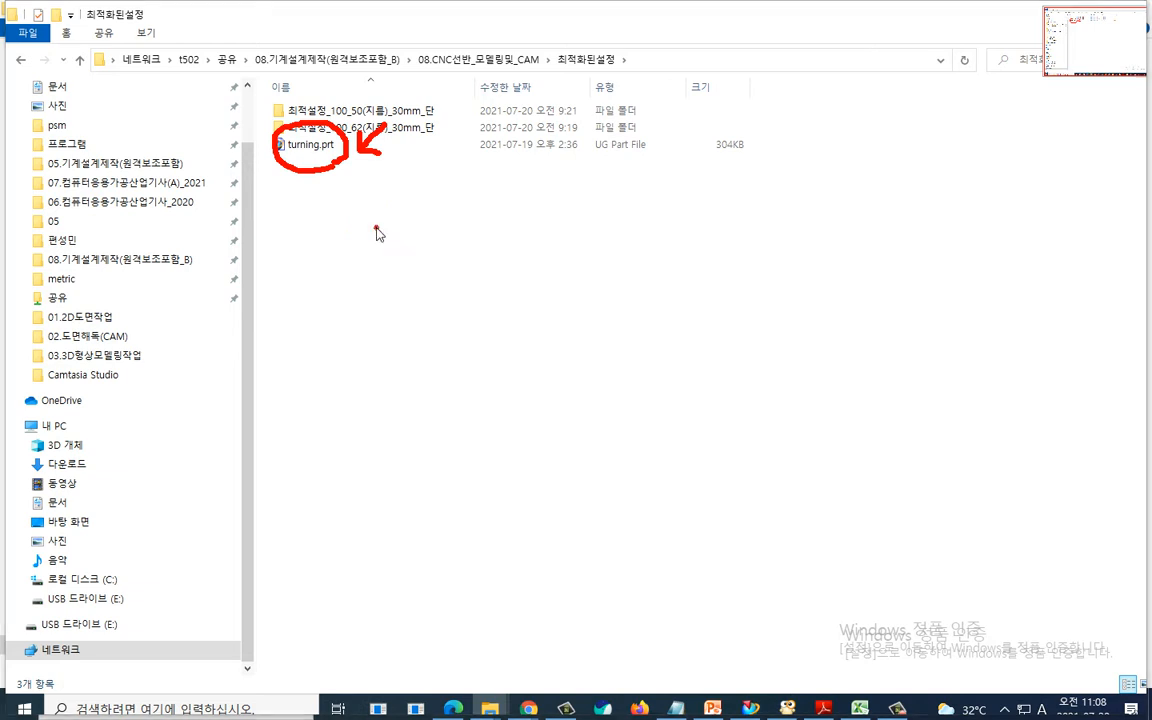
- Copy turning.prt into the NX 7.5 MACH resource template_part metric folder, overwriting the existing file
key("Escape")
left_click(326, 150)
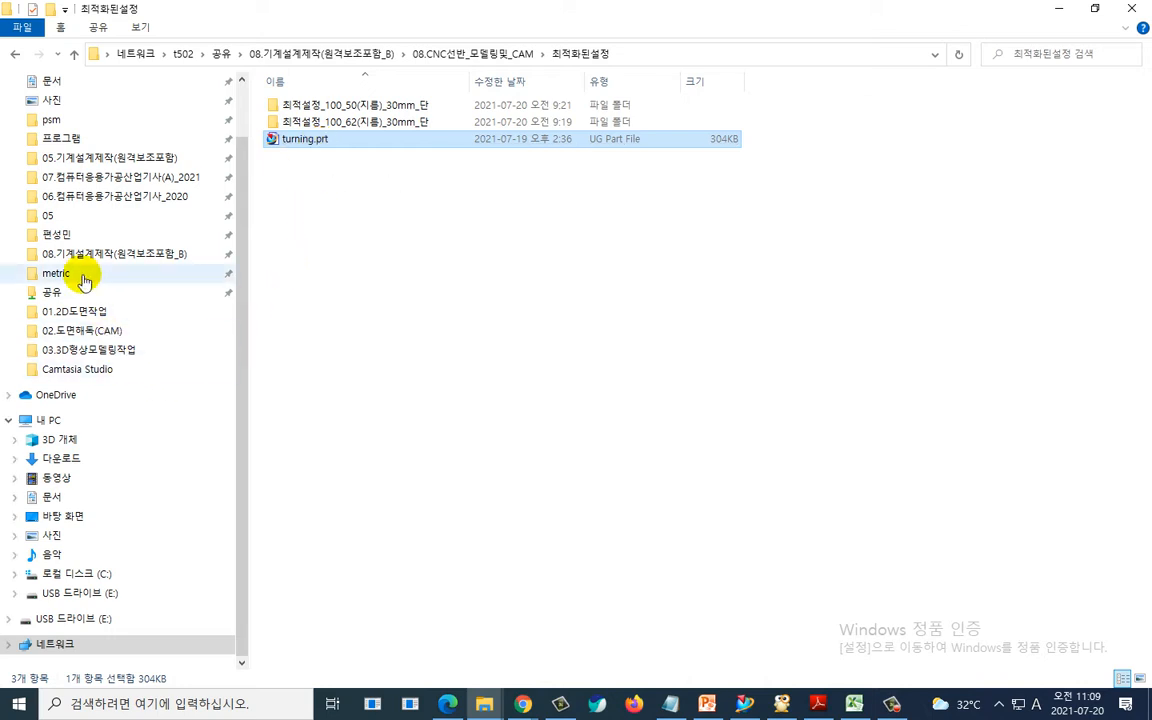
left_click(78, 276)
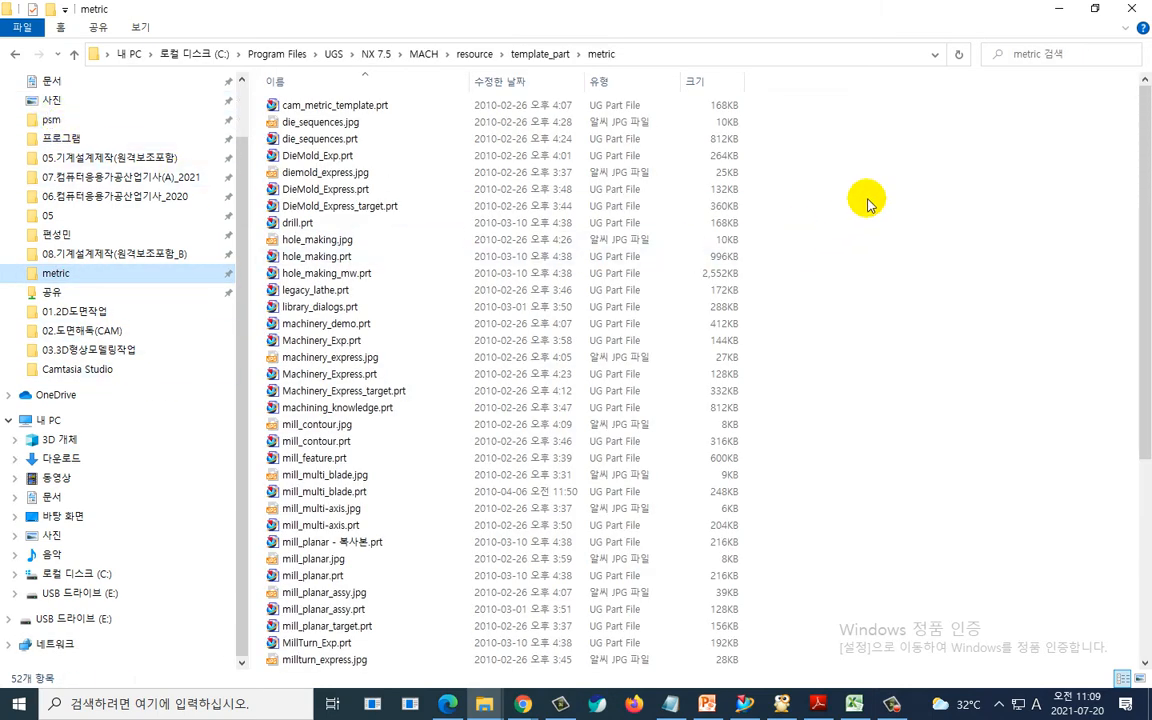
right_click(889, 146)
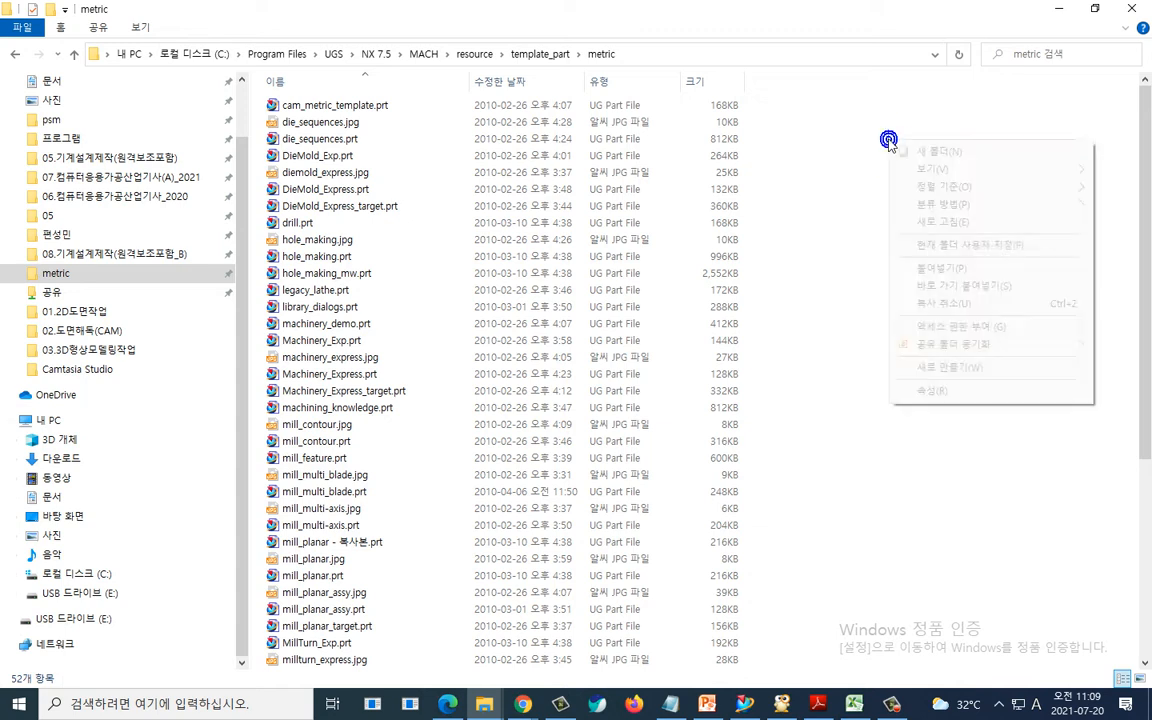
left_click(946, 264)
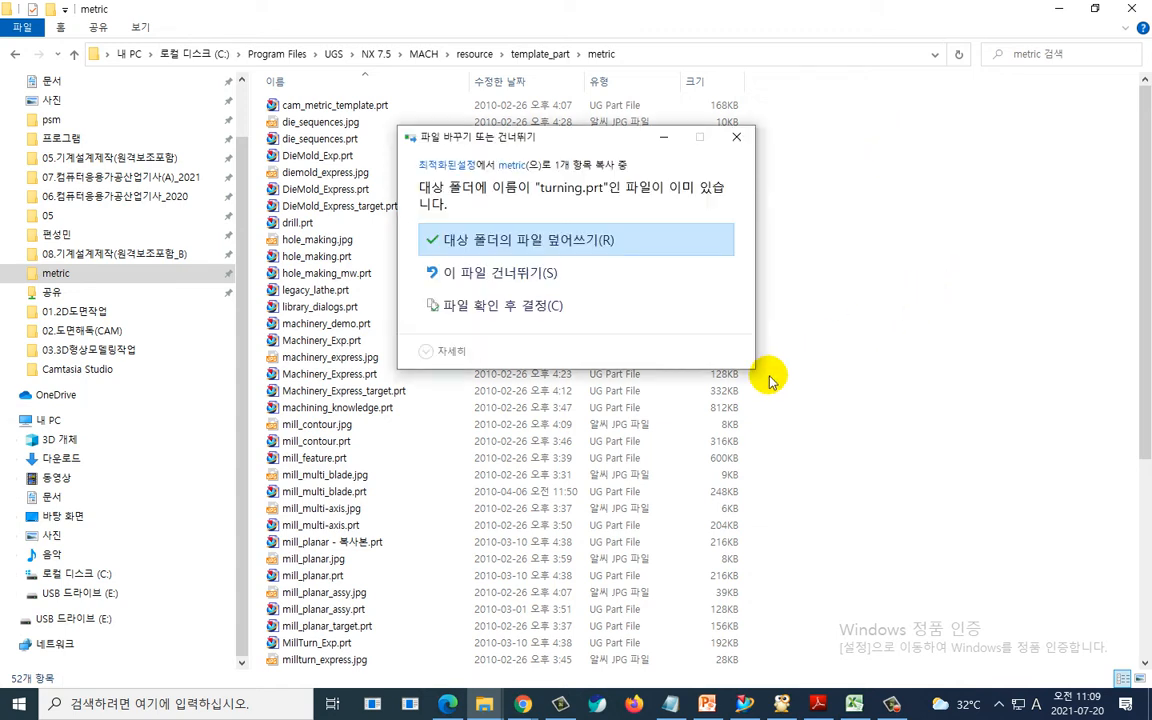
left_click(596, 240)
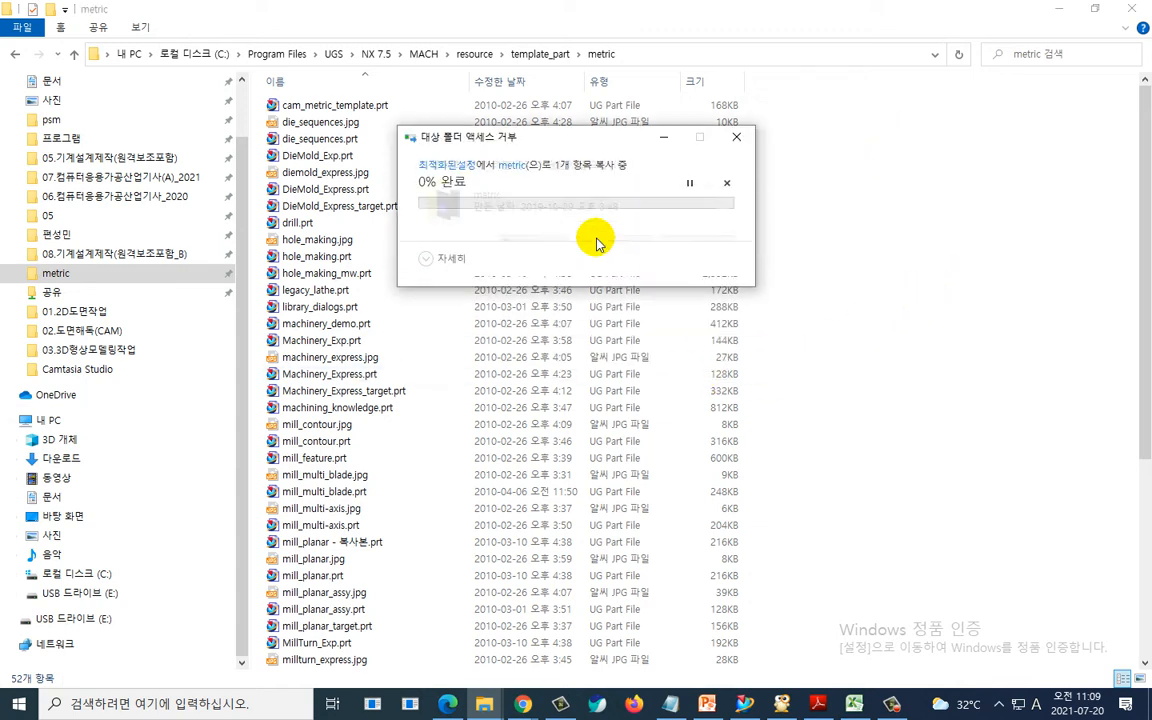
left_click(557, 242)
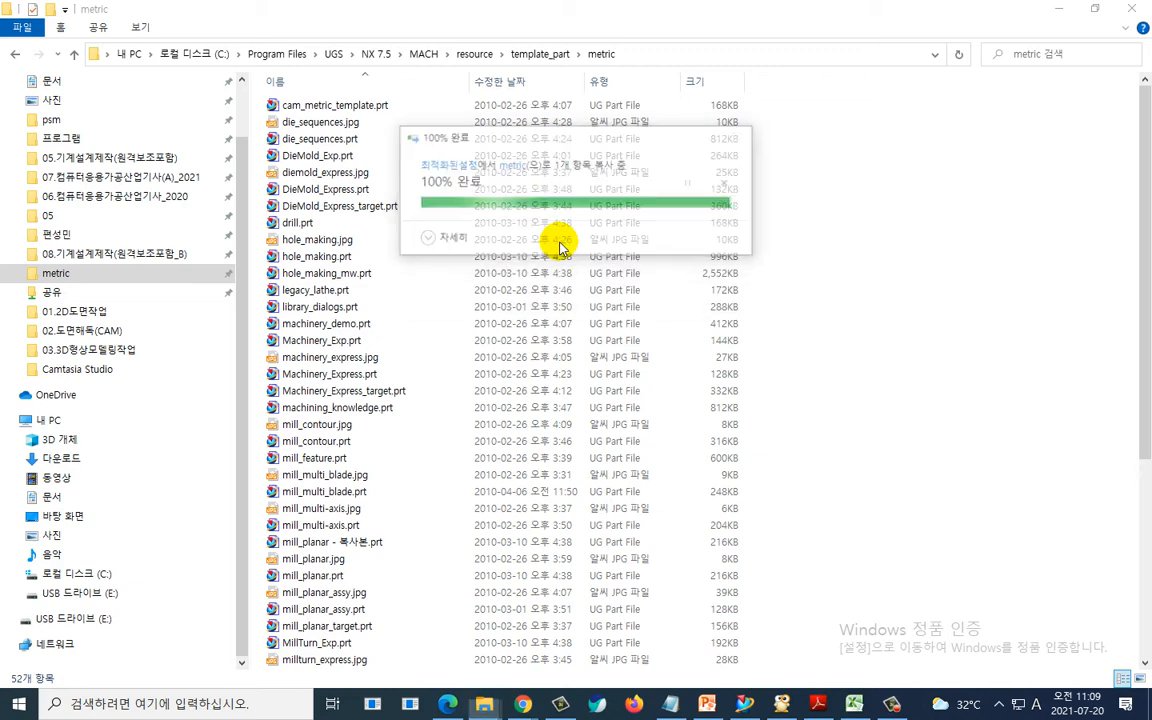
- Switch to the NX 7.5 modeling window with model1.prt open beside the shaft drawing
key("alt+Tab")
key("alt+Tab")
key("alt+Tab")
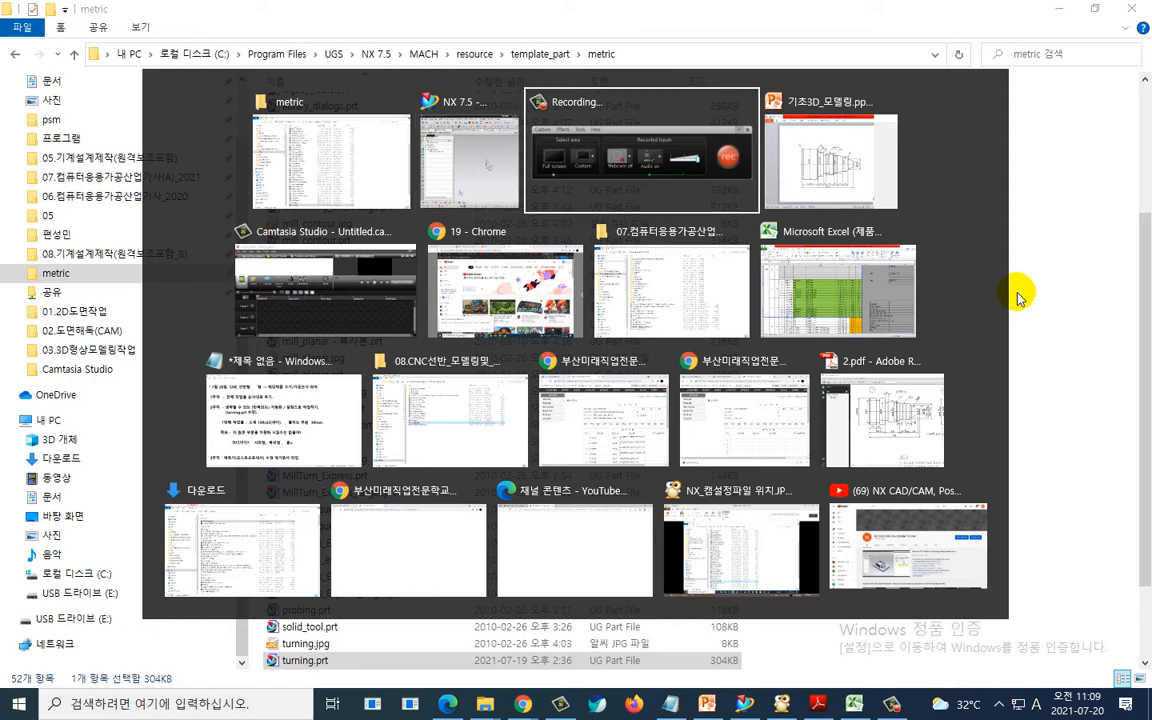
key("alt+Tab")
key("alt+Tab")
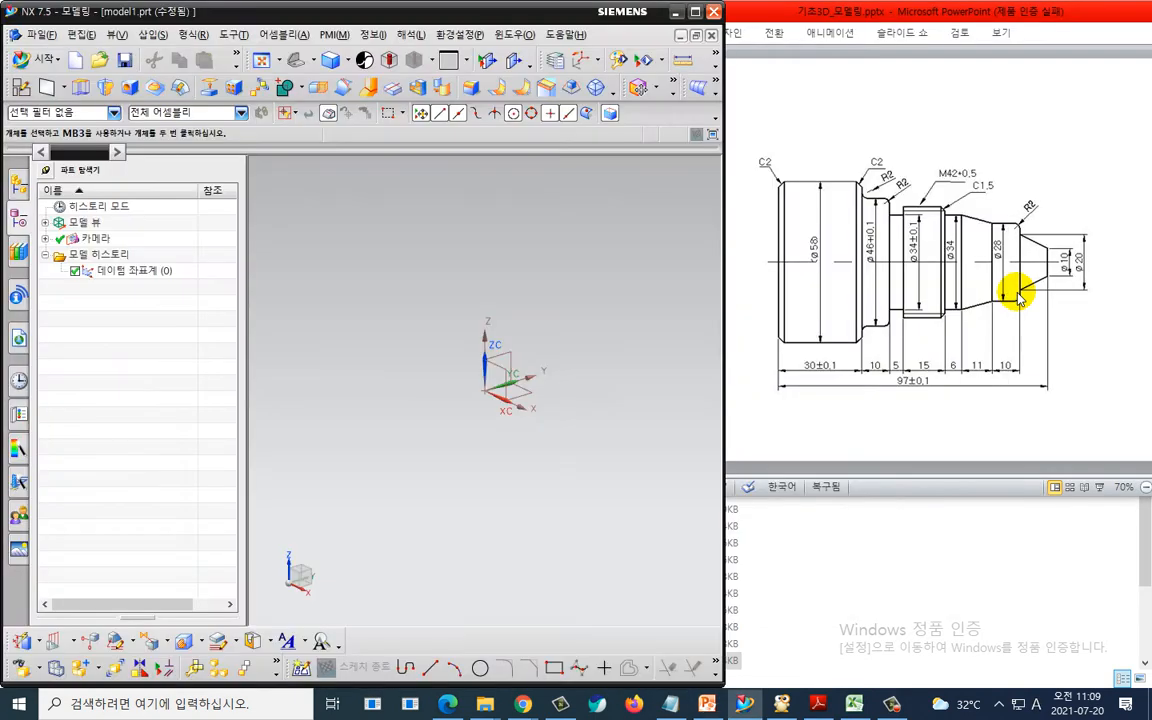
key("ctrl+2")
mouse_move(667, 228)
left_mouse_down()
mouse_move(737, 222)
mouse_move(741, 232)
left_mouse_up()
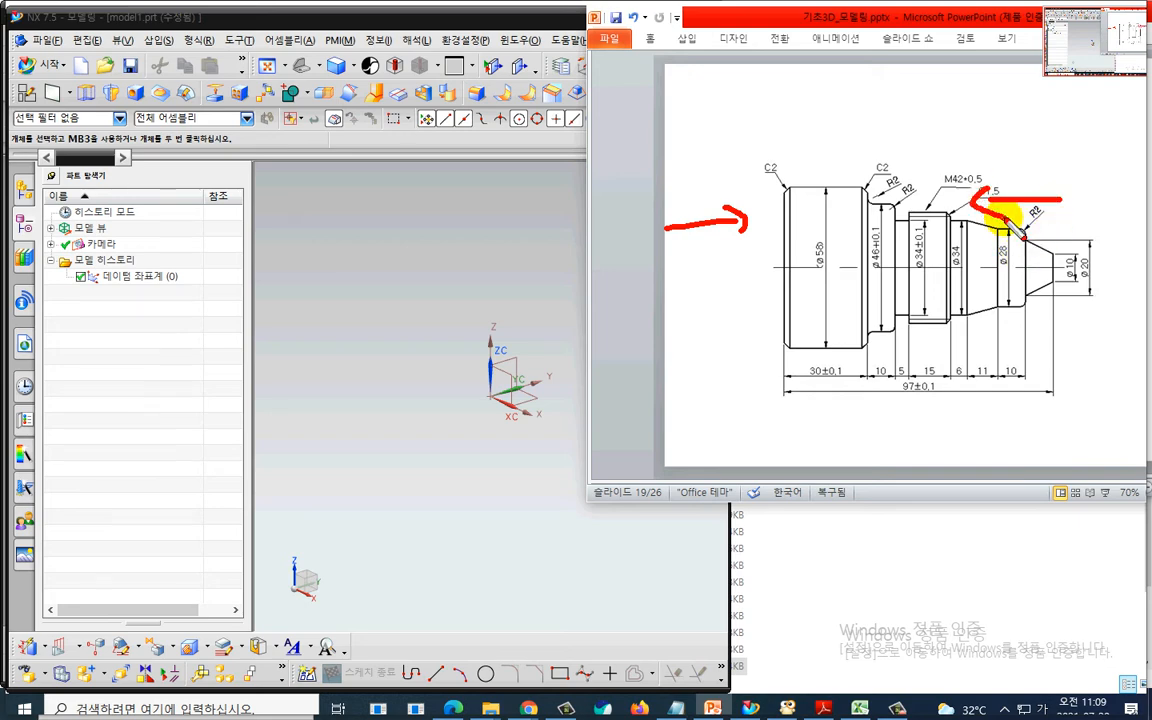
key("Escape")
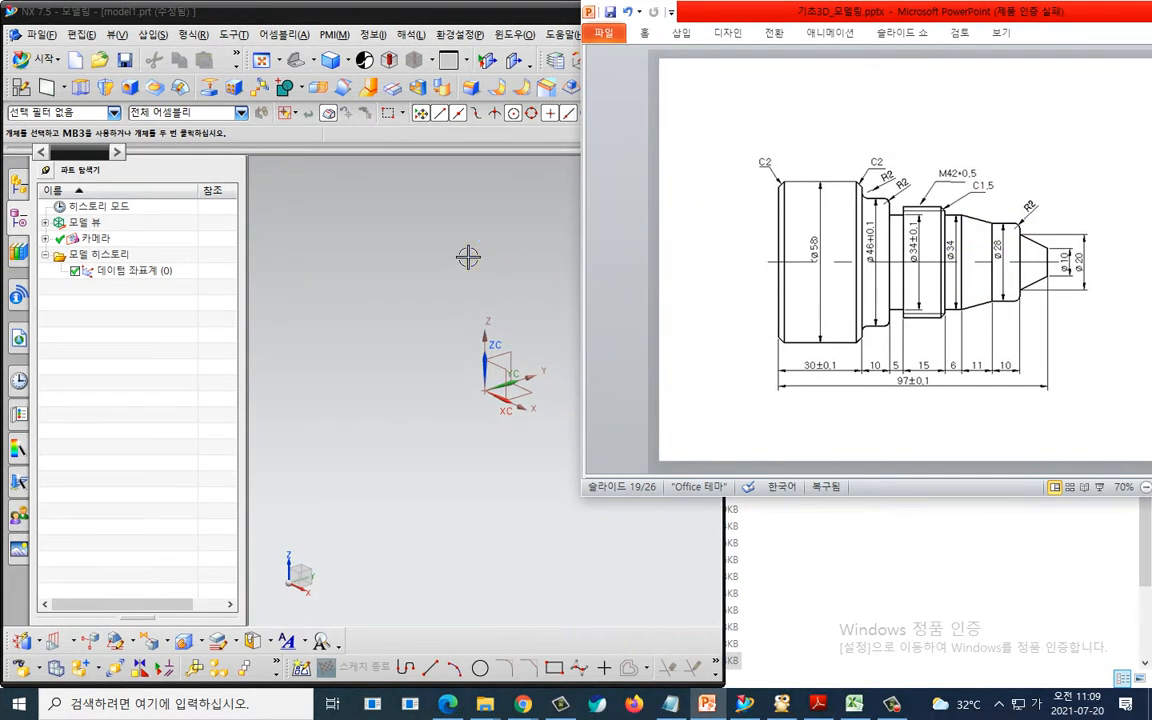
left_click(468, 255)
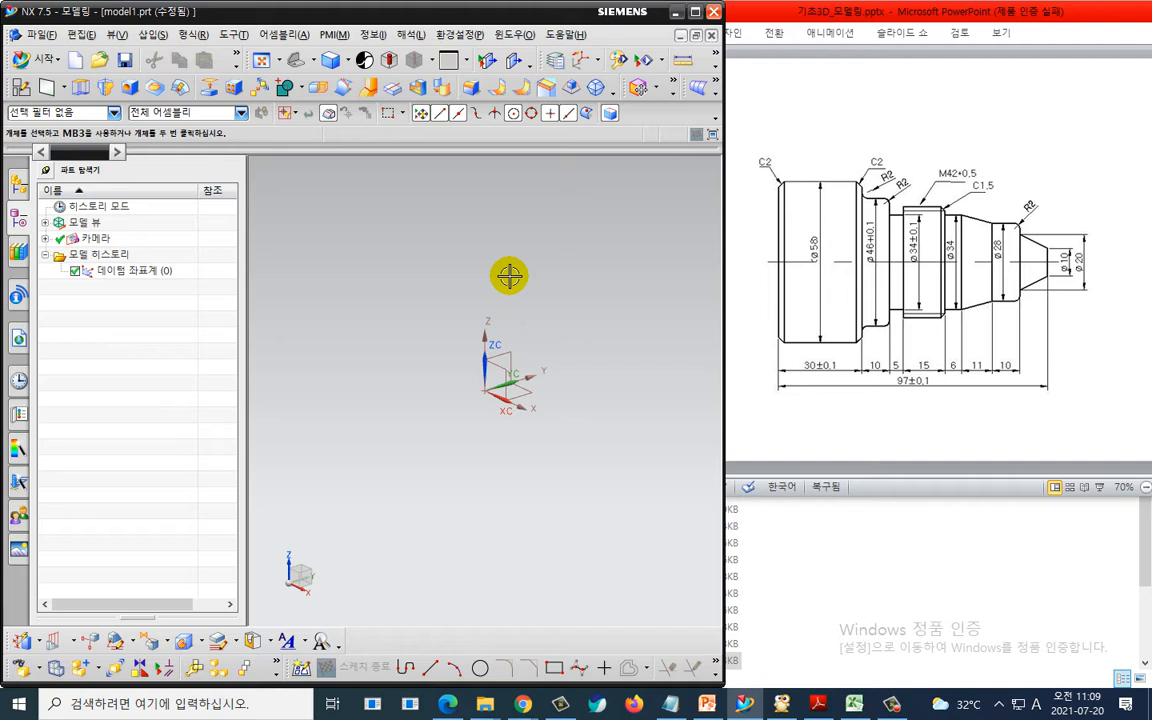
- Start a new sketch on the XY datum plane
left_click(21, 89)
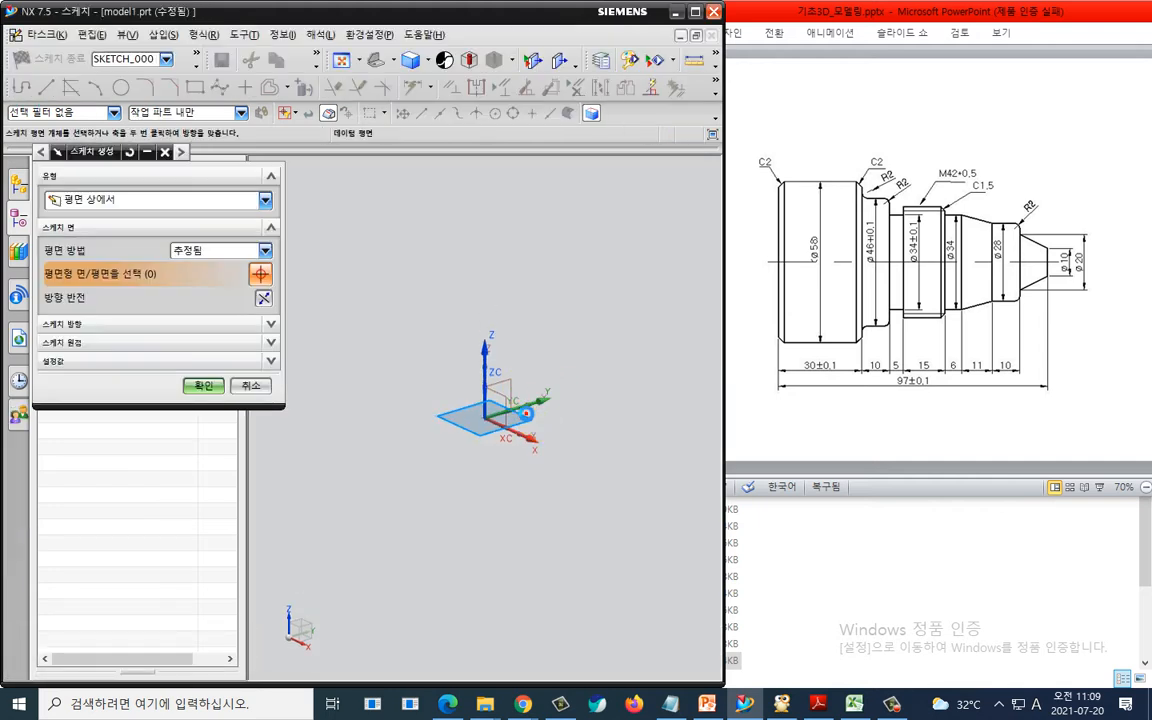
left_click(530, 394)
left_click(202, 387)
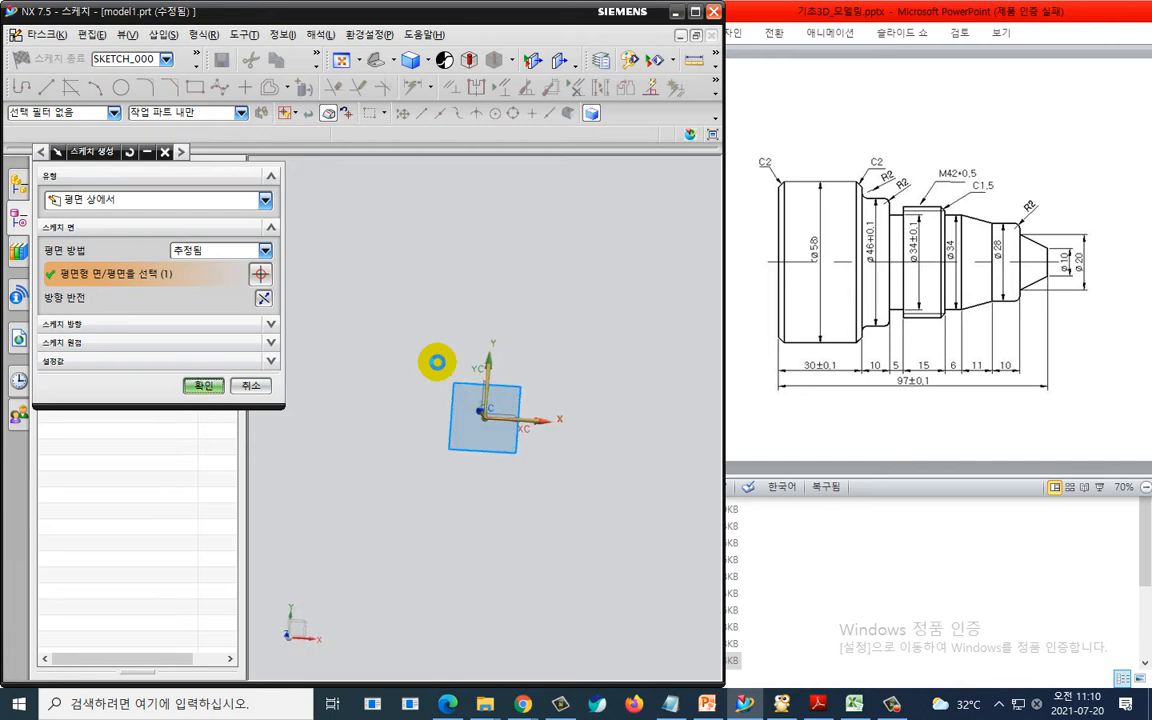
key("Escape")
middle_click_drag(588, 325, 403, 318, "shift")
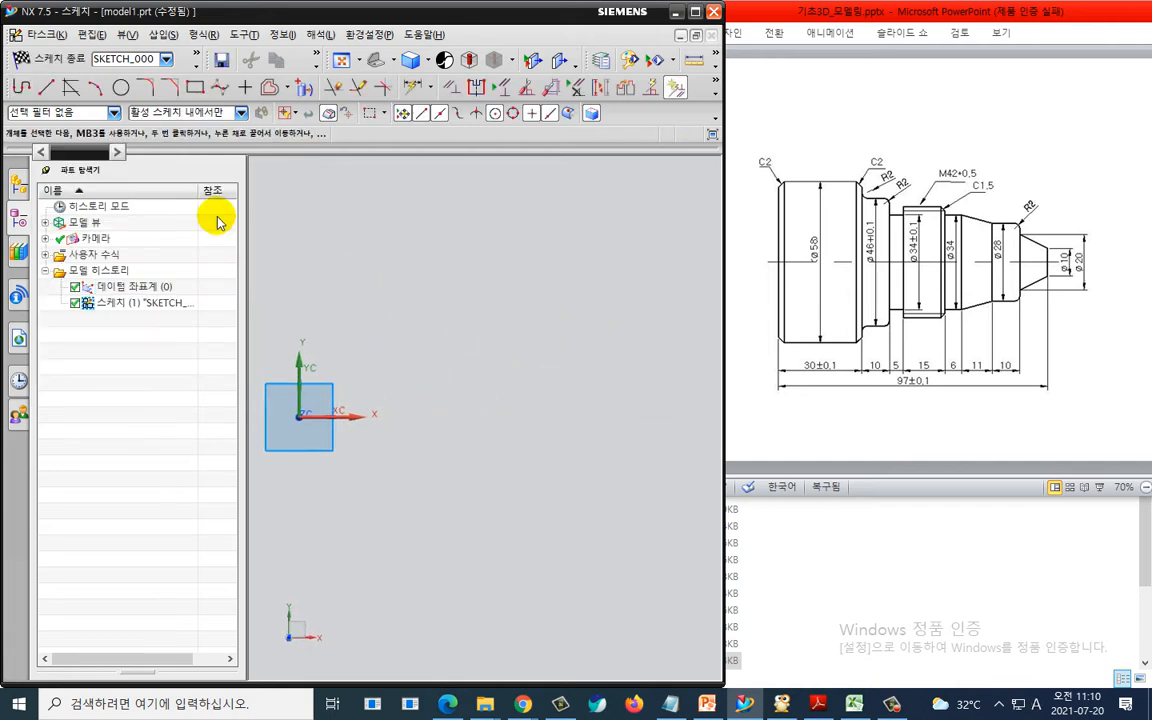
- Draw a stepped profile polyline from the sketch origin up and across, outlining the shaft's upper half steps
left_click(24, 91)
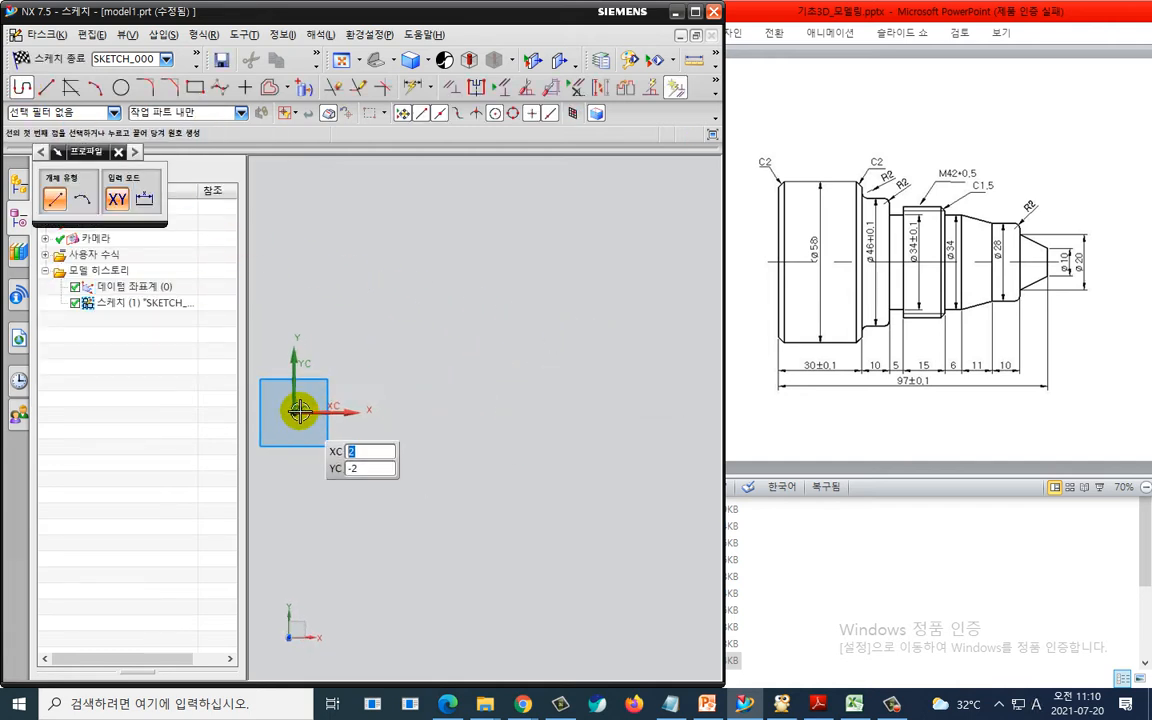
key("Escape")
middle_click_drag(293, 409, 316, 378, "shift")
left_click(22, 87)
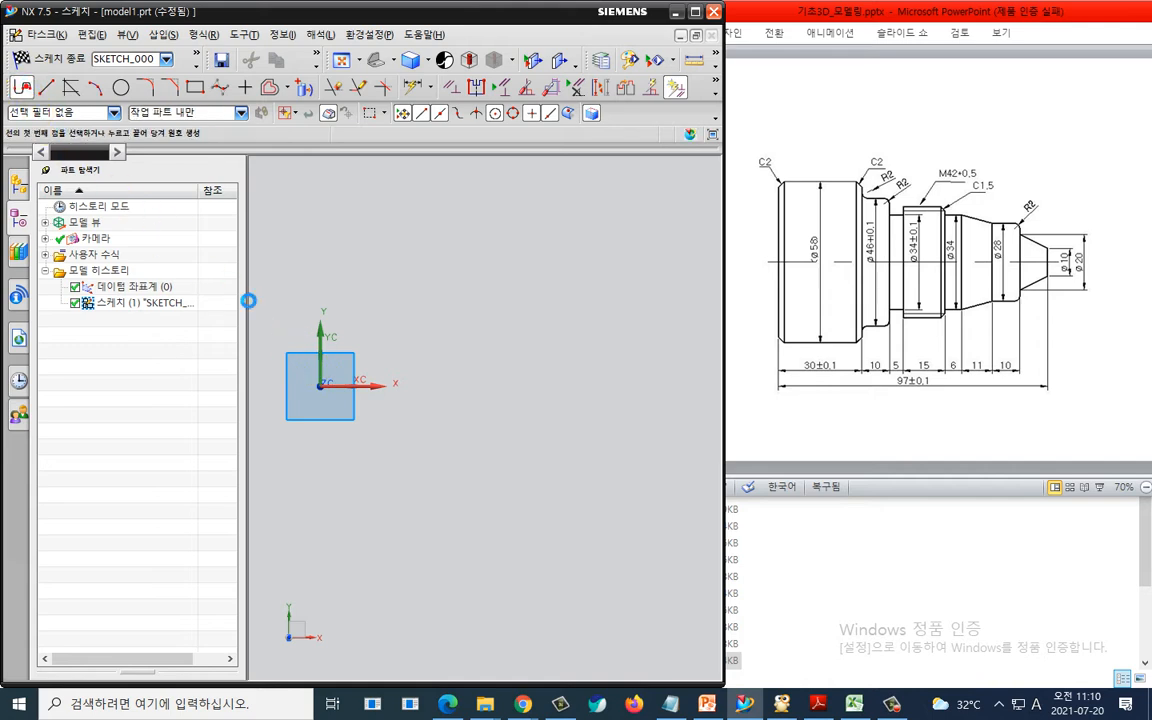
left_click(320, 381)
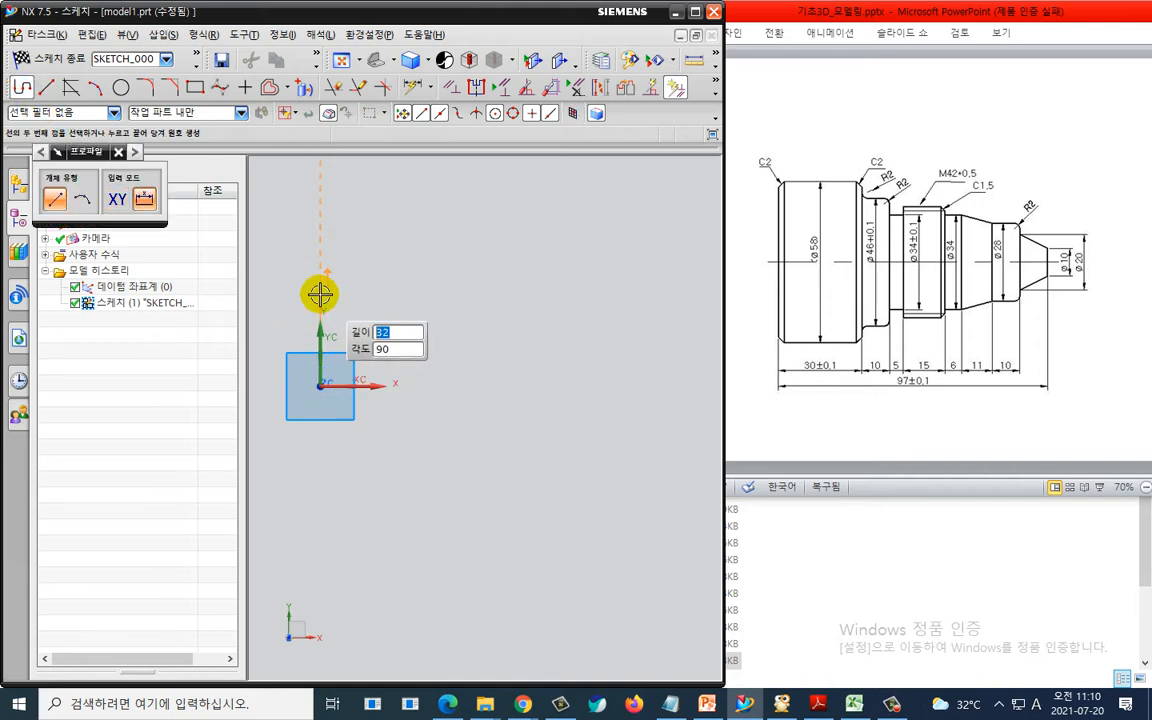
middle_click_drag(320, 242, 320, 294, "shift")
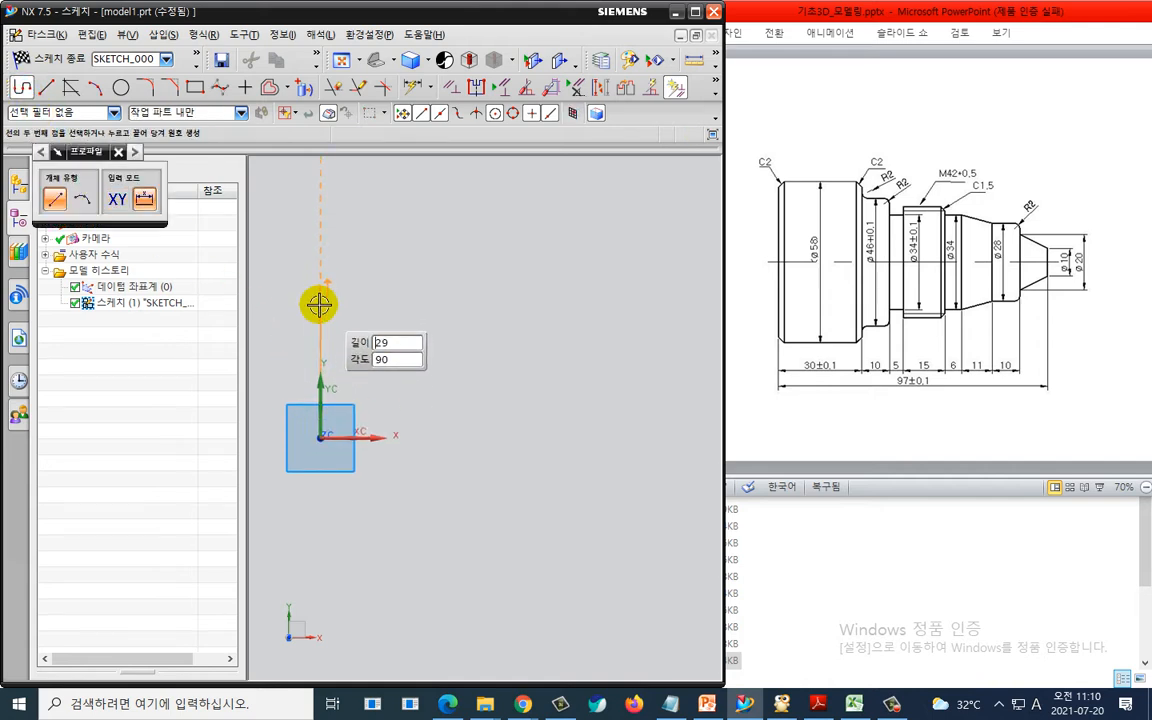
left_click(320, 306)
left_click(430, 306)
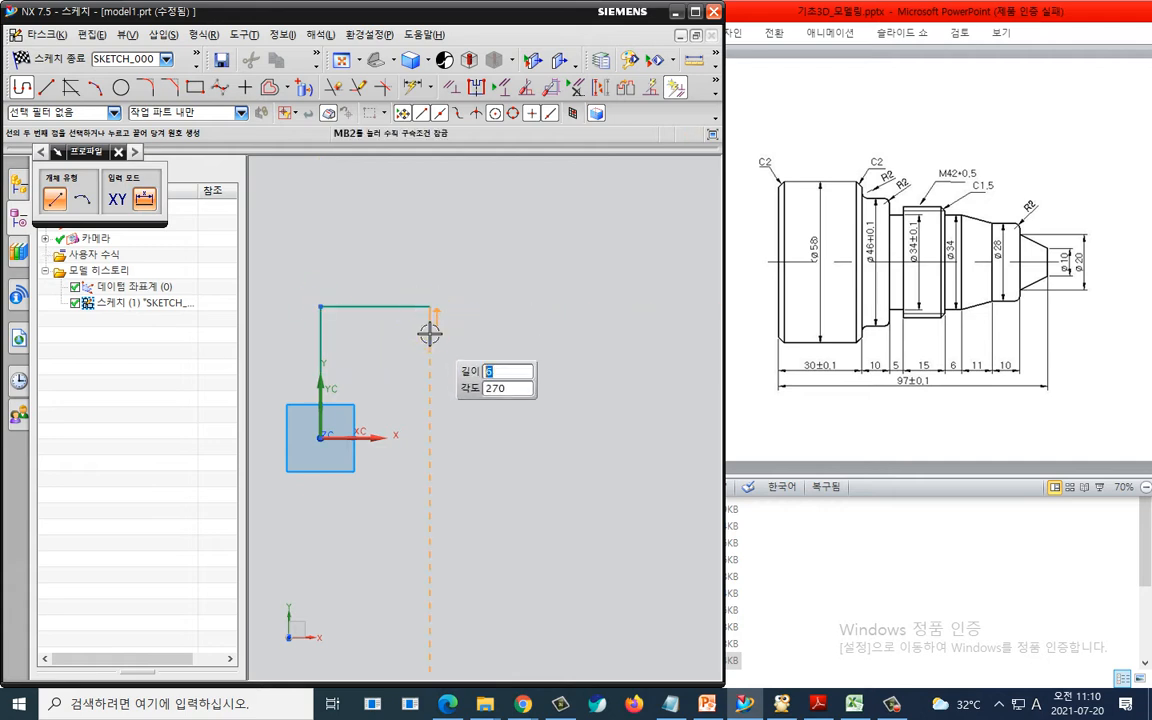
left_click(430, 332)
left_click(466, 333)
left_click(466, 365)
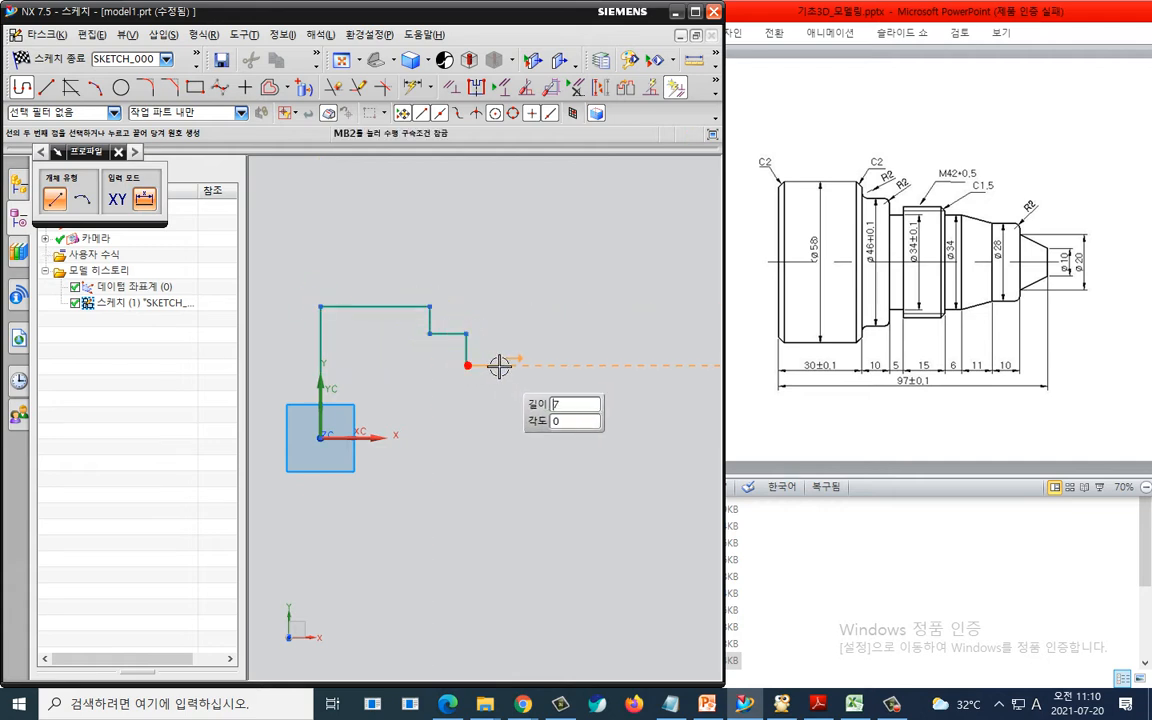
left_click(500, 365)
left_click(498, 349)
left_click(552, 349)
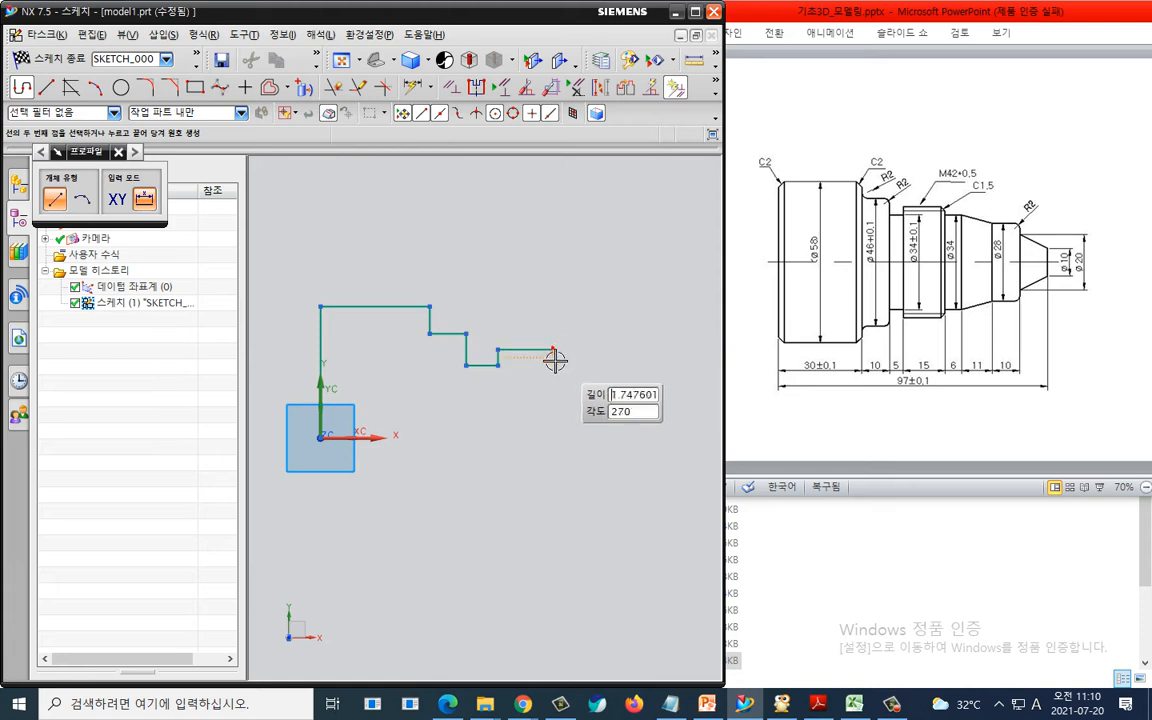
left_click(552, 365)
left_click(593, 368)
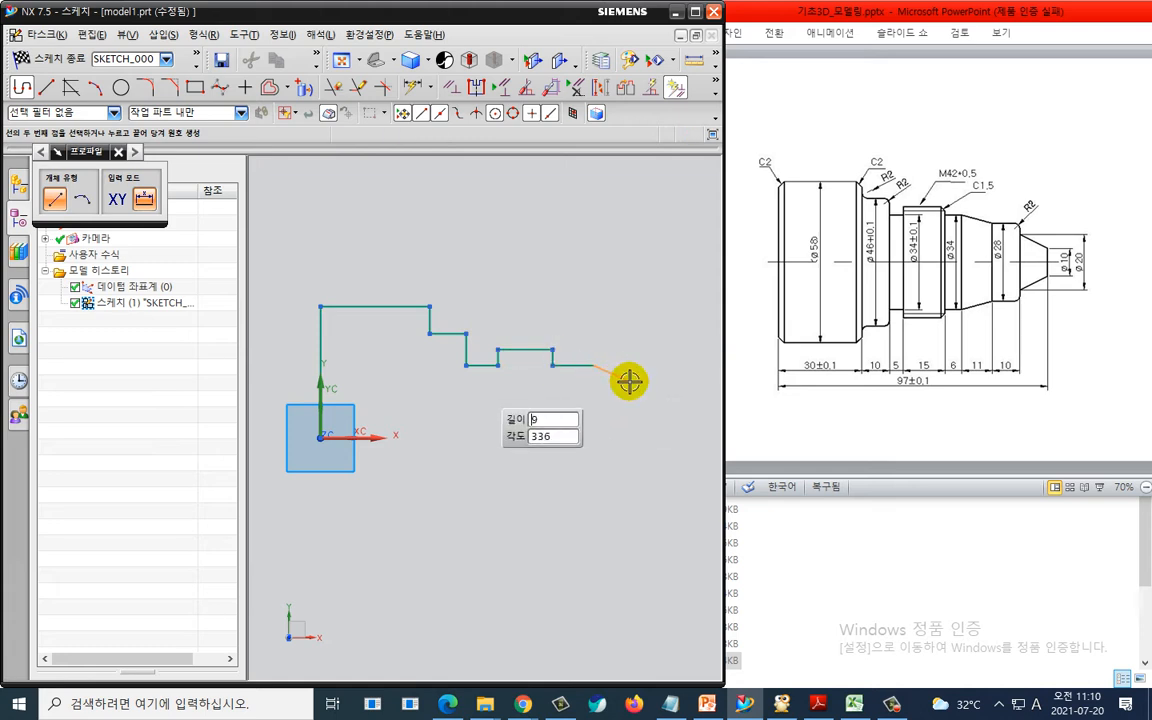
left_click_drag(632, 382, 634, 399)
left_click(634, 399)
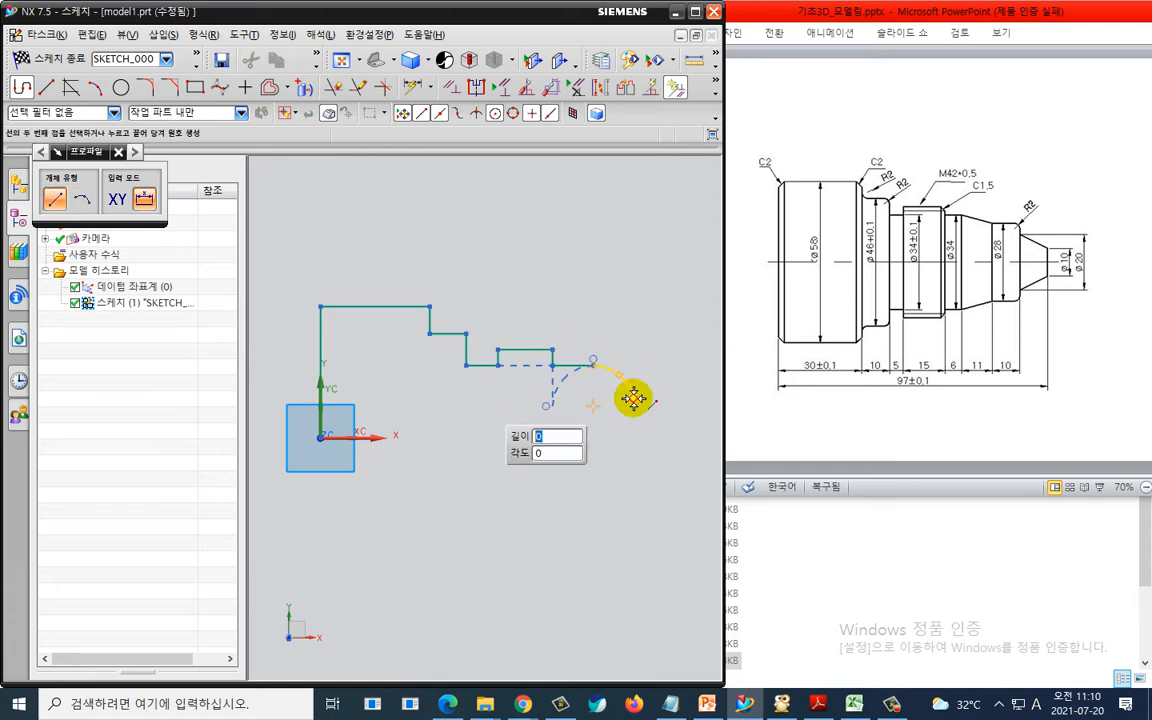
key("Escape")
key("Escape")
key("ctrl+z")
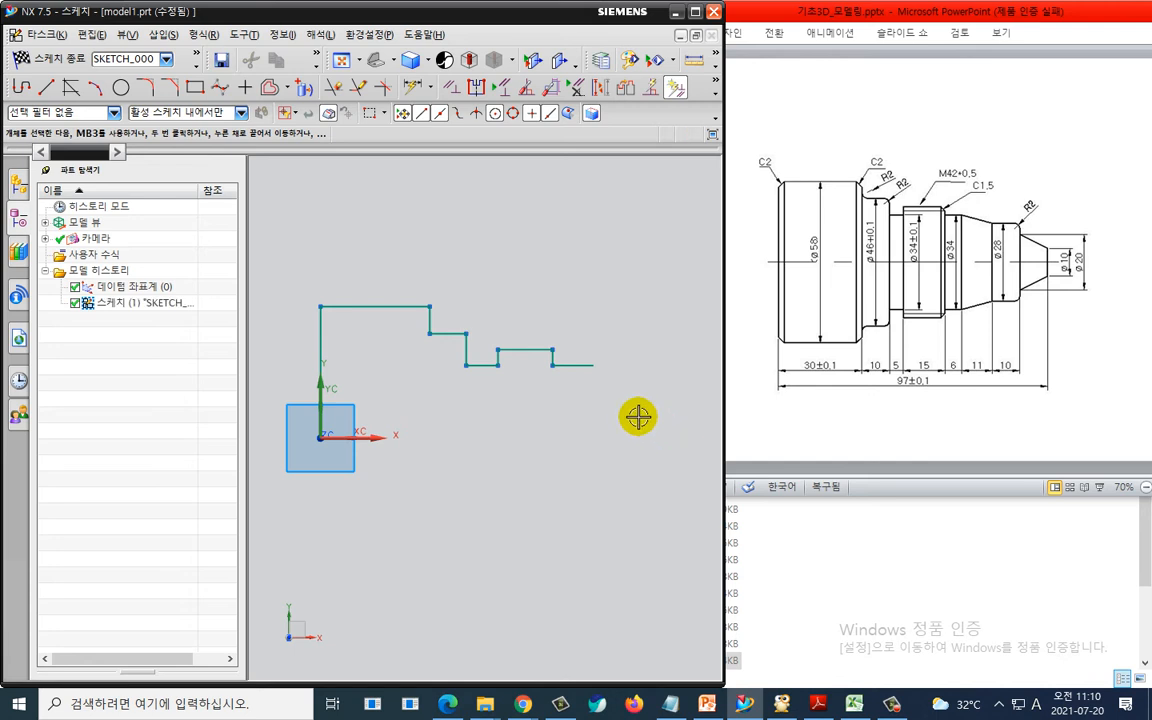
key("z")
- Finish the profile with a step down, the chamfer diagonal, the end face, and a line back to the origin along X
left_click(593, 365)
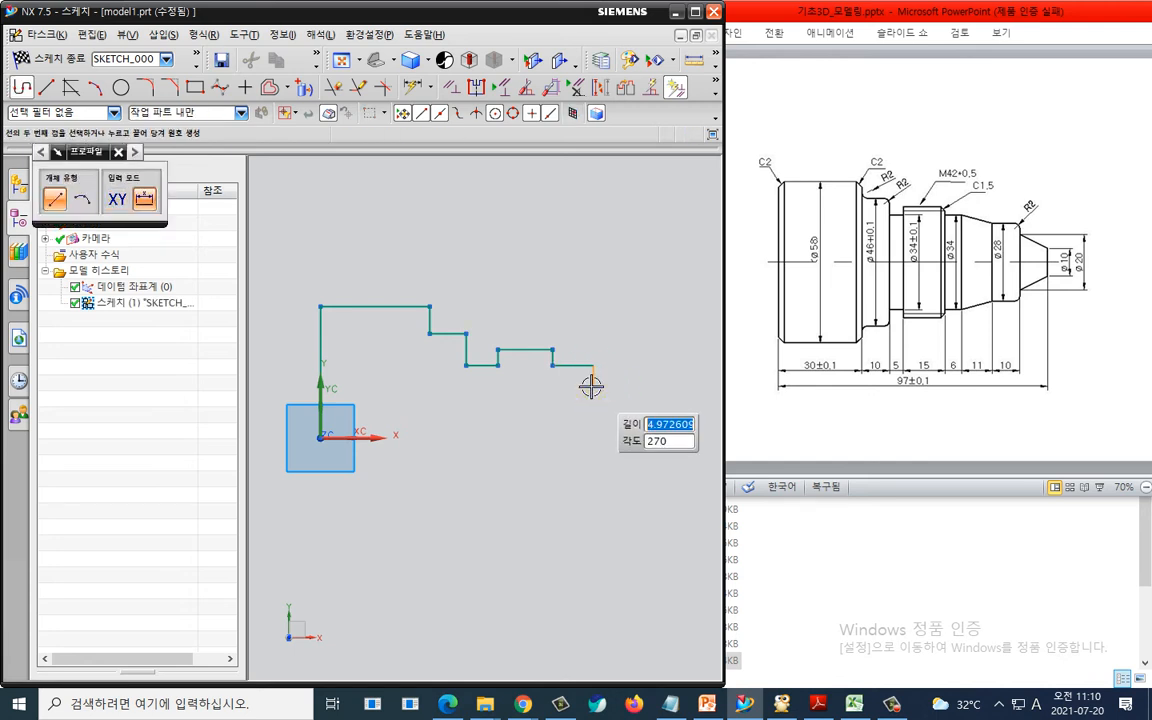
left_click(592, 388)
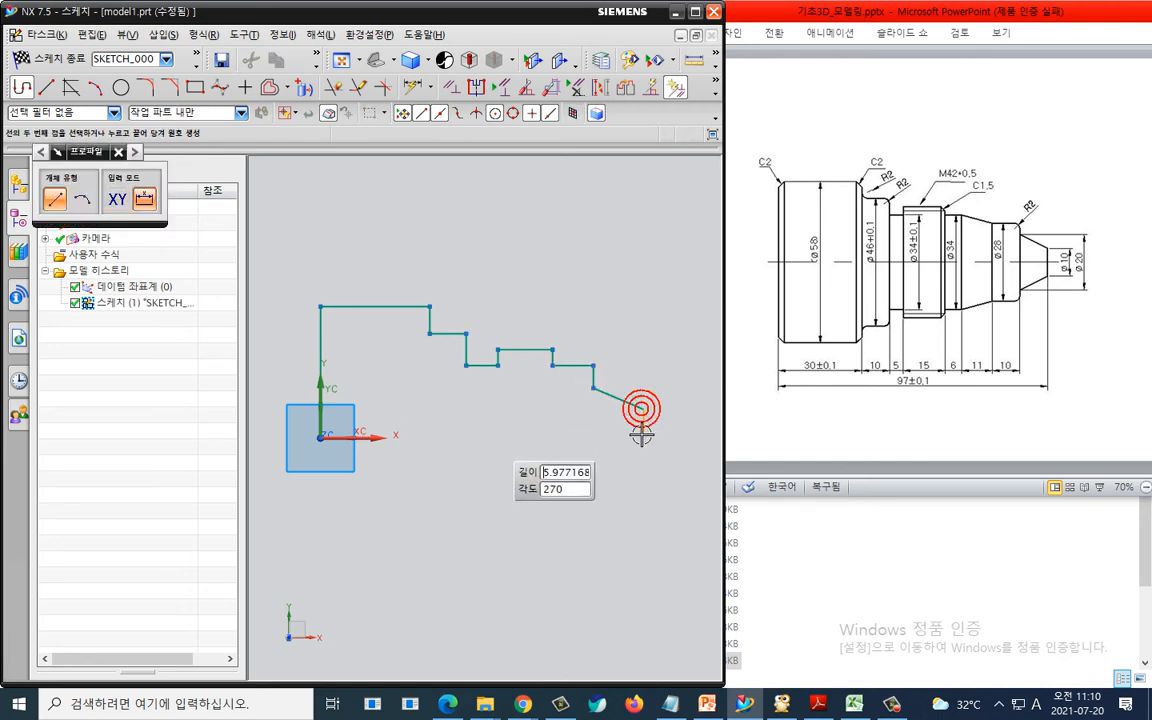
left_click(642, 408)
left_click(643, 437)
left_click(321, 437)
key("Escape")
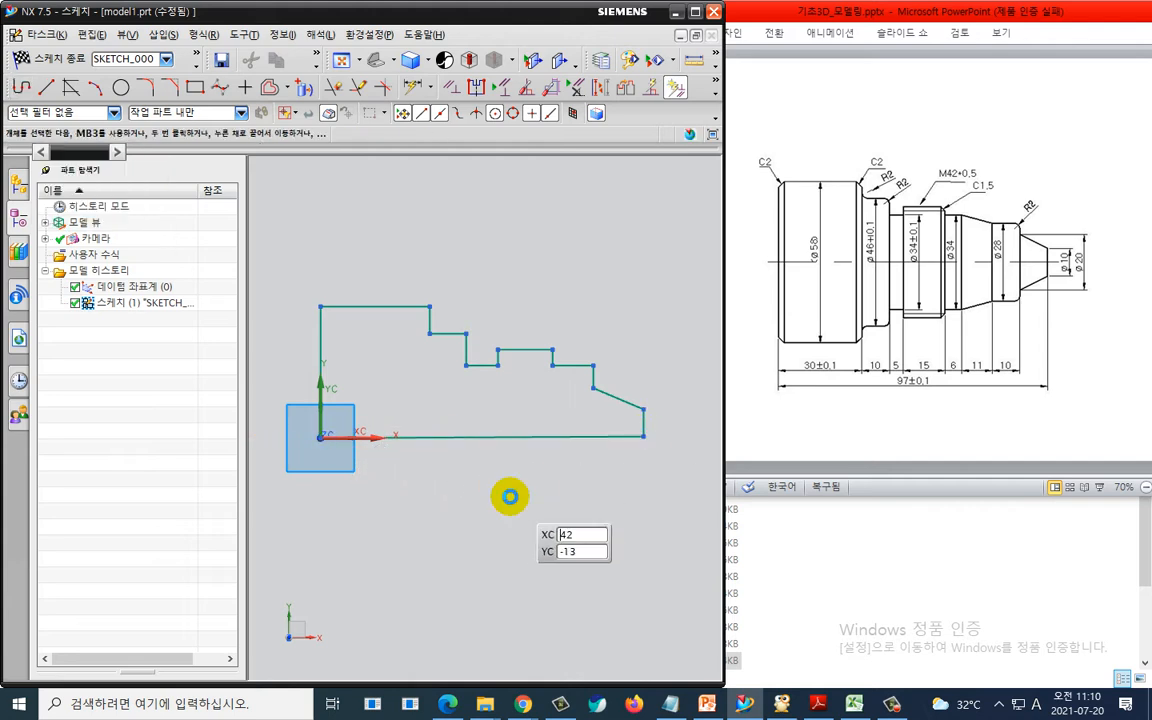
- Constrain the bottom line of the profile to be horizontal
key("c")
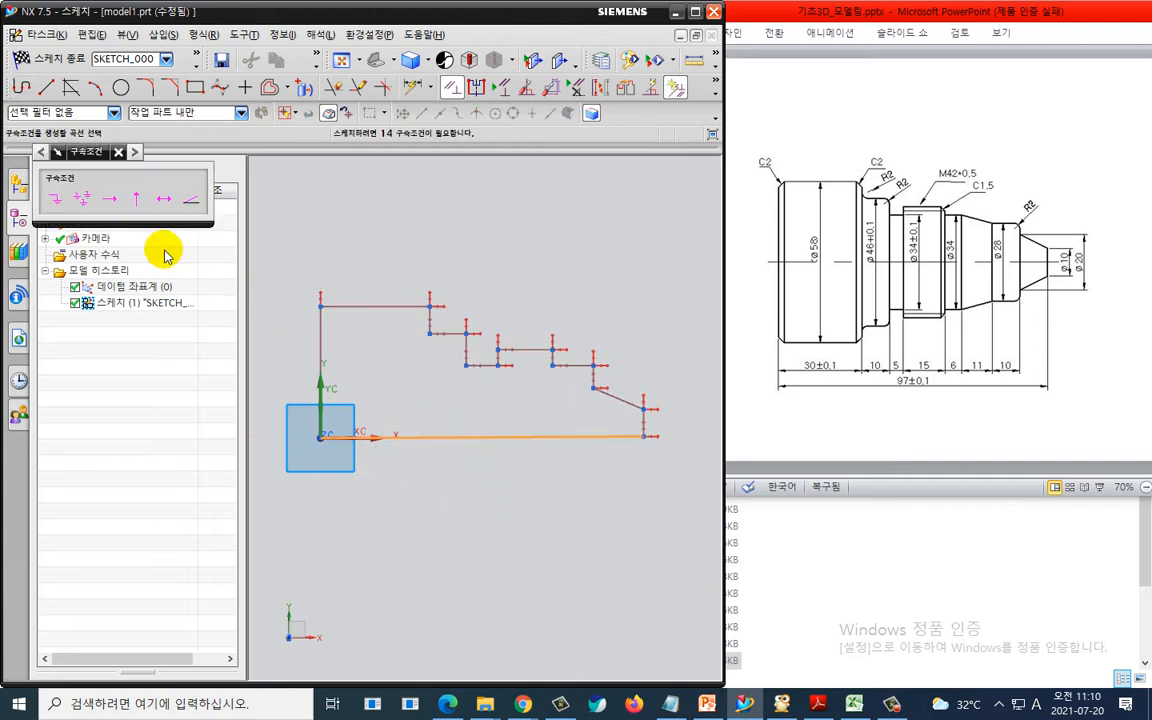
left_click(109, 198)
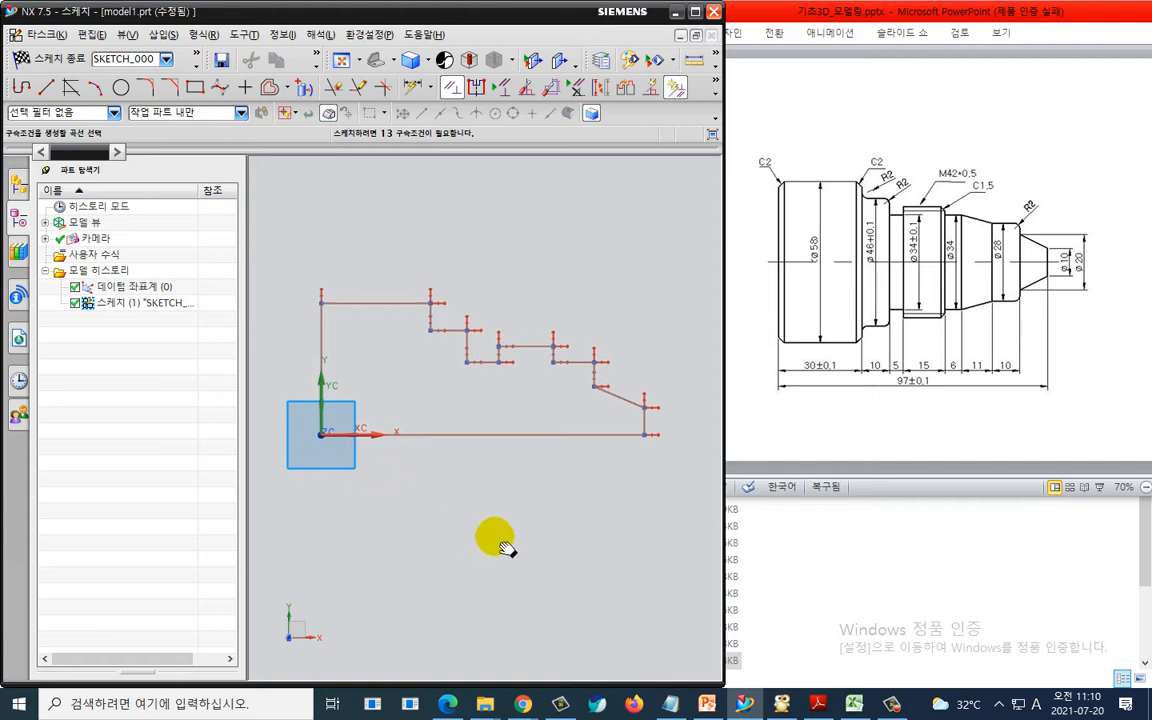
middle_click_drag(495, 537, 493, 484, "shift")
key("Escape")
- Dimension the left vertical line of the profile as 58/2 mm
key("d")
left_click(317, 294)
left_click(292, 300)
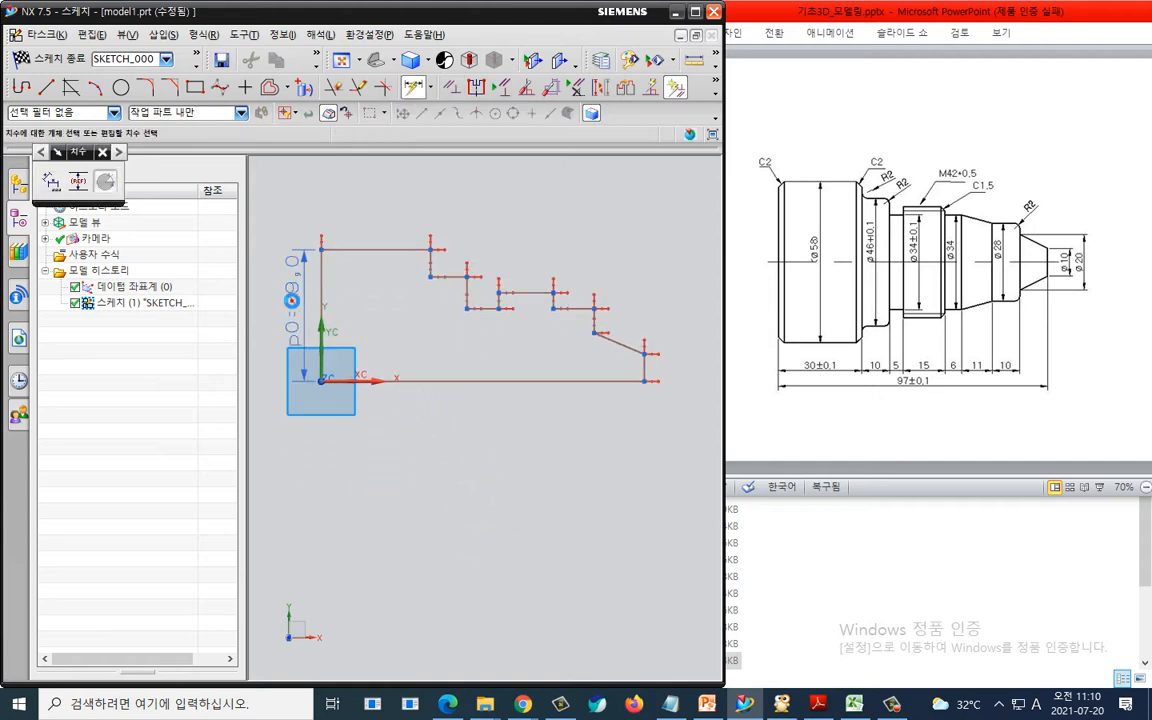
left_click(292, 300)
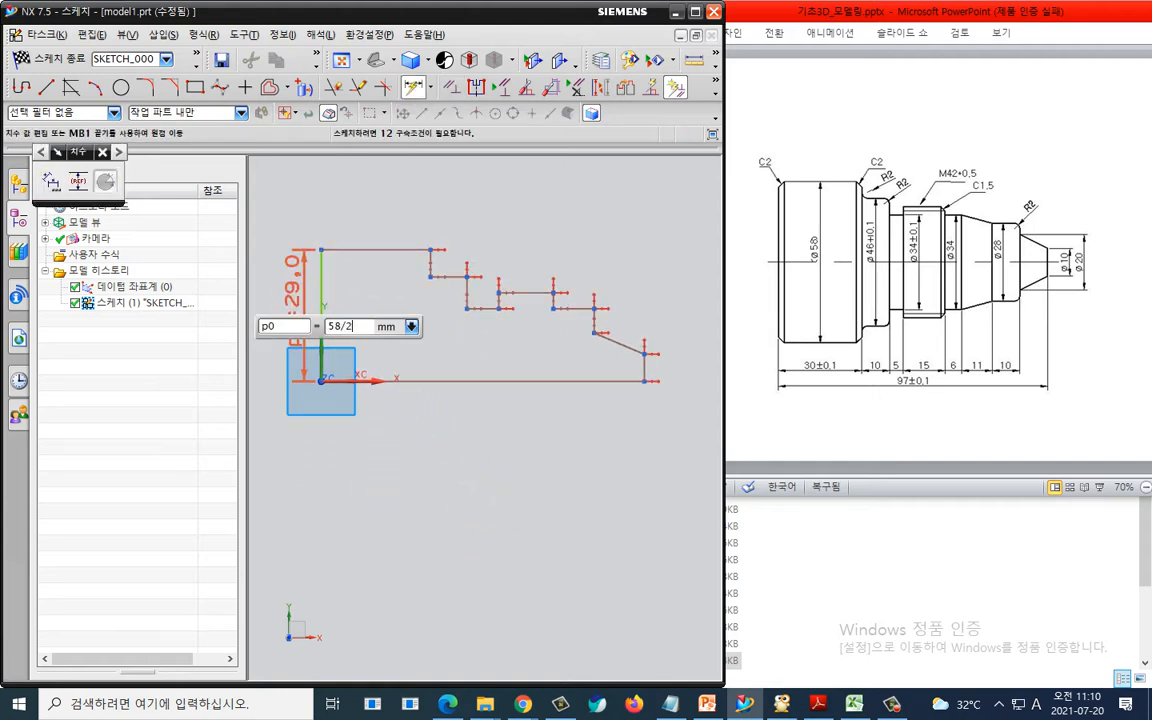
key("Return")
- Dimension the first top horizontal segment as 30 mm
left_click(396, 247)
left_click(387, 204)
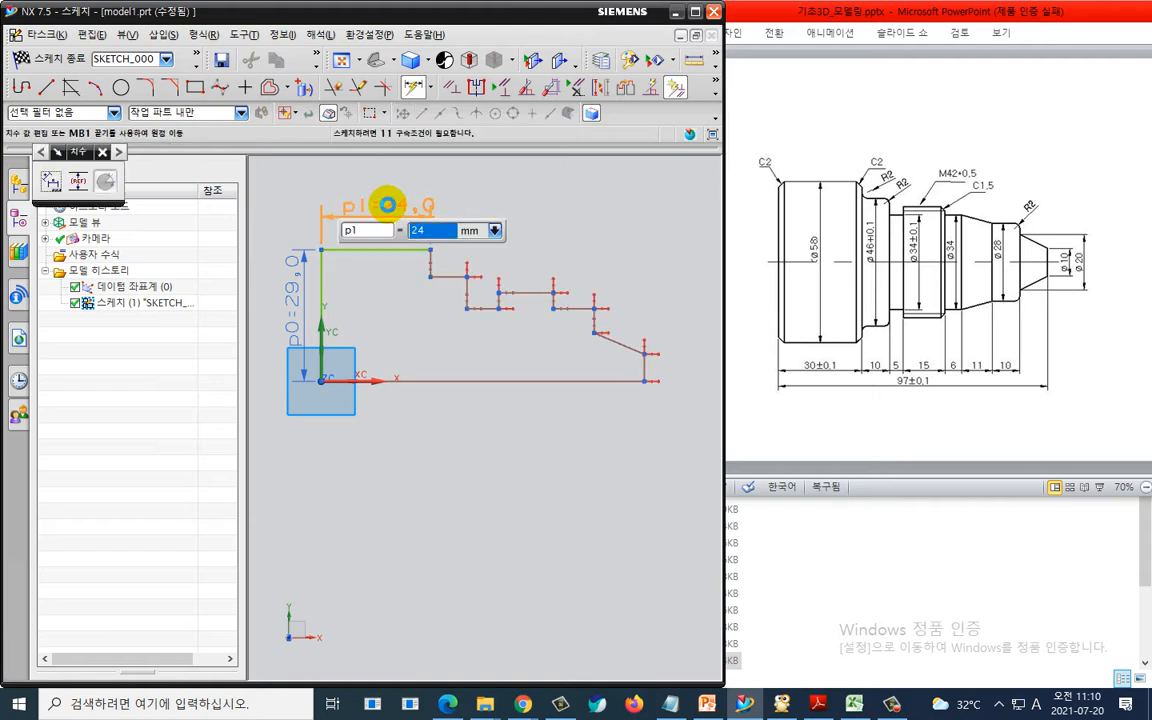
type("30")
key("Return")
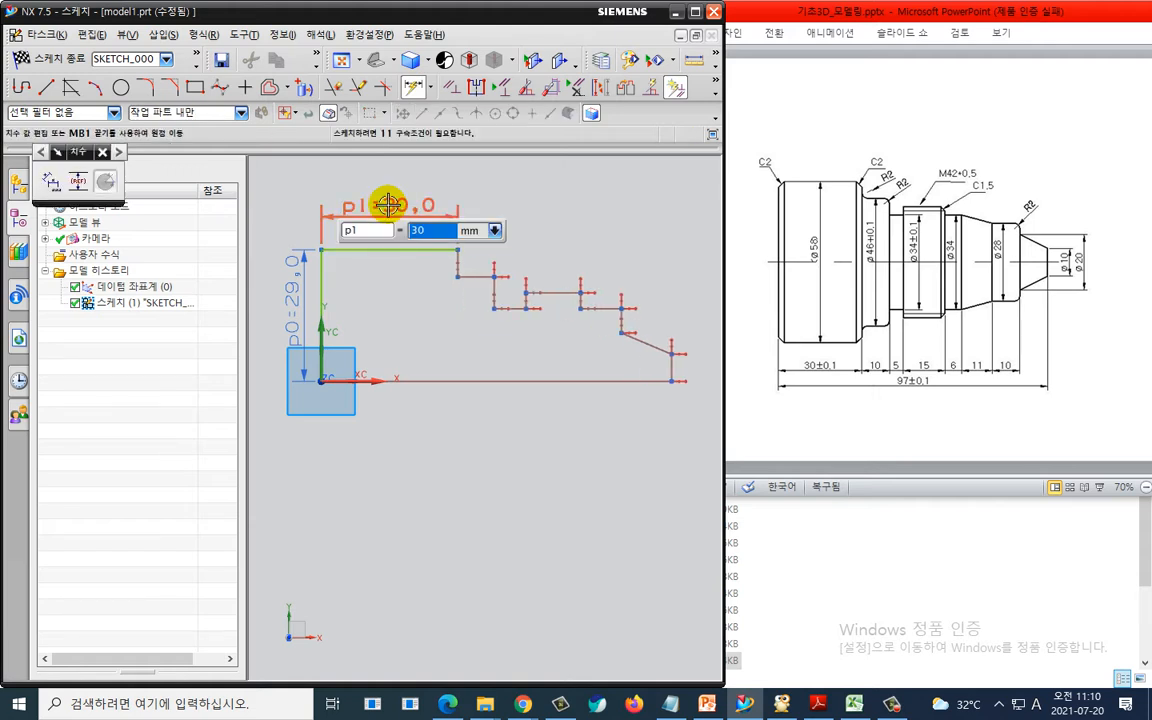
- Dimension the next top horizontal segment as 10 mm
left_click(478, 277)
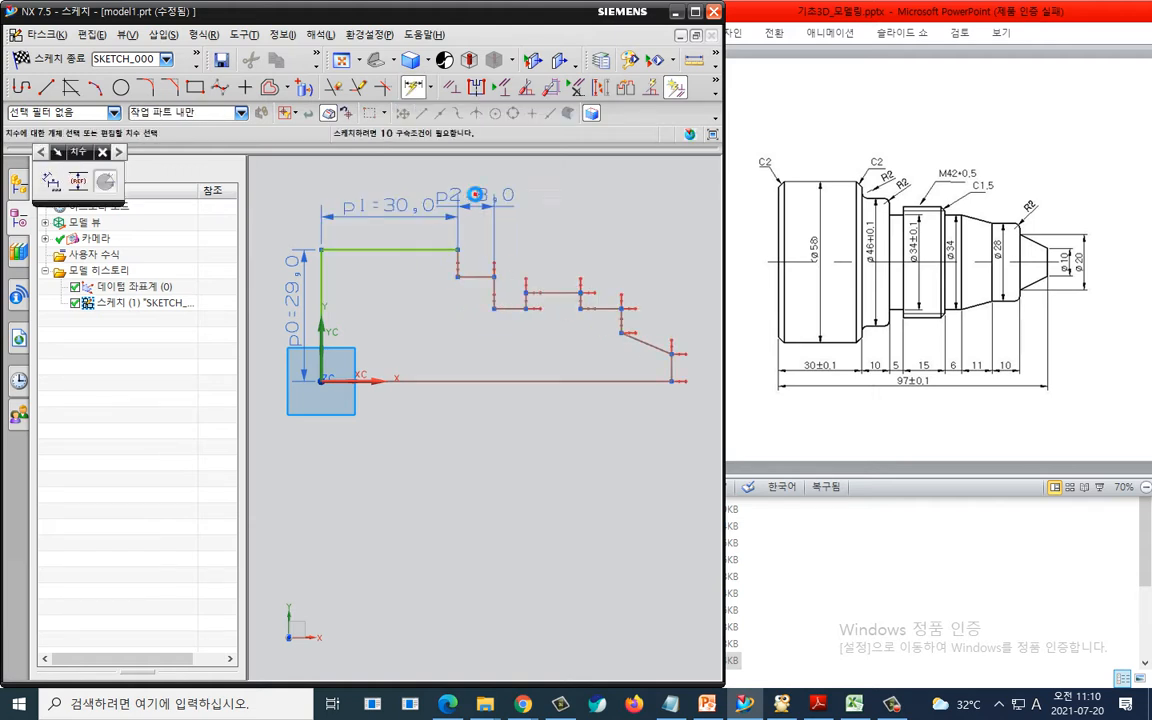
left_click(468, 187)
key("Return")
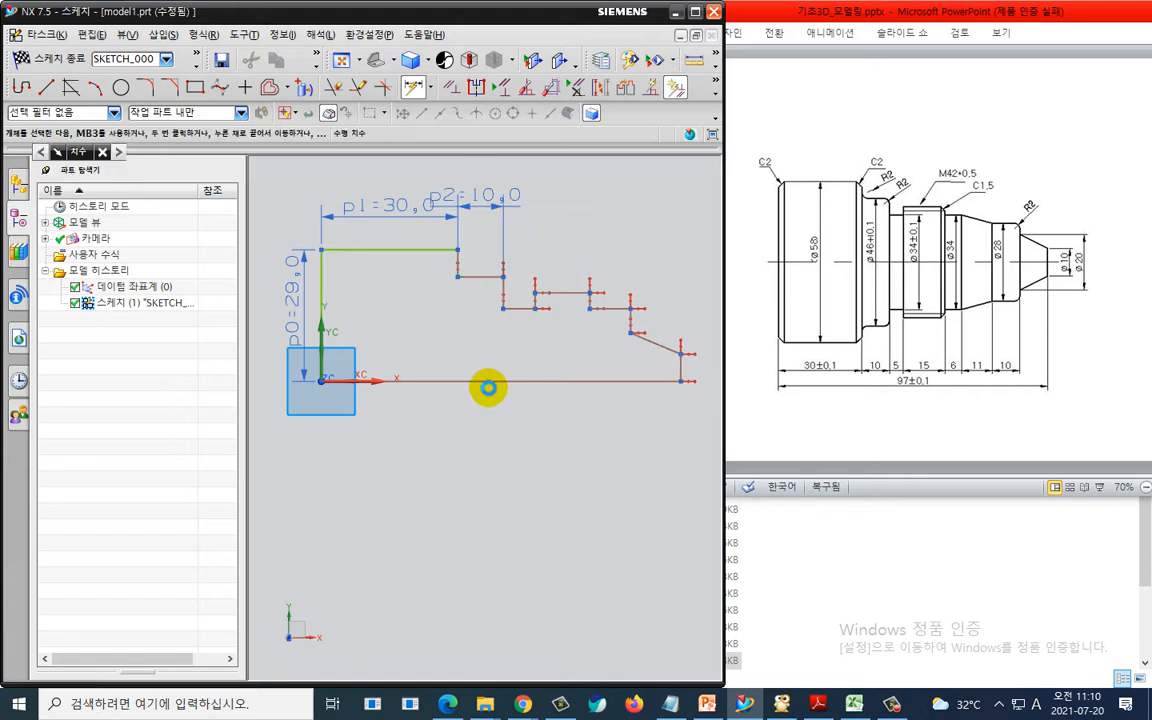
- Dimension the second vertical step from the bottom line as 46/2 mm
left_click(479, 382)
left_click(474, 278)
left_click(400, 303)
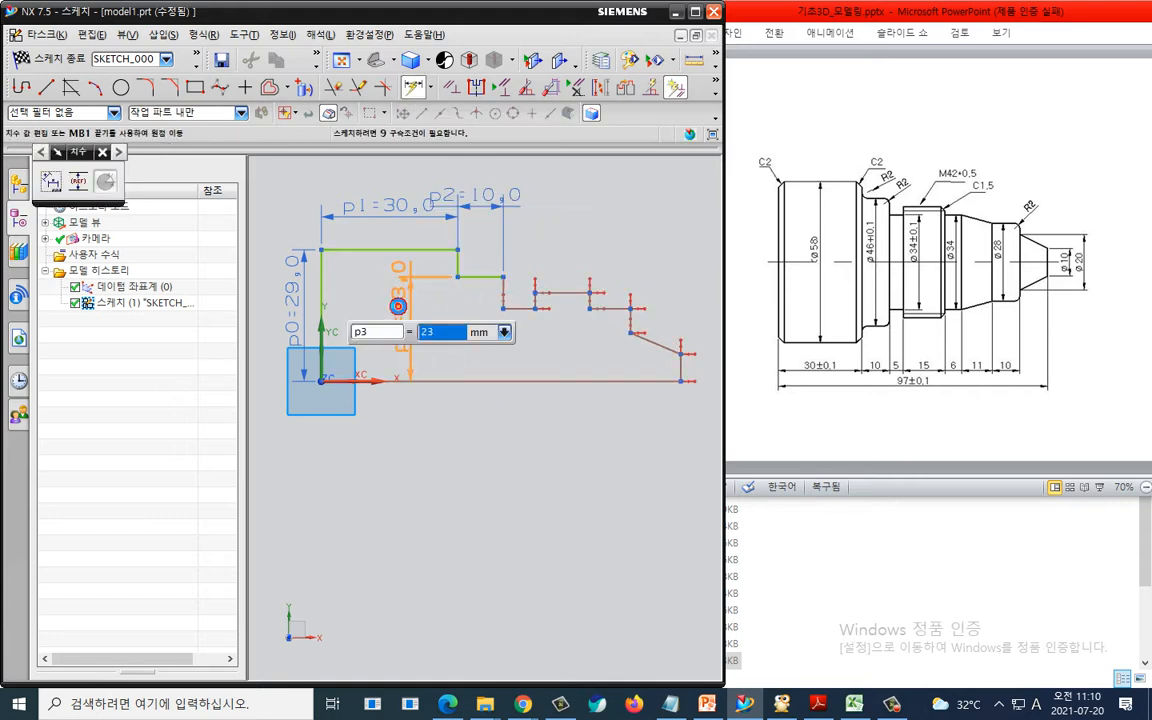
type("46/2")
key("Return")
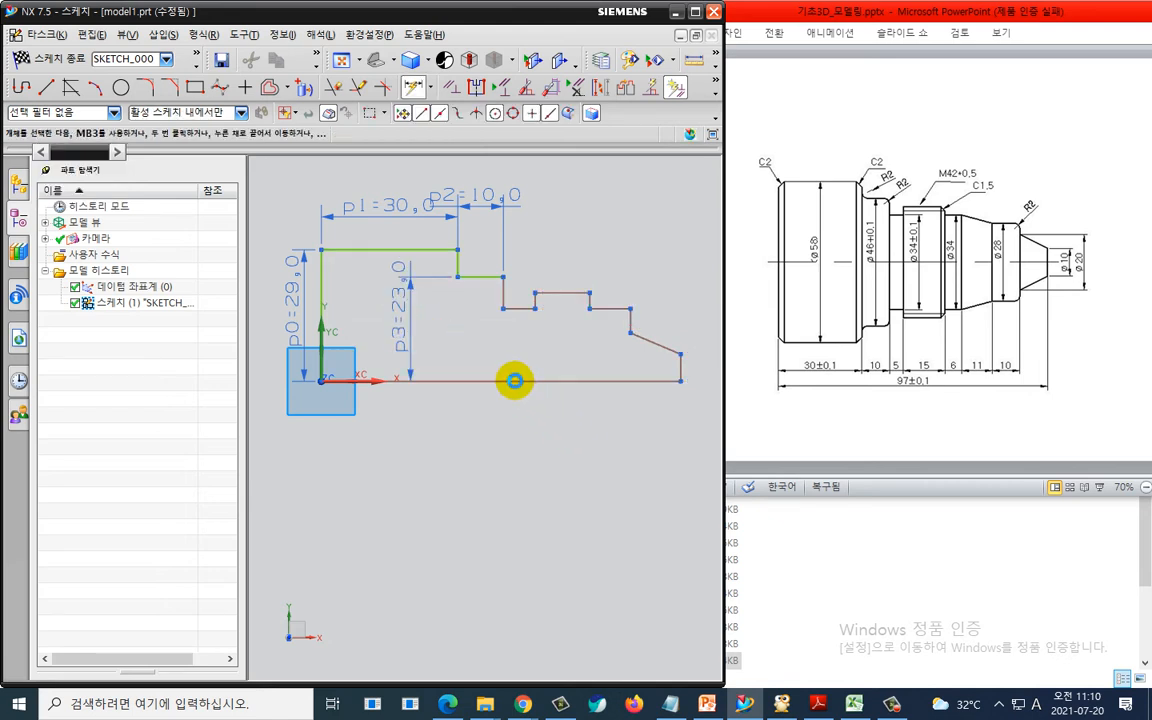
- Dimension the third vertical step from the bottom line and set it to 34/2 mm
left_click(514, 380)
left_click(514, 311)
left_click(466, 330)
type("4")
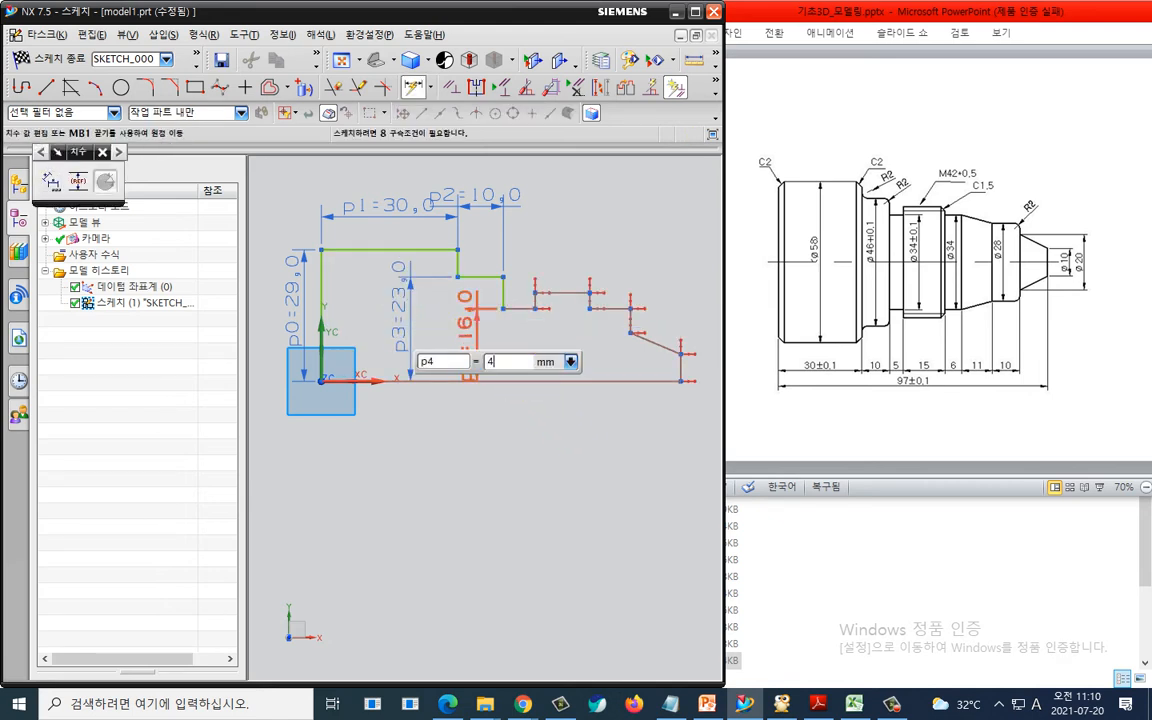
type("/2")
key("Return")
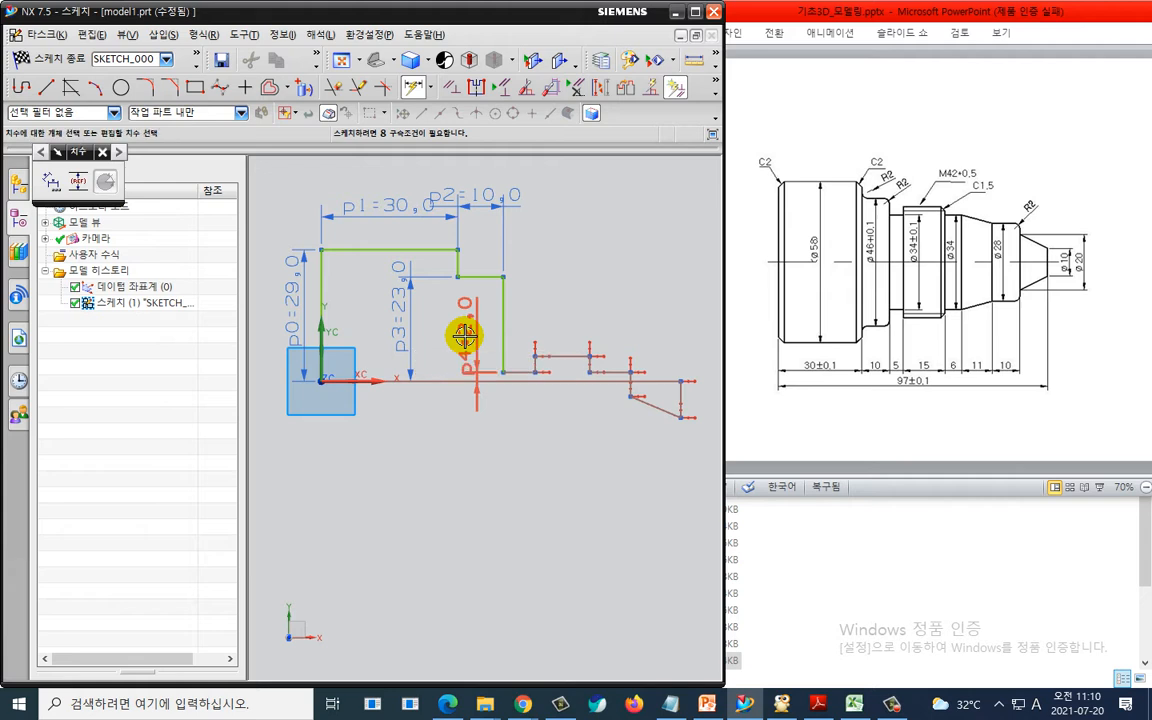
double_click(466, 338)
type("3")
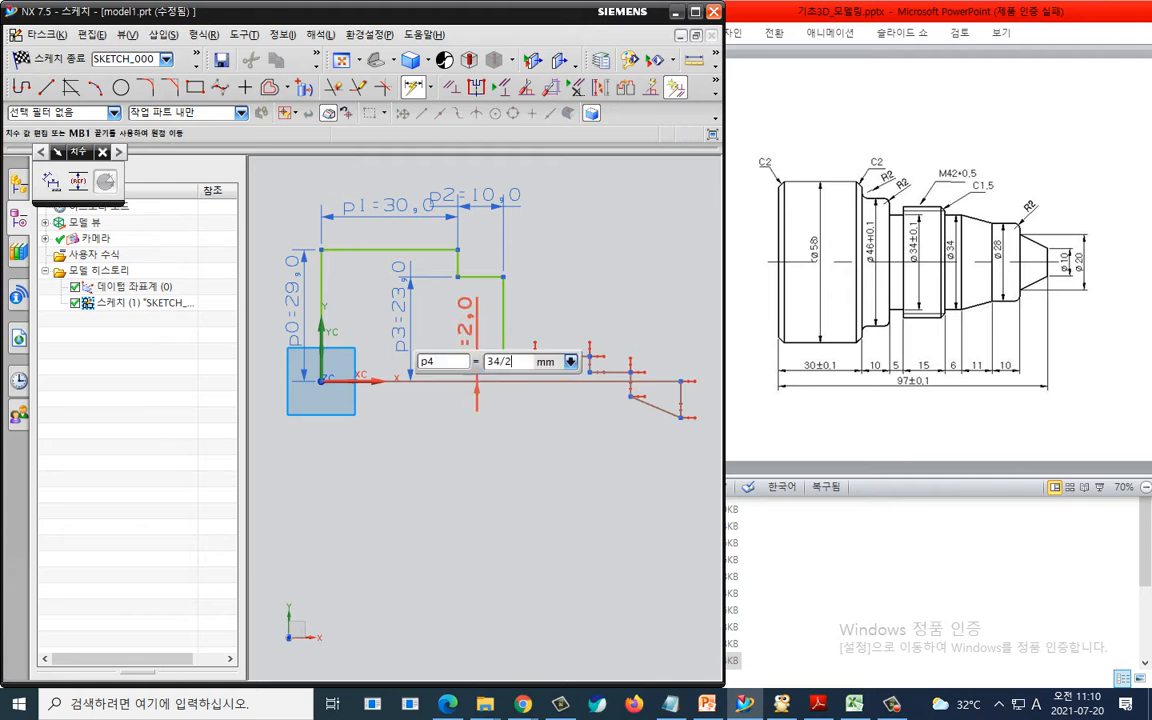
type("4/2")
key("Return")
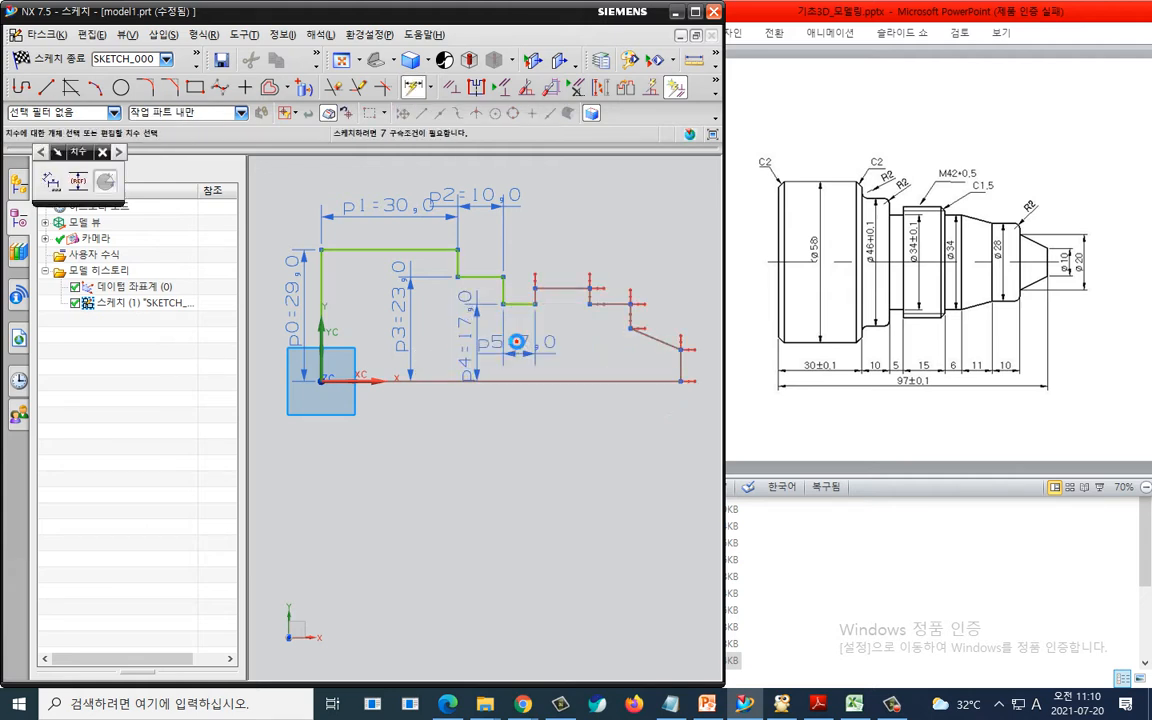
- Set the horizontal groove segment's width dimension to 5 mm
double_click(517, 341)
type("5")
key("Return")
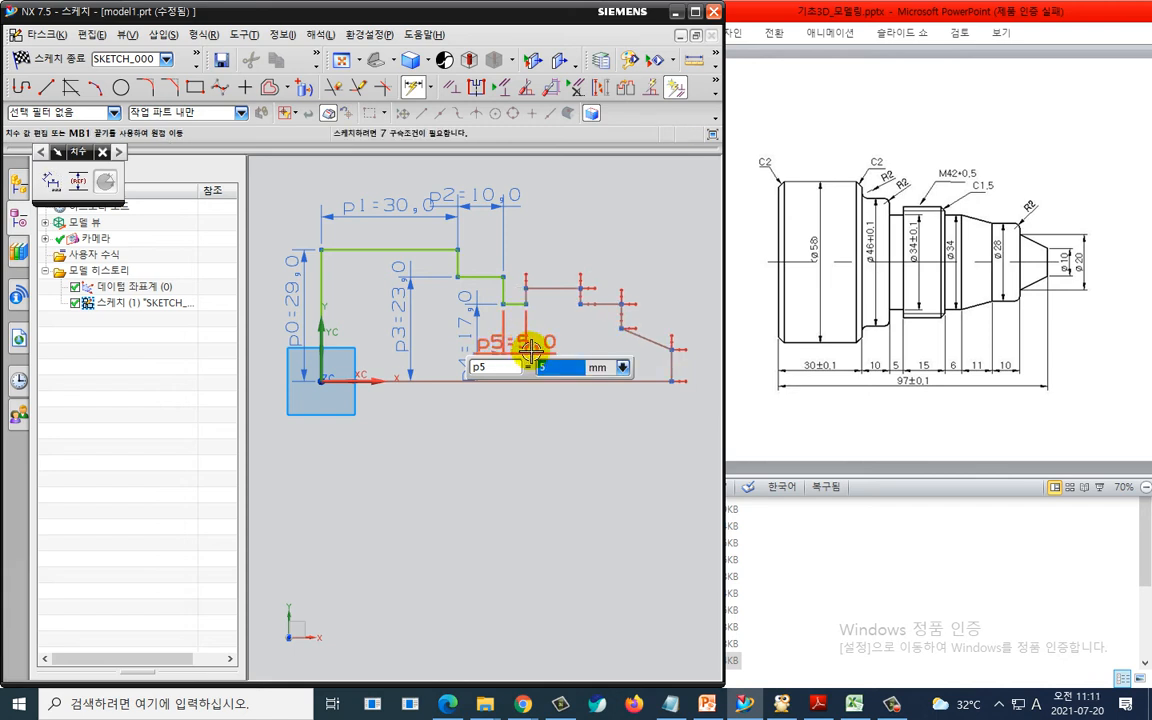
middle_click(532, 351)
middle_click(553, 353)
middle_click(561, 368)
middle_click(568, 380)
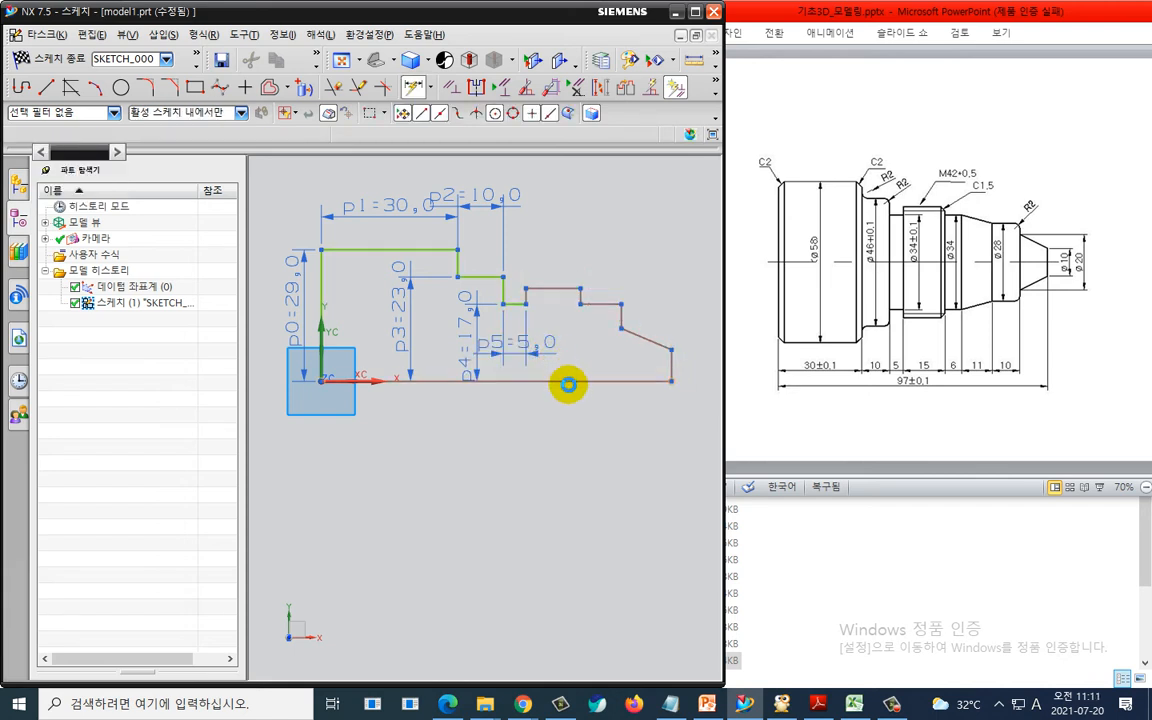
- Dimension the thread section's vertical line from the bottom line as 42/2 mm
left_click(558, 380)
left_click(551, 289)
left_click(551, 319)
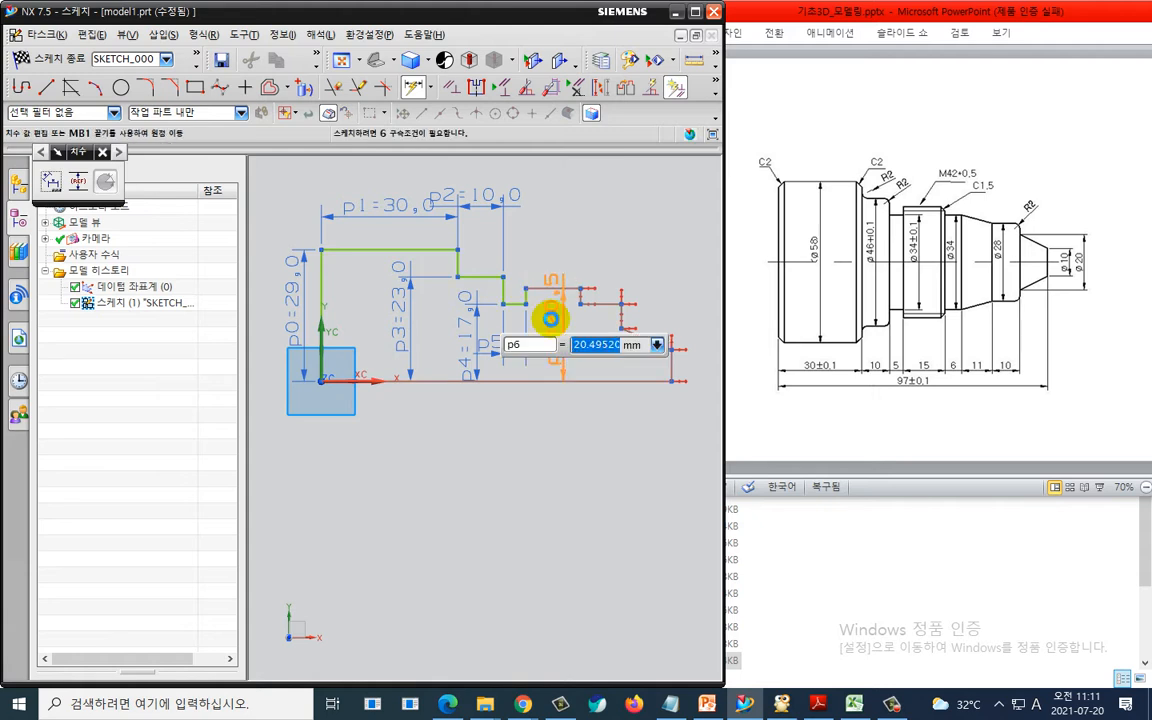
type("42/2")
key("Return")
middle_click(578, 319)
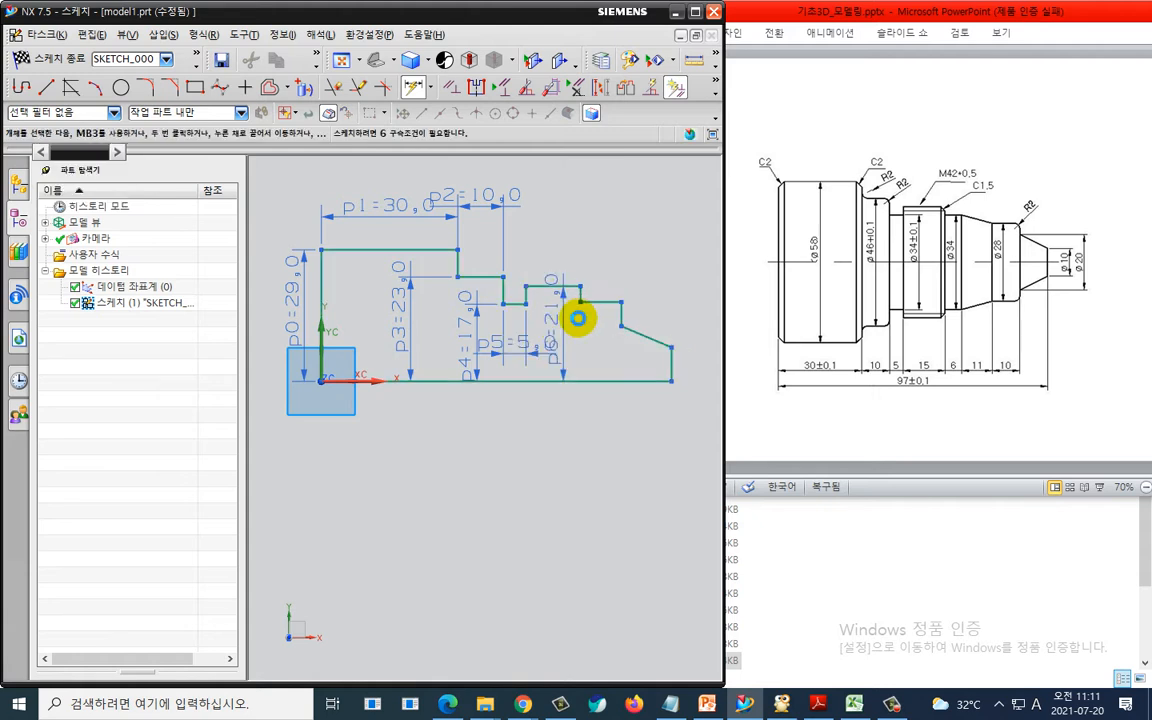
- Move the 42/2 dimension label aside and dimension the thread section's top segment as 15 mm
mouse_move(546, 317)
left_mouse_down()
mouse_move(604, 245)
mouse_move(516, 257)
left_mouse_up()
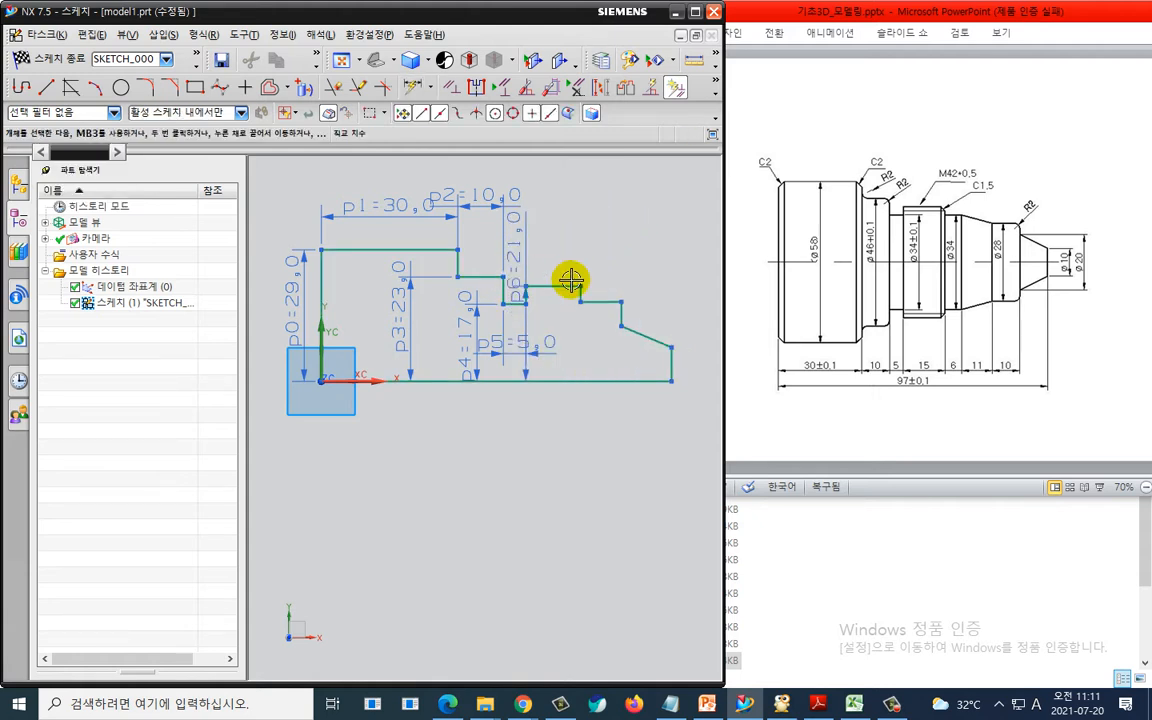
key("d")
left_click(556, 286)
left_click(560, 253)
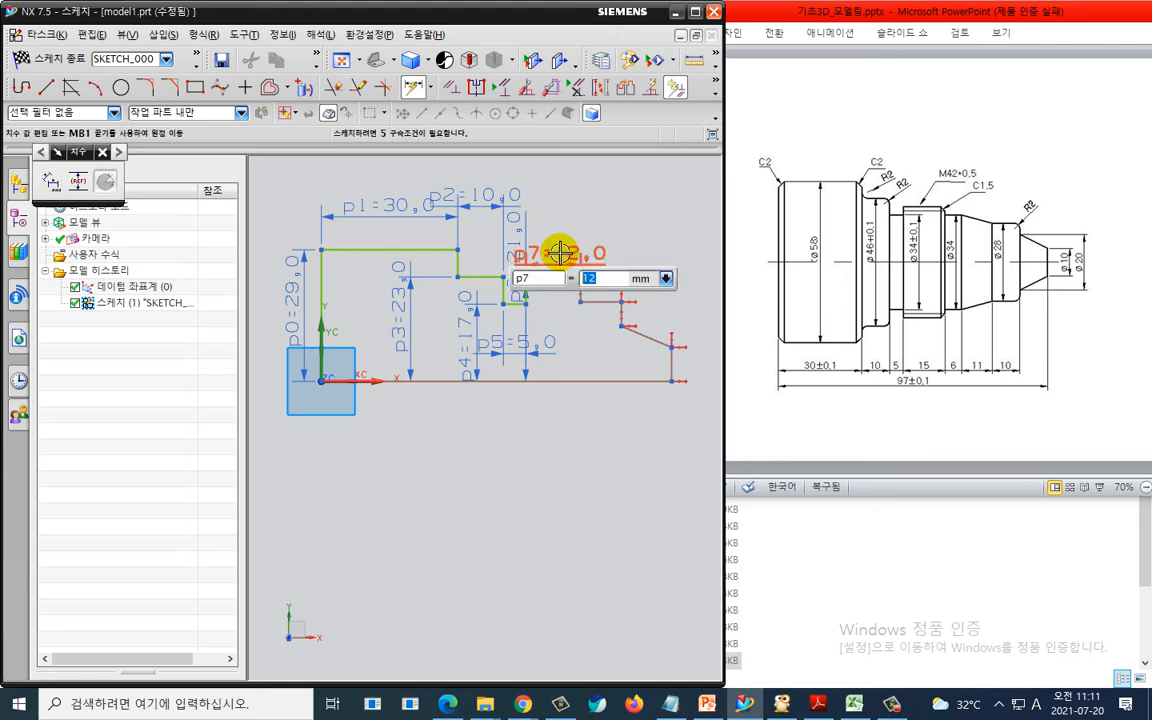
type("15")
key("Return")
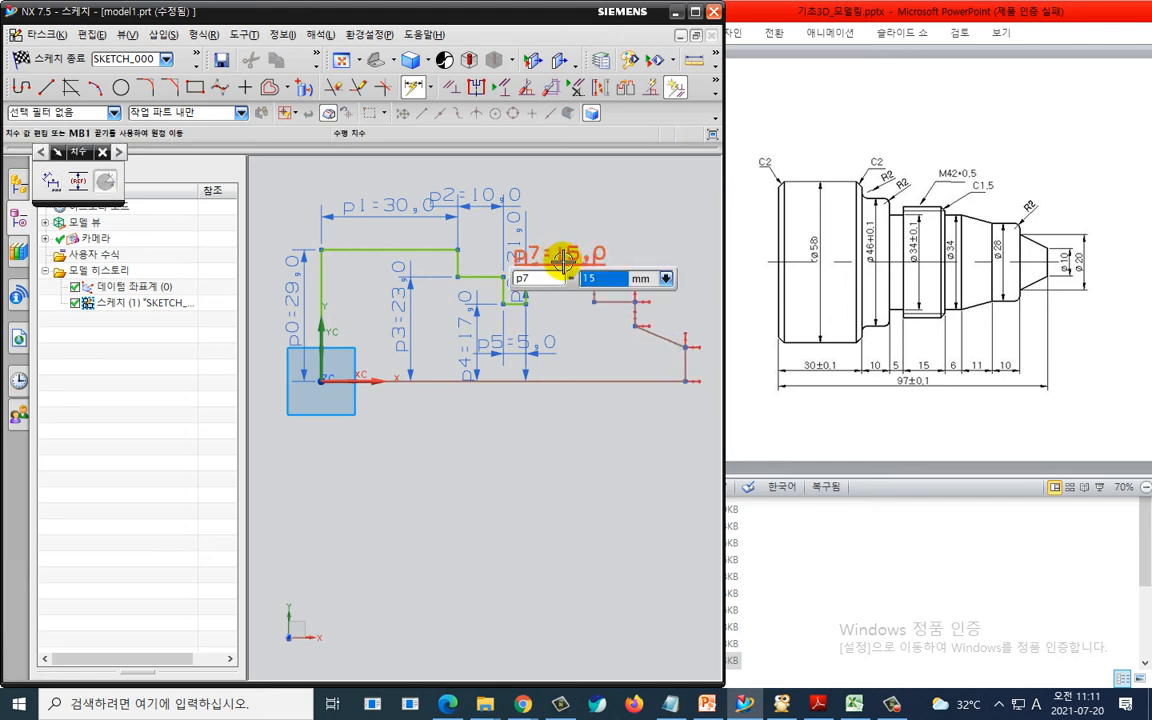
key("Escape")
- Move the 5 mm dimension label below the profile
key("d")
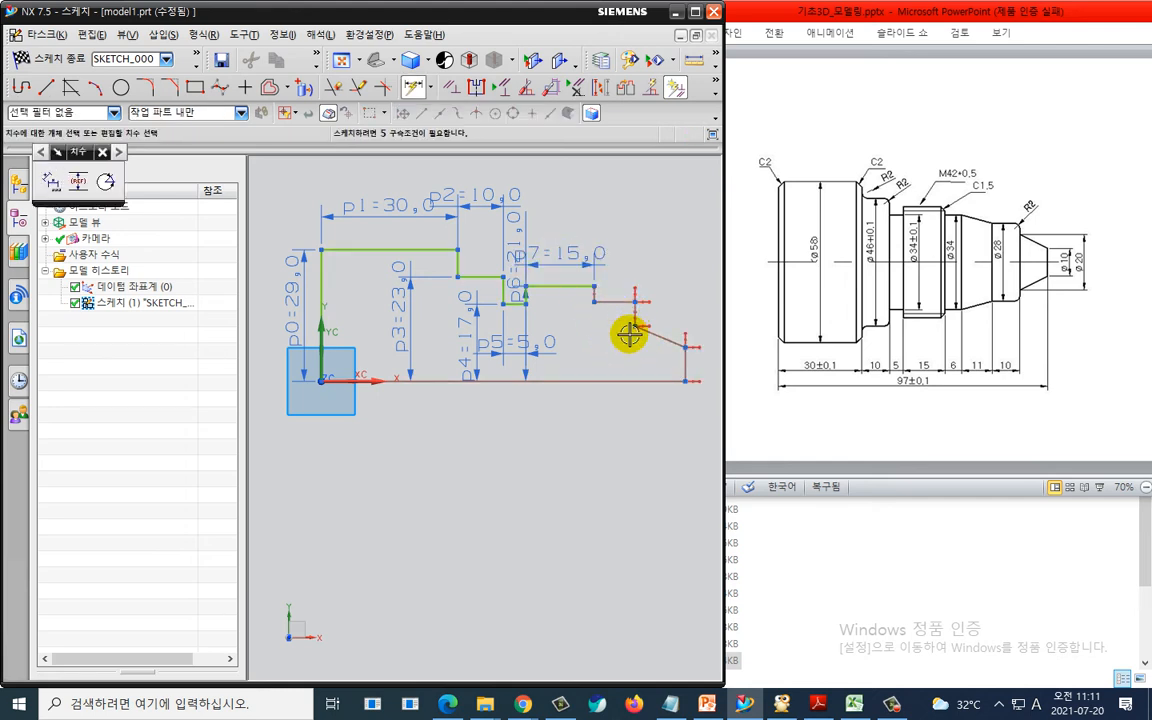
scroll(596, 340, "up", 1)
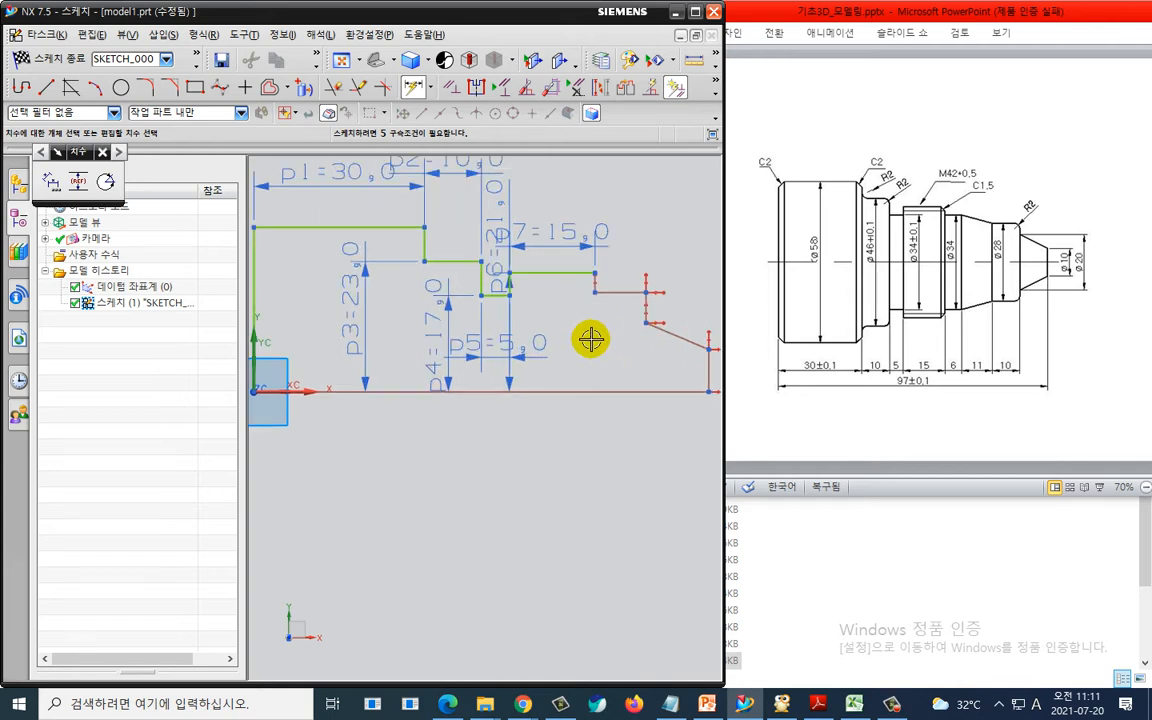
key("Escape")
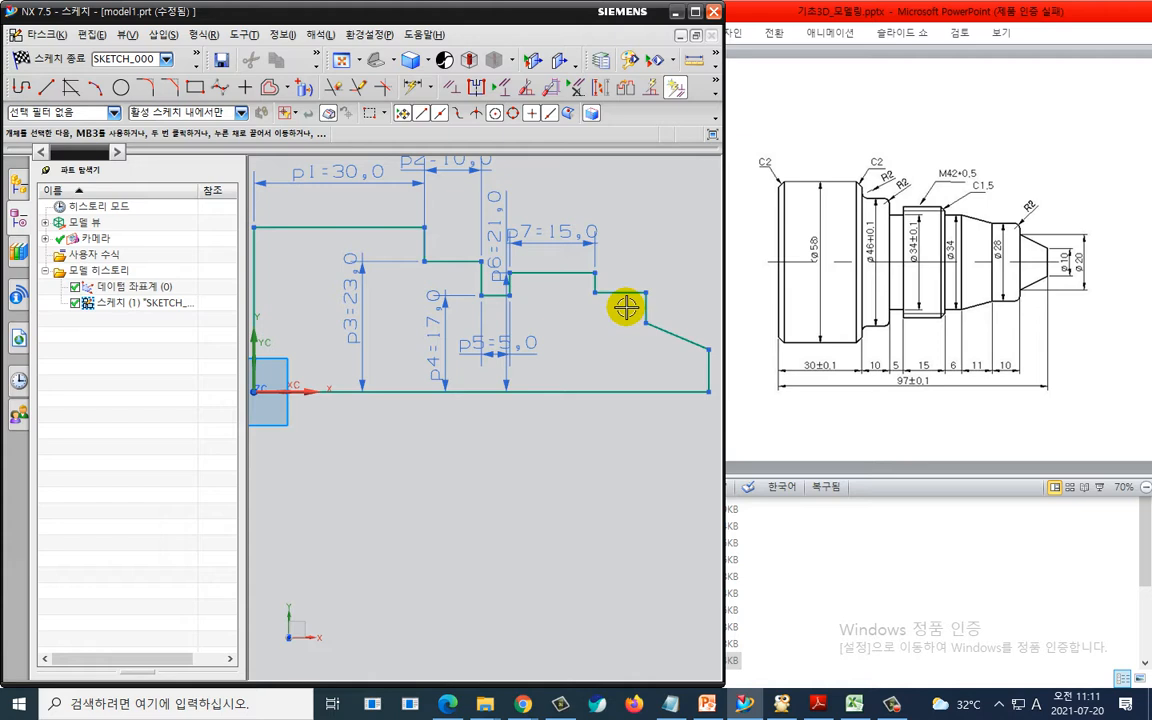
scroll(630, 340, "down", 1)
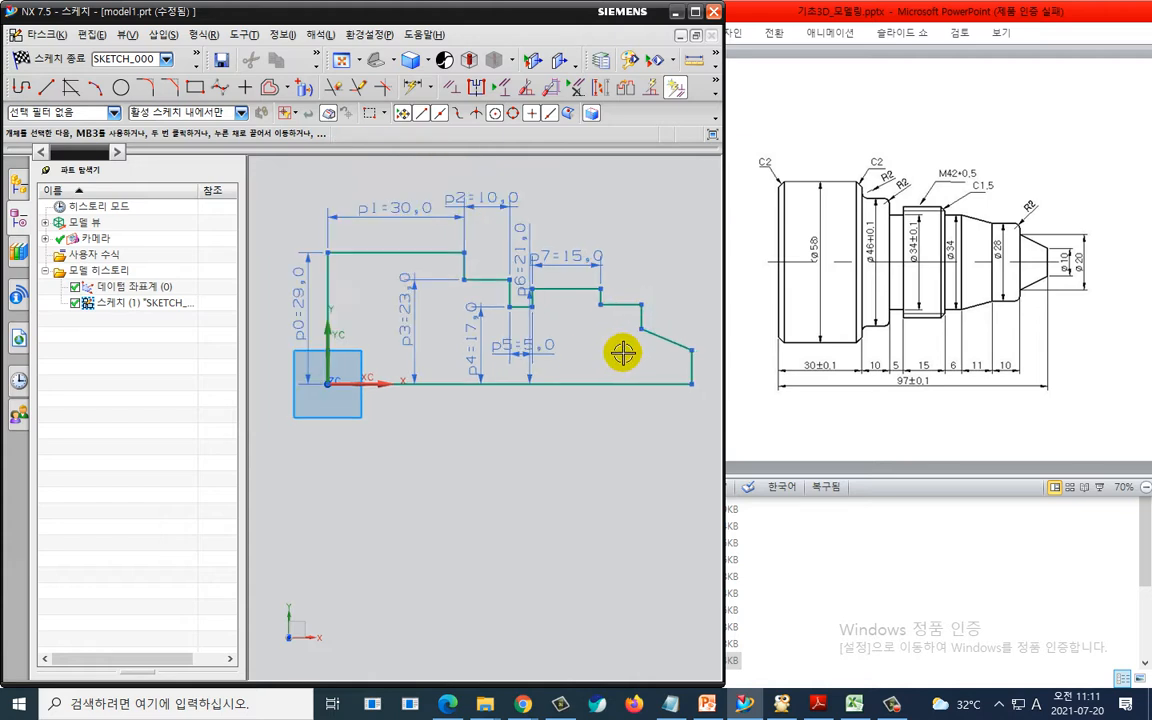
mouse_move(522, 345)
left_mouse_down()
mouse_move(495, 370)
mouse_move(494, 421)
left_mouse_up()
scroll(583, 359, "up", 1)
middle_click_drag(604, 347, 481, 342, "shift")
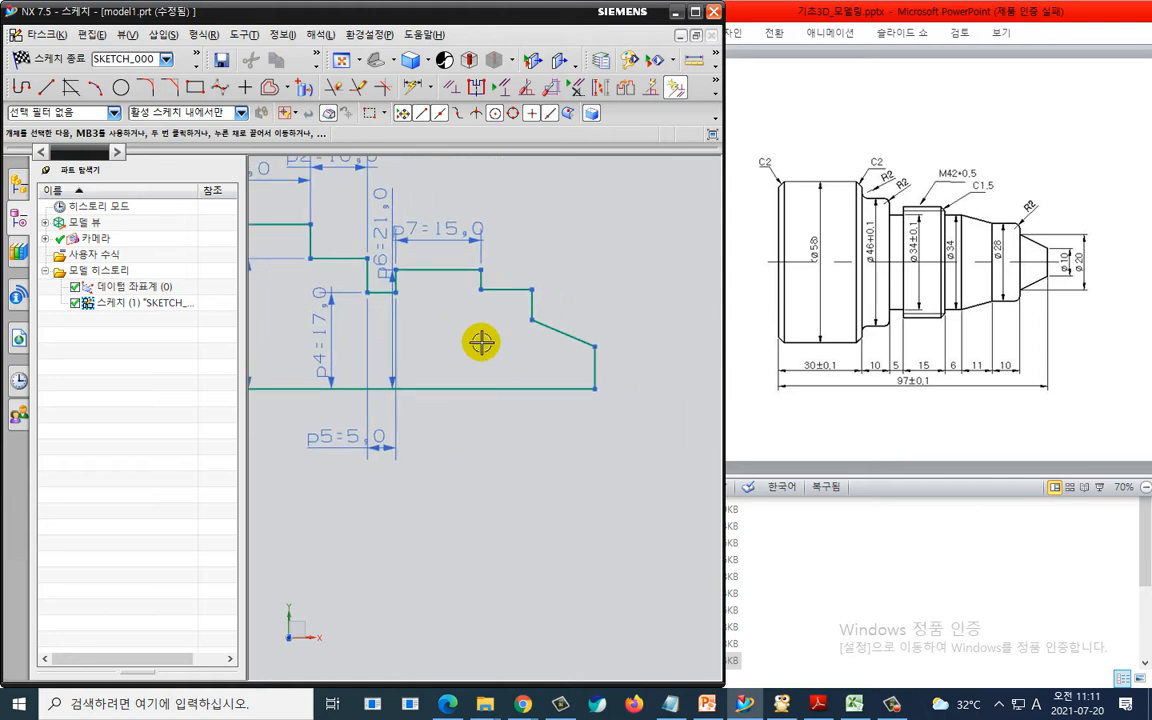
key("d")
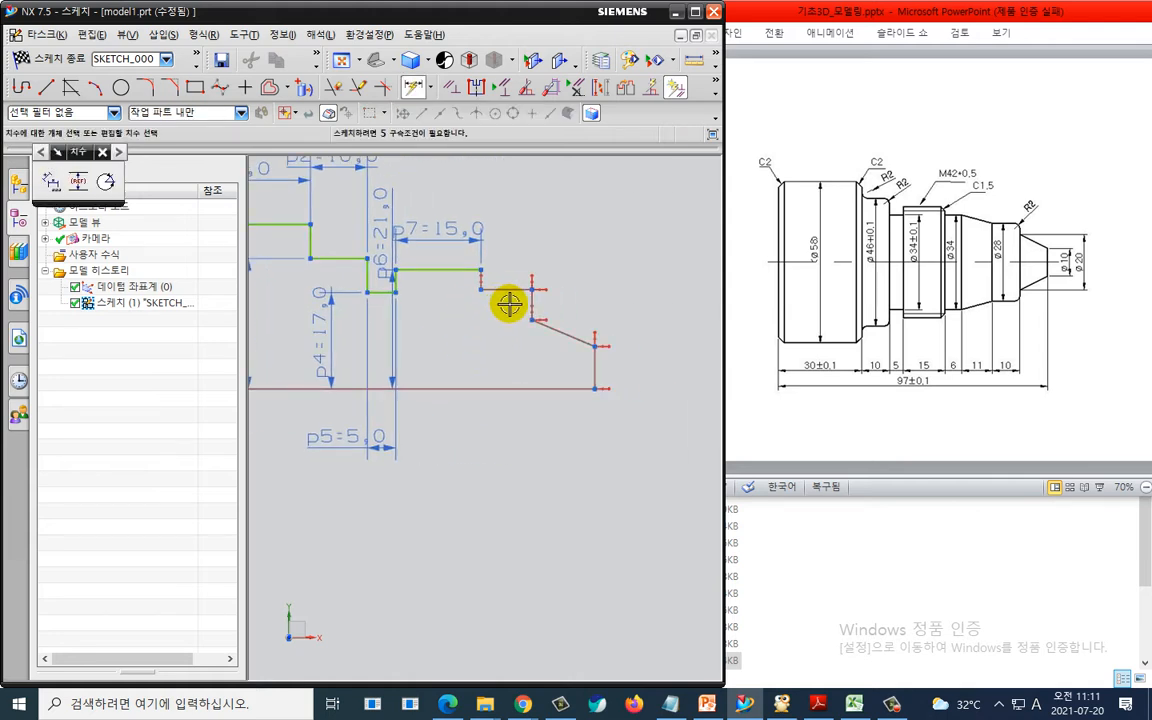
key("Escape")
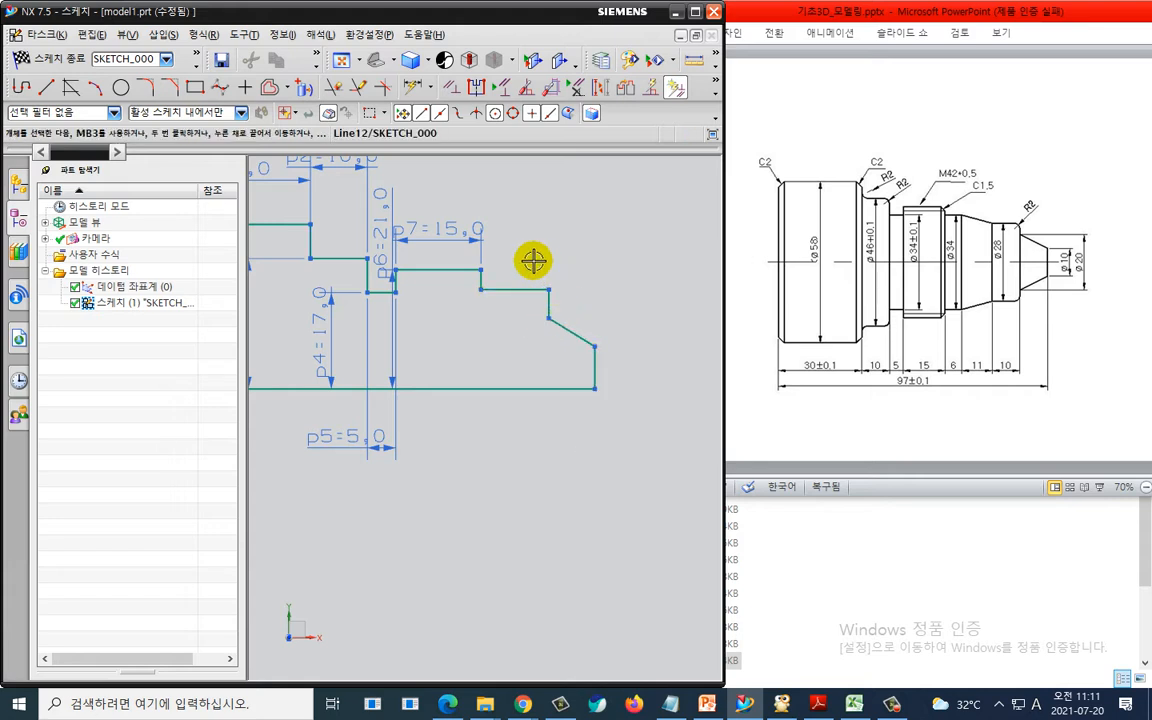
- Remove the step corner after the 15 mm segment and draw an angled line from its end to the next vertical line
left_click_drag(533, 261, 569, 299)
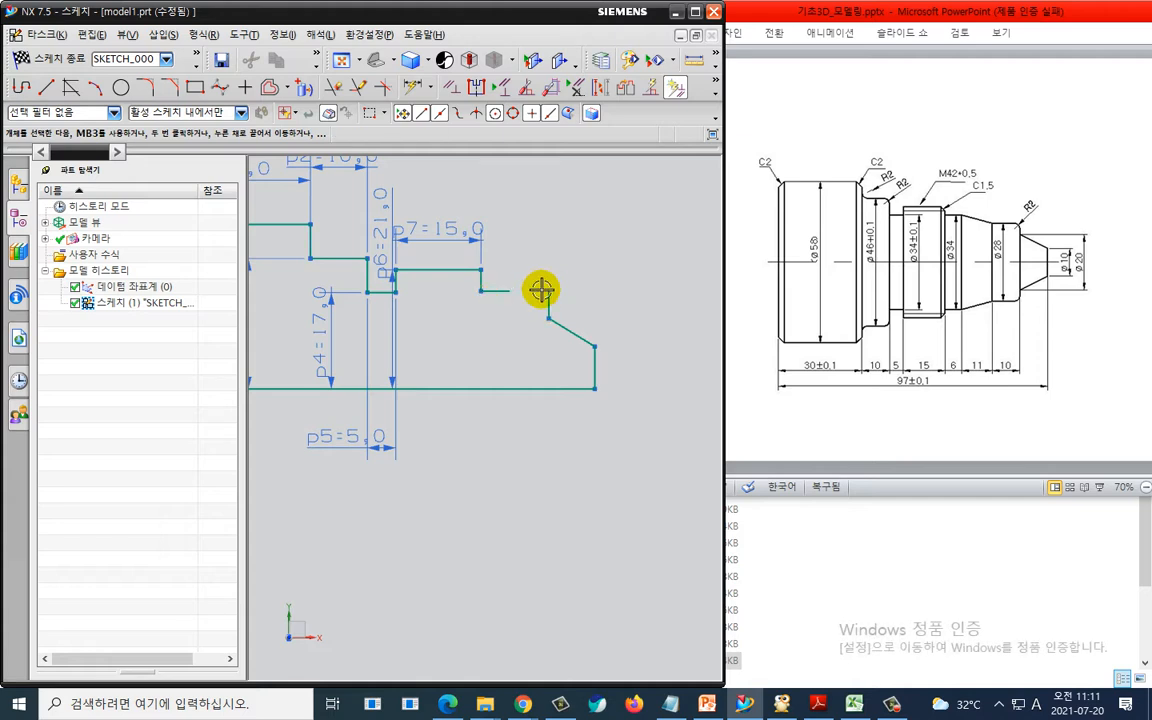
scroll(540, 301, "up", 2)
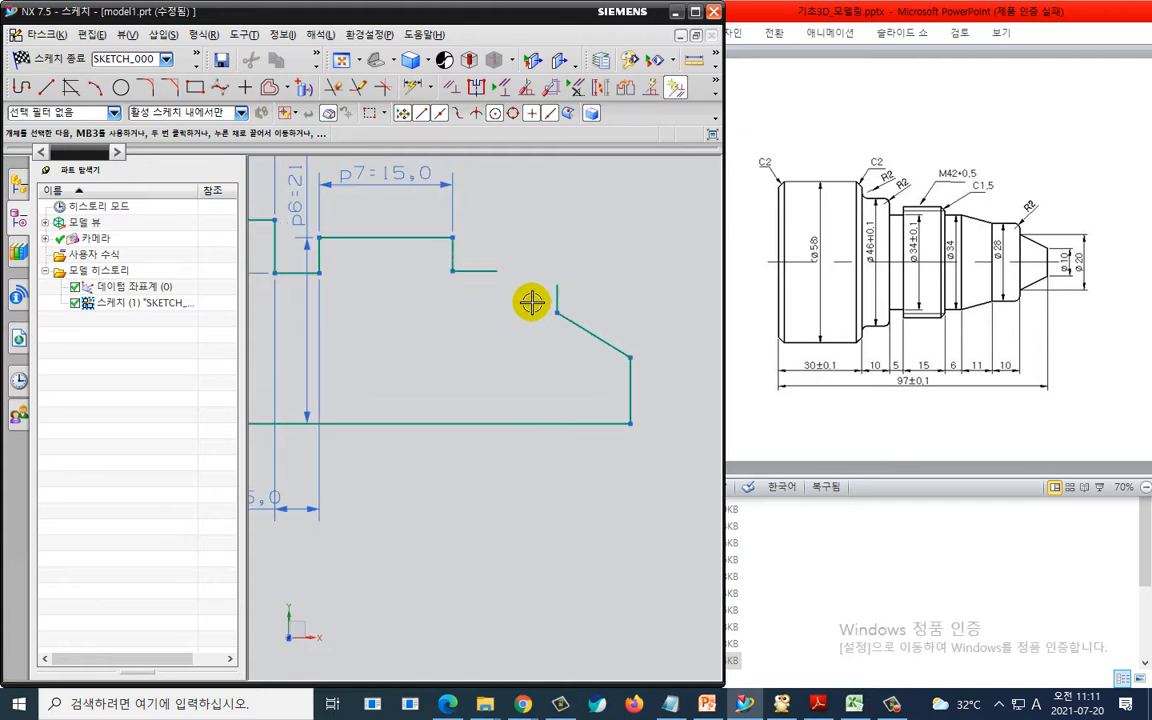
key("z")
left_click(496, 270)
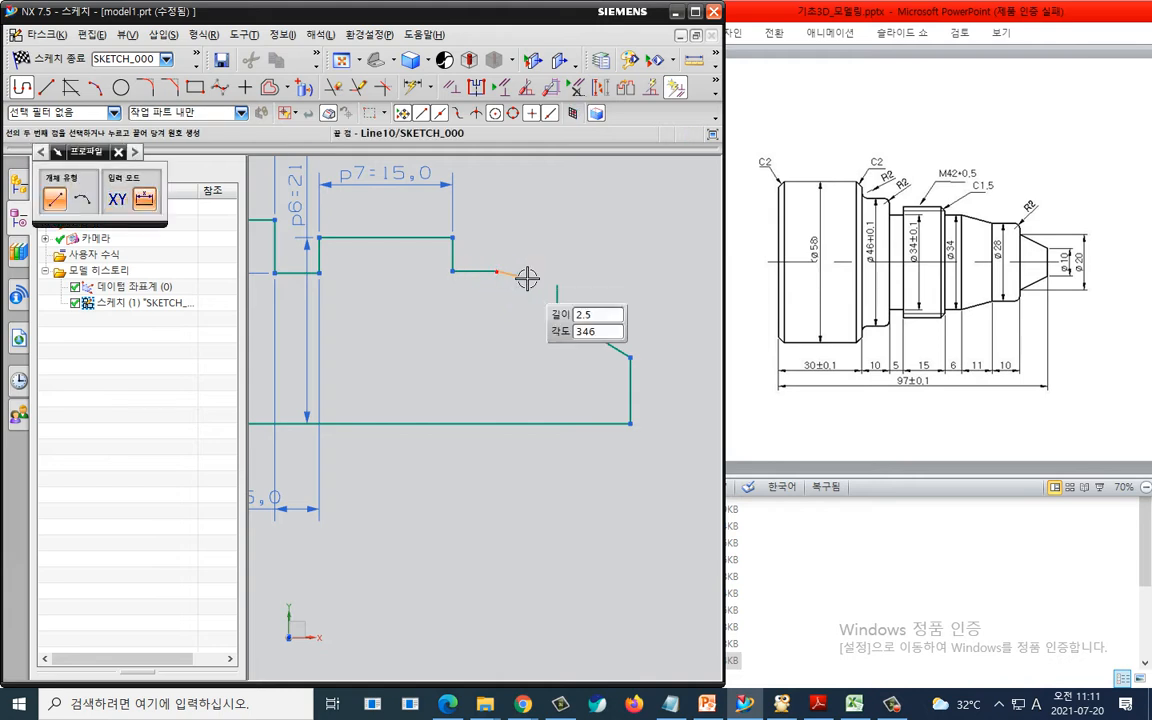
left_click(554, 287)
left_click(555, 287)
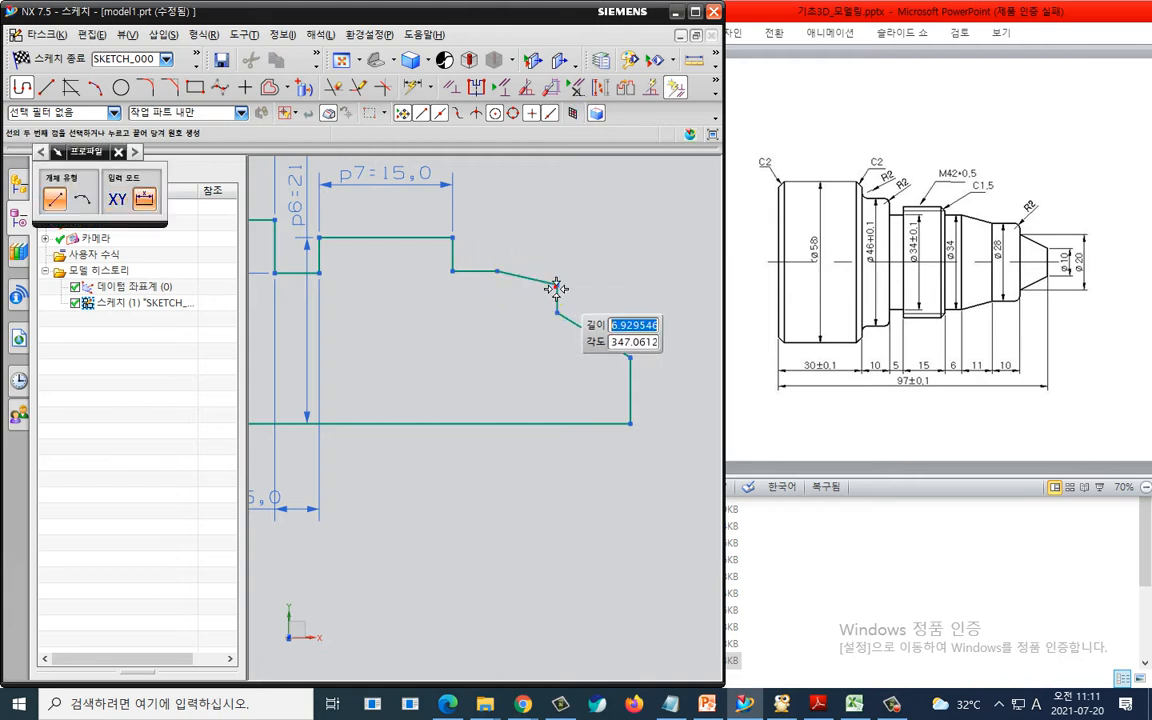
key("Escape")
key("Escape")
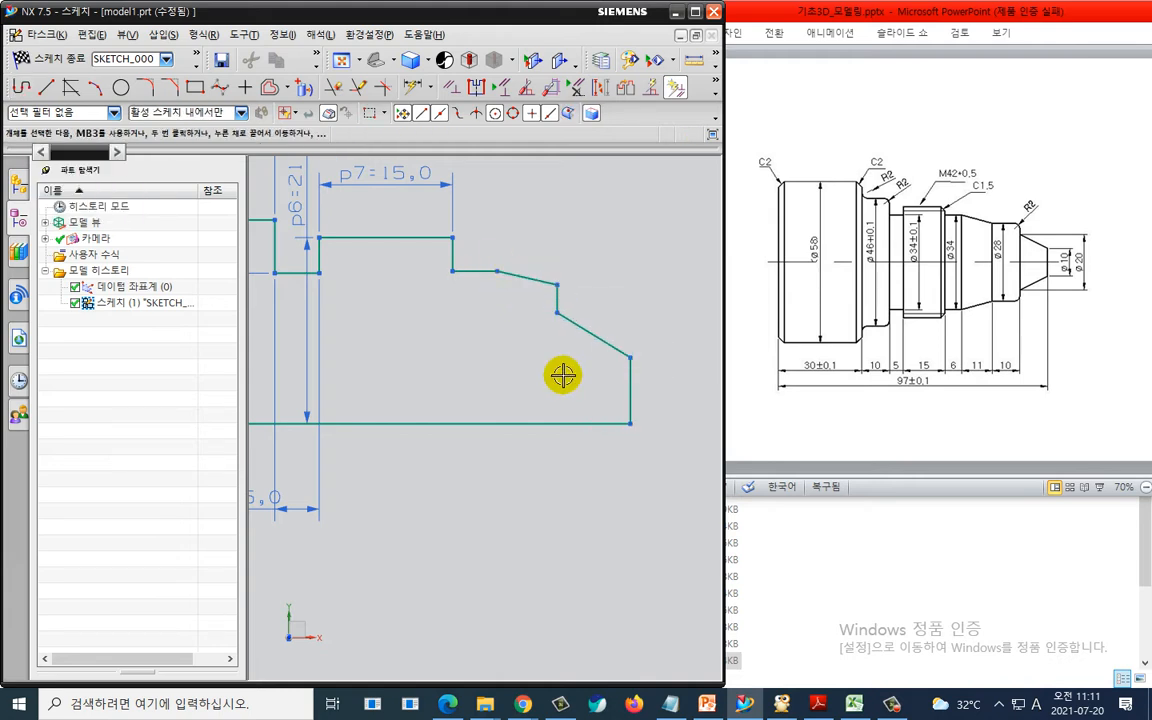
- Delete the short vertical line and redraw the right end as a horizontal, vertical and tapered line chain
left_click(564, 313)
left_click_drag(630, 358, 634, 380)
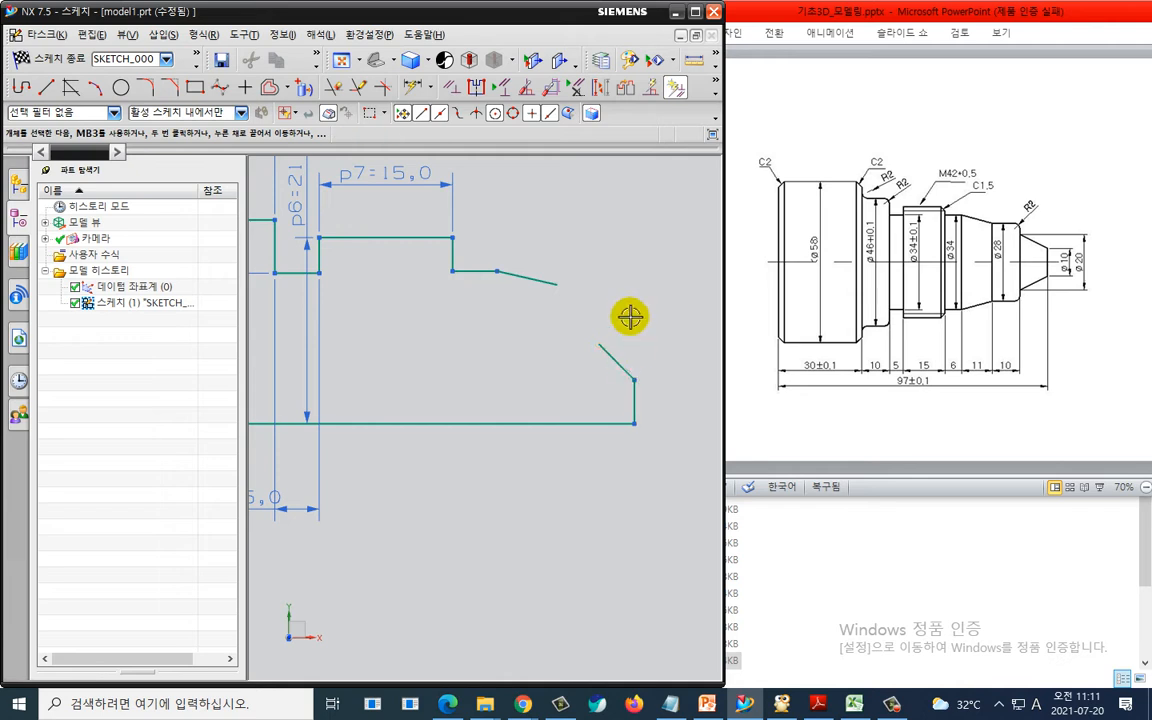
key("z")
left_click(557, 288)
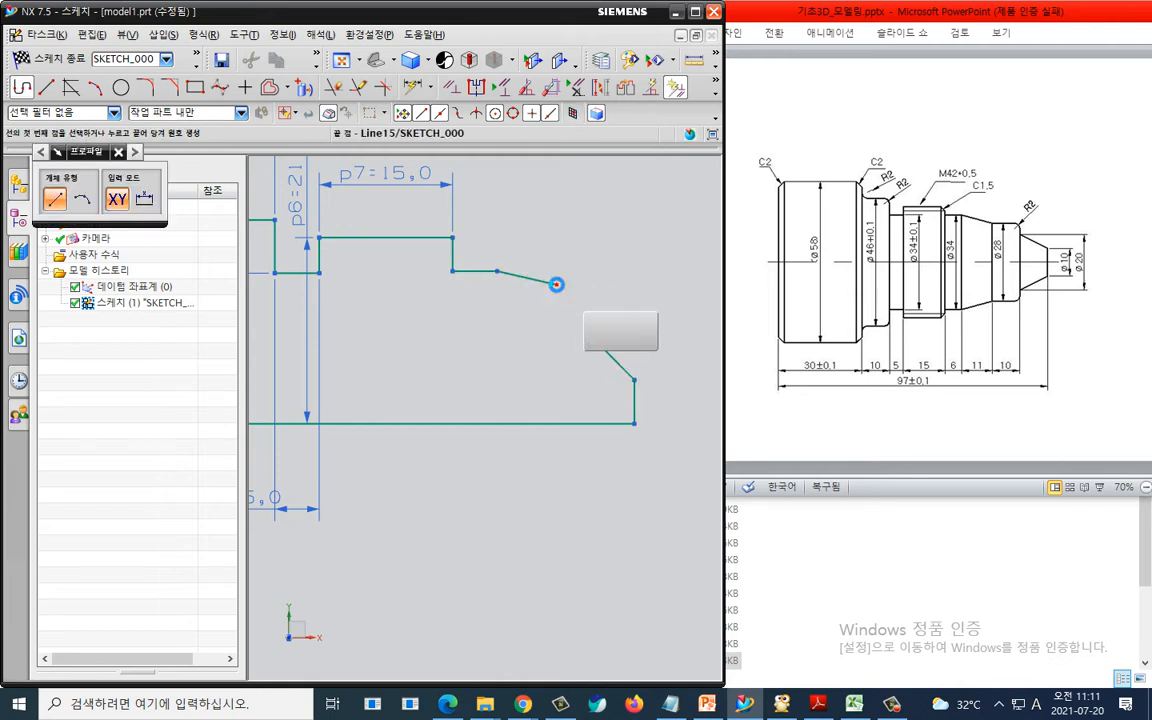
left_click(598, 286)
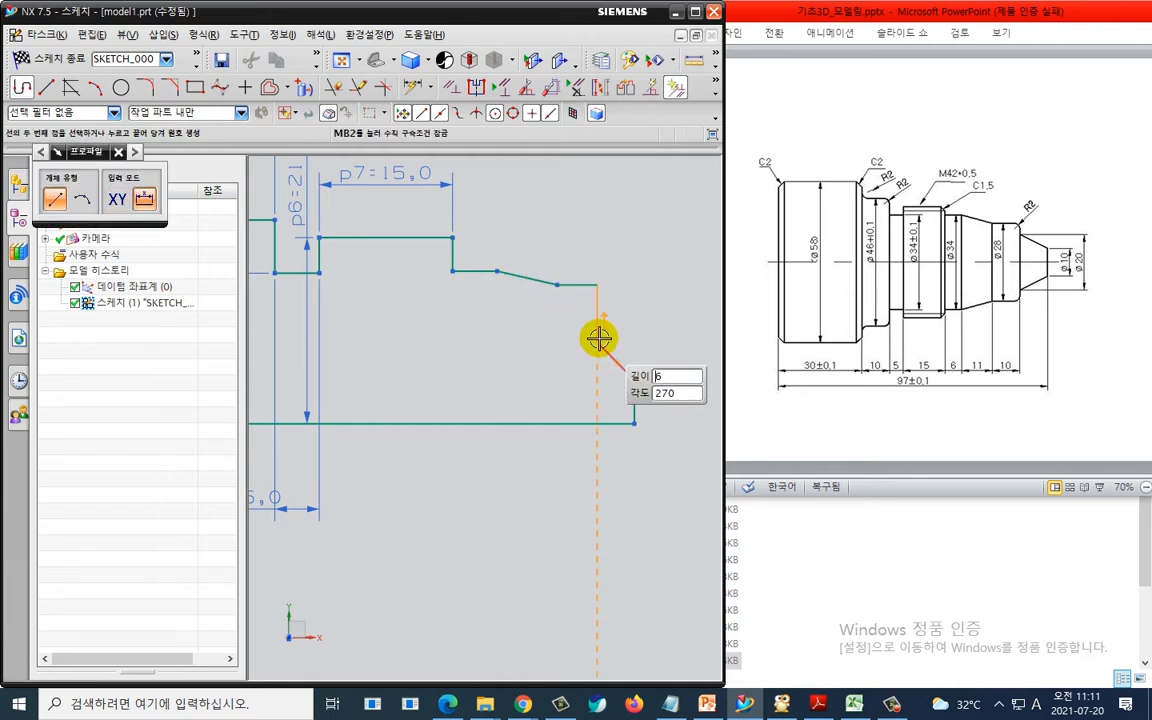
left_click(598, 344)
left_click(634, 380)
key("Escape")
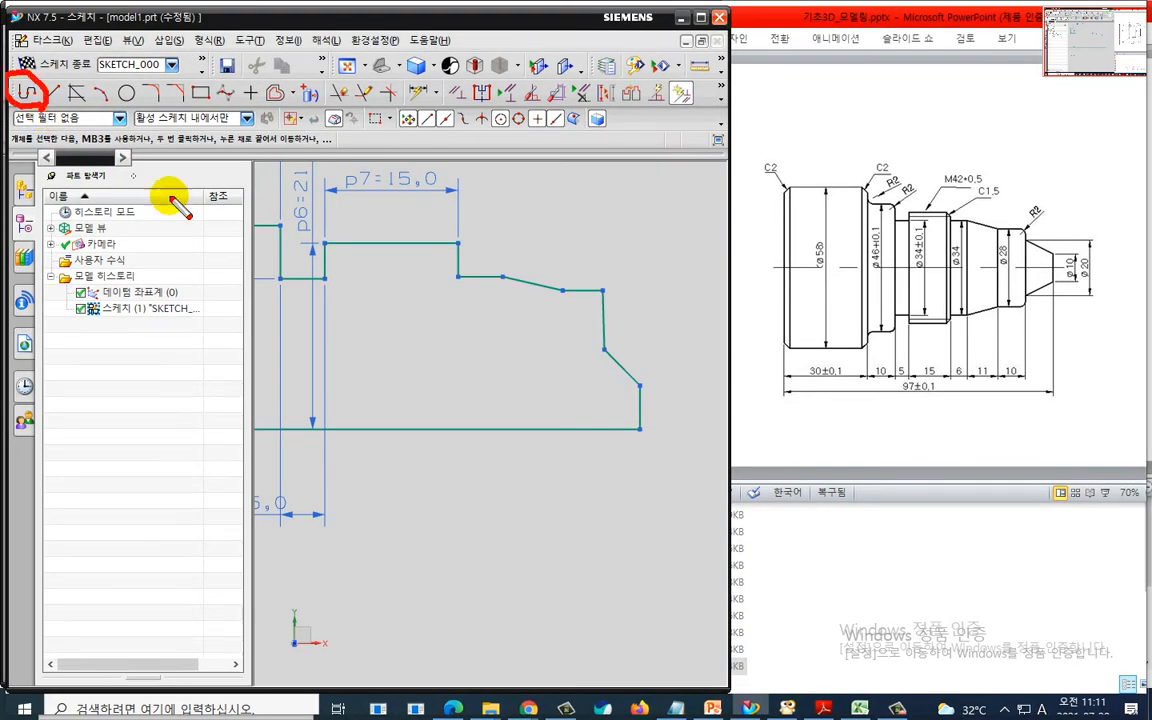
- Dimension the small step after the thread section from the bottom line as 34/2 mm
key("d")
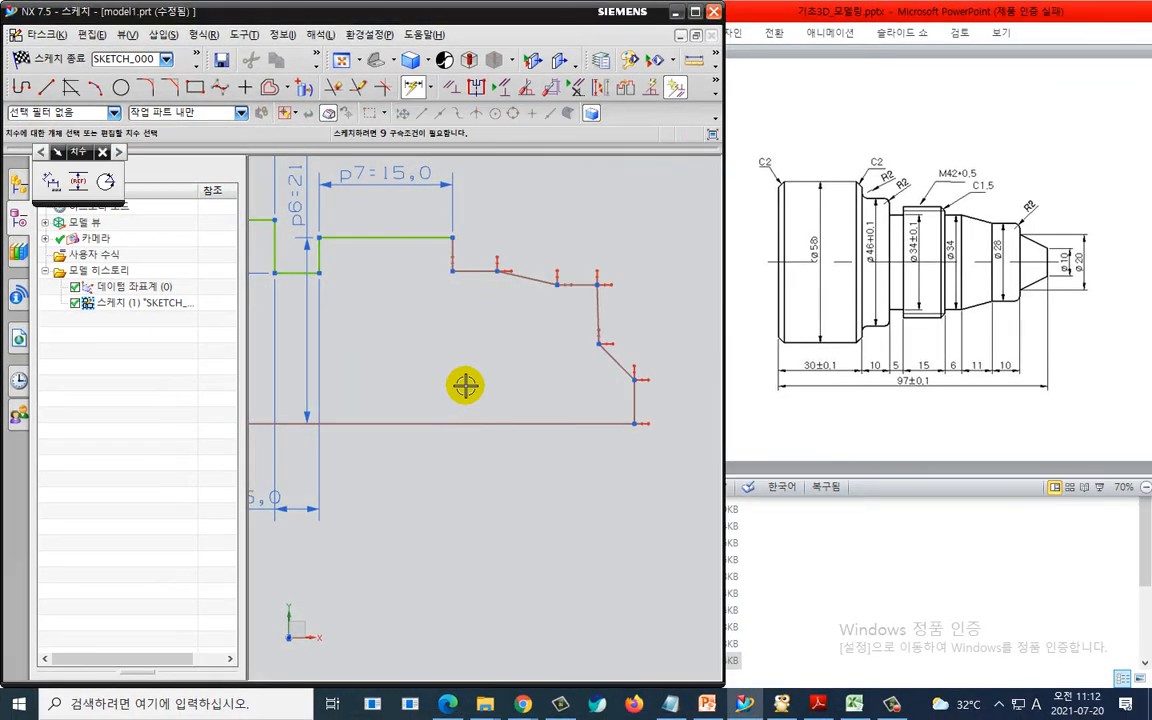
left_click(481, 423)
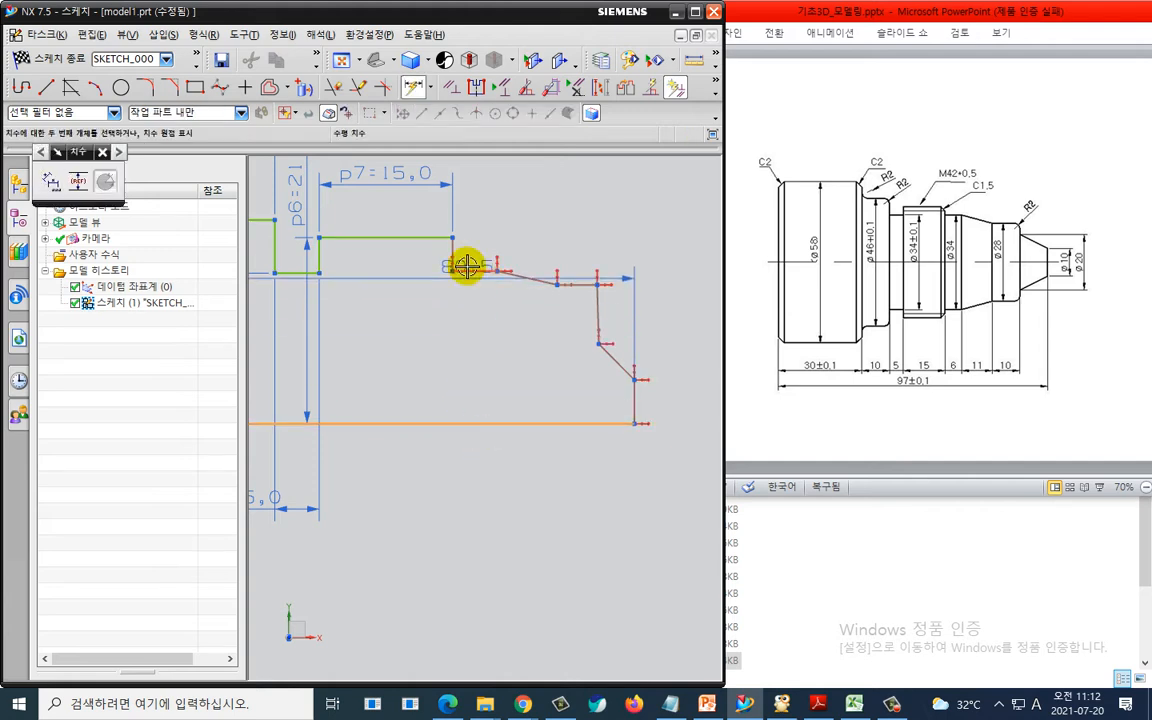
left_click(467, 265)
left_click(411, 305)
type("34")
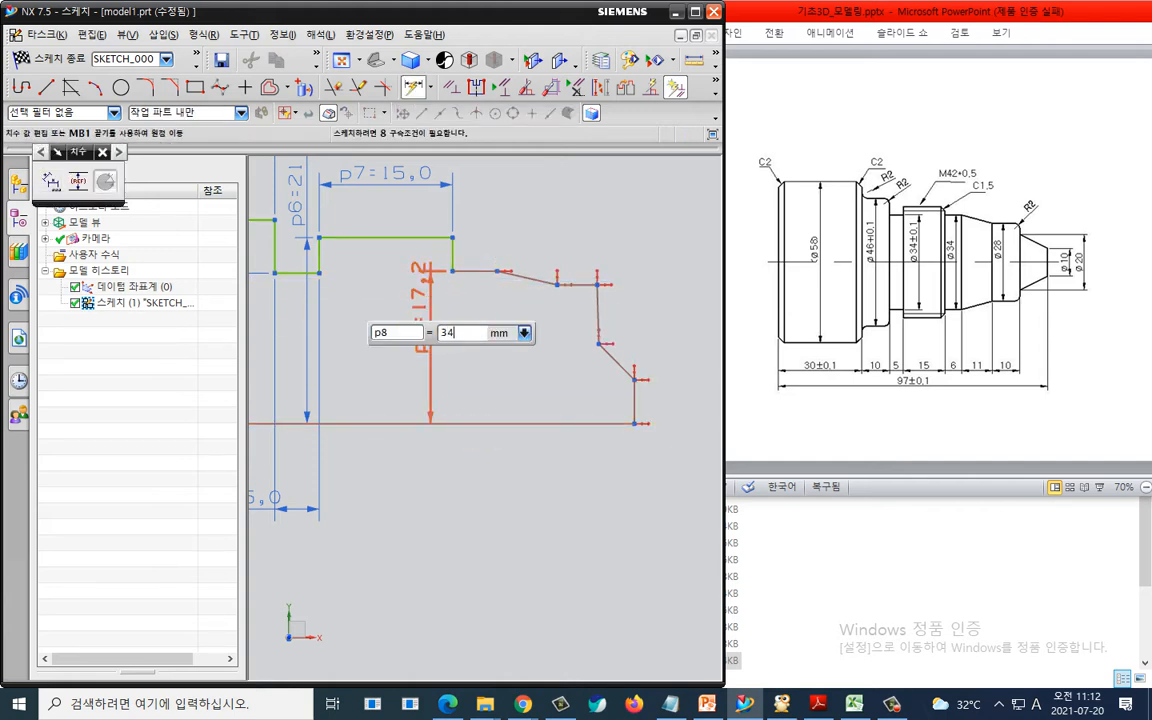
type("/2")
key("Return")
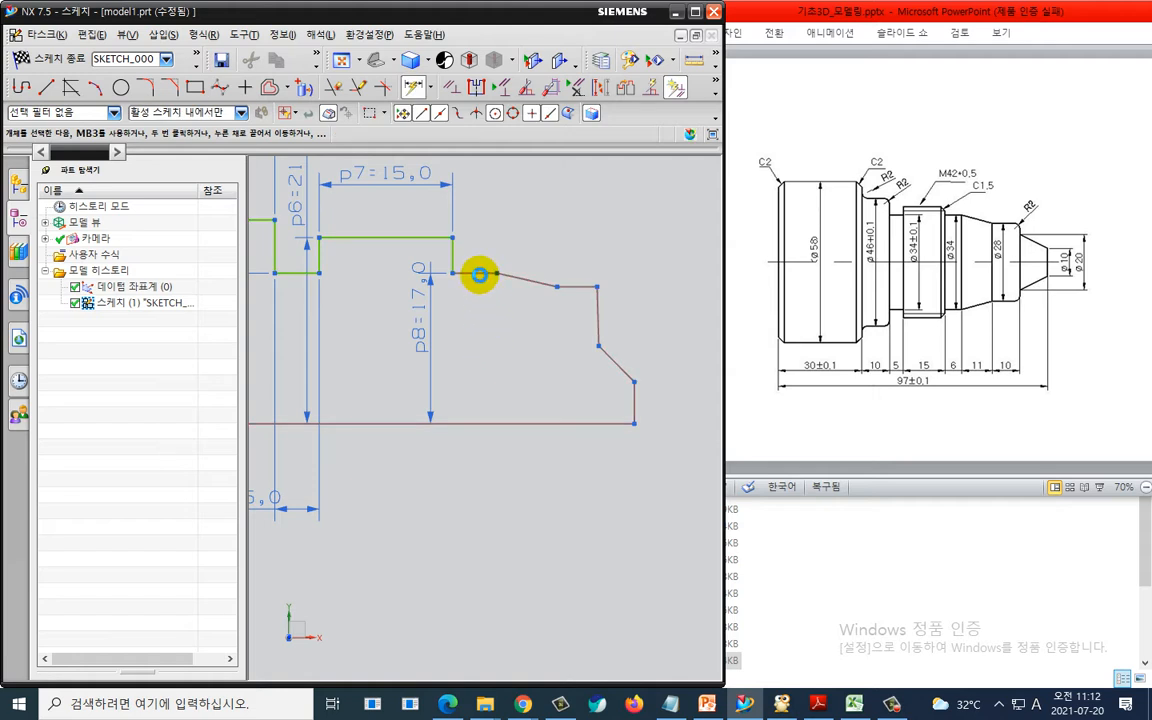
- Dimension the horizontal segment after the thread section as 6 mm and pick the following sloped line
left_click(476, 270)
left_click(474, 217)
type("6")
key("Return")
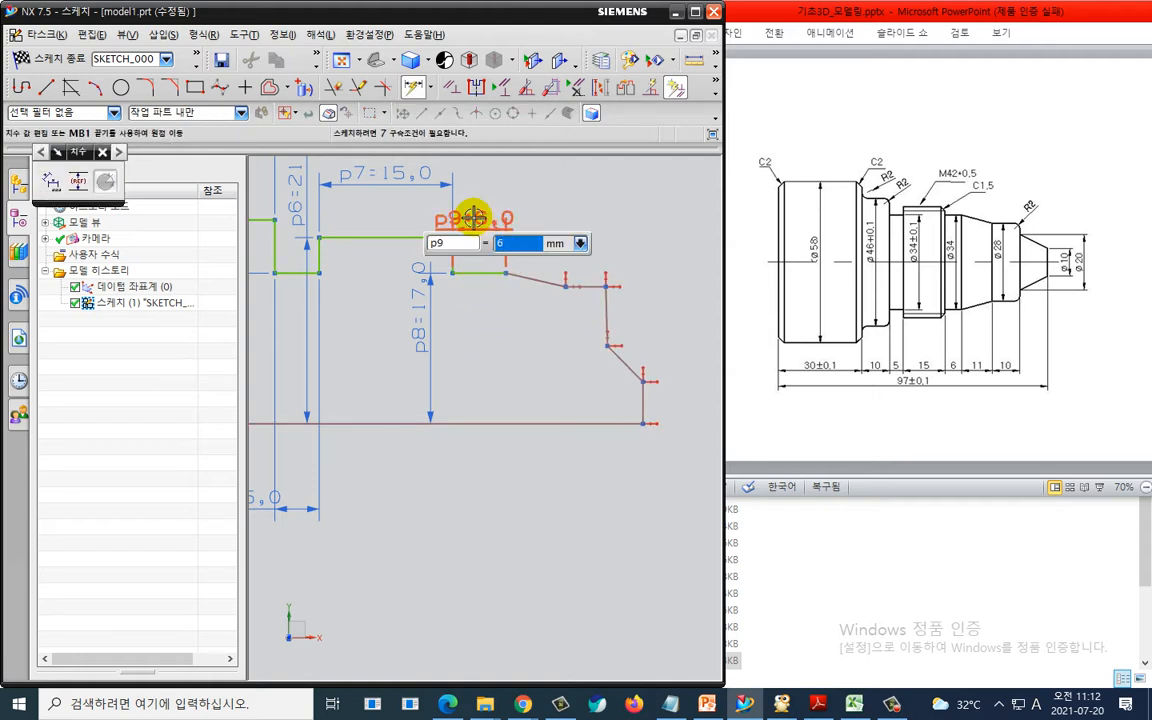
left_click(537, 279)
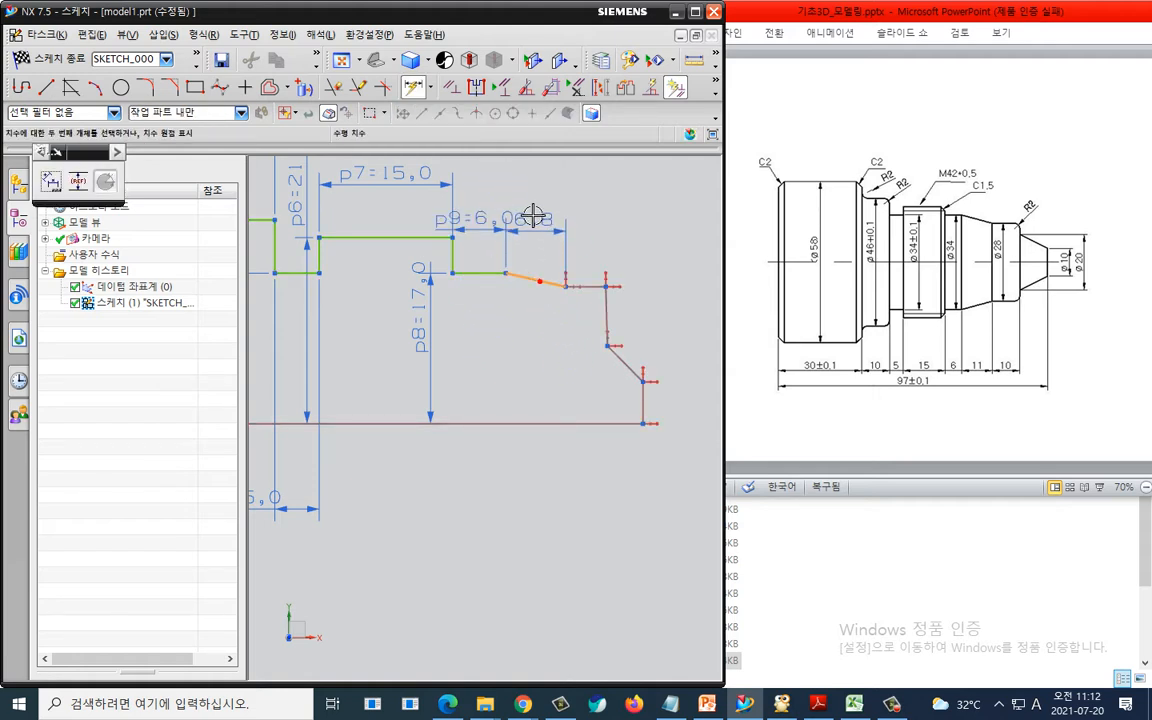
- Dimension the sloped line's horizontal length as 11 mm
left_click(522, 185)
type("11")
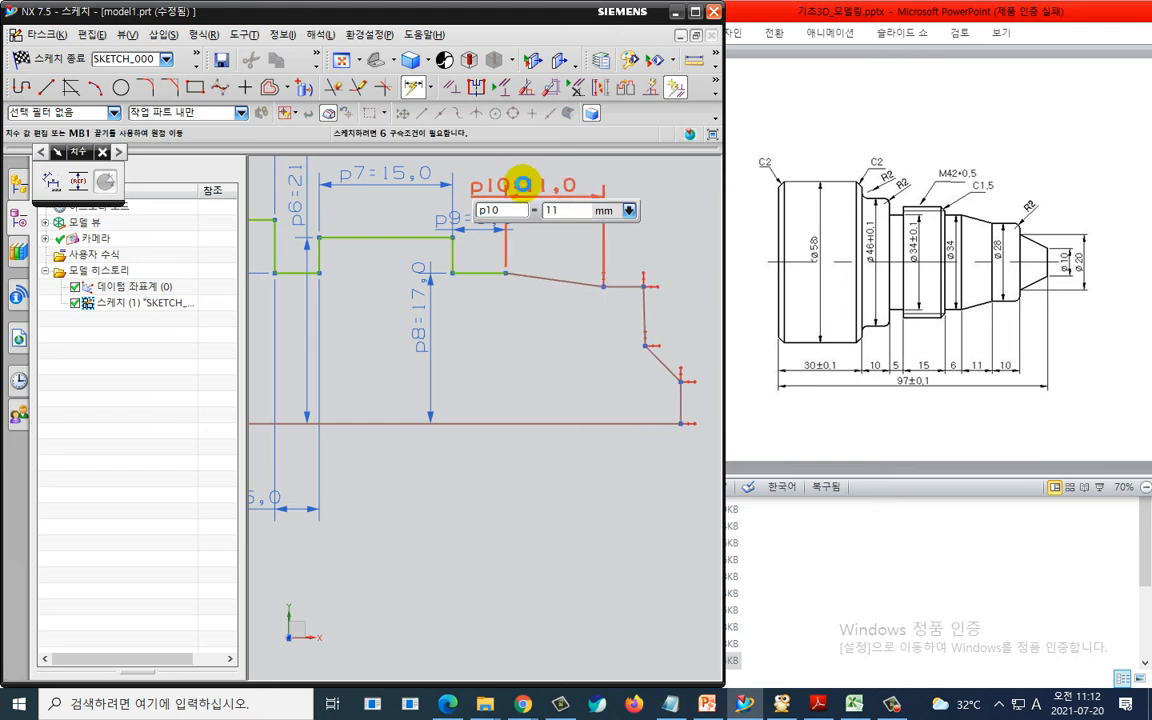
key("Return")
- Dimension the end of the sloped line from the bottom line as 28/2 mm
middle_click(560, 308)
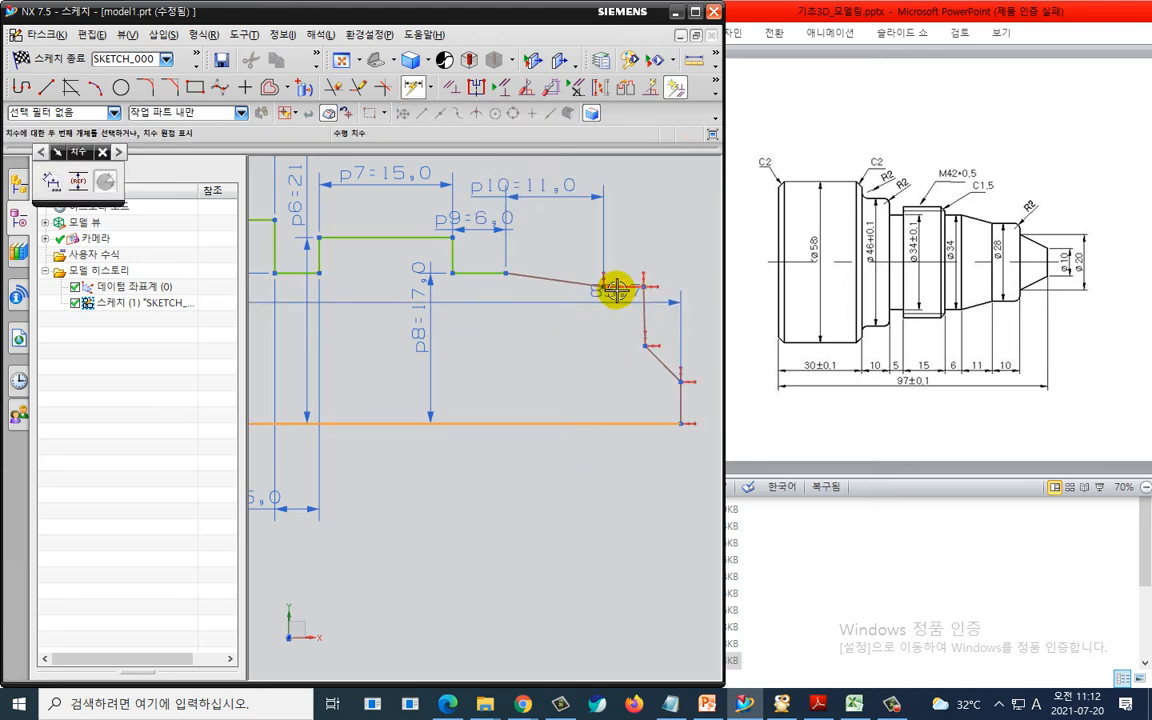
left_click(605, 287)
left_click(535, 329)
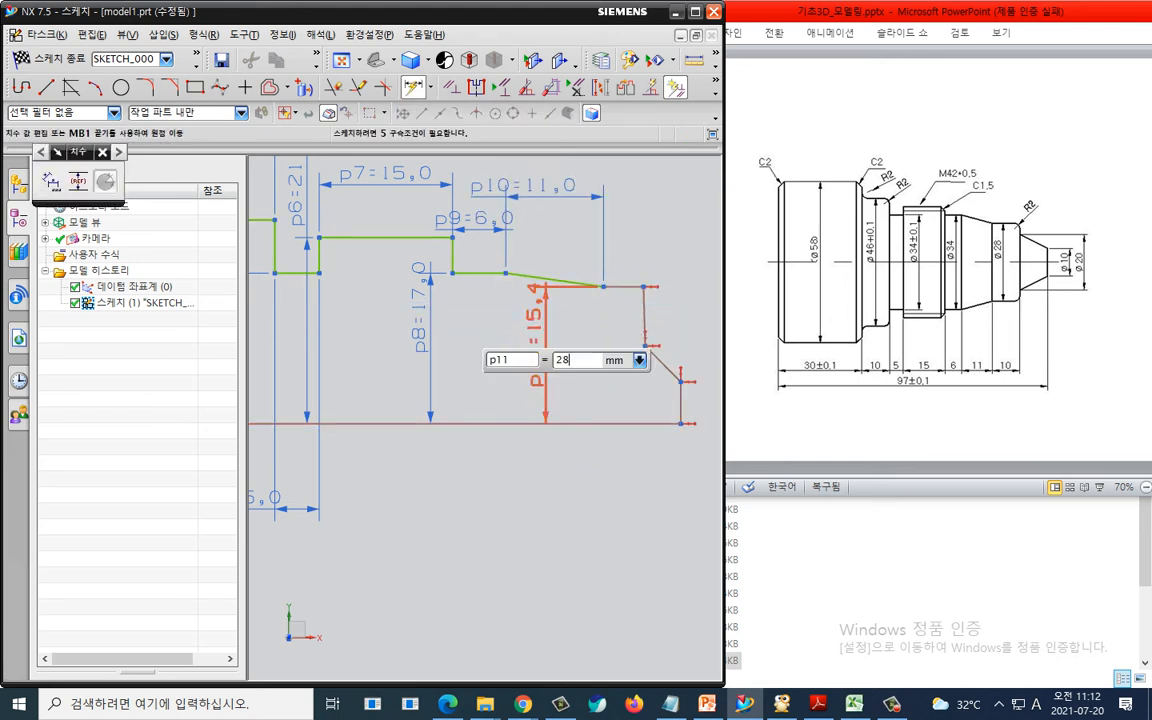
key("Return")
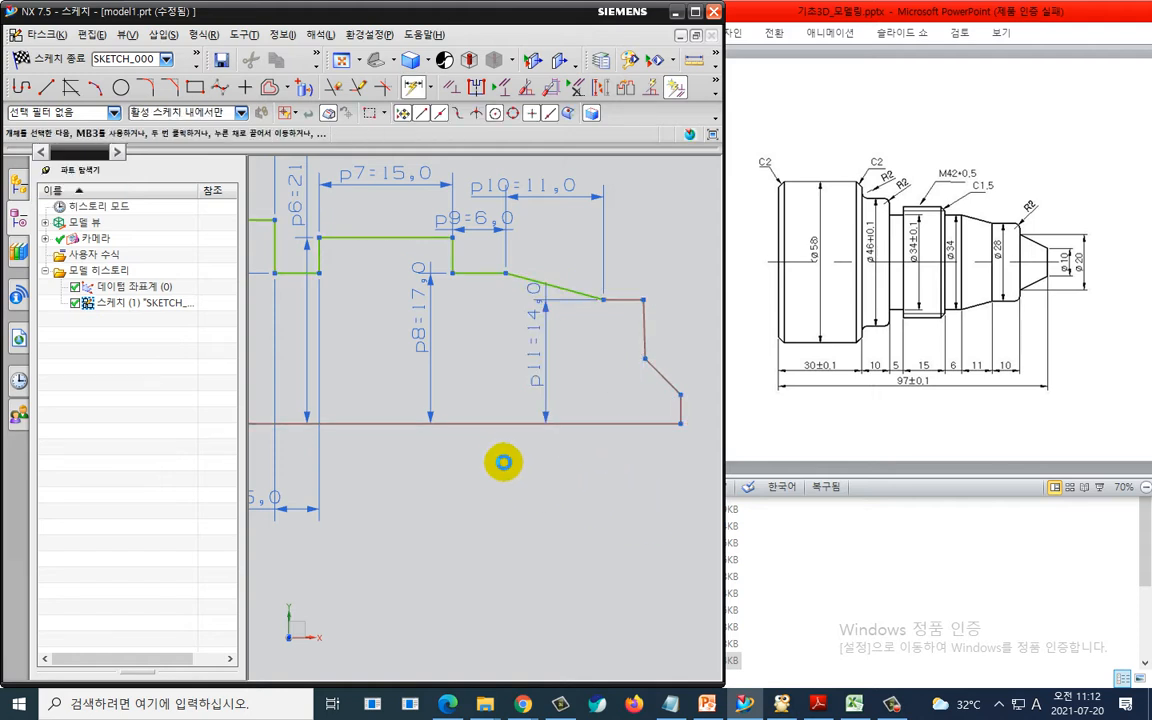
- Dimension the overall length of the bottom line as 97 mm
left_click(488, 424)
left_click(483, 442)
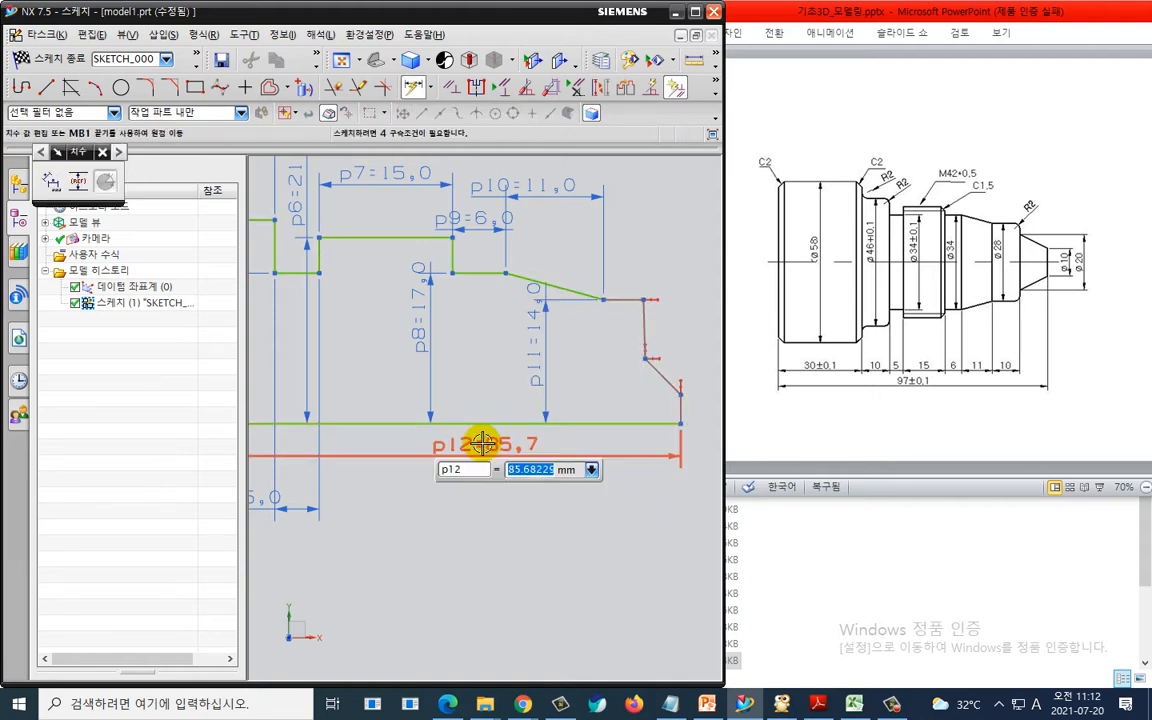
key("Return")
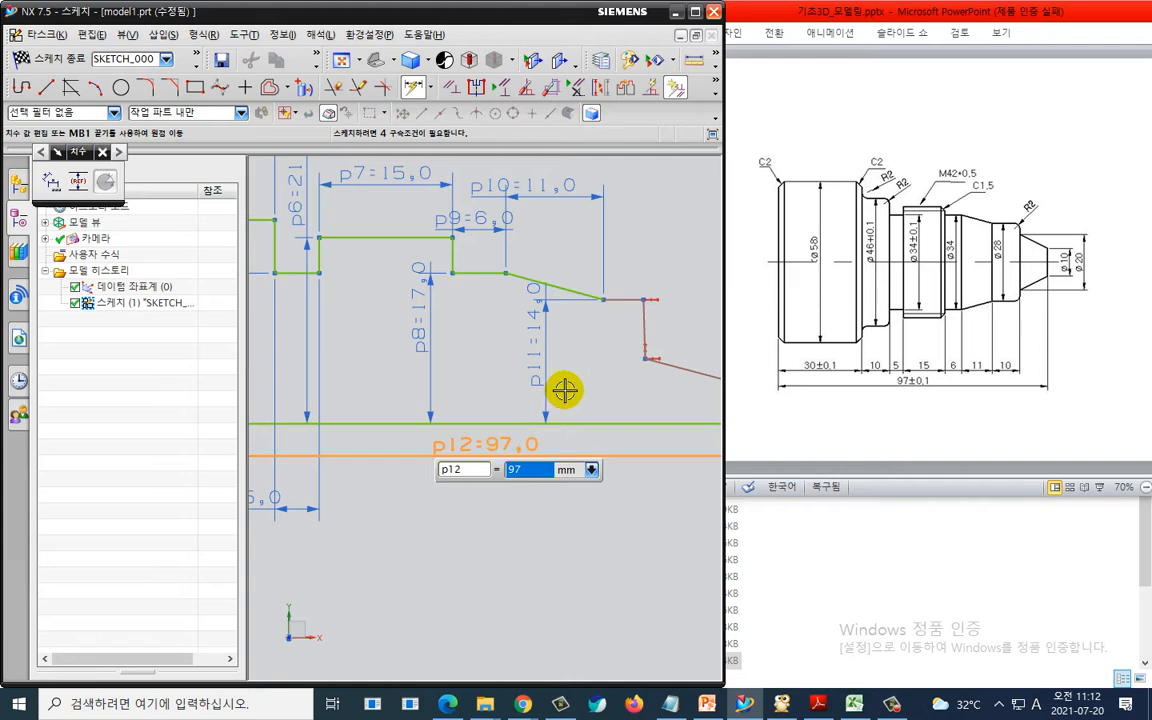
- Dimension the horizontal segment after the sloped line as 10 mm and leave the dimension command
scroll(567, 391, "down", 1)
middle_click_drag(579, 395, 436, 391, "shift")
scroll(455, 372, "up", 1)
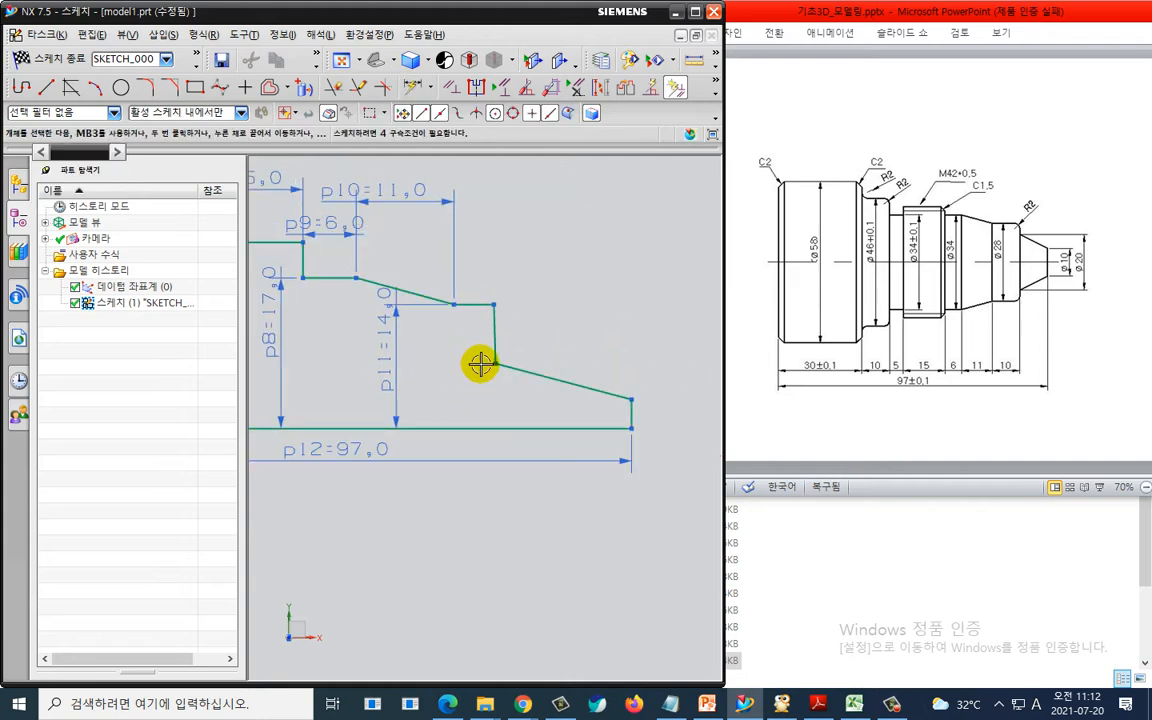
left_click(473, 303)
left_click(463, 236)
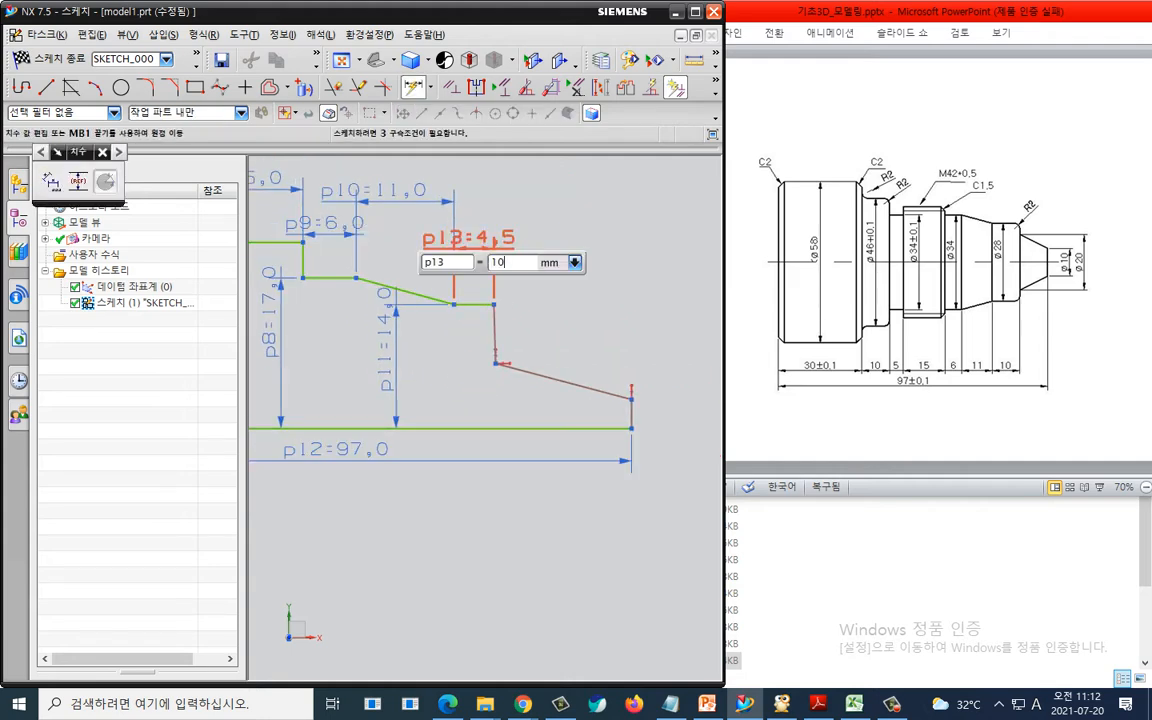
key("Return")
key("Escape")
- Dimension the start of the tapered line from the bottom line as 20/2 mm
key("d")
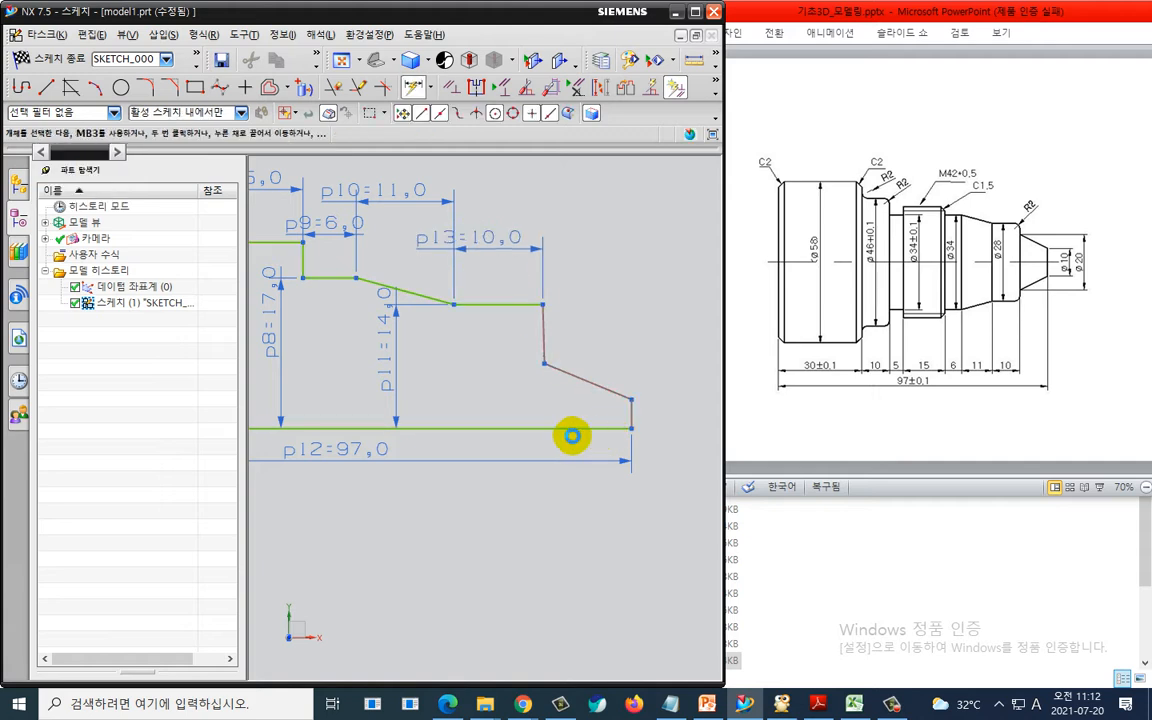
left_click(568, 429)
left_click(546, 363)
left_click(480, 372)
type("2")
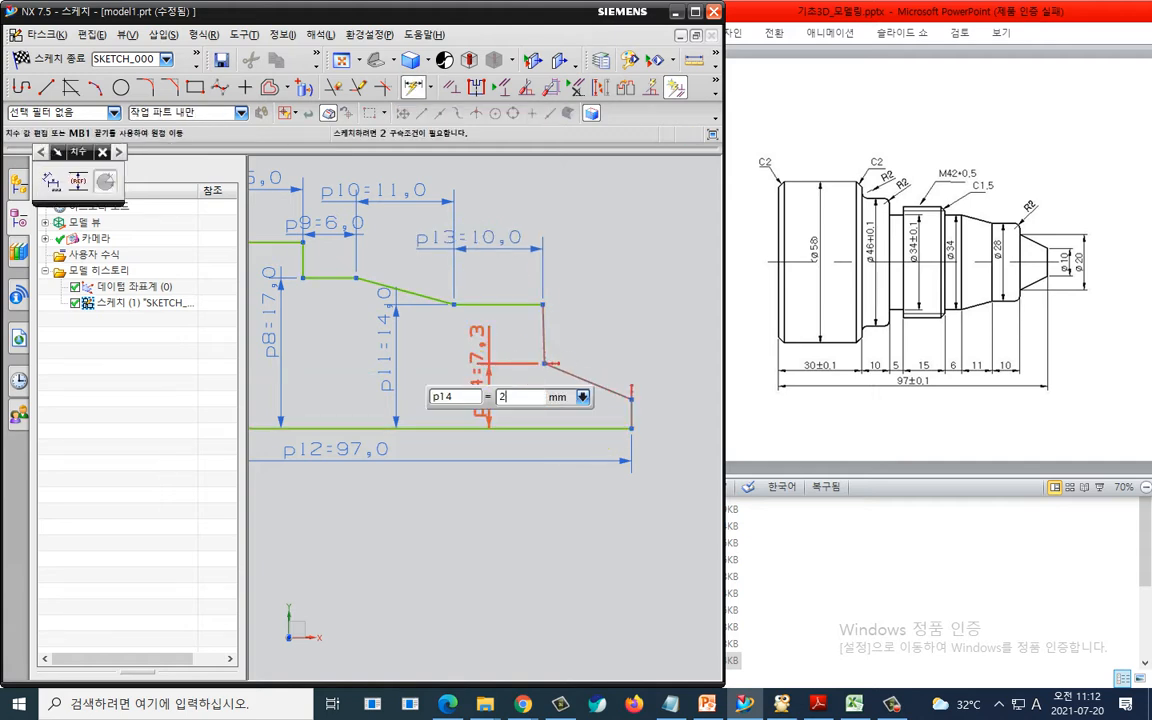
type("0/2")
key("Return")
key("Escape")
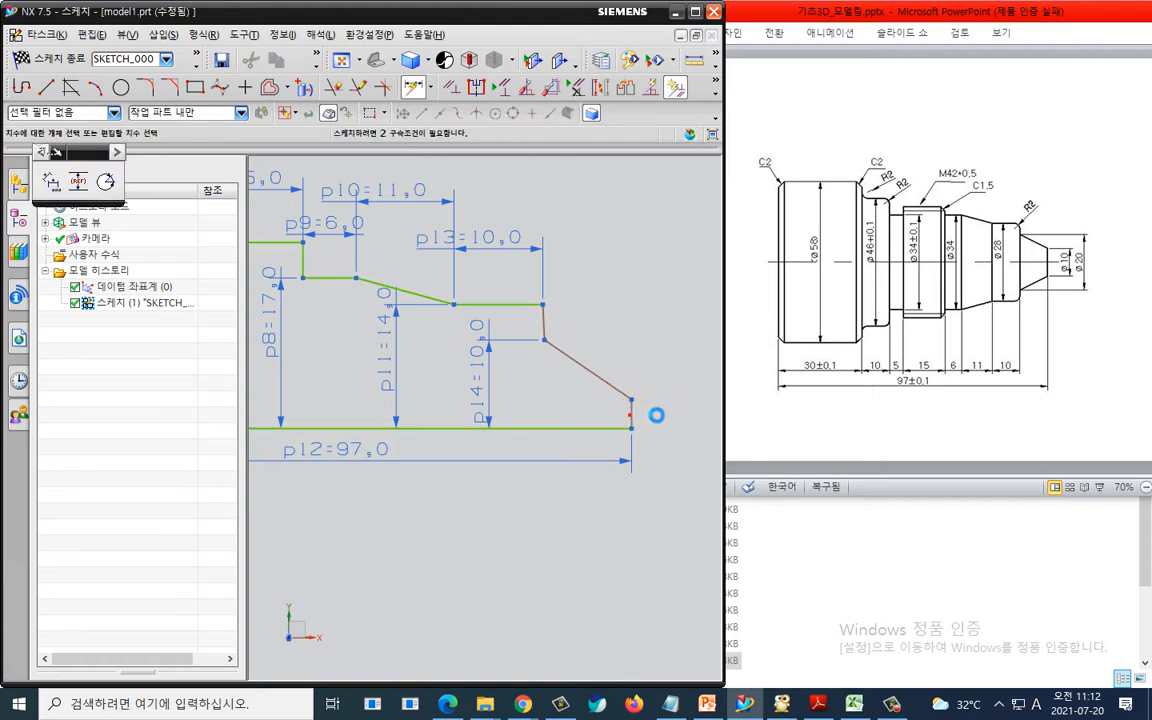
- Dimension the vertical end line's height as 5 mm
left_click(659, 414)
type("5")
key("Return")
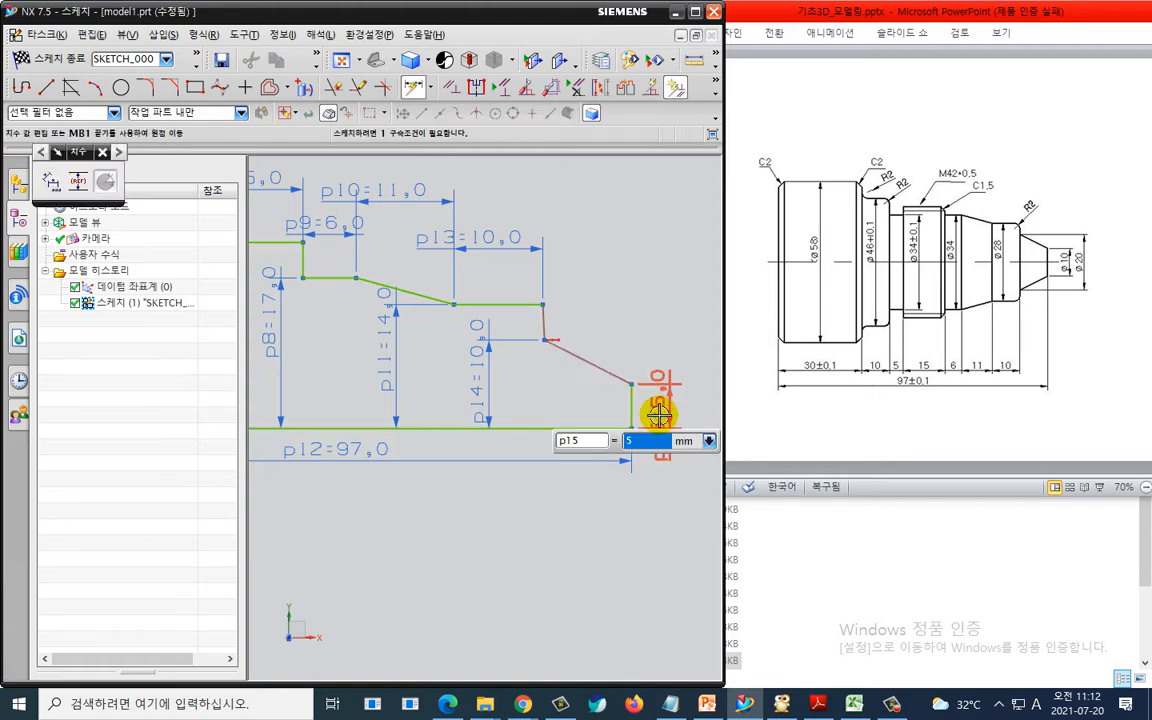
key("Escape")
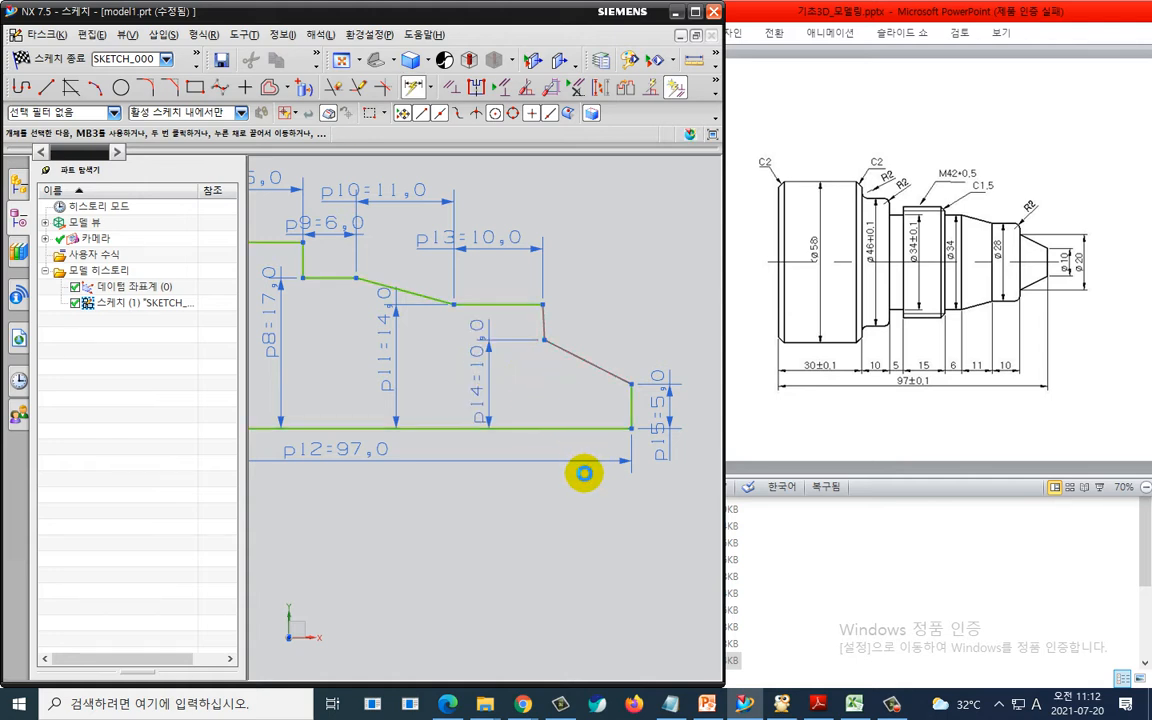
- Adjust the short line before the taper and constrain it vertical
key("d")
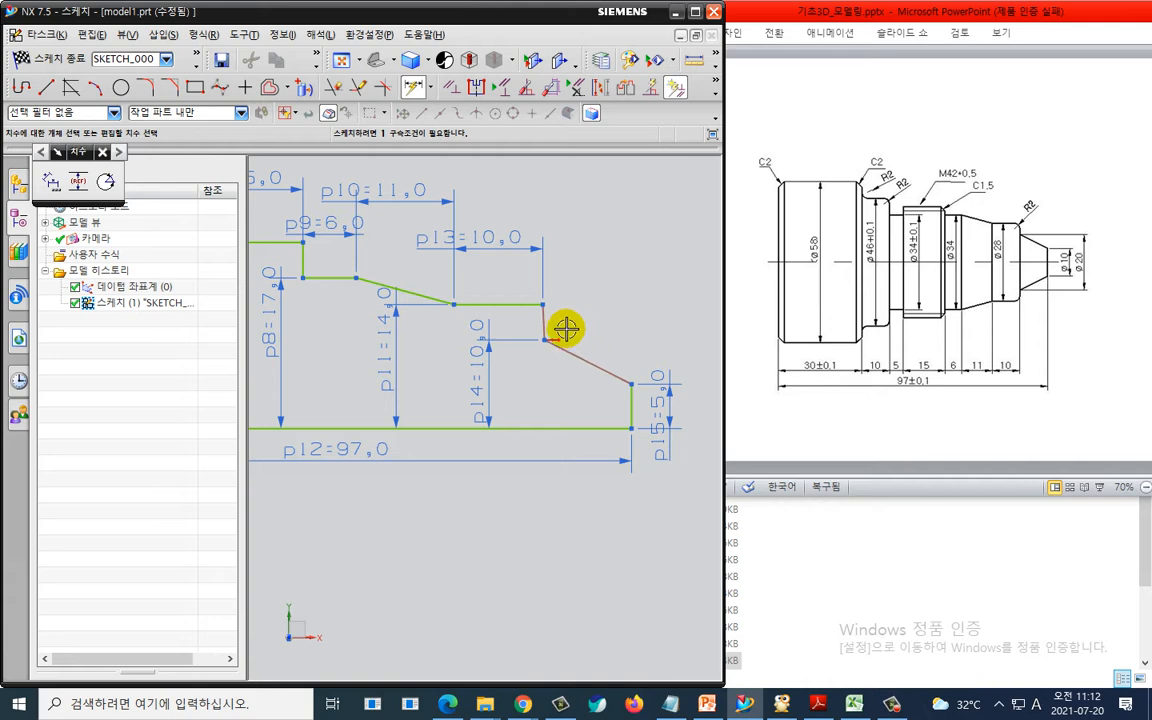
key("Escape")
left_click_drag(545, 325, 561, 326)
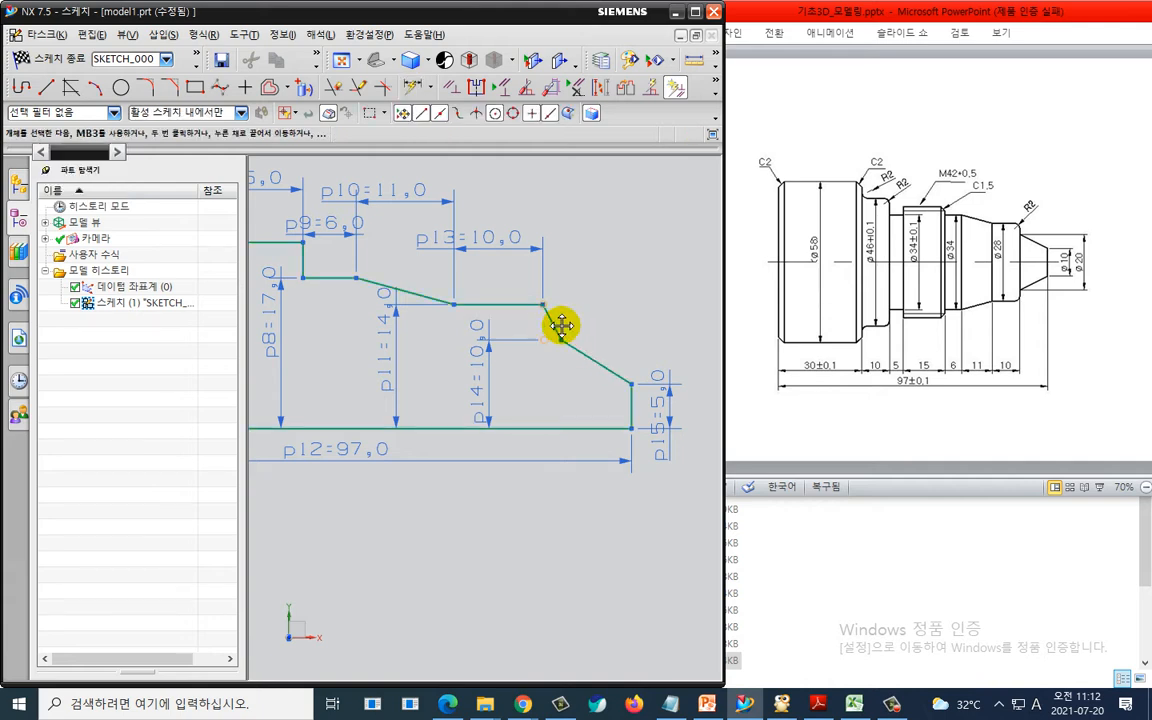
key("c")
left_click(549, 319)
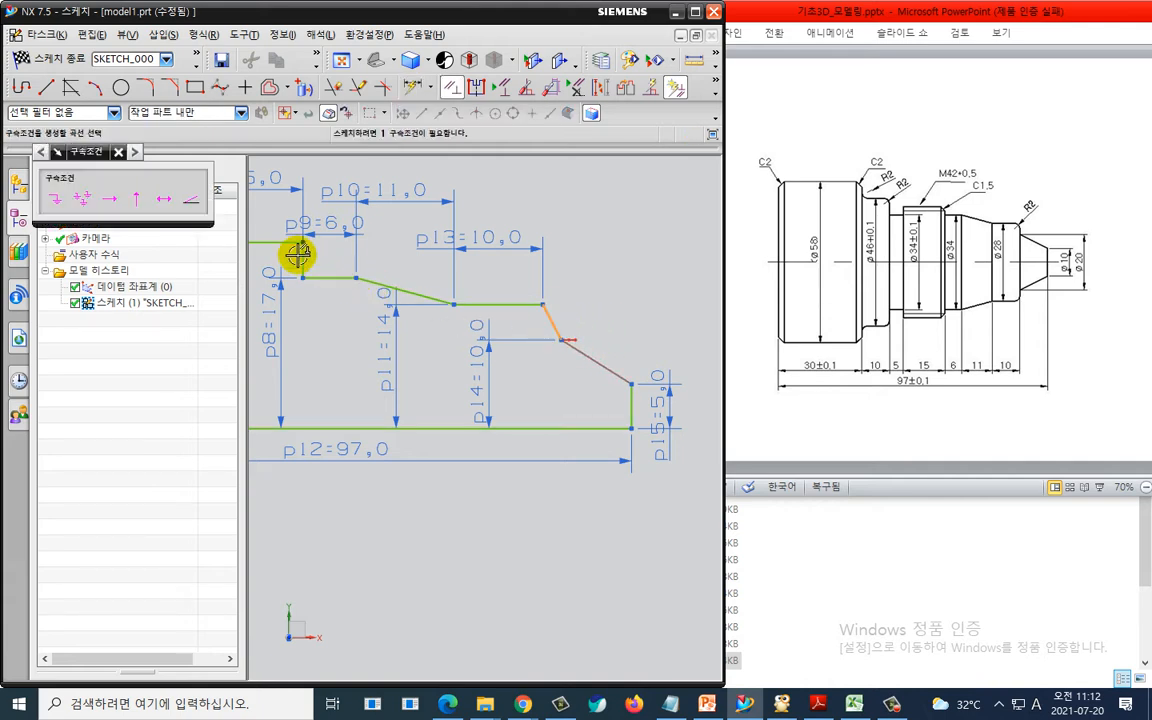
left_click(136, 205)
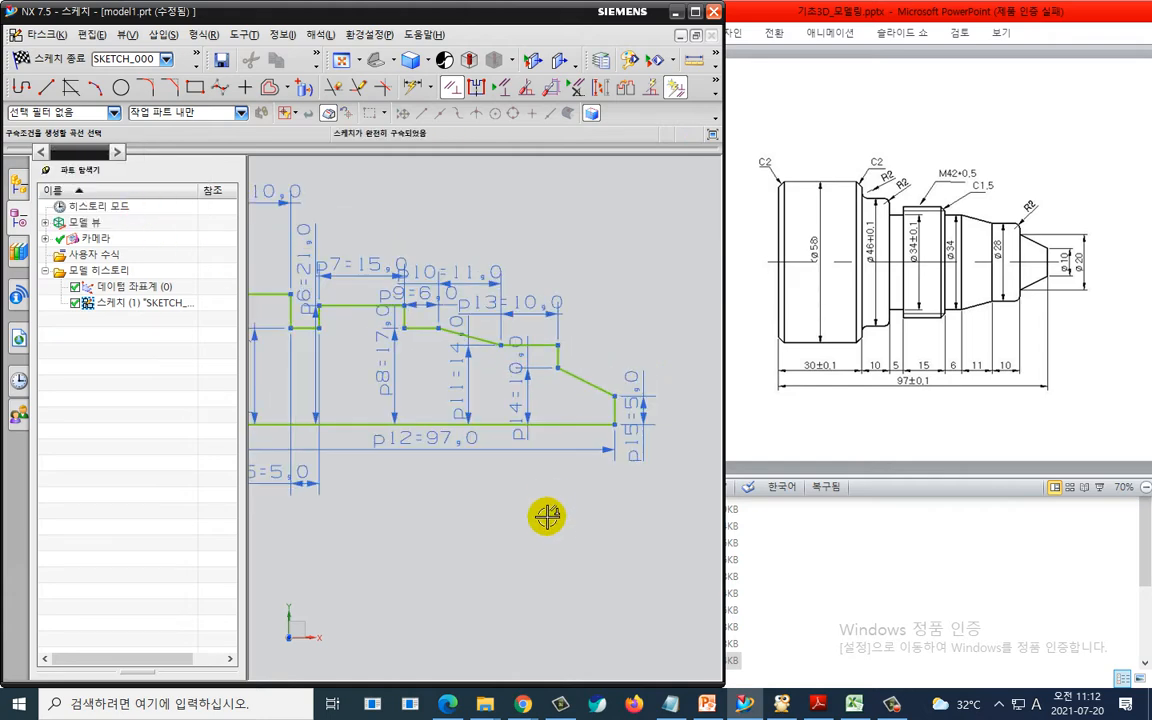
- Finish the sketch
scroll(535, 540, "down", 5)
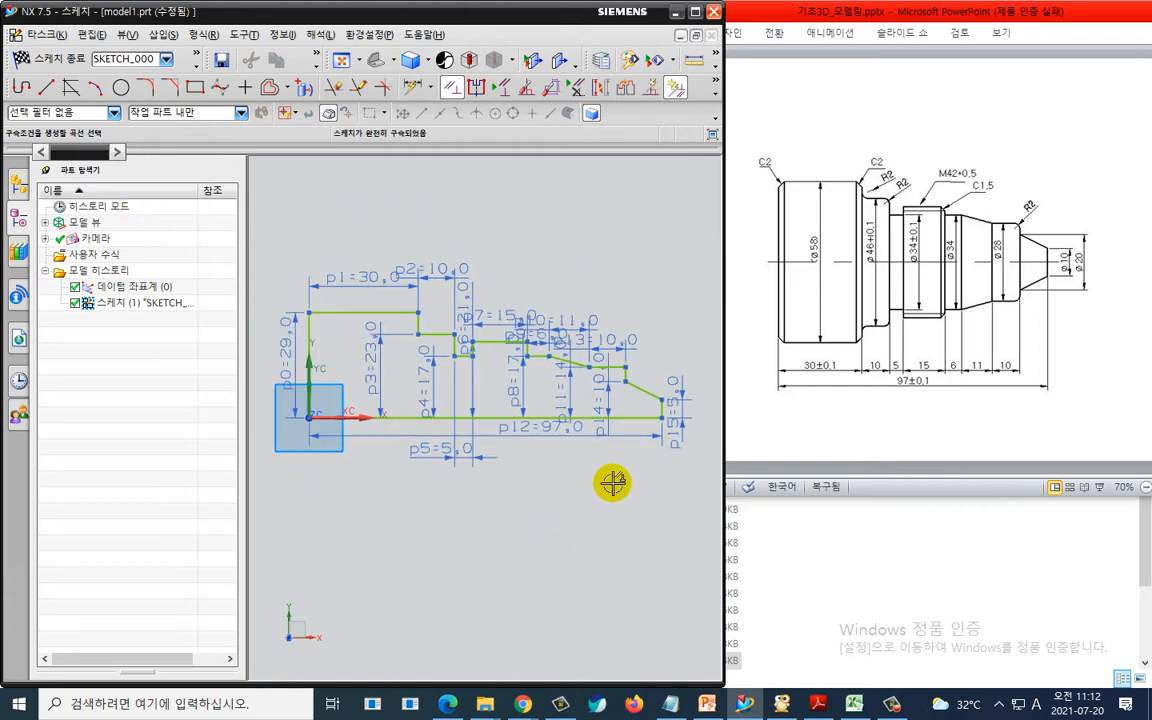
middle_click_drag(625, 481, 608, 448, "shift")
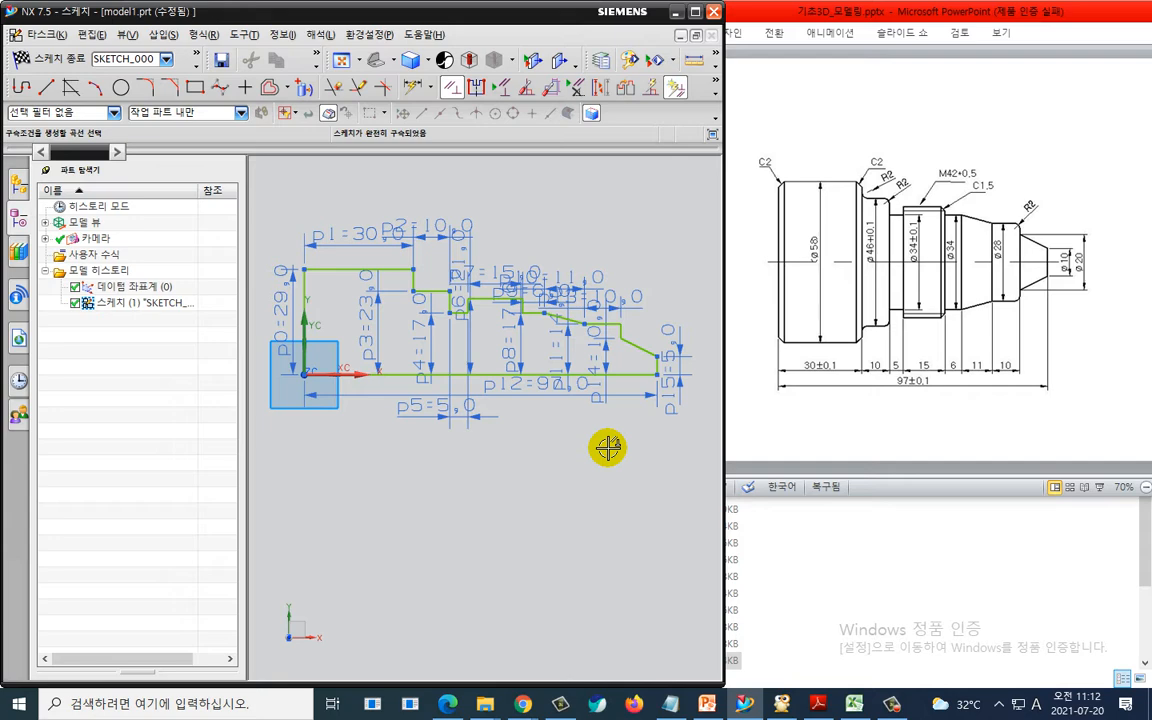
left_click(48, 58)
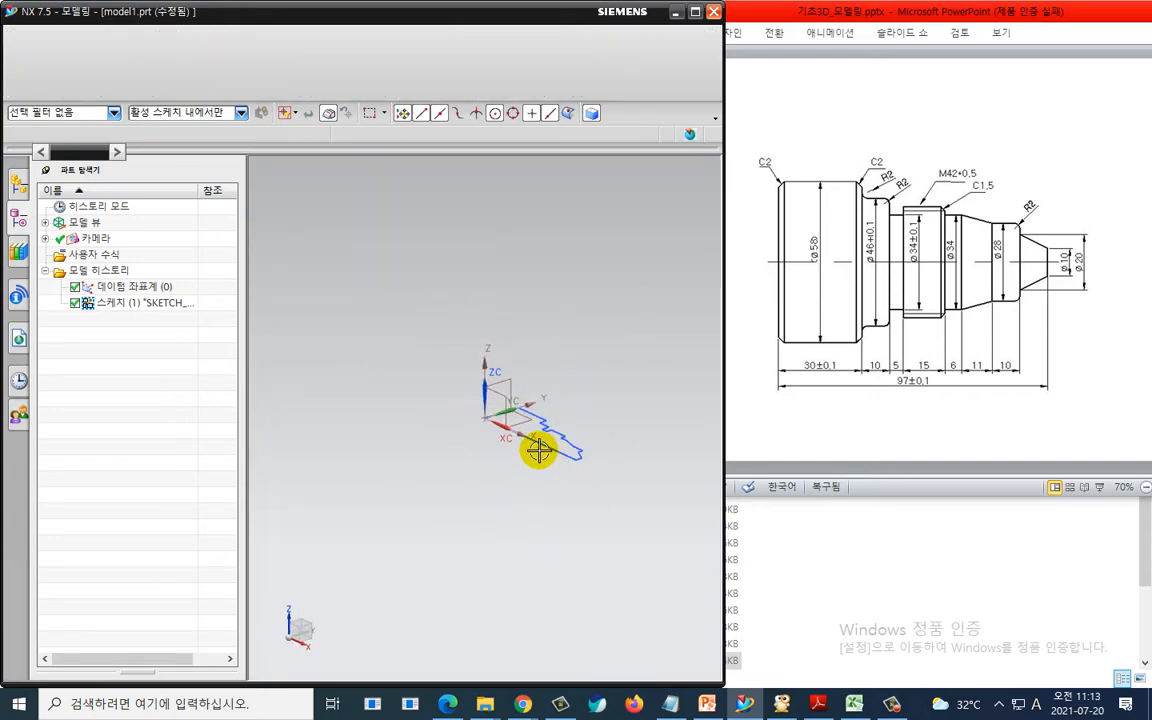
- Revolve the sketch profile 360° around its bottom line to create the shaft solid
scroll(539, 456, "up", 5)
scroll(476, 432, "down", 1)
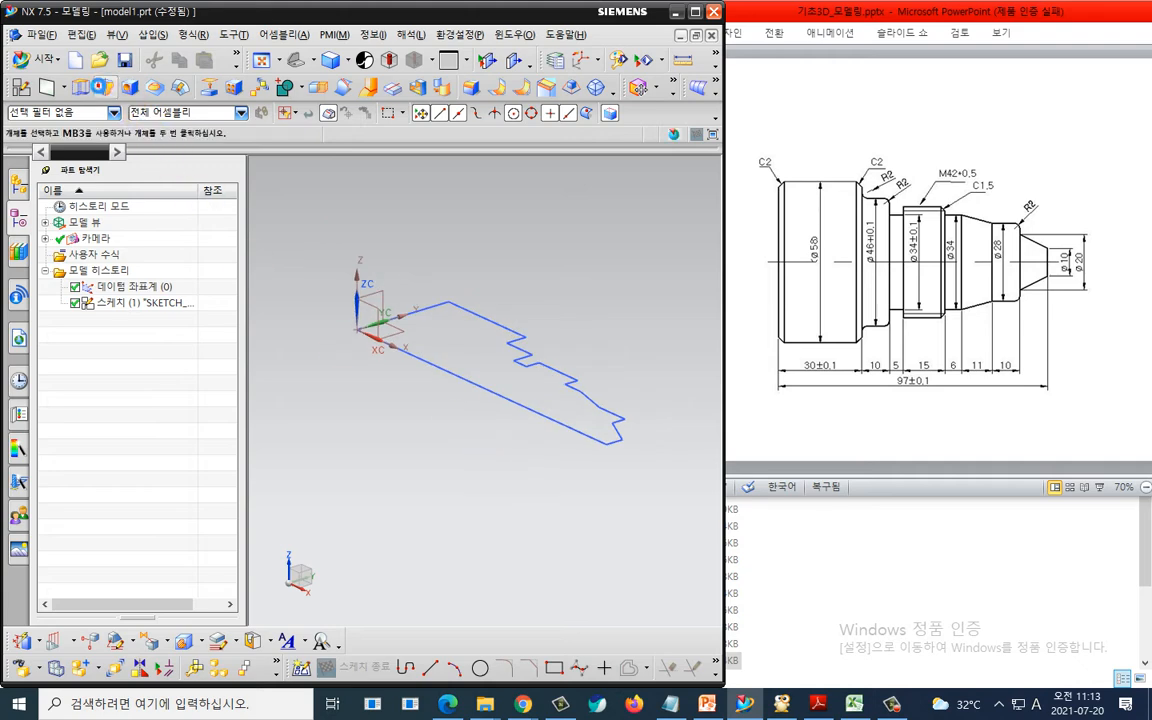
left_click(485, 330)
left_click(180, 327)
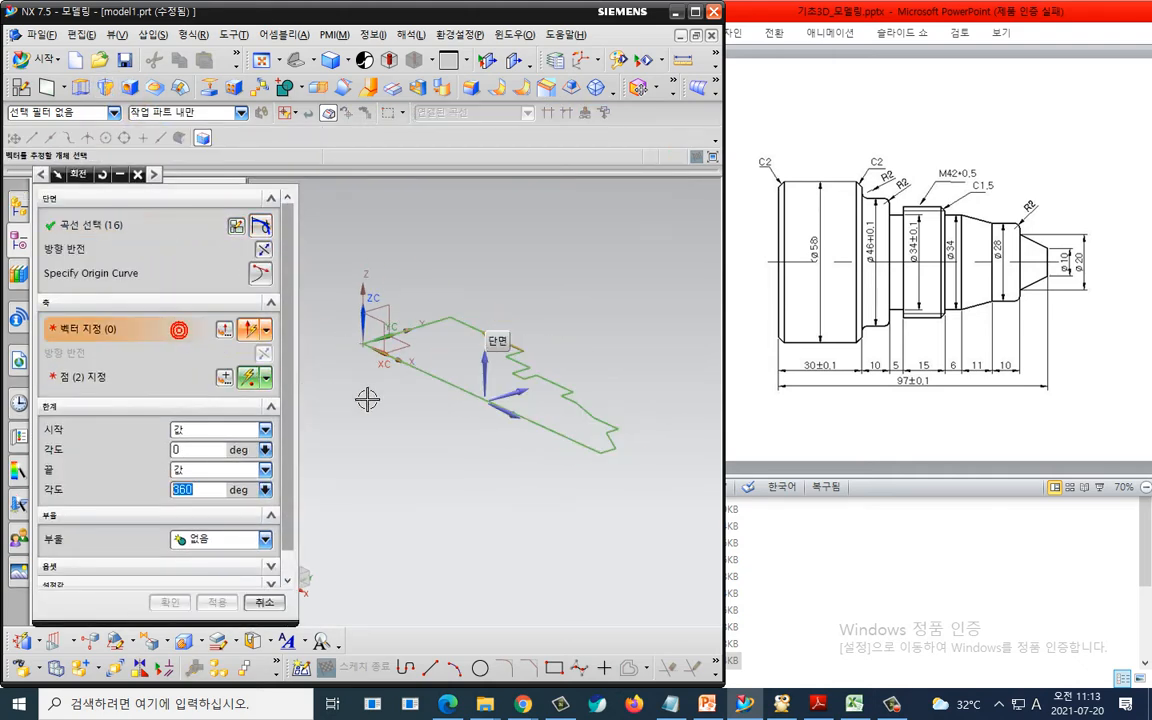
left_click(442, 386)
left_click(168, 602)
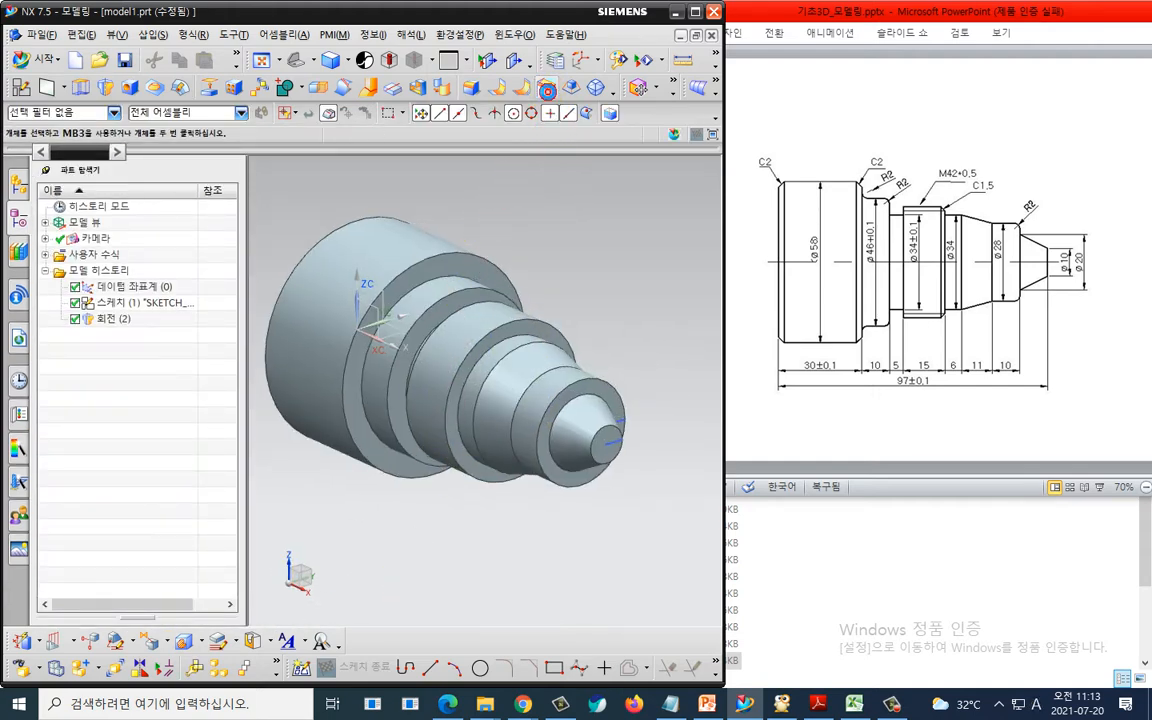
- Chamfer two edges symmetrically by 2 mm, then the thread section's edge by 1.5 mm
left_click(547, 89)
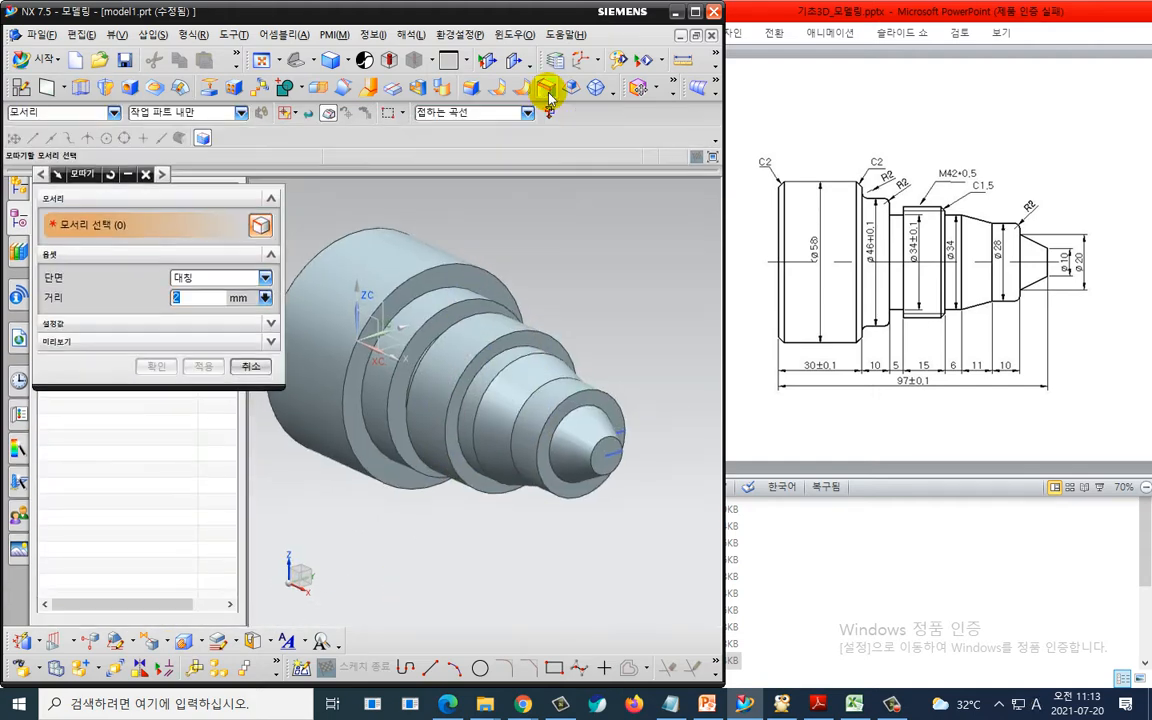
left_click(371, 226)
left_click(436, 236)
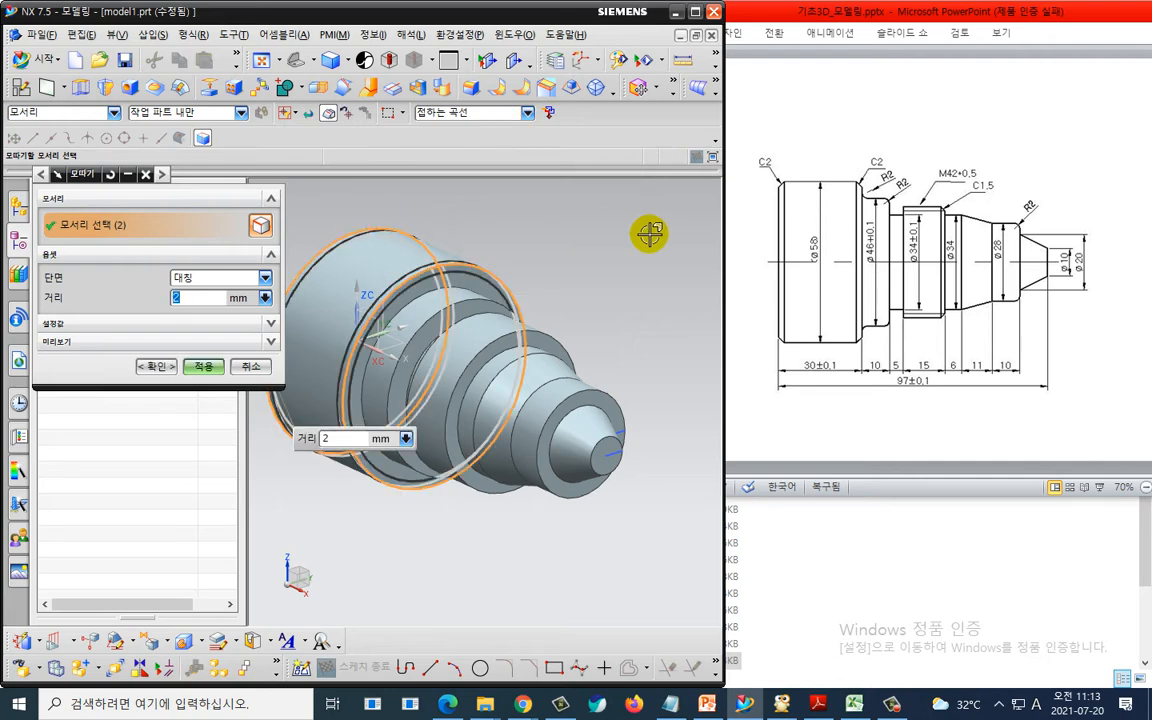
left_click(203, 366)
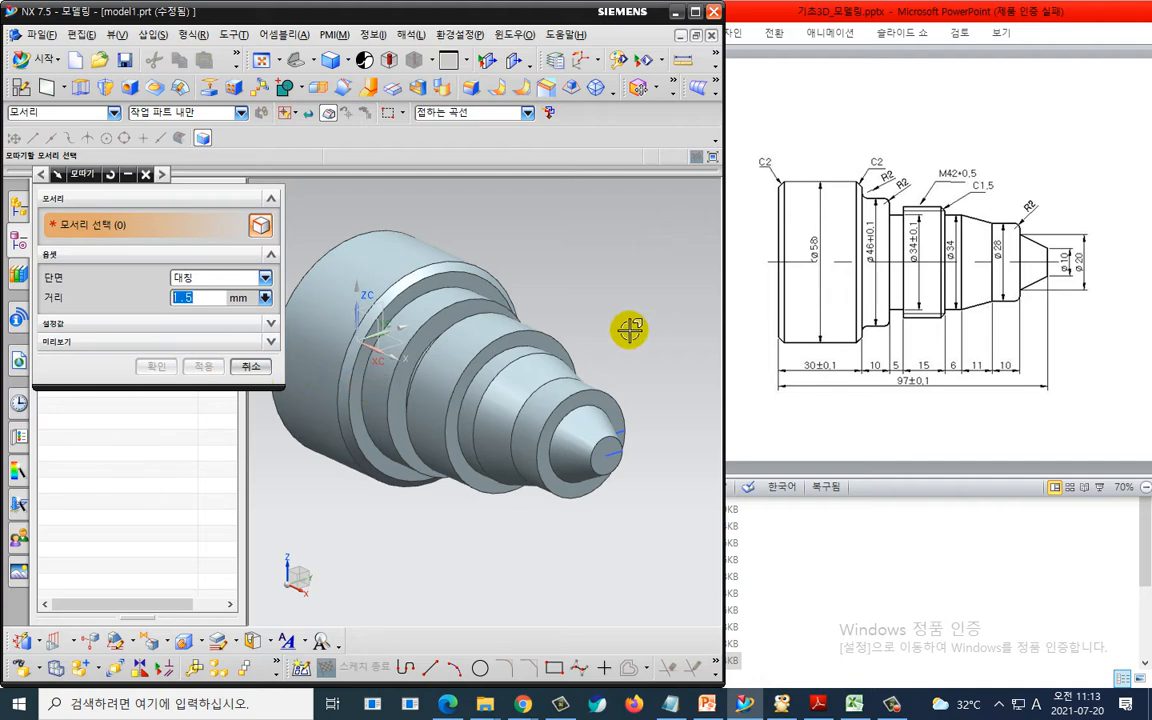
left_click(541, 337)
left_click(156, 366)
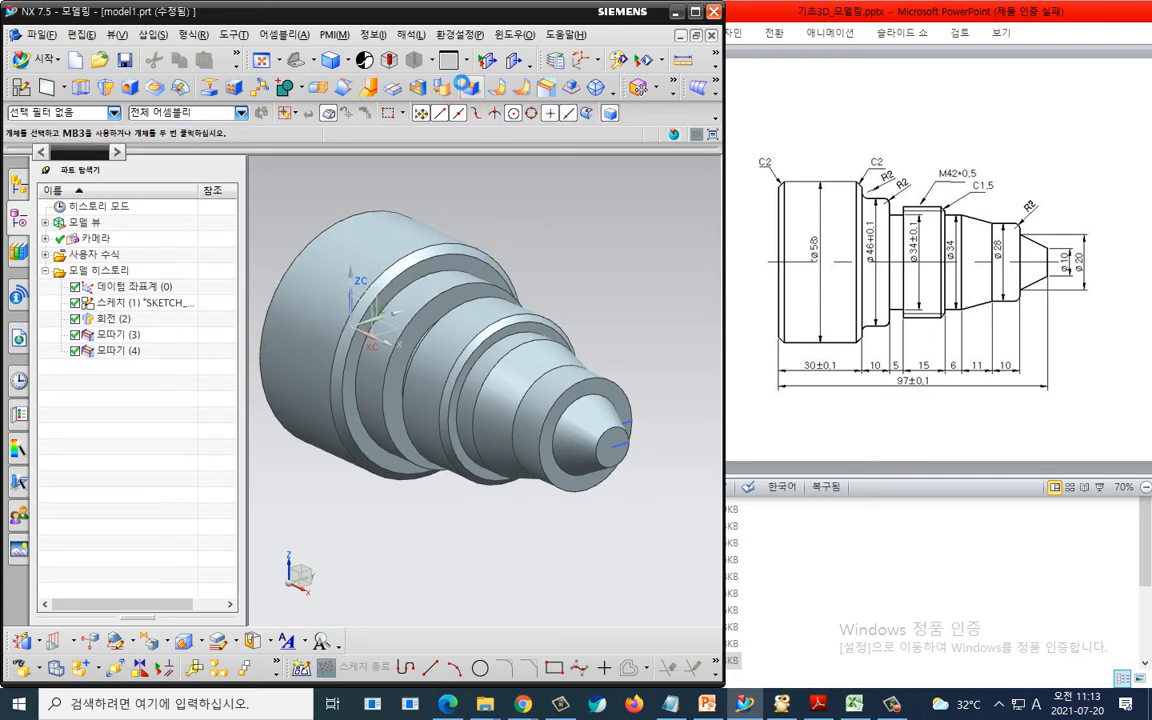
- Blend three step edges with a 2 mm radius
left_click(462, 84)
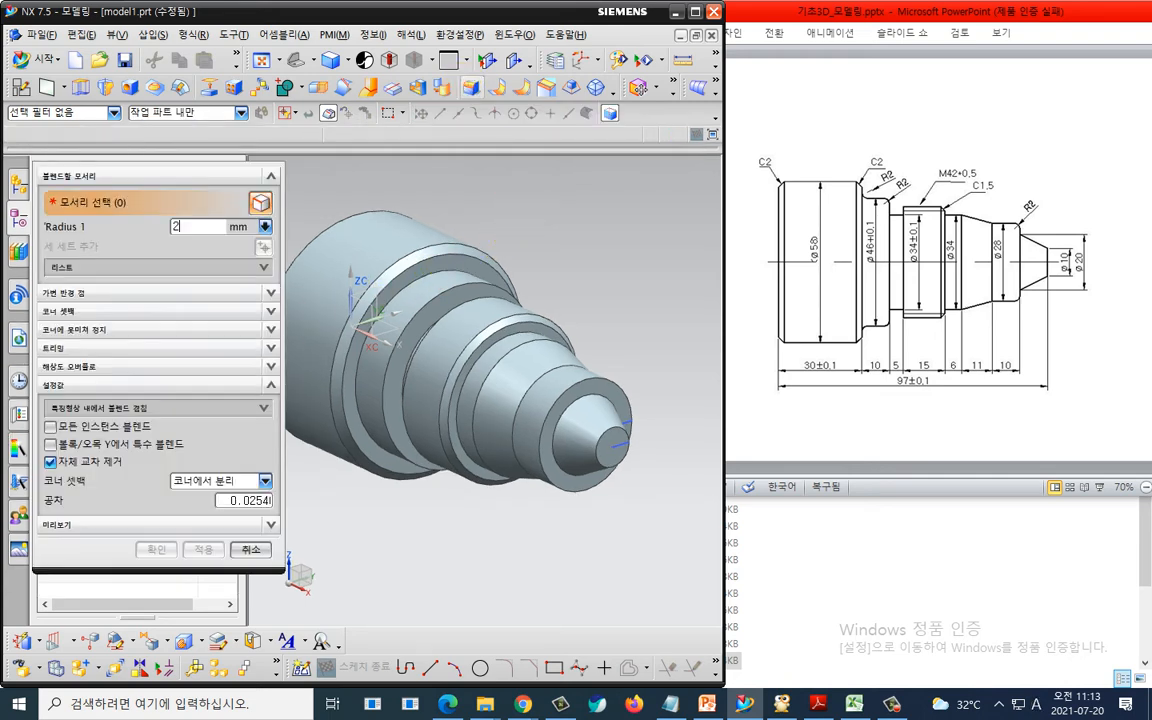
left_click(445, 298)
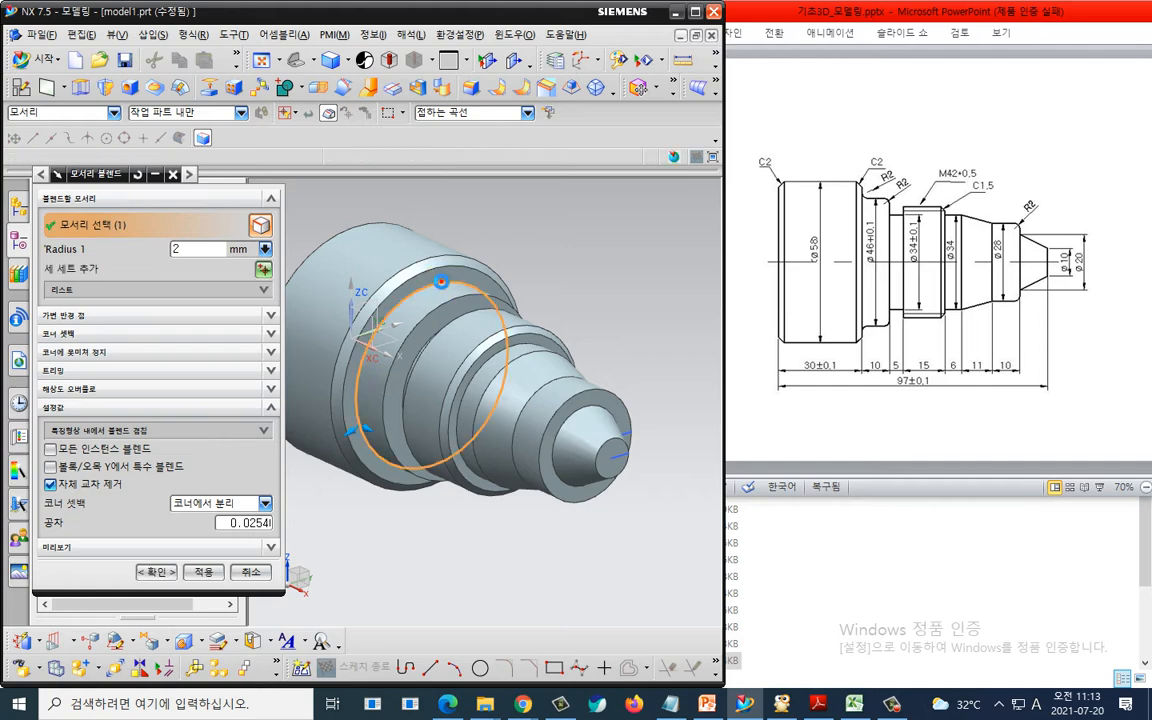
left_click(466, 283)
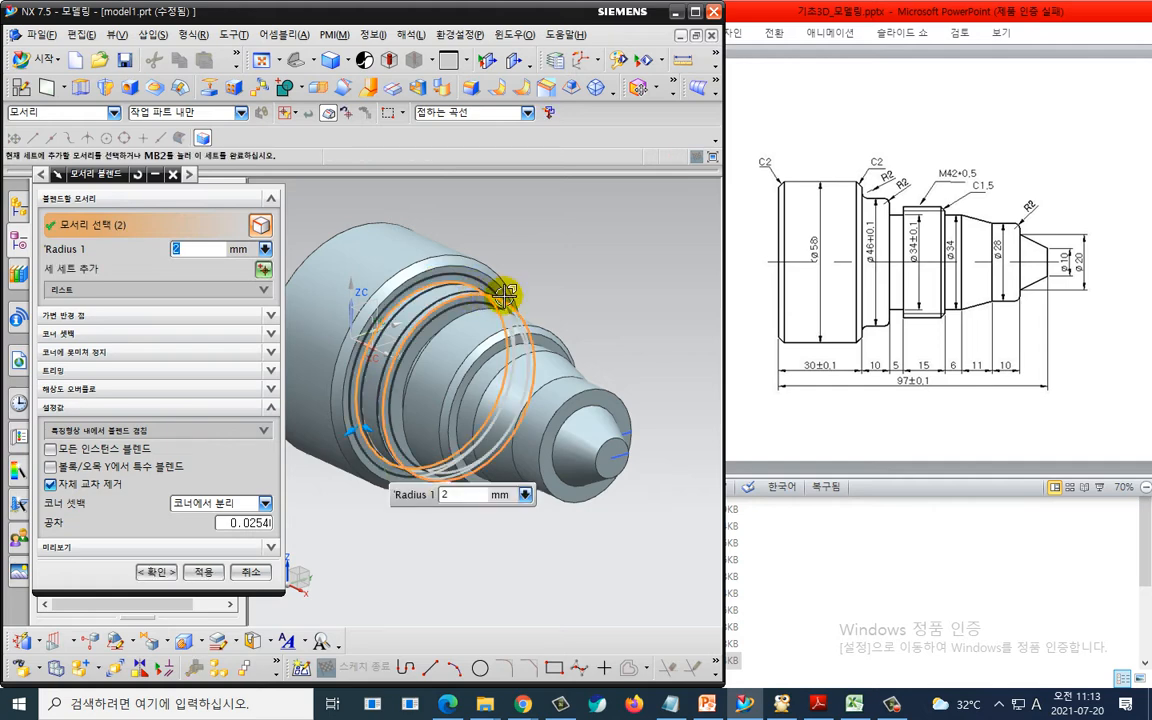
left_click(612, 387)
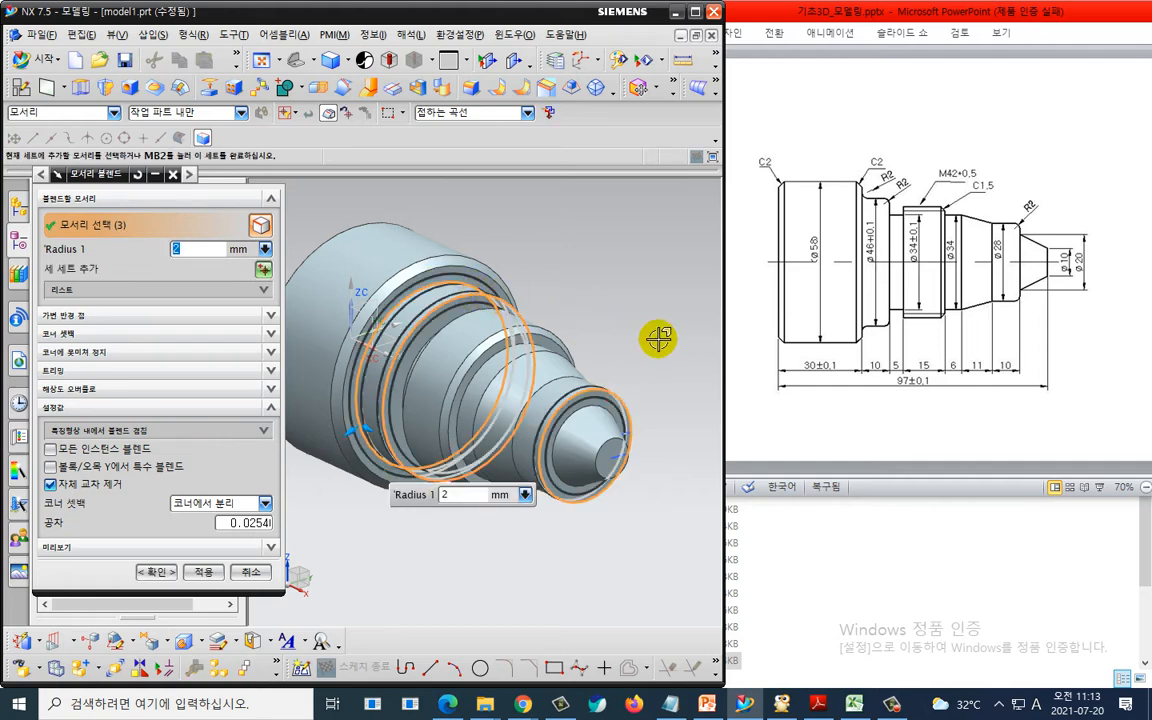
left_click(158, 572)
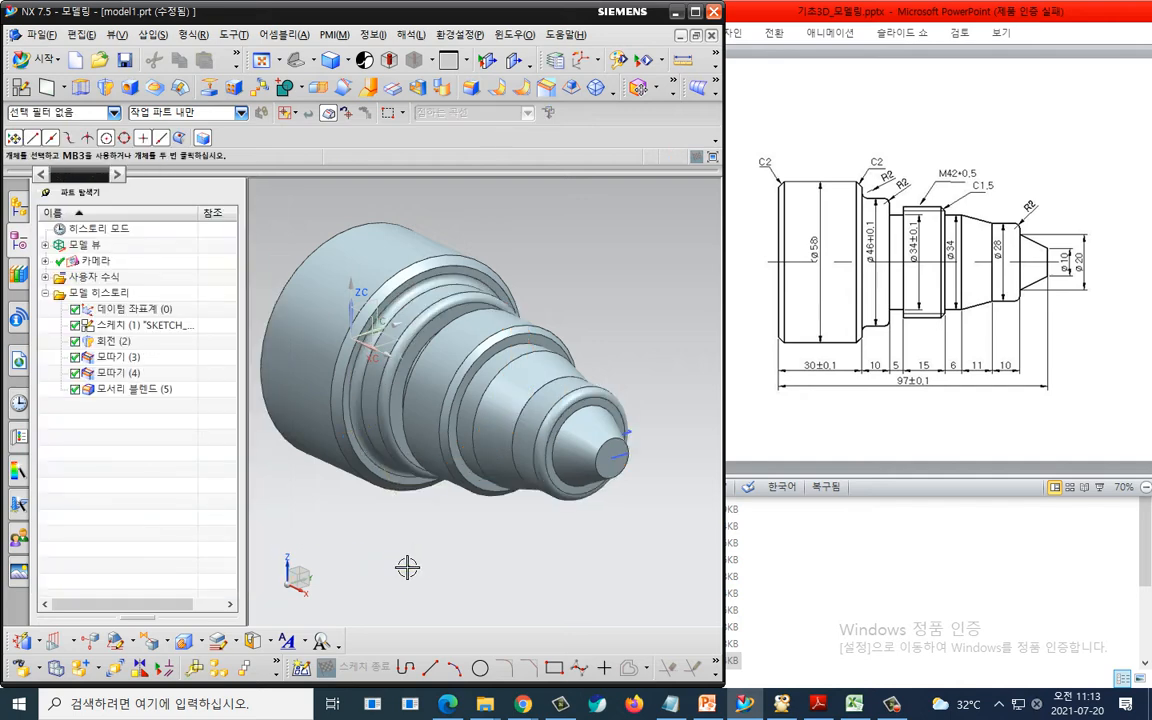
- Save the part as 0720_CNC_CAM_MODELING.prt in the Desktop folder
left_click(407, 567)
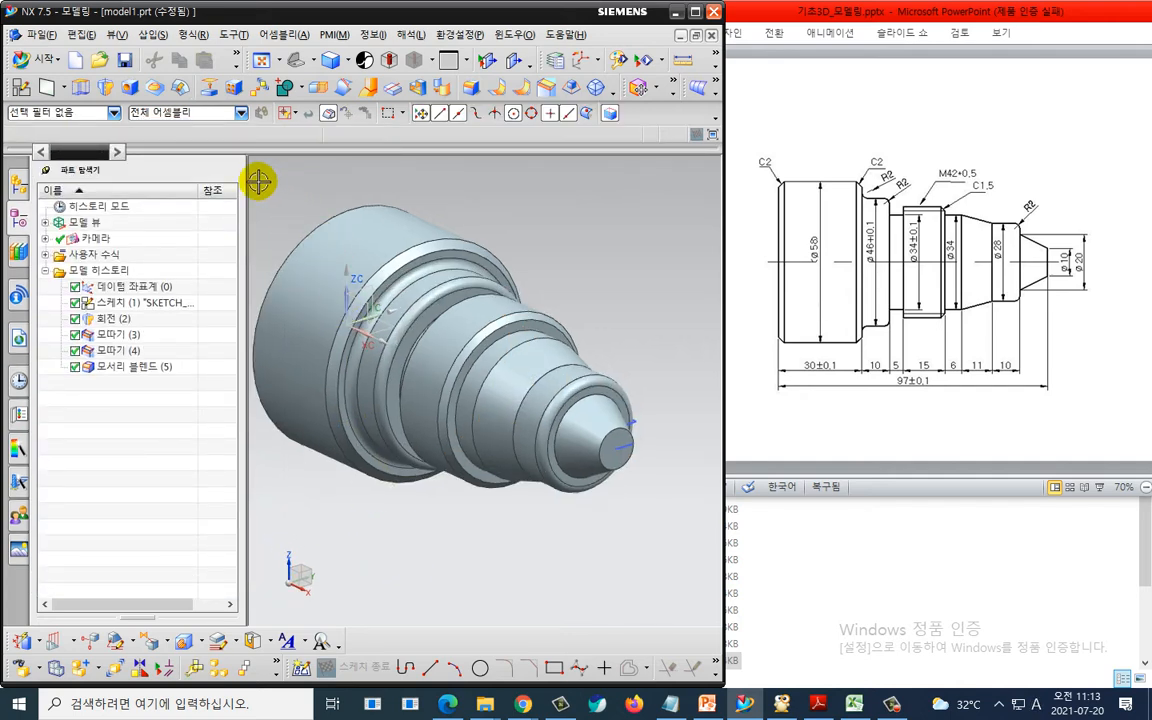
left_click(125, 60)
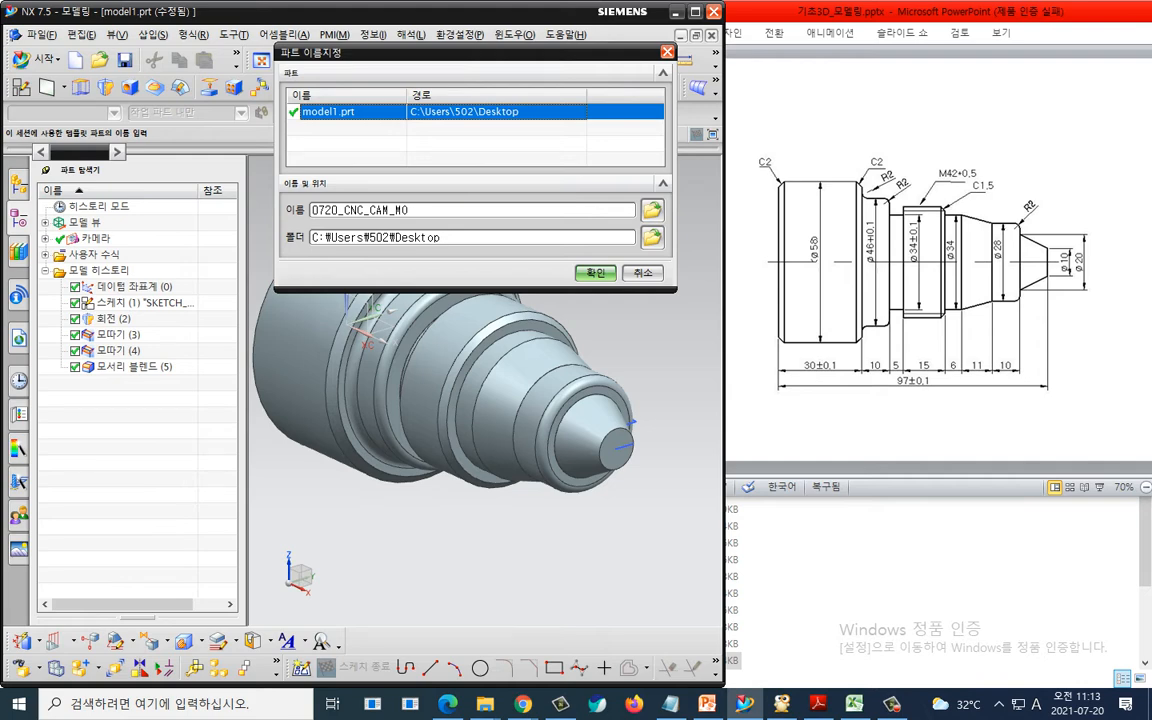
type("NG")
key("Return")
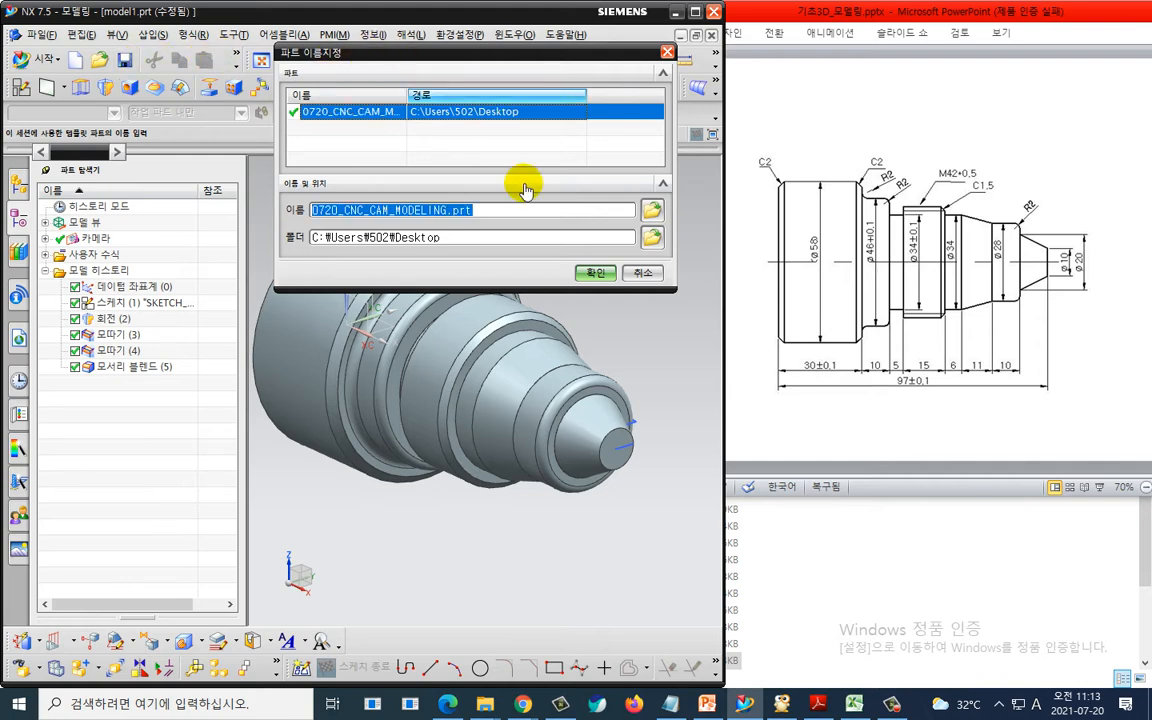
left_click(597, 273)
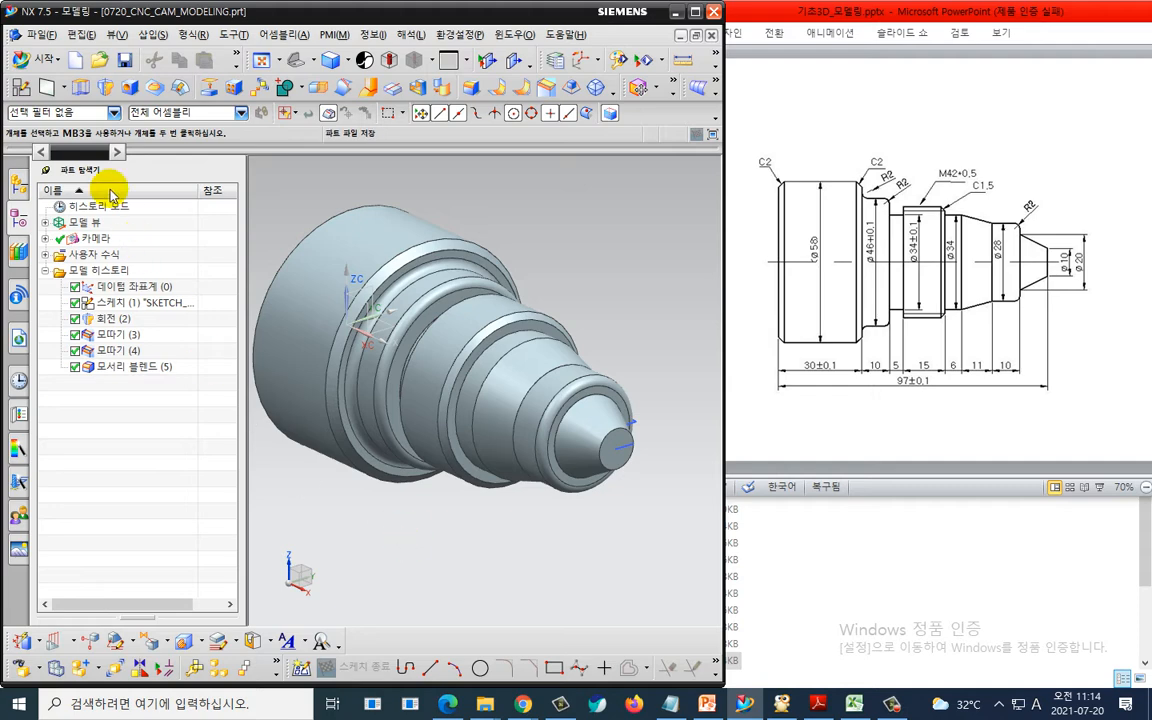
- Start a new sketch on the datum plane and draw a rectangle enclosing the whole shaft profile
left_click(25, 87)
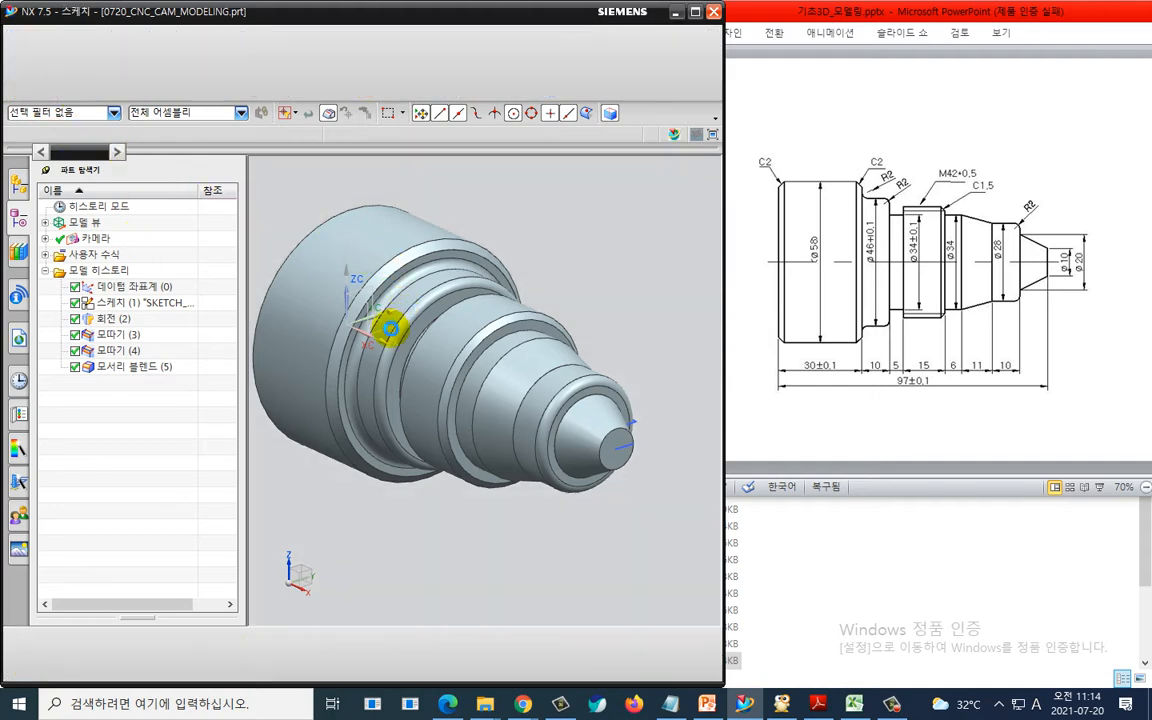
left_click(389, 347)
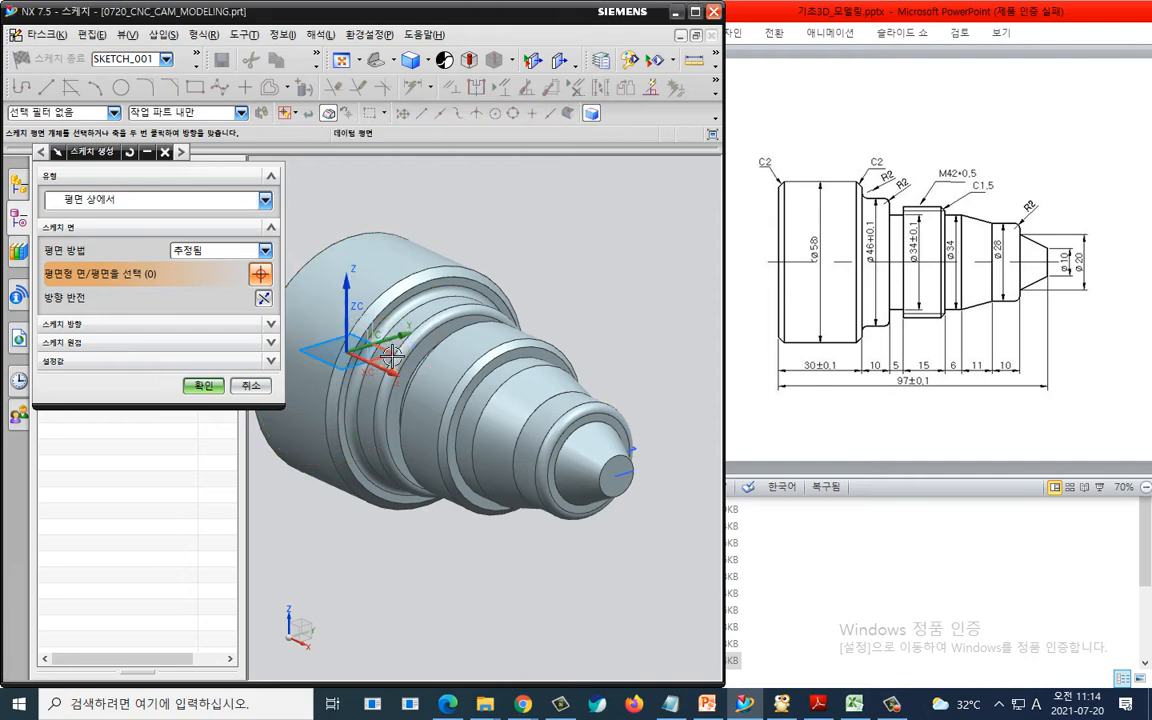
left_click(206, 384)
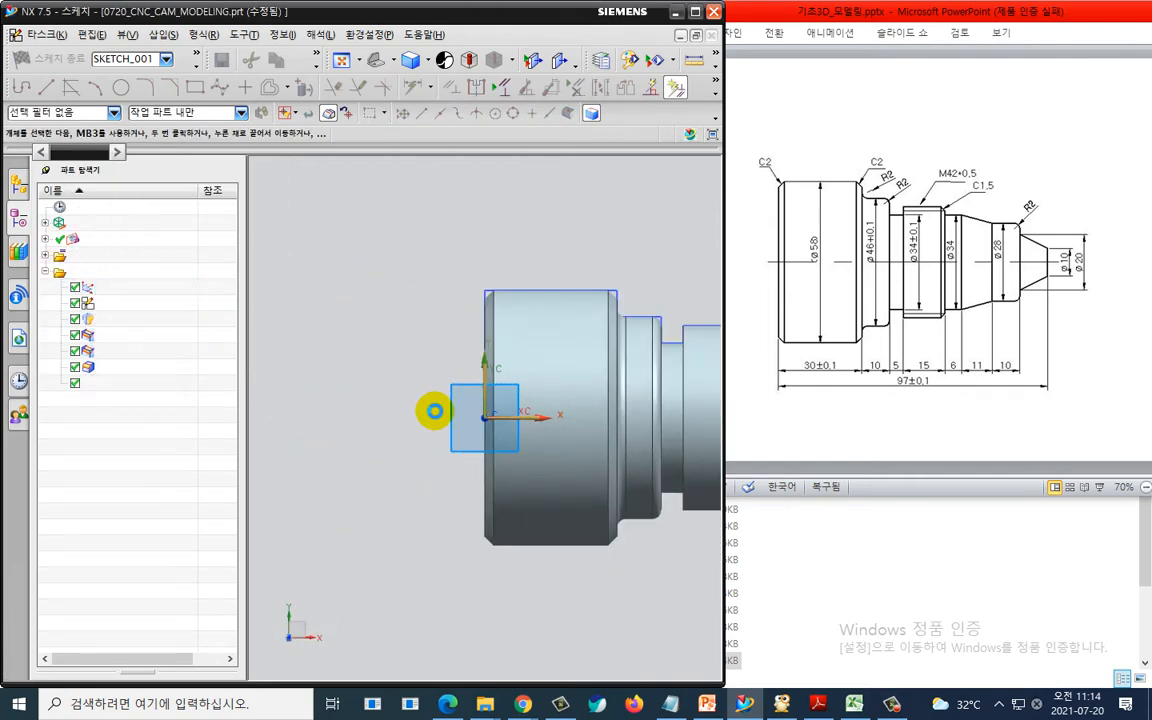
middle_click_drag(592, 352, 383, 254, "shift")
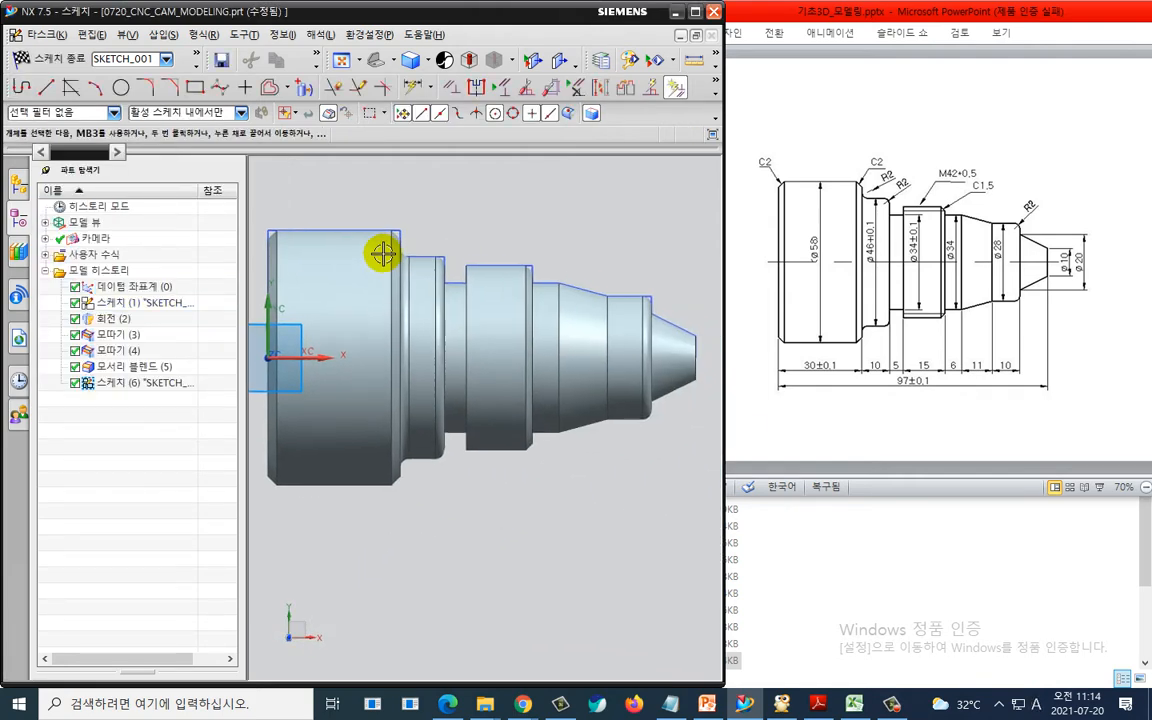
scroll(384, 252, "up", 1)
key("r")
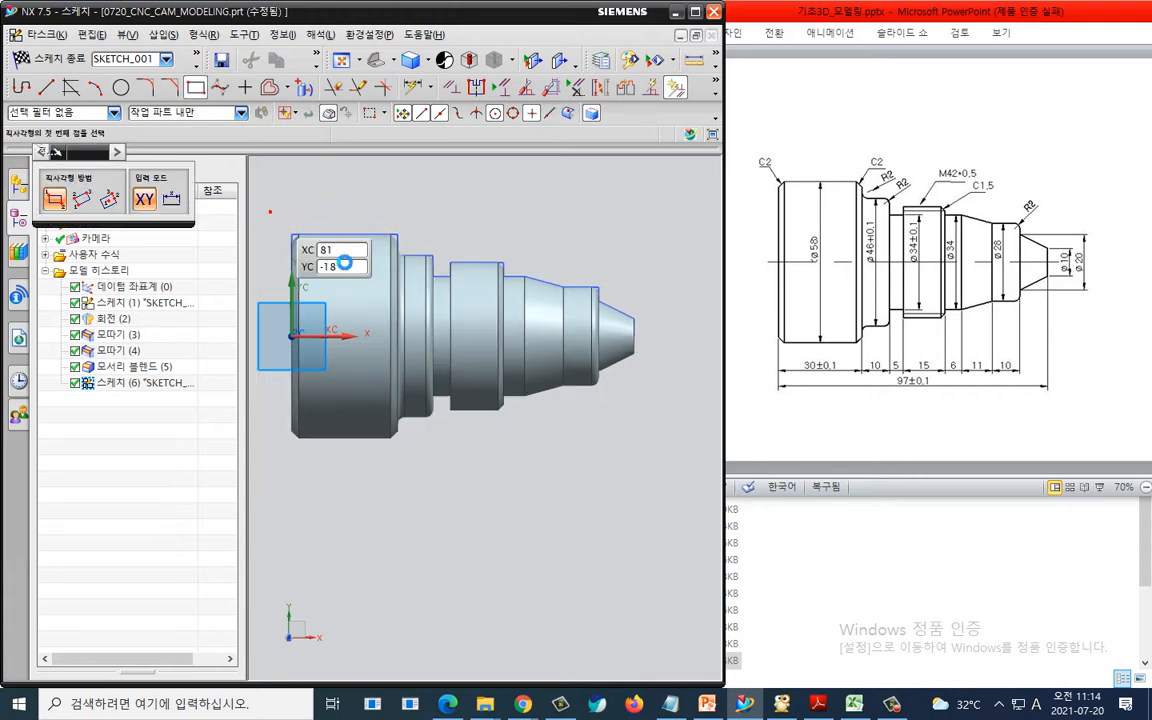
left_click(270, 213)
left_click(658, 354)
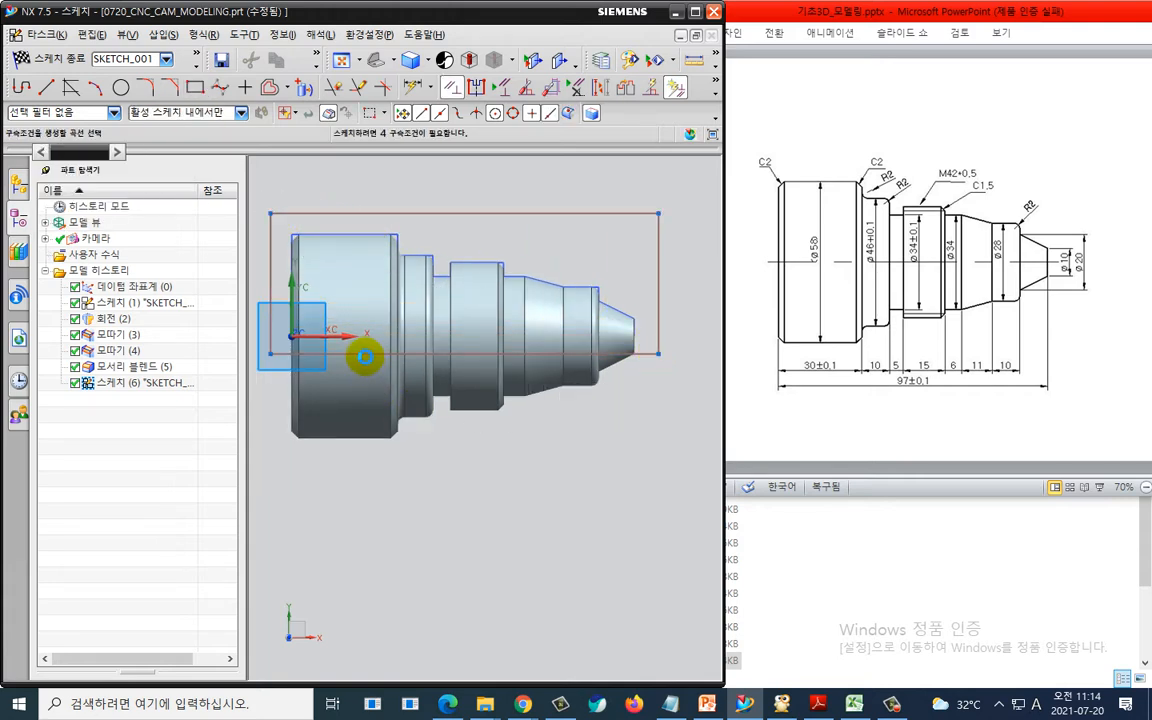
- Constrain the rectangle's bottom edge collinear with the X axis
key("c")
left_click(330, 334)
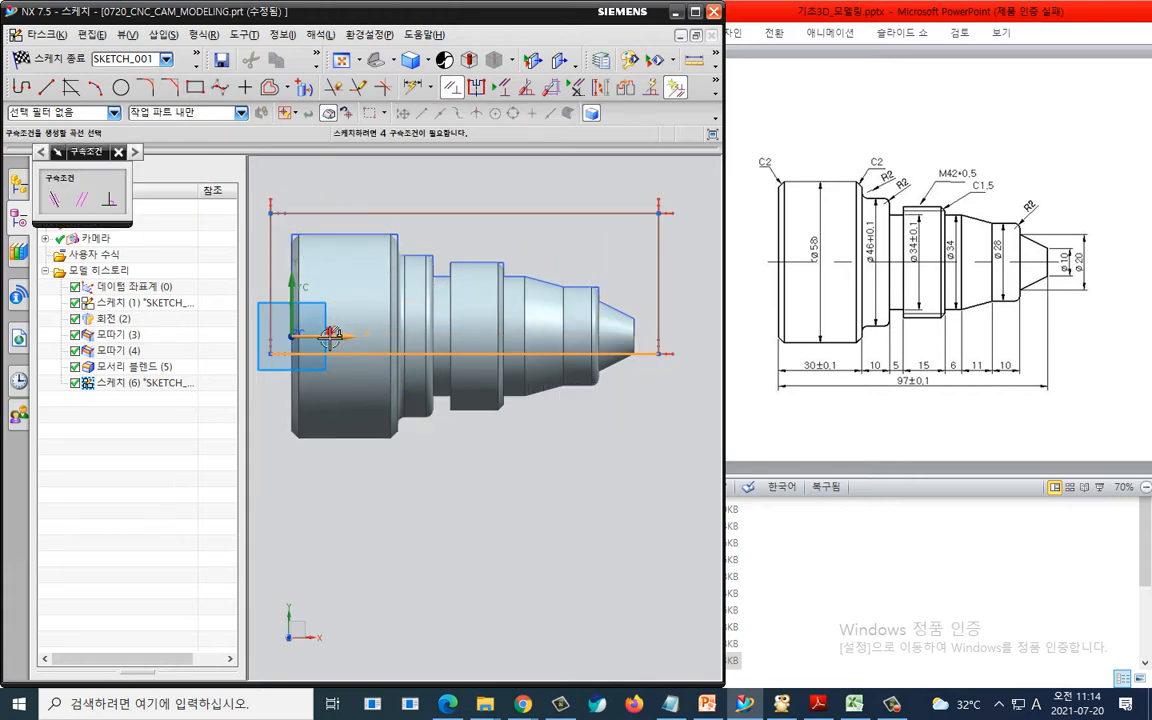
left_click(82, 198)
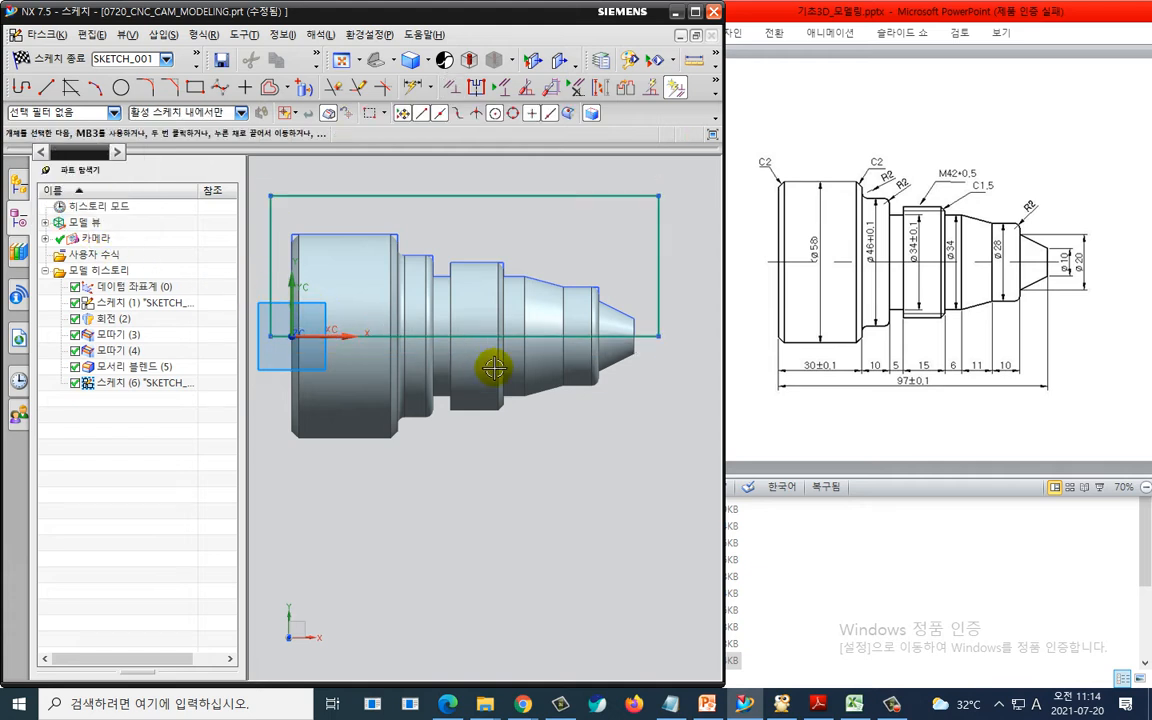
- Dimension the offset between the rectangle's left edge and the shaft's end face as 1.5 mm
mouse_move(496, 440)
middle_mouse_down("shift")
mouse_move(522, 504)
mouse_move(445, 465)
mouse_move(465, 465)
middle_mouse_up("shift")
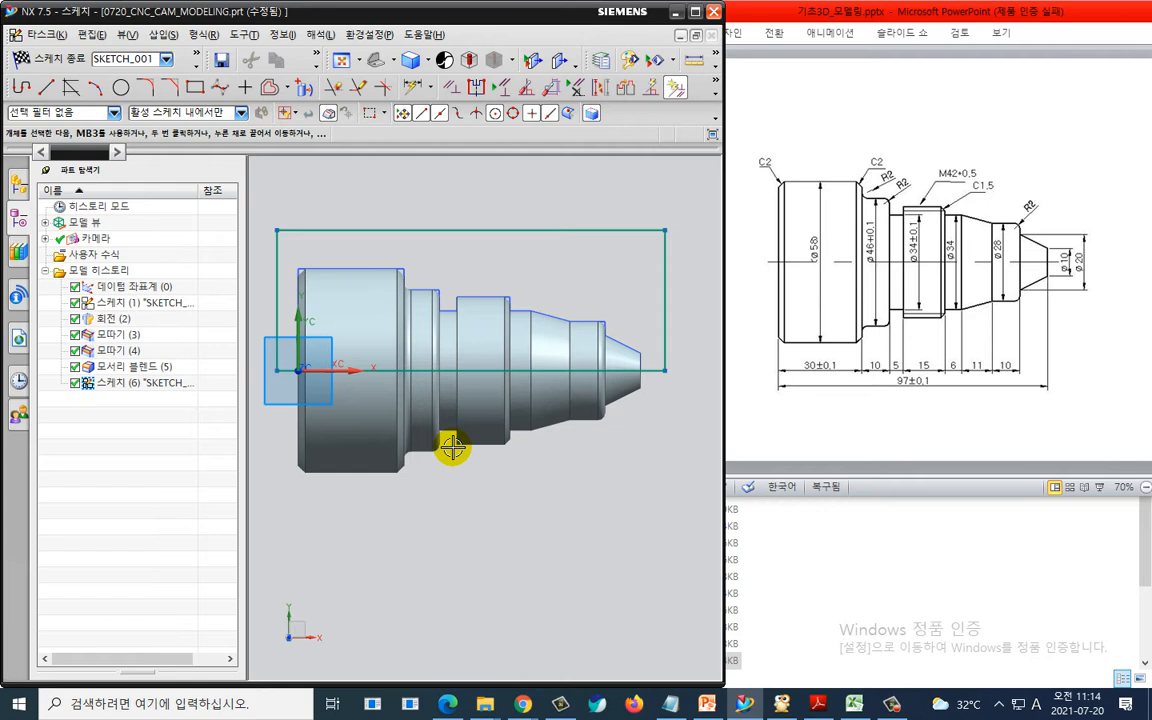
key("d")
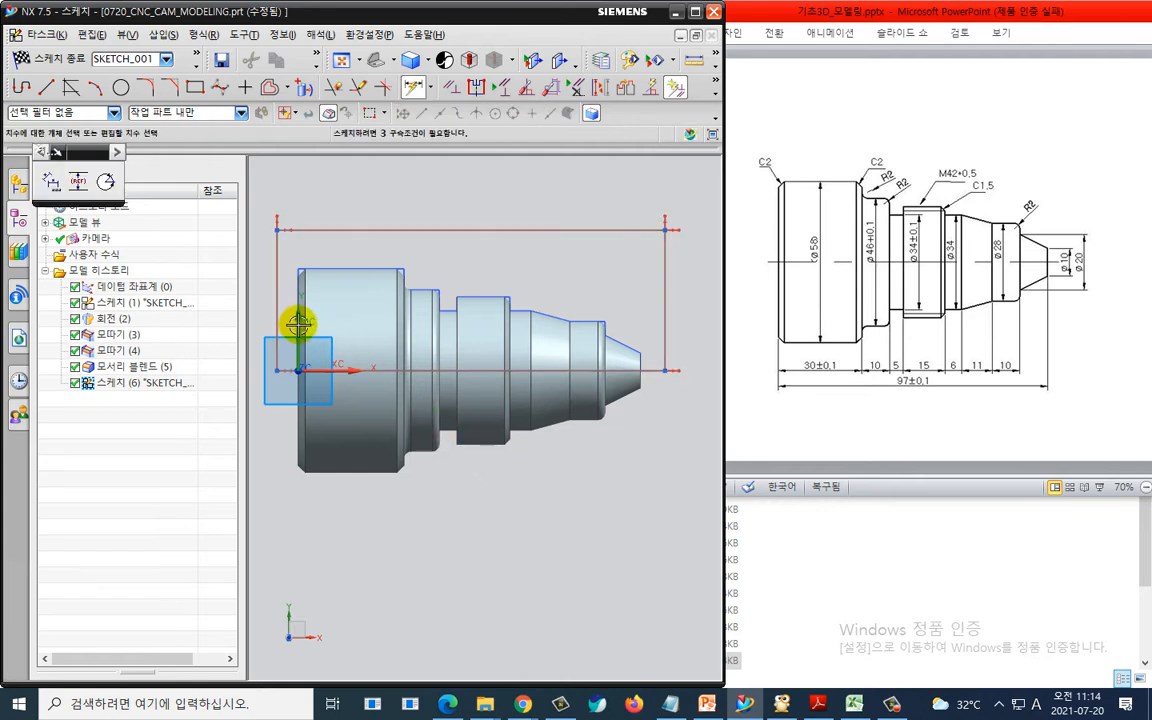
left_click(298, 323)
left_click(279, 319)
left_click(283, 190)
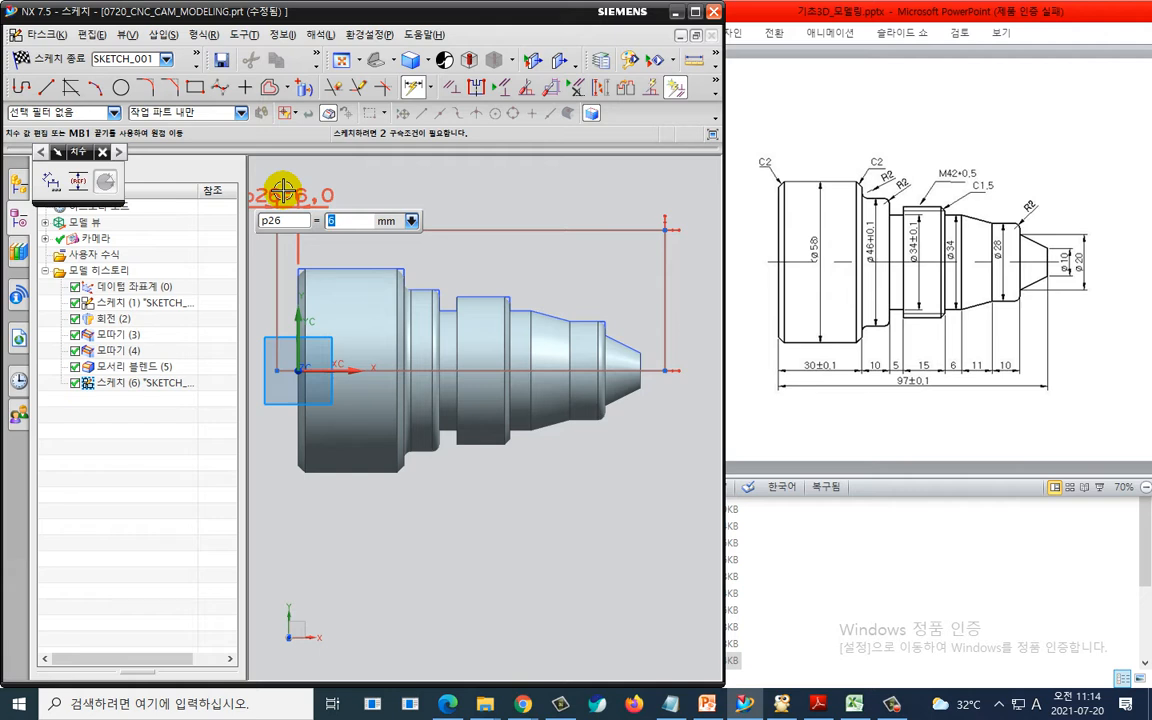
type("105.5")
key("Return")
- Dimension the rectangle's length as 100 mm
left_click(434, 229)
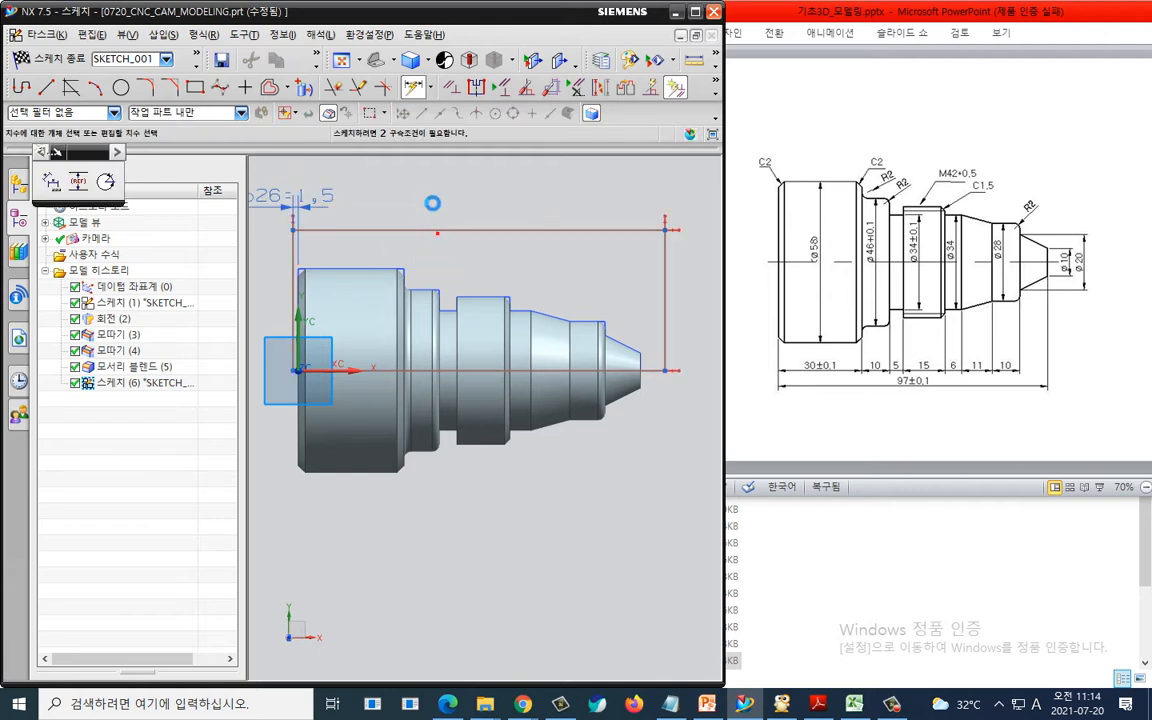
left_click(432, 195)
type("100")
key("Return")
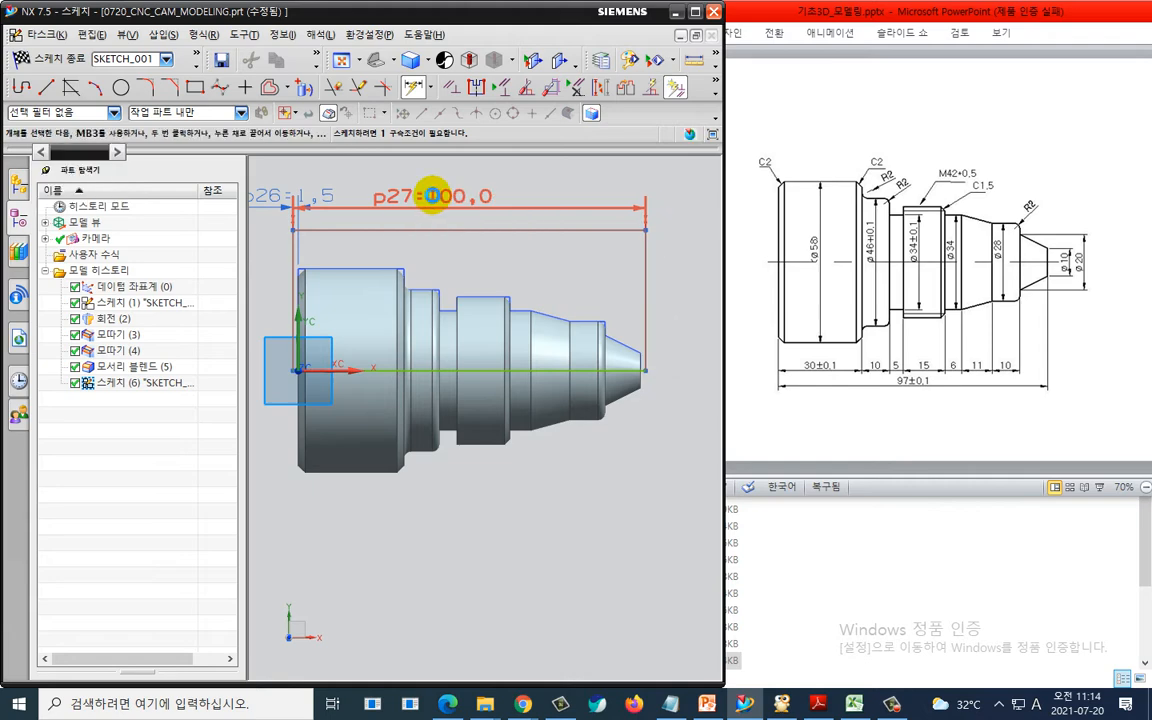
- Dimension the rectangle's height as 96/2 mm and finish the sketch
left_click(293, 283)
left_click(254, 277)
type("96")
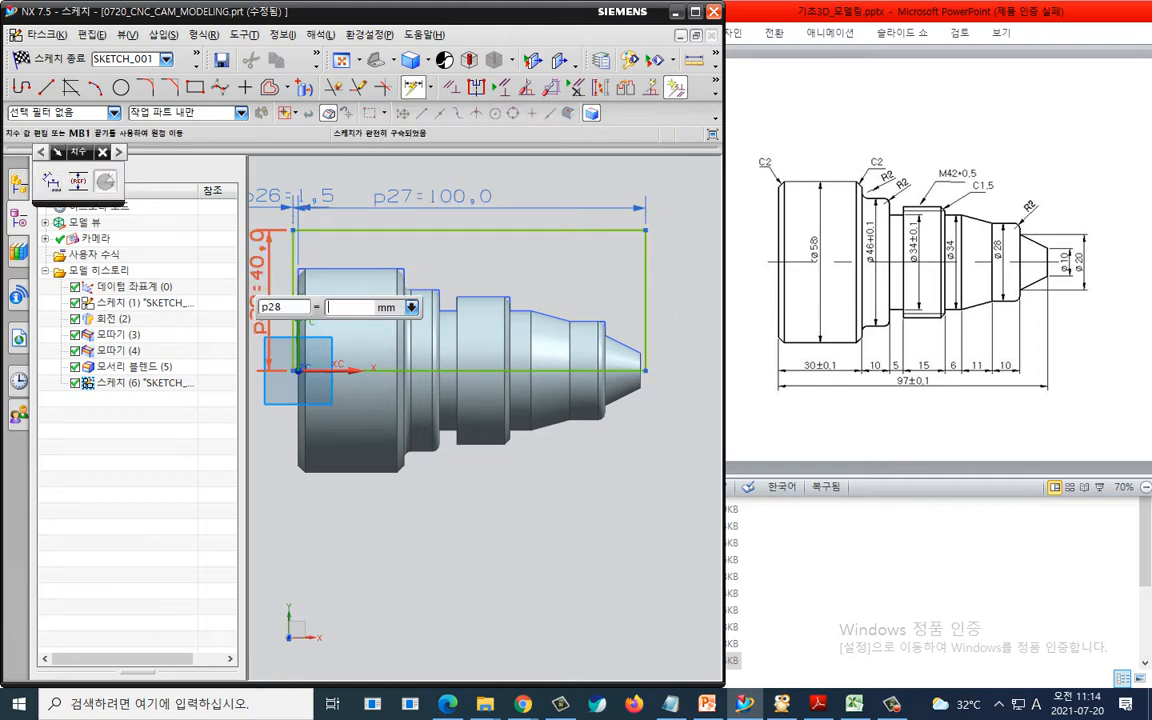
type("/2")
key("Return")
key("Escape")
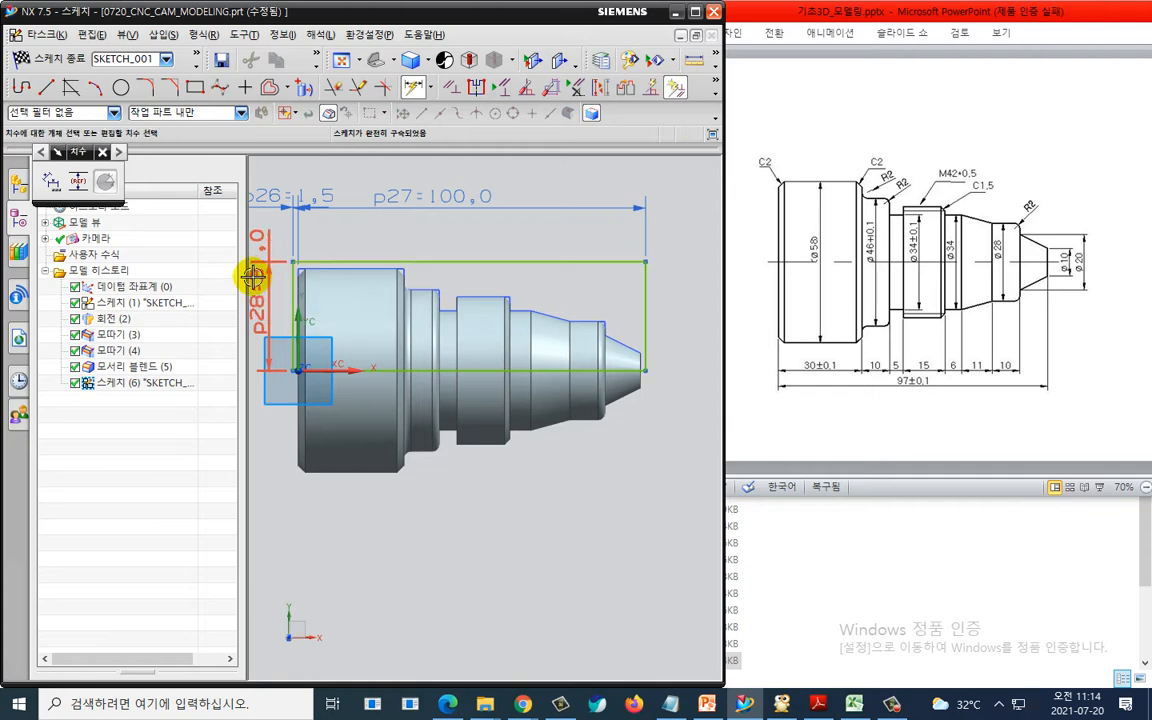
key("Escape")
key("ctrl+q")
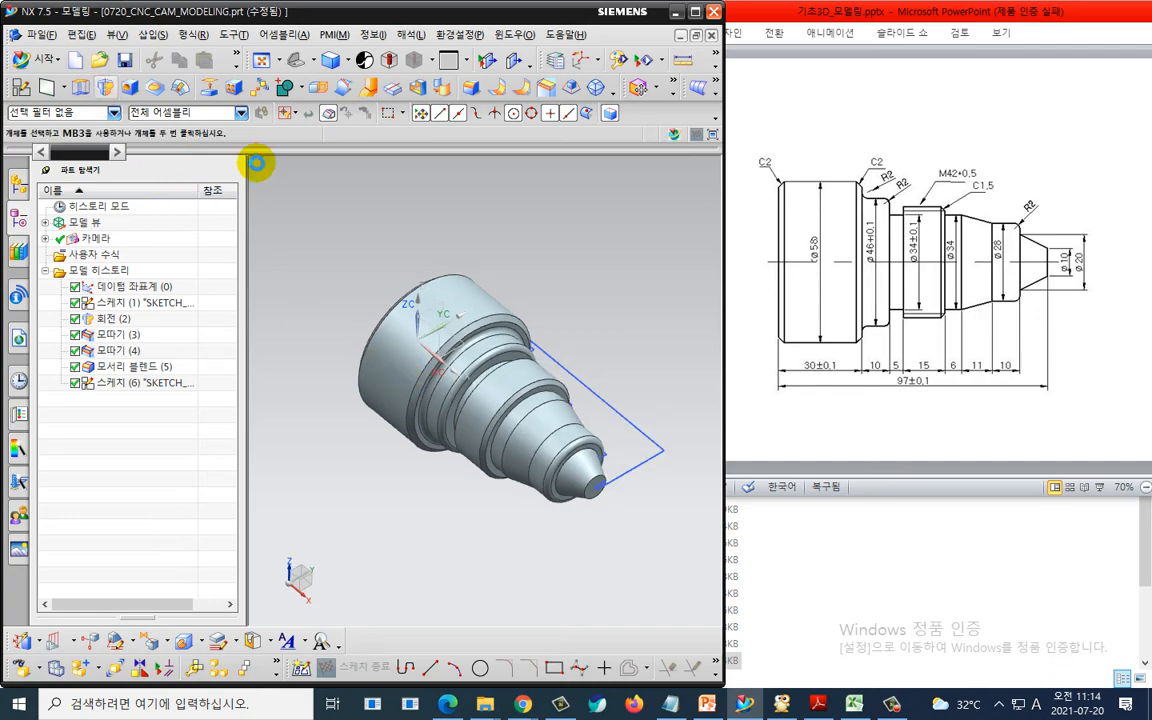
key("ctrl+2")
mouse_move(122, 112)
left_mouse_down()
mouse_move(108, 74)
mouse_move(128, 112)
left_mouse_up()
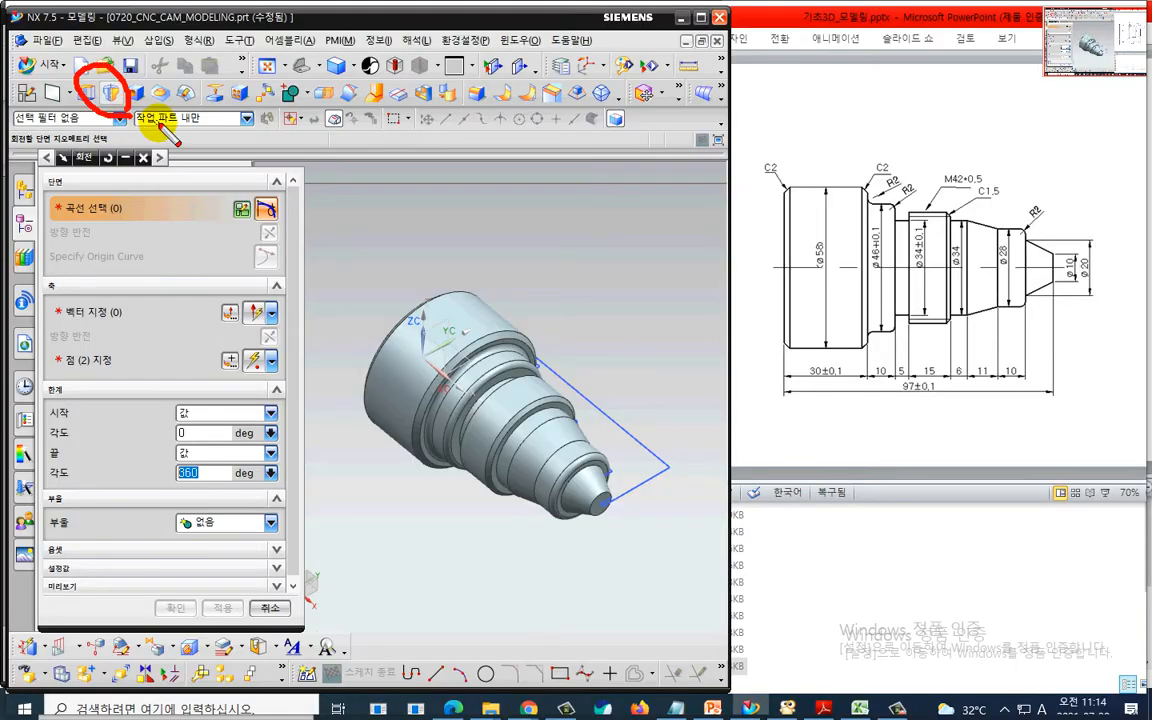
key("Escape")
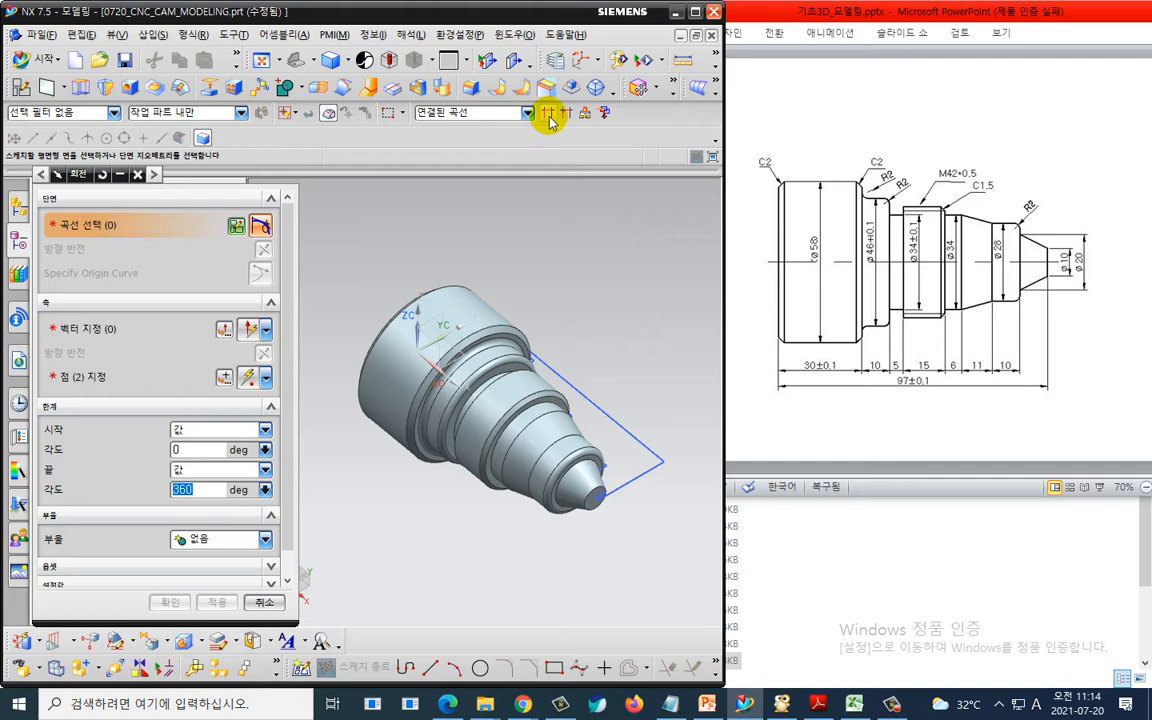
left_click(617, 418)
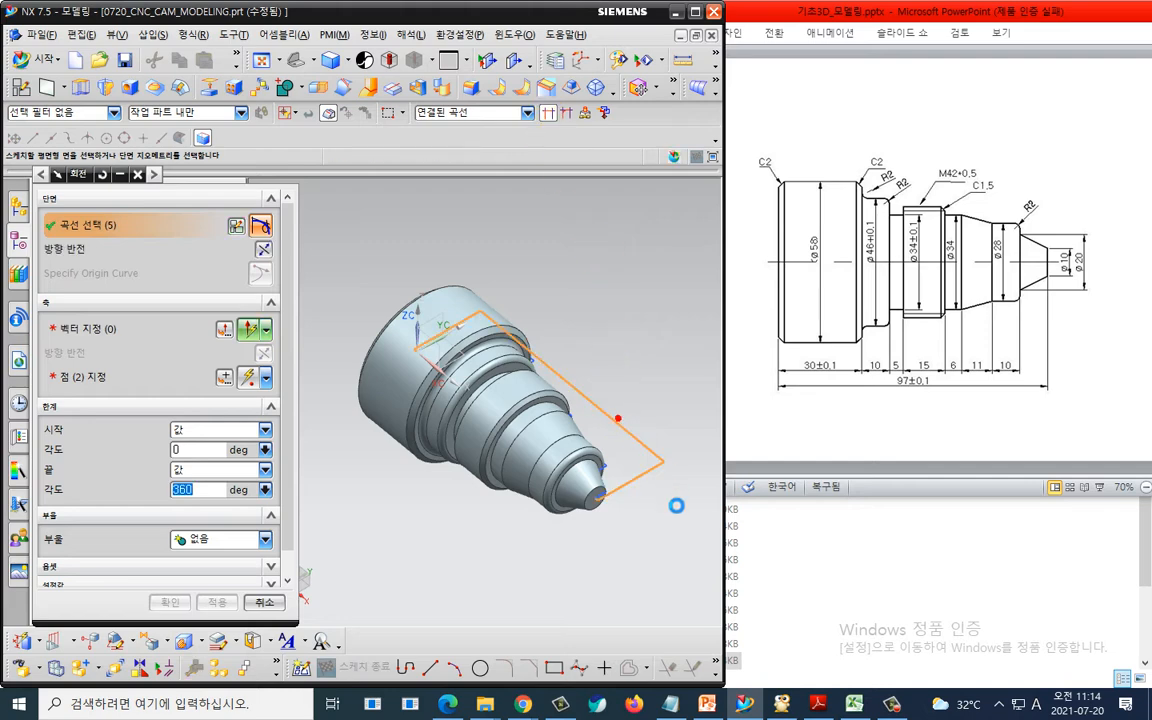
key("ctrl+2")
left_click_drag(427, 354, 502, 440)
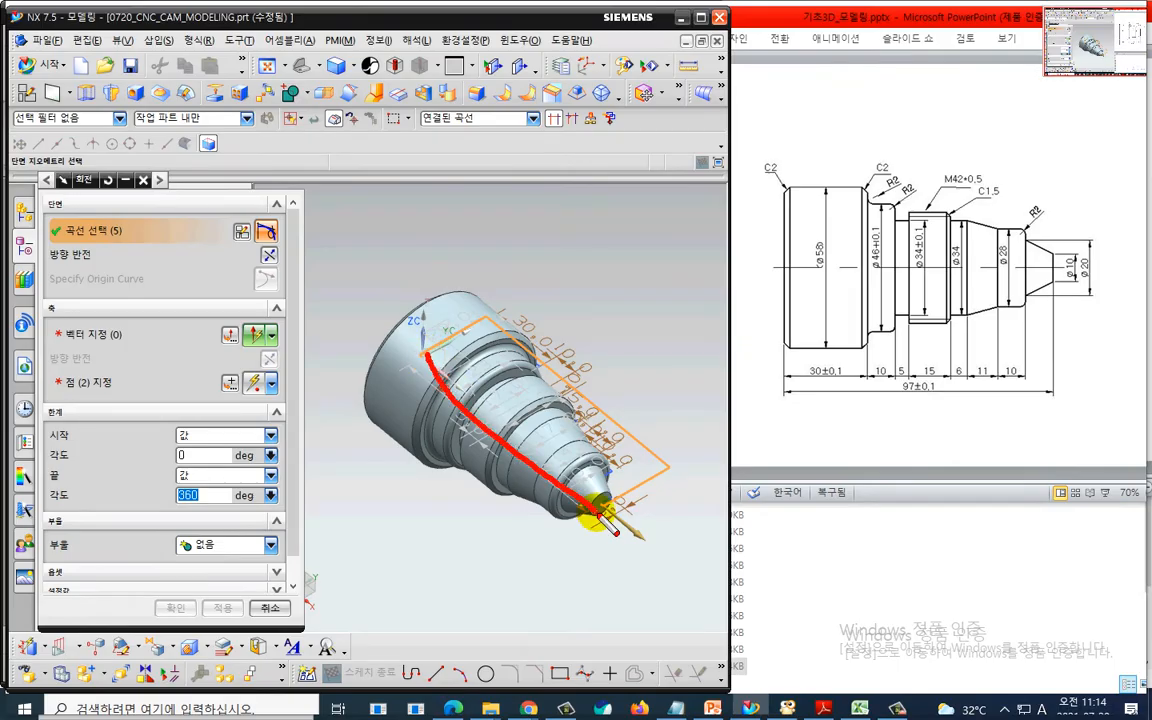
key("Escape")
key("Escape")
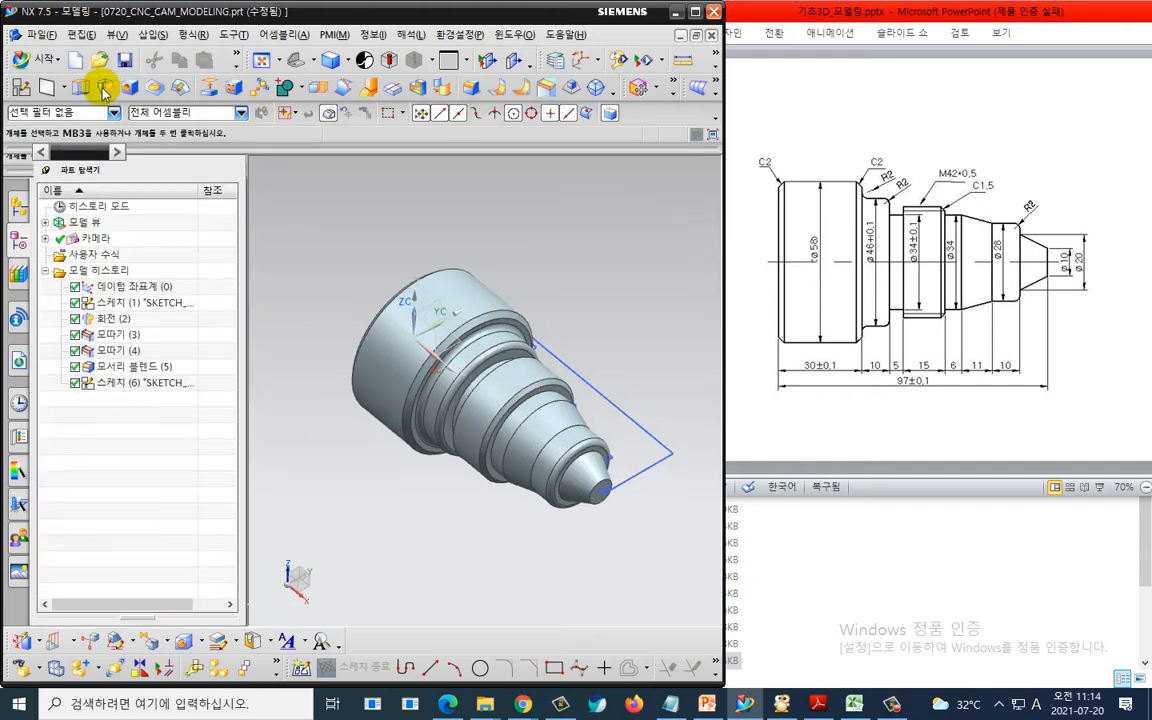
- Revolve the rectangle 360° around its bottom line to create the stock body
left_click(104, 89)
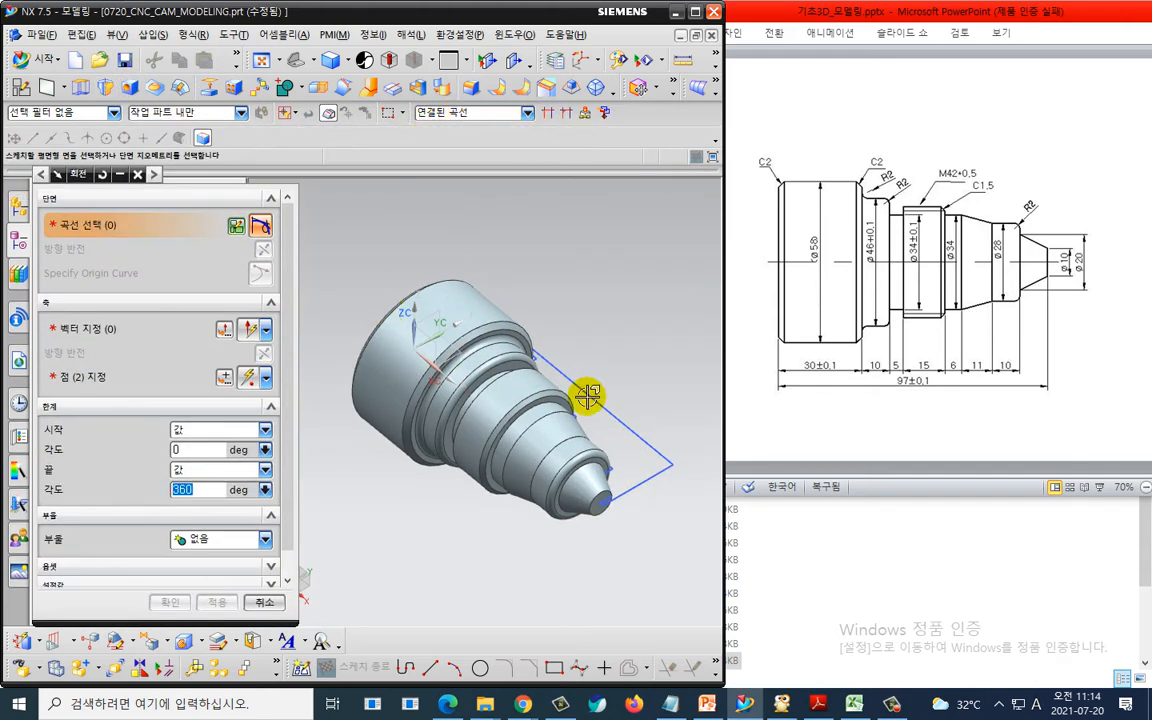
left_click(617, 416)
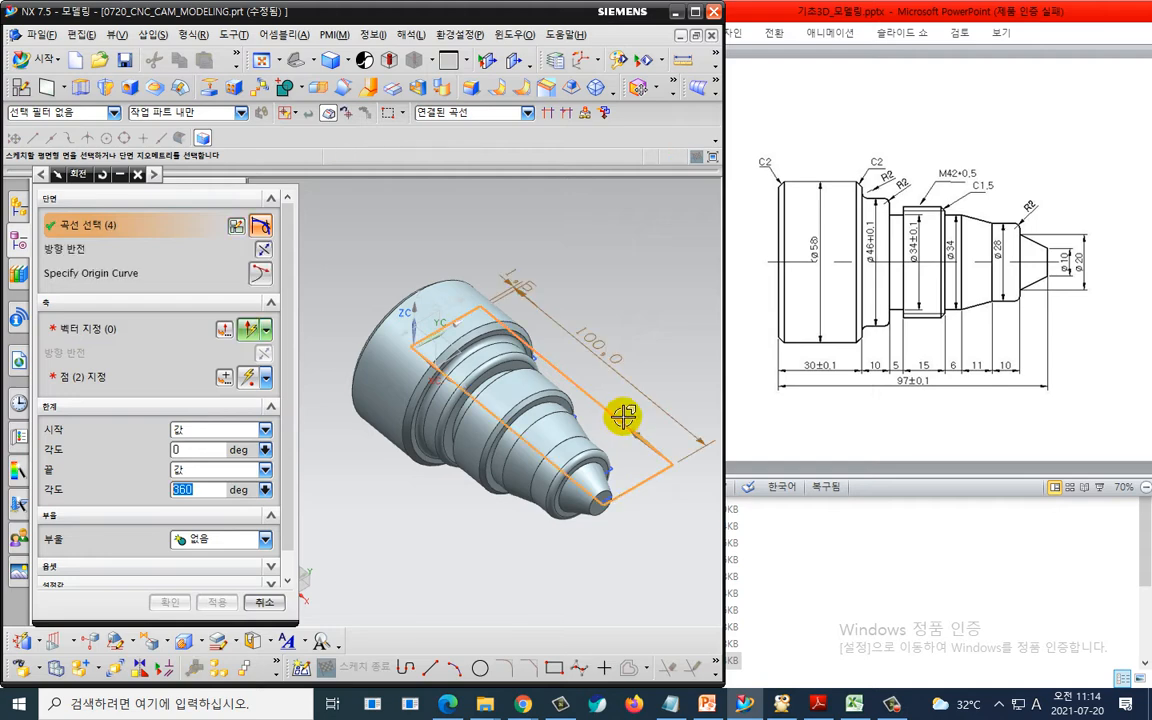
left_click(72, 329)
scroll(689, 535, "up", 3)
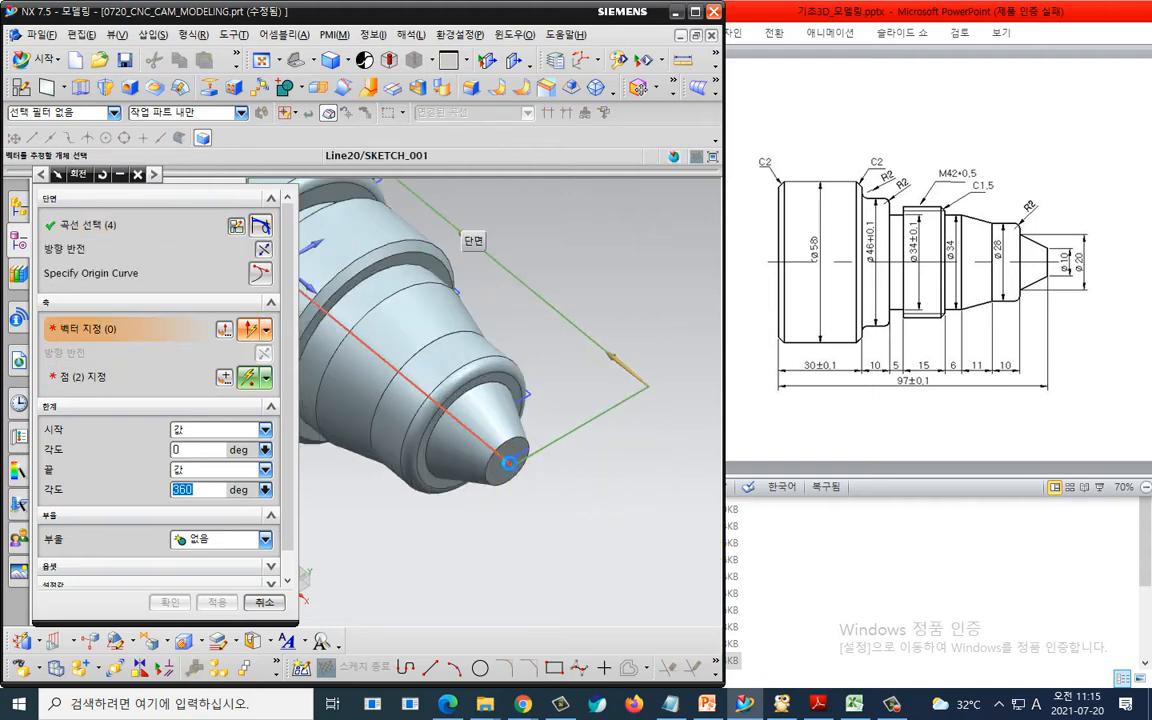
left_click(510, 463)
left_click(169, 602)
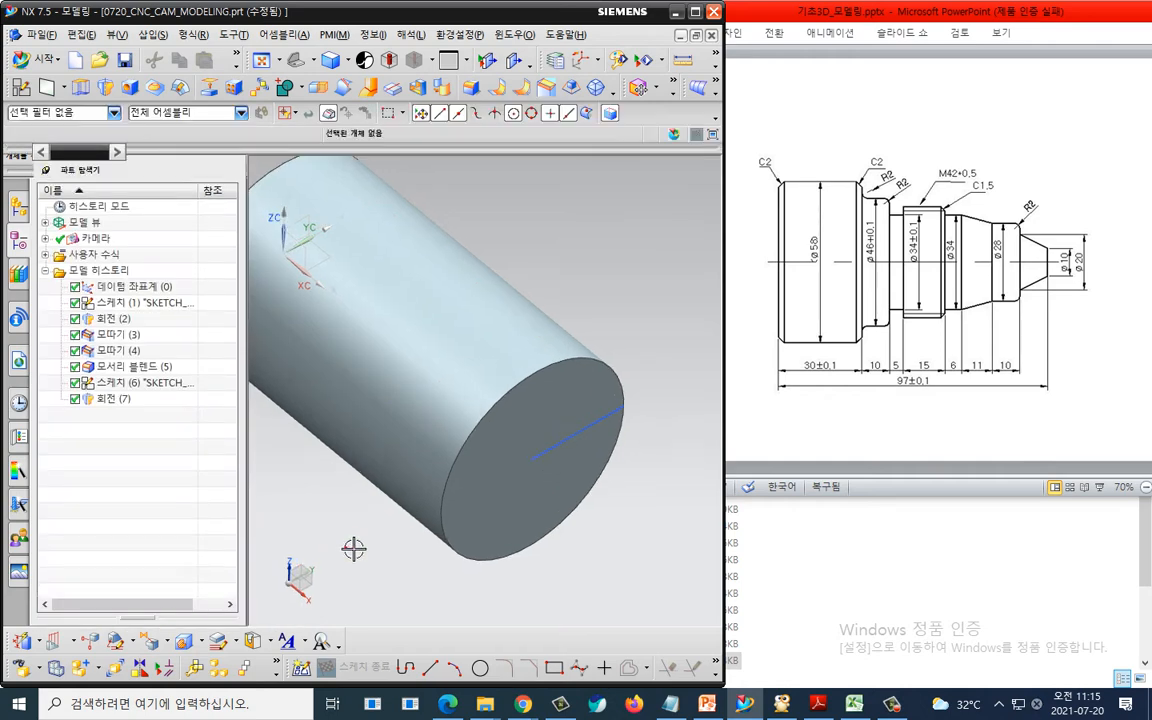
- Set the stock body's display transparency to 81
scroll(380, 555, "down", 1)
middle_click_drag(431, 564, 524, 532, "shift")
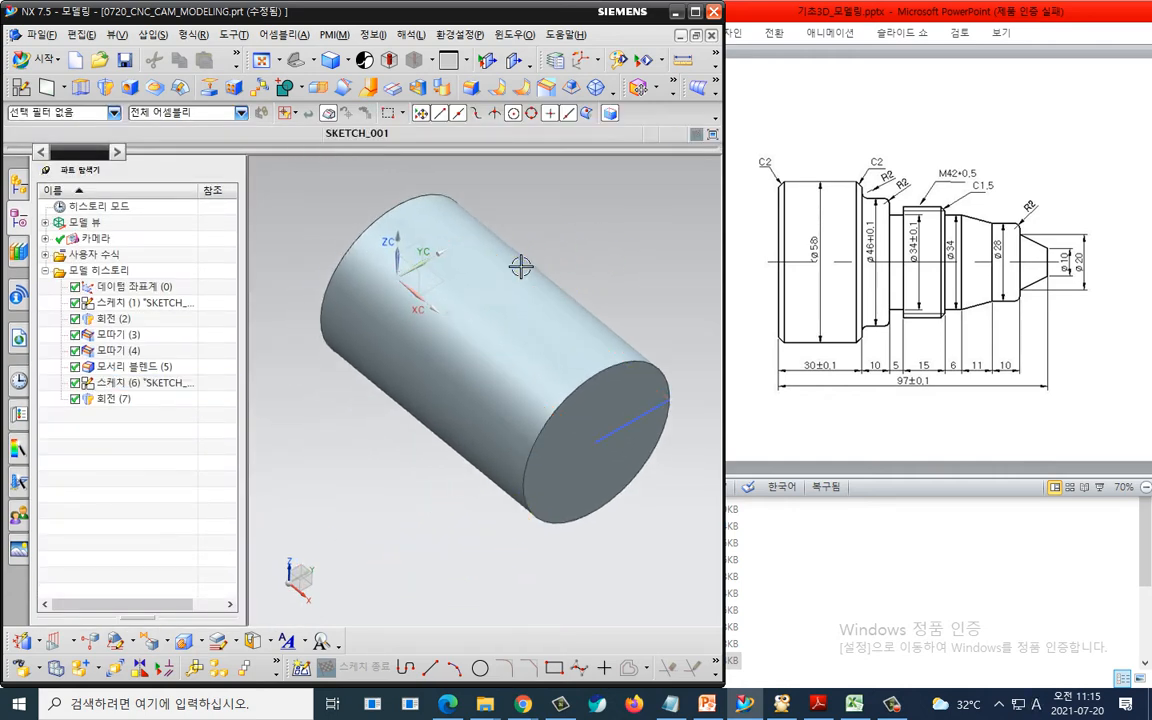
left_click(415, 210)
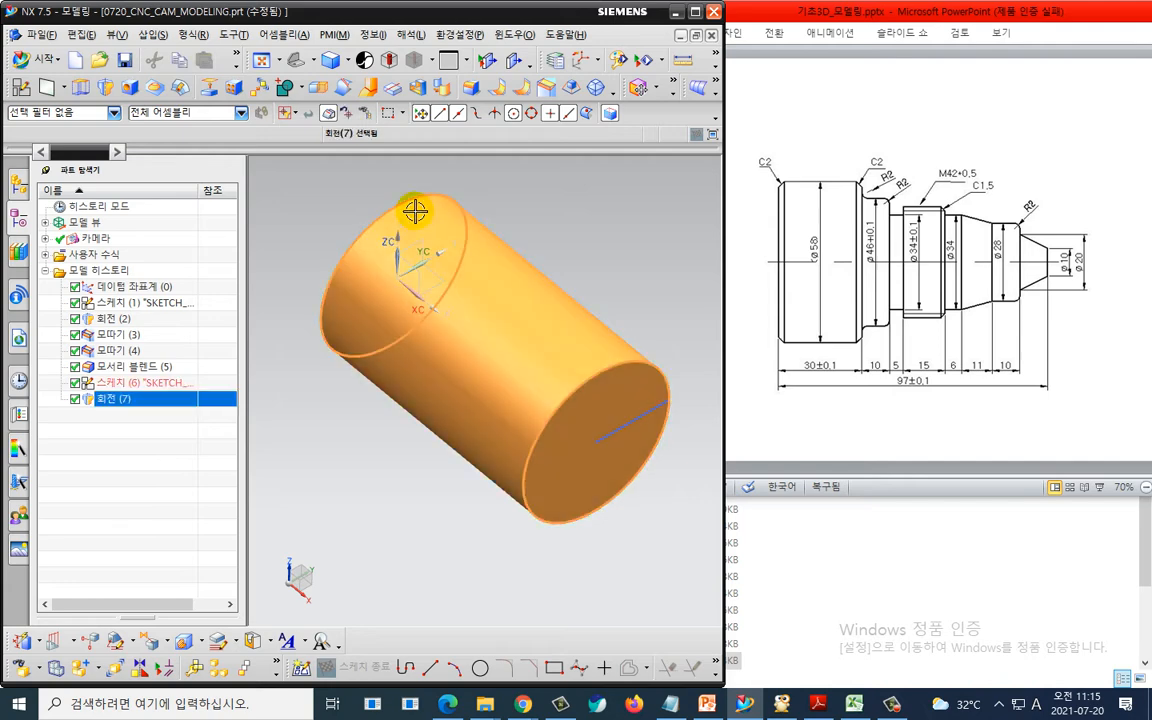
key("ctrl+j")
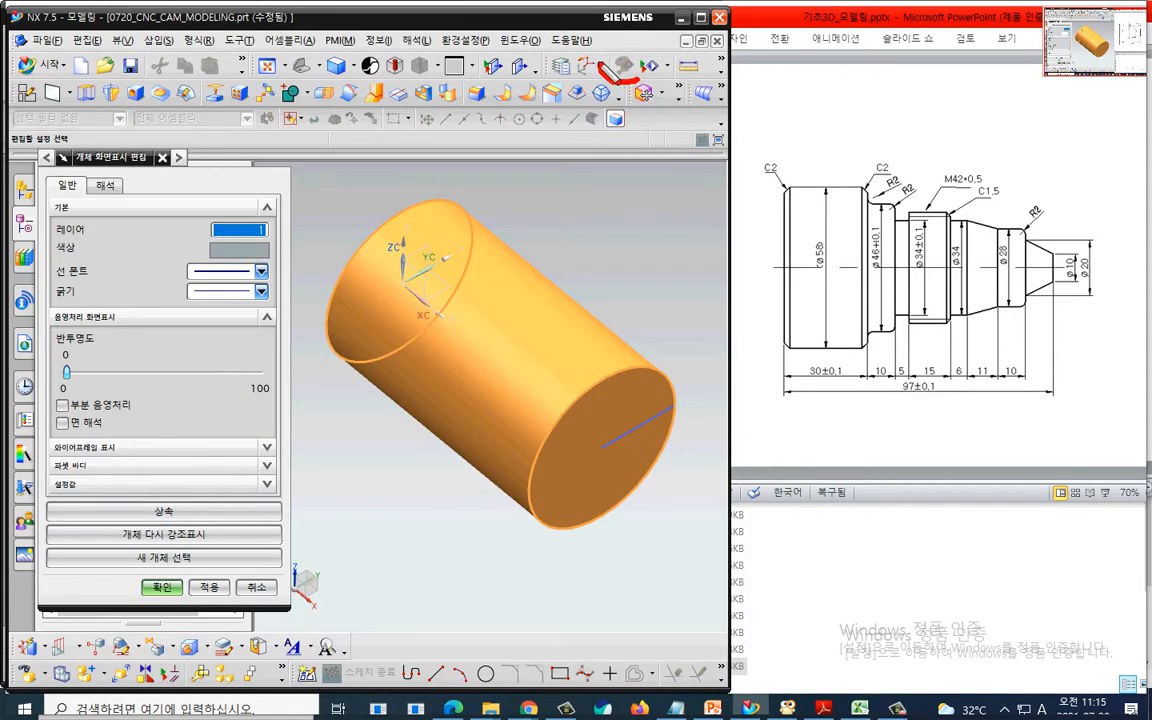
left_click_drag(640, 73, 645, 92)
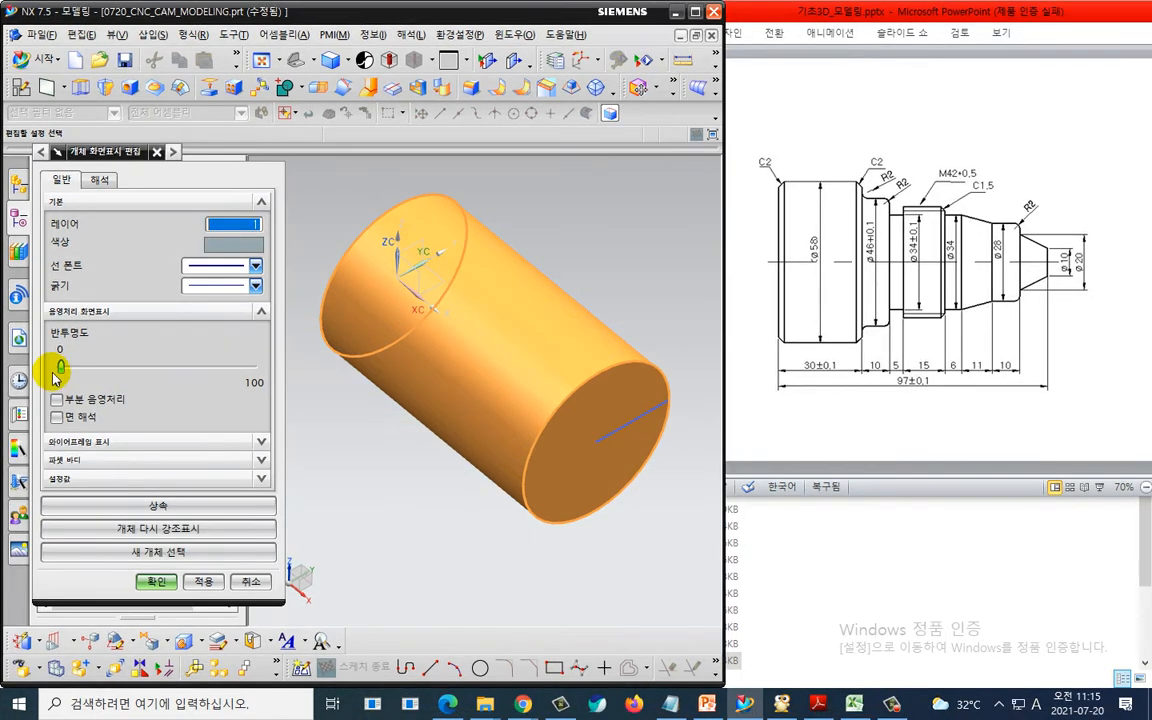
left_click_drag(66, 372, 216, 378)
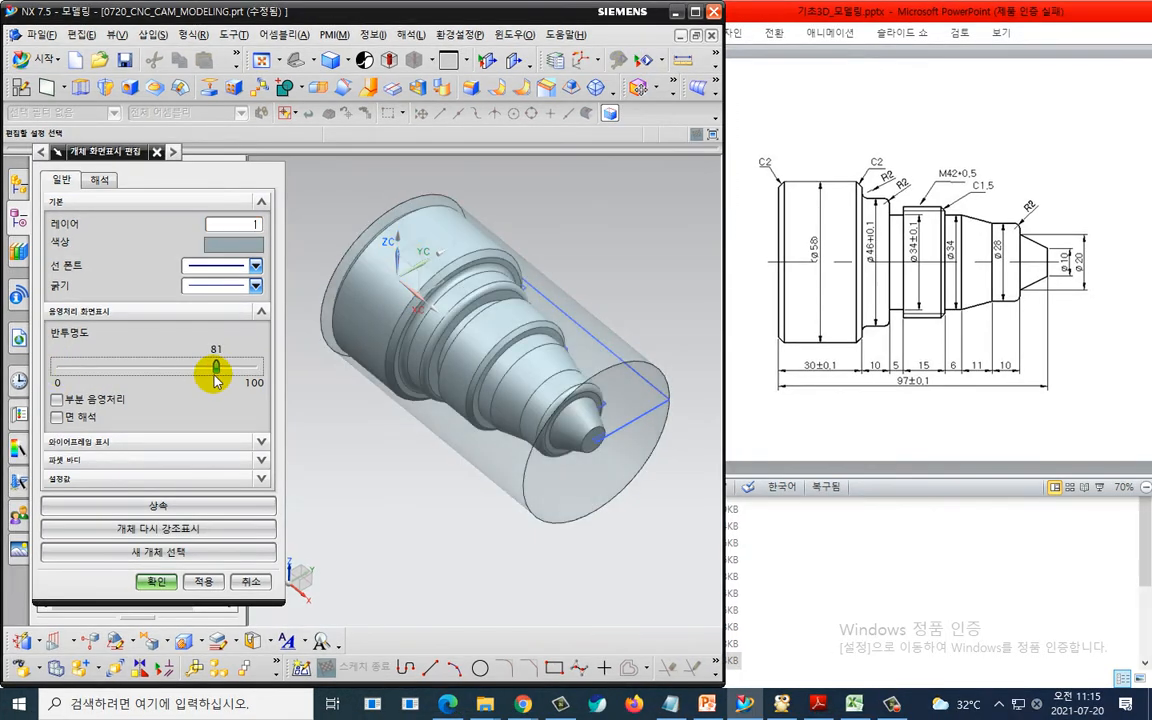
left_click(156, 581)
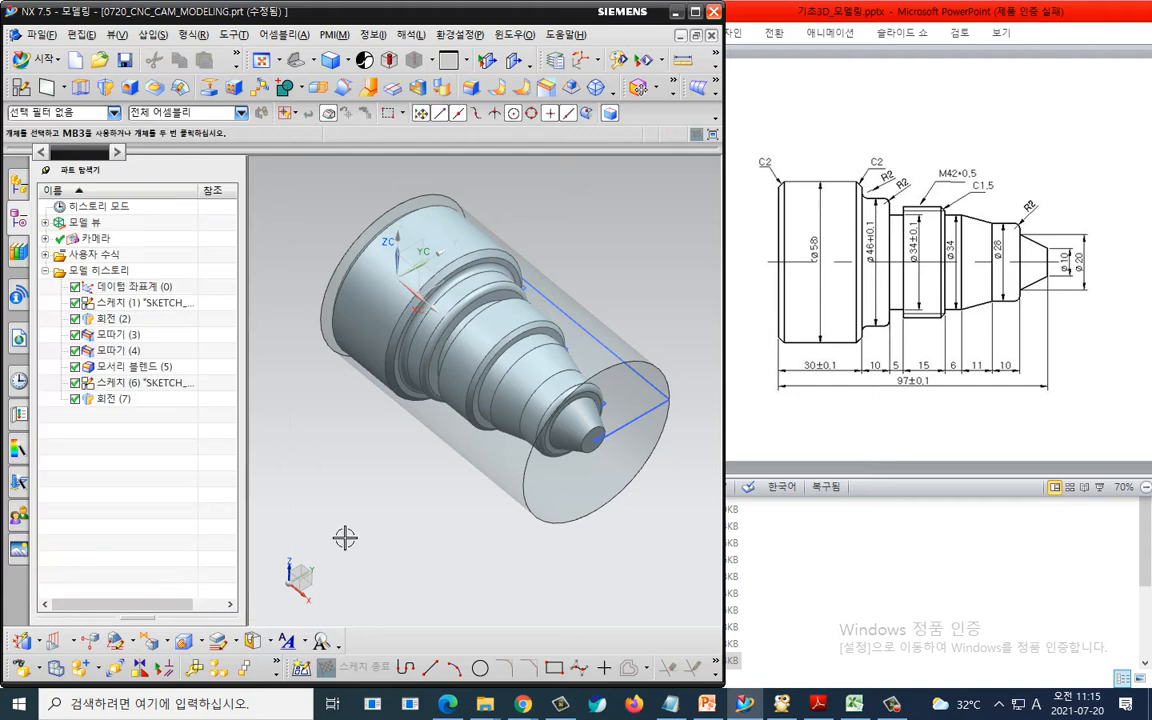
- Switch to the Manufacturing application and initialize the CAM session with the cam_general configuration and turning setup
key("ctrl+f")
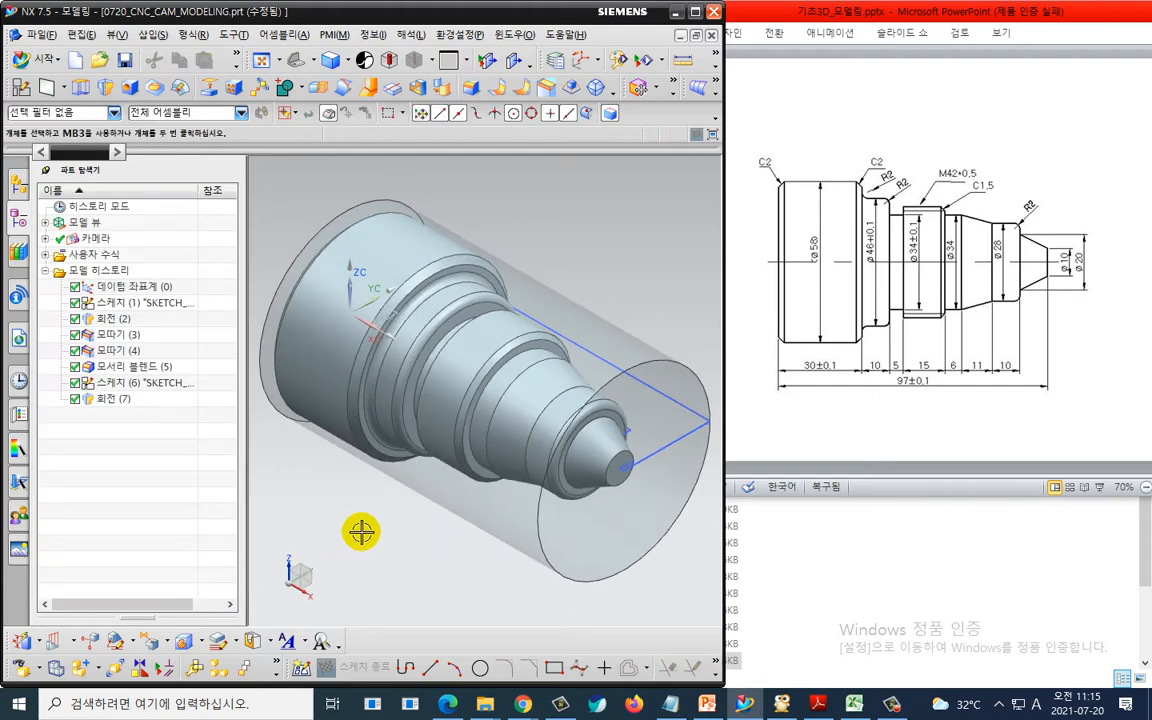
scroll(361, 532, "down", 2)
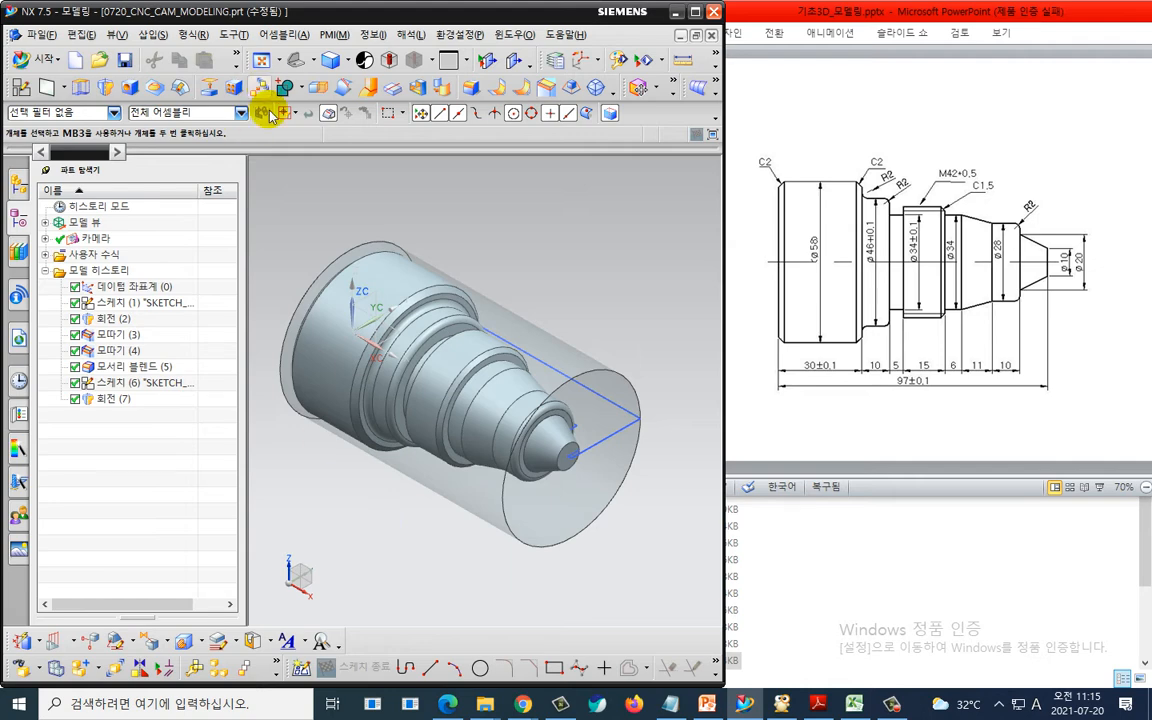
left_click(42, 62)
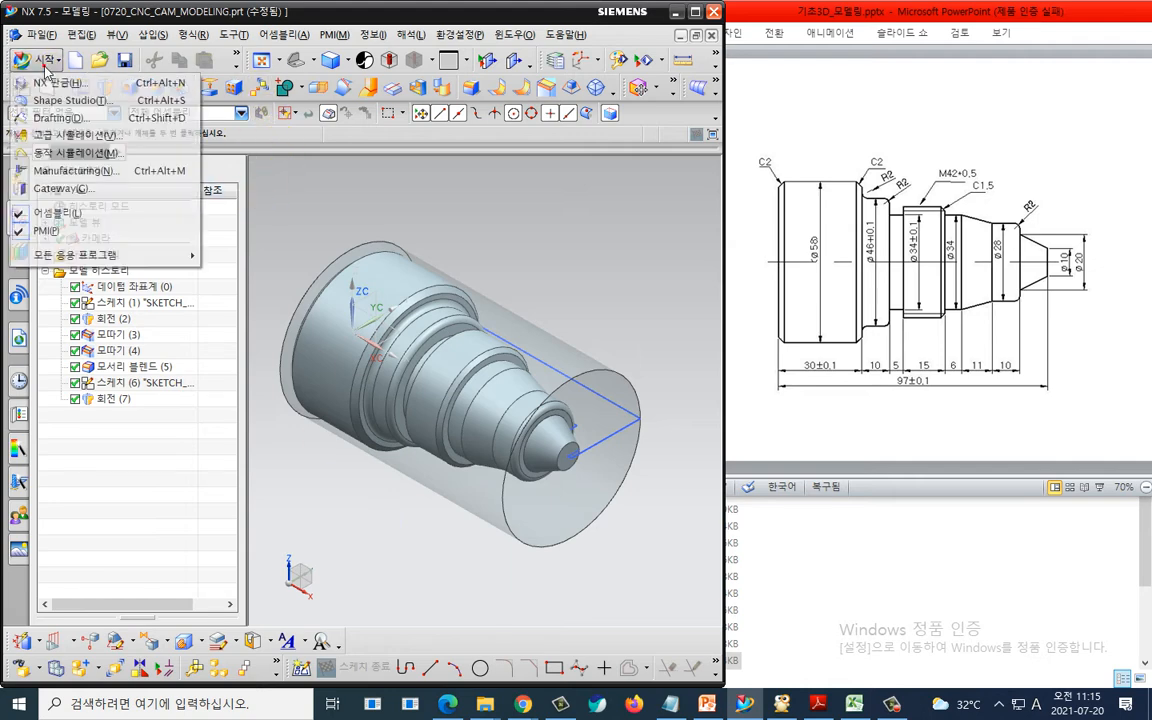
left_click(70, 153)
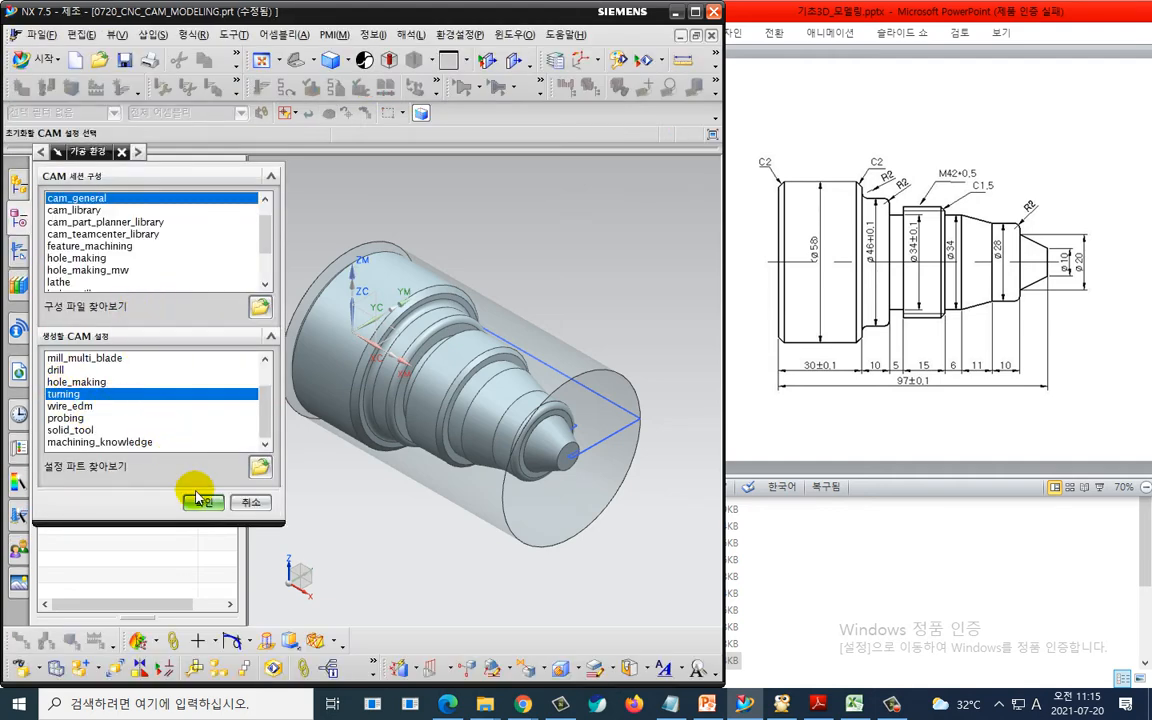
left_click(203, 503)
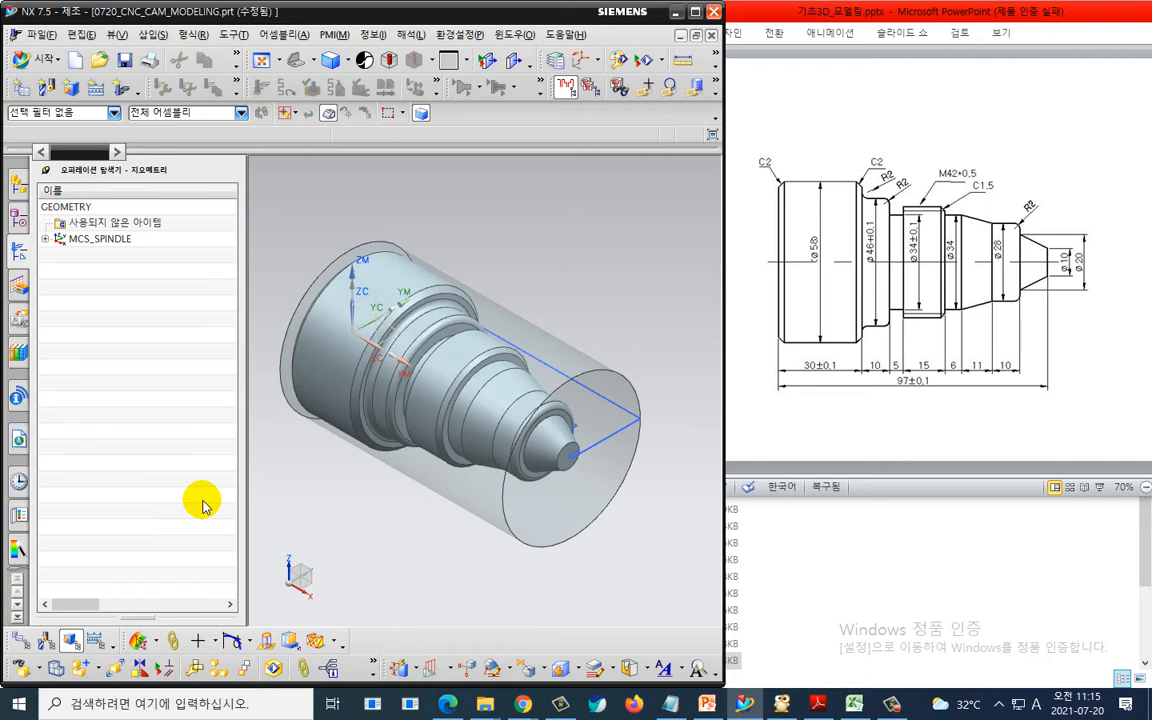
- Switch the operation navigator to the machine tool view to review the tools, then back to the geometry view
right_click(98, 314)
left_click(123, 341)
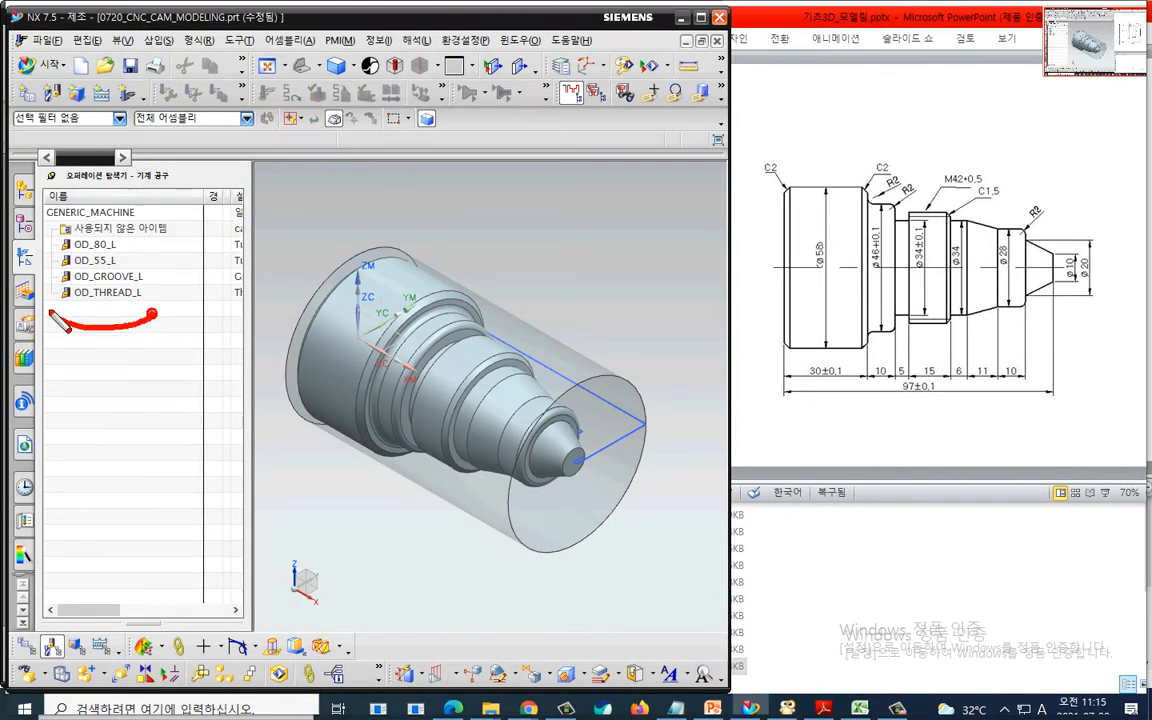
mouse_move(54, 316)
left_mouse_down()
mouse_move(112, 198)
mouse_move(155, 313)
left_mouse_up()
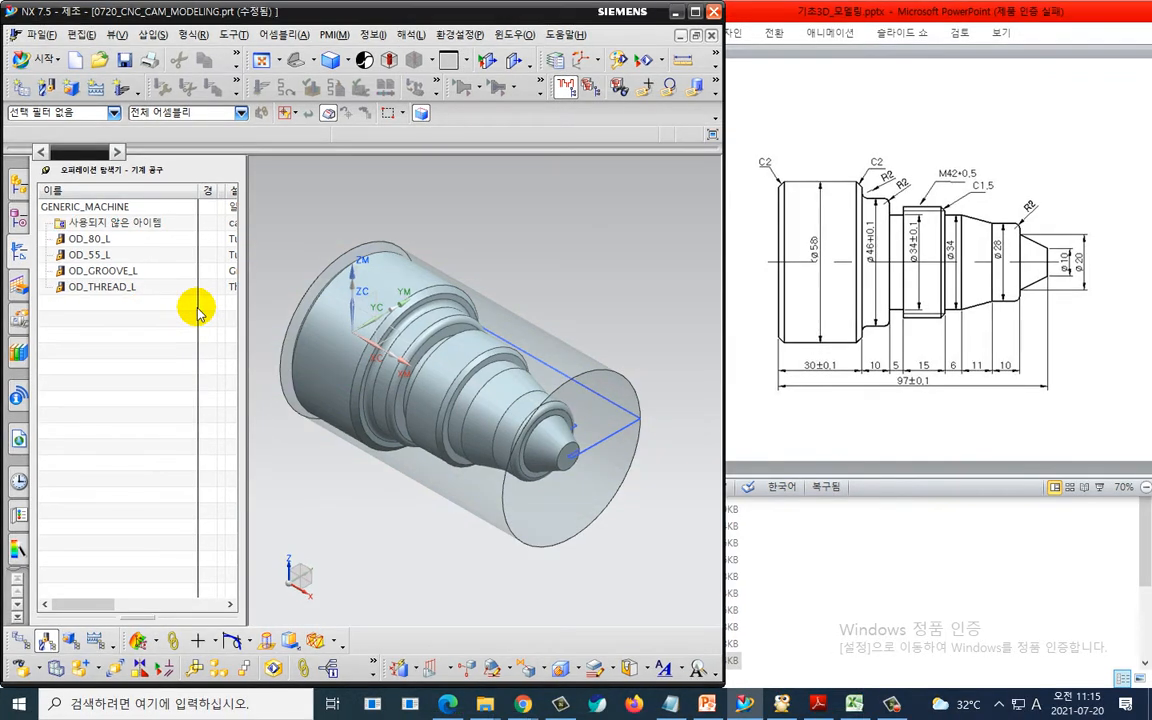
right_click(155, 330)
left_click(195, 372)
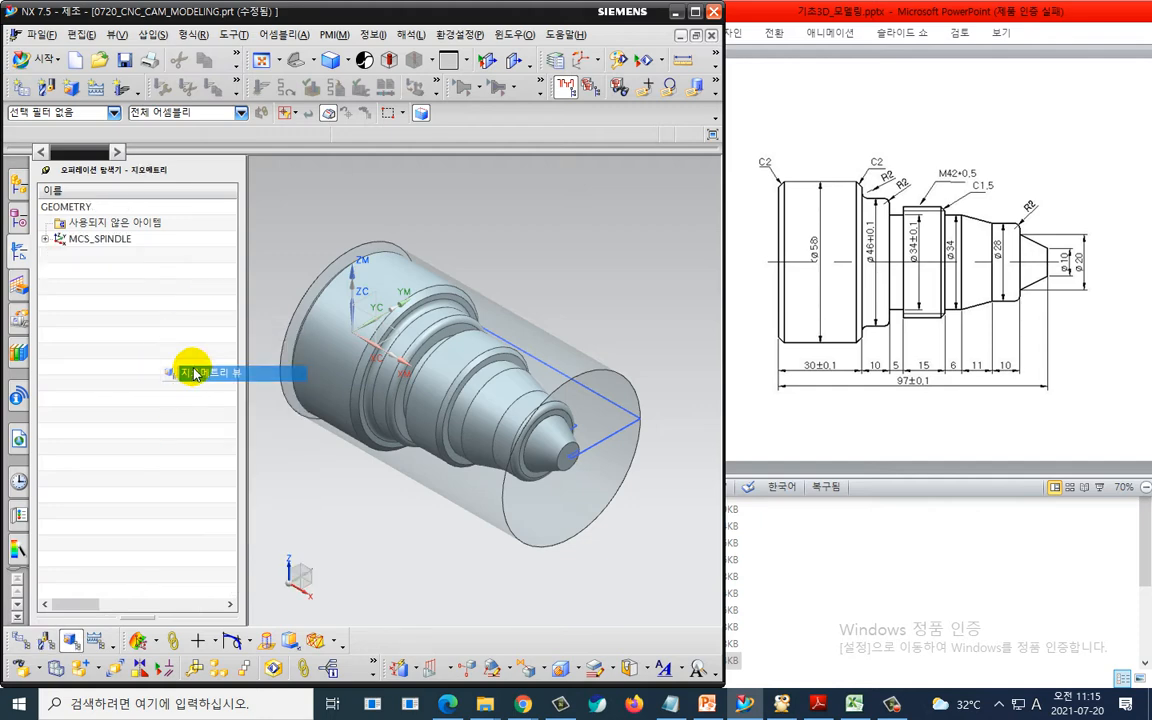
- Move the MCS_SPINDLE origin to the center of the shaft's tip end face and confirm the turn orientation
double_click(116, 240)
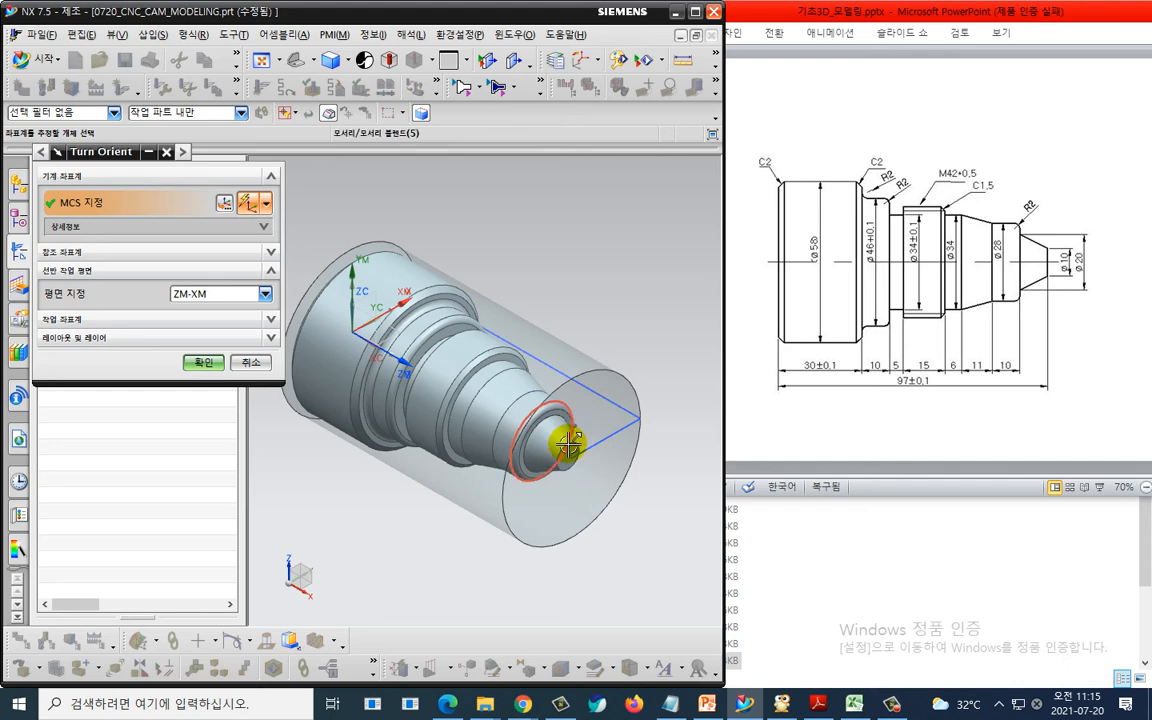
left_click(226, 202)
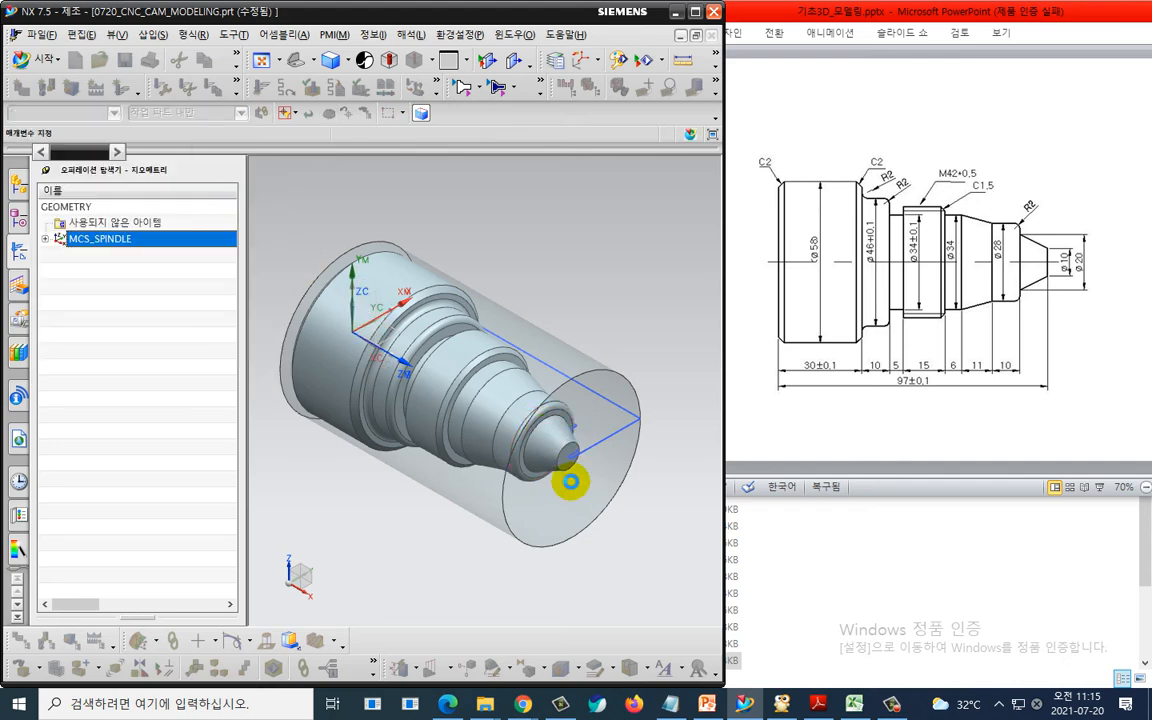
scroll(570, 470, "up", 3)
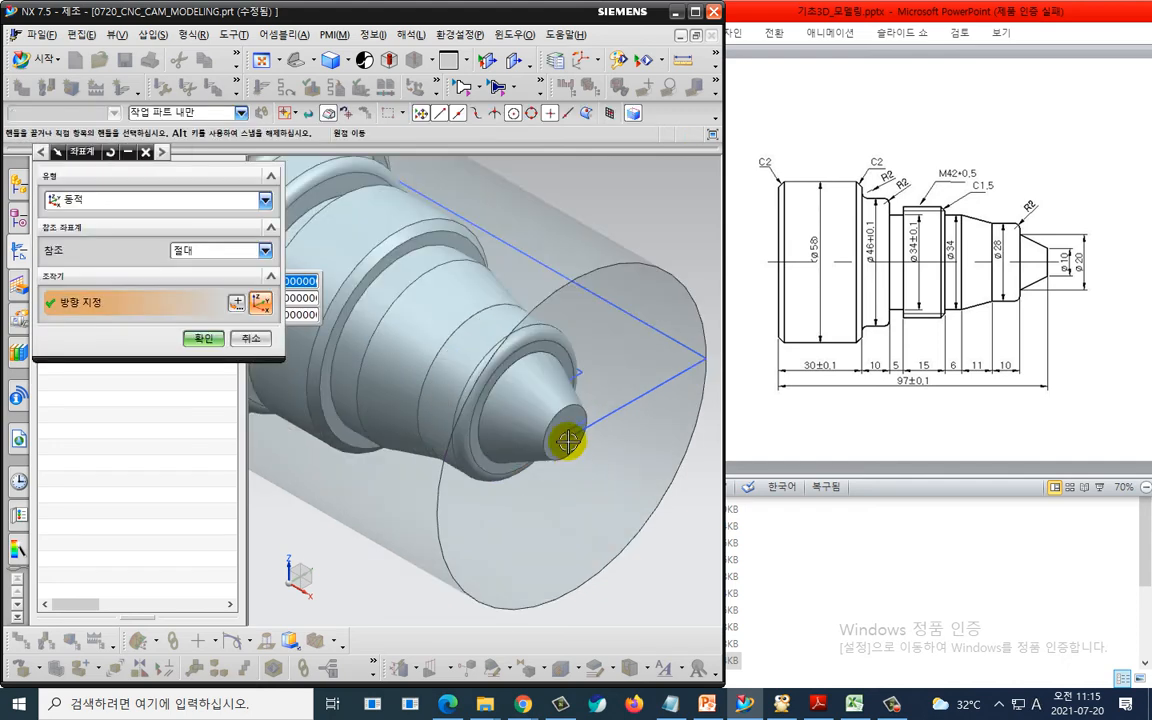
left_click(560, 415)
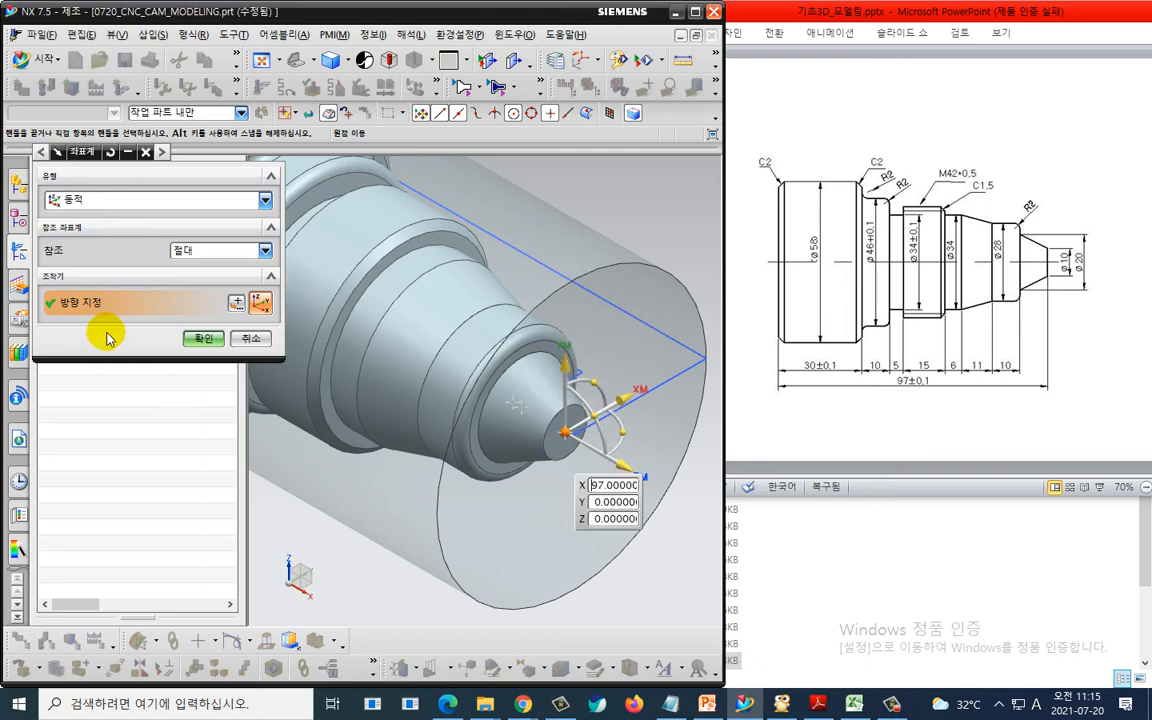
left_click(204, 338)
scroll(360, 352, "down", 2)
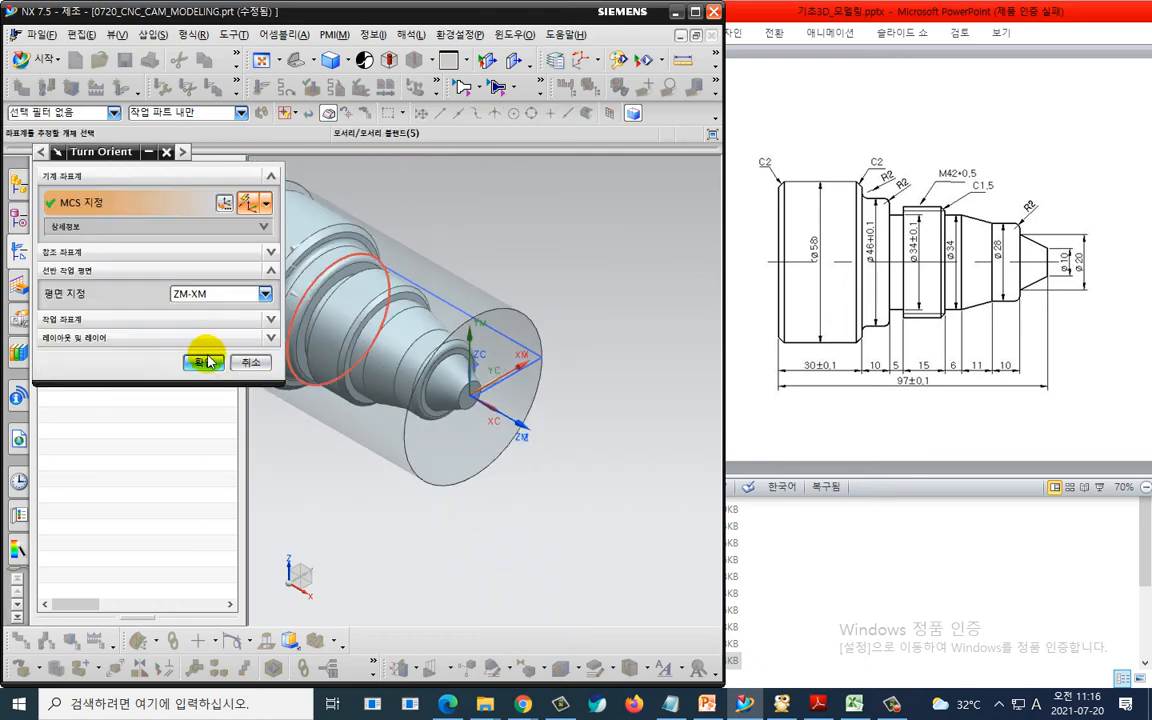
left_click(203, 362)
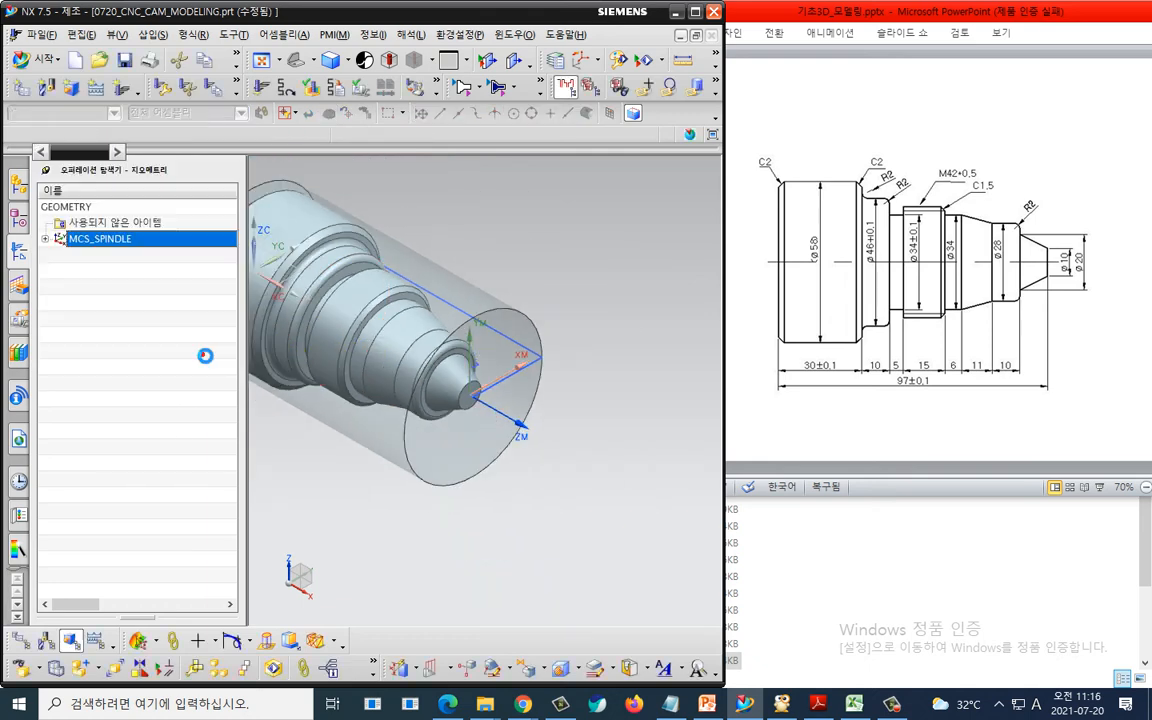
- Define the WORKPIECE's part geometry as the shaft body and its blank geometry as the stock body
left_click(45, 239)
left_click(61, 255)
double_click(98, 255)
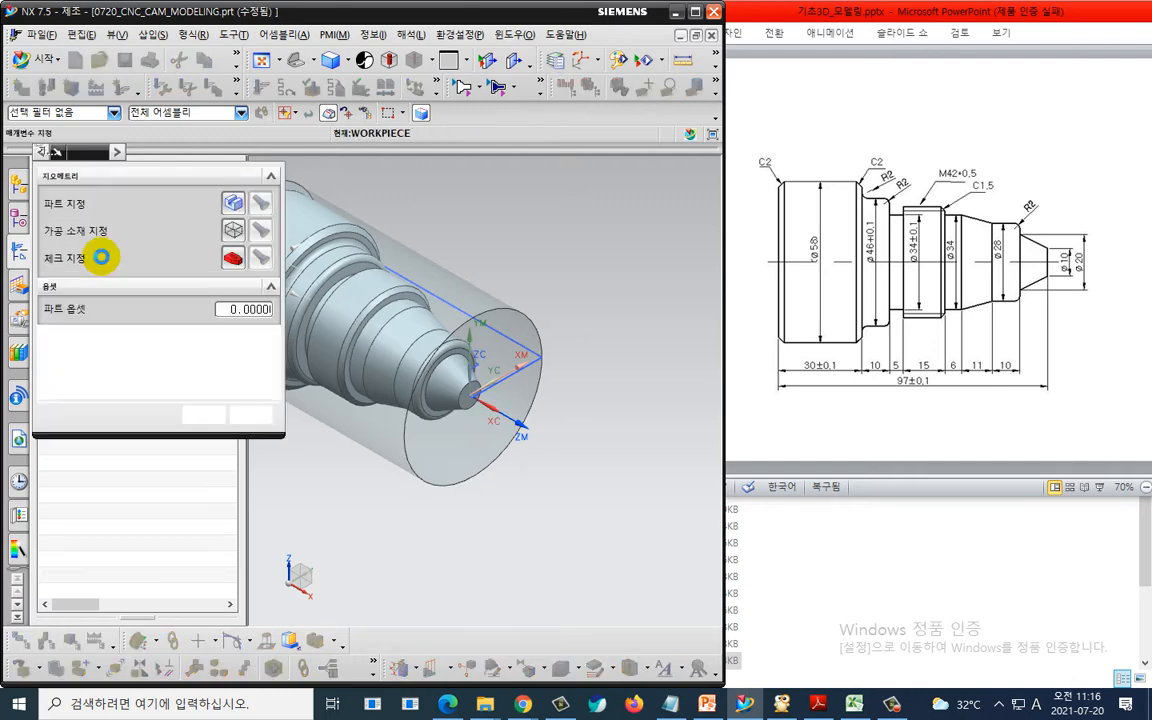
left_click(233, 204)
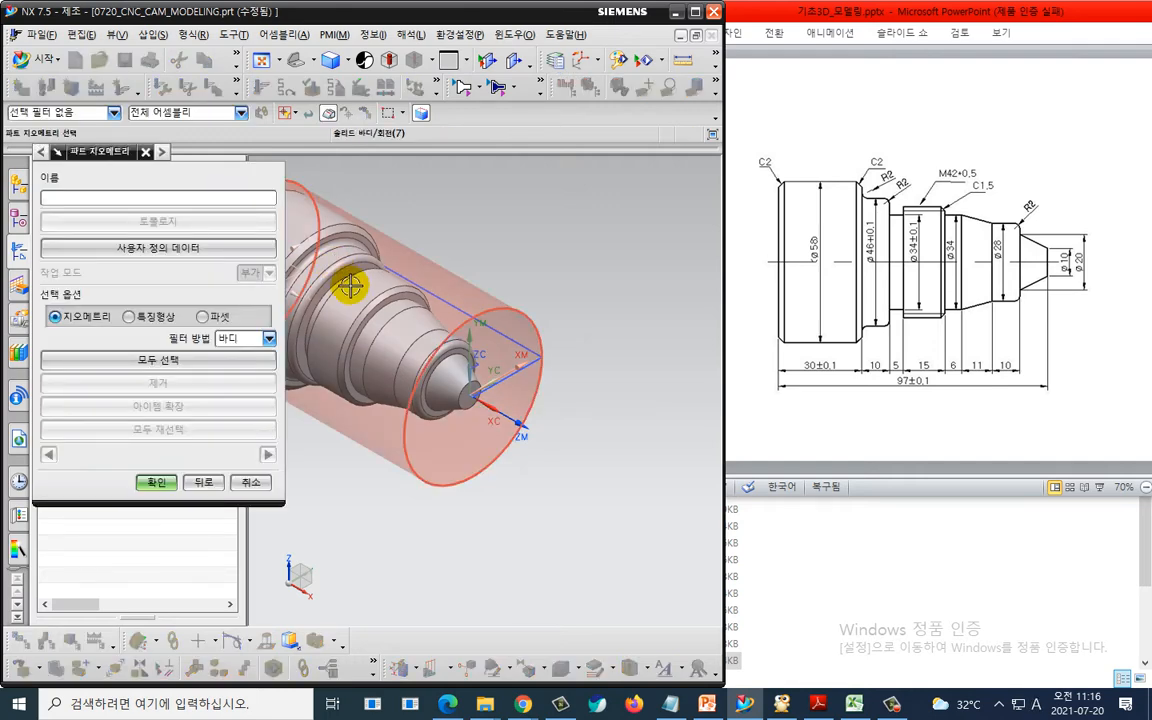
left_click(350, 287)
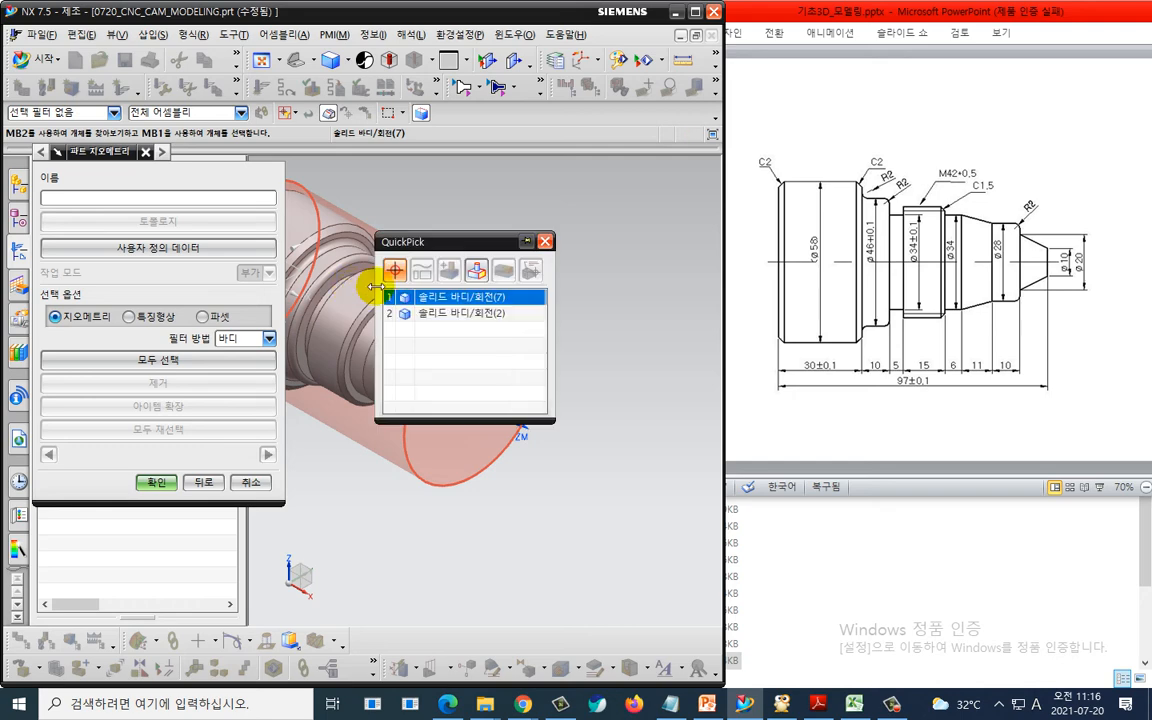
left_click(414, 312)
left_click(157, 482)
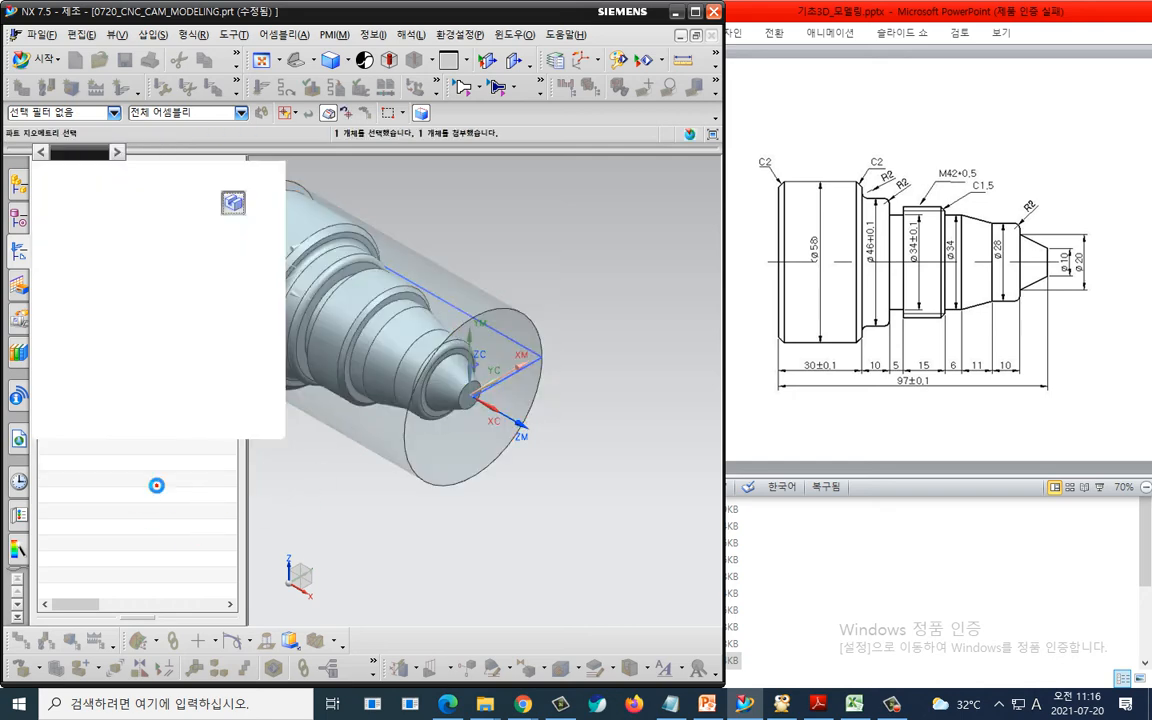
left_click(233, 230)
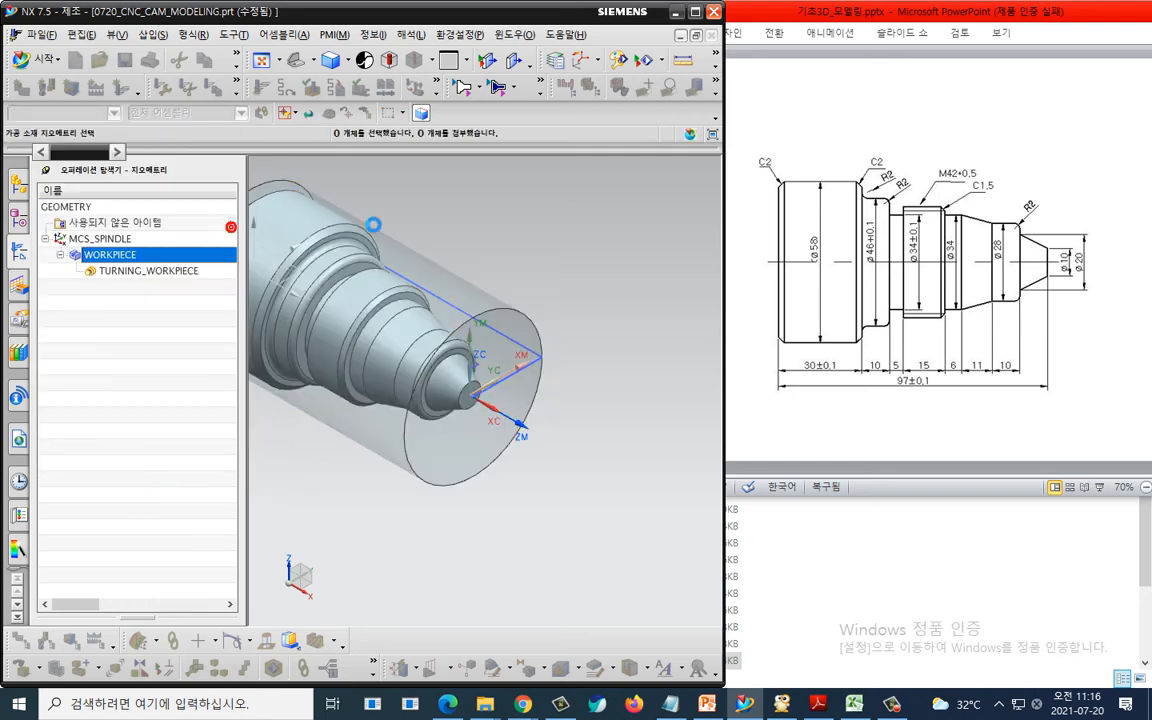
left_click(451, 276)
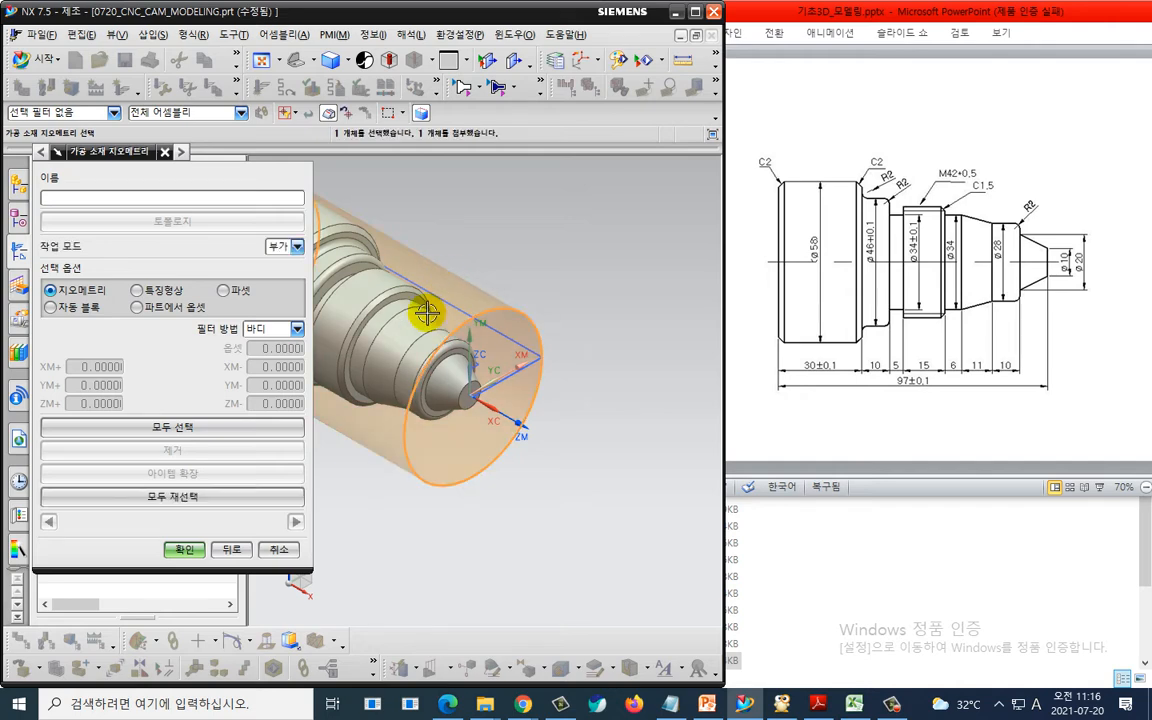
left_click(185, 549)
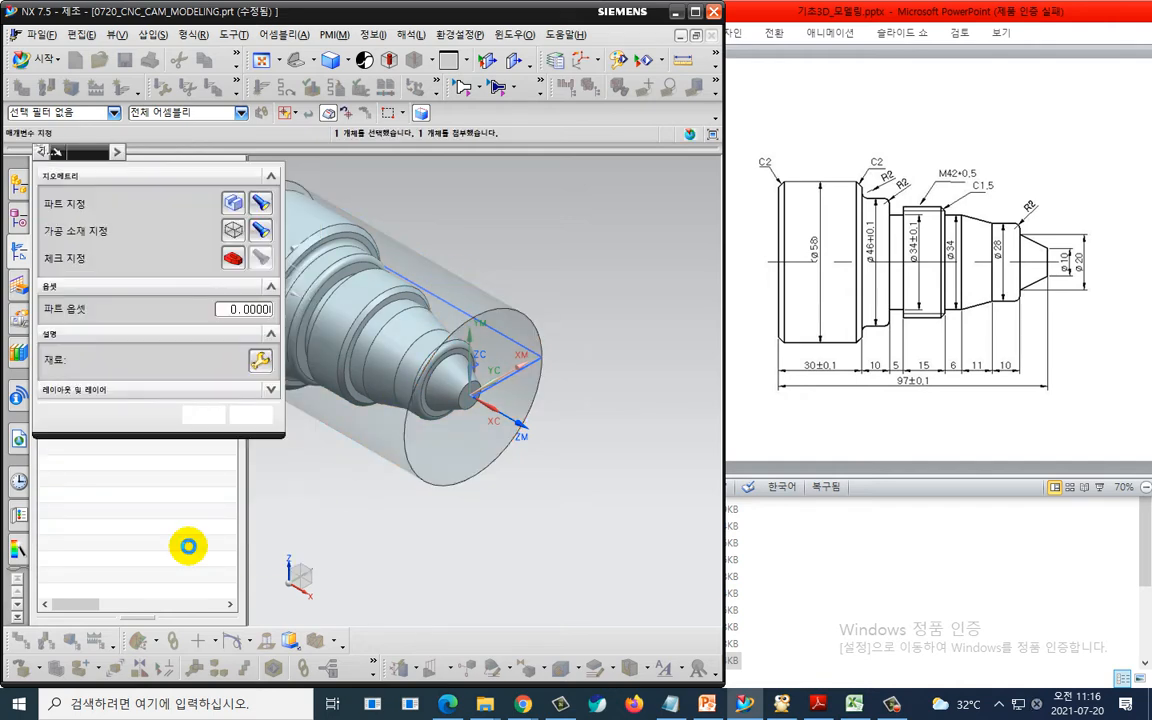
left_click(204, 414)
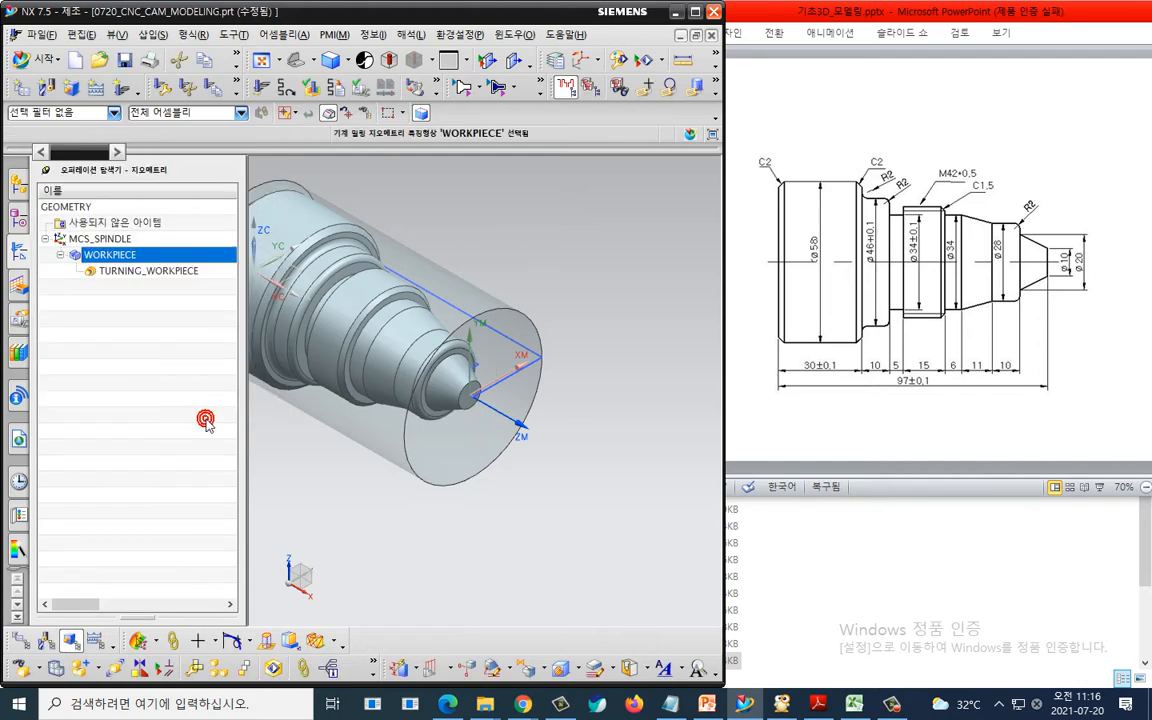
- Select TURNING_WORKPIECE and hide the stock and shaft solid bodies so only the turning boundaries remain
middle_click_drag(466, 360, 580, 470)
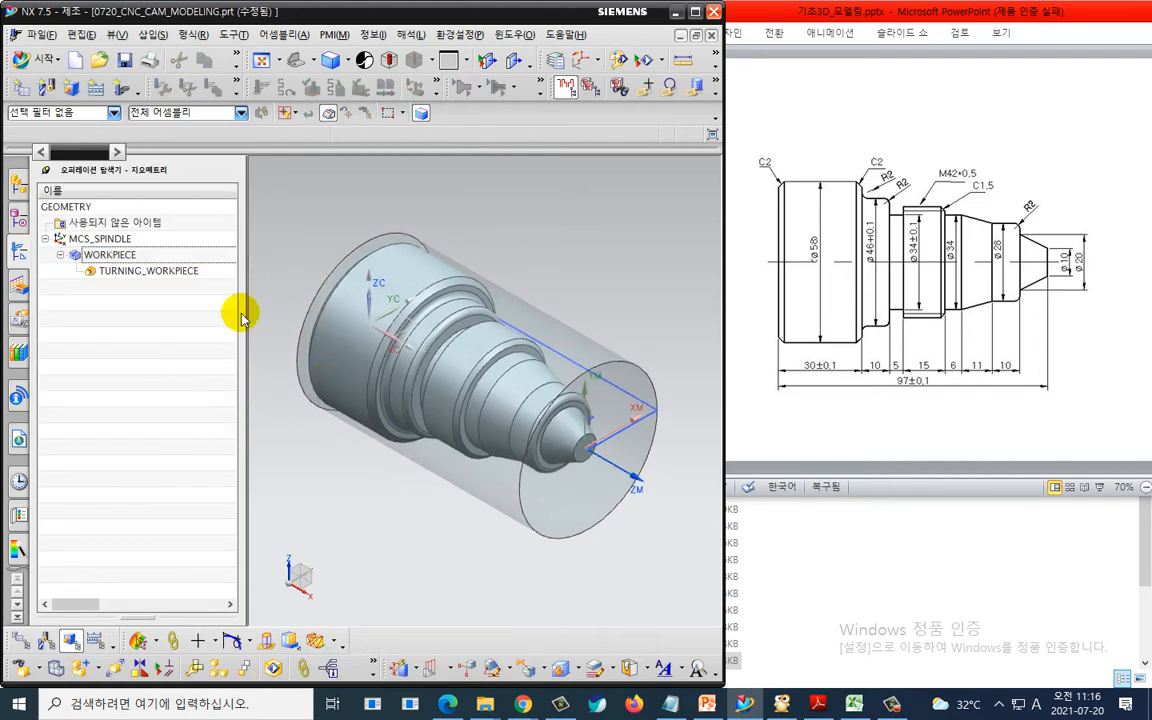
left_click(166, 271)
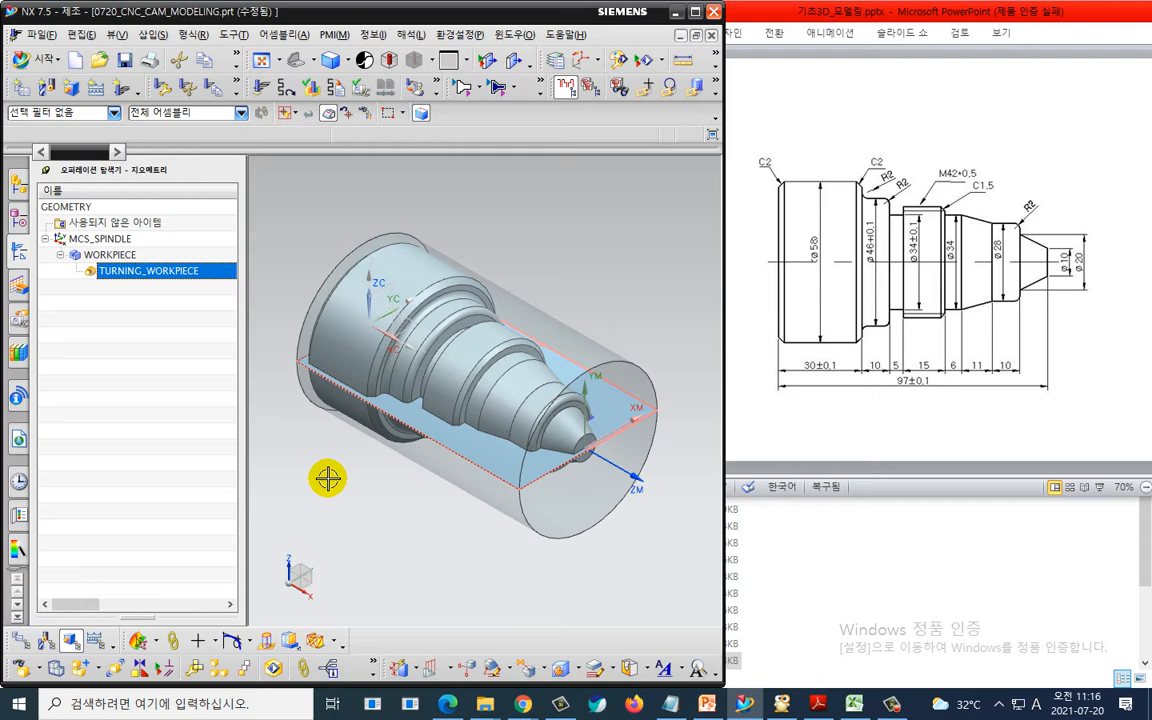
right_click(380, 239)
left_click(410, 247)
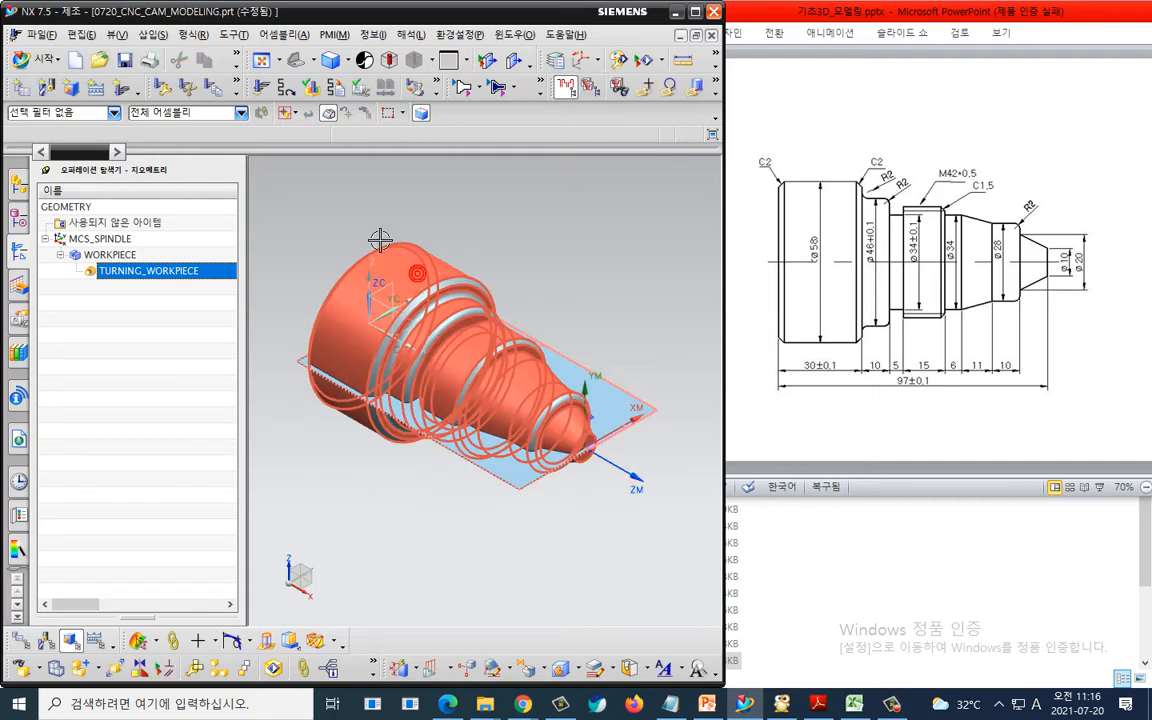
right_click(384, 251)
left_click(397, 284)
- Create a FACING turning operation using the OD_80_L tool, TURNING_WORKPIECE geometry and LATHE_ROUGH method
middle_click_drag(329, 288, 365, 333)
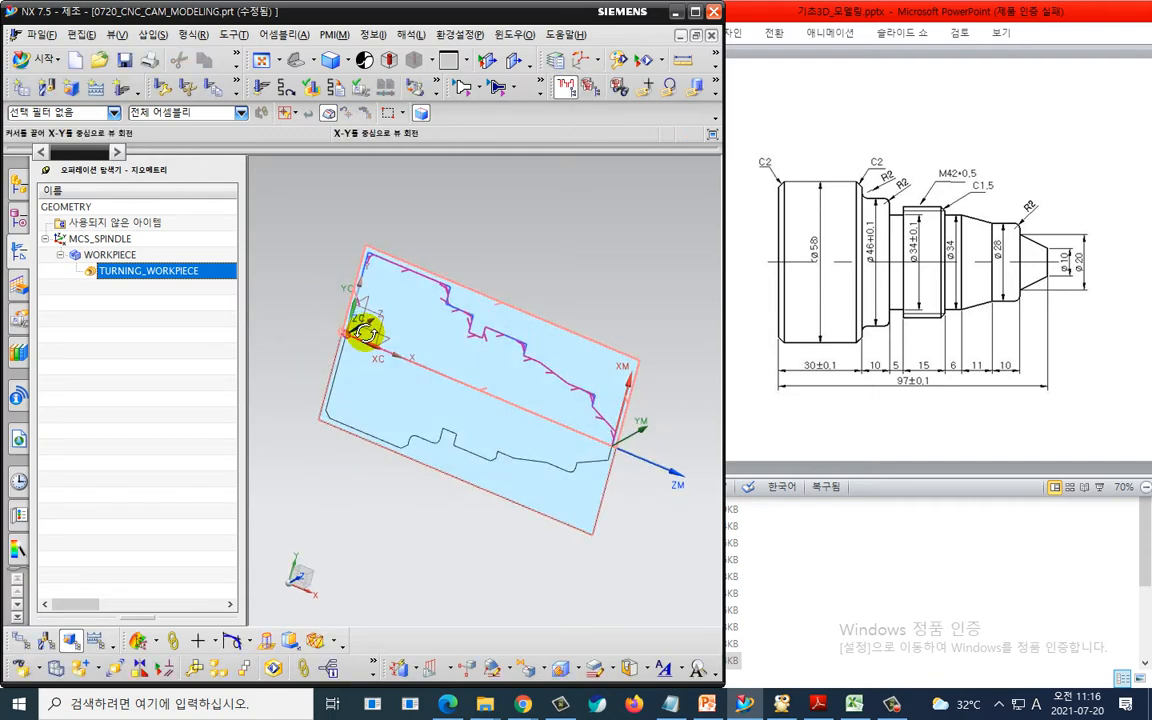
key("F8")
middle_click_drag(661, 433, 548, 411, "shift")
scroll(559, 400, "up", 1)
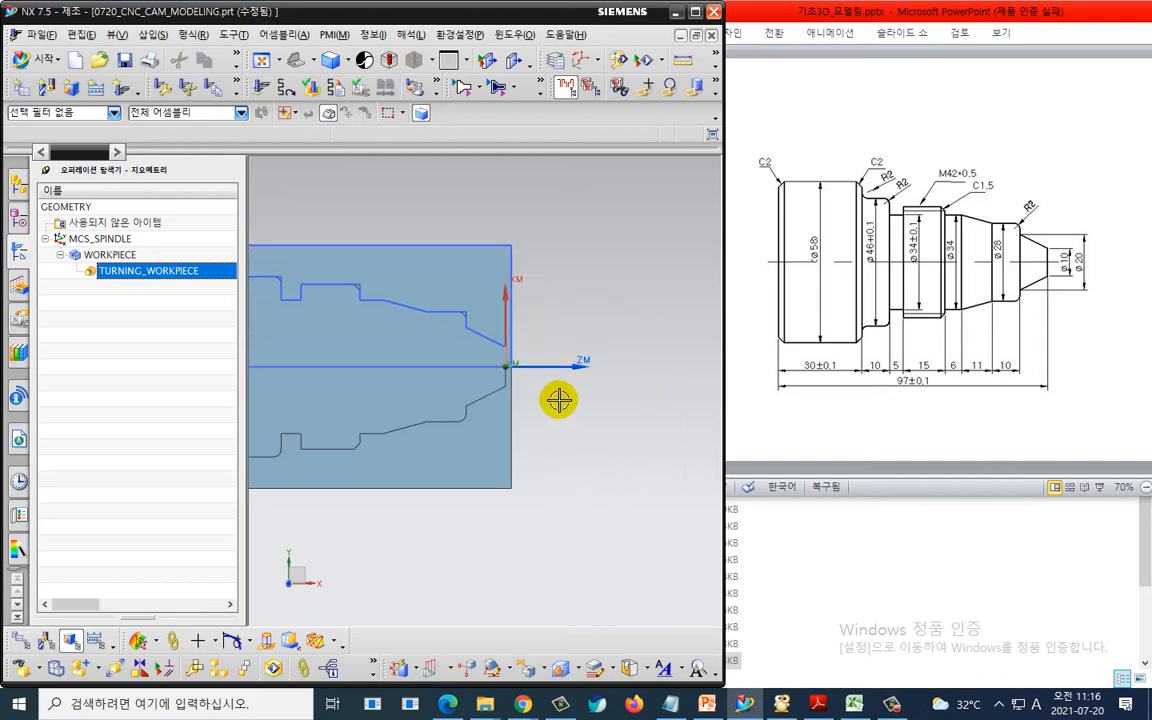
scroll(559, 400, "up", 1)
key("ctrl+2")
mouse_move(633, 307)
left_mouse_down()
mouse_move(547, 307)
mouse_move(556, 325)
left_mouse_up()
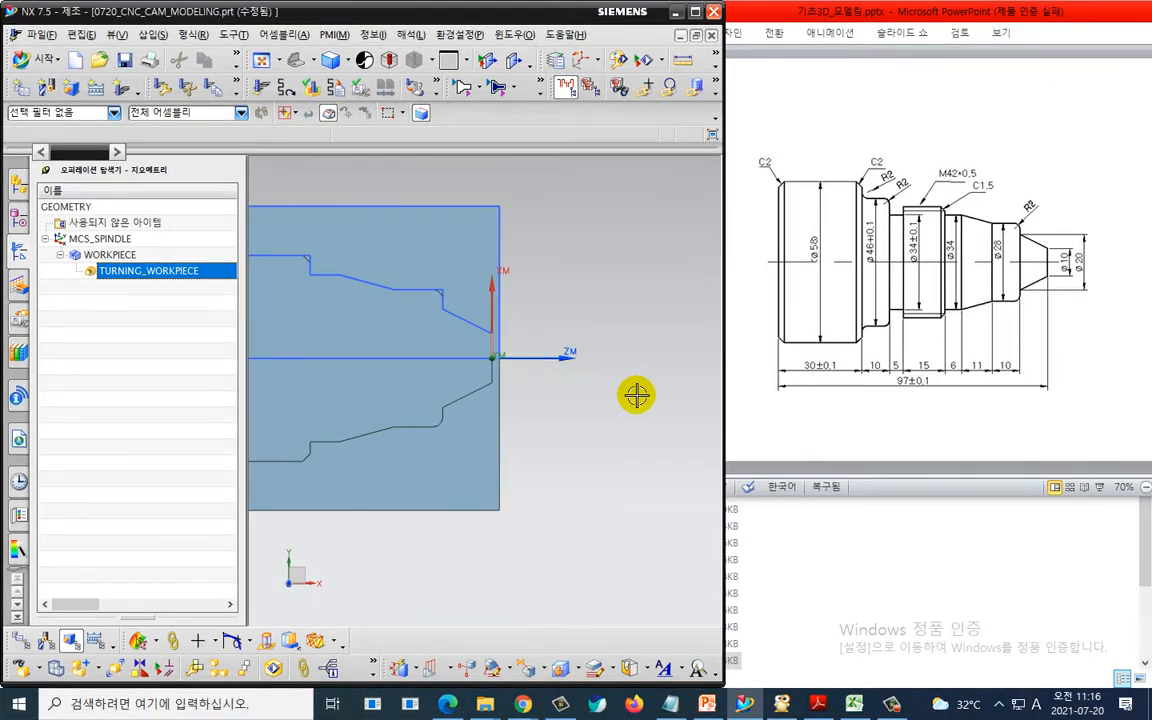
scroll(575, 430, "down", 4)
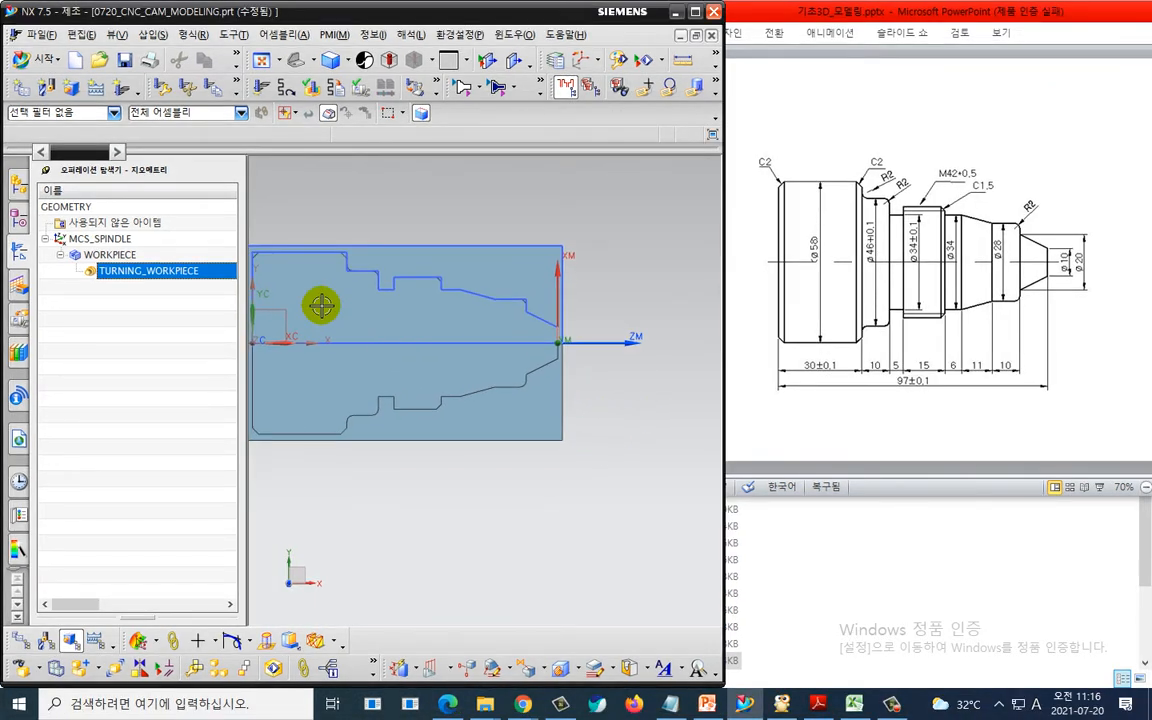
left_click(110, 85)
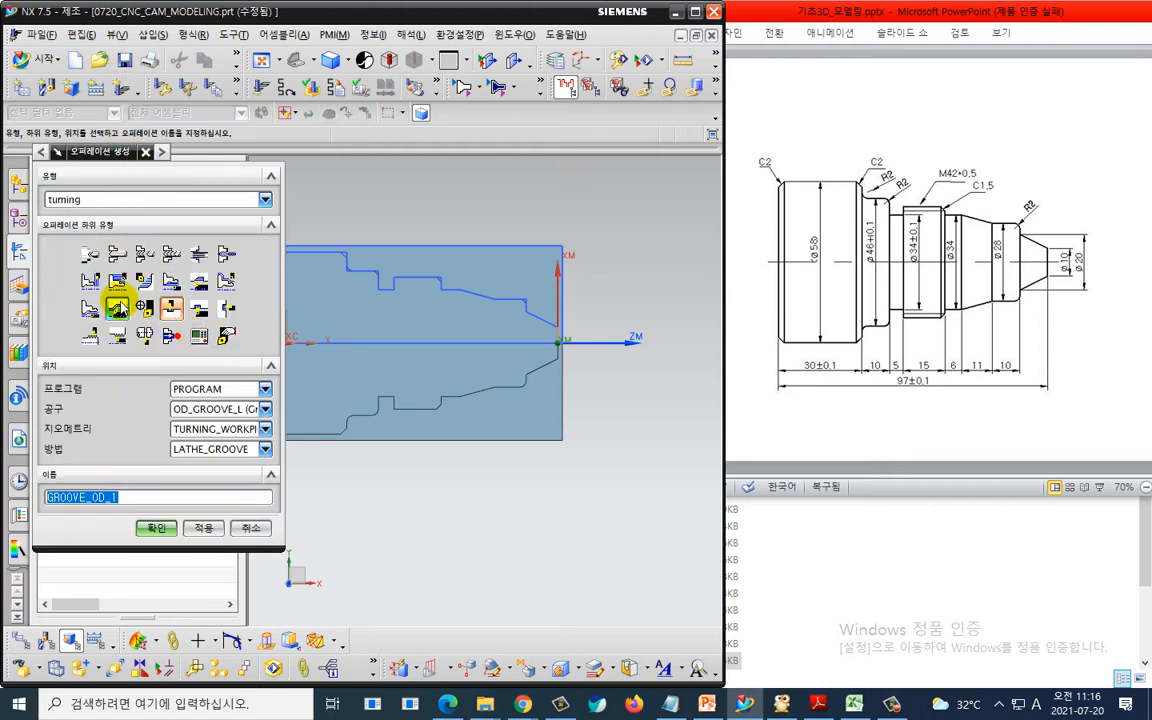
left_click(90, 280)
left_click(219, 418)
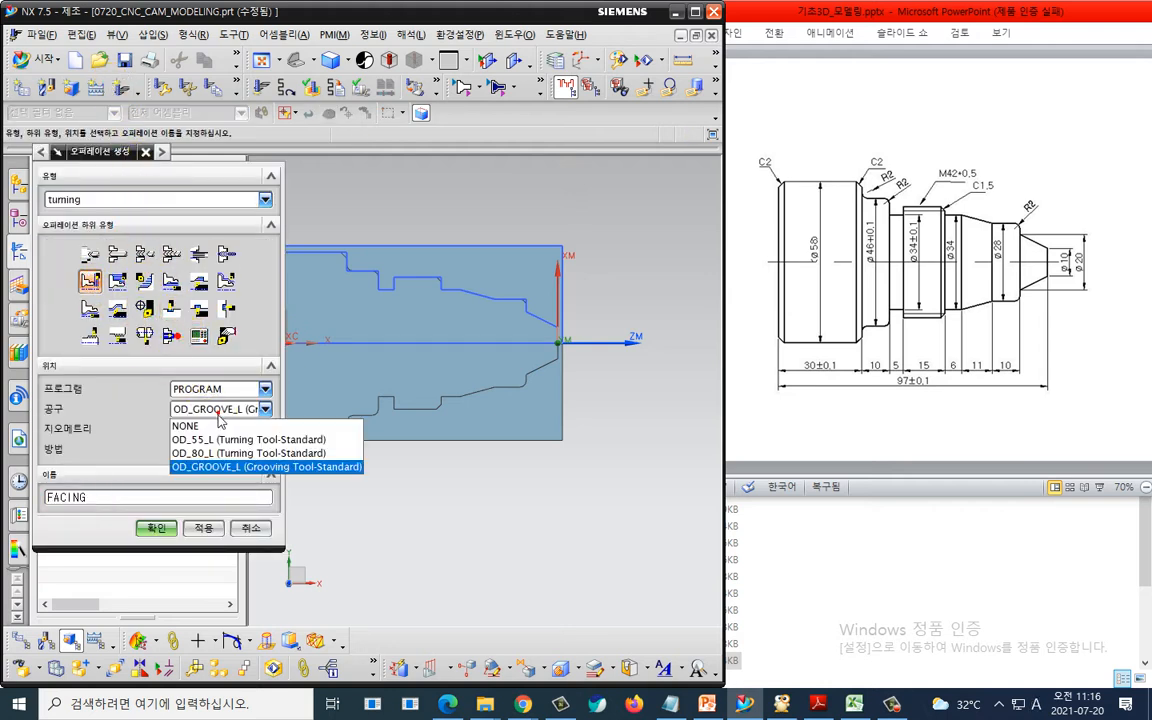
left_click(226, 455)
left_click(221, 449)
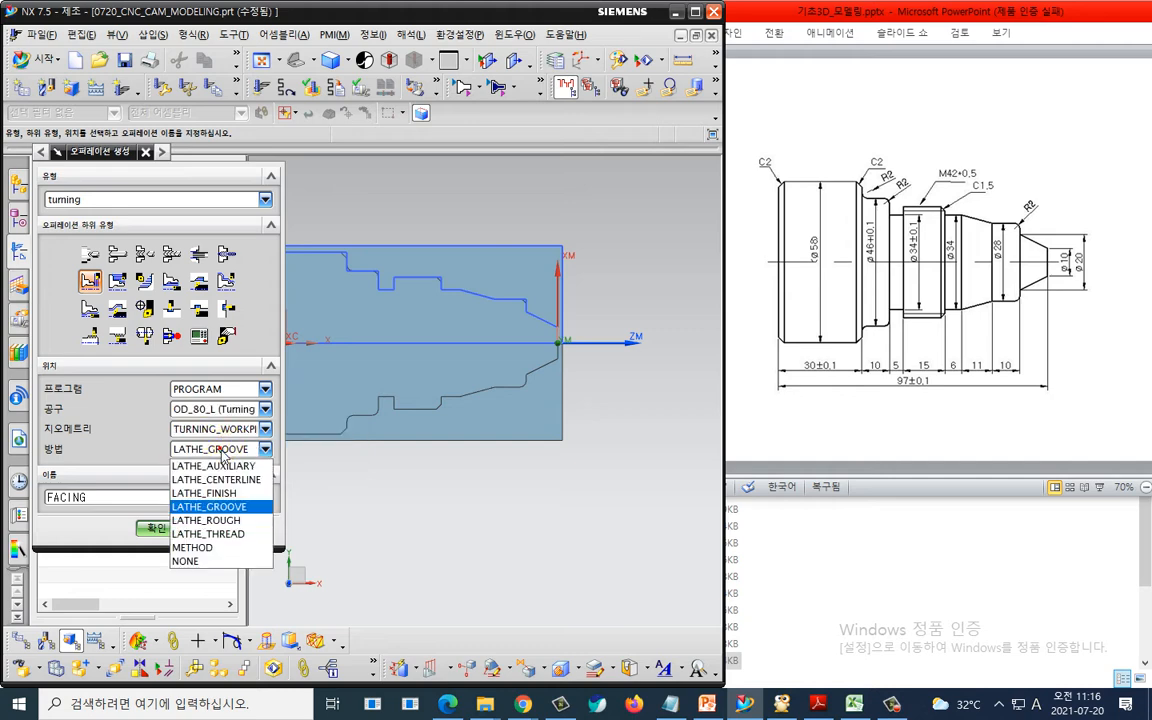
left_click(232, 520)
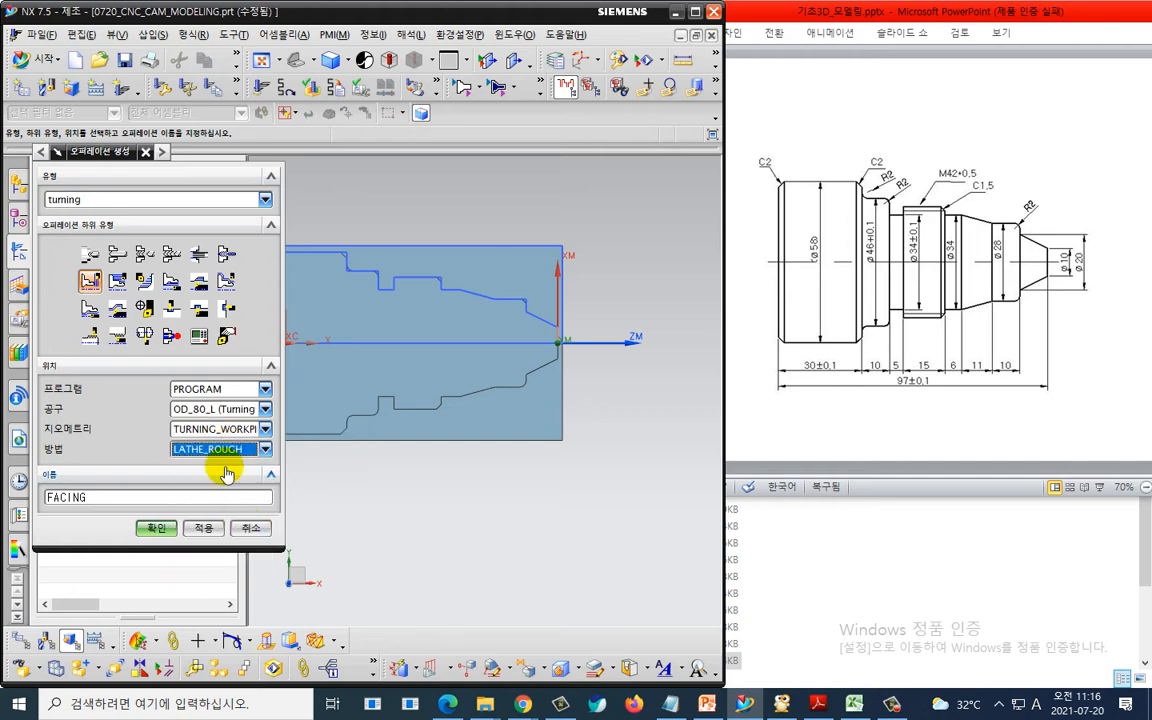
left_click(157, 528)
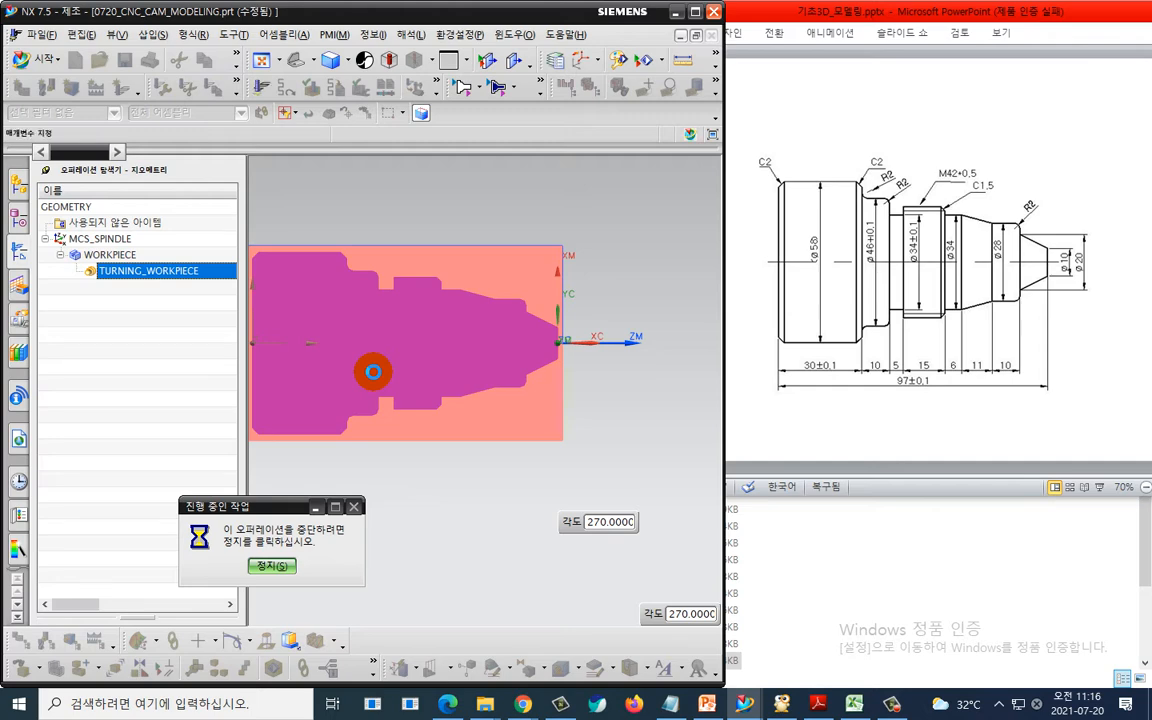
- Set the cut region's axial trimming plane 1 to a point picked at the shaft's tip end face
scroll(100, 450, "down", 2)
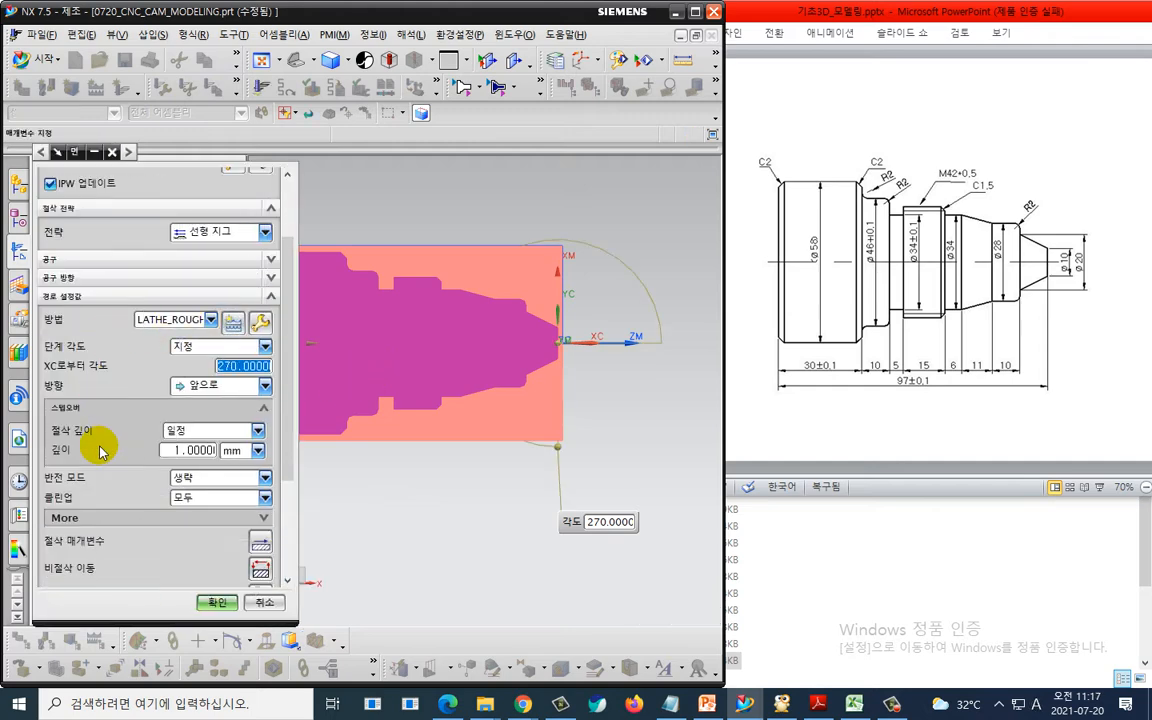
scroll(100, 398, "up", 2)
left_click(230, 256)
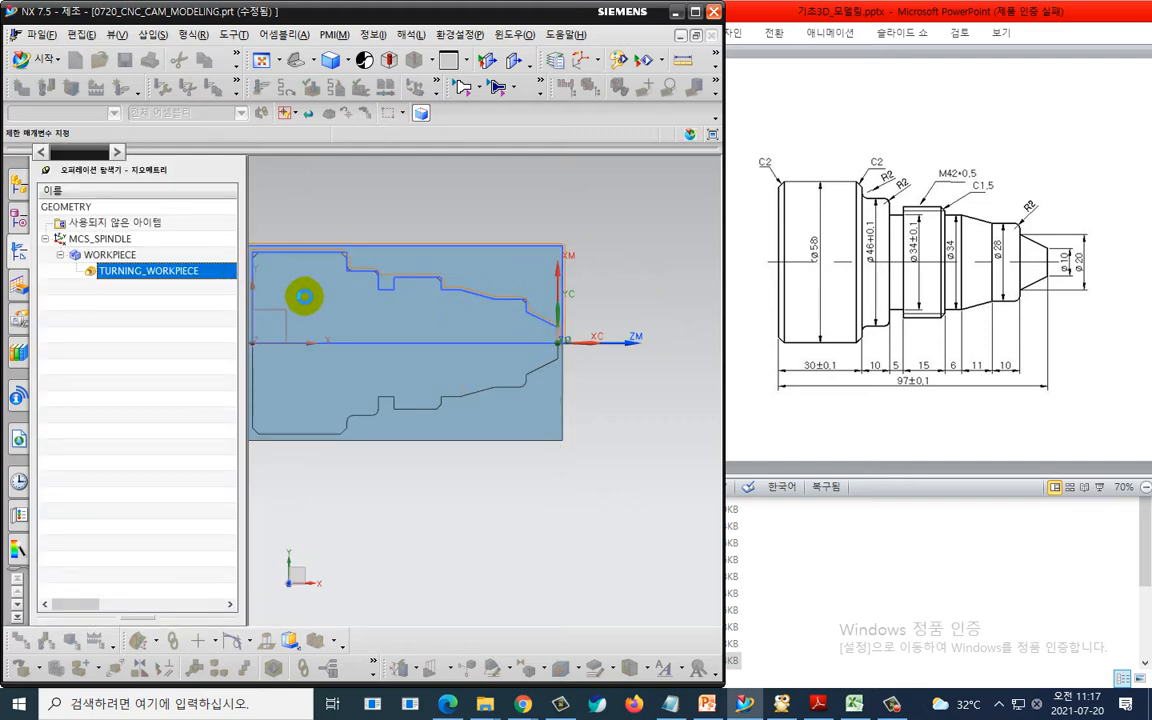
left_click(262, 297)
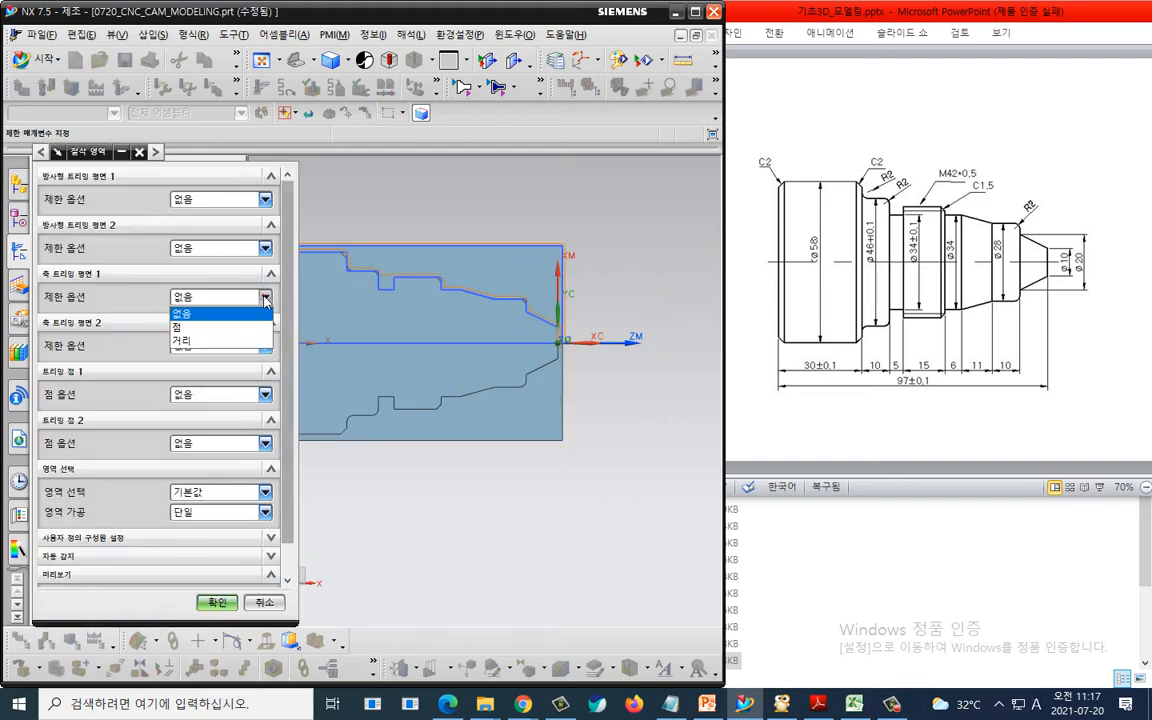
left_click(232, 319)
left_click(227, 323)
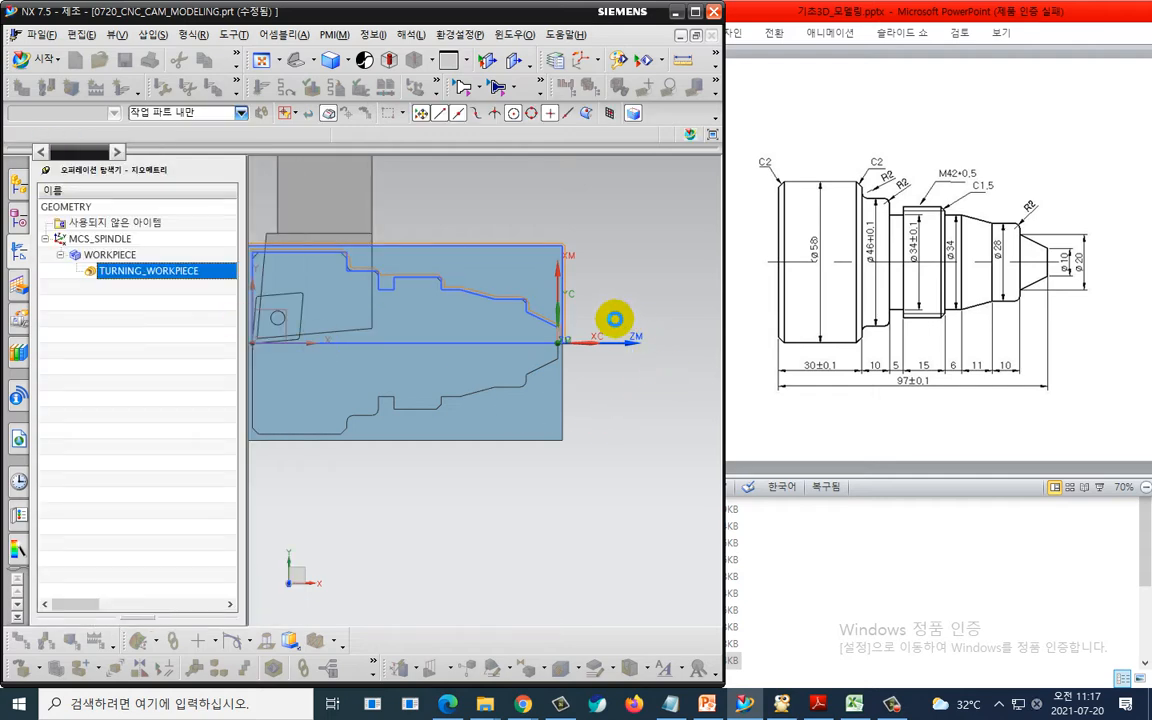
scroll(590, 335, "up", 5)
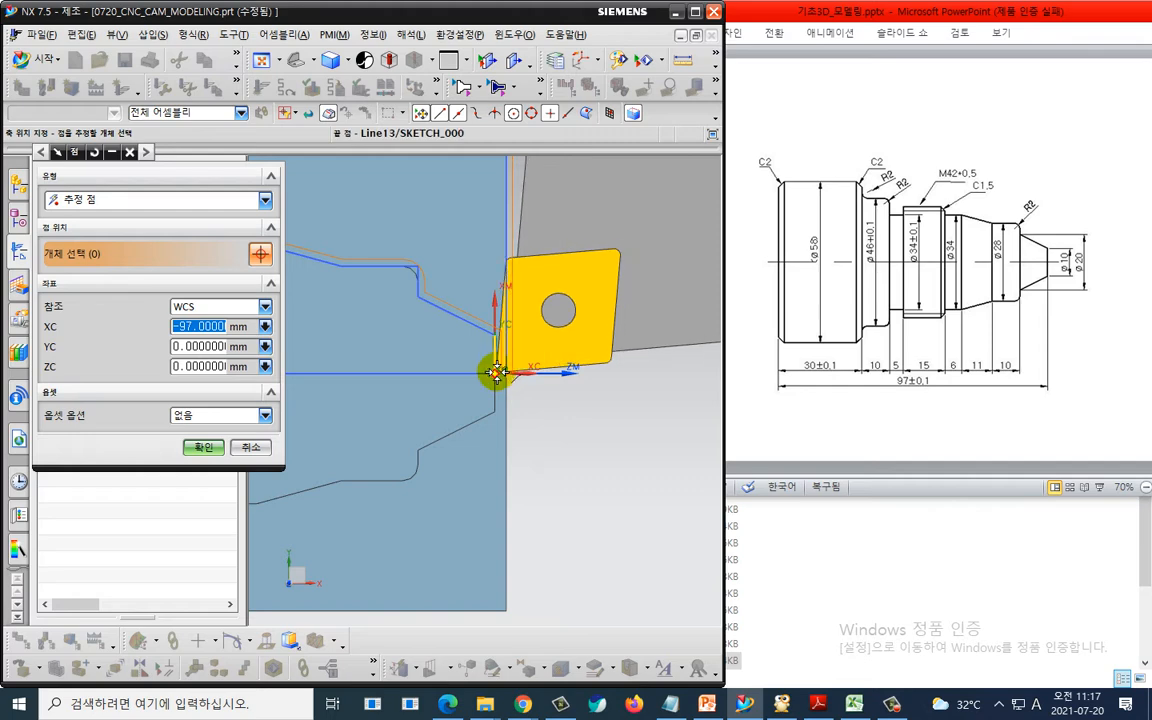
left_click(208, 446)
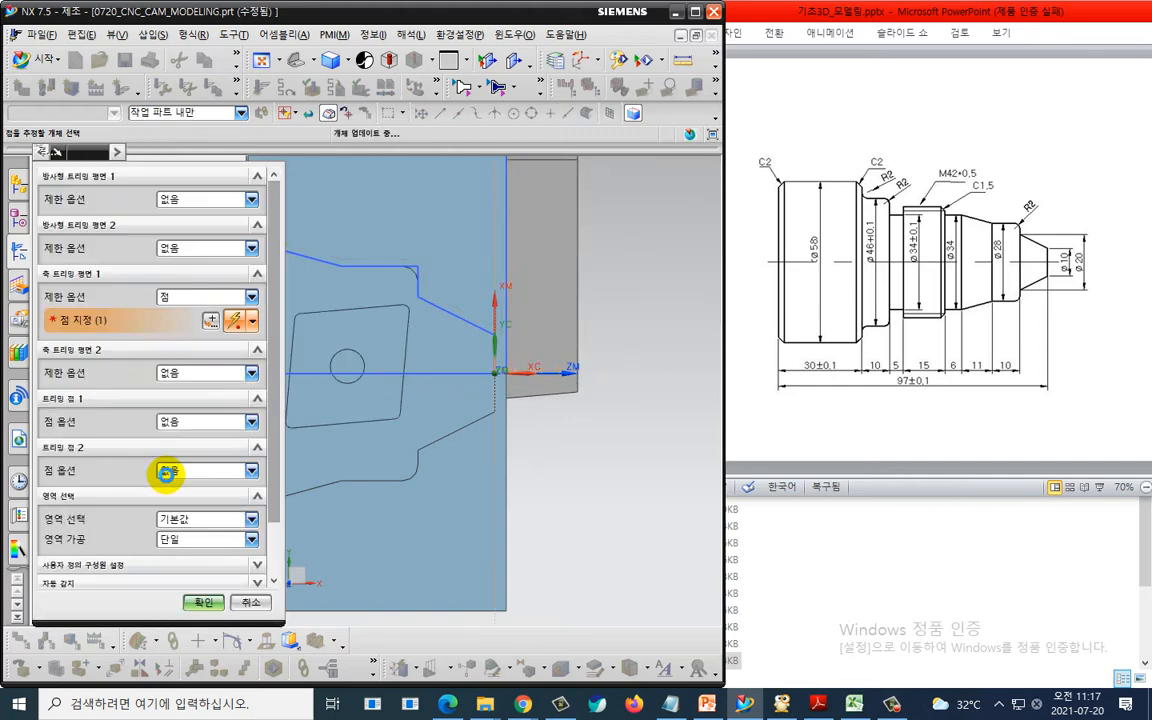
left_click(199, 607)
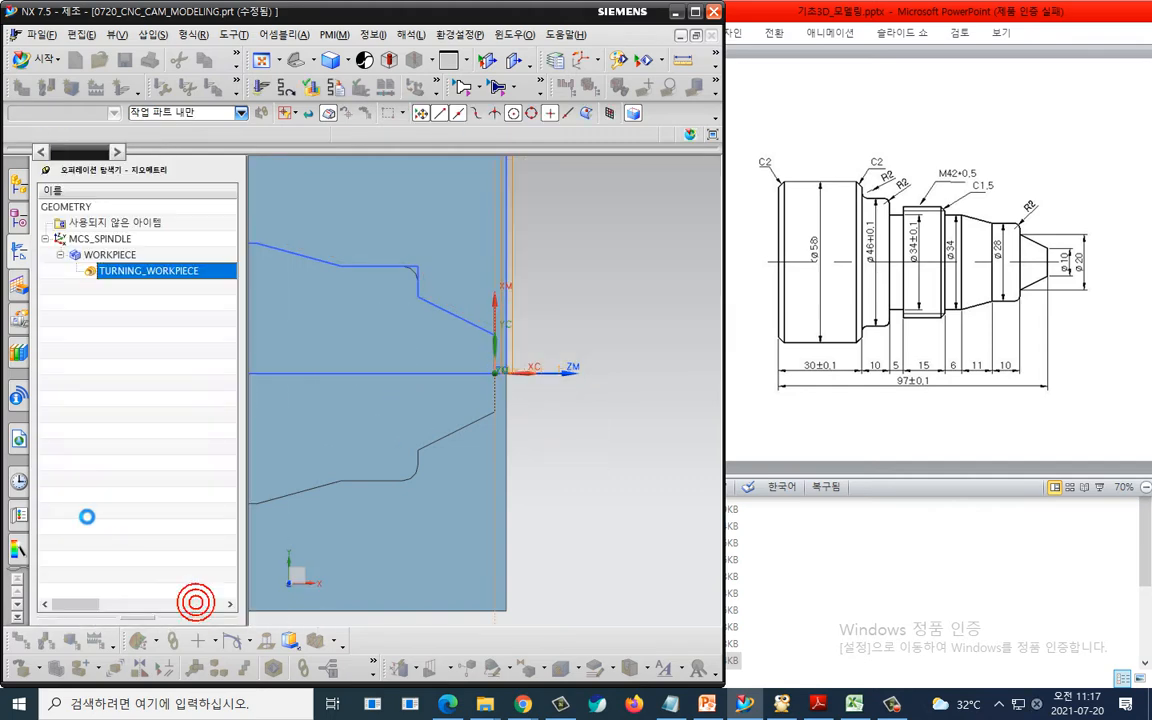
- Generate the facing toolpath
scroll(85, 514, "down", 5)
left_click(109, 567)
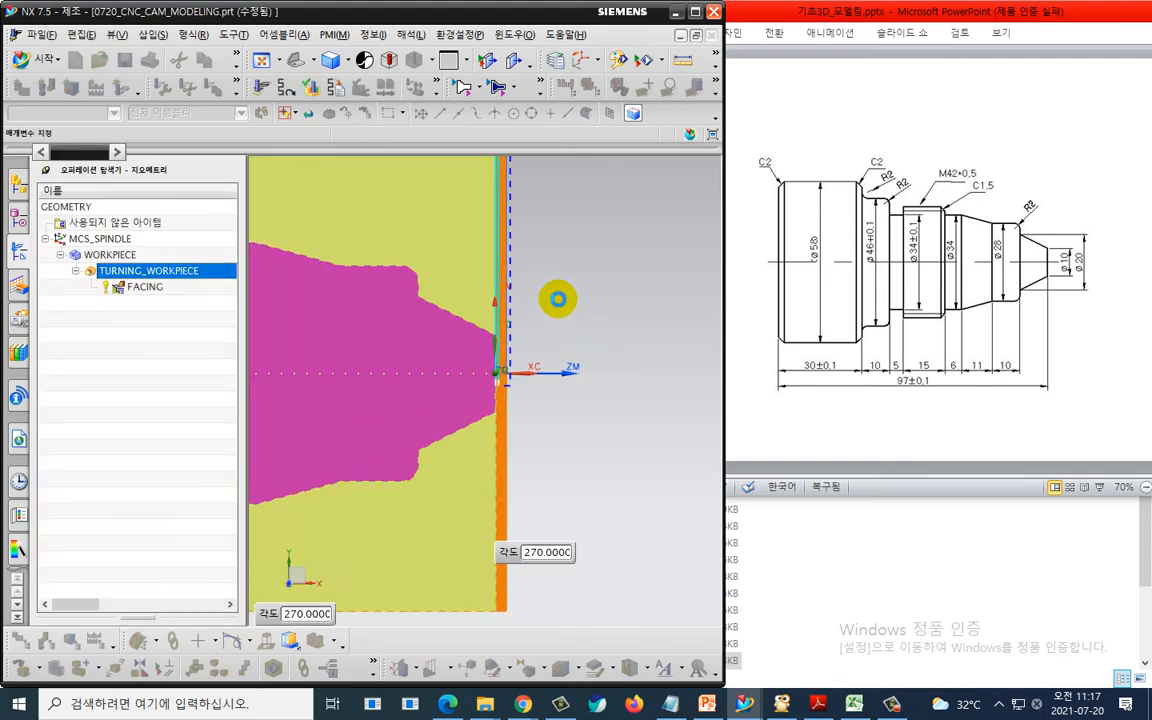
scroll(557, 277, "up", 3)
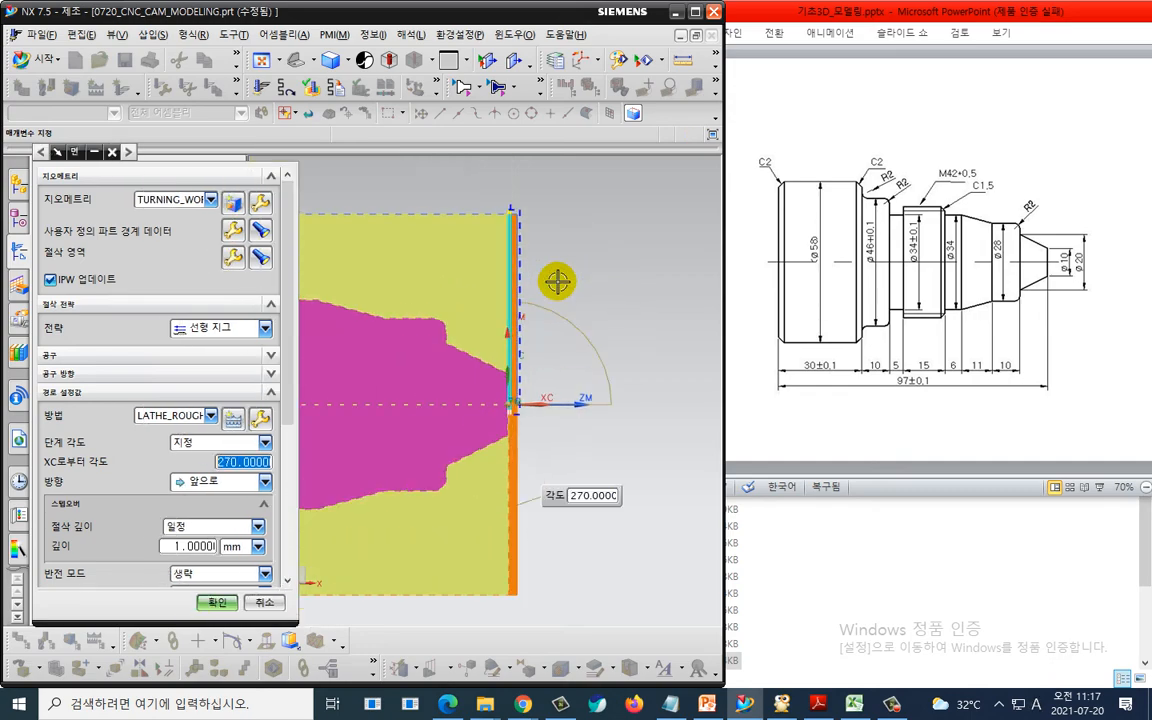
key("ctrl+2")
left_click_drag(555, 312, 493, 308)
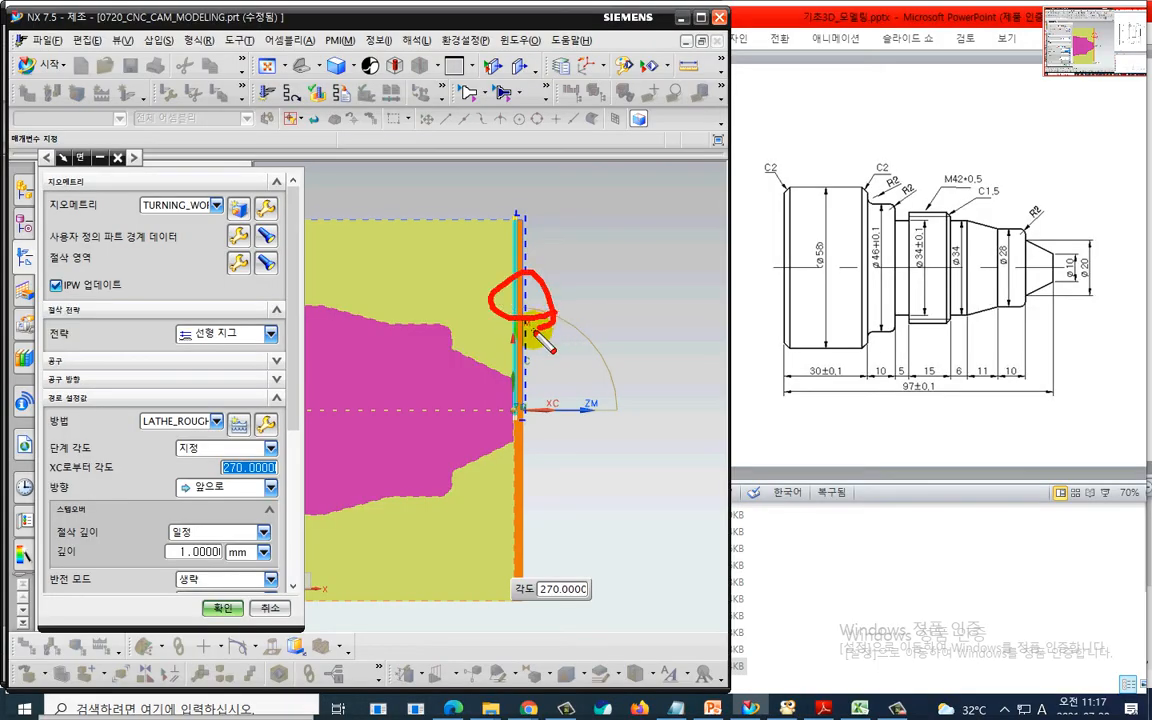
key("Escape")
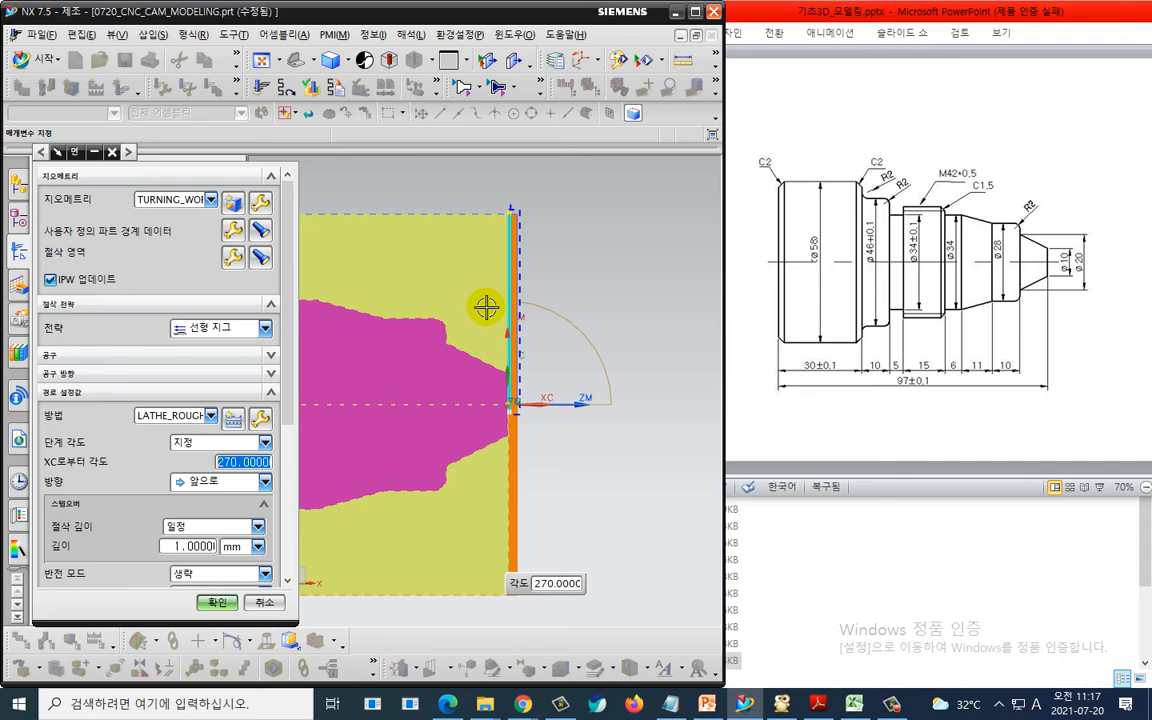
key("ctrl+2")
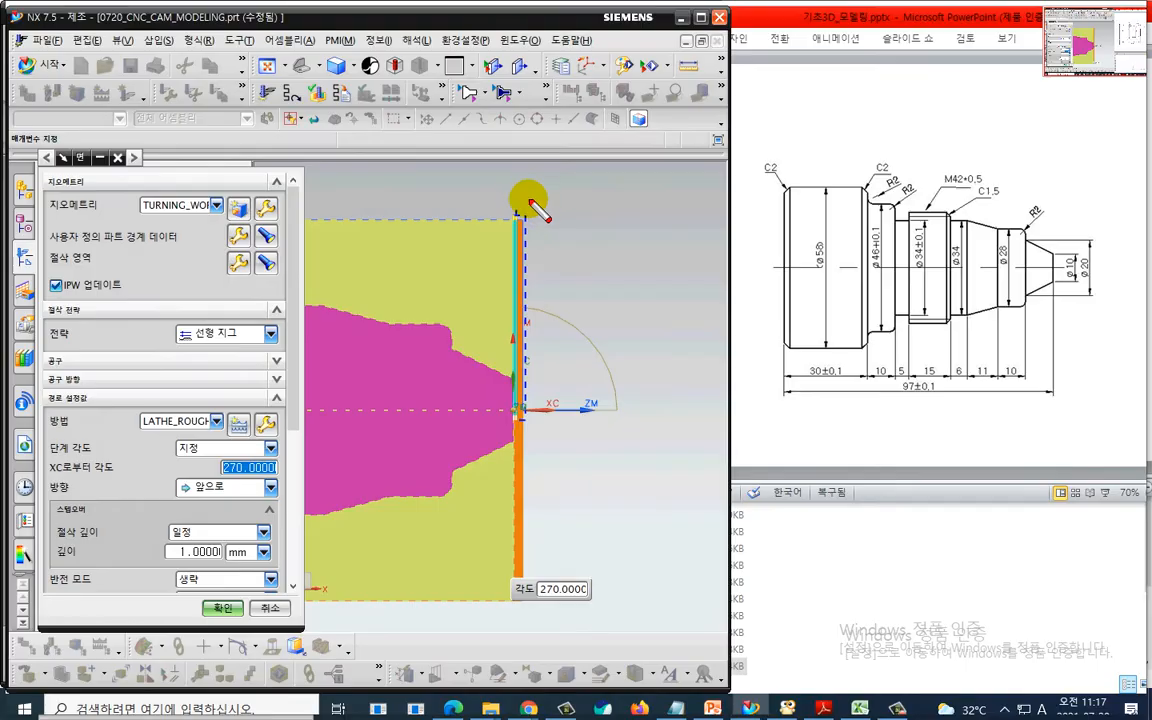
left_click(513, 203)
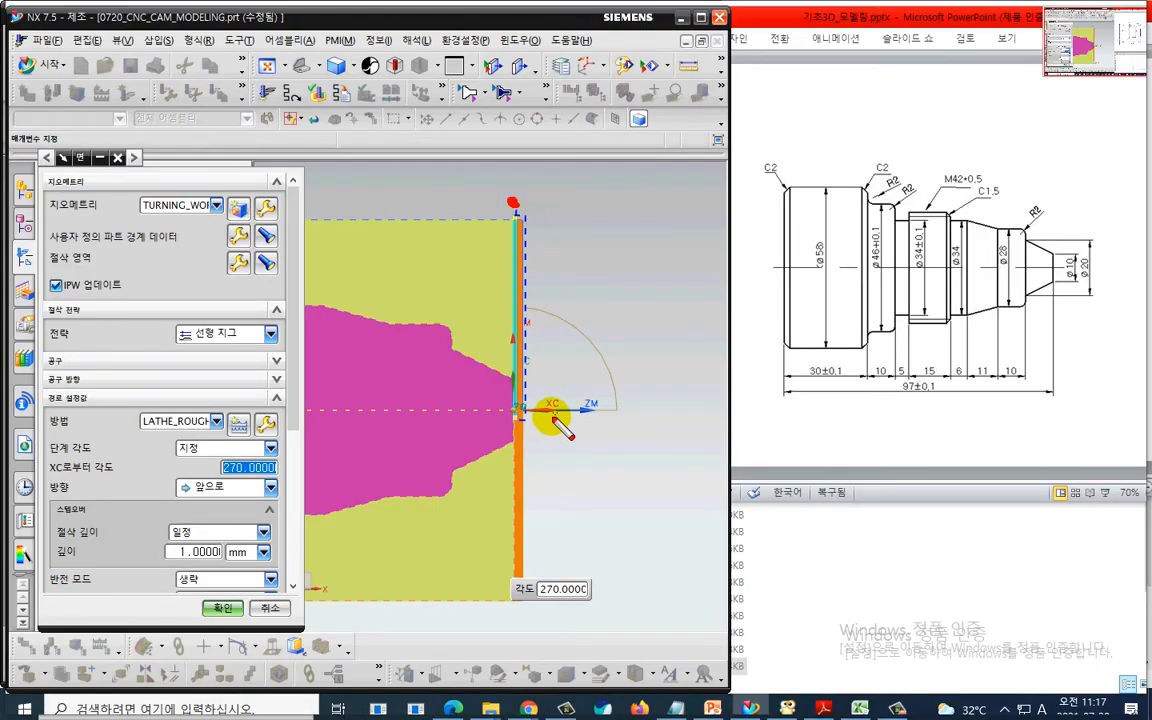
left_click_drag(535, 404, 684, 242)
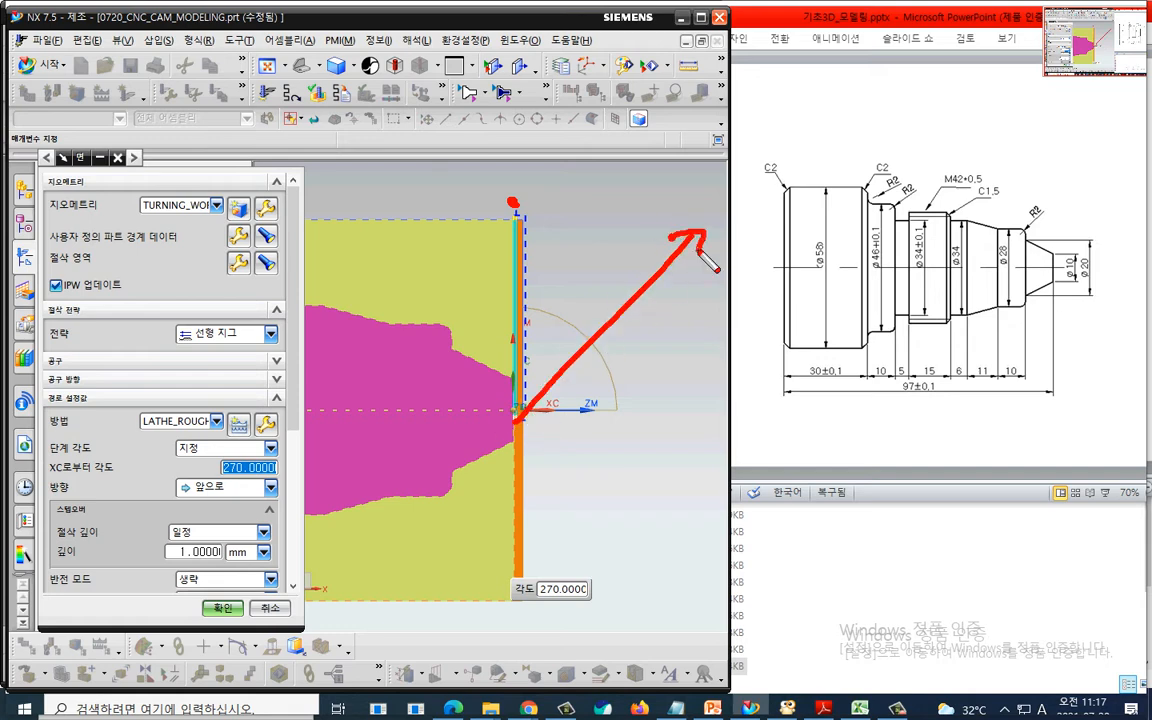
left_click_drag(665, 112, 520, 192)
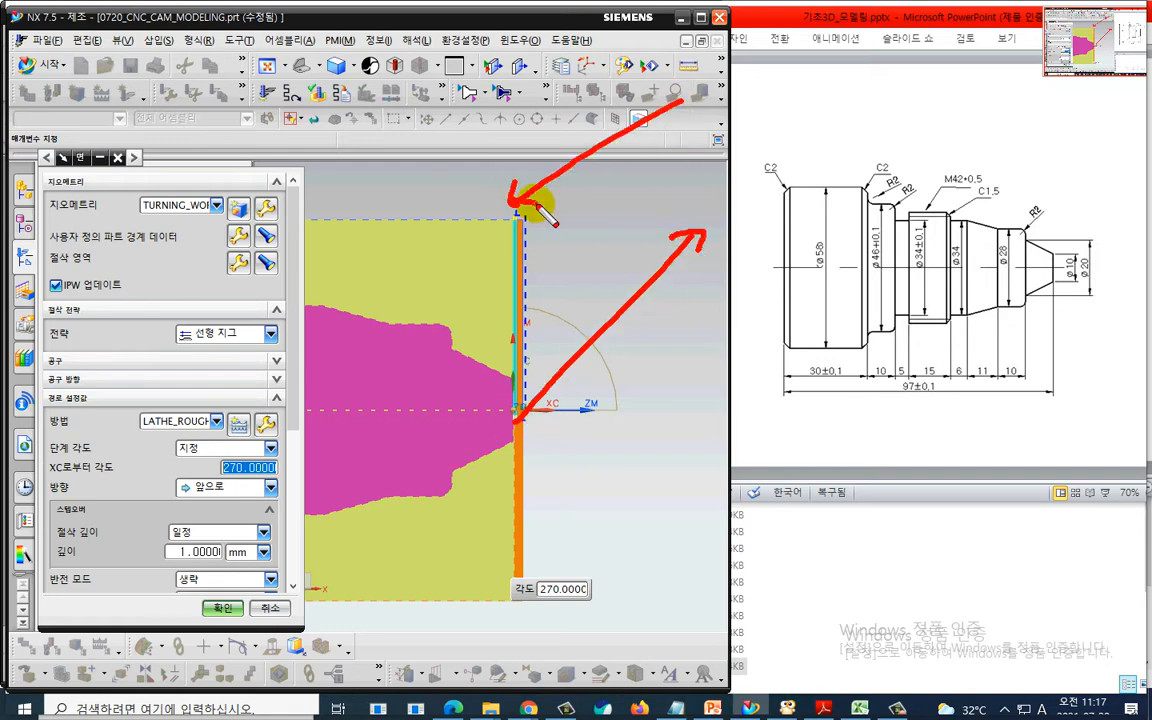
key("Escape")
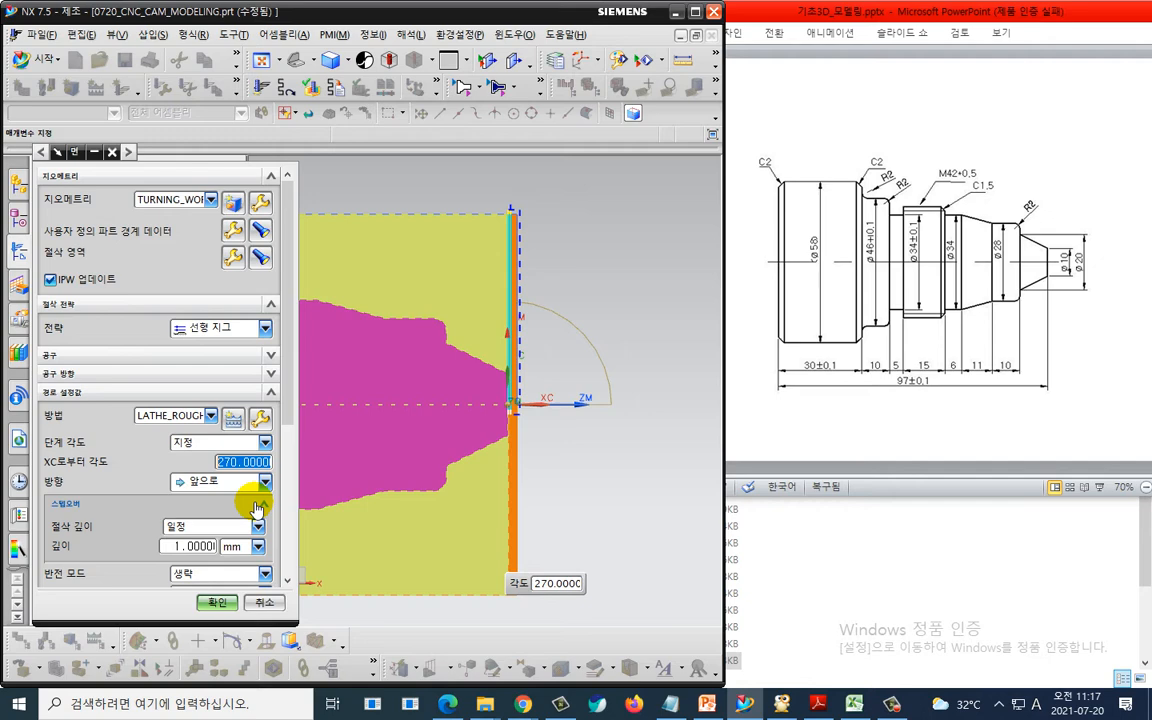
- Open the non-cutting moves and set the approach motion from the start point to direct with a specified point
scroll(110, 480, "down", 5)
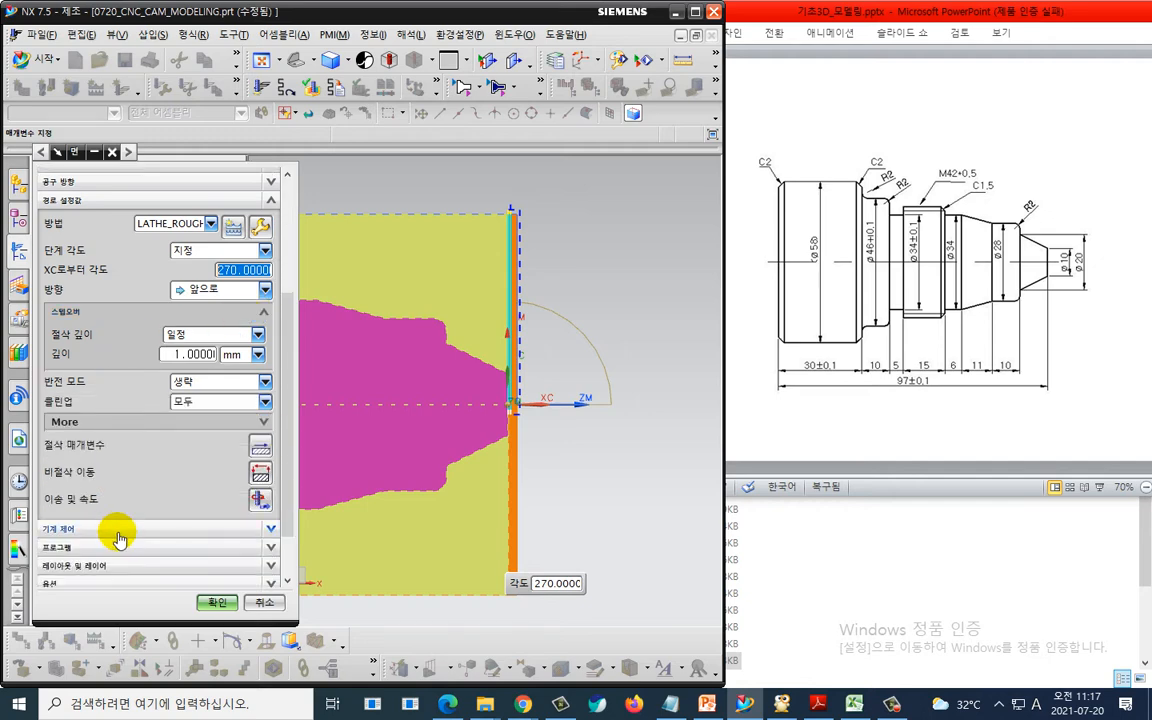
middle_click(230, 368)
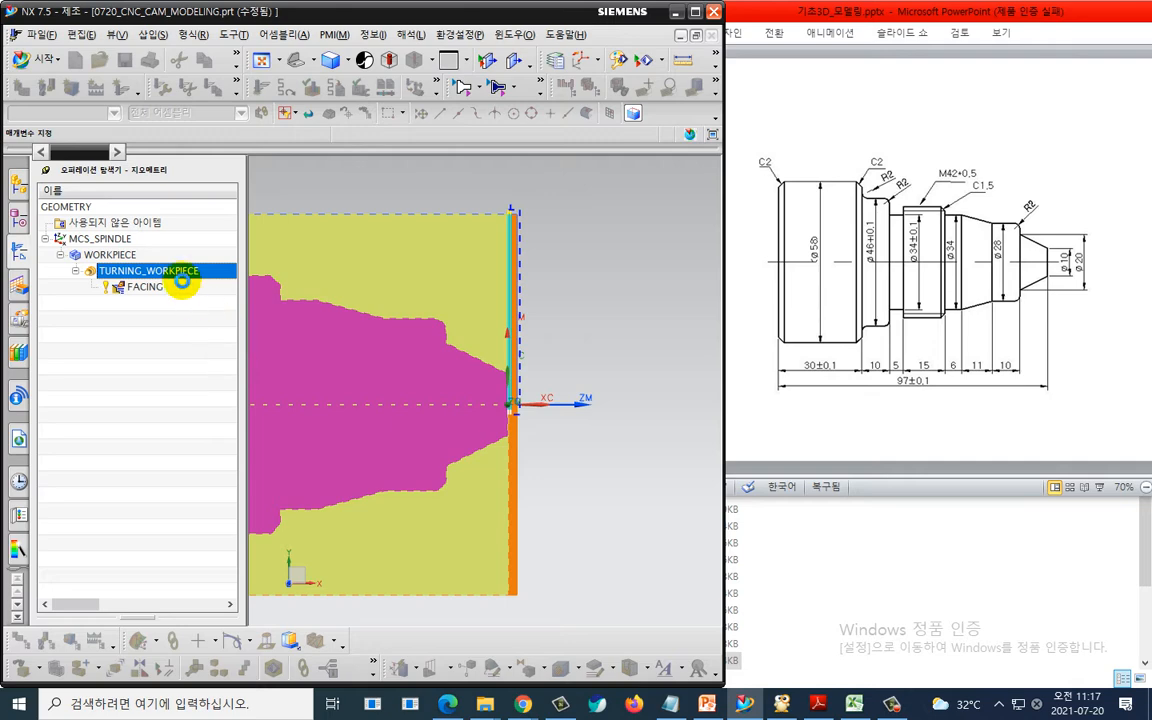
left_click(155, 214)
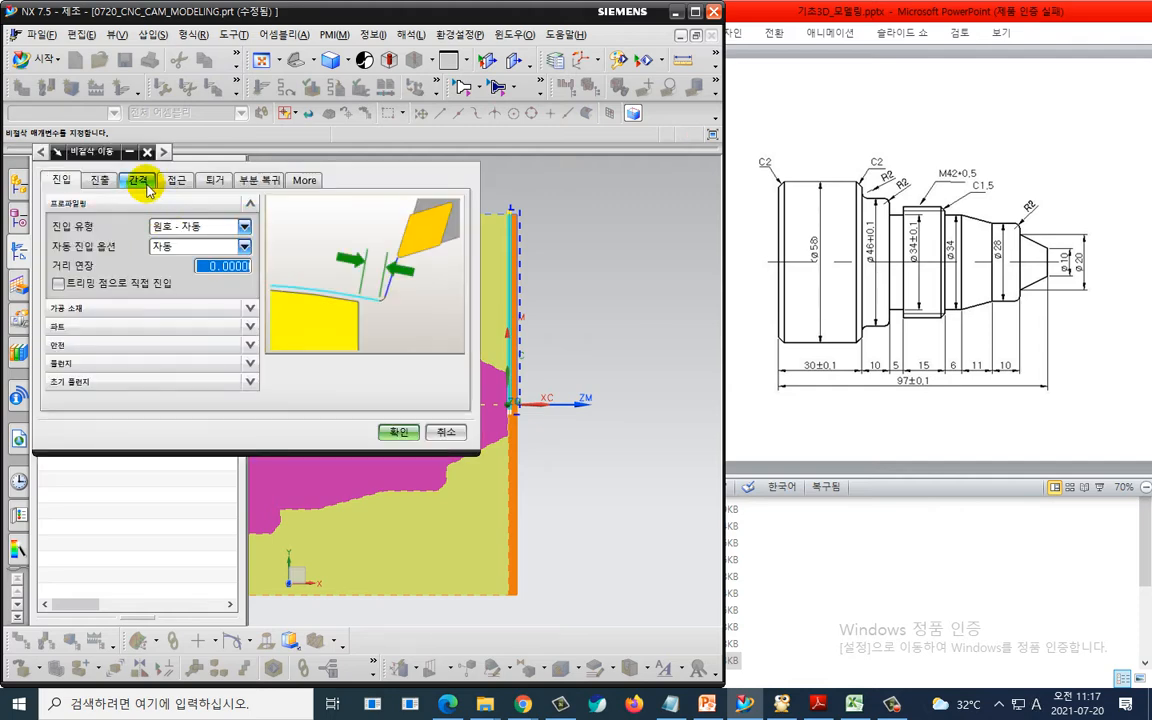
left_click(180, 182)
left_click(200, 274)
left_click(198, 310)
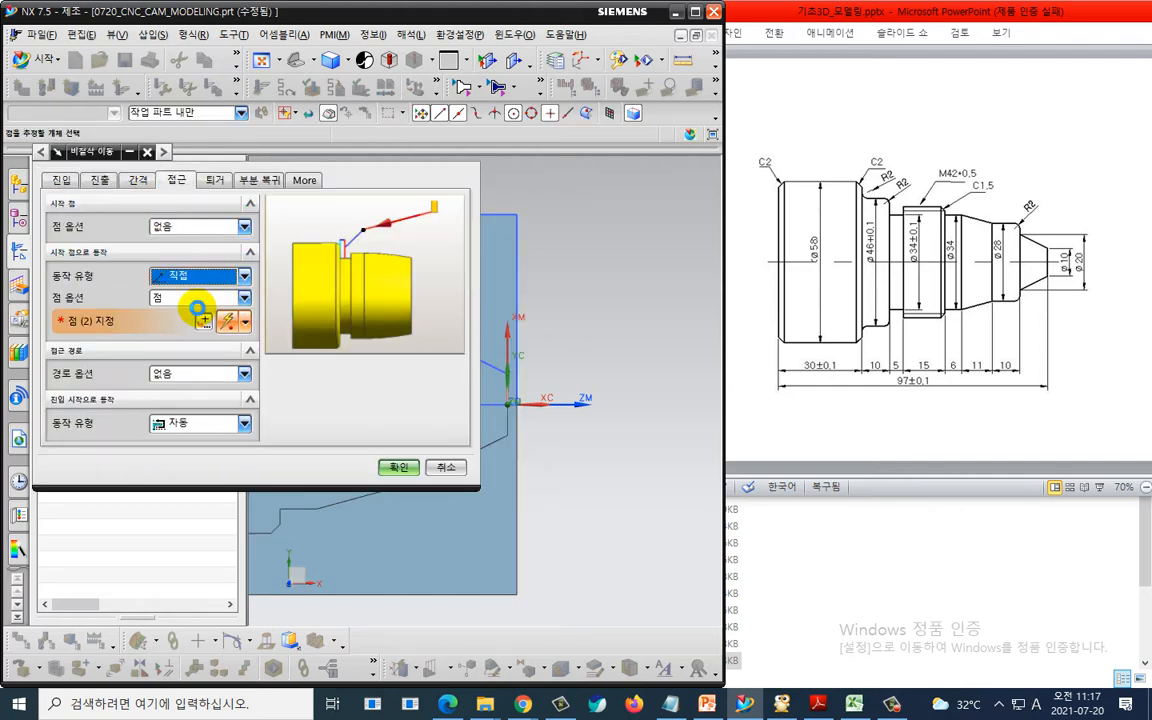
left_click(205, 320)
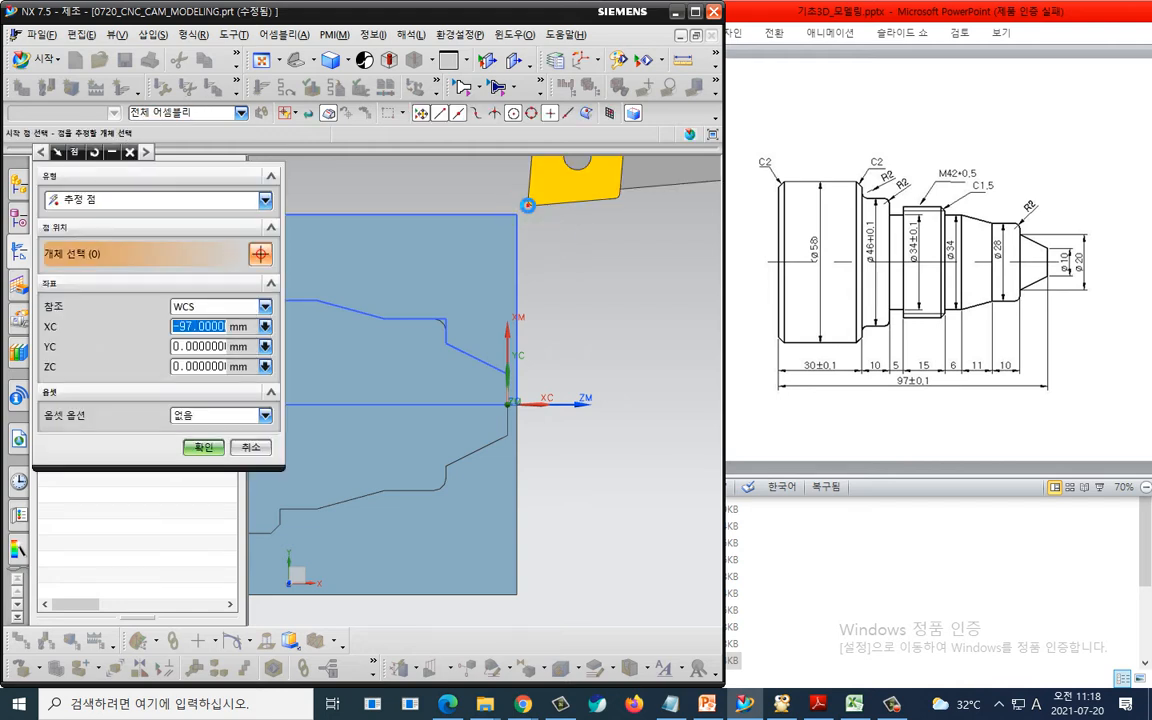
- Specify the approach point at XC 3.5 and YC 33 mm
double_click(207, 326)
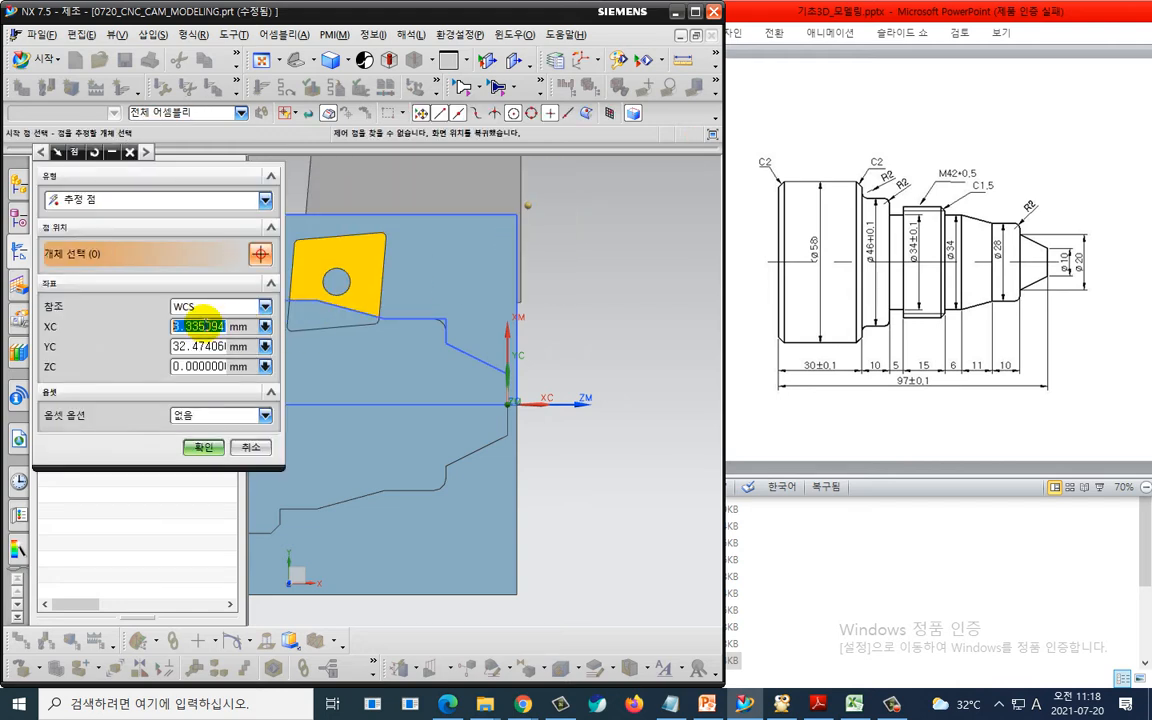
type("5")
key("Return")
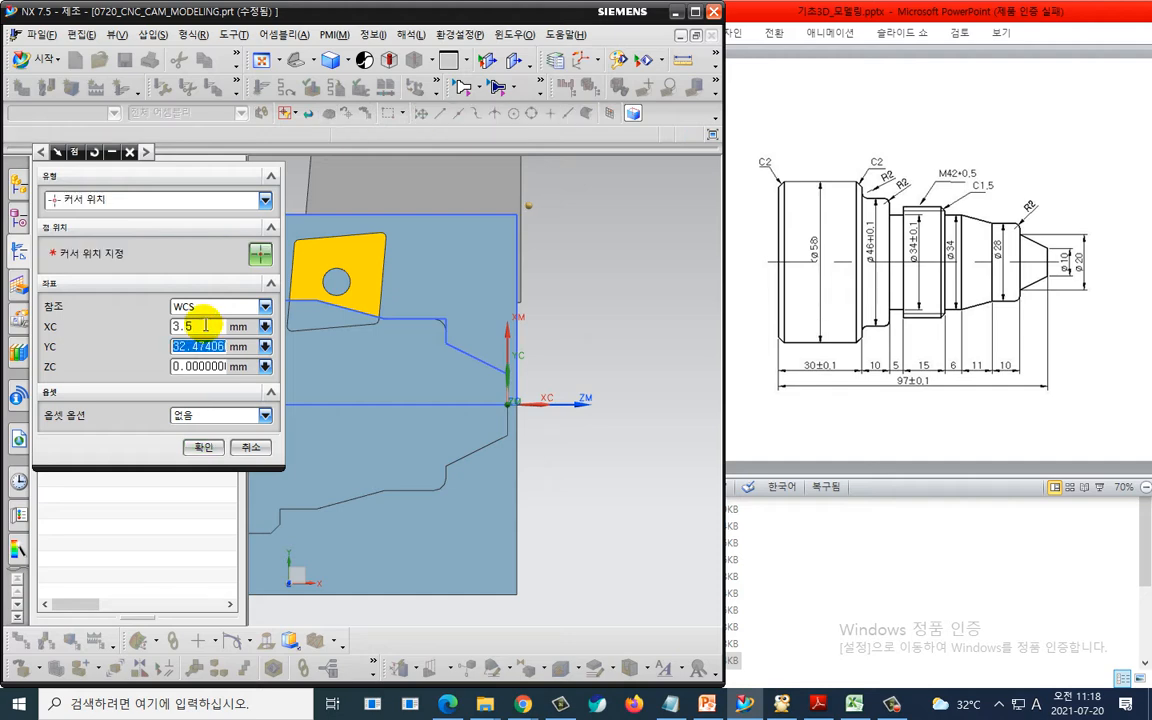
type("33")
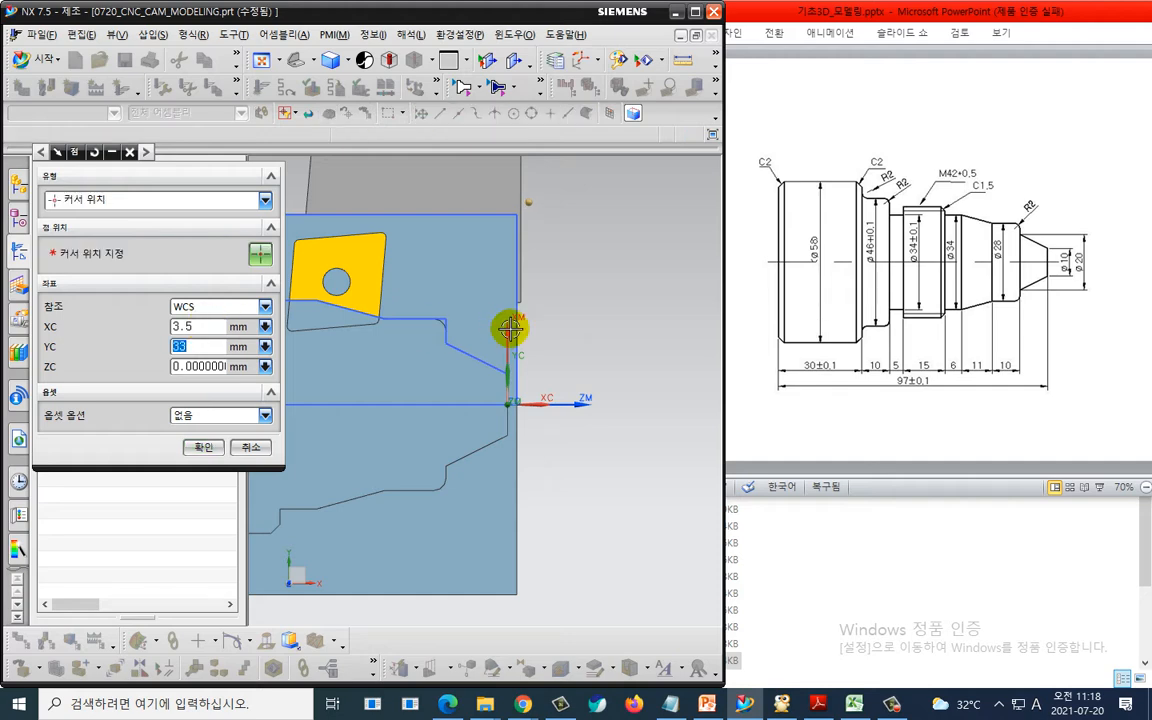
key("ctrl+2")
left_click_drag(569, 172, 565, 205)
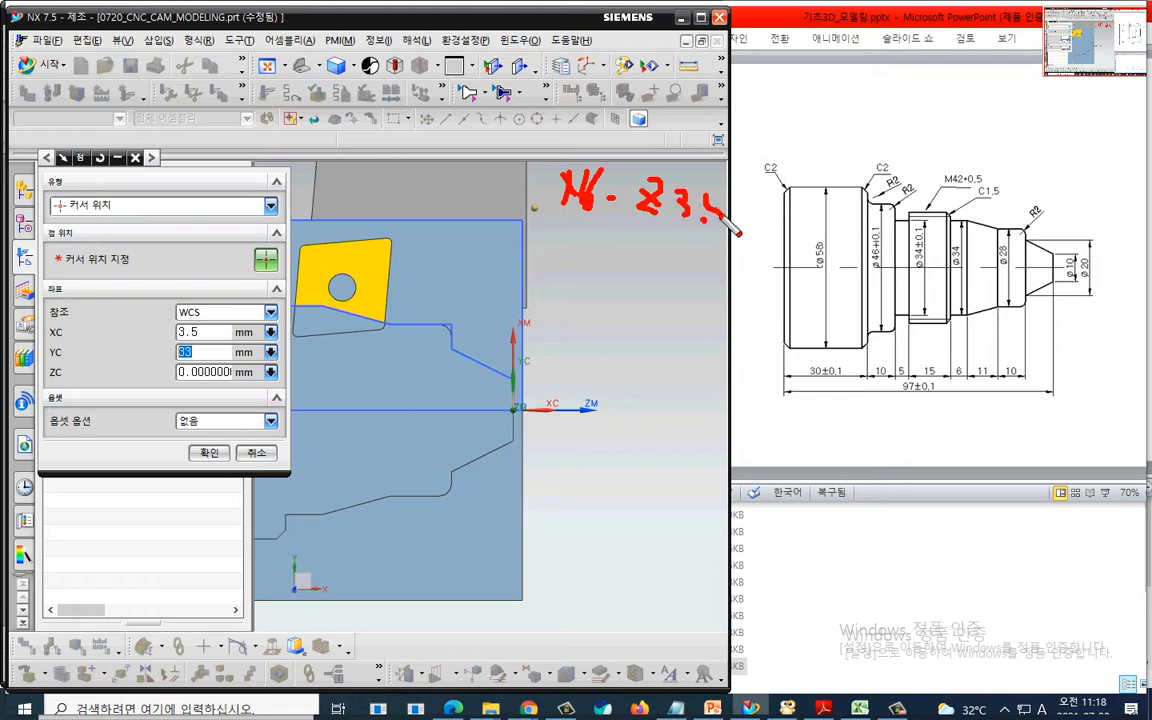
key("Escape")
left_click(207, 451)
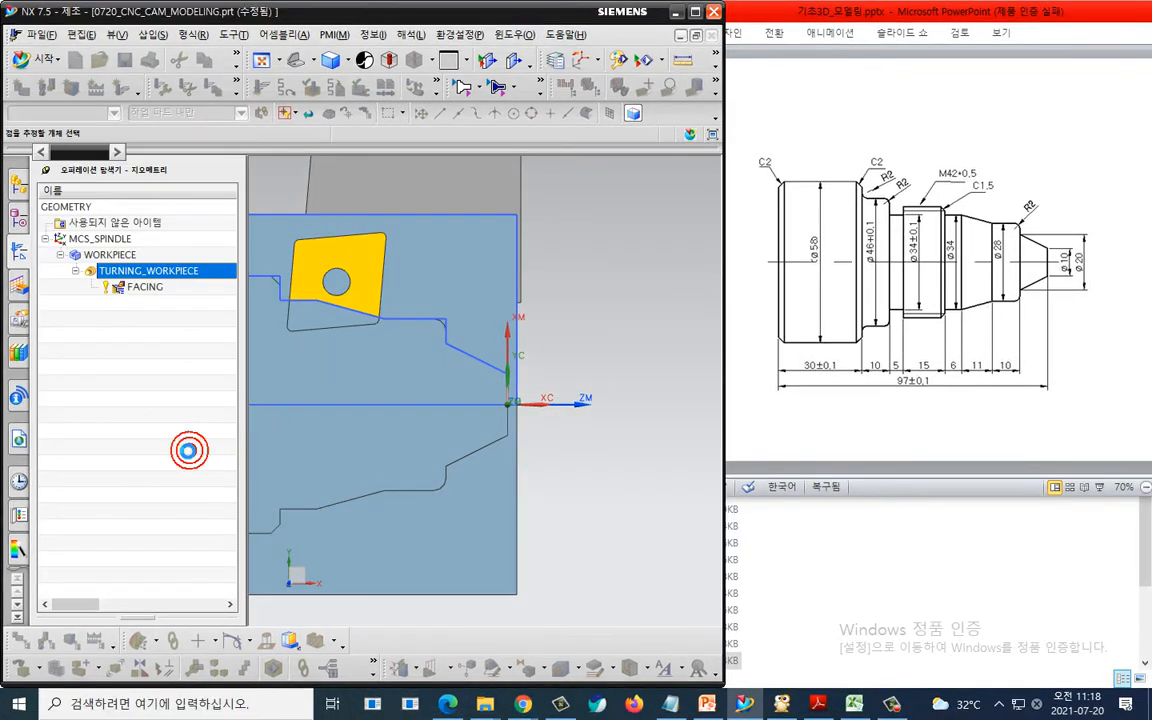
- Set the facing retract motion to direct returning to the same point as the start, then regenerate and accept the facing operation
left_click(213, 180)
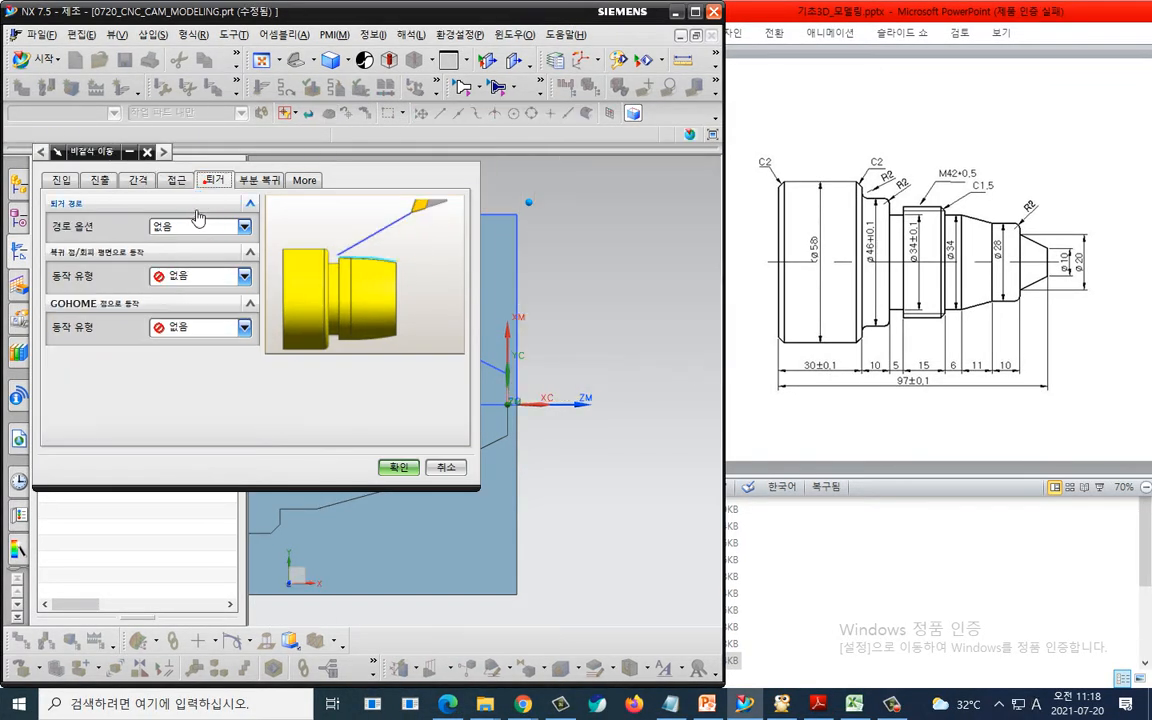
left_click(190, 276)
left_click(178, 326)
left_click(244, 297)
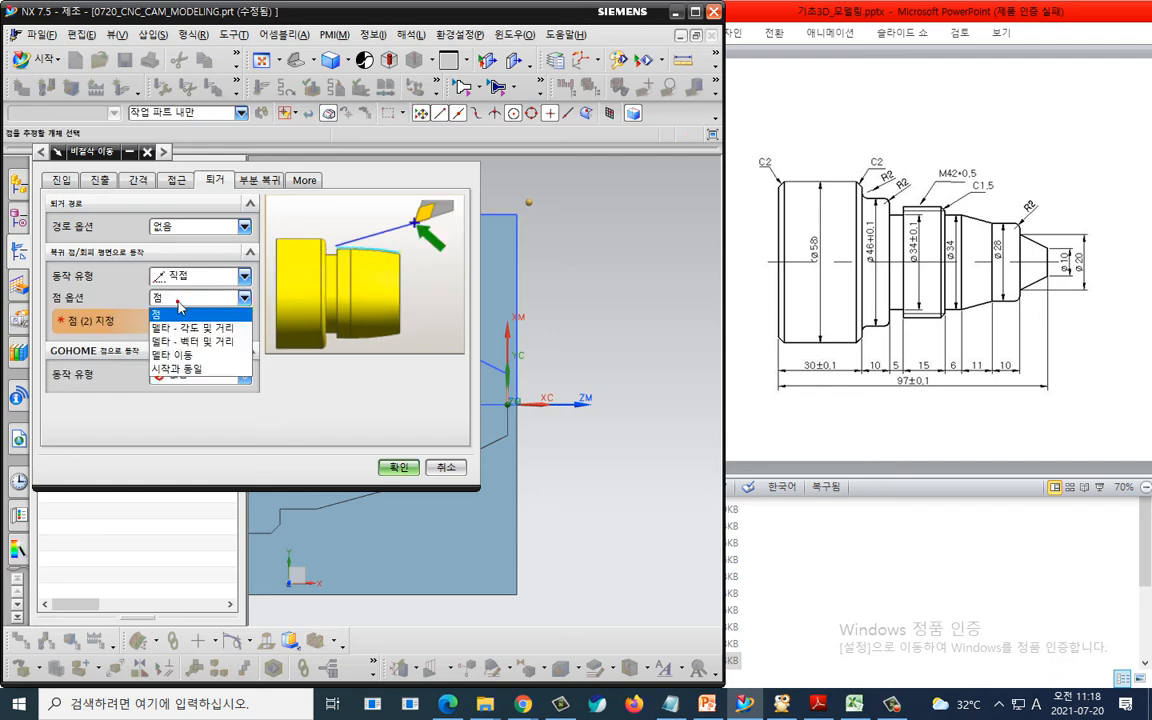
left_click(190, 372)
left_click(397, 467)
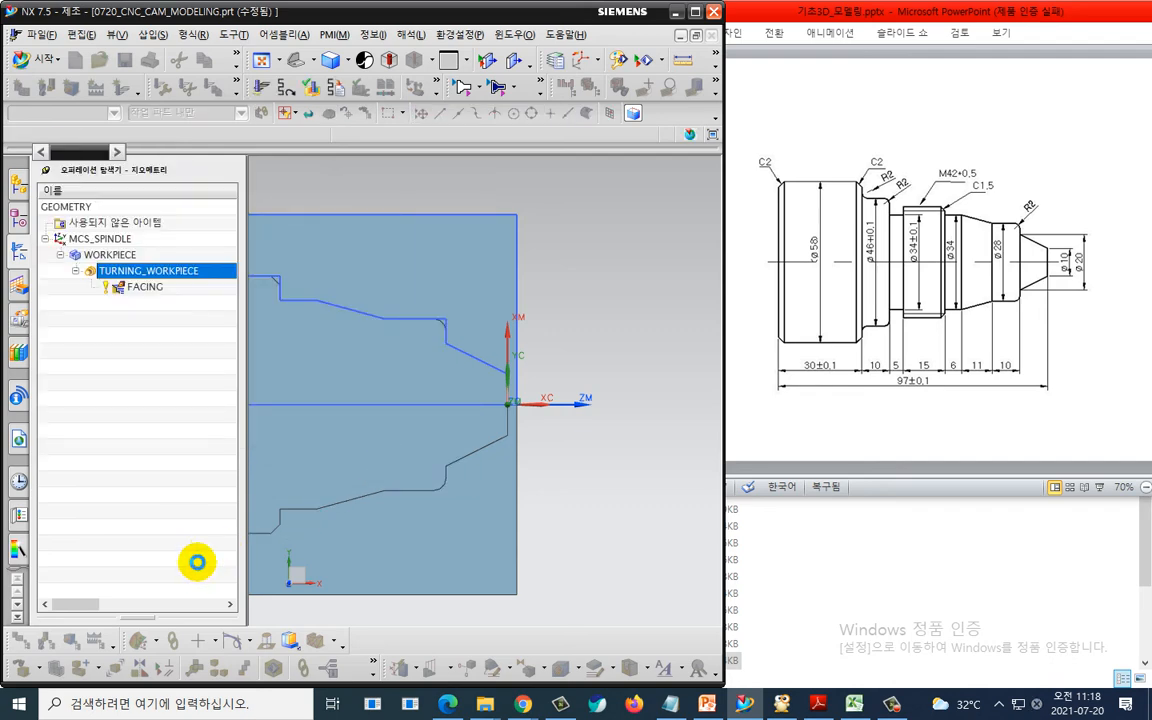
left_click(111, 566)
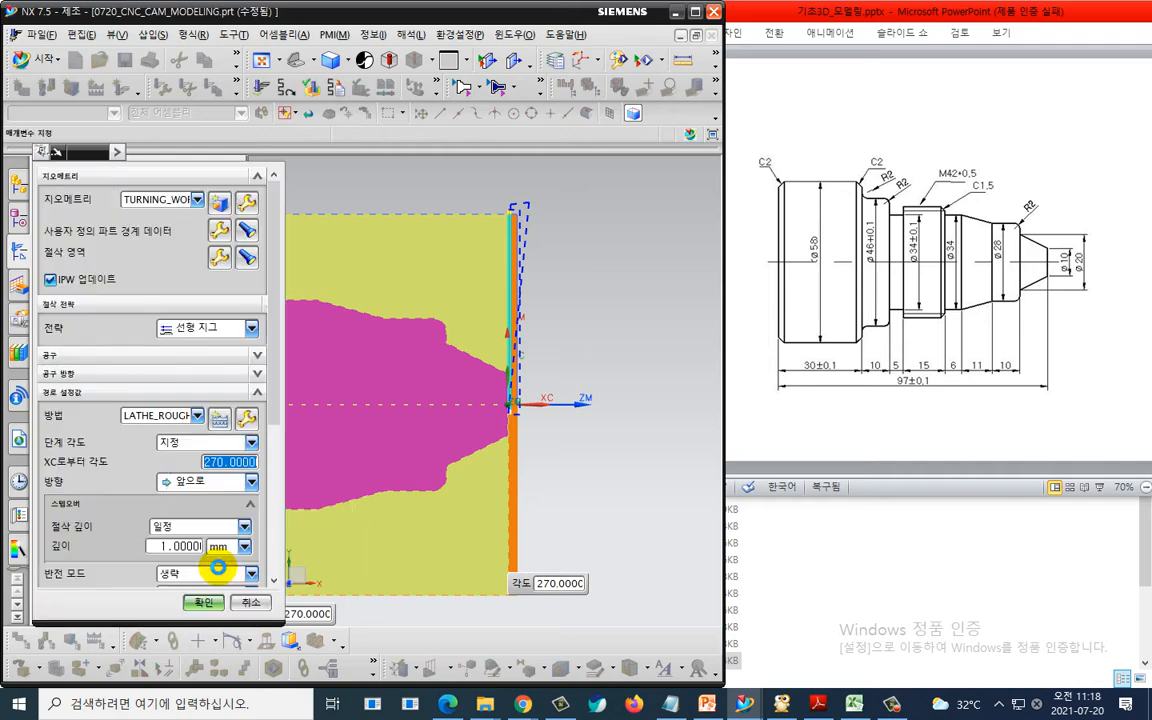
left_click(219, 598)
- Create a ROUGH_TURN_OD turning operation with tool OD_80_L, geometry TURNING_WORKPIECE and method LATHE_ROUGH
left_click(153, 426)
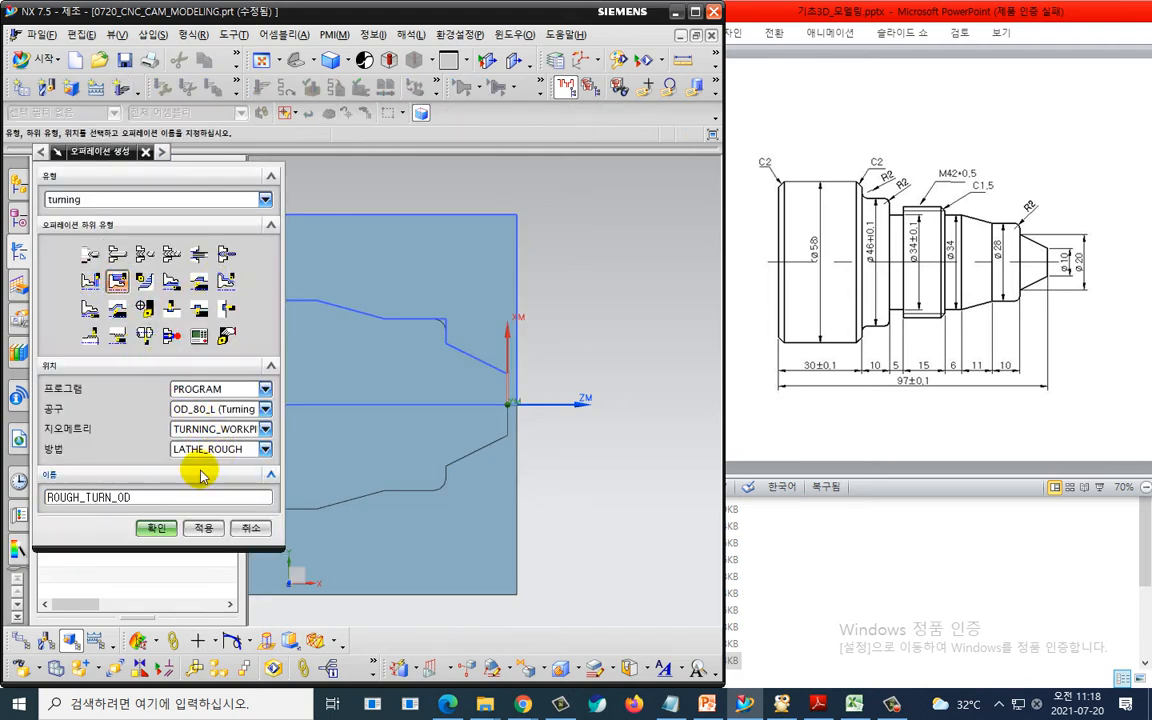
left_click(157, 527)
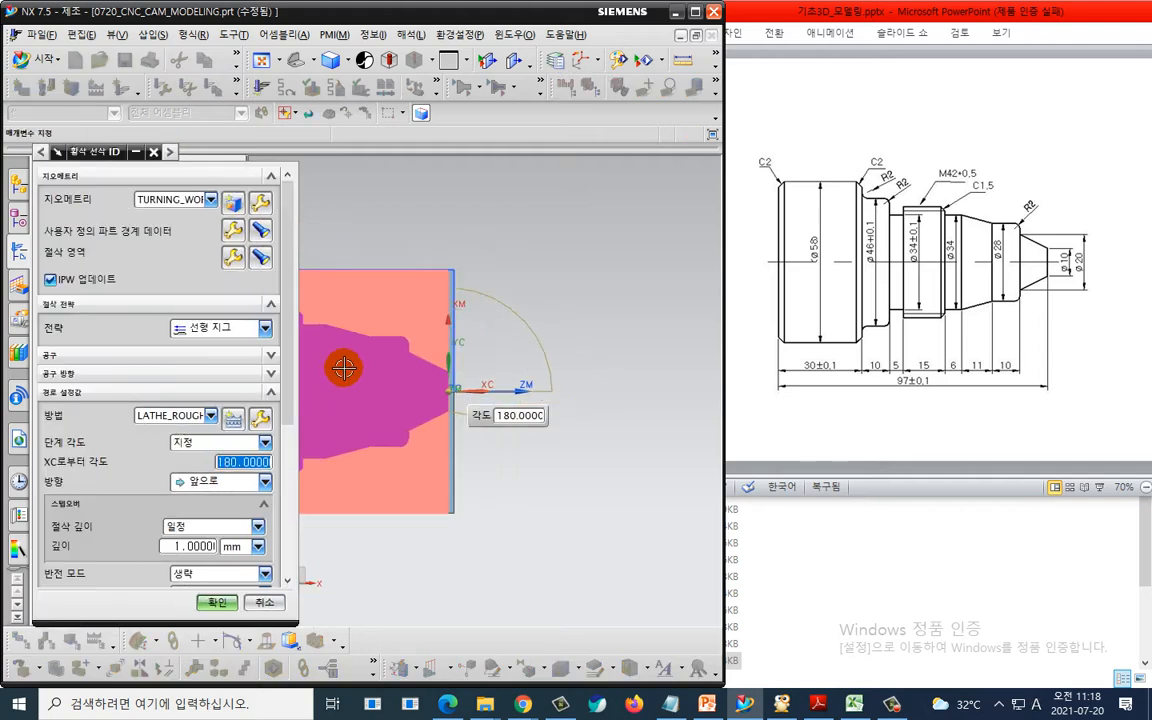
- Limit the rough cut region with axial trimming plane 1 at a point picked at the shaft's shoulder corner
left_click(230, 232)
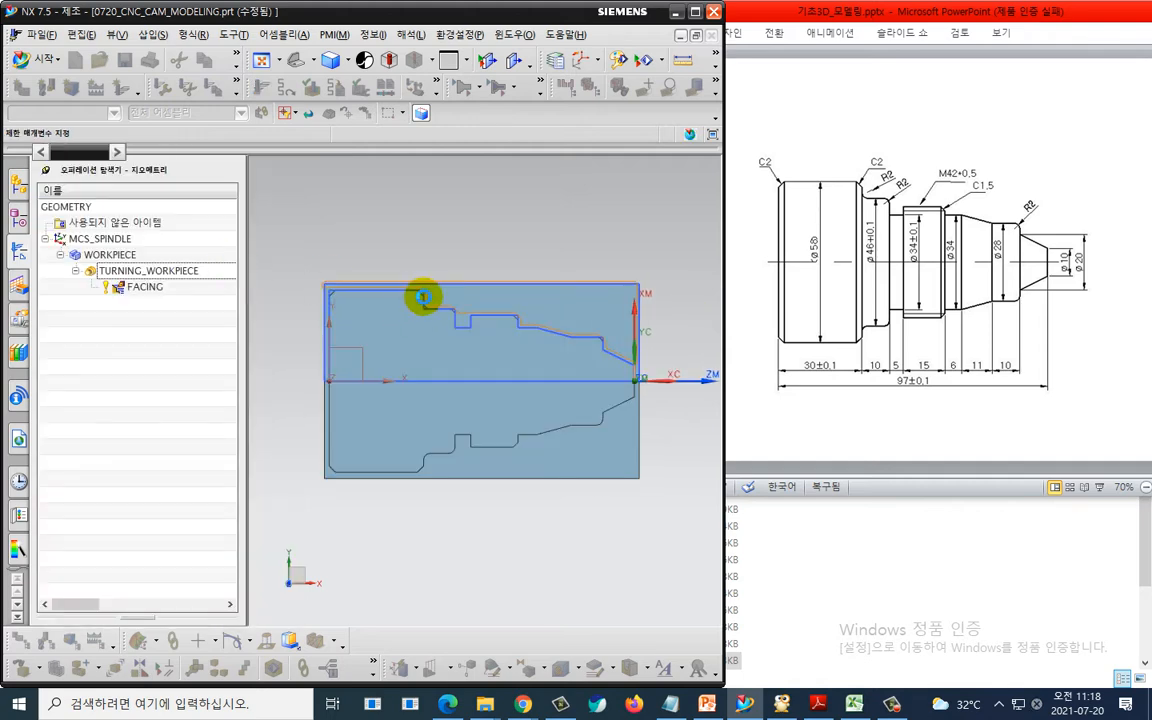
scroll(419, 290, "up", 3)
left_click(225, 297)
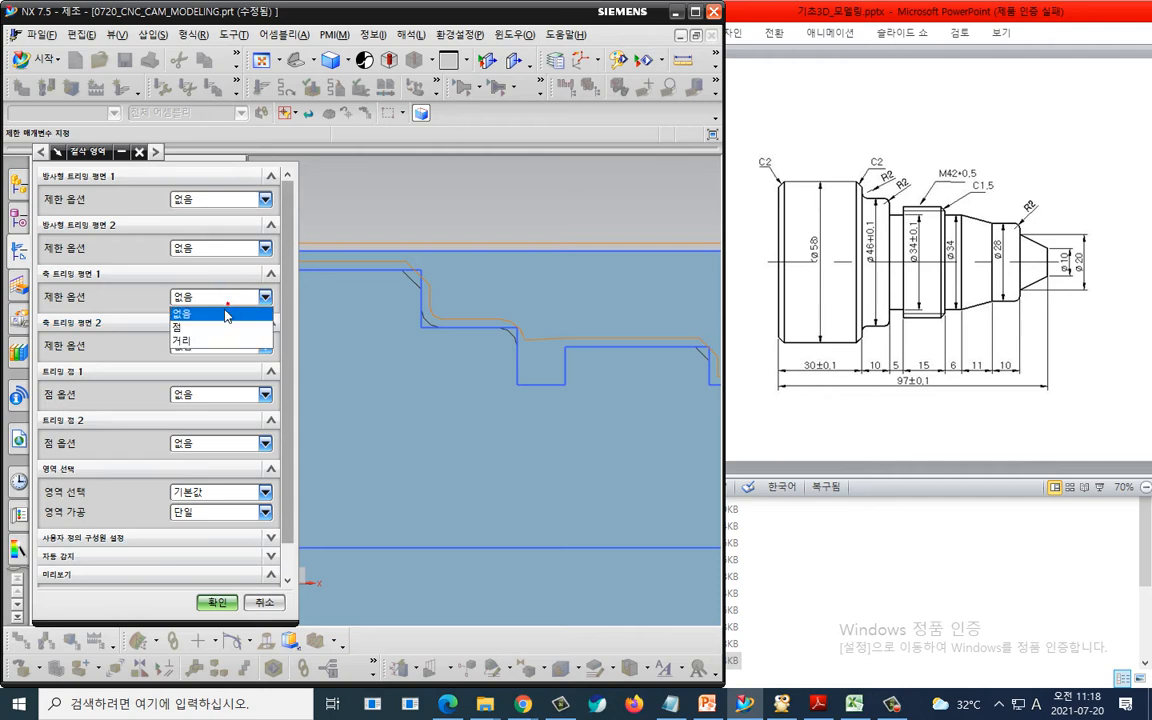
left_click(180, 327)
left_click(400, 268)
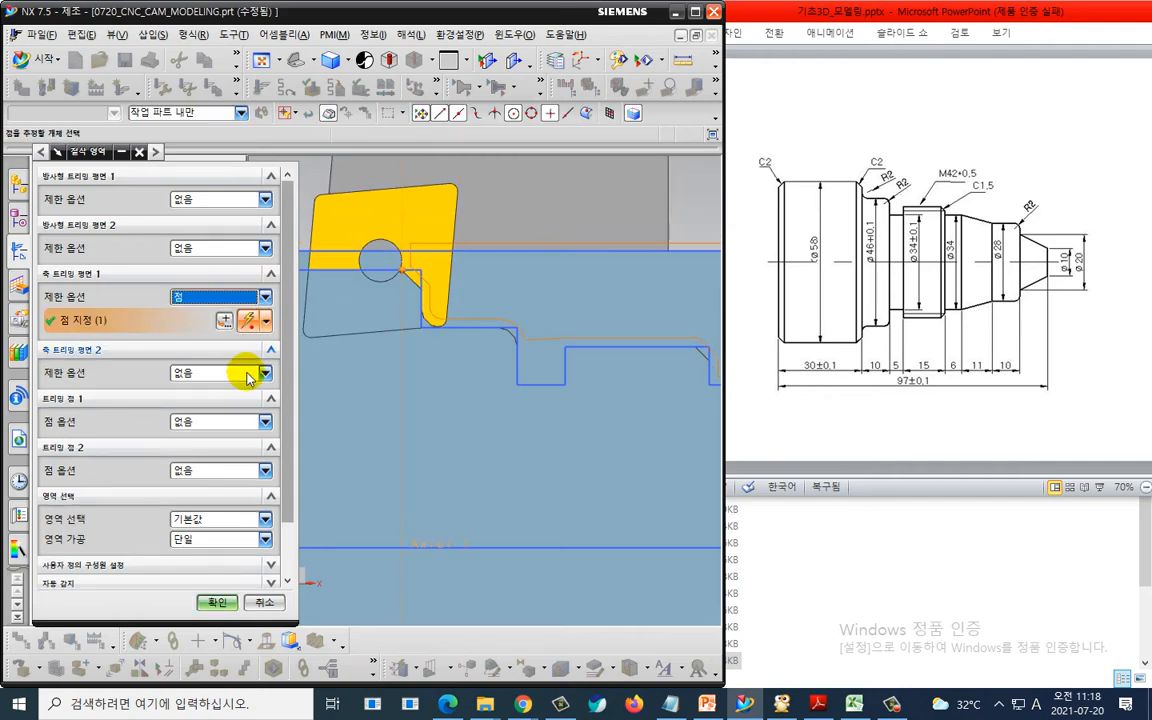
left_click(217, 602)
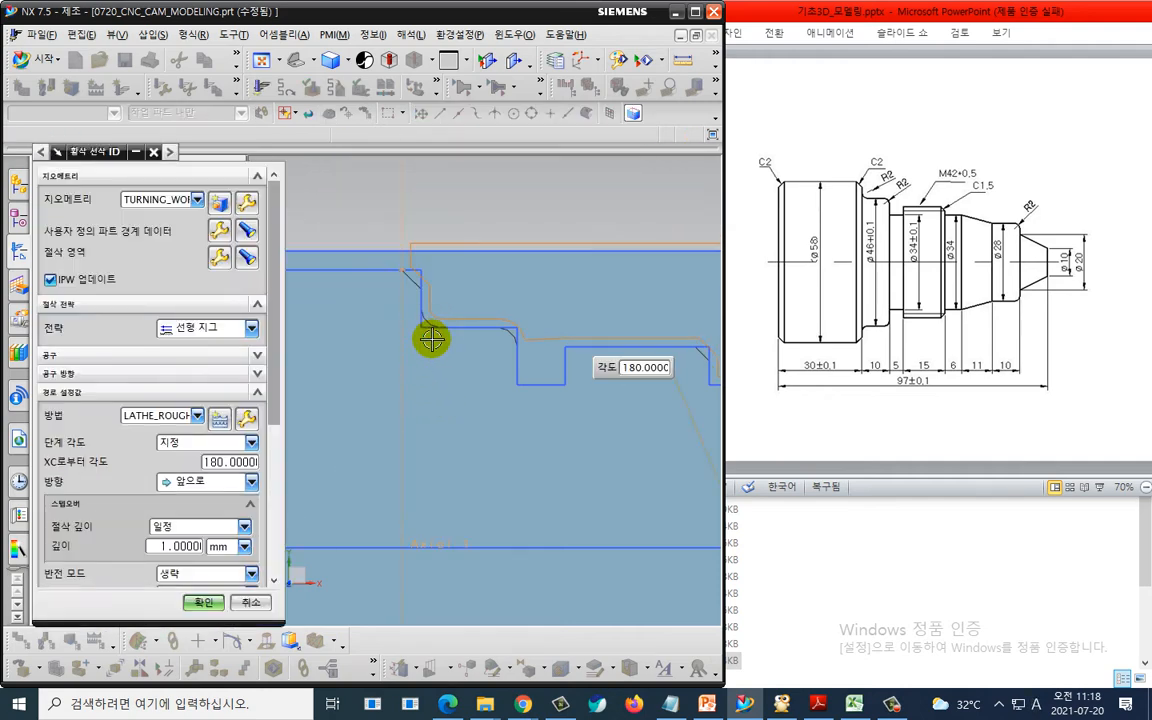
- Generate the rough turning toolpath
scroll(432, 339, "down", 5)
middle_click_drag(450, 365, 414, 370, "shift")
scroll(90, 570, "down", 5)
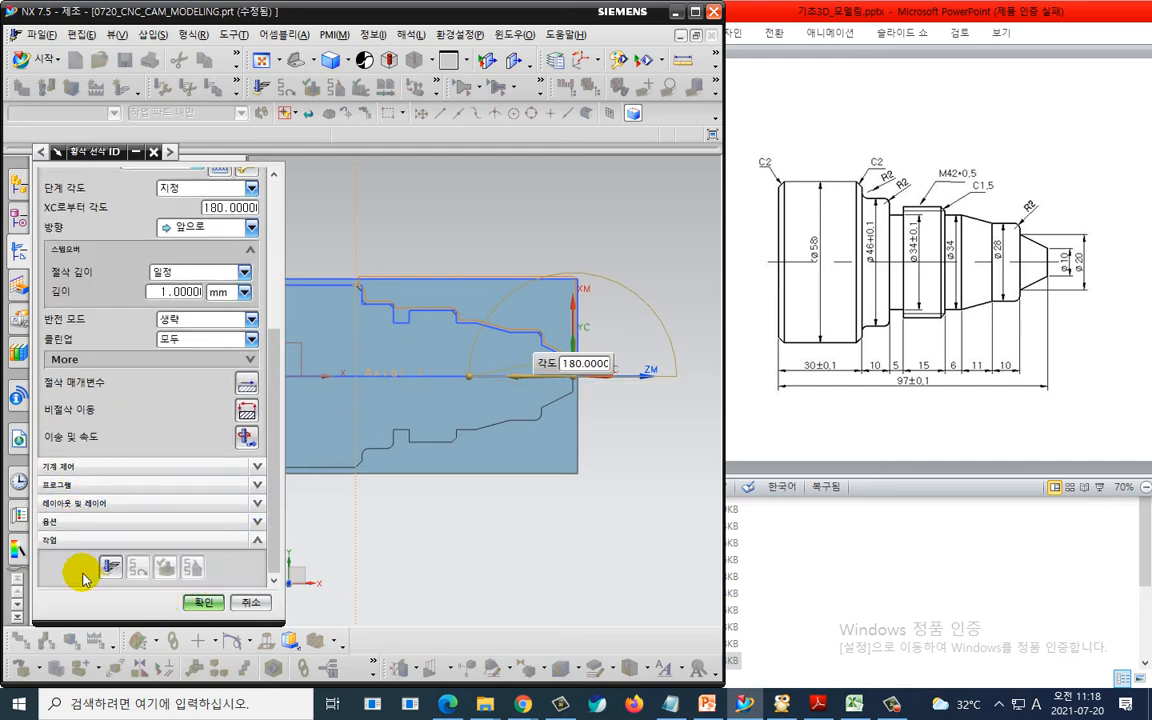
left_click(108, 567)
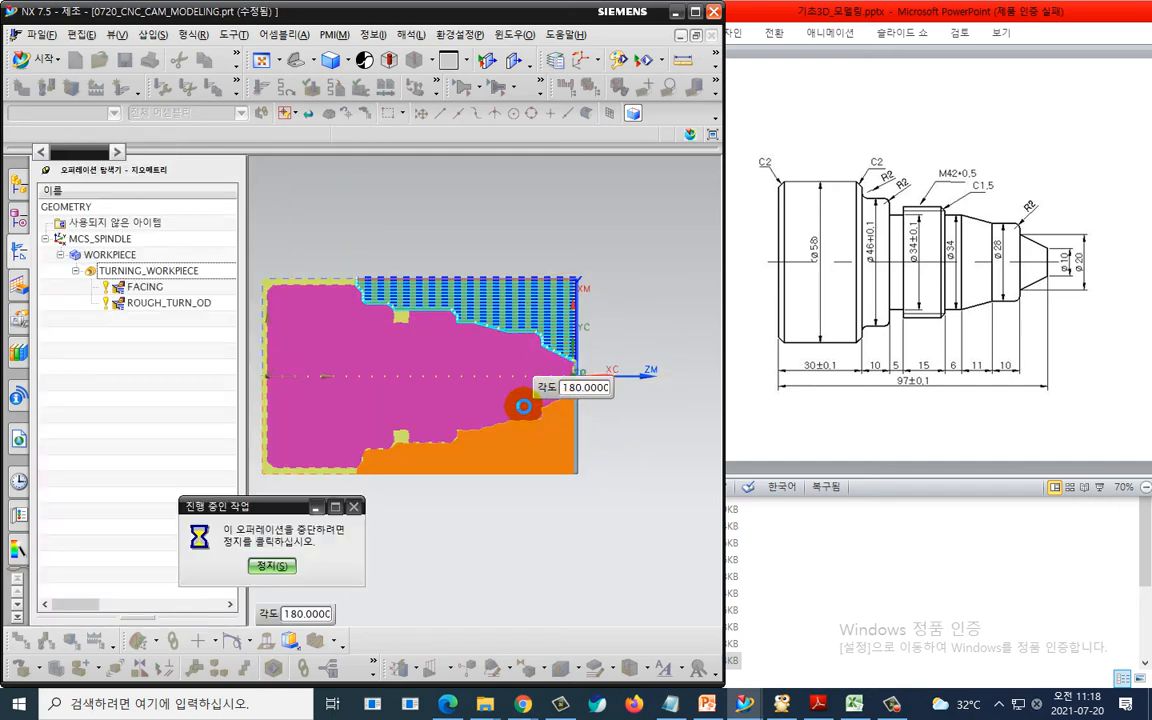
- Open the rough operation's non-cutting moves and set the approach motion from the start point to direct with a specified point
scroll(489, 290, "up", 4)
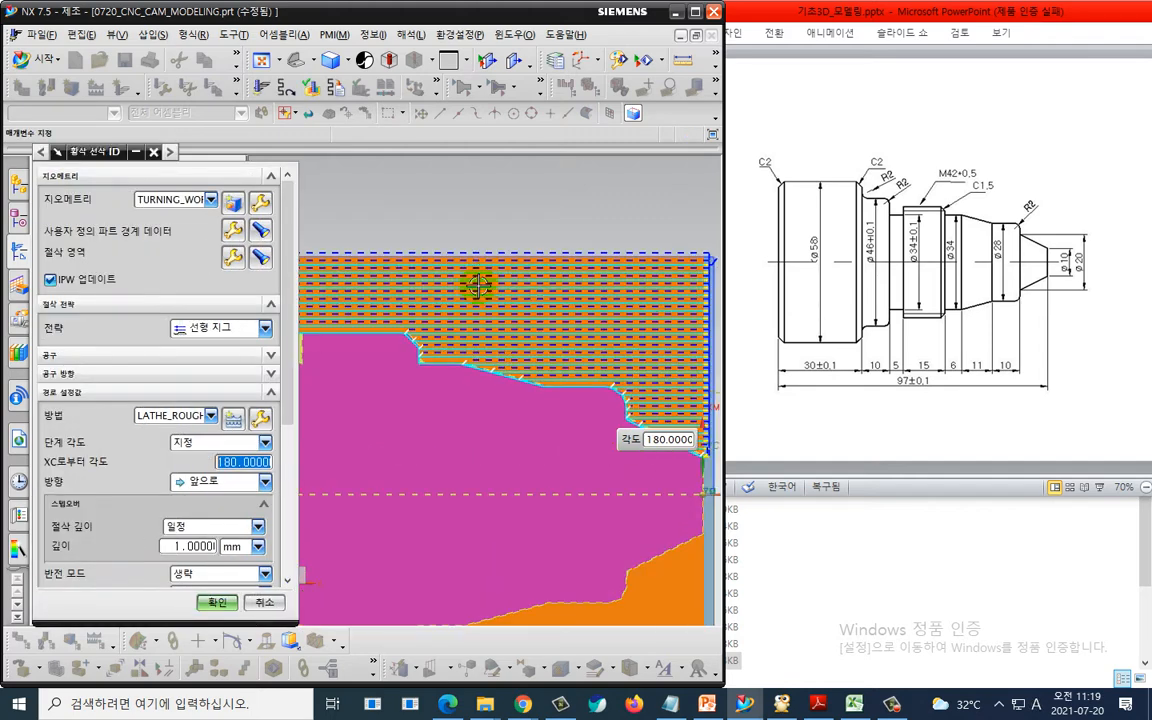
scroll(515, 291, "down", 2)
middle_click_drag(648, 290, 584, 293, "shift")
scroll(588, 290, "up", 3)
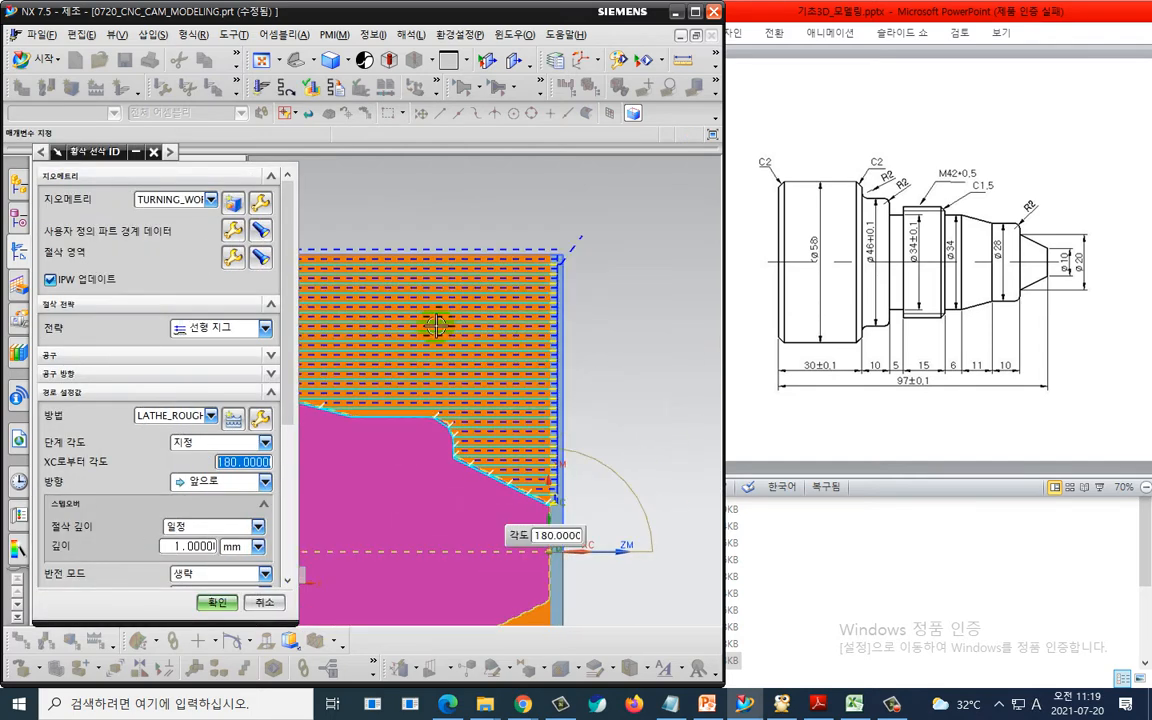
scroll(98, 533, "down", 2)
scroll(98, 533, "down", 2)
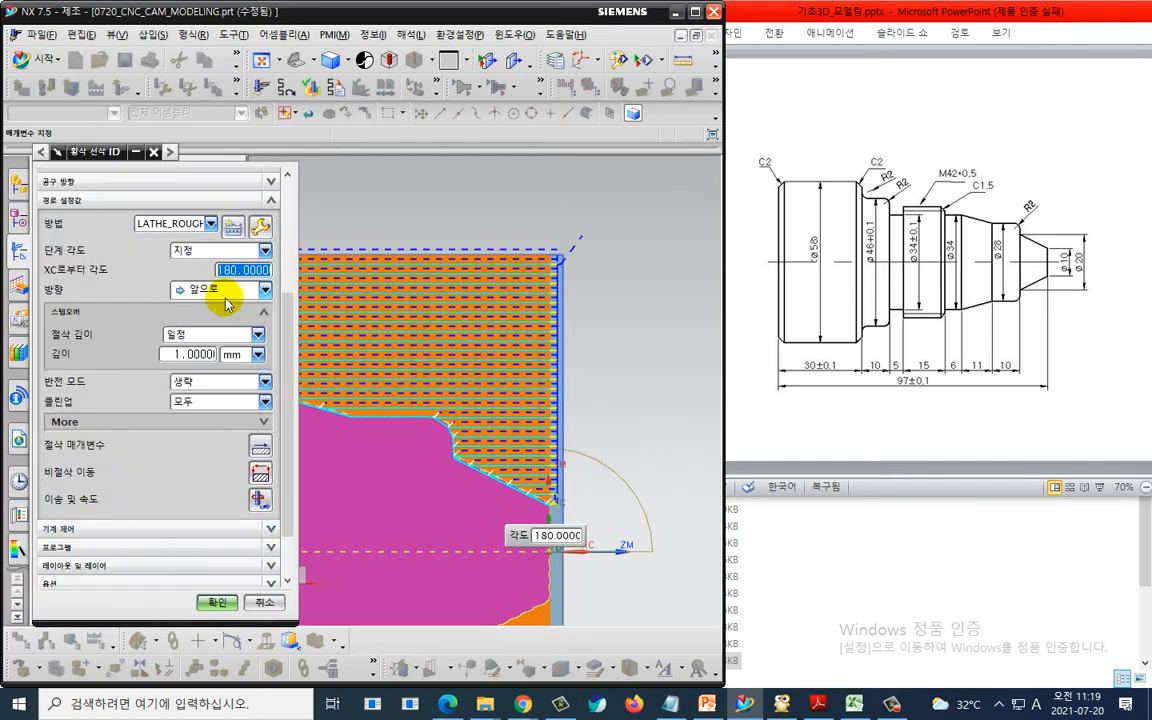
left_click(259, 472)
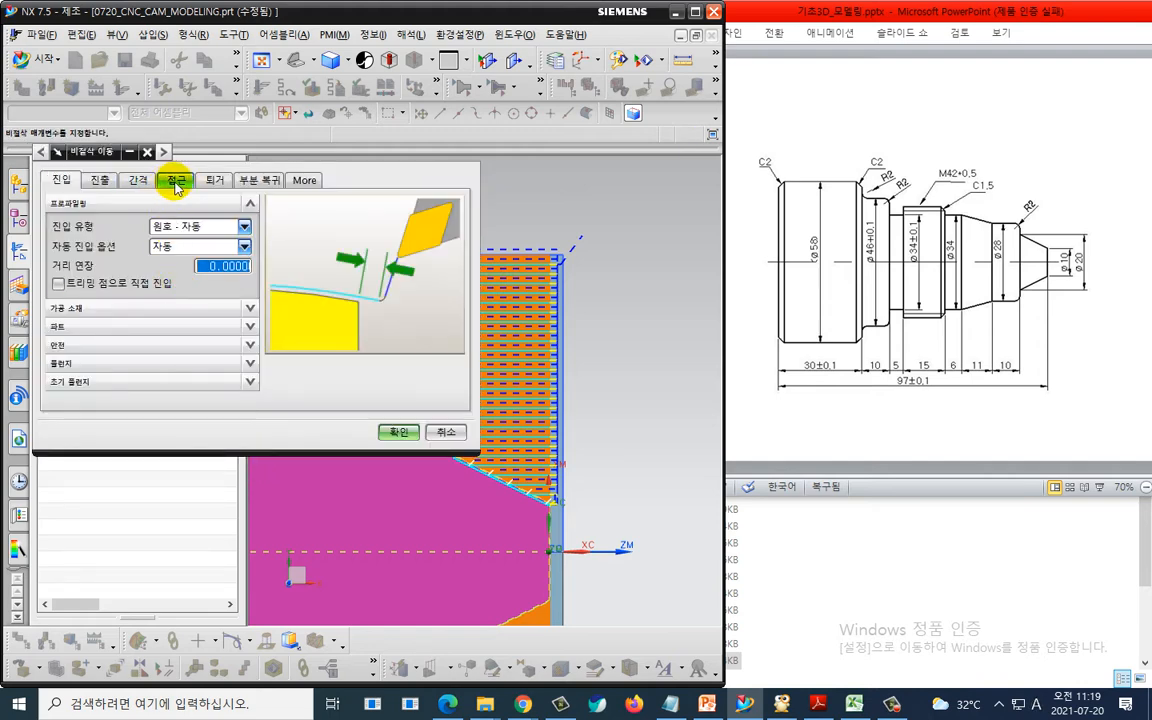
left_click(175, 180)
left_click(190, 276)
left_click(175, 305)
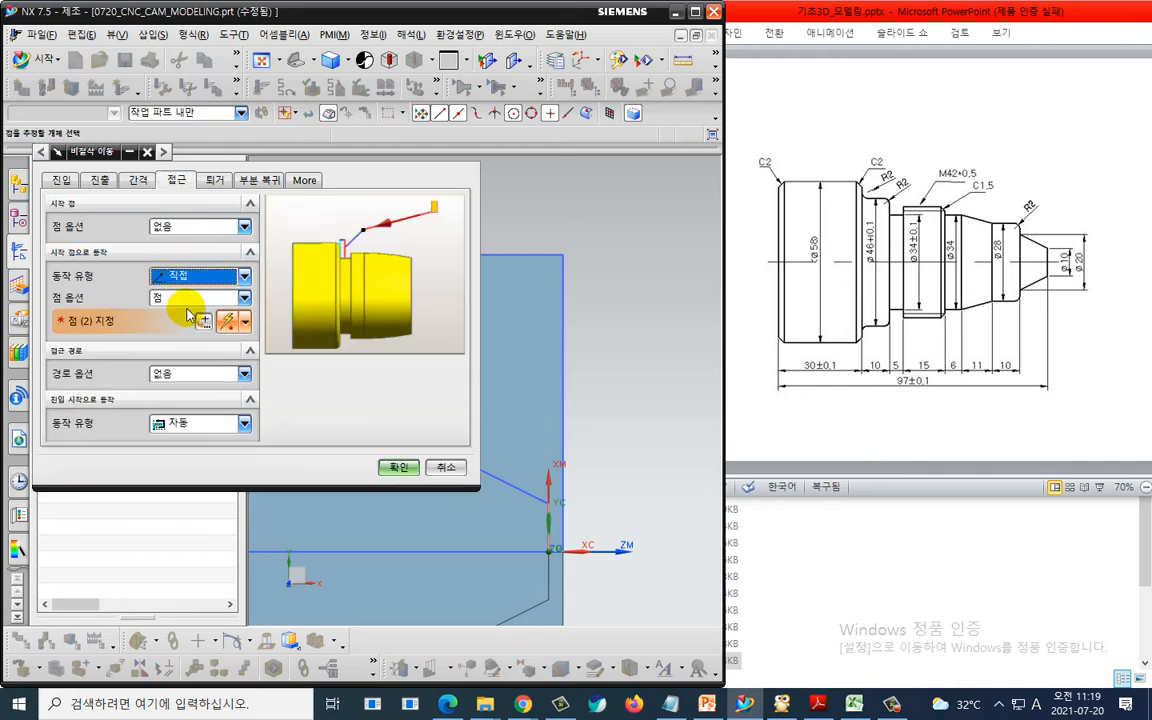
- Specify the approach point at XC 2 and YC 33 mm
left_click(573, 241)
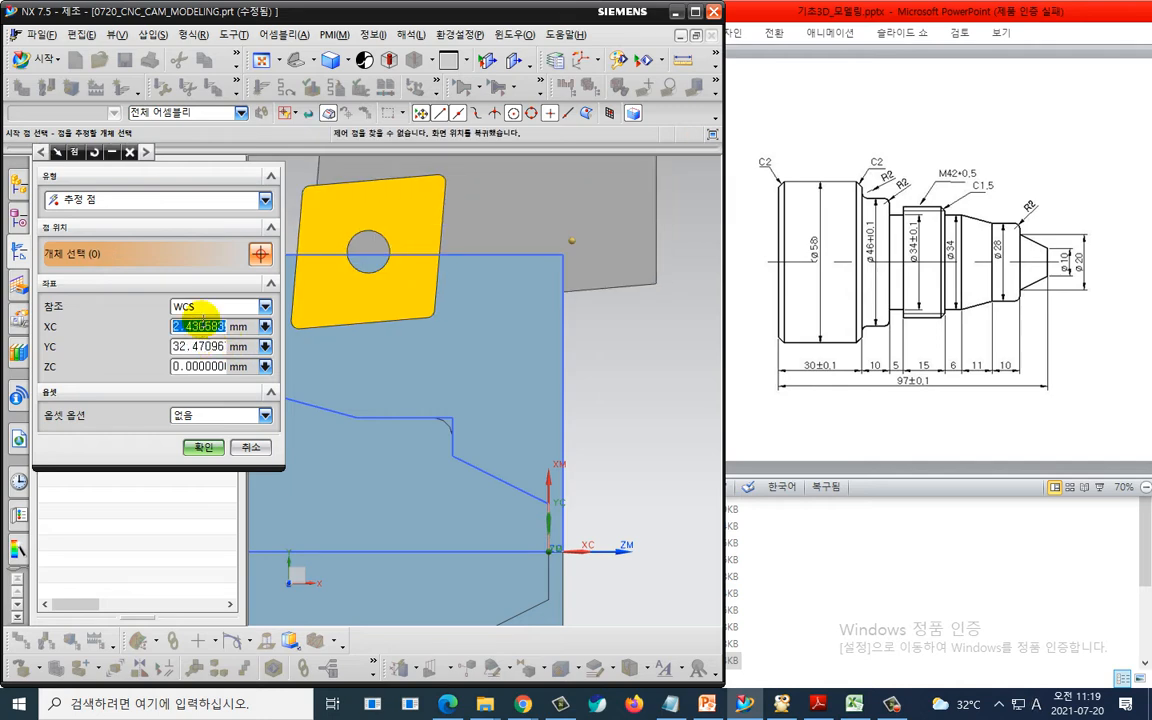
type("2")
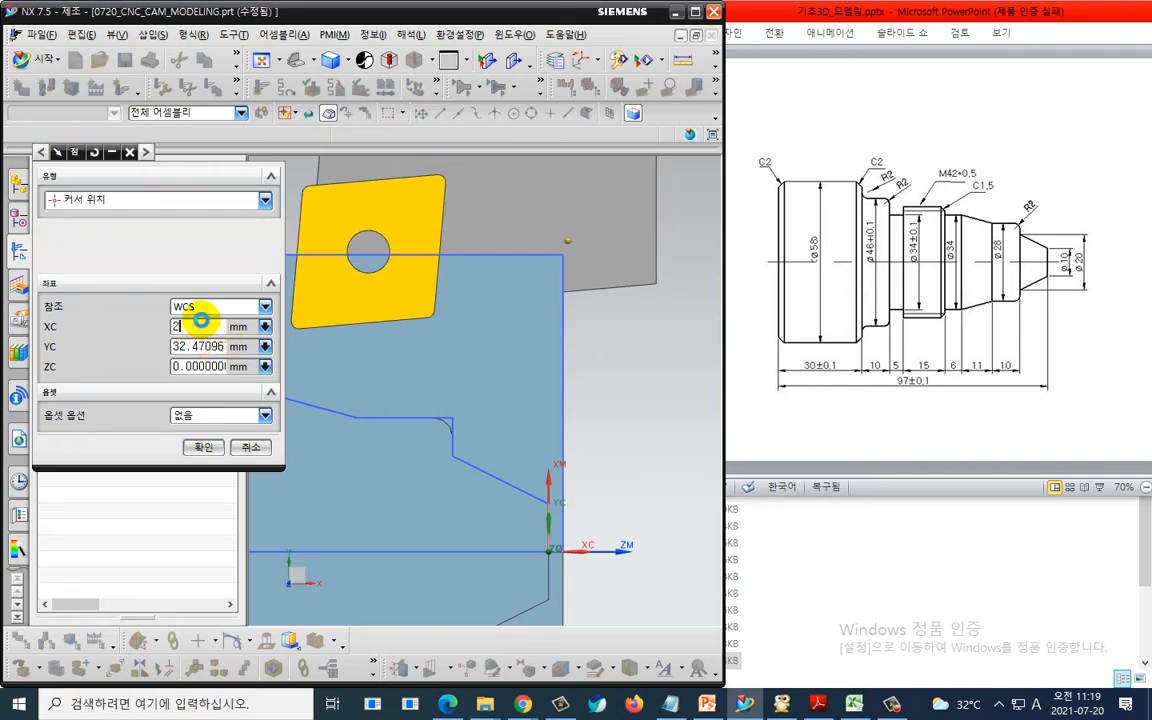
key("Tab")
type("3")
left_click(203, 447)
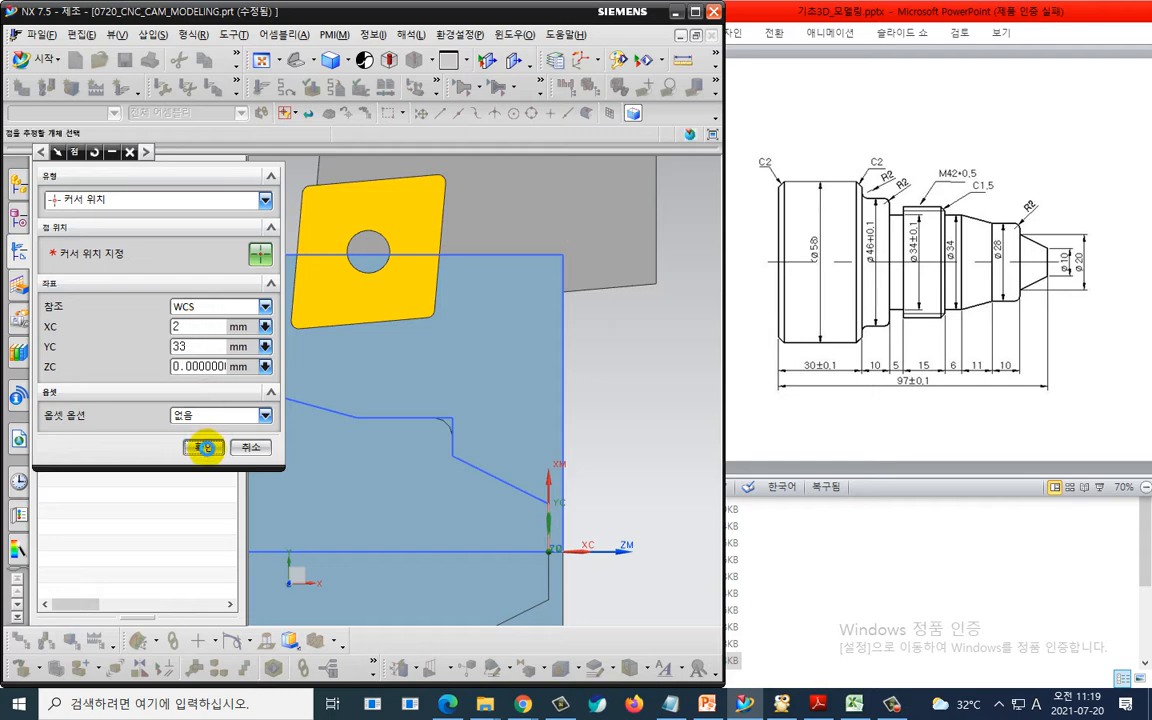
- Set the retract motion to direct returning to the same point as the start and confirm the non-cutting moves
left_click(215, 180)
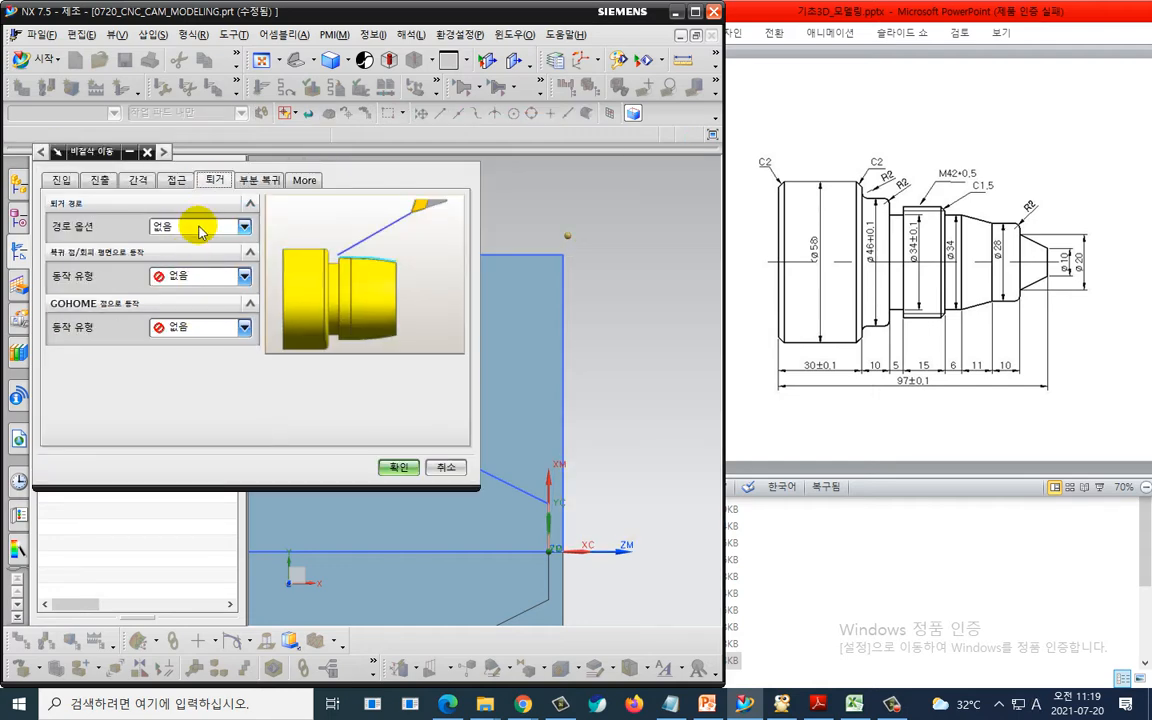
left_click(190, 226)
left_click(188, 241)
left_click(193, 277)
left_click(186, 297)
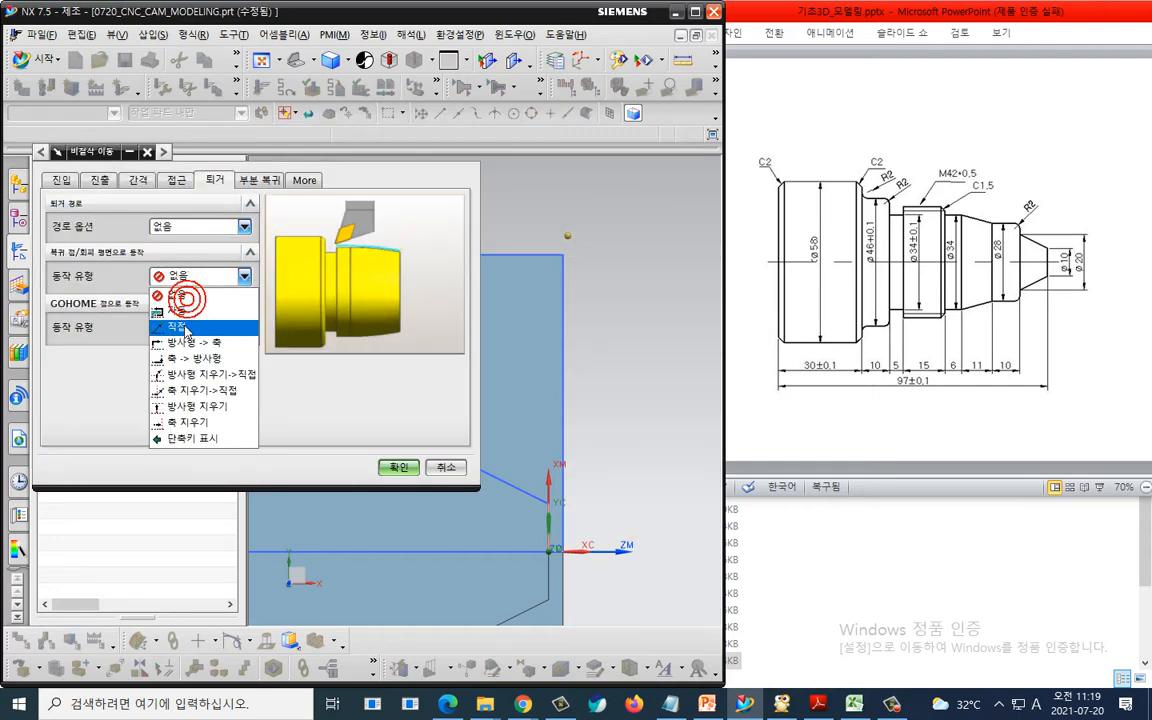
left_click(184, 299)
left_click(177, 369)
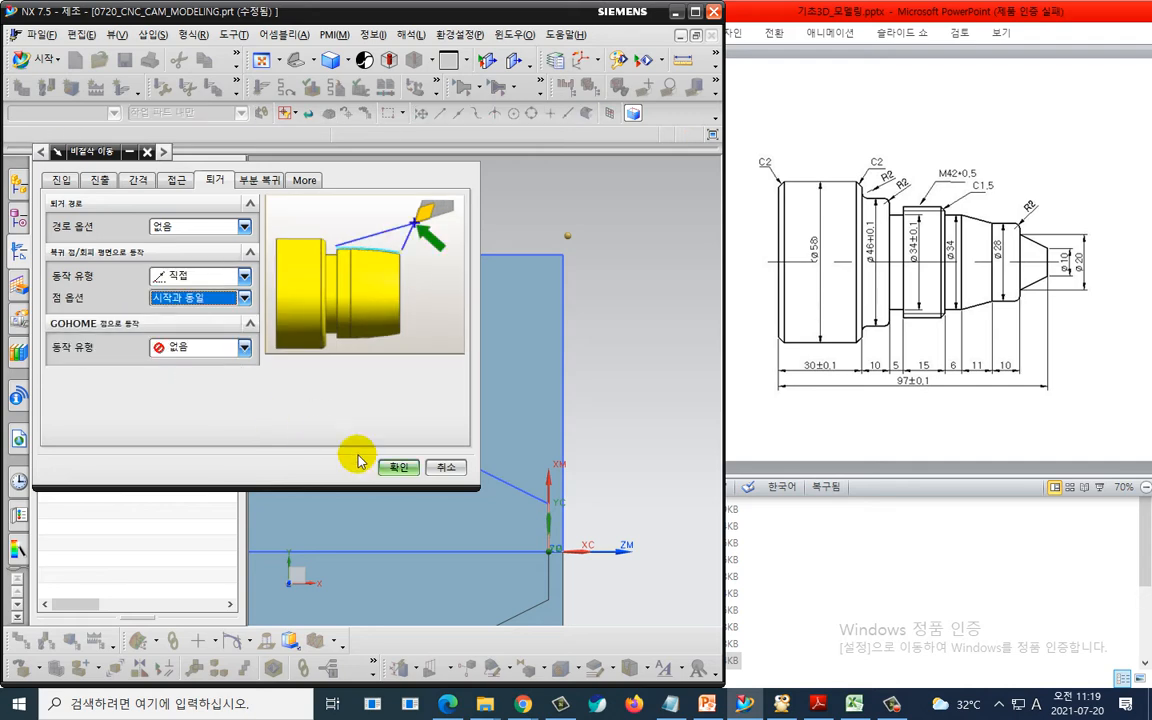
left_click(395, 467)
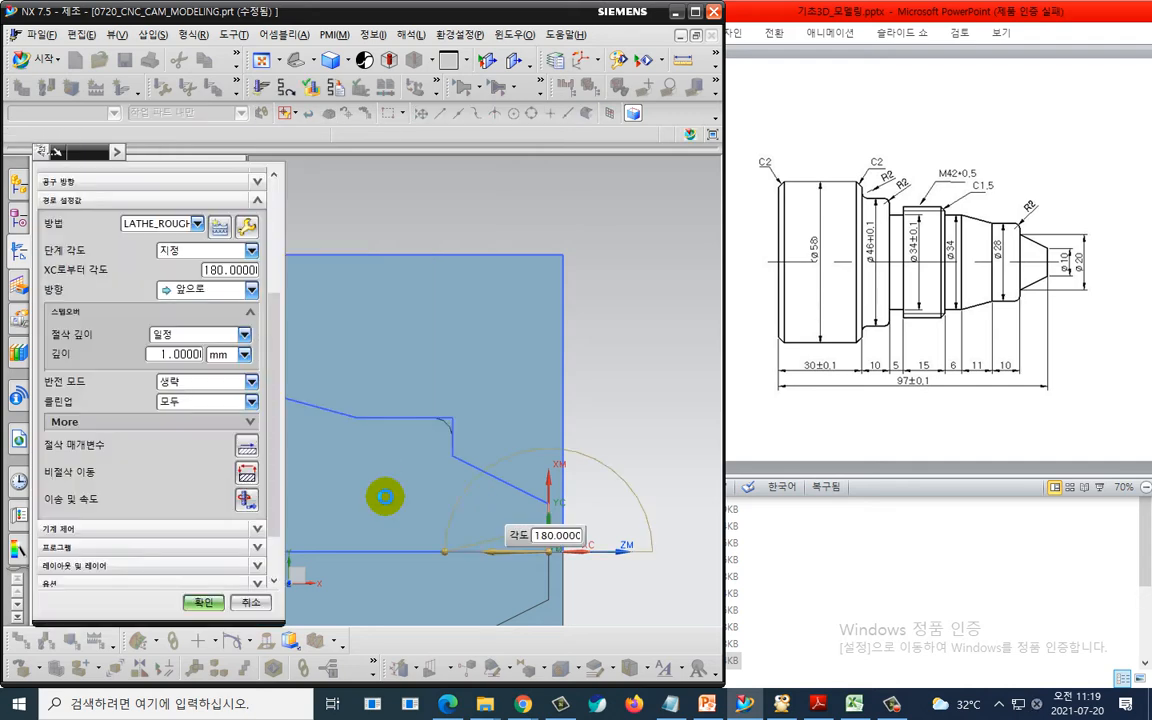
- Regenerate the rough turning toolpath and accept the operation
scroll(200, 535, "down", 3)
left_click(115, 572)
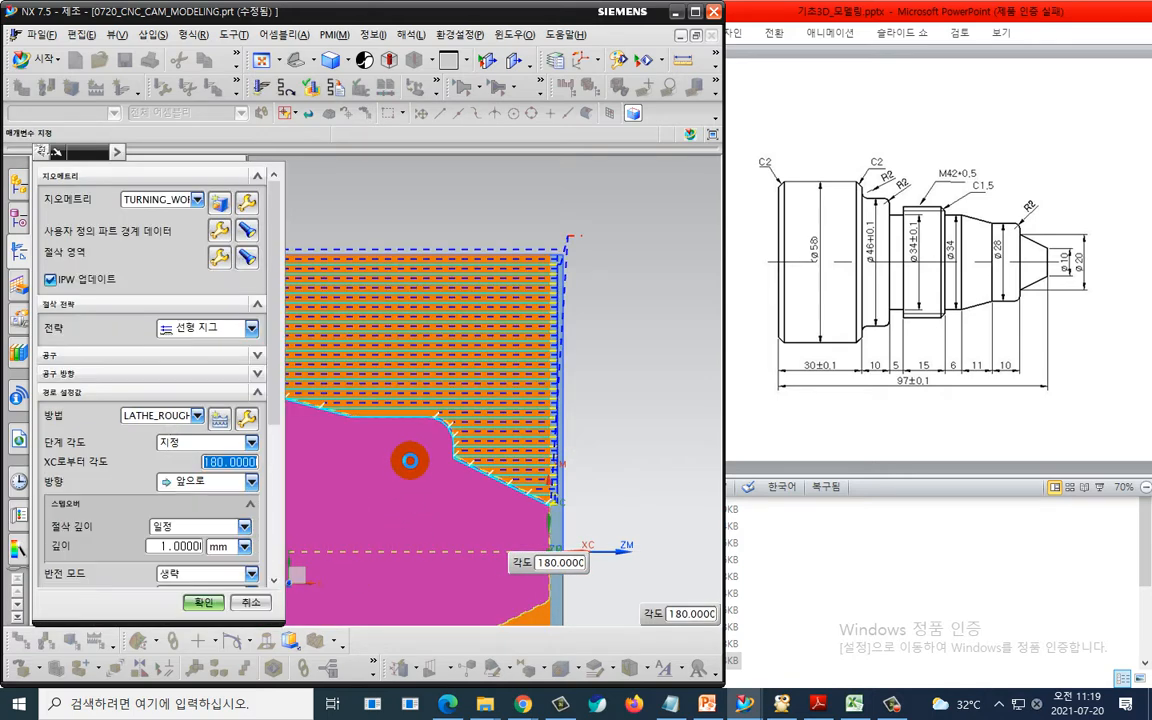
middle_click_drag(452, 389, 622, 346, "shift")
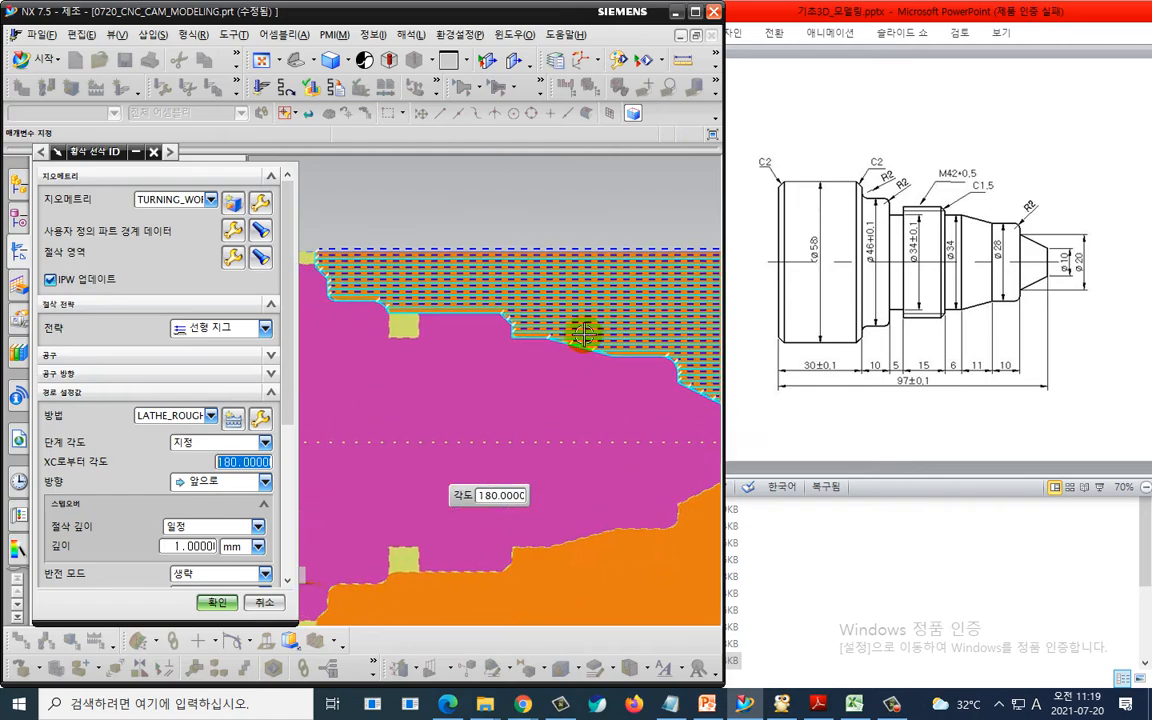
key("ctrl+2")
mouse_move(406, 340)
left_mouse_down()
mouse_move(430, 322)
mouse_move(402, 330)
left_mouse_up()
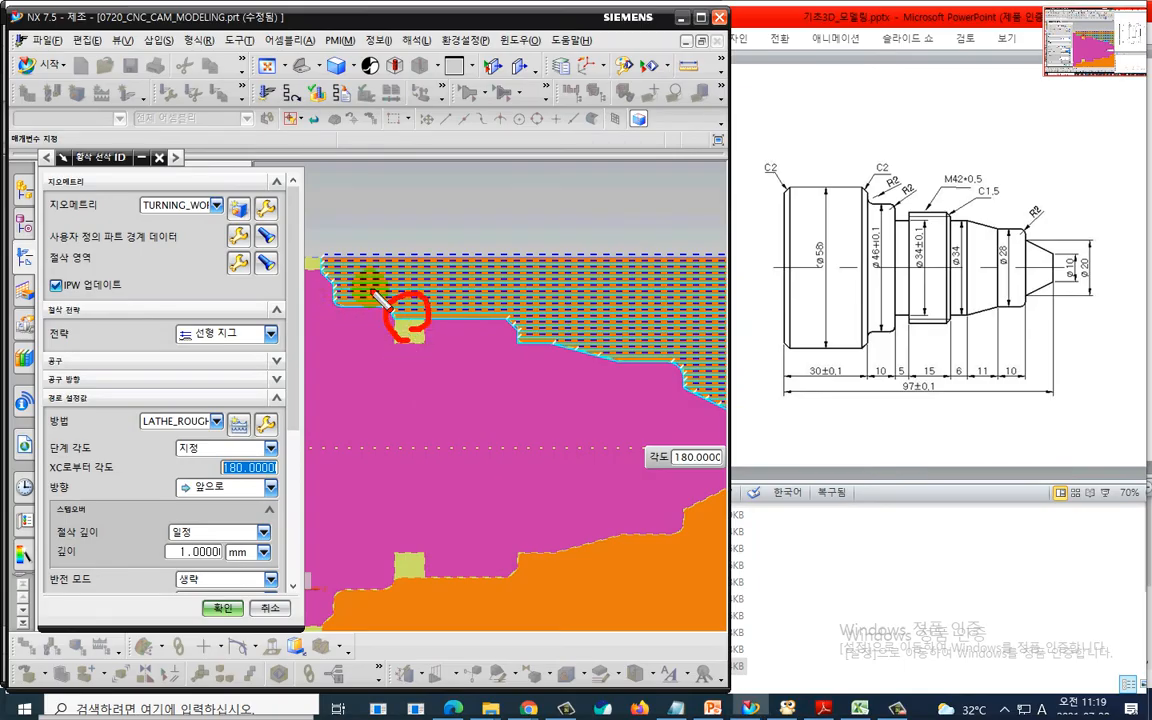
key("Escape")
left_click(214, 602)
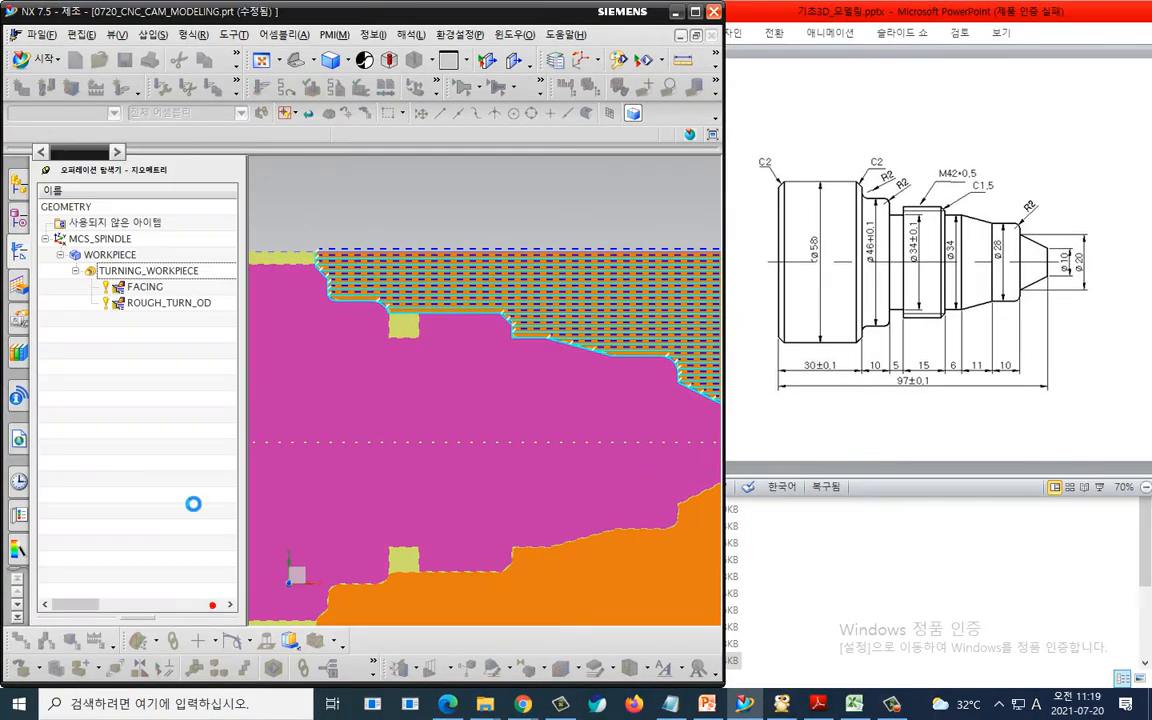
- Create a FACING_1 facing operation using tool OD_55_L and method LATHE_FINISH
left_click(167, 342)
middle_click_drag(515, 375, 338, 373, "shift")
scroll(360, 368, "up", 2)
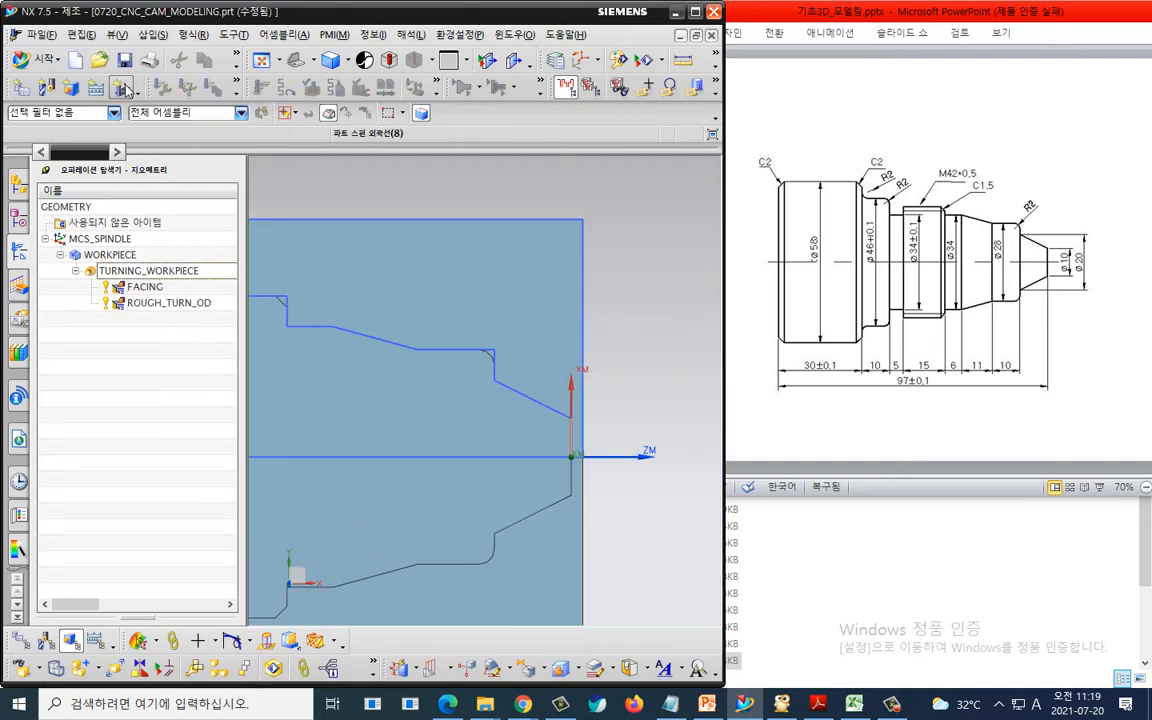
left_click(122, 90)
left_click(95, 290)
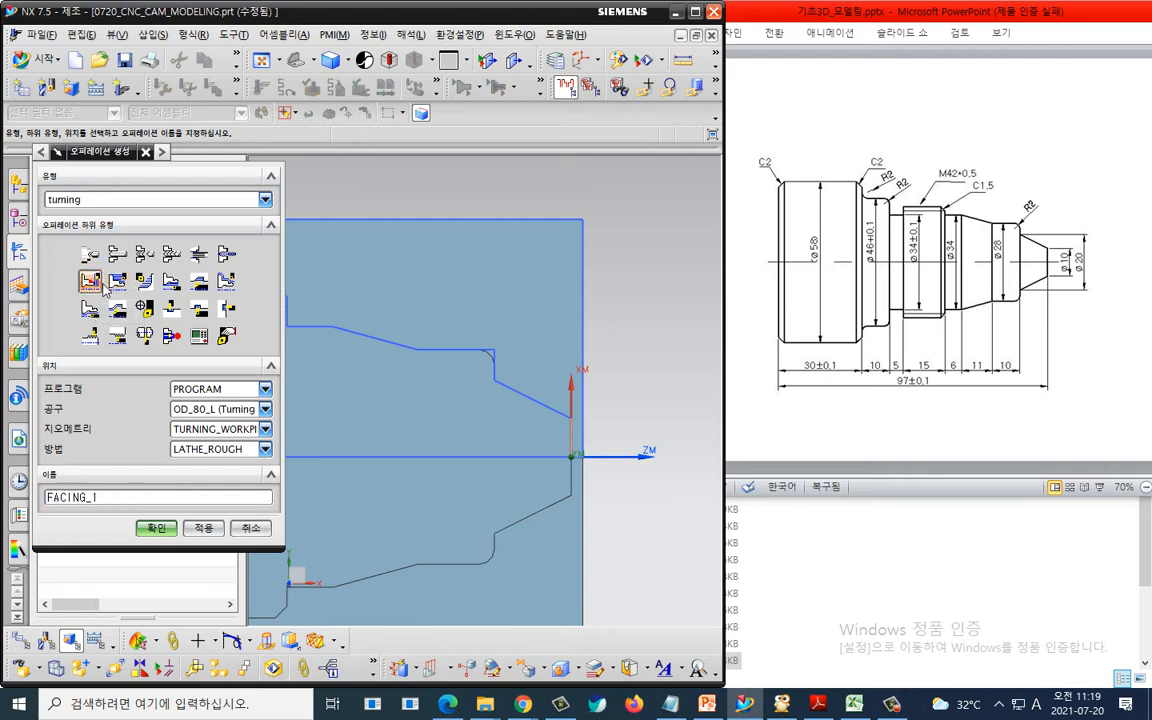
left_click(200, 409)
left_click(203, 440)
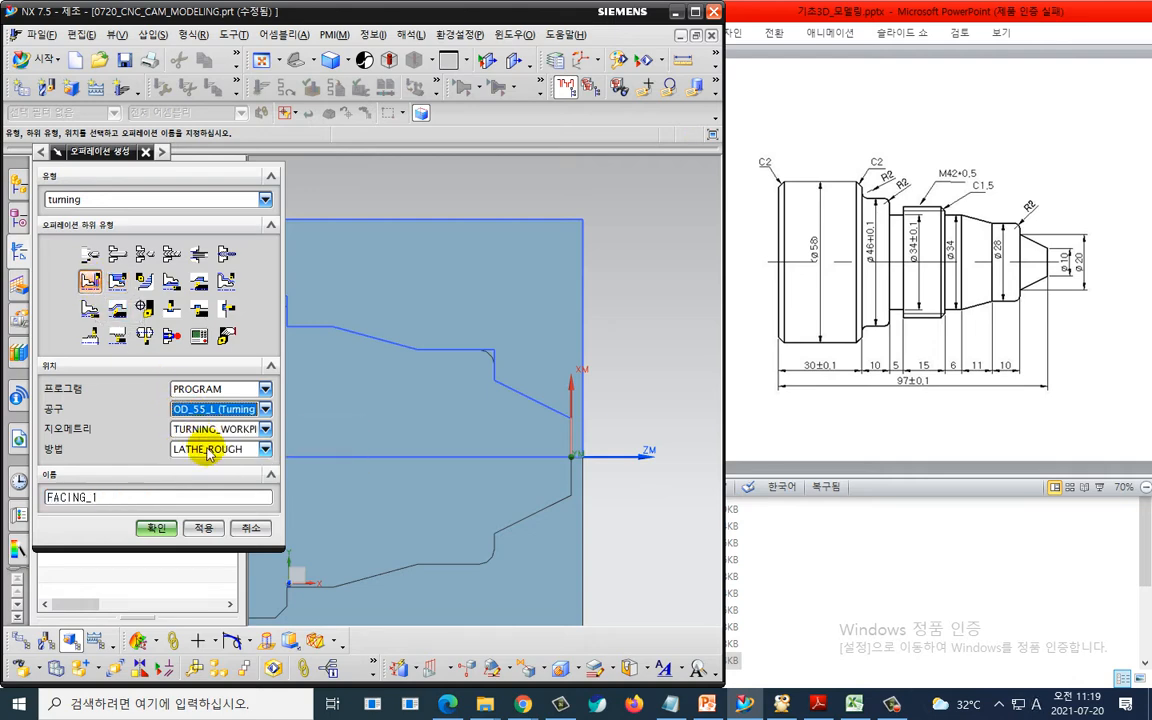
left_click(215, 449)
left_click(225, 490)
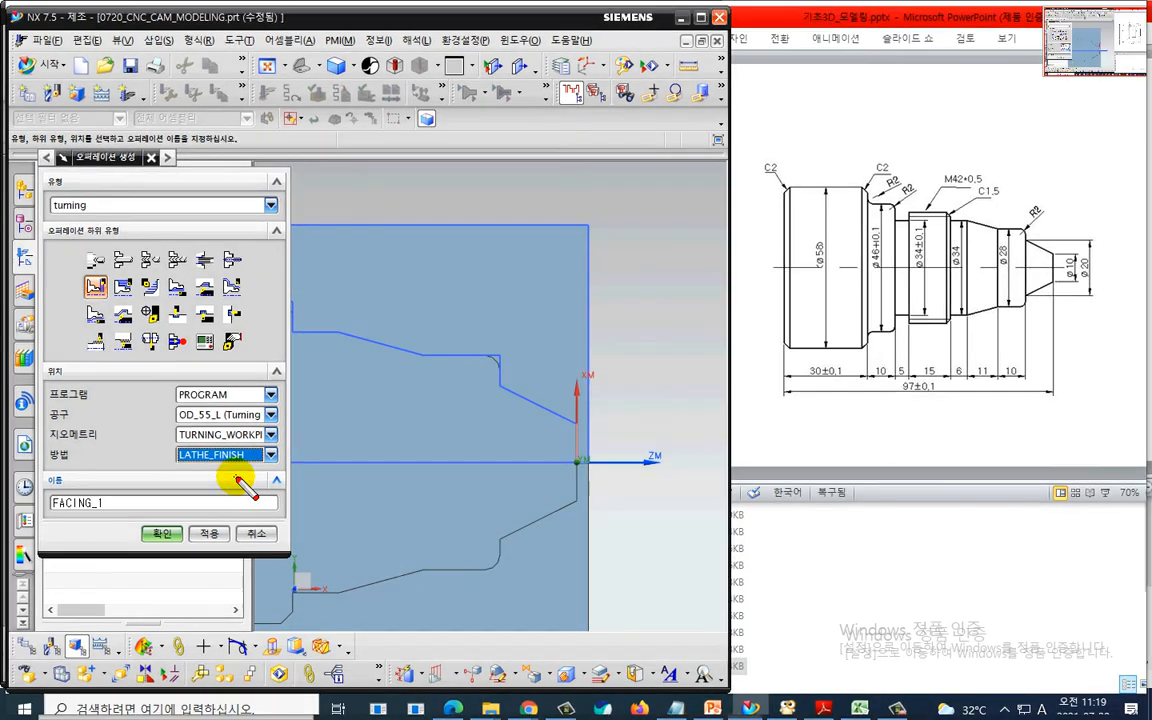
mouse_move(229, 470)
left_mouse_down()
mouse_move(140, 345)
mouse_move(238, 478)
left_mouse_up()
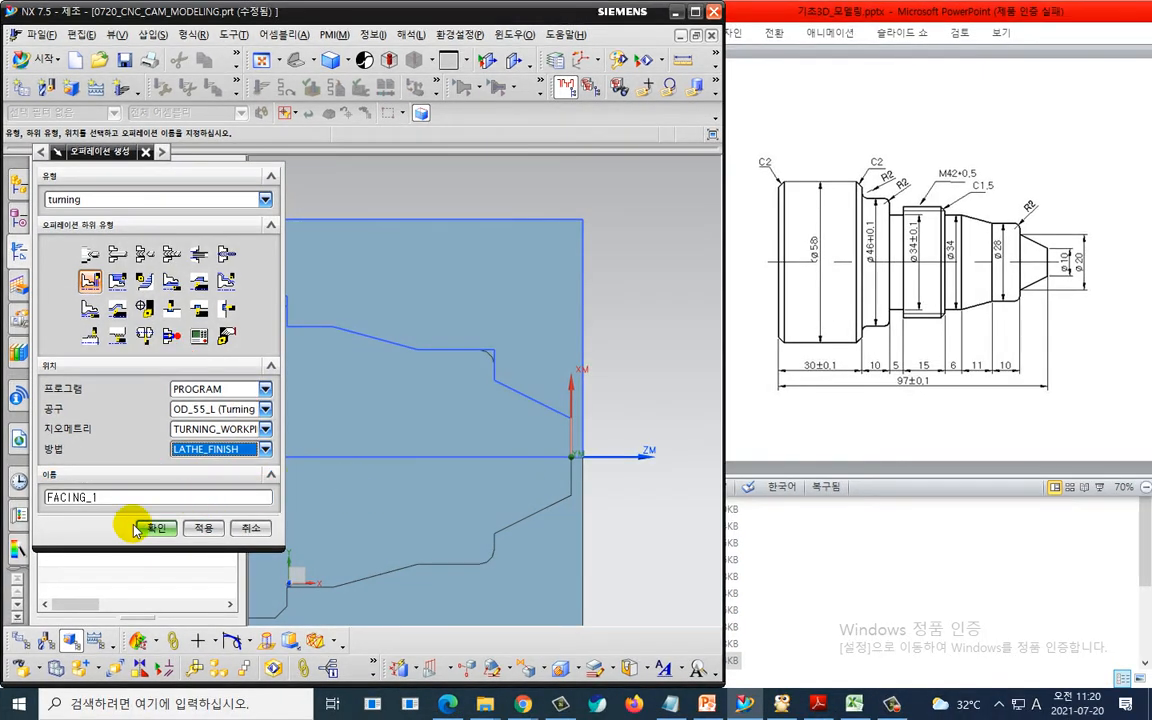
left_click(150, 533)
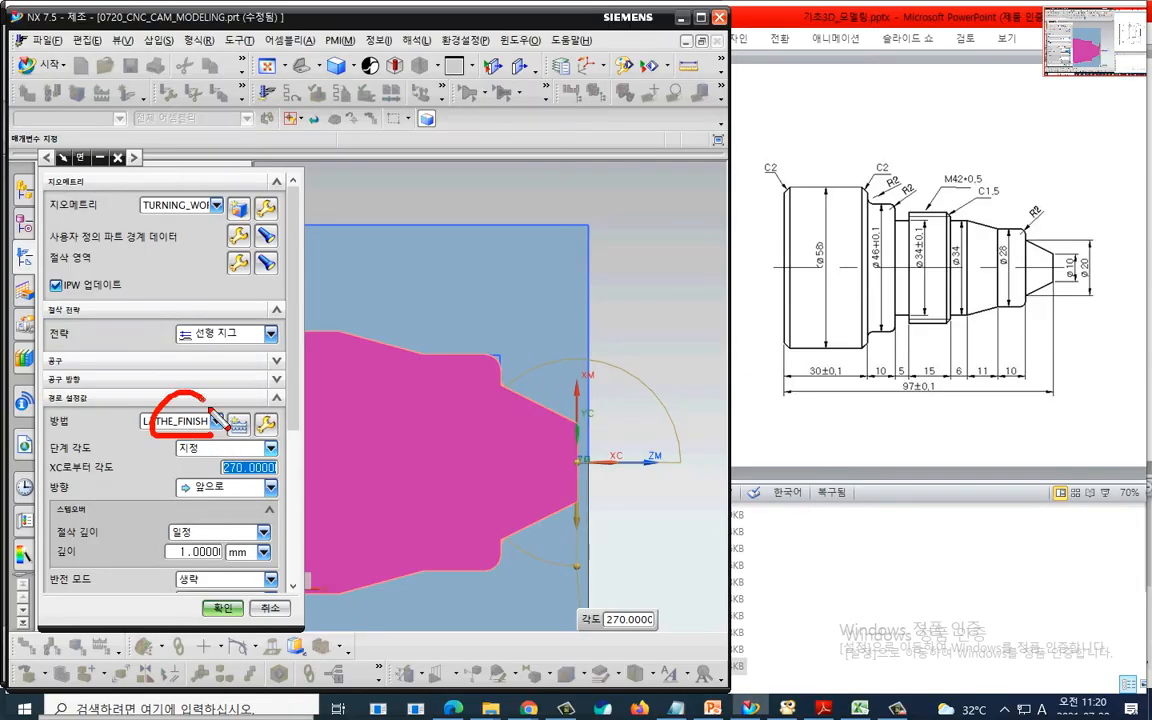
scroll(285, 420, "down", 4)
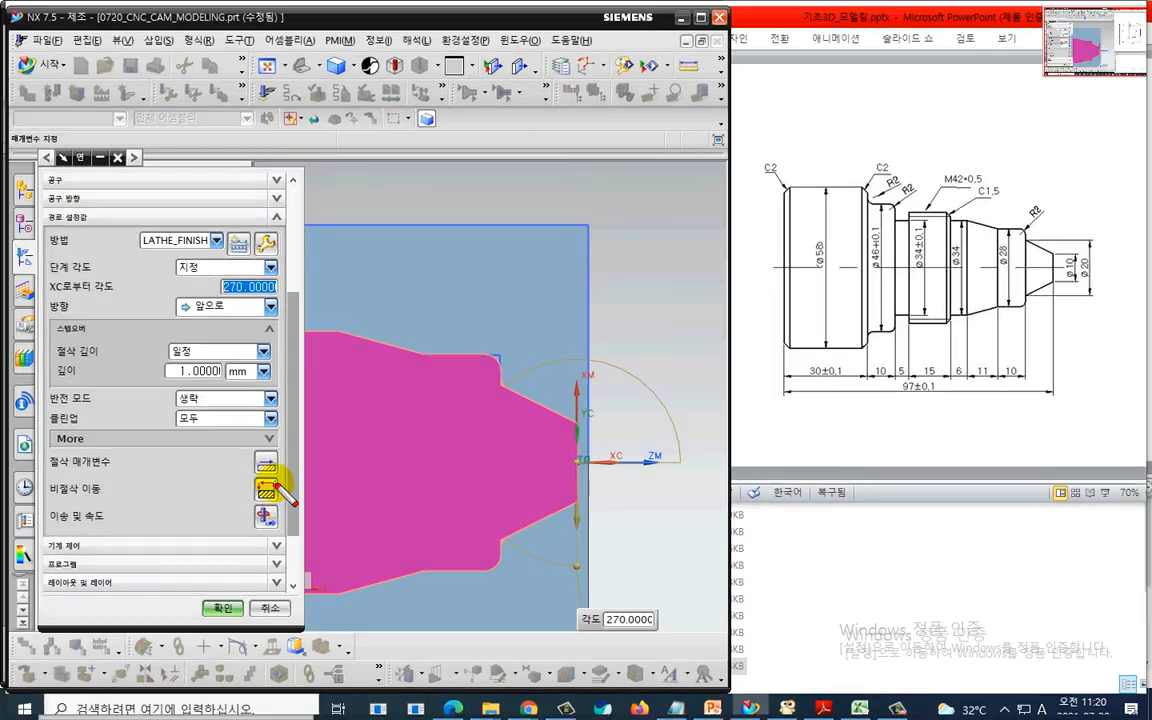
mouse_move(284, 480)
left_mouse_down()
mouse_move(282, 454)
mouse_move(283, 476)
left_mouse_up()
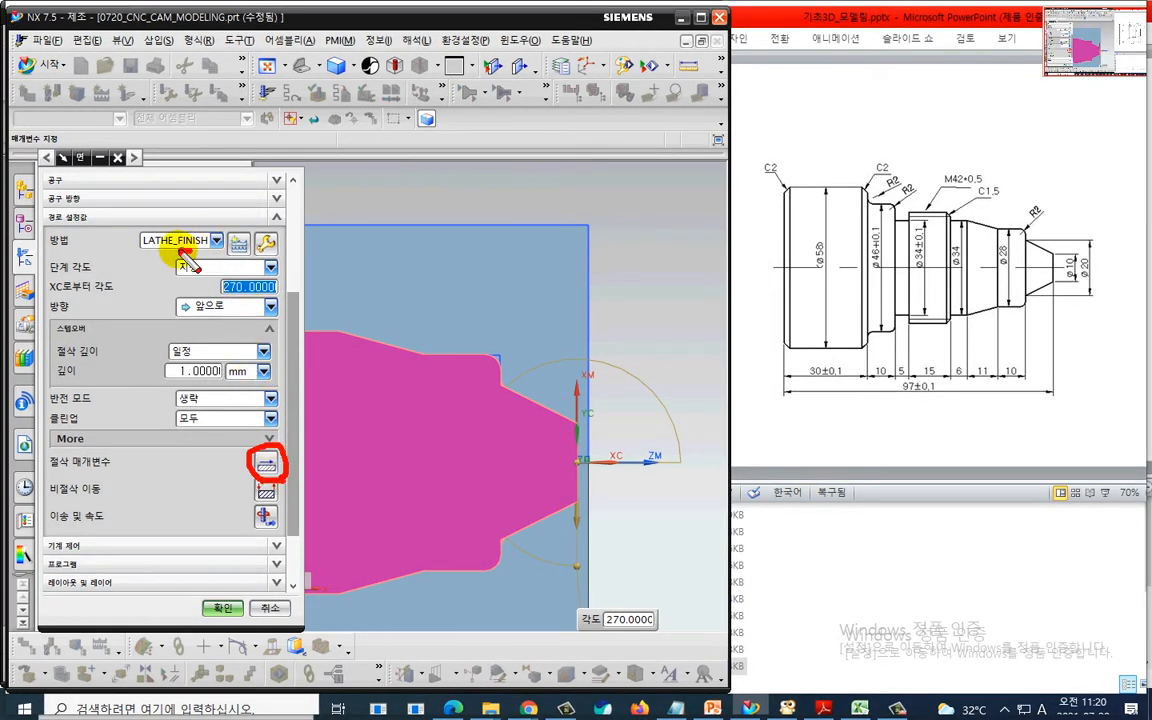
left_click_drag(178, 249, 201, 281)
left_click_drag(303, 448, 300, 464)
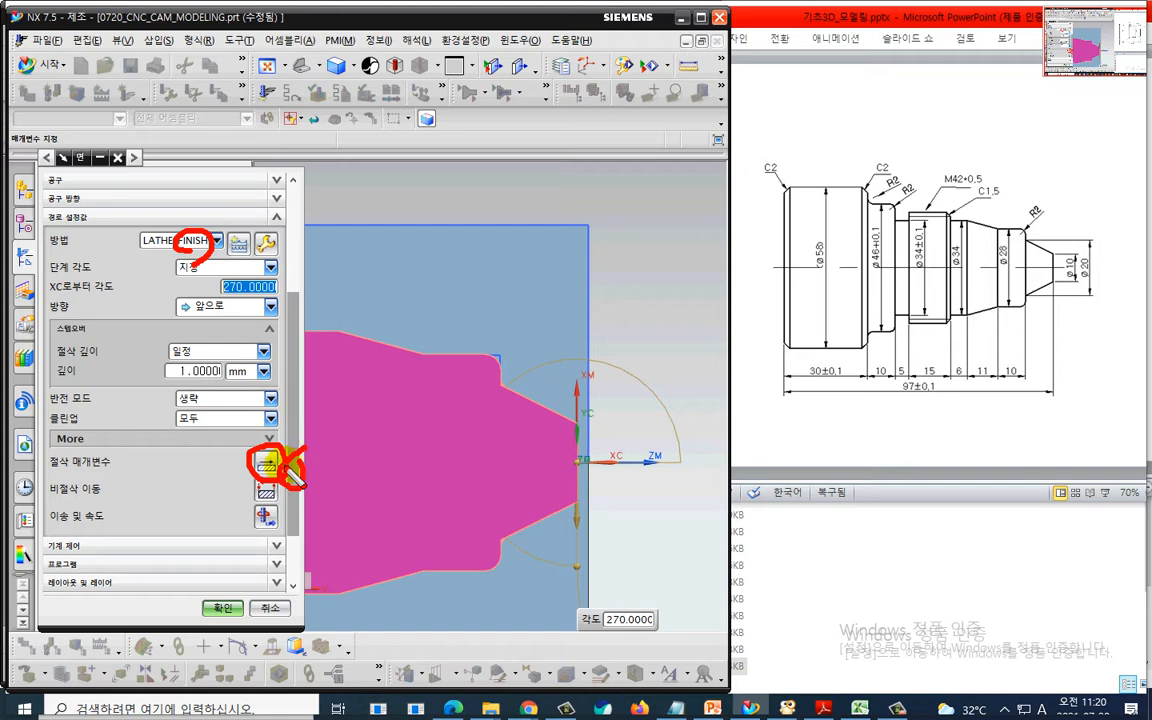
left_click_drag(308, 420, 303, 447)
left_click_drag(366, 406, 362, 428)
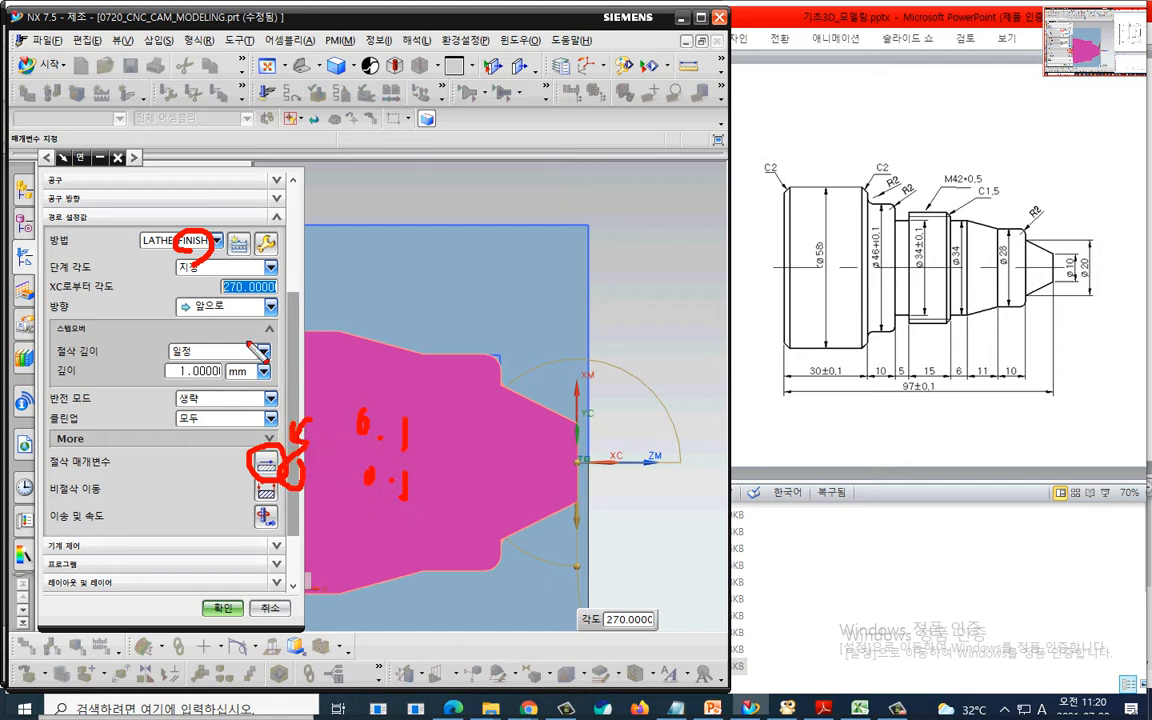
mouse_move(205, 232)
left_mouse_down()
mouse_move(188, 258)
mouse_move(193, 290)
left_mouse_up()
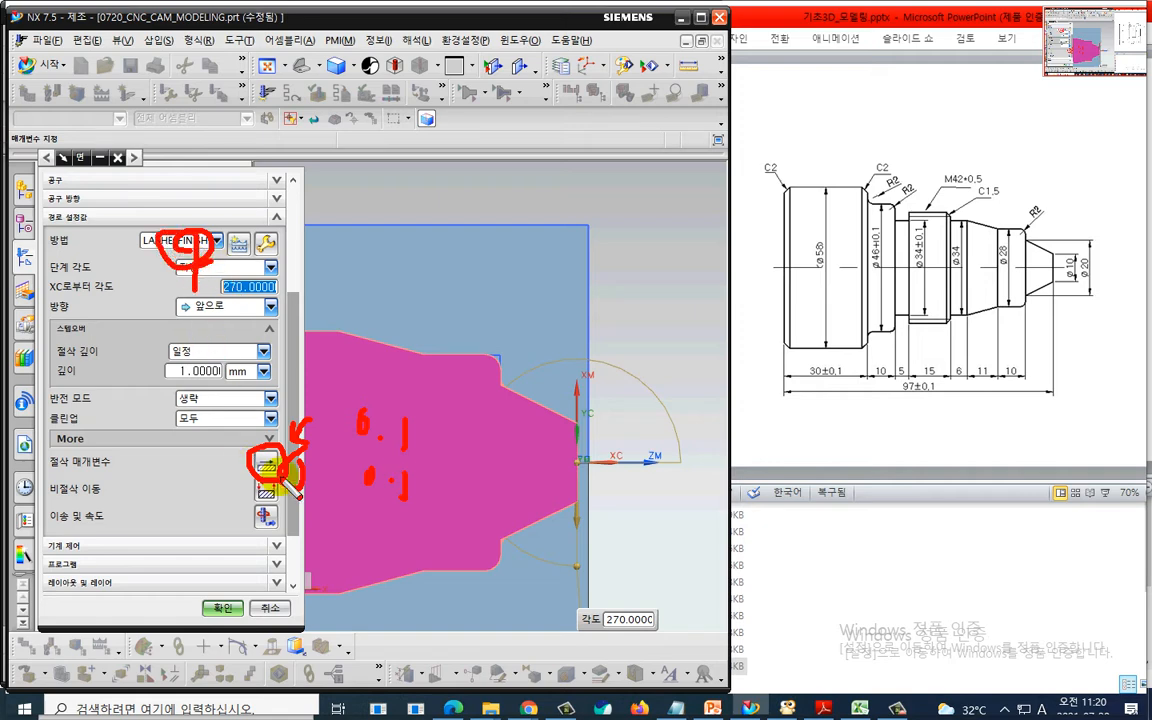
key("Escape")
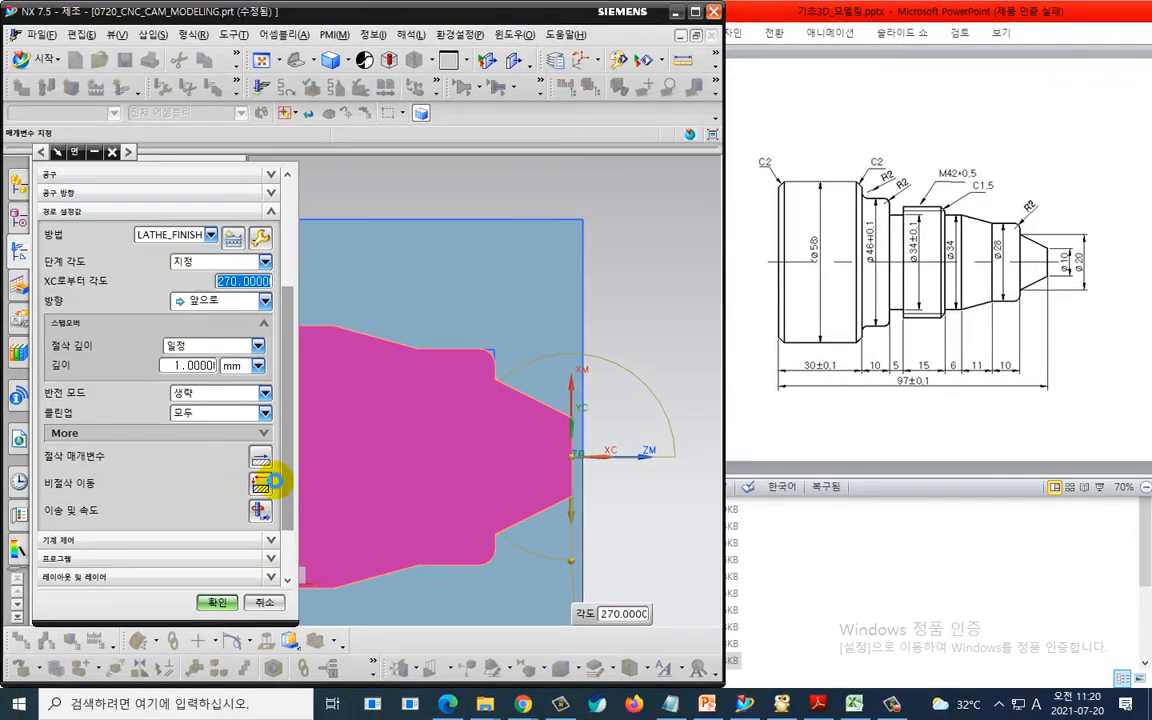
- Review the stock allowances in the facing operation's cutting parameters and cancel the dialog
left_click(262, 459)
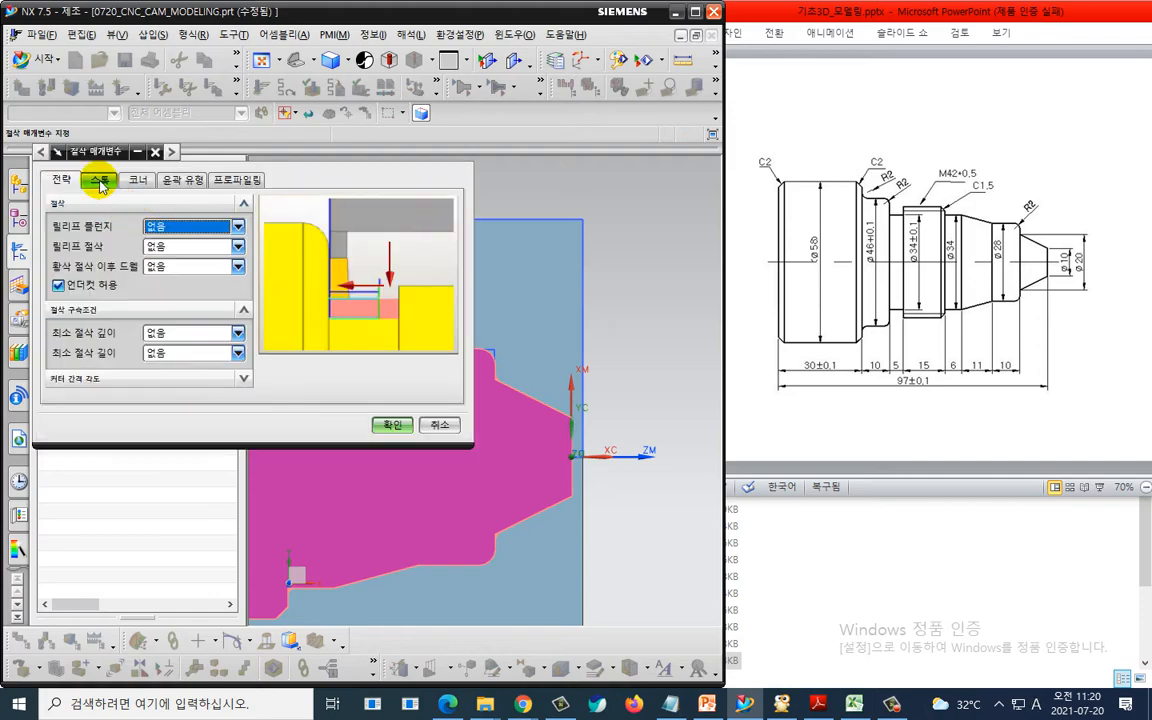
left_click(97, 180)
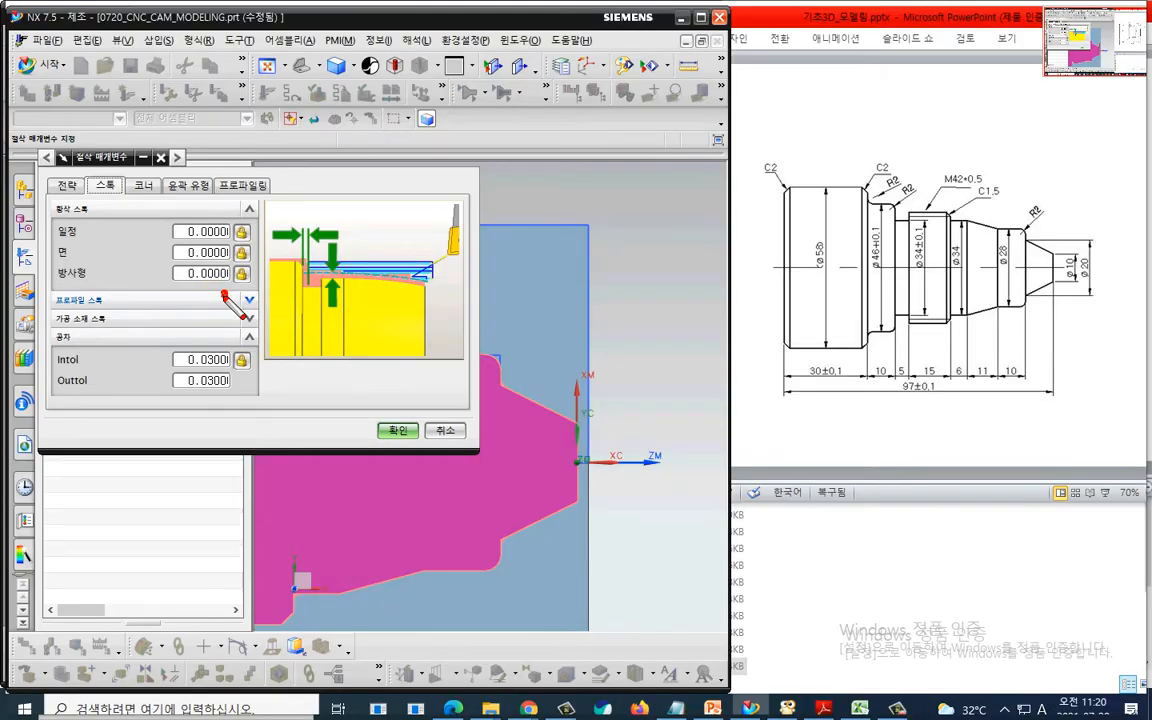
mouse_move(222, 285)
left_mouse_down()
mouse_move(136, 215)
mouse_move(220, 200)
mouse_move(240, 294)
left_mouse_up()
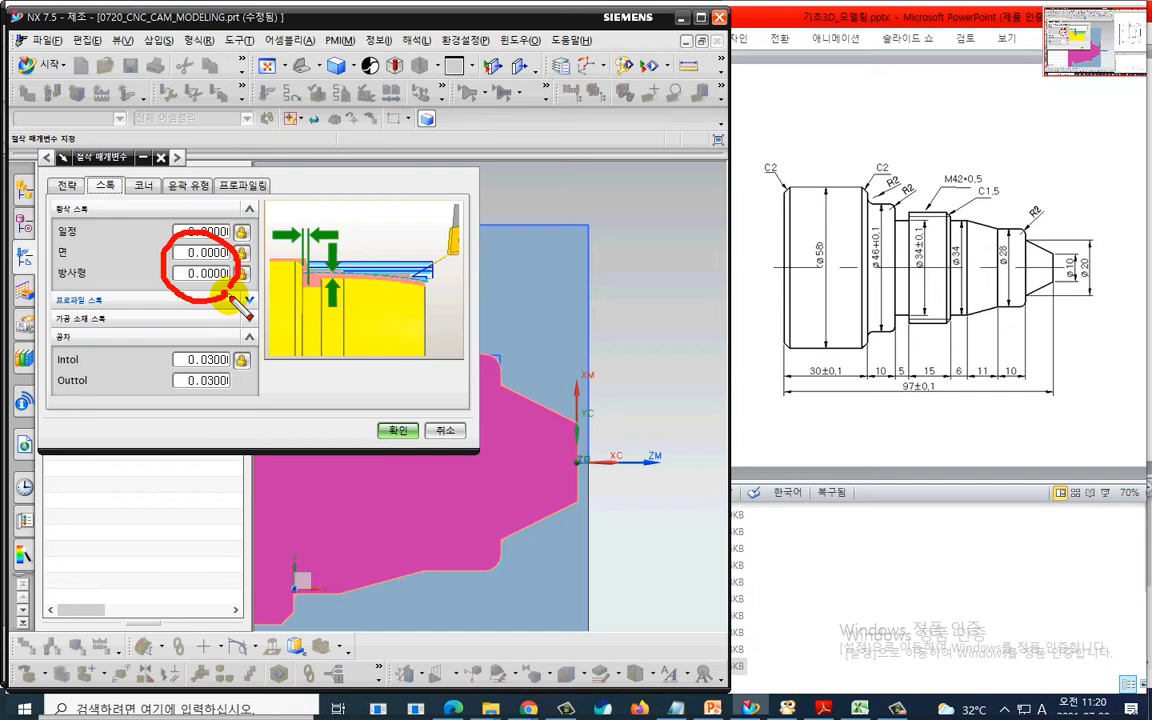
right_click(488, 462)
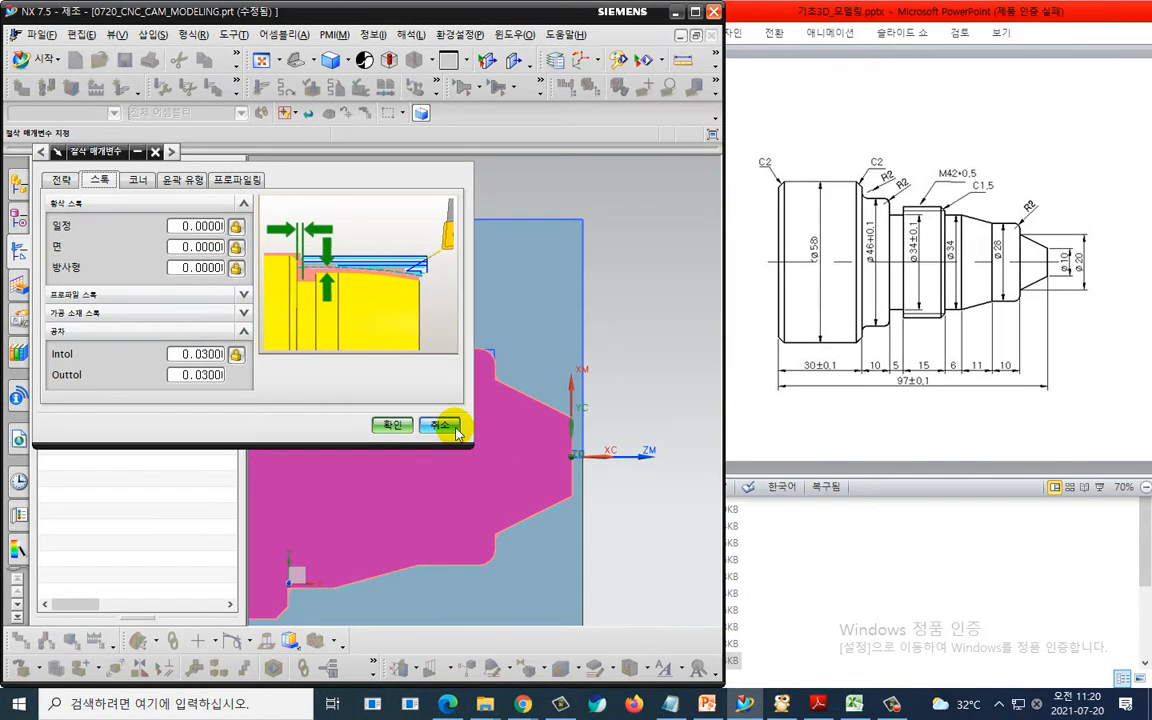
left_click(442, 426)
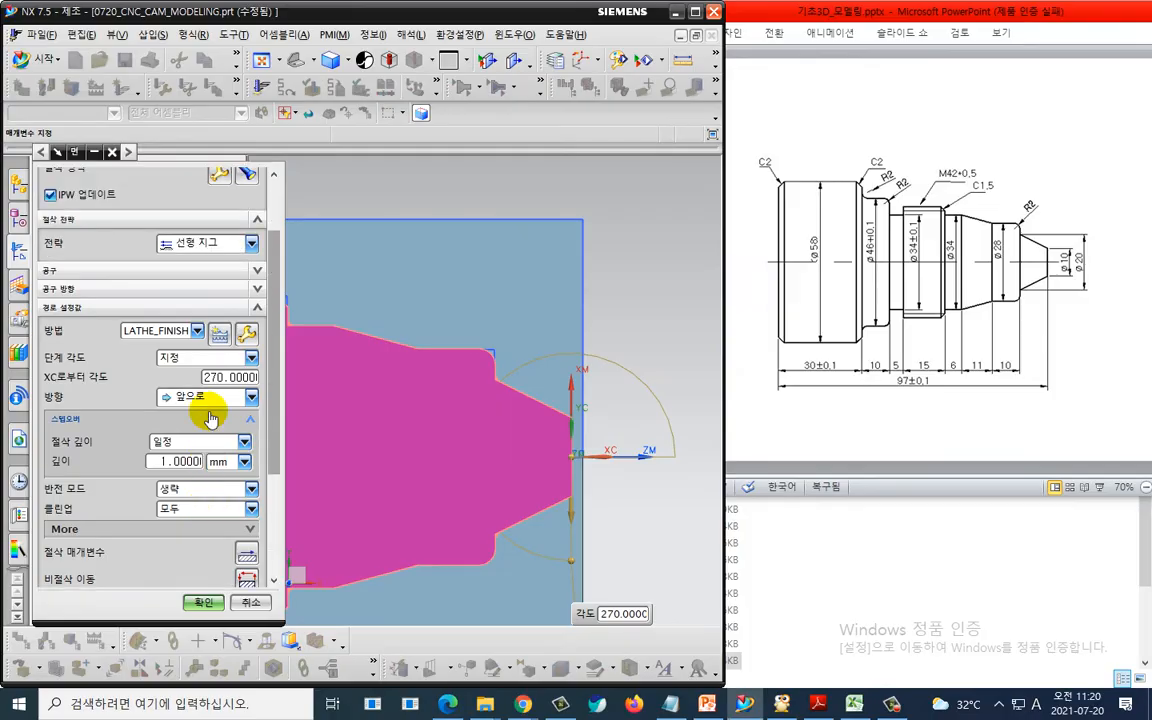
- Limit the cut region with axial trim plane 1 defined by a point at the part's end face
scroll(244, 257, "up", 3)
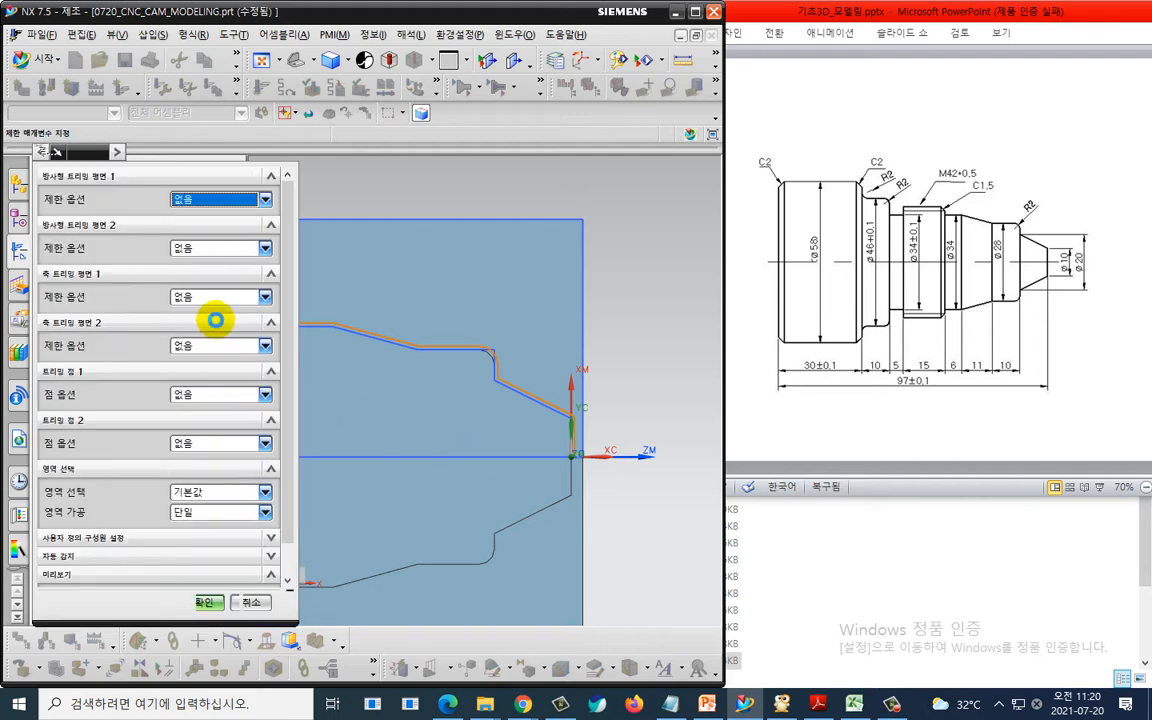
left_click(215, 297)
left_click(210, 310)
left_click(570, 452)
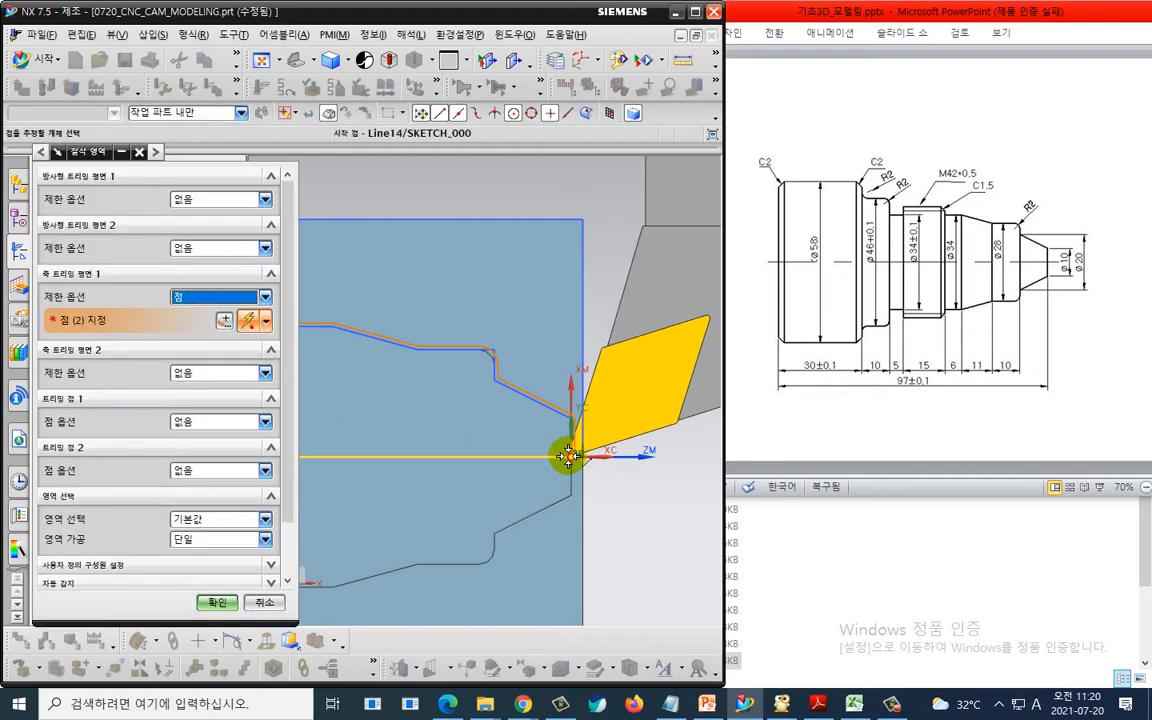
left_click(225, 602)
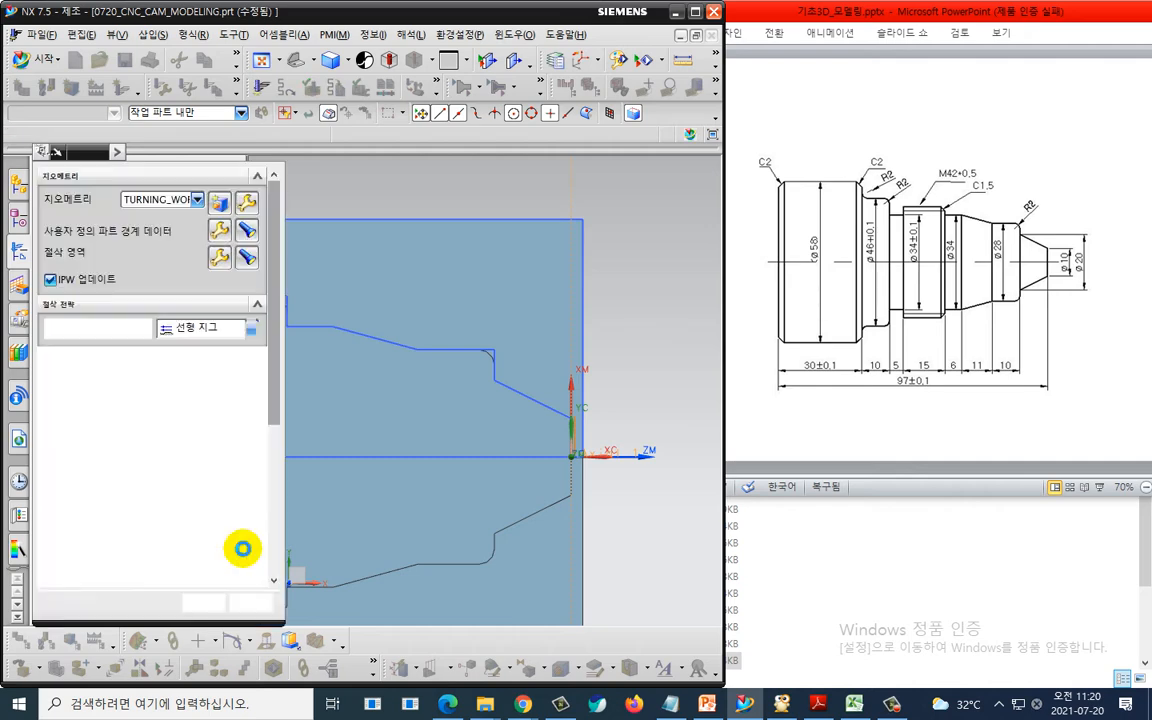
scroll(190, 560, "down", 5)
left_click(203, 602)
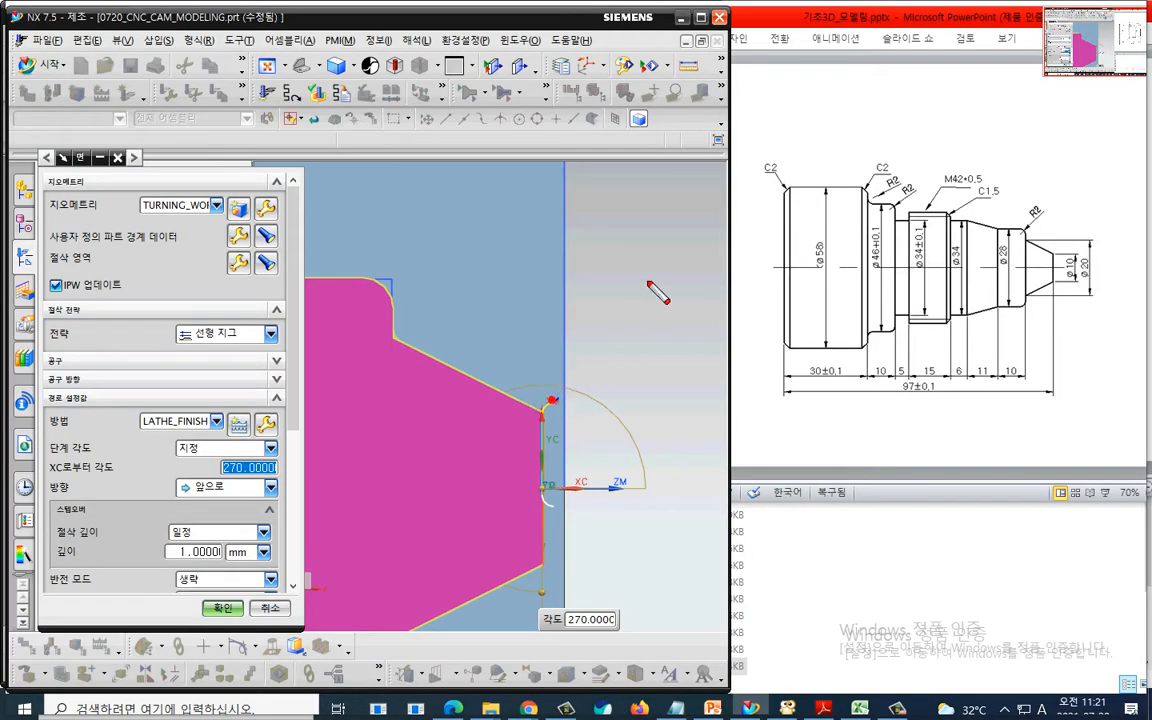
mouse_move(695, 225)
left_mouse_down()
mouse_move(658, 300)
mouse_move(556, 395)
mouse_move(580, 410)
left_mouse_up()
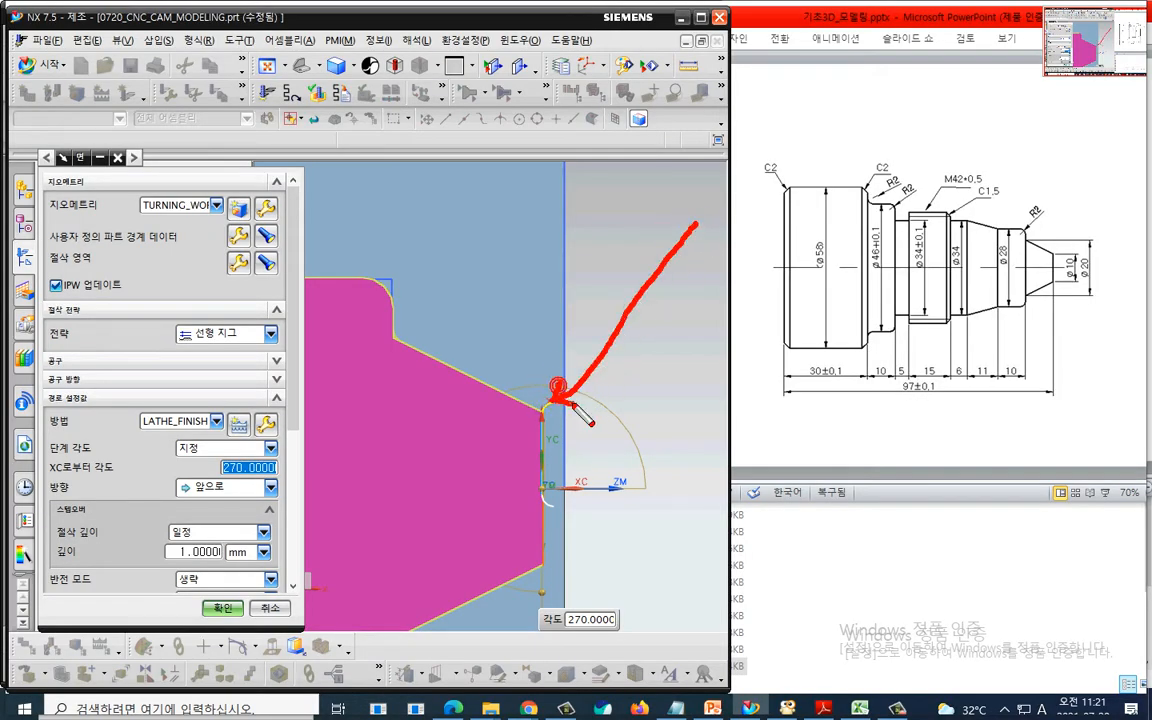
mouse_move(557, 507)
left_mouse_down()
mouse_move(590, 483)
mouse_move(675, 353)
mouse_move(676, 396)
left_mouse_up()
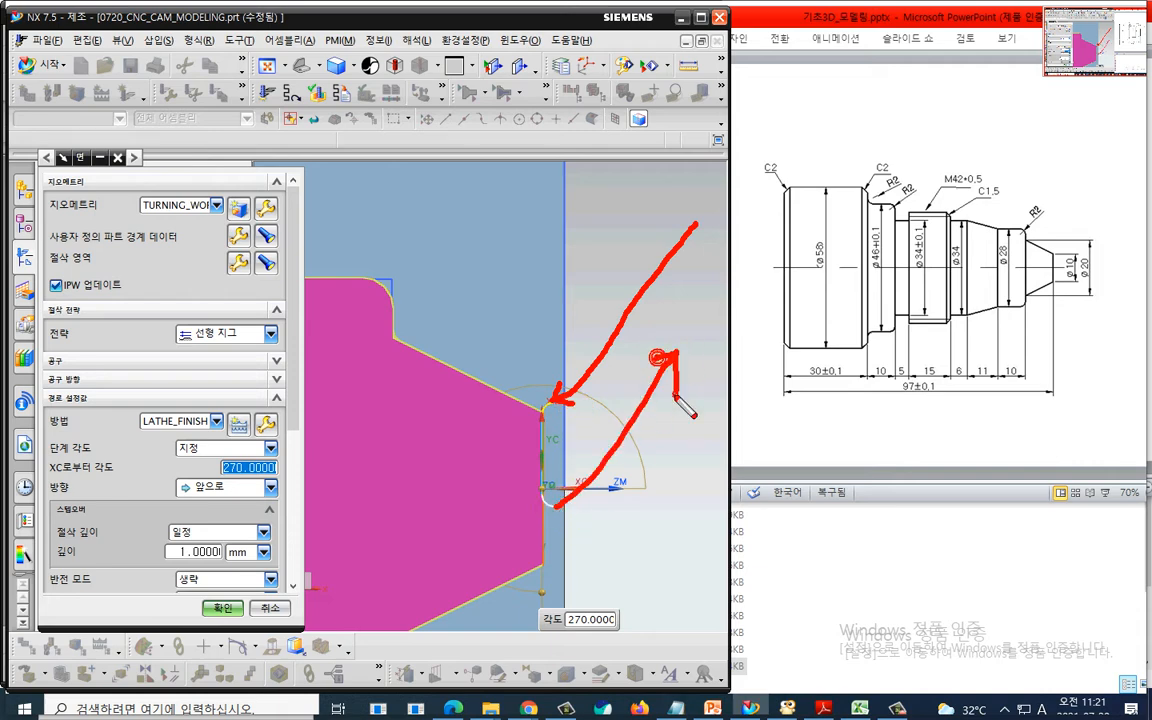
key("Escape")
- Open the non-cutting moves and set the approach motion to direct with a point as its option
scroll(140, 460, "down", 5)
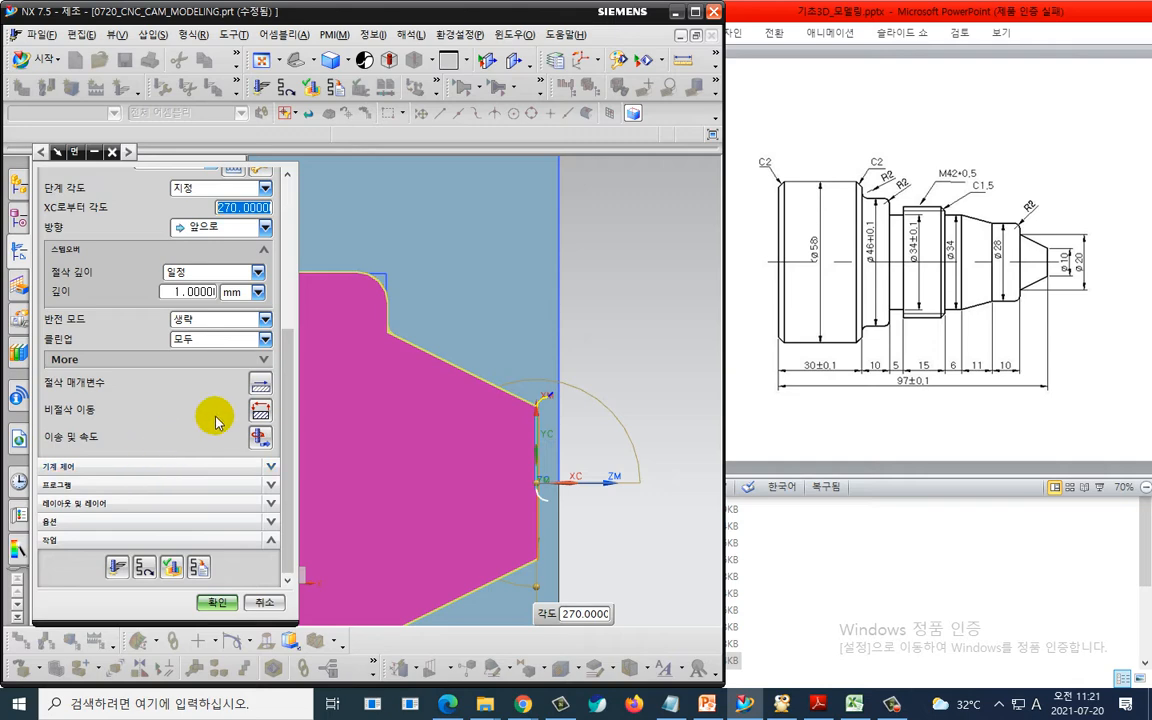
left_click(261, 412)
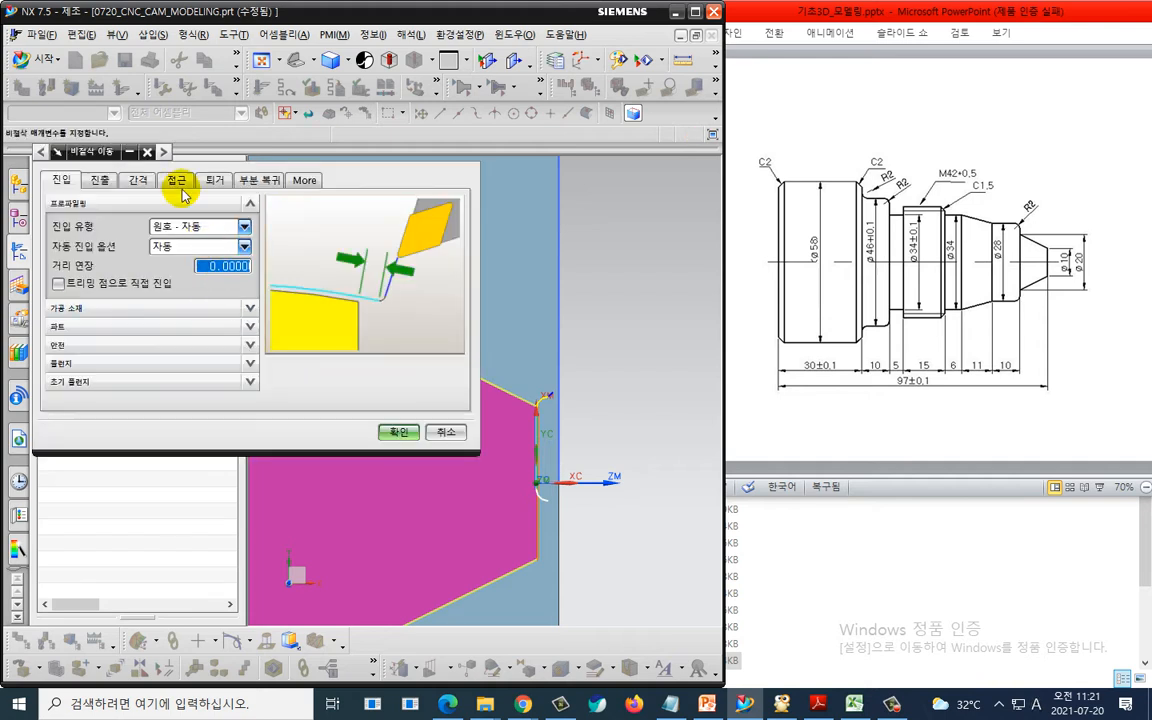
left_click(176, 180)
left_click(200, 276)
left_click(180, 308)
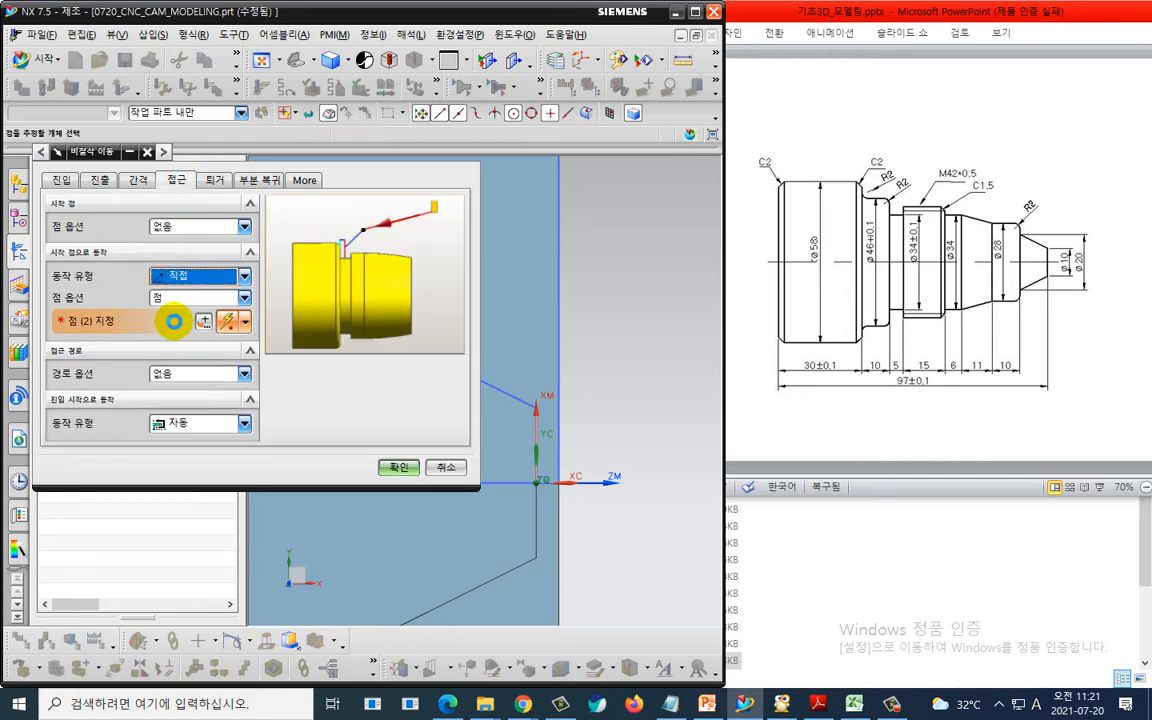
middle_click(197, 320)
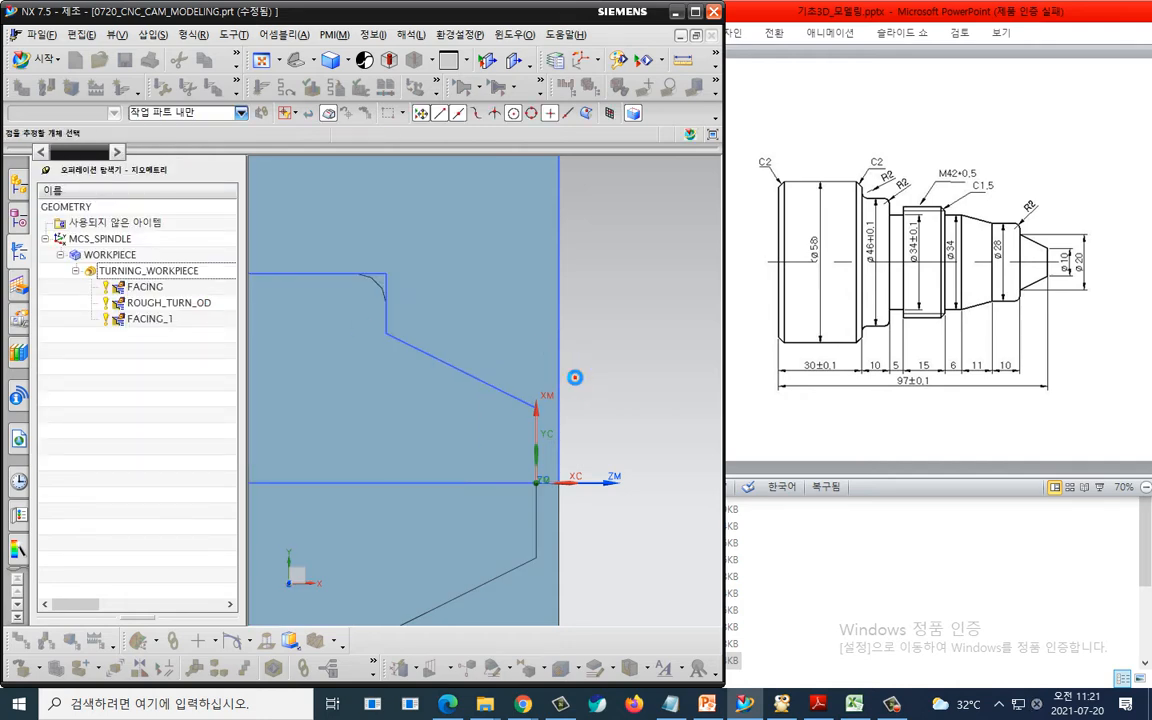
- Specify the approach point at XC 2 and YC 8 mm
left_click(577, 370)
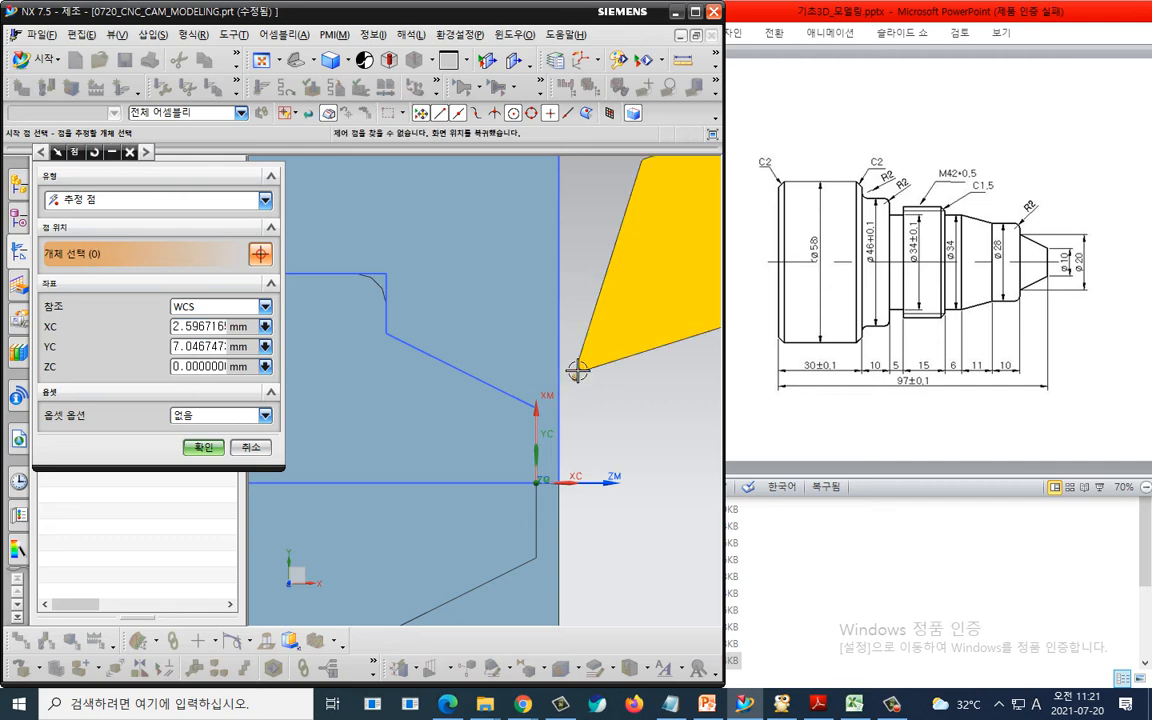
left_click(185, 326)
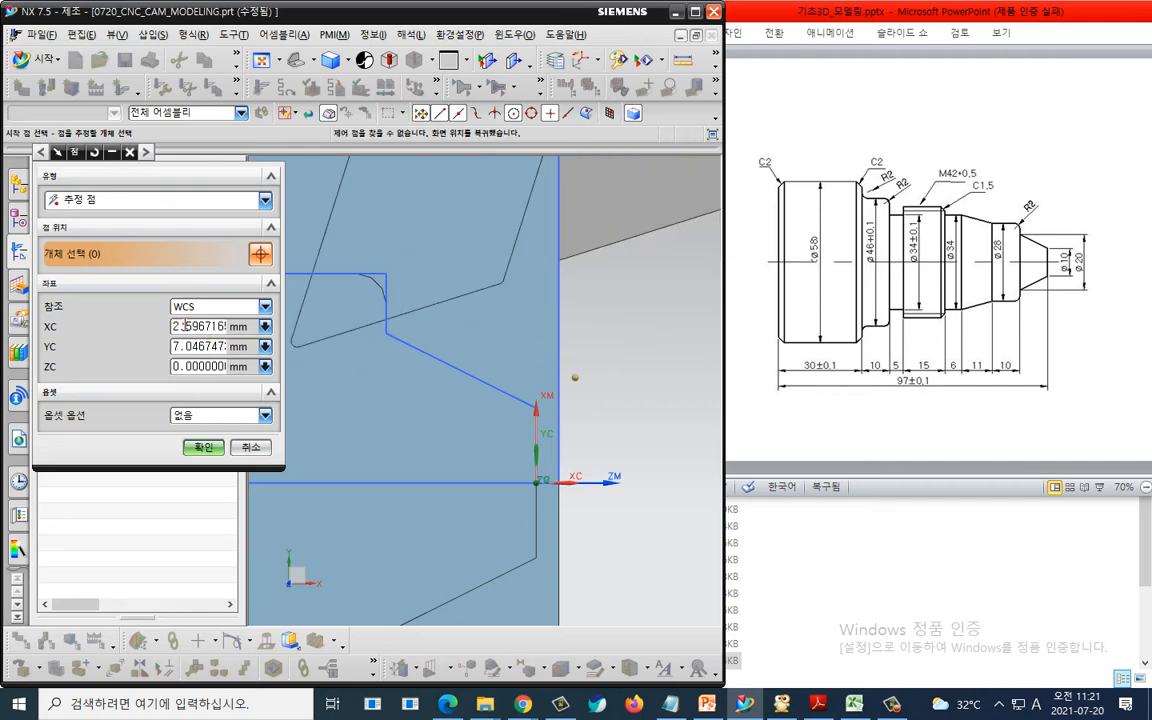
type("3")
left_click(185, 326)
left_click(205, 346)
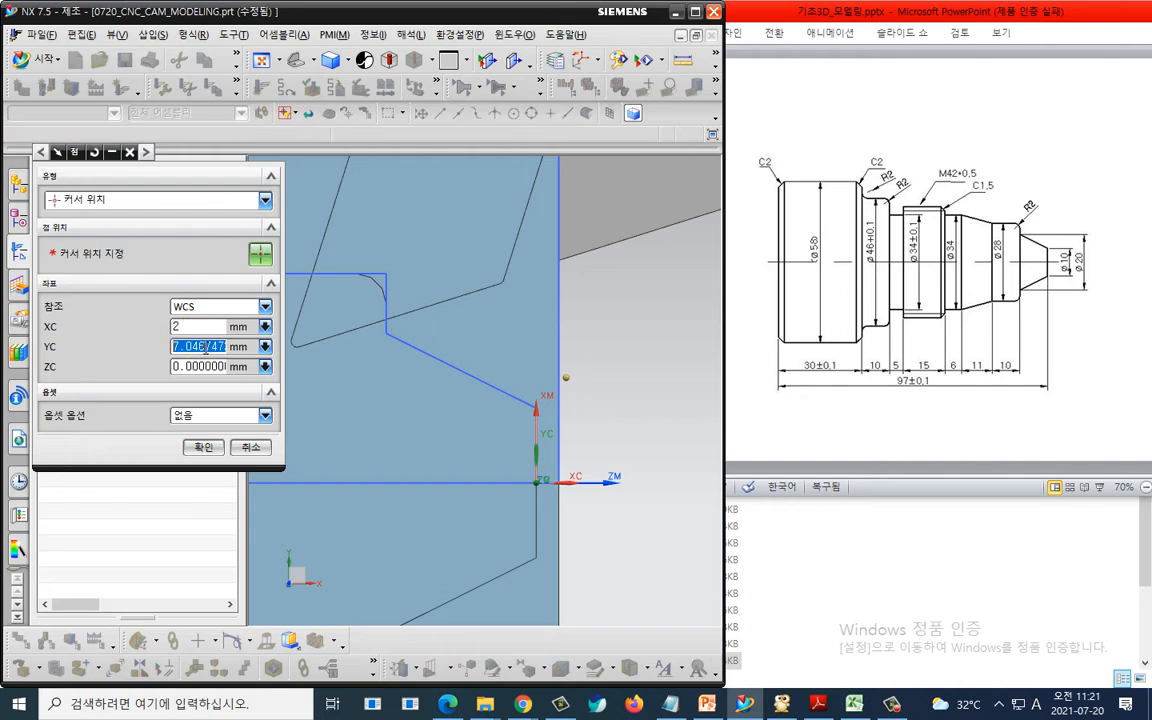
type("10")
type("8")
key("Return")
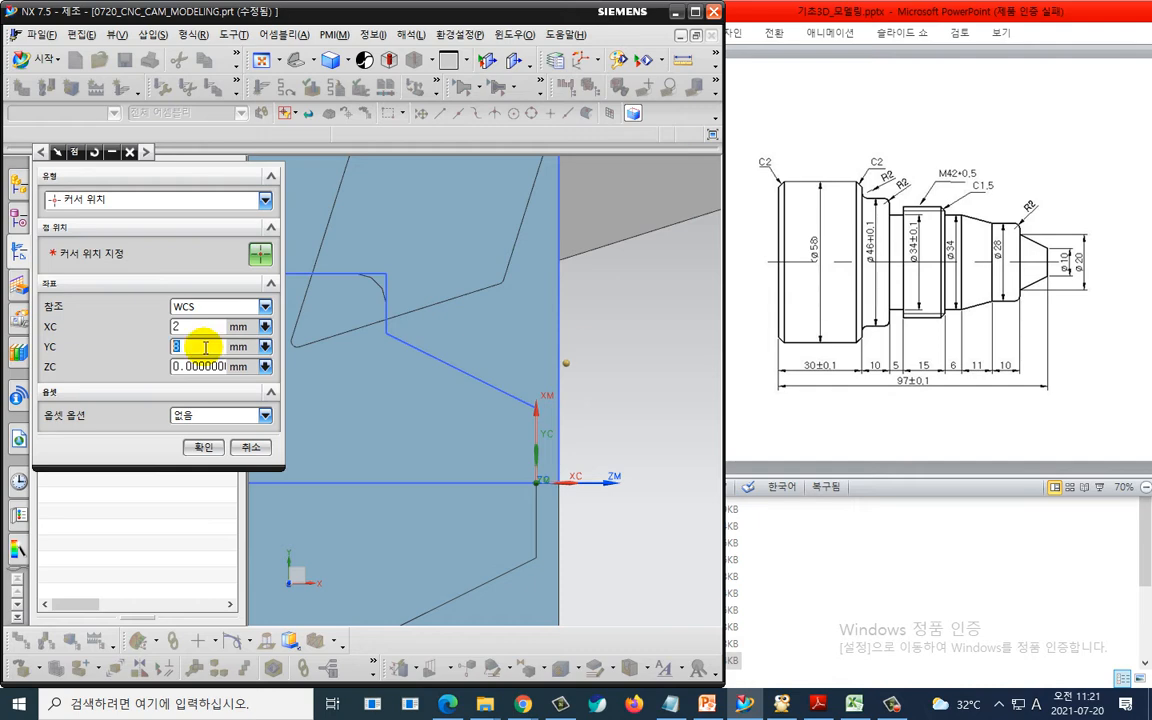
left_click(205, 447)
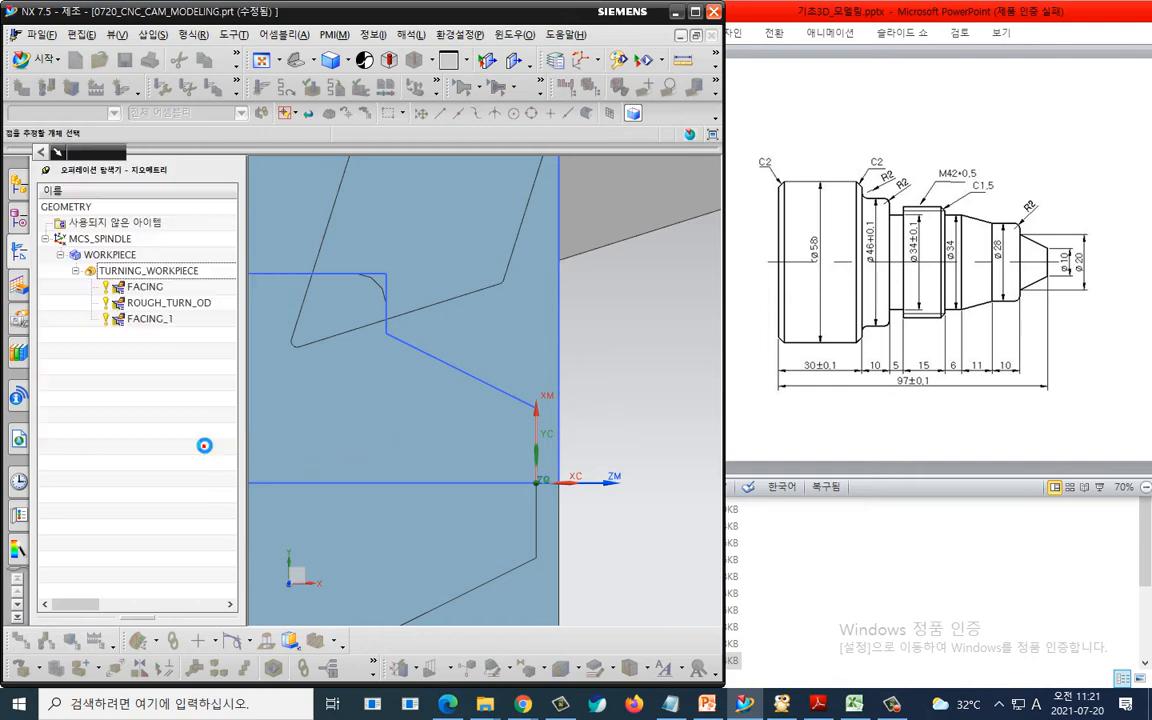
- Set the retract motion to direct returning to the same point as the start and confirm the non-cutting moves
left_click(214, 180)
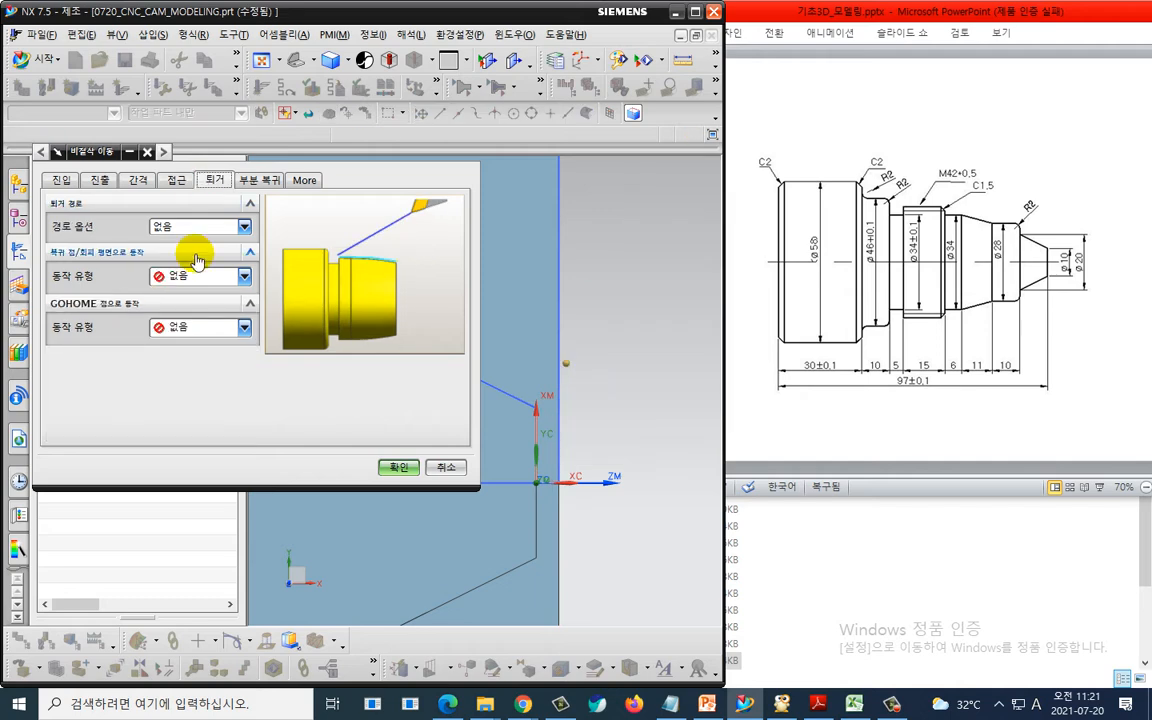
left_click(185, 276)
left_click(196, 325)
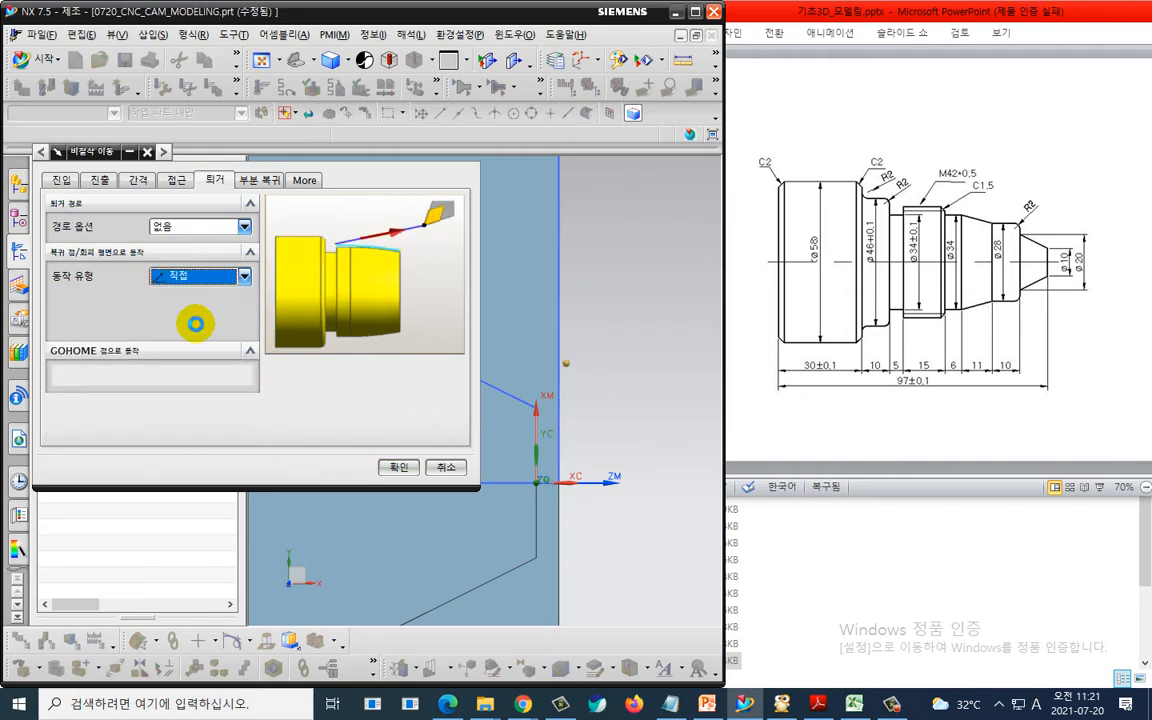
left_click(195, 297)
left_click(196, 368)
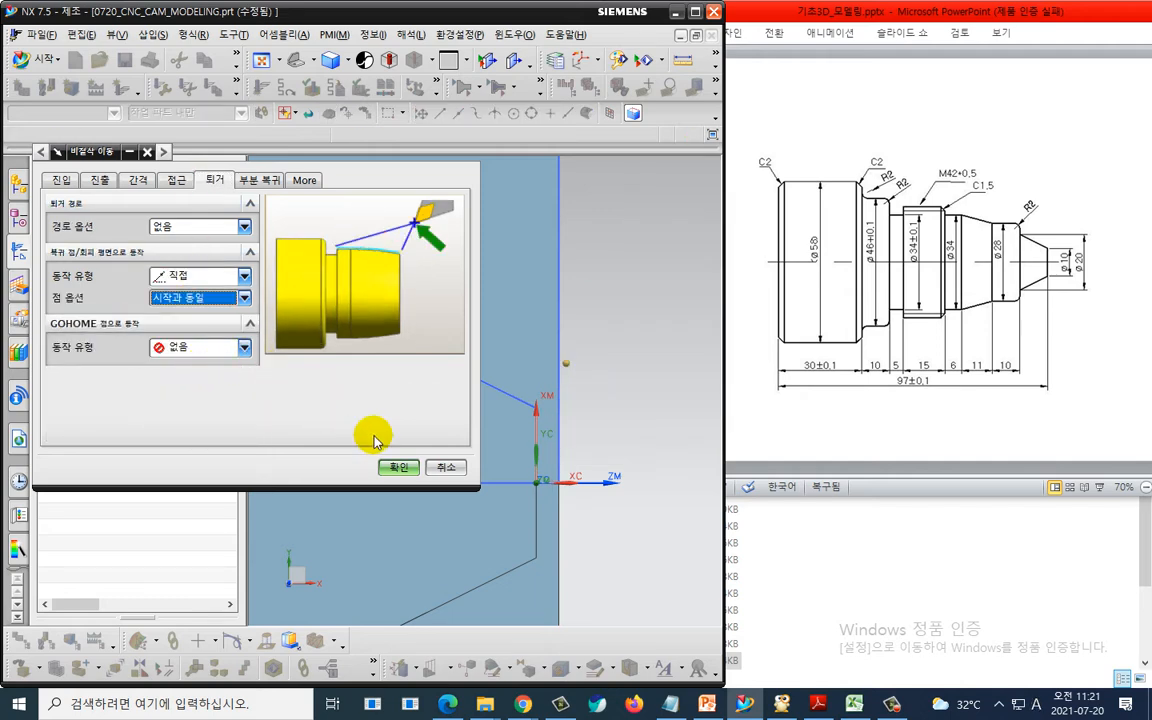
left_click(396, 466)
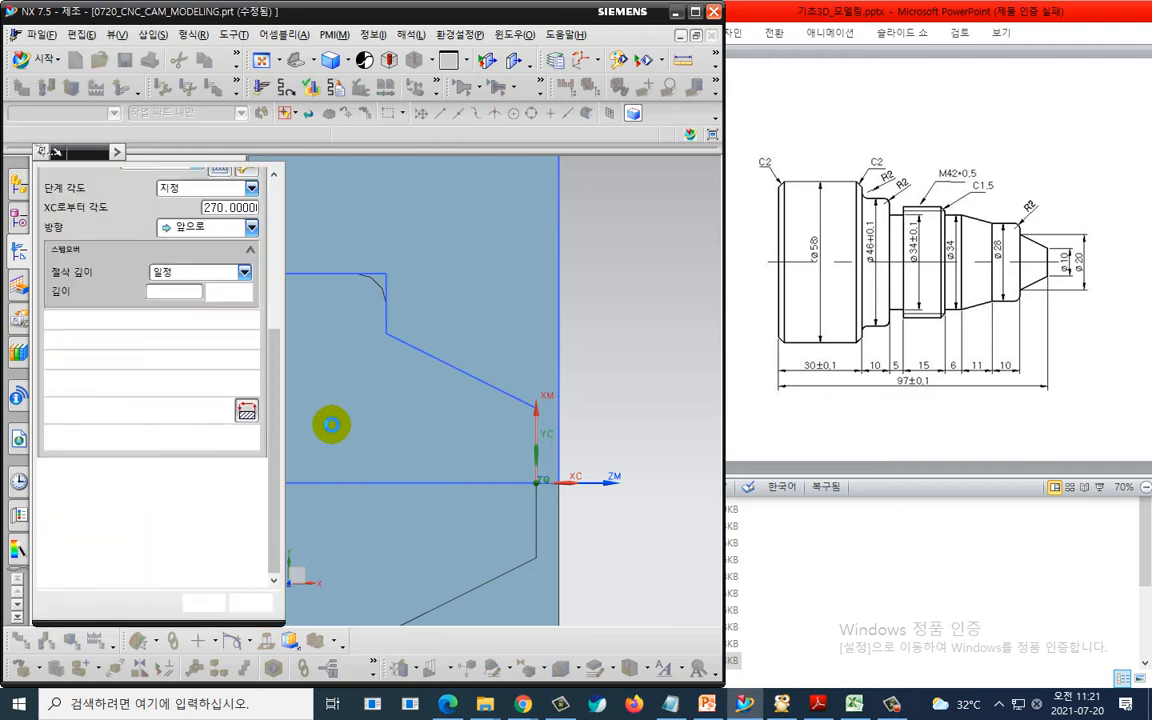
- Regenerate the finishing facing toolpath and accept the operation
left_click(108, 567)
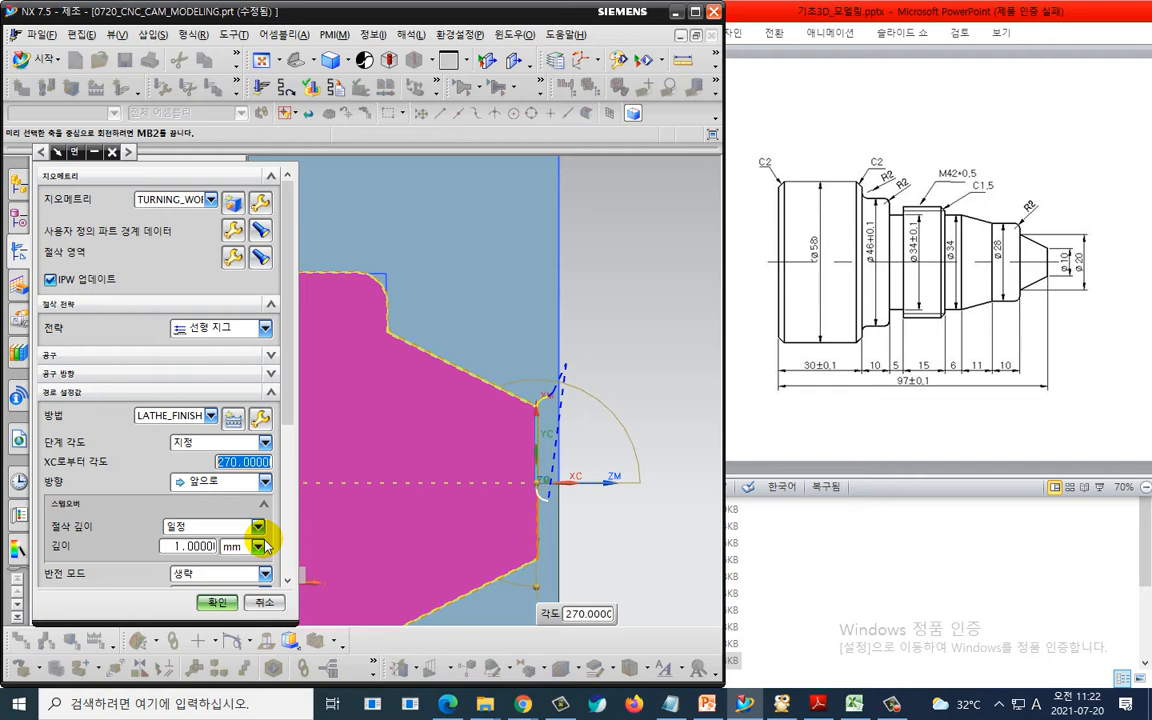
left_click(220, 601)
- Try to create a FINISH_TURN_OD operation using tool OD_55_L and method LATHE_FINISH
left_click(121, 86)
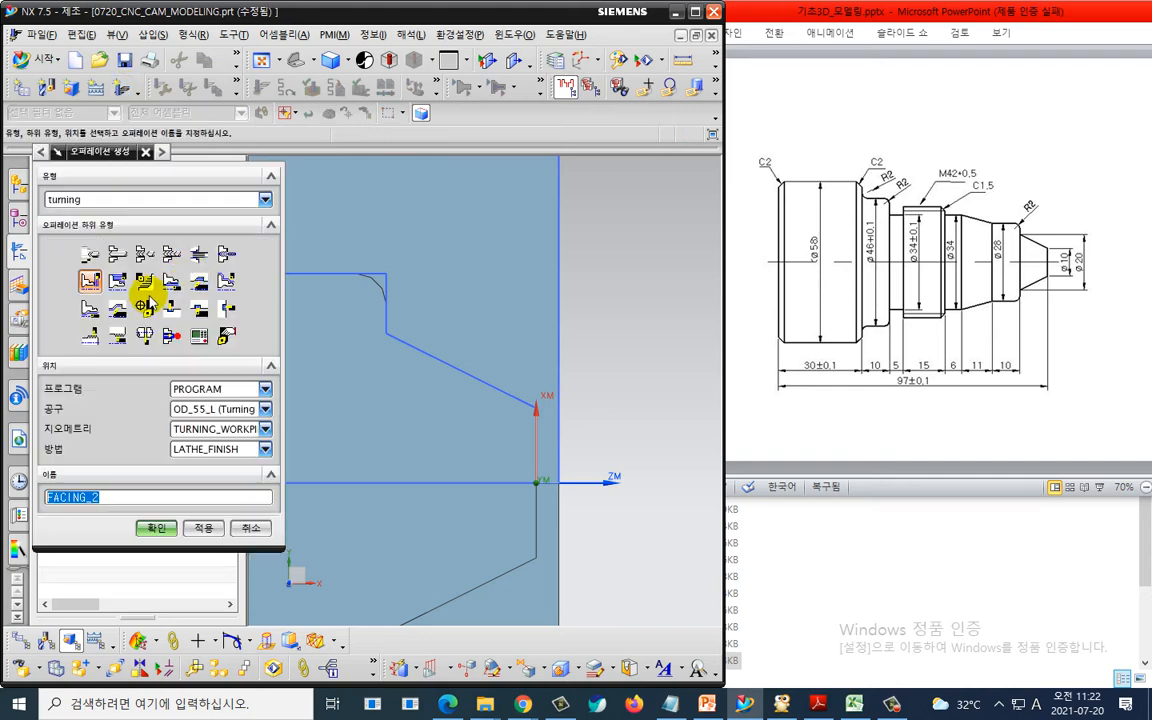
left_click(226, 281)
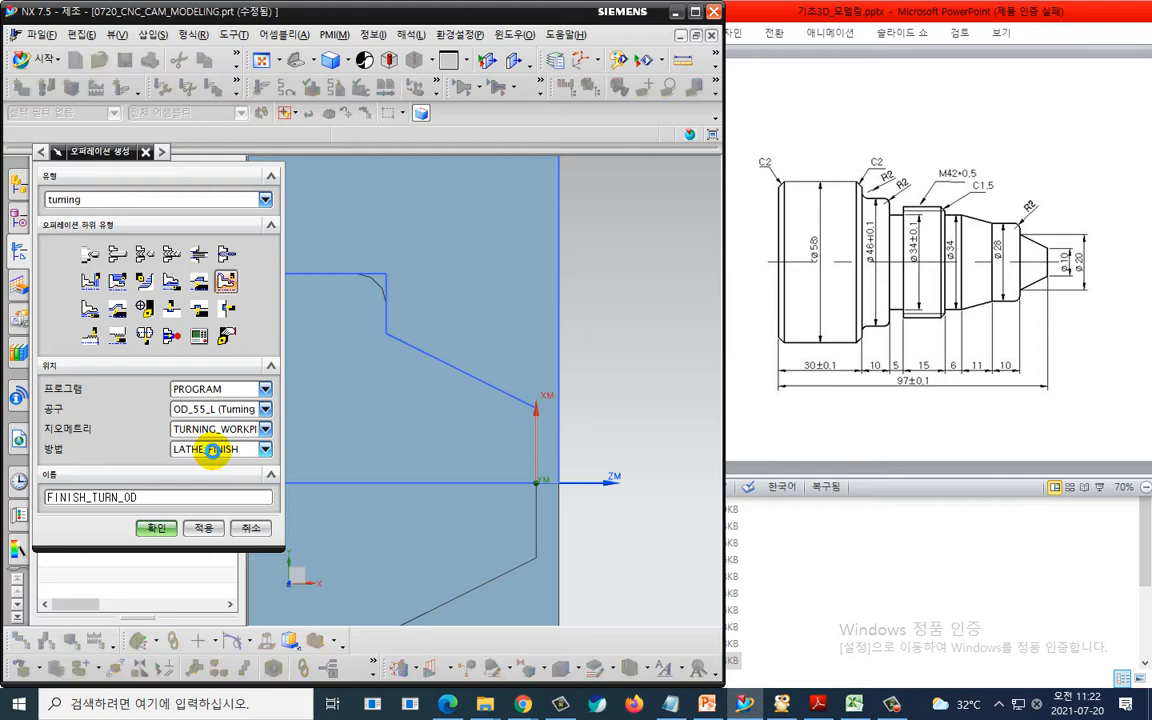
middle_click(213, 453)
- Display and inspect the ROUGH_TURN_OD toolpath in the operation navigator
left_click(190, 319)
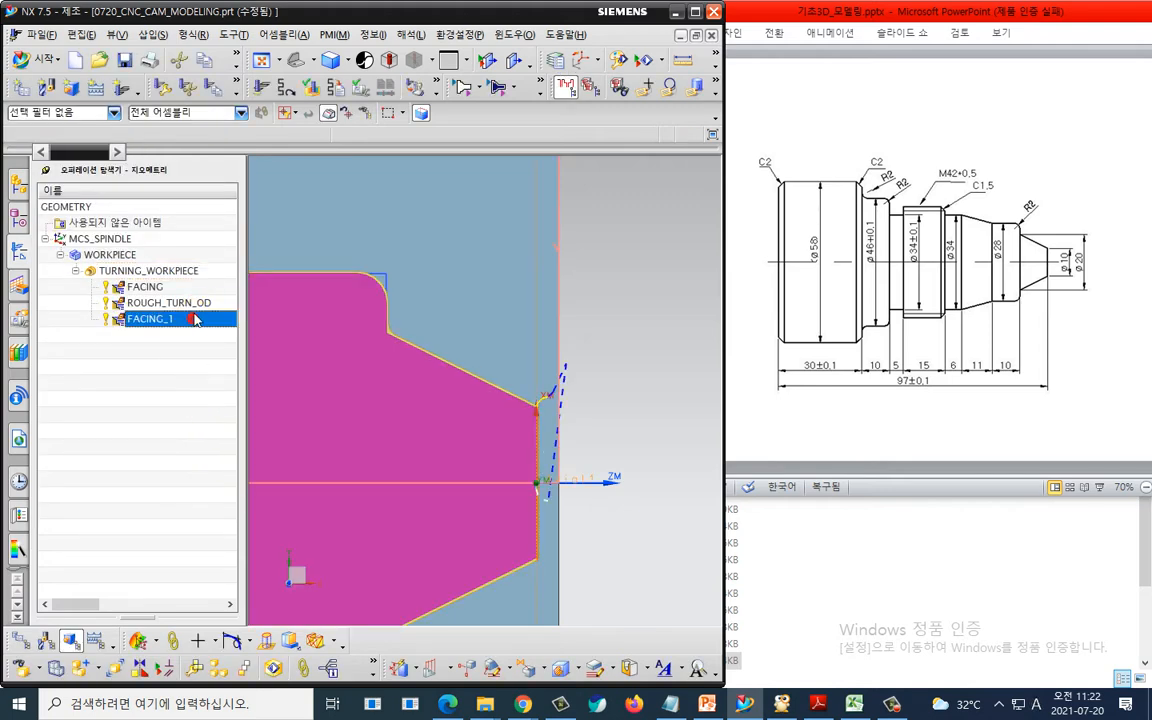
left_click(170, 302)
scroll(621, 293, "down", 3)
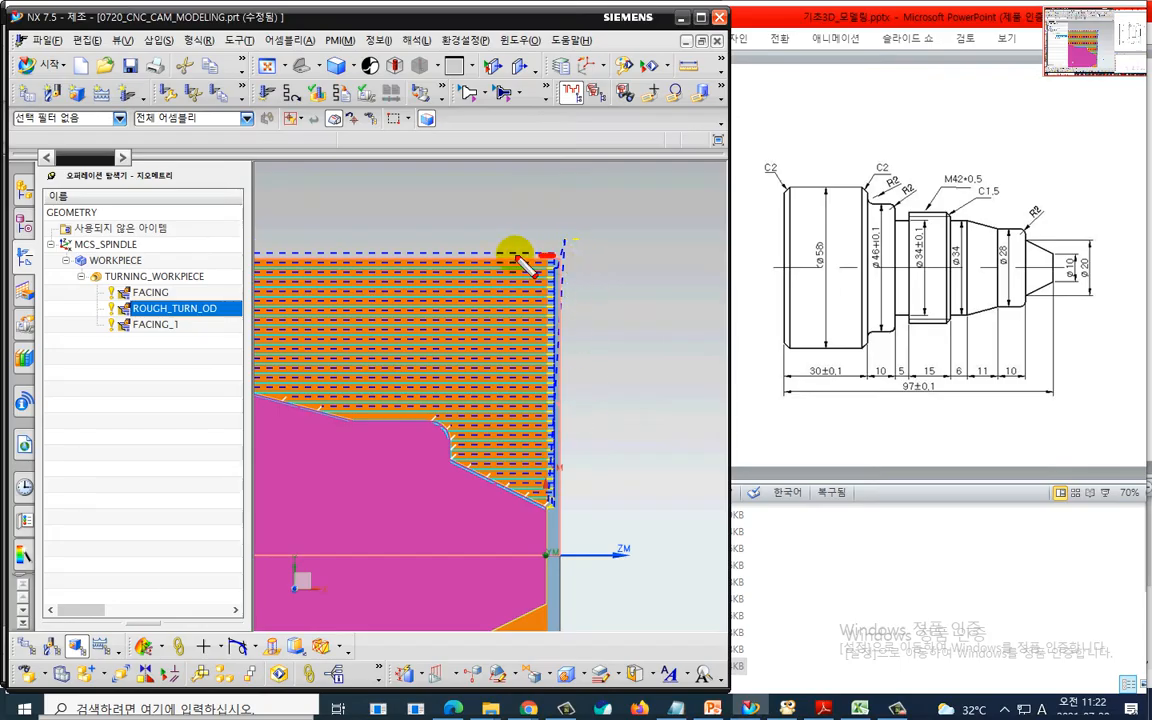
mouse_move(414, 292)
left_mouse_down()
mouse_move(470, 300)
mouse_move(440, 330)
mouse_move(463, 368)
mouse_move(522, 402)
left_mouse_up()
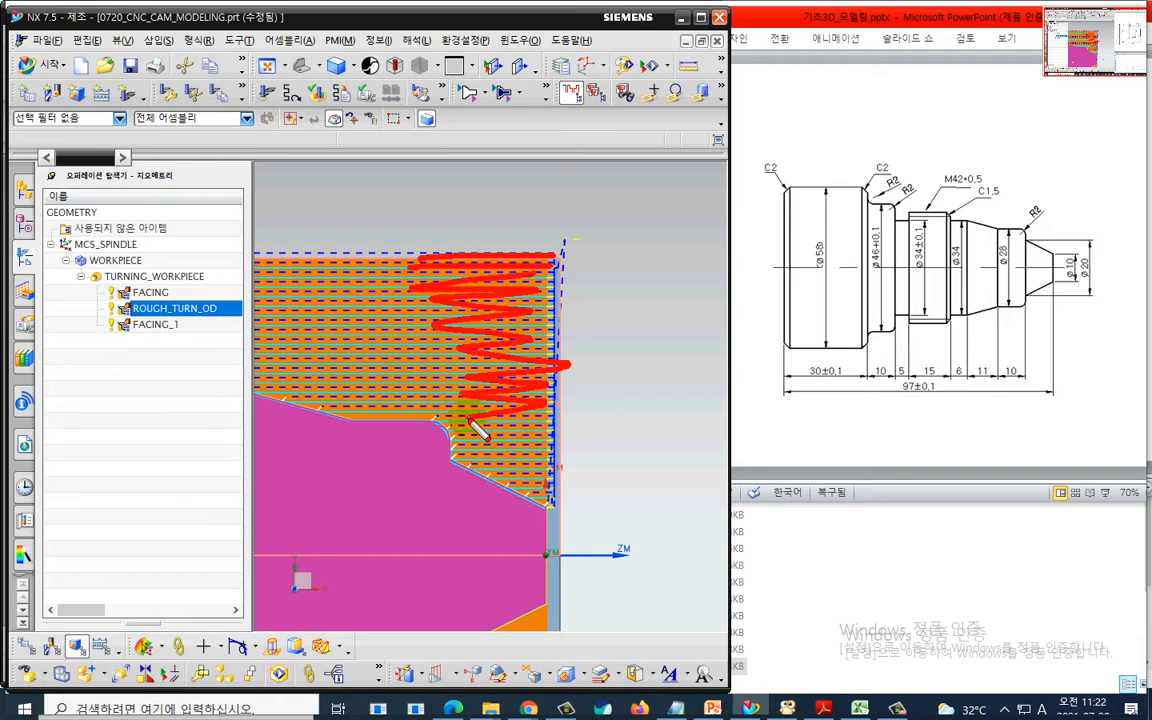
key("Escape")
scroll(540, 419, "down", 3)
mouse_move(597, 412)
middle_mouse_down("shift")
mouse_move(664, 341)
mouse_move(686, 339)
middle_mouse_up("shift")
scroll(689, 298, "up", 2)
key("ctrl+2")
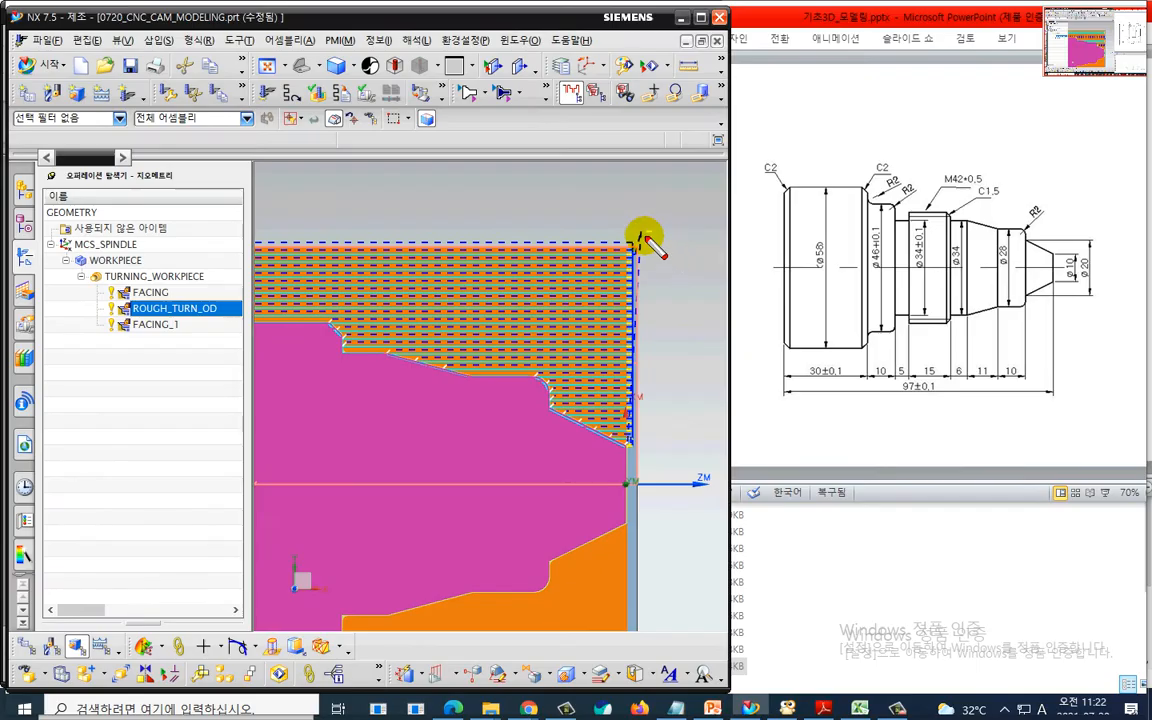
key("Escape")
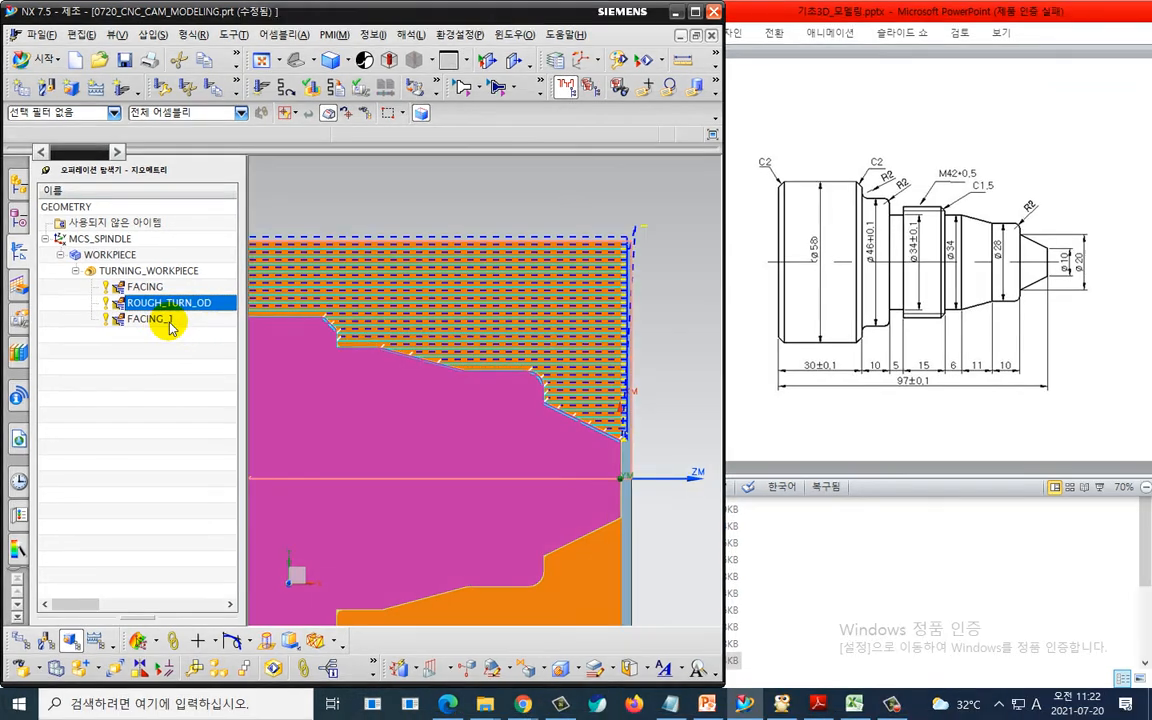
- Display and inspect the FACING_1 toolpath in the operation navigator
left_click(170, 326)
left_click(328, 350)
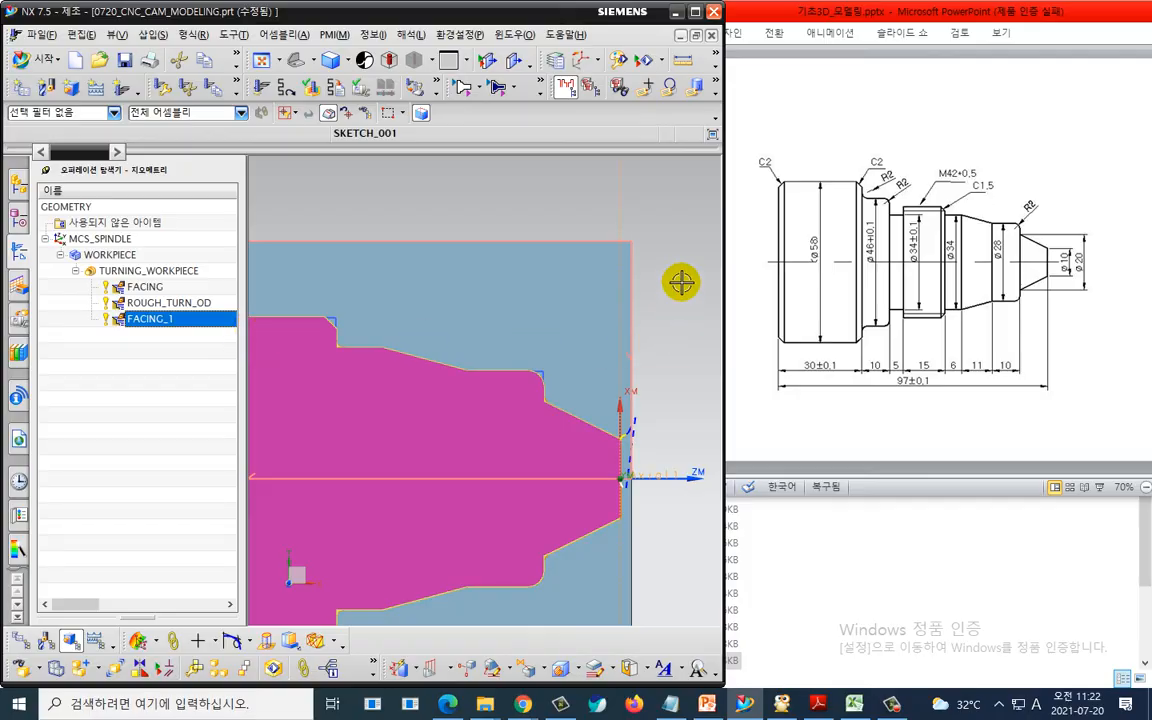
key("ctrl+2")
left_click(651, 234)
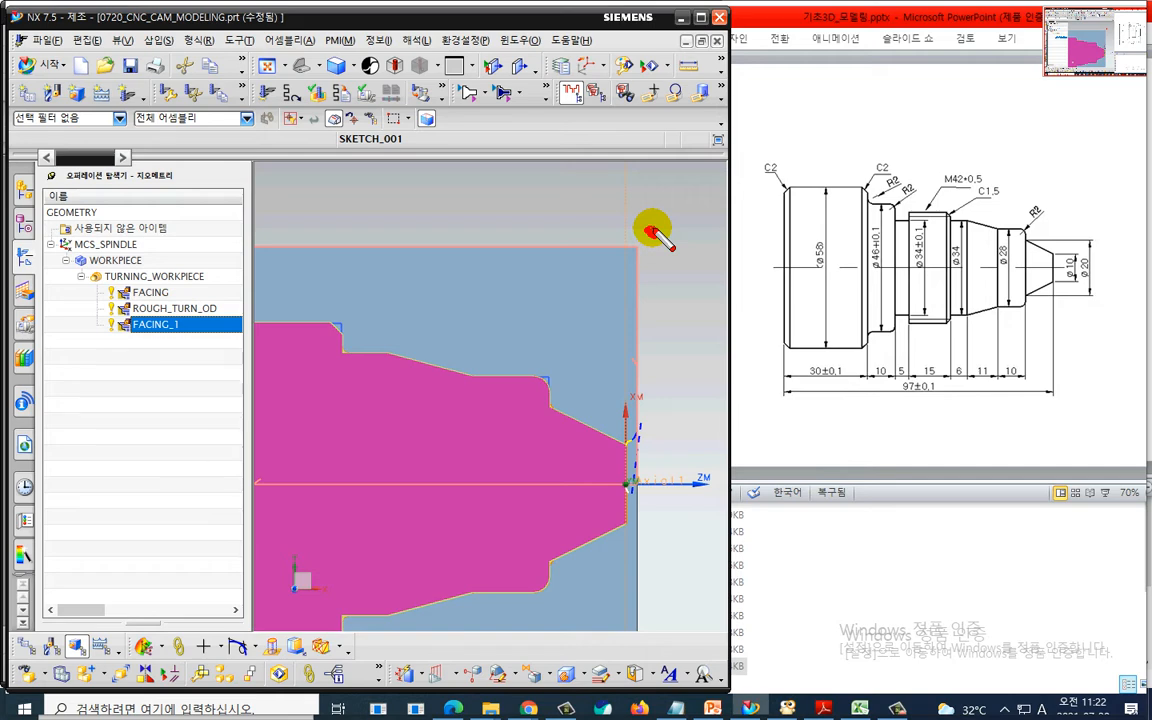
- Edit FACING_1's non-cutting moves to set the approach start point at XC 2, YC 33
key("Escape")
double_click(213, 320)
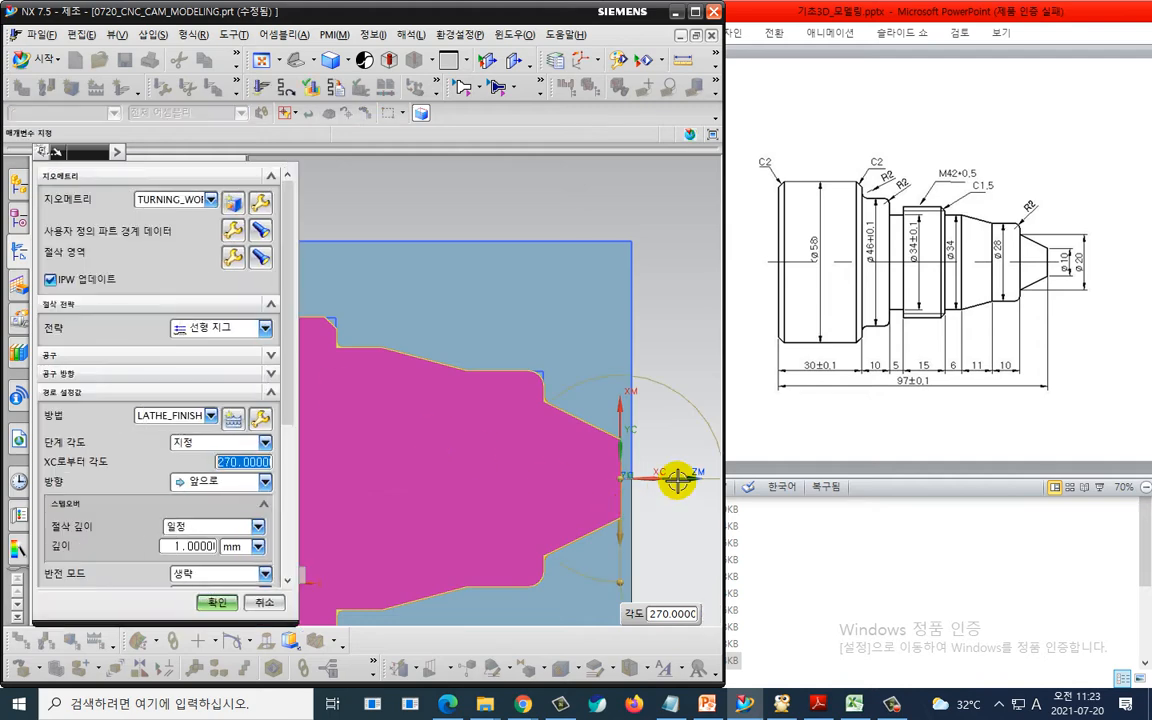
scroll(100, 560, "down", 6)
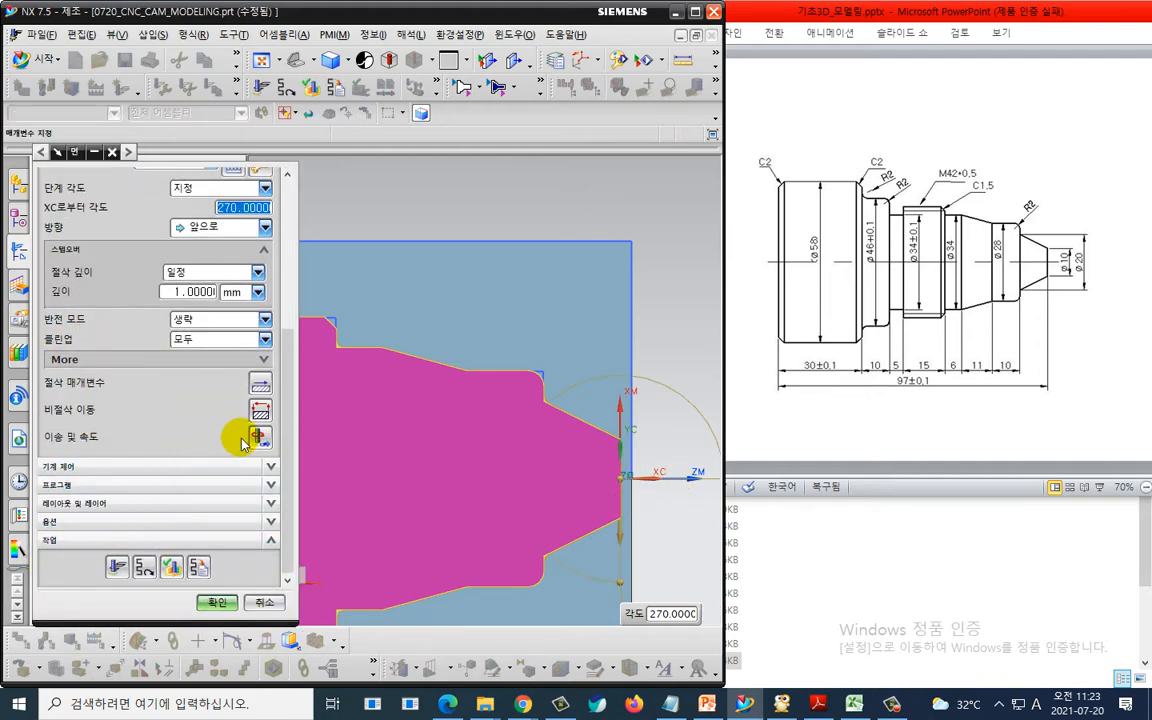
left_click(265, 408)
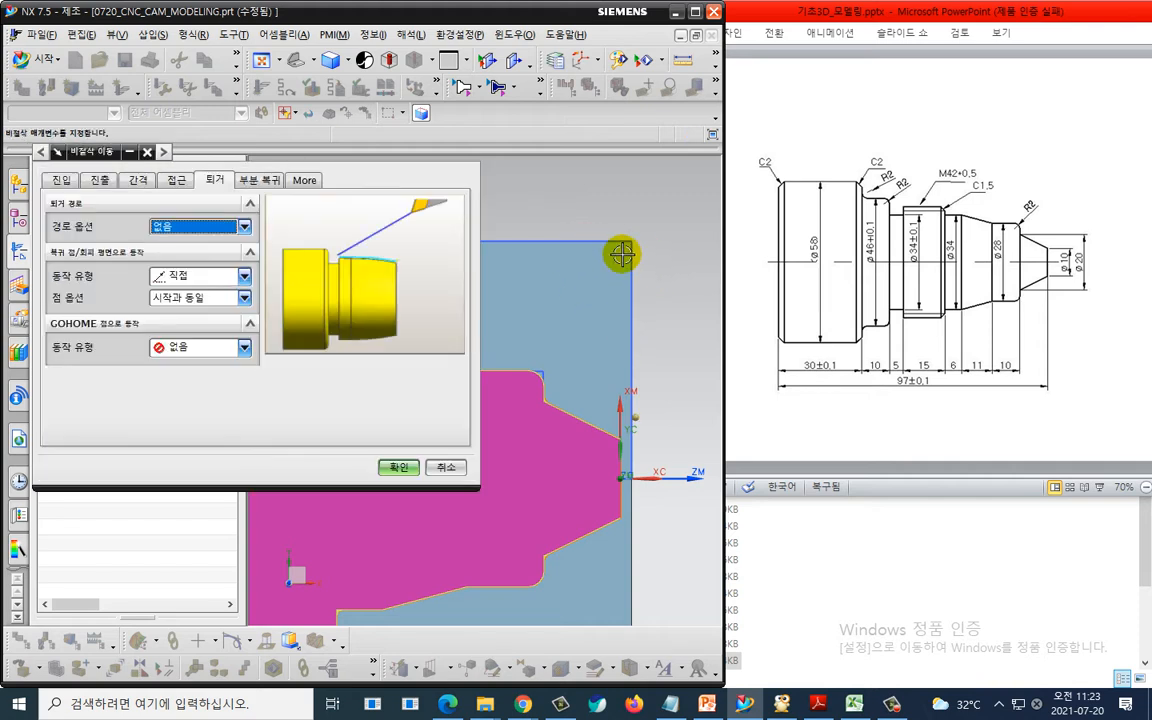
left_click(176, 180)
left_click(203, 319)
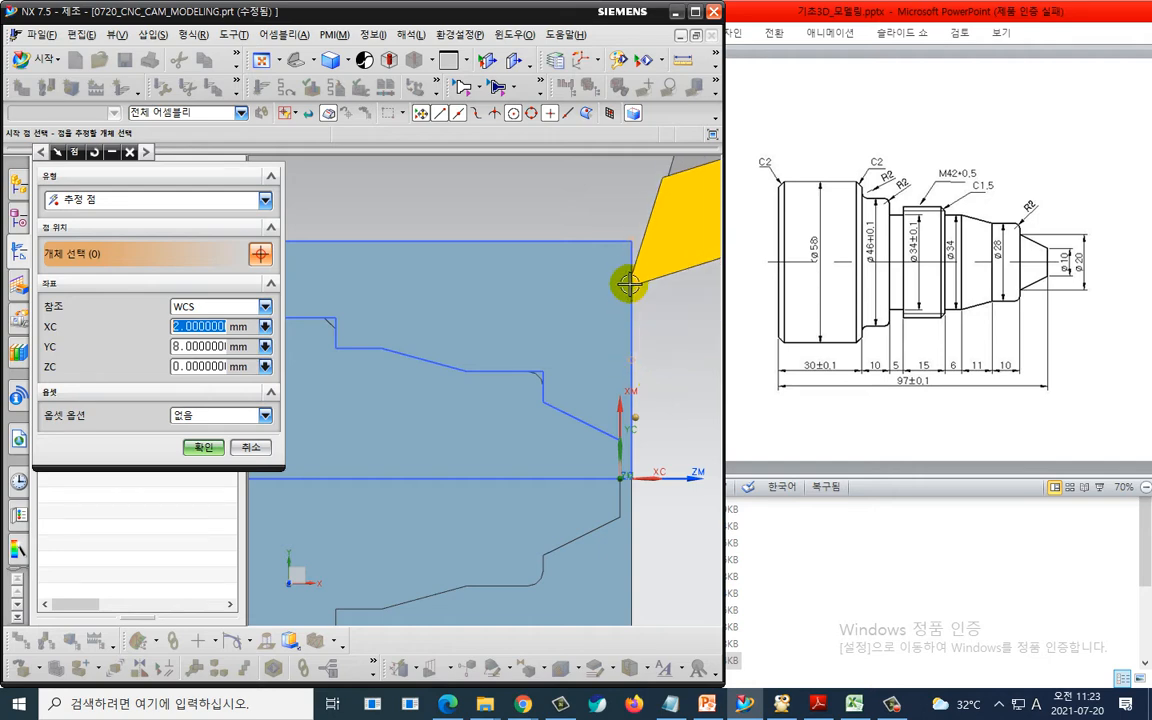
left_click(636, 231)
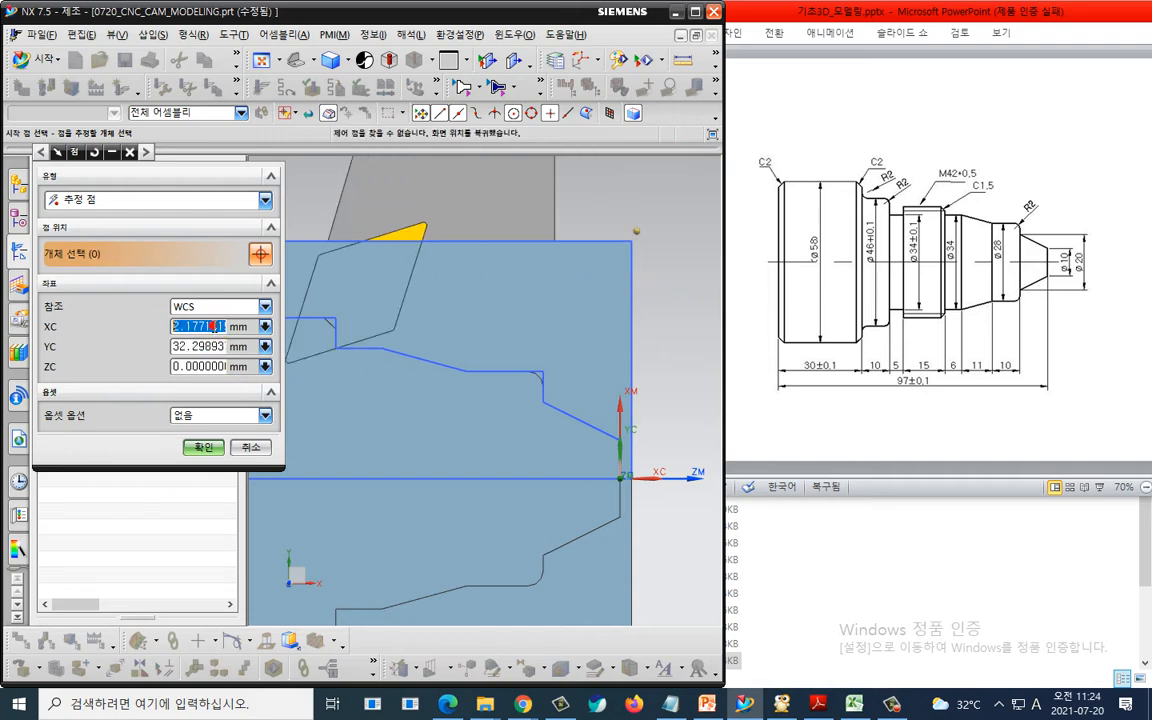
type("2")
key("Tab")
type("3")
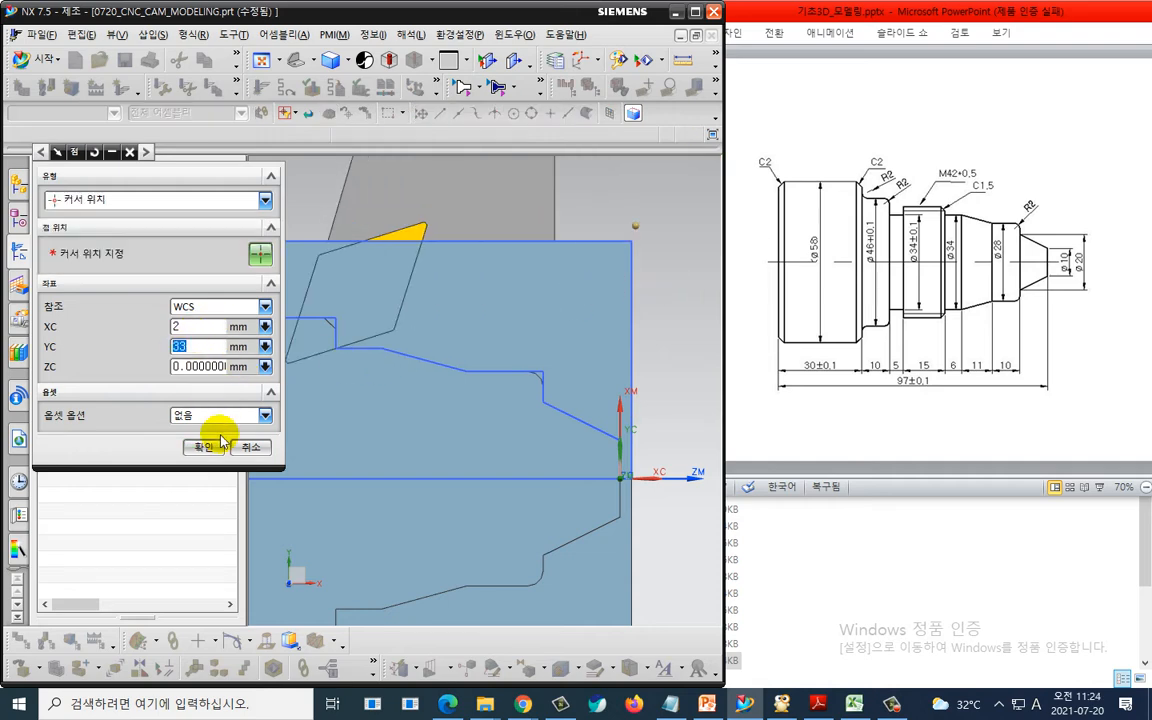
left_click(203, 447)
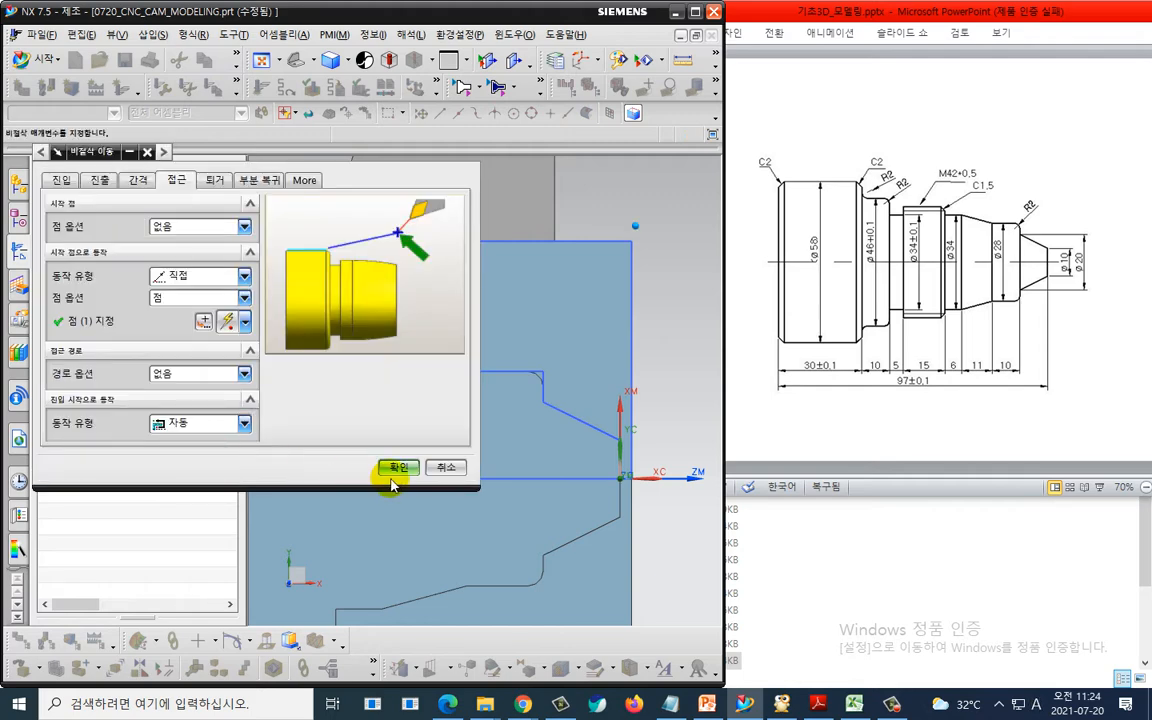
- Review the retract settings, then accept the non-cutting moves and the FACING_1 operation
left_click(214, 180)
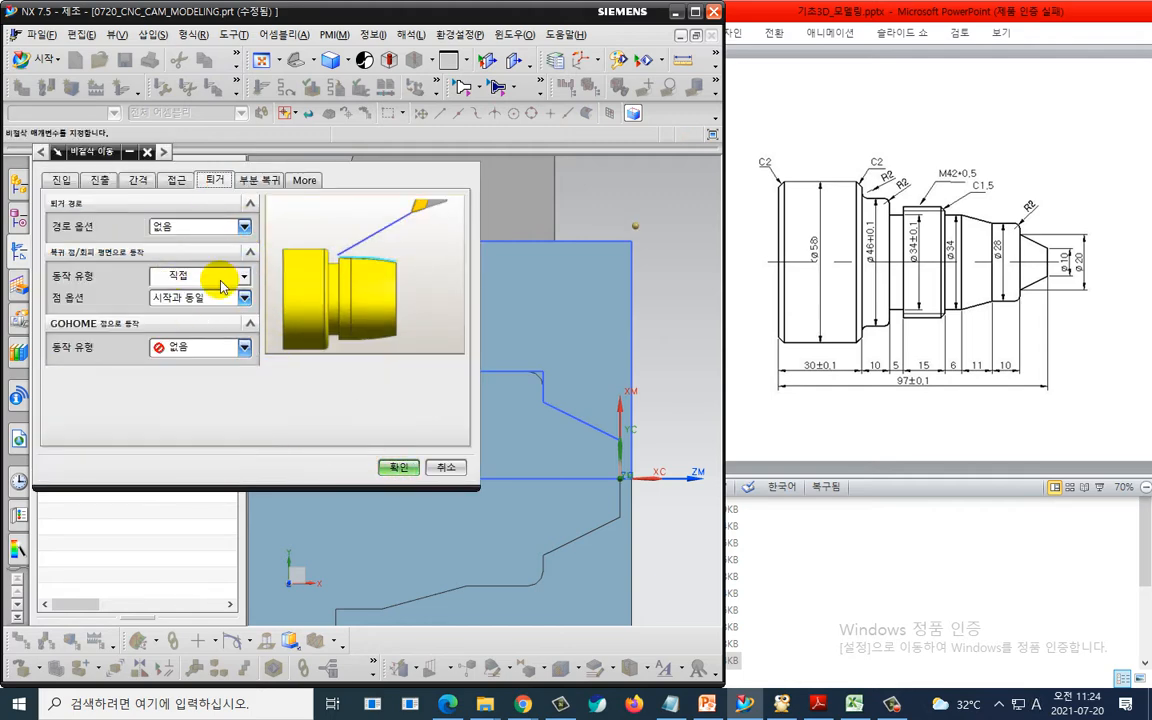
left_click(398, 467)
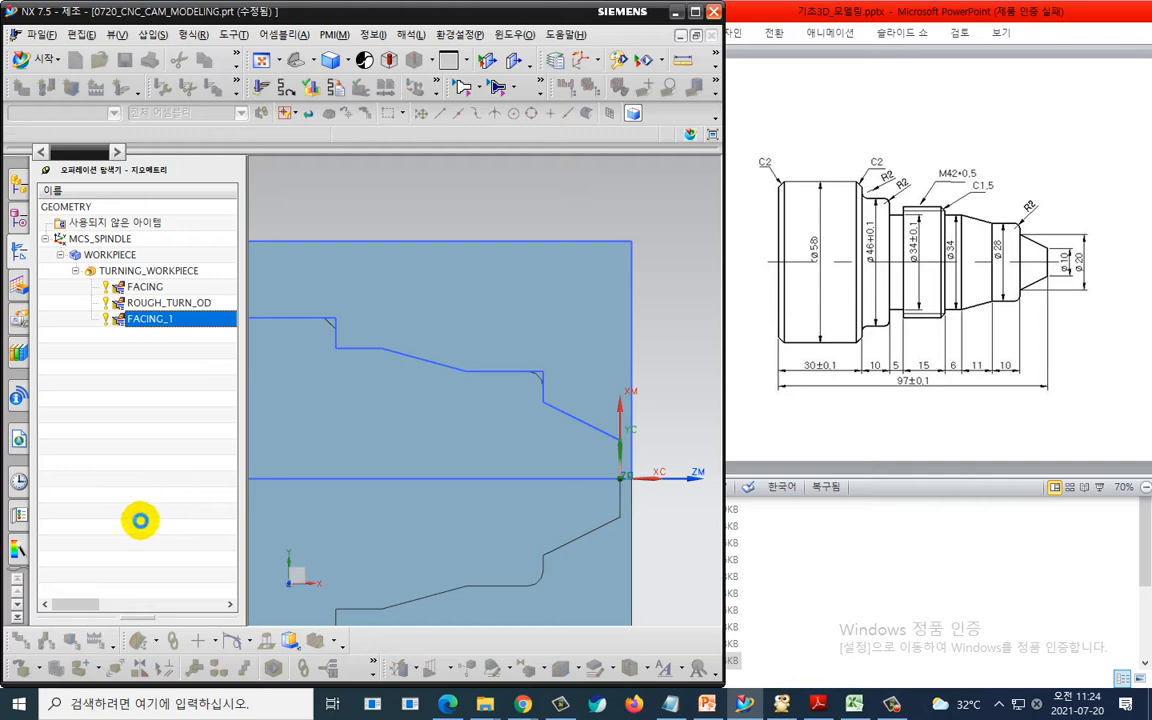
left_click(110, 567)
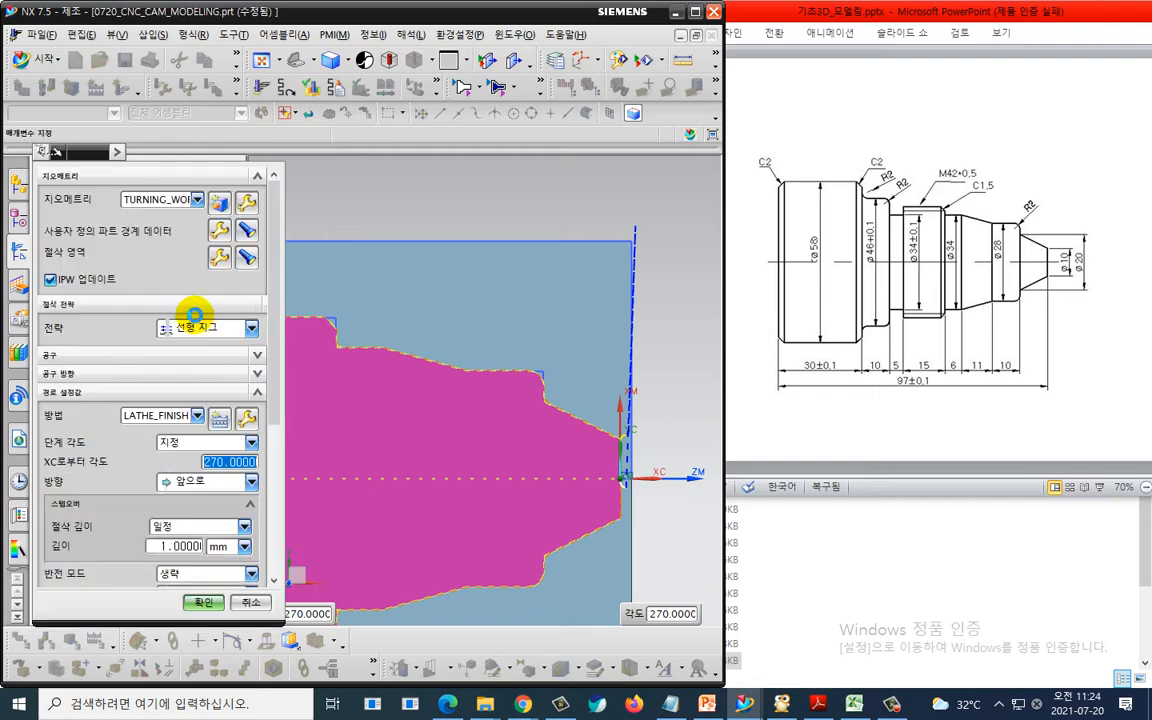
left_click(208, 601)
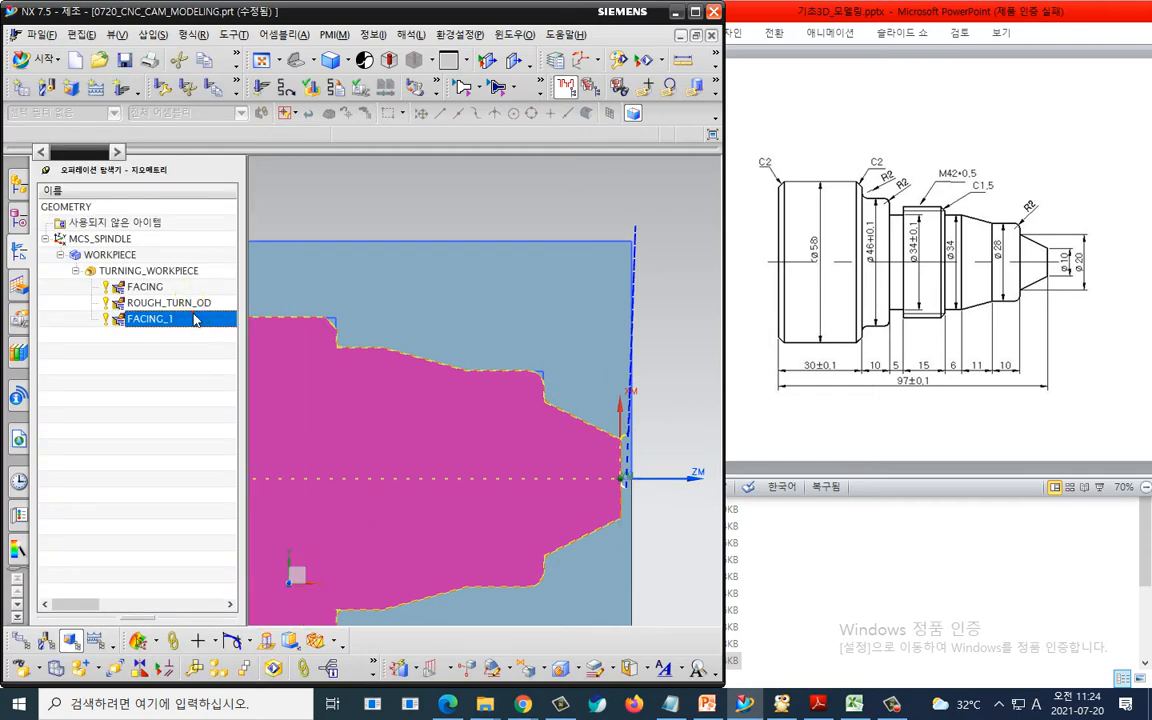
- Verify all turning operations under TURNING_WORKPIECE with a 3D dynamic simulation at animation speed 2
left_click(175, 302)
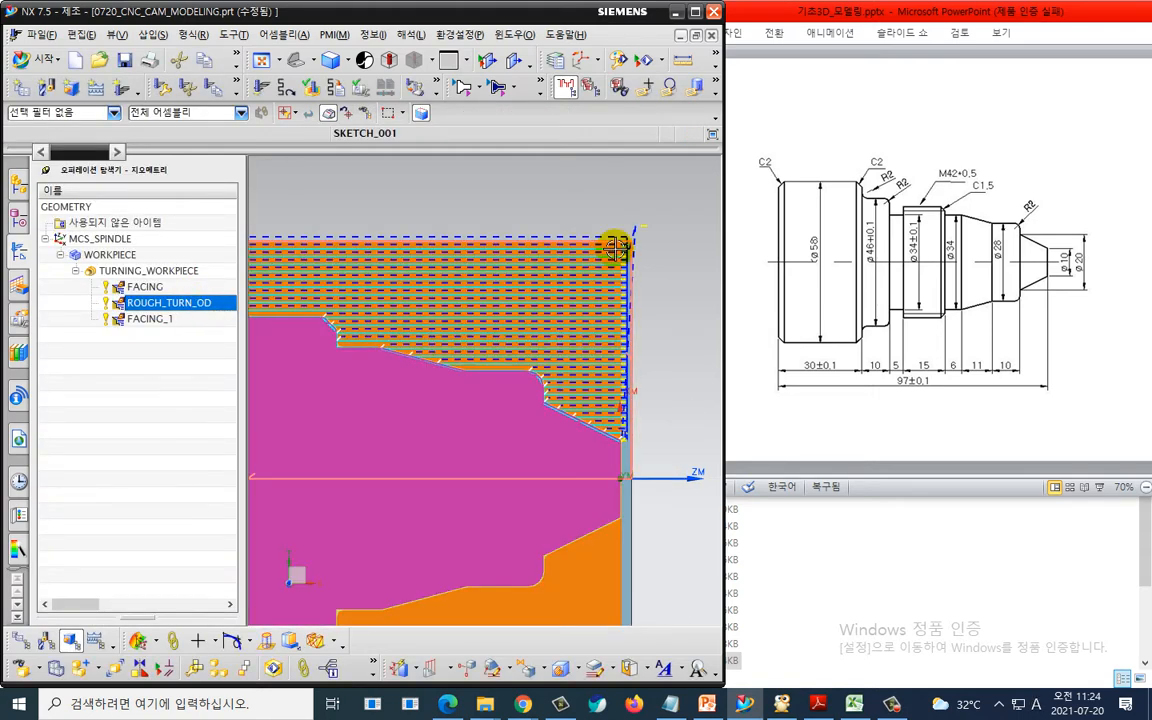
left_click(180, 373)
left_click(165, 270)
left_click(310, 89)
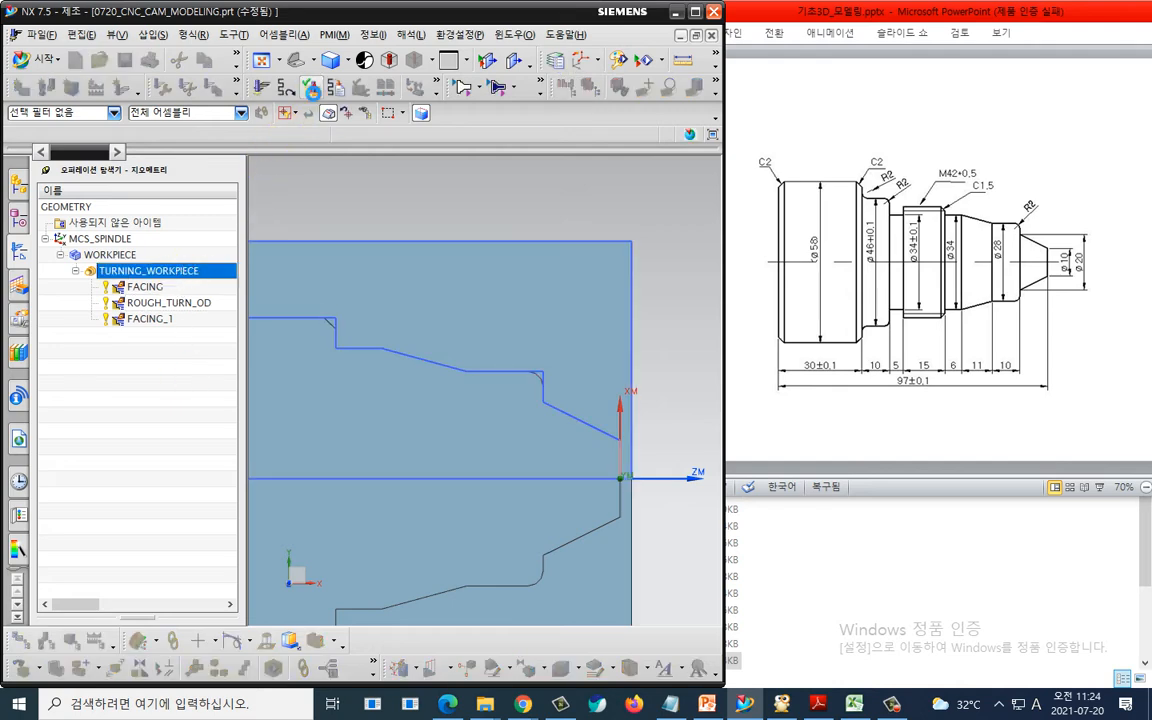
left_click(92, 284)
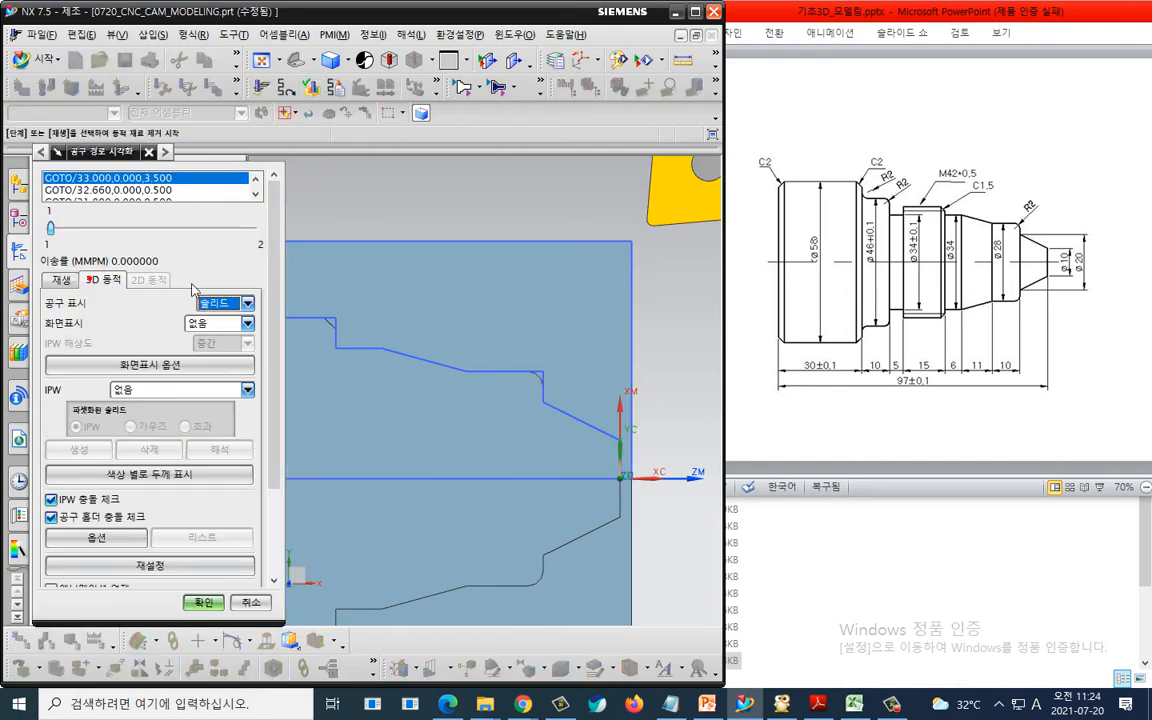
scroll(275, 321, "down", 3)
left_click_drag(256, 535, 72, 533)
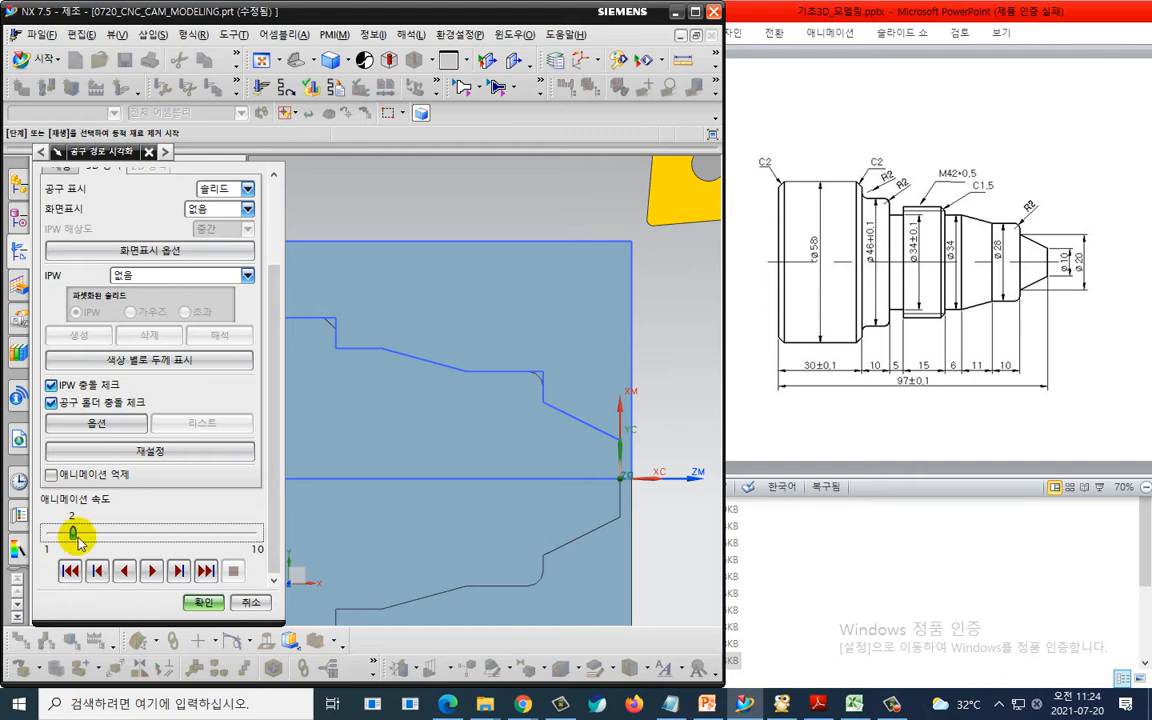
left_click(152, 571)
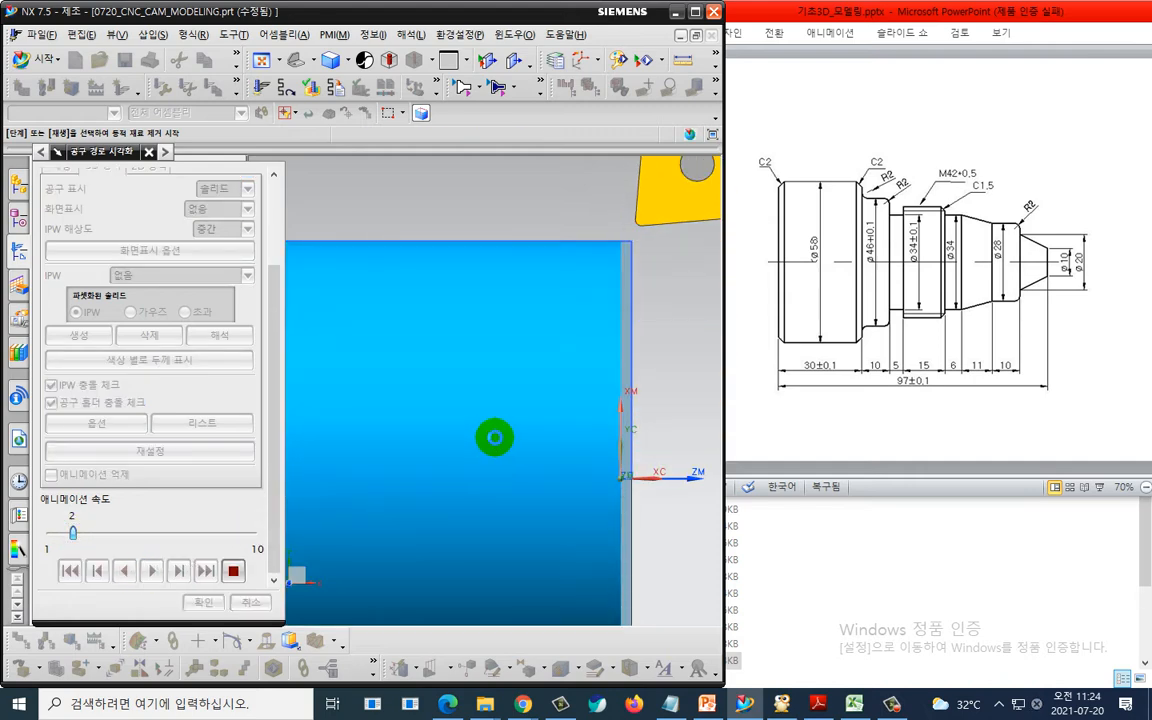
scroll(512, 456, "down", 2)
scroll(465, 465, "down", 2)
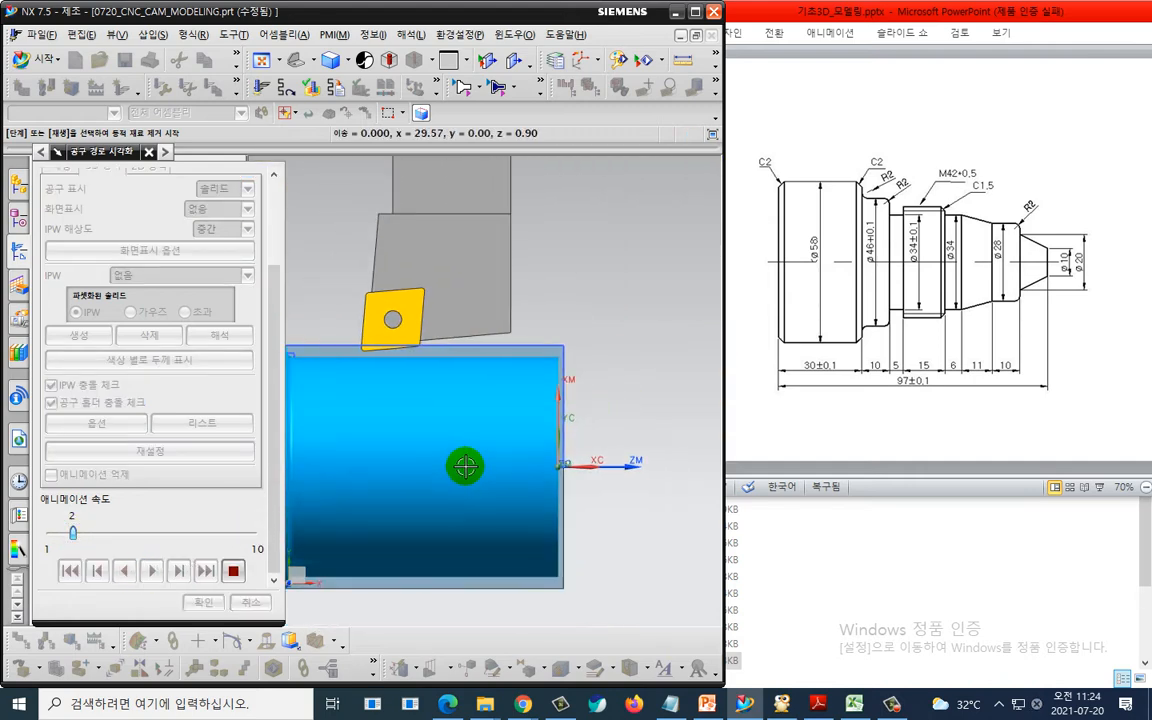
middle_click_drag(498, 458, 581, 365, "shift")
scroll(548, 342, "up", 2)
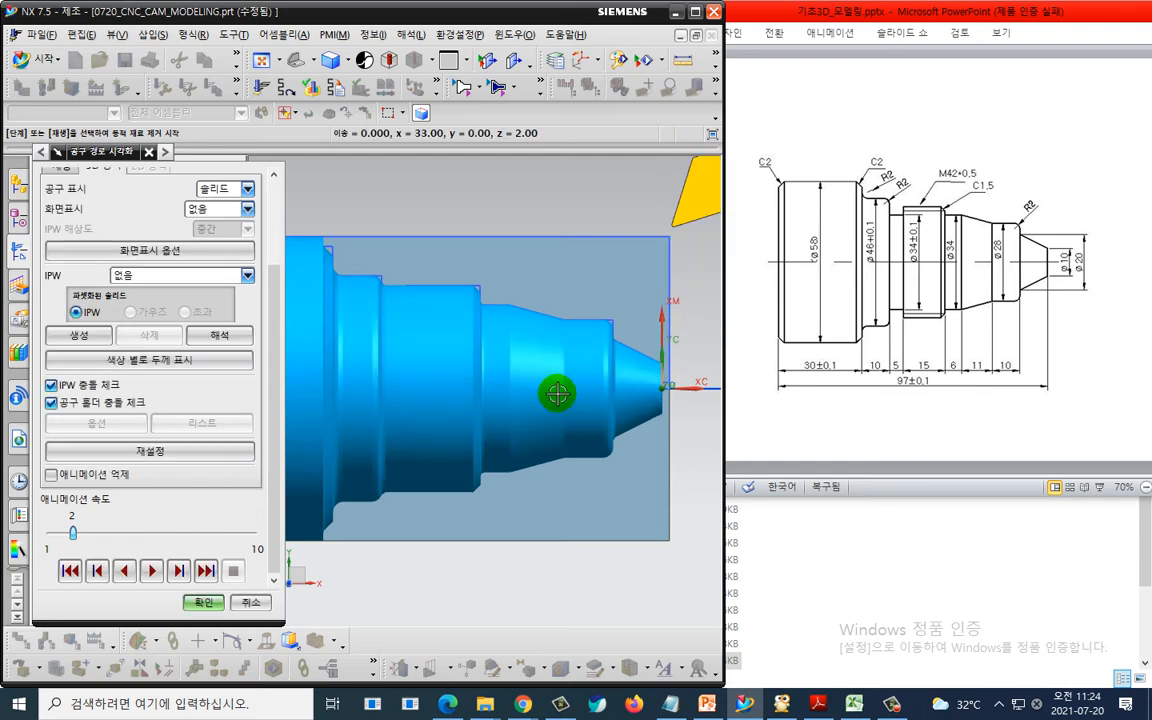
left_click(204, 602)
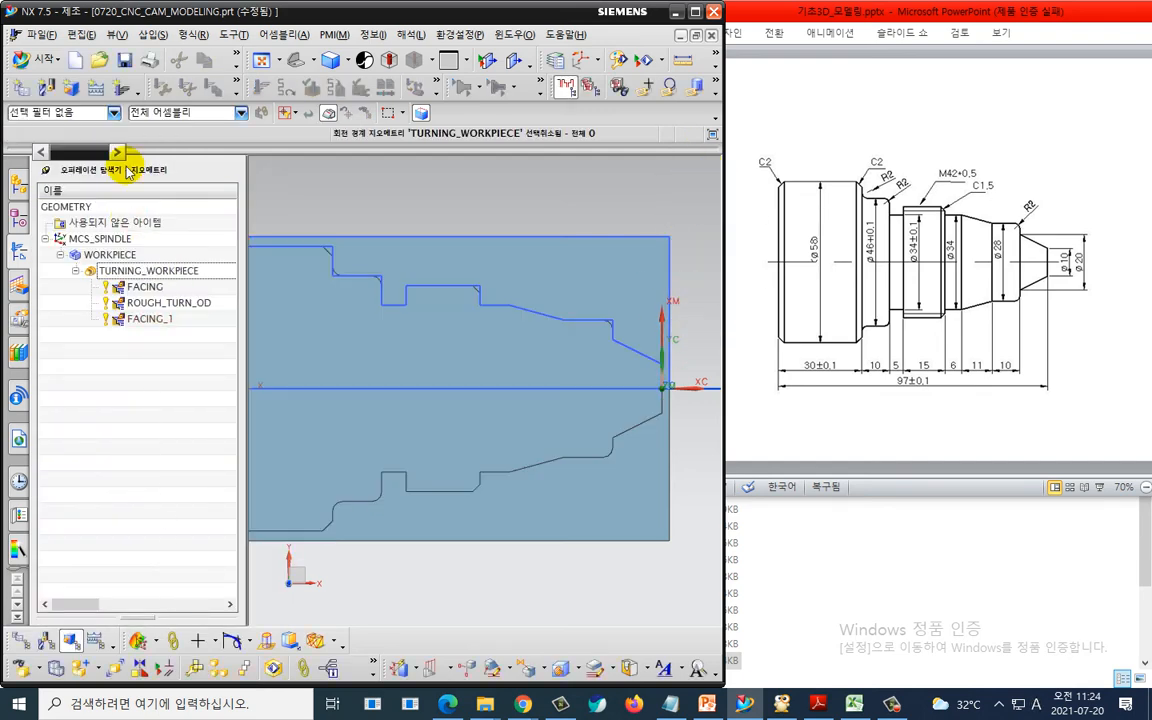
- Create the FINISH_TURN_OD operation with tool OD_55_L and method LATHE_FINISH, and generate its toolpath
left_click(121, 92)
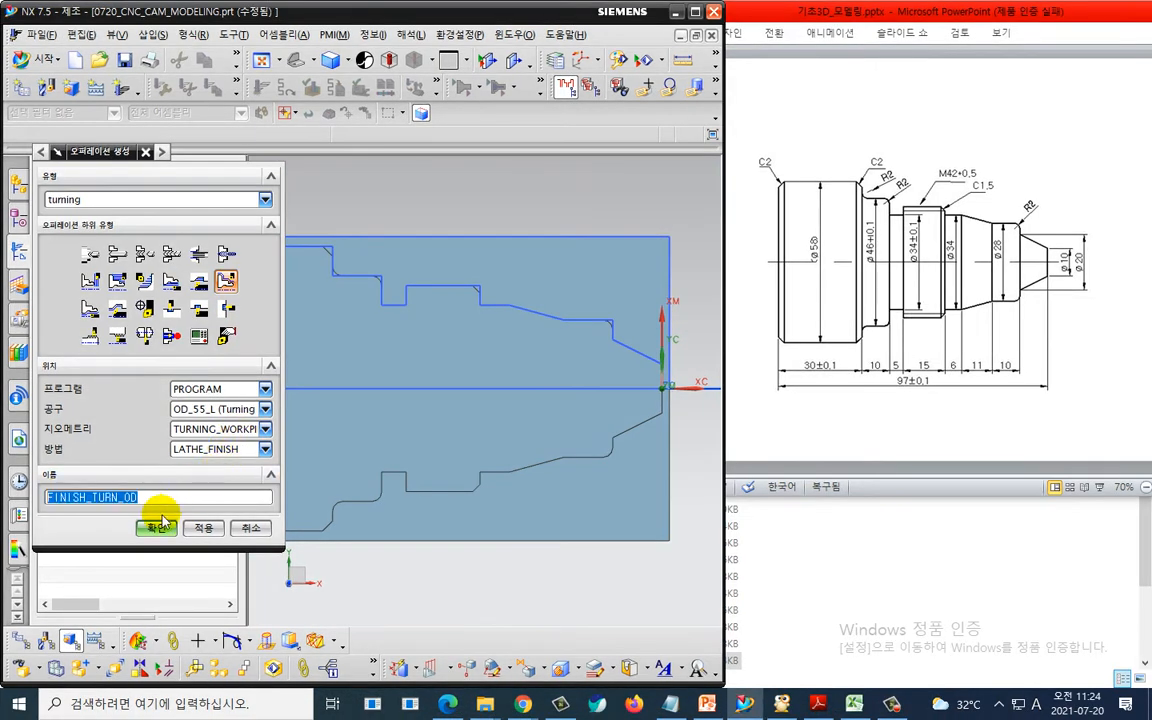
left_click(161, 533)
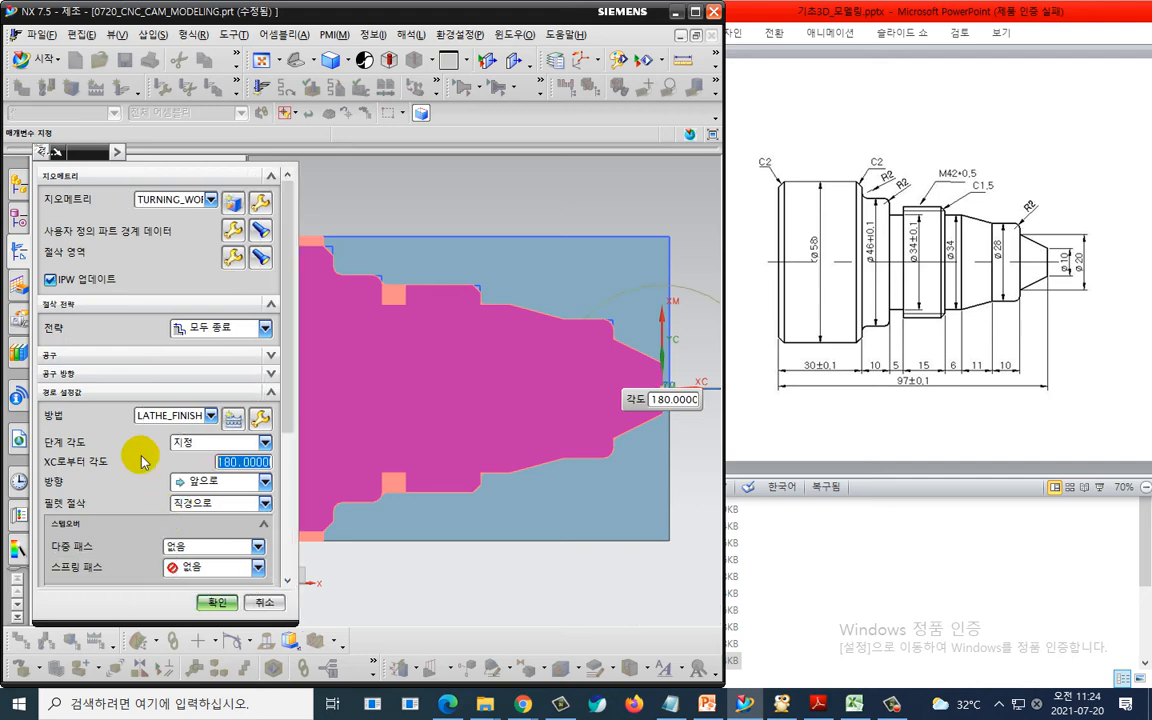
scroll(160, 475, "down", 5)
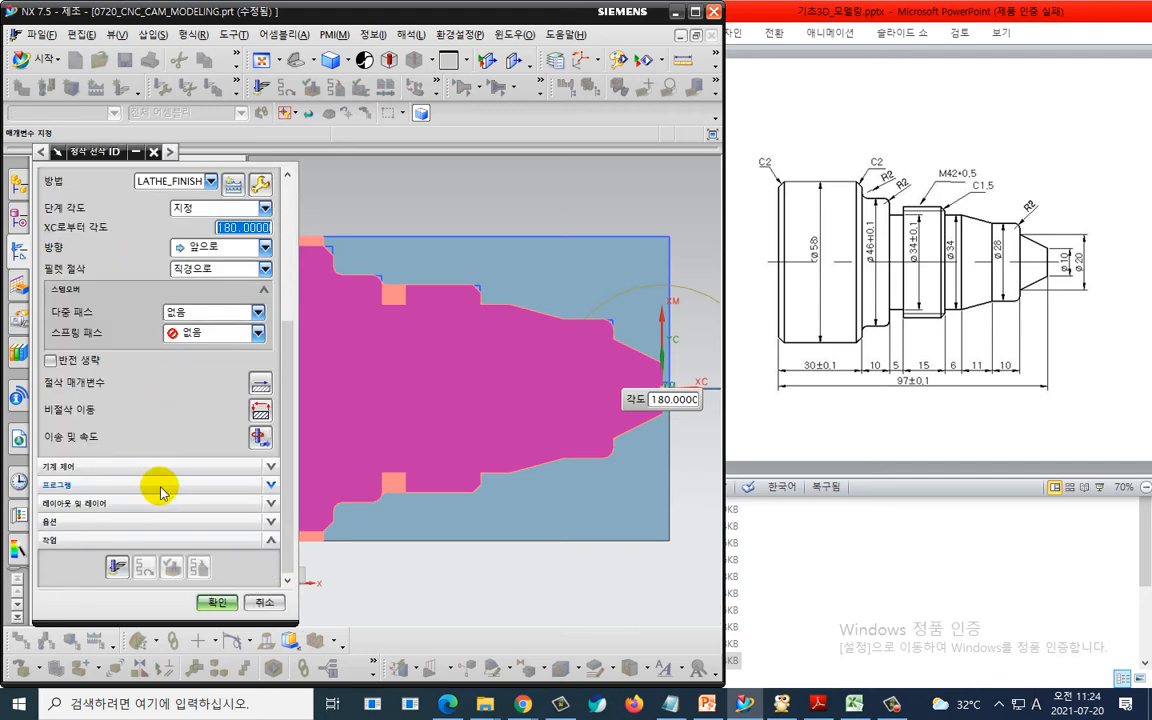
scroll(463, 429, "down", 2)
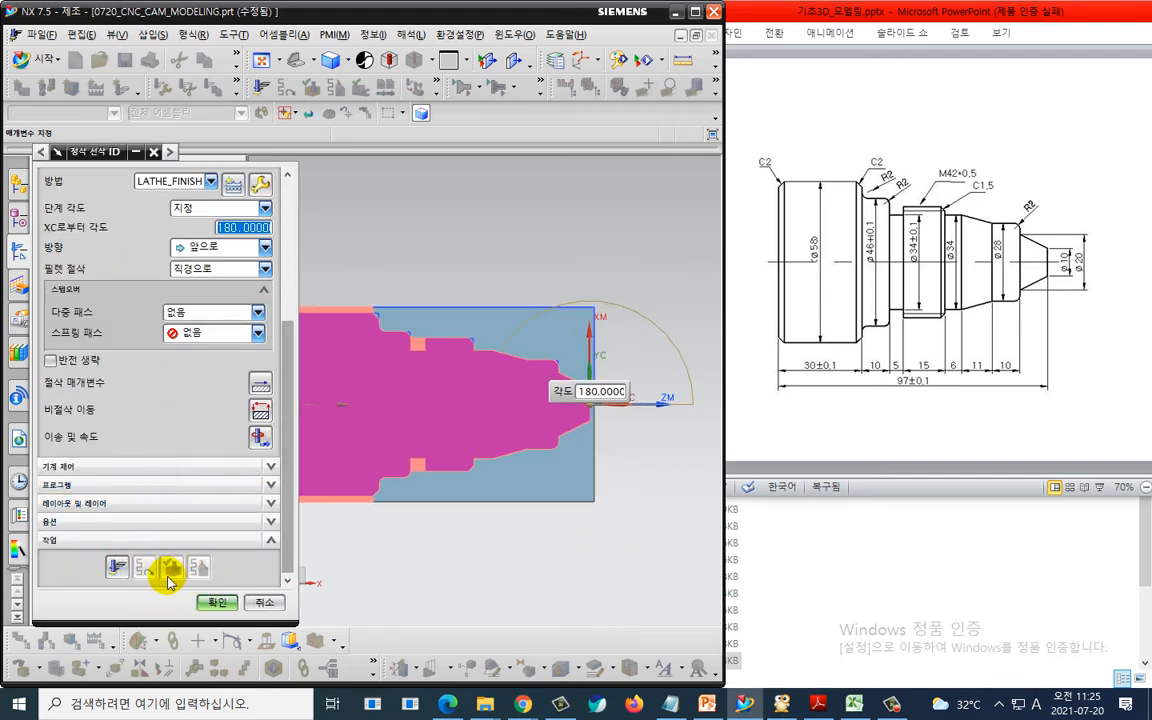
left_click(121, 566)
middle_click(312, 449)
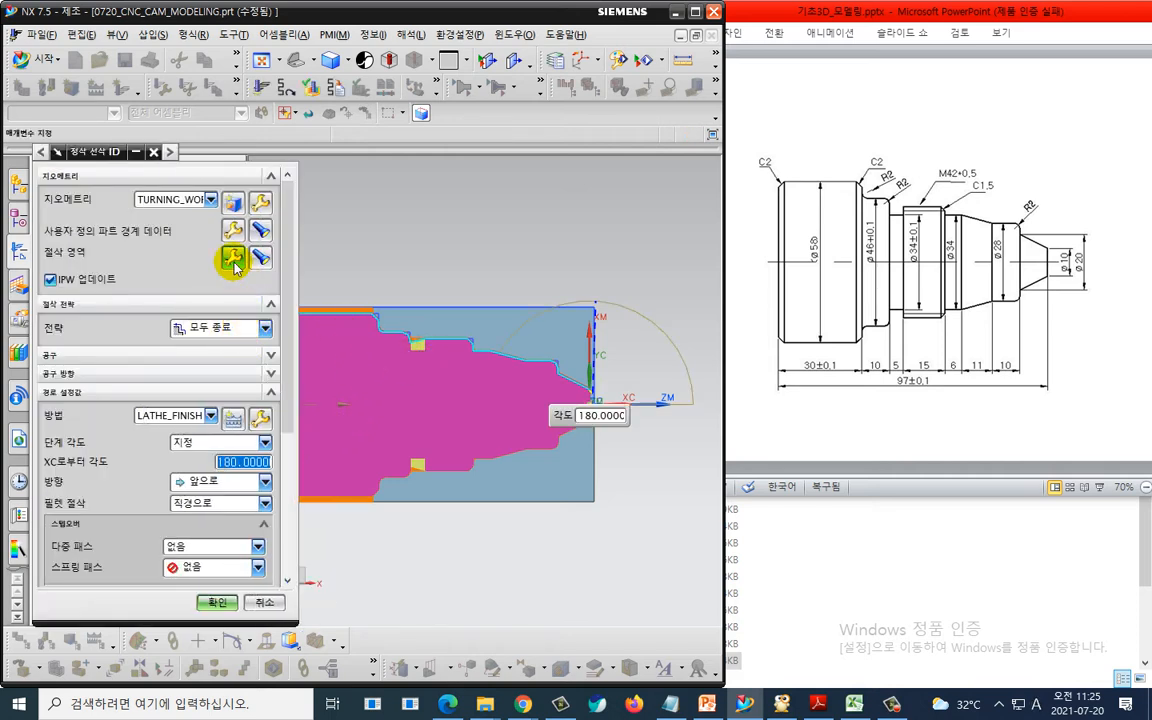
- In the cut region, restrict axial trim plane 1 by a point picked at the shoulder's top corner
left_click(234, 261)
left_click(375, 310)
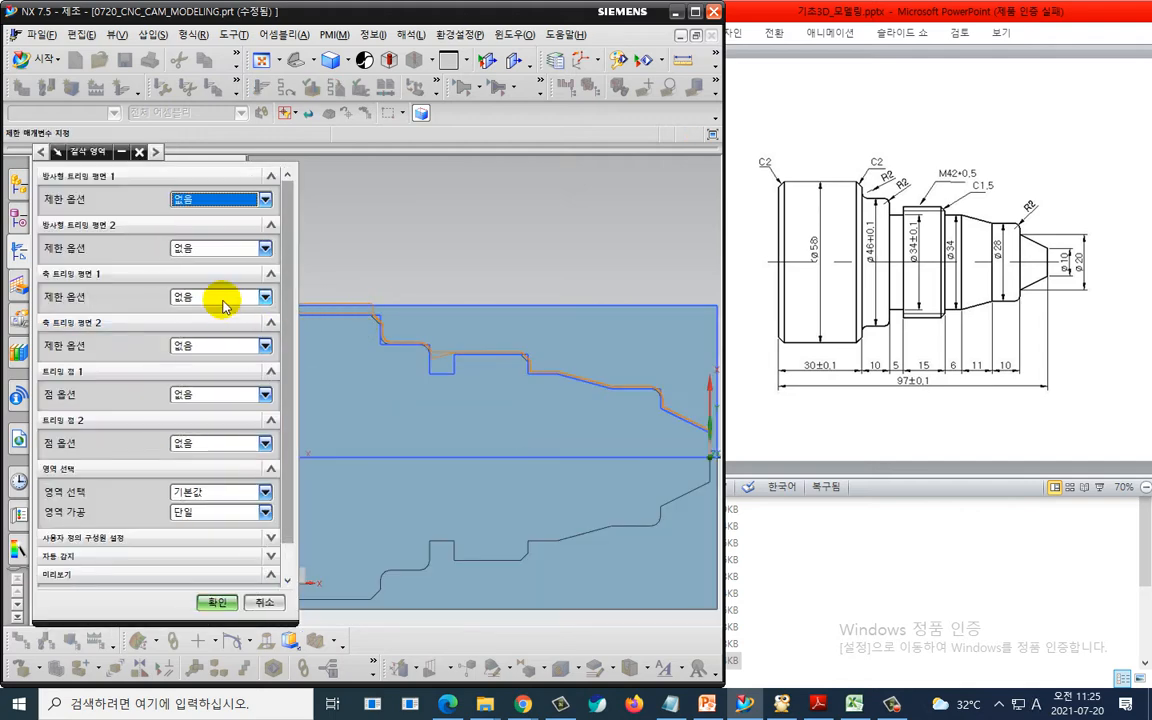
left_click(222, 298)
left_click(230, 328)
scroll(347, 321, "up", 5)
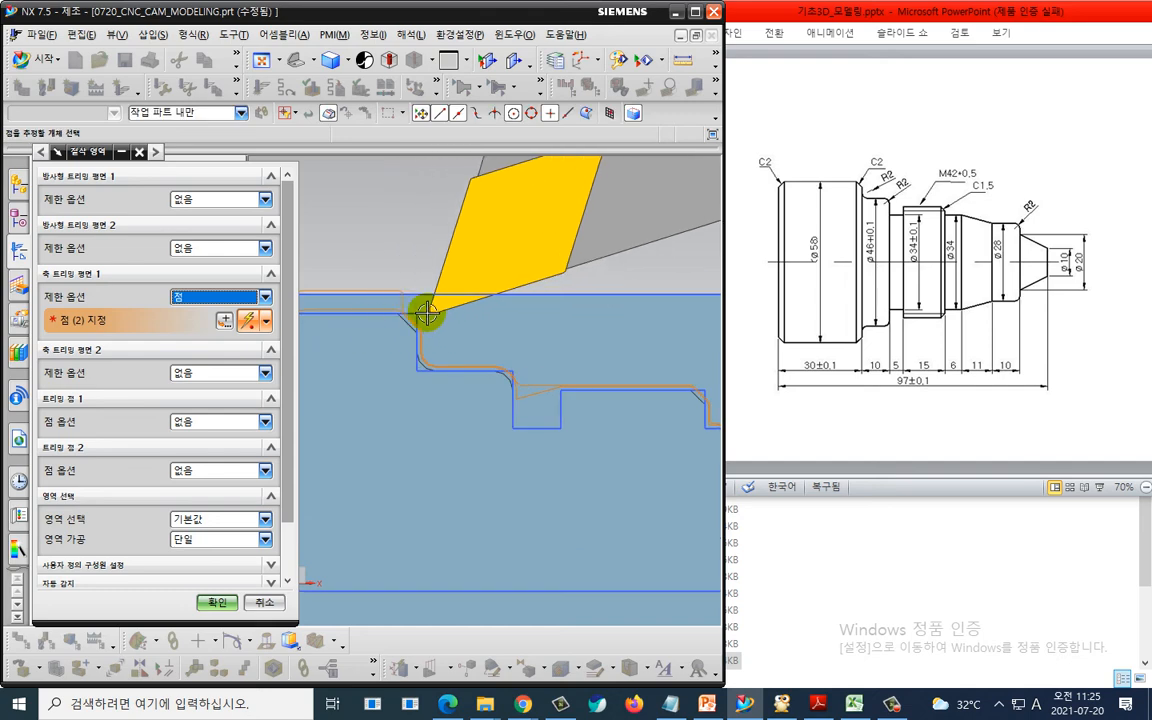
left_click(398, 315)
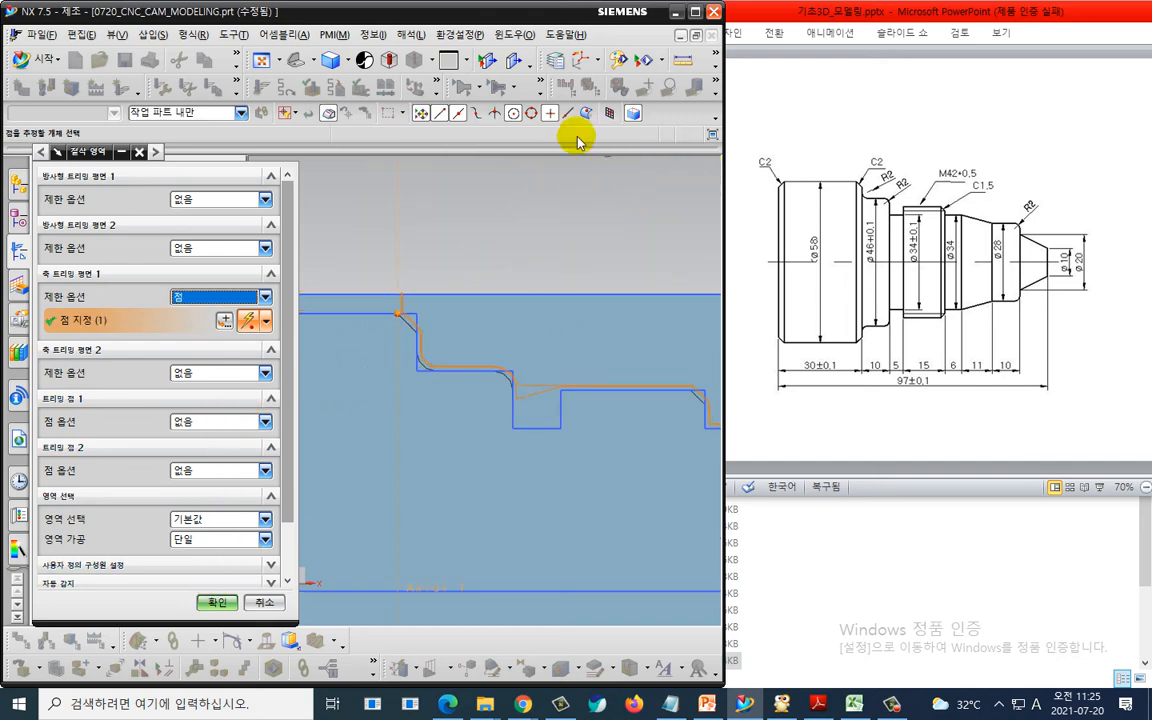
- Inspect the axial trim point's coordinates in the point dialog under work-part and WCS references
scroll(434, 283, "up", 2)
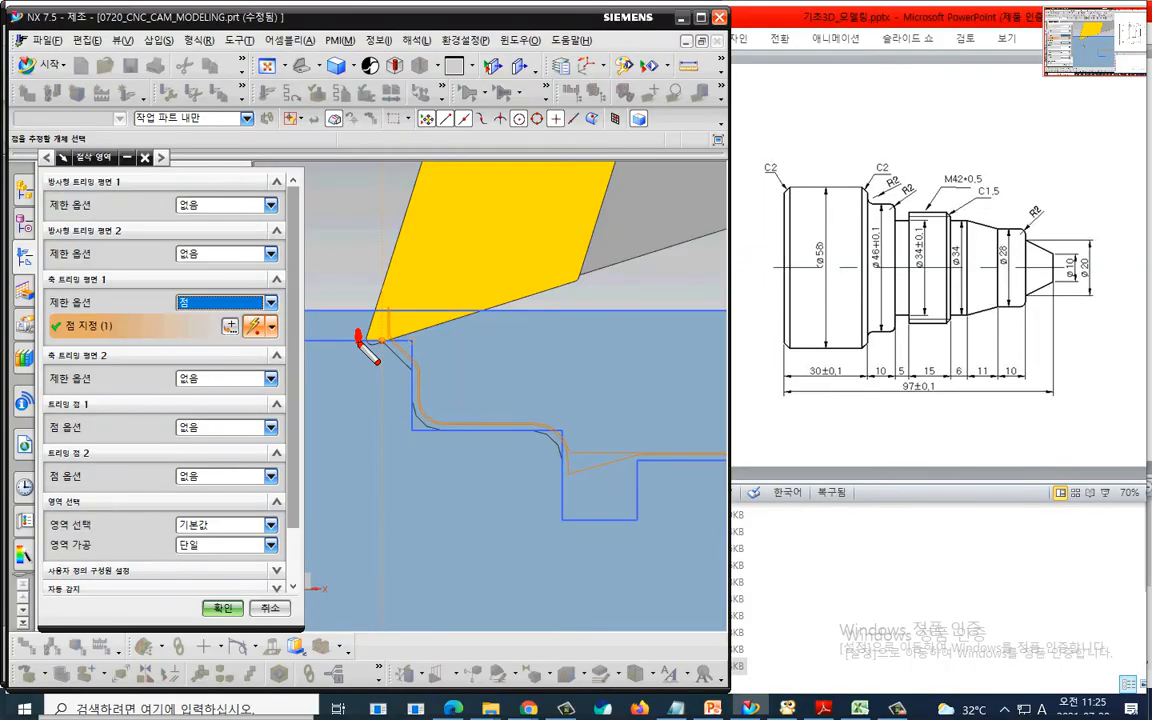
left_click_drag(582, 112, 577, 130)
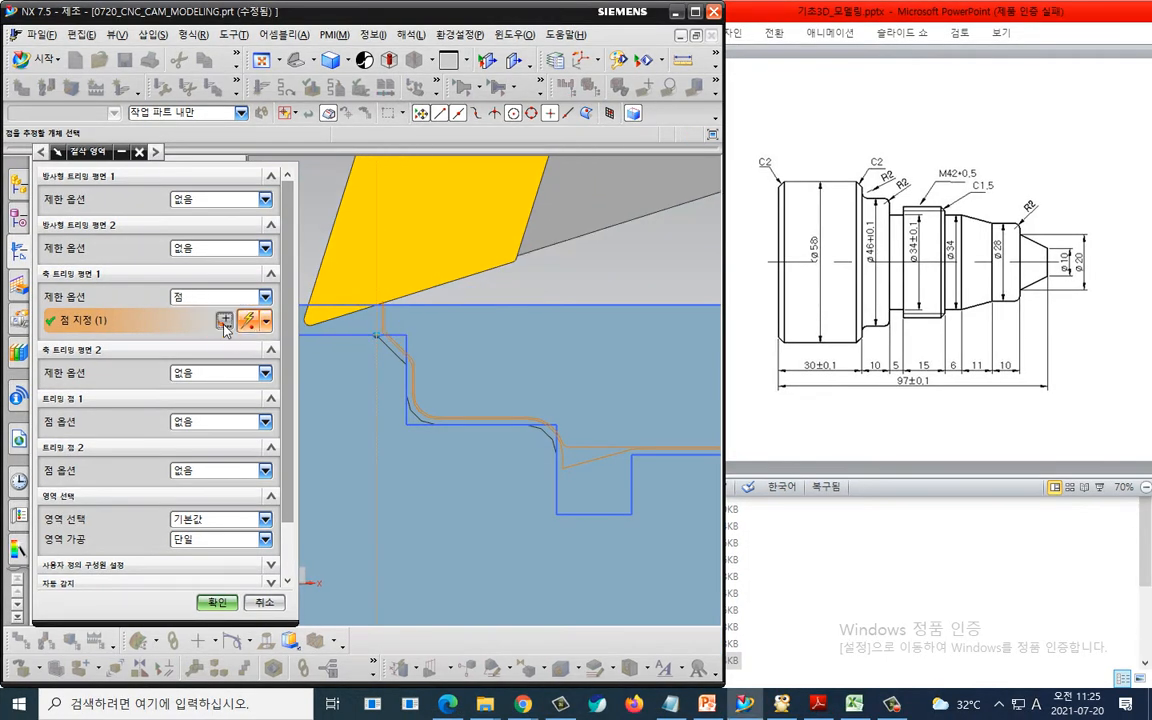
middle_click(242, 332)
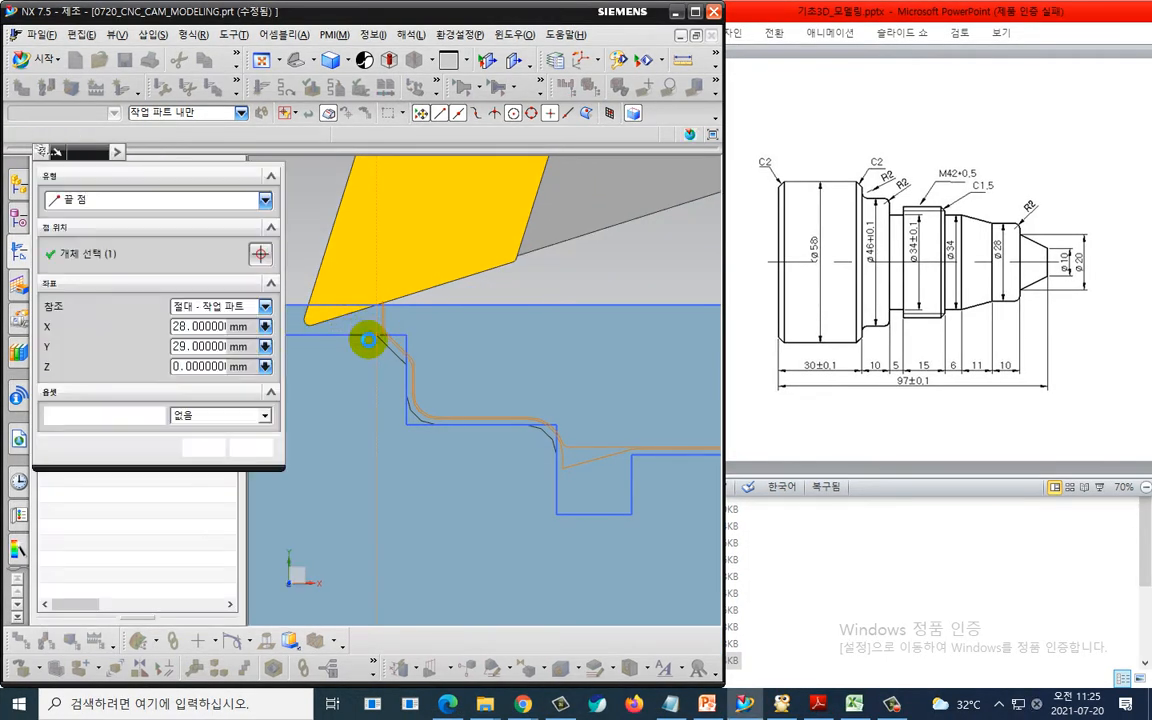
left_click(372, 336)
left_click(222, 307)
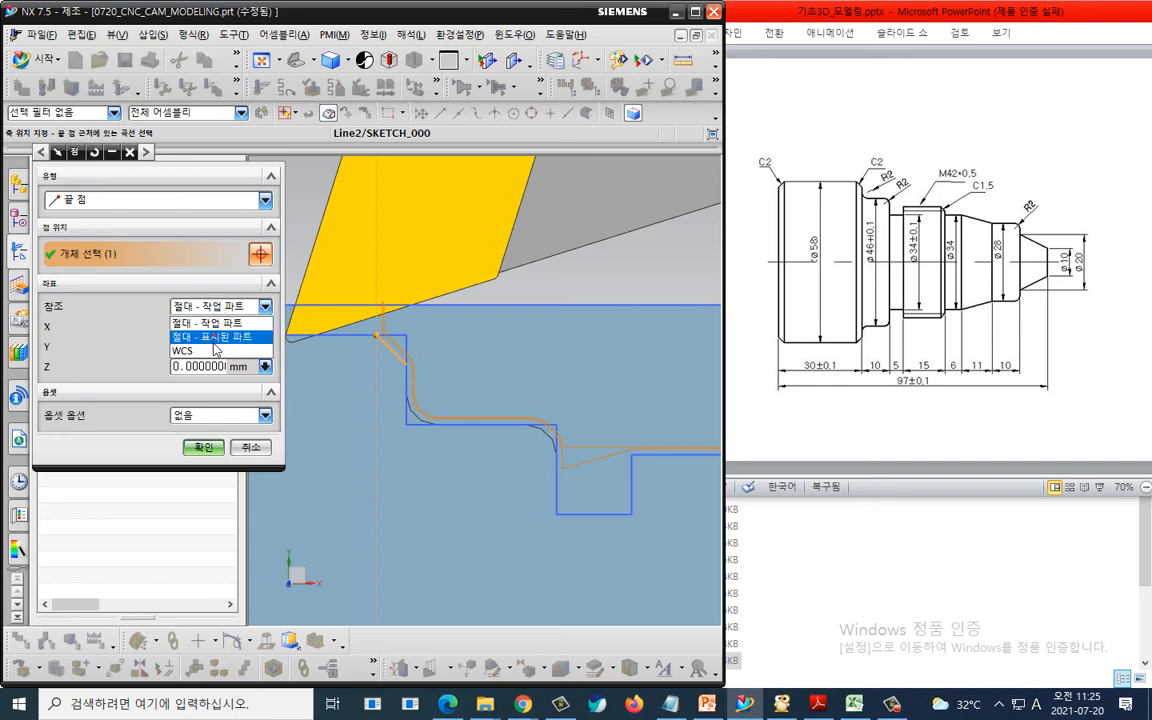
left_click(215, 351)
left_click_drag(616, 339, 687, 334)
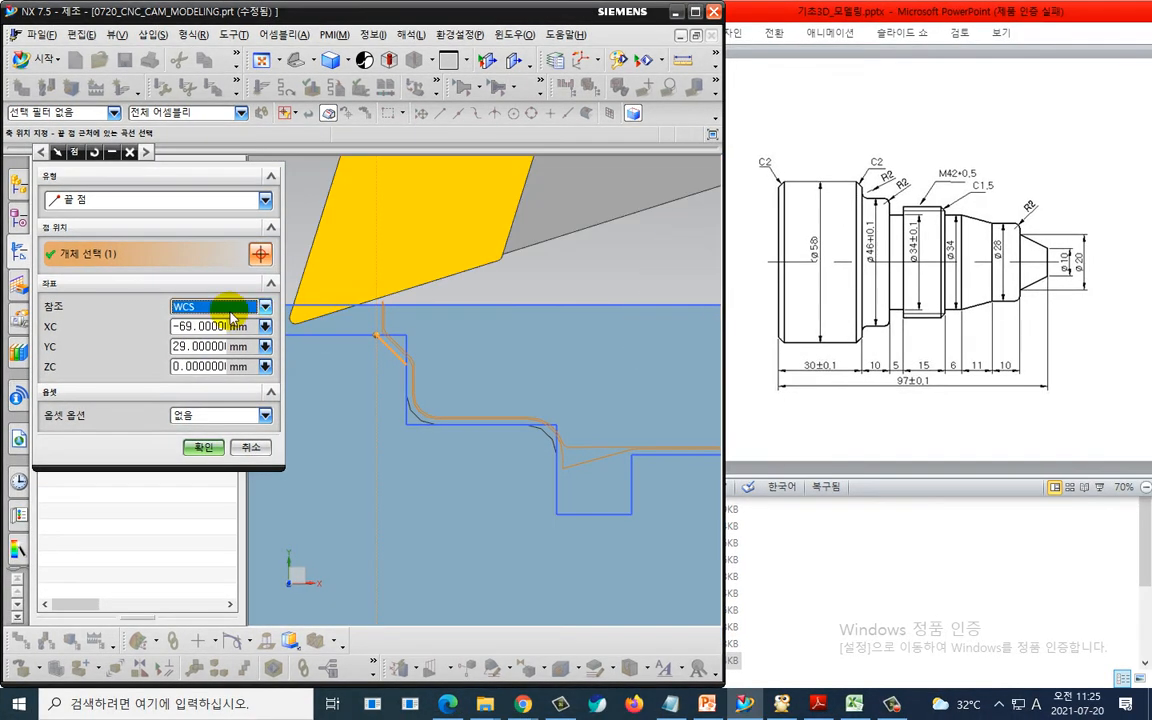
left_click(250, 314)
left_click(223, 331)
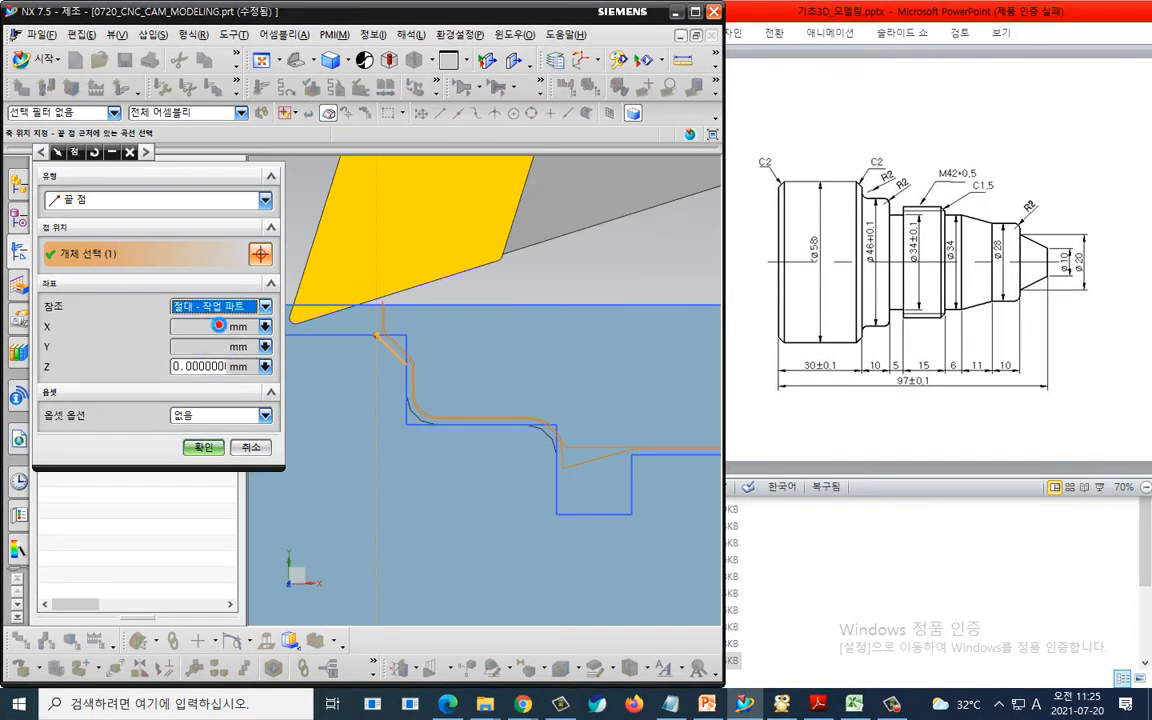
key("ctrl+2")
mouse_move(195, 343)
left_mouse_down()
mouse_move(202, 300)
mouse_move(216, 345)
left_mouse_up()
key("Escape")
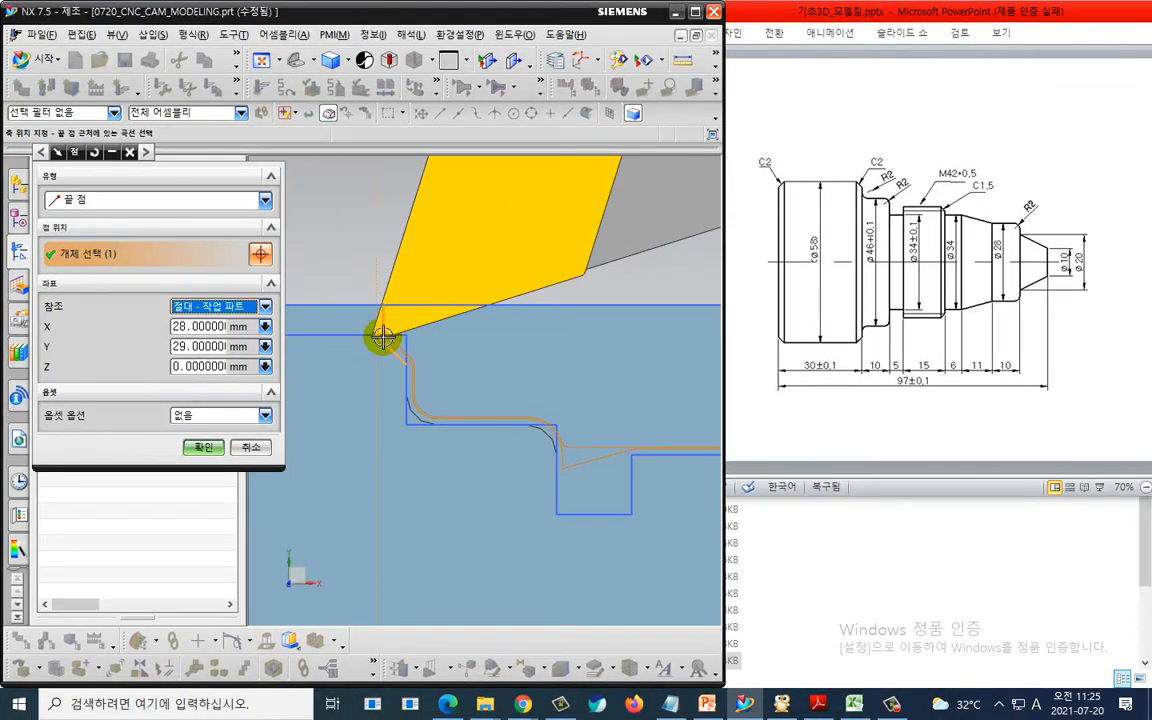
key("ctrl+2")
left_click_drag(409, 313, 405, 358)
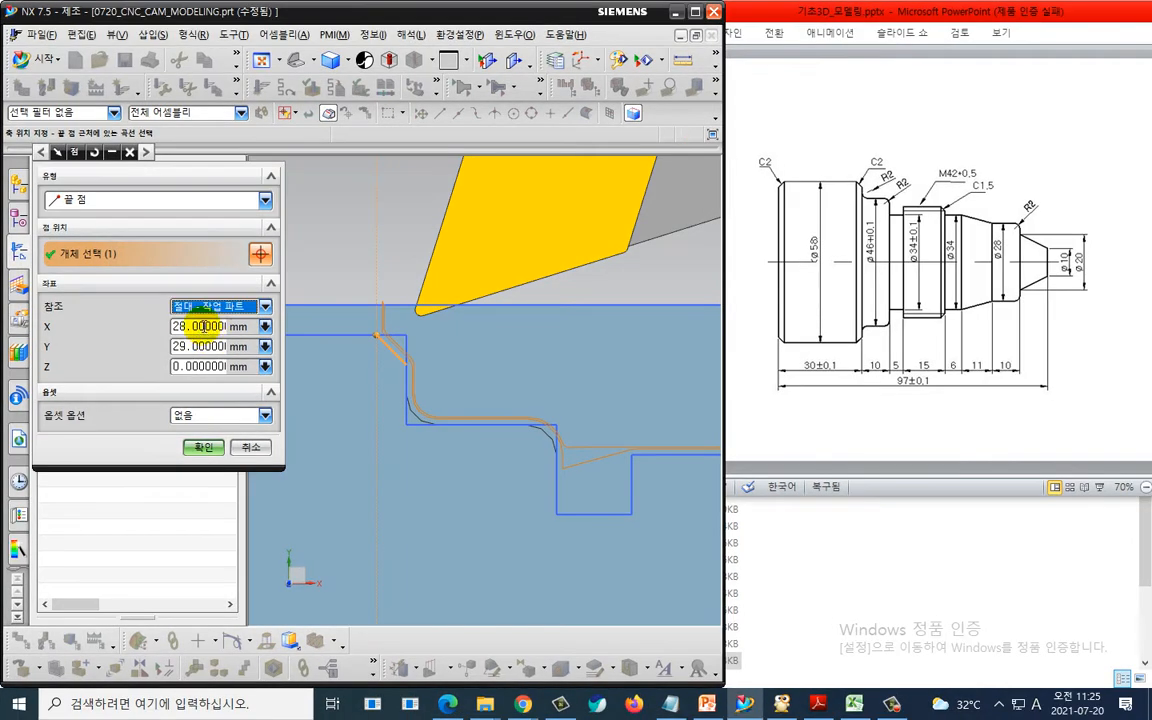
- Set the axial trim point's X coordinate to 28 mm and accept the point
double_click(203, 326)
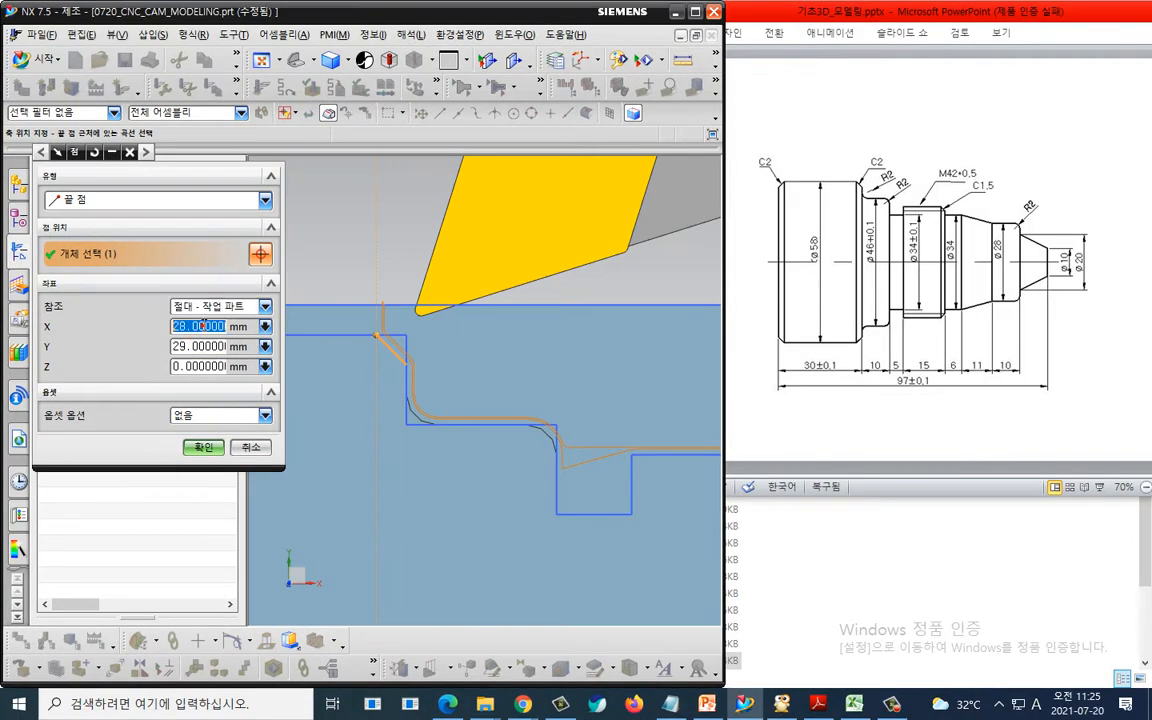
type("27")
key("Return")
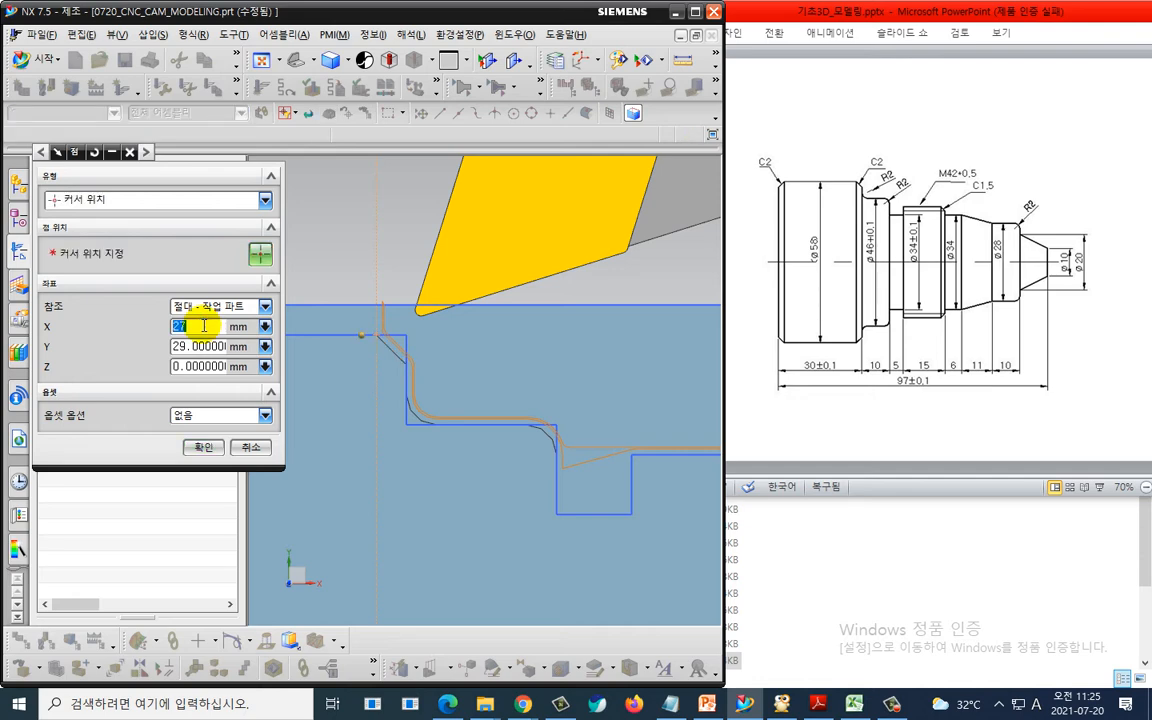
type("28")
key("Return")
left_click(203, 447)
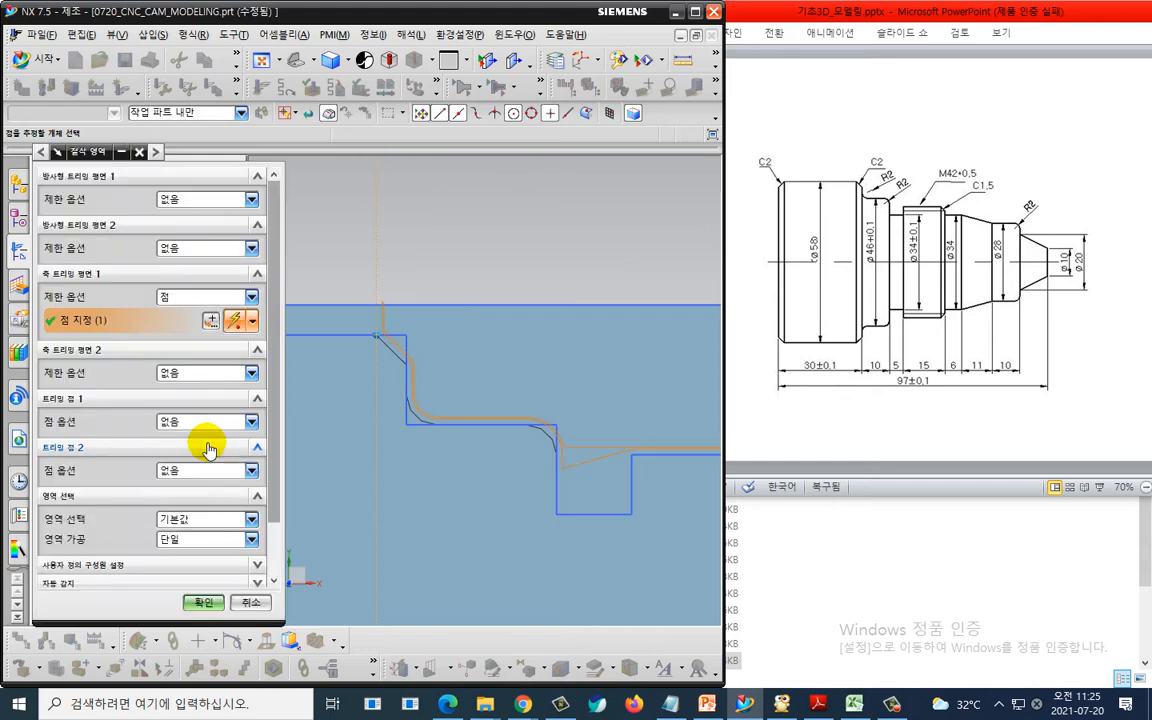
- Accept the cut region settings and regenerate the FINISH_TURN_OD toolpath
scroll(193, 532, "down", 2)
left_click(203, 602)
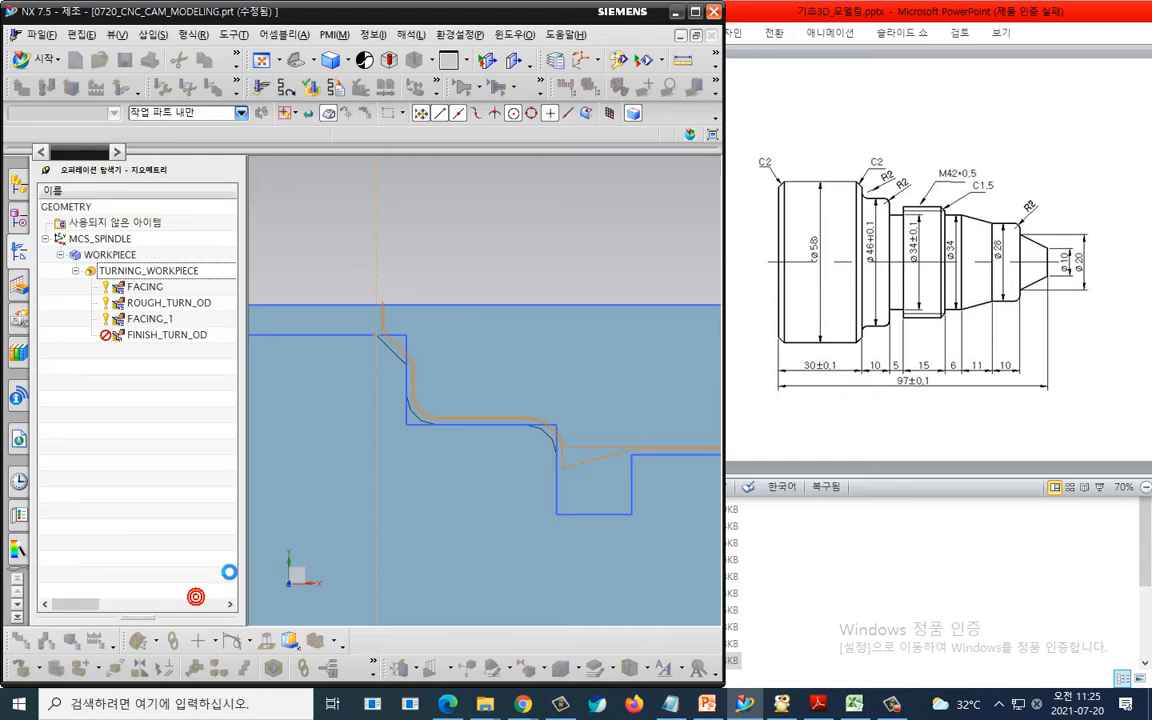
scroll(180, 540, "down", 5)
left_click(109, 571)
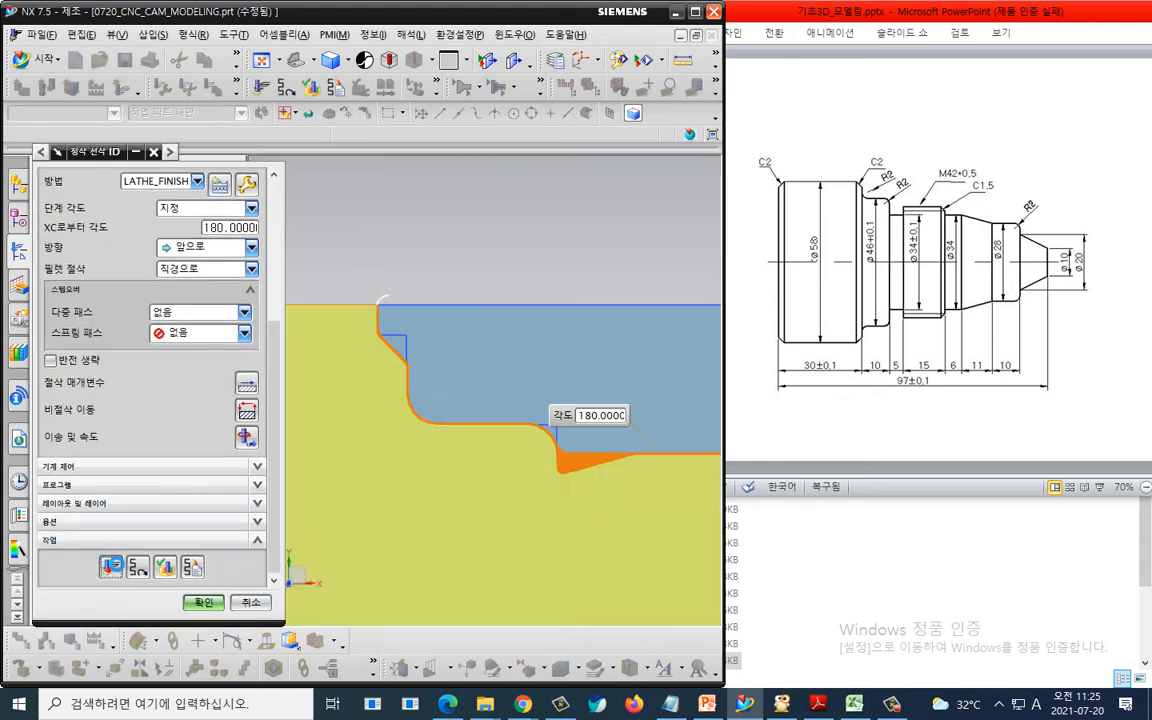
mouse_move(669, 552)
left_mouse_down()
mouse_move(586, 570)
mouse_move(685, 559)
left_mouse_up()
key("Escape")
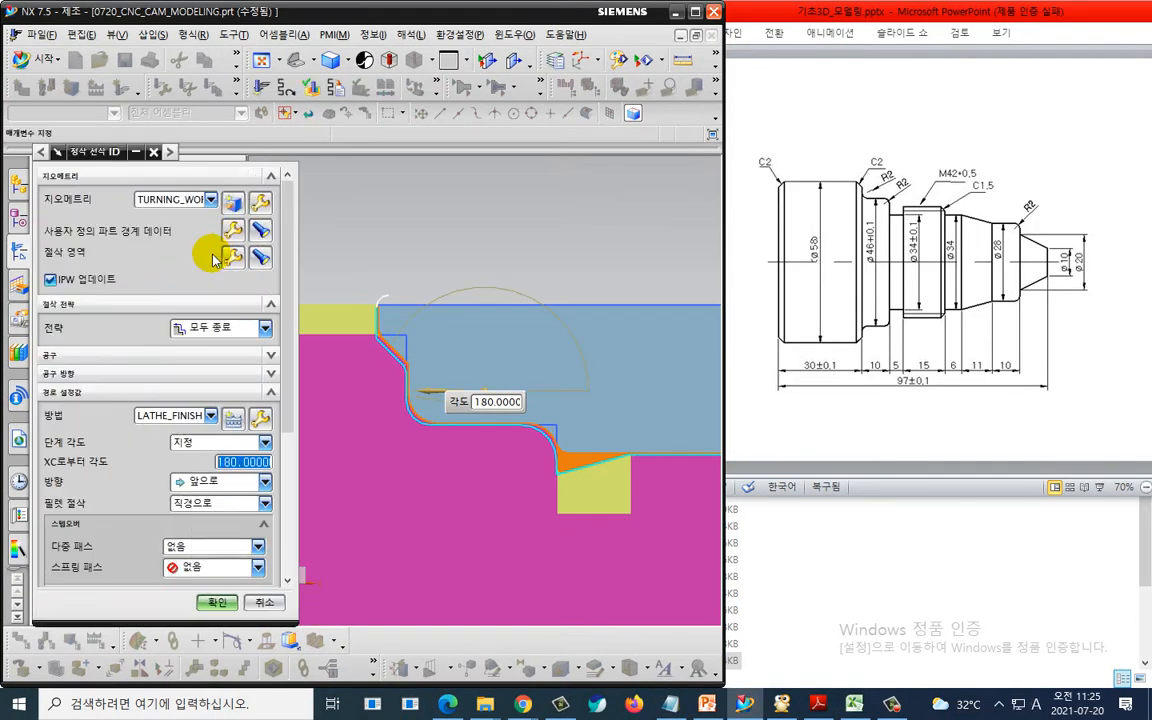
- In the custom part boundary data, ignore the boundary segment at the bottom of the lower step
left_click(236, 236)
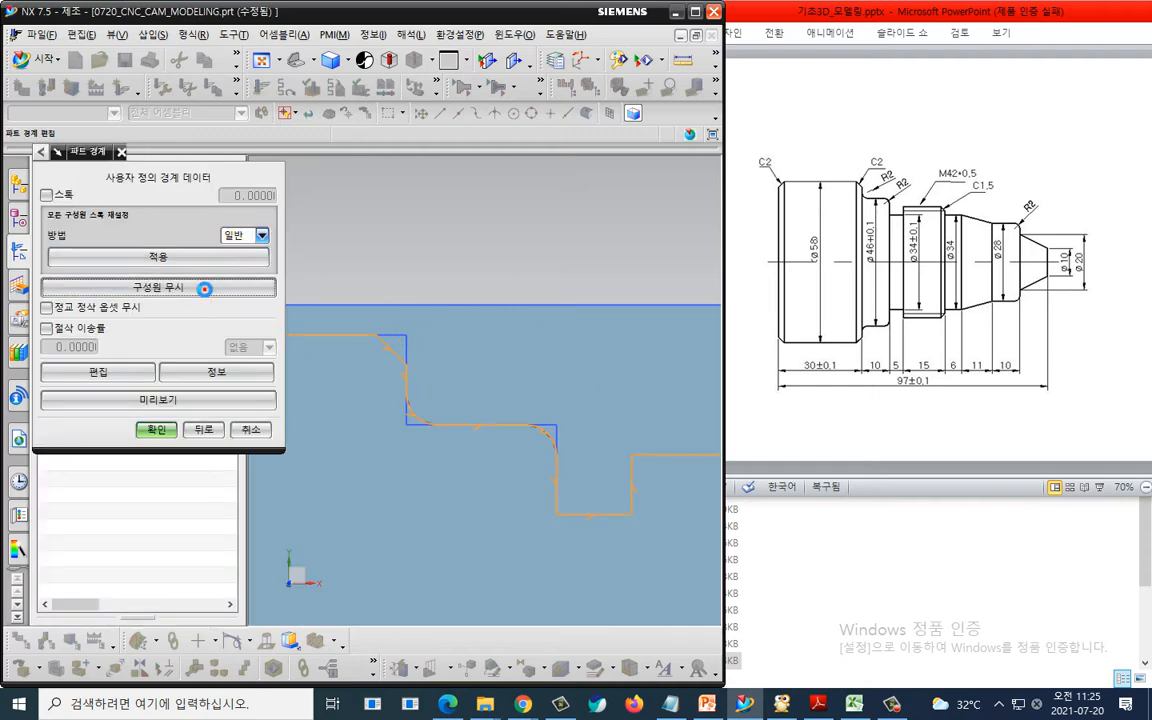
left_click(204, 287)
left_click(599, 515)
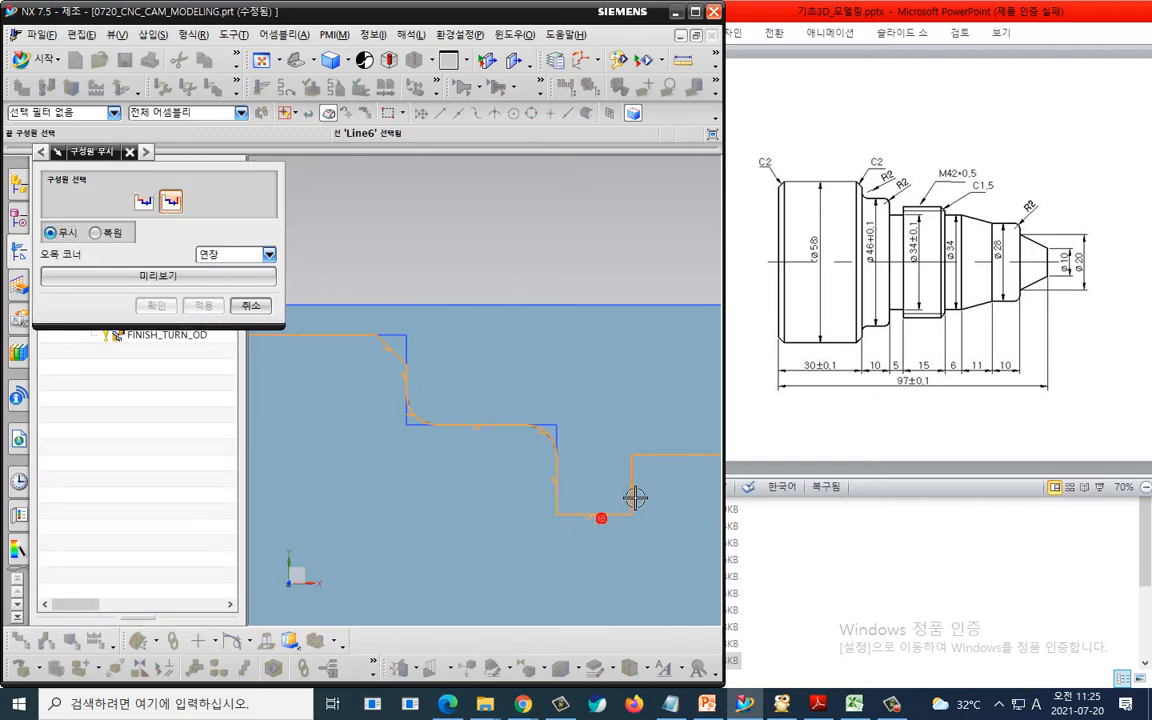
left_click(156, 305)
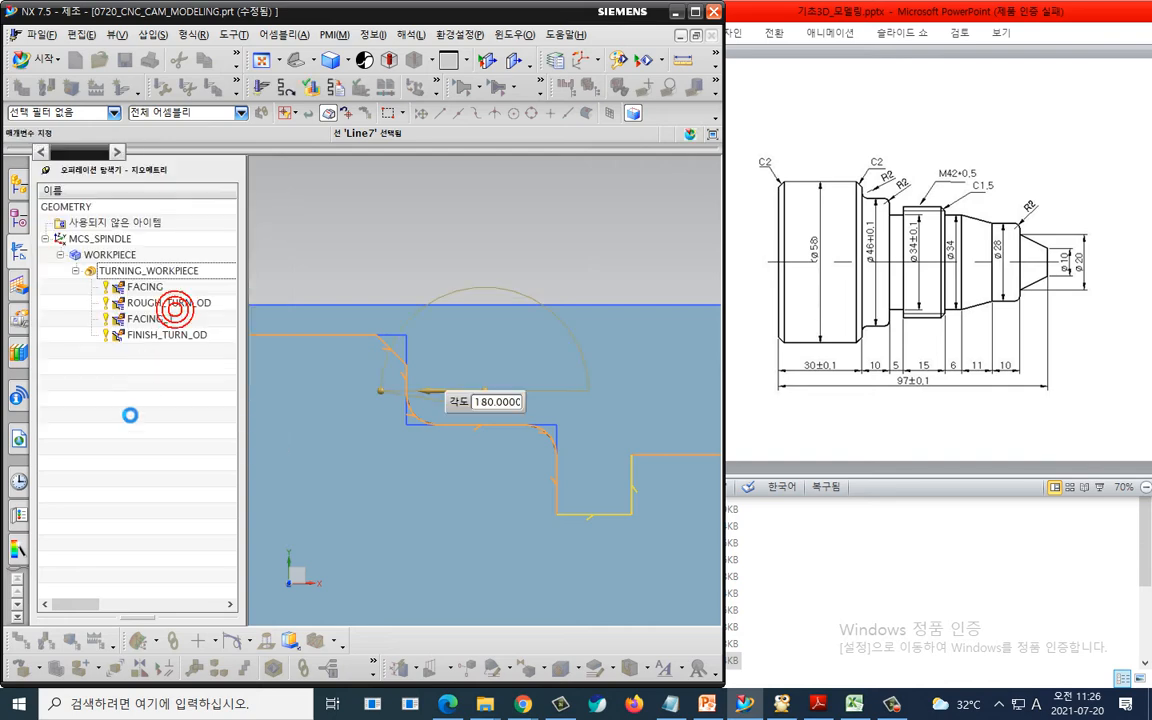
left_click(156, 429)
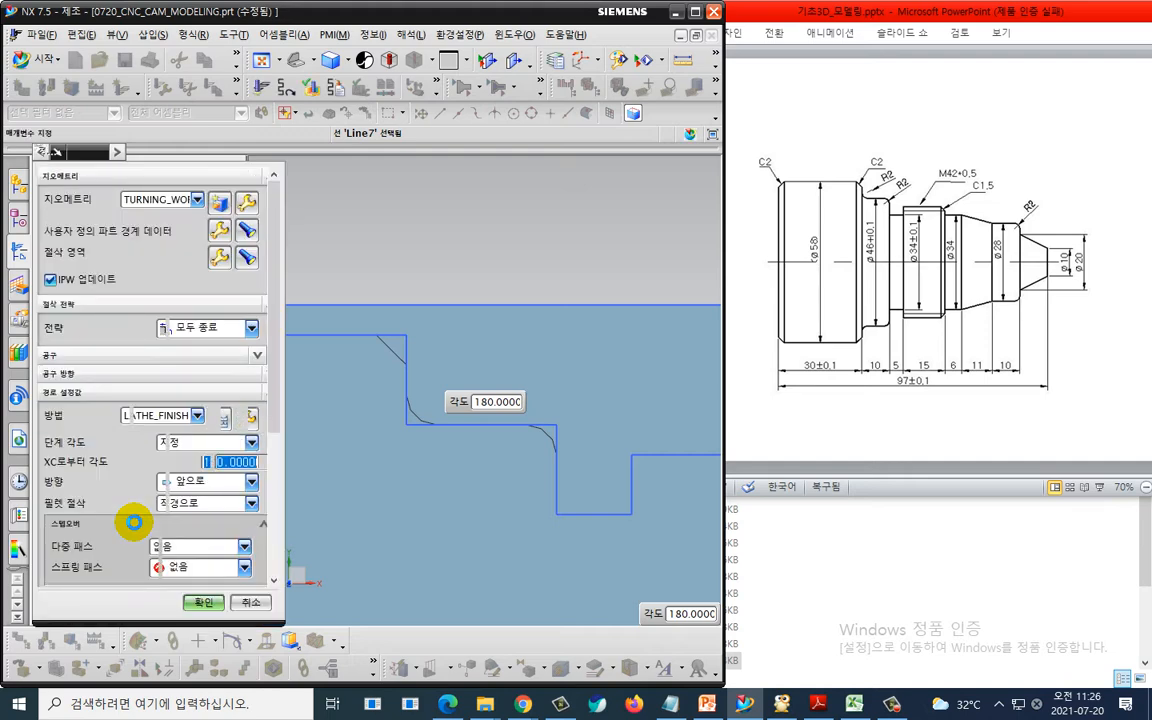
- Regenerate the FINISH_TURN_OD toolpath and review it on the whole part
scroll(125, 545, "down", 10)
left_click(117, 567)
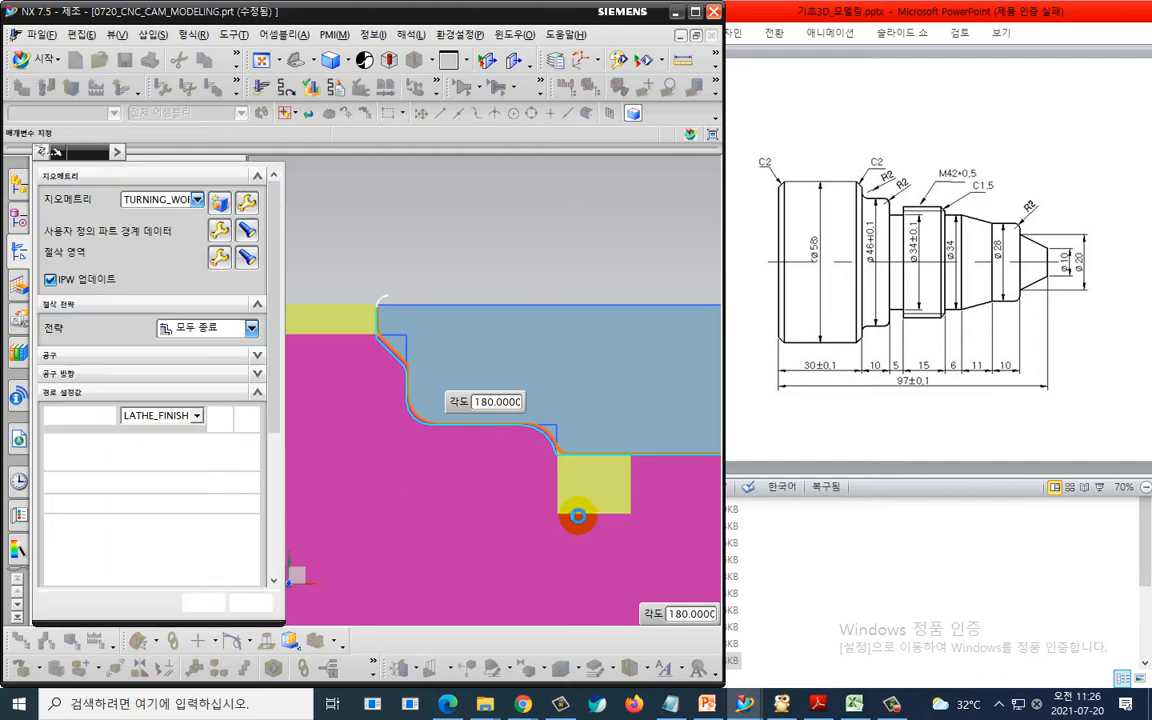
scroll(580, 516, "down", 7)
scroll(476, 360, "up", 6)
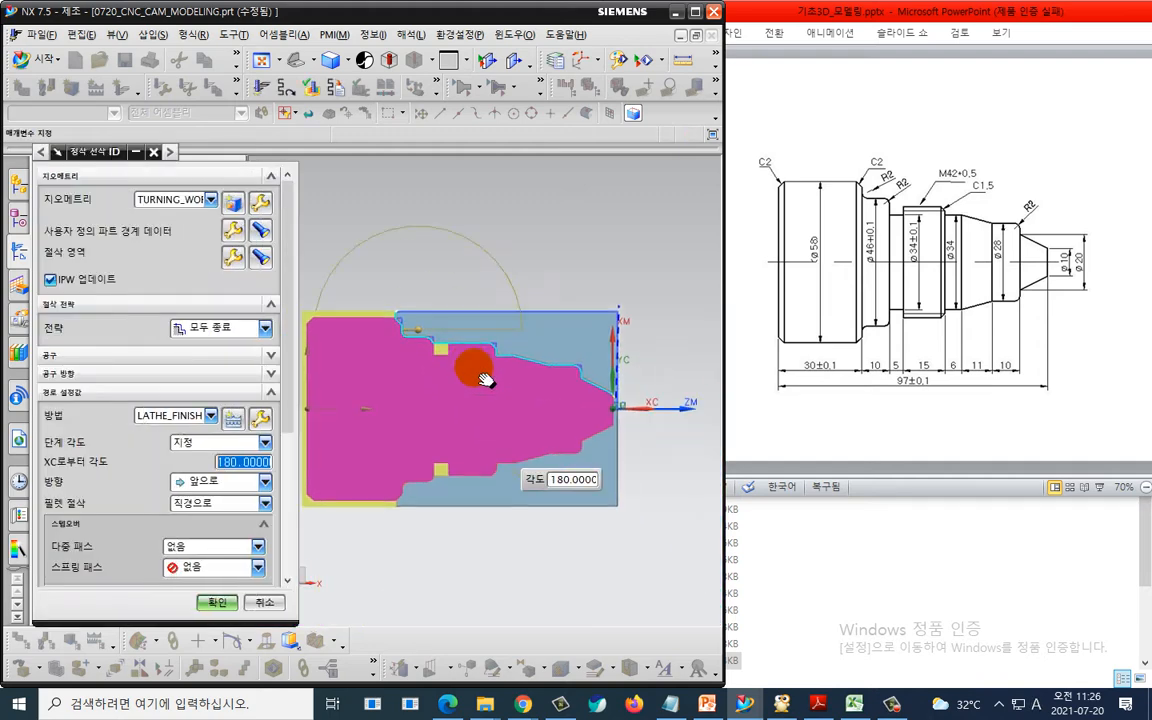
scroll(540, 384, "up", 1)
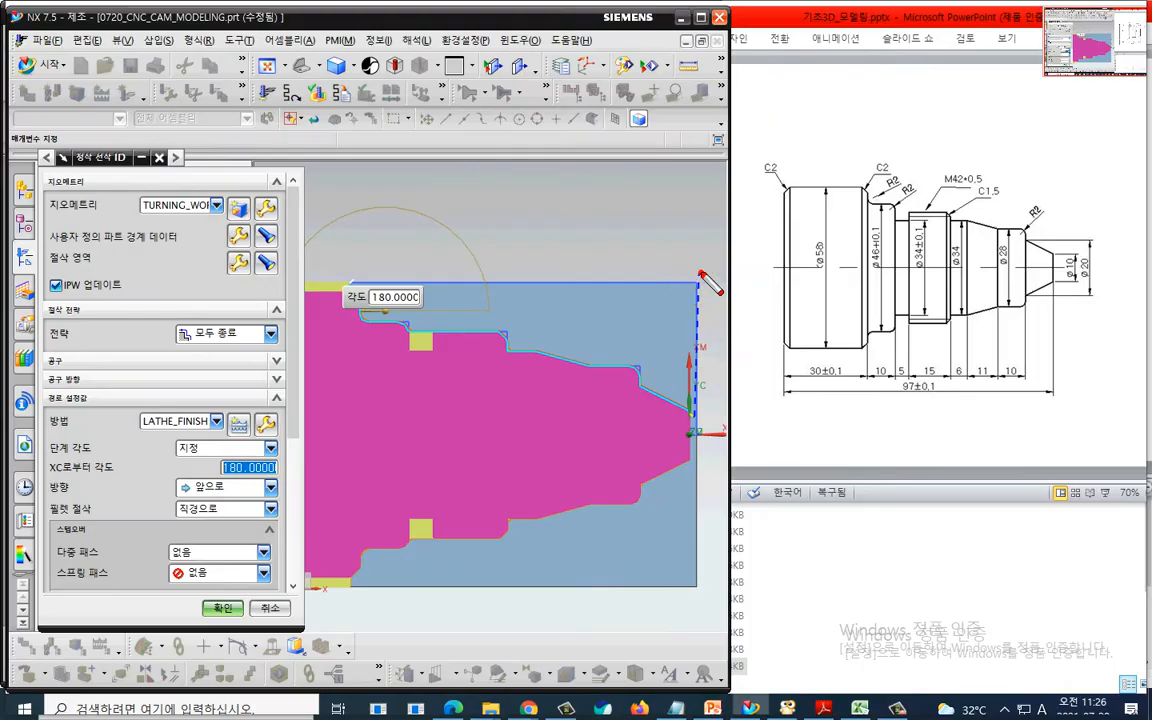
mouse_move(701, 273)
left_mouse_down()
mouse_move(694, 399)
mouse_move(425, 310)
mouse_move(382, 260)
mouse_move(681, 265)
left_mouse_up()
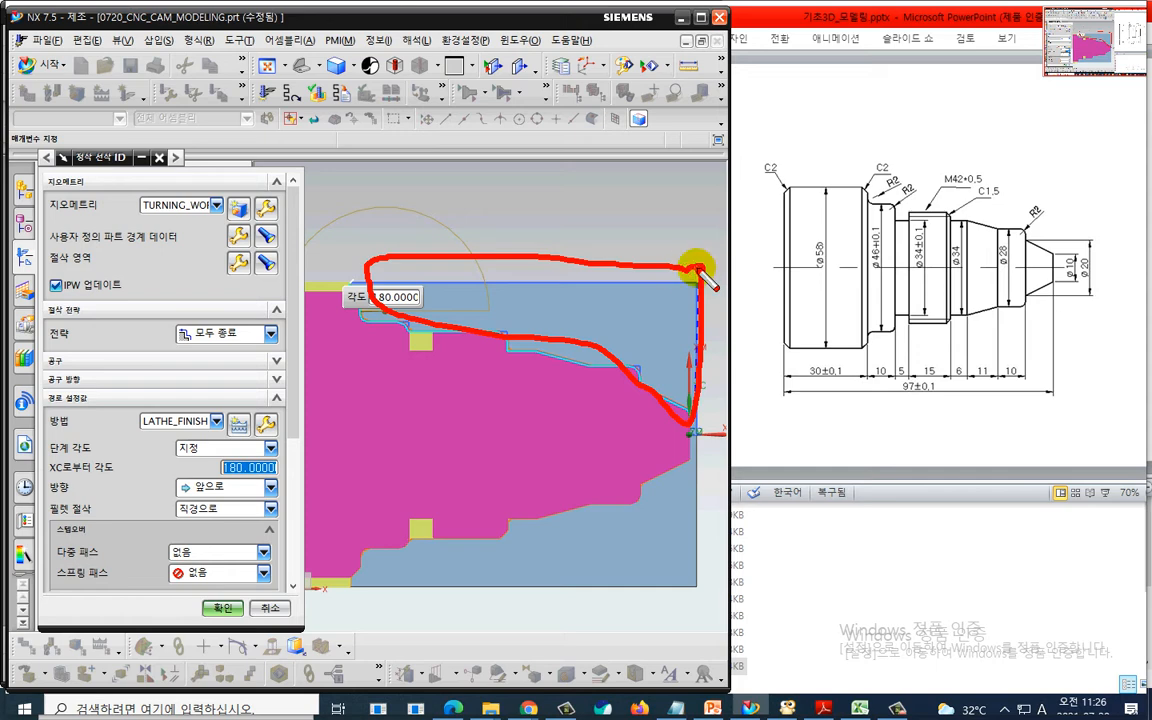
scroll(127, 490, "down", 4)
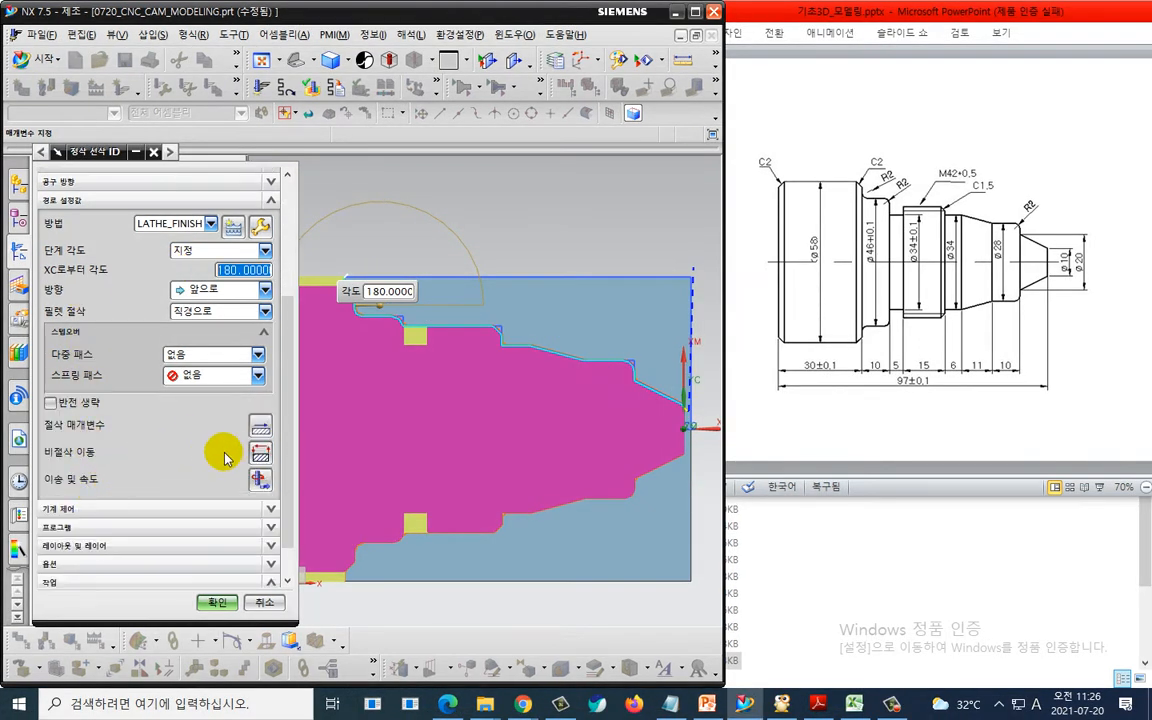
- In non-cutting moves, set the approach start-point motion to Direct from a point at XC 2, YC 33
left_click(260, 455)
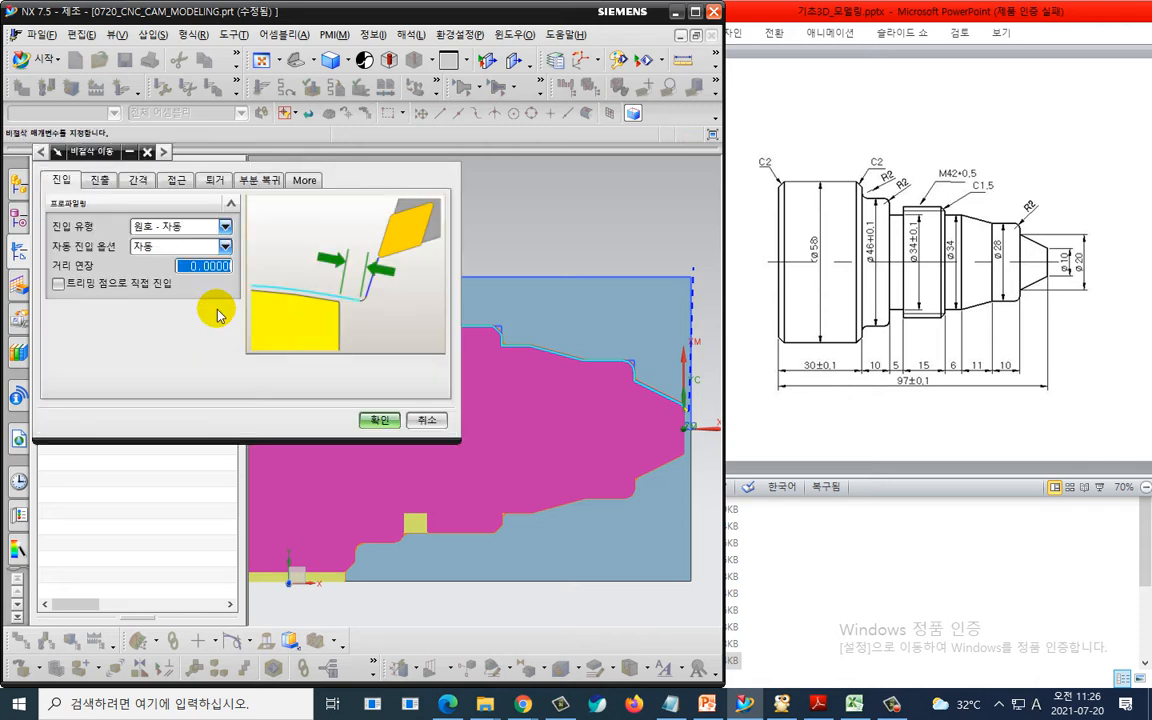
left_click(176, 180)
left_click(162, 275)
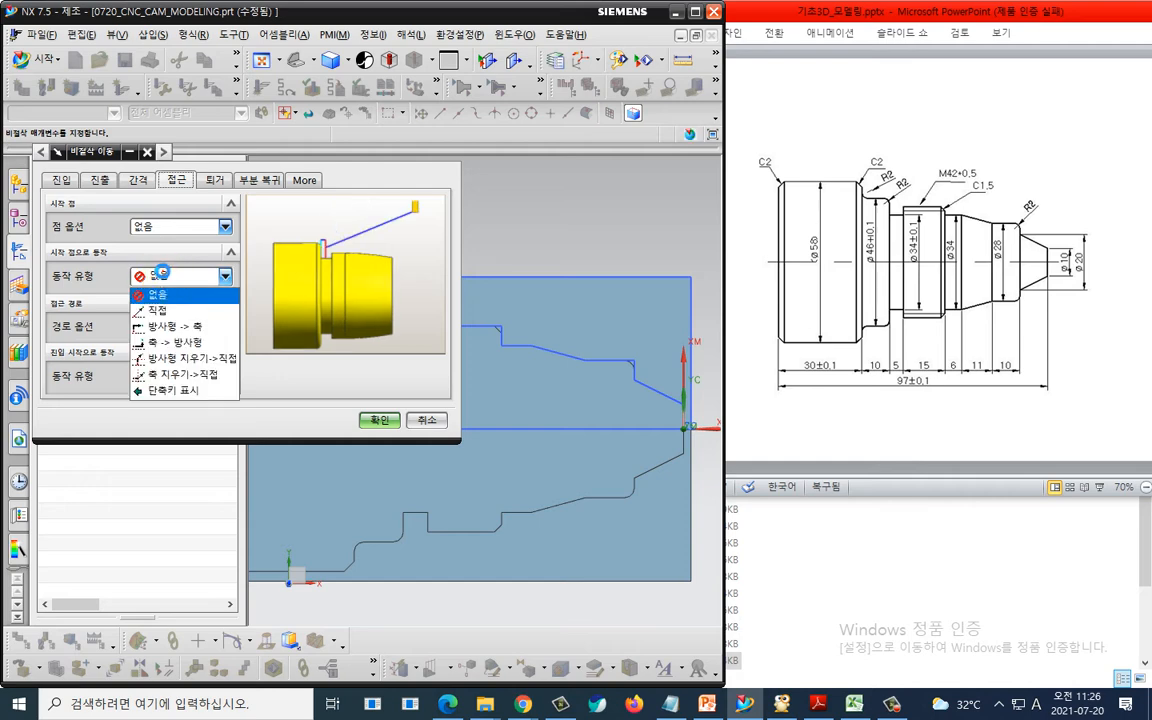
left_click(172, 311)
left_click(184, 322)
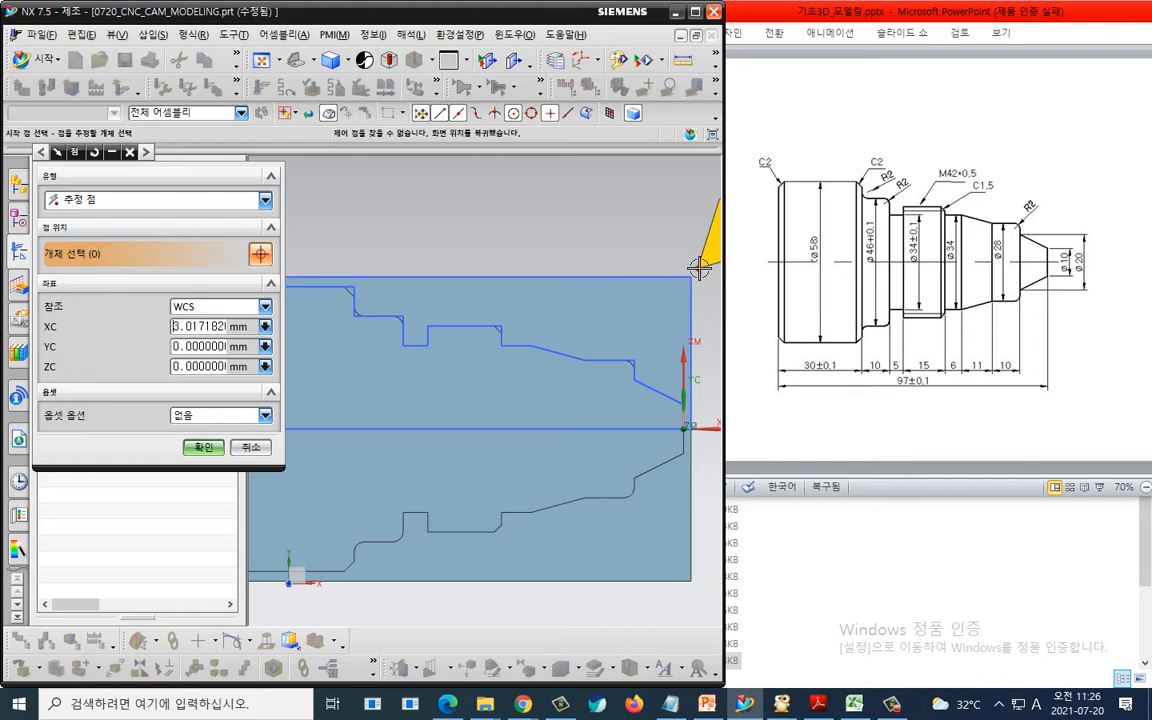
left_click(205, 325)
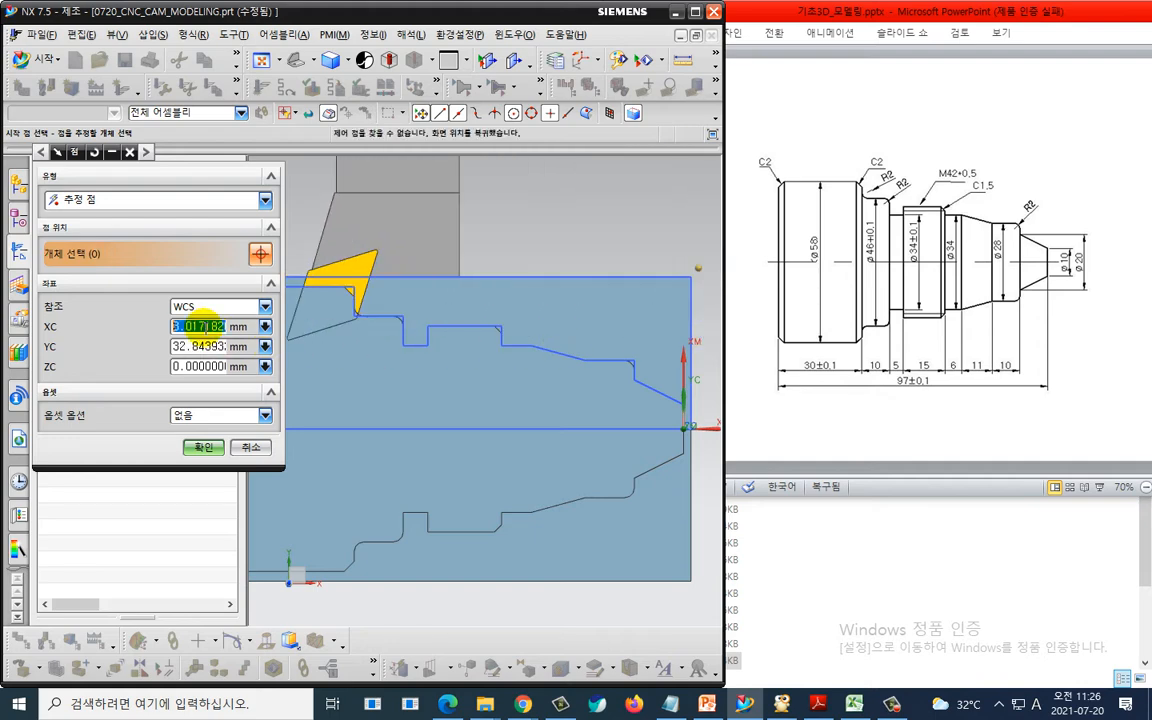
type("2")
key("Tab")
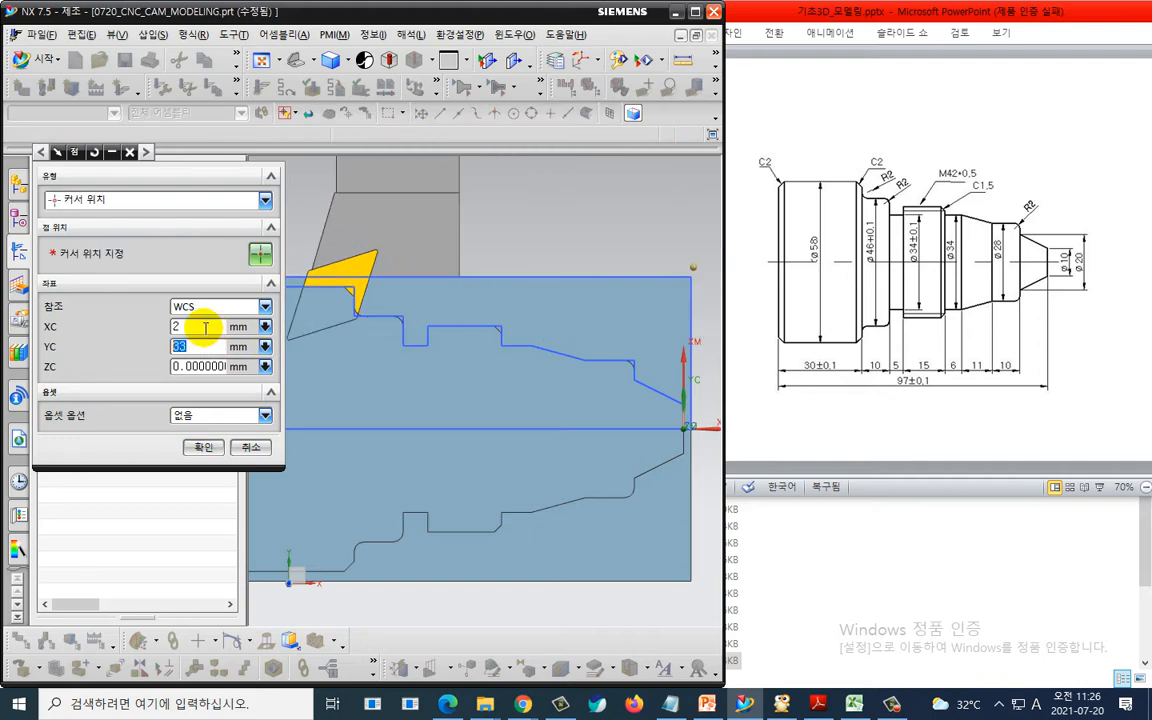
left_click(207, 447)
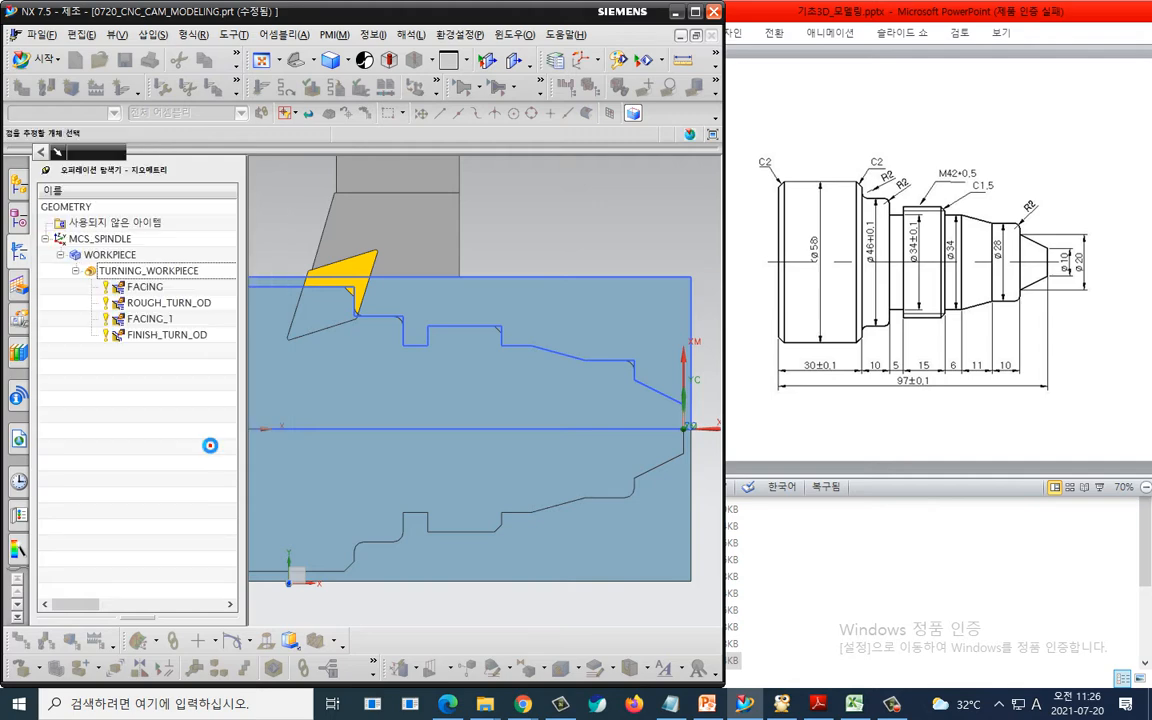
- Set the retract motion to Direct with the point option Same as Start, and accept the non-cutting moves
left_click(215, 180)
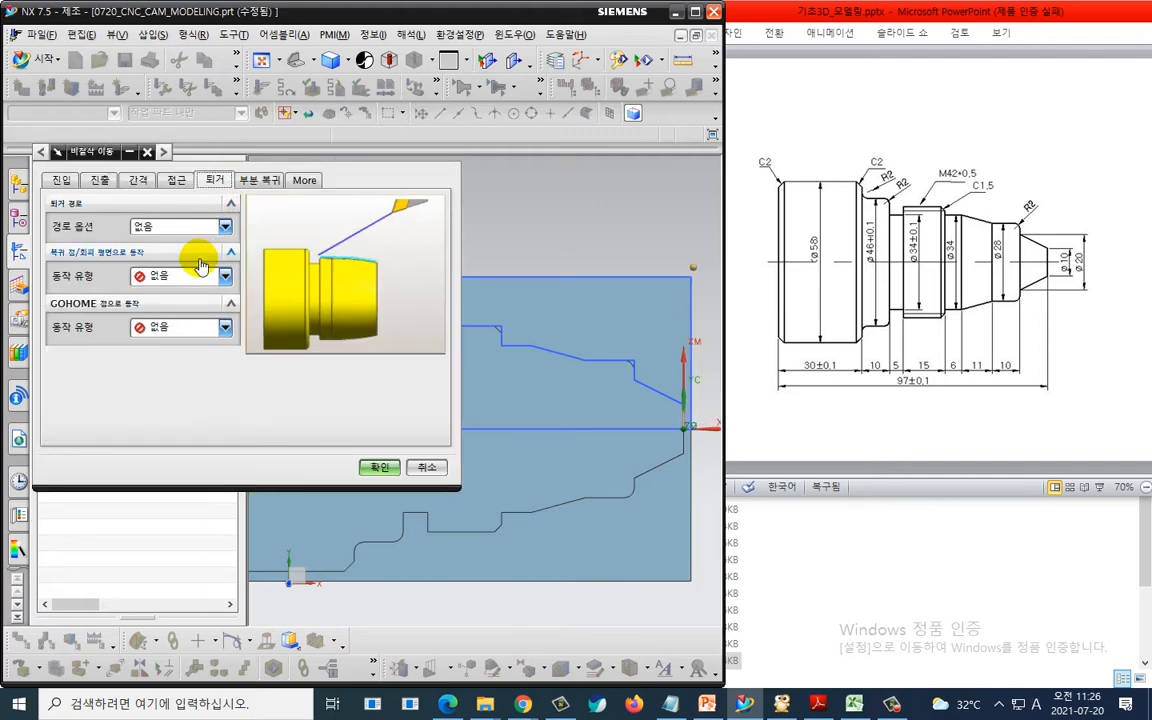
left_click(172, 276)
left_click(183, 328)
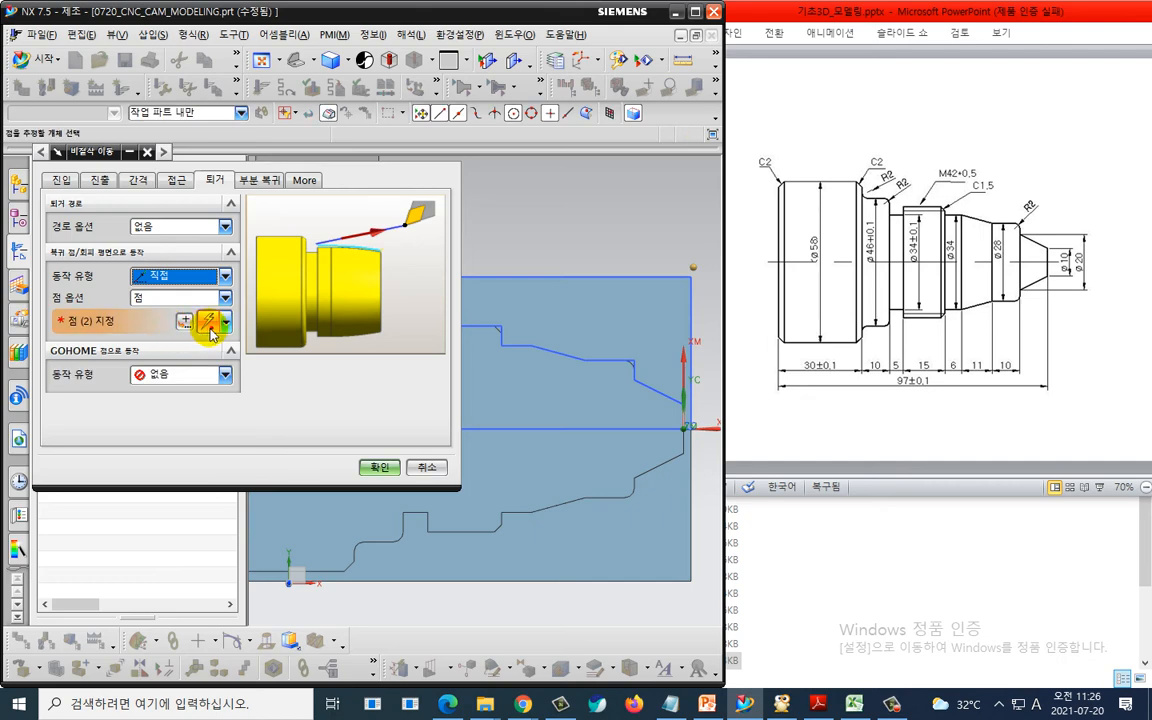
left_click(224, 297)
left_click(180, 369)
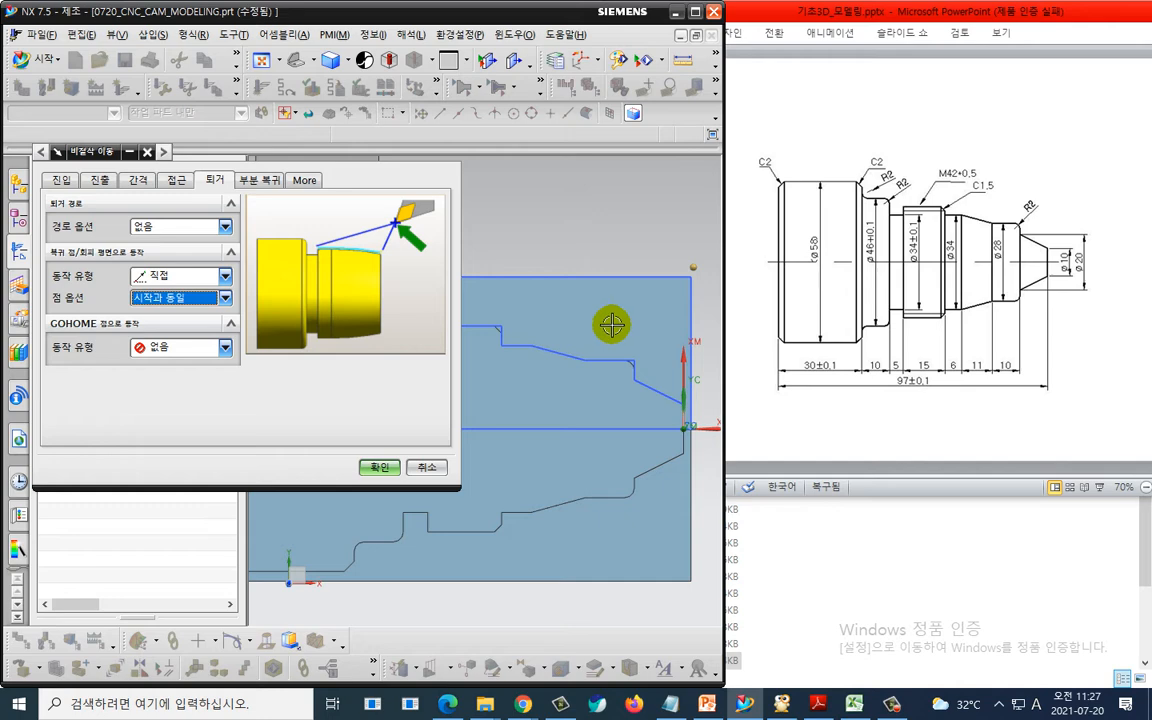
left_click(375, 470)
- Generate the FINISH_TURN_OD toolpath and inspect it around the part's end
scroll(113, 563, "down", 1)
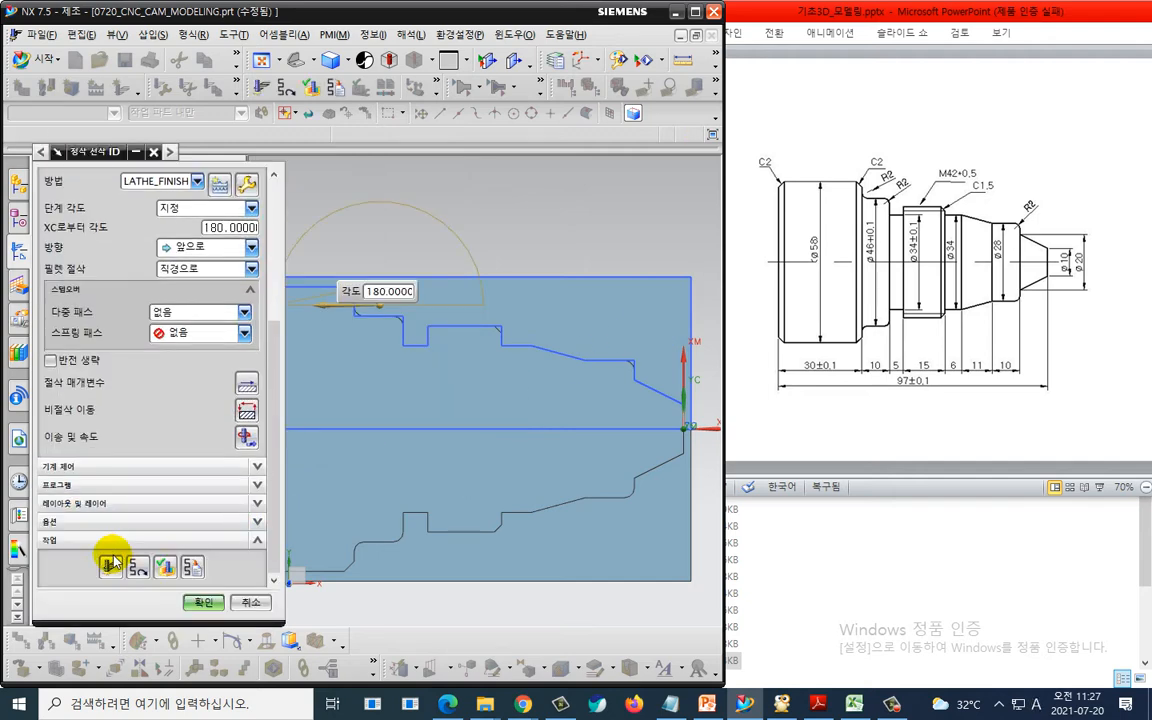
left_click(111, 565)
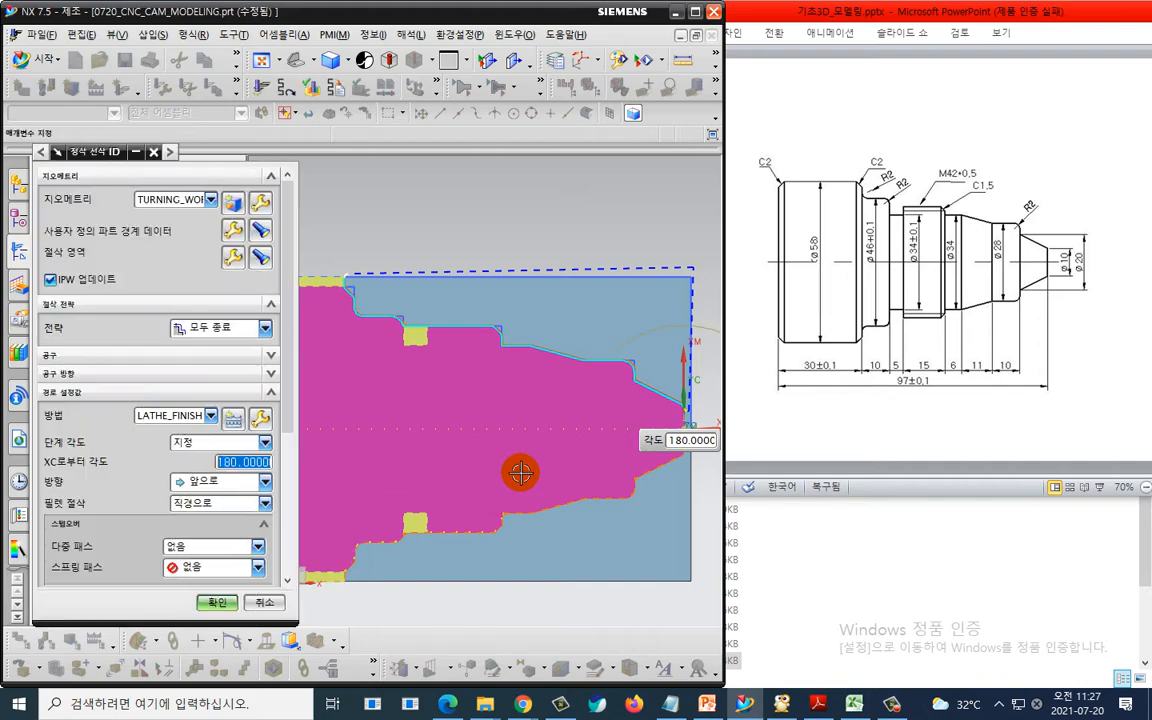
scroll(522, 471, "down", 1)
middle_click_drag(519, 450, 438, 396, "shift")
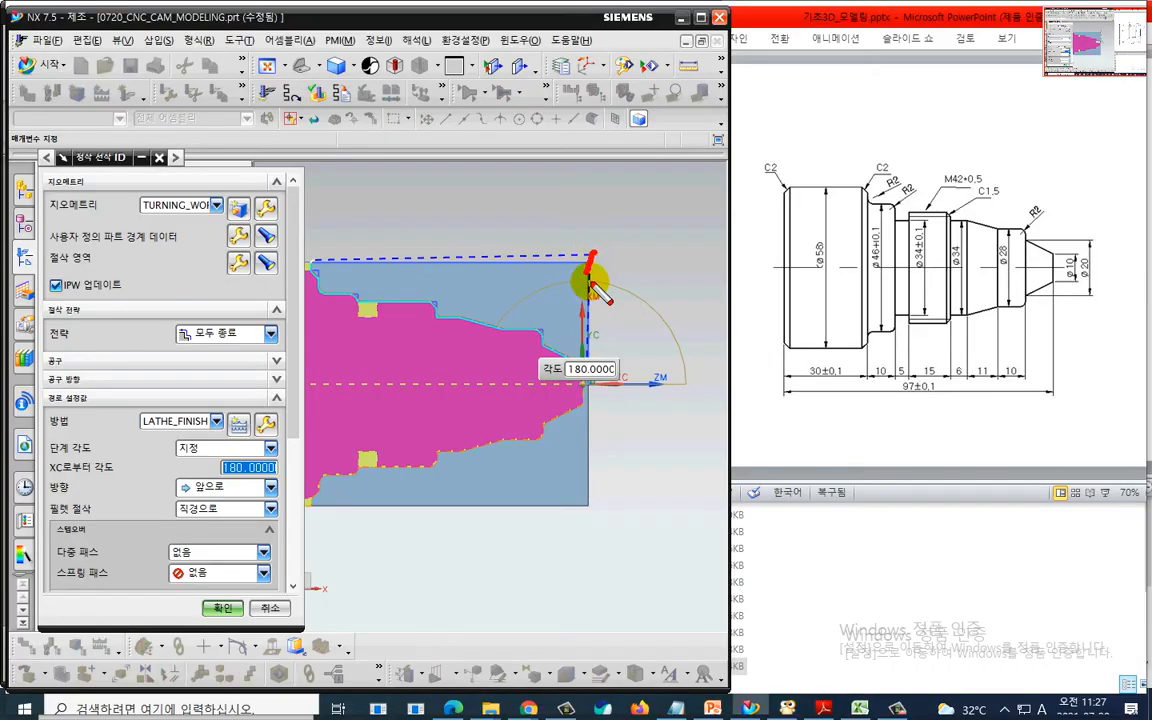
- Review the finish toolpath around the part's end and accept the FINISH_TURN_OD operation
key("Escape")
scroll(609, 337, "up", 2)
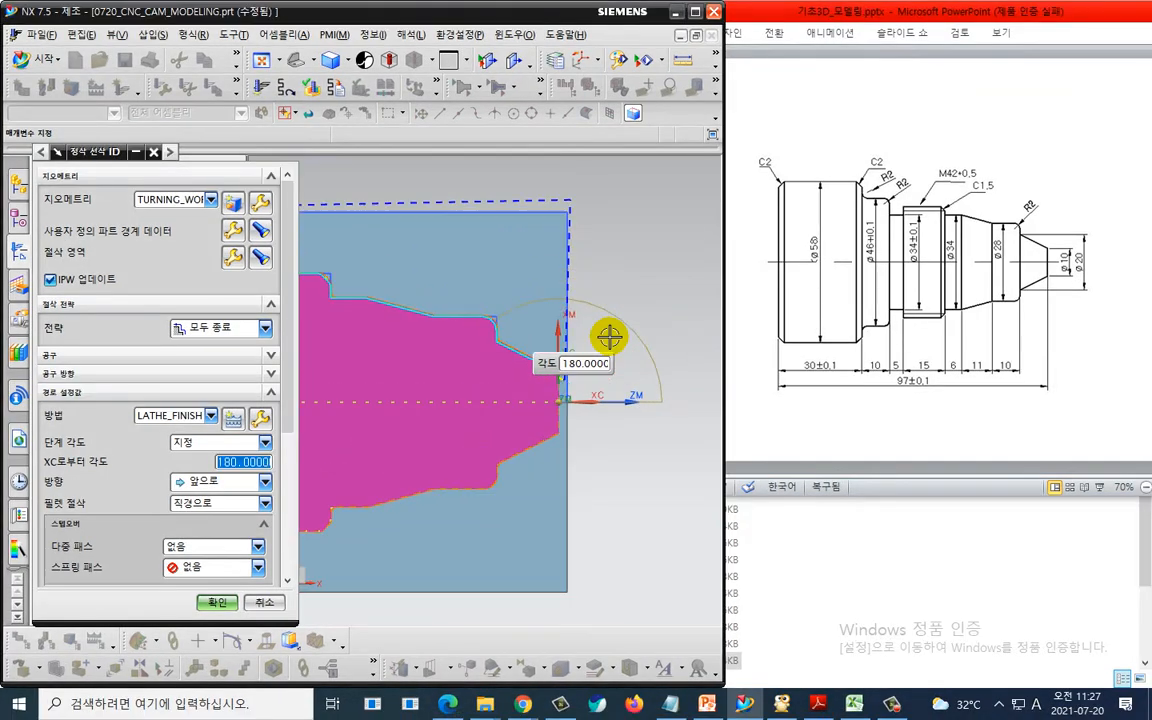
middle_click_drag(633, 325, 575, 320, "shift")
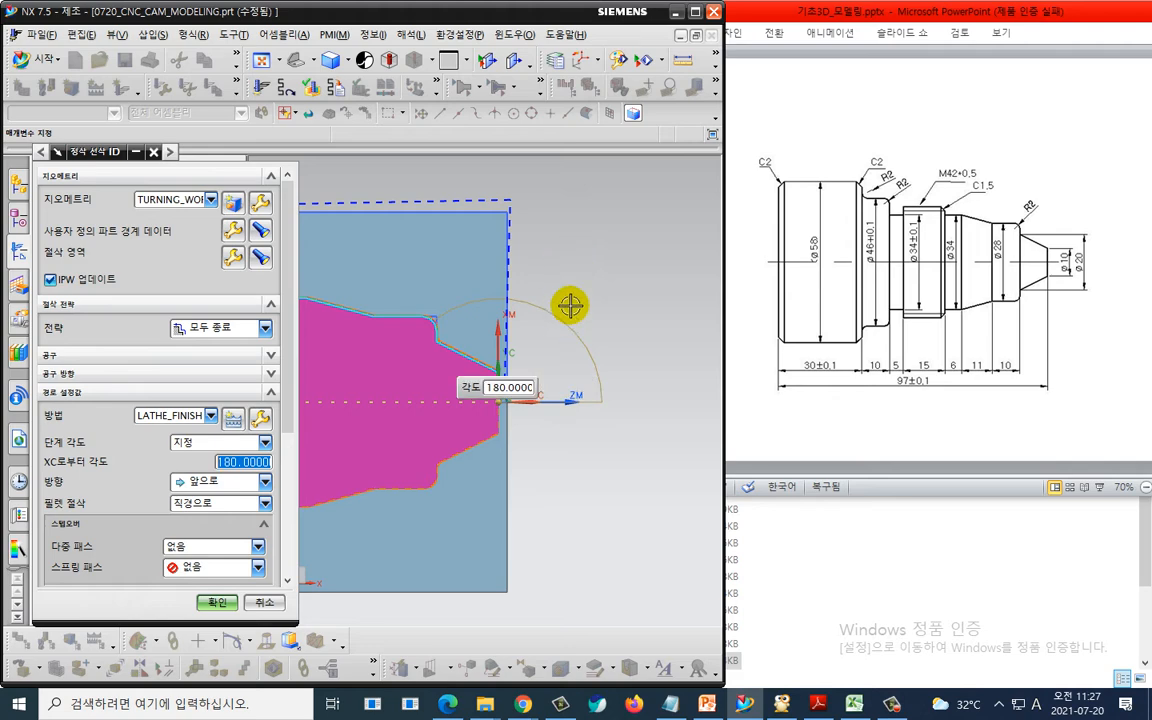
key("ctrl+2")
mouse_move(515, 204)
left_mouse_down()
mouse_move(512, 392)
mouse_move(528, 382)
mouse_move(521, 203)
mouse_move(492, 383)
mouse_move(365, 295)
mouse_move(159, 249)
mouse_move(159, 203)
mouse_move(481, 211)
mouse_move(512, 198)
mouse_move(510, 243)
left_mouse_up()
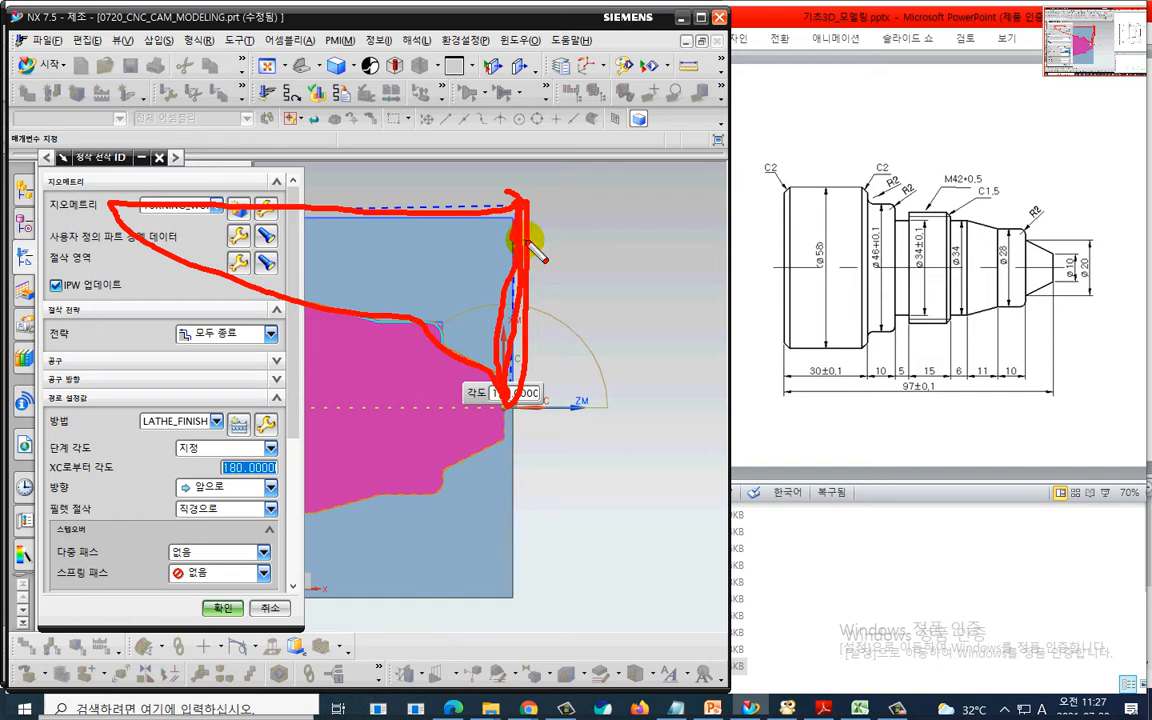
key("Escape")
scroll(528, 243, "down", 1)
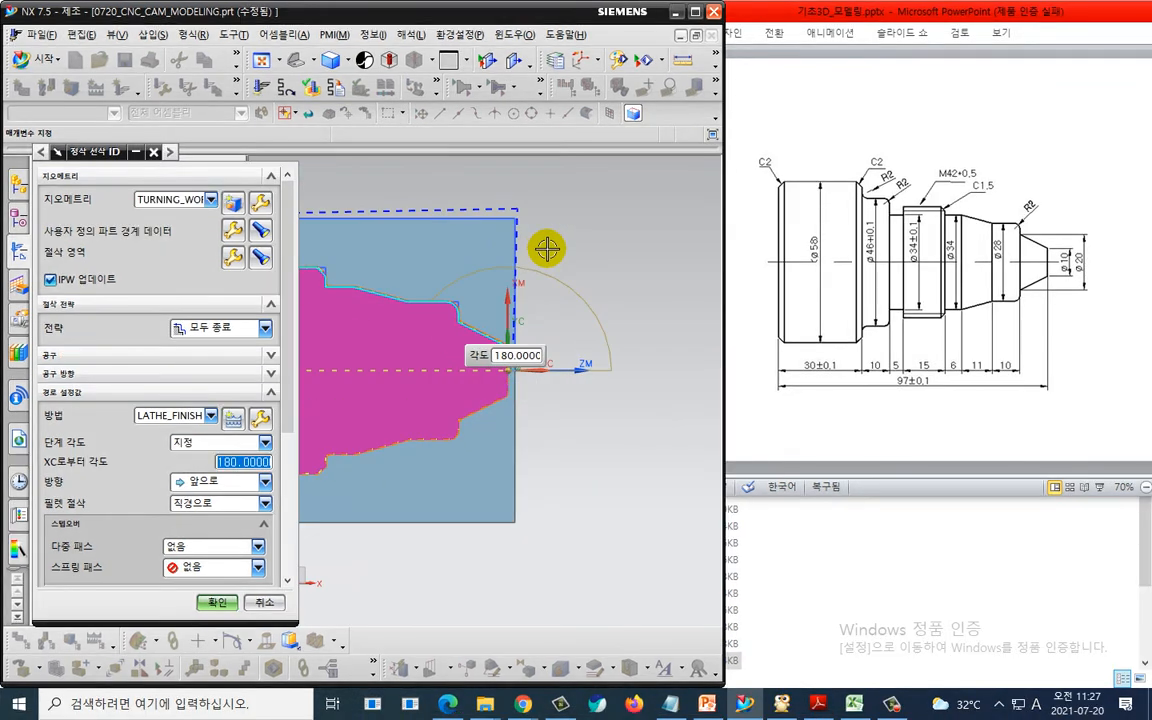
middle_click_drag(560, 252, 710, 258, "shift")
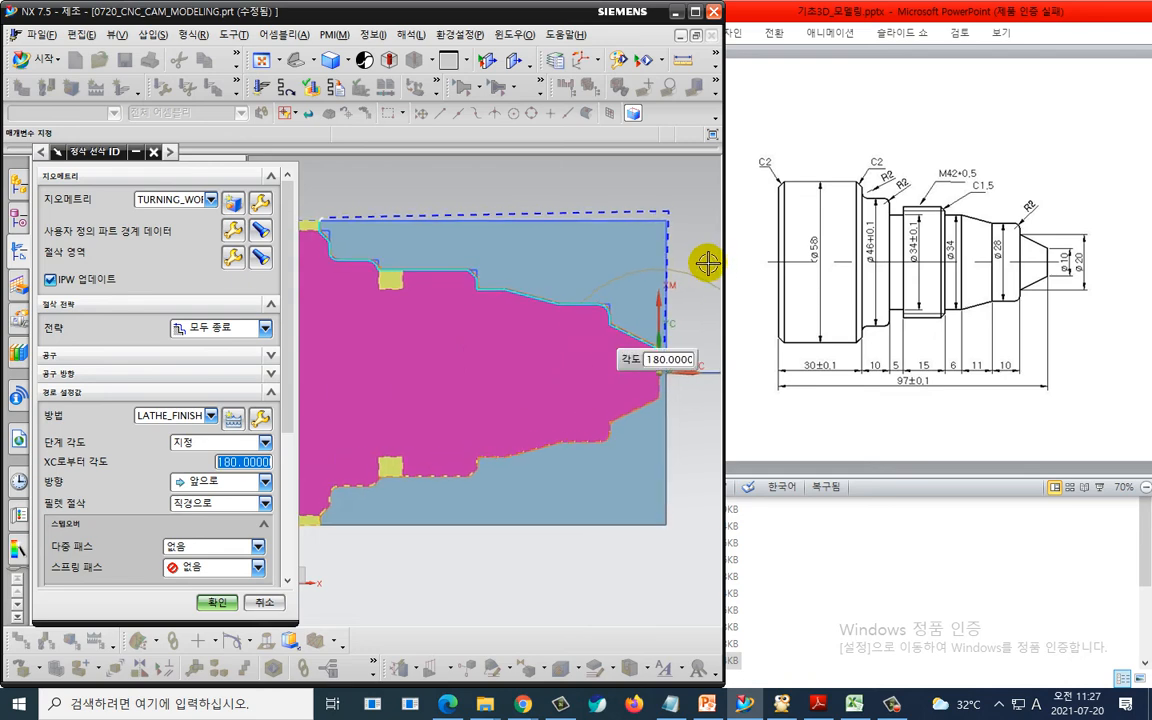
key("ctrl+2")
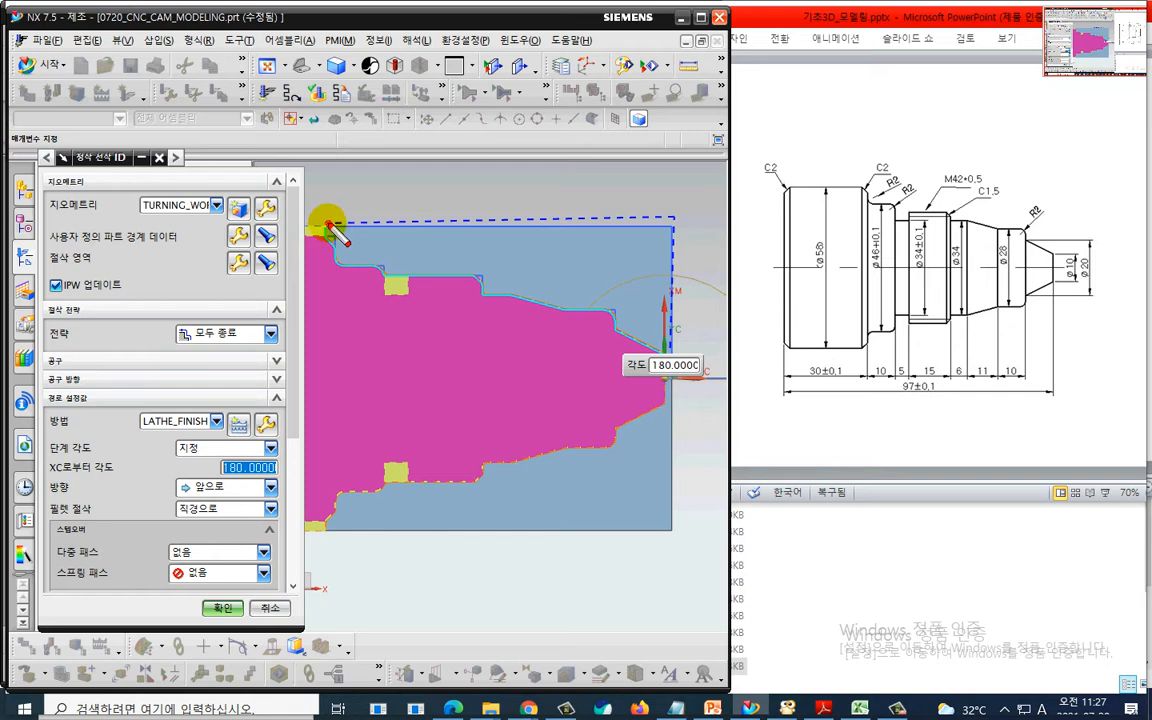
mouse_move(328, 224)
left_mouse_down()
mouse_move(605, 116)
mouse_move(650, 118)
mouse_move(638, 165)
left_mouse_up()
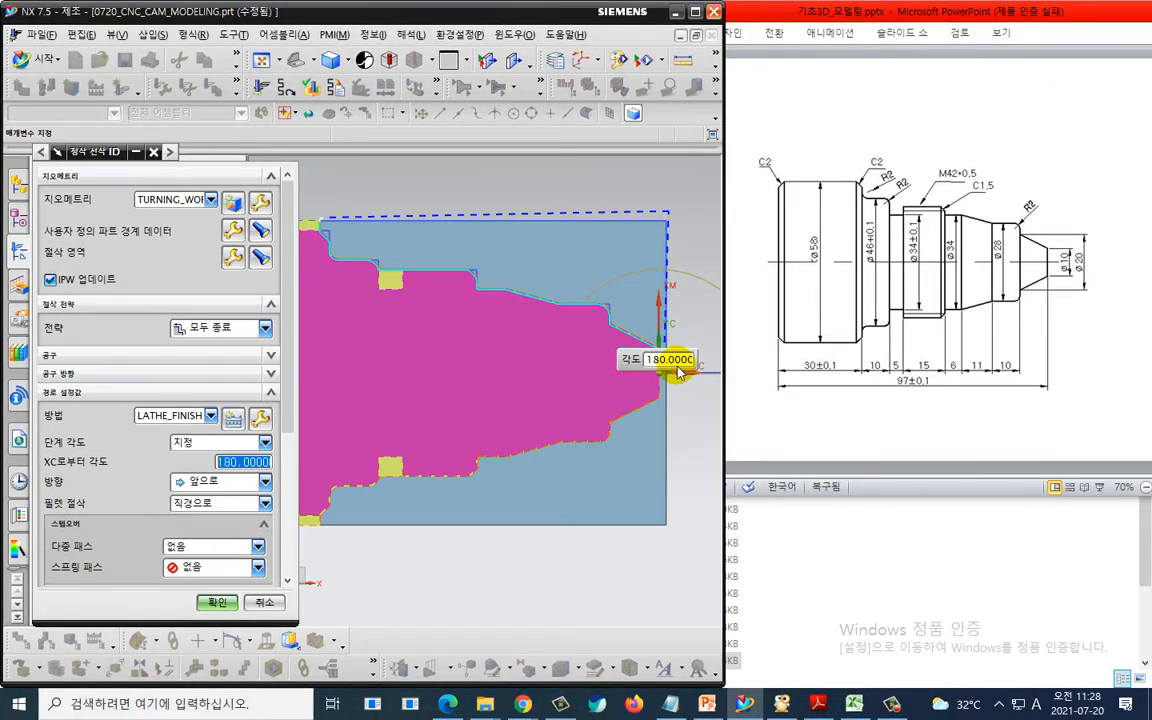
mouse_move(690, 368)
left_mouse_down()
mouse_move(560, 302)
mouse_move(335, 235)
mouse_move(492, 175)
mouse_move(490, 207)
left_mouse_up()
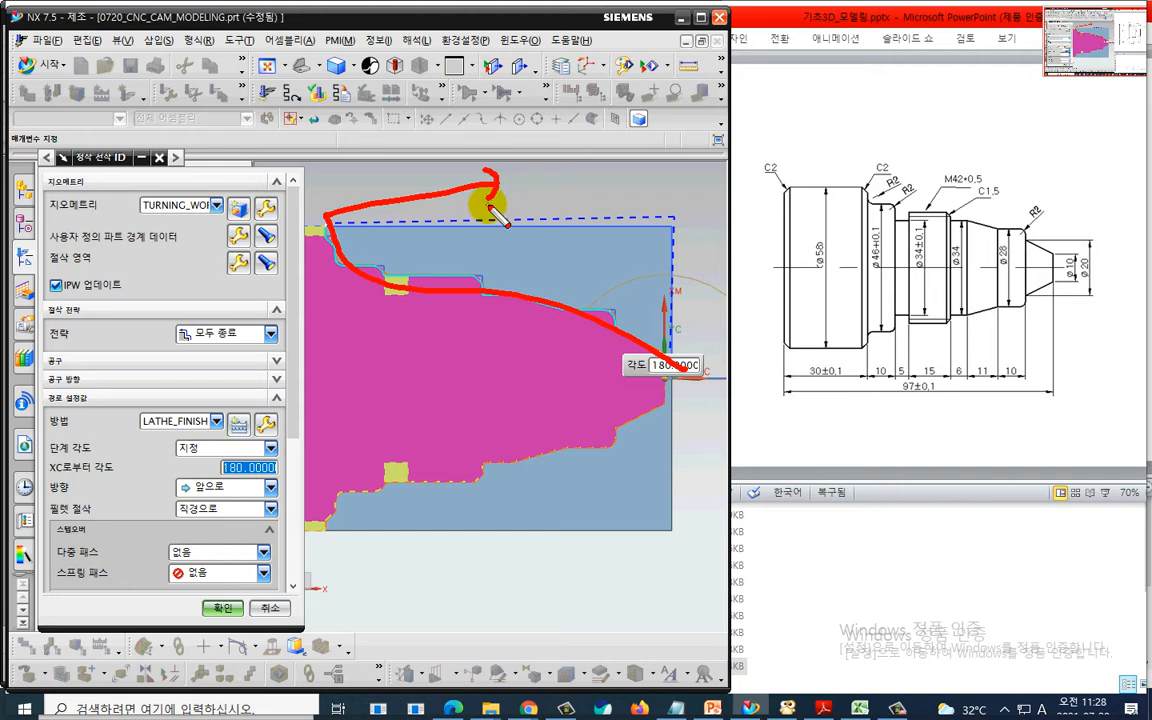
key("Escape")
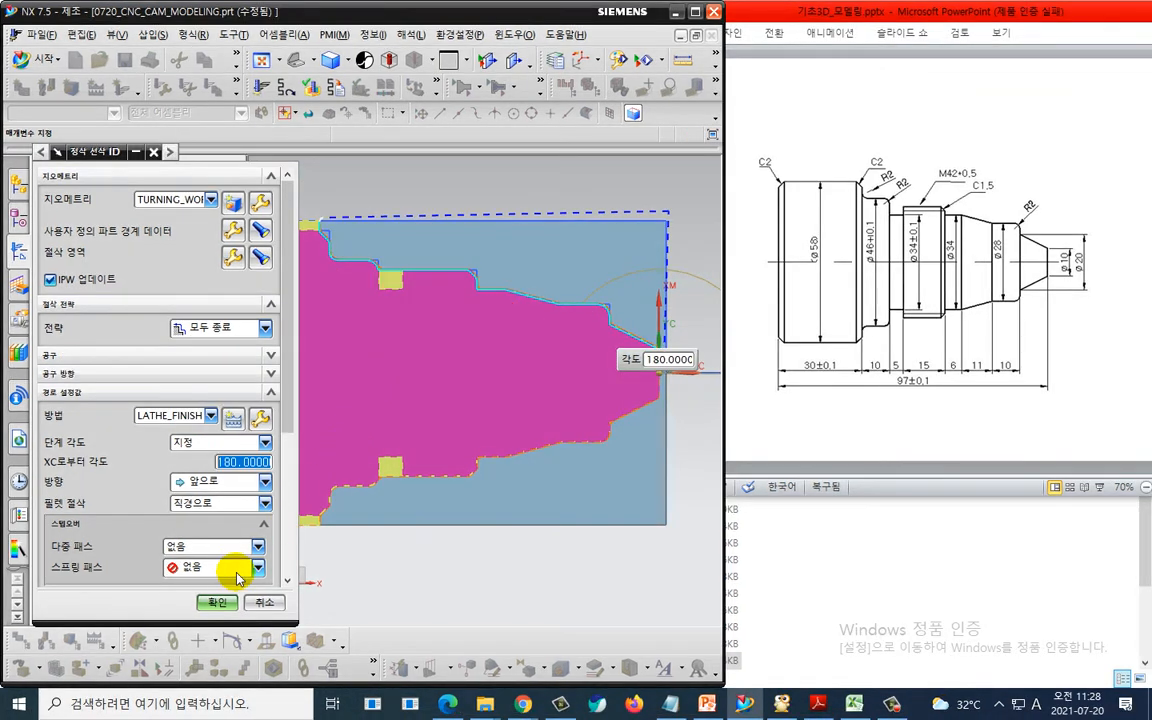
left_click(223, 607)
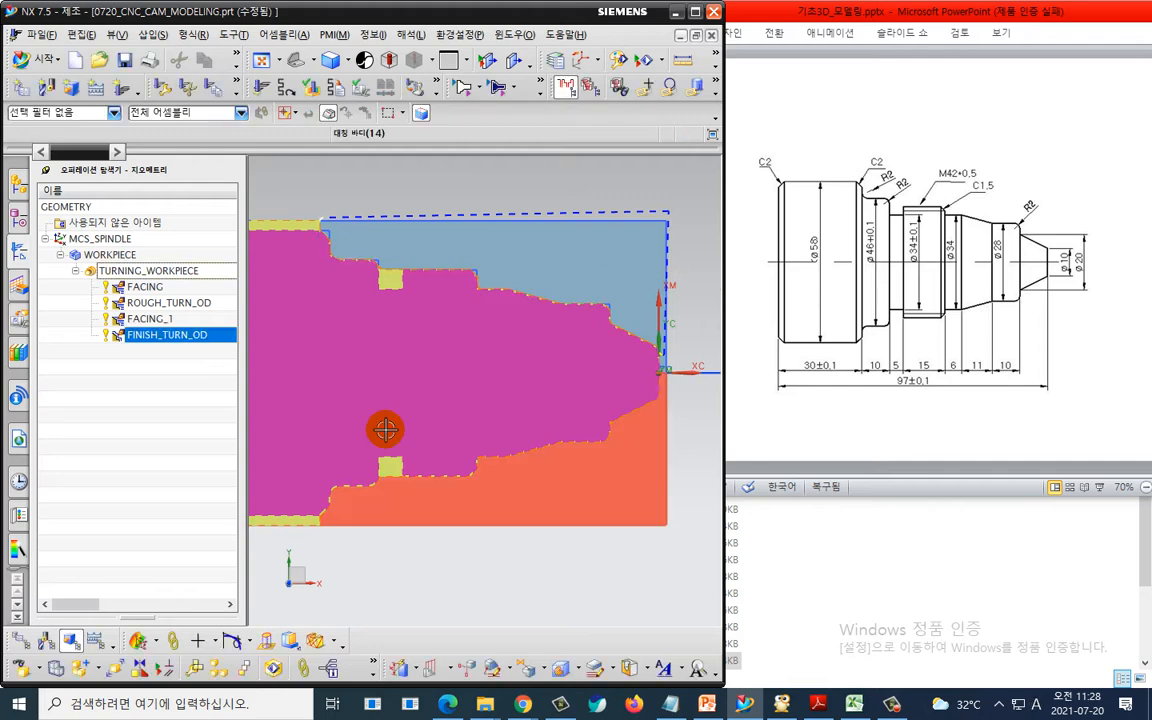
- Post-process all operations under TURNING_WORKPIECE with the my_fanuc_lathe_post postprocessor
left_click(193, 450)
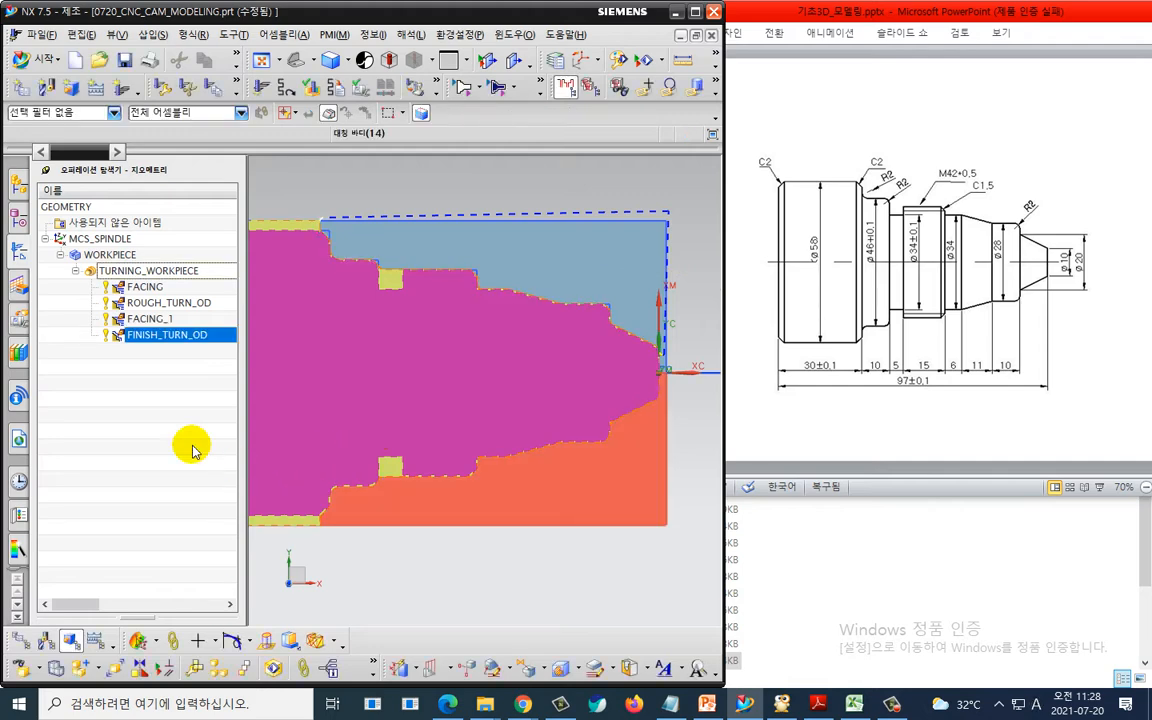
left_click(183, 278)
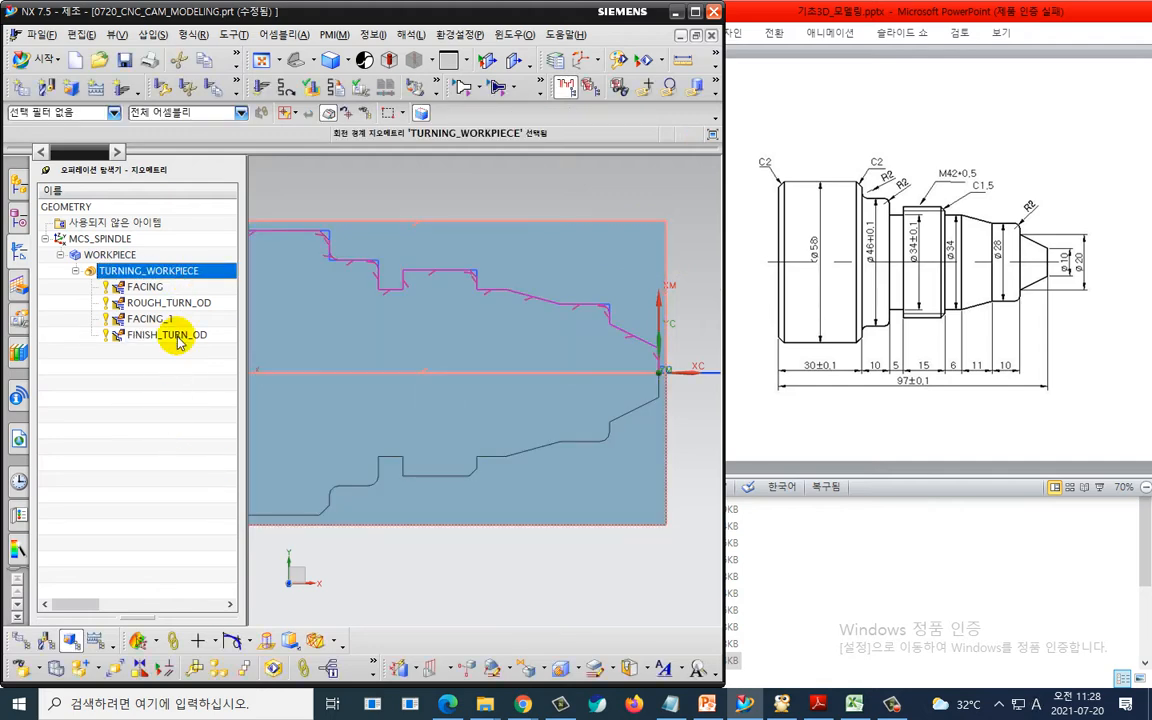
right_click(181, 272)
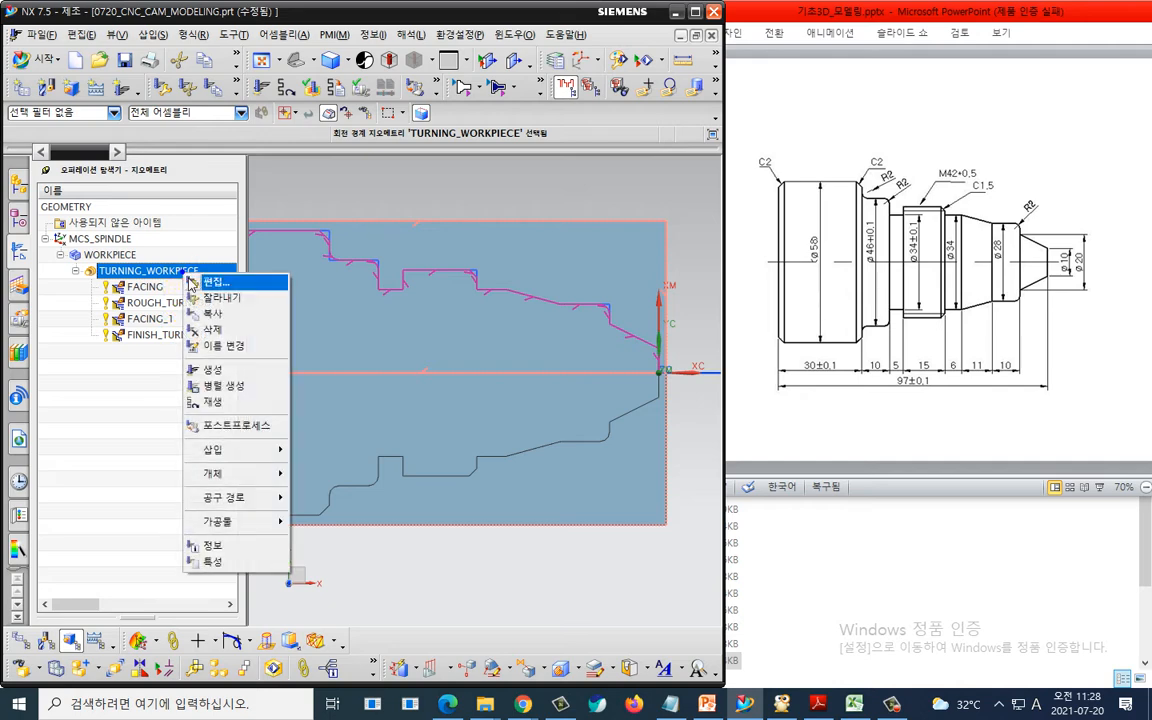
left_click(216, 425)
left_click(157, 500)
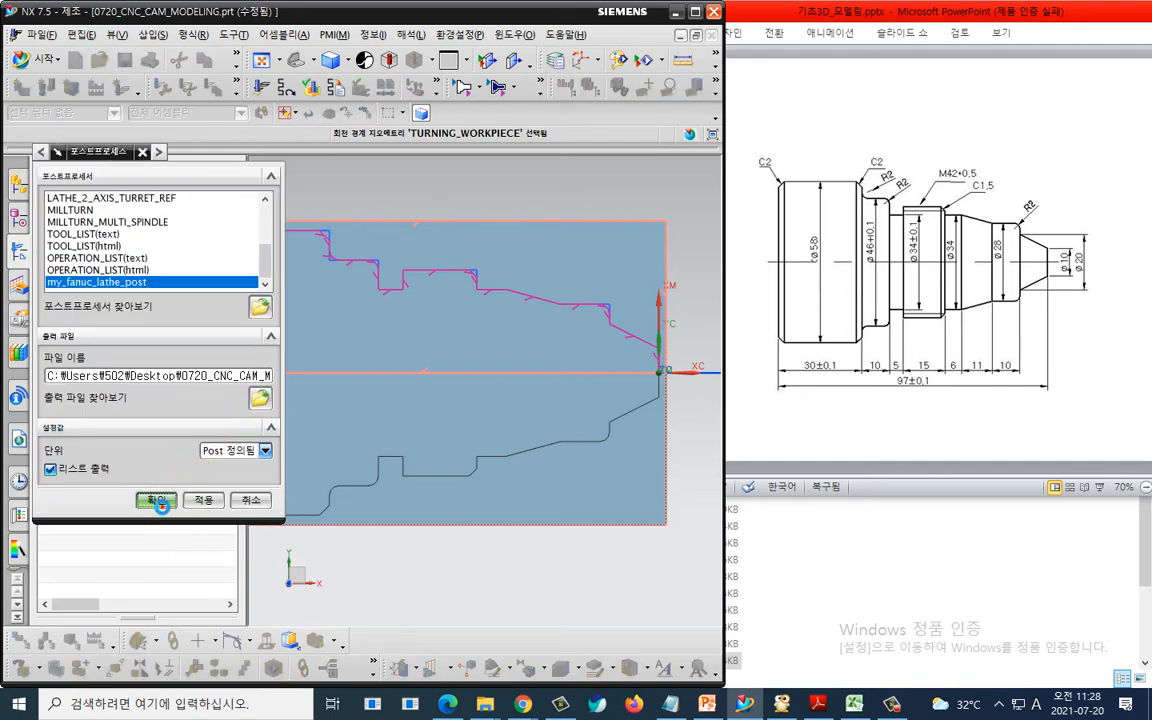
- Scroll to the end of the generated NC program, examine the final retract and end codes, and close the listing
scroll(334, 363, "down", 6)
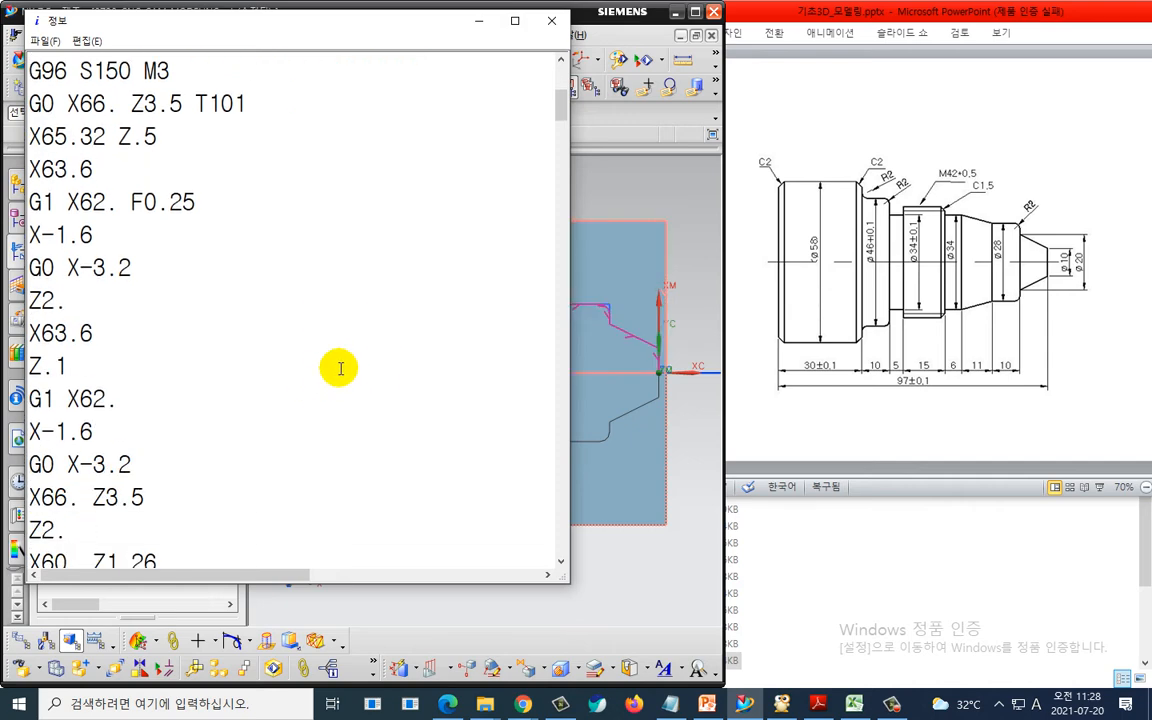
left_click_drag(553, 145, 561, 571)
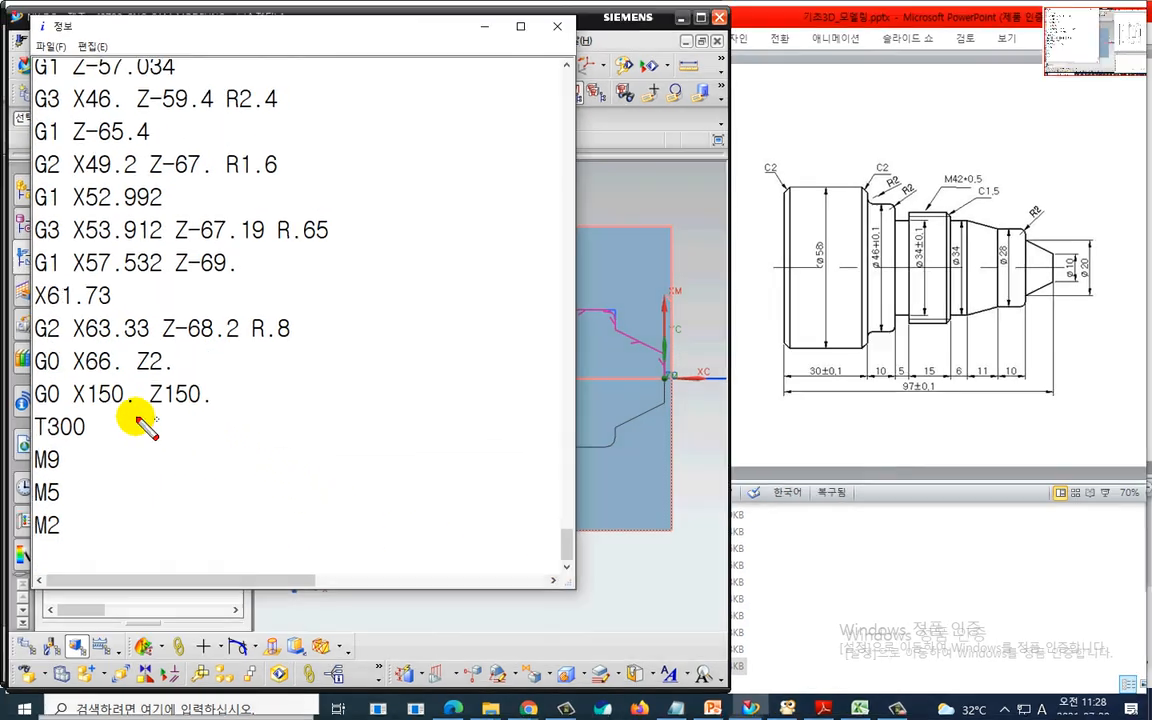
mouse_move(20, 400)
left_mouse_down()
mouse_move(240, 402)
mouse_move(14, 376)
mouse_move(20, 397)
left_mouse_up()
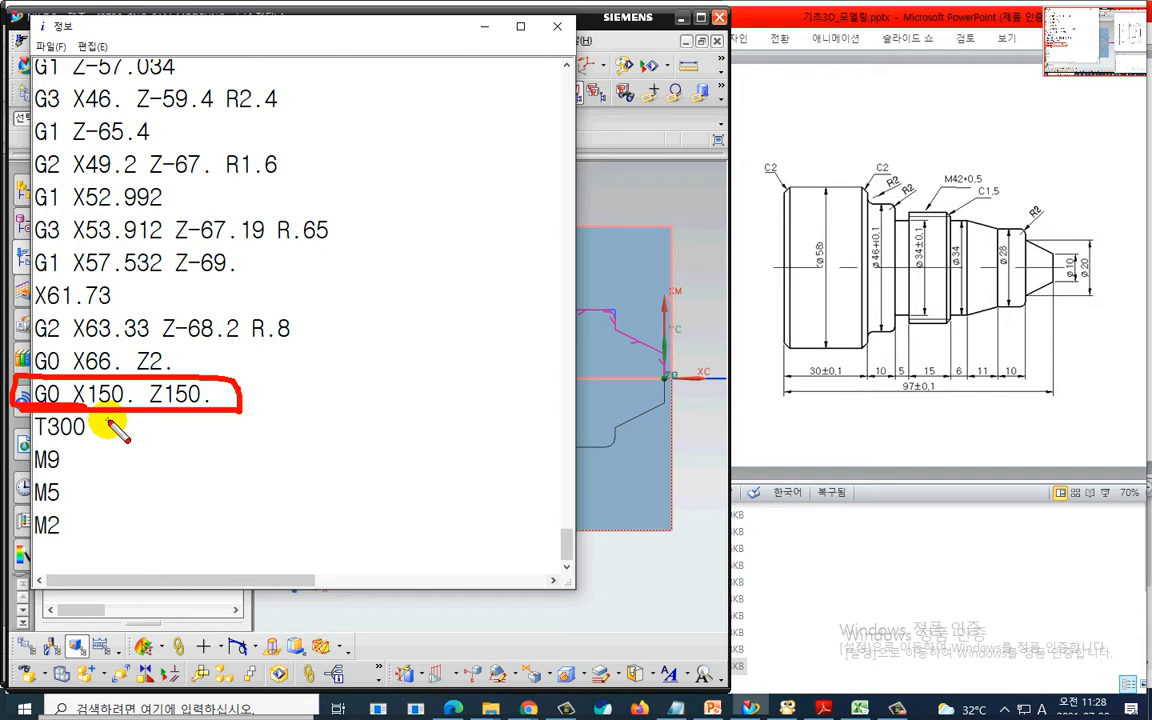
left_click_drag(99, 376, 165, 405)
left_click_drag(174, 389, 192, 397)
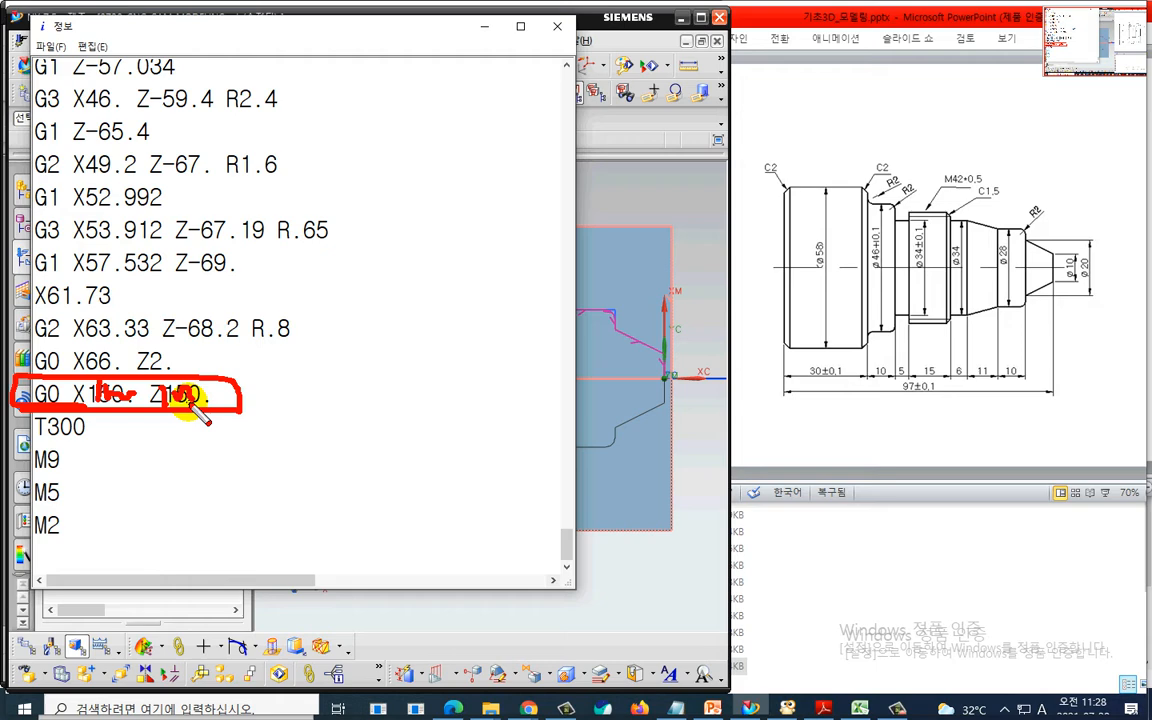
key("Escape")
key("ctrl+2")
left_click_drag(32, 409, 218, 411)
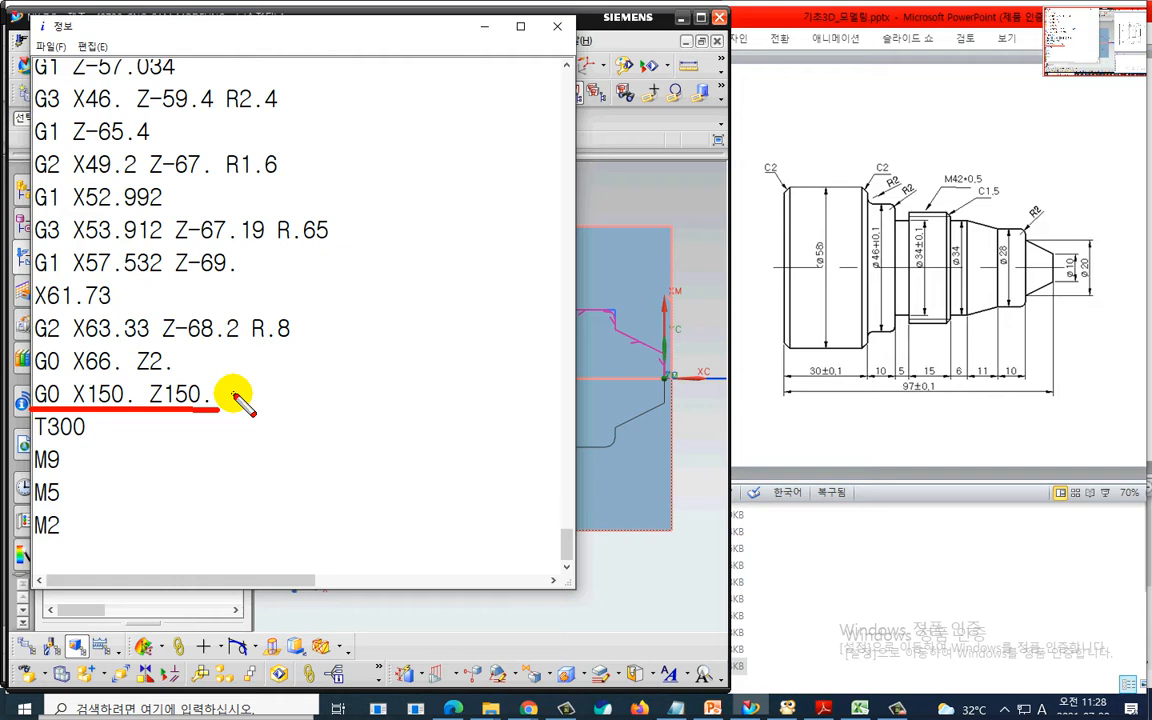
key("Escape")
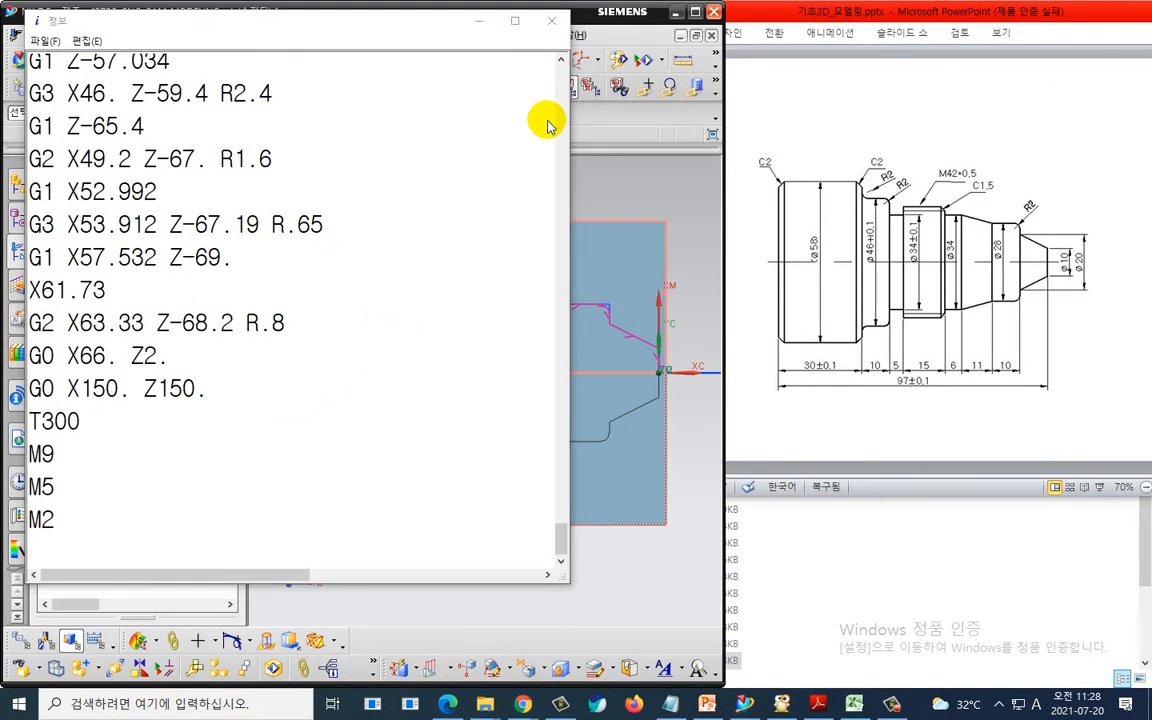
left_click(557, 26)
key("ctrl+2")
left_click_drag(599, 459, 237, 367)
key("Escape")
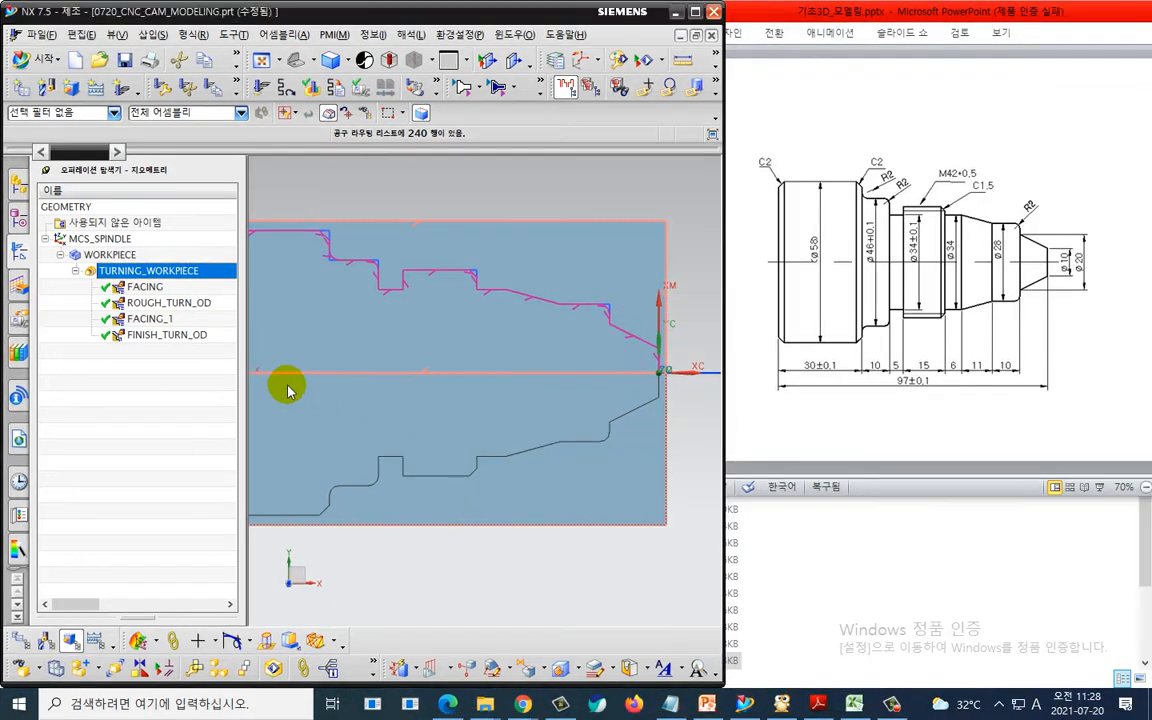
right_click(200, 283)
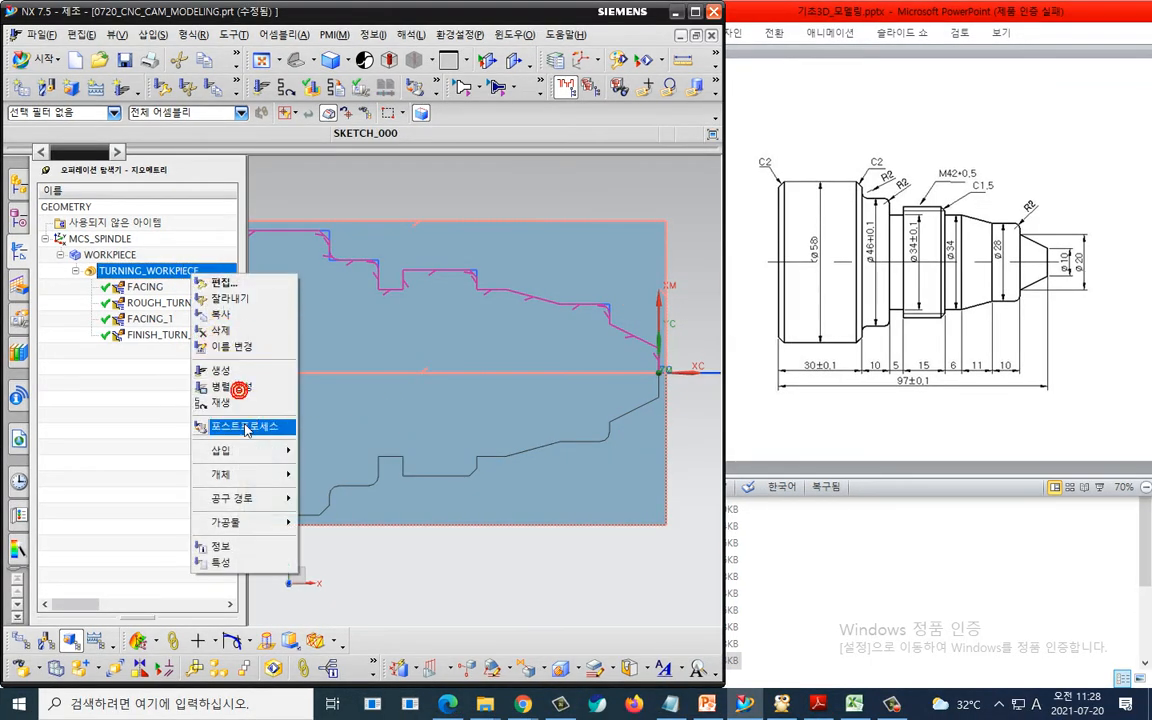
left_click(226, 426)
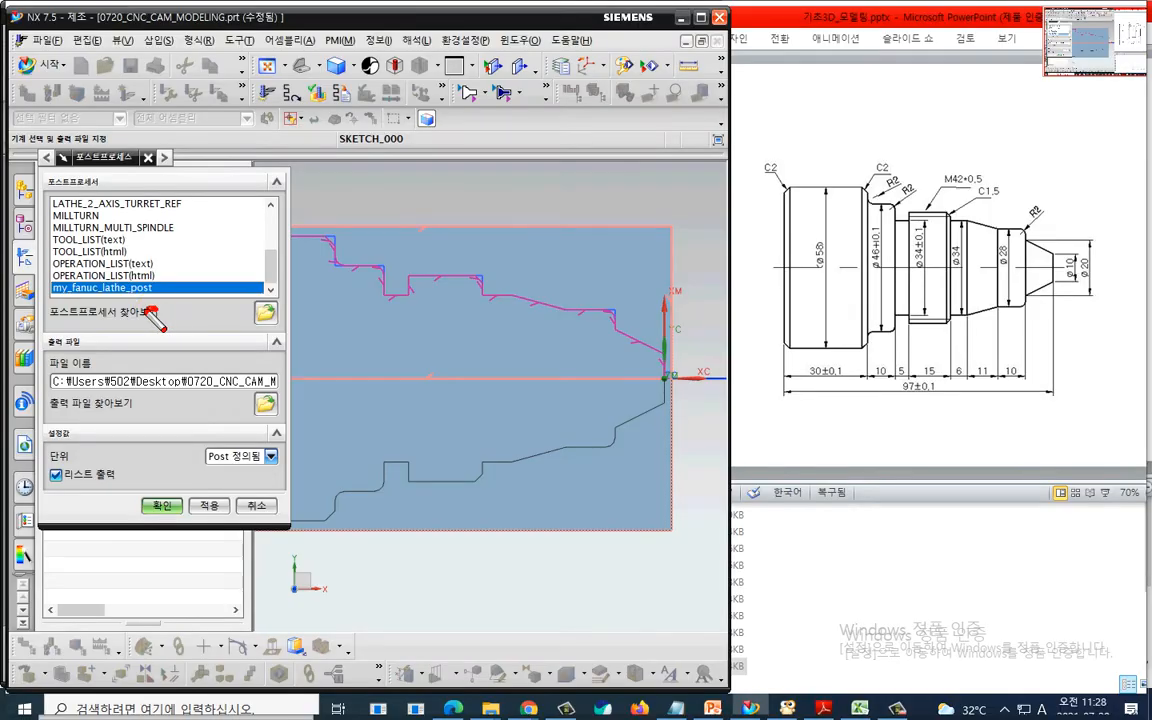
mouse_move(150, 315)
left_mouse_down()
mouse_move(40, 283)
mouse_move(172, 285)
mouse_move(150, 322)
left_mouse_up()
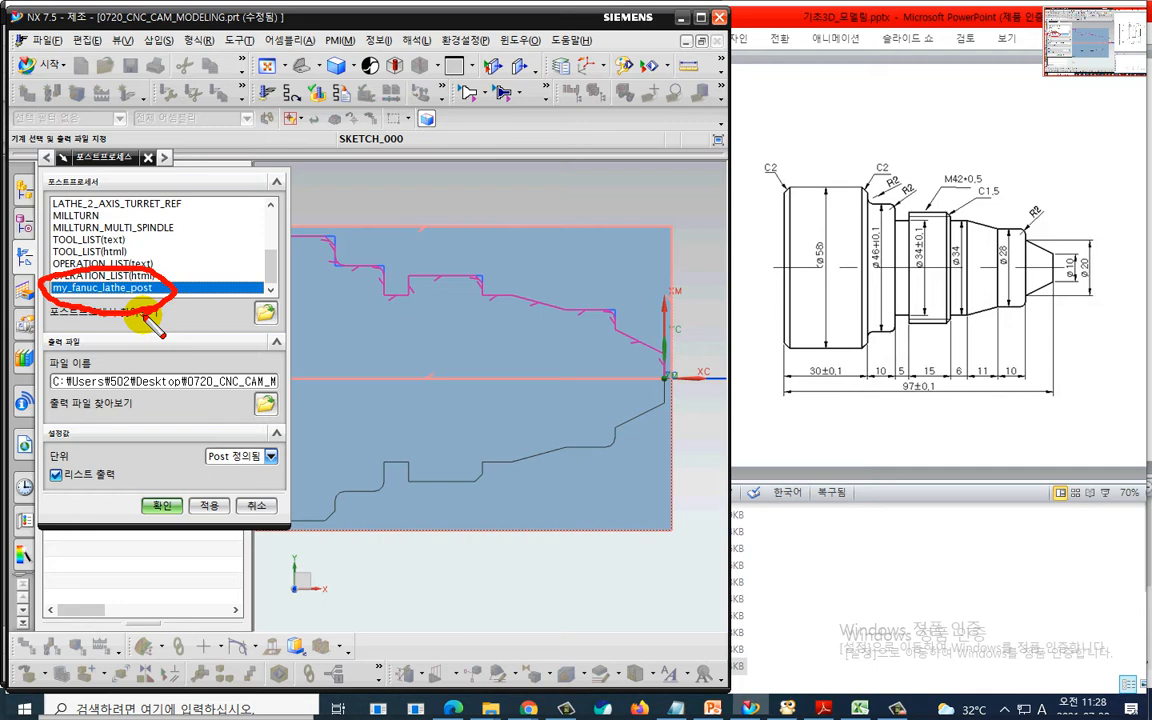
key("Escape")
key("Escape")
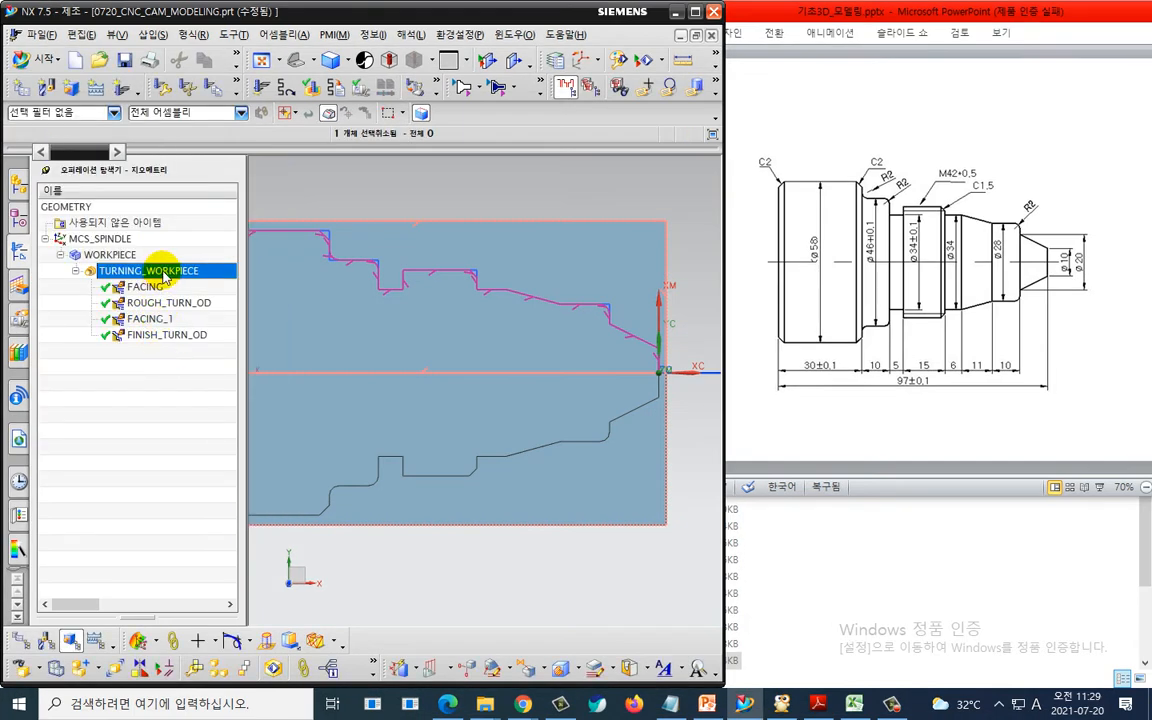
- Run the postprocessor again on TURNING_WORKPIECE to regenerate the NC program
right_click(163, 277)
left_click(203, 383)
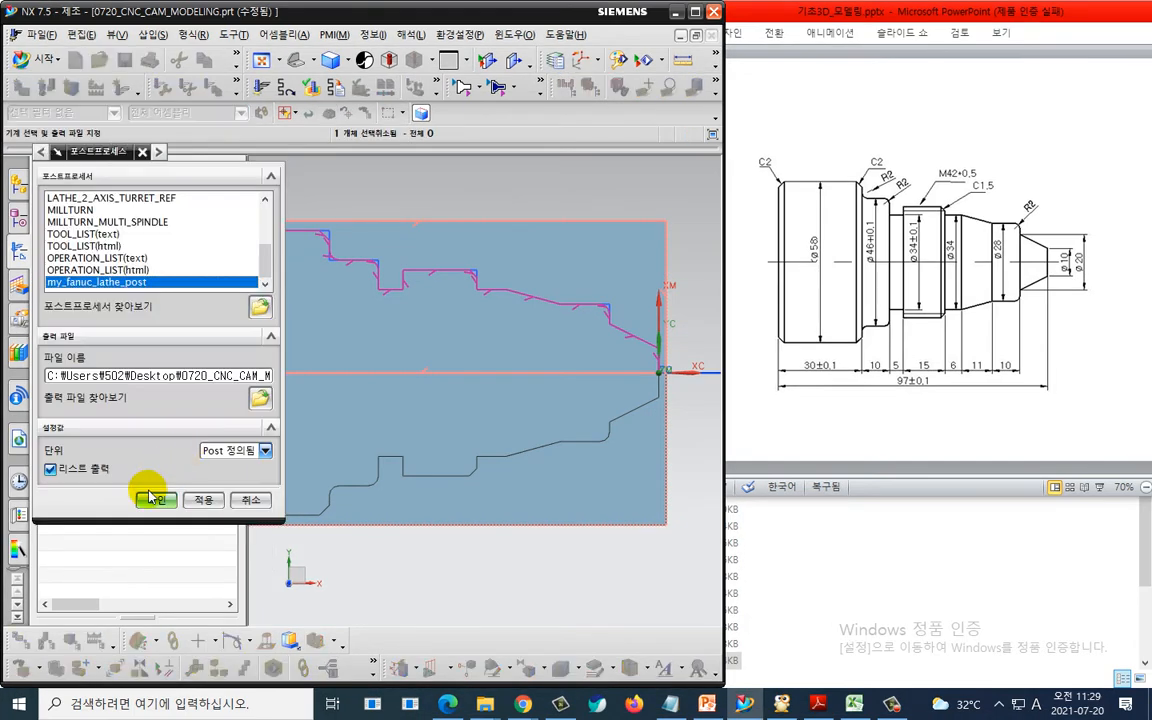
left_click(150, 497)
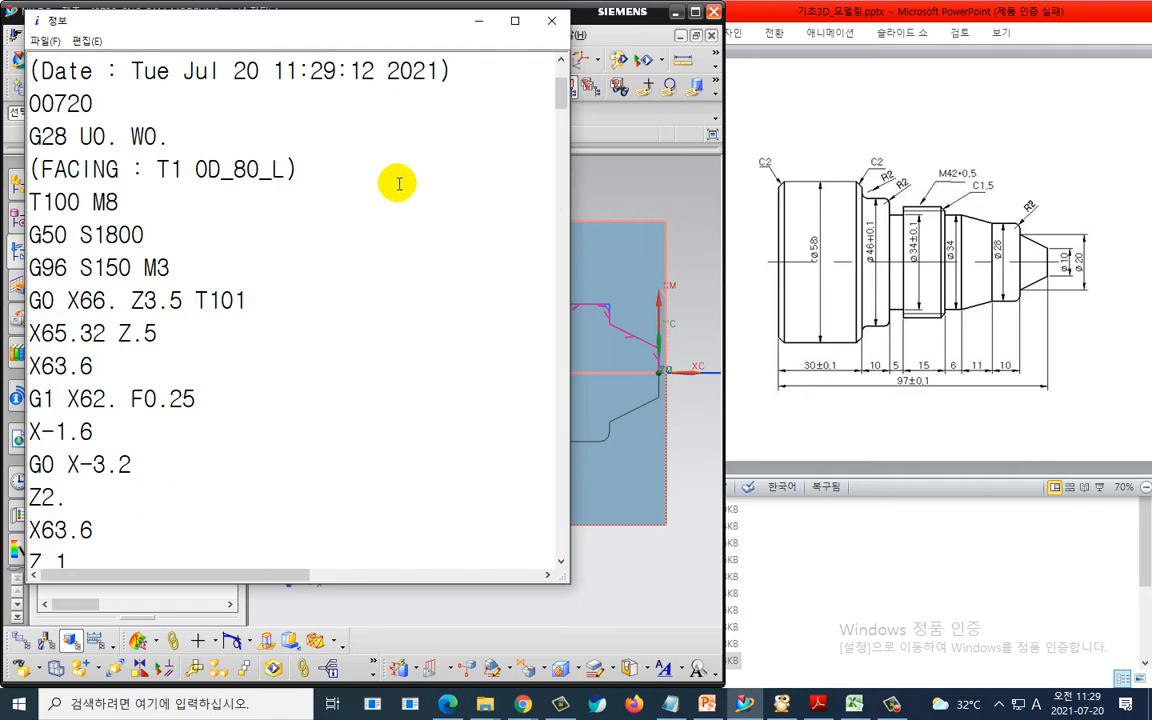
- Examine the header lines of the NC program and close the listing window
key("ctrl+2")
left_click_drag(24, 156, 238, 153)
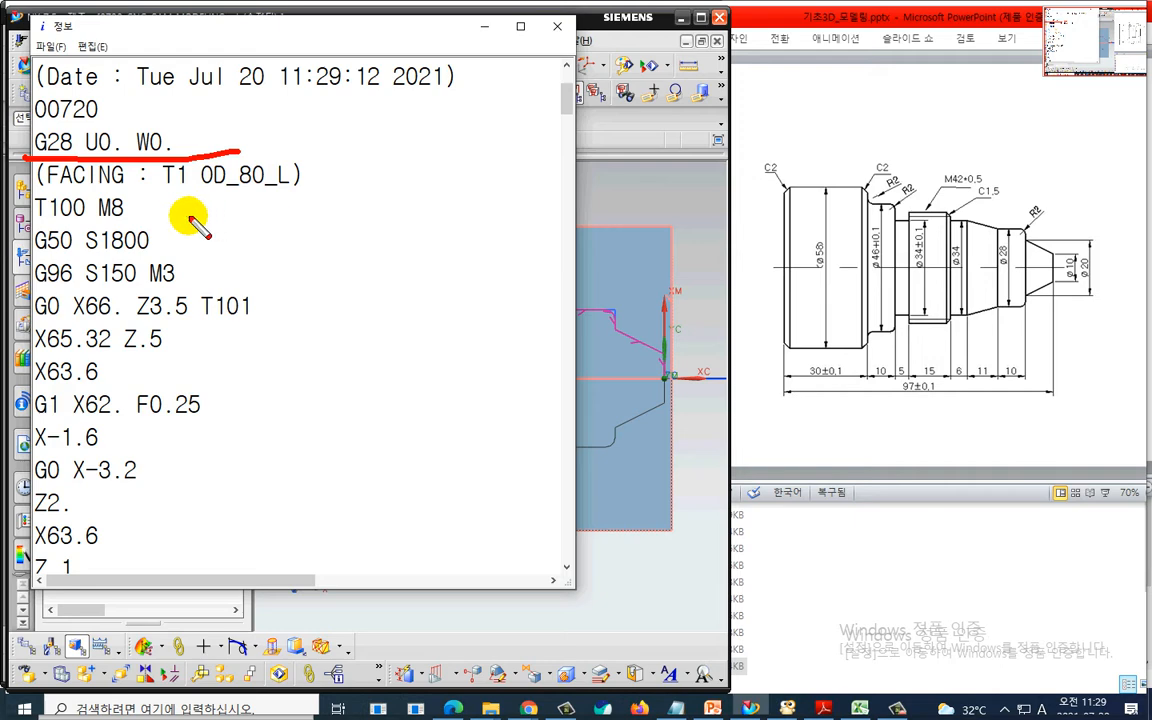
key("Escape")
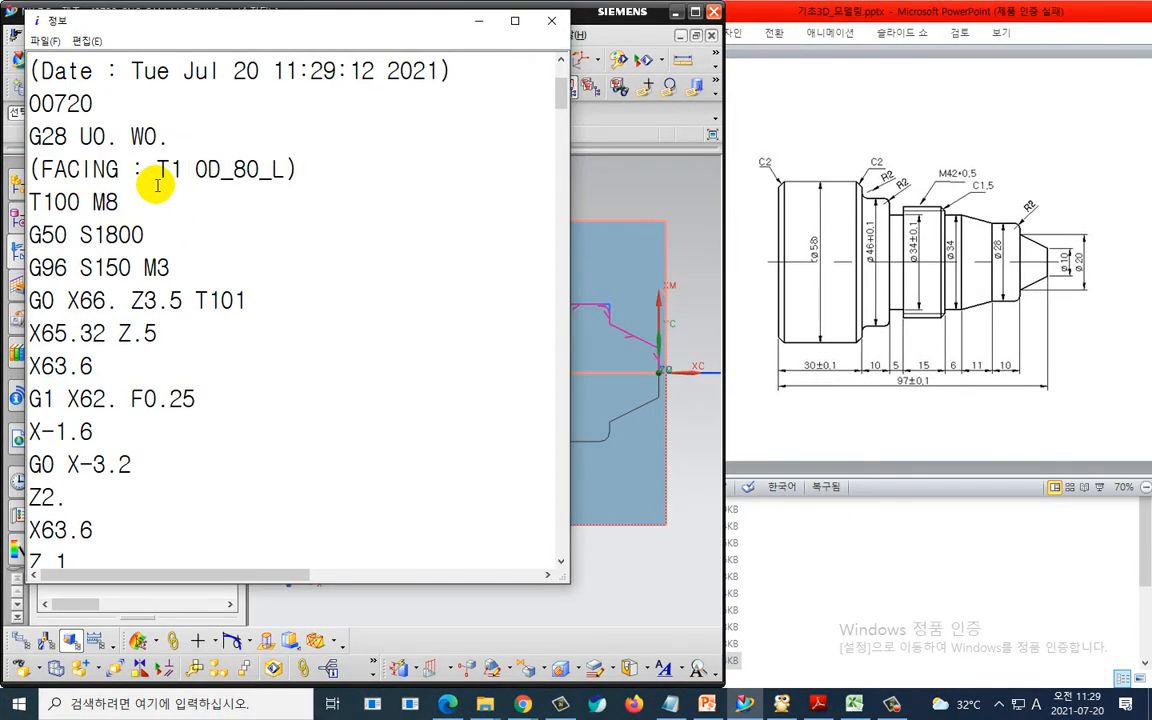
key("ctrl+2")
mouse_move(41, 226)
left_mouse_down()
mouse_move(10, 226)
mouse_move(40, 216)
mouse_move(33, 228)
left_mouse_up()
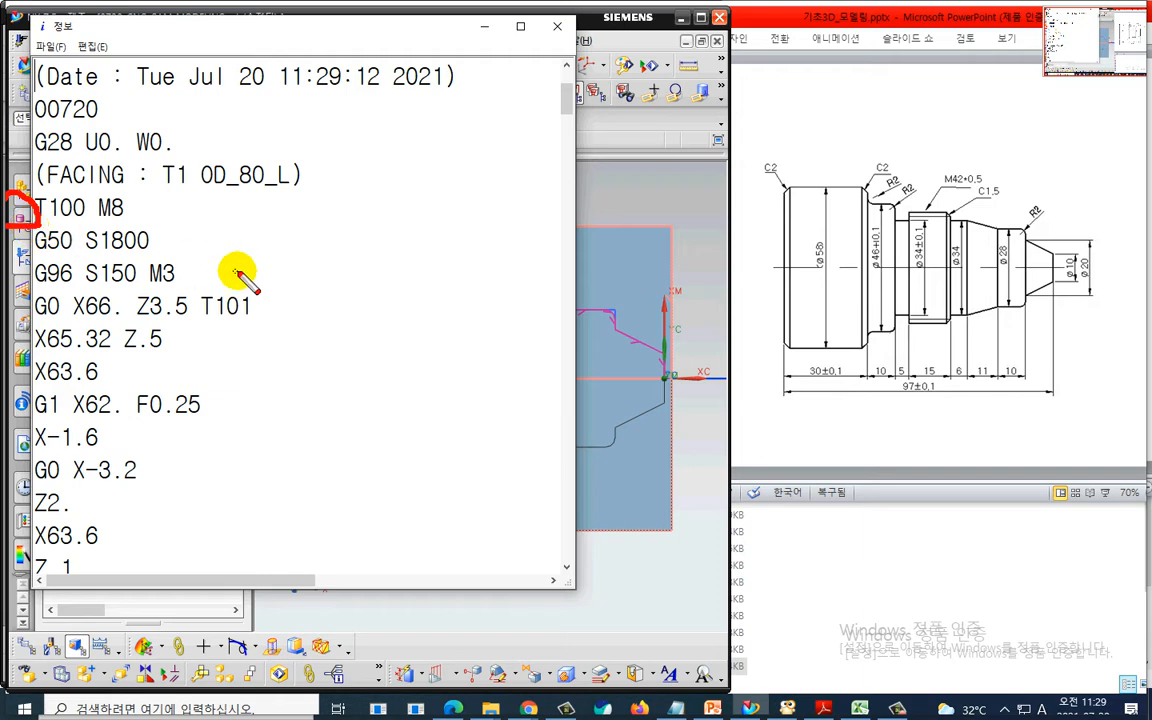
mouse_move(437, 175)
left_mouse_down()
mouse_move(341, 280)
mouse_move(372, 287)
left_mouse_up()
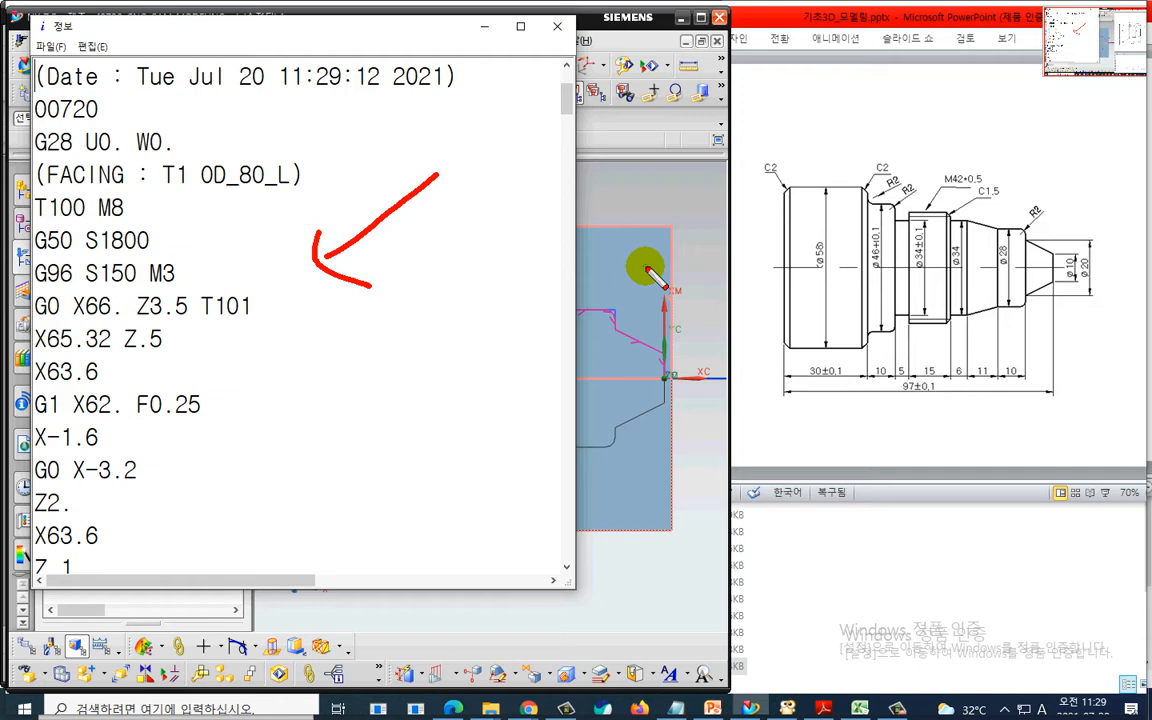
key("Escape")
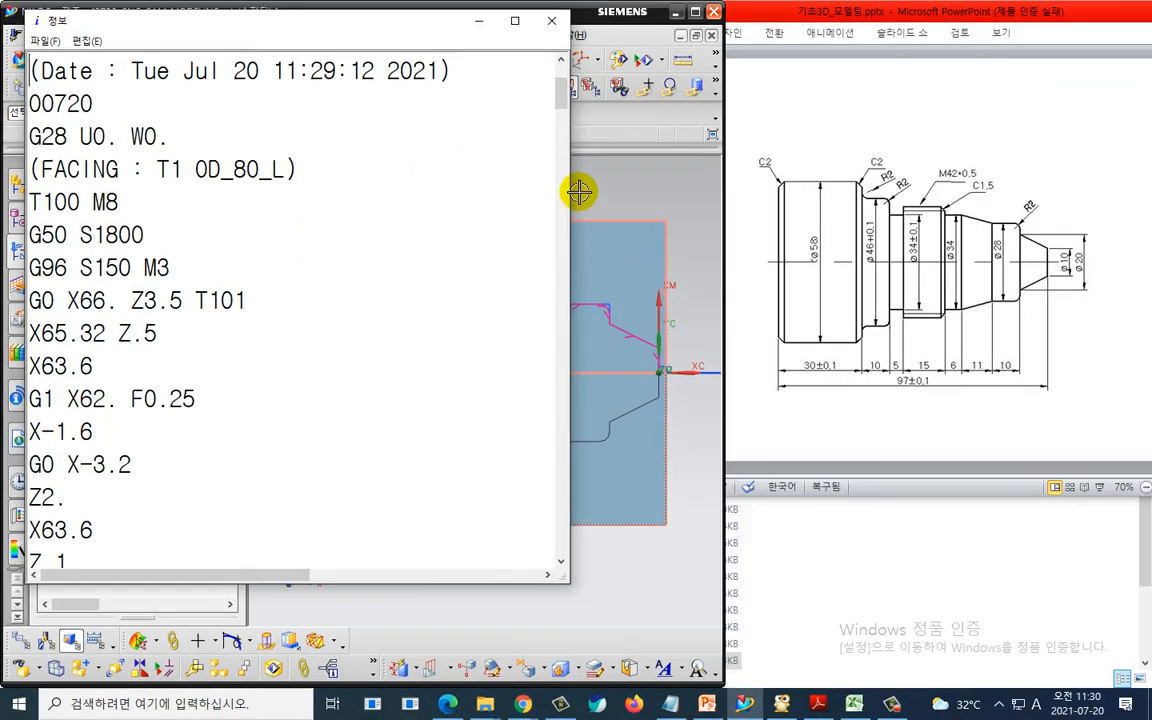
left_click(556, 25)
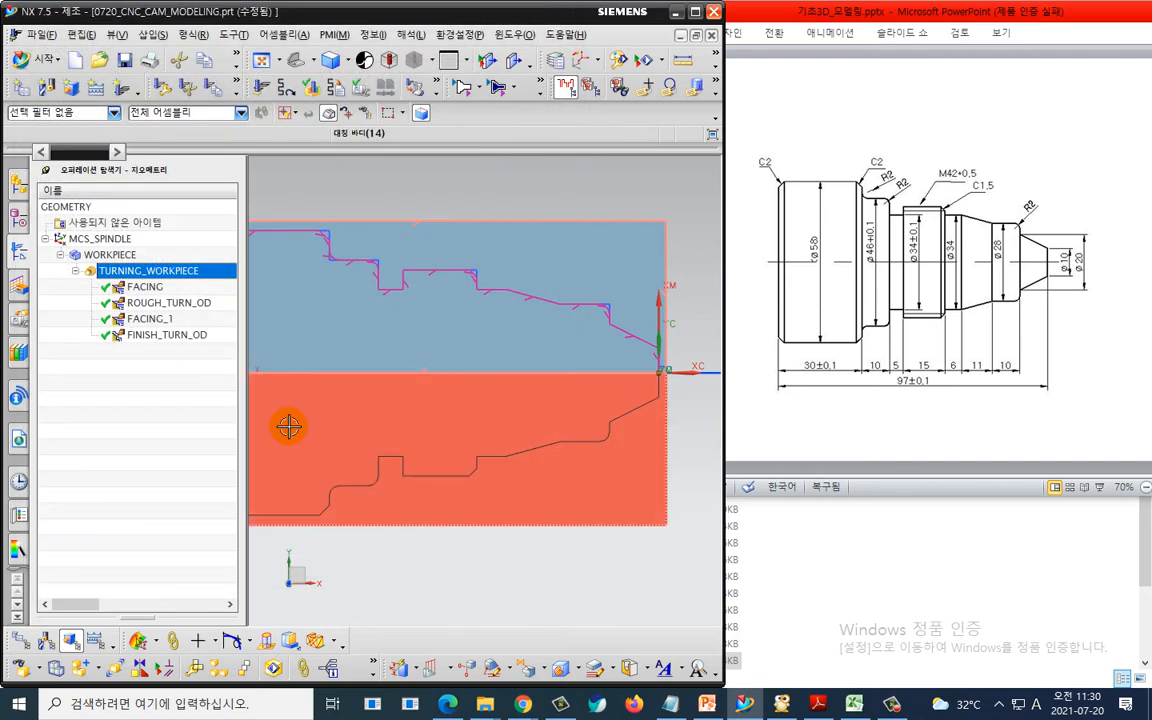
- Select each turning operation in turn to display its toolpath on the part
scroll(419, 419, "down", 1)
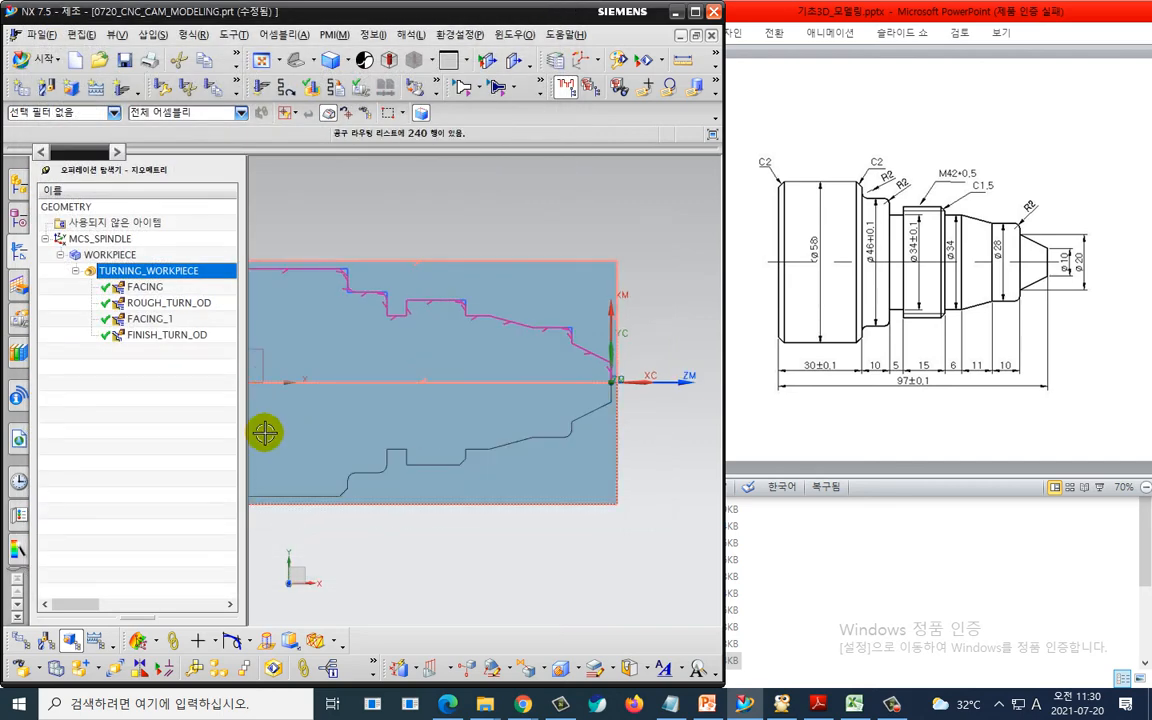
left_click(199, 288)
left_click(178, 303)
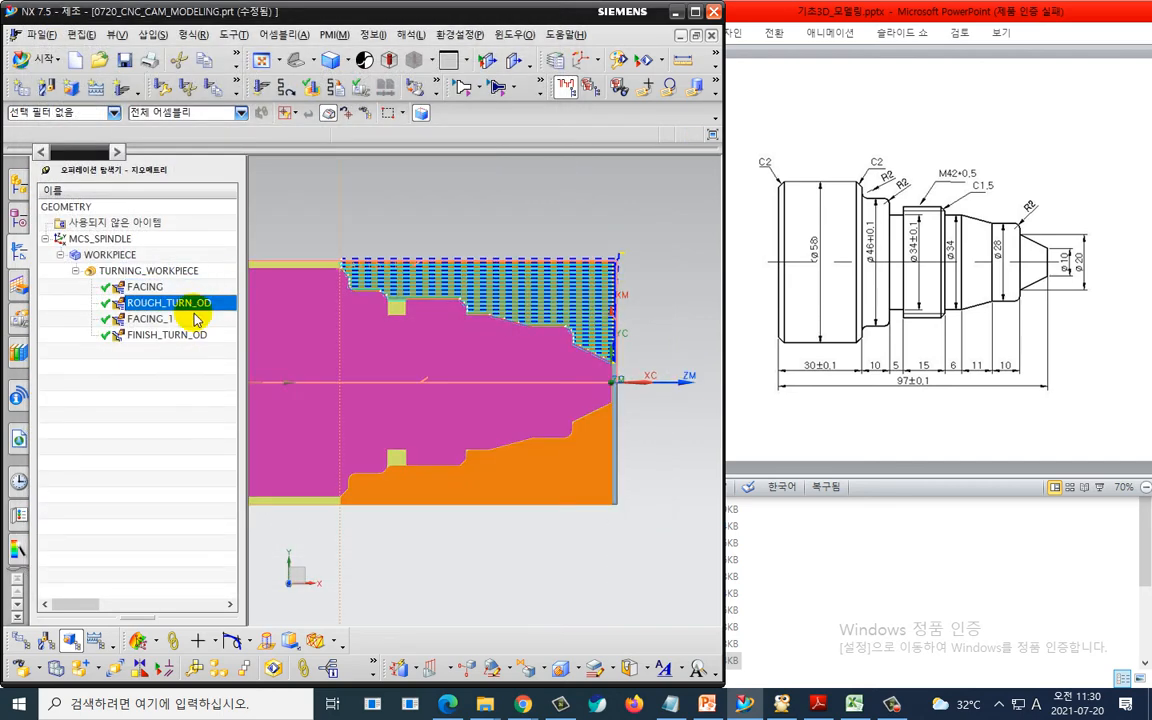
left_click(175, 318)
left_click(178, 334)
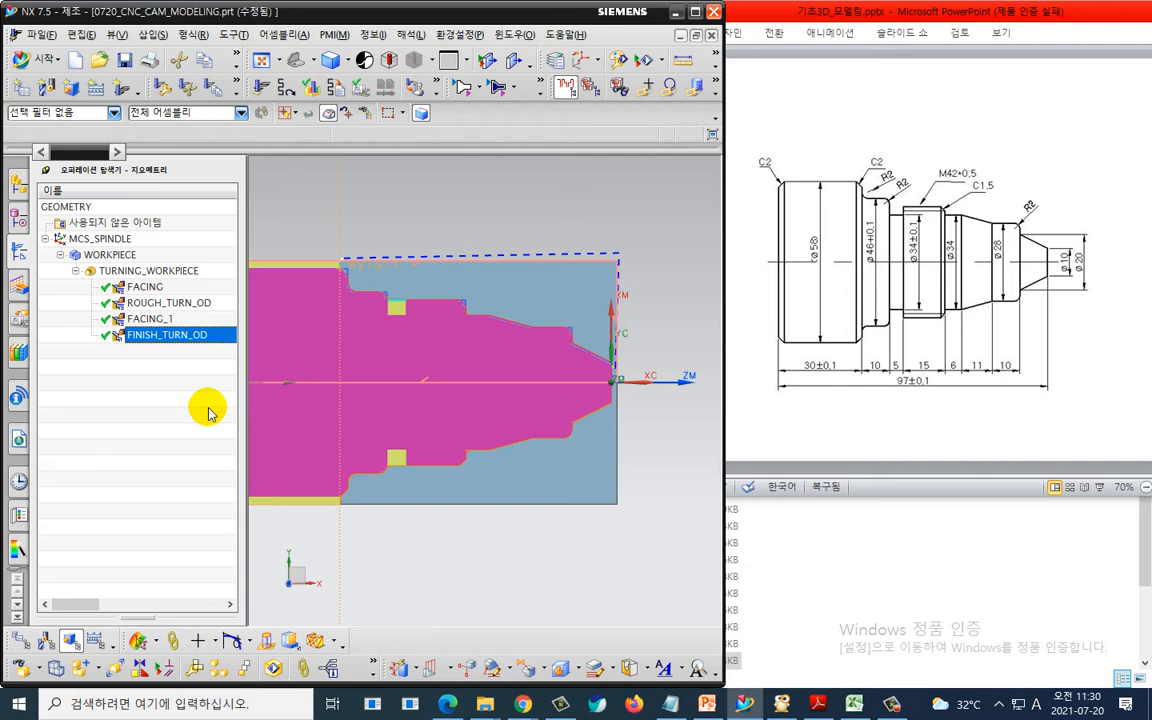
- Create a GROOVE_OD turning operation using the OD_GROOVE_L tool and LATHE_GROOVE method
left_click(117, 87)
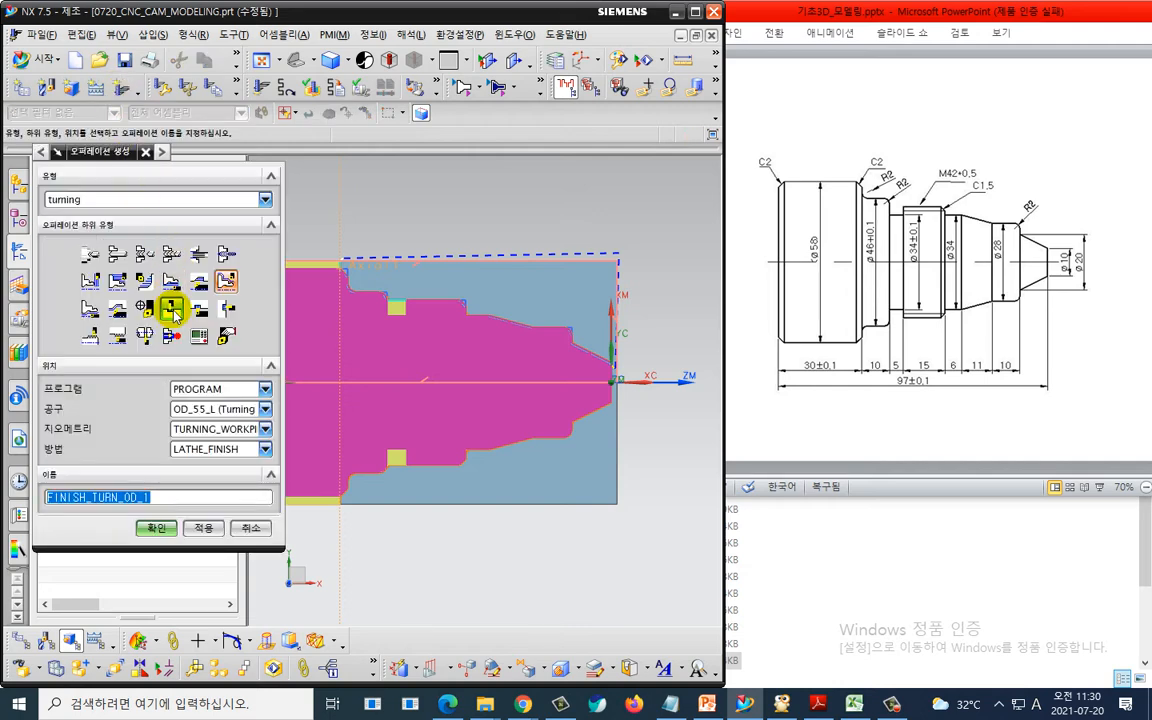
left_click(171, 307)
left_click(193, 412)
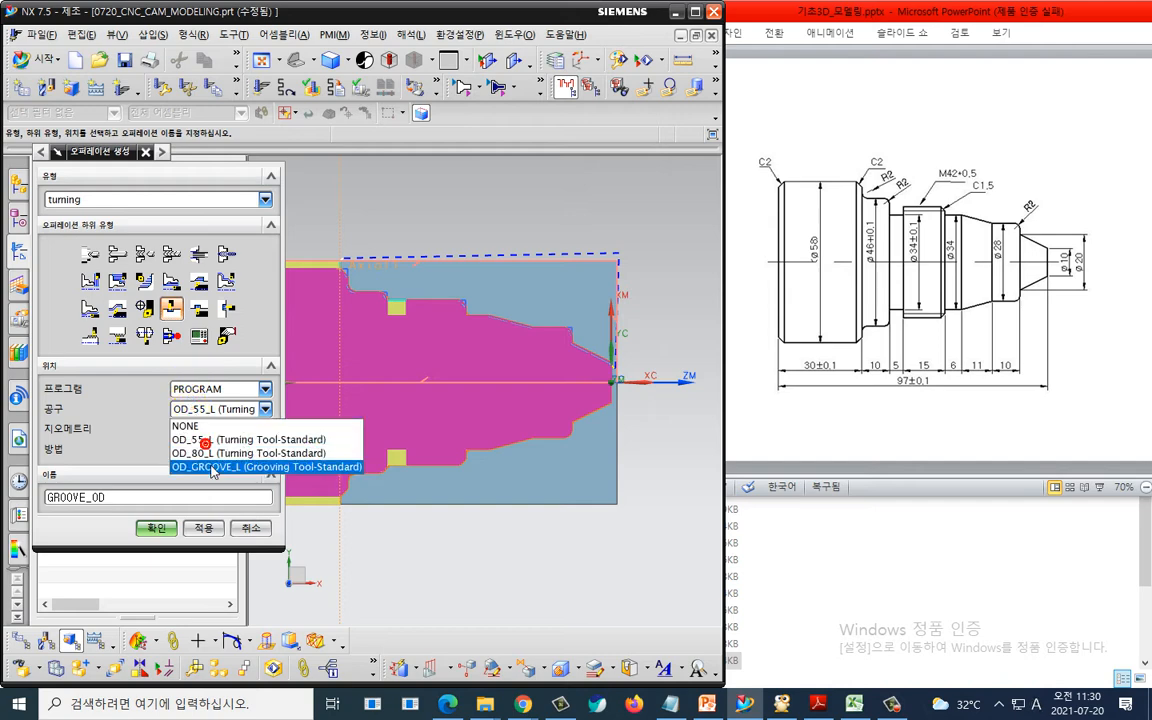
left_click(205, 466)
left_click(211, 450)
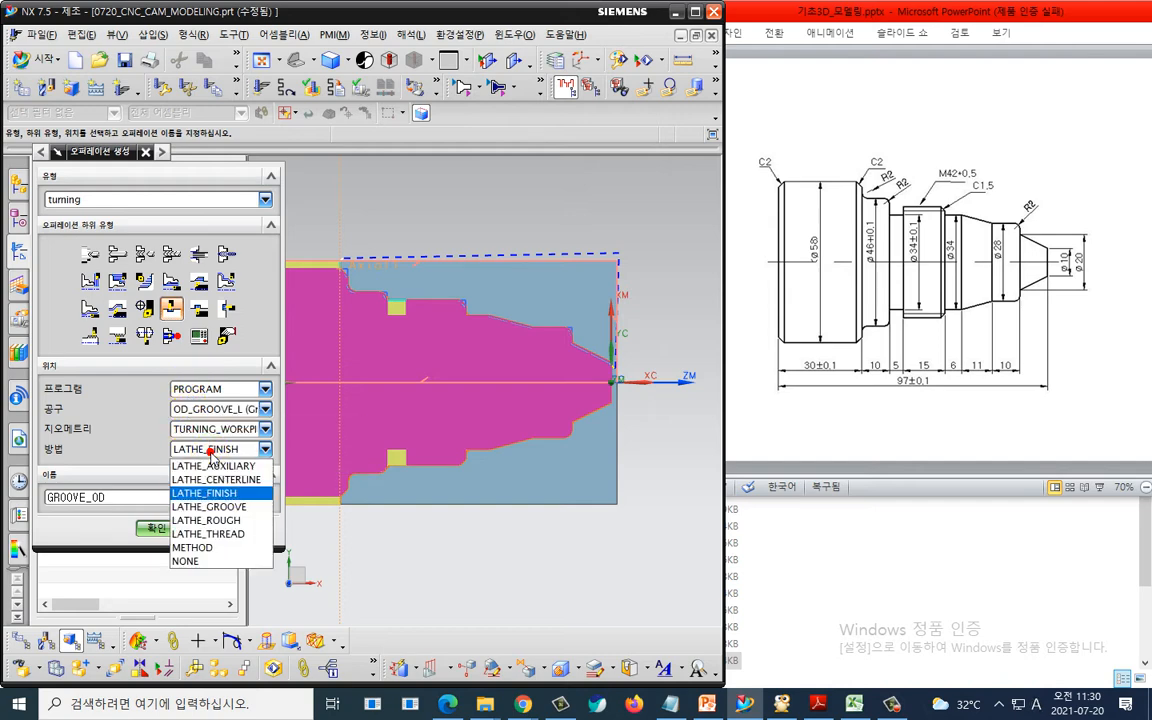
left_click(220, 505)
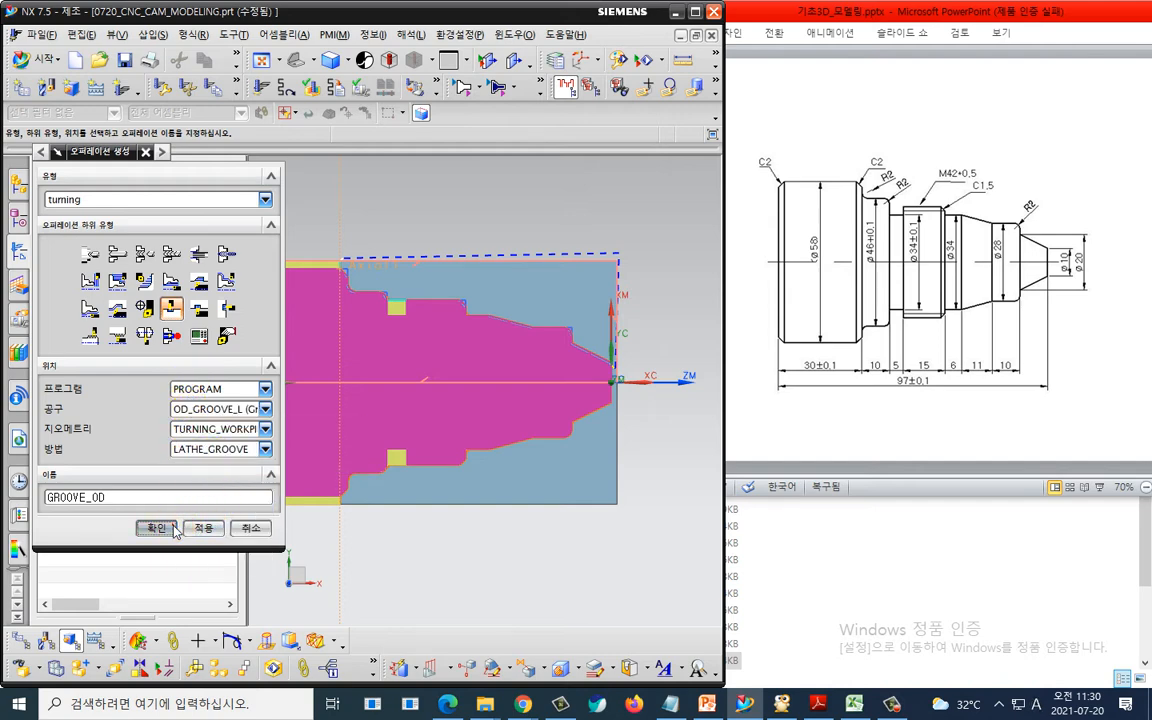
left_click(156, 527)
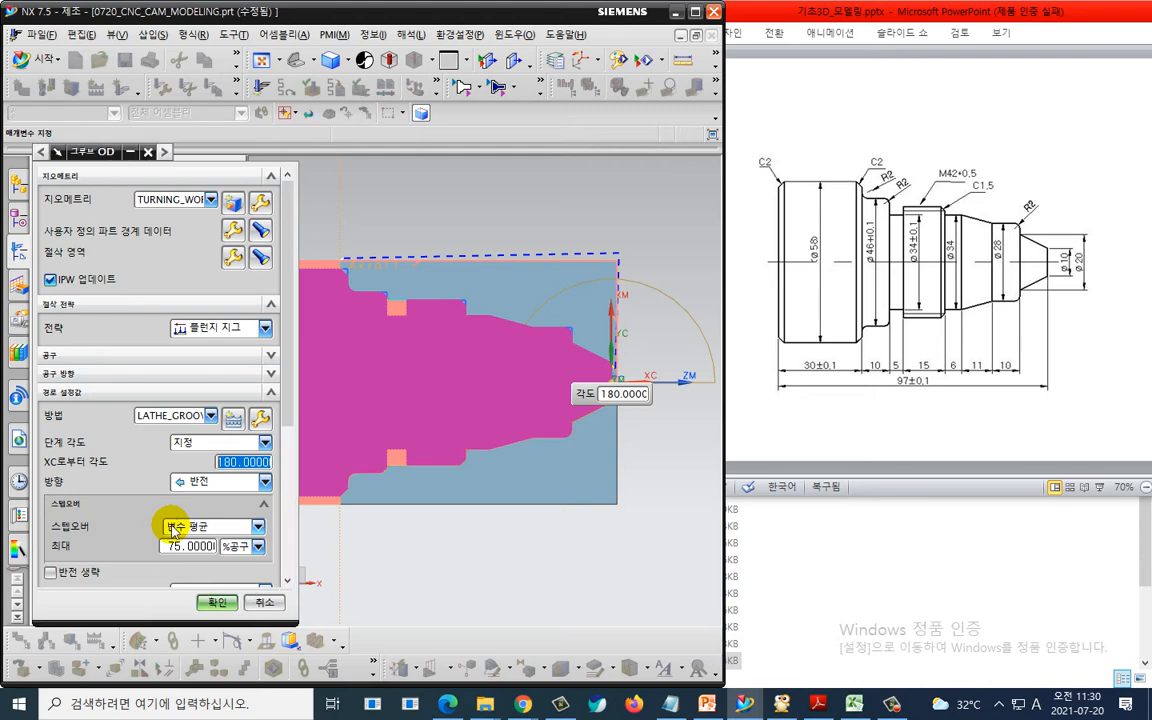
- Limit the cutting region with axial trim planes 1 and 2 set to points at the groove's left and right edges
left_click(237, 260)
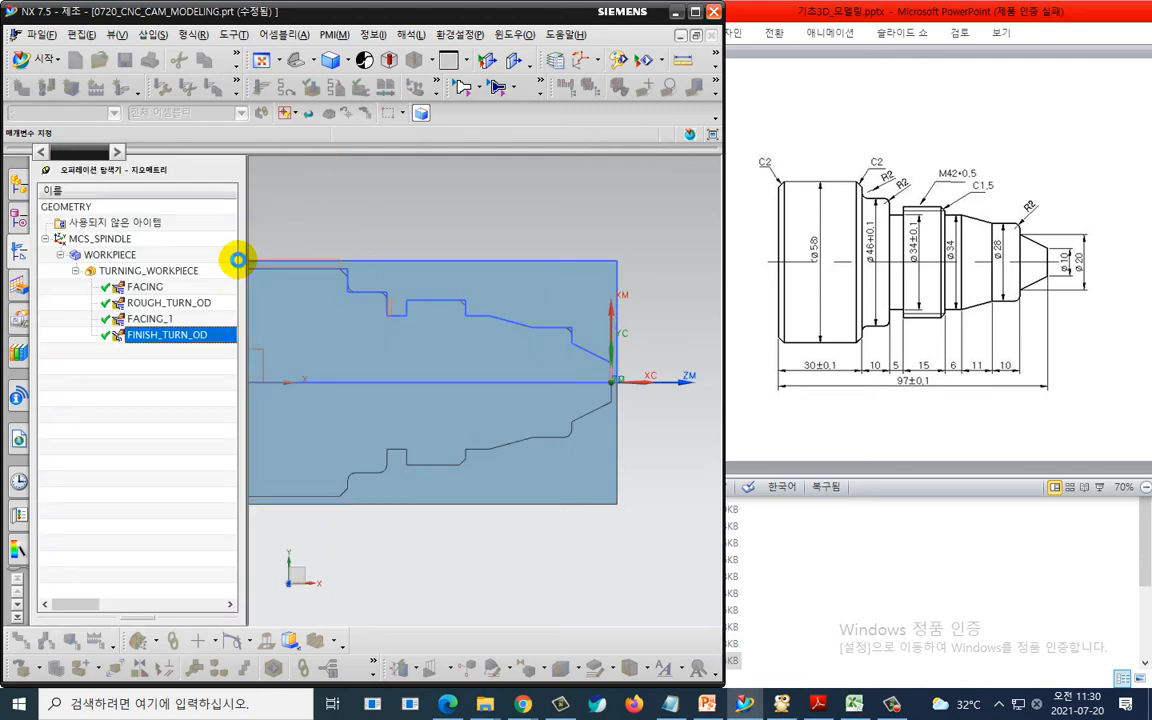
left_click(224, 298)
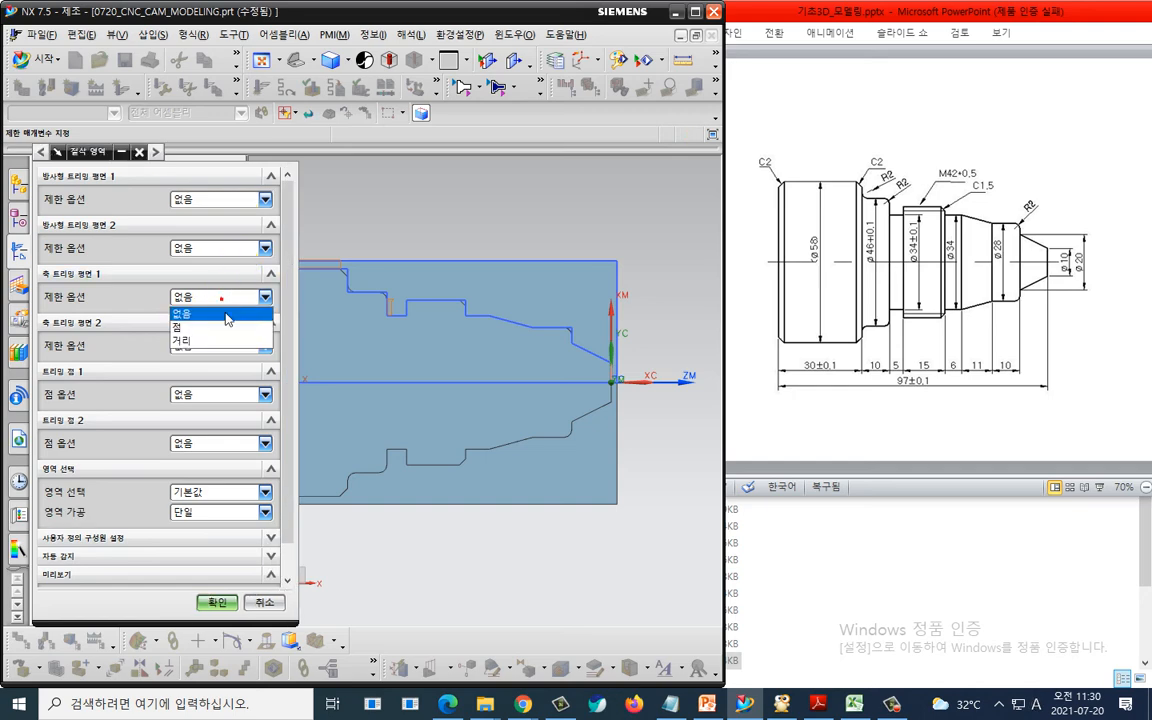
left_click(228, 319)
middle_click(226, 321)
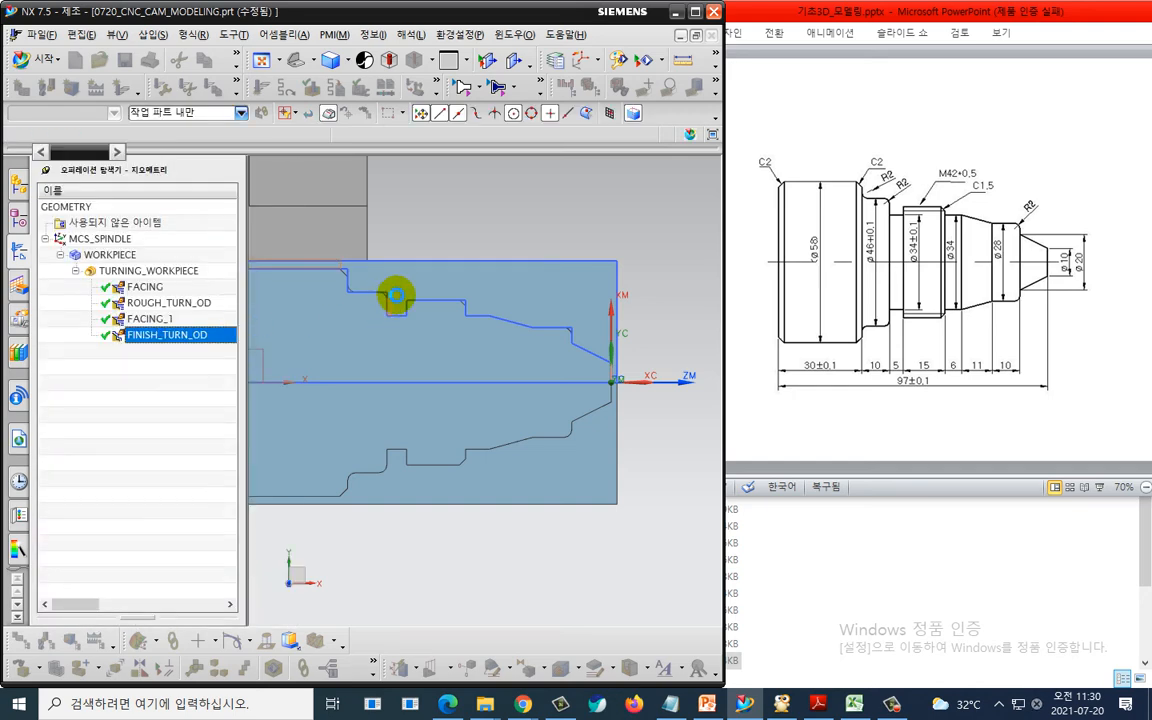
scroll(397, 293, "up", 4)
left_click(379, 293)
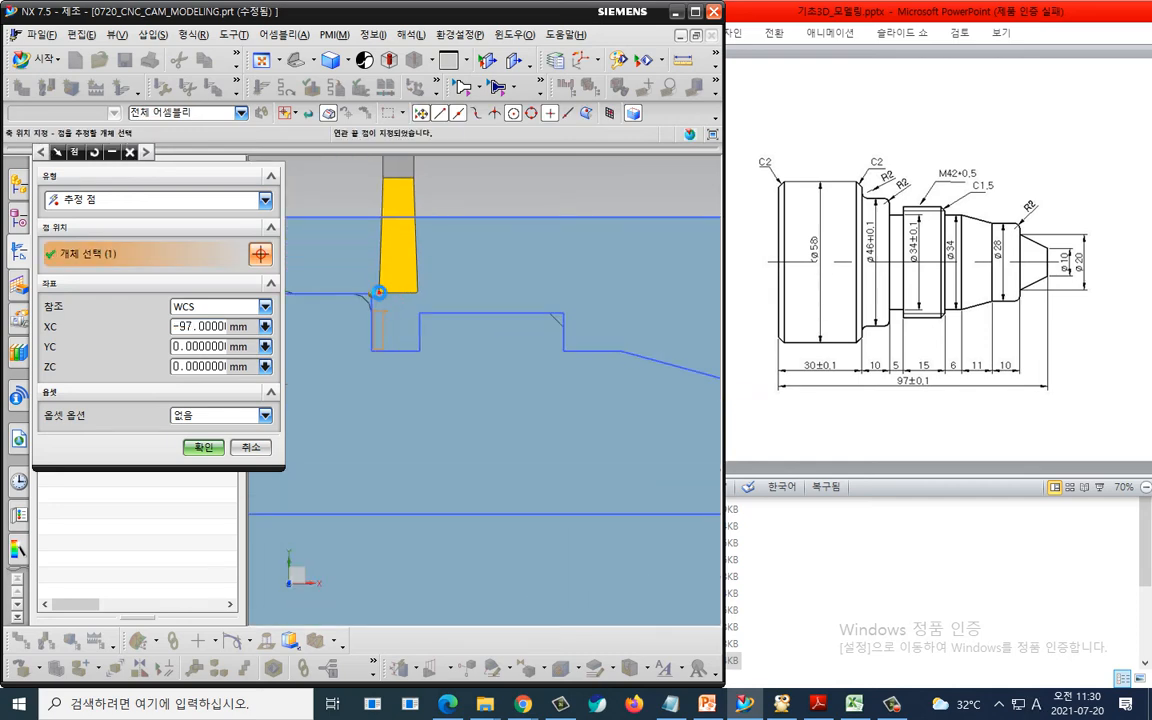
left_click(204, 447)
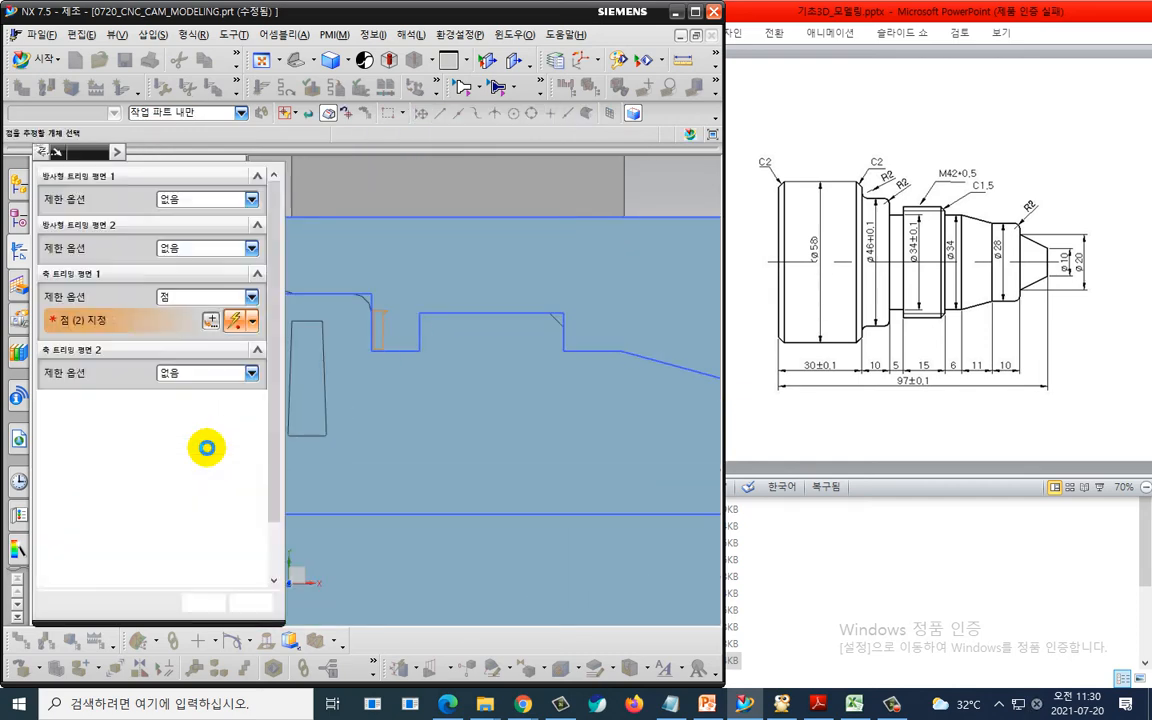
left_click(251, 372)
left_click(230, 404)
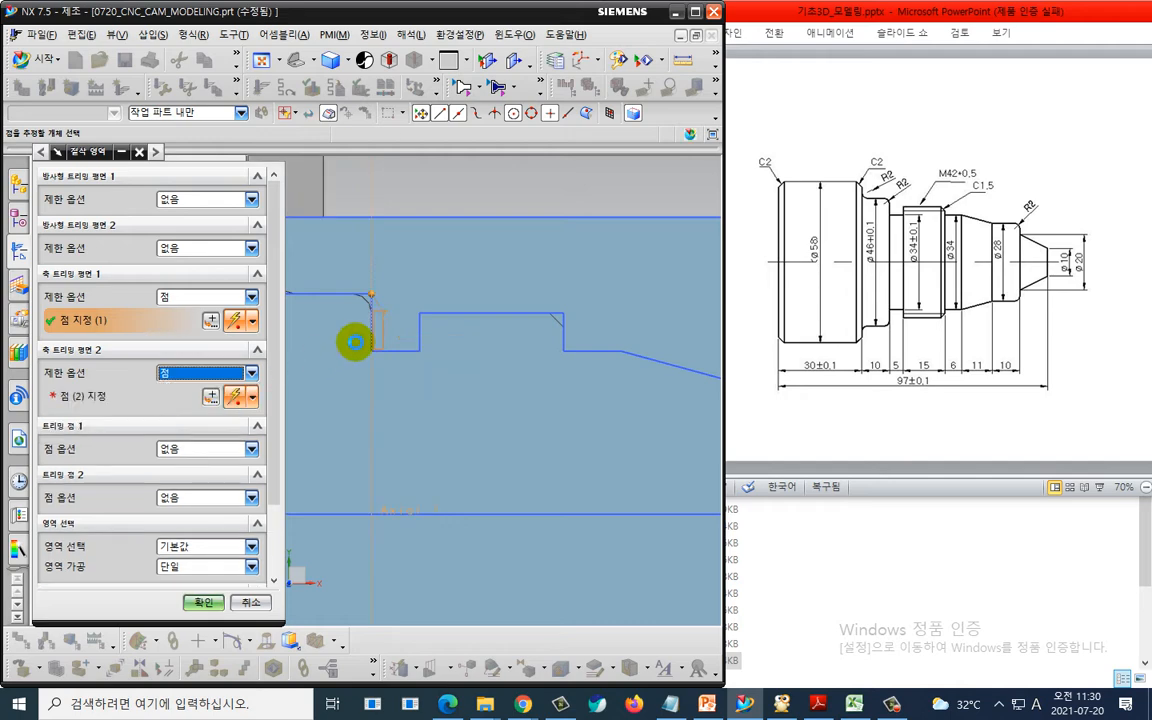
left_click(419, 313)
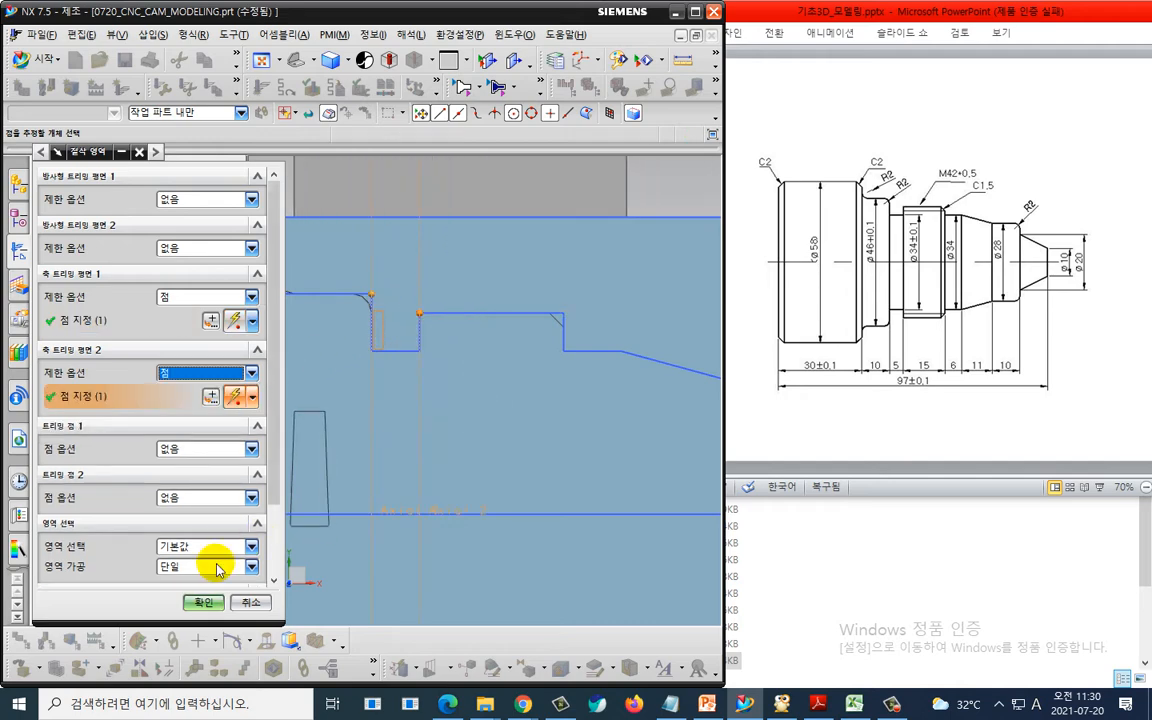
left_click(204, 602)
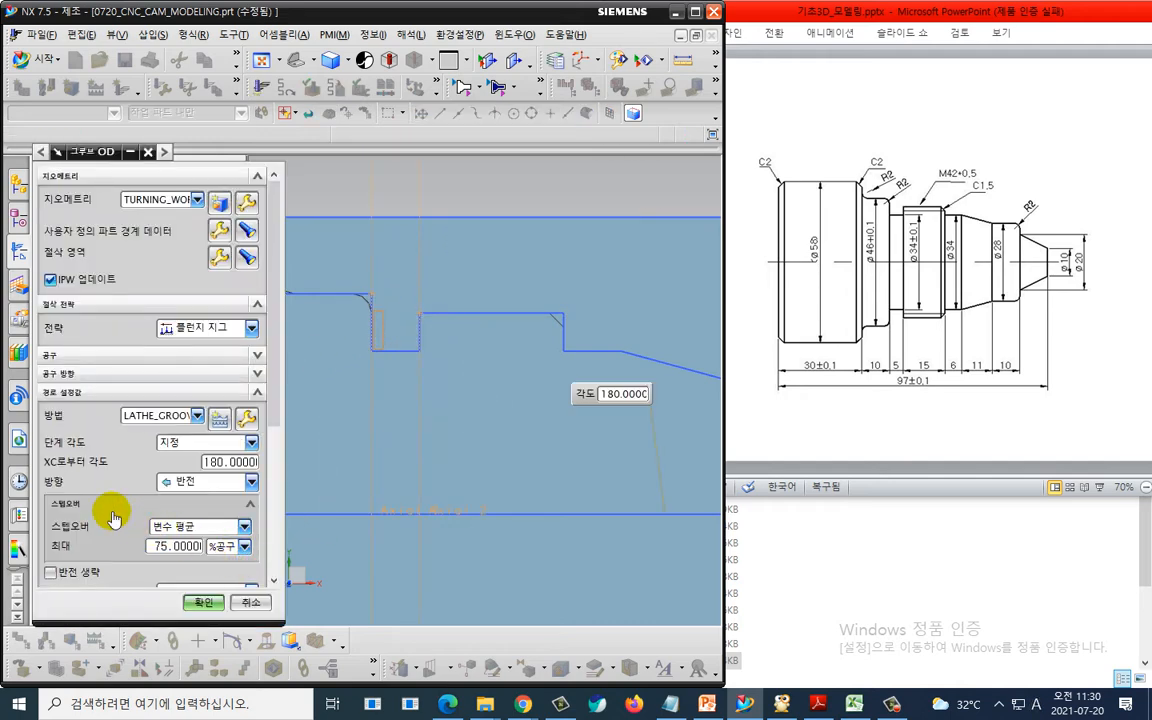
- Generate the grooving toolpath and replay it in 3D dynamic verification at animation speed 1
scroll(113, 518, "down", 5)
left_click(111, 565)
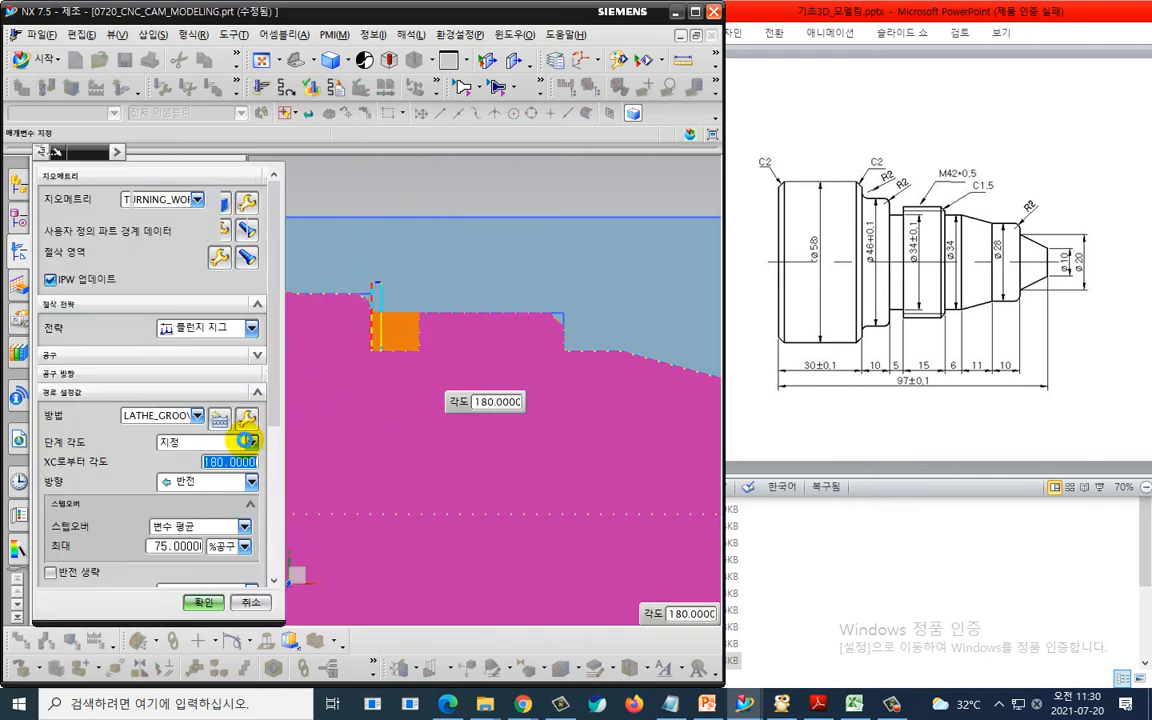
scroll(121, 560, "down", 5)
left_click(171, 567)
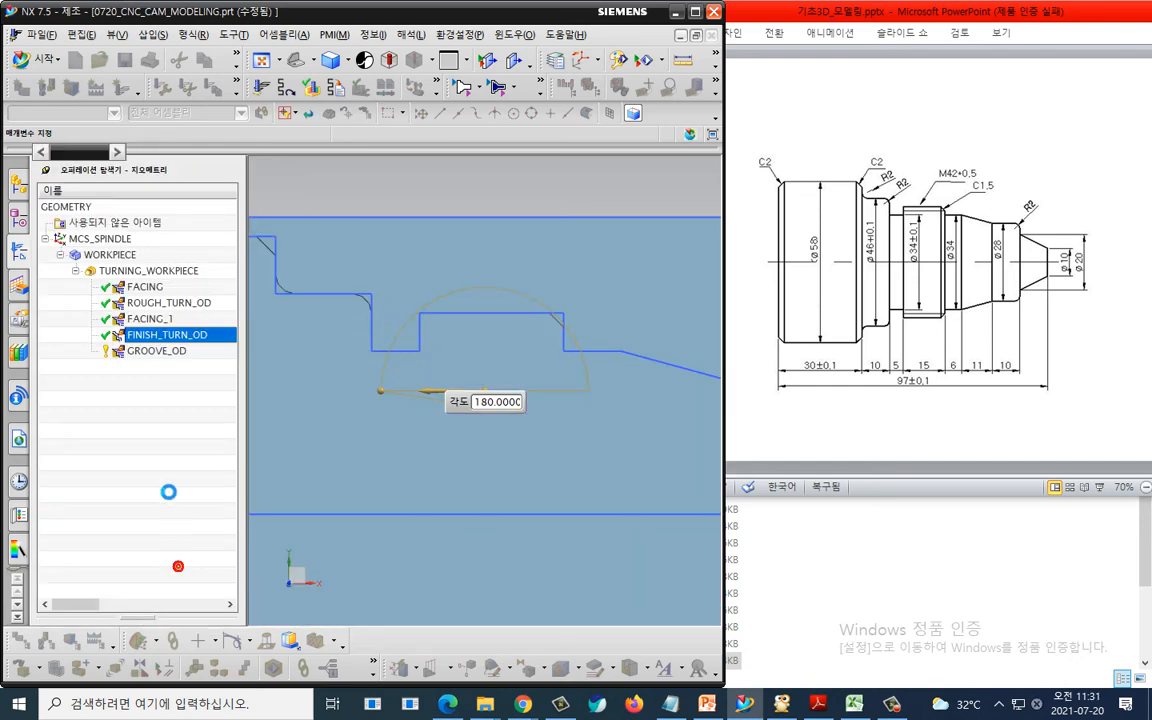
left_click(103, 280)
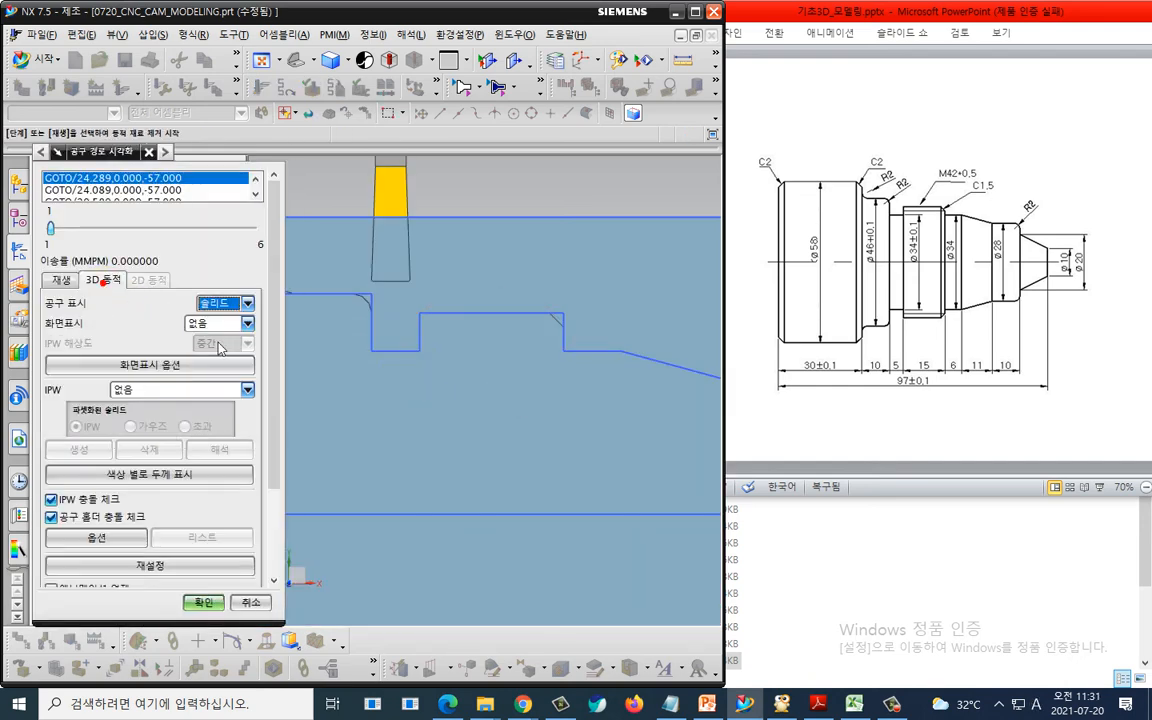
left_click_drag(275, 391, 270, 588)
left_click_drag(253, 532, 50, 532)
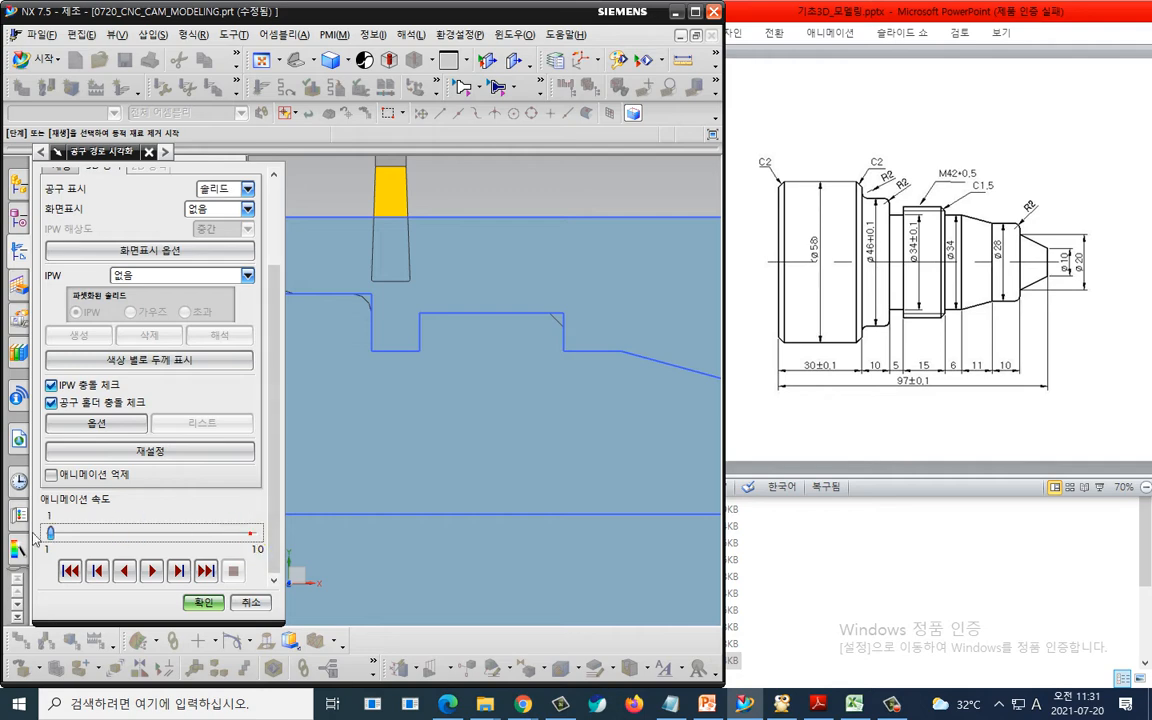
left_click(151, 571)
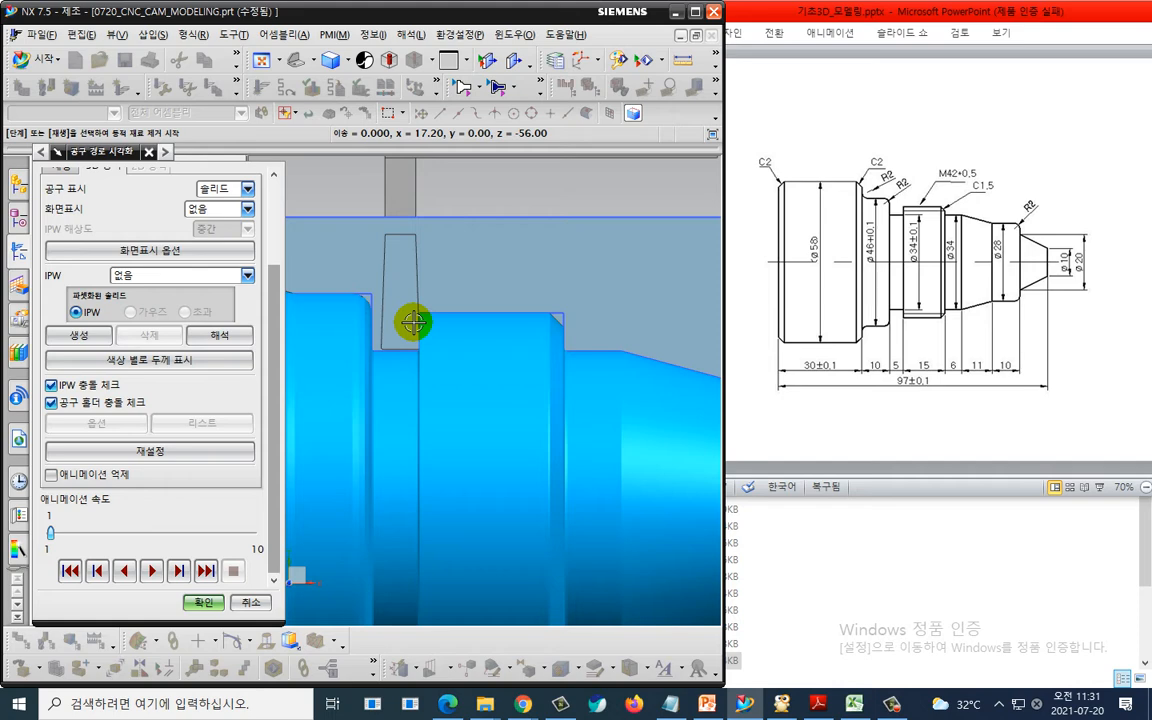
left_click(204, 602)
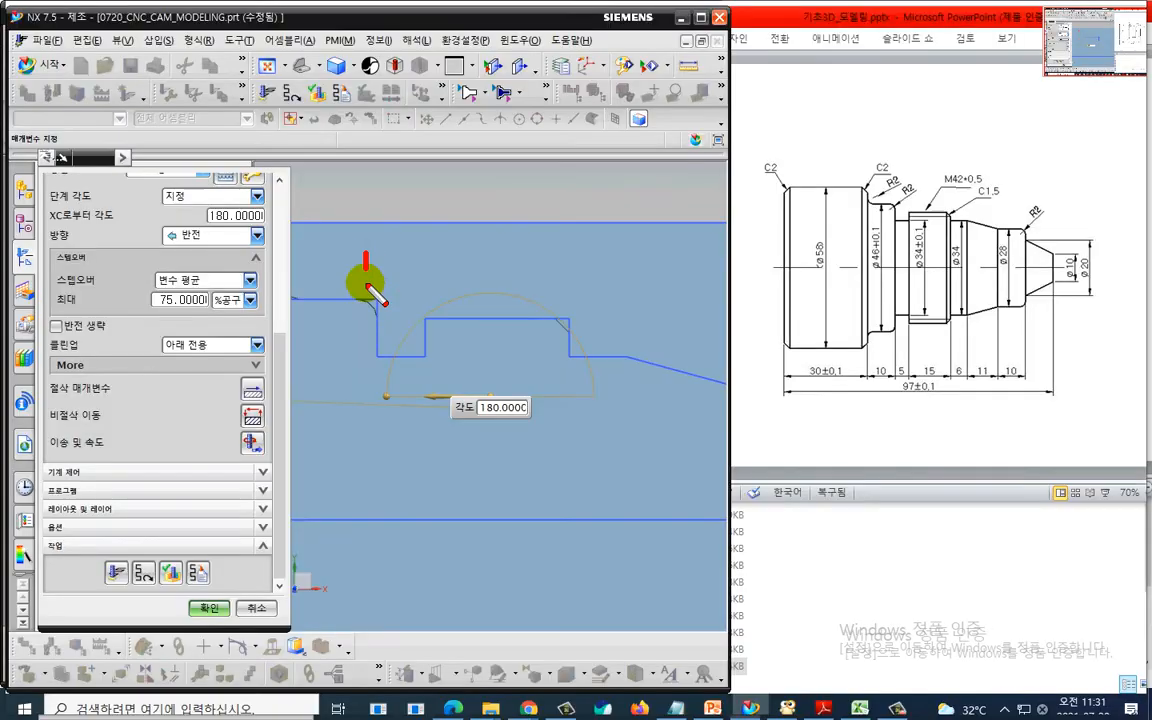
left_click_drag(368, 287, 366, 340)
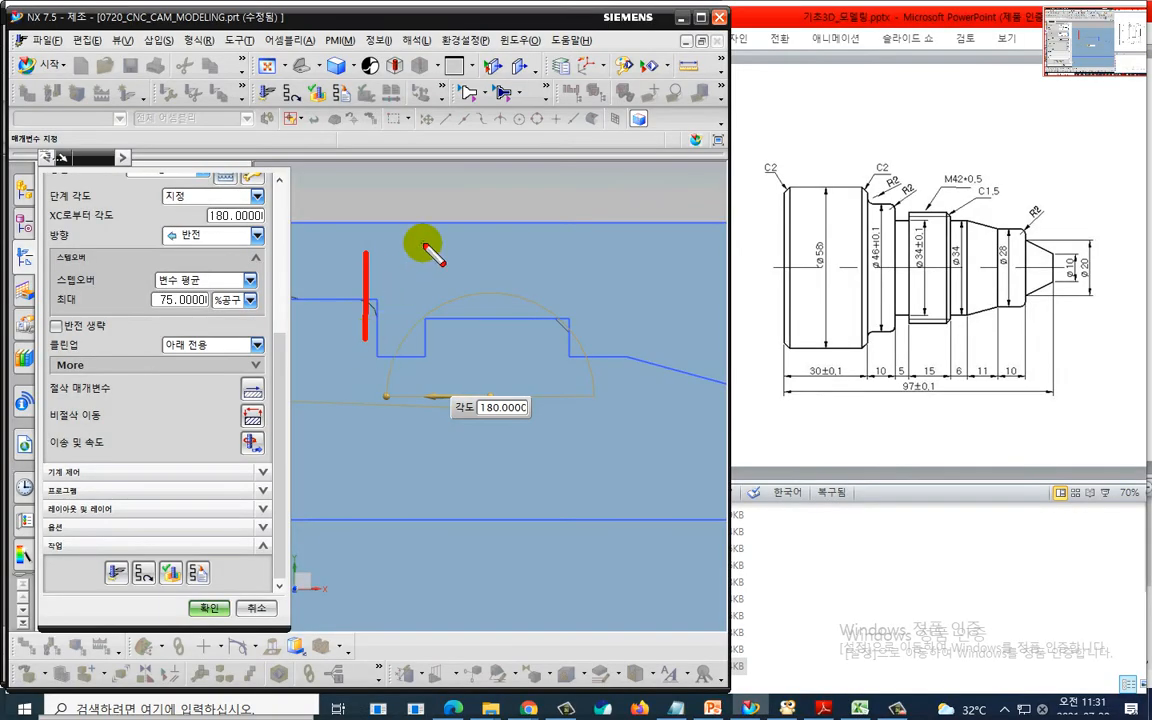
left_click_drag(424, 243, 424, 358)
key("Escape")
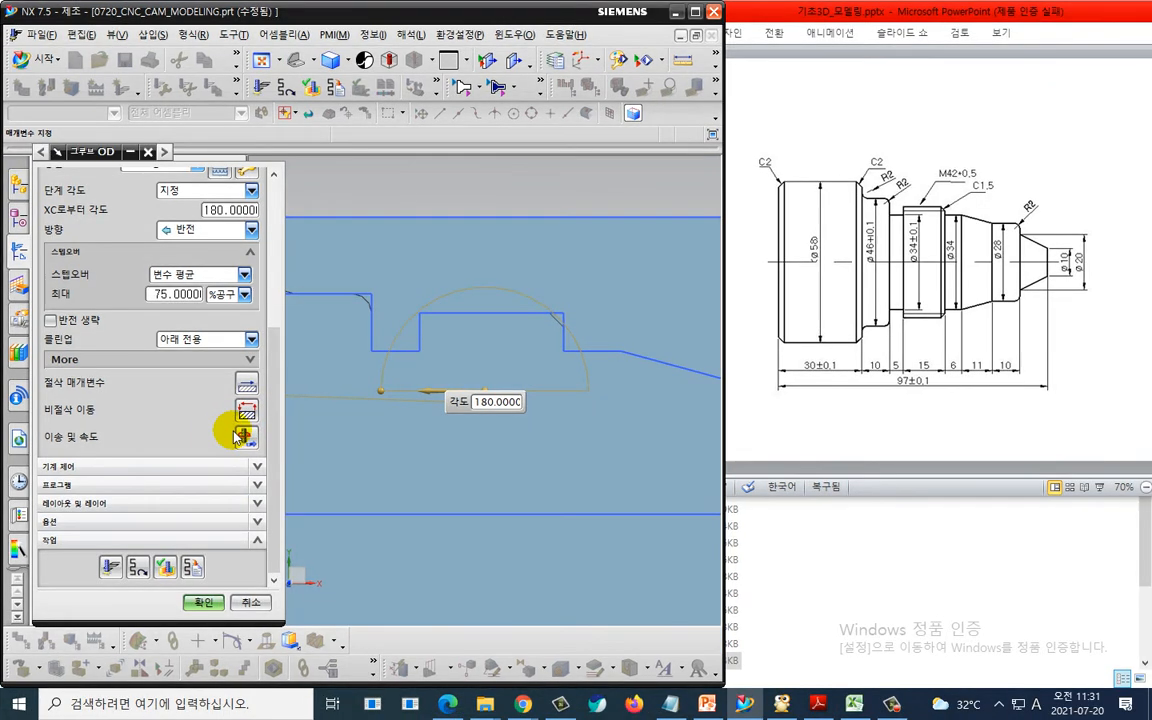
- In non-cutting moves, set the approach to a direct move from a start point at XC -57, YC 25
left_click(246, 414)
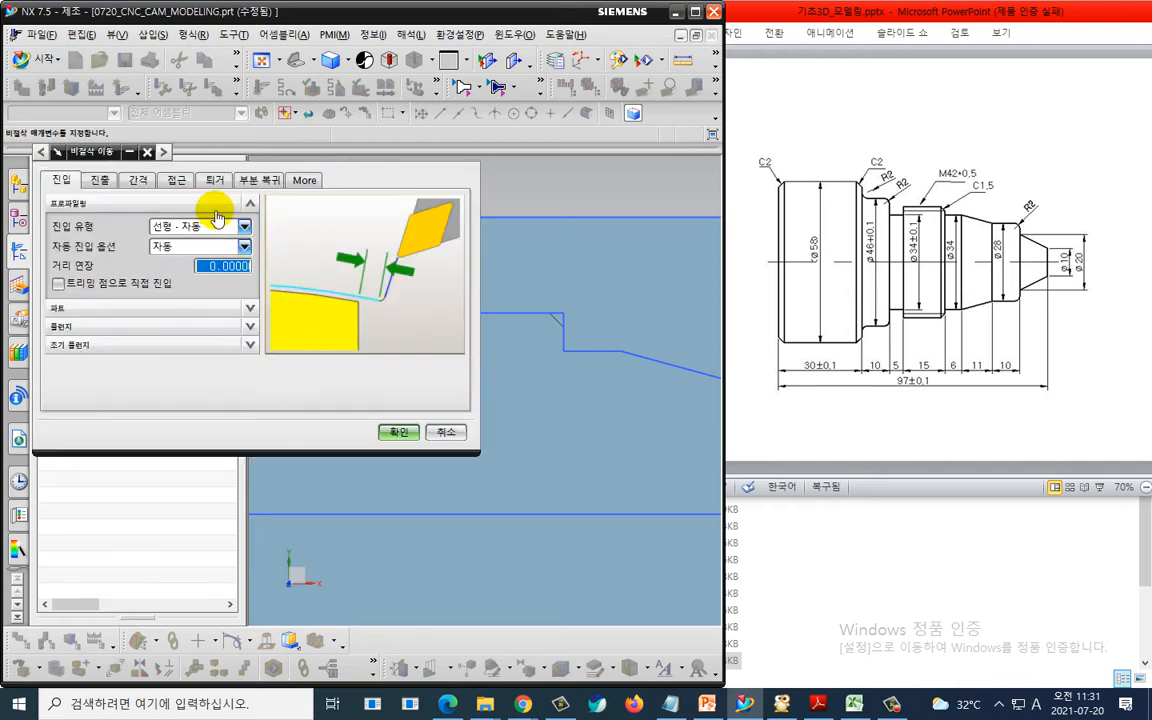
left_click(176, 181)
left_click(196, 272)
left_click(195, 297)
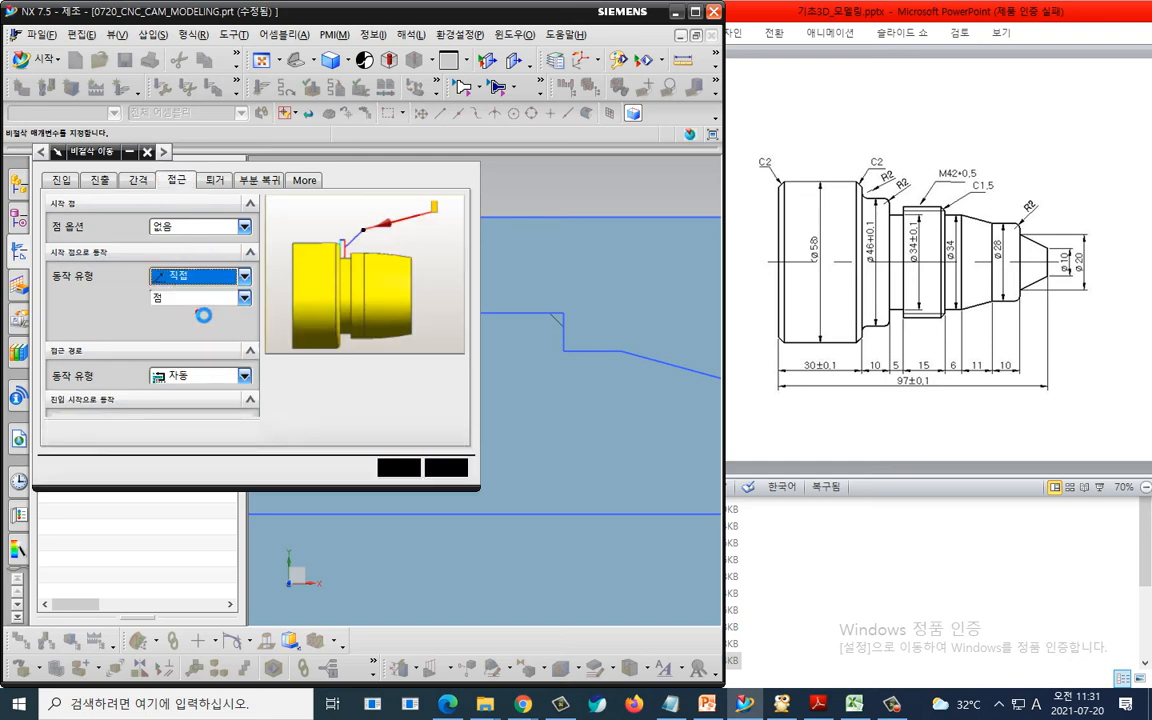
left_click(203, 319)
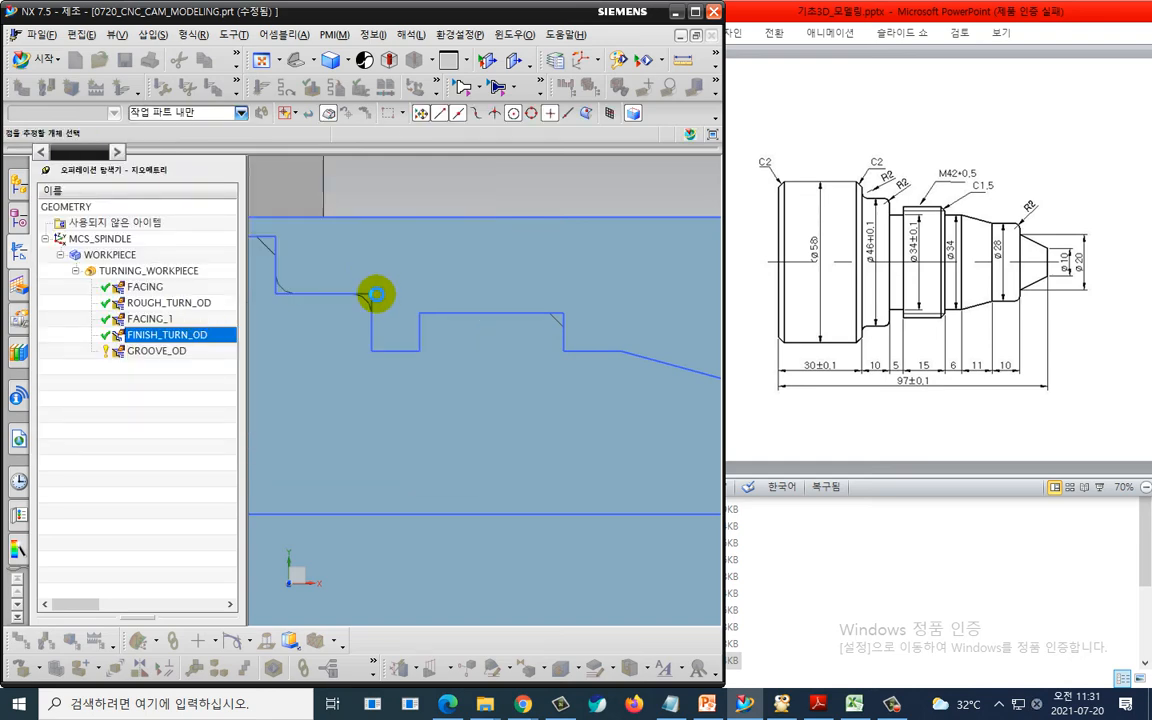
left_click(373, 295)
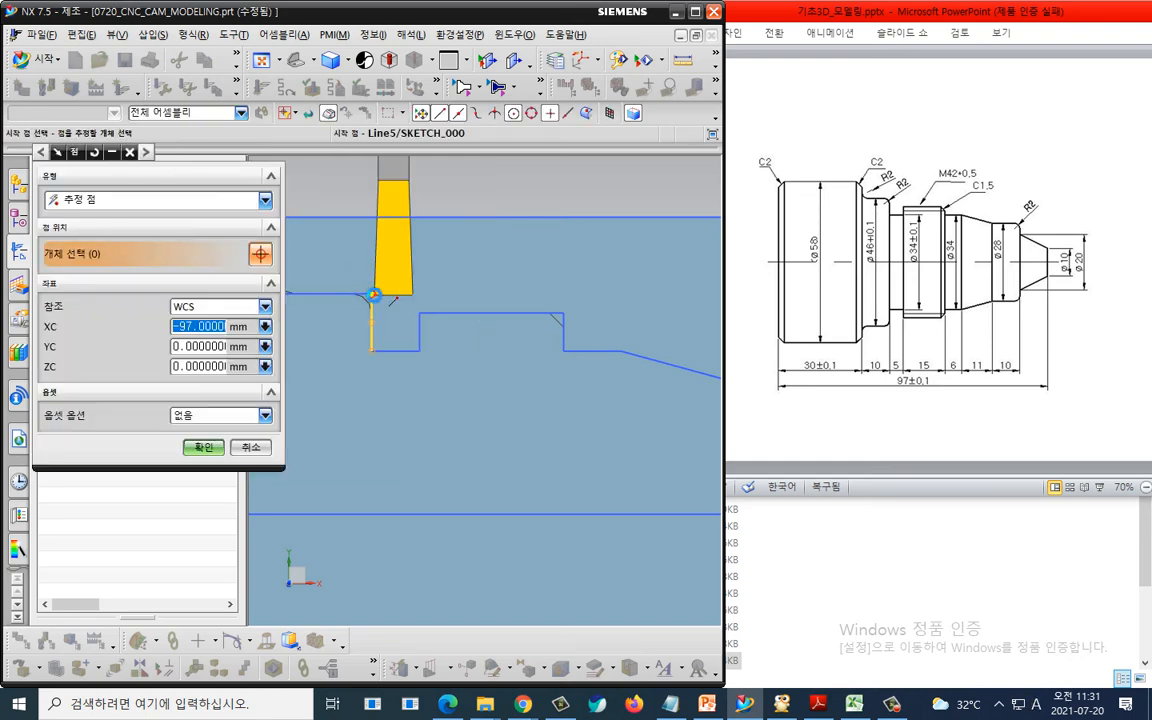
left_click(177, 346)
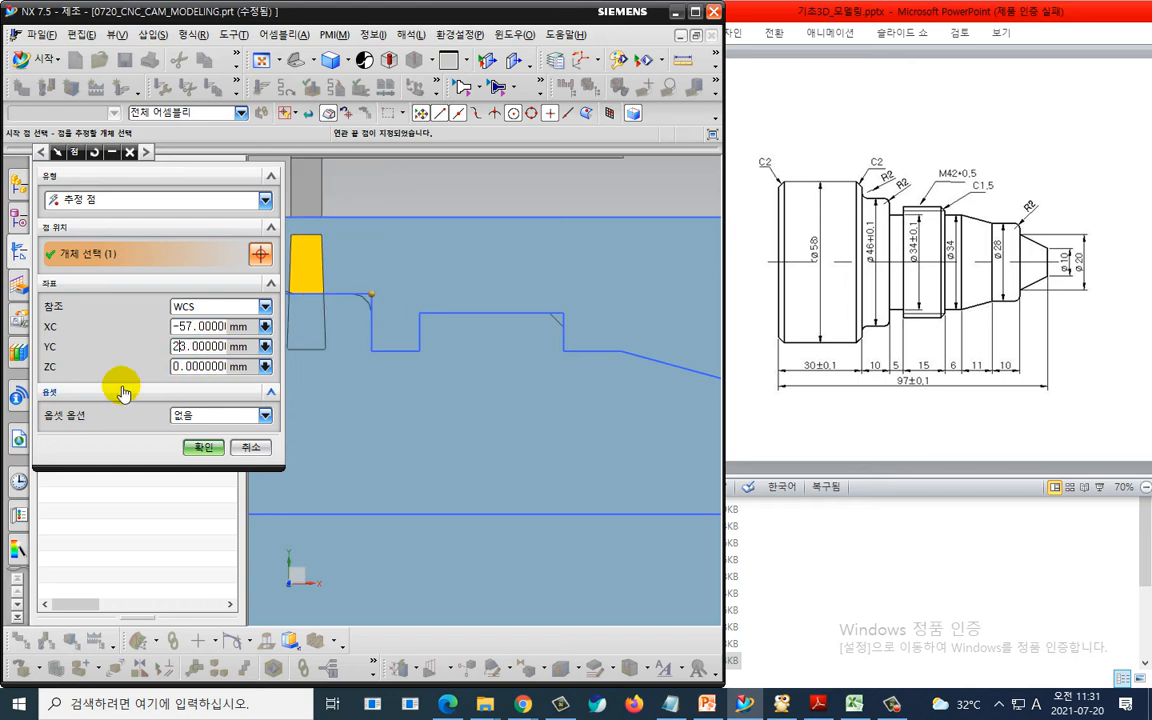
type("5")
key("Return")
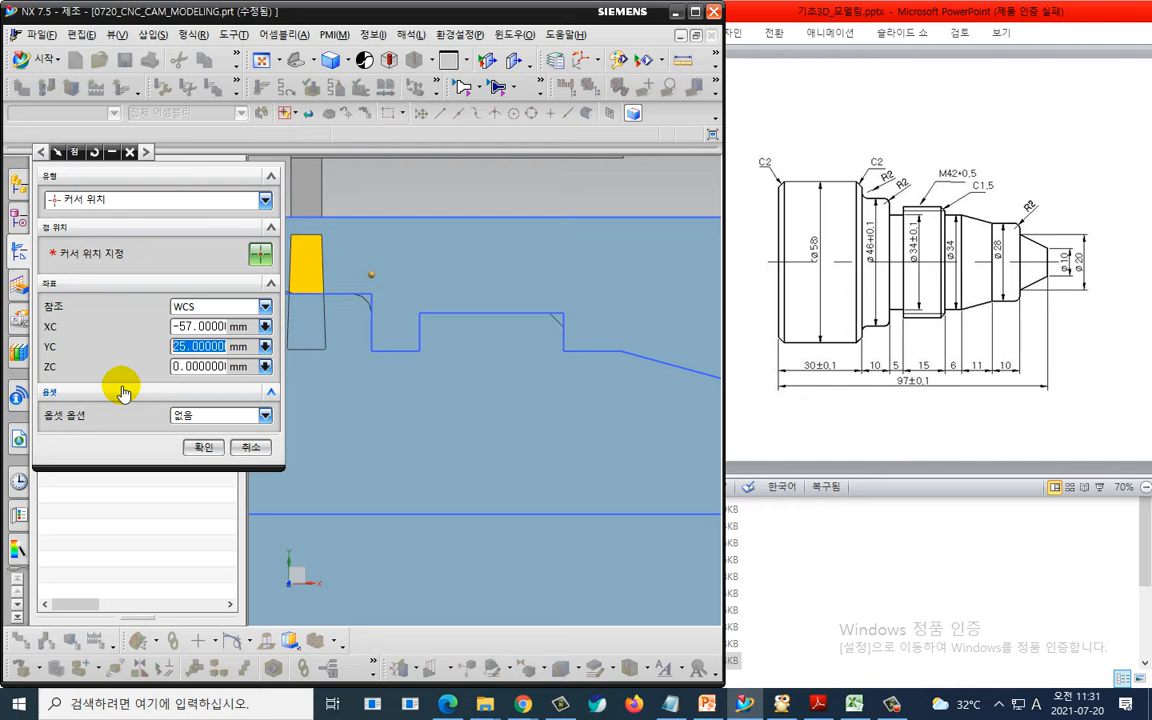
left_click(195, 446)
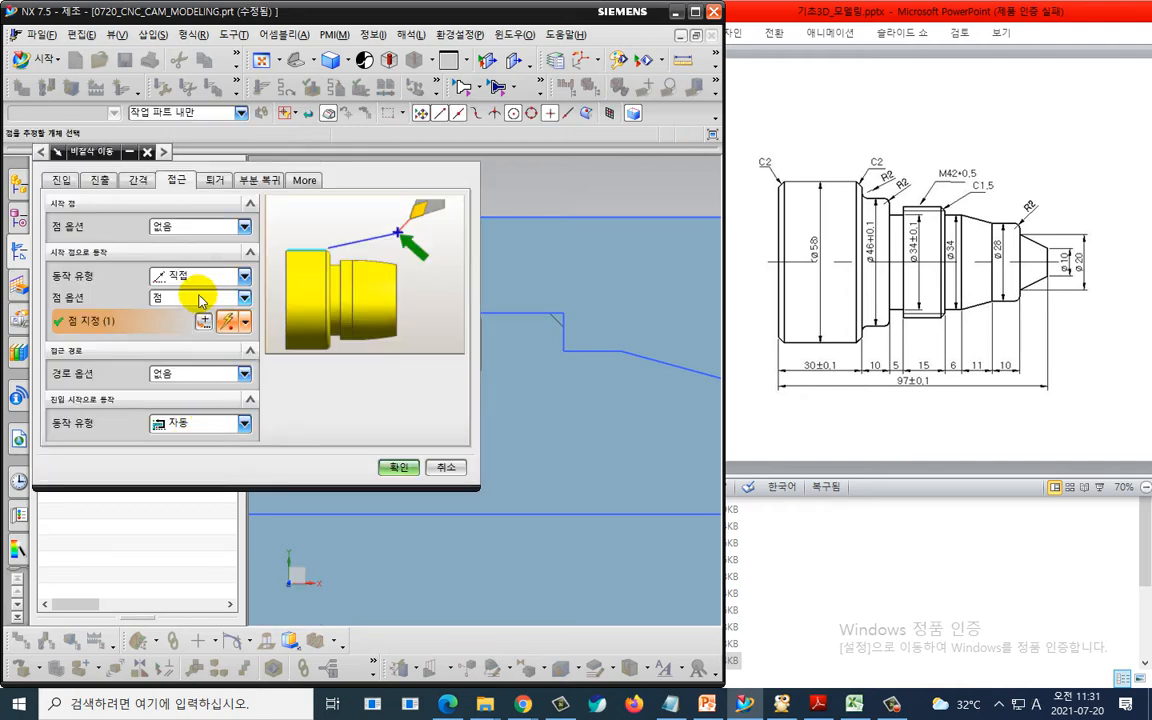
- Set the retract return motion to radial then axial, ending at a point at XC -52, YC 23
left_click(212, 180)
left_click(201, 286)
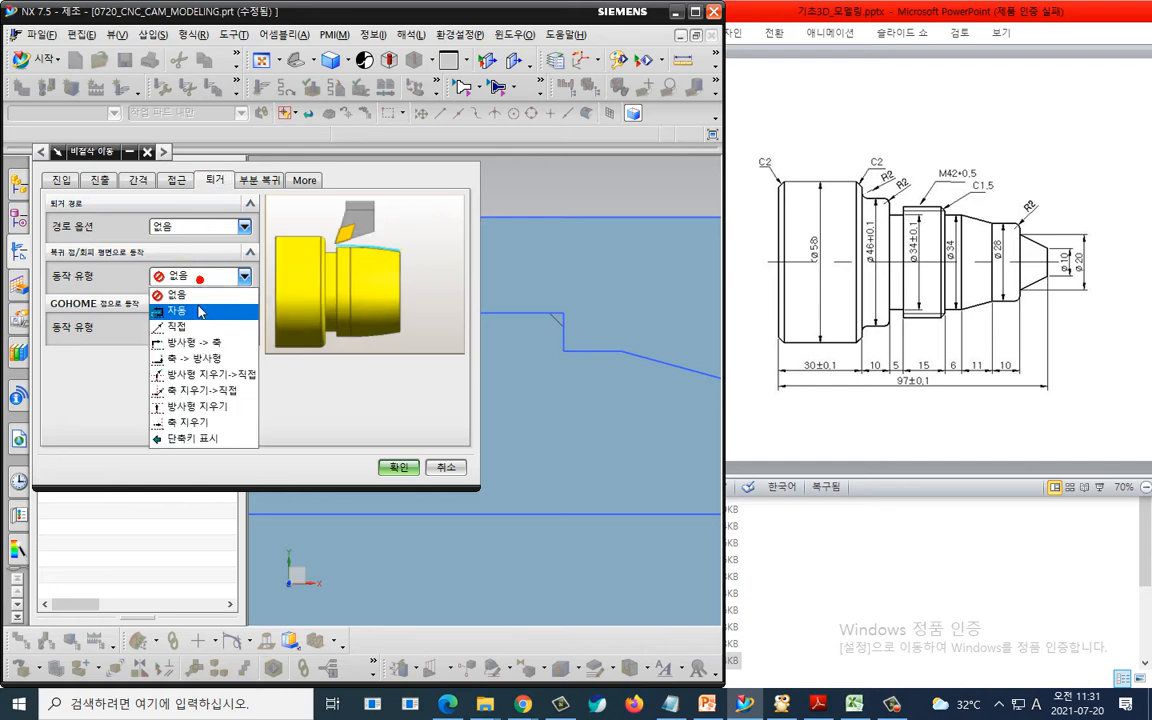
left_click(194, 338)
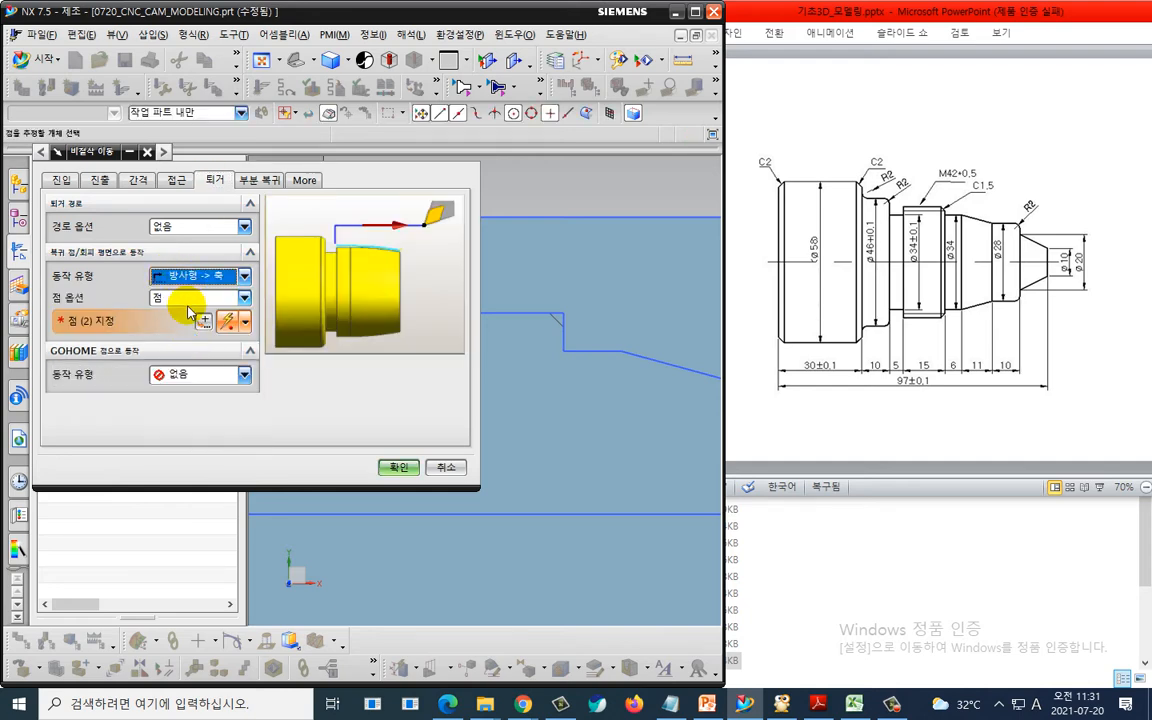
left_click(204, 321)
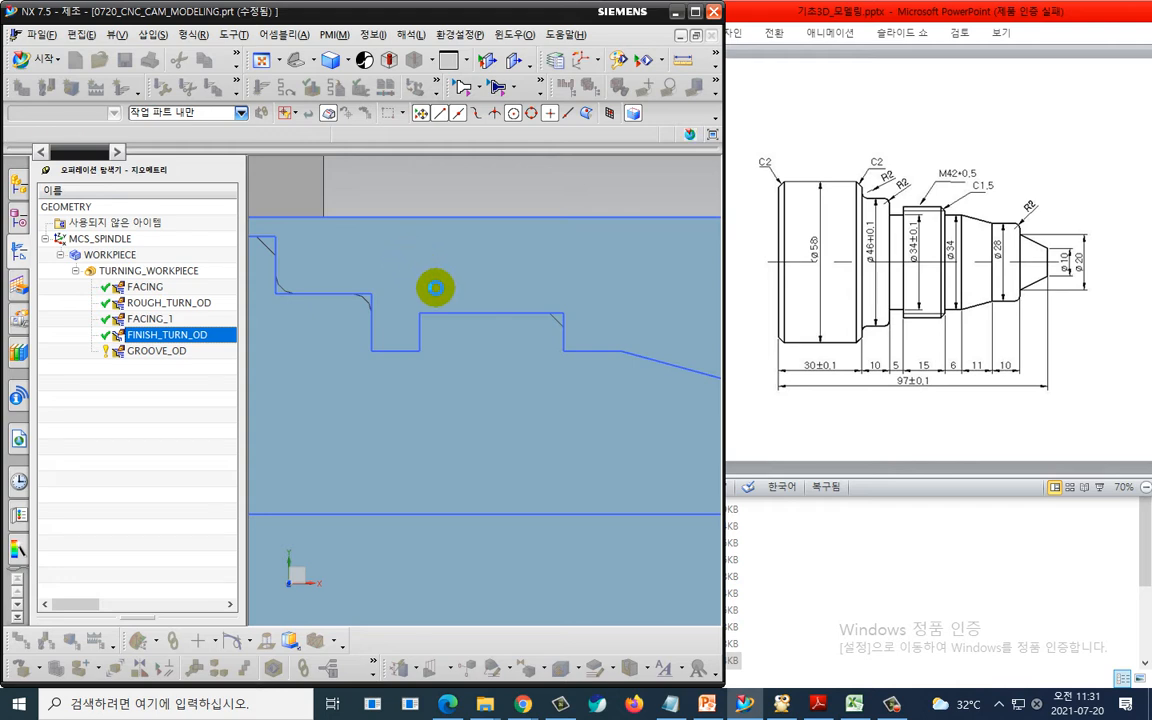
left_click(410, 322)
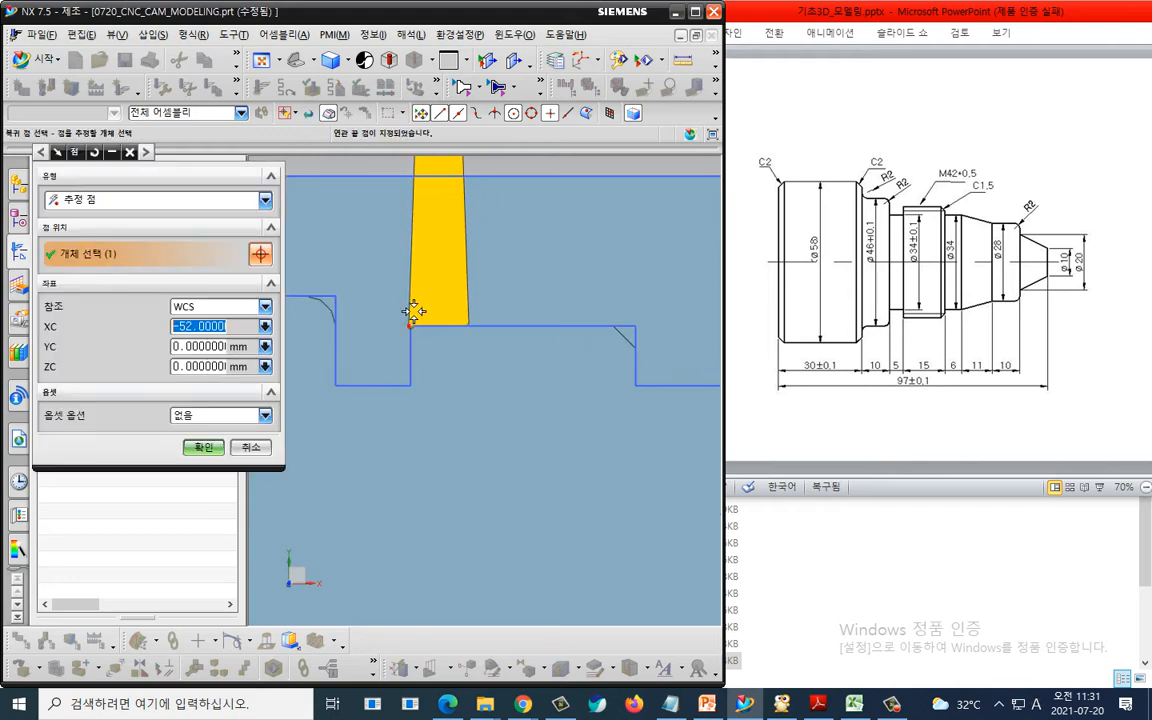
left_click(177, 352)
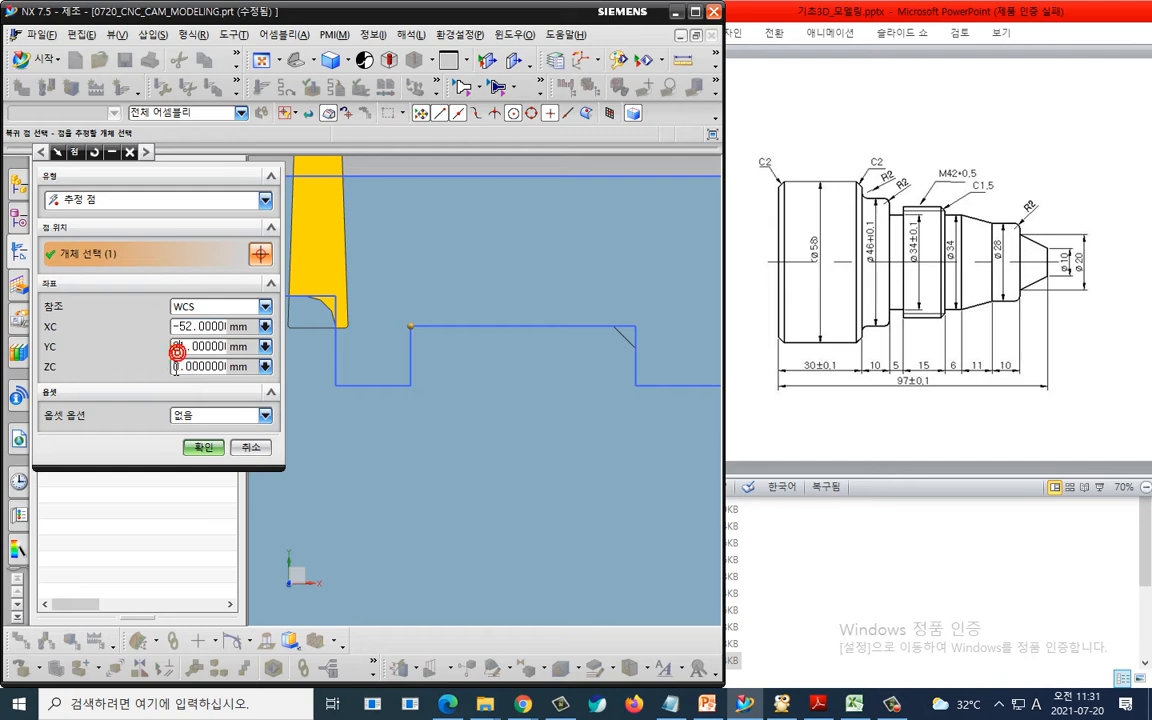
type("23")
key("Return")
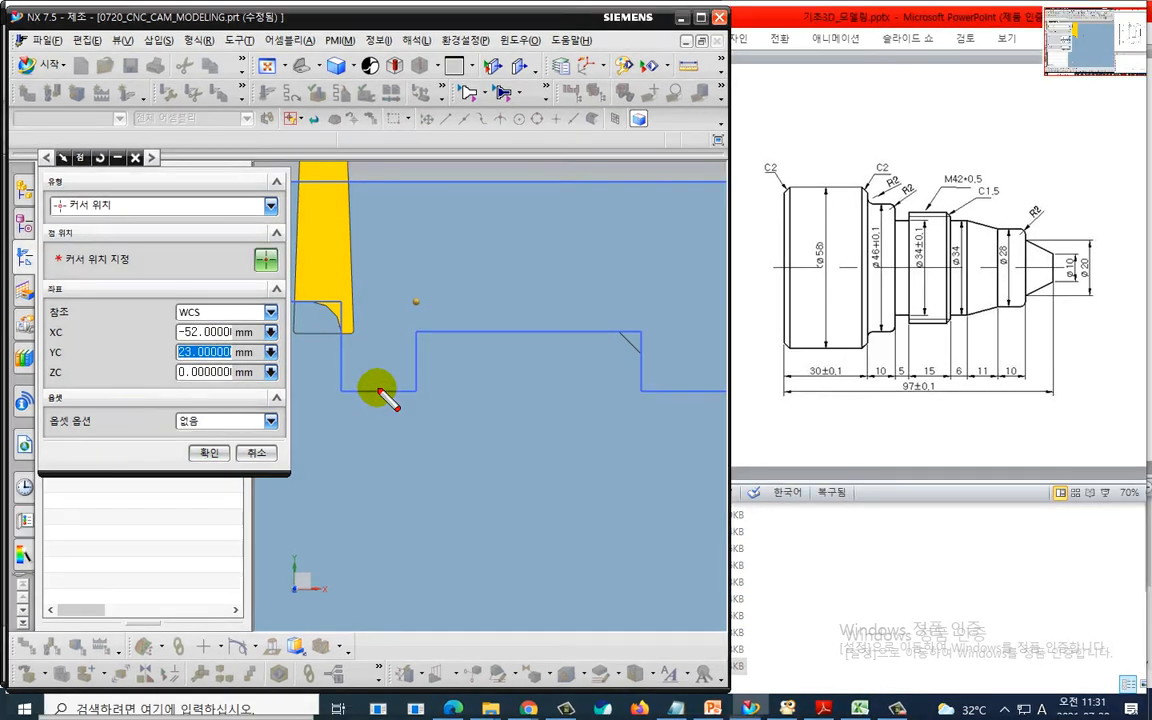
mouse_move(377, 390)
left_mouse_down()
mouse_move(404, 302)
mouse_move(440, 372)
left_mouse_up()
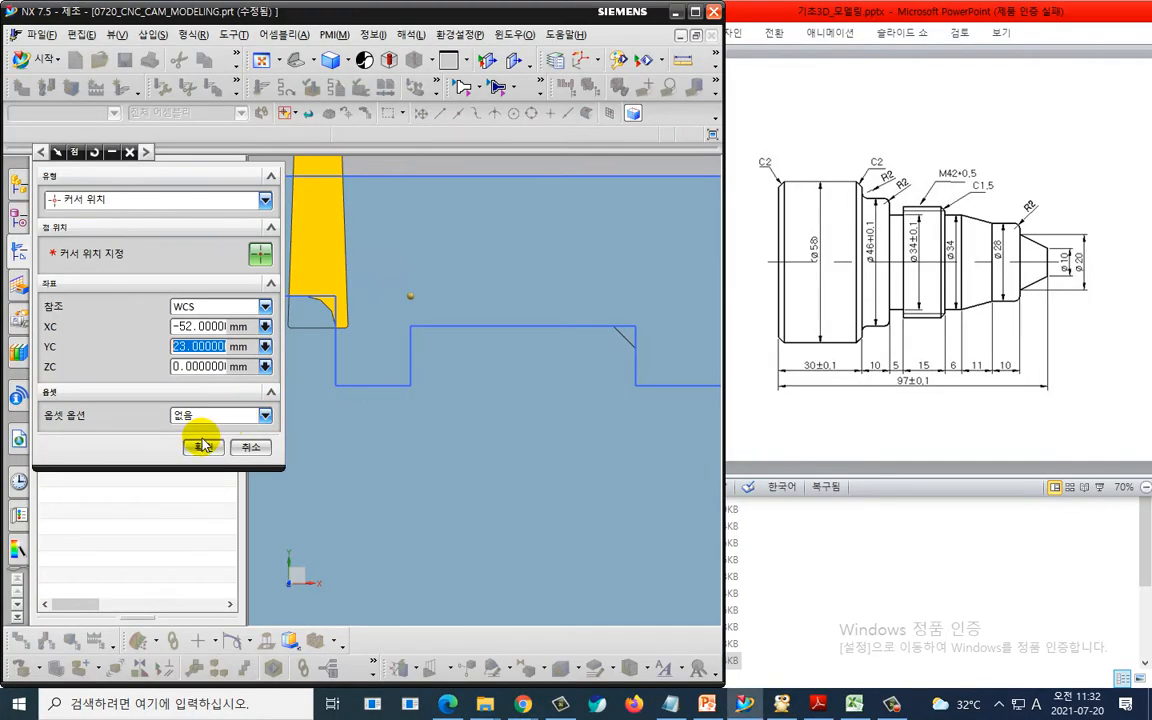
left_click(209, 452)
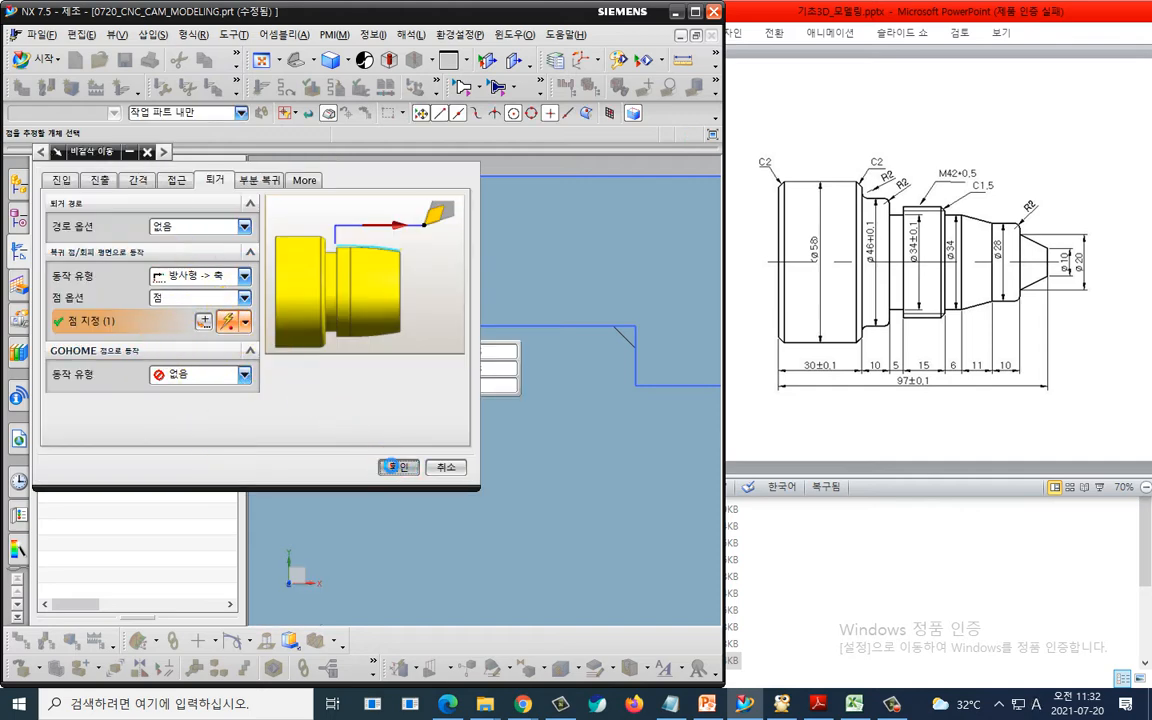
- Accept the non-cutting move settings and regenerate the grooving toolpath
left_click(390, 466)
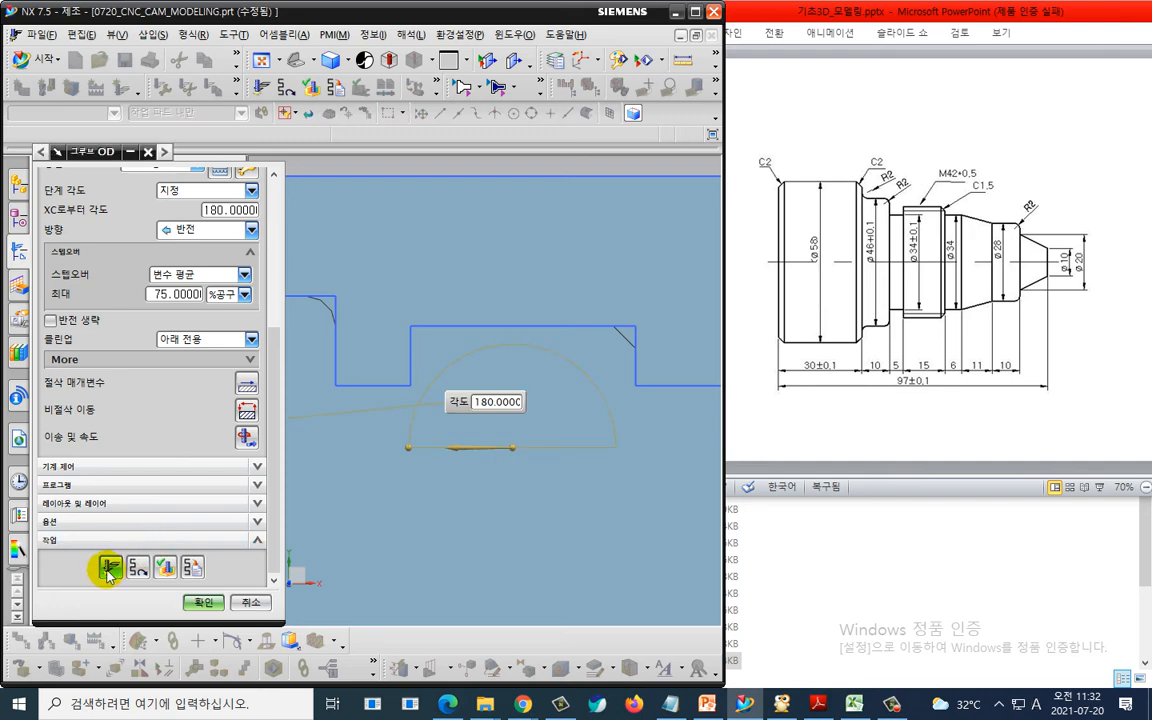
left_click(110, 566)
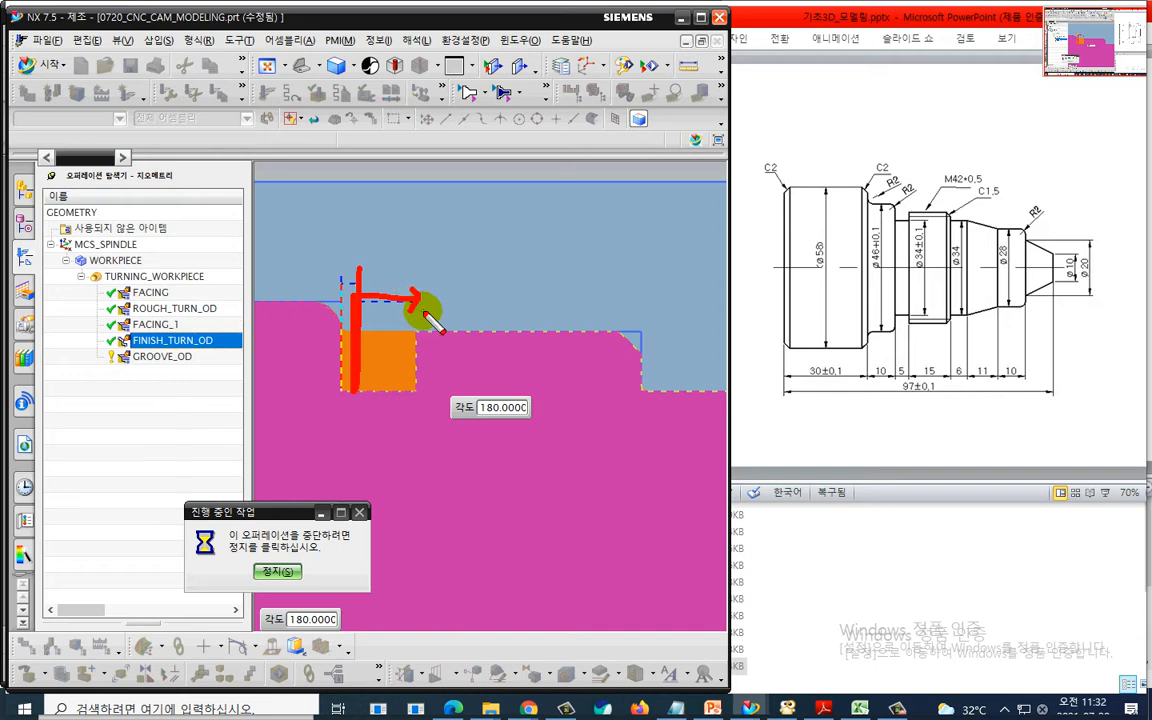
key("Escape")
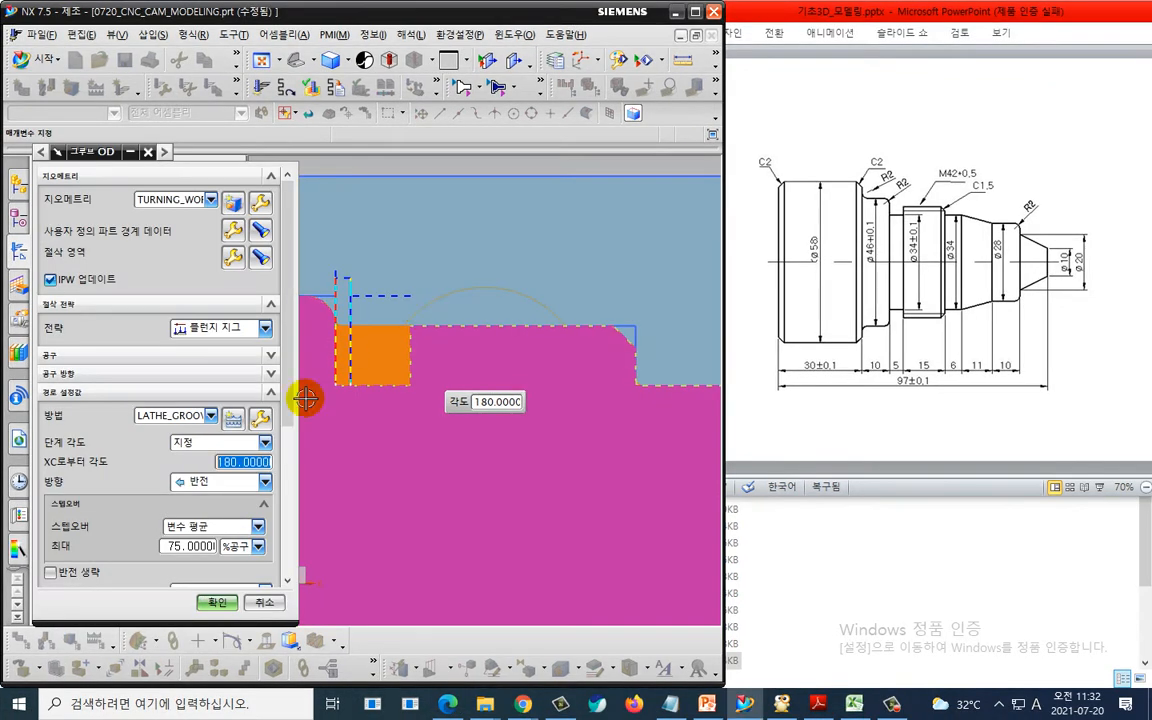
- Replay the grooving toolpath in 3D dynamic verification at animation speed 1
scroll(175, 571, "down", 4)
left_click(169, 562)
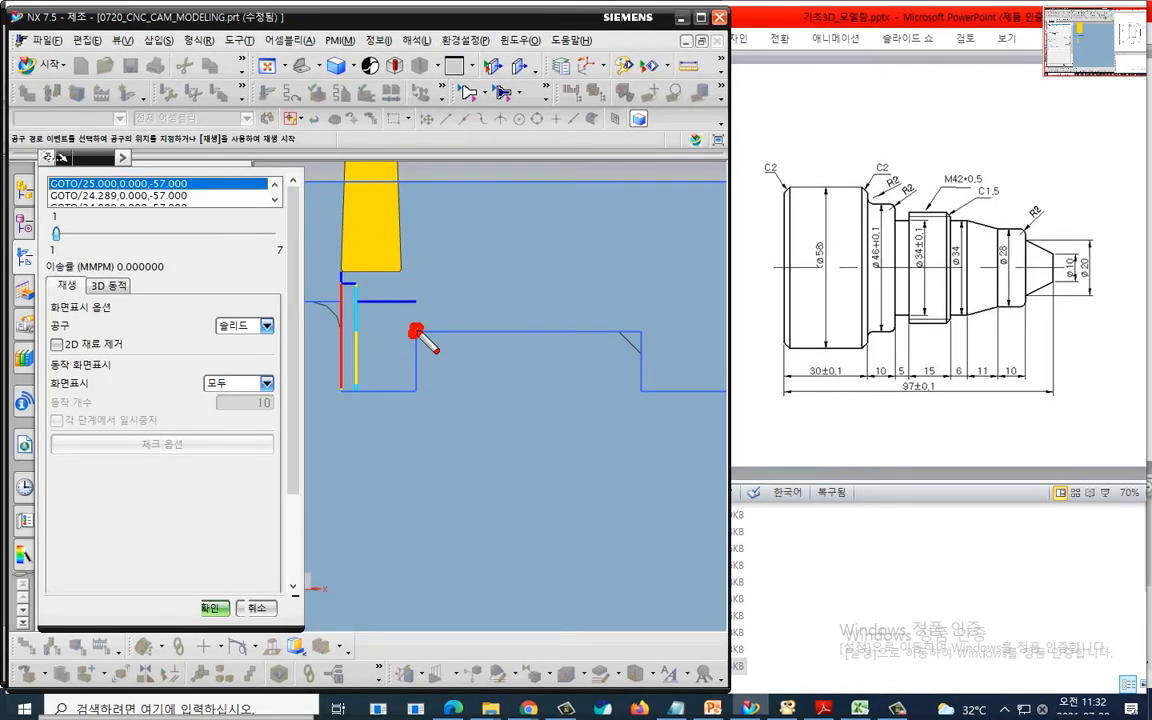
left_click_drag(414, 329, 430, 306)
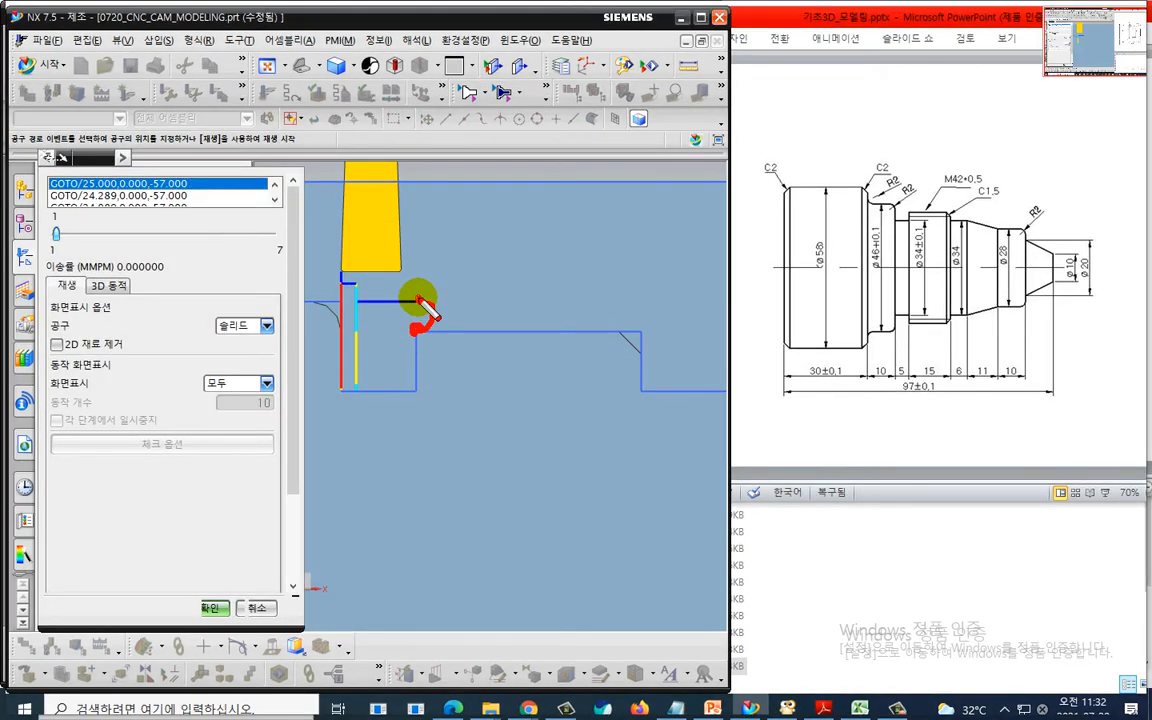
left_click_drag(378, 303, 410, 303)
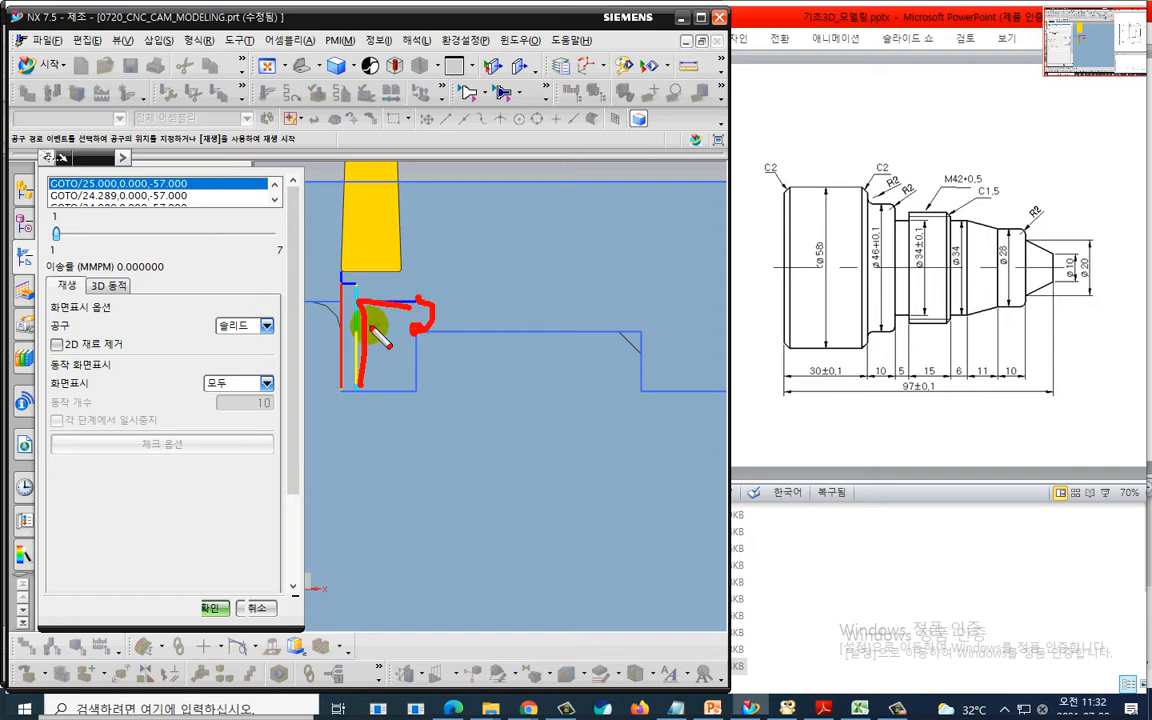
key("Escape")
left_click(108, 286)
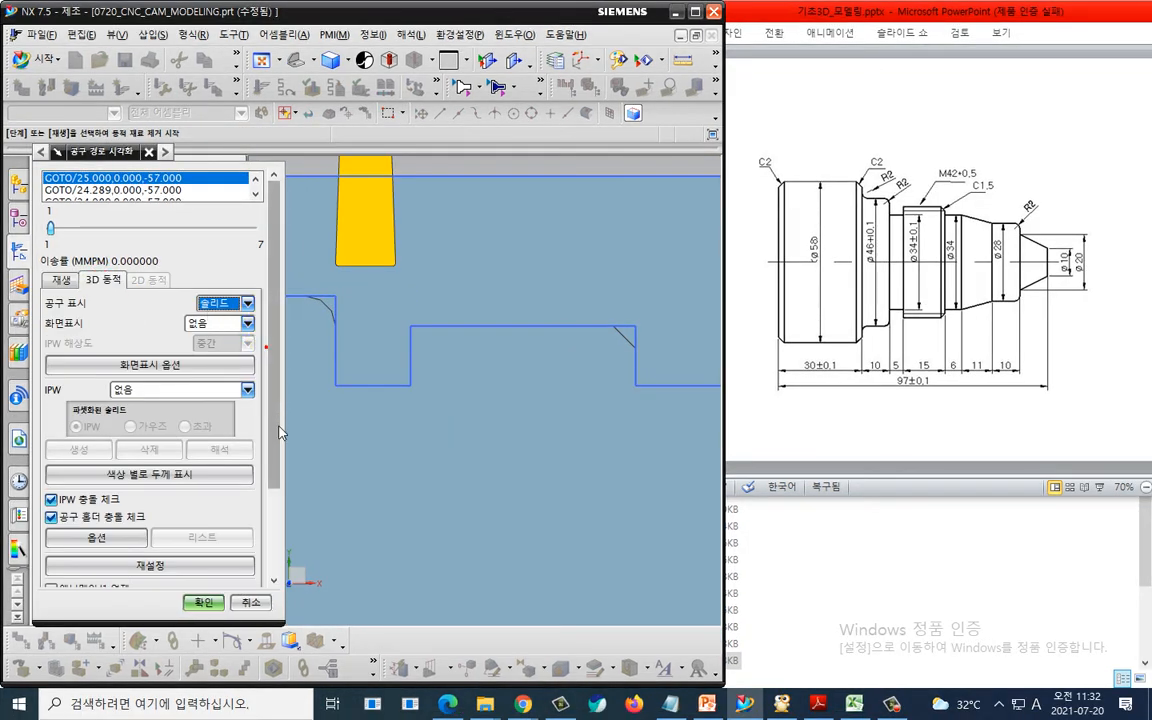
left_click_drag(273, 437, 273, 604)
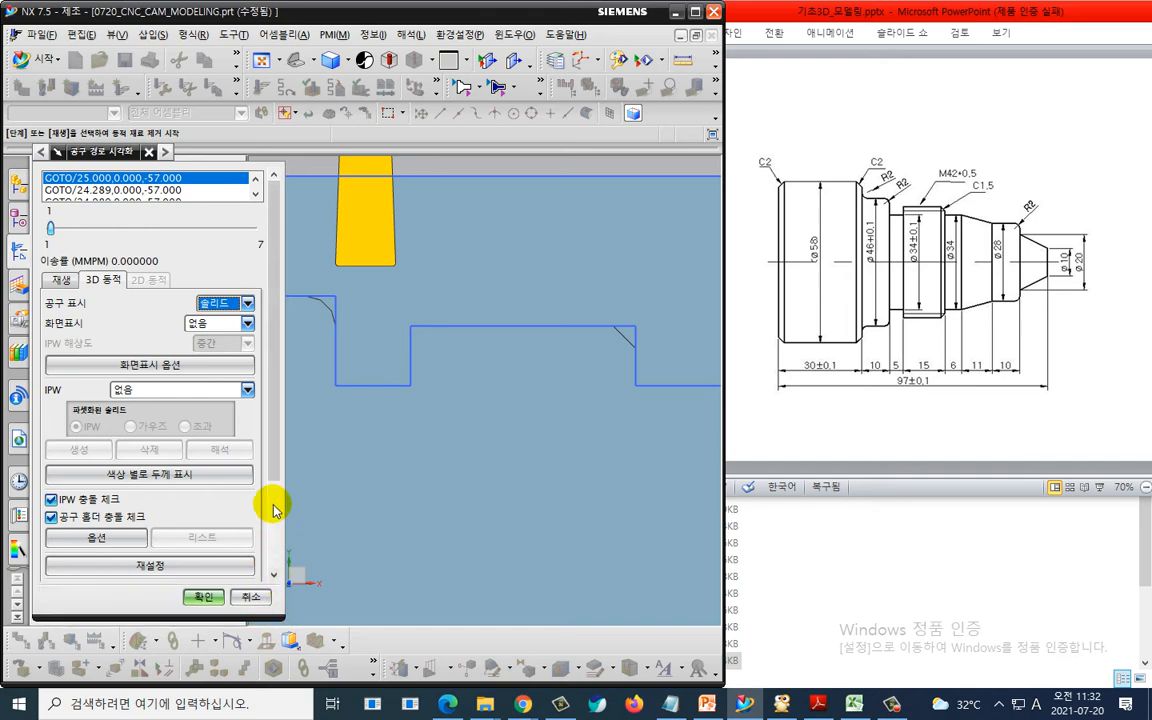
left_click_drag(275, 506, 274, 587)
left_click_drag(252, 527, 51, 528)
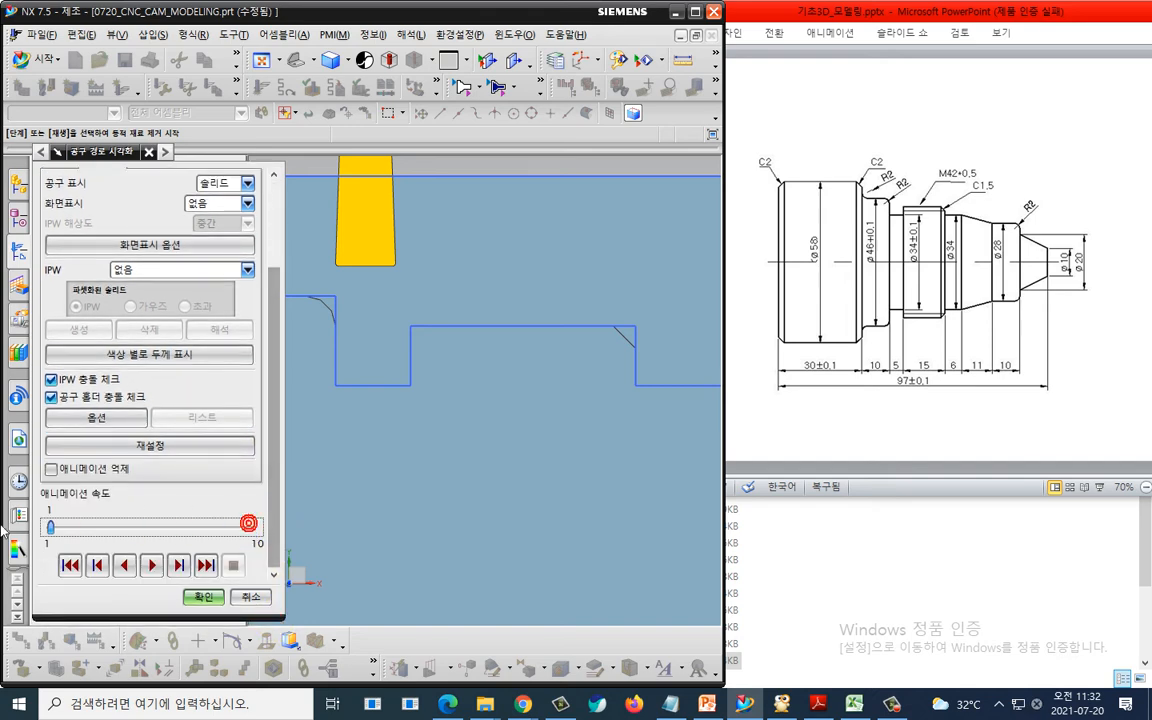
left_click(141, 565)
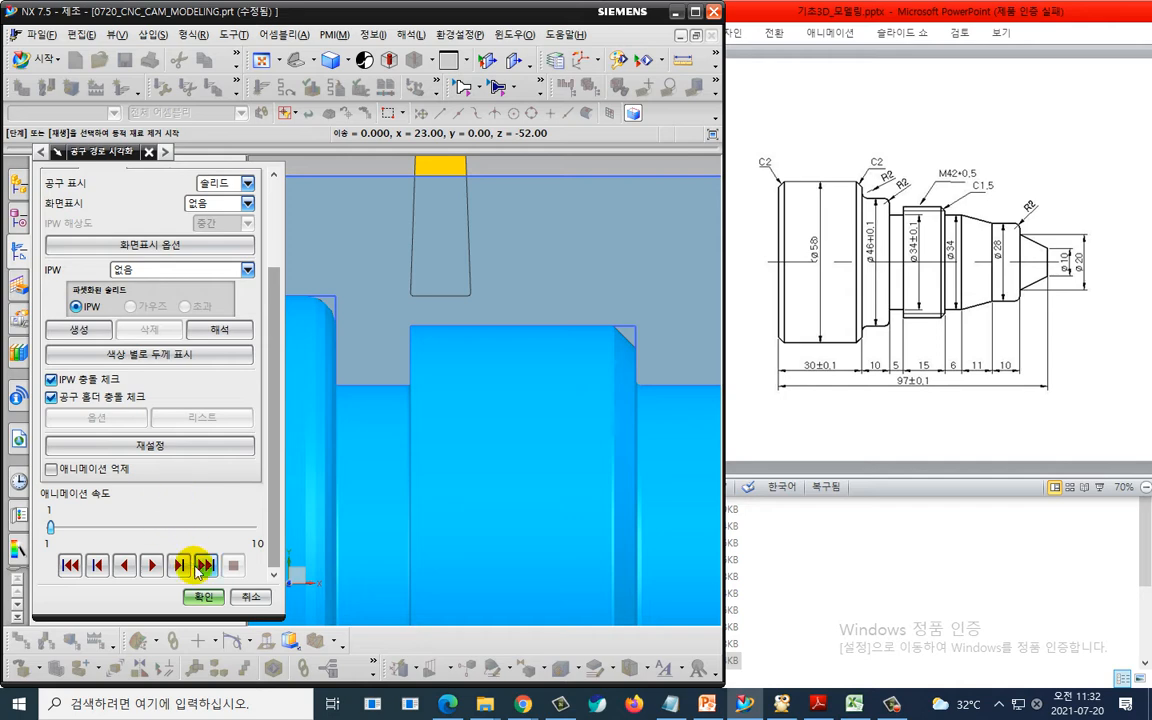
left_click(197, 598)
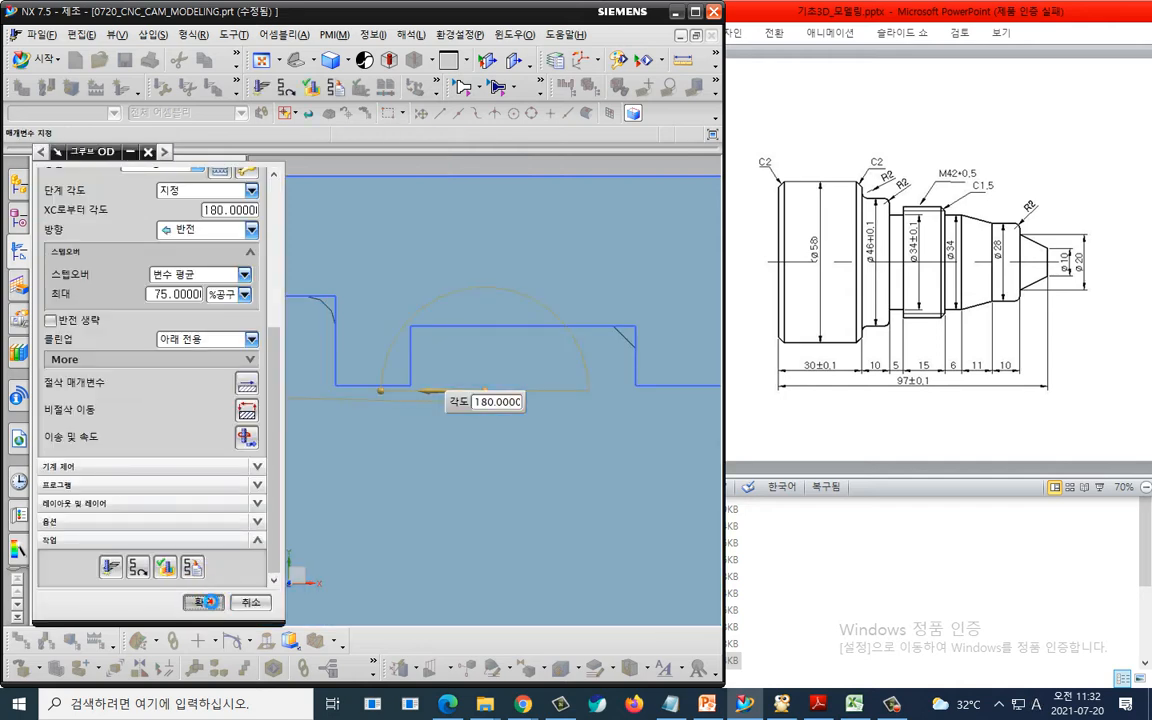
- Accept the grooving operation and widen the operation navigator to show tool, method, feed and speed columns
left_click(198, 597)
left_click(187, 384)
left_click_drag(239, 355, 673, 370)
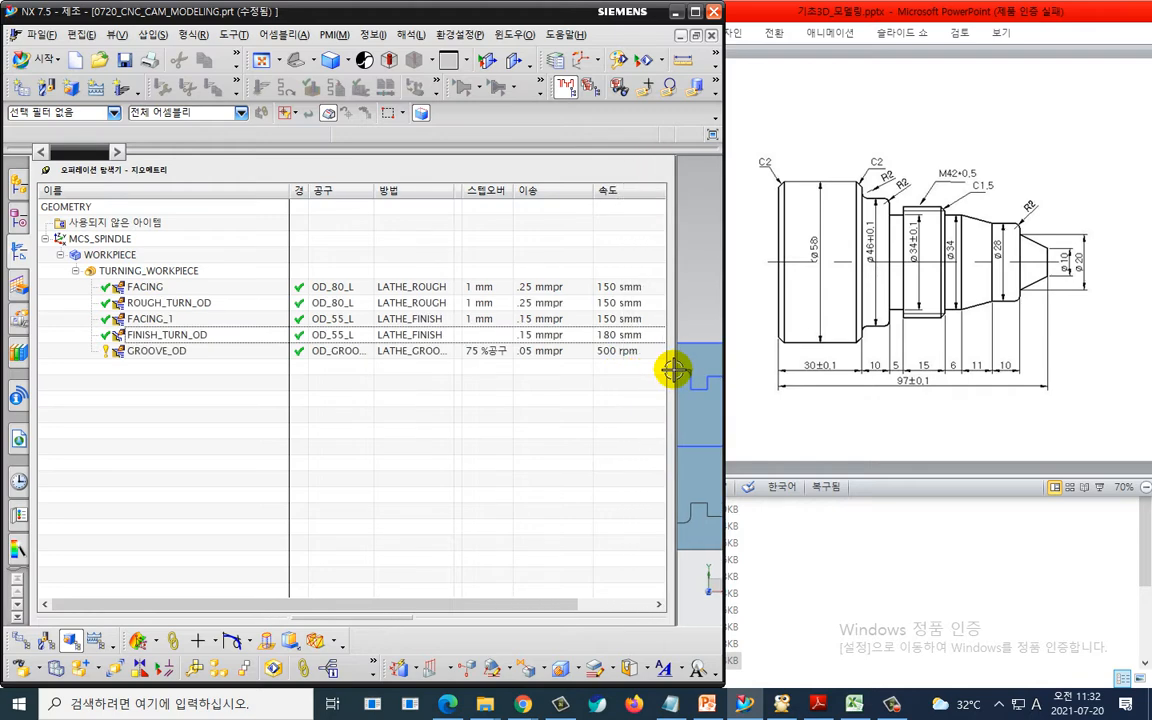
- Set the FACING_1 operation's surface speed to 180 smm and regenerate its toolpath
left_click(623, 319)
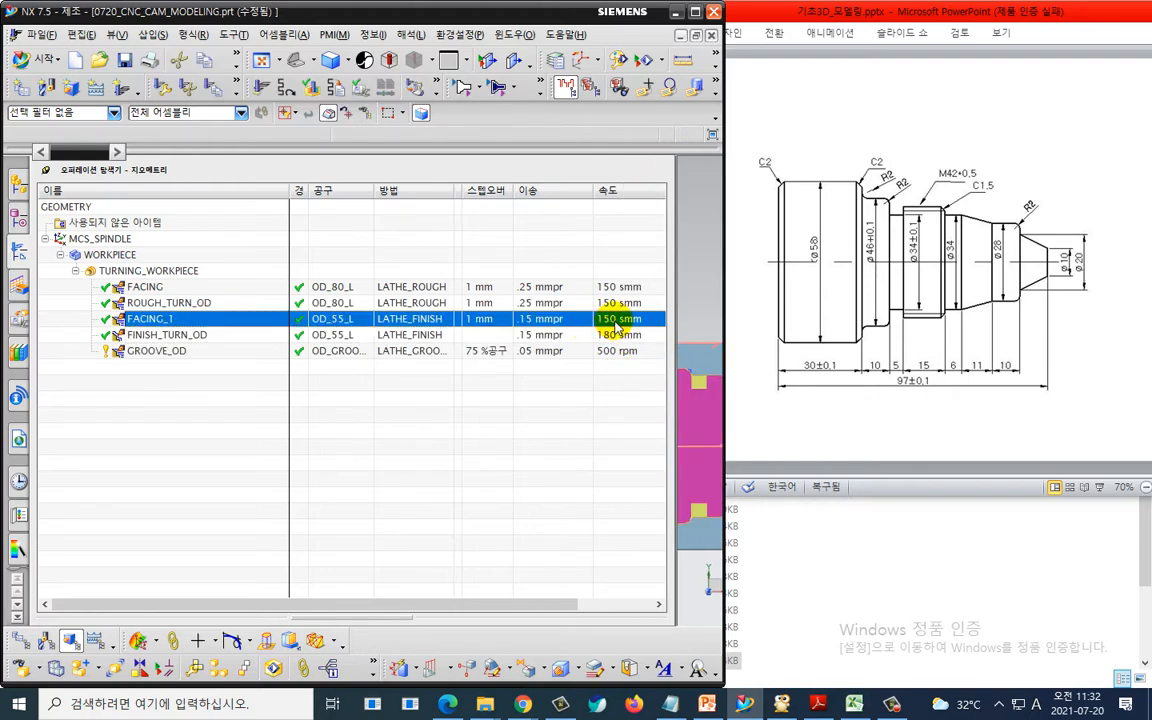
double_click(616, 320)
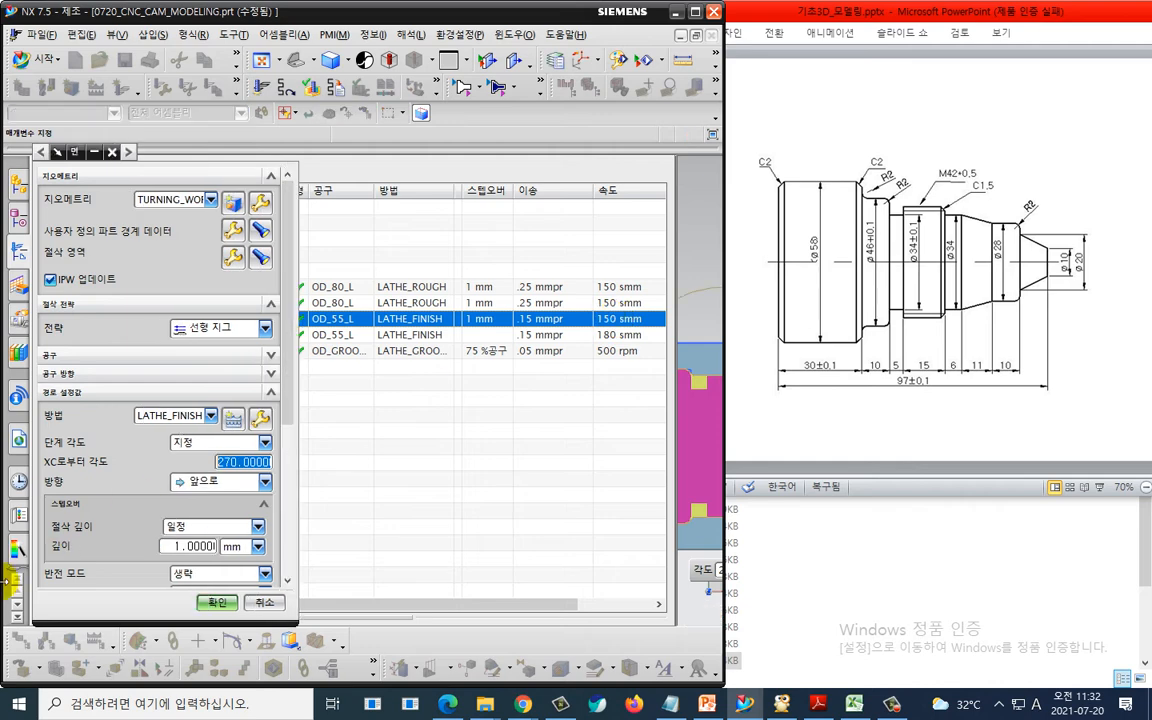
scroll(116, 520, "down", 5)
left_click(257, 452)
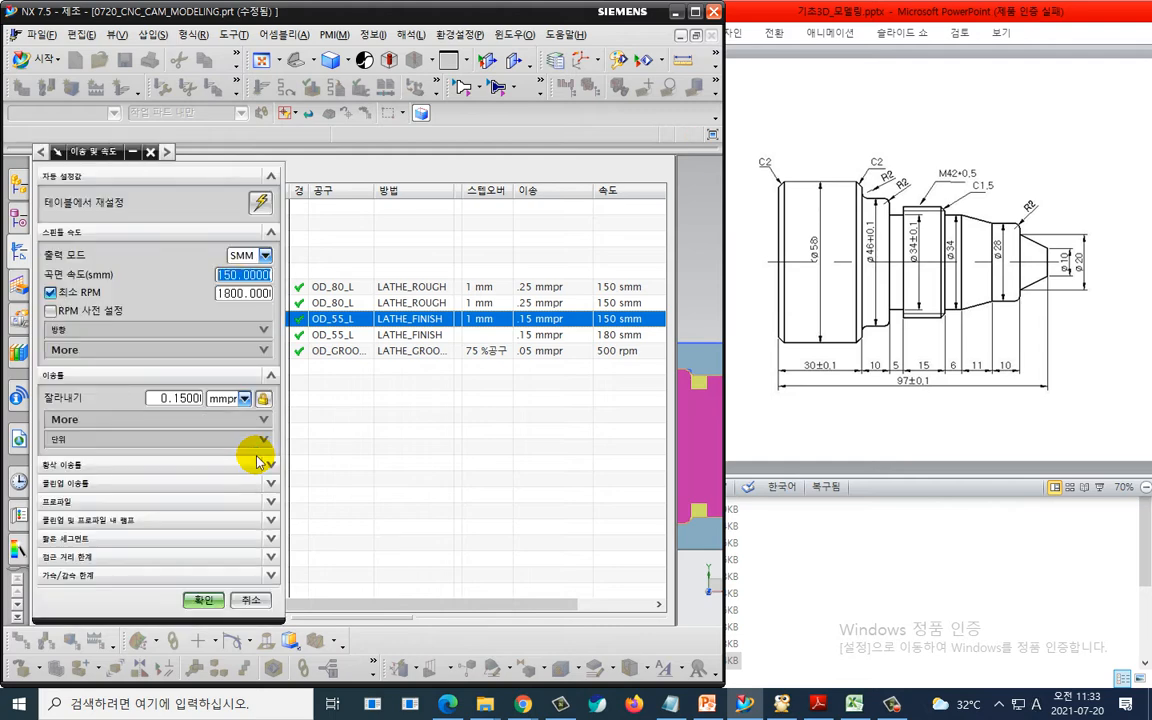
type("180")
left_click(202, 599)
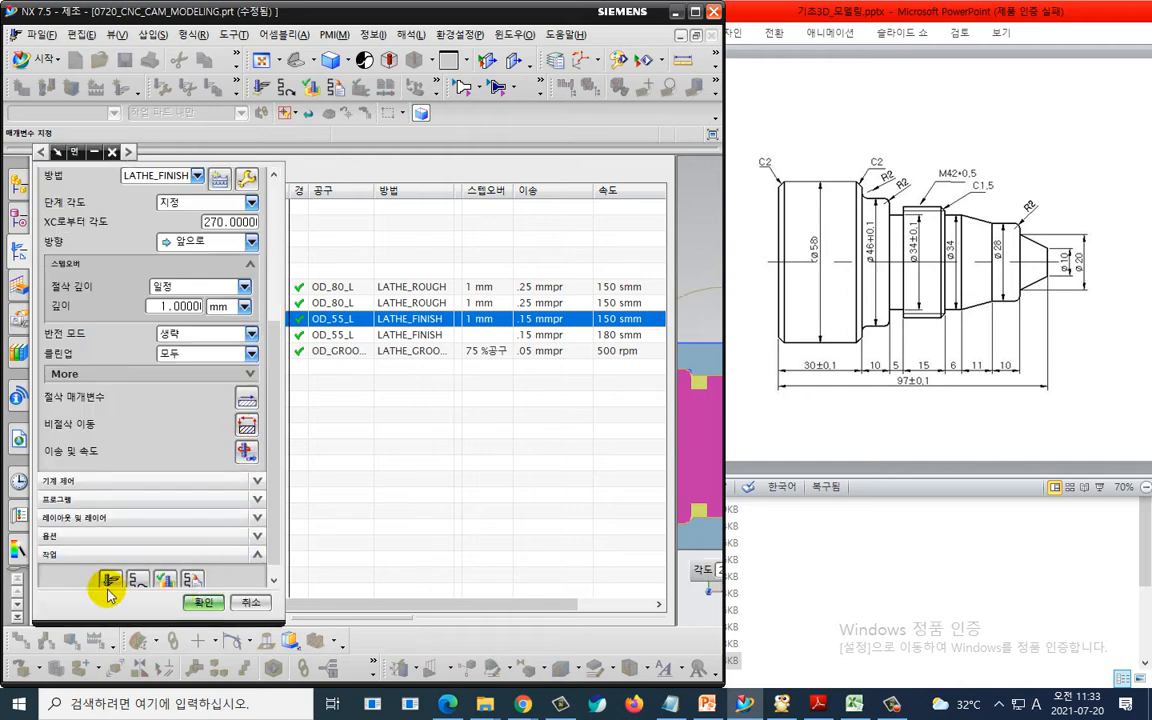
left_click(110, 580)
left_click(201, 601)
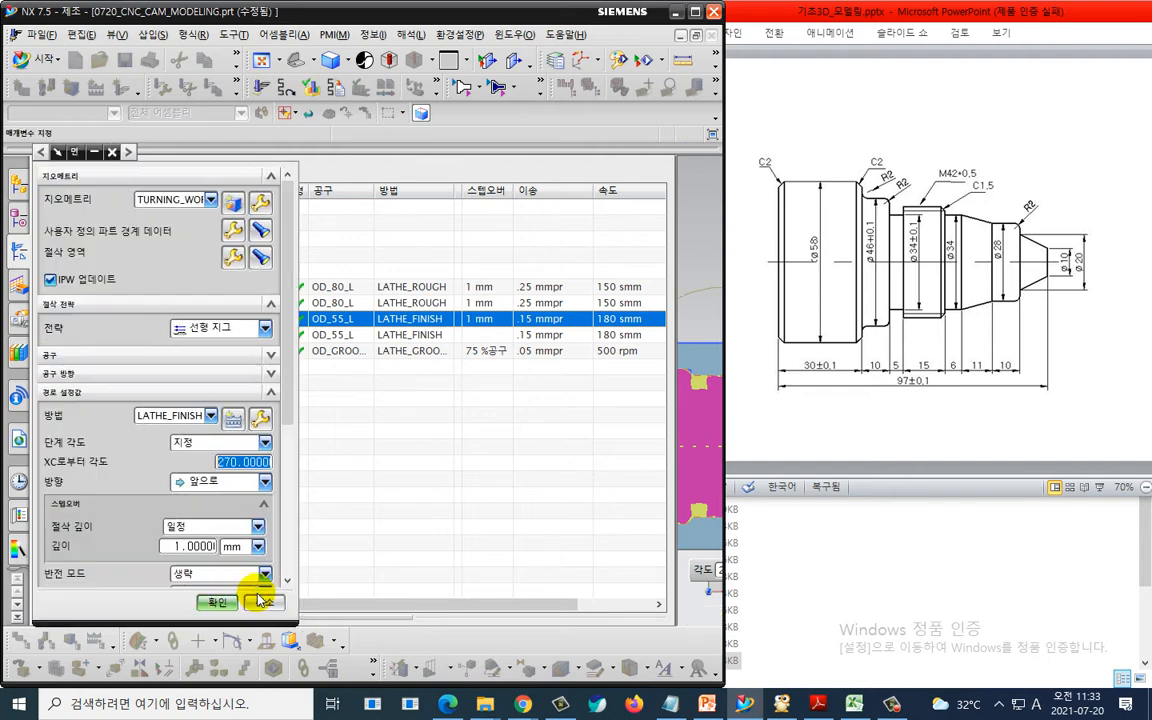
left_click(217, 602)
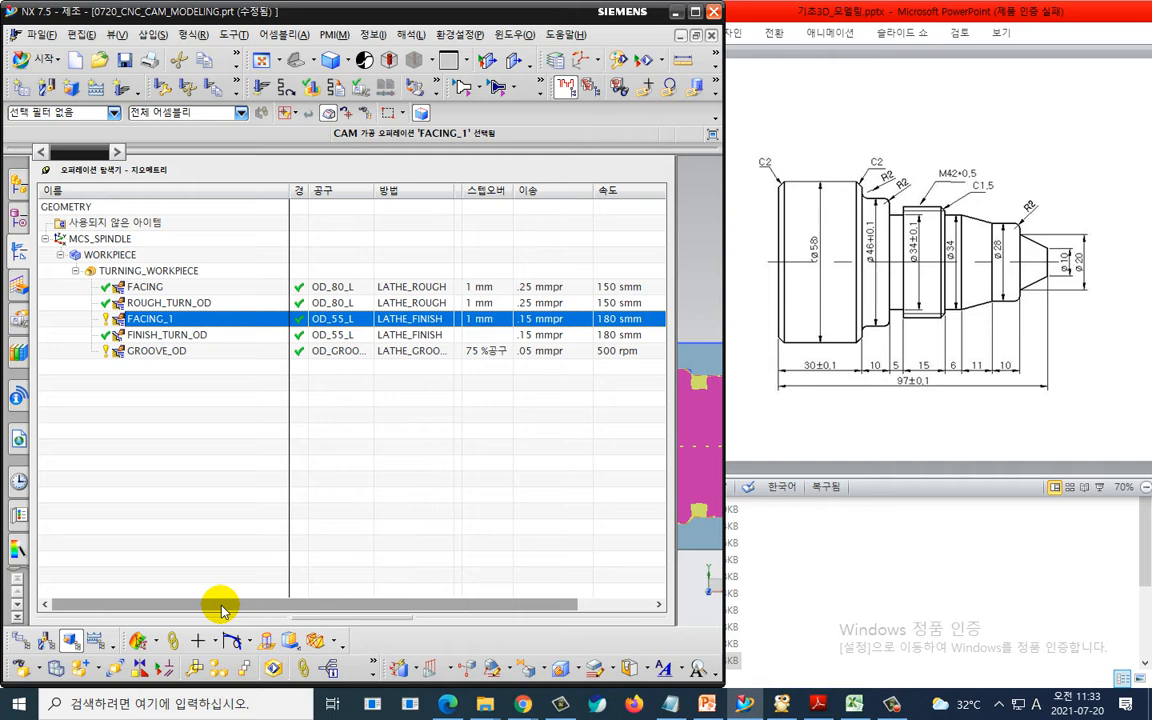
- Switch from Manufacturing to the Modeling application
left_click(148, 479)
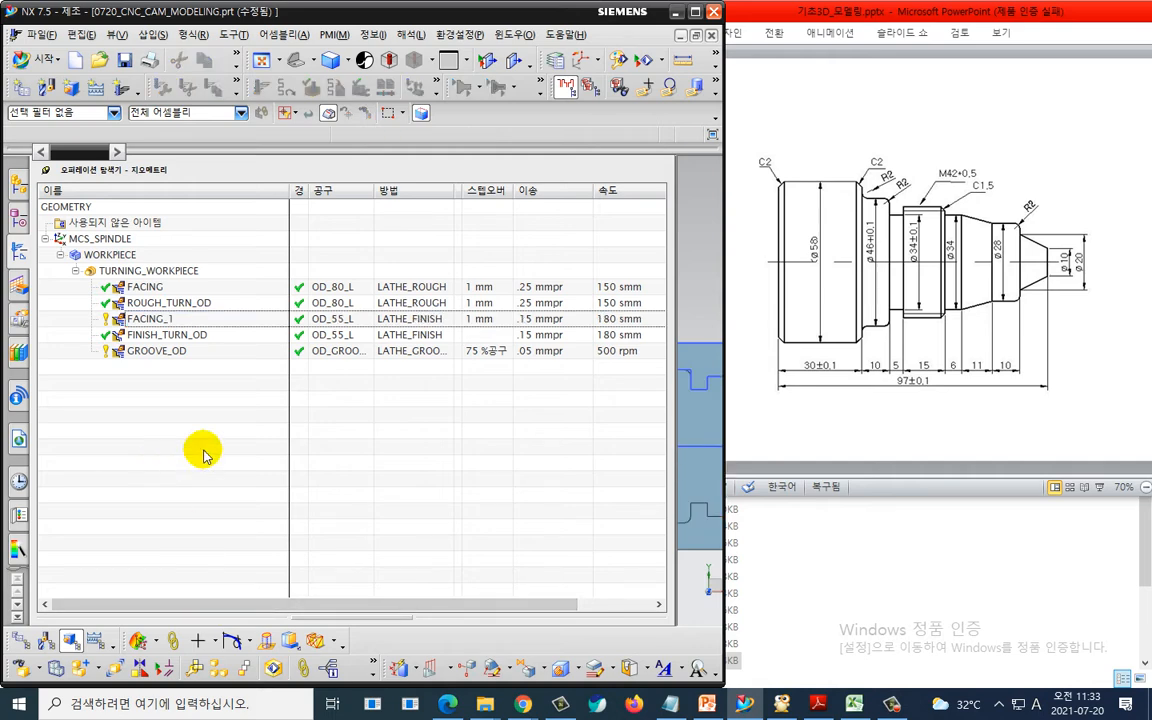
left_click_drag(672, 316, 260, 327)
key("Home")
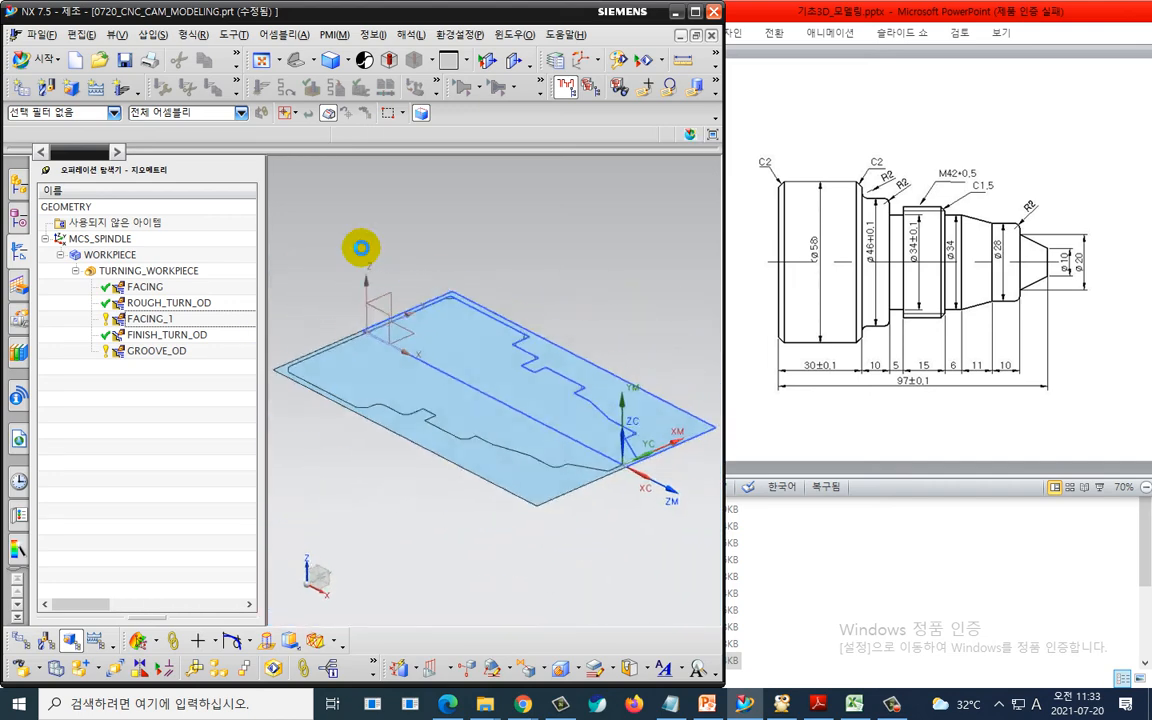
left_click(40, 61)
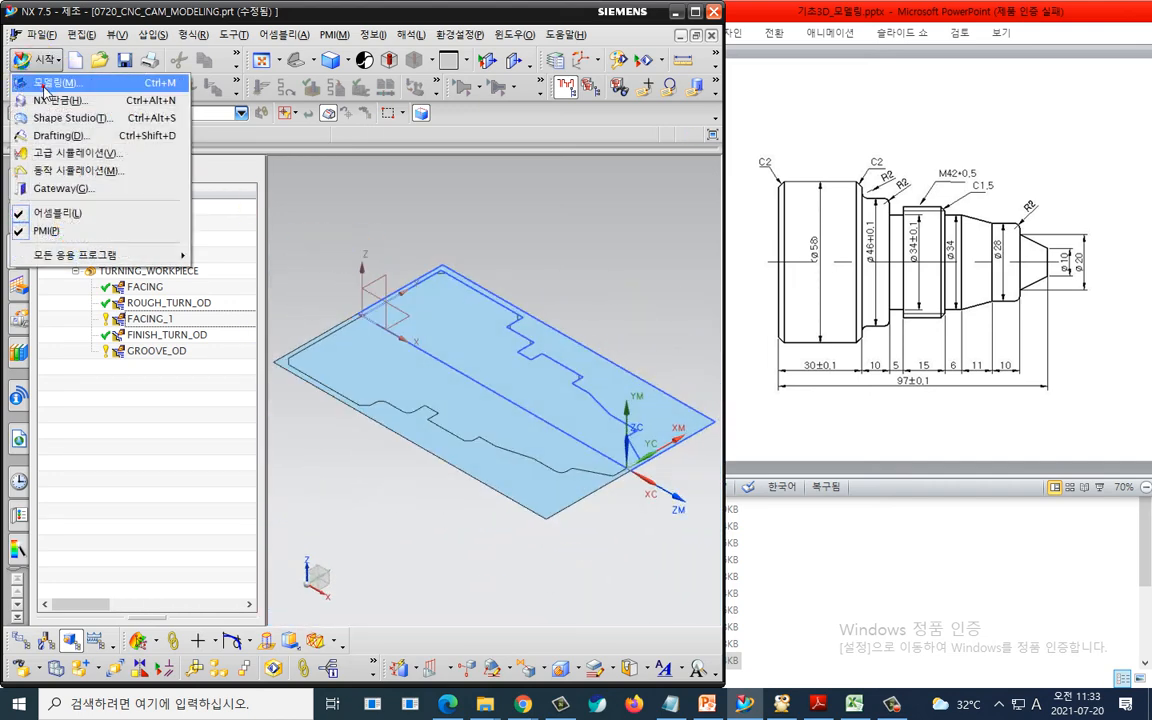
left_click(45, 83)
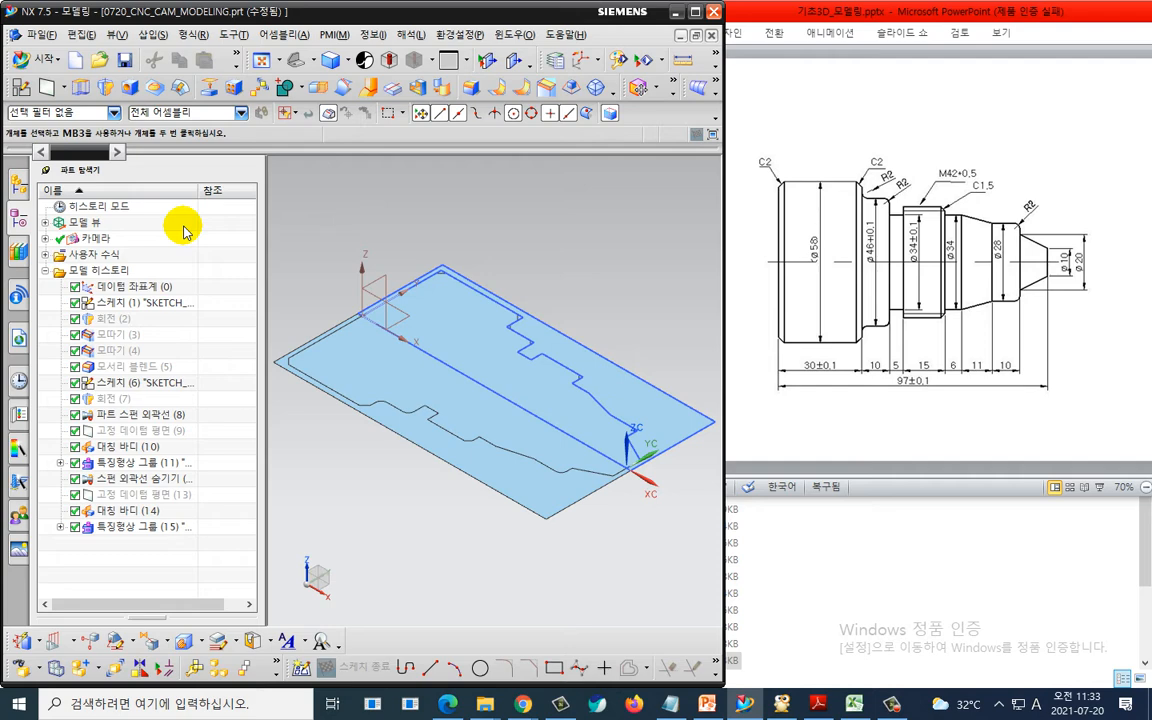
- Create a sketch on the datum XY plane and draw a horizontal line across the groove above the shaft profile
left_click(20, 86)
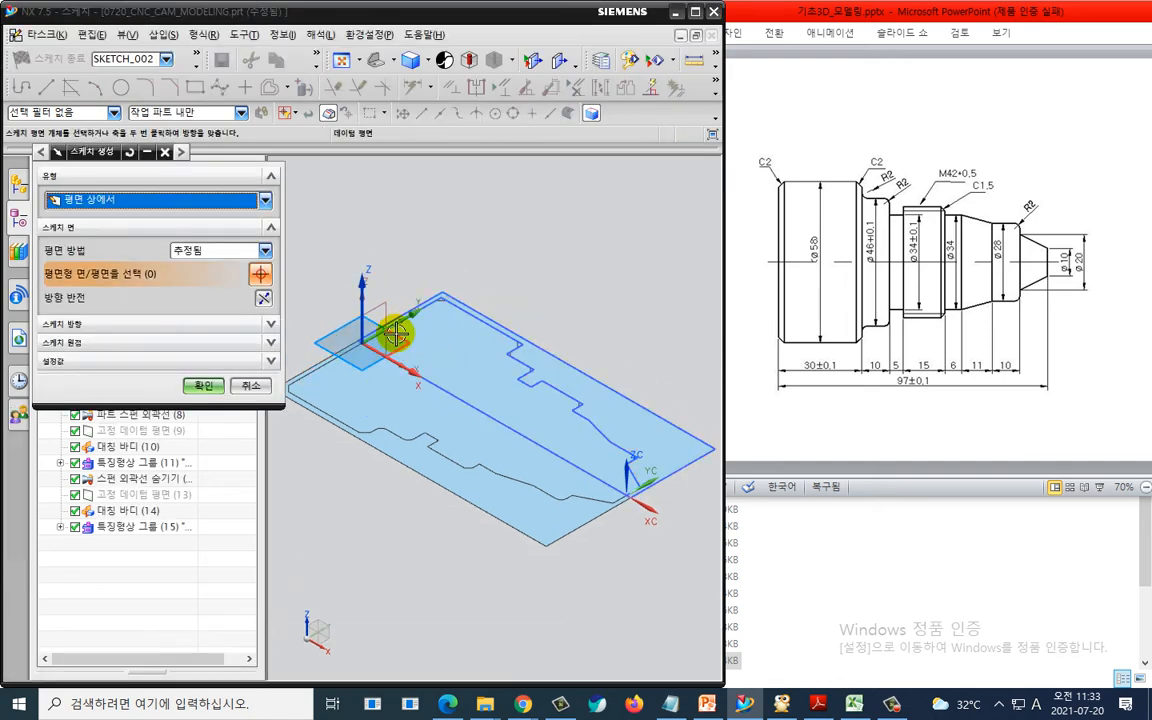
left_click(396, 333)
left_click(207, 385)
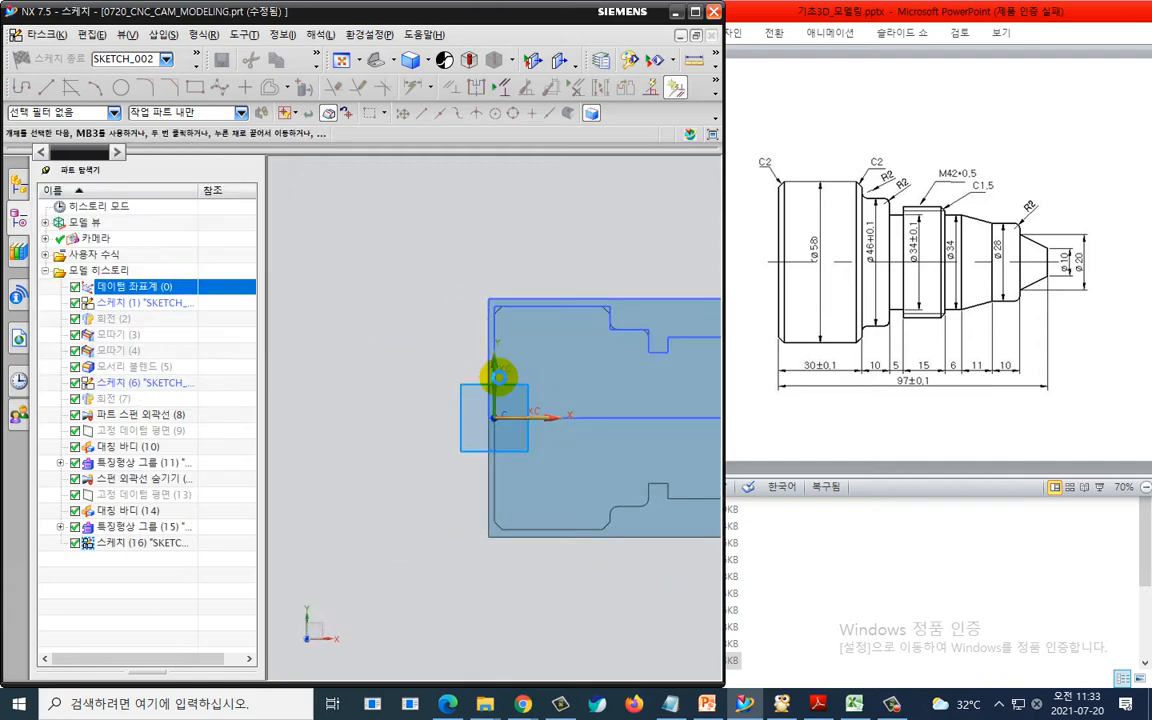
key("Escape")
middle_click_drag(668, 385, 402, 384, "shift")
scroll(410, 345, "up", 5)
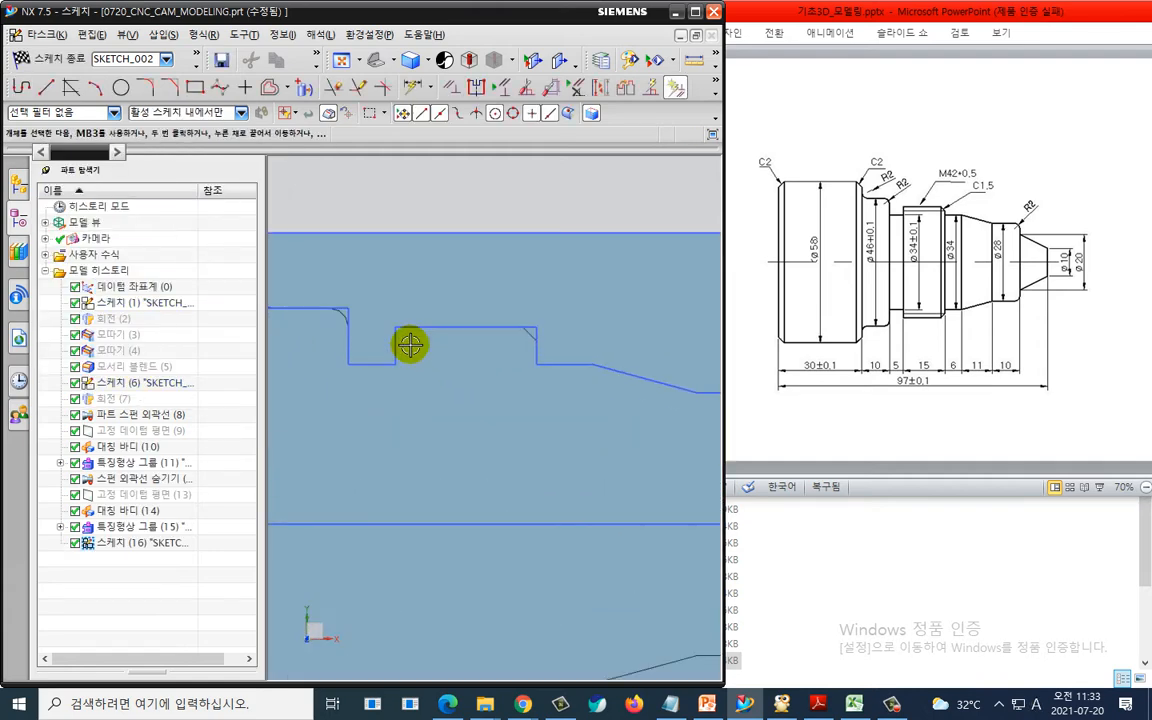
key("l")
left_click(371, 302)
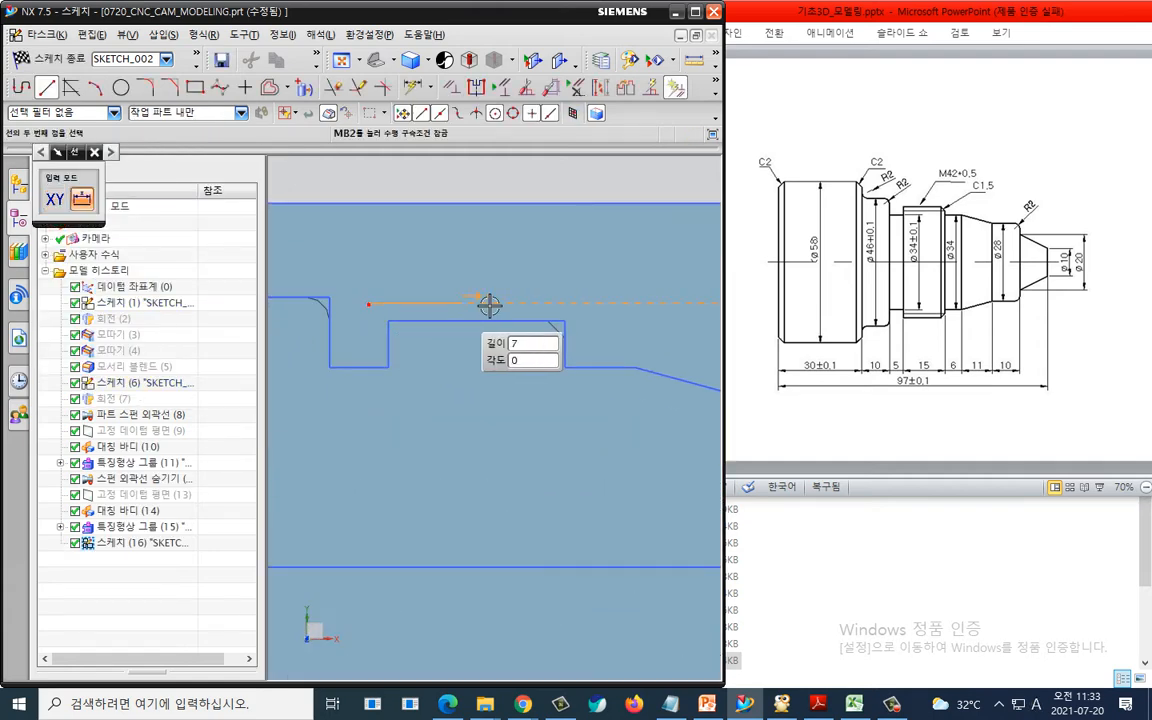
left_click(579, 302)
key("Escape")
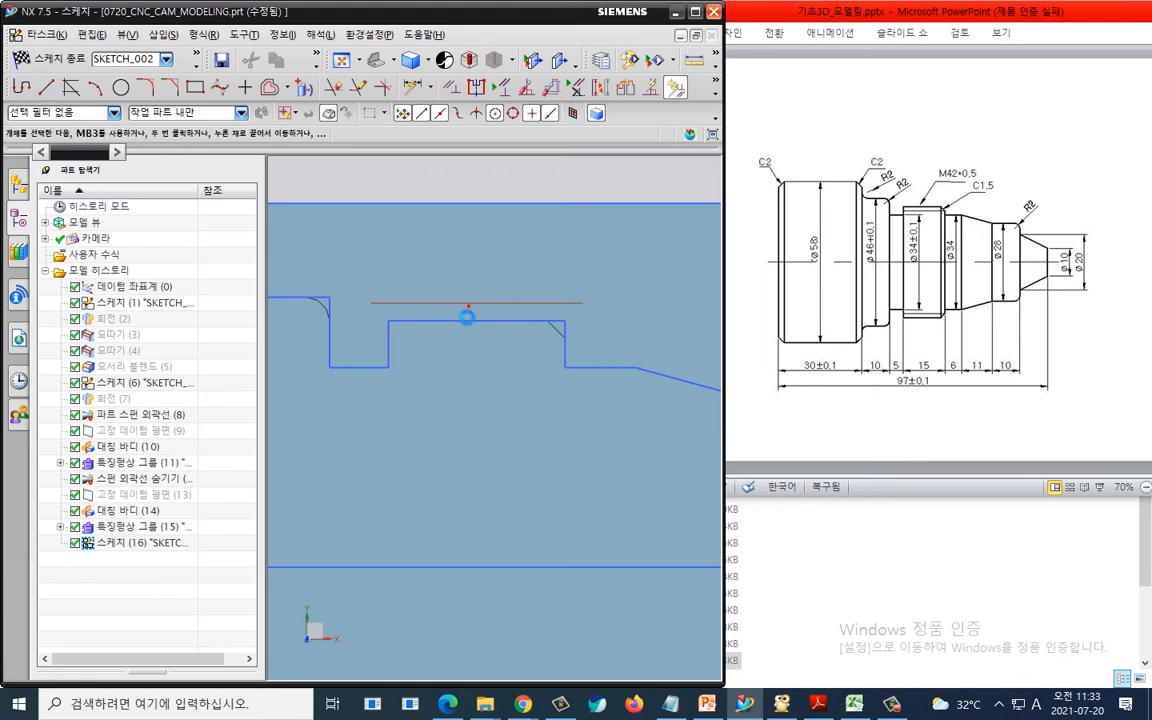
- Constrain the line to be collinear with the shaft's outer edge beside the groove
key("c")
left_click(465, 305)
left_click(445, 321)
left_click(55, 199)
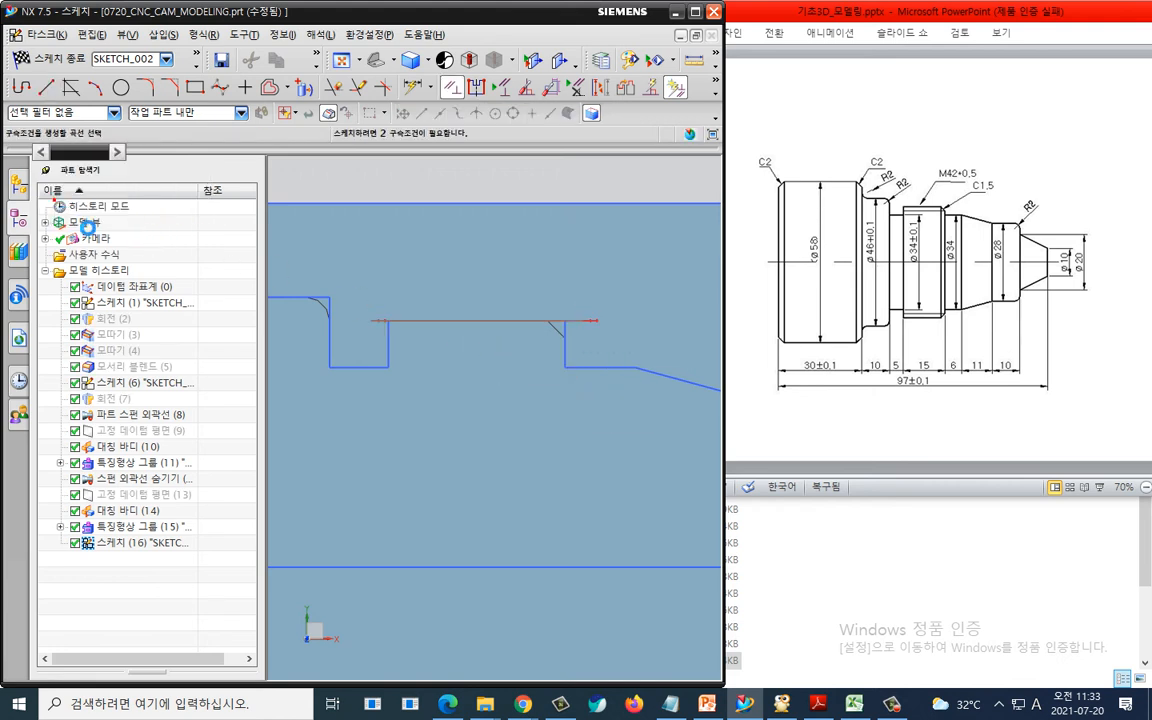
key("Escape")
- Dimension the line's left end 2 mm beyond the groove's left wall
left_click(389, 341)
left_click(373, 321)
left_click(376, 255)
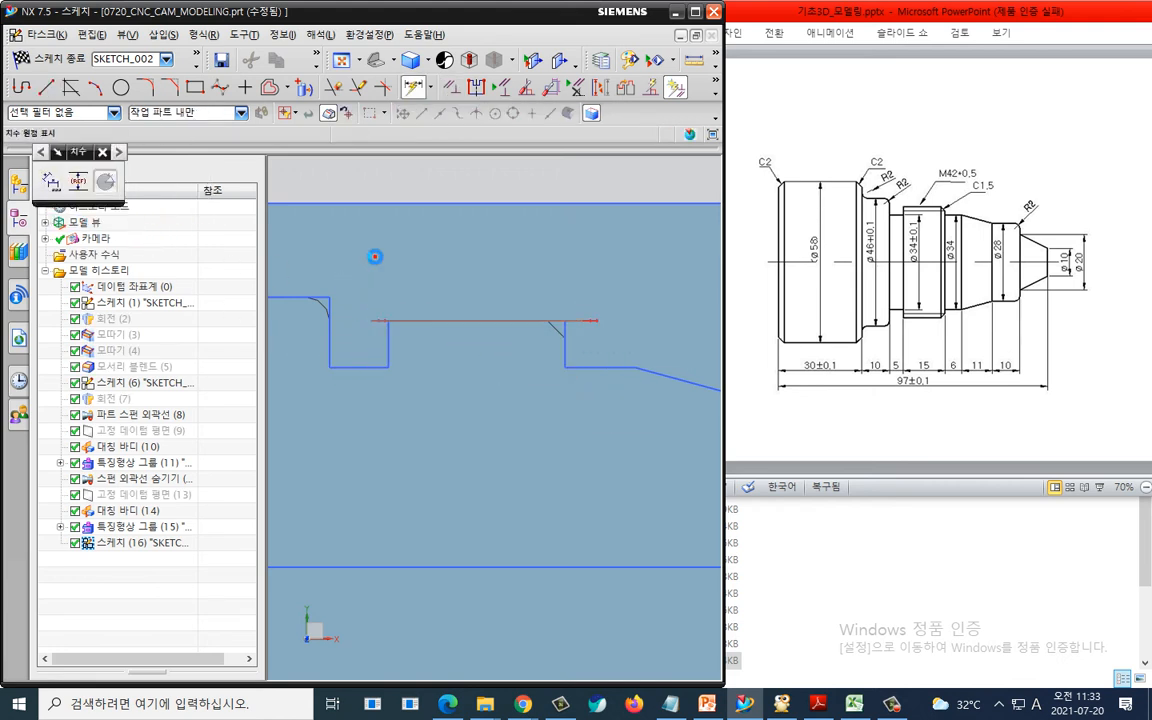
type("2")
key("Return")
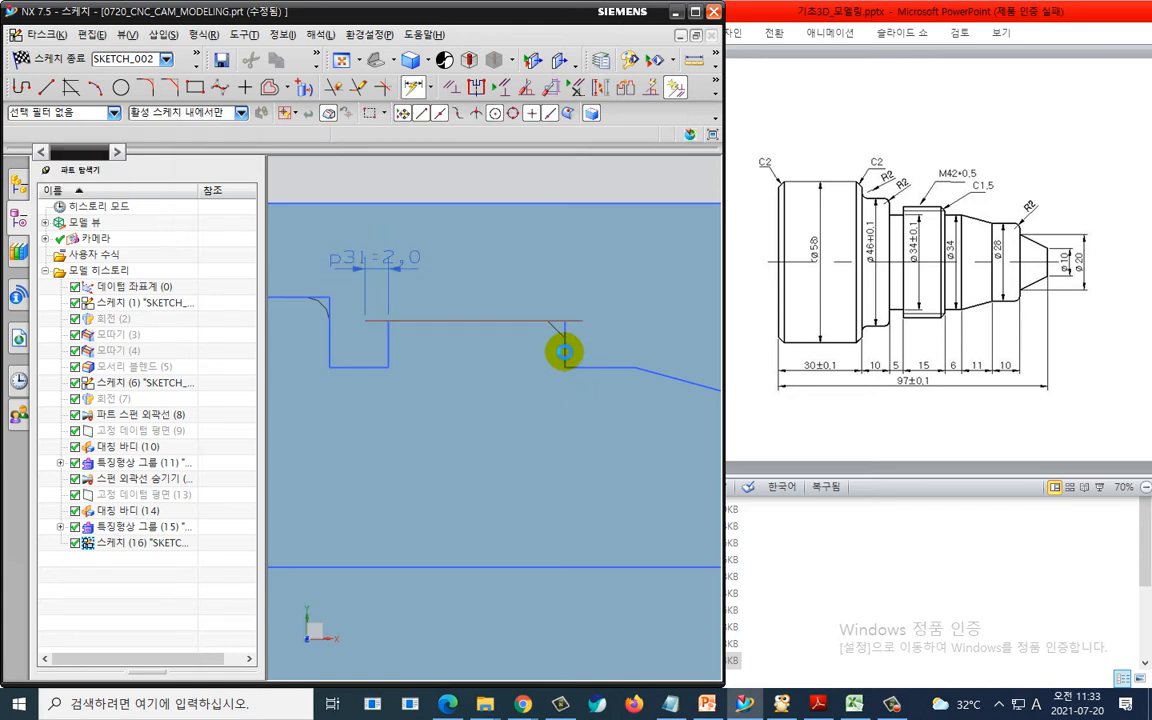
- Dimension the line's right end 2 mm beyond the groove's right wall
left_click(560, 350)
left_click(582, 322)
left_click(575, 267)
type("2")
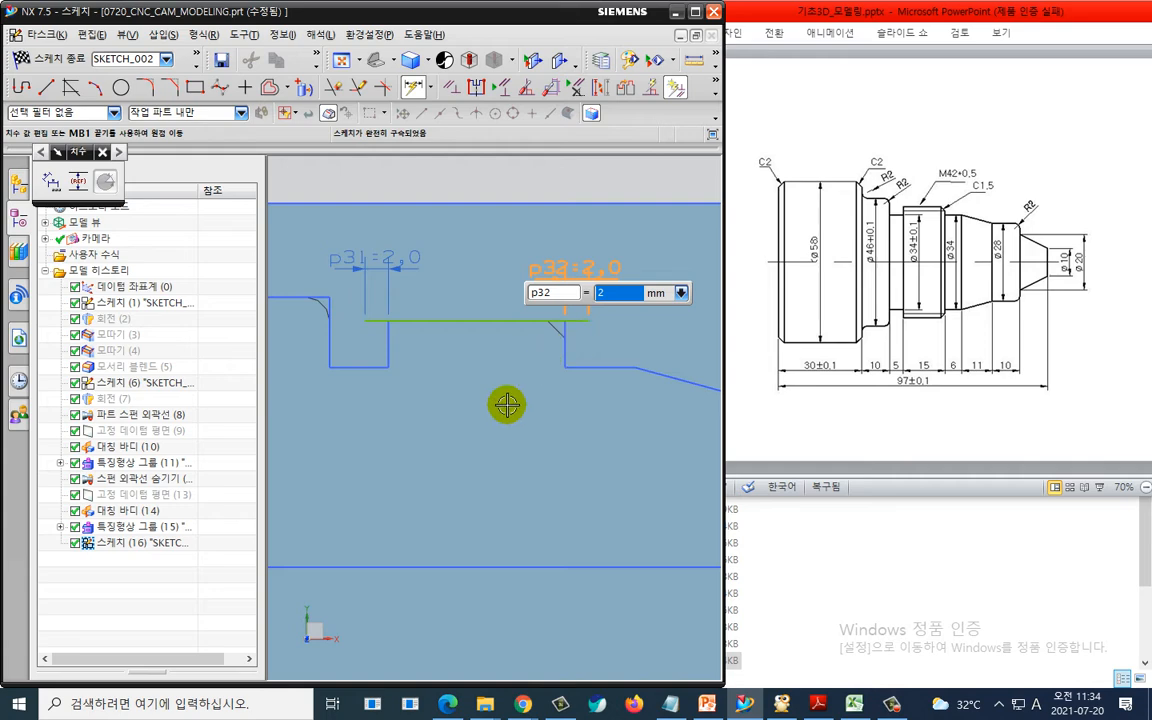
key("Return")
key("Escape")
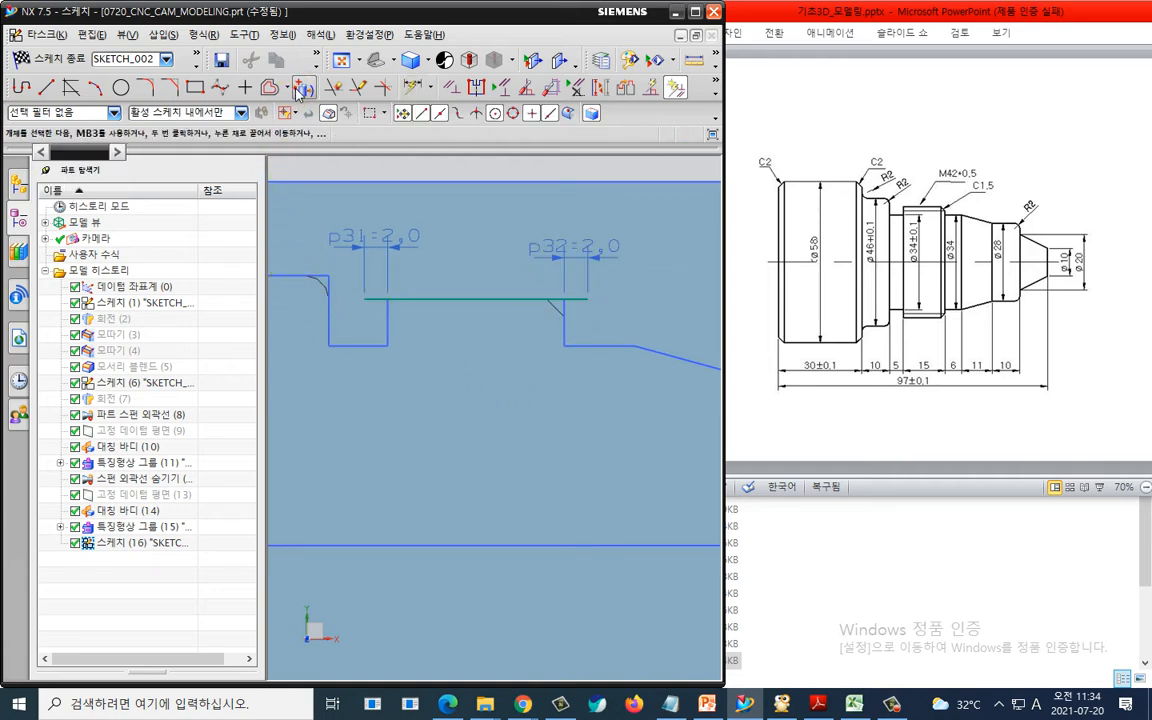
- Offset the line 1.19 mm into the shaft and finish the sketch
left_click(269, 88)
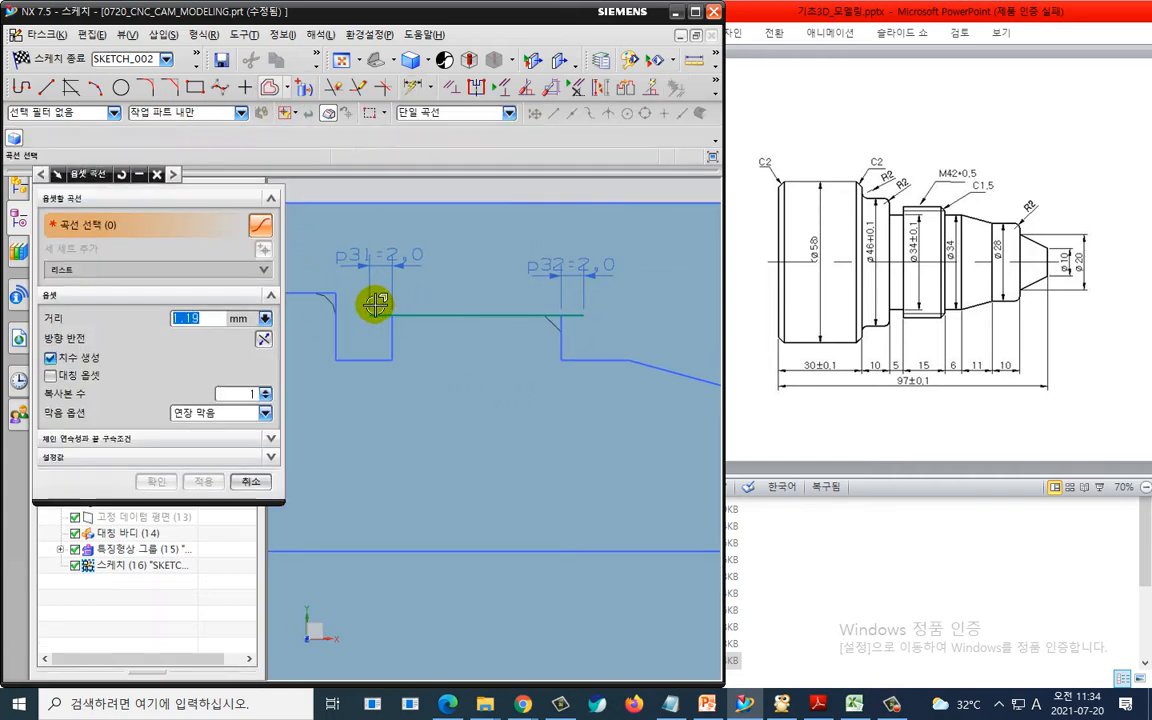
left_click(374, 315)
left_click(157, 481)
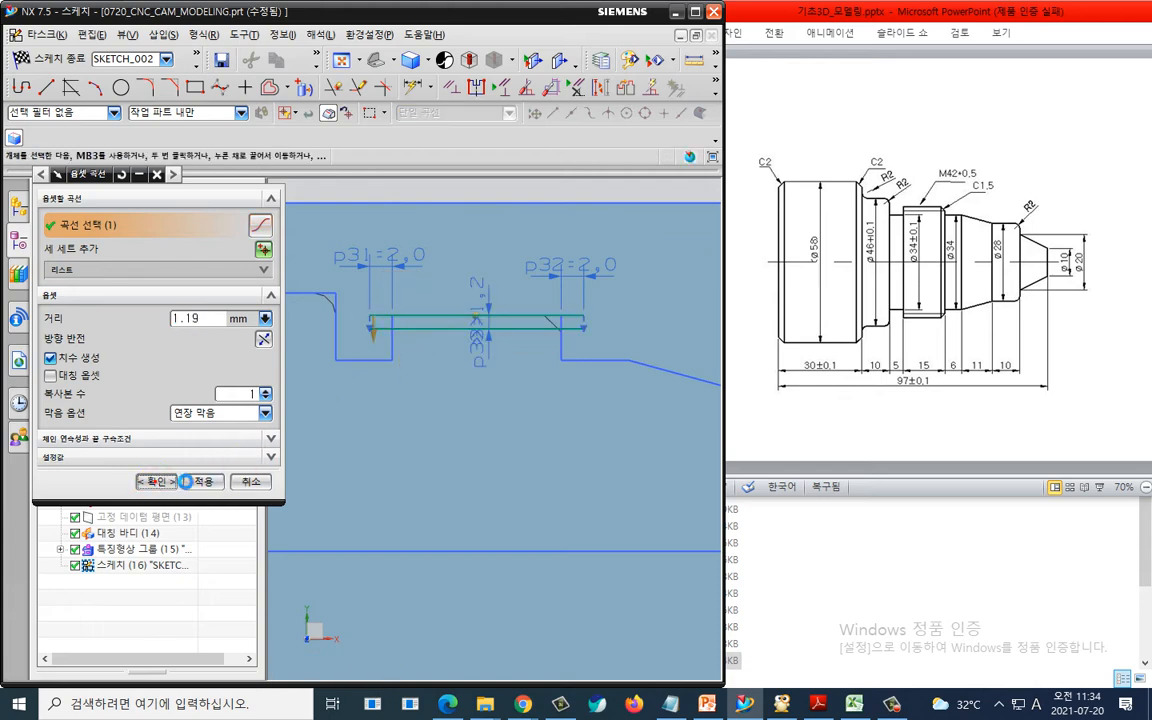
key("ctrl+q")
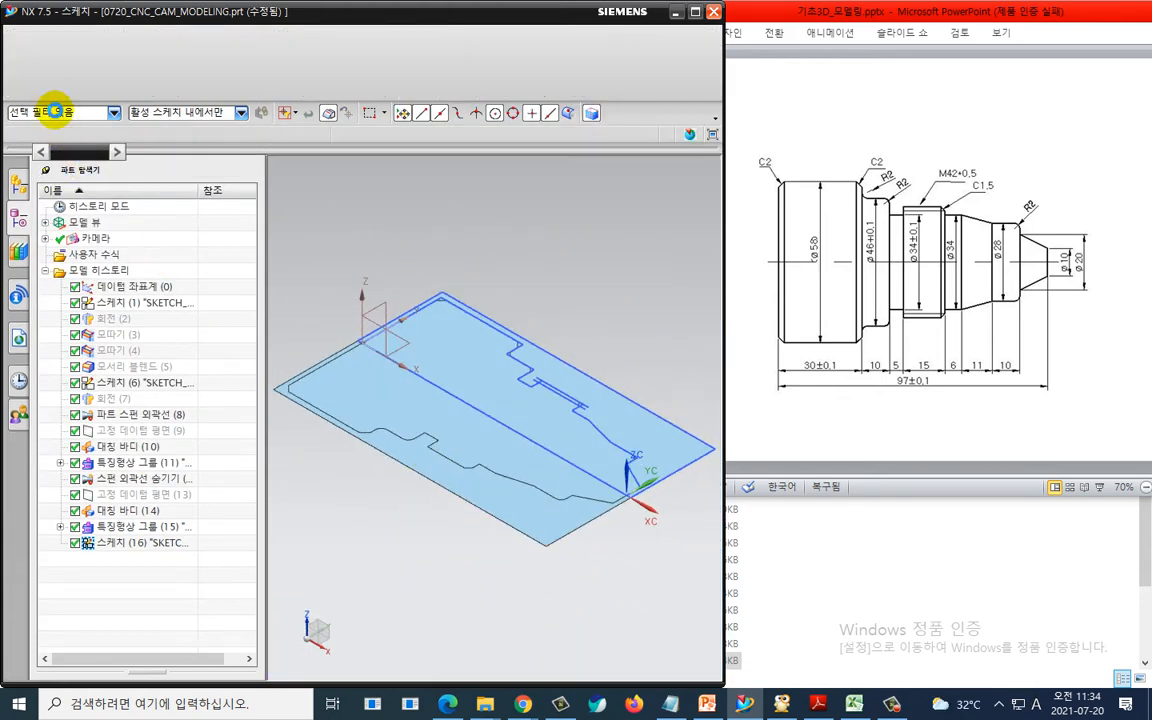
- Switch to the Manufacturing application and bring the groove region of the shaft into view
left_click(38, 60)
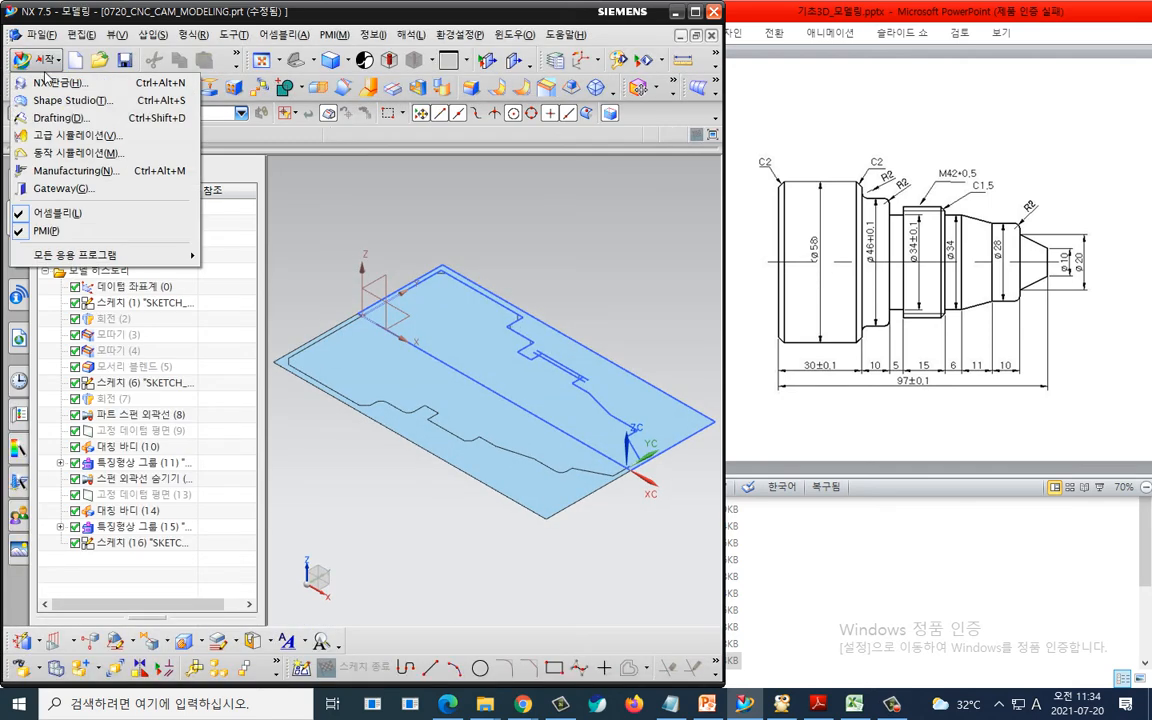
left_click(84, 172)
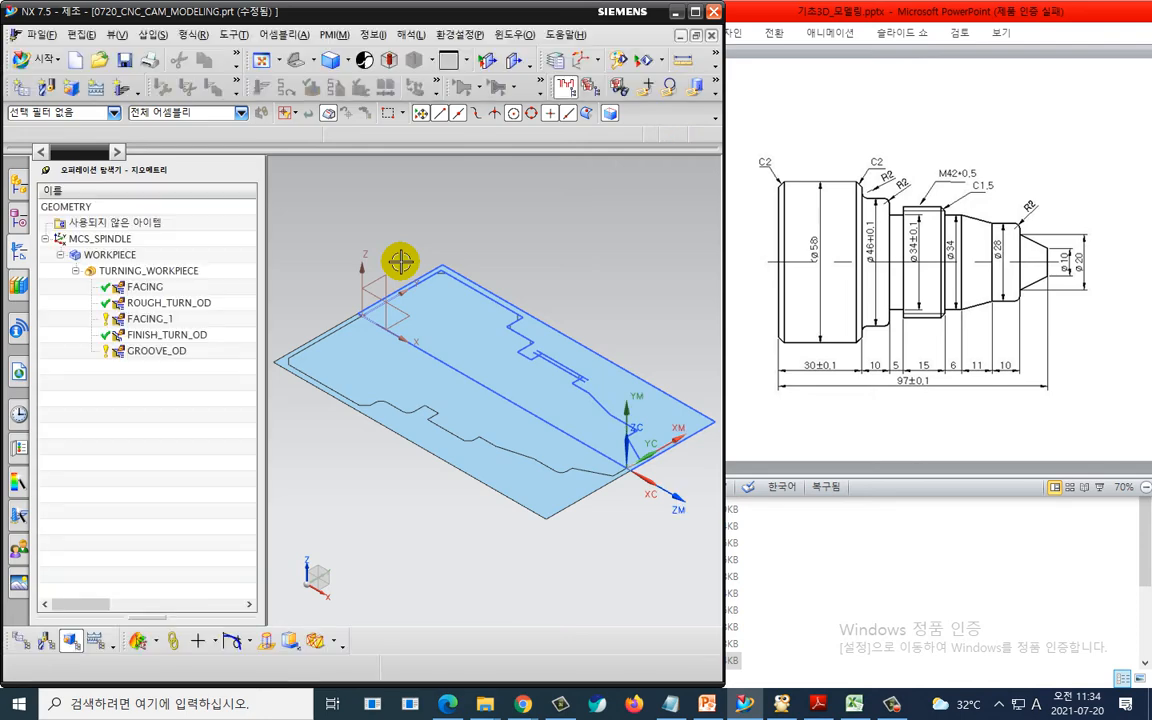
middle_click_drag(400, 261, 560, 383)
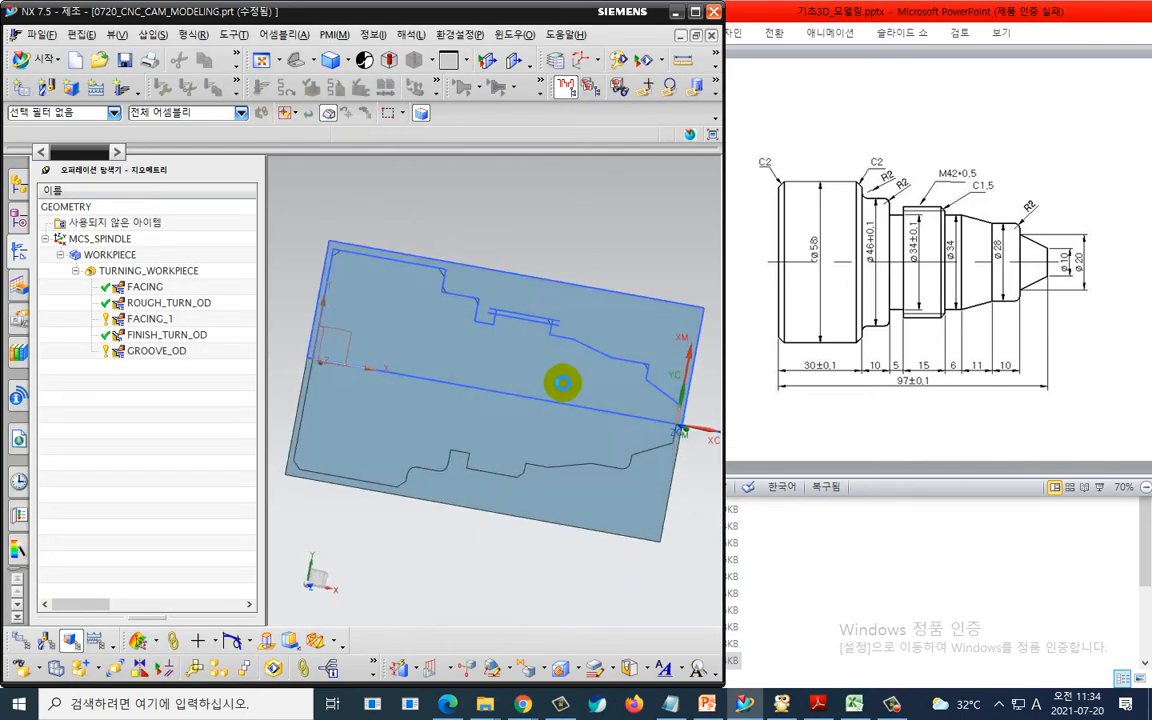
key("F8")
scroll(566, 355, "up", 4)
middle_click_drag(418, 326, 468, 377, "shift")
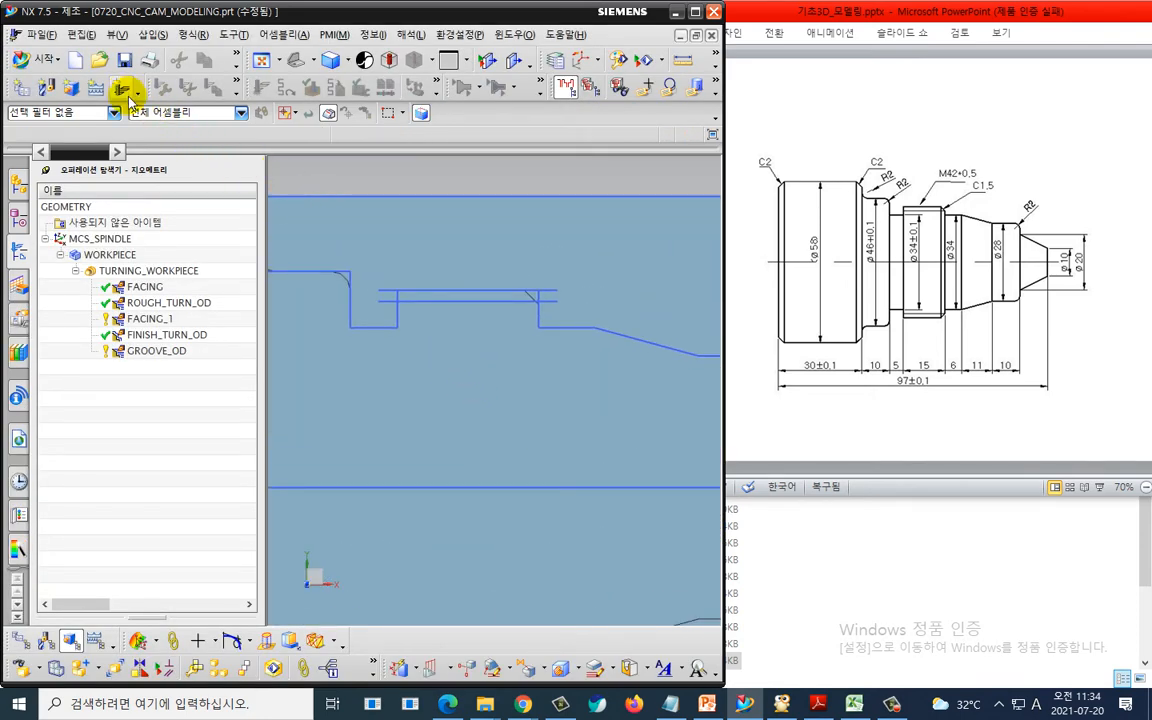
- Create a turning thread operation named THREAD_OD using tool OD_THREAD_L and method LATHE_THREAD
left_click(125, 90)
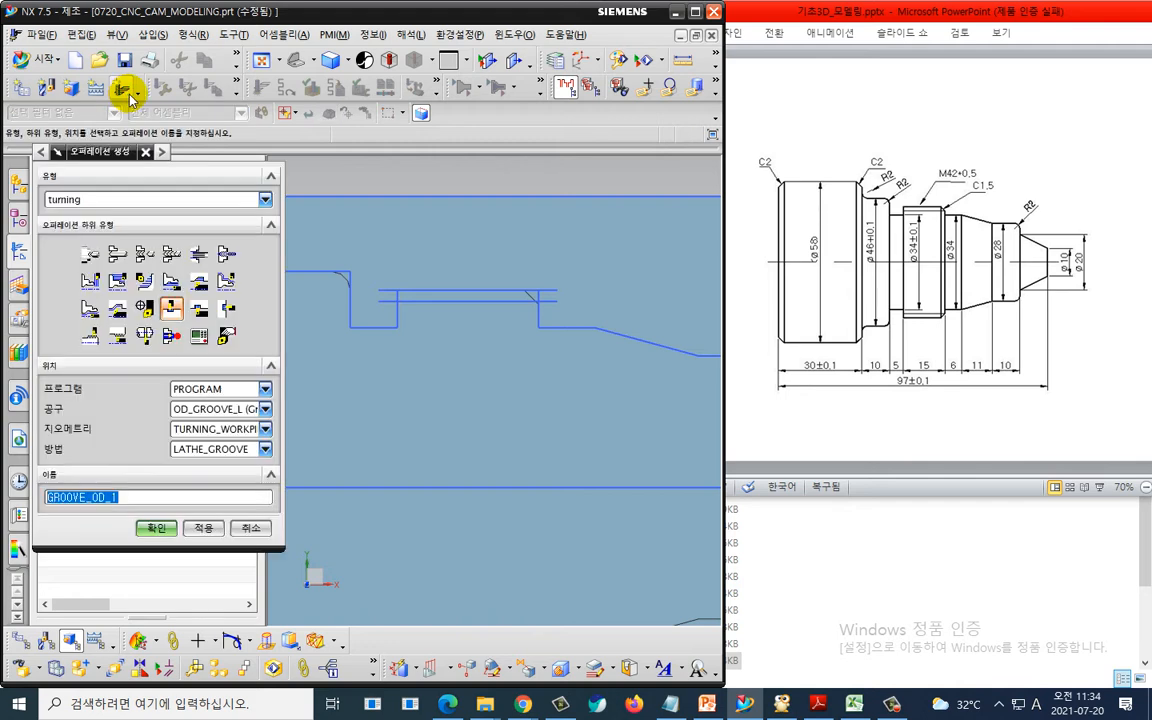
left_click(90, 335)
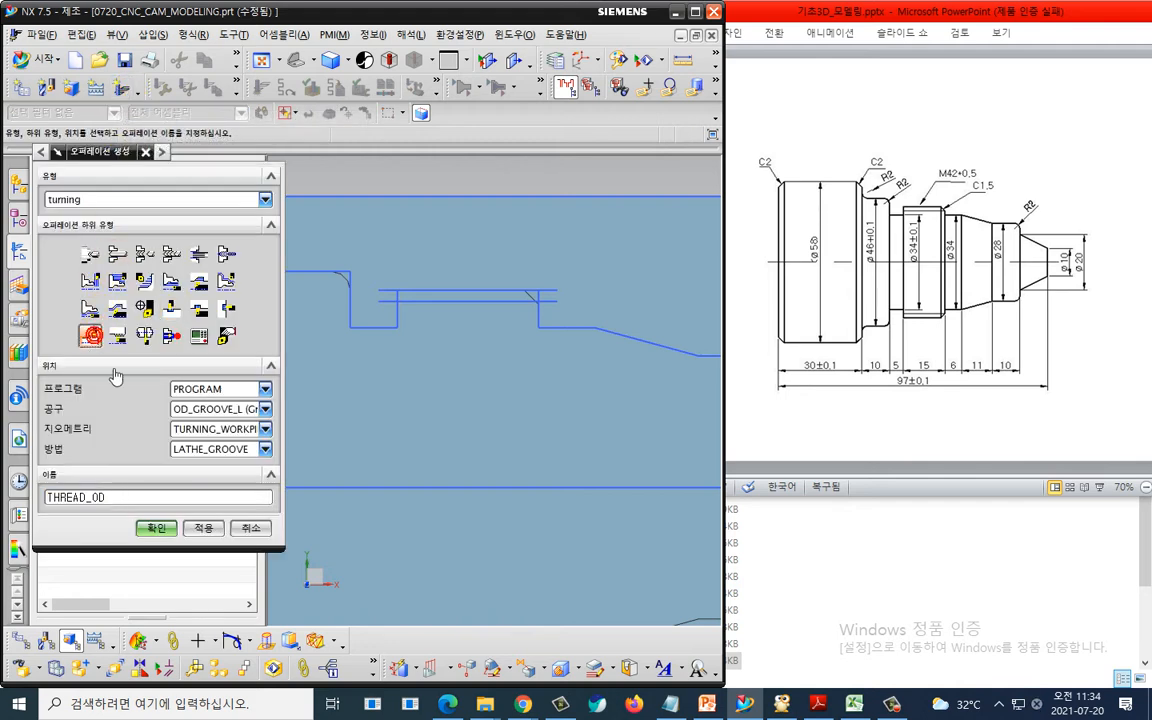
left_click(183, 411)
left_click(193, 478)
left_click(200, 451)
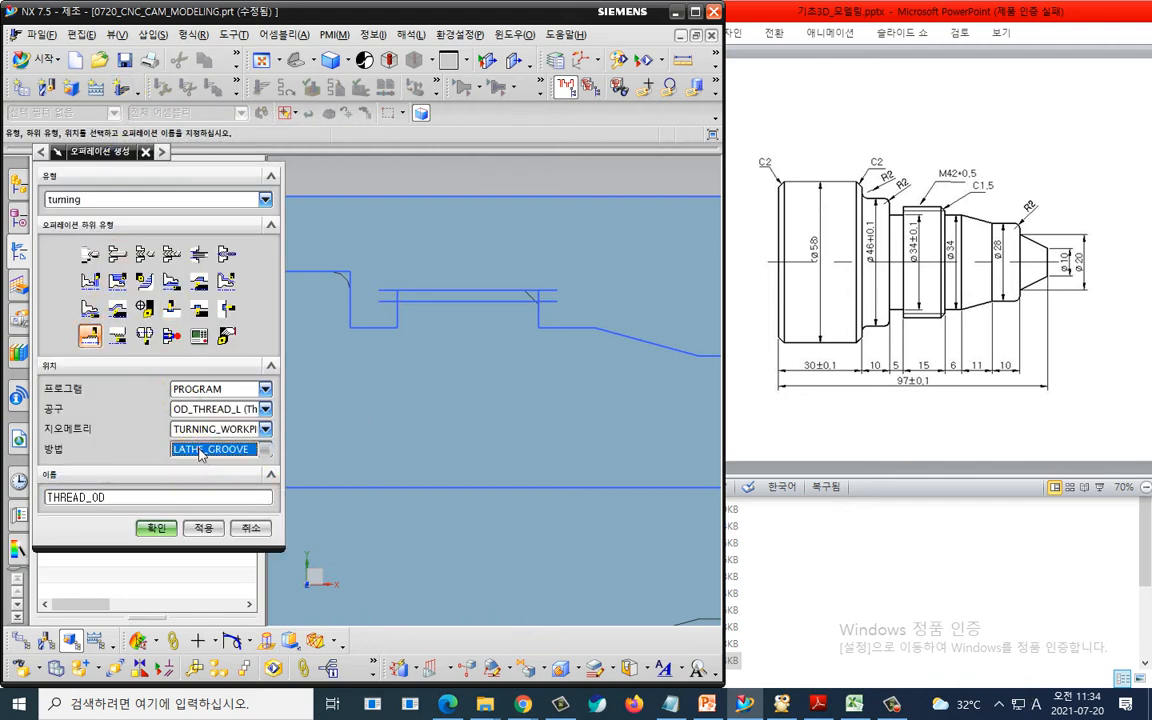
left_click(200, 451)
left_click(215, 535)
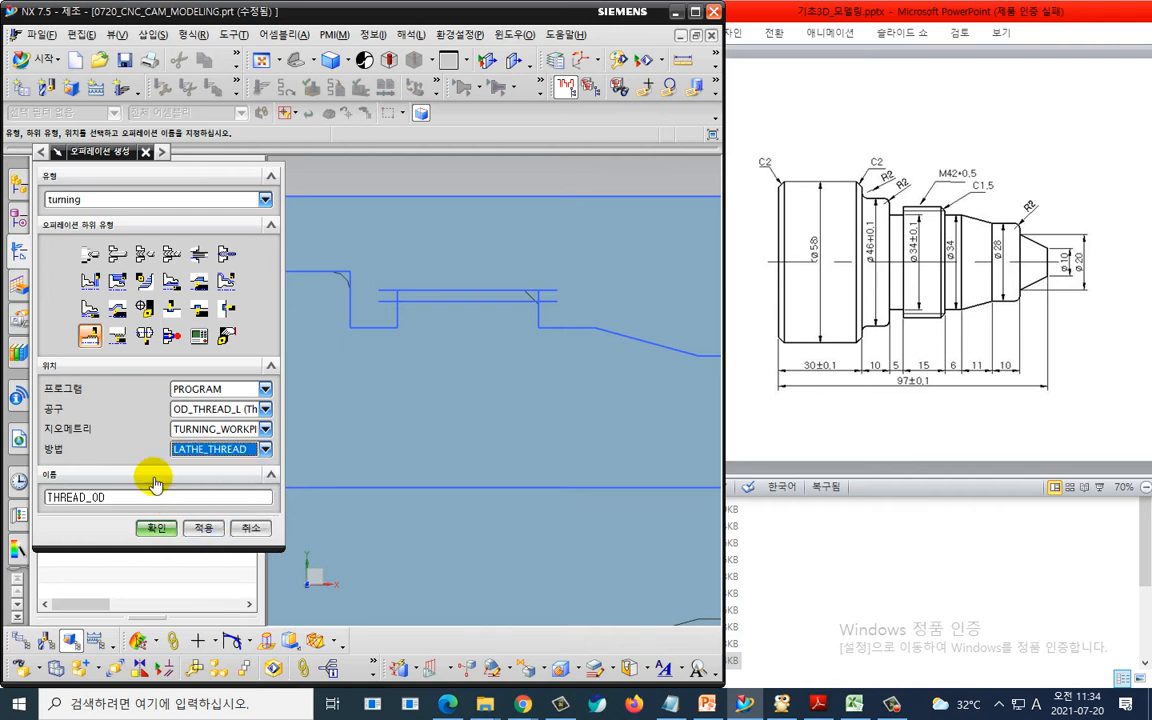
left_click(157, 529)
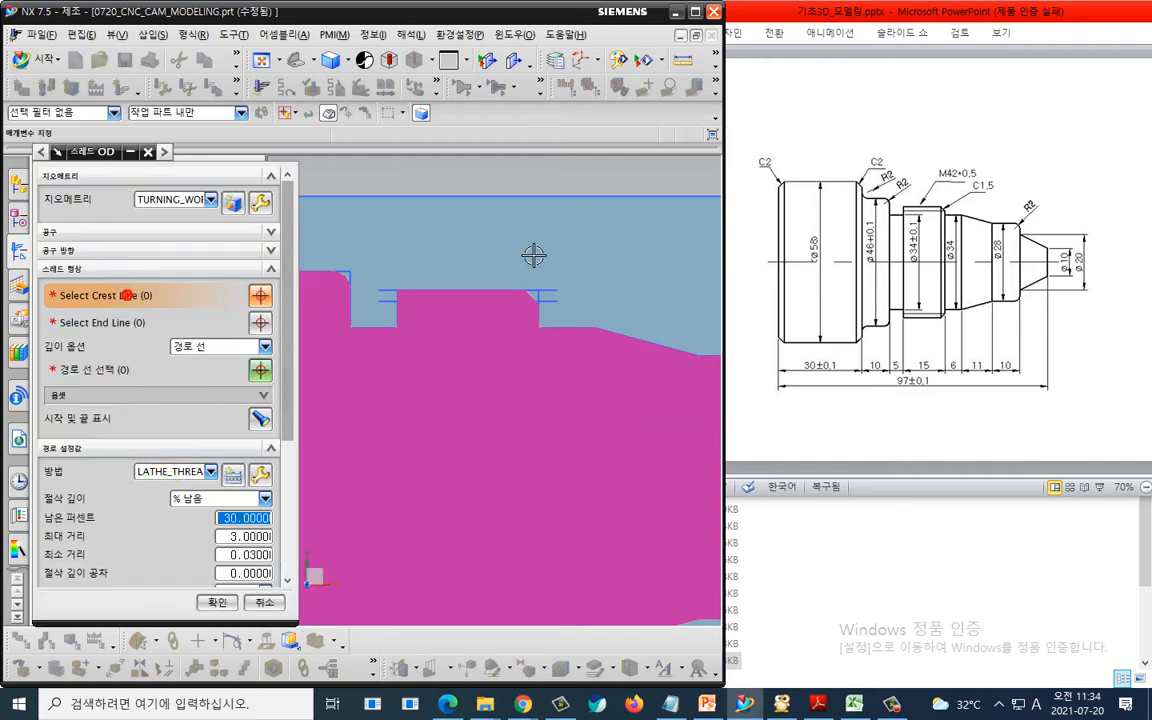
- Select the thread crest line and end line from the sketched lines, then generate the threading tool path
left_click(558, 287)
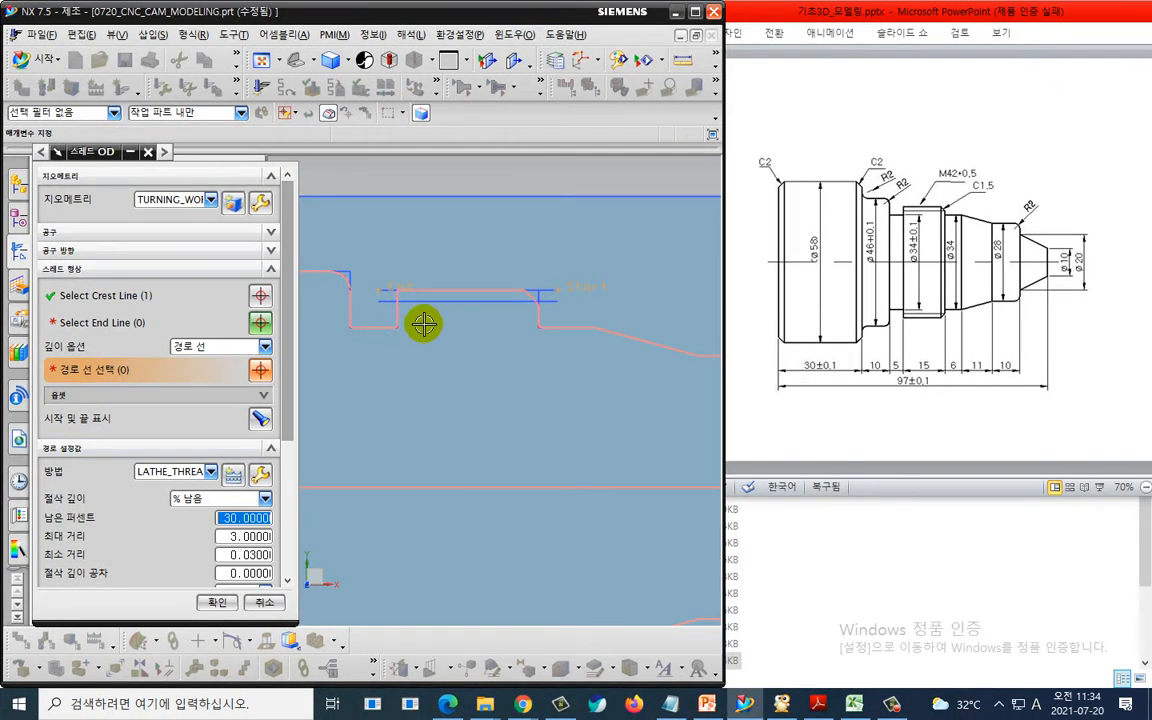
left_click(441, 307)
scroll(226, 532, "down", 5)
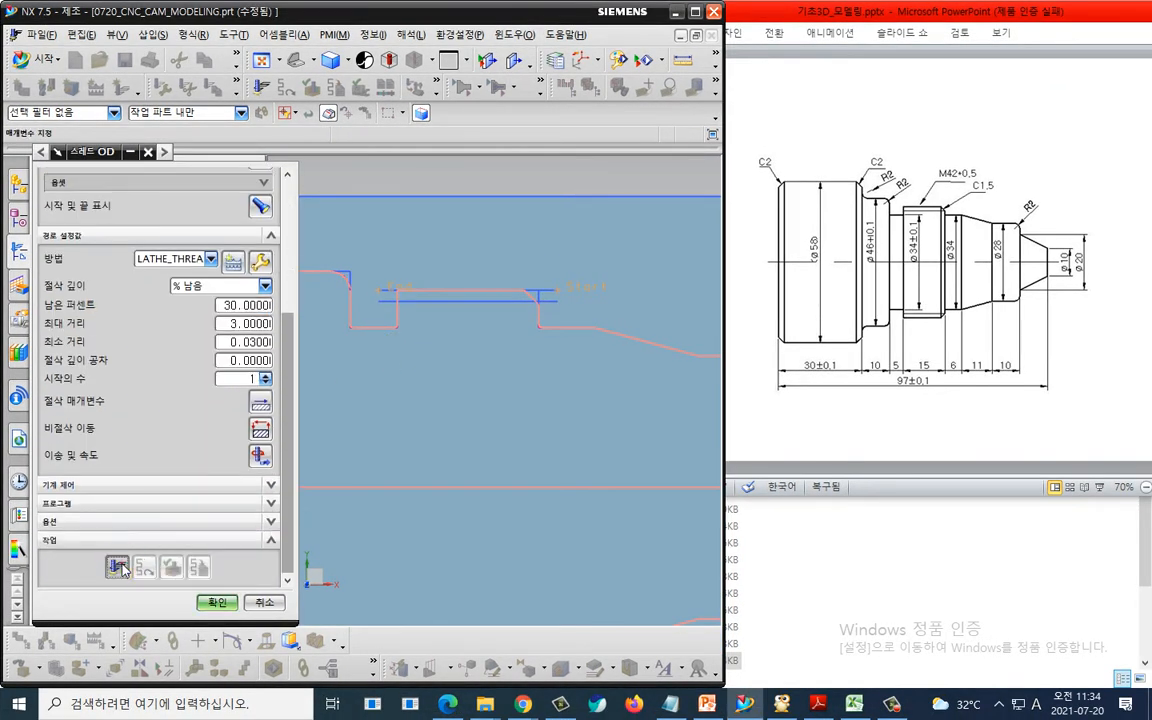
left_click(121, 560)
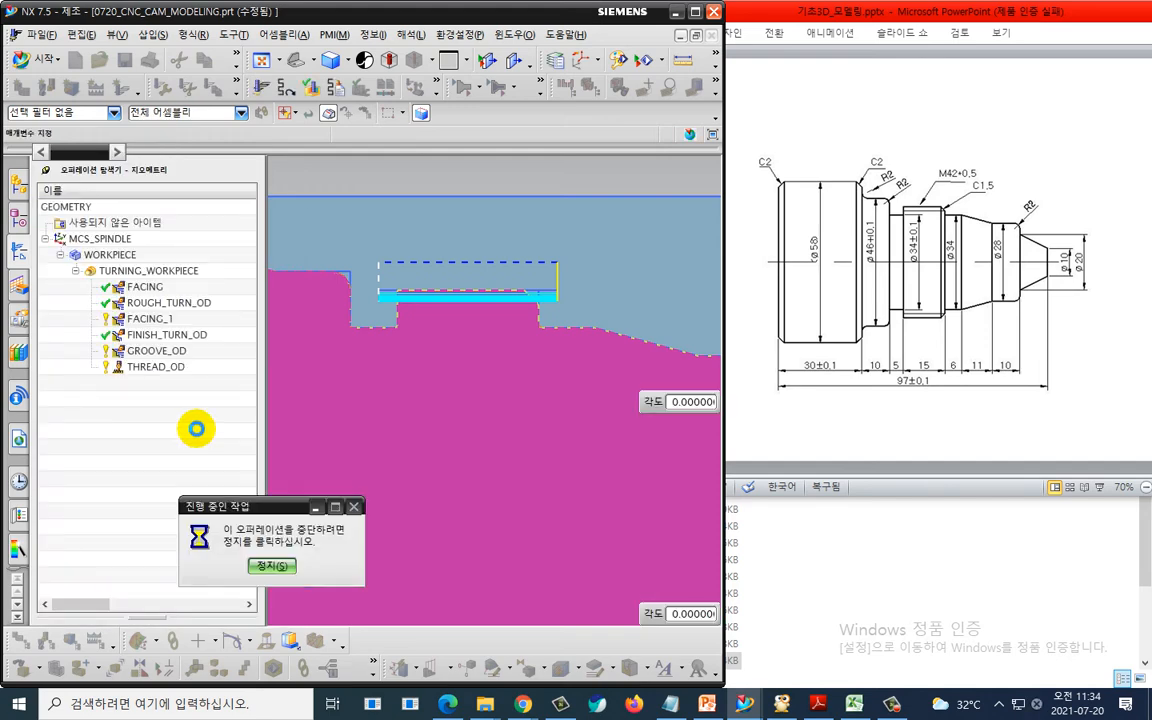
- Check the threading operation's feeds and speeds, then accept the THREAD_OD operation
scroll(167, 476, "down", 5)
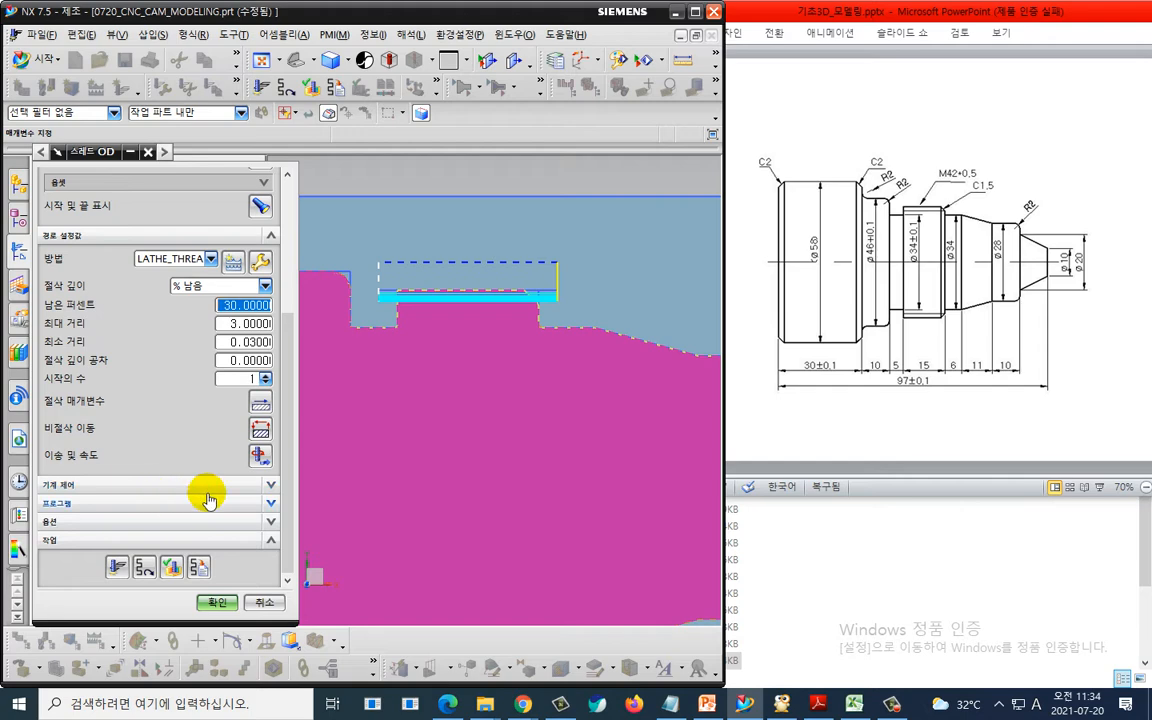
middle_click(263, 454)
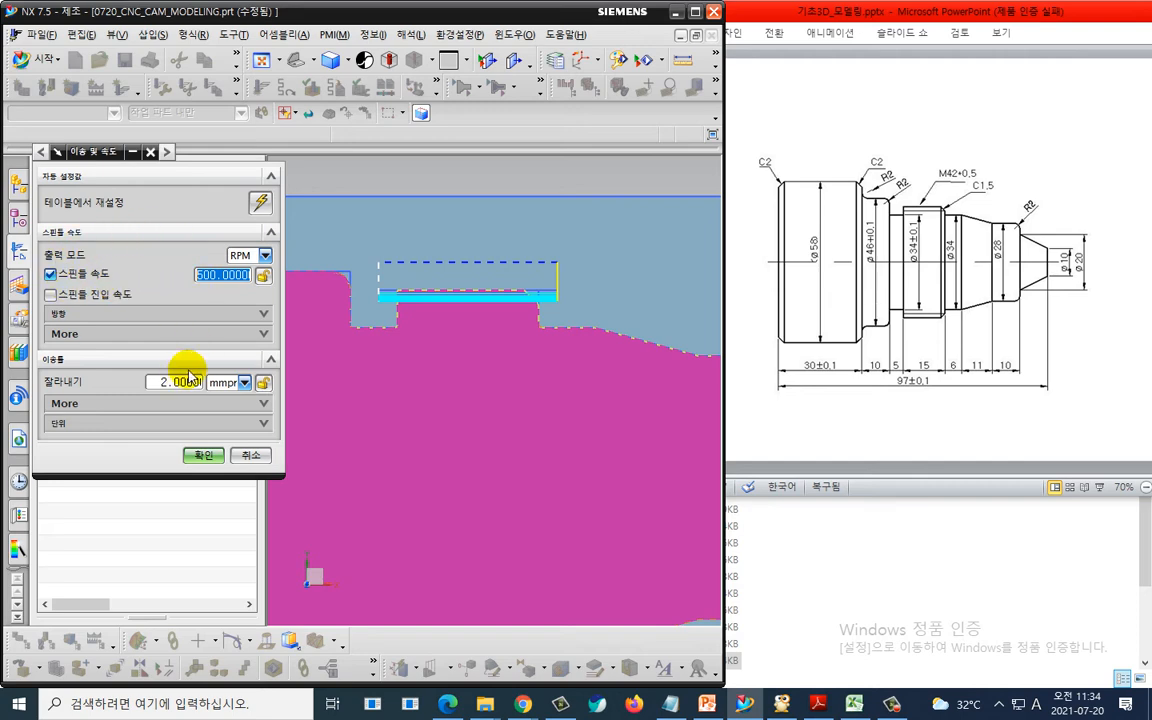
left_click(202, 455)
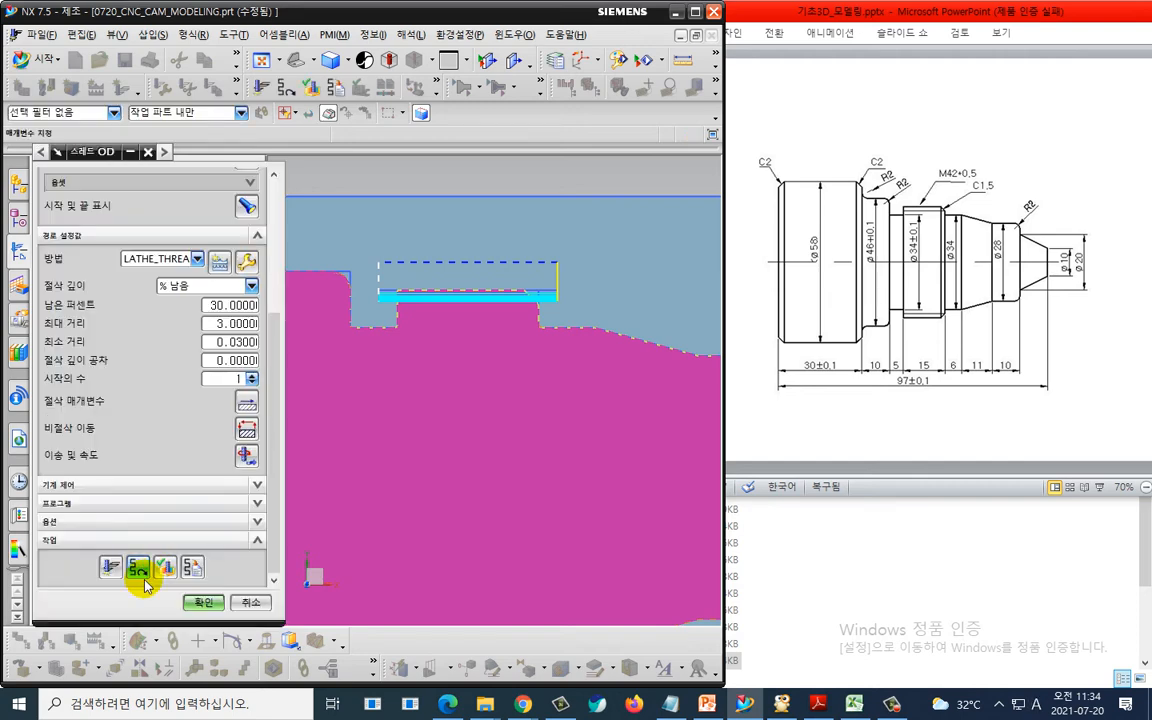
left_click(204, 602)
left_click(186, 458)
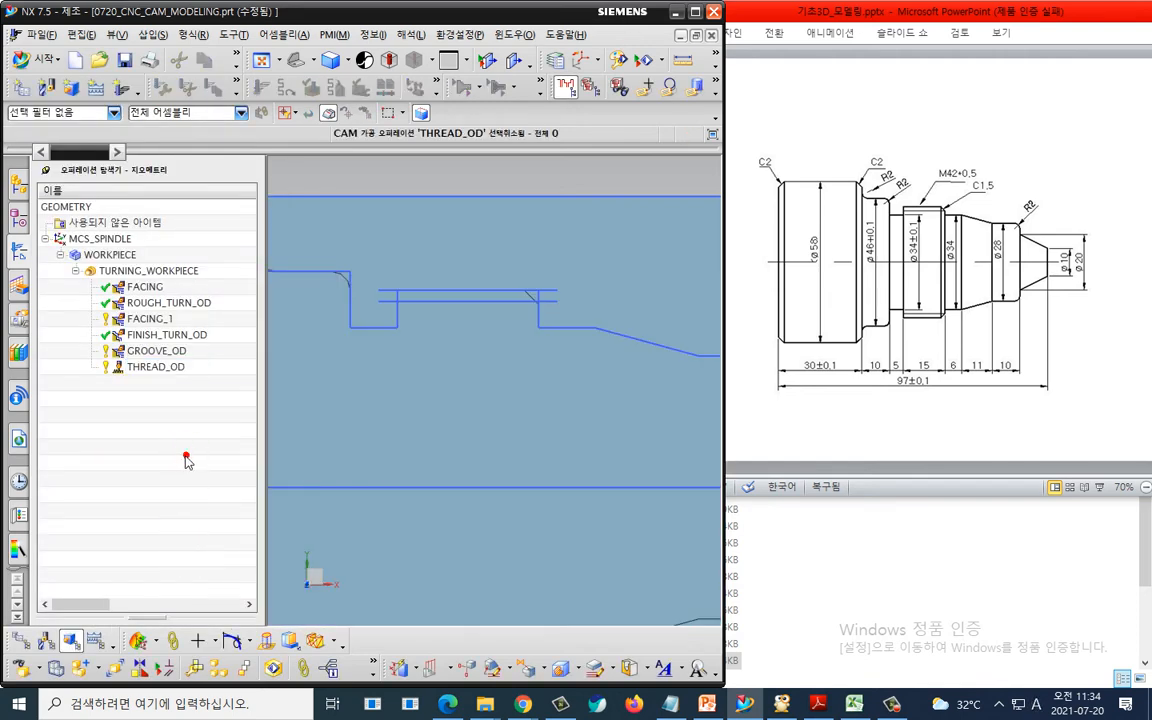
- Post-process all operations under TURNING_WORKPIECE with the my_fanuc_lathe_post postprocessor
left_click(189, 274)
right_click(189, 274)
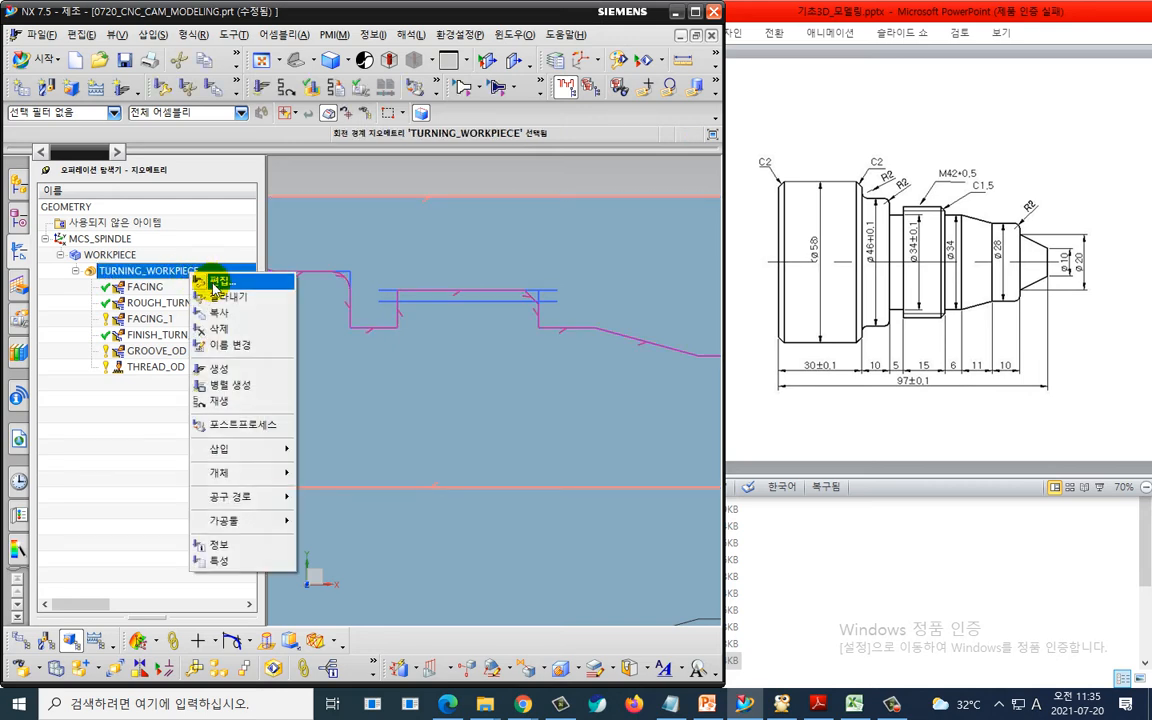
left_click(224, 424)
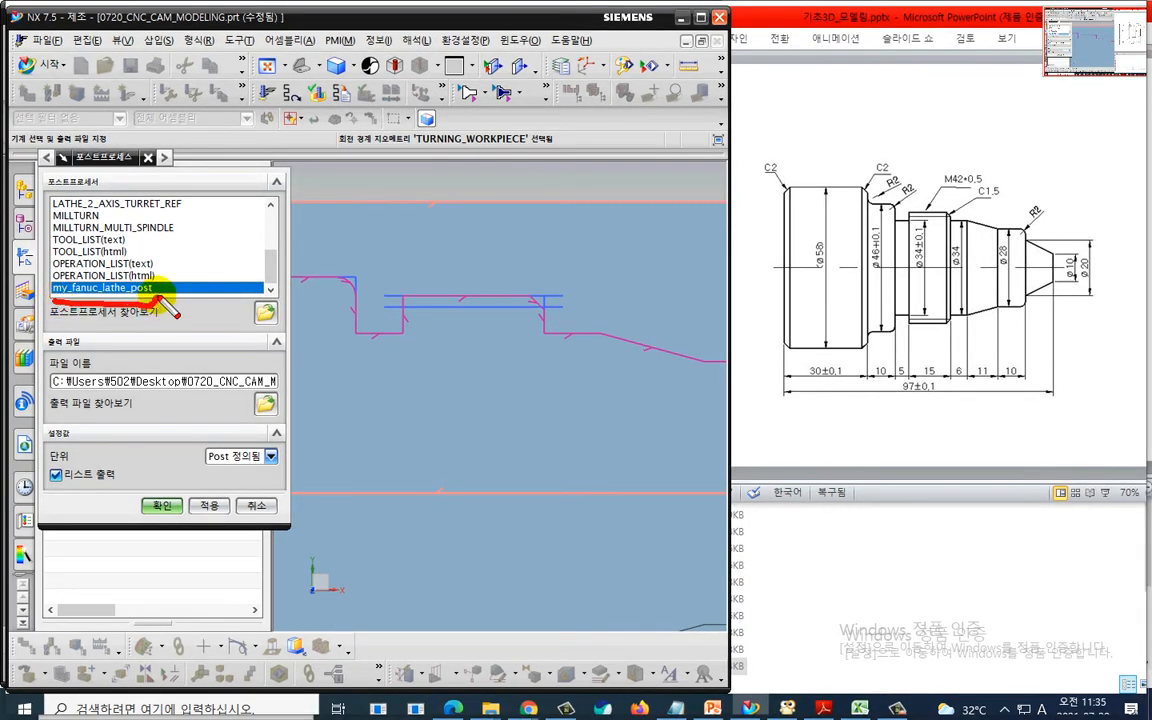
left_click_drag(170, 308, 57, 290)
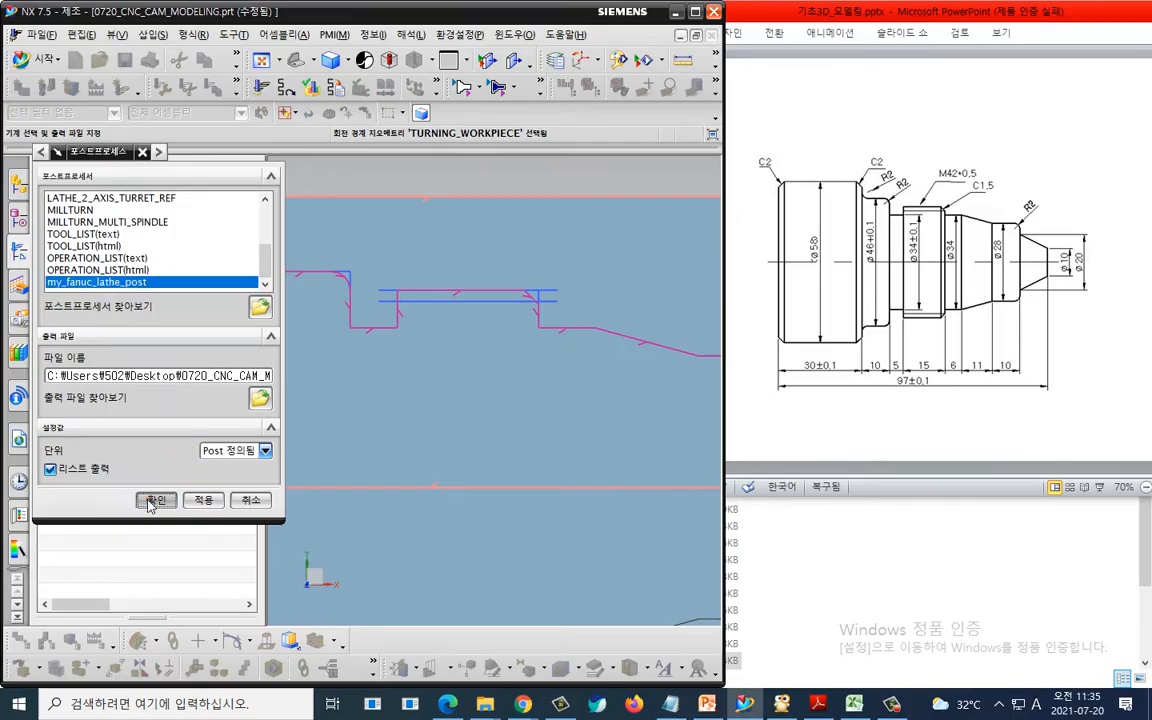
left_click(160, 505)
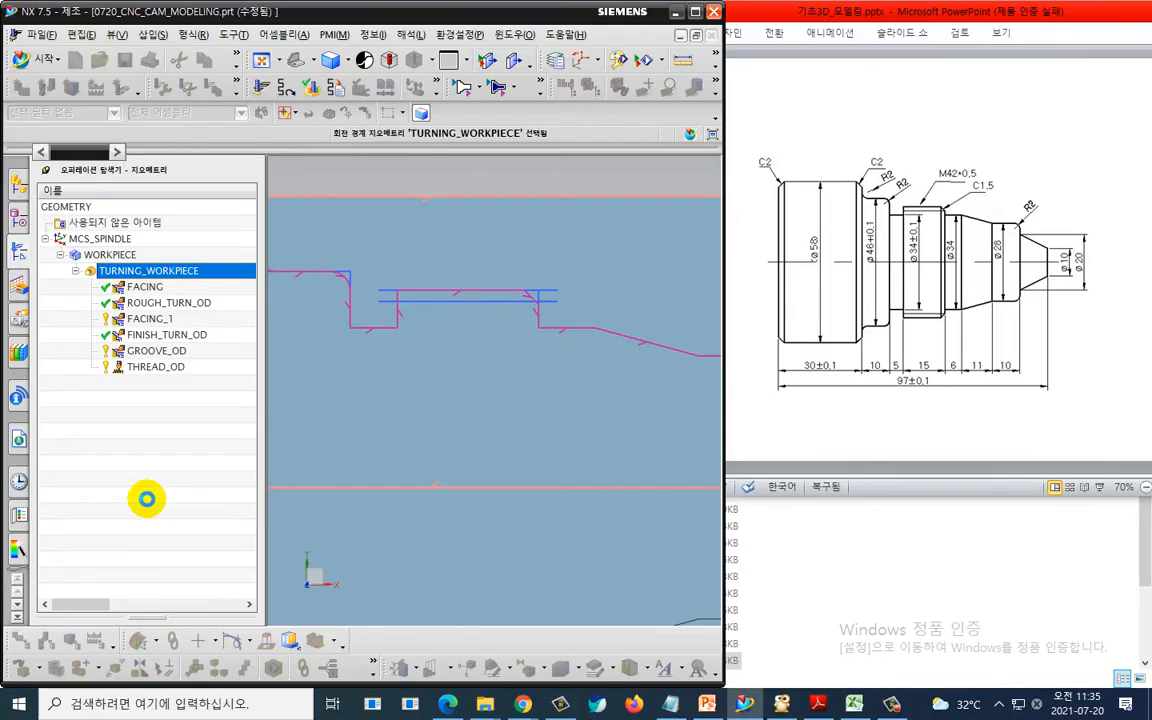
- Search the NC listing for T7 and examine the threading tool block
left_click_drag(560, 86, 561, 93)
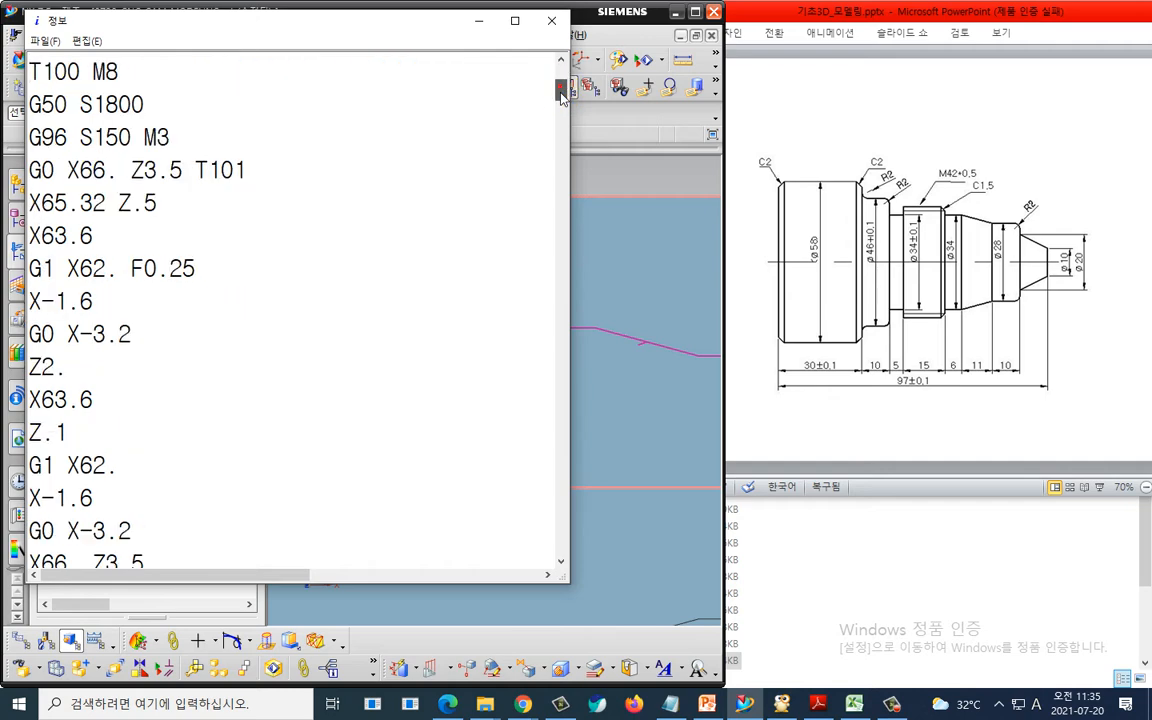
key("ctrl+f")
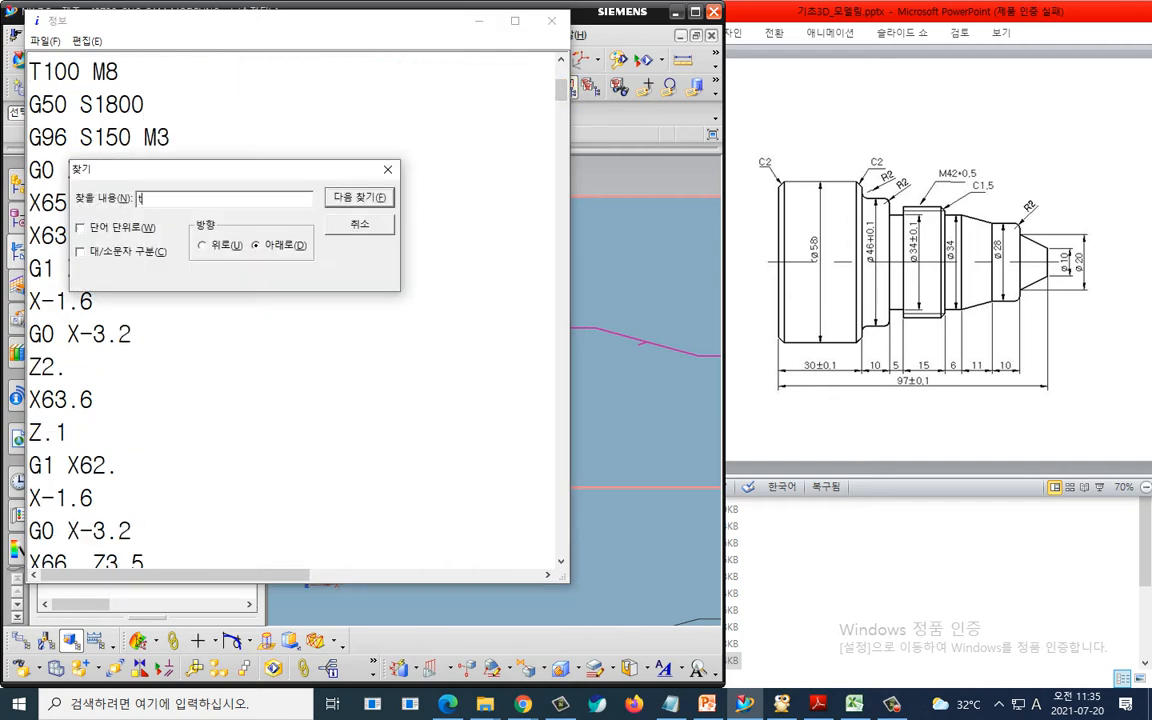
type("t7")
key("Return")
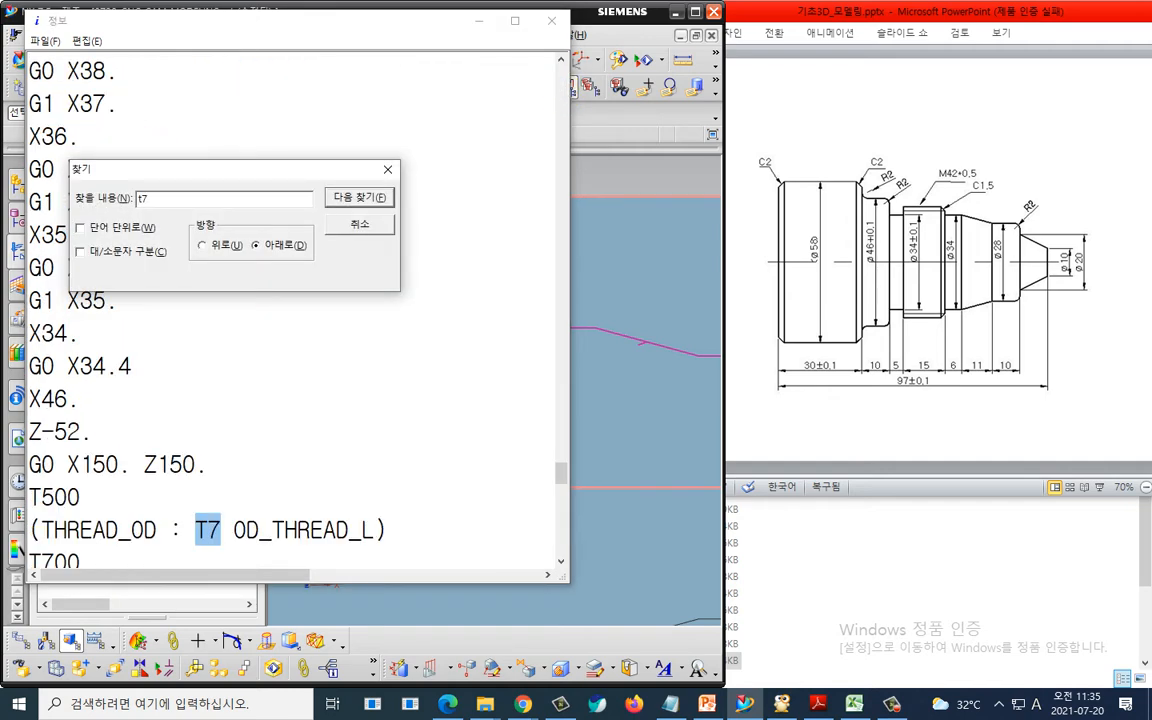
key("Escape")
scroll(257, 345, "down", 2)
scroll(257, 335, "down", 1)
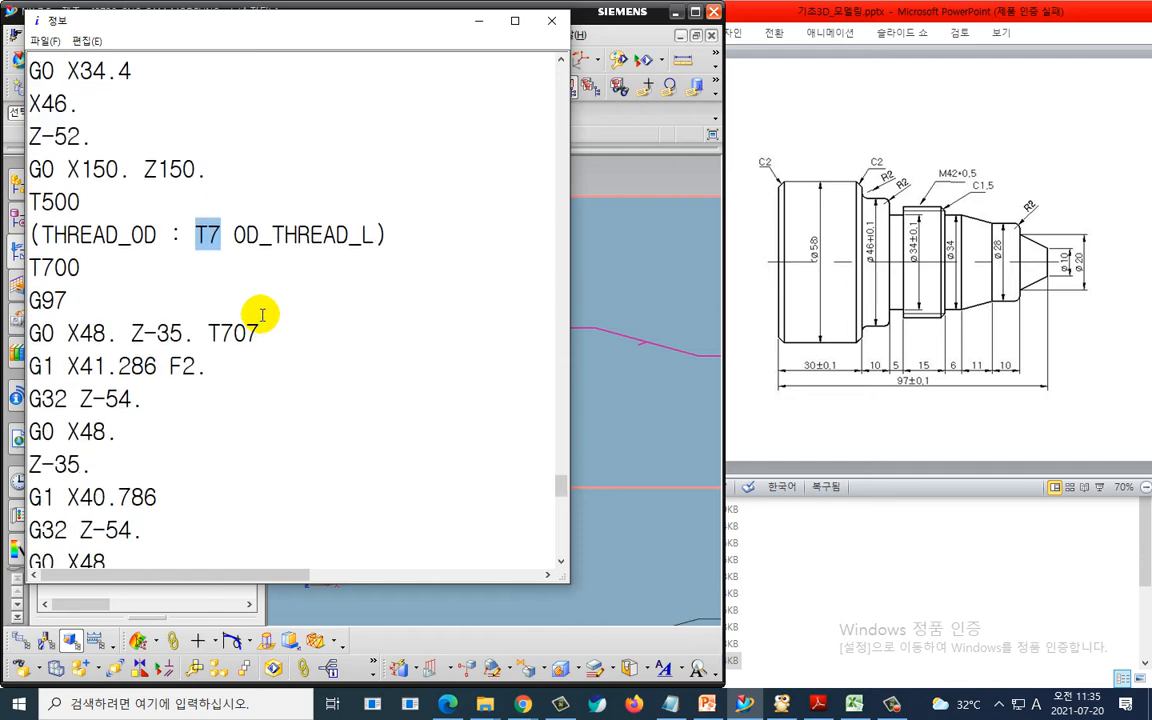
mouse_move(262, 270)
left_mouse_down()
mouse_move(183, 212)
mouse_move(268, 262)
left_mouse_up()
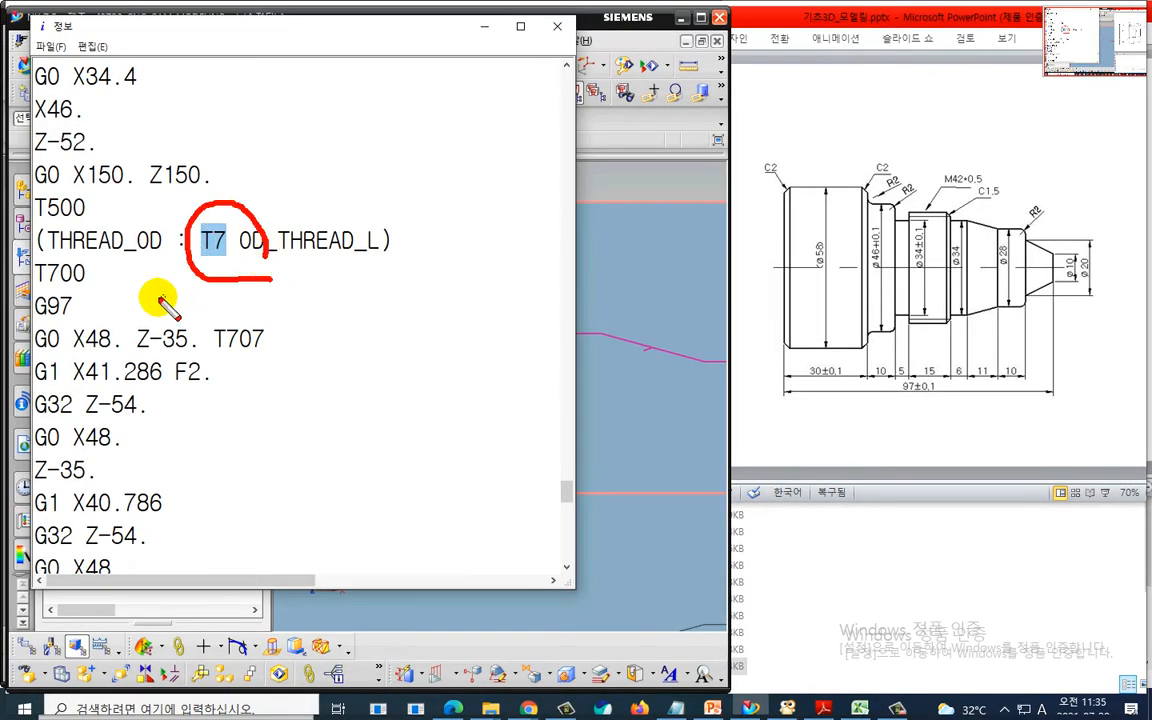
mouse_move(30, 323)
left_mouse_down()
mouse_move(155, 325)
mouse_move(195, 285)
mouse_move(82, 309)
left_mouse_up()
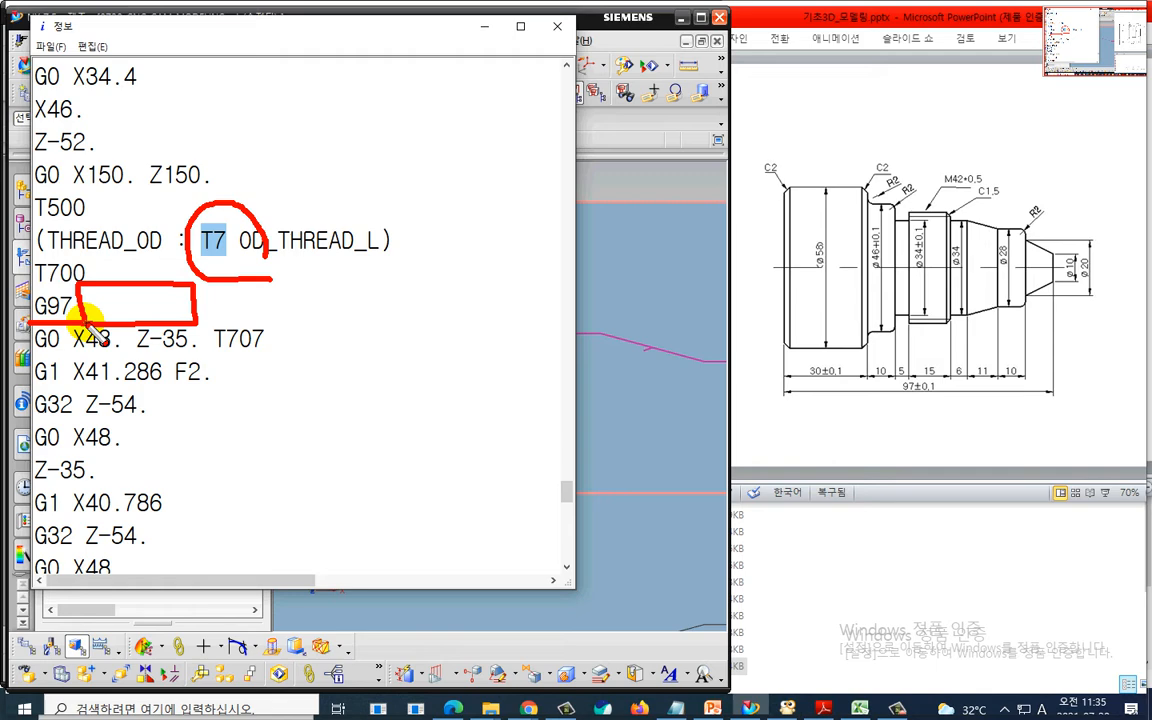
key("Escape")
- Examine the grooving operation's spindle speed line in the NC listing
scroll(155, 333, "up", 4)
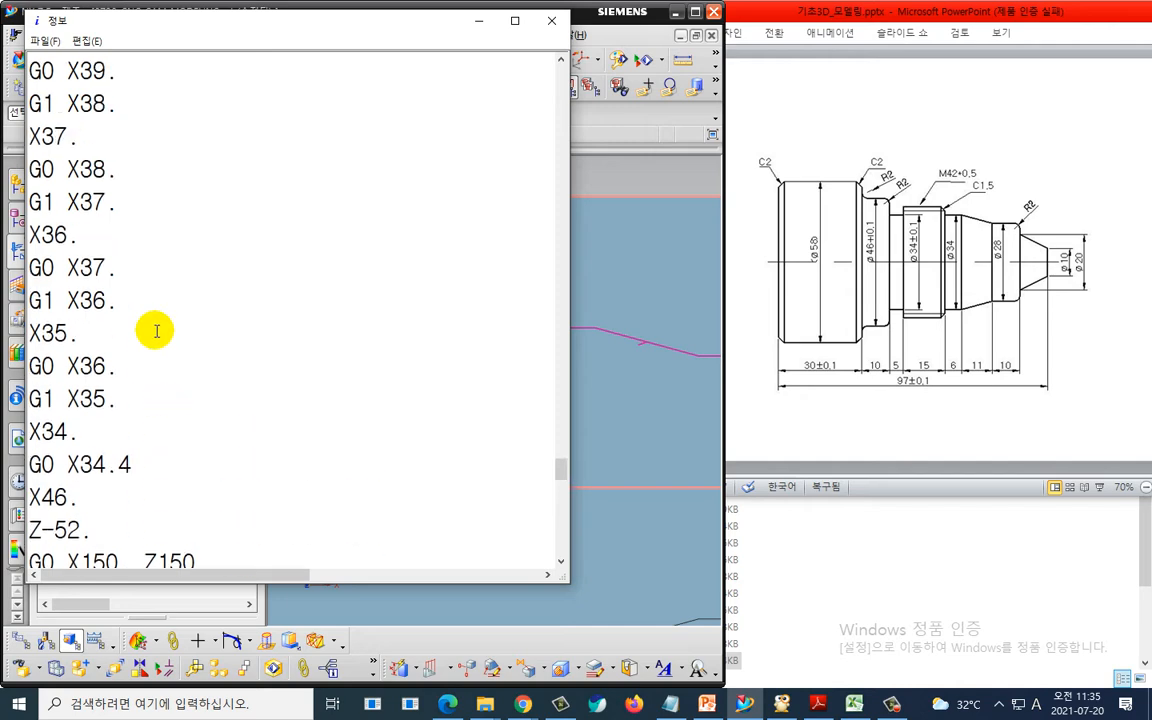
scroll(156, 331, "up", 14)
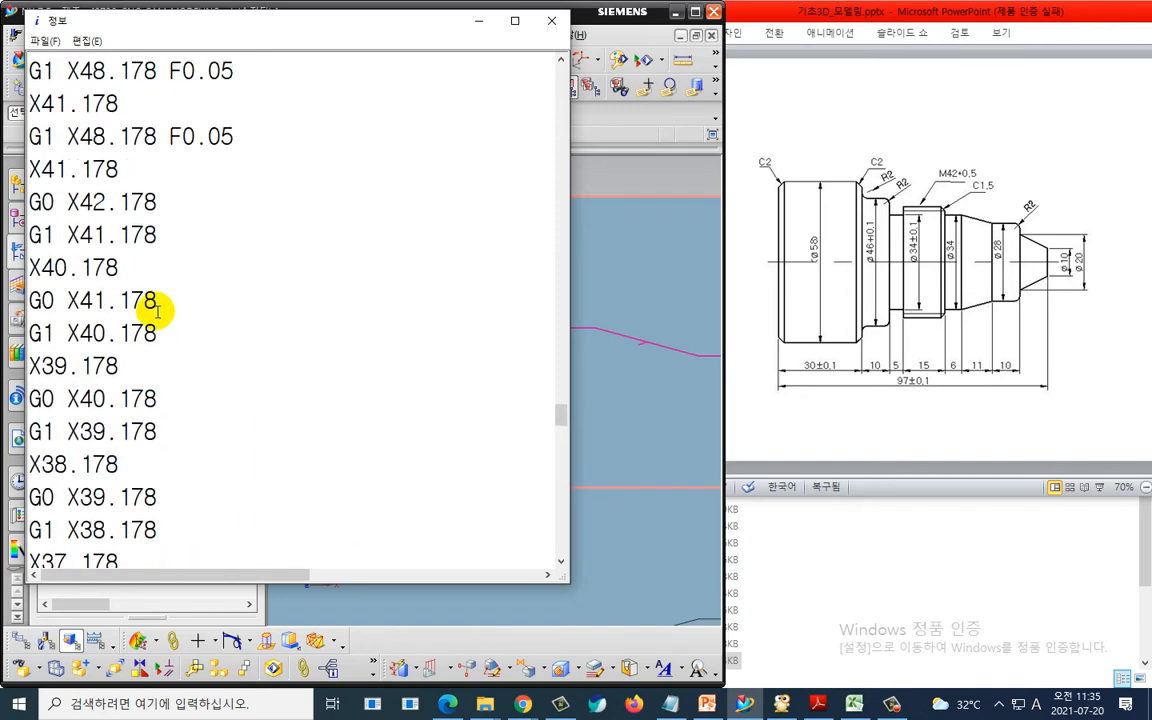
scroll(157, 313, "up", 5)
scroll(157, 312, "down", 3)
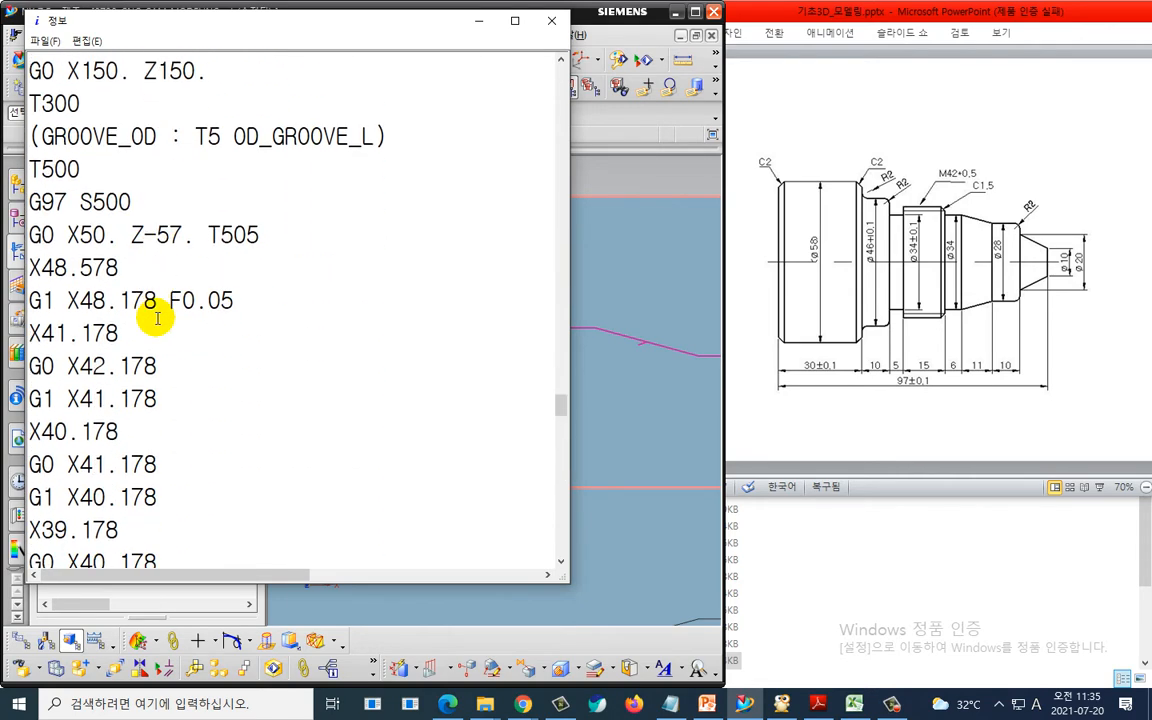
key("ctrl+2")
left_click_drag(153, 227, 100, 236)
left_click_drag(140, 196, 154, 208)
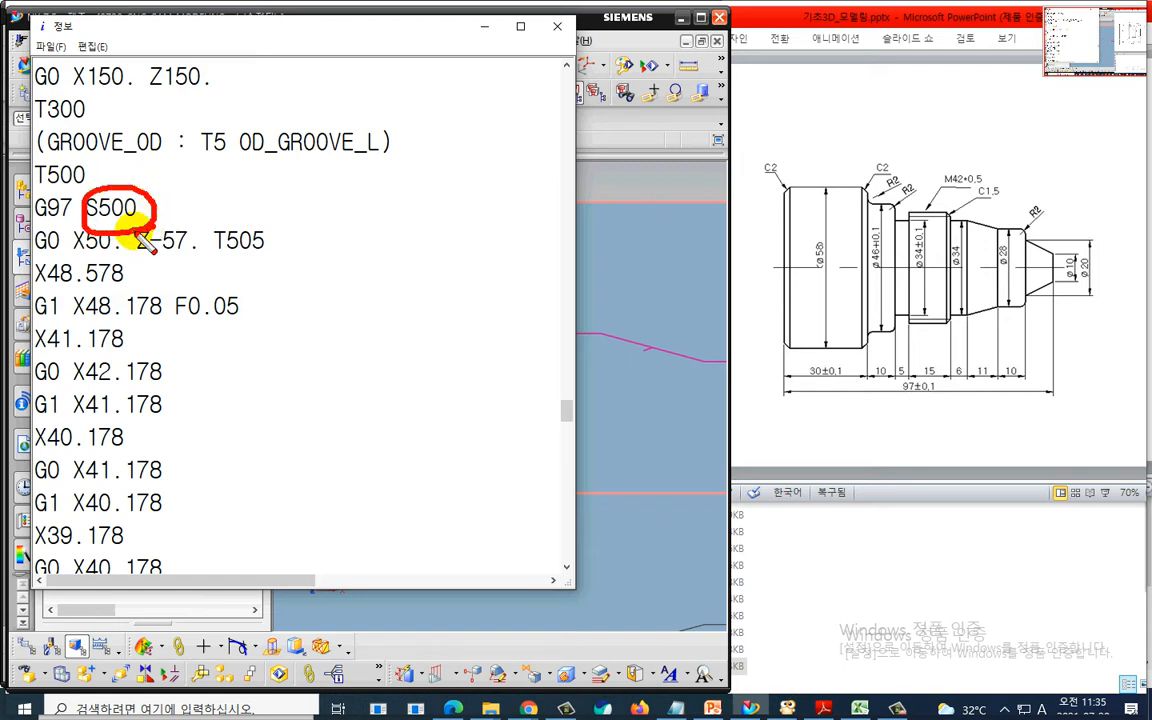
key("Escape")
- Examine the threading block's G97 line and thread passes in the NC listing
scroll(197, 304, "down", 17)
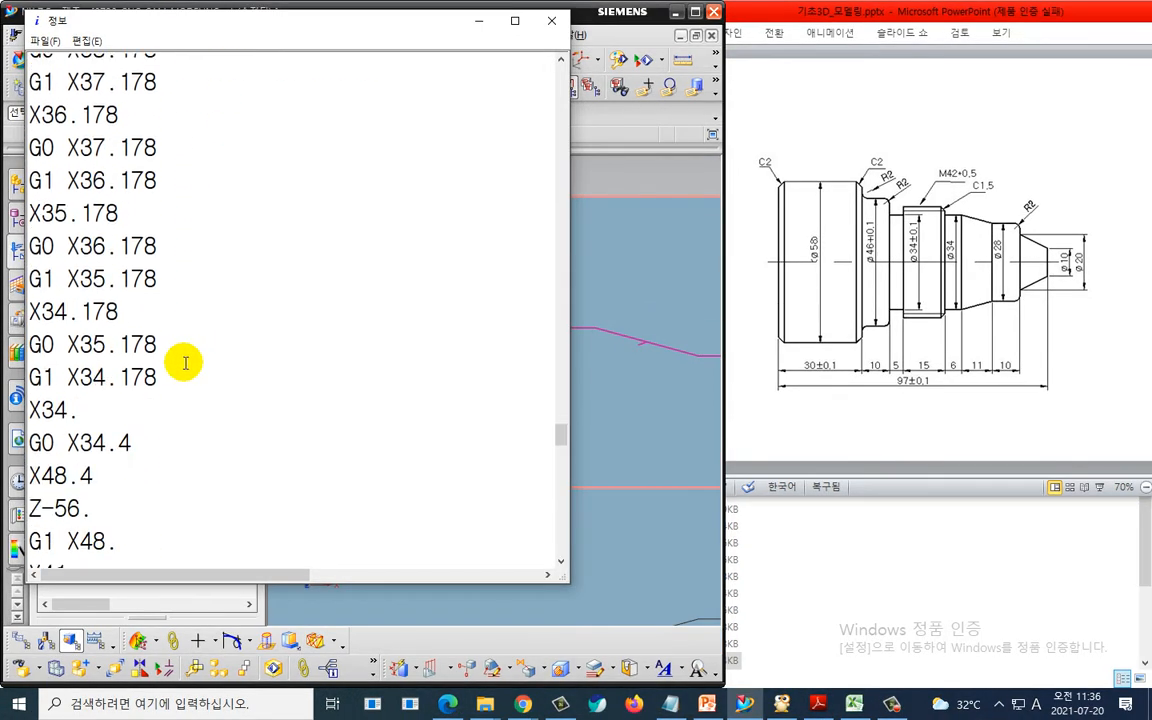
scroll(185, 358, "down", 5)
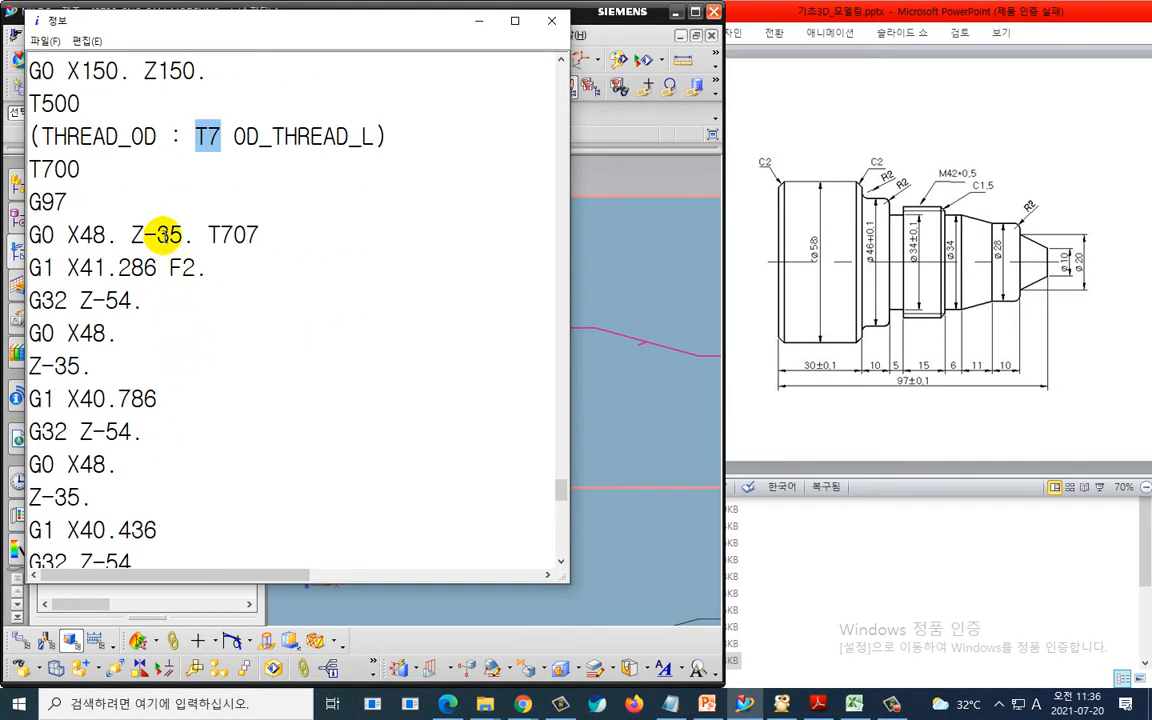
key("ctrl+2")
mouse_move(145, 212)
left_mouse_down()
mouse_move(150, 195)
mouse_move(145, 215)
left_mouse_up()
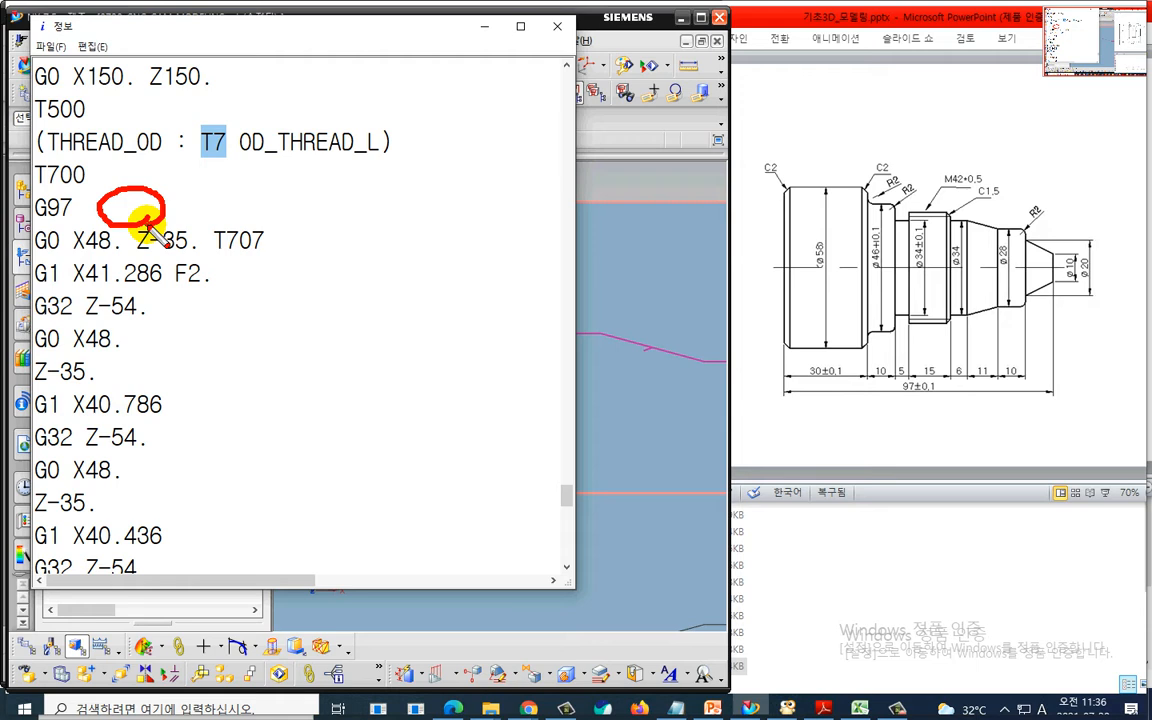
mouse_move(176, 161)
left_mouse_down()
mouse_move(149, 183)
mouse_move(170, 186)
left_mouse_up()
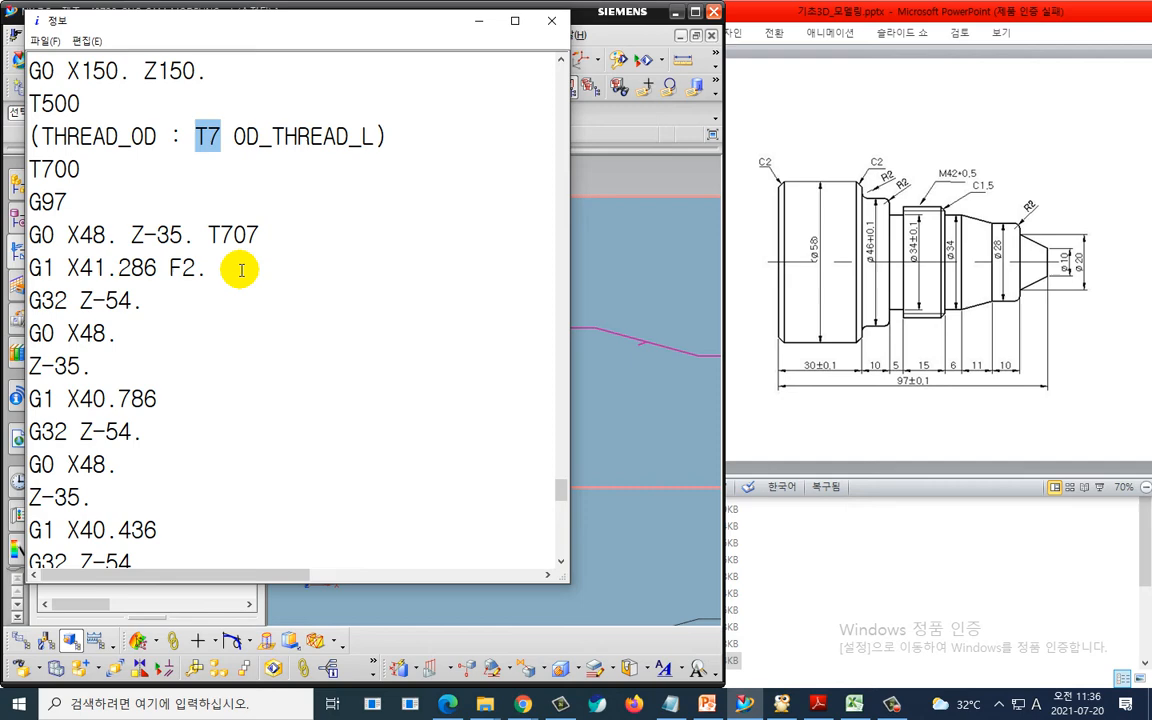
scroll(219, 309, "down", 13)
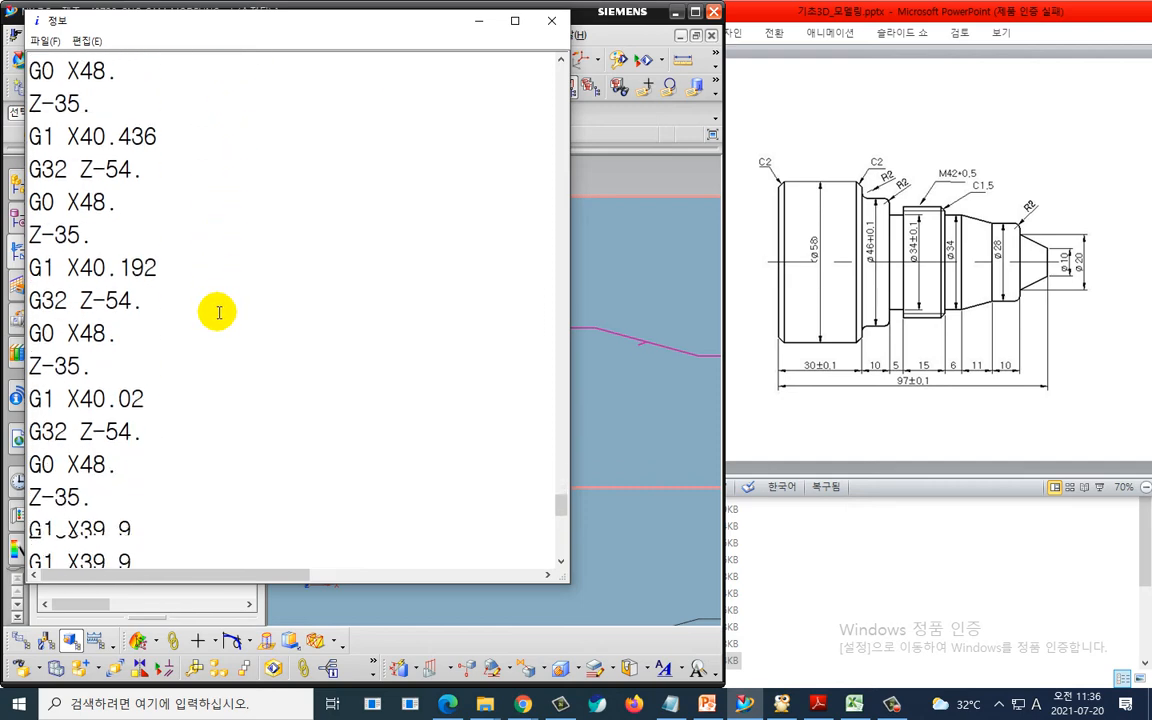
- Examine the final retract line and program-end codes at the end of the NC listing, then close the listing
scroll(214, 321, "down", 1)
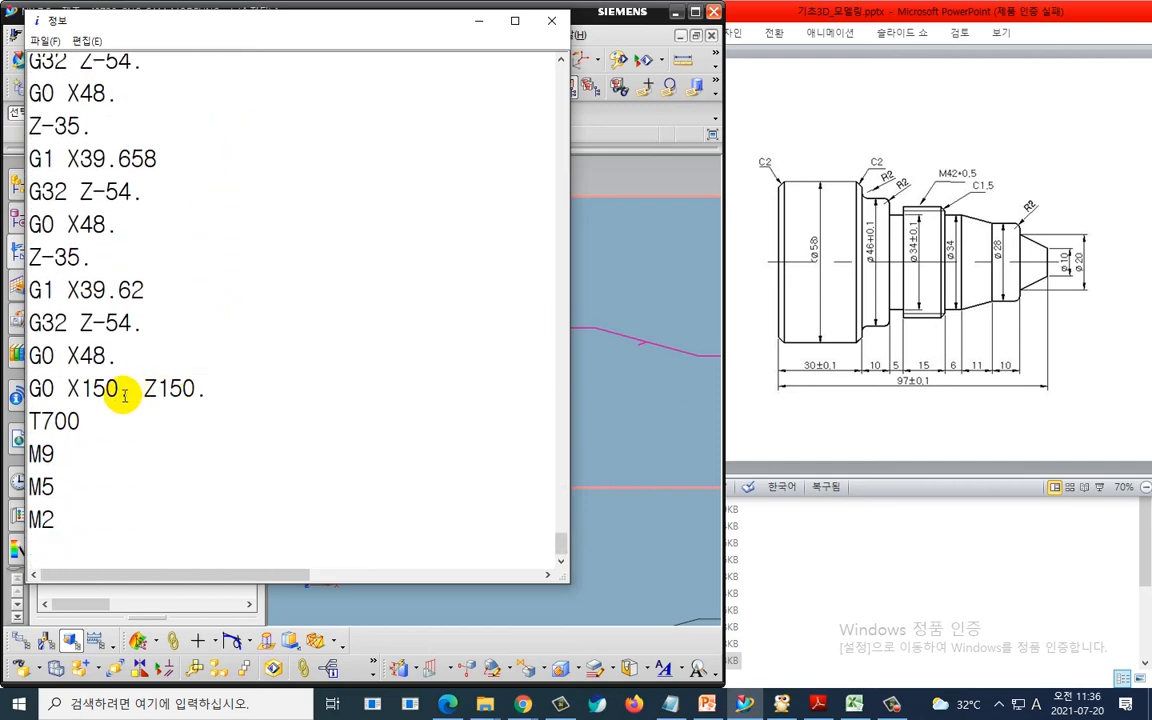
left_click_drag(60, 403, 210, 402)
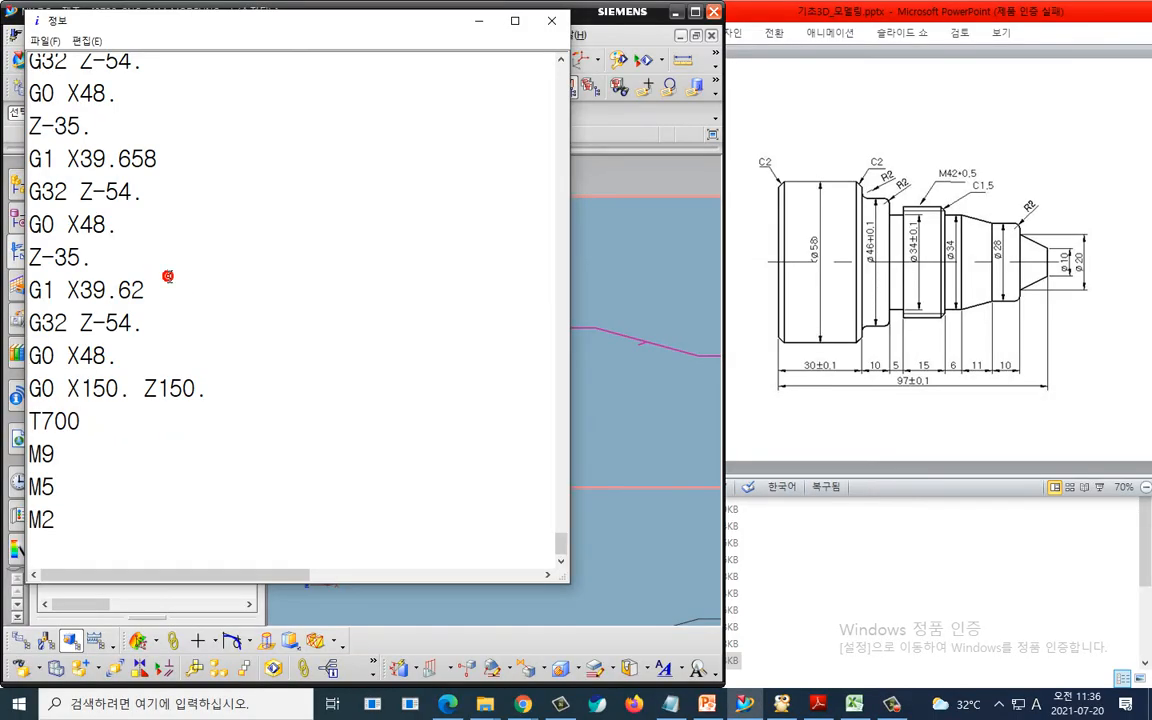
scroll(167, 278, "up", 4)
scroll(169, 277, "up", 15)
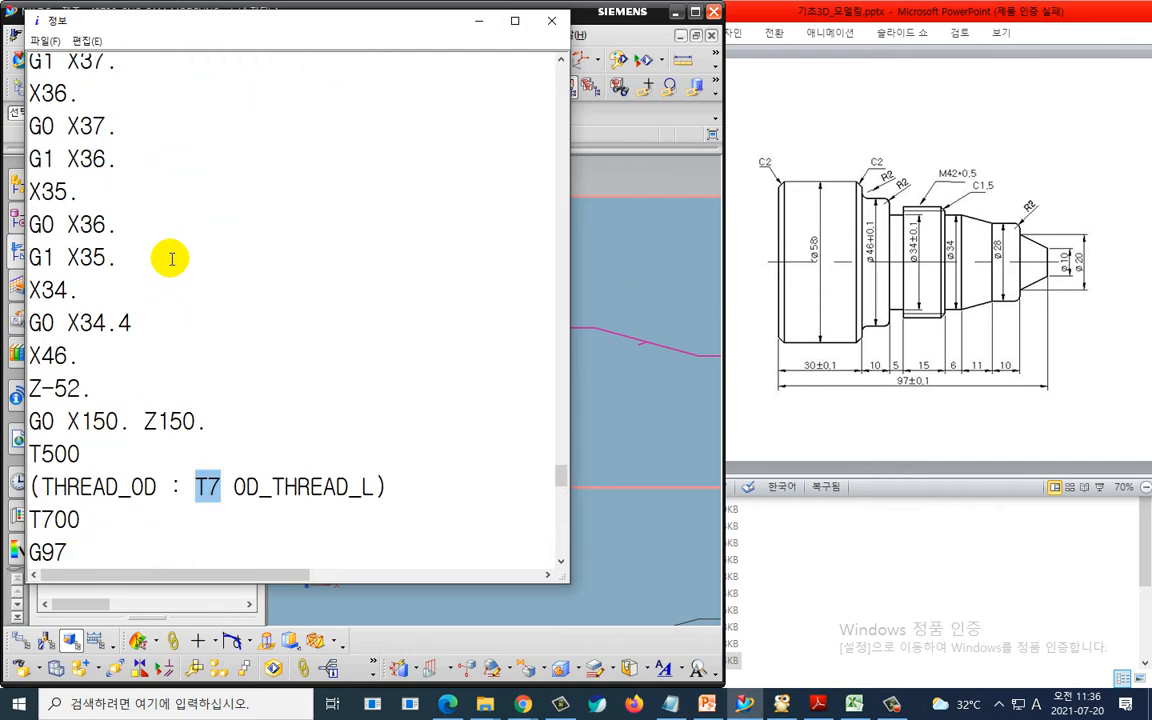
scroll(165, 268, "down", 3)
mouse_move(185, 140)
left_mouse_down()
mouse_move(125, 180)
mouse_move(195, 150)
mouse_move(180, 193)
left_mouse_up()
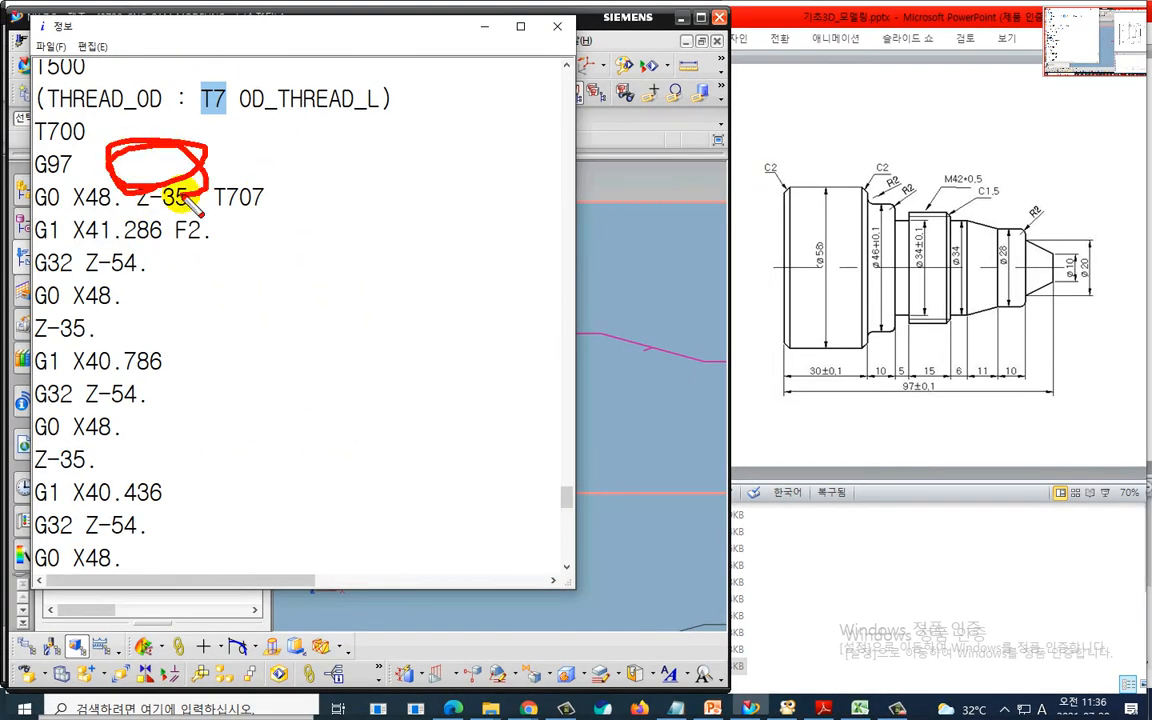
key("Escape")
scroll(247, 358, "down", 8)
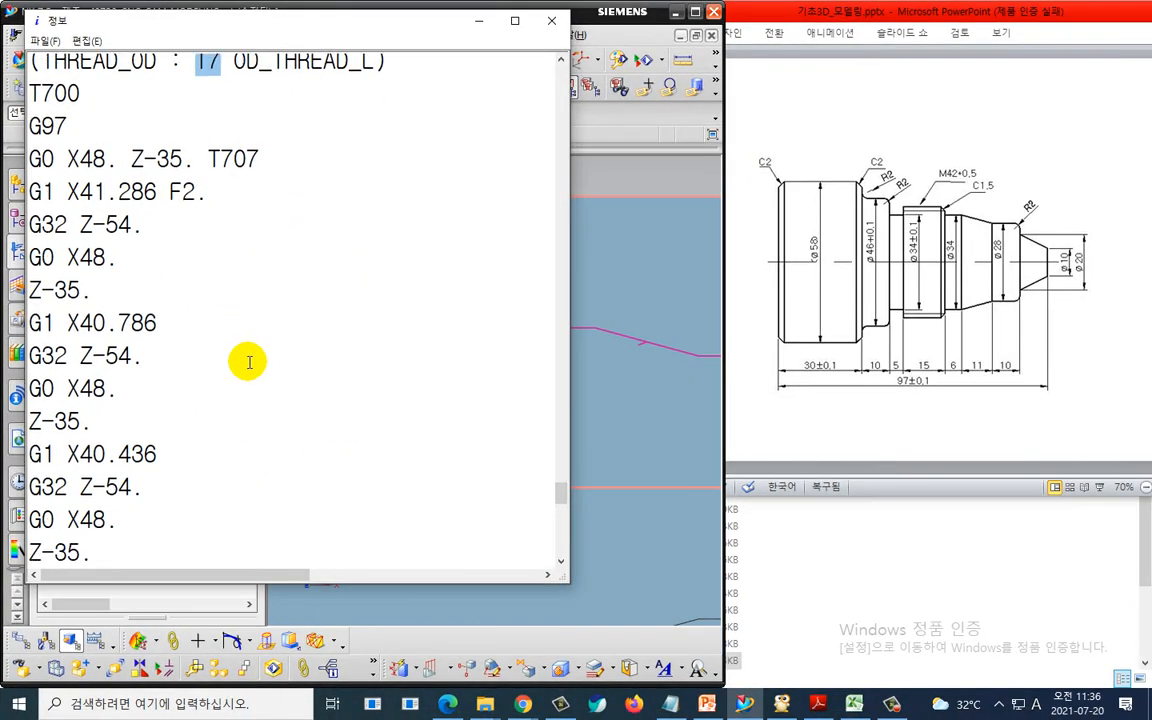
scroll(243, 360, "down", 7)
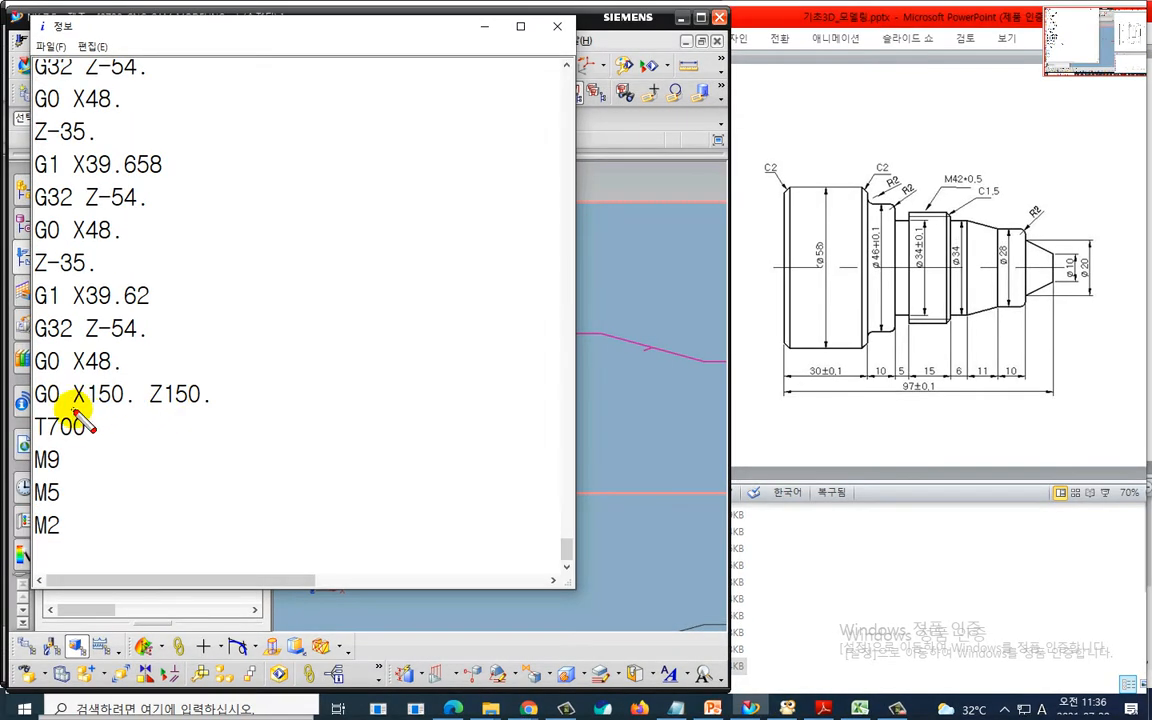
mouse_move(56, 397)
left_mouse_down()
mouse_move(216, 410)
mouse_move(325, 328)
mouse_move(321, 346)
left_mouse_up()
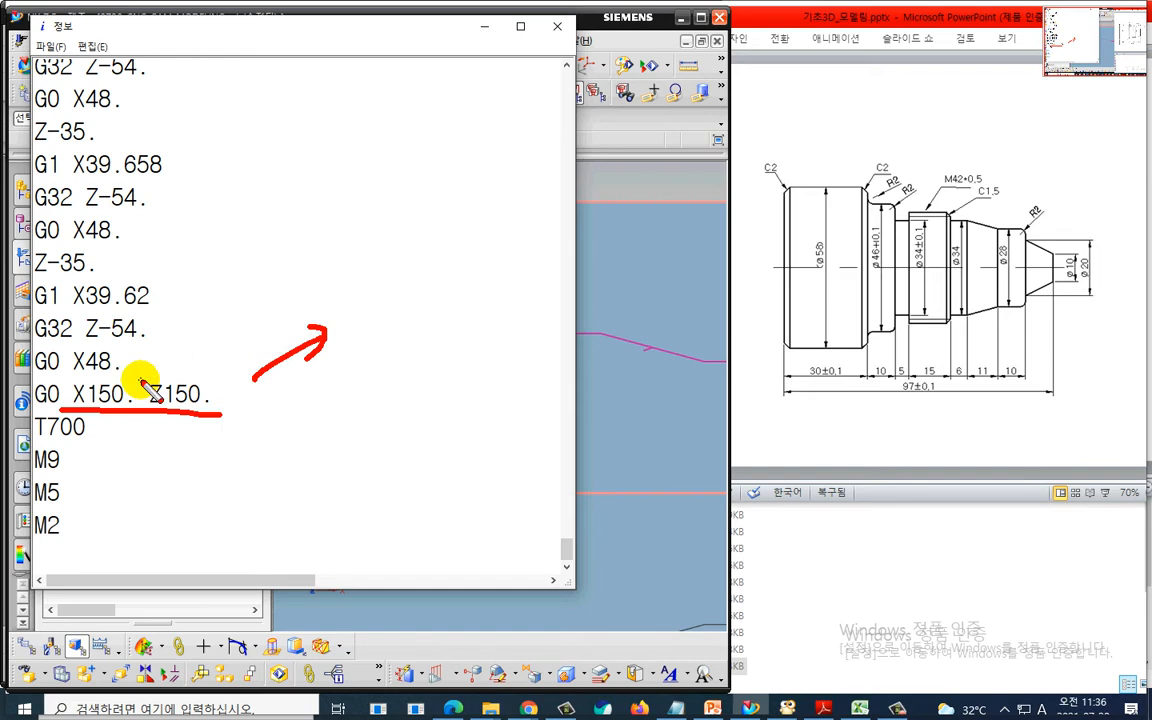
left_click(557, 26)
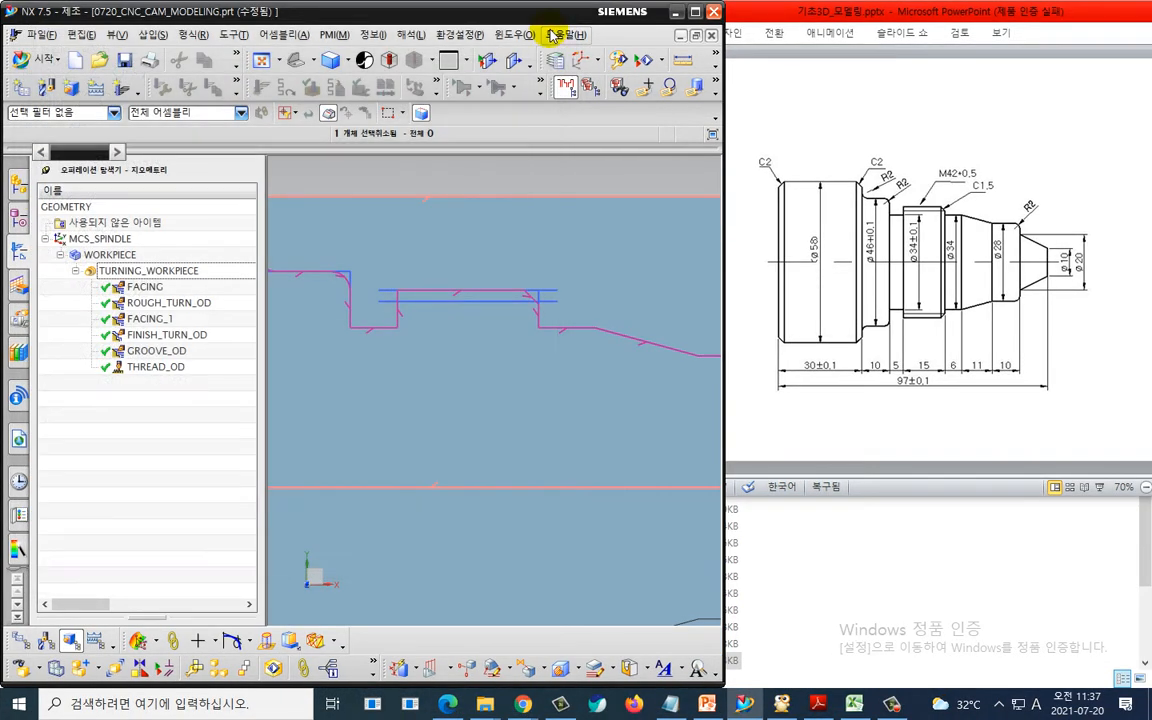
- Launch Post Builder from the UGS NX 7.5 program group in the Start menu
left_click(17, 712)
scroll(110, 490, "down", 8)
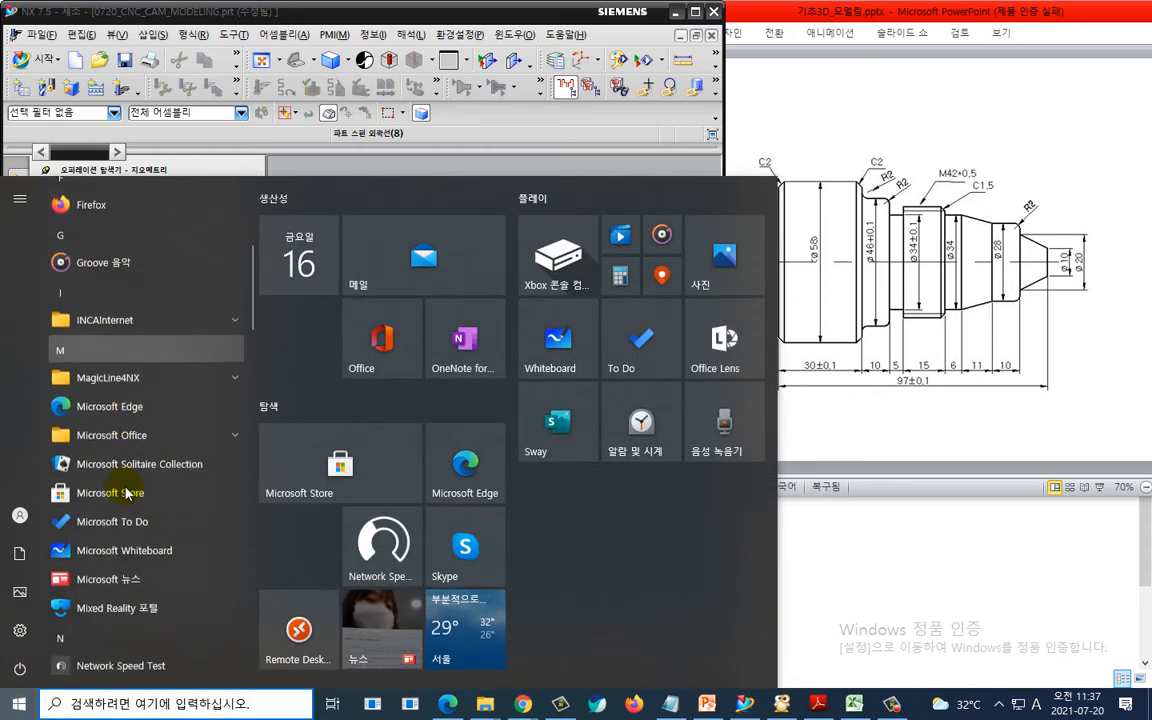
scroll(126, 490, "down", 8)
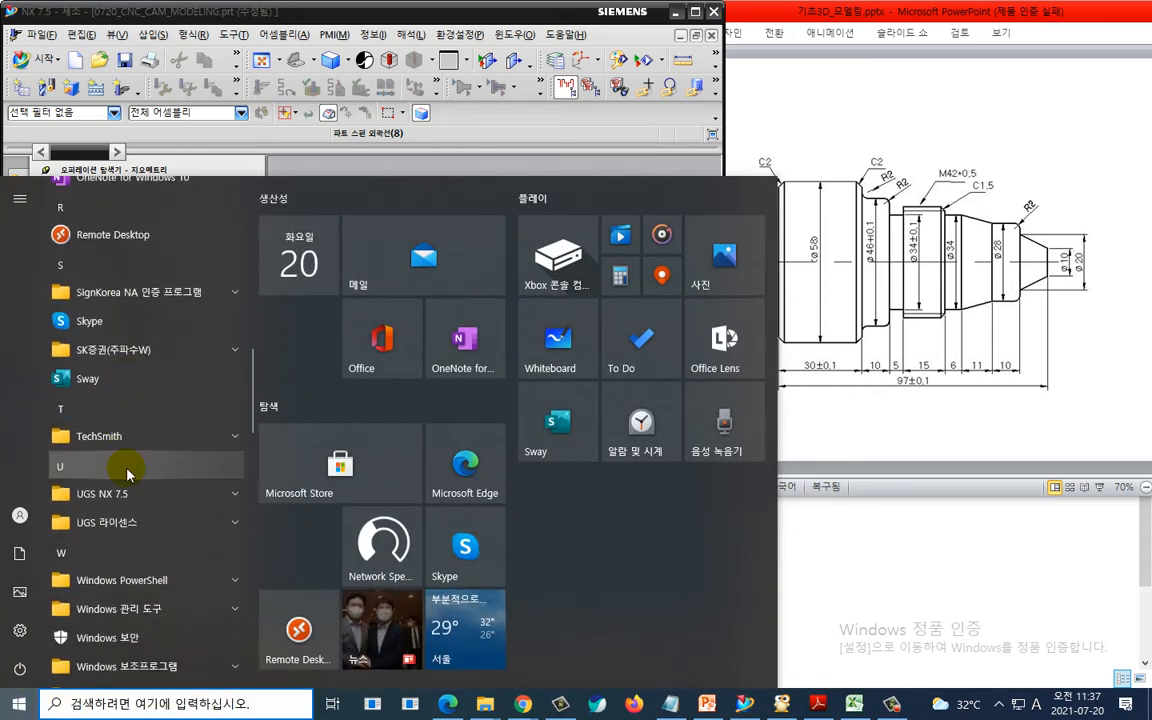
scroll(127, 474, "down", 5)
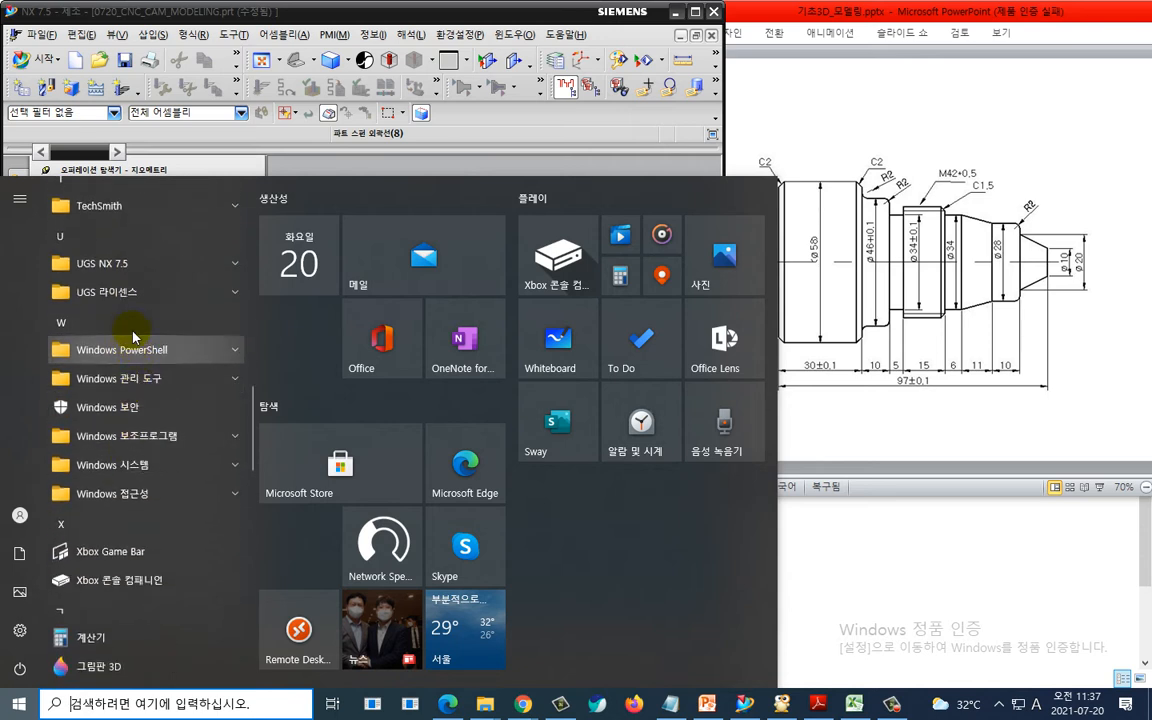
left_click(138, 265)
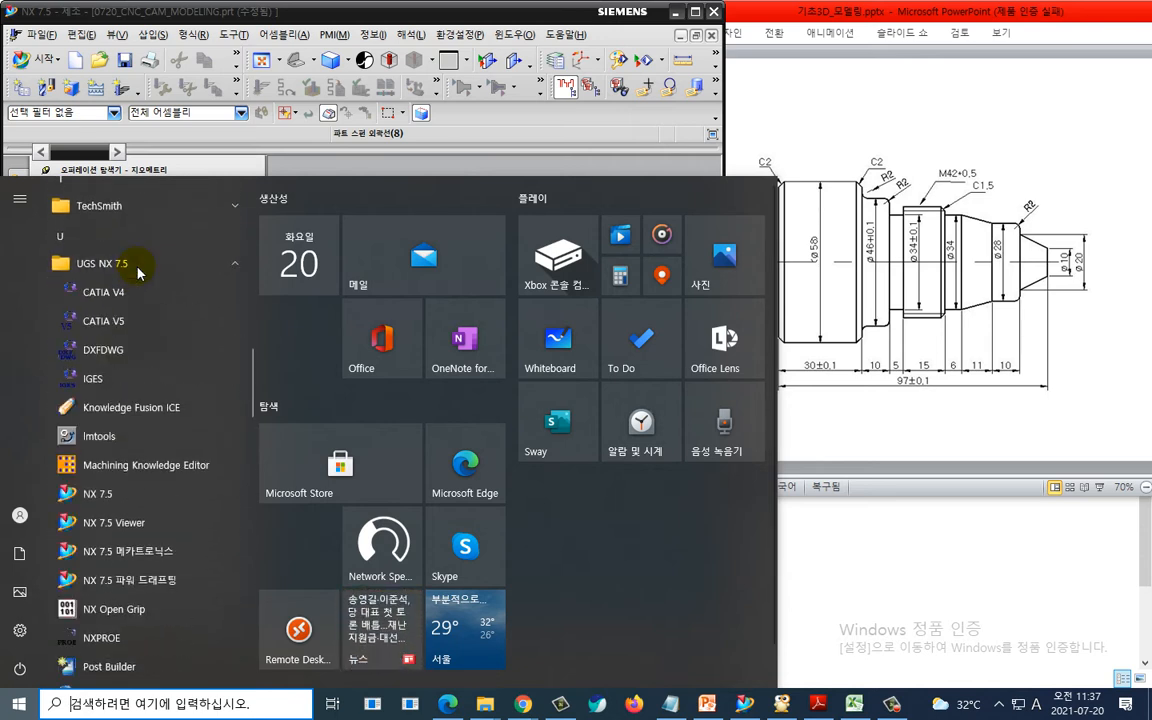
scroll(148, 340, "down", 3)
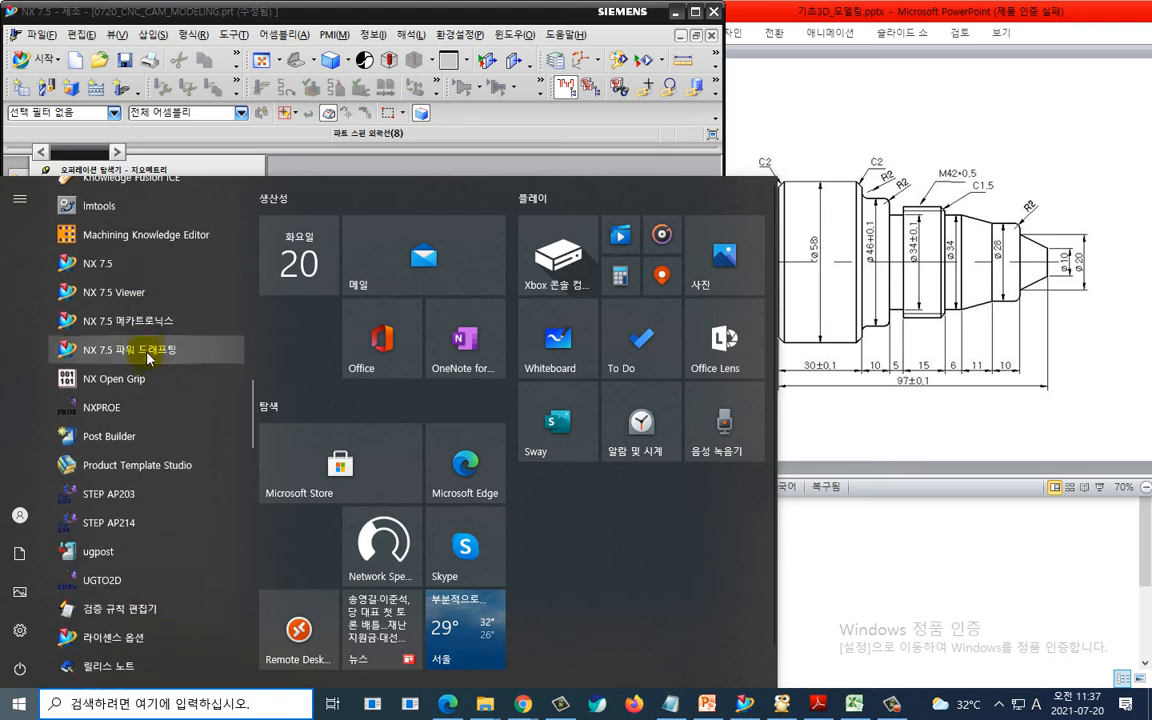
scroll(147, 365, "down", 3)
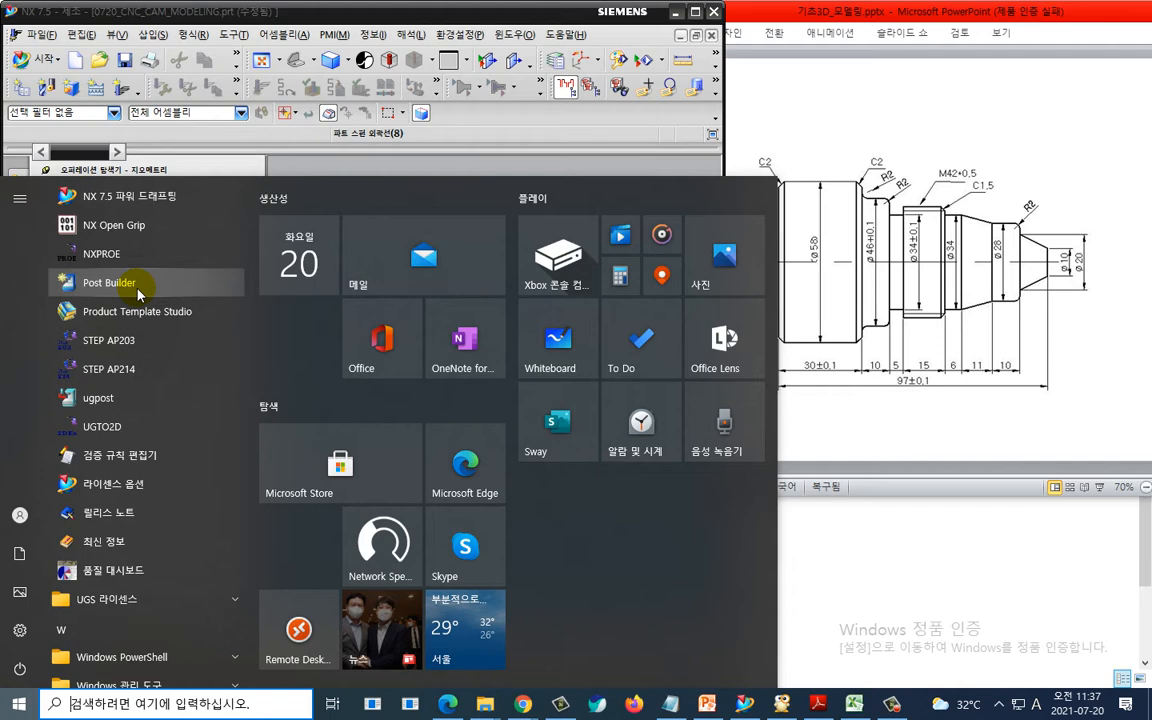
left_click(136, 290)
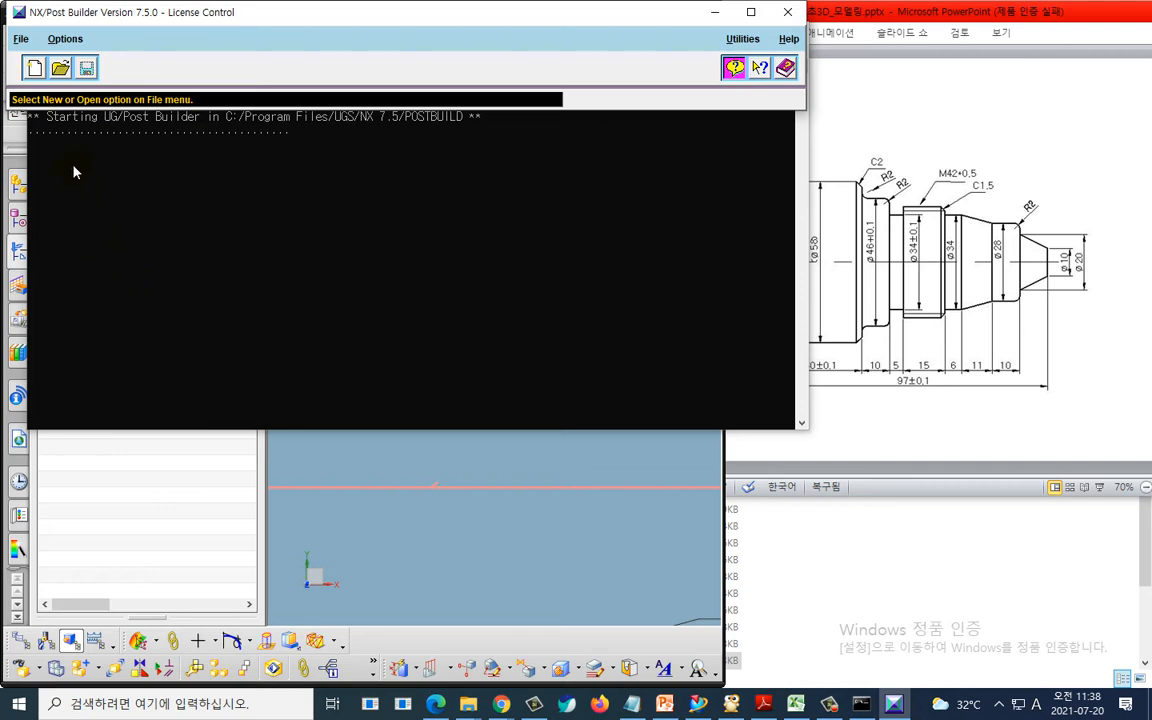
key("ctrl+2")
mouse_move(62, 95)
left_mouse_down()
mouse_move(66, 55)
mouse_move(68, 97)
mouse_move(26, 60)
mouse_move(50, 95)
left_mouse_up()
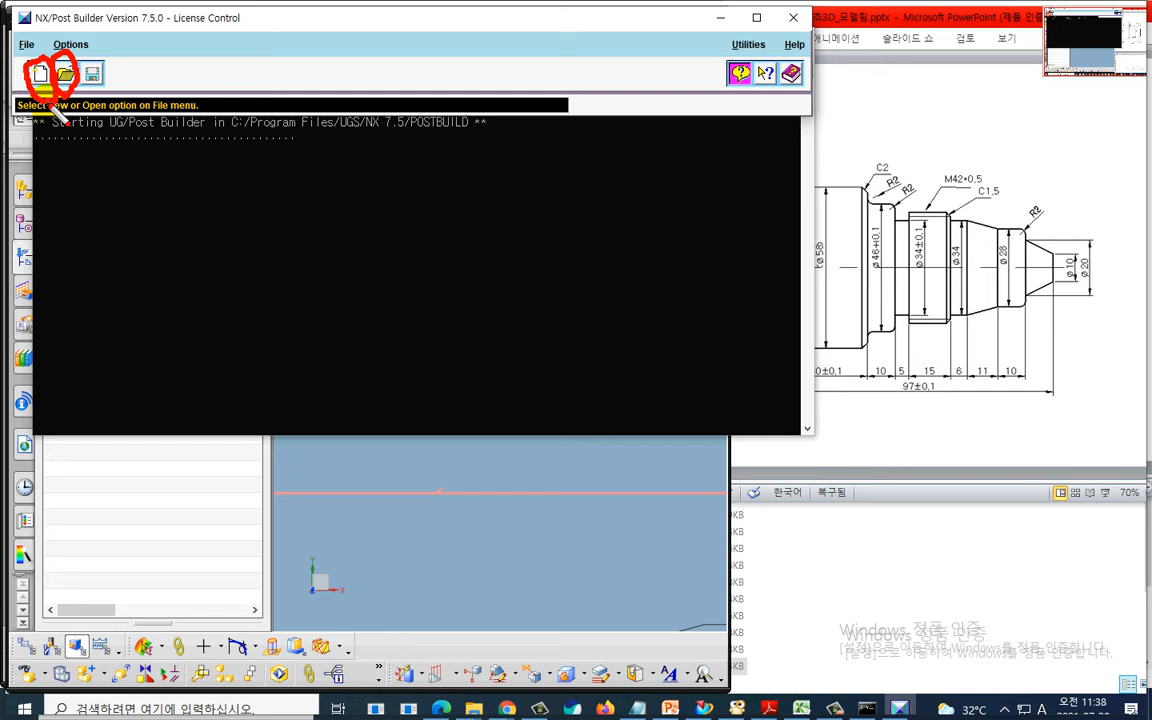
key("Escape")
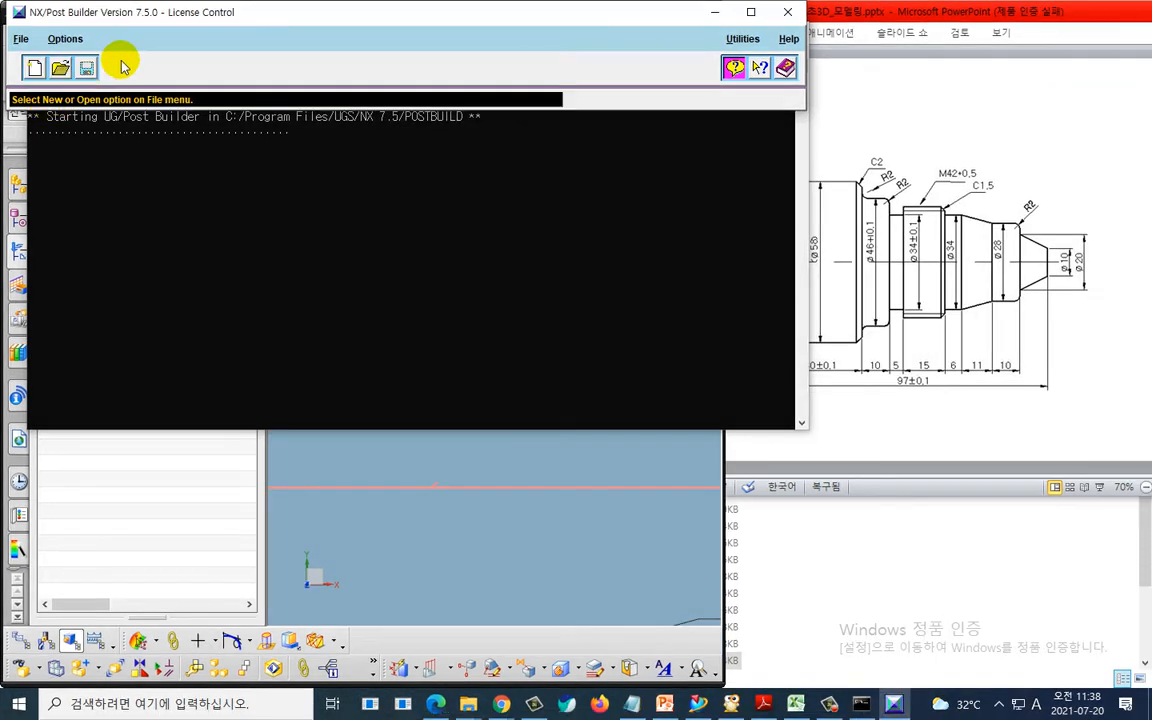
left_click(60, 68)
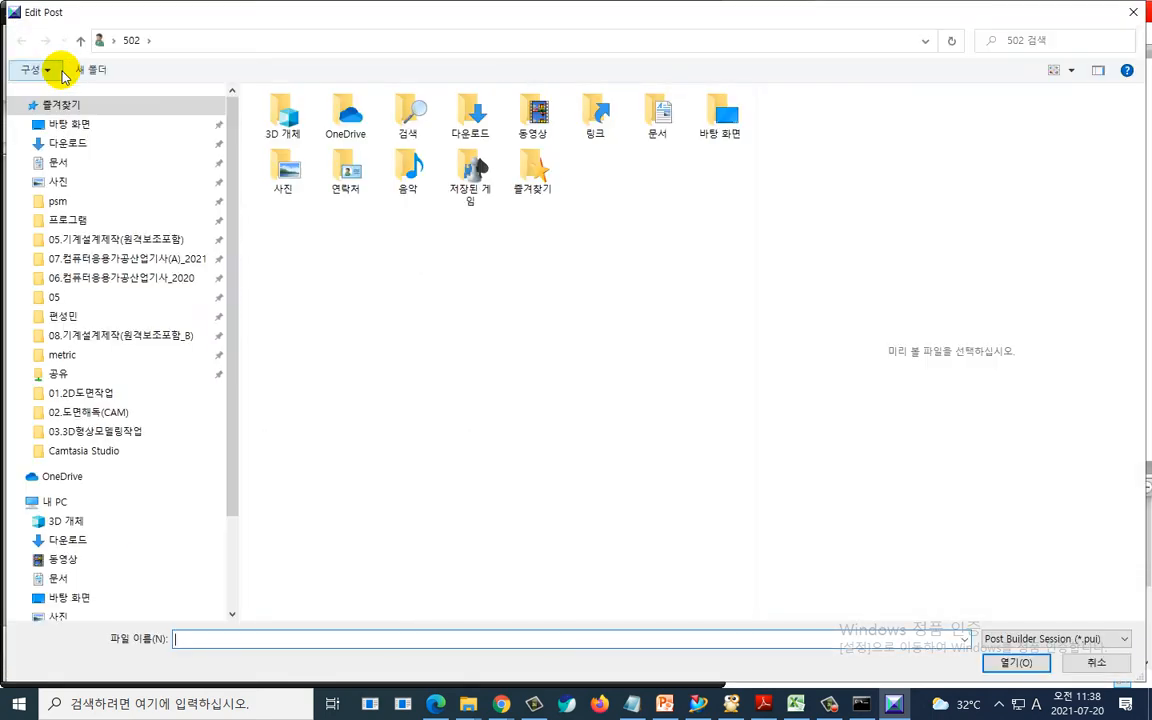
left_click(88, 125)
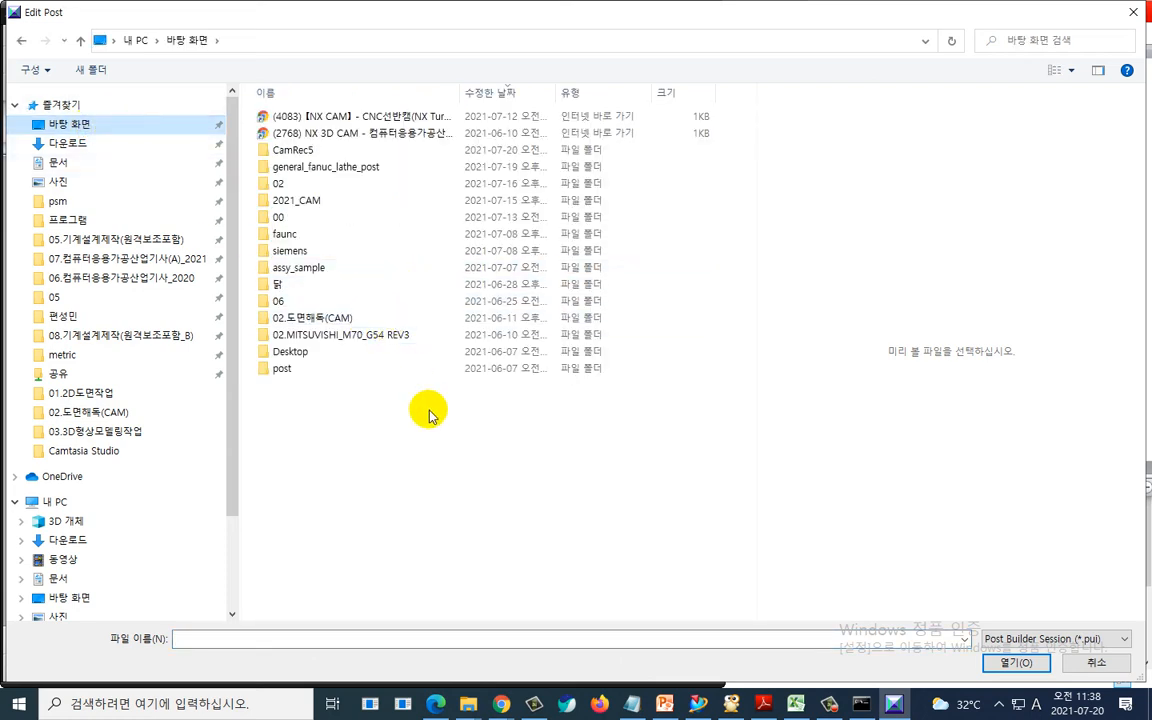
left_click(396, 168)
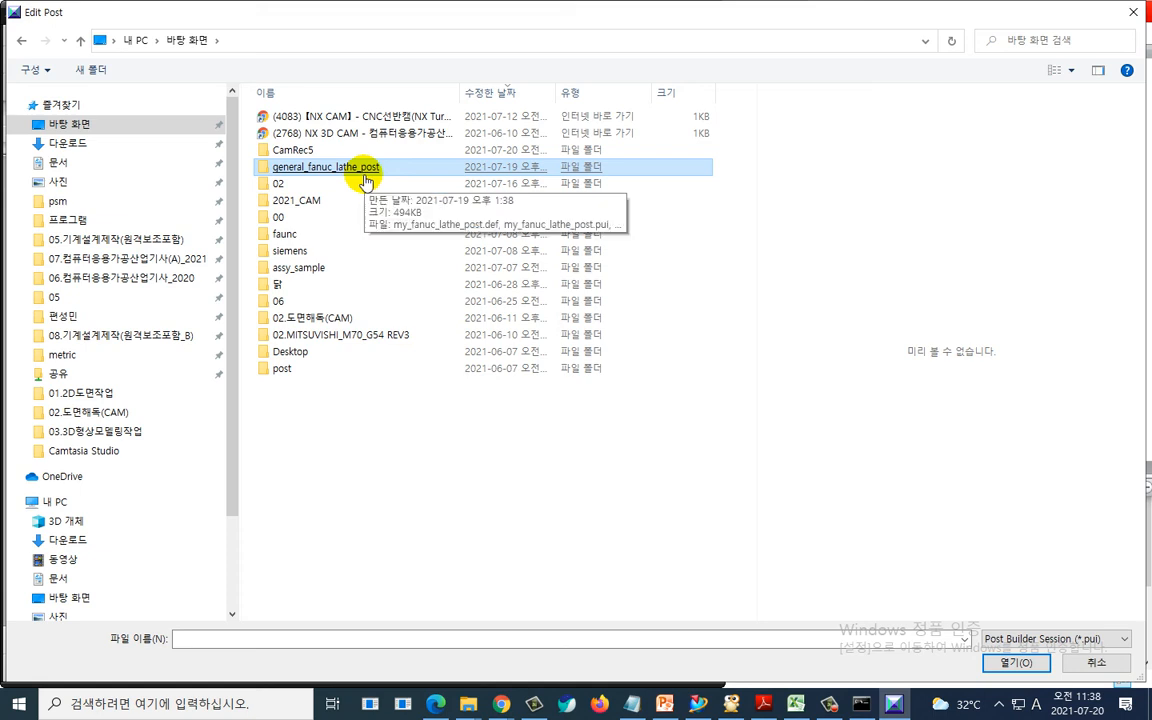
double_click(366, 170)
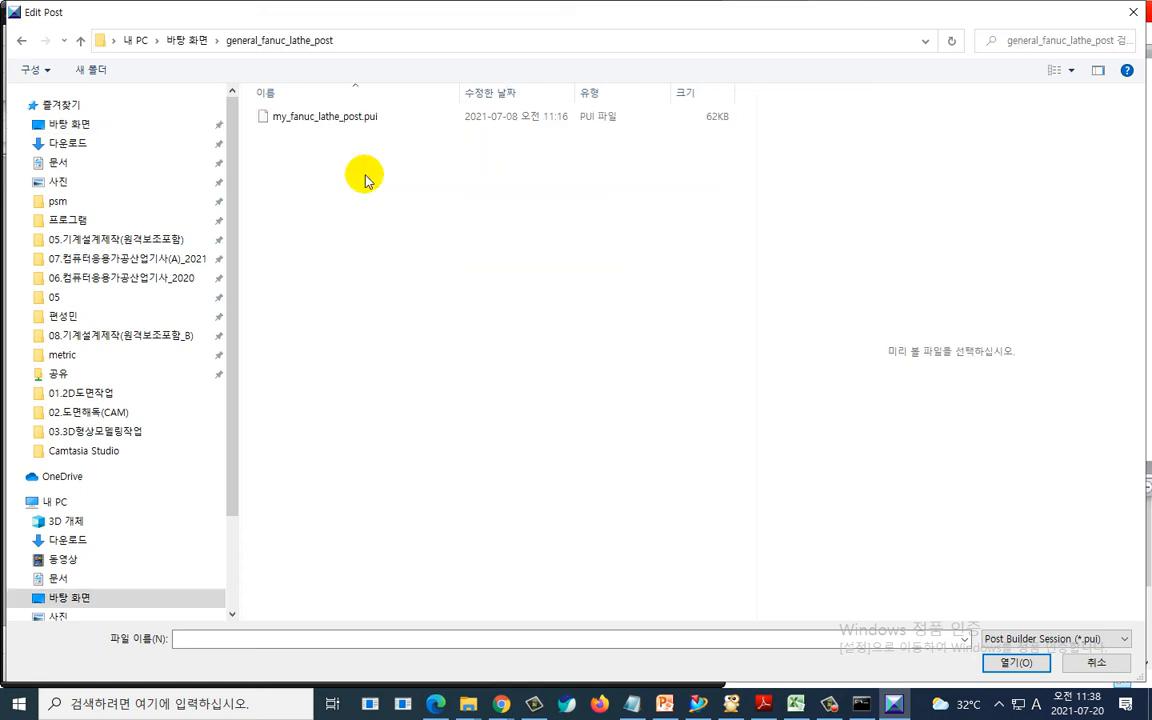
left_click(352, 120)
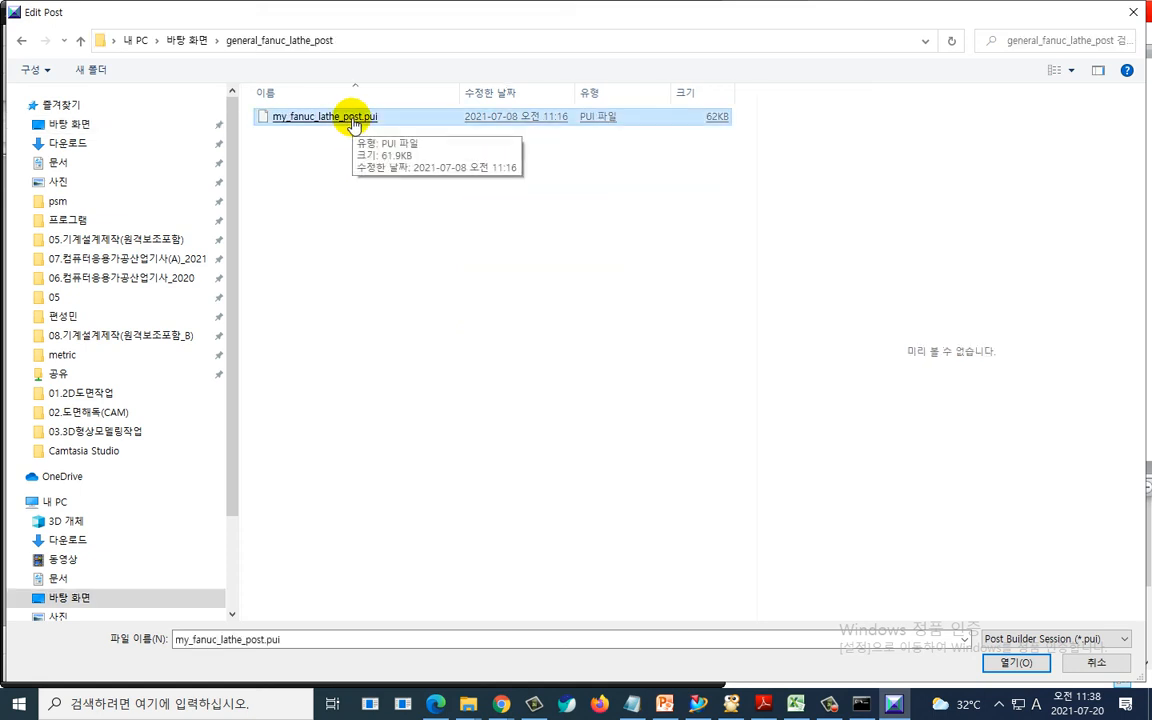
double_click(350, 122)
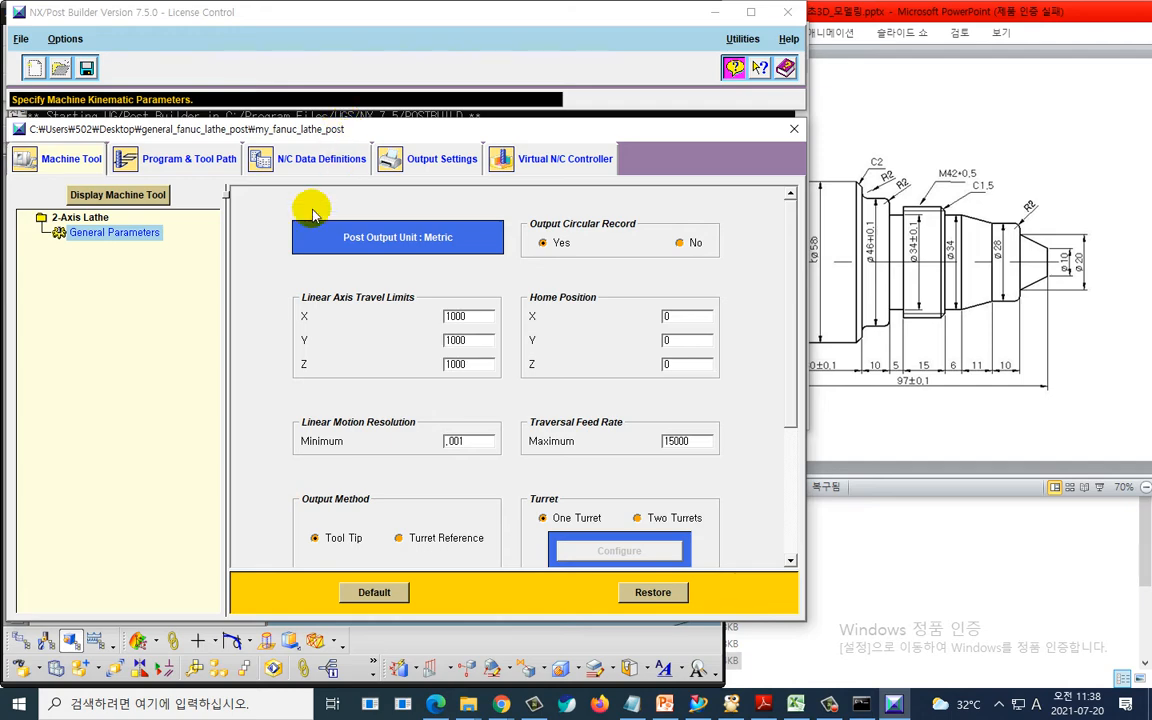
left_click(789, 130)
left_click(582, 329)
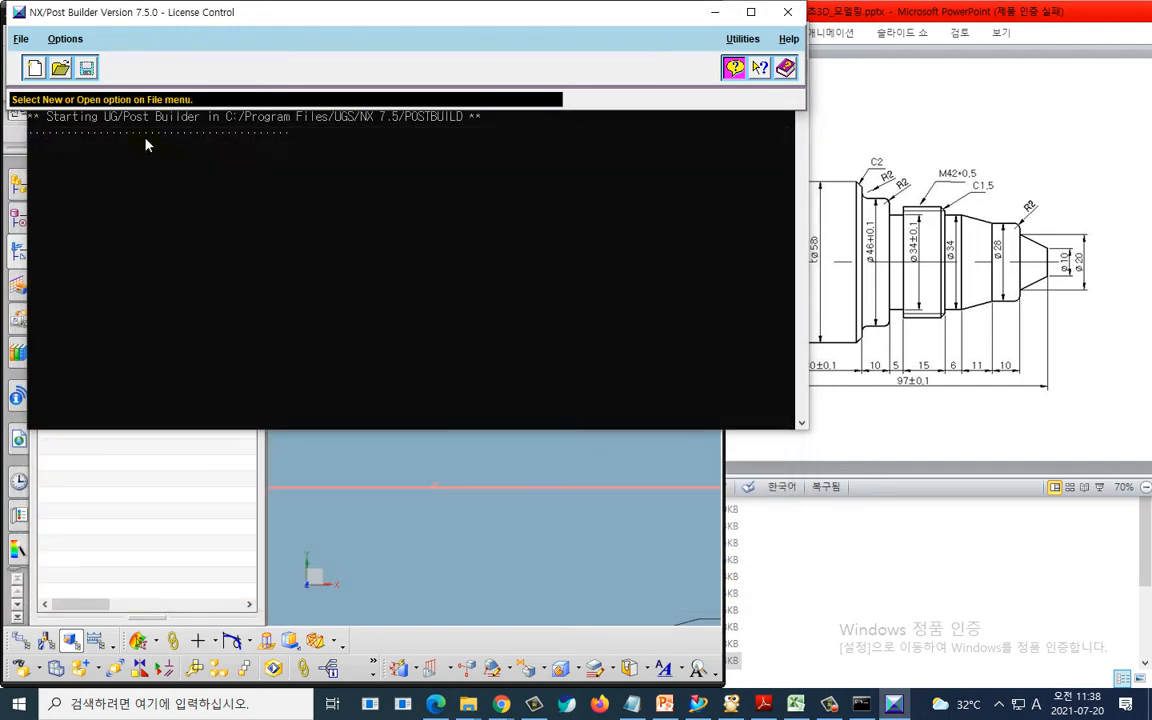
- Switch Post Builder's language to 한국어 and open my_fanuc_lathe_post.pui from the general_fanuc_lathe_post folder for editing
left_click(65, 40)
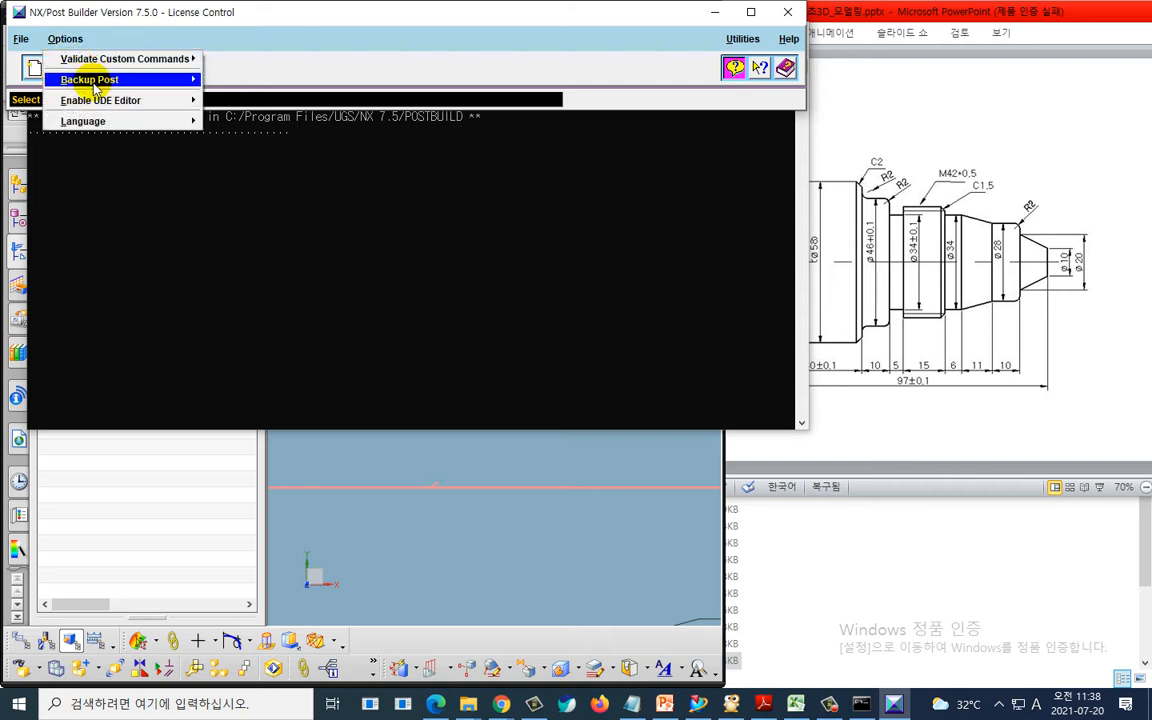
mouse_move(105, 122)
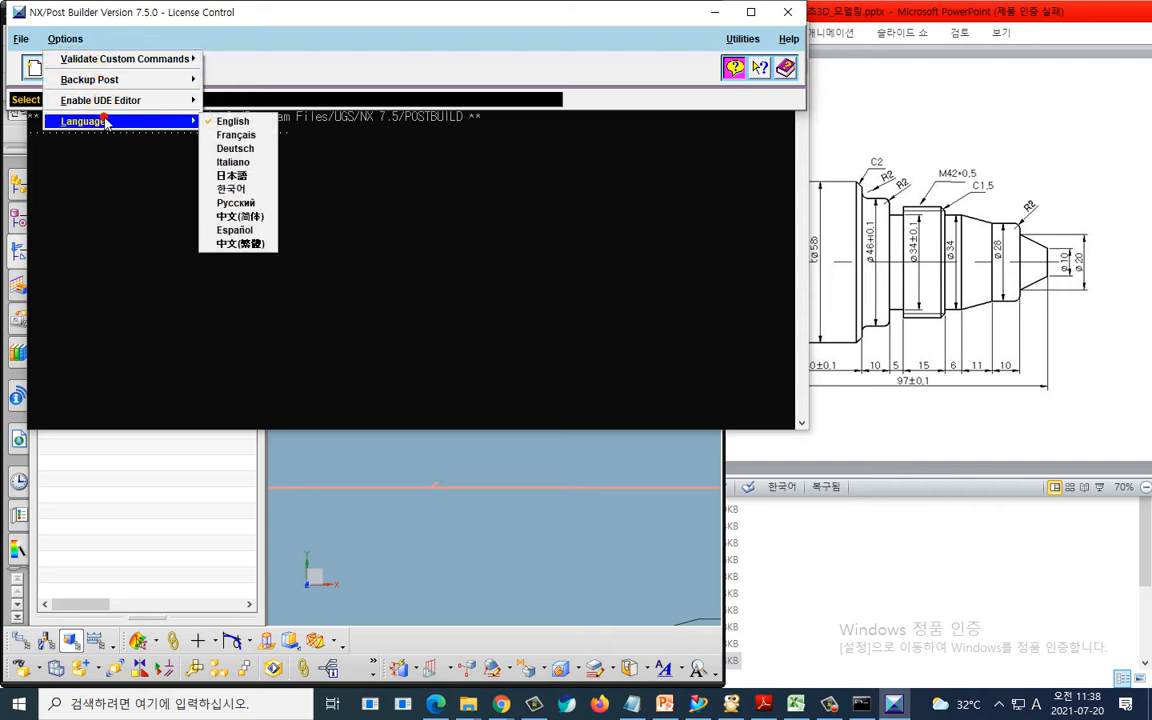
left_click(245, 190)
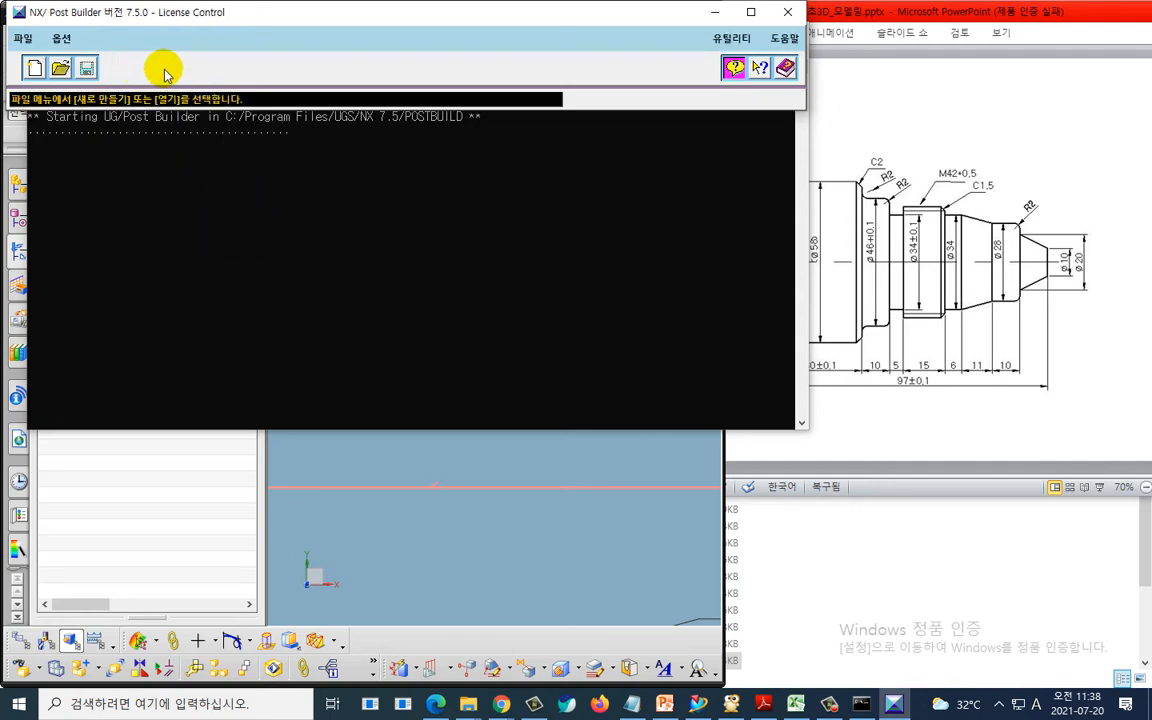
left_click(60, 68)
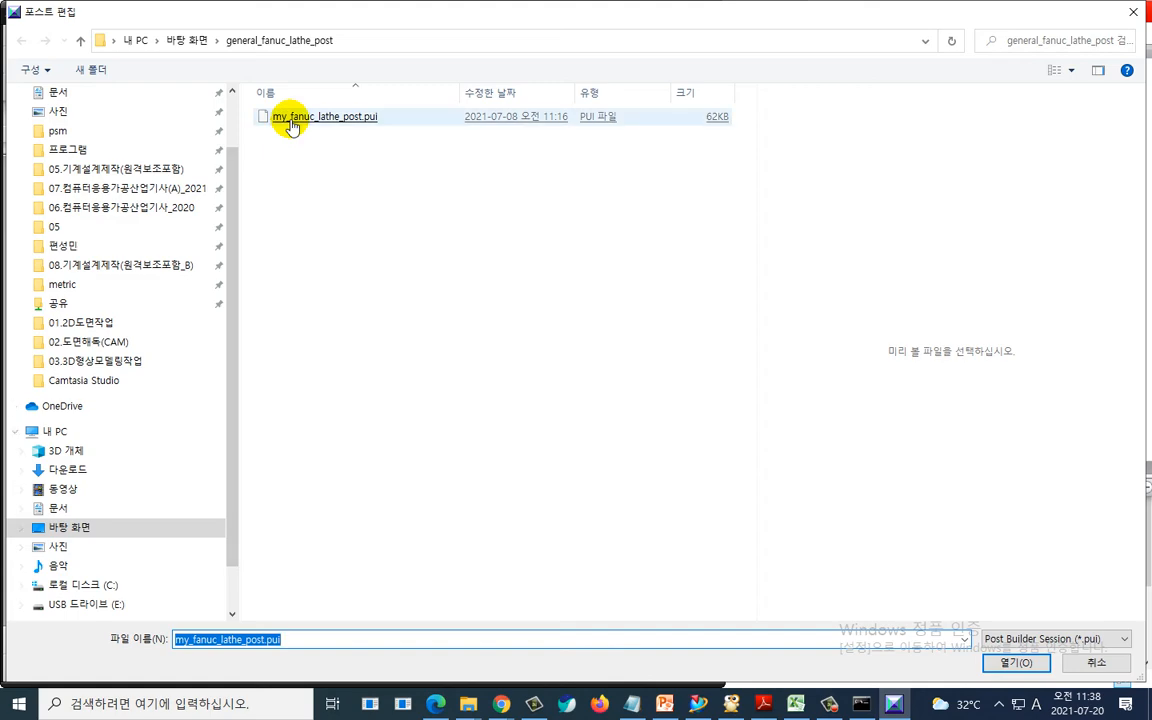
double_click(291, 124)
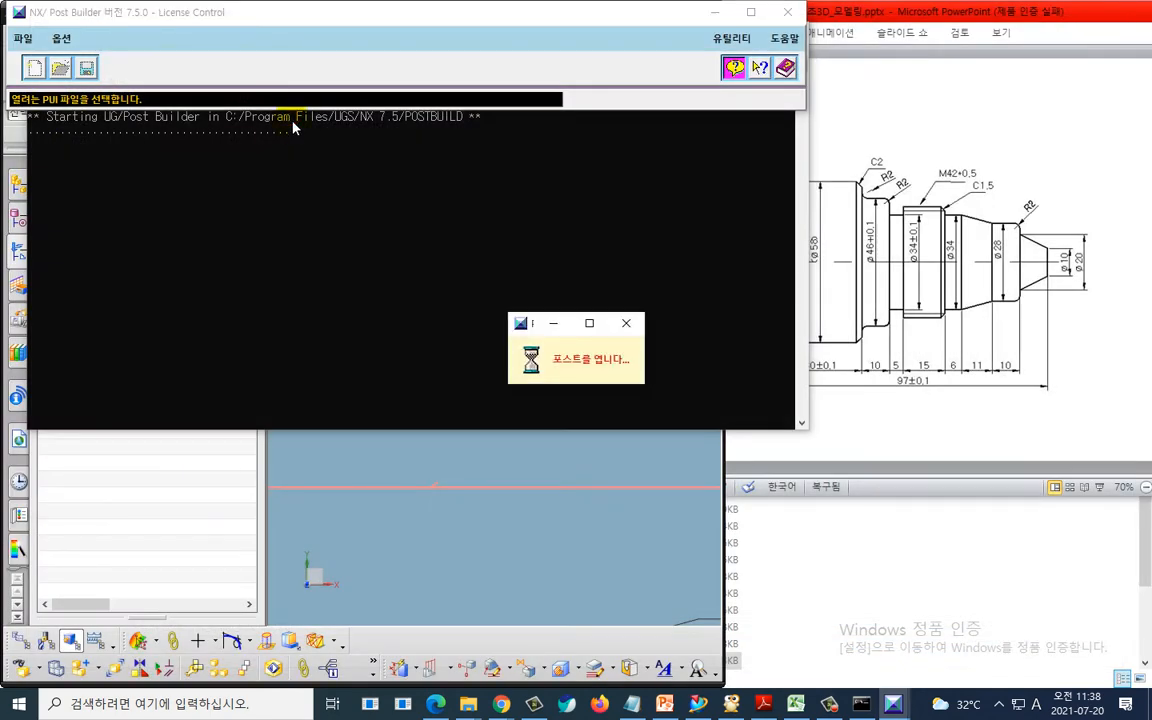
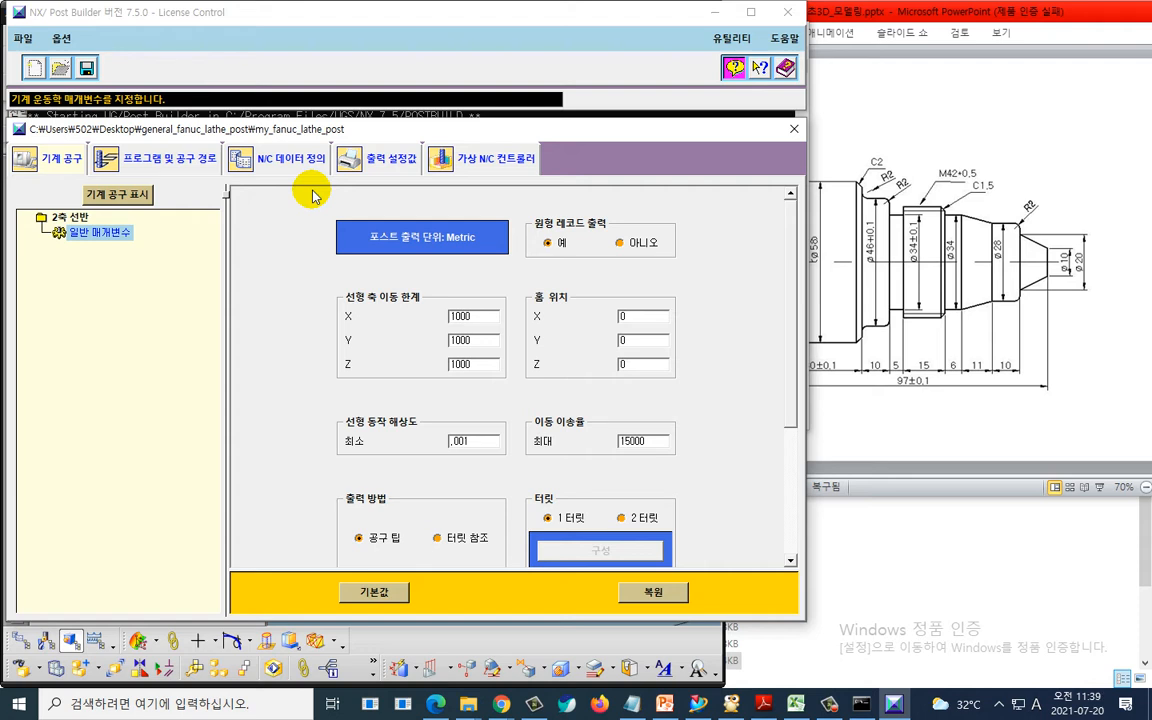
- Open the S address word in the N/C data definition words and set its Modal option to 아니오
left_click(289, 163)
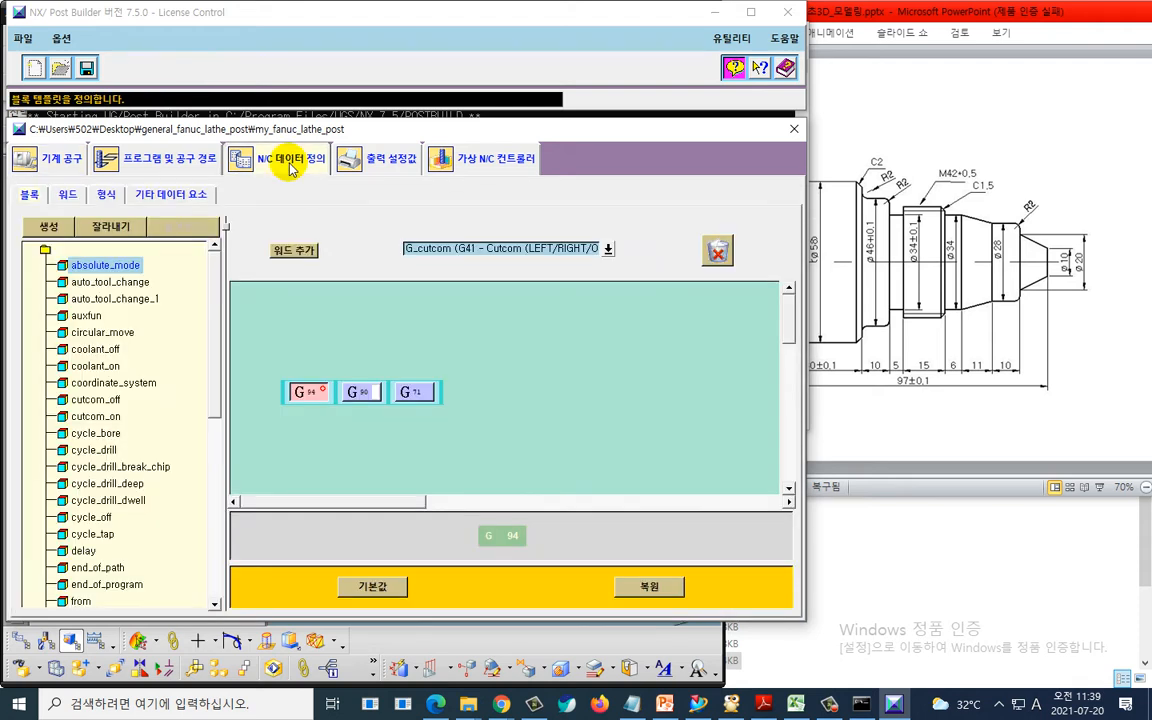
left_click(69, 196)
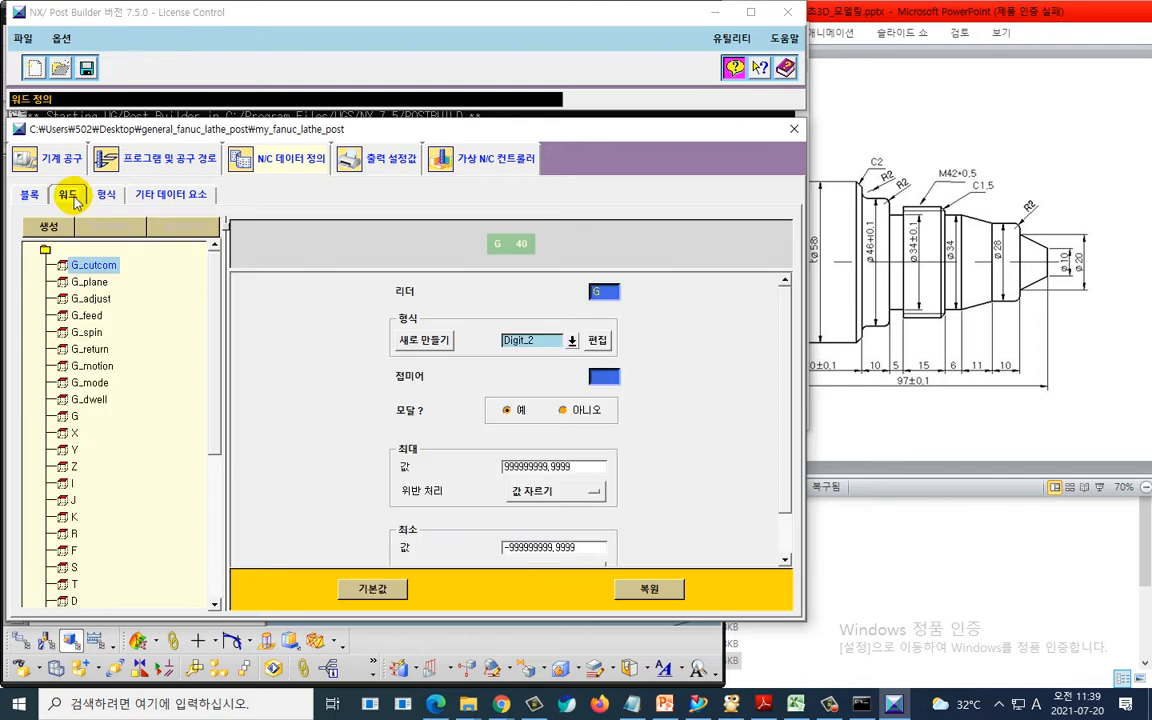
scroll(118, 400, "down", 3)
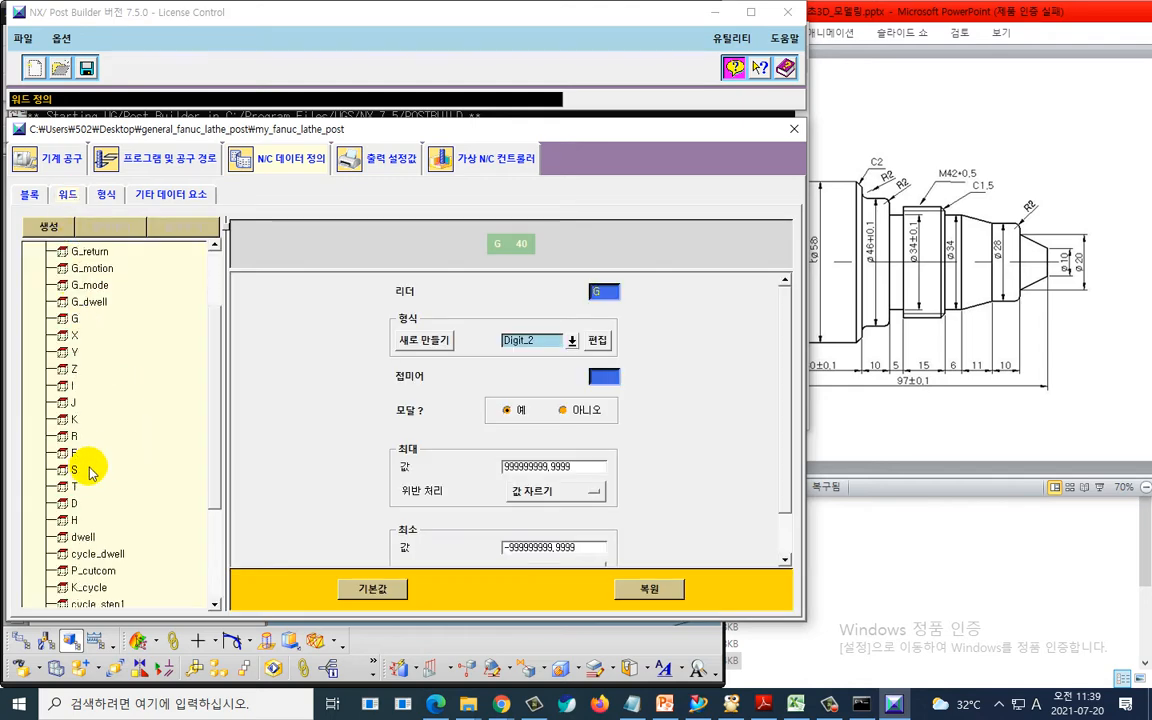
left_click(87, 470)
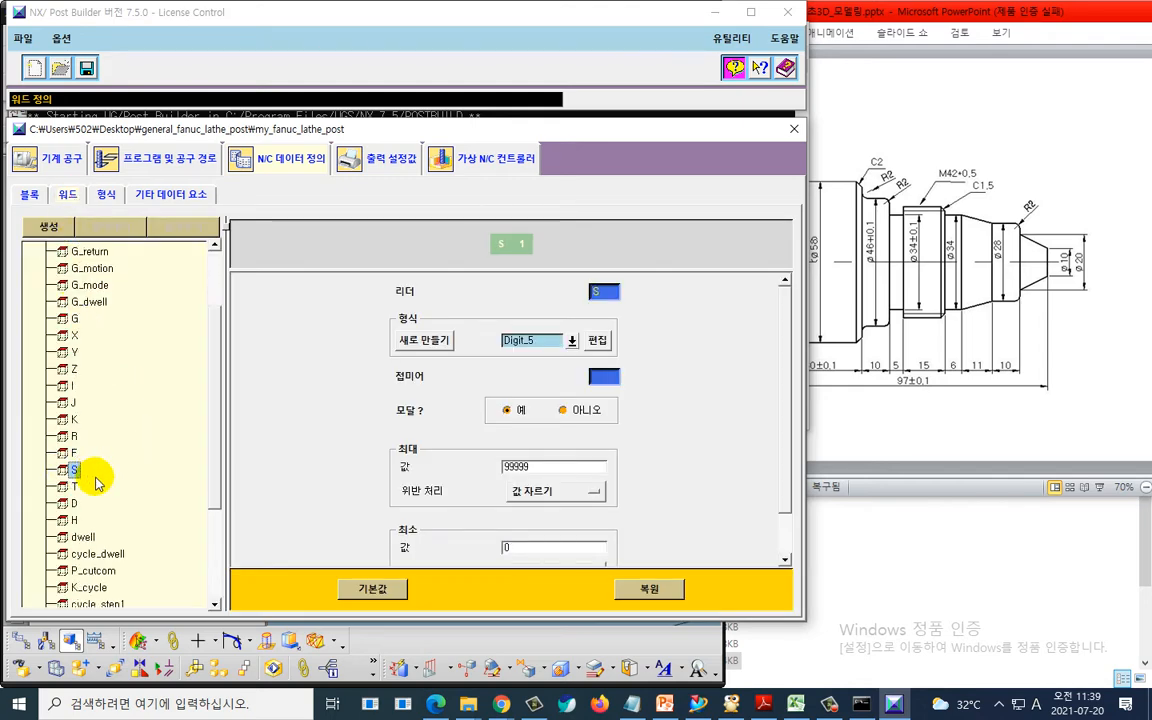
key("ctrl+2")
mouse_move(97, 490)
left_mouse_down()
mouse_move(50, 480)
mouse_move(87, 482)
mouse_move(60, 458)
mouse_move(90, 470)
left_mouse_up()
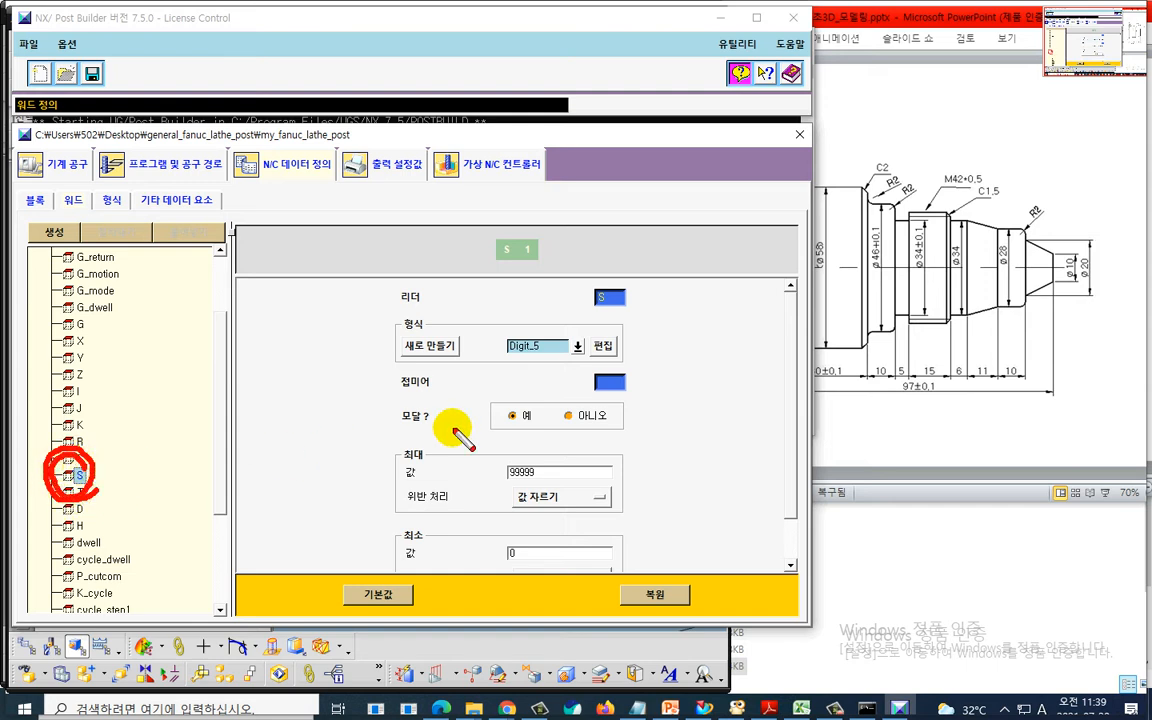
left_click_drag(500, 433, 395, 433)
left_click_drag(514, 417, 510, 434)
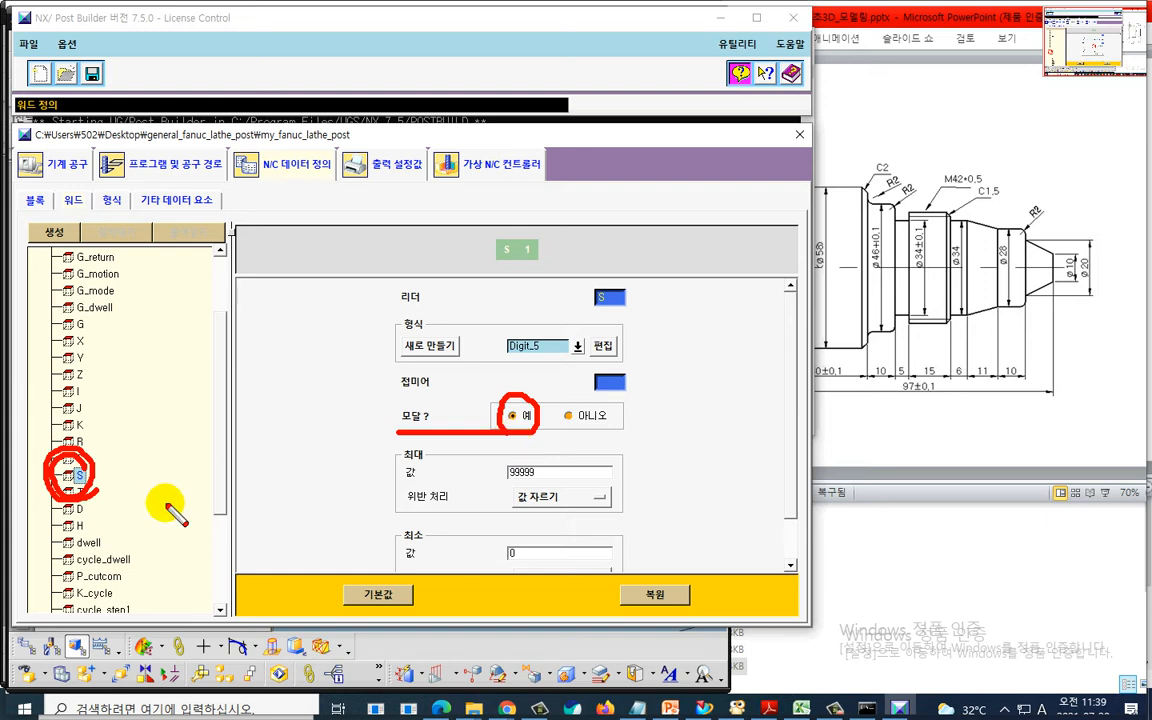
left_click_drag(78, 504, 88, 488)
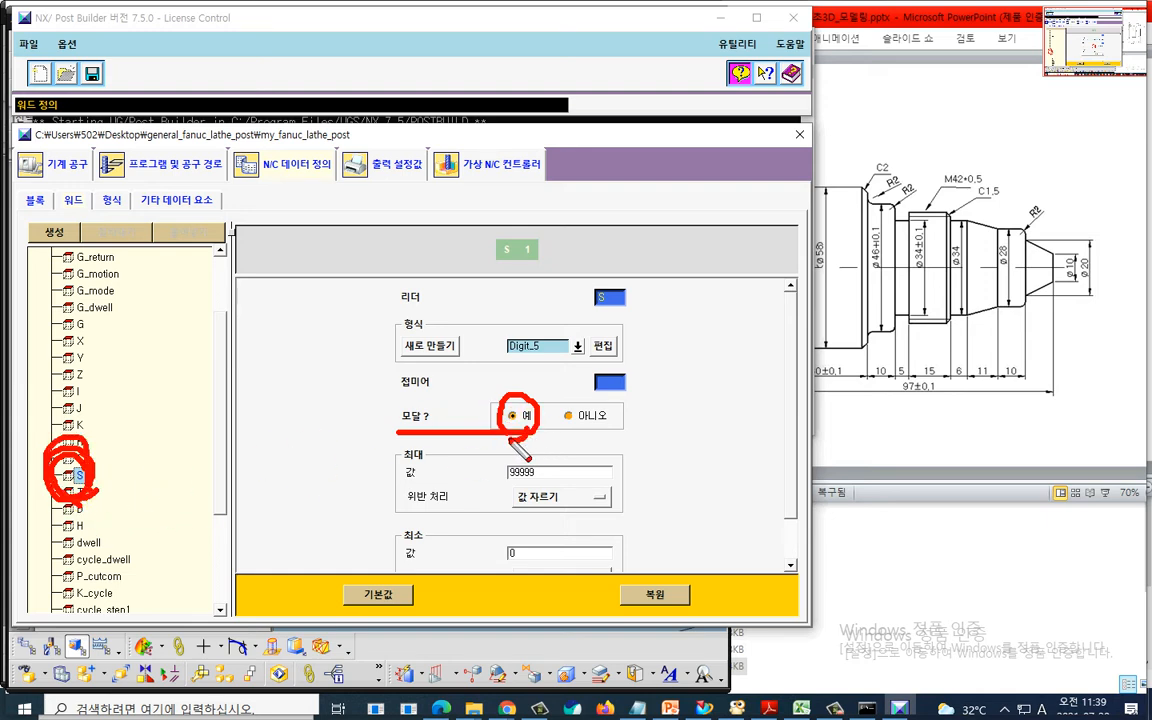
mouse_move(714, 268)
left_mouse_down()
mouse_move(733, 309)
mouse_move(738, 275)
mouse_move(750, 272)
mouse_move(805, 312)
left_mouse_up()
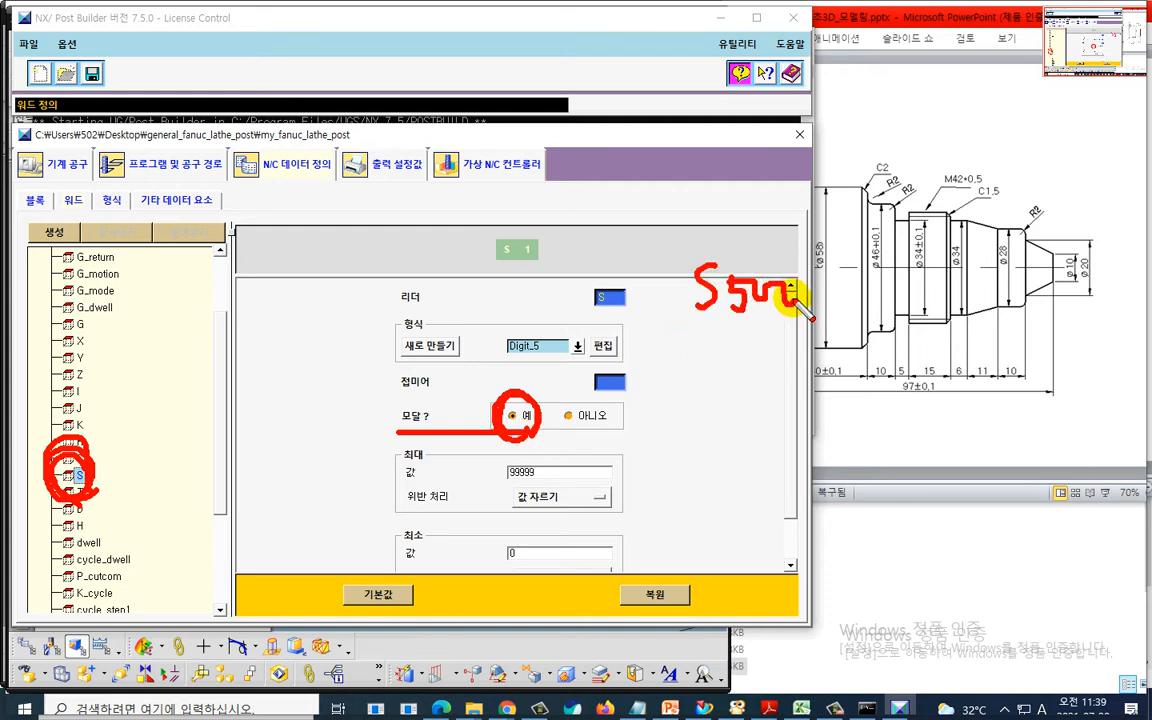
mouse_move(715, 433)
left_mouse_down()
mouse_move(700, 465)
mouse_move(741, 461)
left_mouse_up()
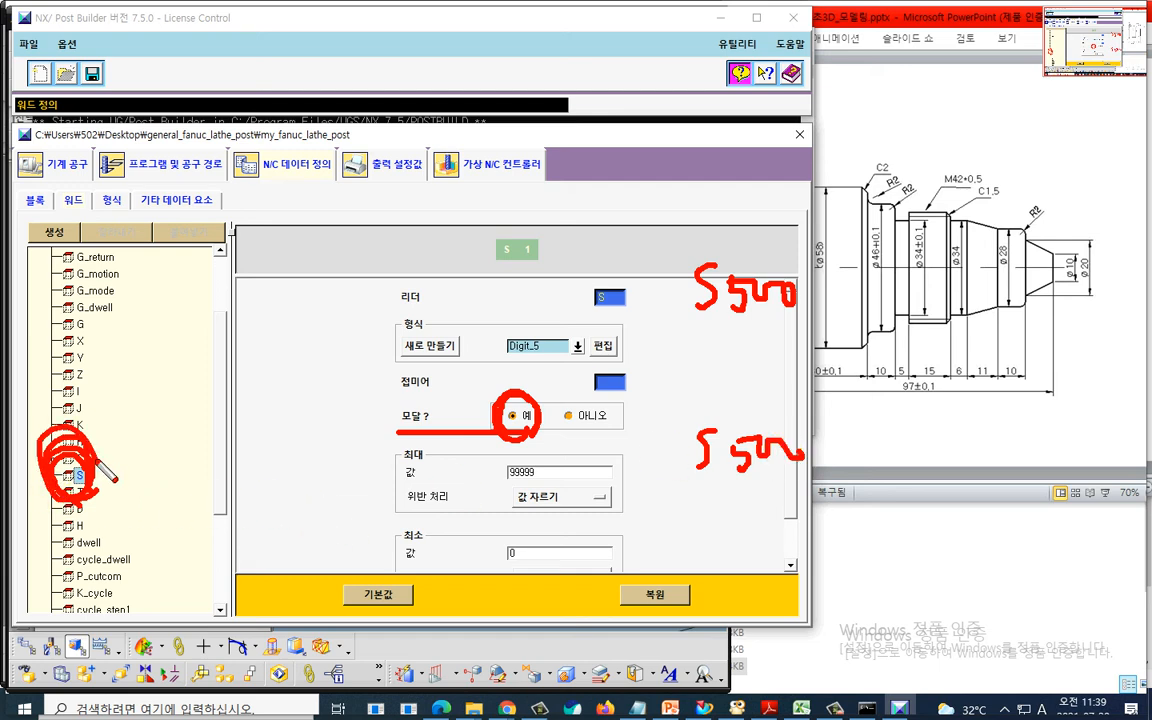
key("Escape")
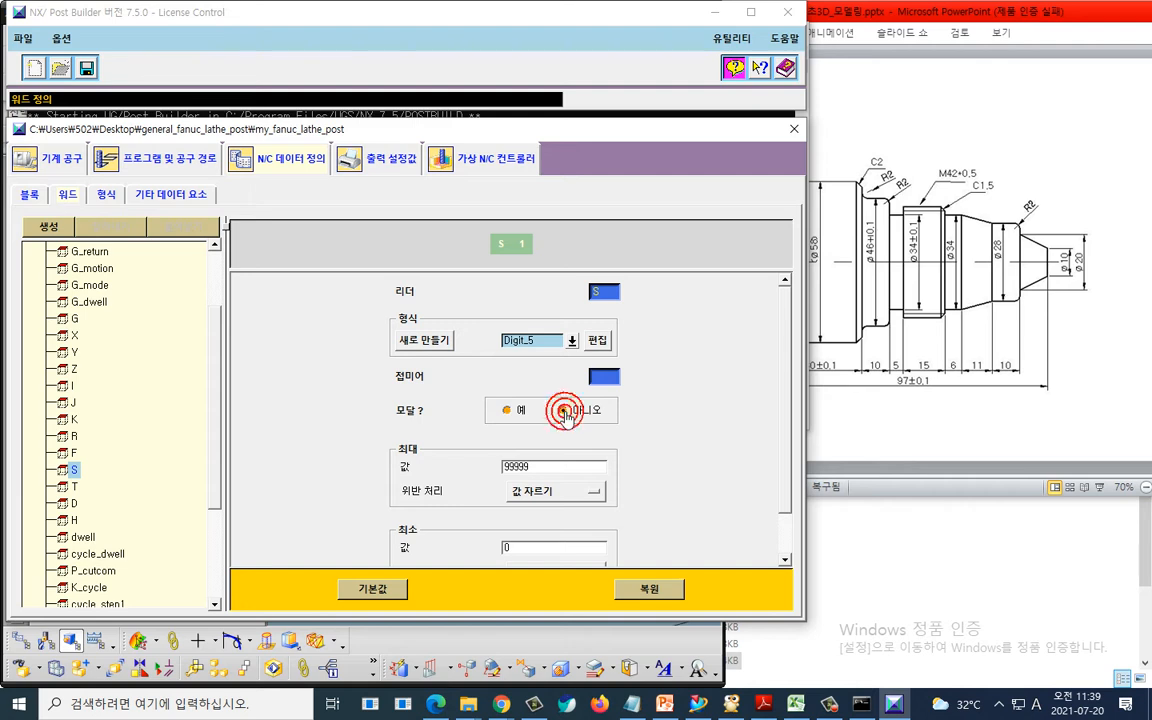
- Save the edited postprocessor and open the 프로그램 및 공구 경로 section
left_click(86, 67)
left_click(440, 274)
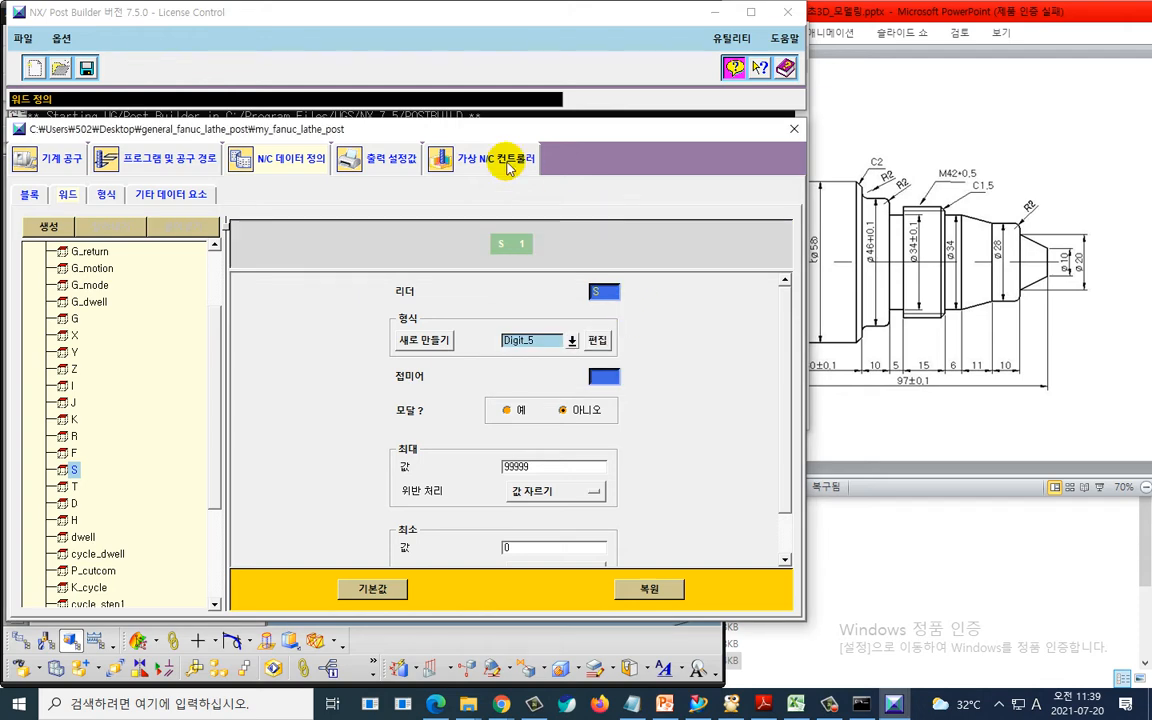
left_click(445, 159)
left_click(168, 159)
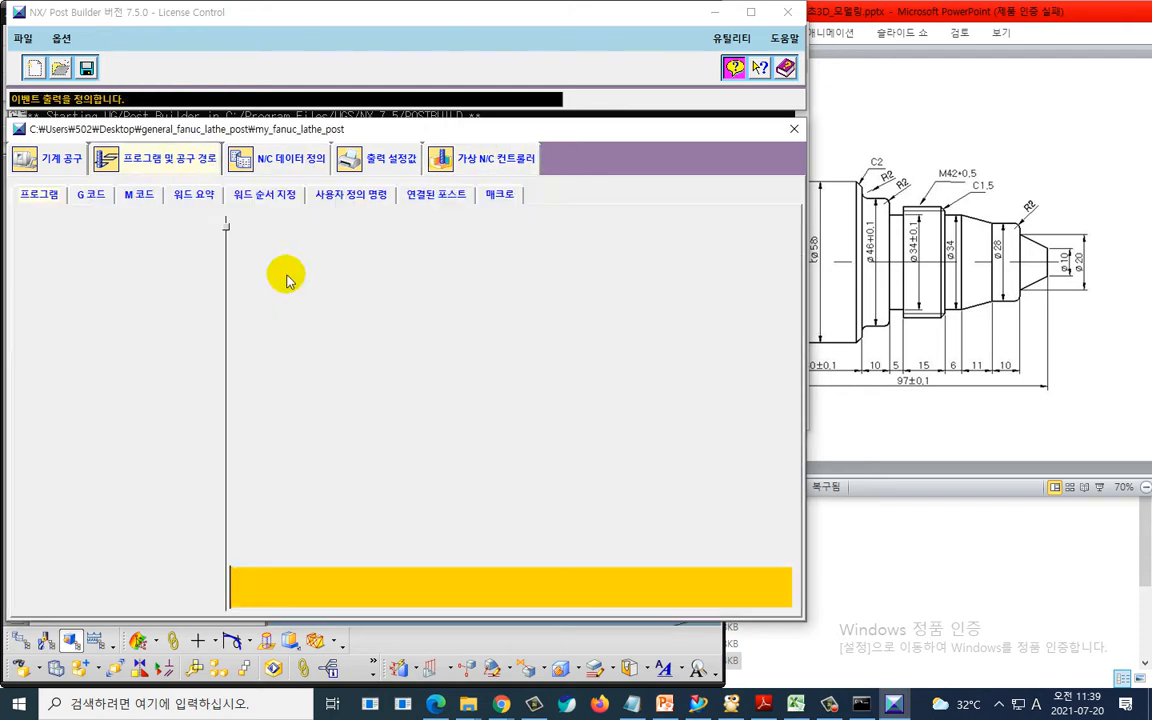
- Switch to NX and postprocess TURNING_WORKPIECE with the my_fanuc_lathe_post postprocessor
key("alt+Tab")
key("alt+Tab")
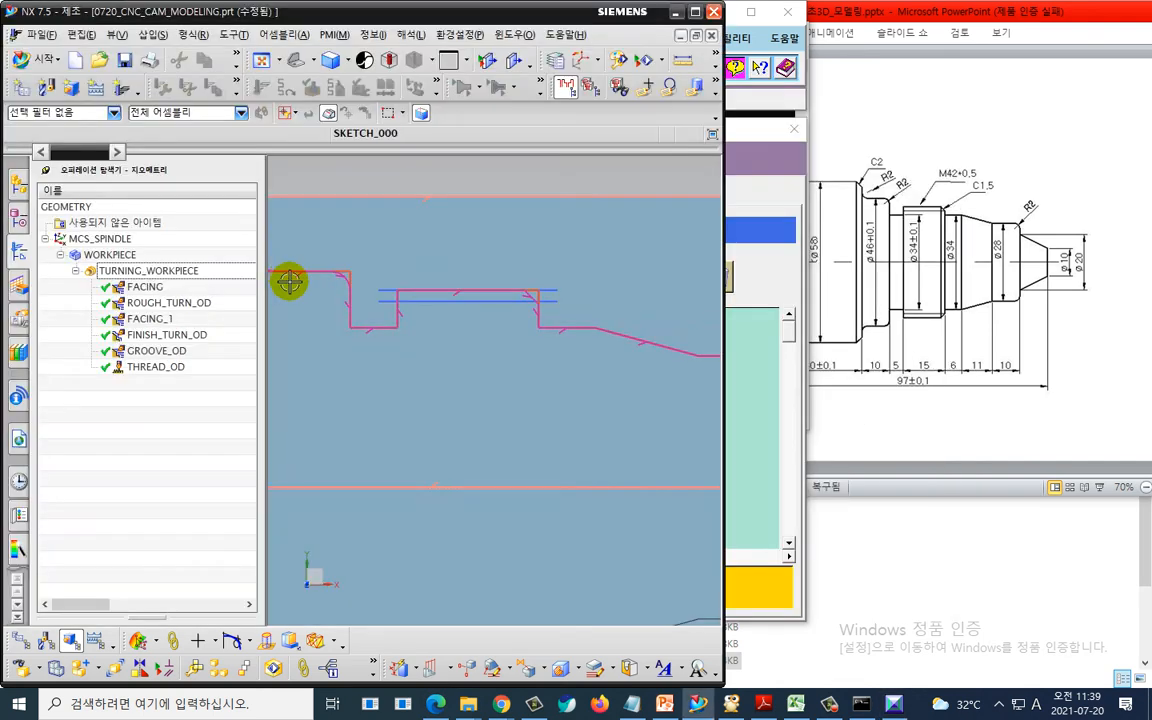
left_click(193, 271)
right_click(193, 273)
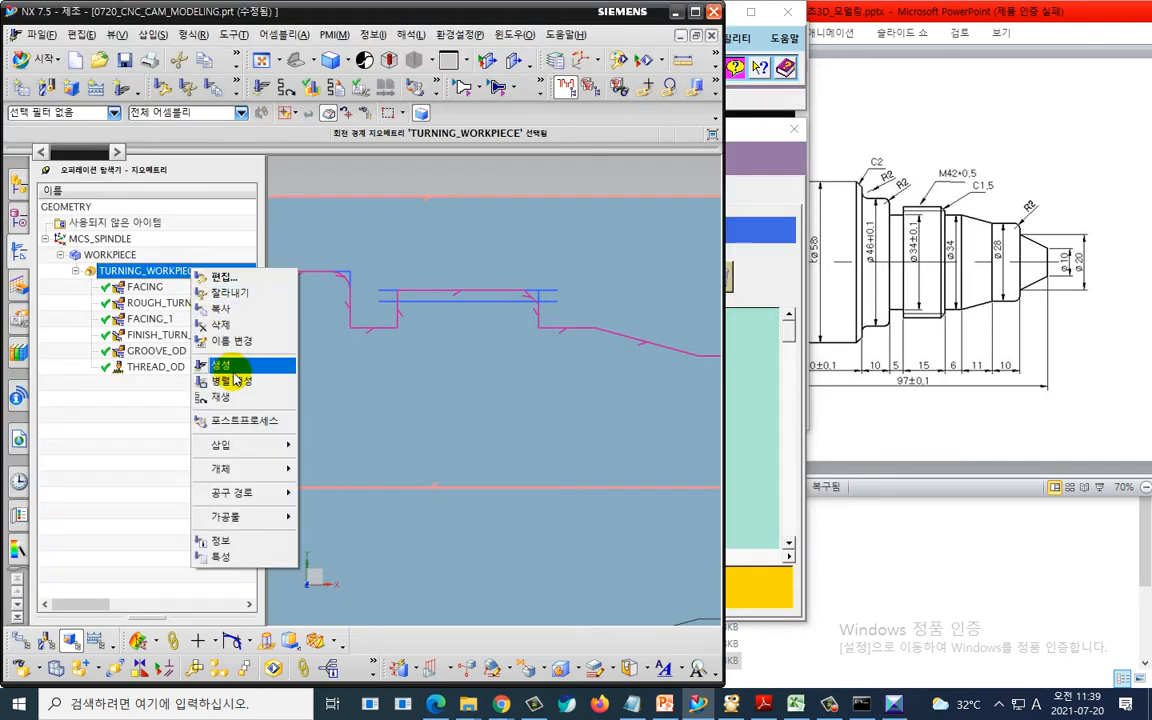
left_click(236, 418)
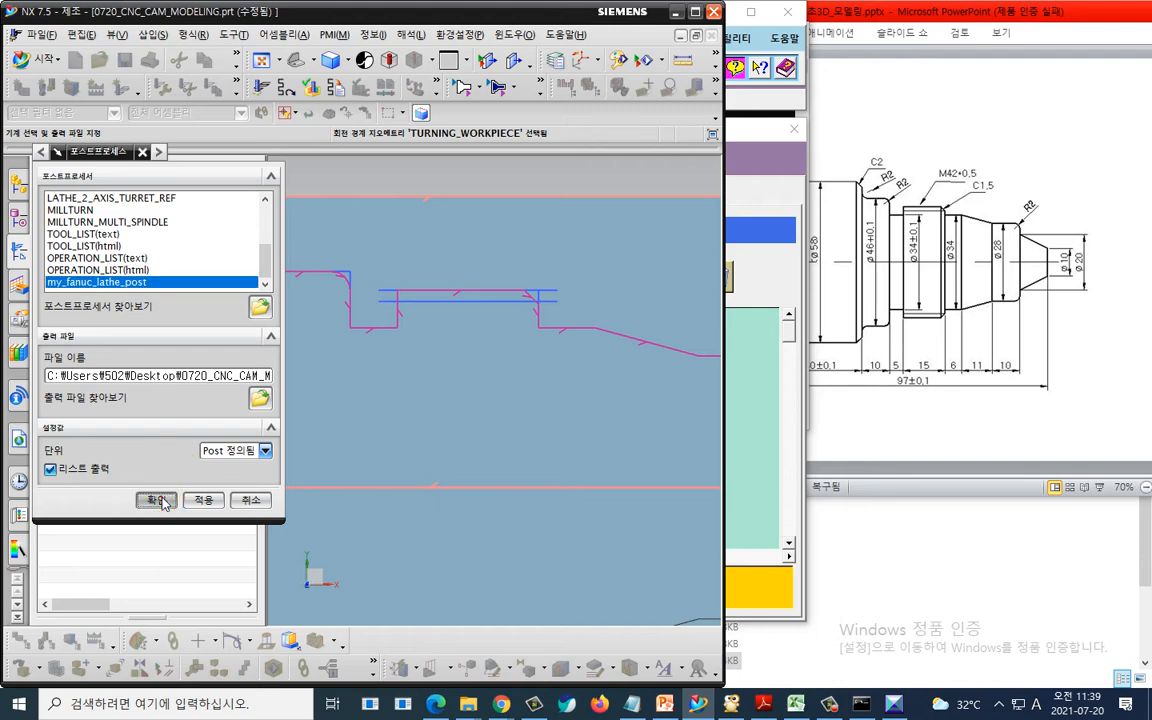
left_click(159, 500)
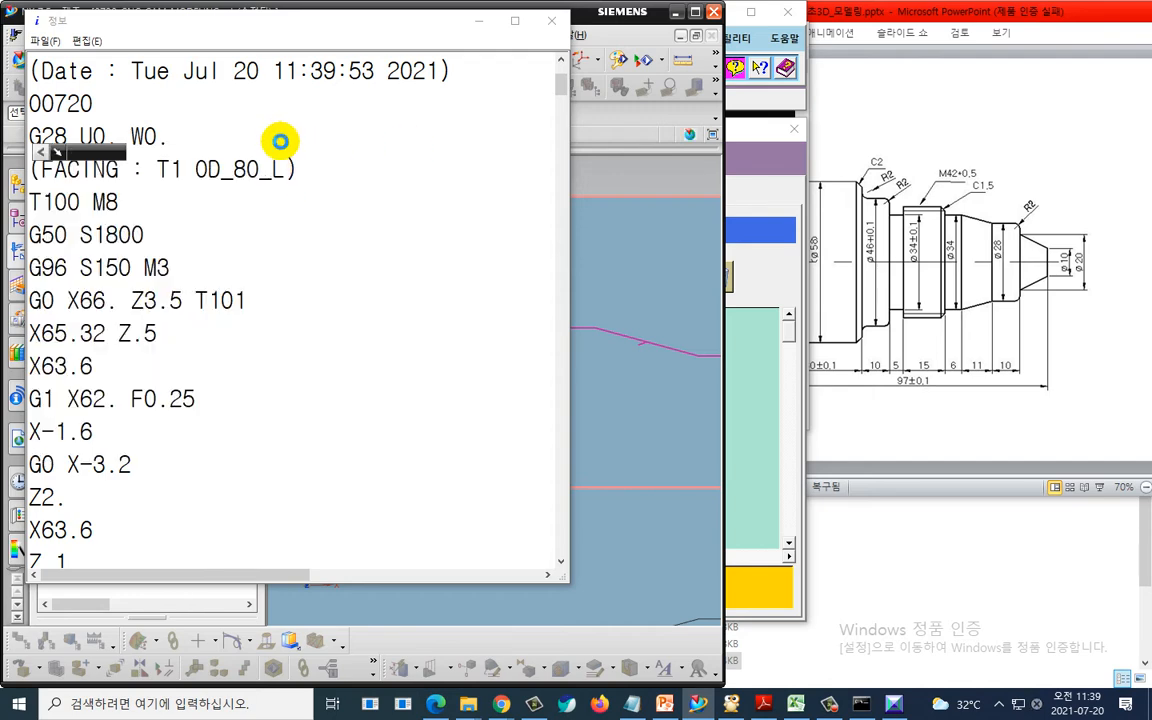
- Search the generated NC listing for T7
key("ctrl+f")
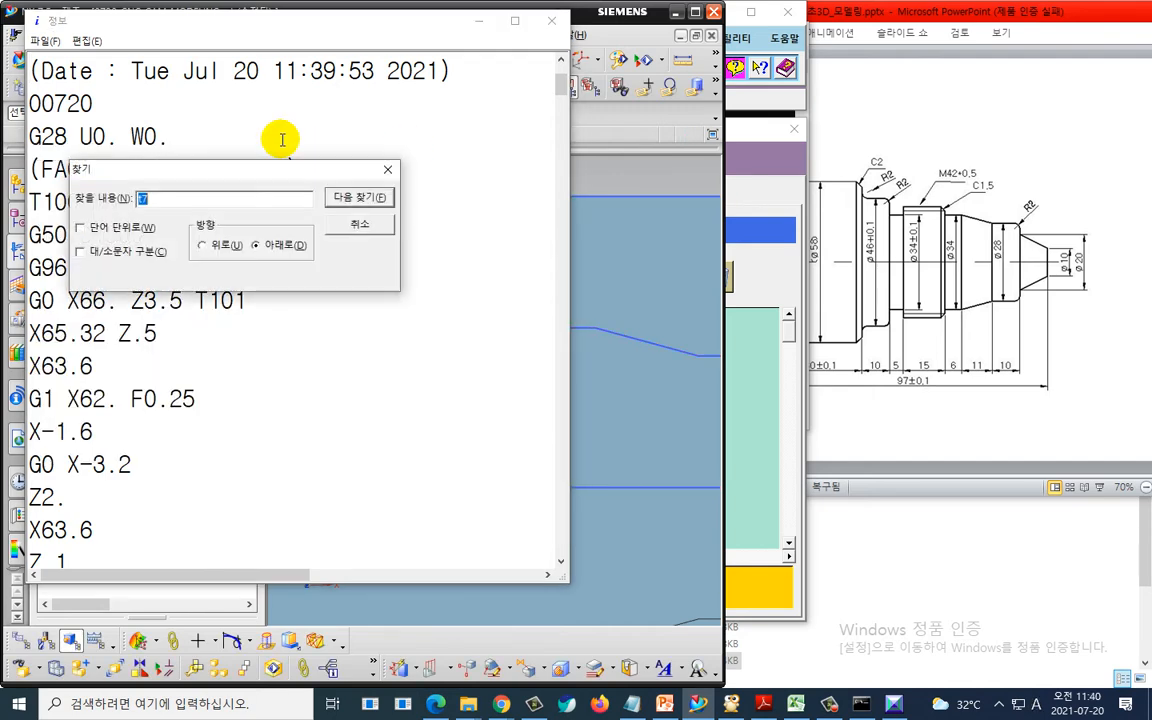
key("Return")
key("Escape")
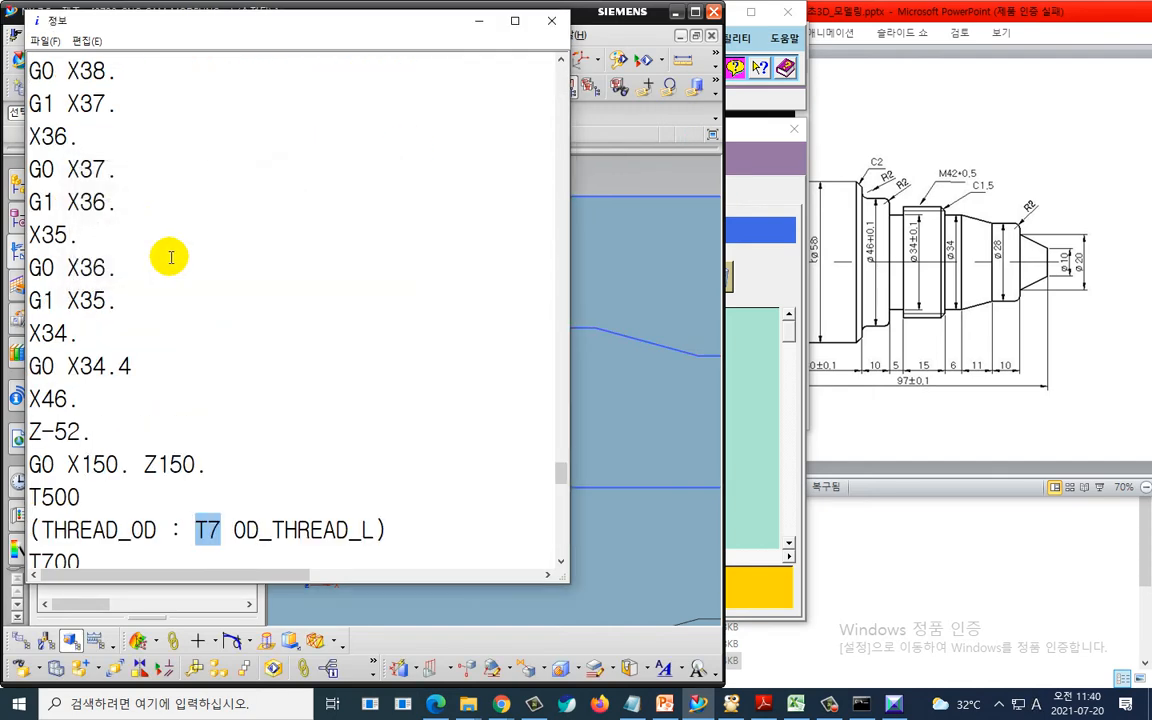
- Scroll up to examine the grooving block's G97 spindle speed line in the NC listing
scroll(232, 281, "up", 2)
scroll(232, 281, "up", 15)
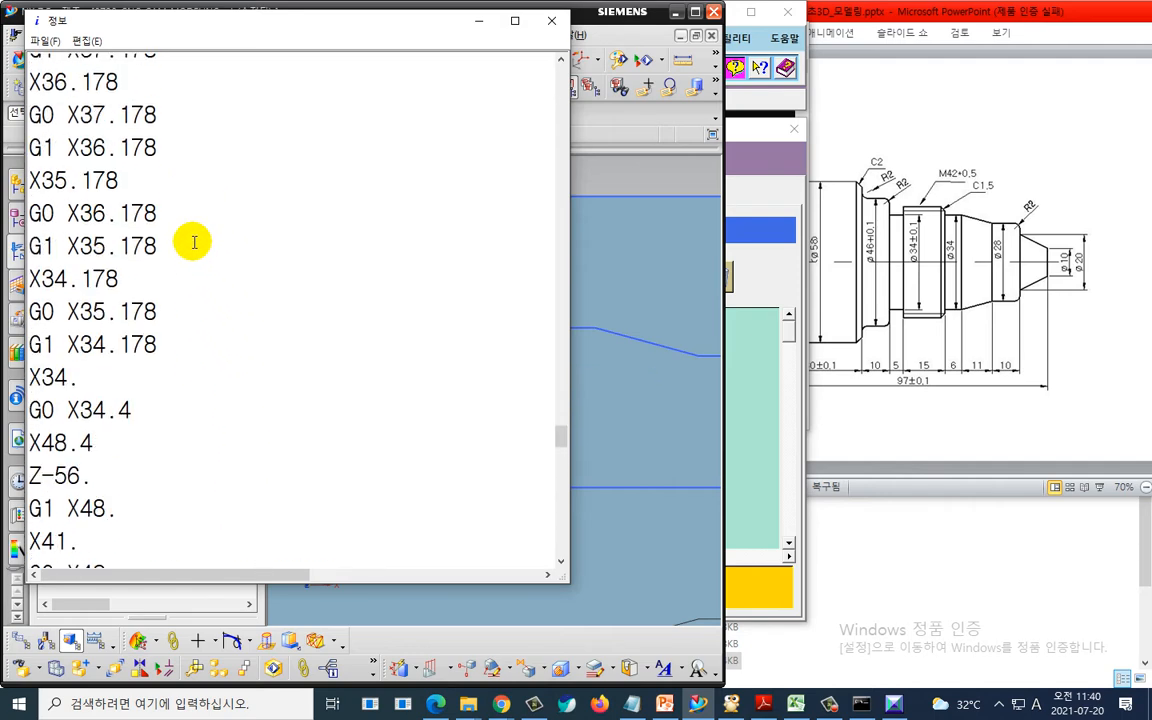
key("ctrl+2")
mouse_move(148, 226)
left_mouse_down()
mouse_move(79, 212)
mouse_move(147, 224)
mouse_move(127, 244)
mouse_move(130, 308)
left_mouse_up()
mouse_move(115, 289)
left_mouse_down()
mouse_move(128, 309)
mouse_move(145, 290)
left_mouse_up()
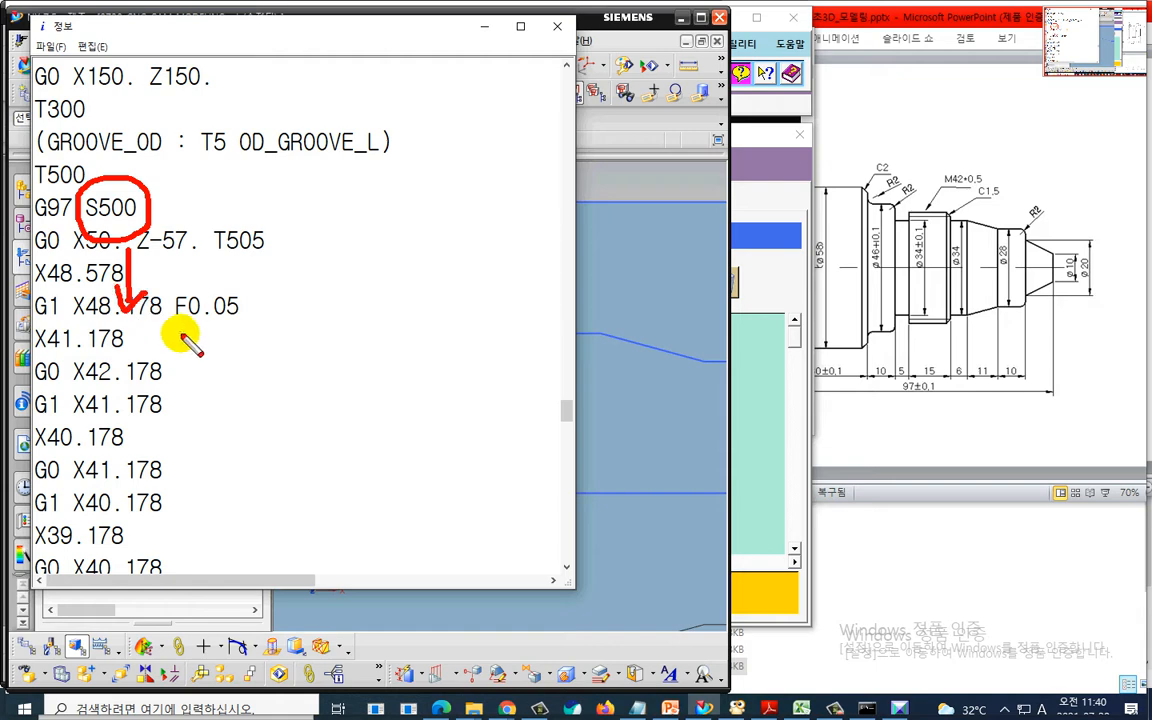
key("Escape")
- Scroll down to examine the threading block's G97 spindle speed line in the NC listing
scroll(215, 376, "down", 1)
scroll(216, 386, "down", 20)
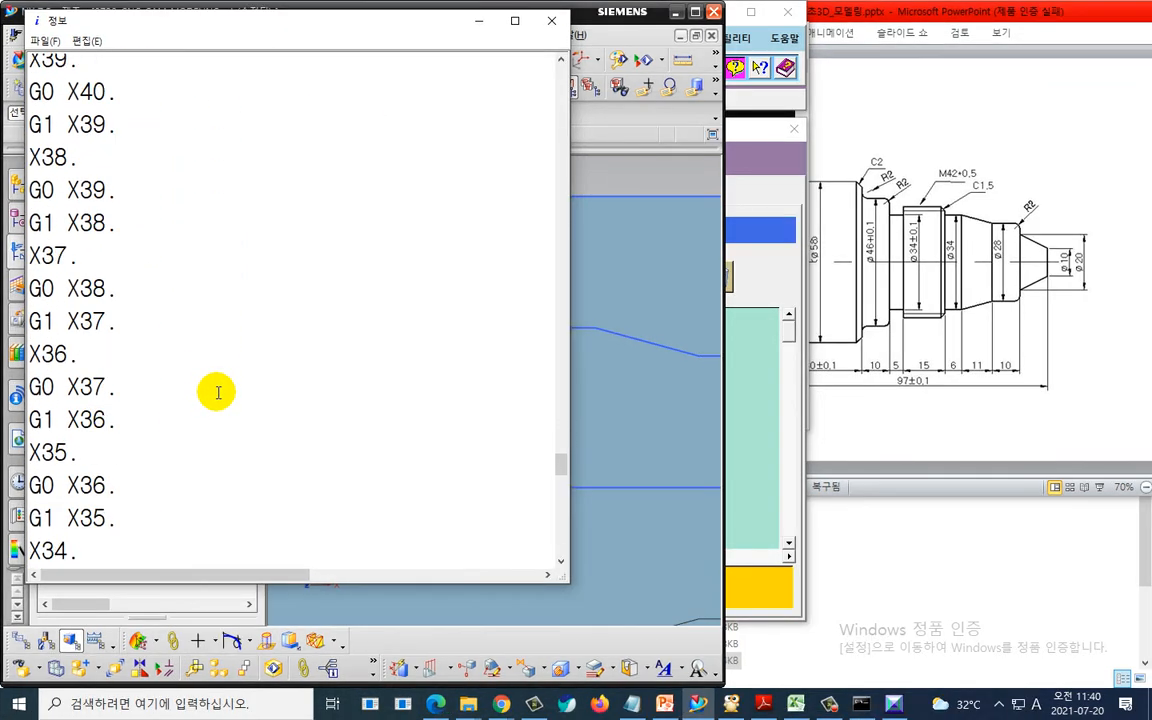
key("ctrl+2")
mouse_move(146, 222)
left_mouse_down()
mouse_move(78, 212)
mouse_move(140, 175)
mouse_move(149, 207)
left_mouse_up()
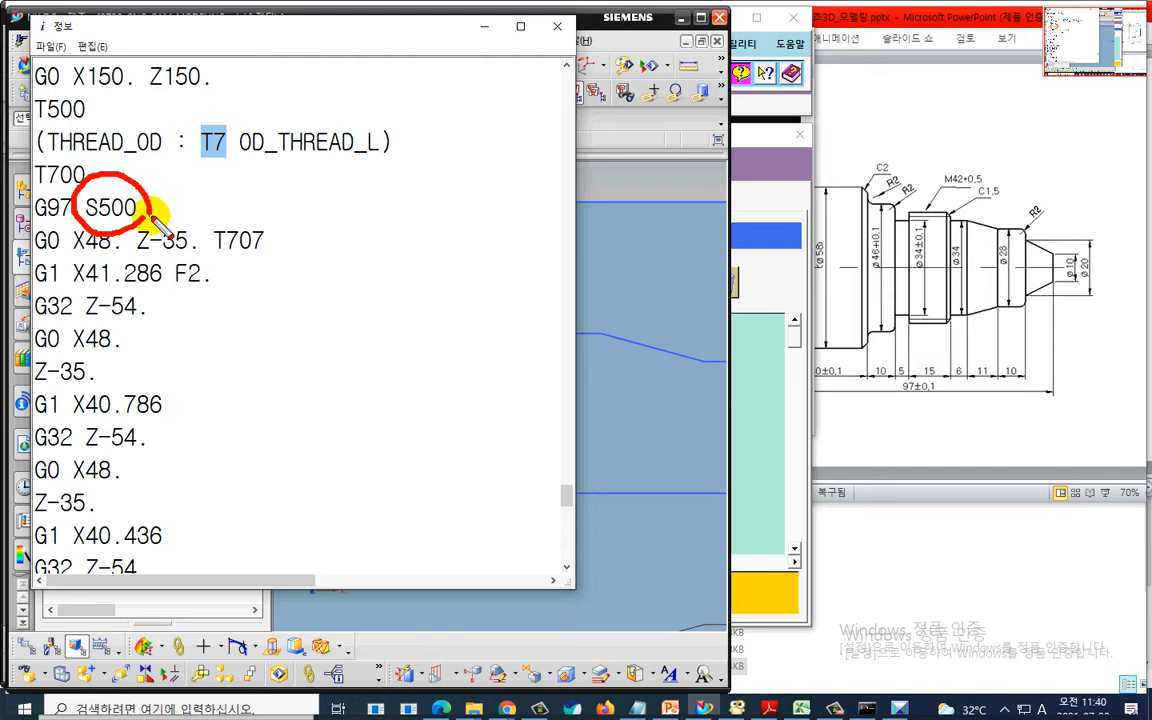
key("Escape")
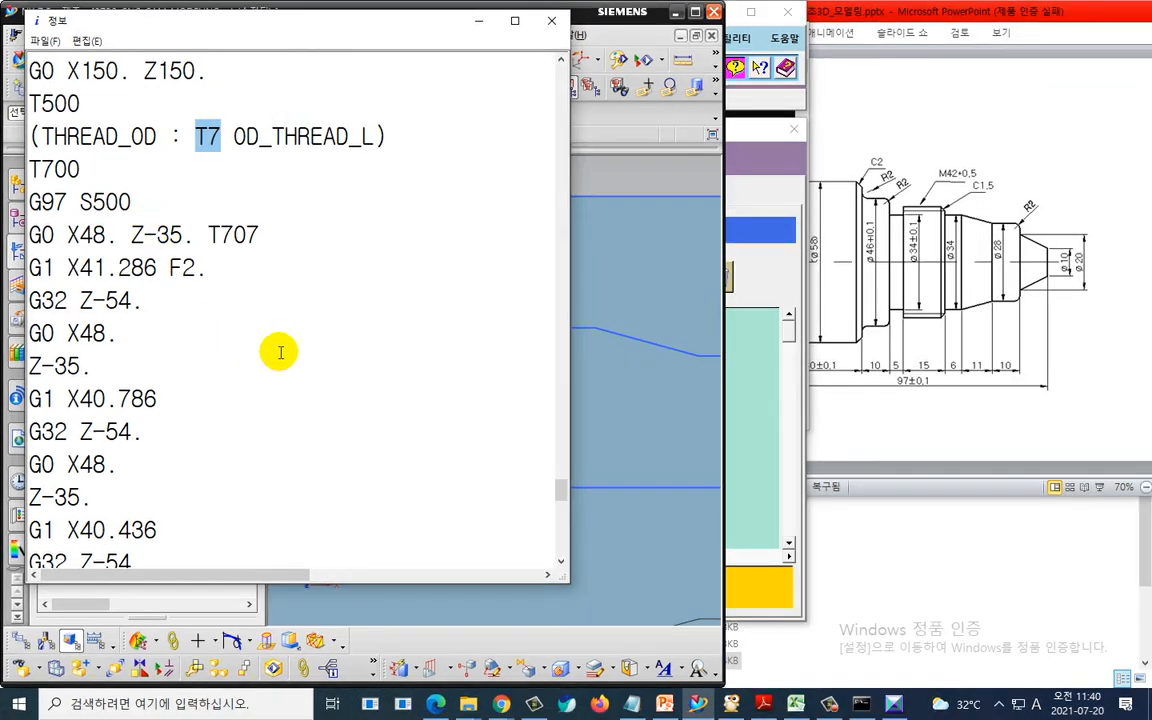
- Examine the final retract and program-end lines of the NC listing, then close the listing
scroll(278, 378, "down", 10)
scroll(240, 388, "down", 2)
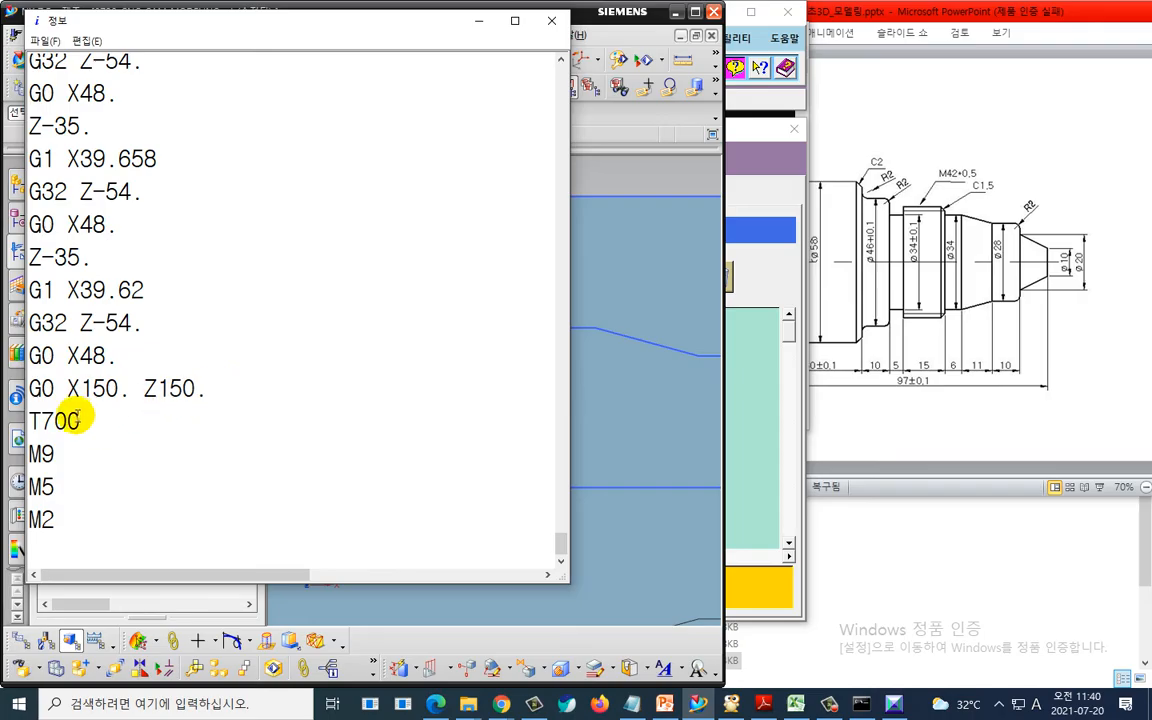
key("ctrl+2")
mouse_move(30, 410)
left_mouse_down()
mouse_move(232, 423)
mouse_move(154, 375)
mouse_move(22, 385)
mouse_move(45, 410)
left_mouse_up()
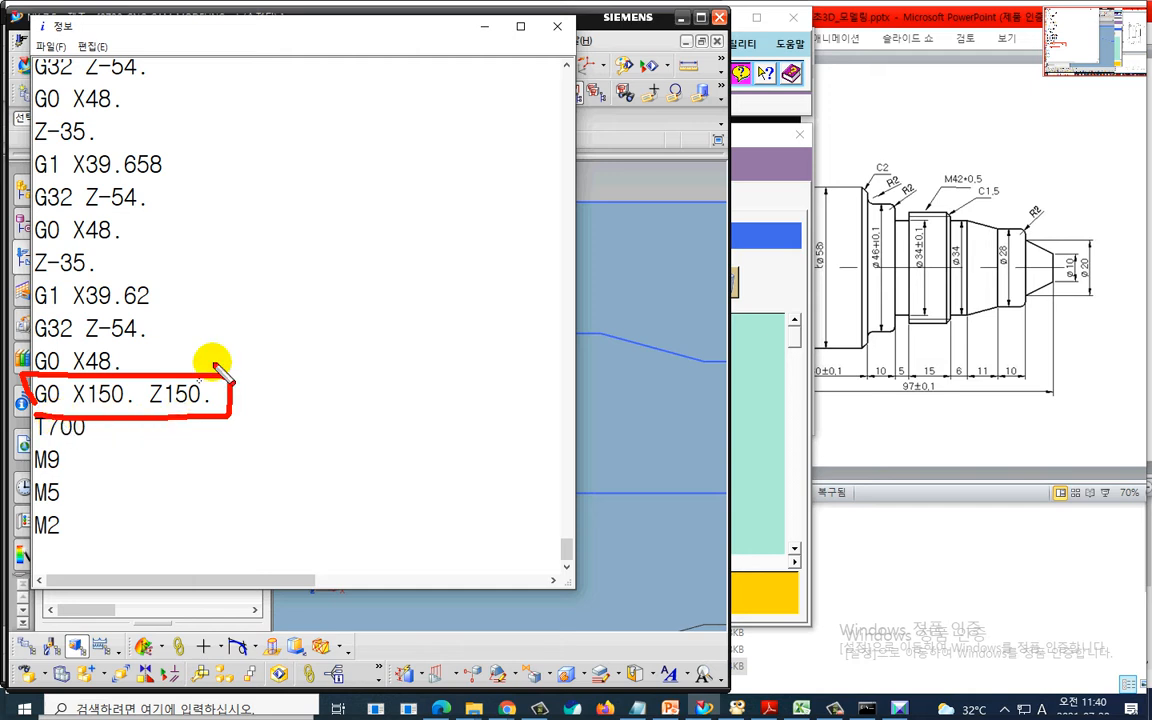
key("Escape")
left_click(548, 20)
- Switch to Post Builder and open the program end sequence under program and tool path
key("alt+Tab")
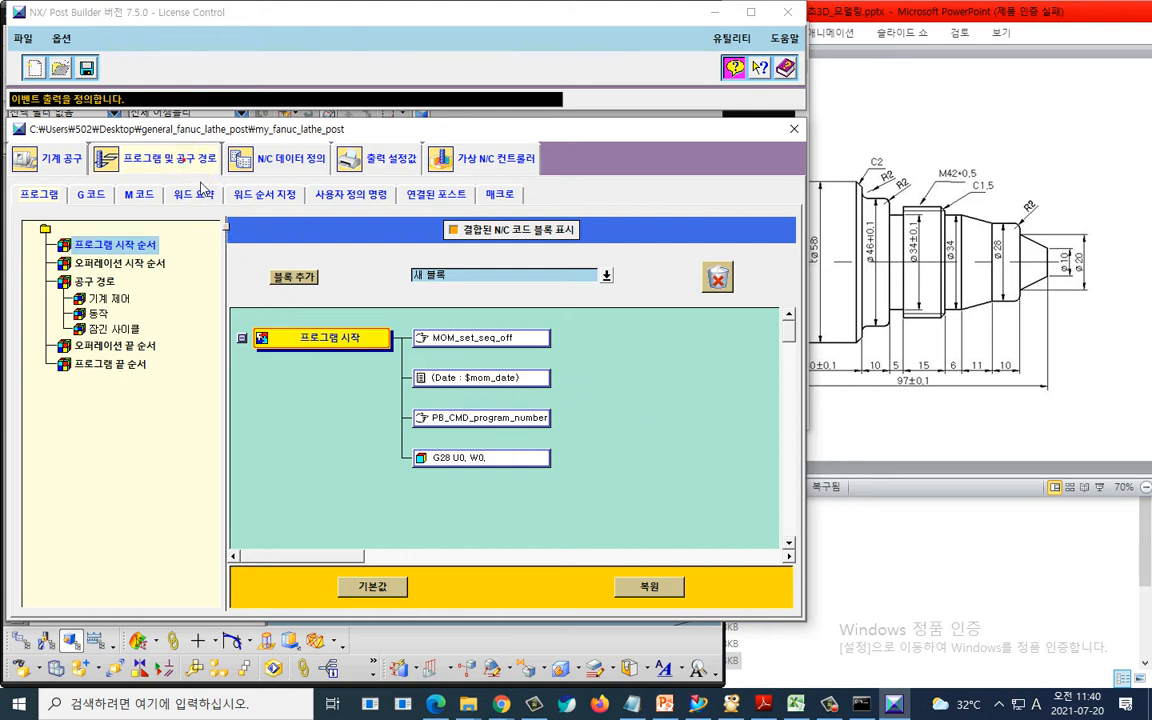
key("ctrl+2")
mouse_move(205, 177)
left_mouse_down()
mouse_move(177, 189)
mouse_move(116, 150)
mouse_move(222, 169)
mouse_move(209, 187)
mouse_move(147, 187)
mouse_move(227, 147)
mouse_move(199, 178)
left_mouse_up()
key("Escape")
left_click(139, 368)
key("ctrl+2")
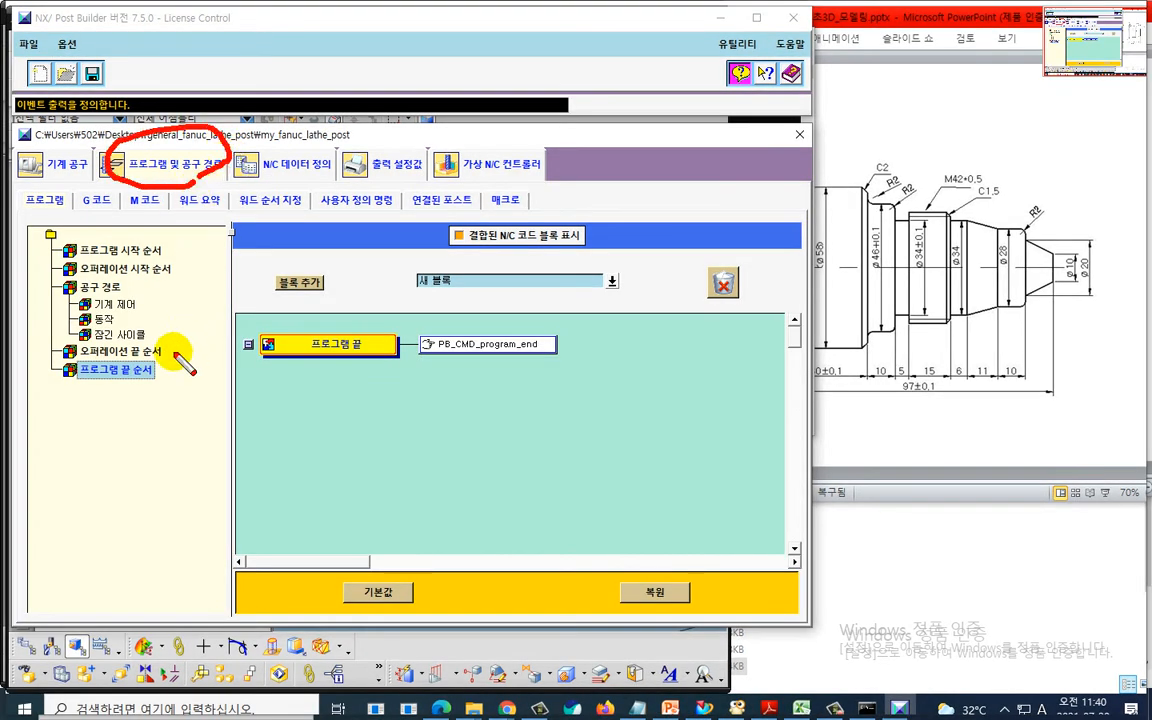
mouse_move(156, 377)
left_mouse_down()
mouse_move(65, 372)
mouse_move(153, 358)
mouse_move(61, 369)
mouse_move(130, 361)
left_mouse_up()
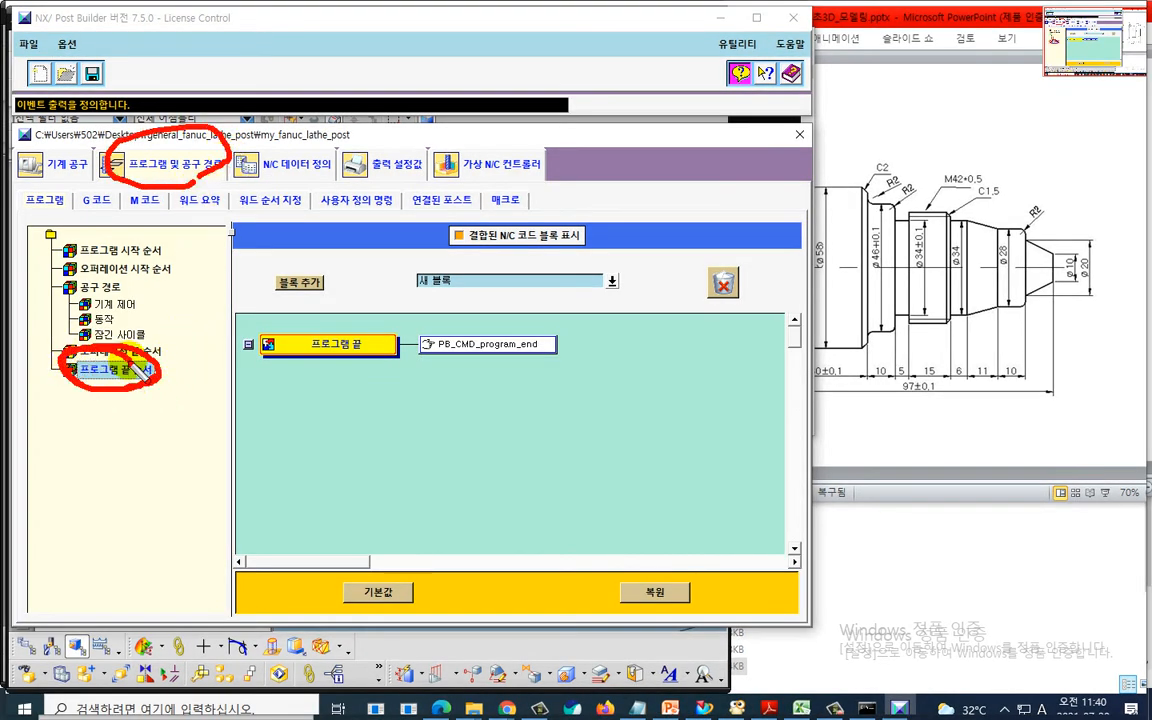
mouse_move(193, 195)
left_mouse_down()
mouse_move(115, 135)
mouse_move(140, 186)
mouse_move(235, 142)
mouse_move(165, 188)
left_mouse_up()
left_click_drag(155, 380, 150, 375)
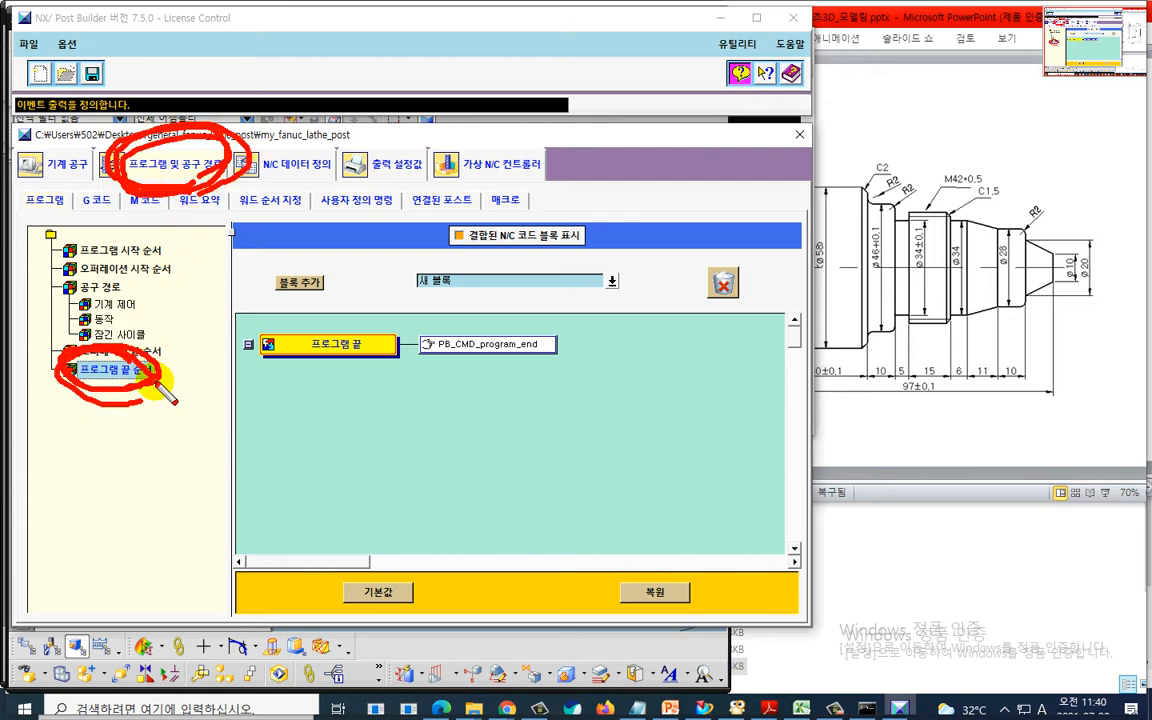
mouse_move(208, 178)
left_mouse_down()
mouse_move(198, 181)
mouse_move(214, 169)
left_mouse_up()
mouse_move(167, 405)
left_mouse_down()
mouse_move(63, 390)
mouse_move(115, 335)
left_mouse_up()
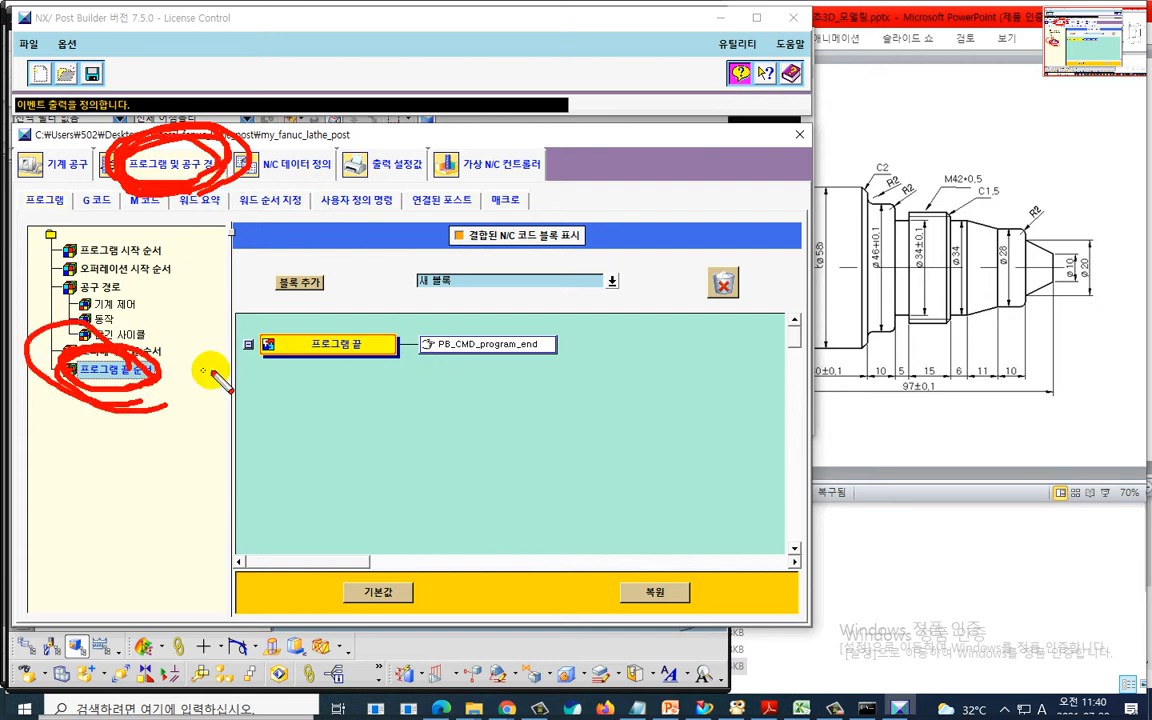
- Open the PB_CMD_program_end custom command to examine its output lines
mouse_move(520, 386)
left_mouse_down()
mouse_move(510, 312)
mouse_move(527, 370)
left_mouse_up()
left_click_drag(352, 377, 370, 373)
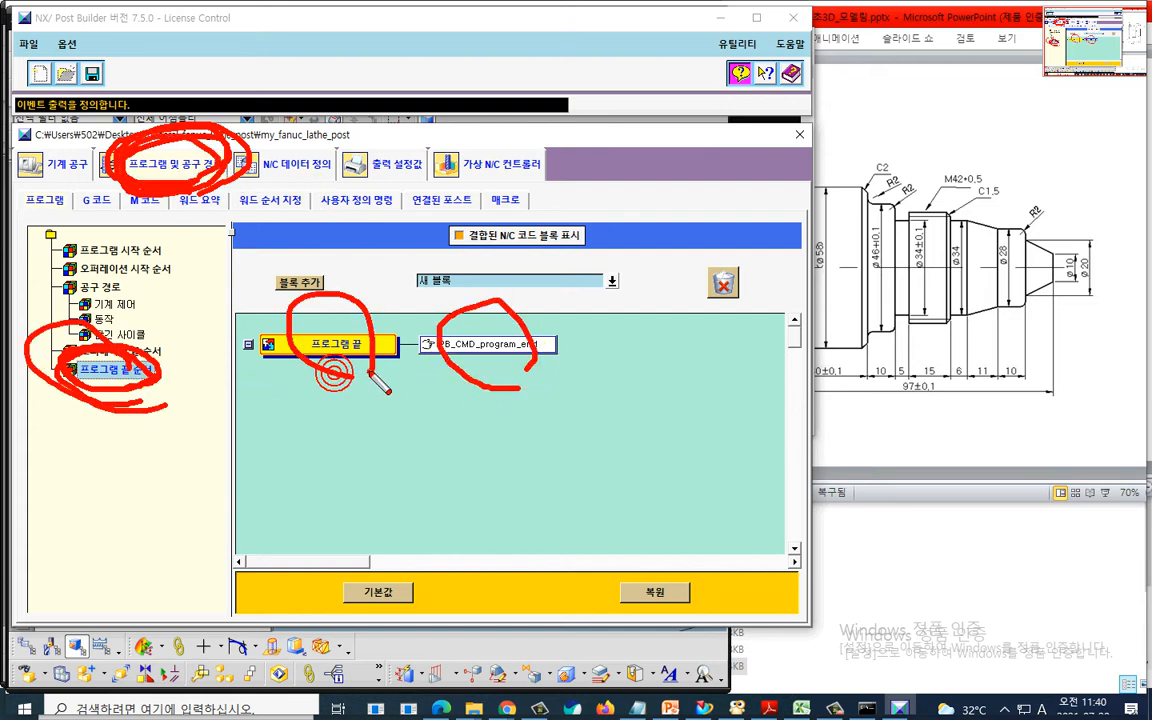
left_click_drag(460, 325, 441, 320)
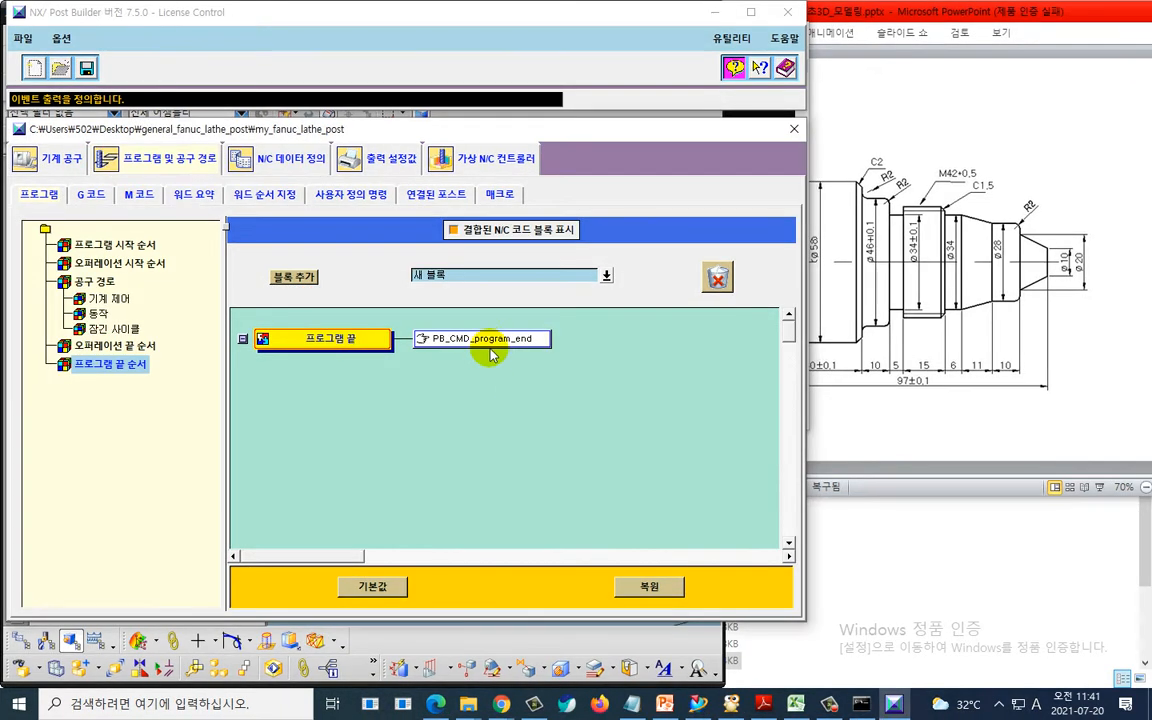
double_click(430, 343)
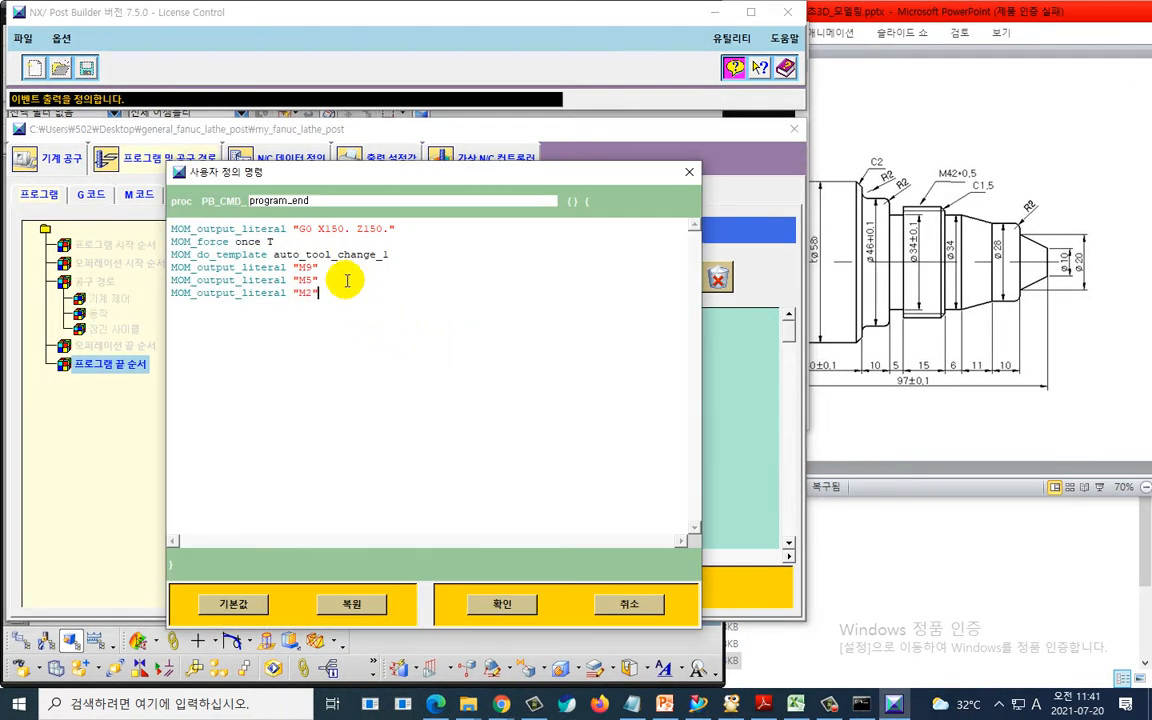
key("ctrl+2")
mouse_move(405, 262)
left_mouse_down()
mouse_move(386, 219)
mouse_move(301, 224)
mouse_move(290, 250)
left_mouse_up()
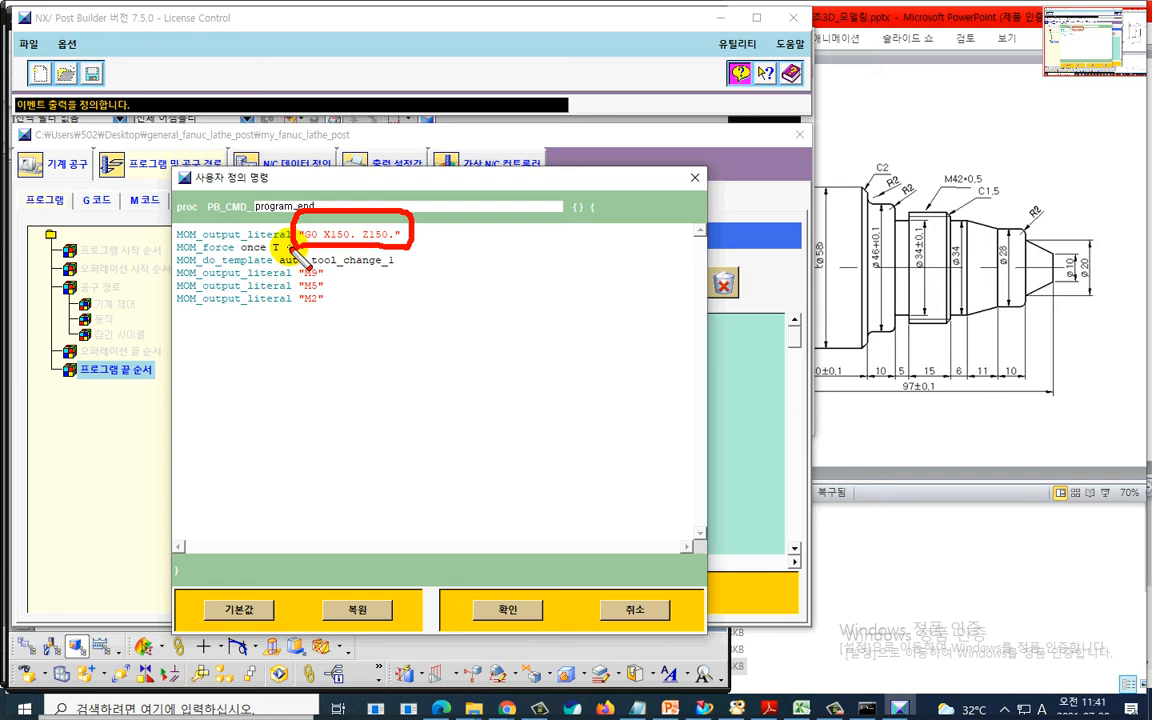
key("Escape")
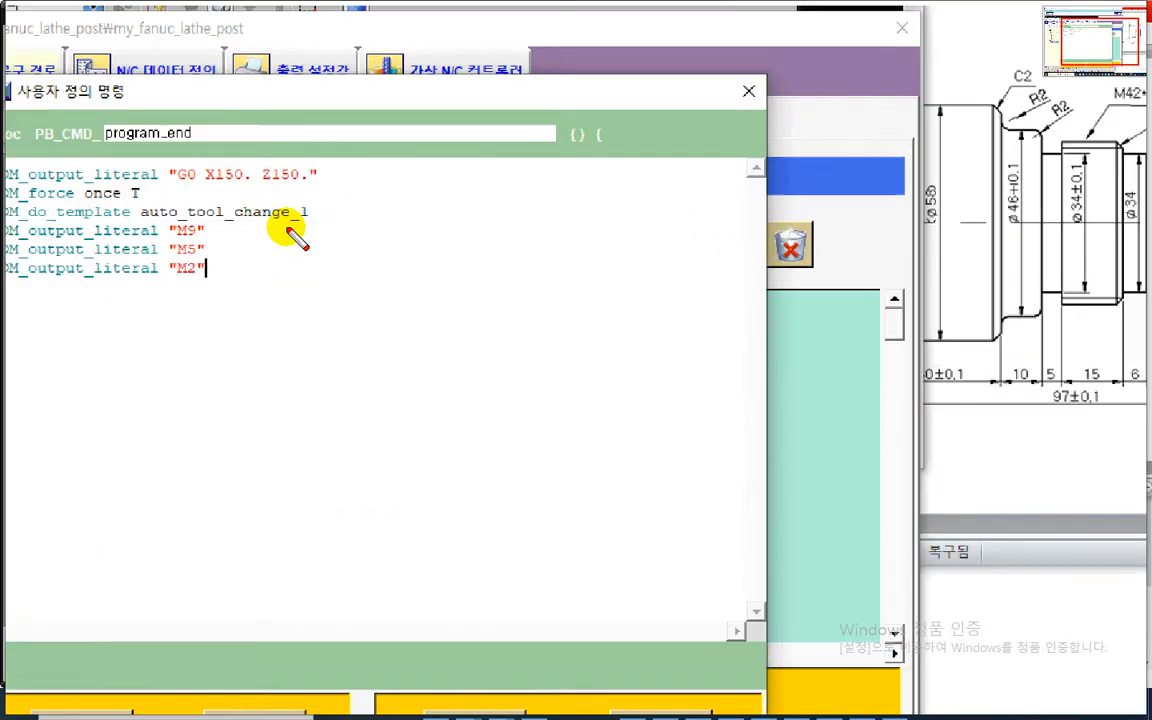
- Change the retract line in PB_CMD_program_end to output G0 X200. Z000
mouse_move(280, 206)
left_mouse_down()
mouse_move(140, 157)
mouse_move(328, 185)
left_mouse_up()
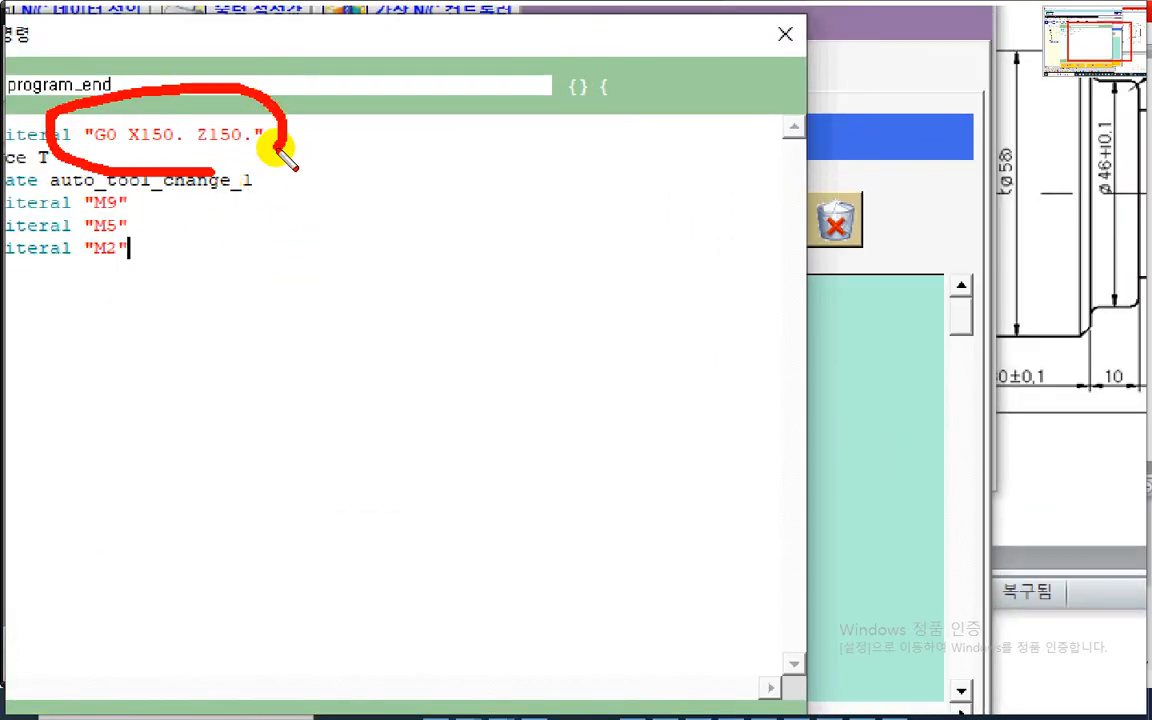
left_click_drag(272, 146, 251, 172)
key("Escape")
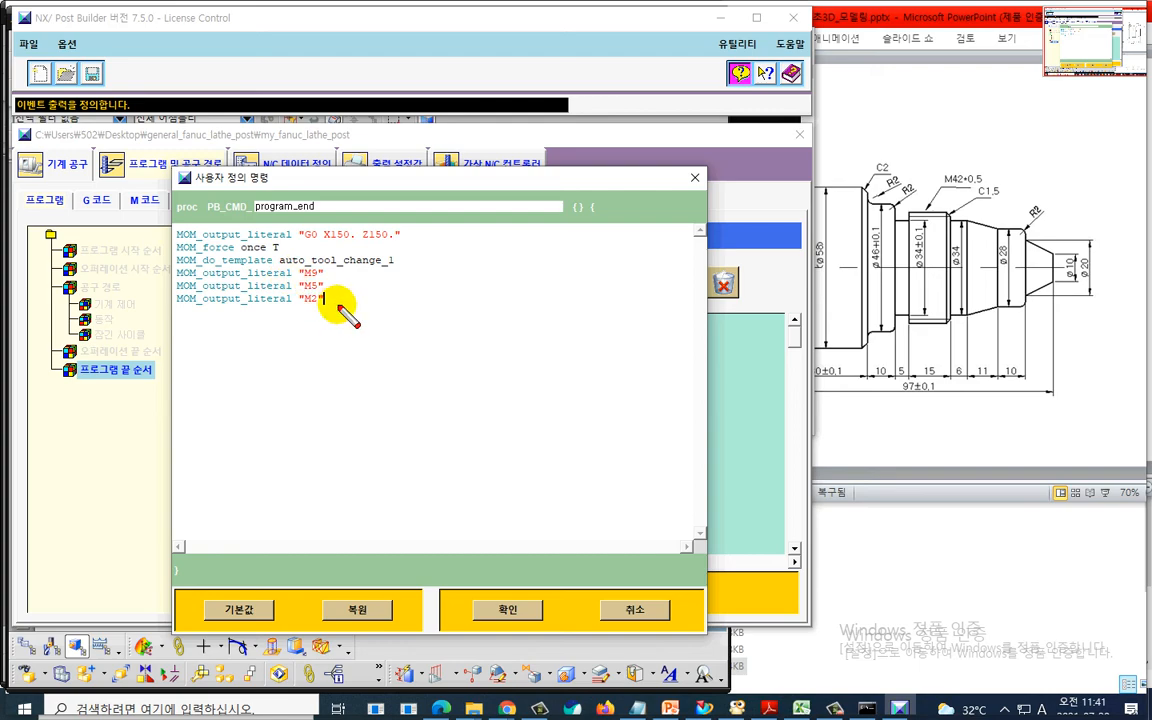
mouse_move(330, 312)
left_mouse_down()
mouse_move(140, 250)
mouse_move(470, 319)
left_mouse_up()
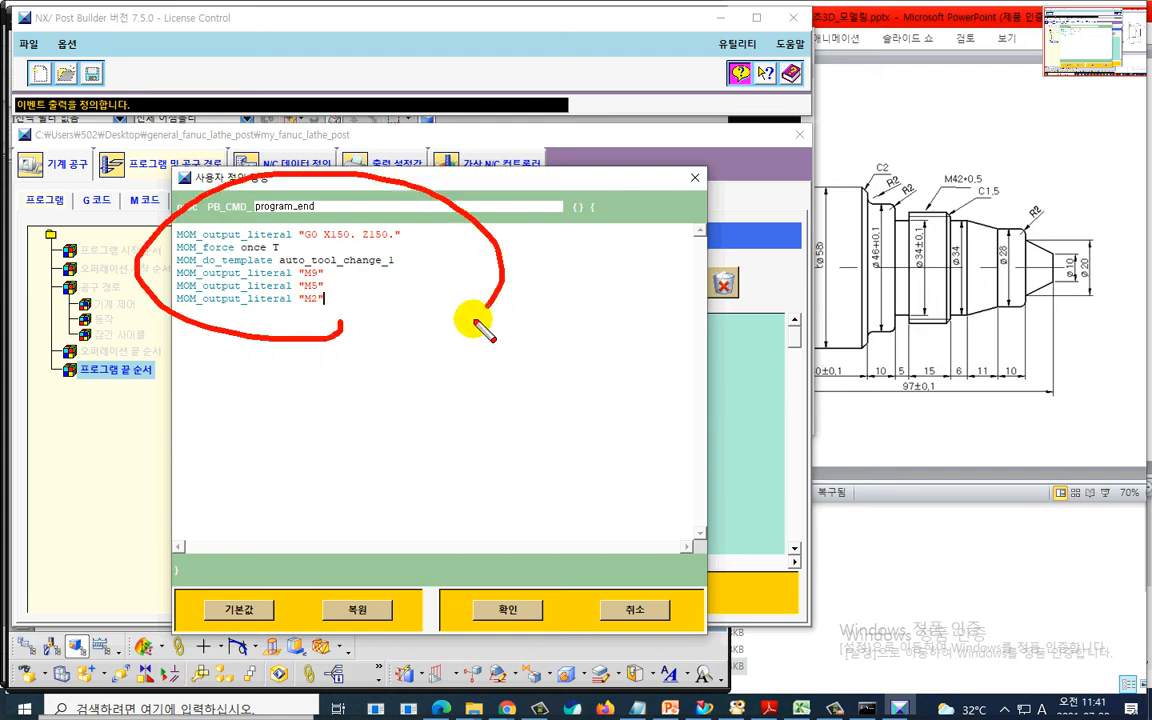
key("Escape")
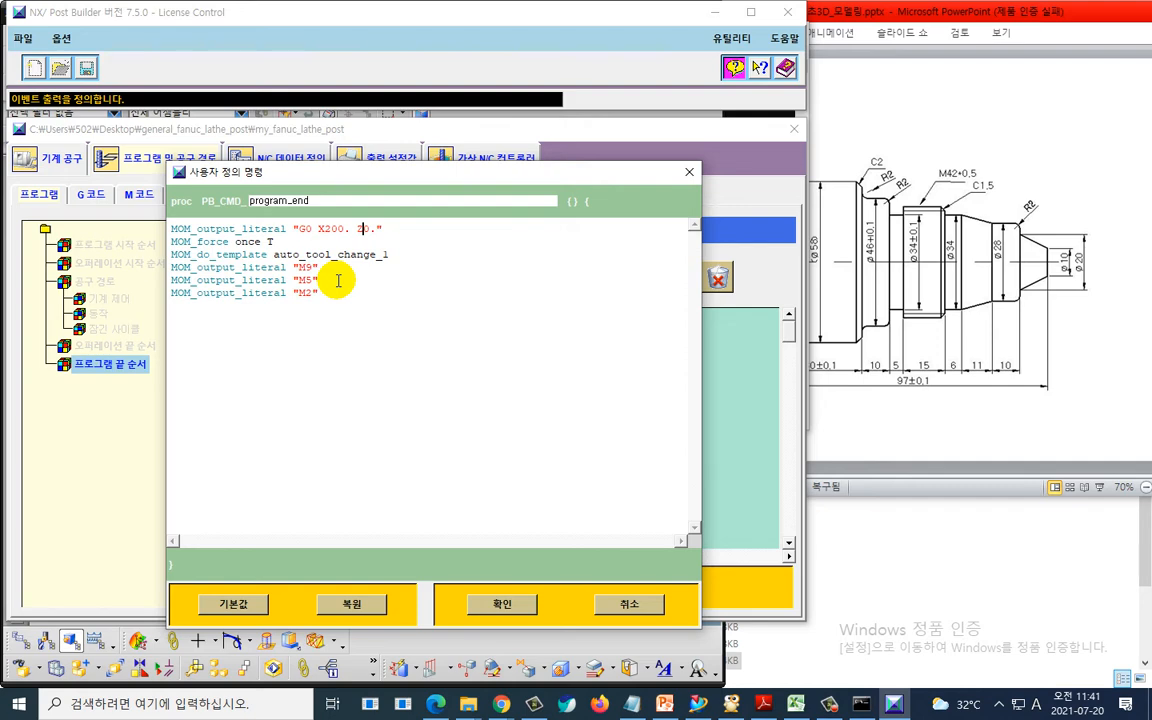
mouse_move(389, 236)
left_mouse_down()
mouse_move(292, 237)
mouse_move(440, 235)
left_mouse_up()
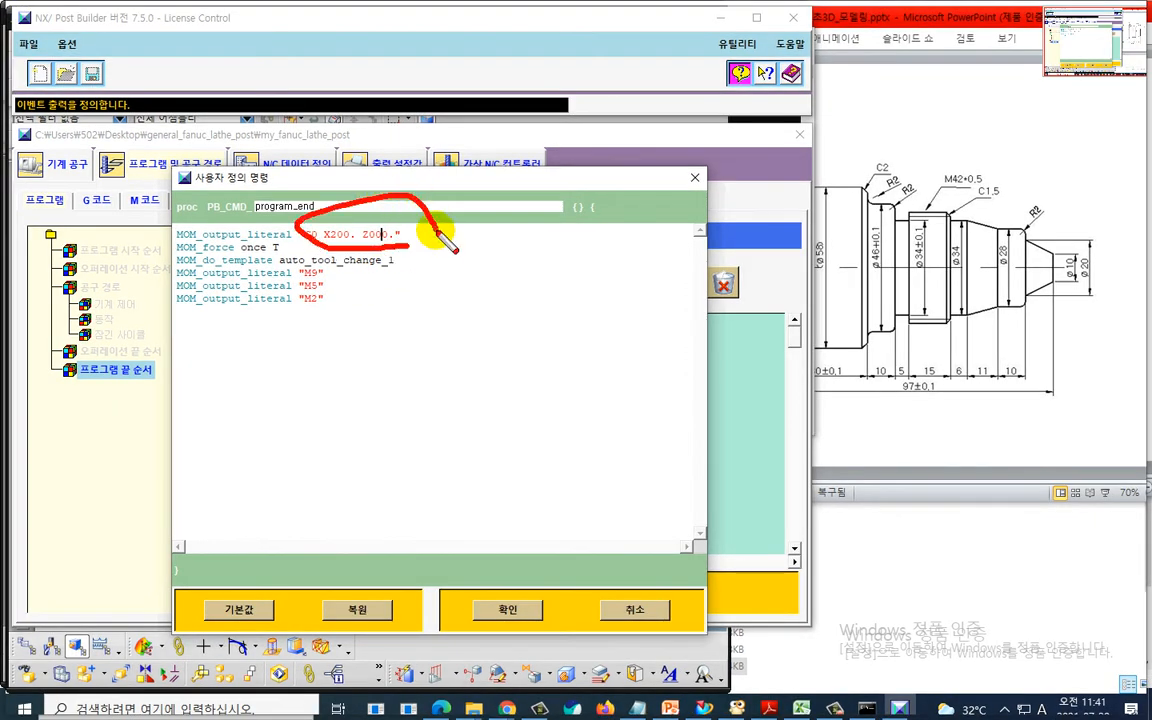
key("Escape")
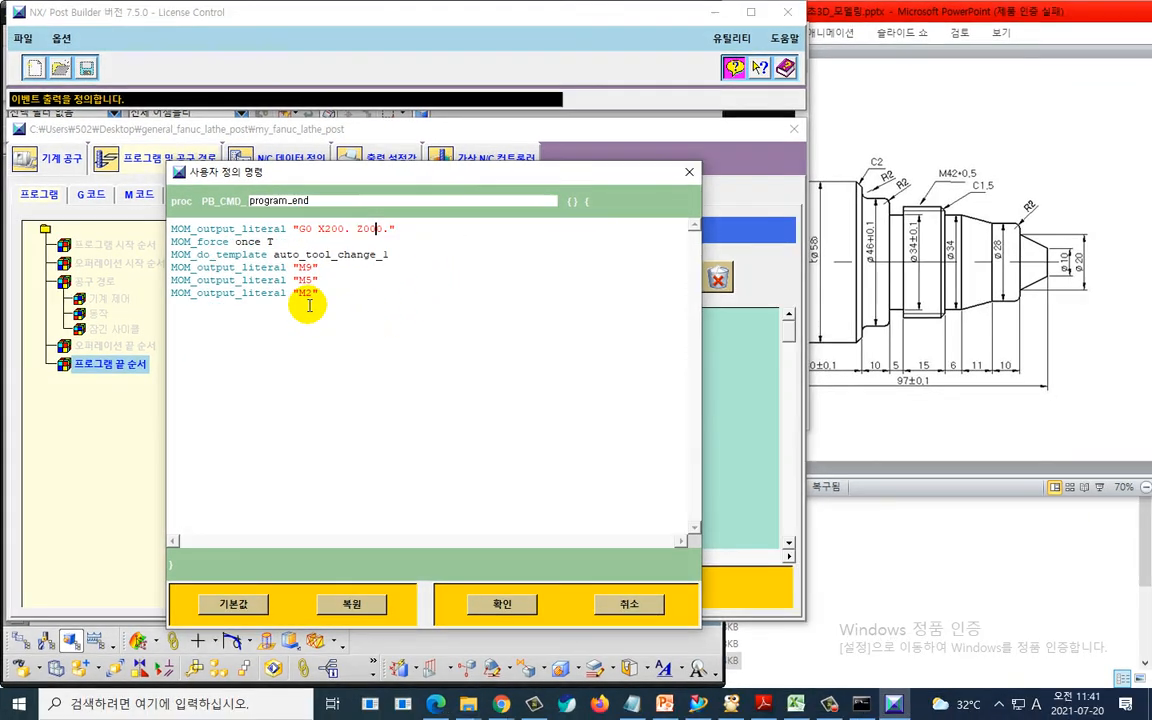
- Examine the M9, M5 and M2 output lines at the end of the custom command
key("ctrl+1")
mouse_move(205, 222)
left_mouse_down()
mouse_move(214, 234)
mouse_move(184, 250)
mouse_move(219, 286)
left_mouse_up()
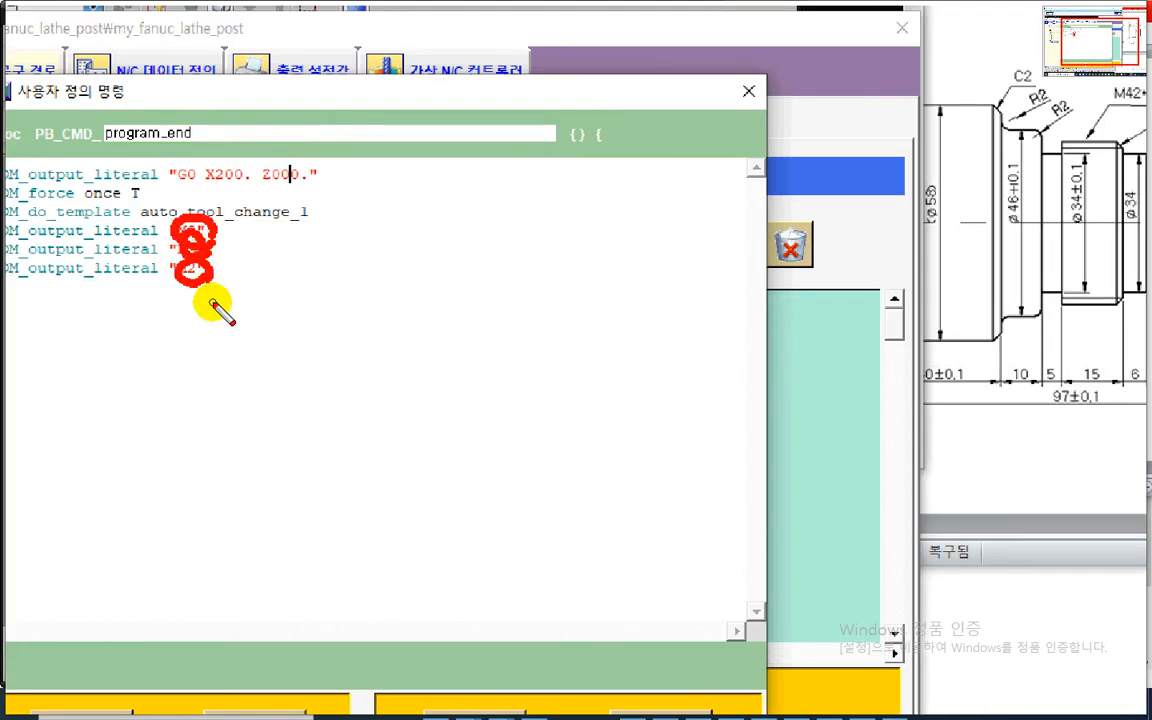
left_click_drag(205, 240, 195, 262)
mouse_move(236, 330)
left_mouse_down()
mouse_move(276, 311)
mouse_move(300, 328)
left_mouse_up()
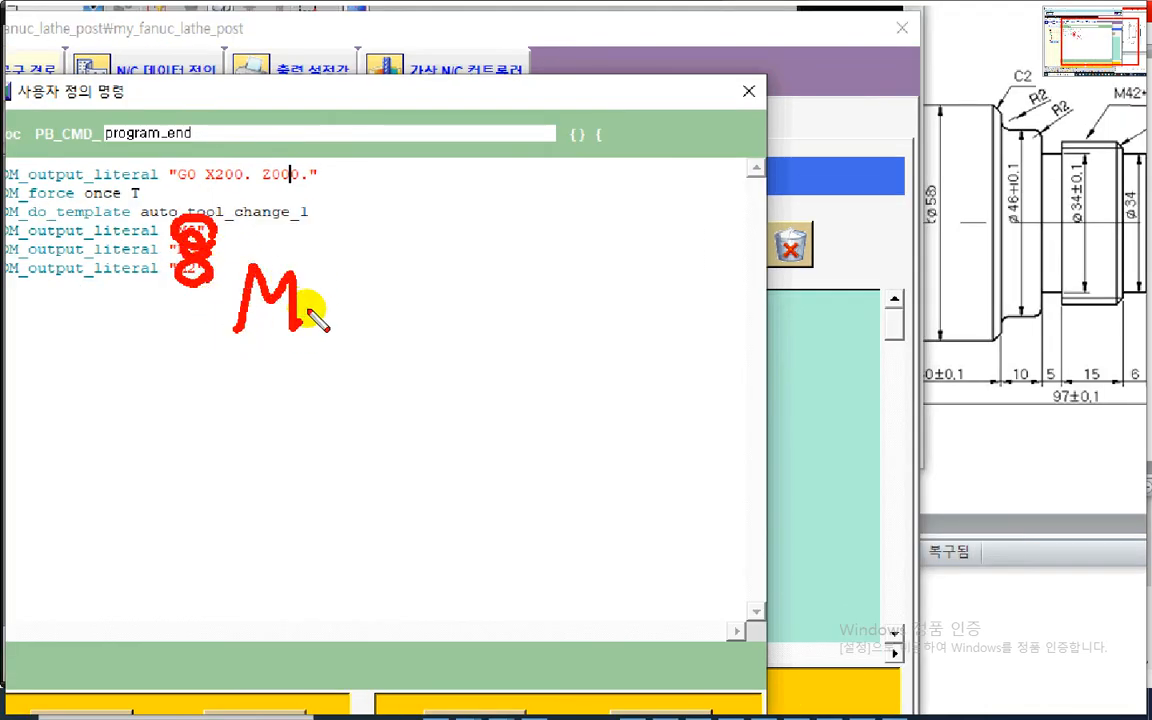
left_click_drag(313, 283, 316, 322)
mouse_move(390, 292)
left_mouse_down()
mouse_move(383, 345)
mouse_move(395, 292)
left_mouse_up()
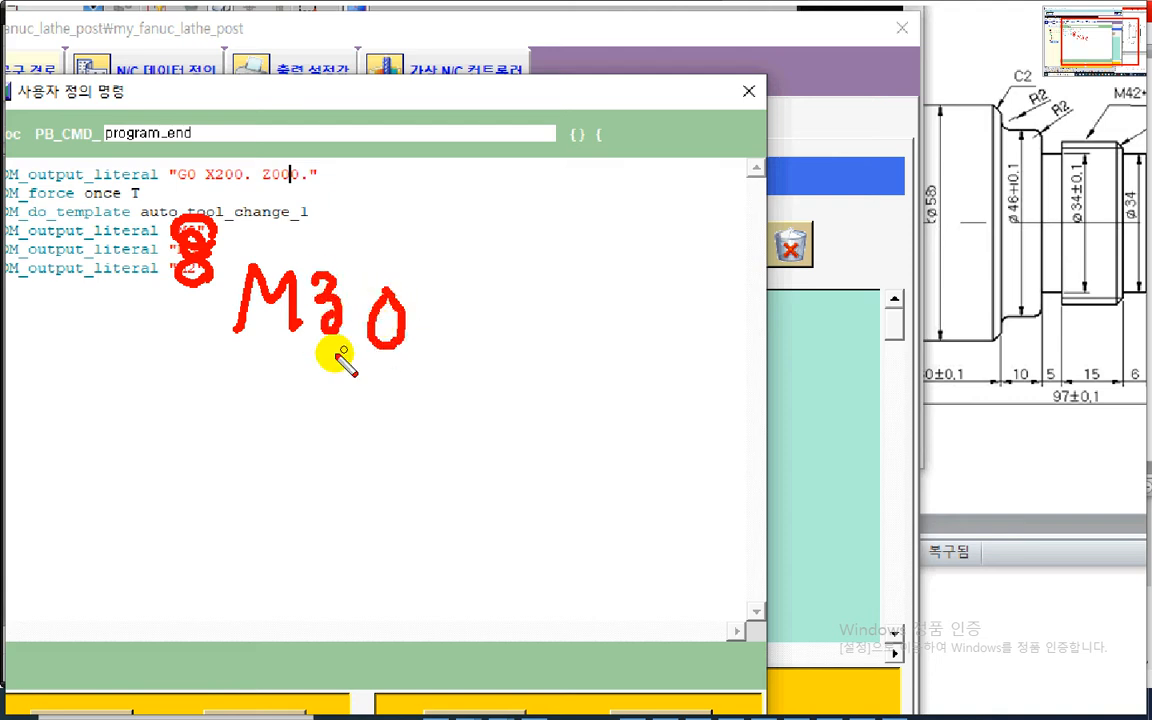
left_click_drag(225, 378, 460, 369)
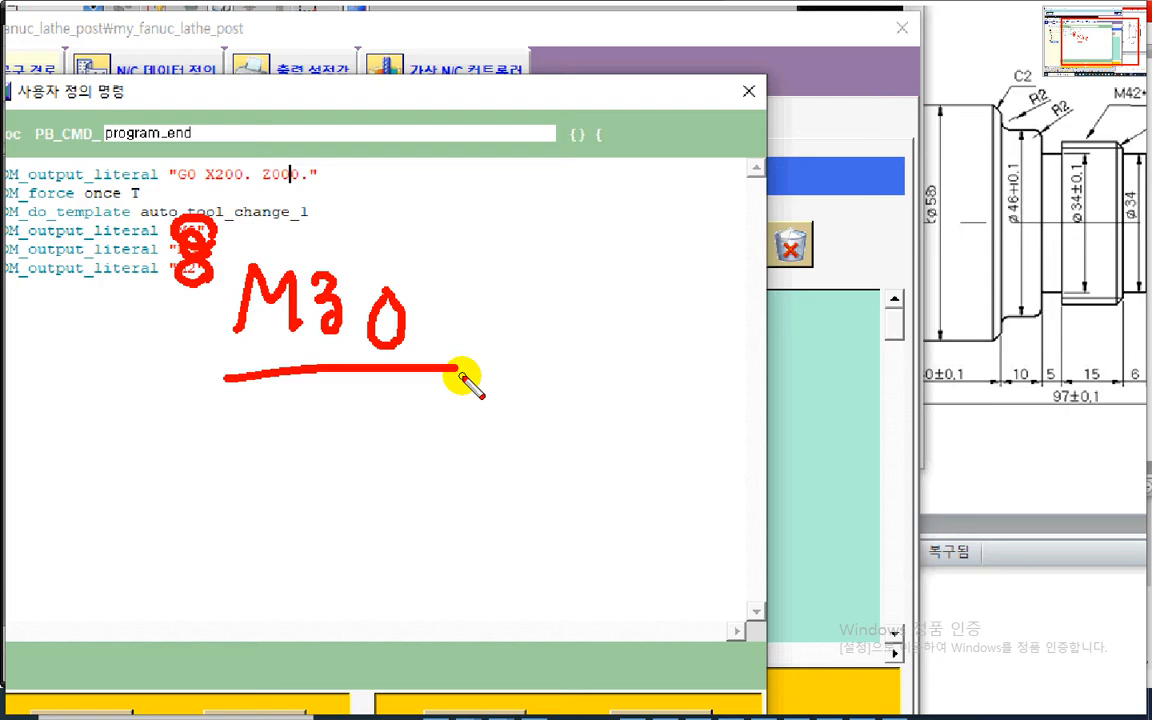
key("Escape")
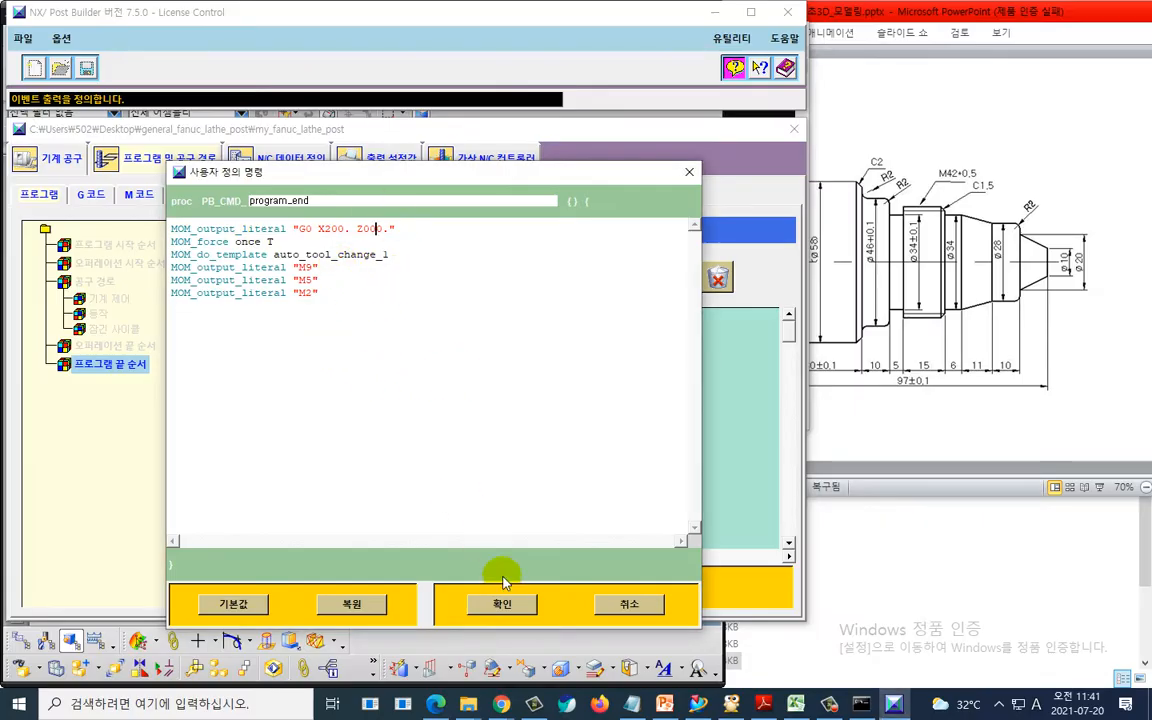
- Accept the custom command edits and save the my_fanuc_lathe_post postprocessor
key("ctrl+2")
mouse_move(403, 265)
left_mouse_down()
mouse_move(350, 196)
mouse_move(411, 259)
left_mouse_up()
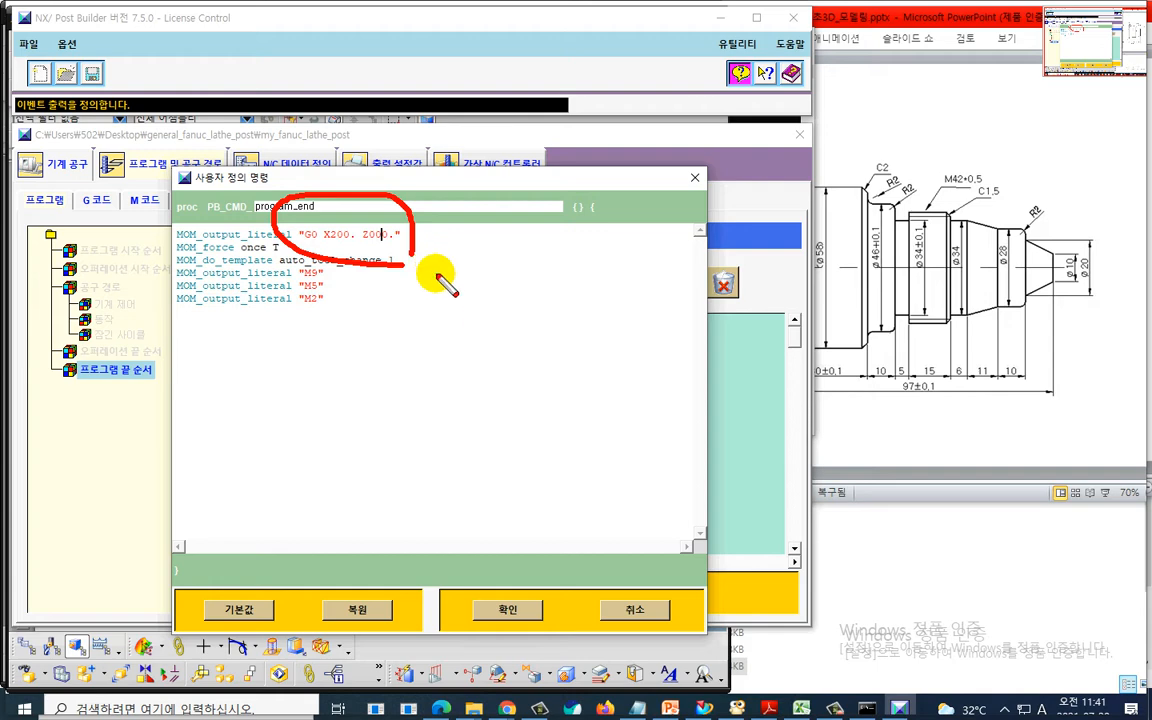
key("Escape")
left_click(480, 607)
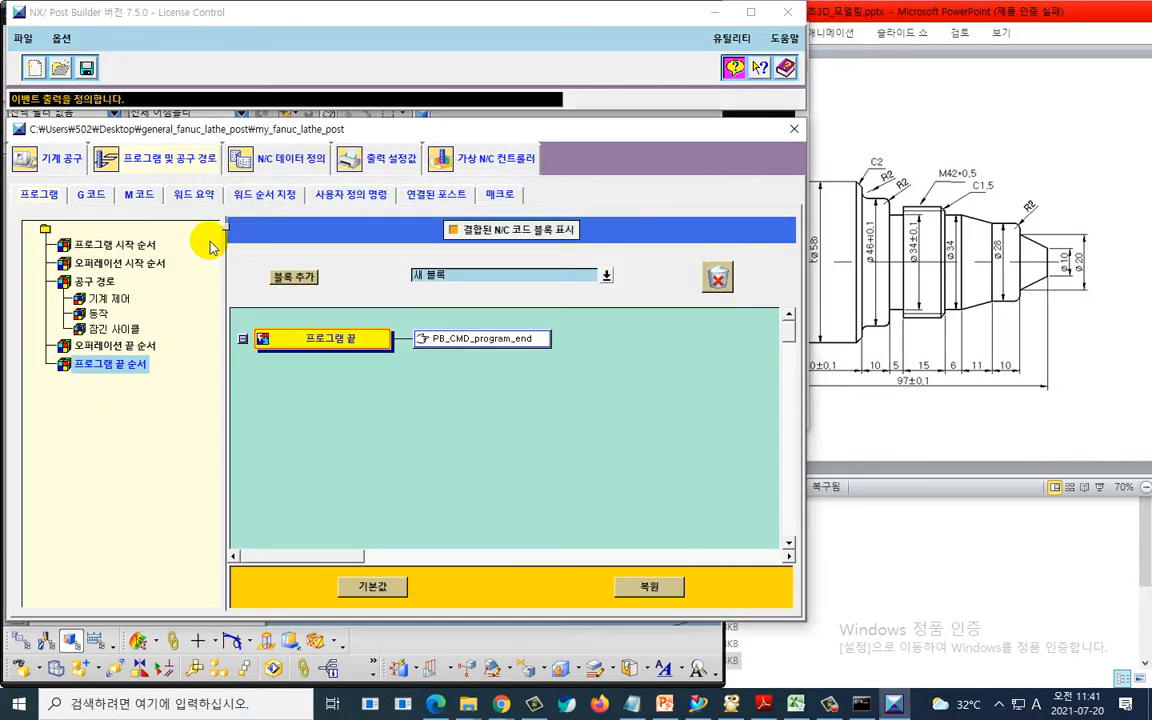
left_click(86, 67)
left_click(435, 282)
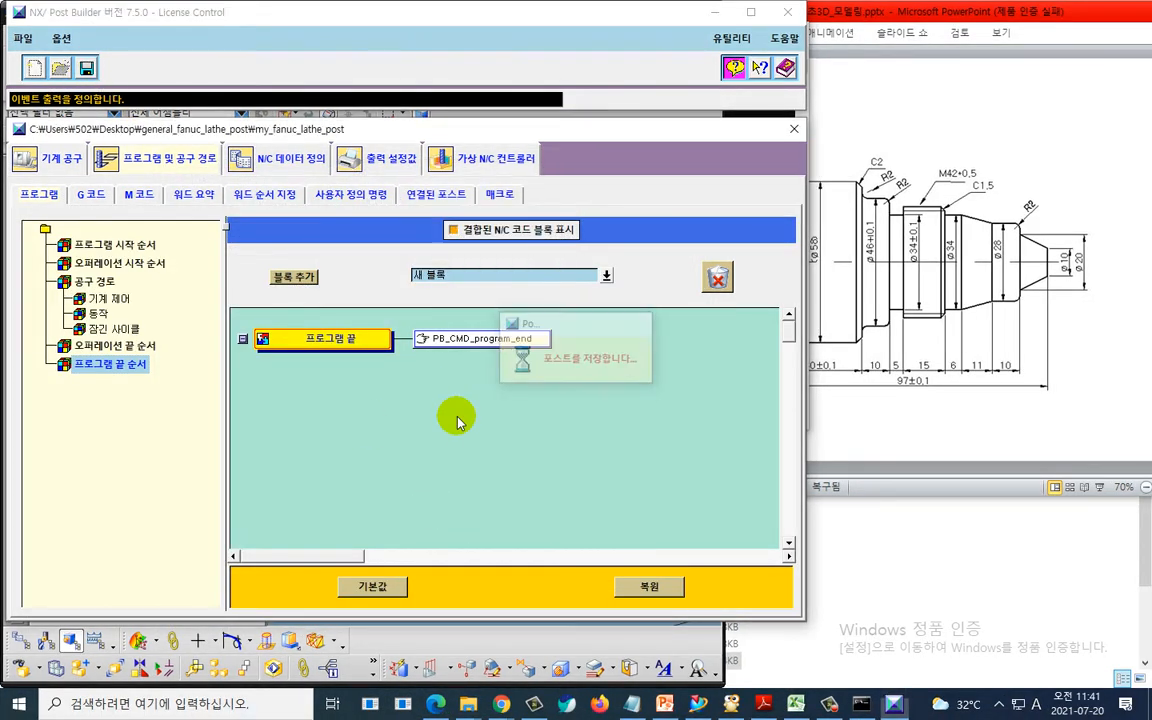
- Postprocess TURNING_WORKPIECE in NX with my_fanuc_lathe_post and scroll to the end of the NC listing
key("alt+Tab")
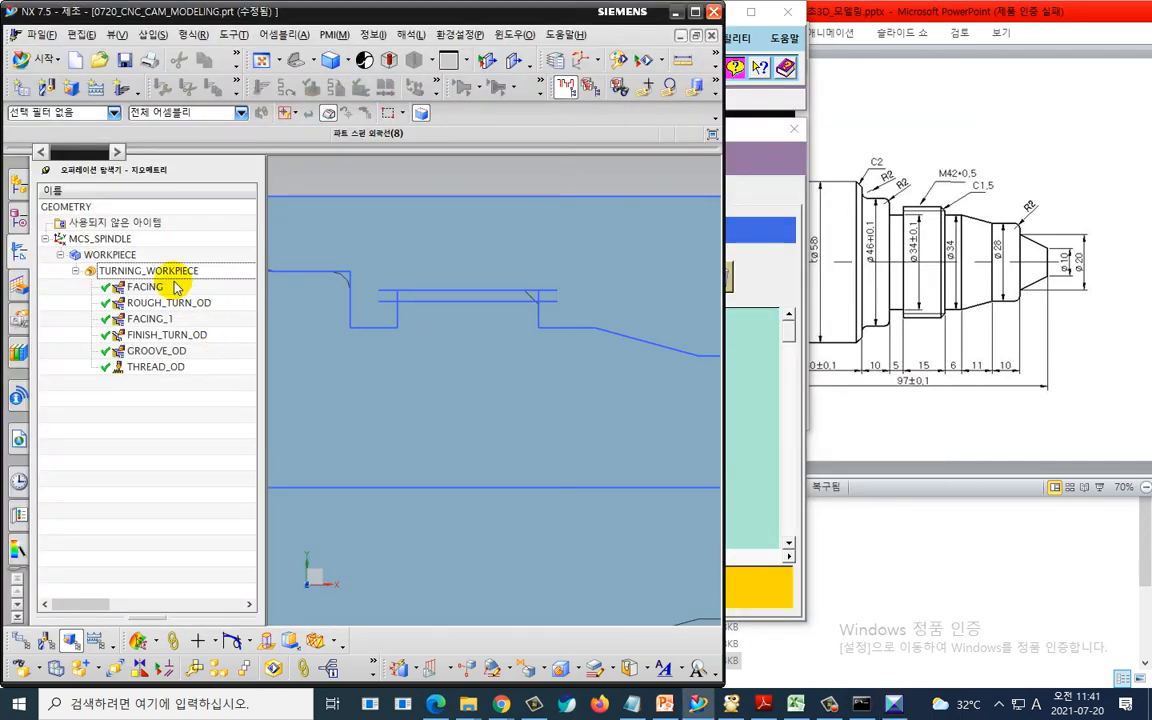
left_click(175, 272)
right_click(175, 276)
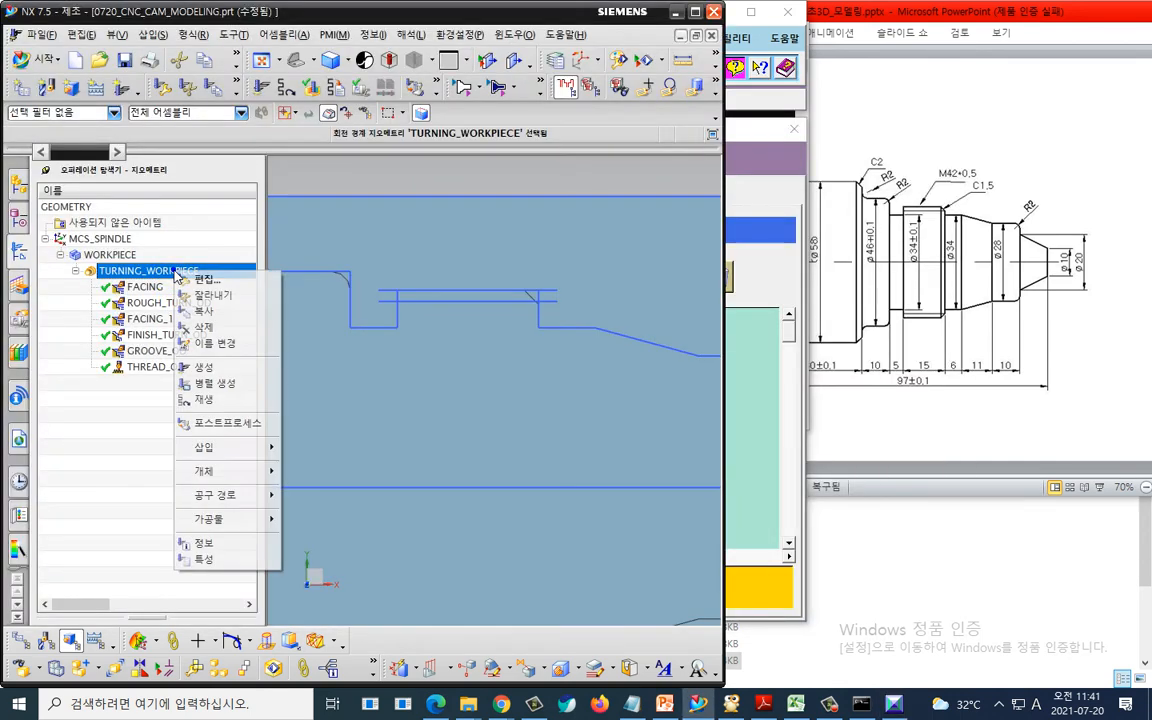
left_click(208, 395)
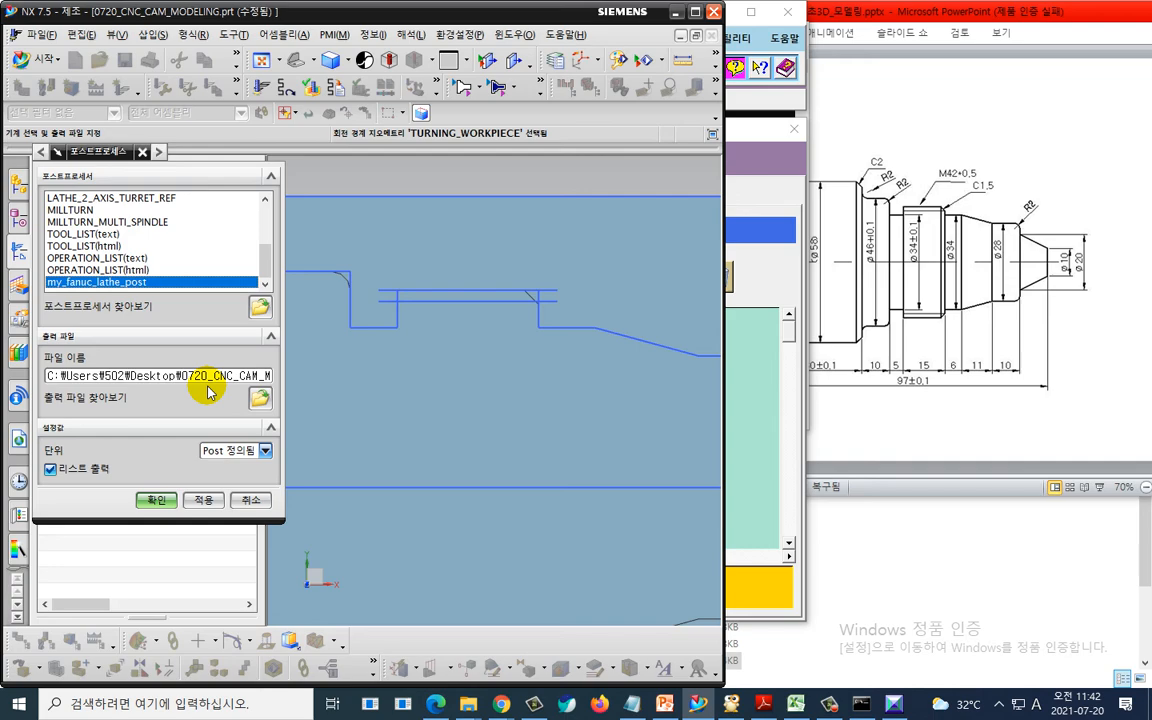
left_click(158, 498)
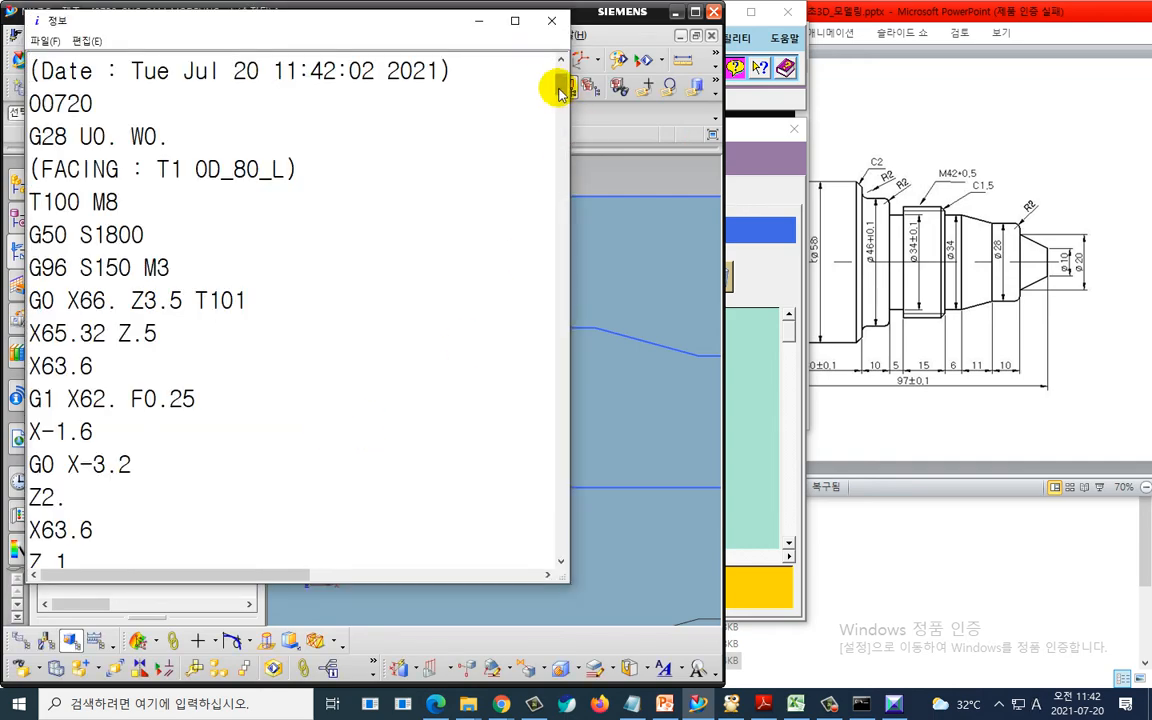
left_click_drag(558, 84, 540, 548)
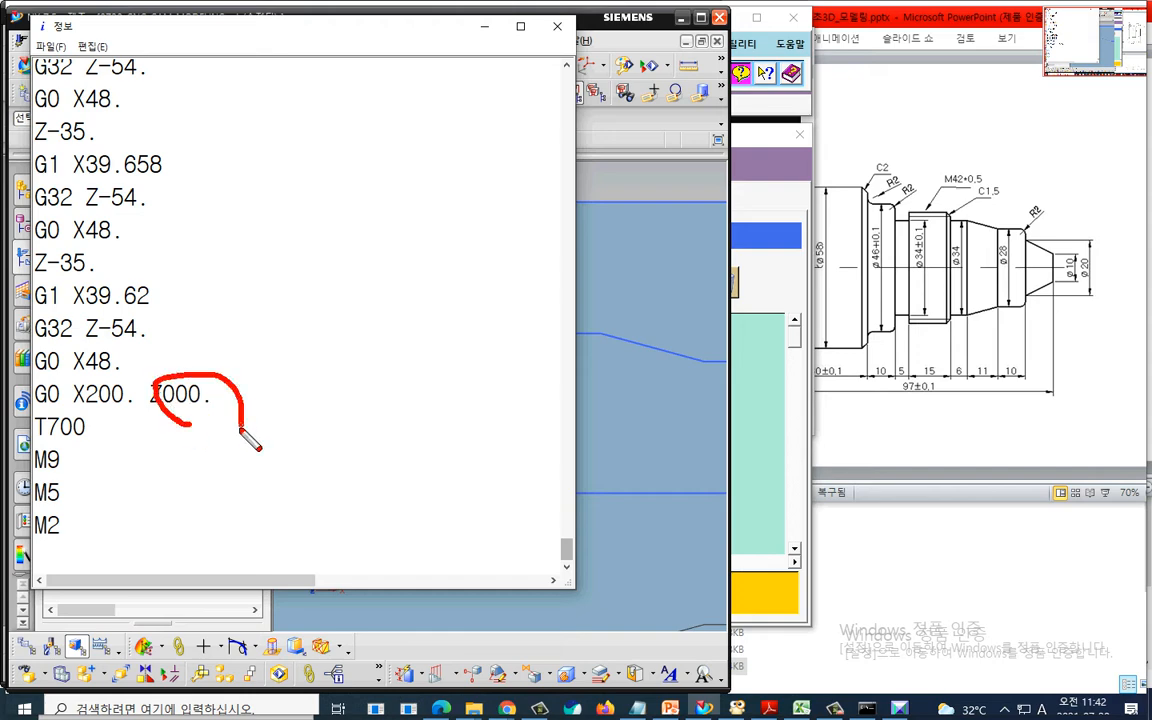
- Correct the retract line in PB_CMD_program_end to G0 X200. Z200. and save the postprocessor
key("alt+Tab")
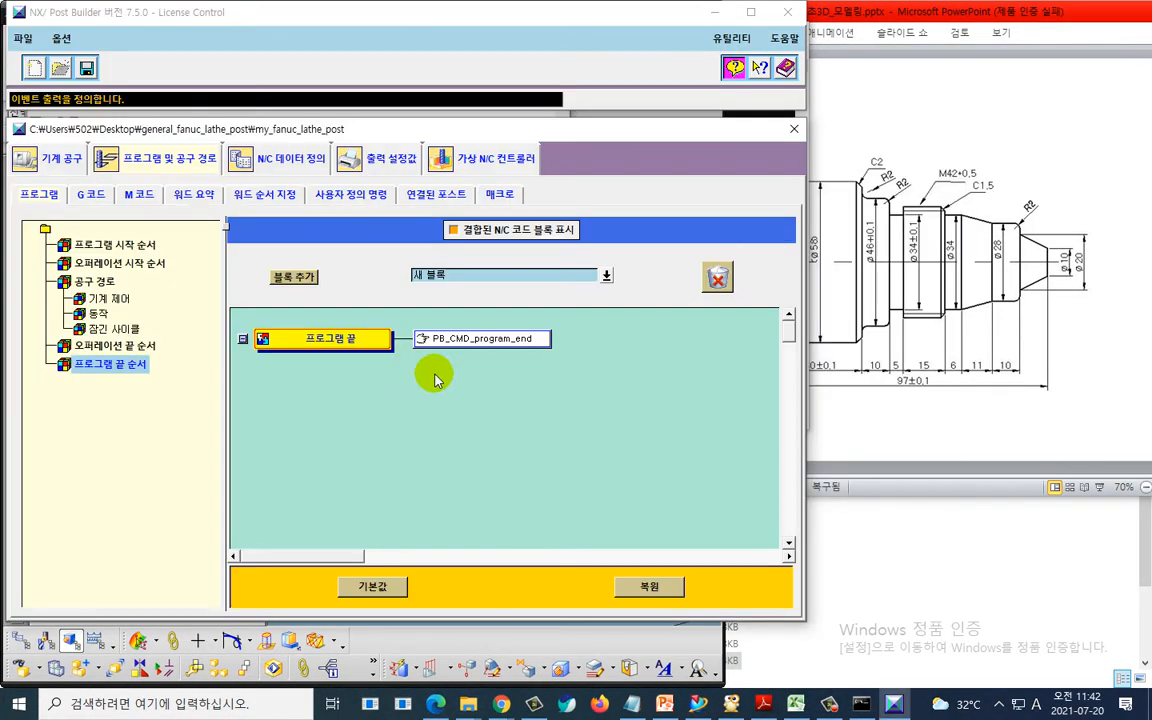
double_click(465, 348)
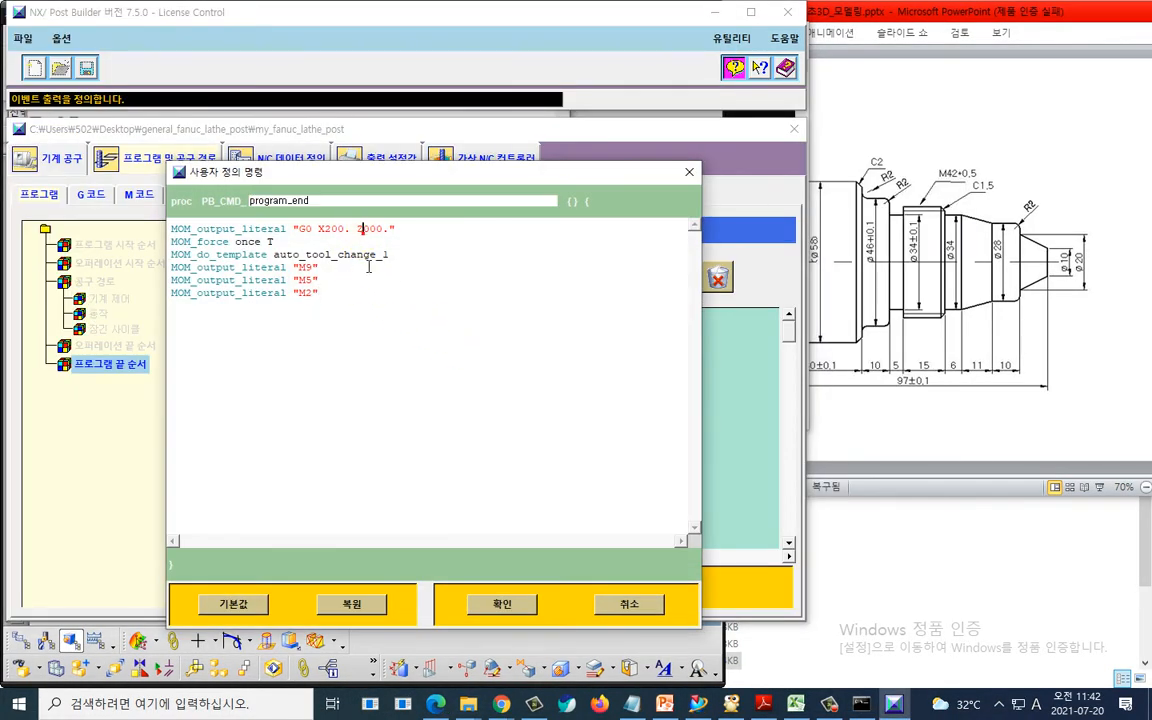
left_click(484, 600)
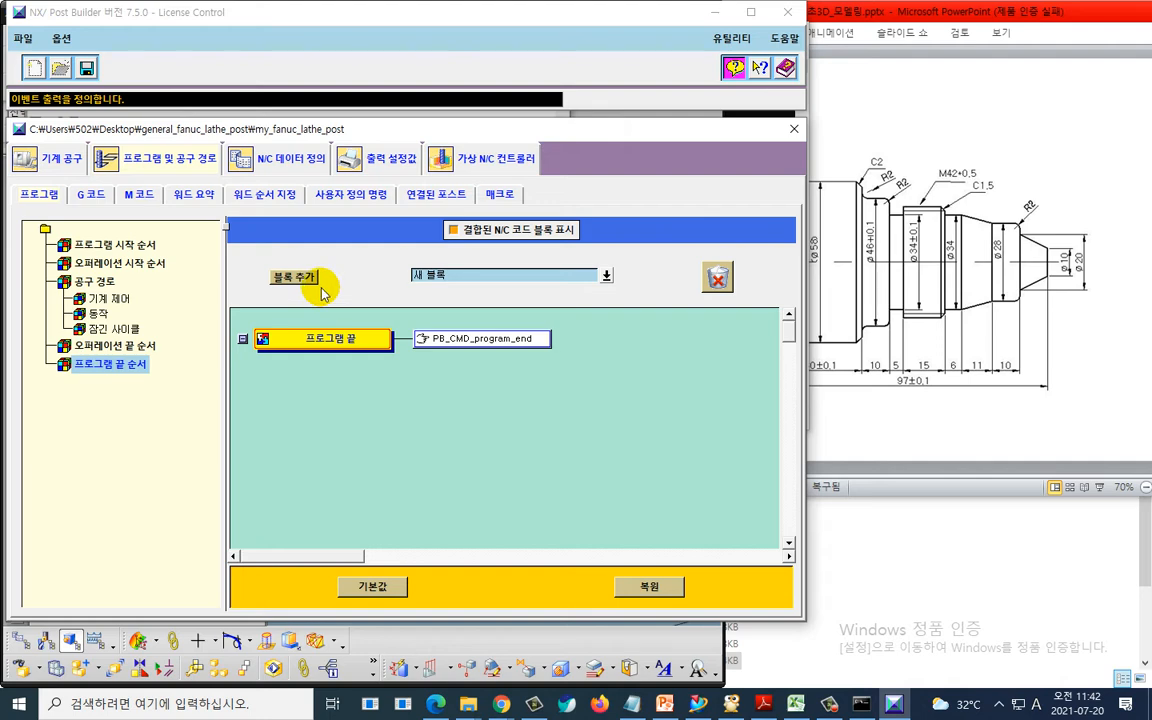
left_click(86, 67)
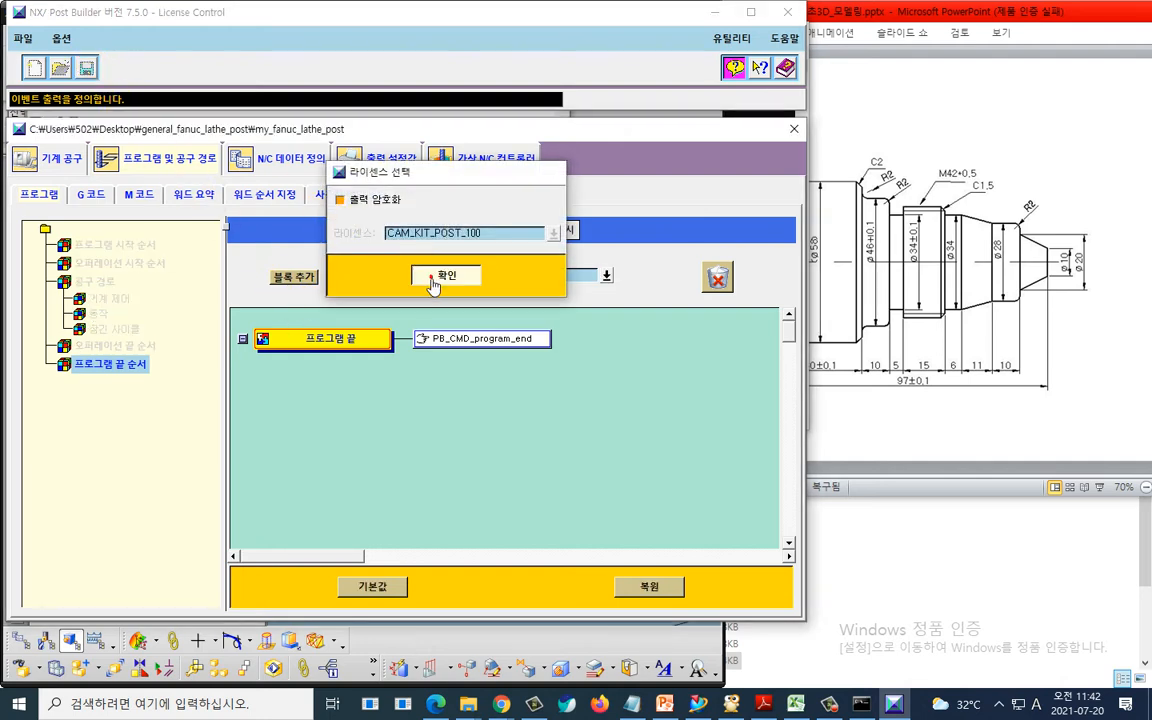
left_click(452, 274)
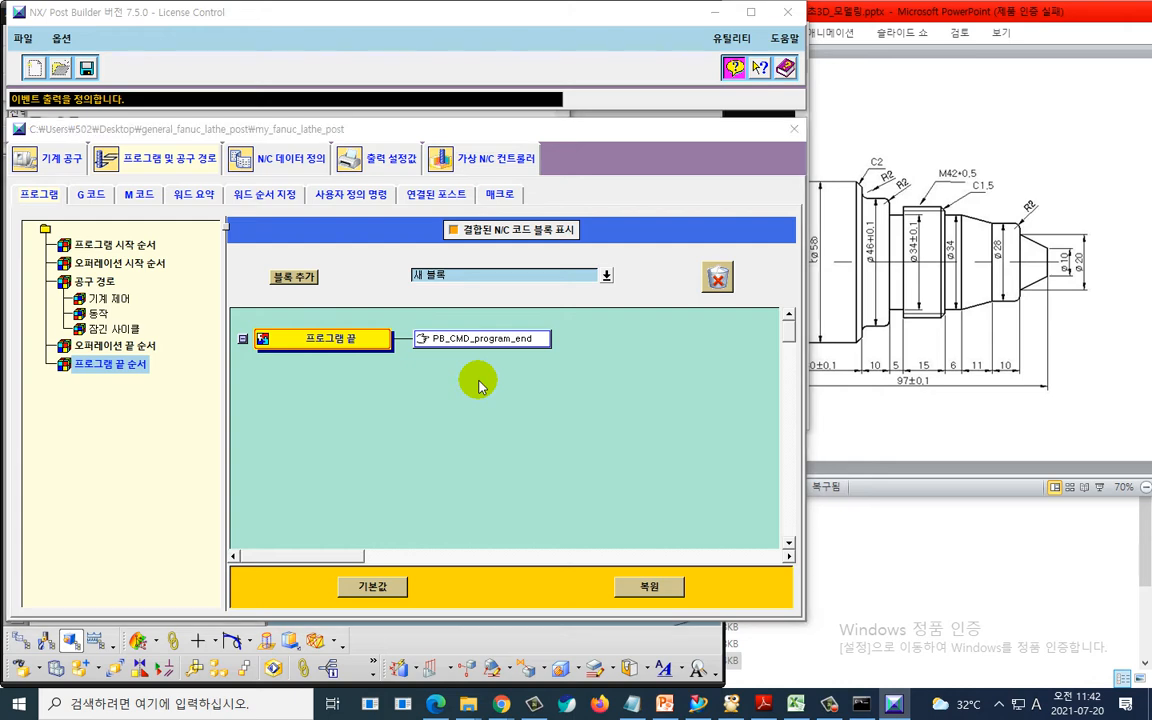
- Close the old listing and postprocess TURNING_WORKPIECE again with my_fanuc_lathe_post, scrolling to the listing's end
key("alt+Tab")
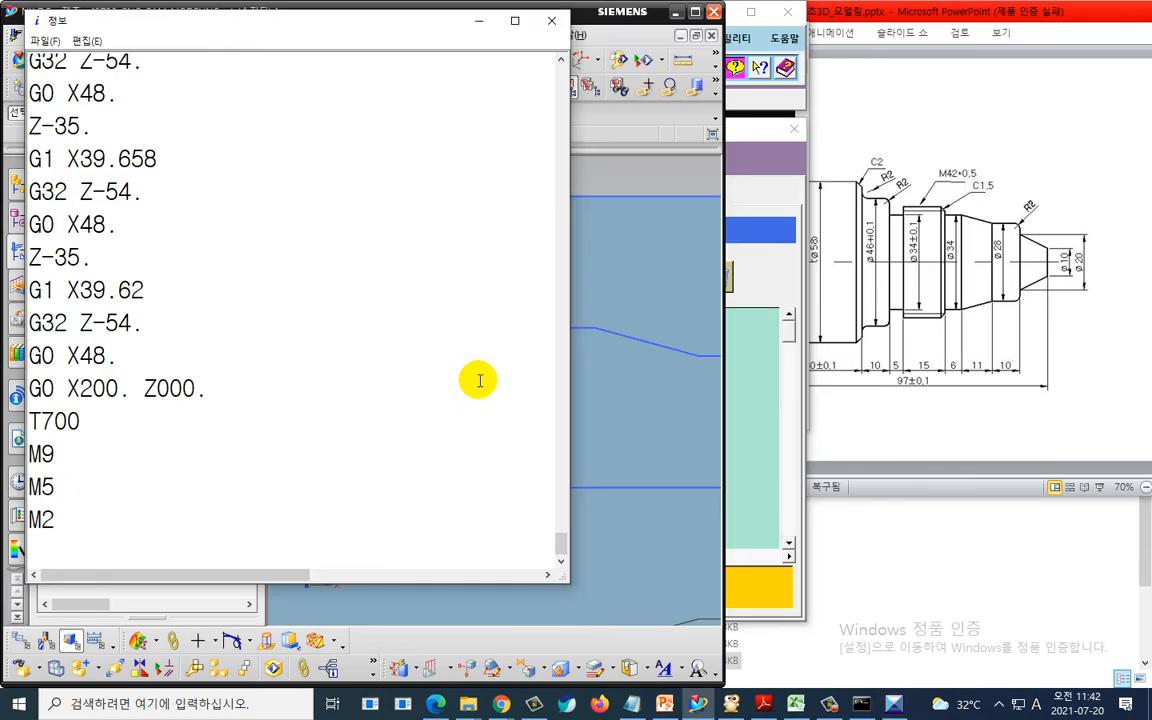
left_click(551, 20)
right_click(168, 270)
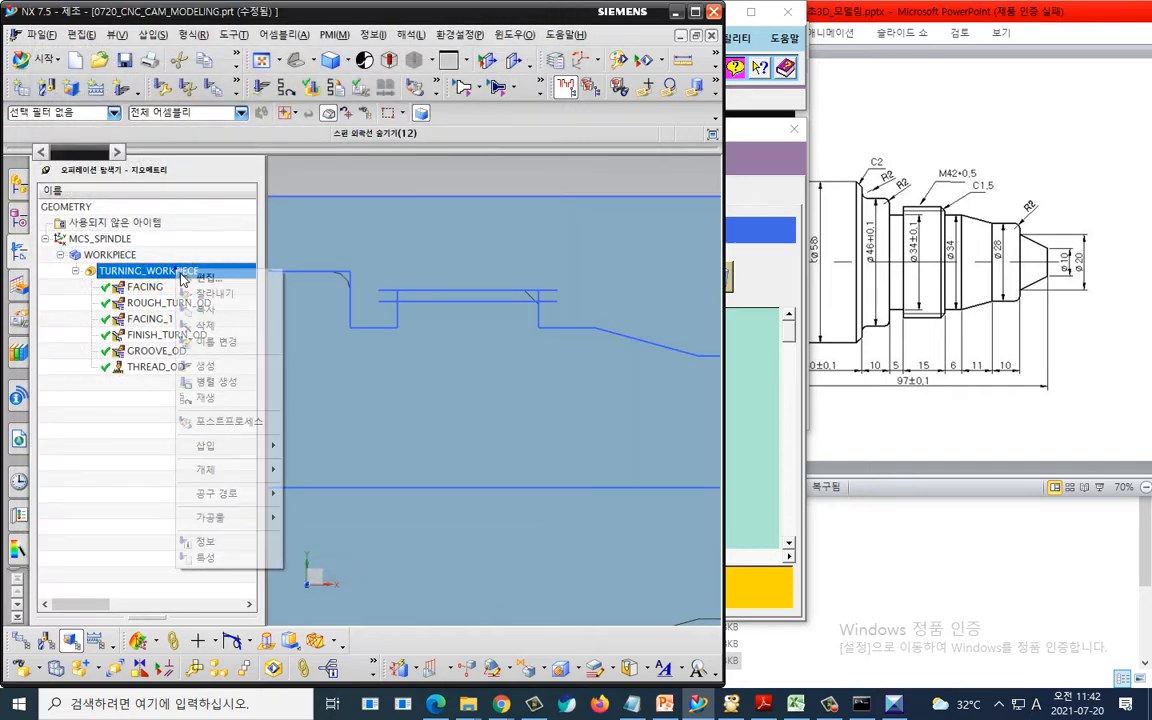
left_click(211, 422)
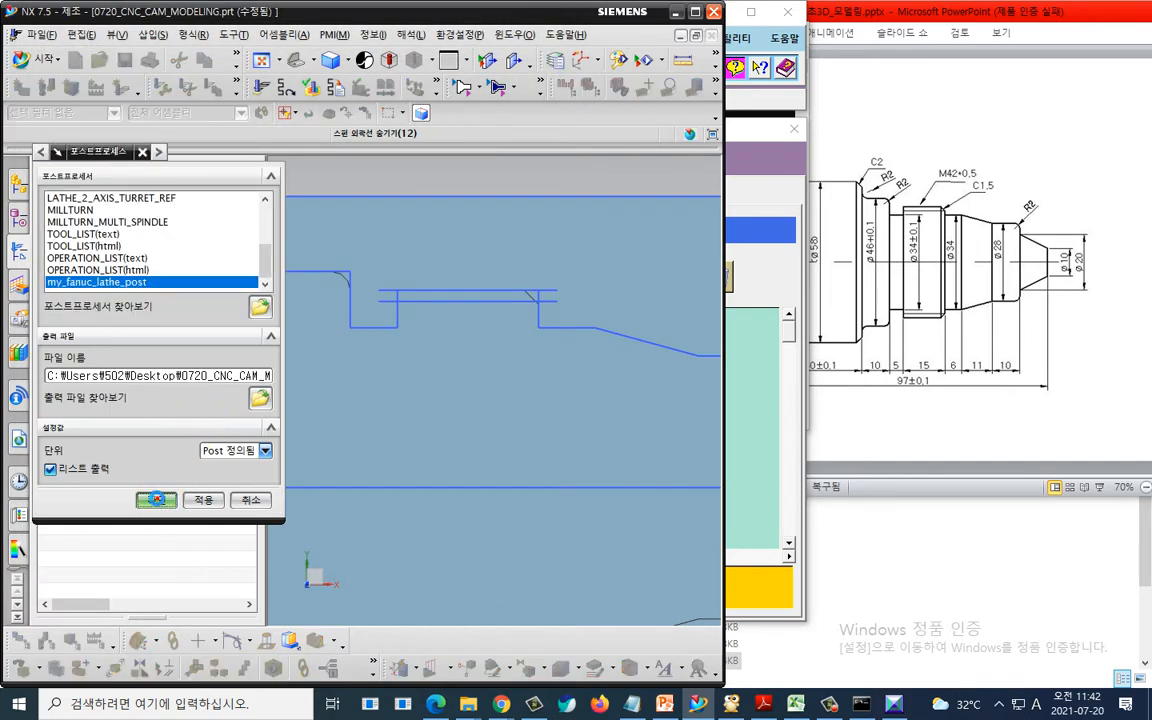
left_click(157, 503)
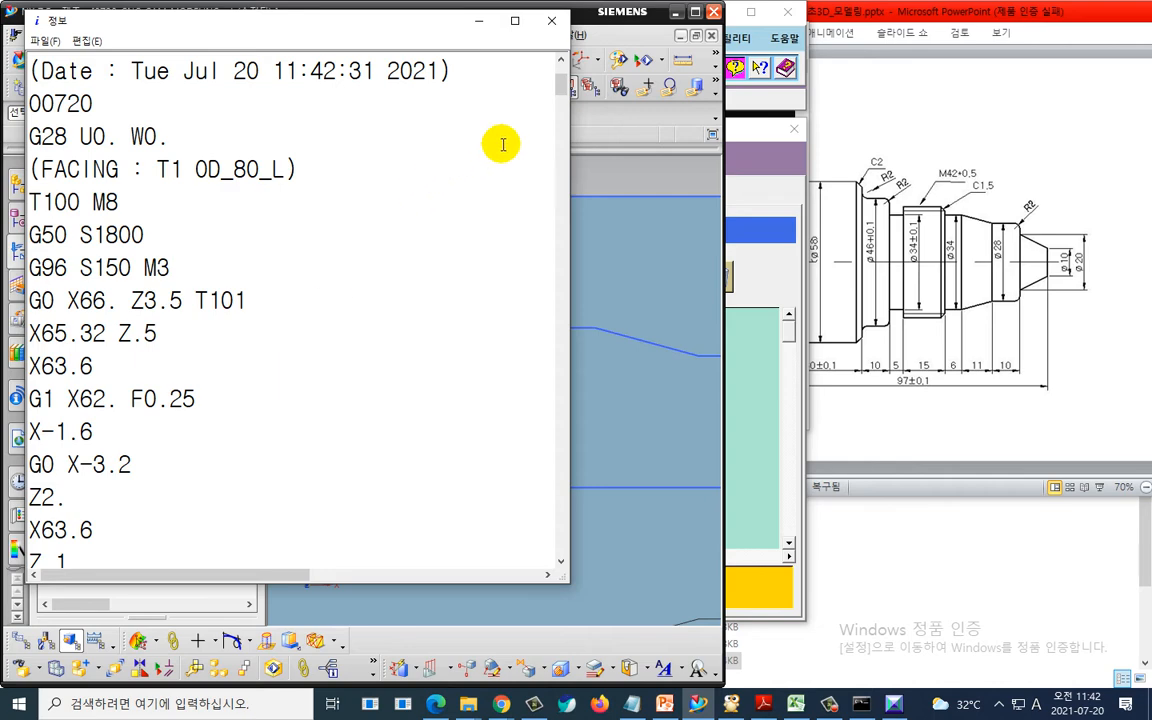
left_click_drag(560, 90, 561, 553)
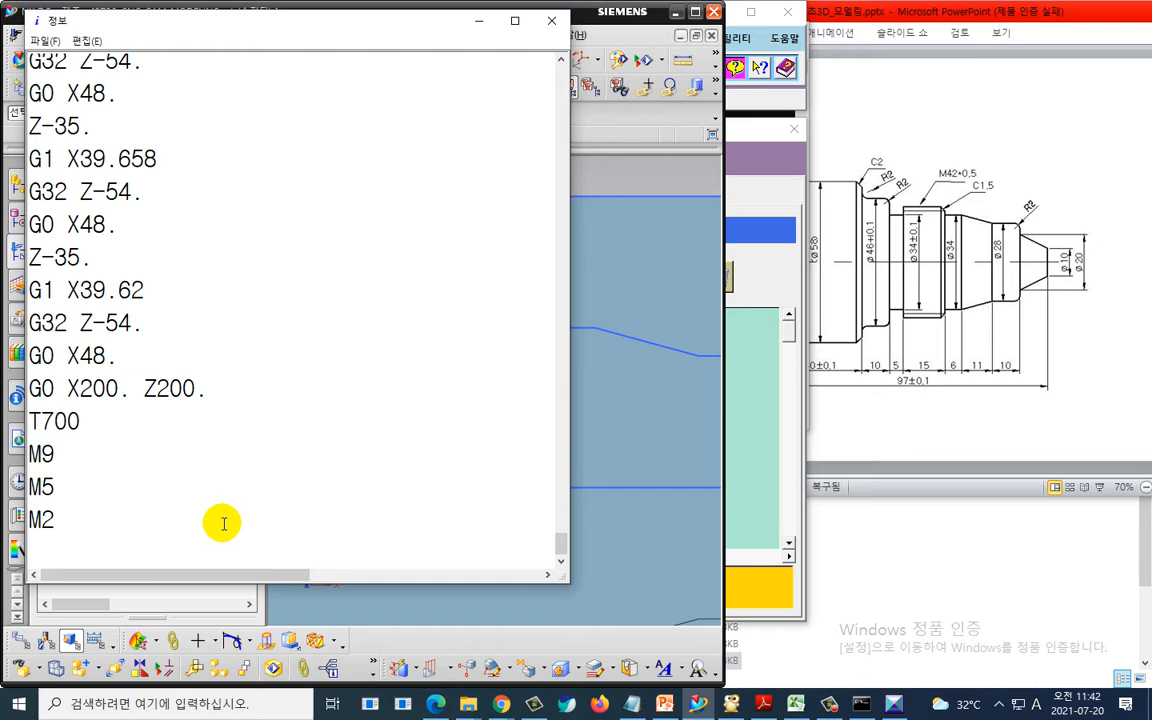
- Examine the retract and program-end lines of the new NC listing, then return to Post Builder
scroll(180, 500, "up", 1, "ctrl")
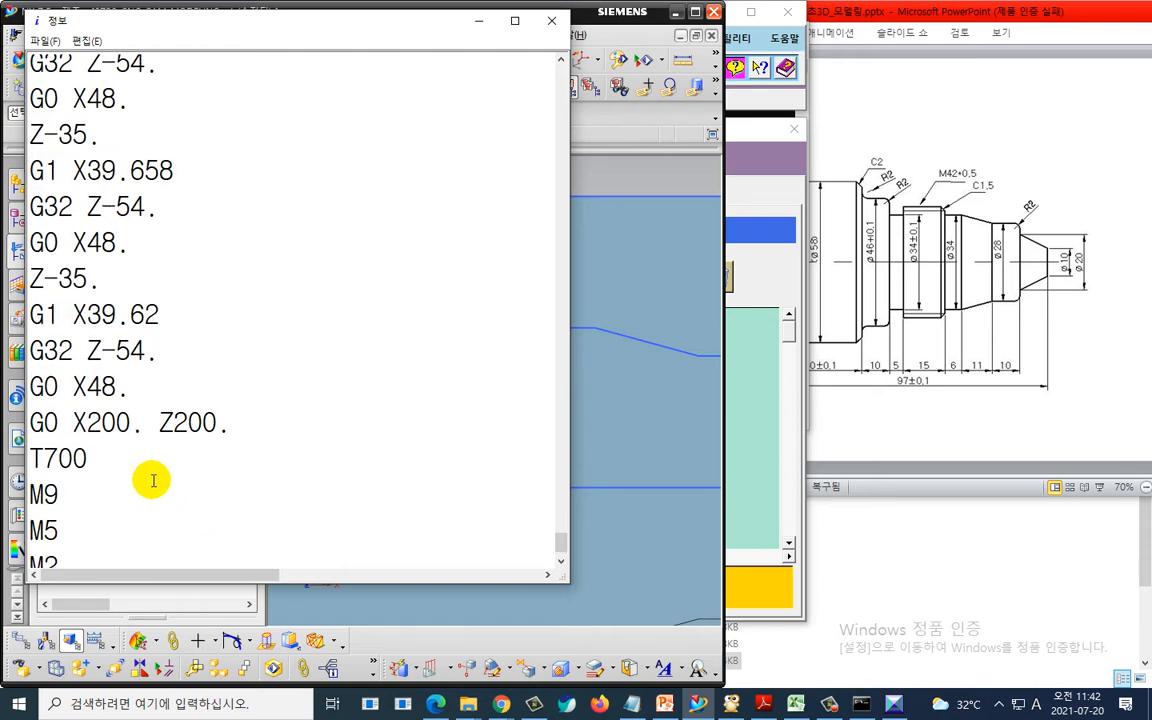
scroll(130, 500, "down", 1)
left_click(110, 514)
key("Return")
key("Return")
key("Return")
key("Return")
key("Return")
key("Return")
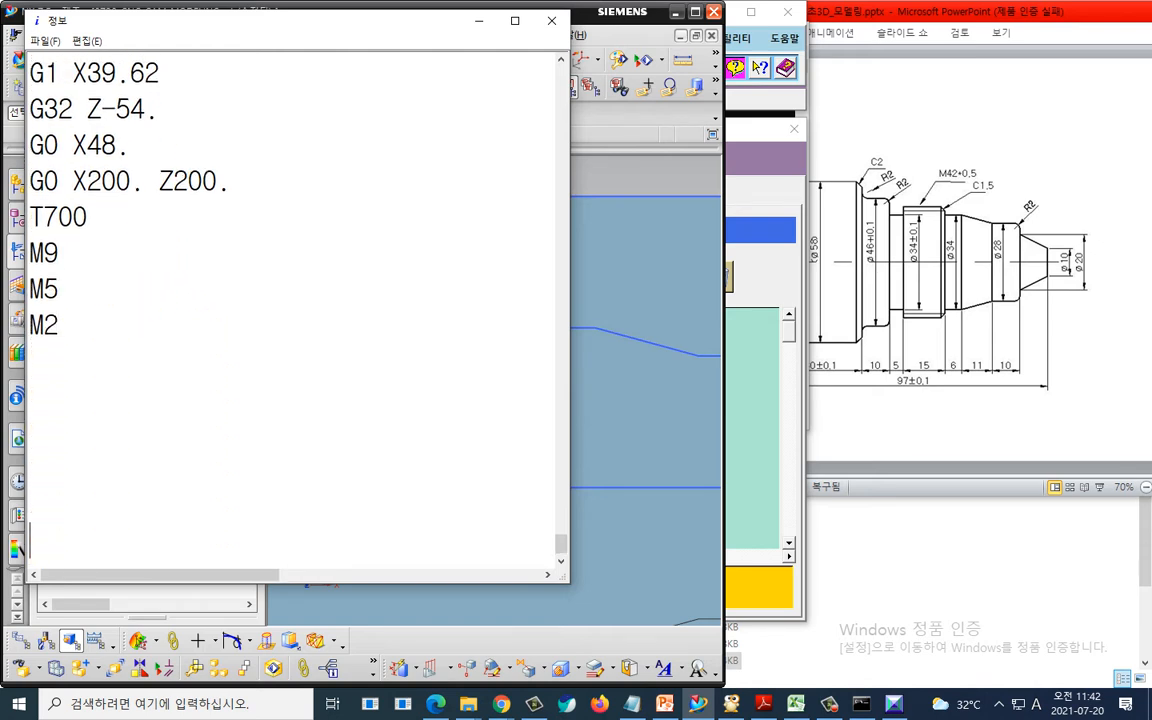
mouse_move(95, 321)
left_mouse_down()
mouse_move(133, 321)
mouse_move(135, 347)
mouse_move(205, 320)
mouse_move(285, 338)
mouse_move(272, 338)
left_mouse_up()
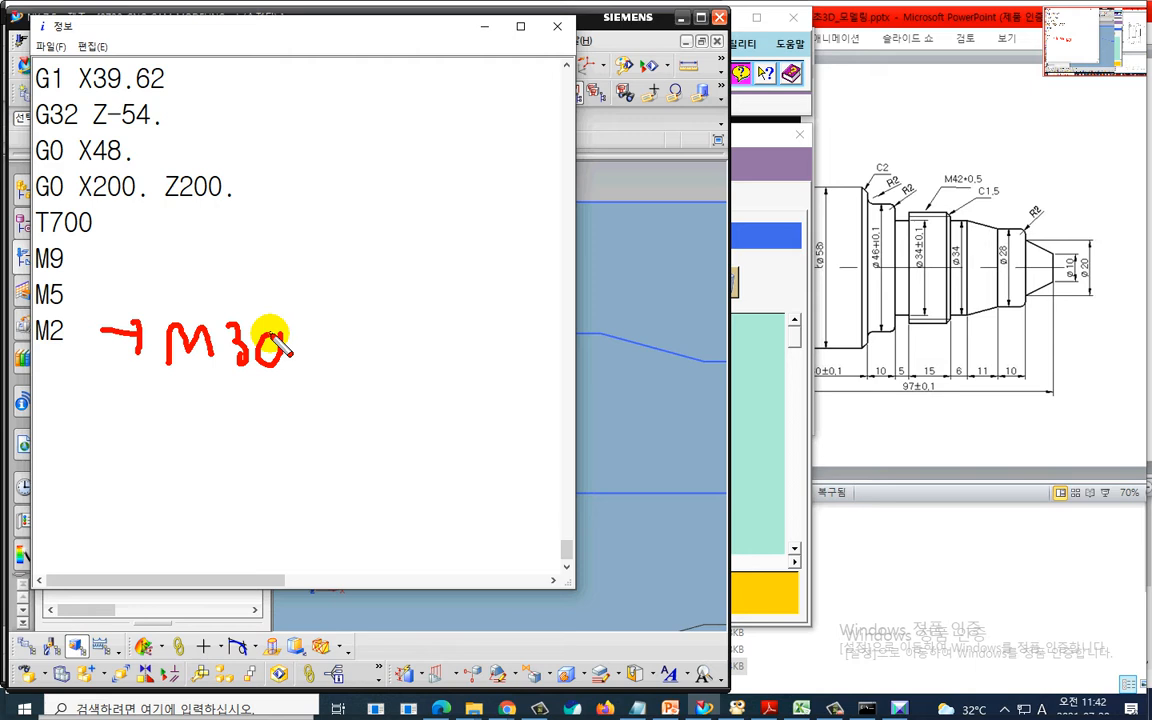
mouse_move(70, 318)
left_mouse_down()
mouse_move(22, 350)
mouse_move(77, 378)
left_mouse_up()
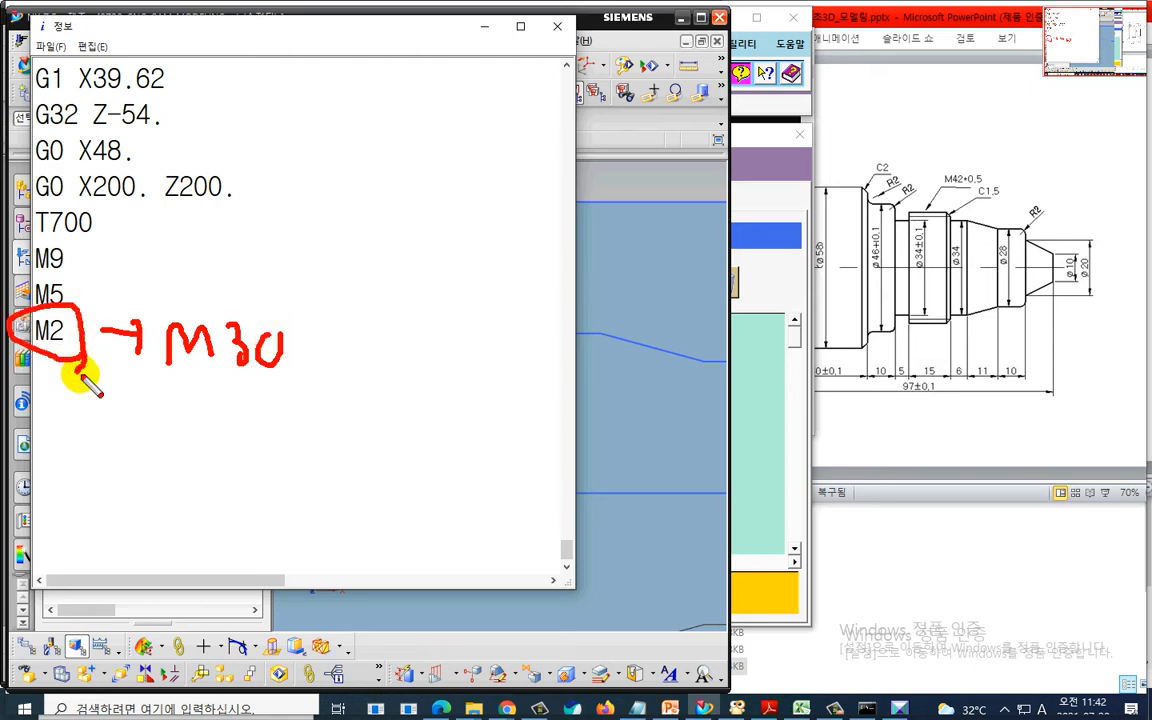
left_click_drag(90, 210, 253, 223)
key("Escape")
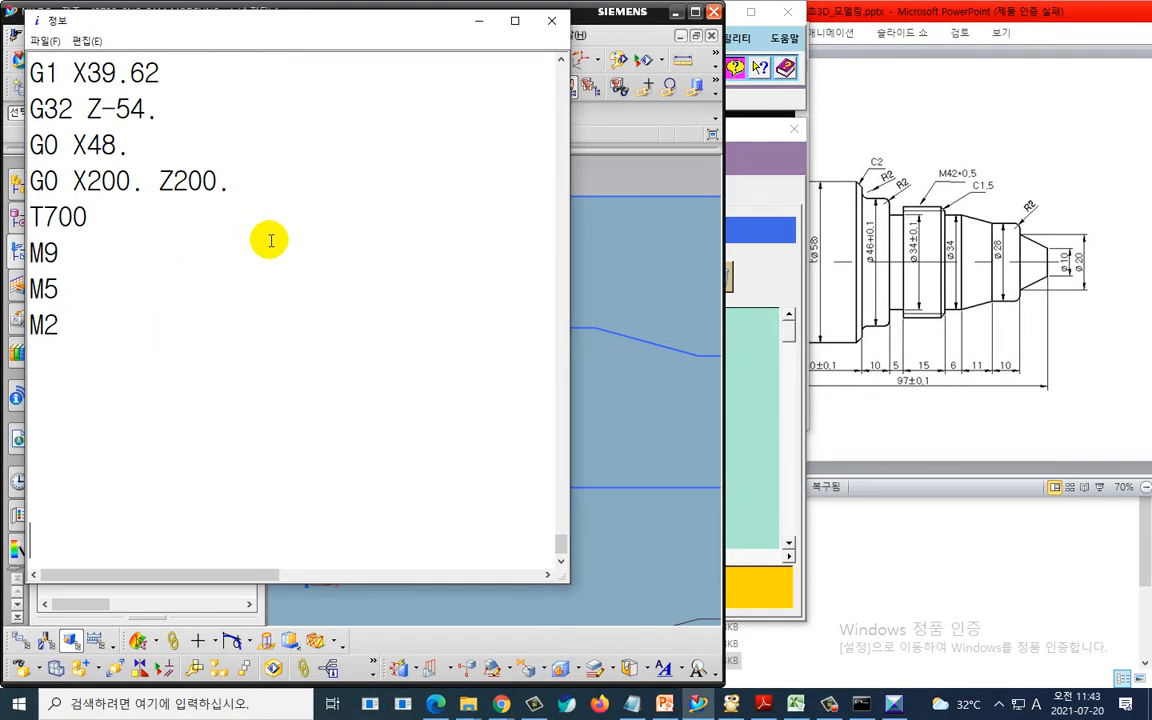
key("alt+Tab")
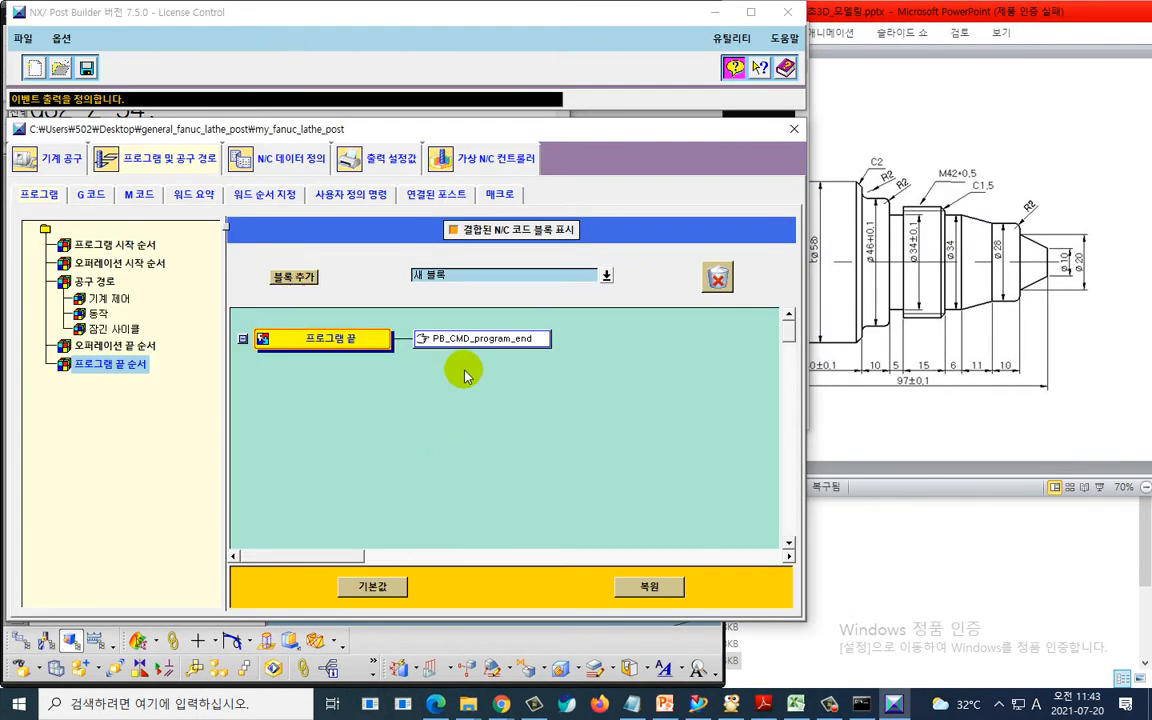
- Change the retract line in PB_CMD_program_end to G0 X150. Z150. and confirm the custom command
double_click(420, 338)
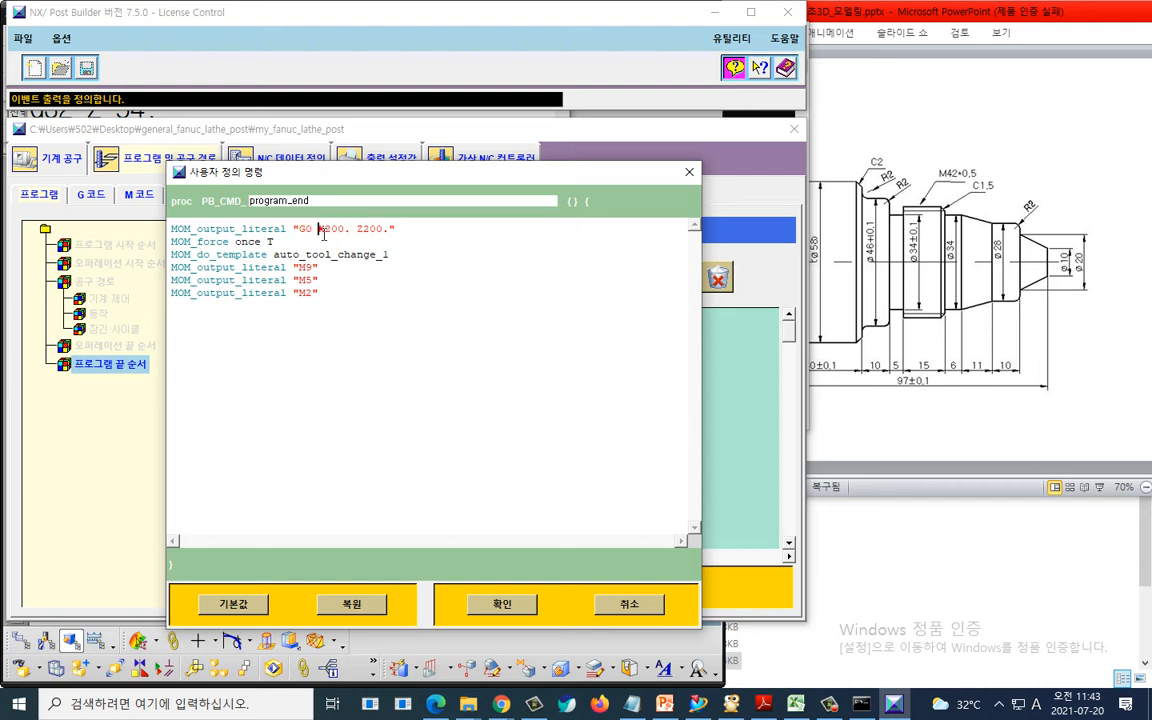
double_click(330, 229)
left_click(321, 229)
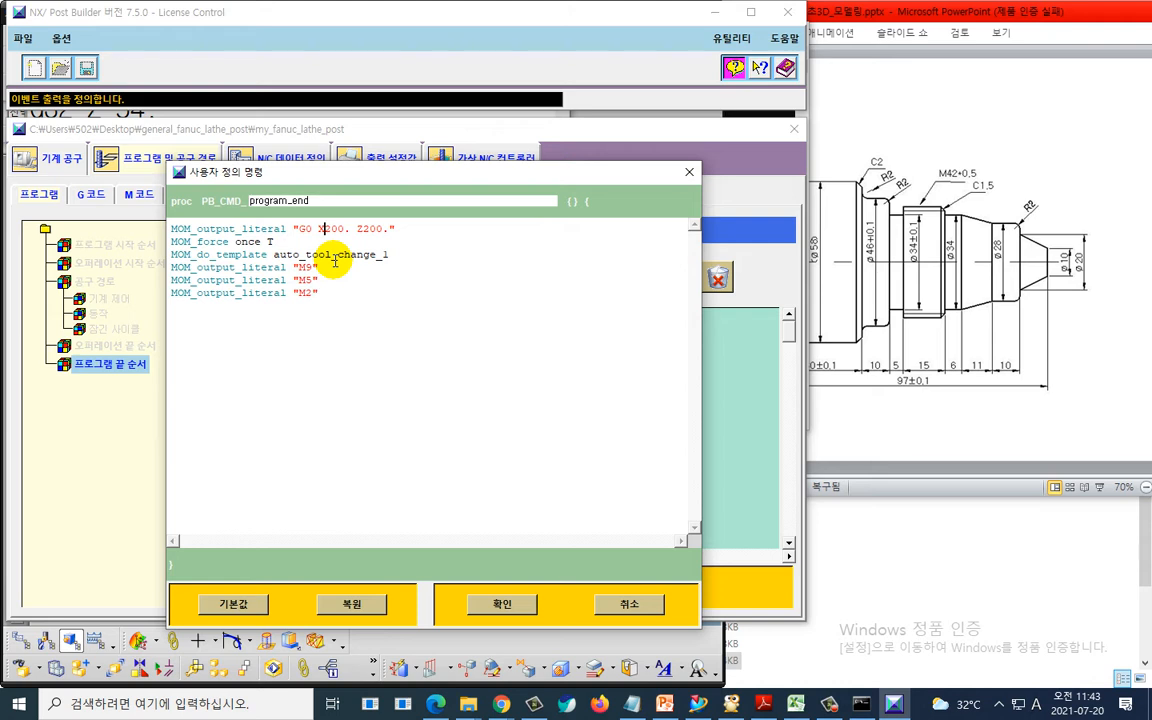
key("Delete")
type("1")
key("Delete")
type("5")
key("Right")
key("Right")
key("Right")
key("Right")
key("Delete")
type("1")
key("Delete")
type("5")
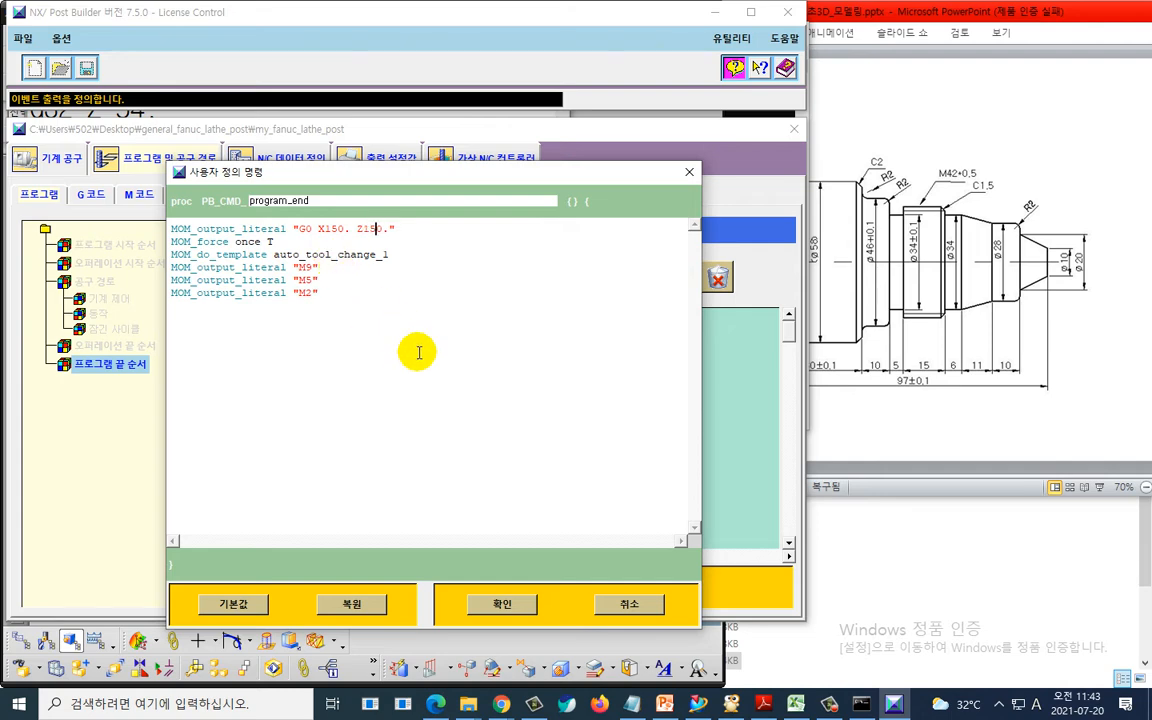
left_click(505, 606)
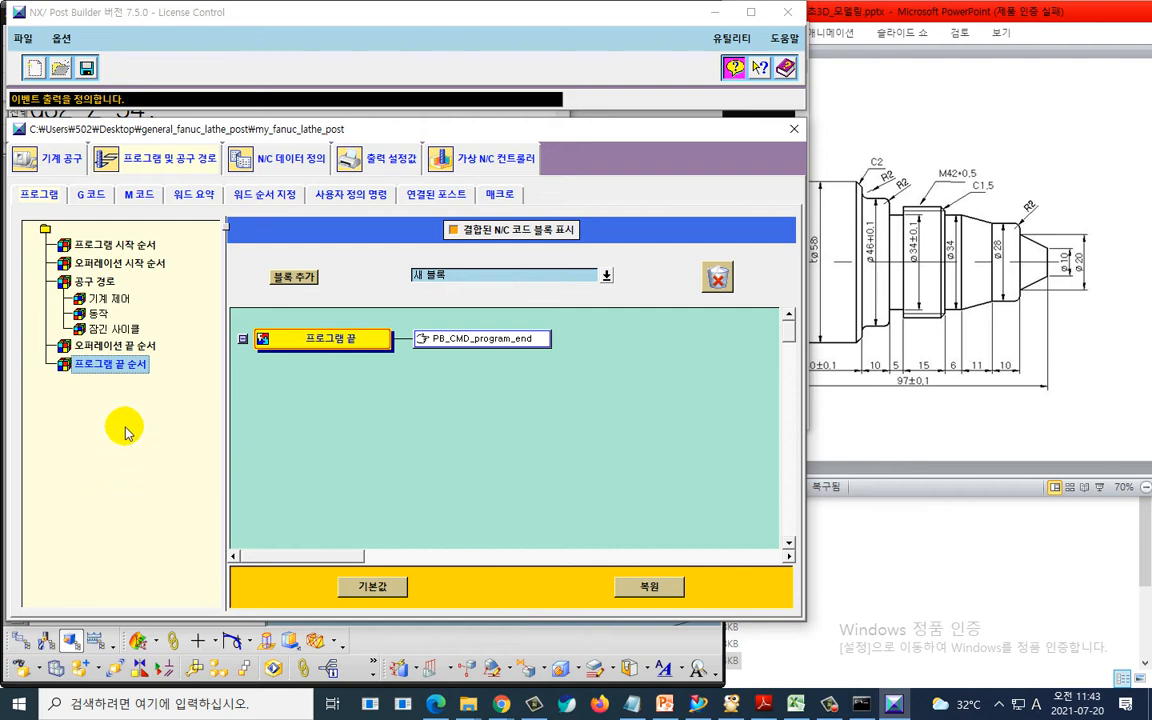
- Open PB_CMD_operation_end in the operation end sequence to review its retract line, then cancel the dialog
key("ctrl+2")
left_click_drag(77, 380, 153, 382)
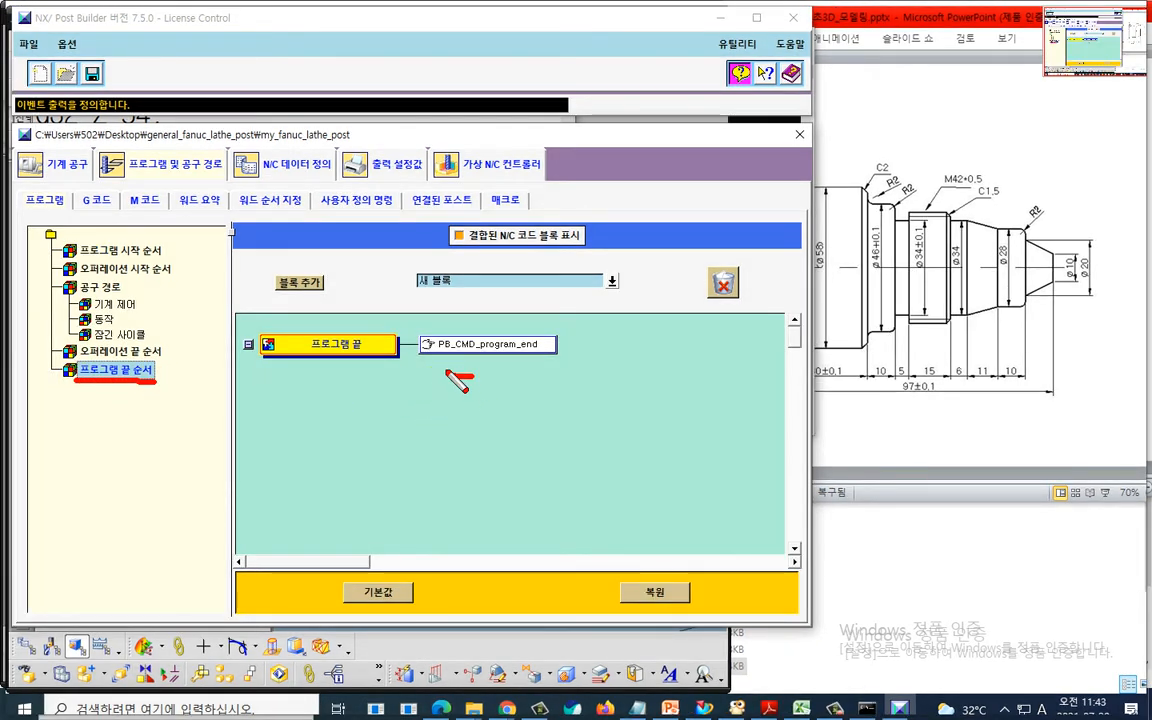
mouse_move(447, 374)
left_mouse_down()
mouse_move(524, 377)
mouse_move(512, 388)
left_mouse_up()
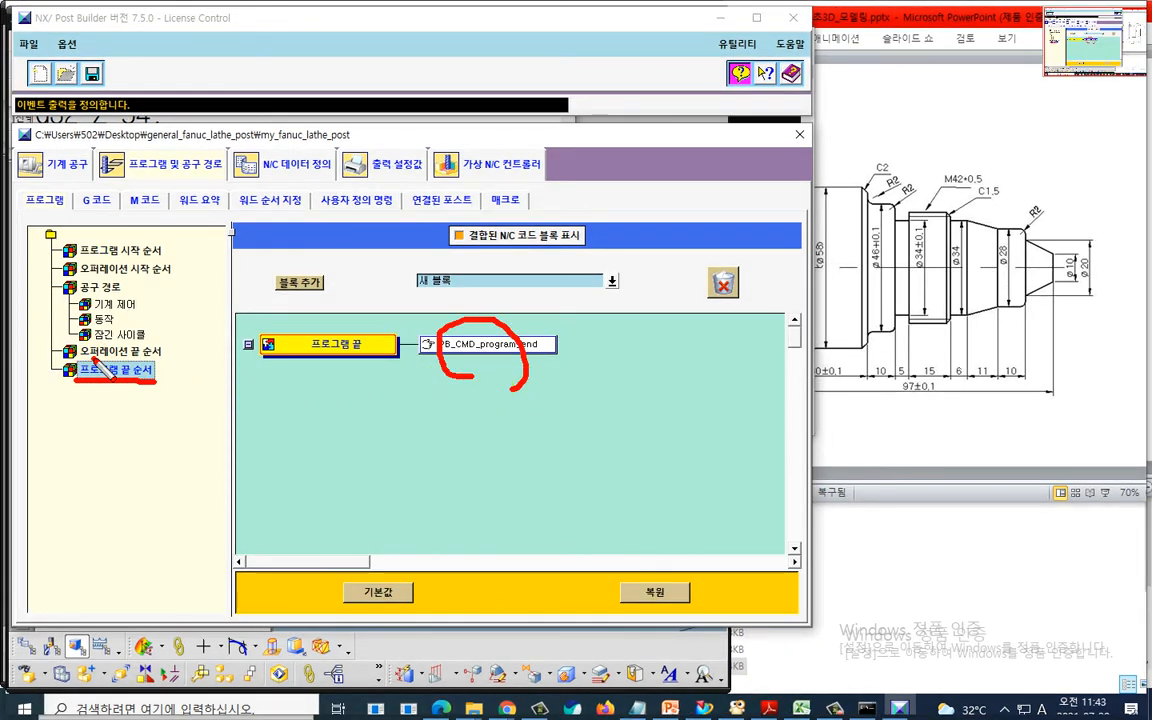
left_click_drag(88, 362, 160, 358)
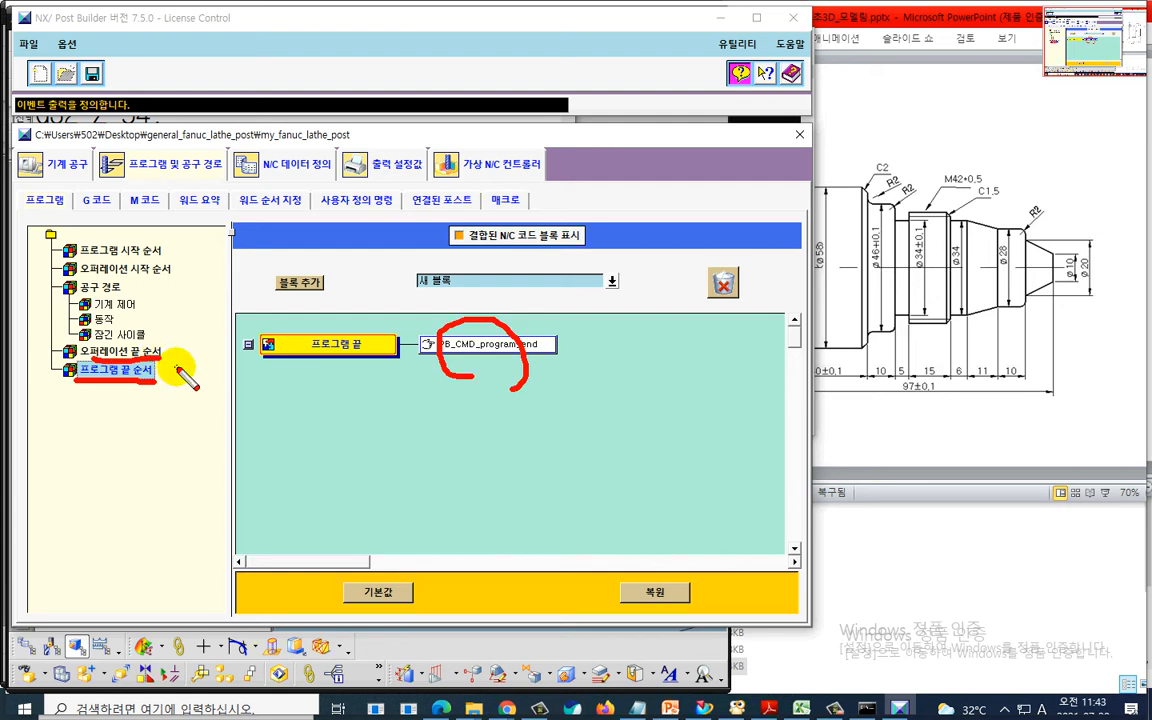
key("Escape")
left_click(146, 351)
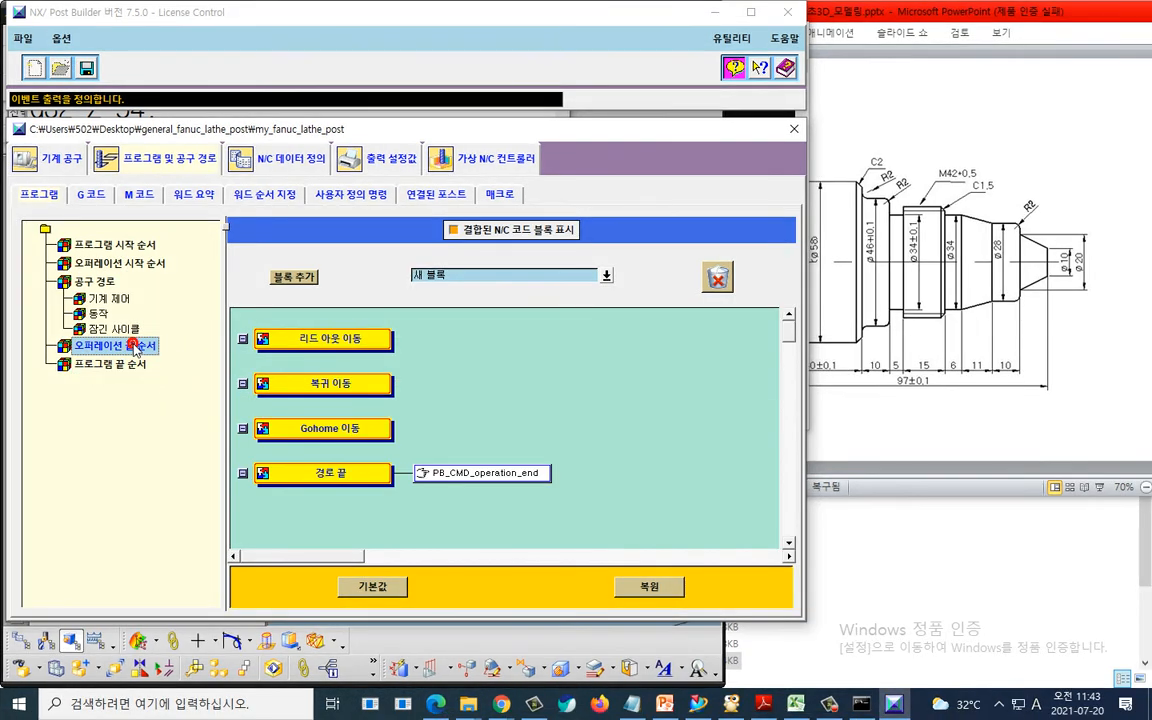
left_click(420, 472)
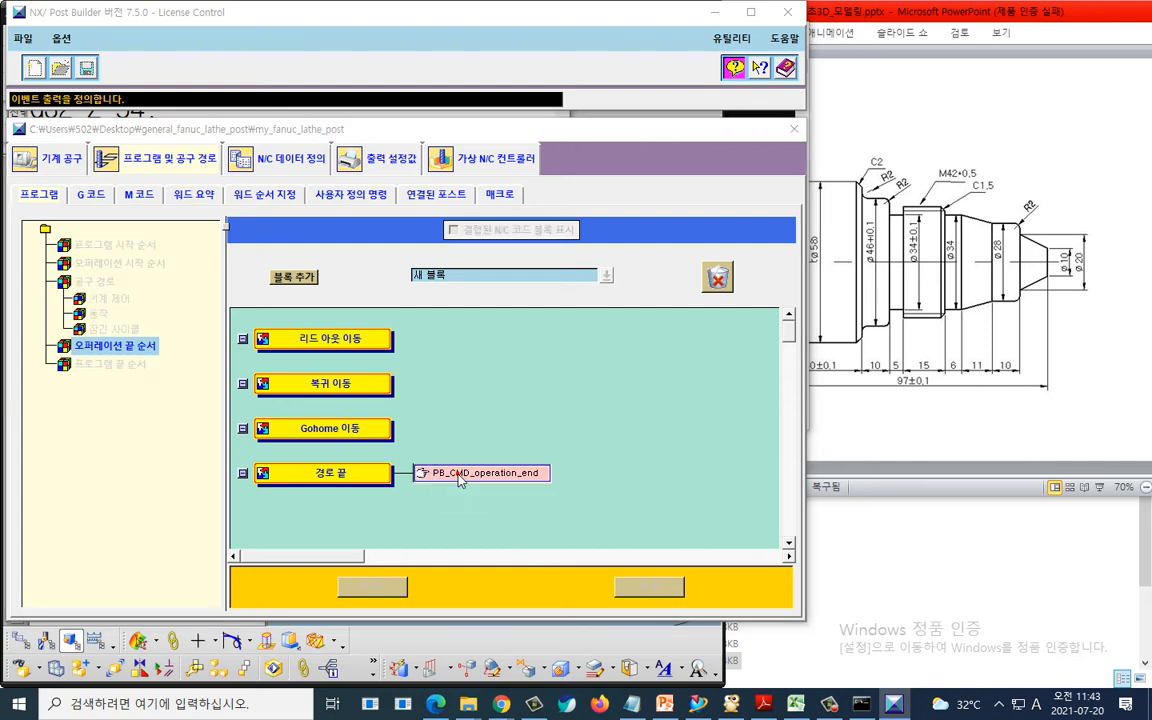
key("ctrl+2")
left_click_drag(320, 298, 424, 301)
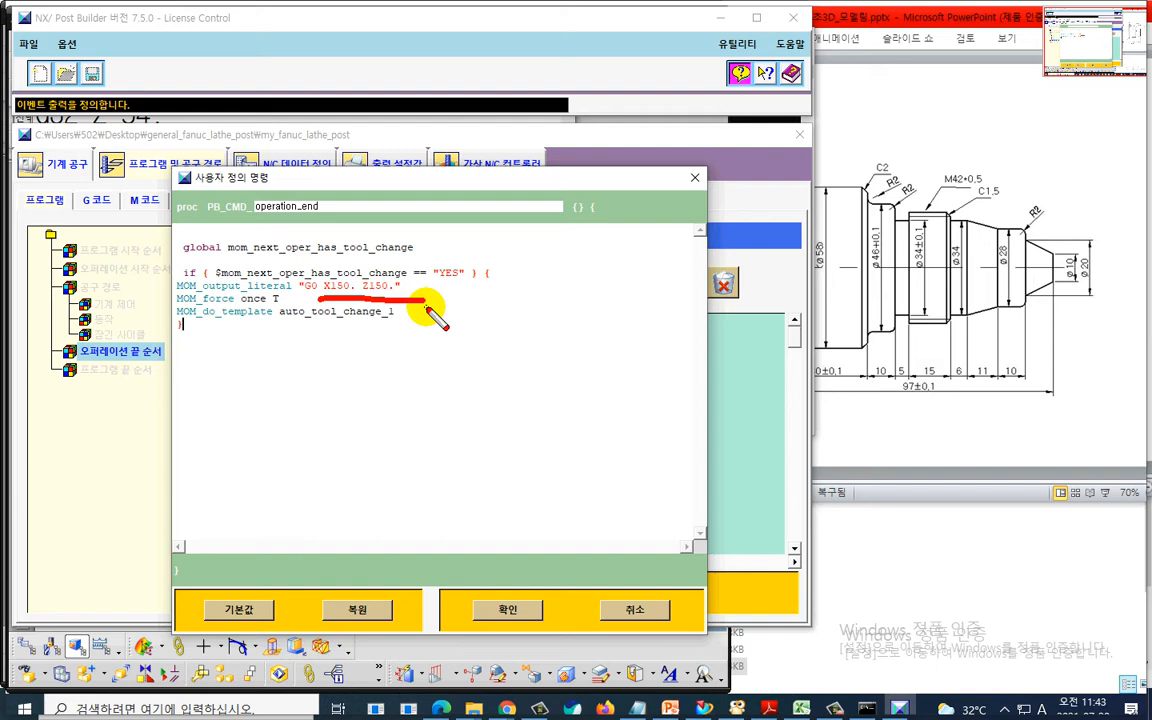
key("Escape")
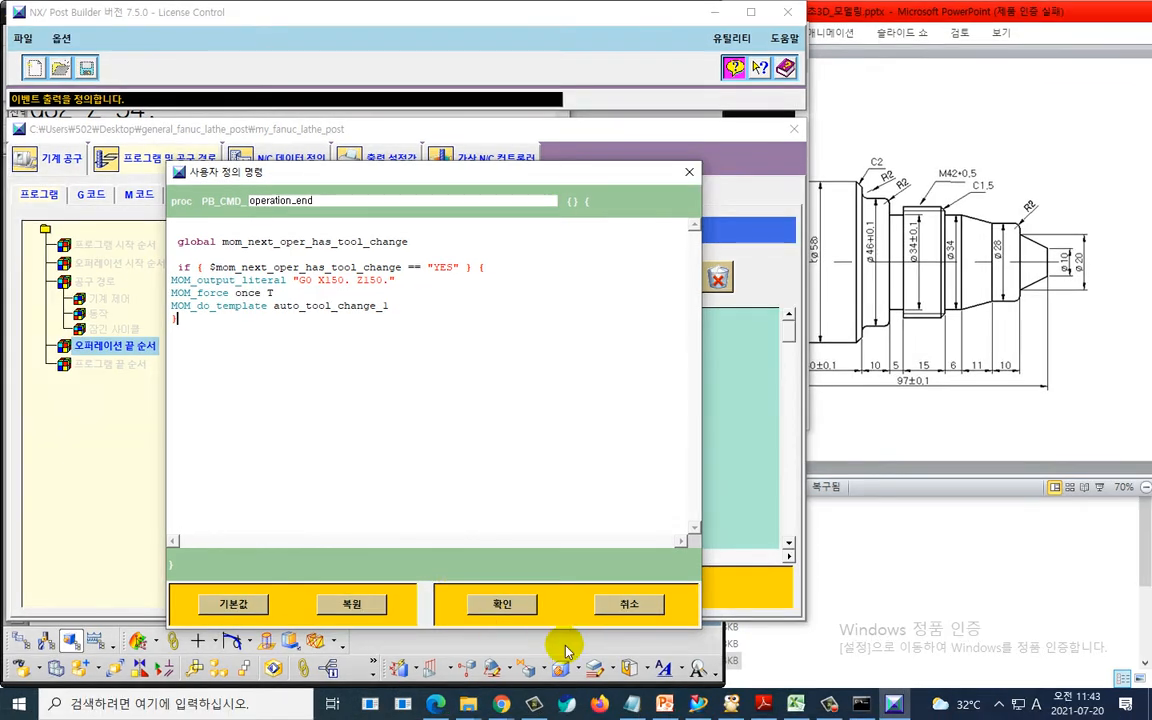
left_click(638, 609)
- Reopen PB_CMD_operation_end from the operation end sequence to compare its retract line, and cancel without changes
left_click(118, 366)
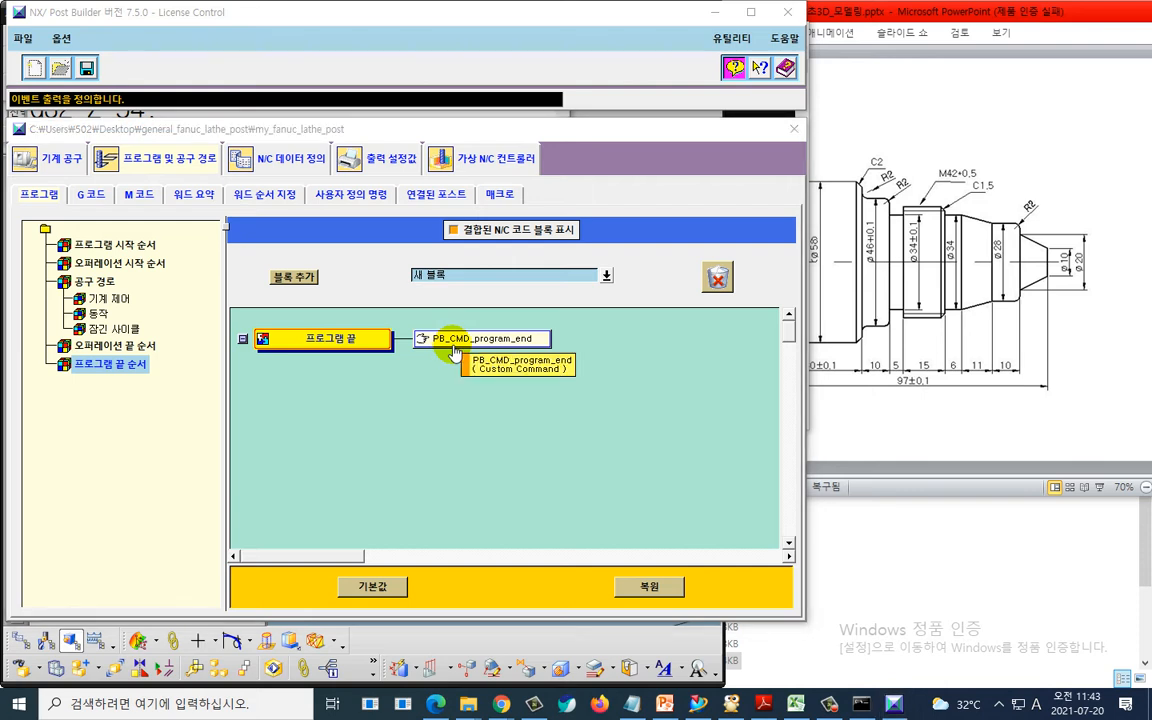
left_click(140, 346)
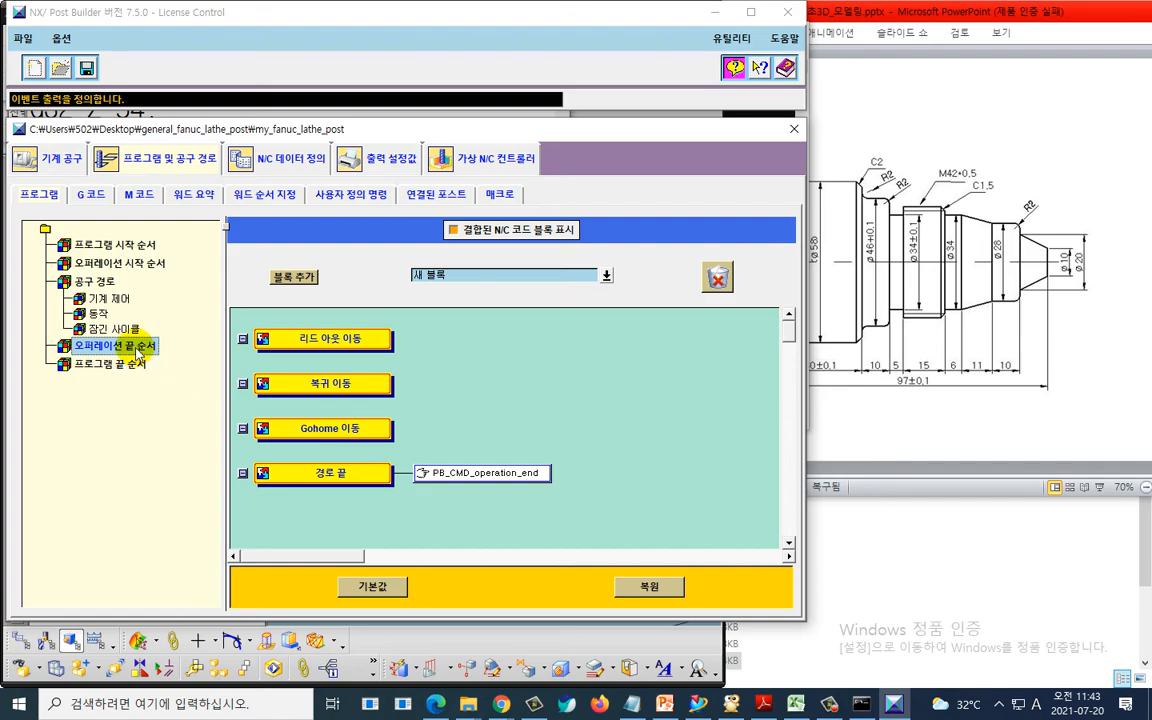
key("ctrl+2")
left_click_drag(96, 360, 148, 360)
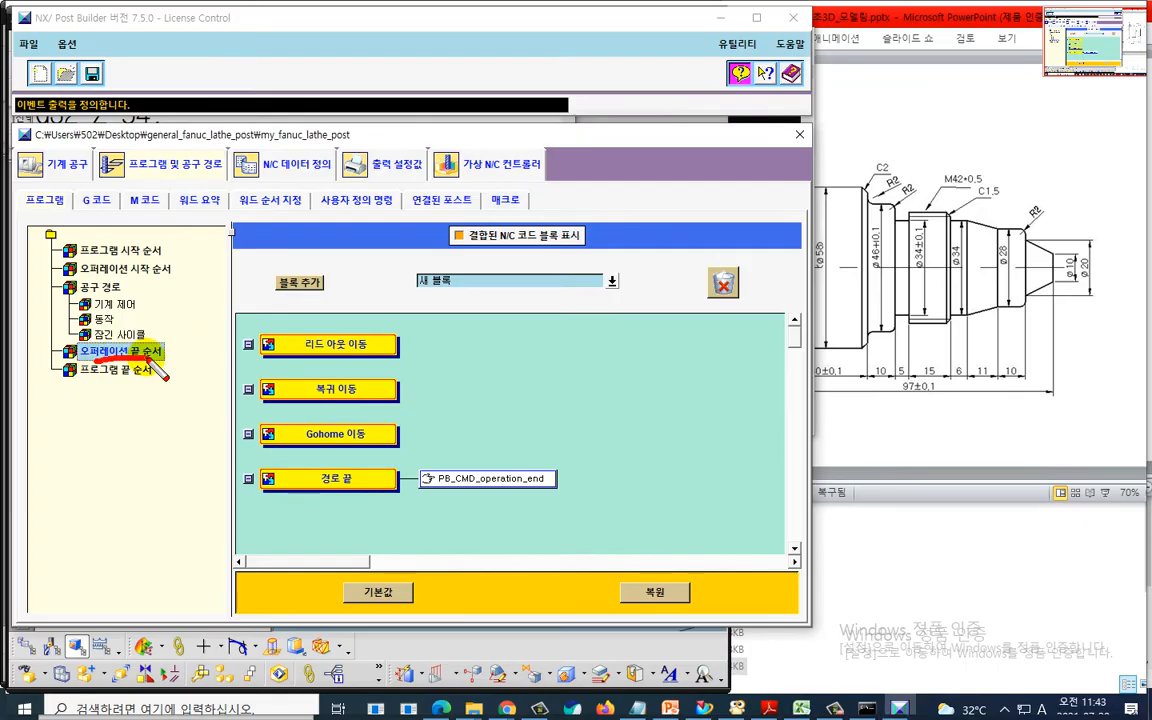
left_click_drag(52, 62, 80, 64)
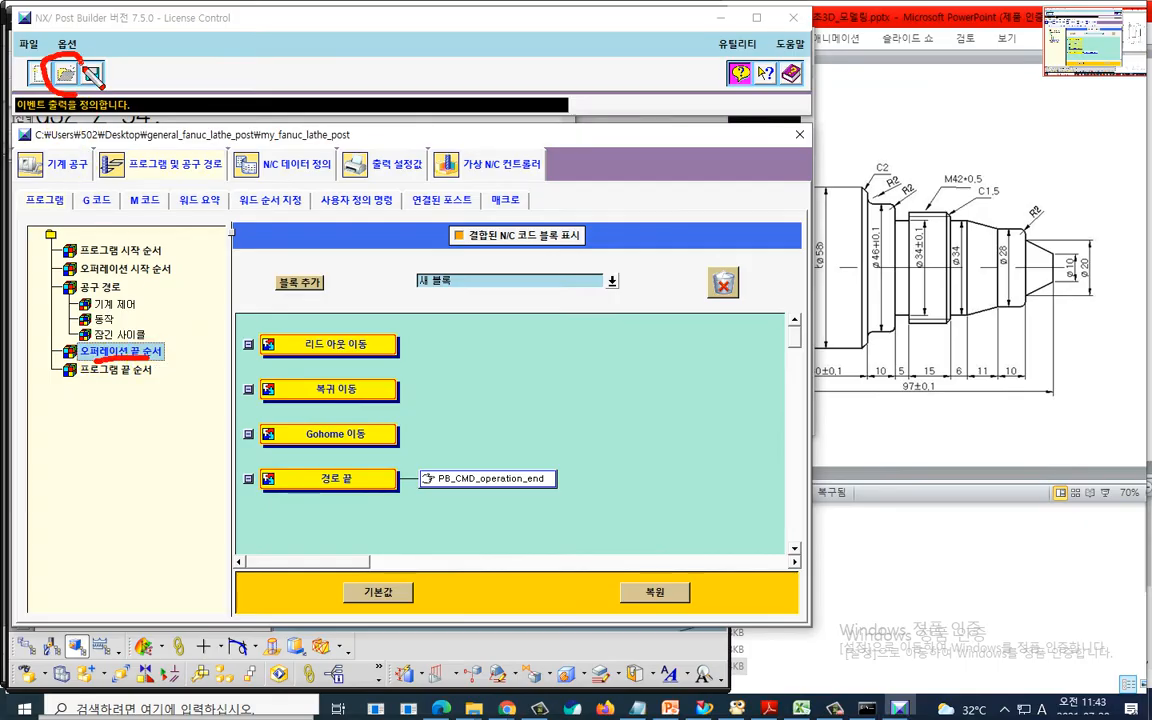
left_click_drag(160, 183, 200, 200)
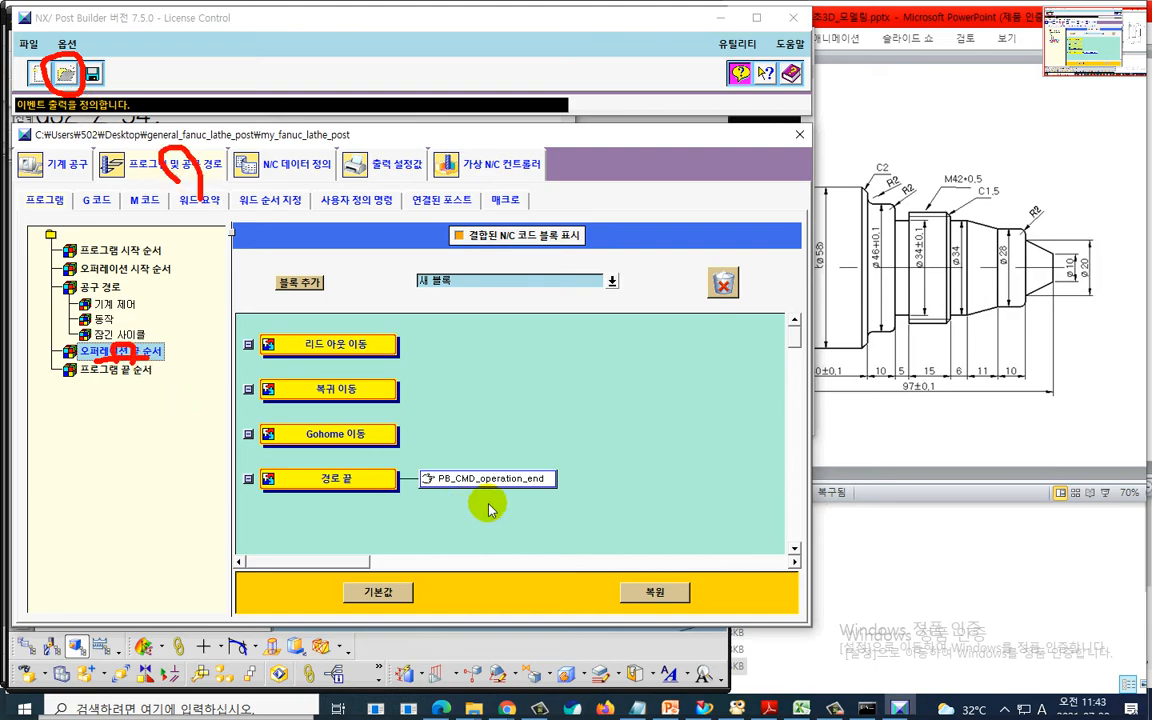
key("Escape")
double_click(485, 470)
key("ctrl+2")
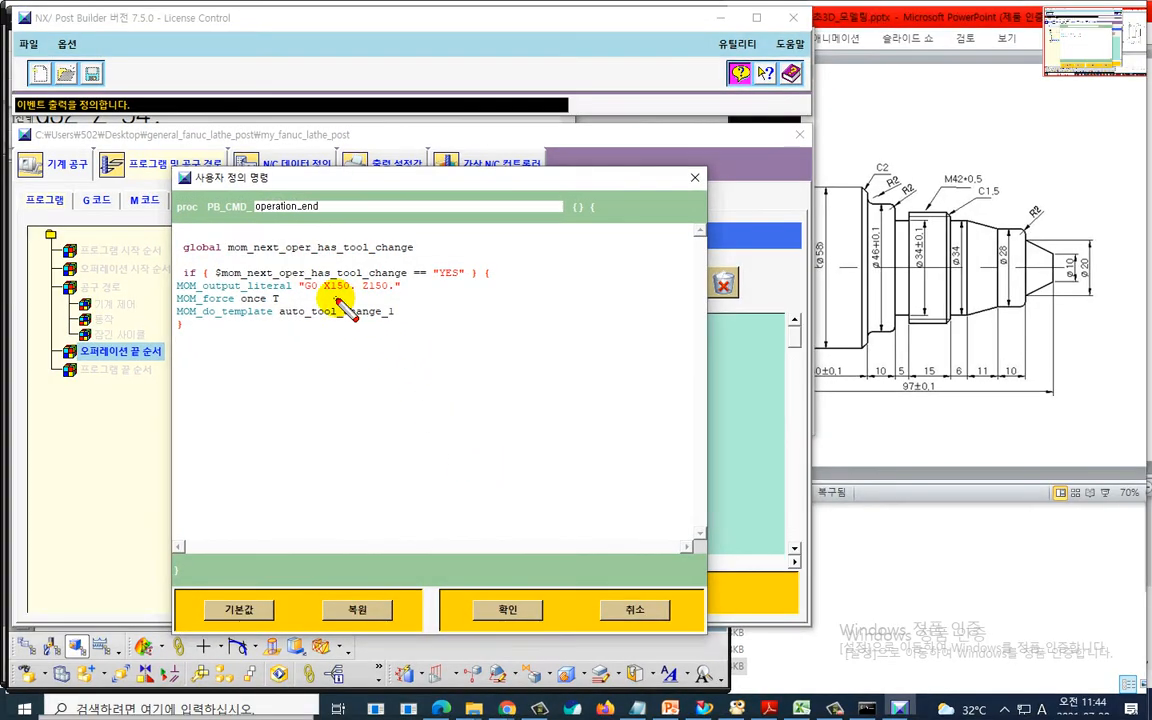
left_click_drag(336, 298, 389, 302)
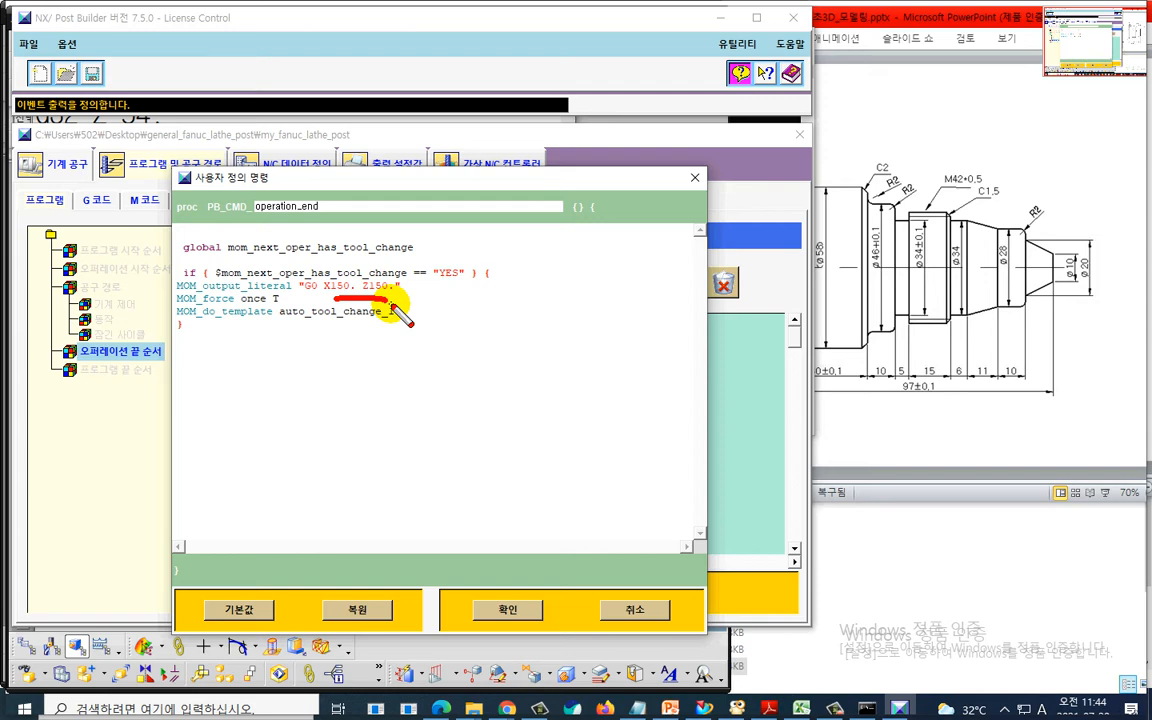
key("Escape")
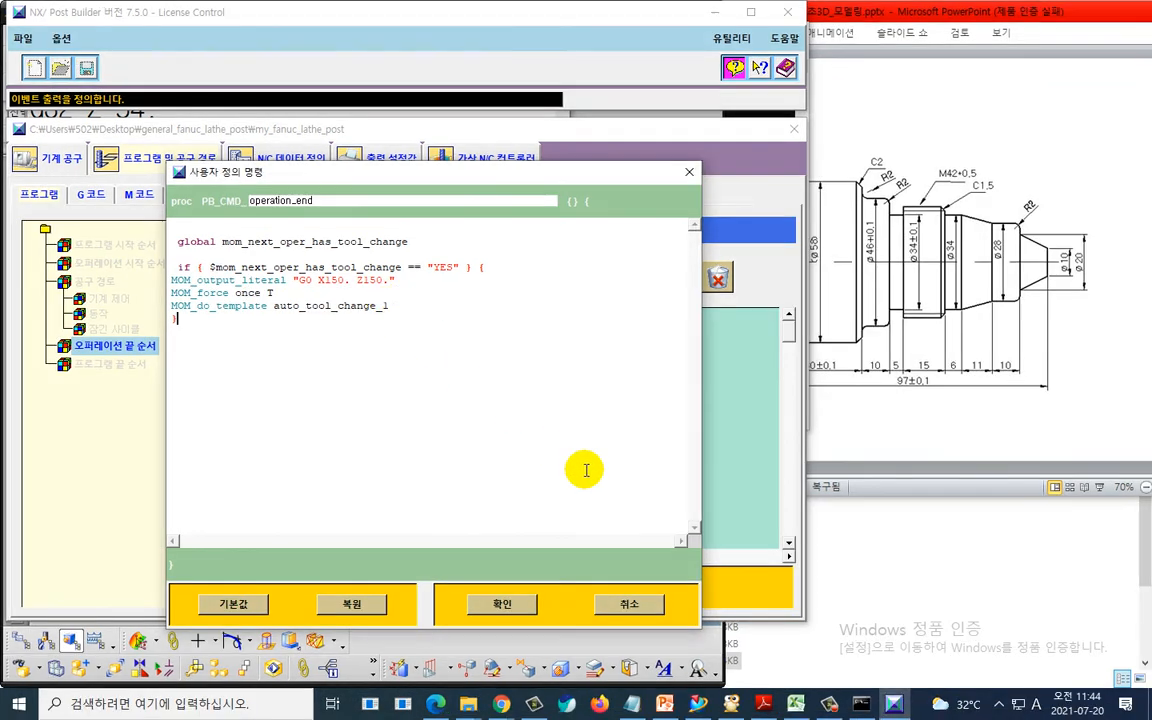
left_click(624, 604)
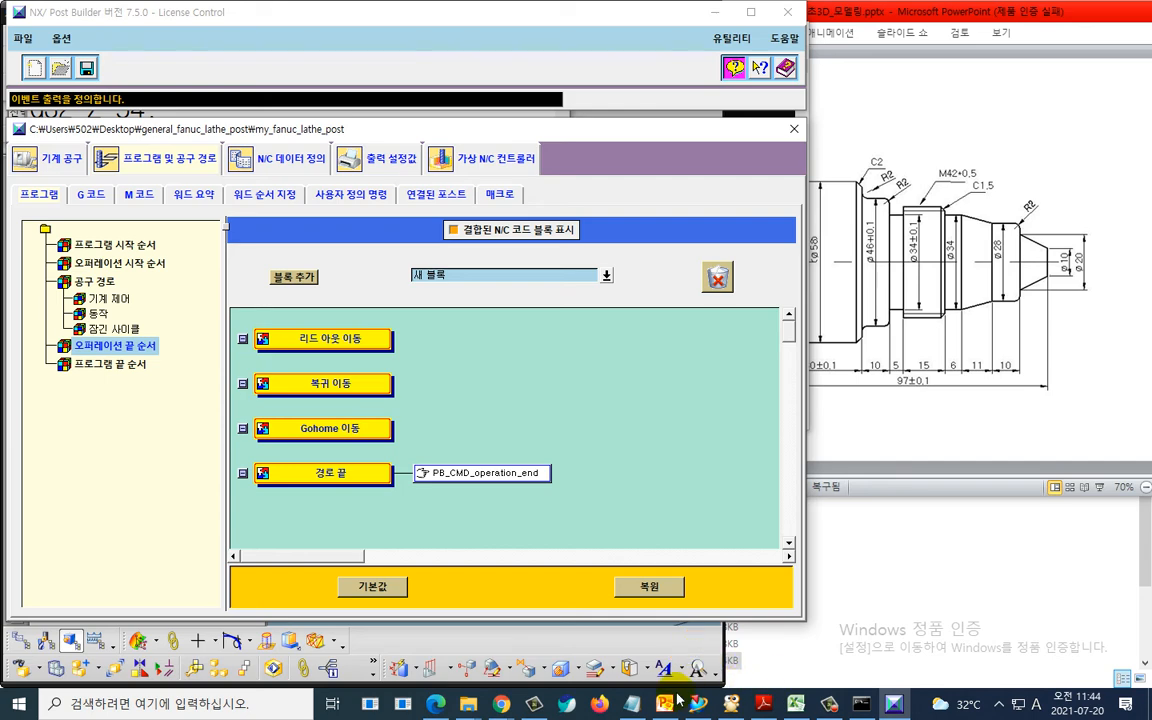
left_click(631, 705)
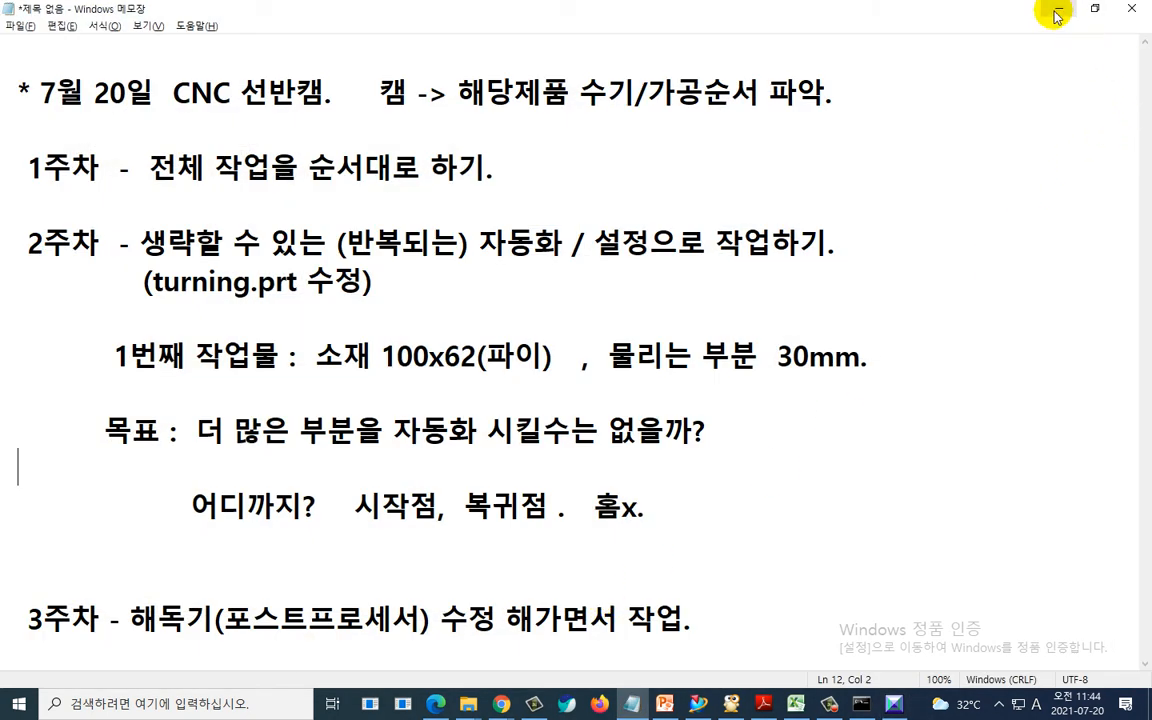
left_click(1058, 12)
left_click(703, 347)
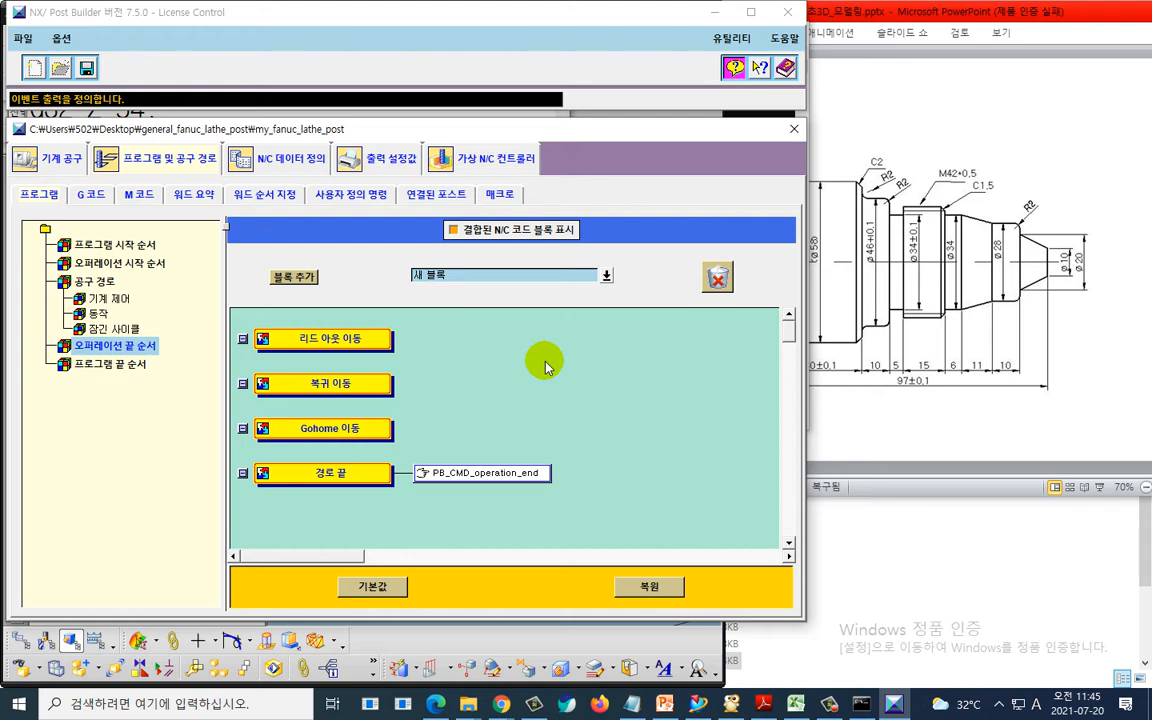
- Close the previous NC listing in NX and return to Post Builder
key("alt+Tab")
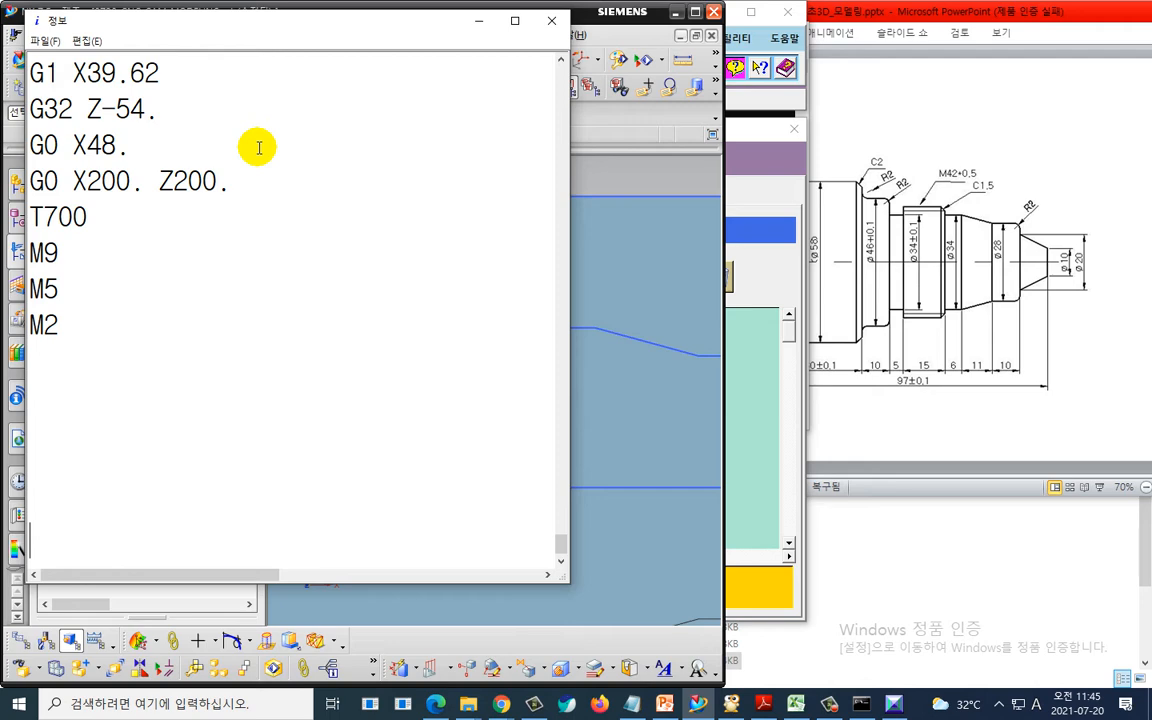
left_click(551, 21)
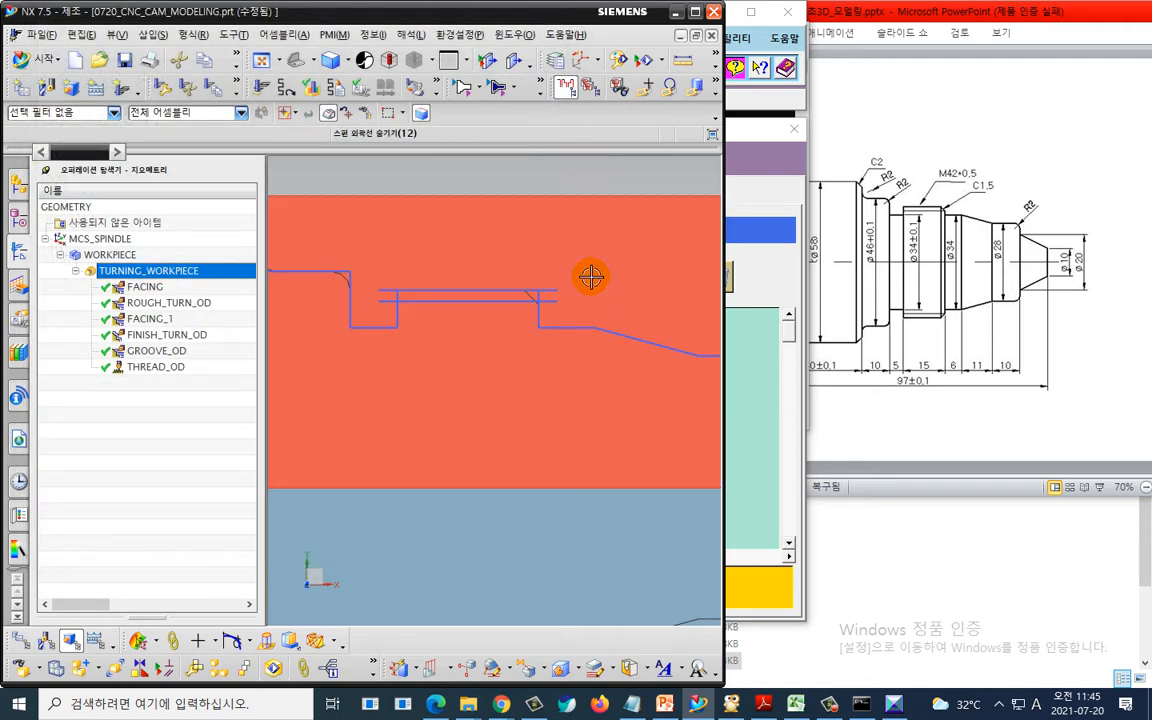
key("alt+Tab")
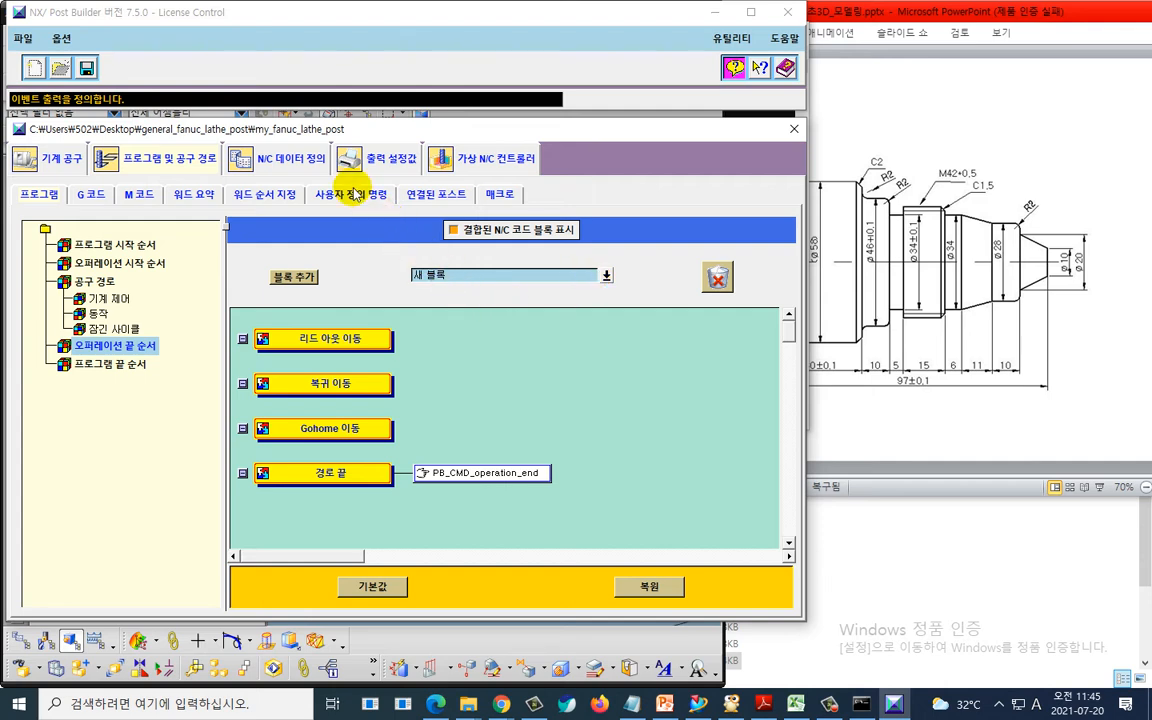
- Set the block-end special character to Semicolon (;) in the N/C data's other data elements and save the postprocessor
left_click(289, 160)
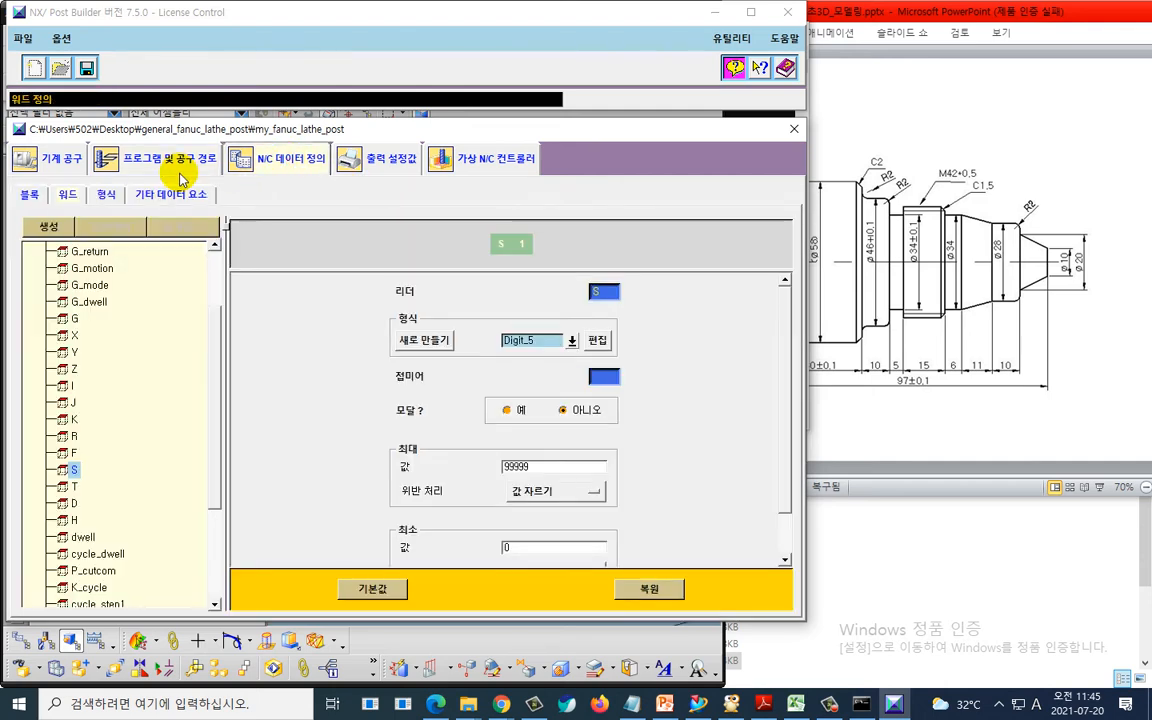
left_click(153, 197)
left_click(153, 199)
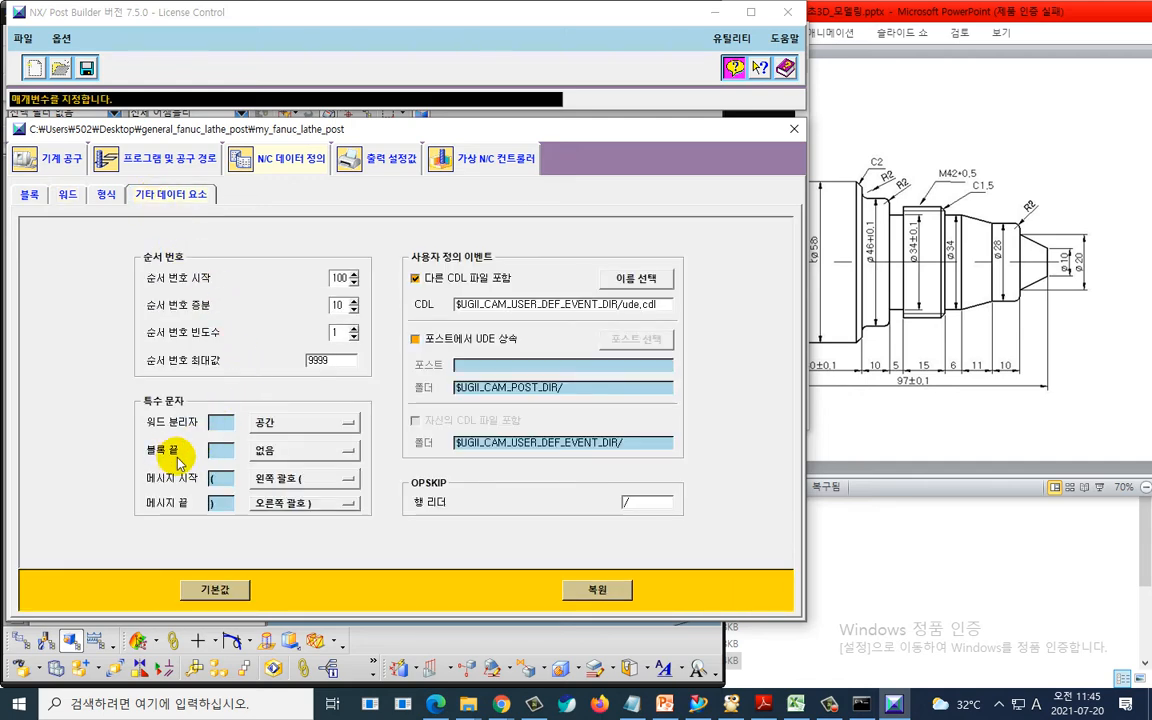
key("ctrl+2")
mouse_move(150, 468)
left_mouse_down()
mouse_move(290, 468)
mouse_move(239, 443)
mouse_move(140, 440)
mouse_move(145, 468)
left_mouse_up()
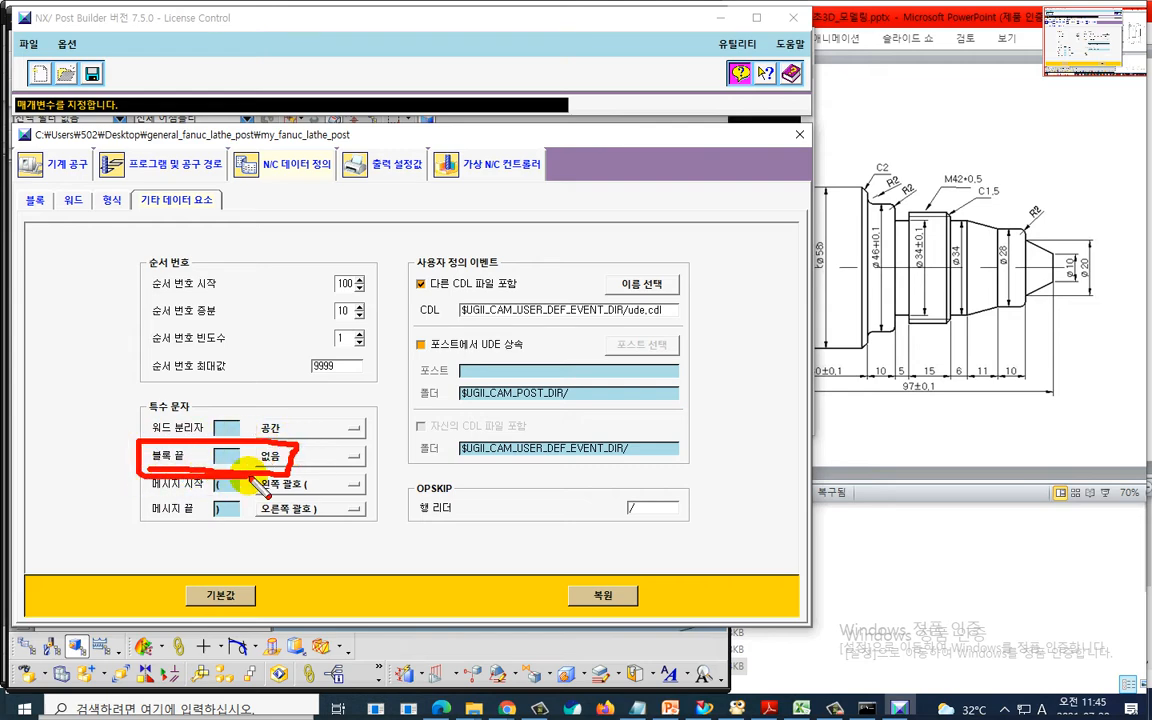
key("Escape")
left_click(290, 456)
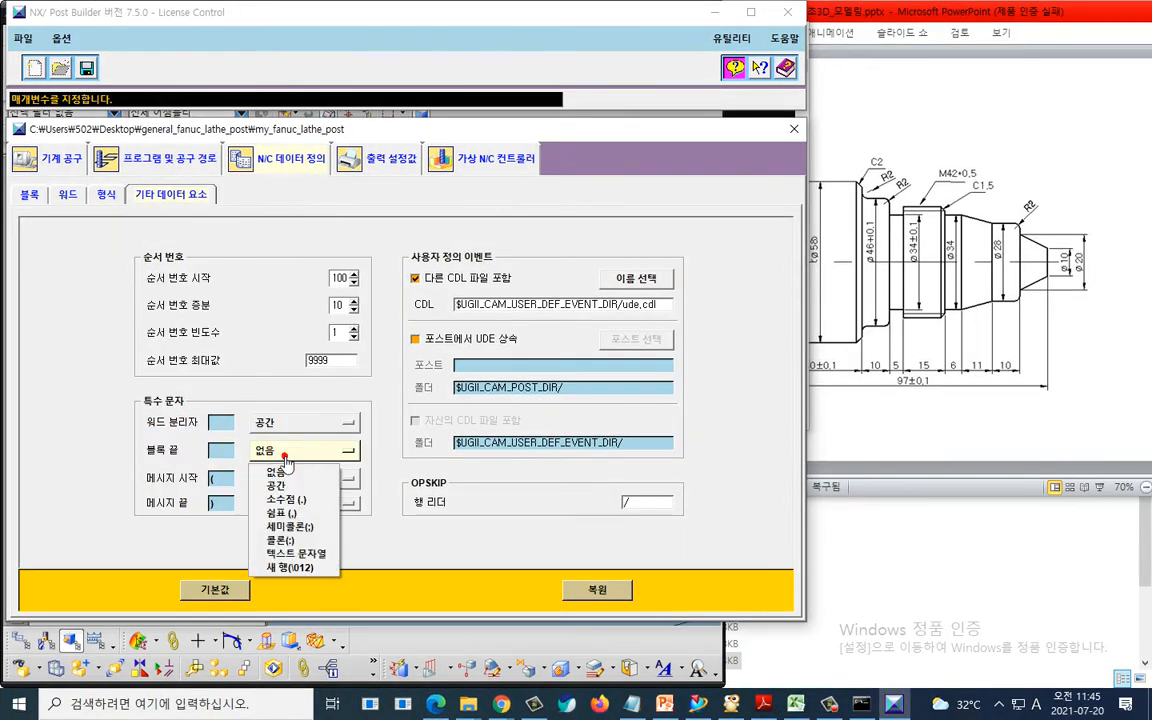
left_click(290, 526)
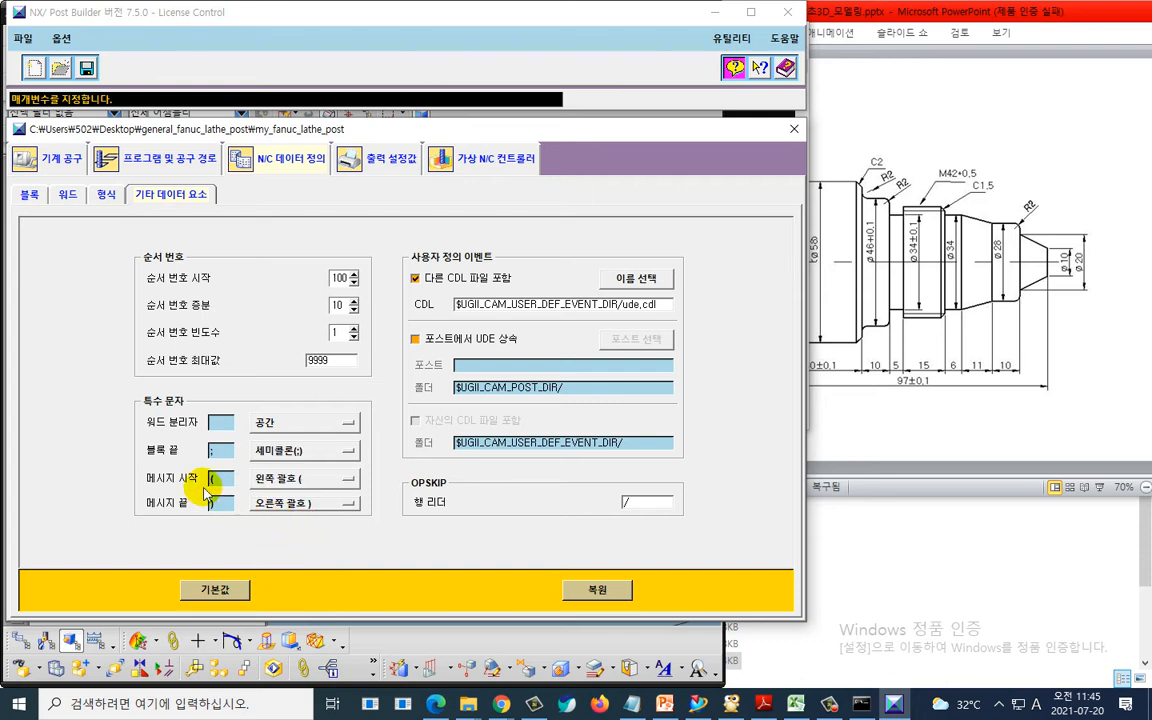
left_click(86, 67)
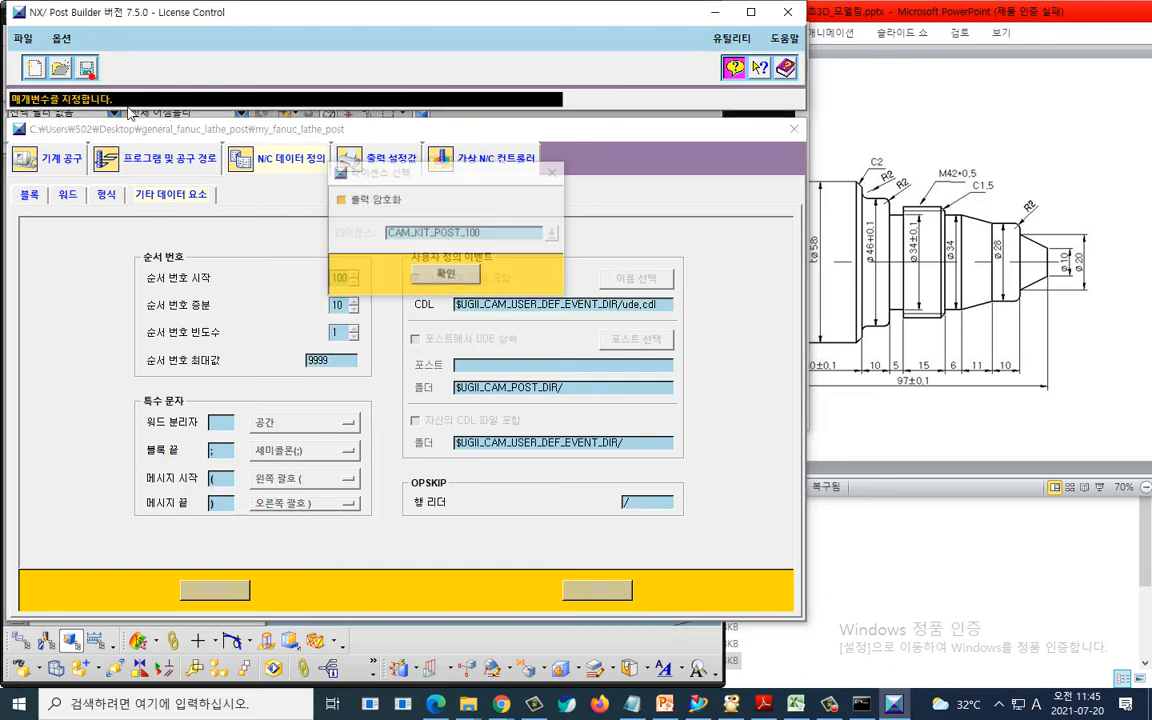
left_click(442, 280)
- Switch to NX and postprocess TURNING_WORKPIECE again with my_fanuc_lathe_post
key("super+Tab")
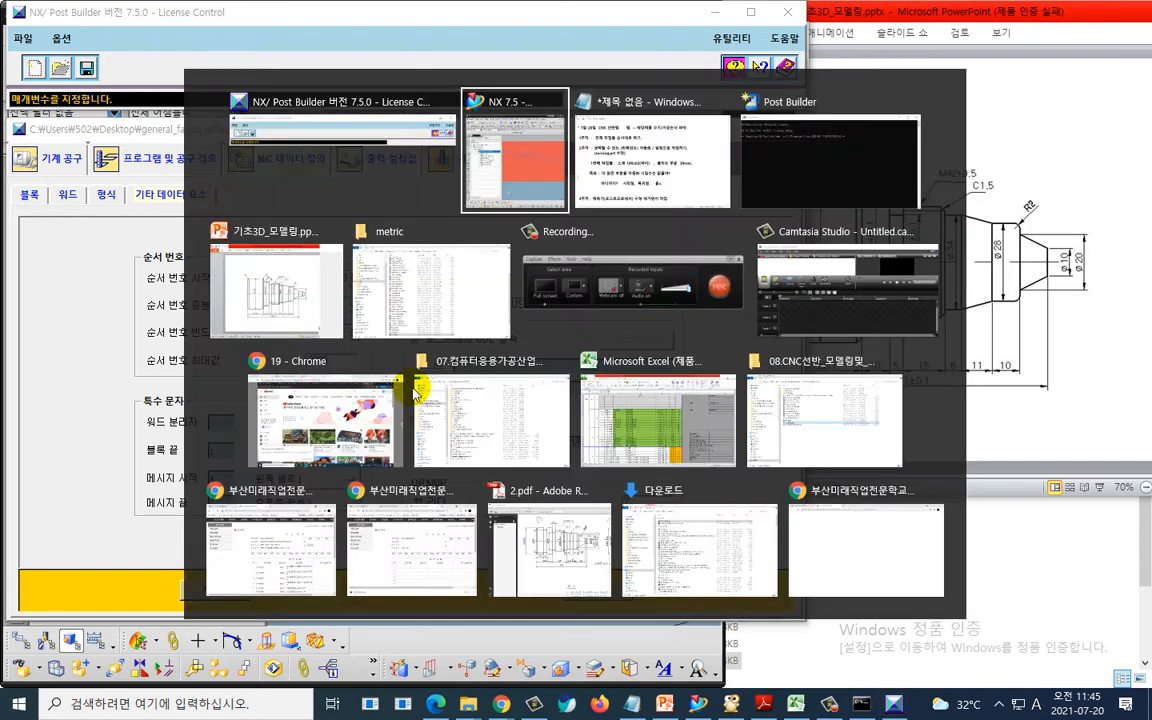
key("Return")
right_click(185, 272)
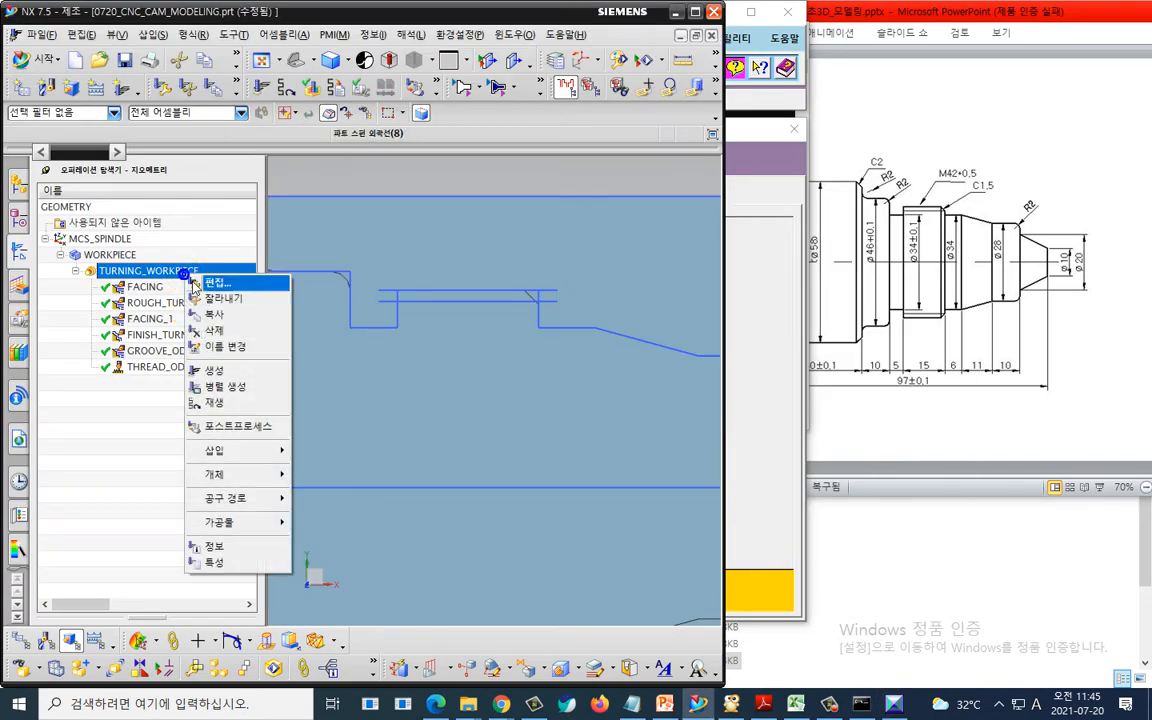
left_click(232, 426)
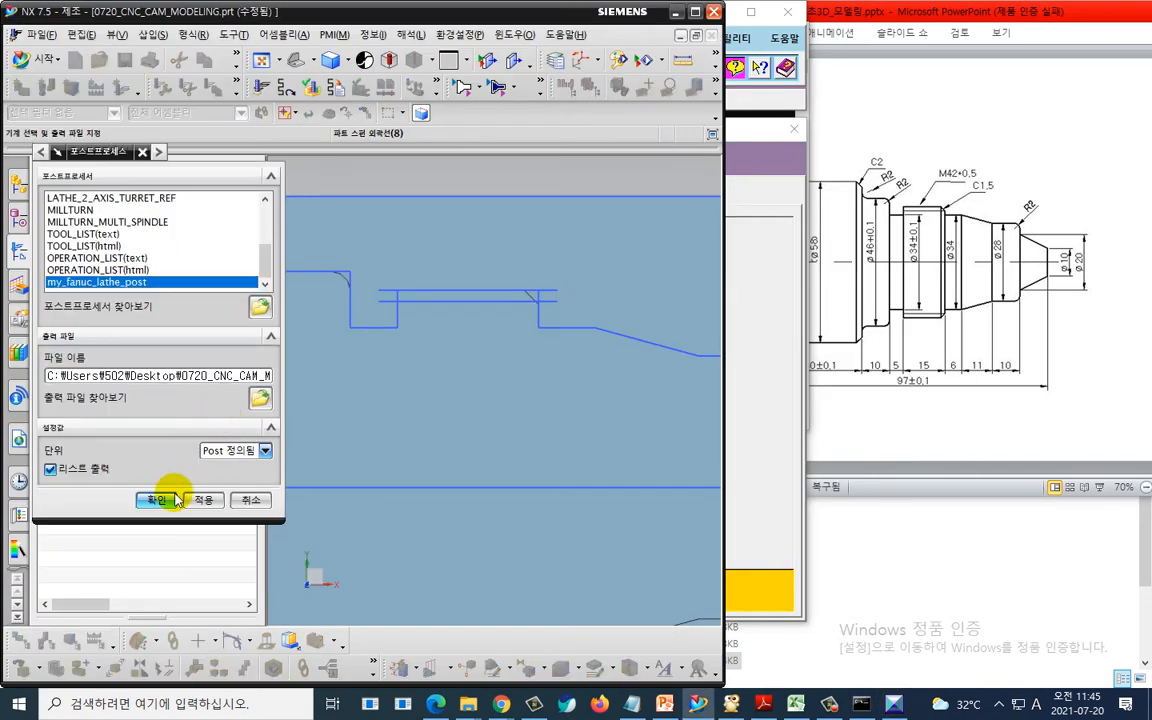
left_click(175, 499)
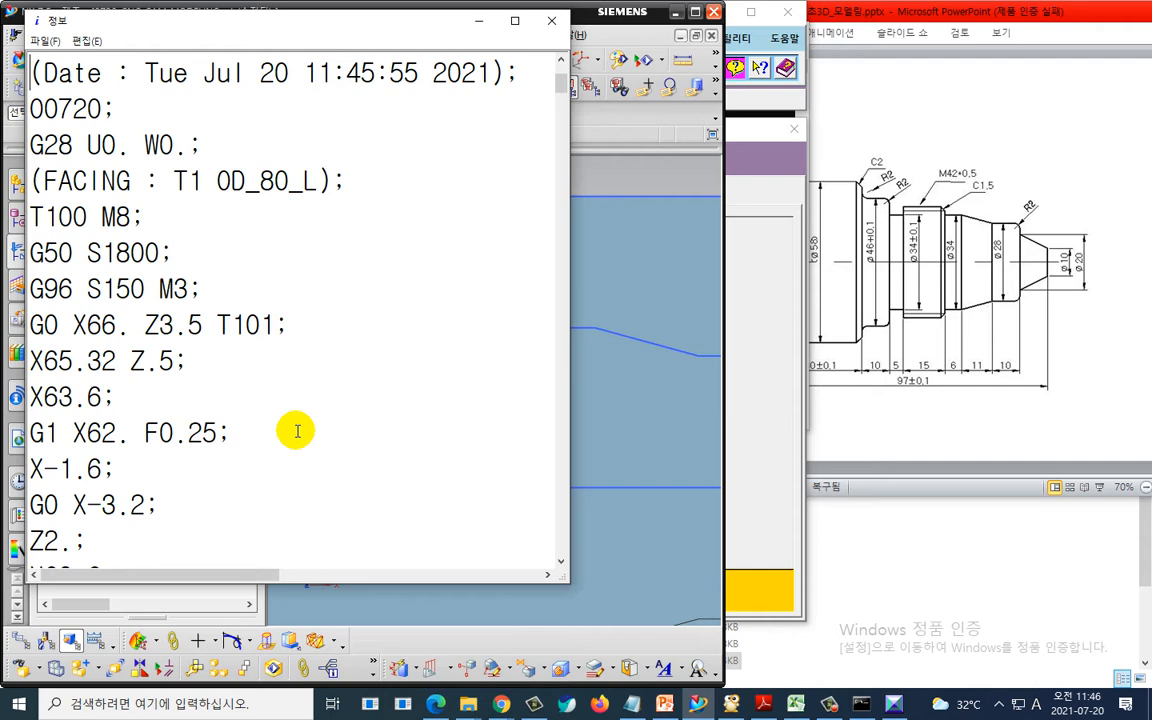
- Close the listing, switch to NX and postprocess TURNING_WORKPIECE once more with my_fanuc_lathe_post and list output on
left_click(551, 20)
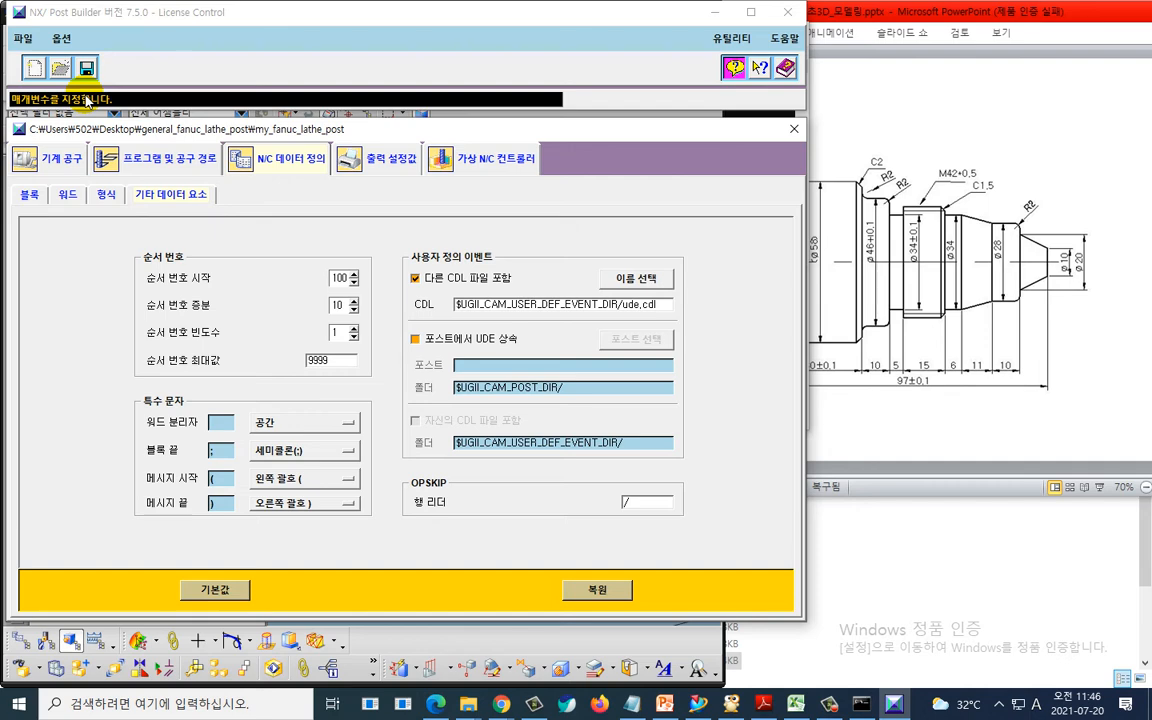
key("alt+Tab")
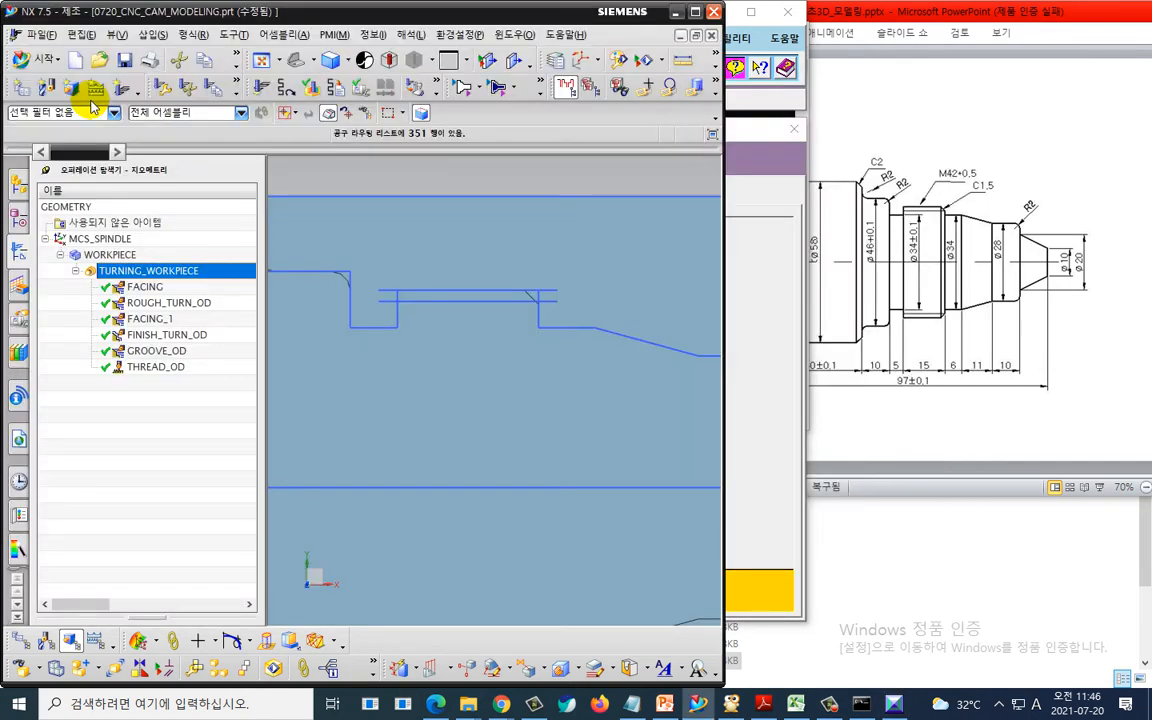
right_click(199, 268)
left_click(240, 416)
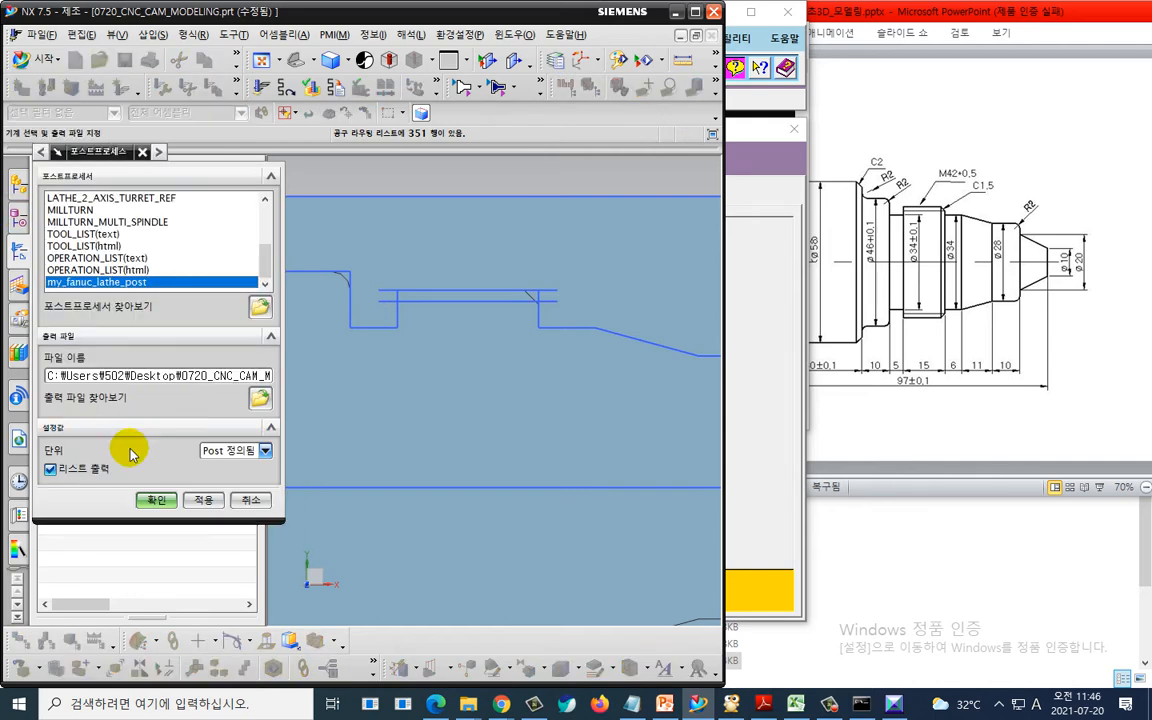
left_click(157, 500)
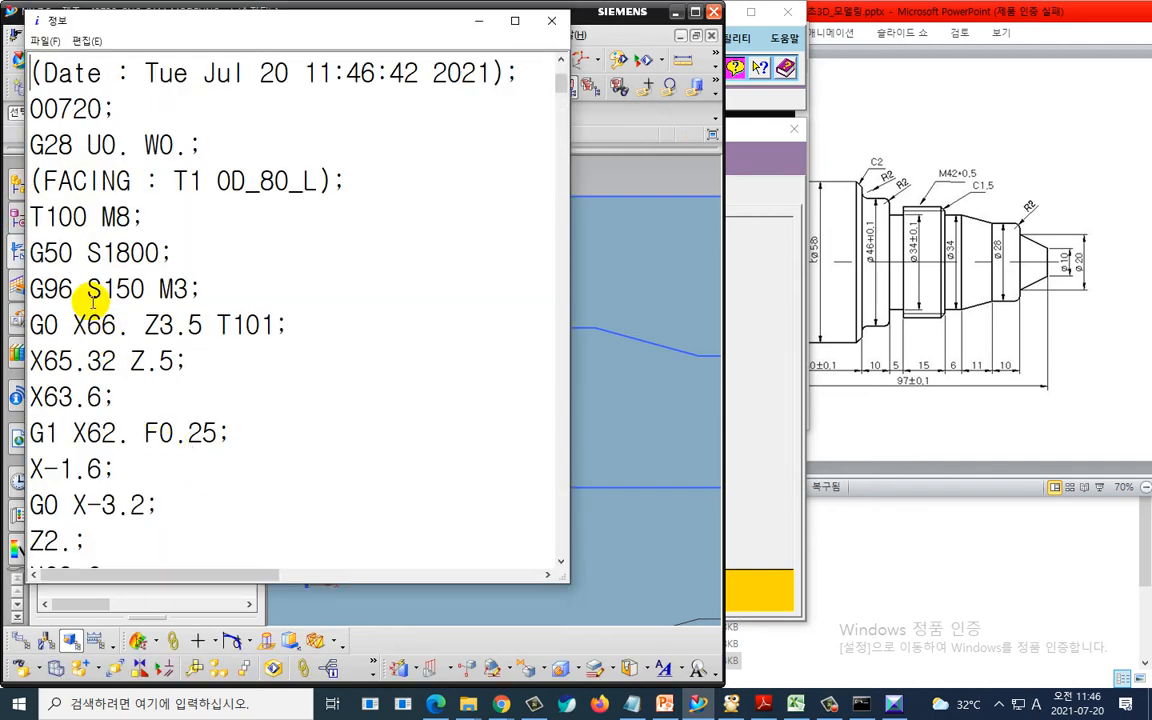
- Scroll through the regenerated NC listing to examine the block endings and retract moves of each operation
key("ctrl+2")
mouse_move(36, 240)
left_mouse_down()
mouse_move(22, 199)
mouse_move(39, 212)
left_mouse_up()
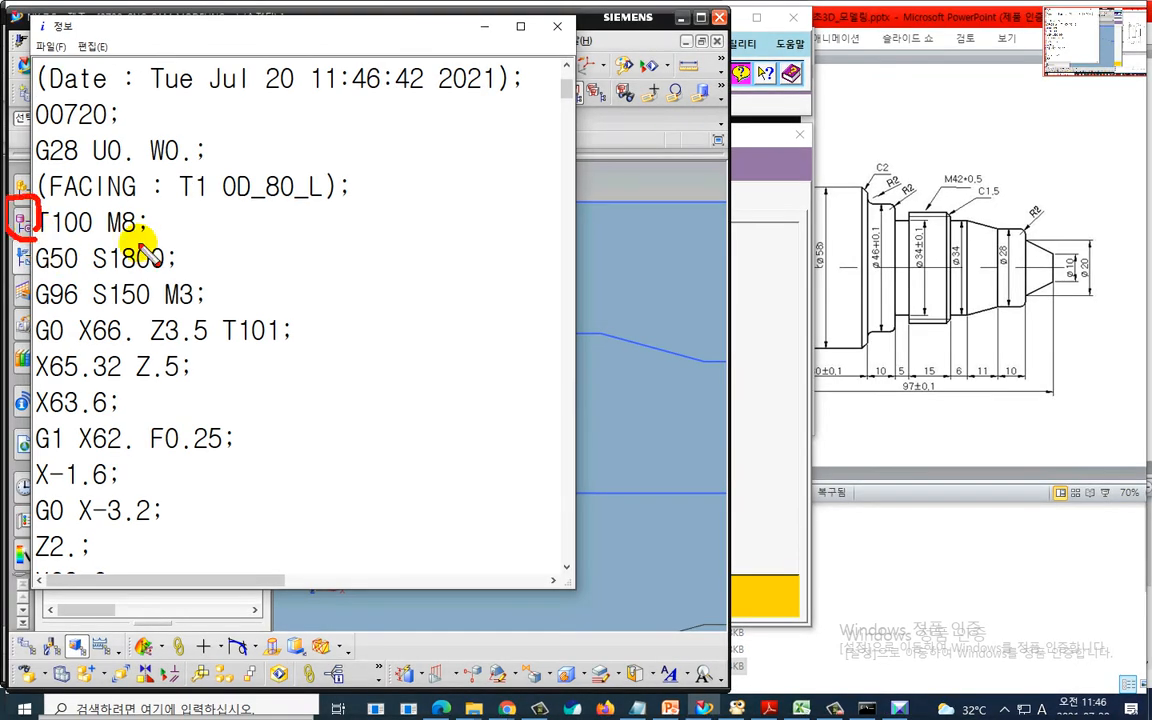
mouse_move(160, 241)
left_mouse_down()
mouse_move(165, 211)
mouse_move(193, 212)
mouse_move(200, 232)
mouse_move(216, 210)
left_mouse_up()
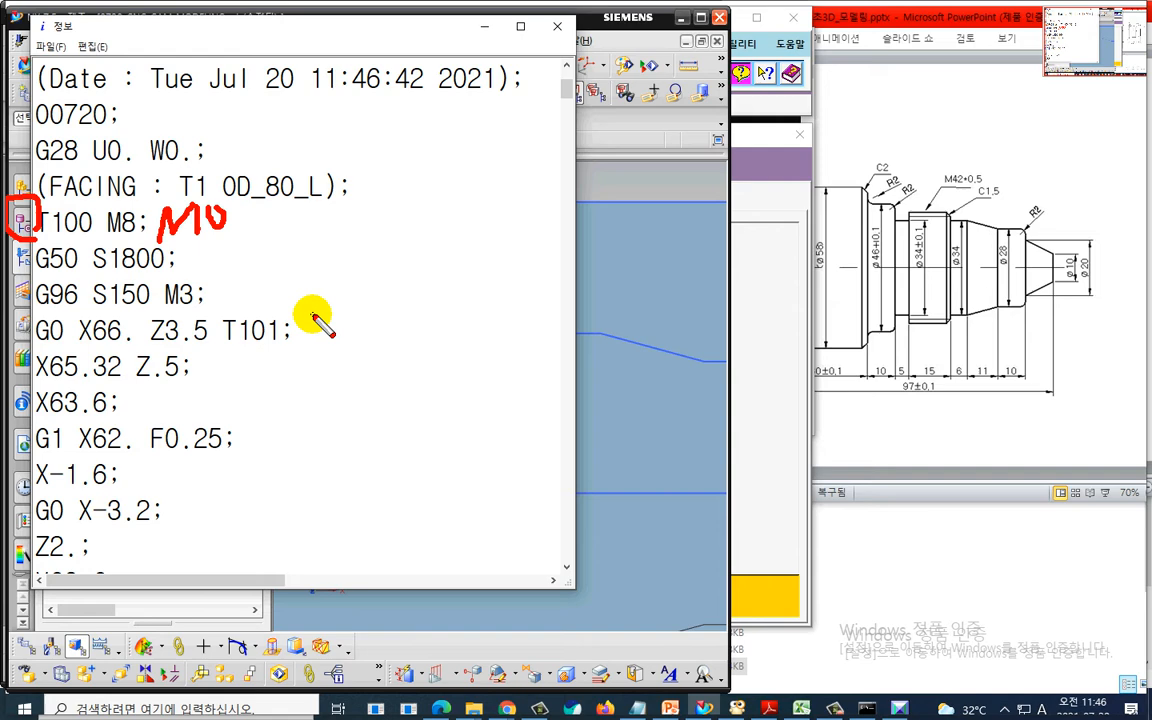
key("Escape")
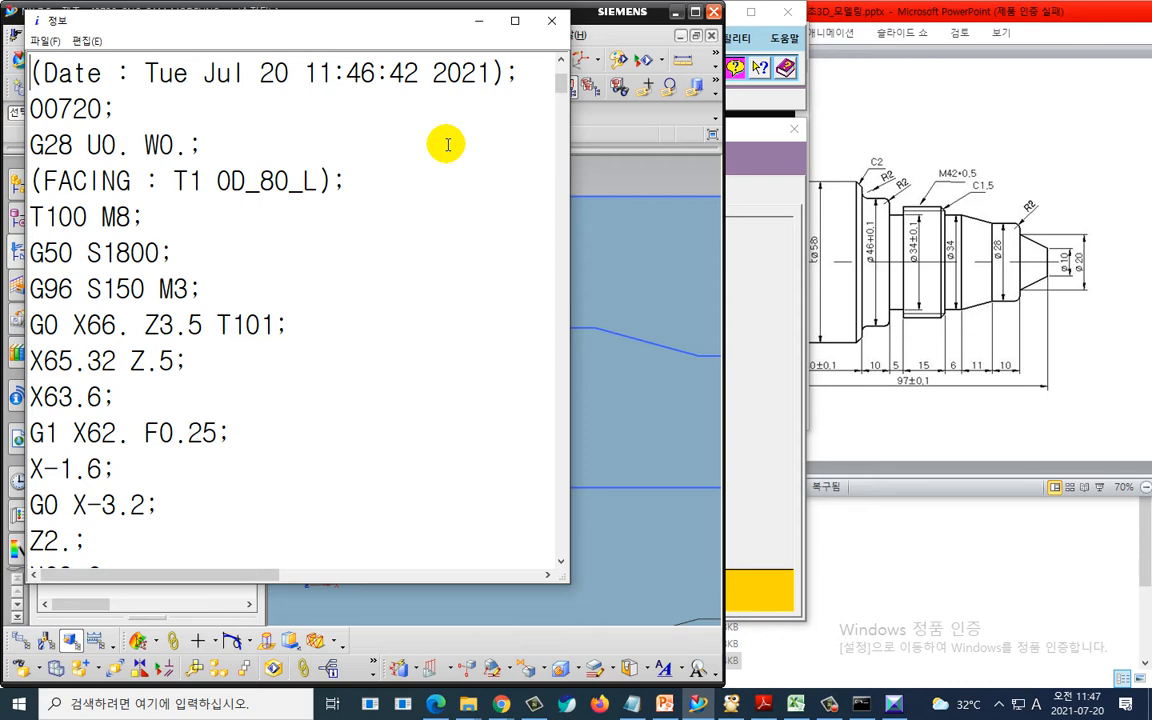
scroll(314, 443, "down", 10)
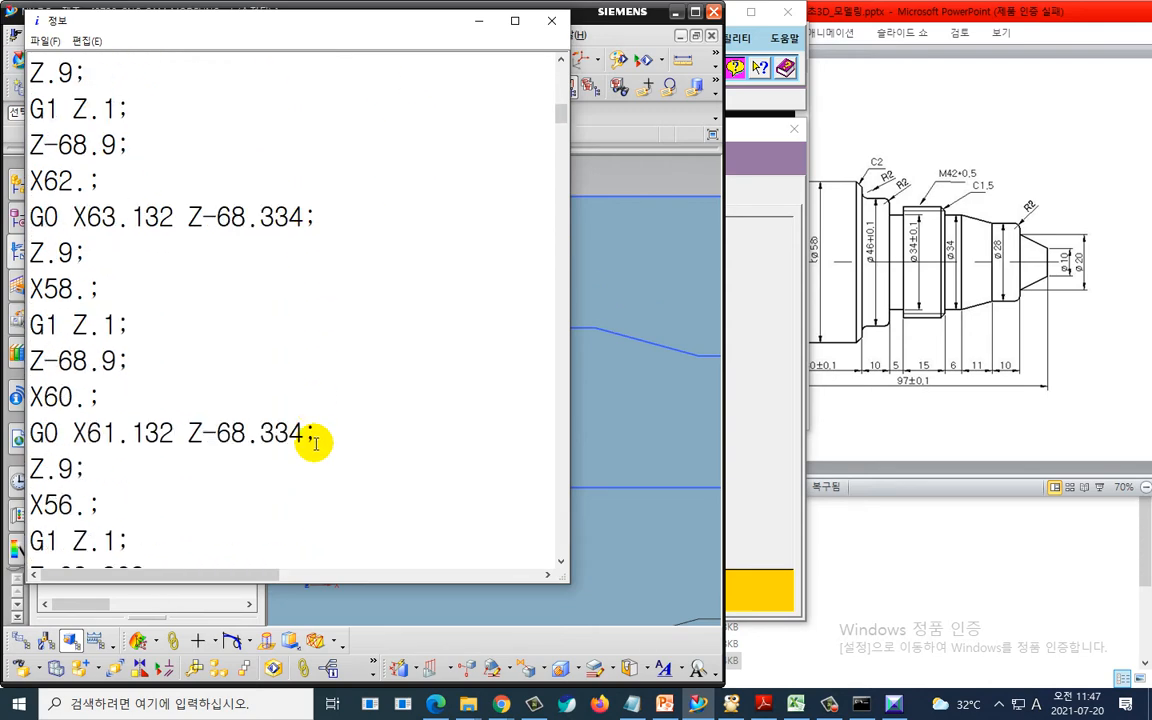
scroll(314, 443, "down", 9)
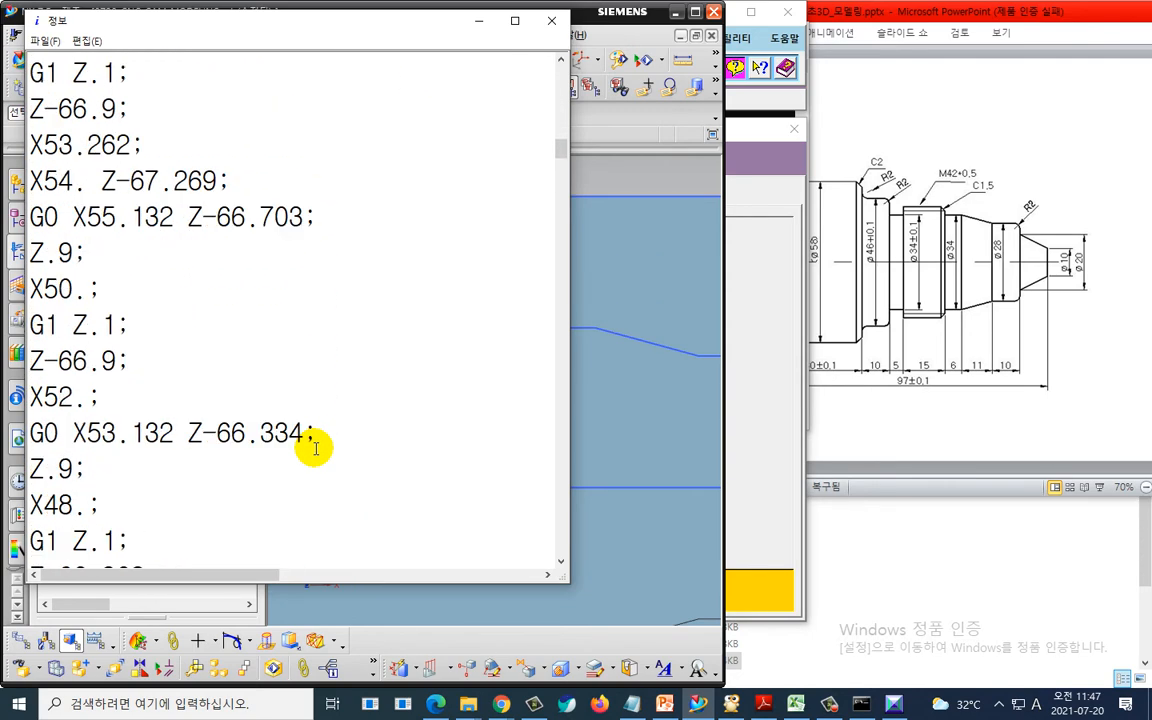
scroll(315, 448, "down", 20)
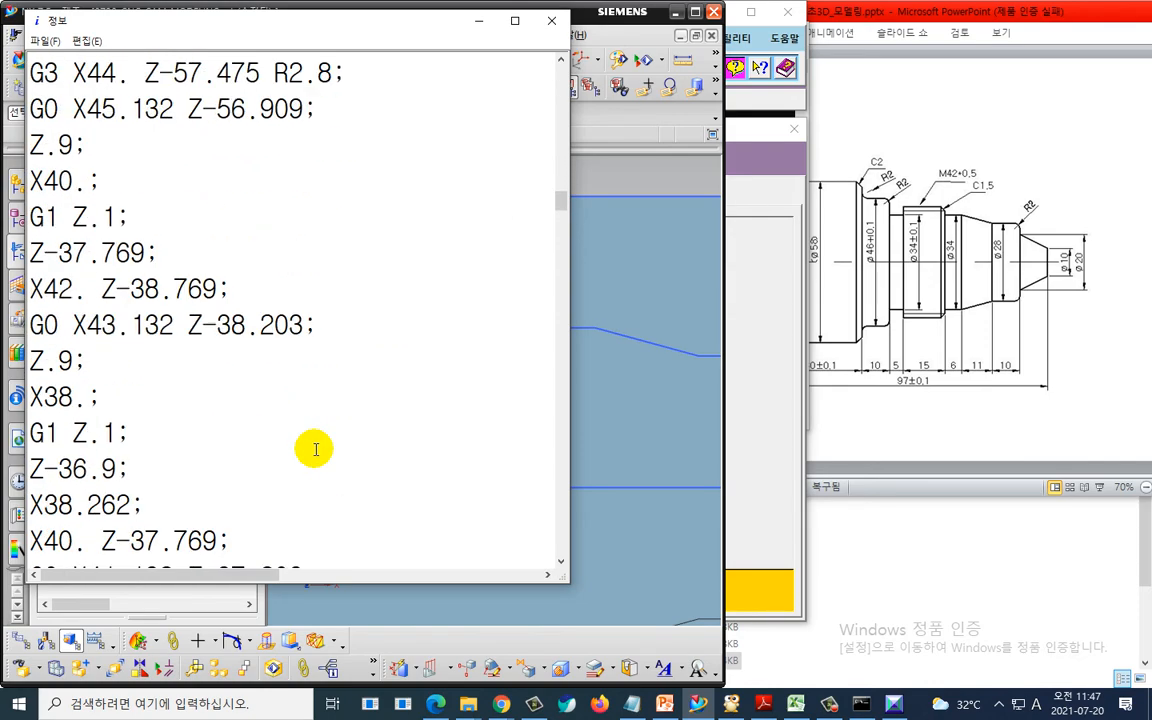
scroll(319, 447, "down", 15)
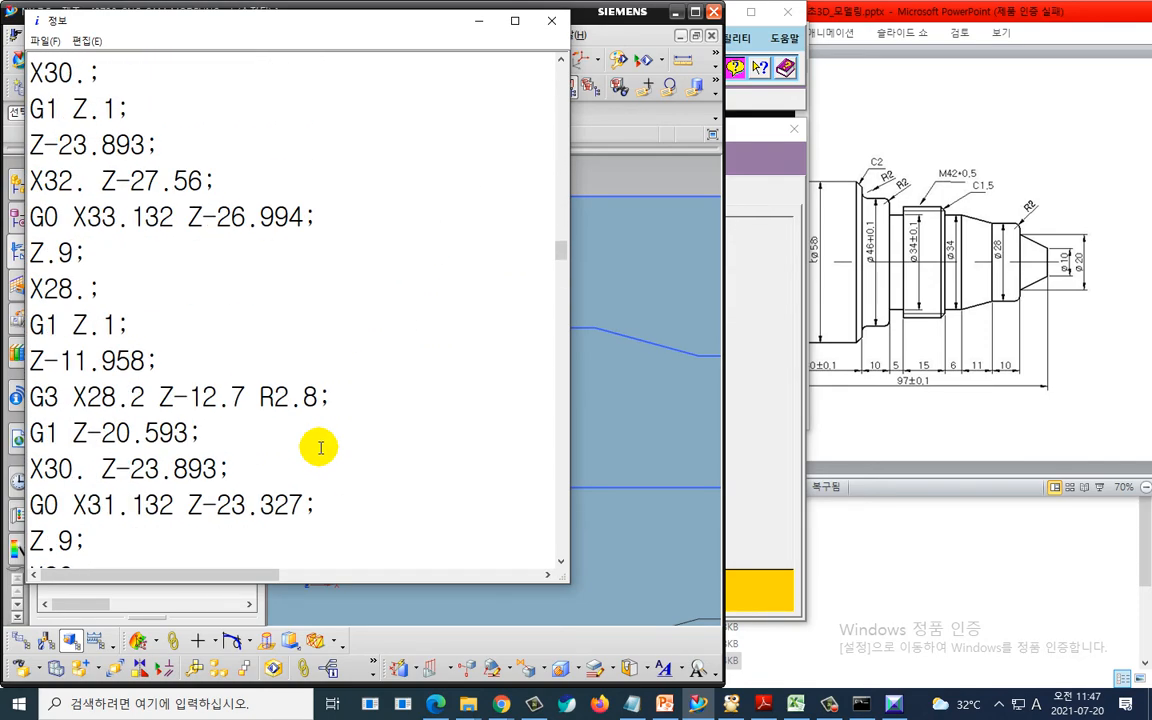
scroll(321, 446, "down", 16)
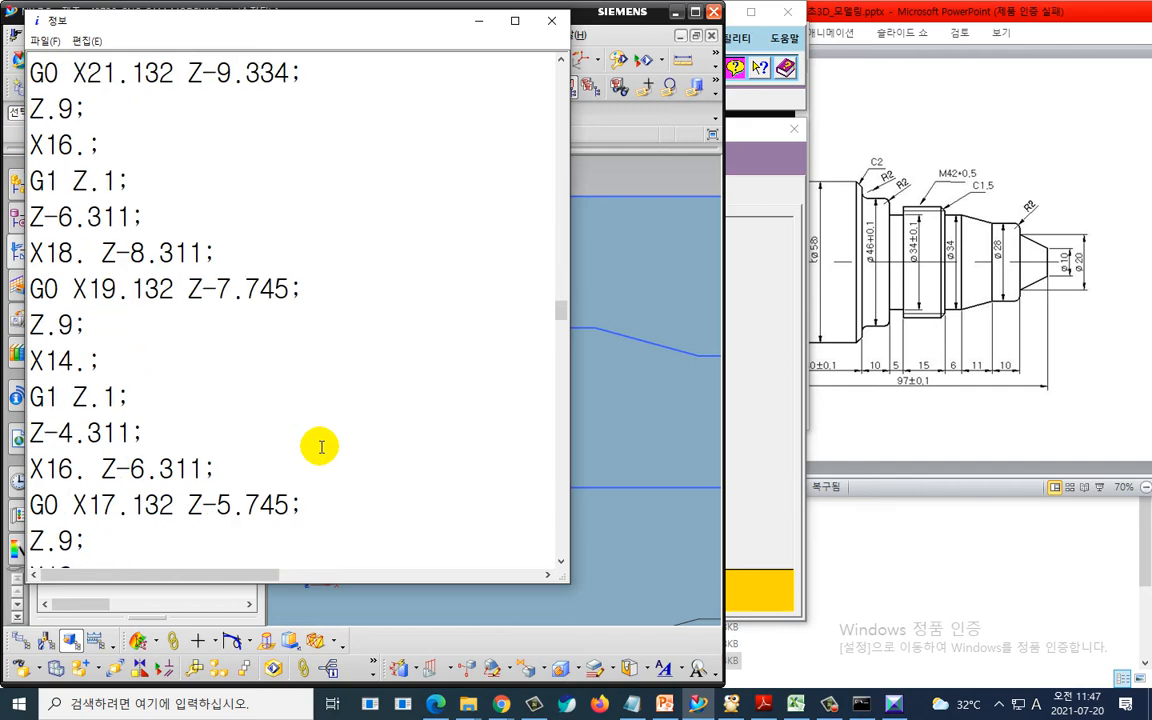
scroll(321, 446, "down", 12)
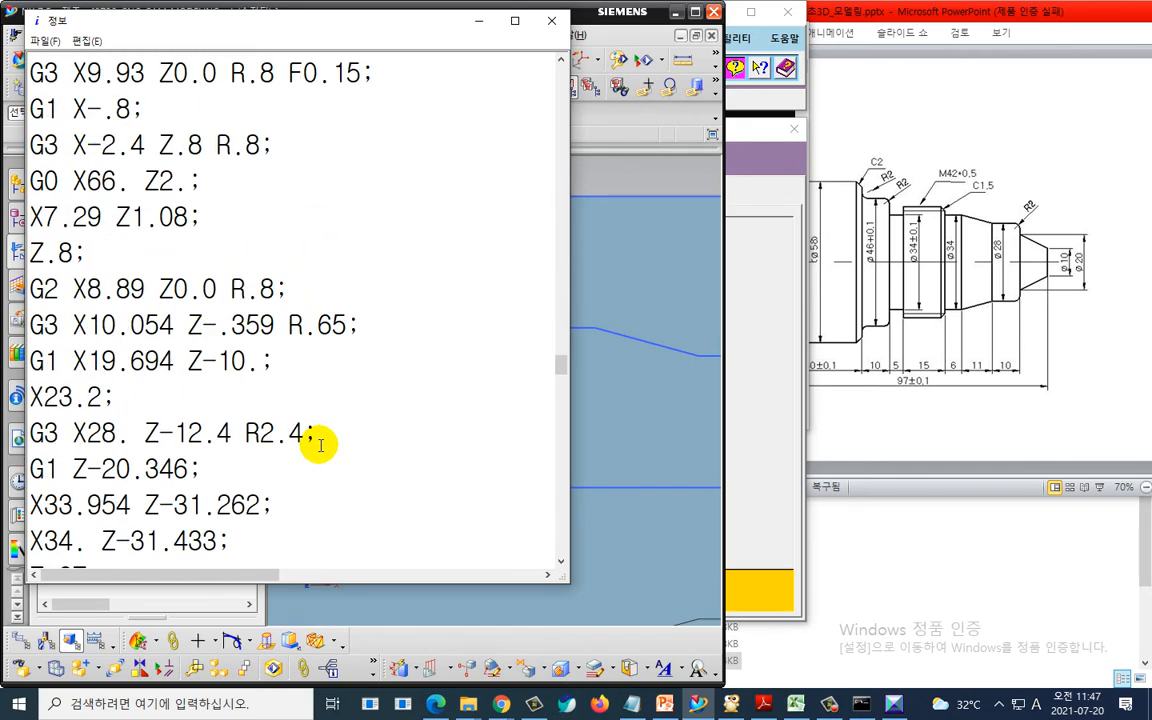
- Close the listing and open the operation end sequence in the postprocessor's program and tool path settings
left_click(548, 20)
left_click(761, 190)
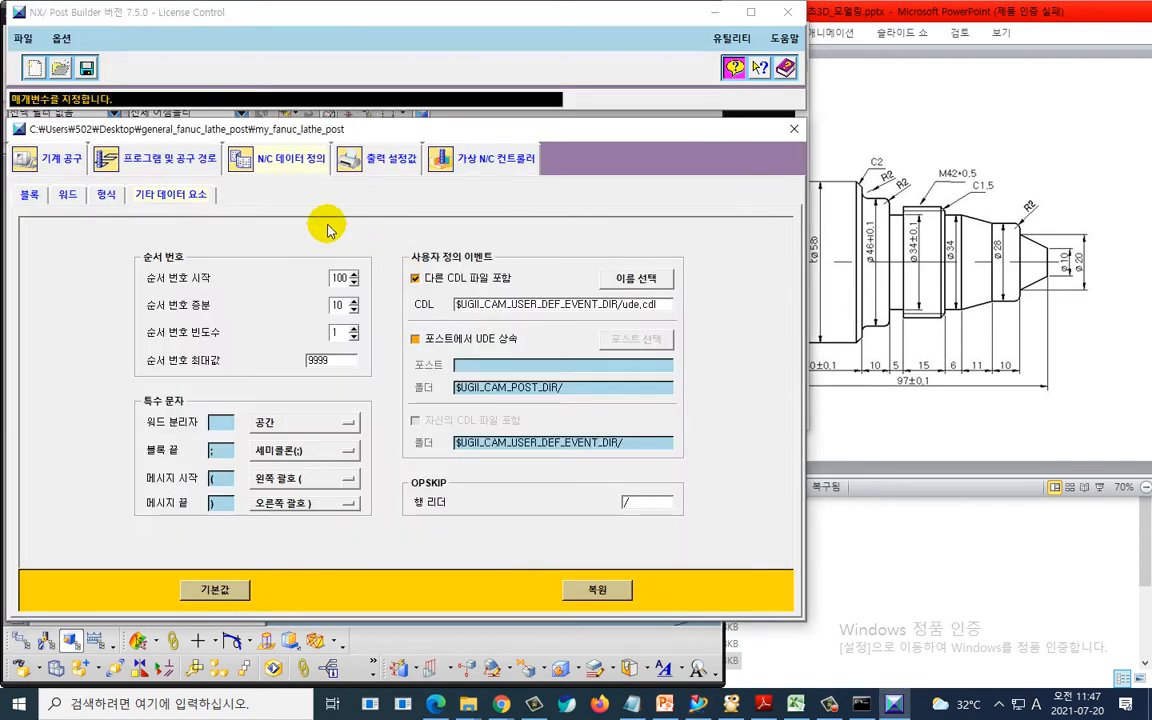
left_click(181, 152)
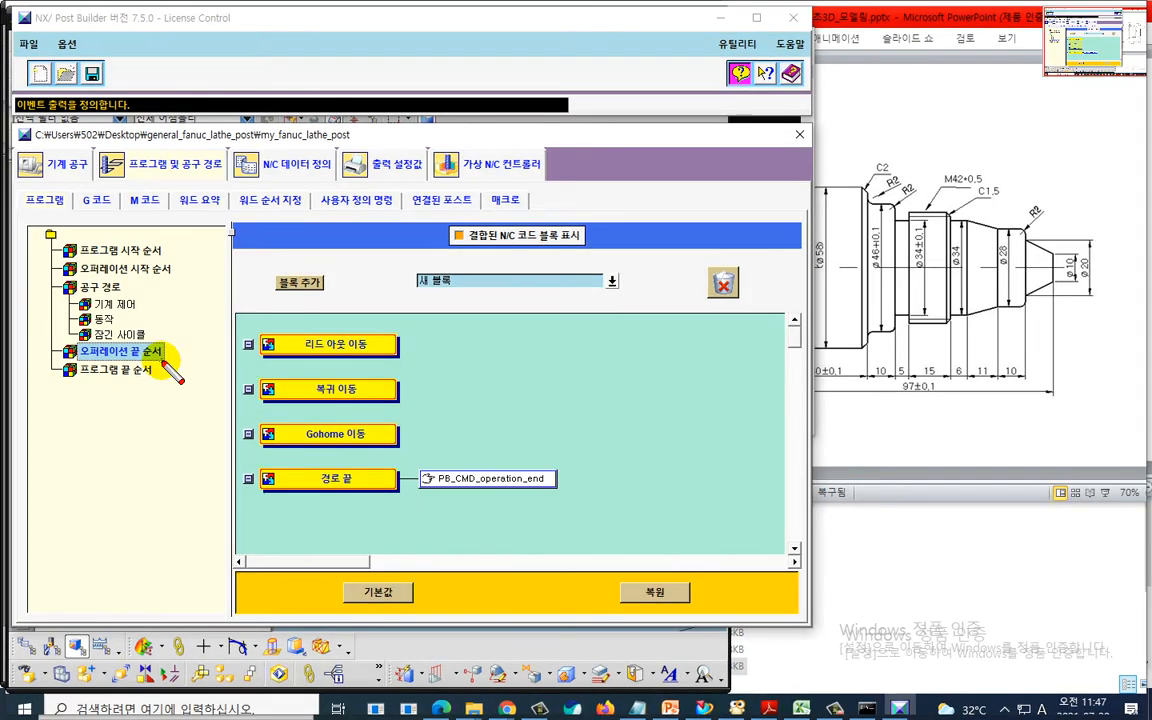
mouse_move(161, 360)
left_mouse_down()
mouse_move(62, 356)
mouse_move(100, 326)
mouse_move(158, 336)
mouse_move(150, 368)
left_mouse_up()
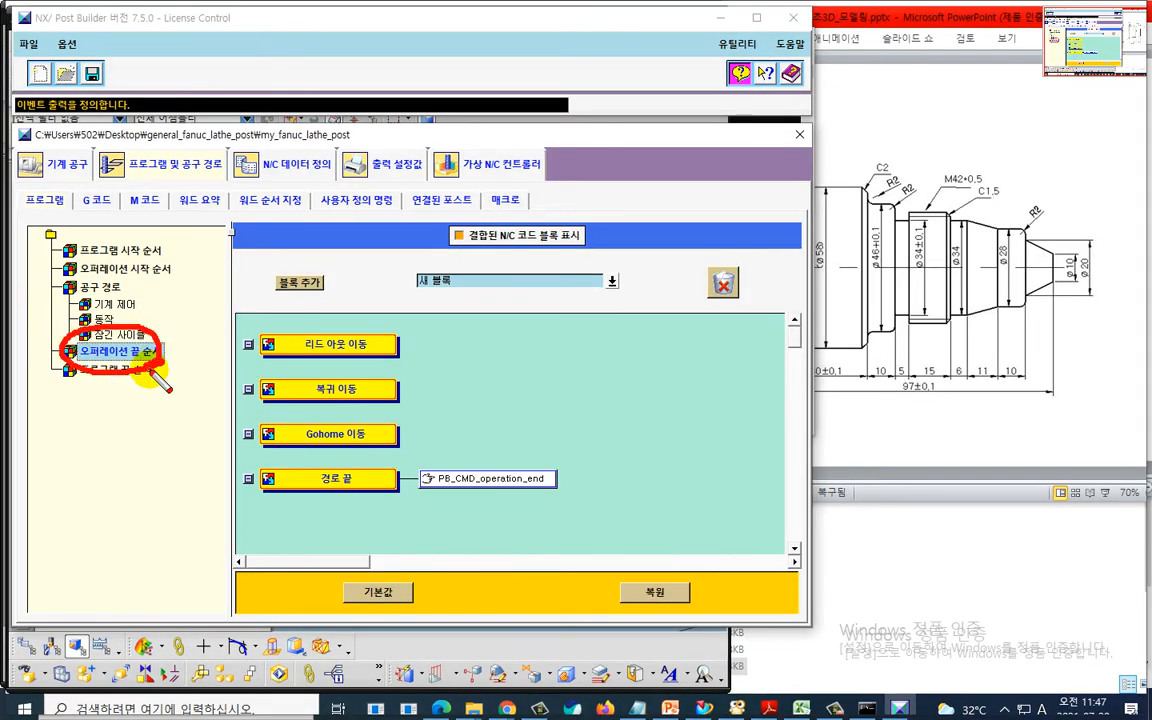
mouse_move(97, 309)
left_mouse_down()
mouse_move(149, 295)
mouse_move(144, 306)
mouse_move(161, 277)
mouse_move(144, 265)
left_mouse_up()
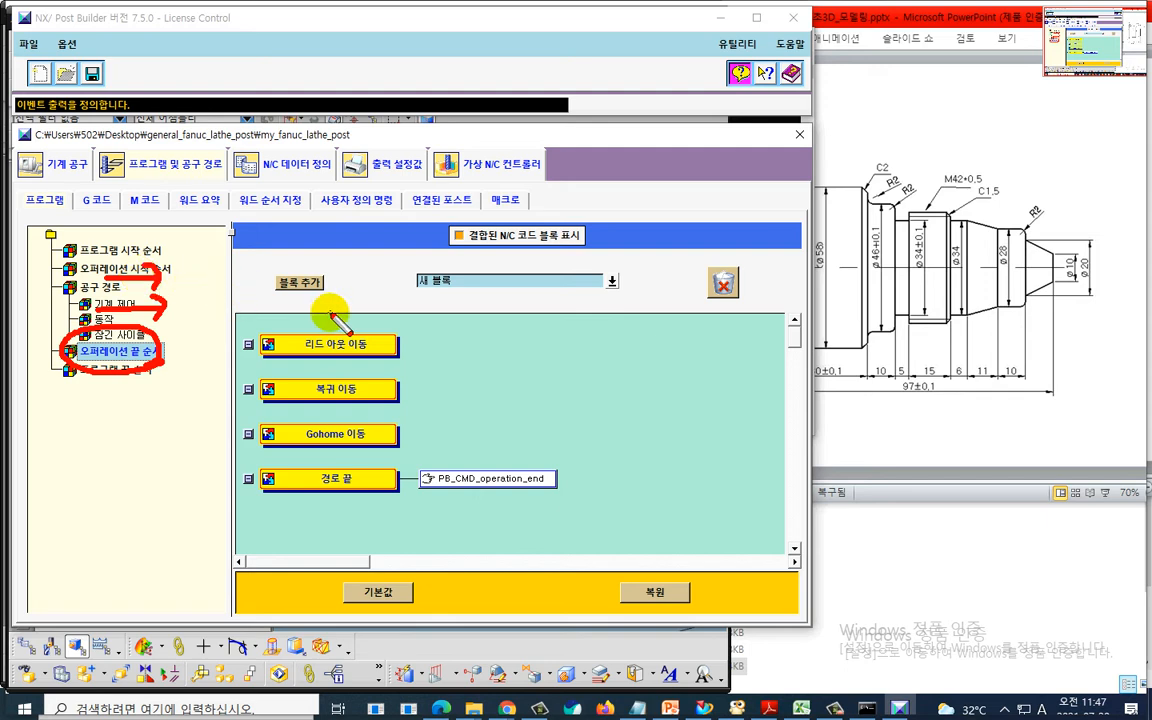
key("Escape")
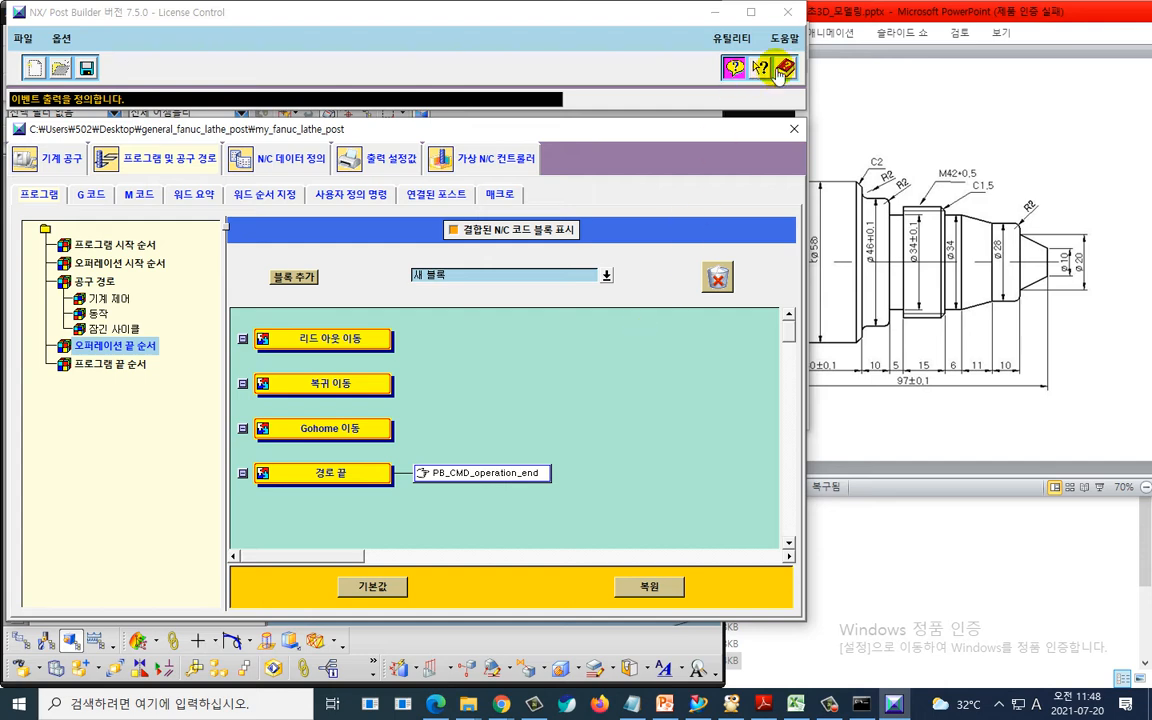
- Save the postprocessor, set the block-end special character to None in the other data elements, and save again
left_click(796, 18)
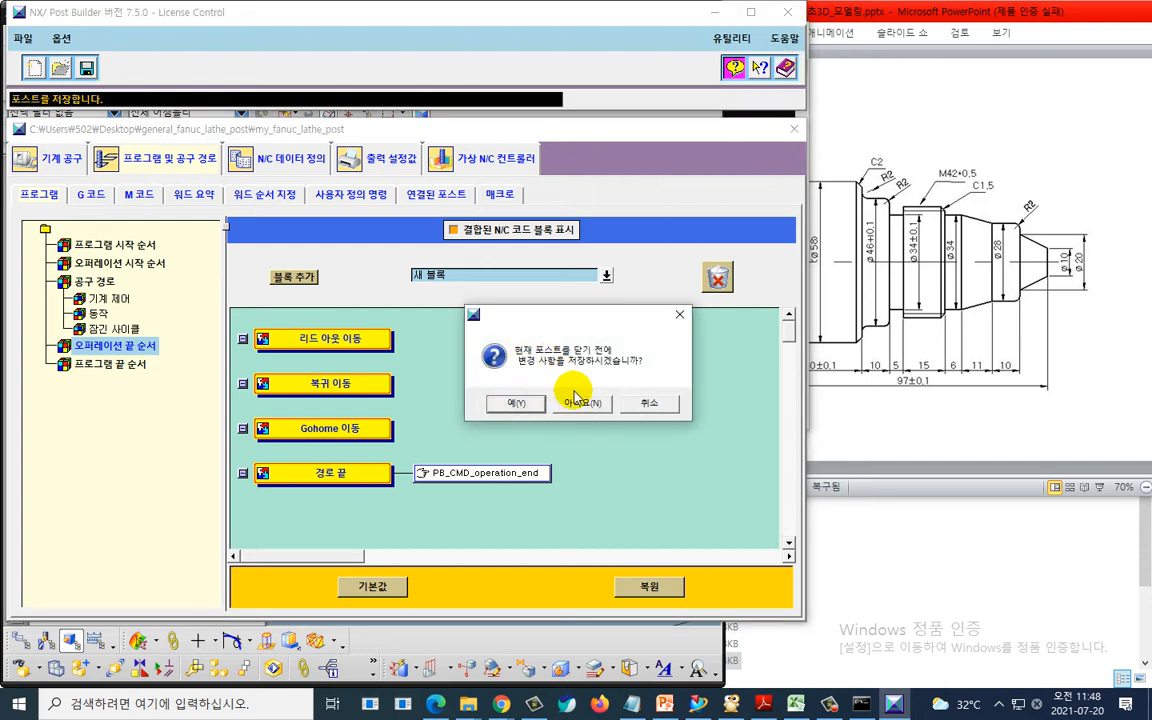
left_click(534, 396)
left_click(240, 158)
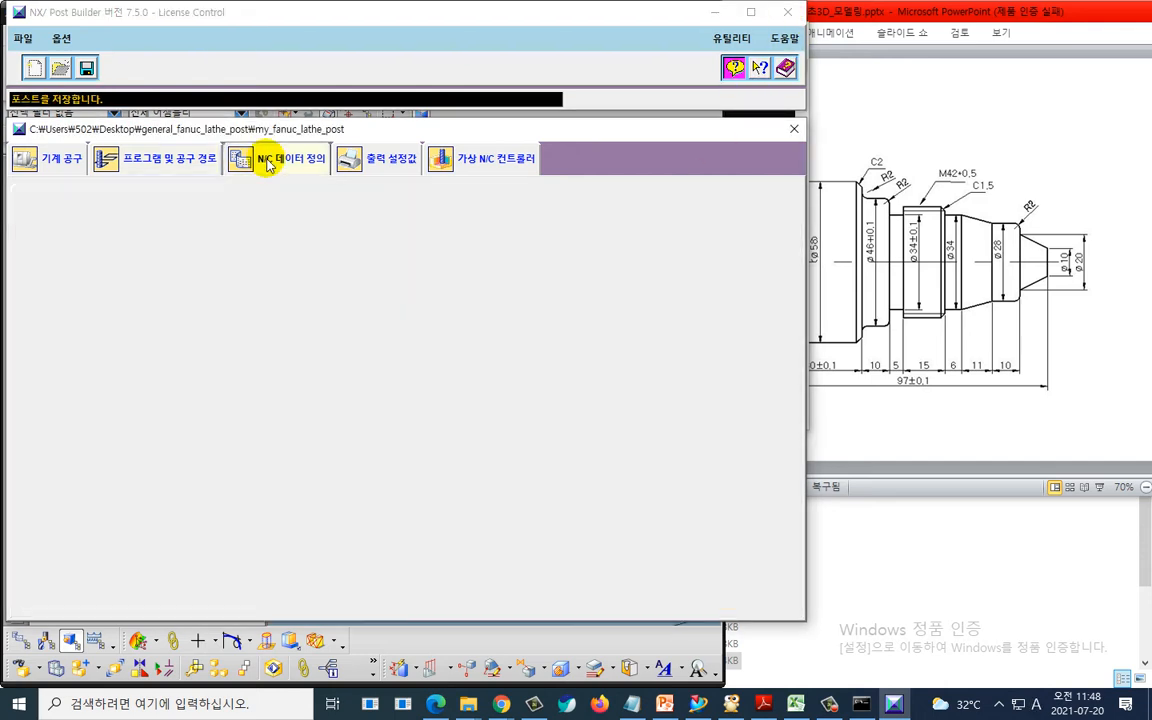
left_click(290, 451)
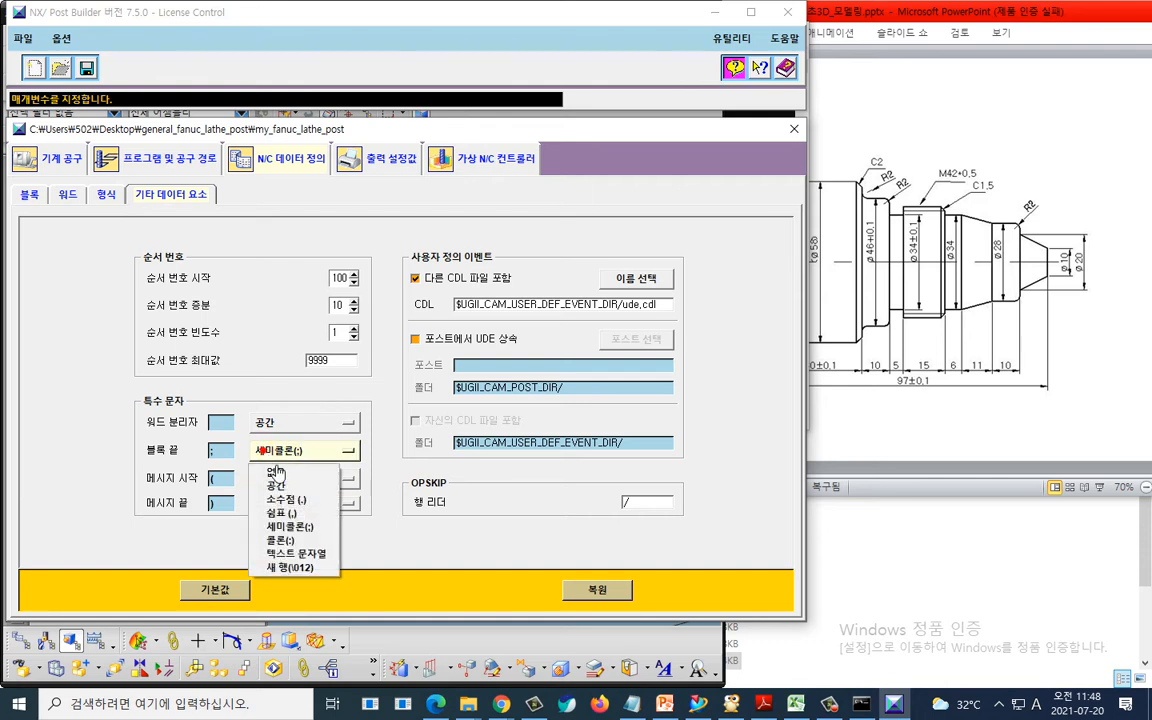
left_click(279, 474)
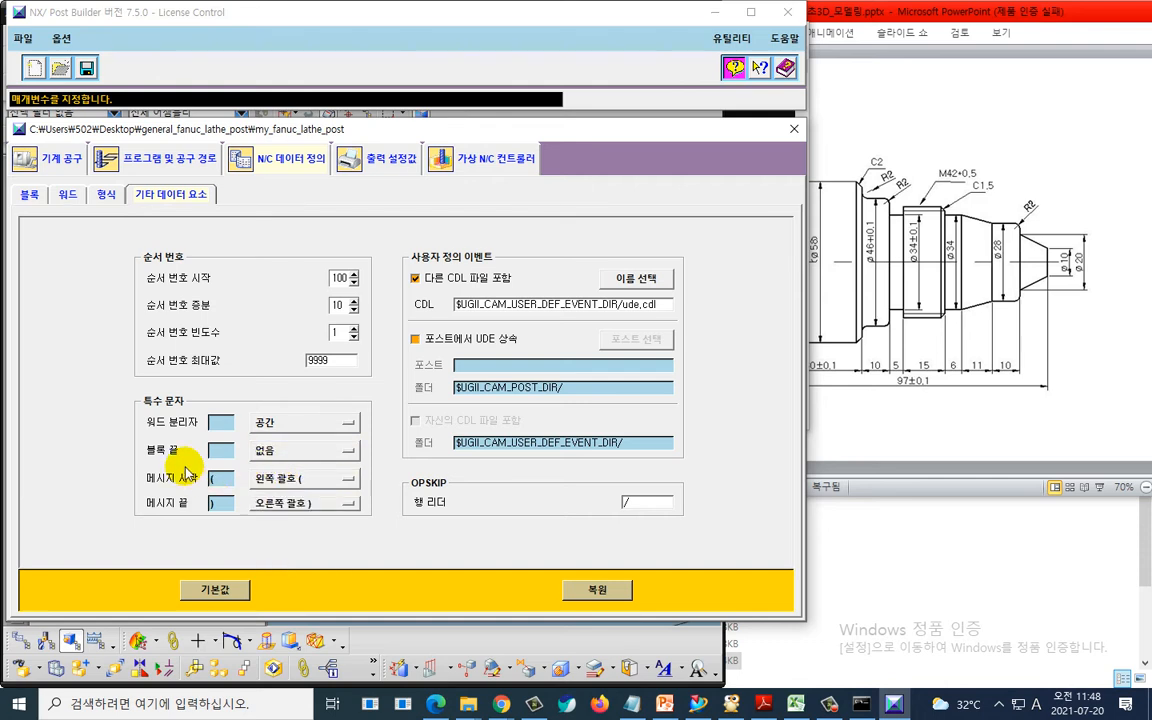
left_click(88, 68)
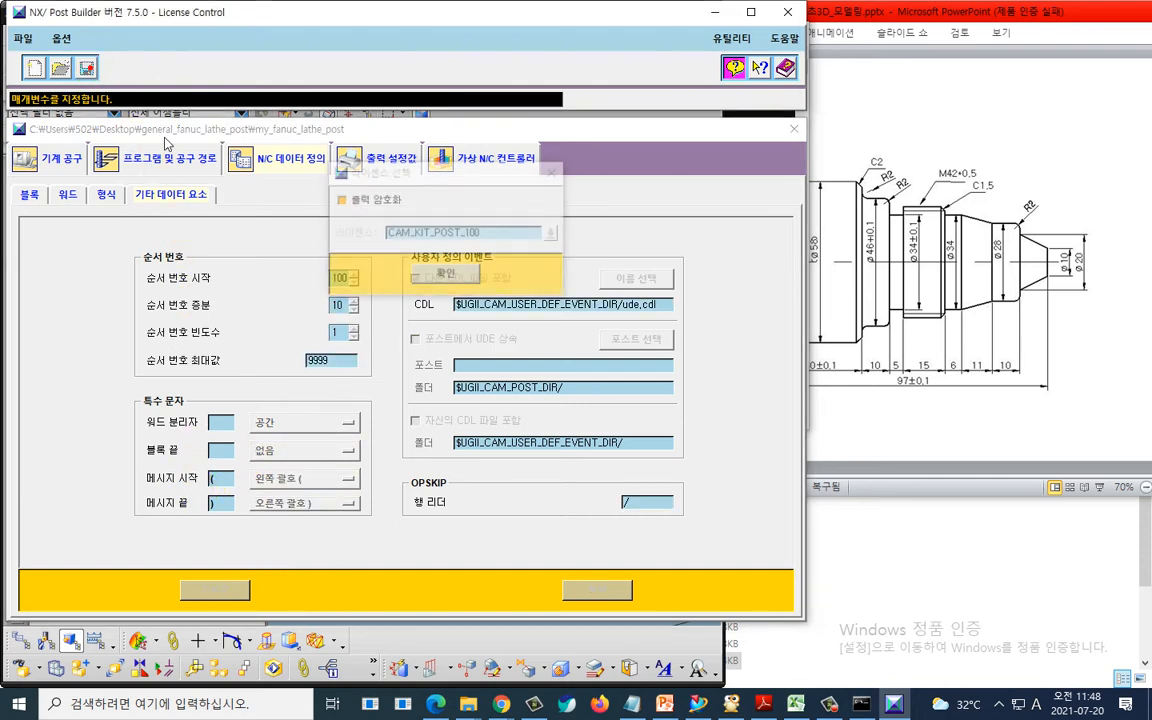
left_click(423, 276)
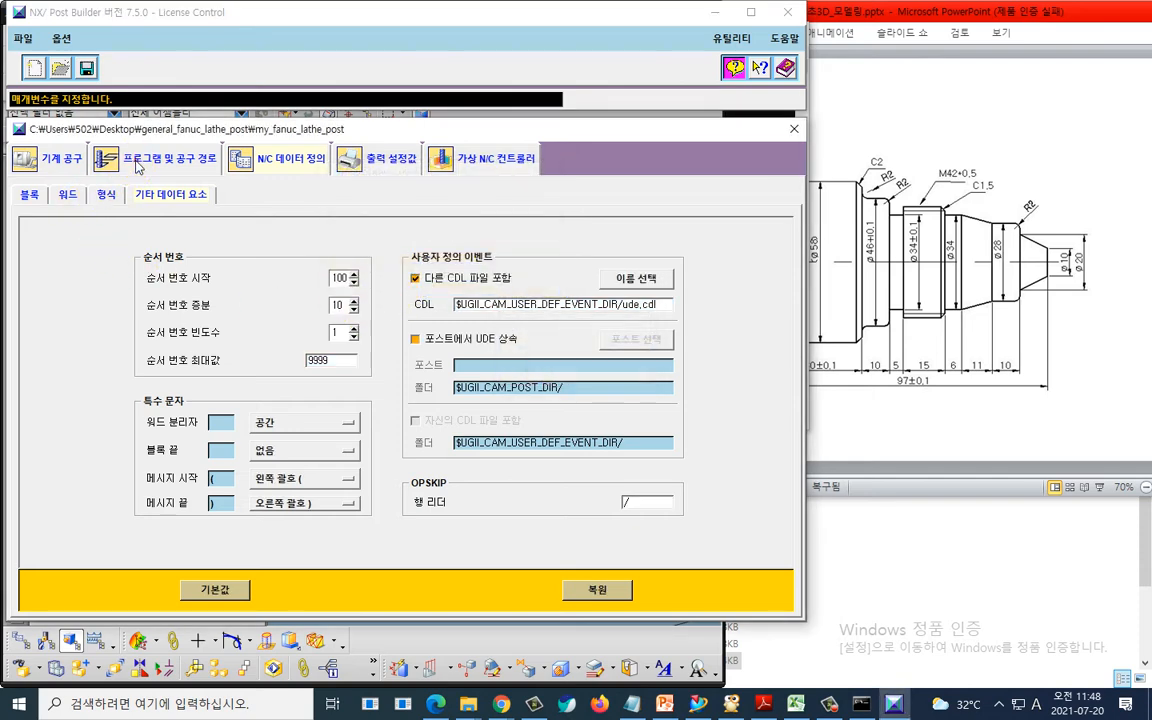
- Open PB_CMD_program_end from the program end sequence to inspect it, and close it without changes
left_click(112, 159)
left_click(110, 364)
double_click(476, 345)
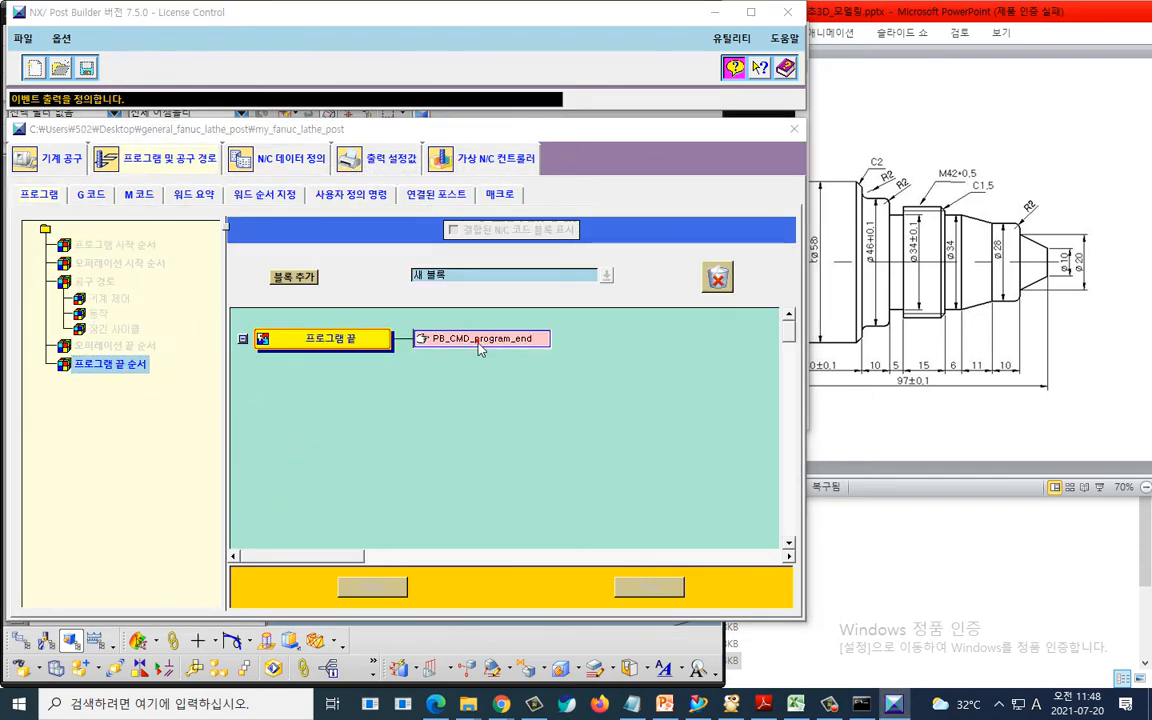
left_click(689, 172)
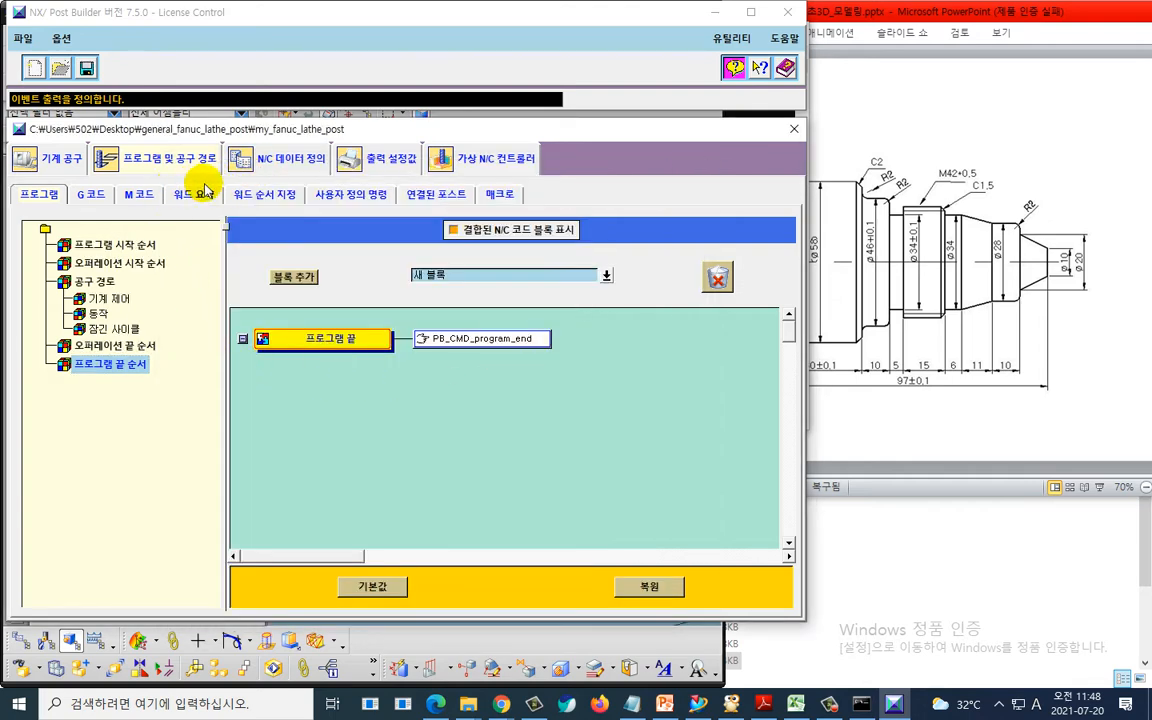
- Inspect the word sequence and the S word definition, then save the postprocessor
left_click(258, 194)
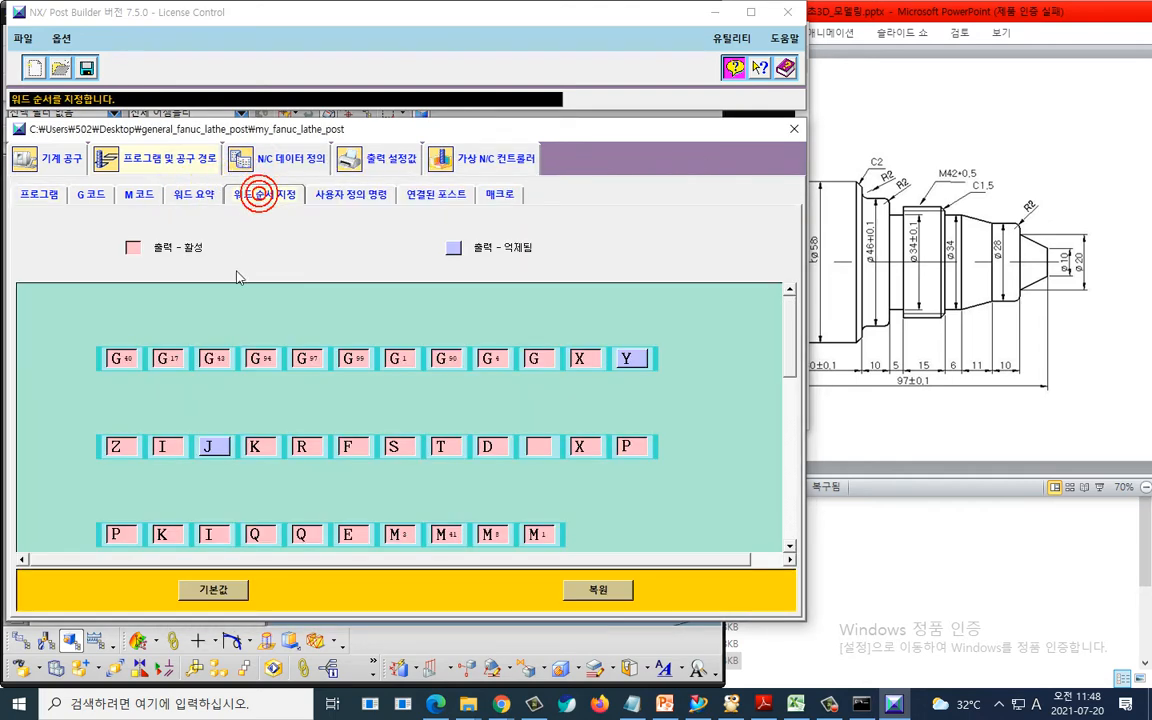
left_click(241, 154)
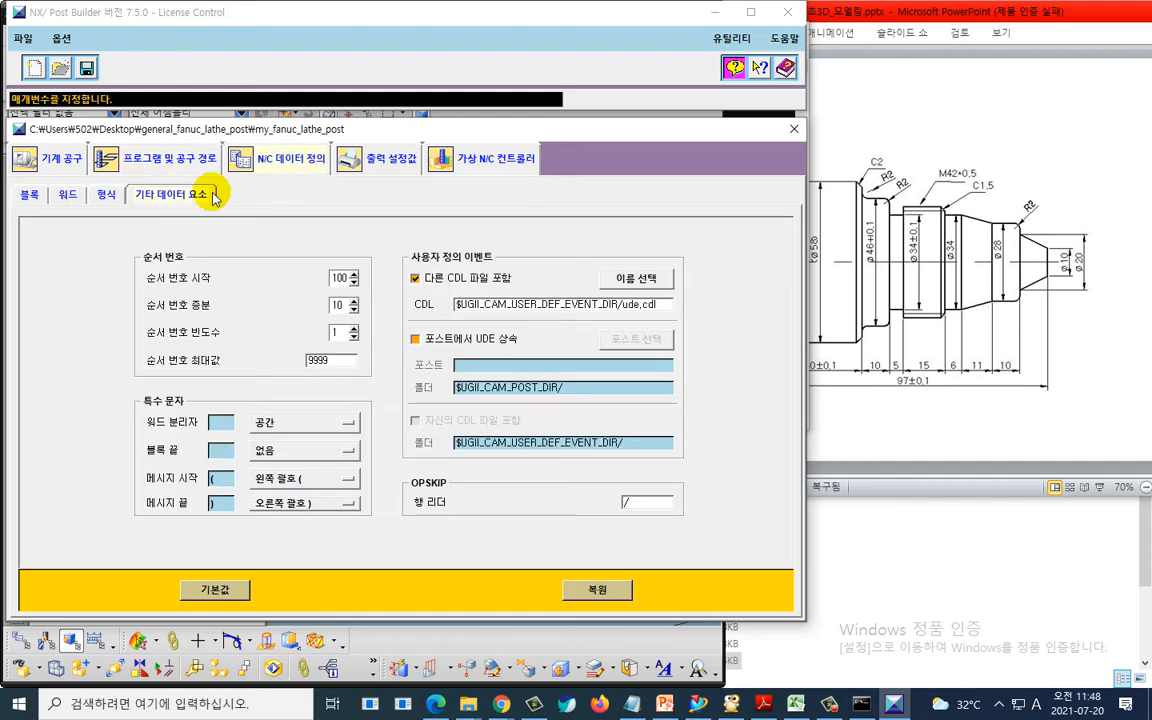
left_click(67, 195)
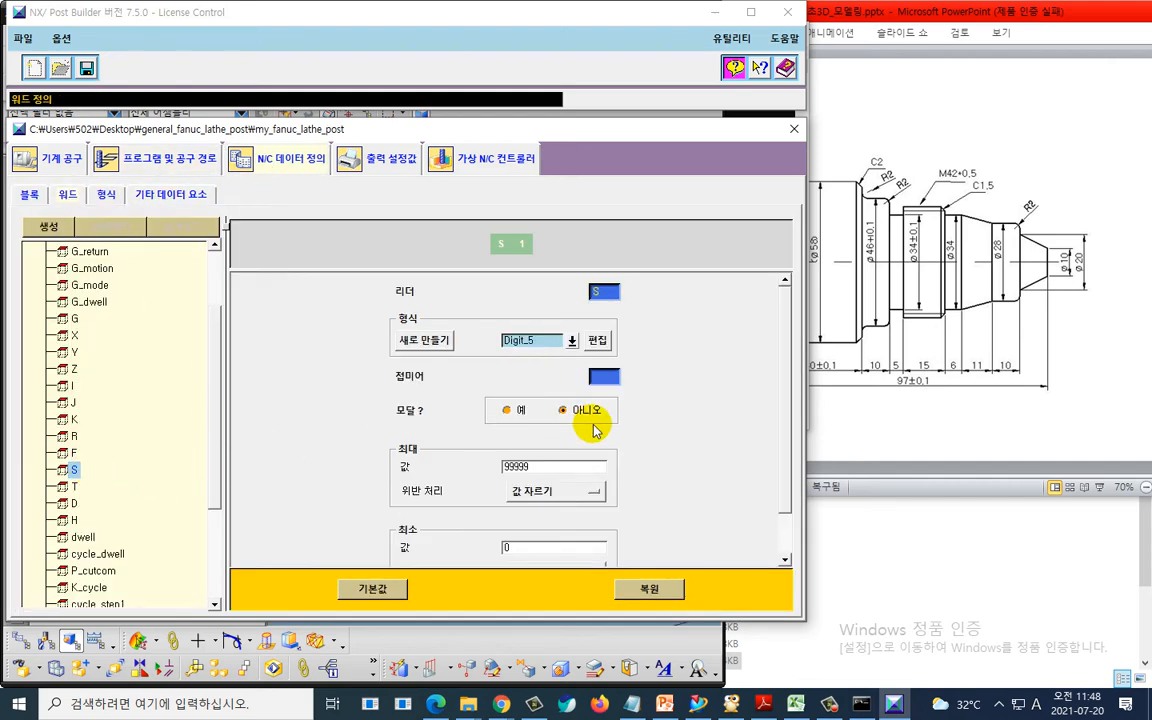
mouse_move(590, 435)
left_mouse_down()
mouse_move(578, 424)
mouse_move(612, 424)
left_mouse_up()
key("Escape")
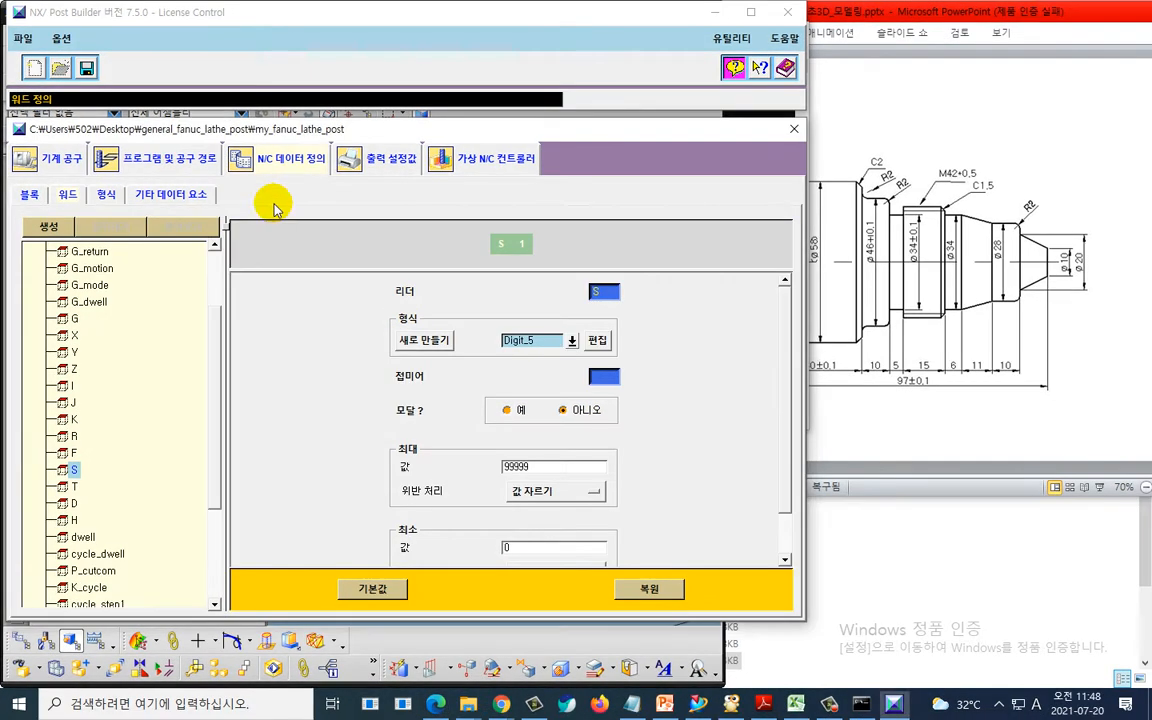
left_click(87, 68)
left_click(436, 272)
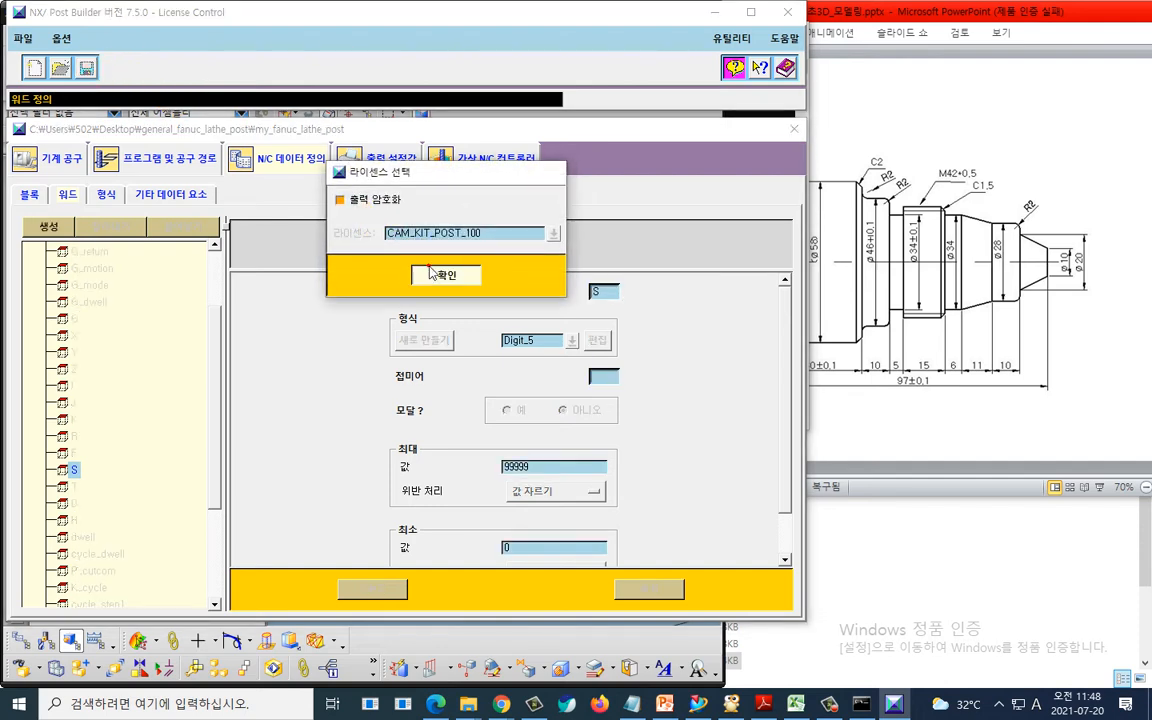
- Switch to the desktop and open the general_fanuc_lathe_post folder
key("alt+Tab")
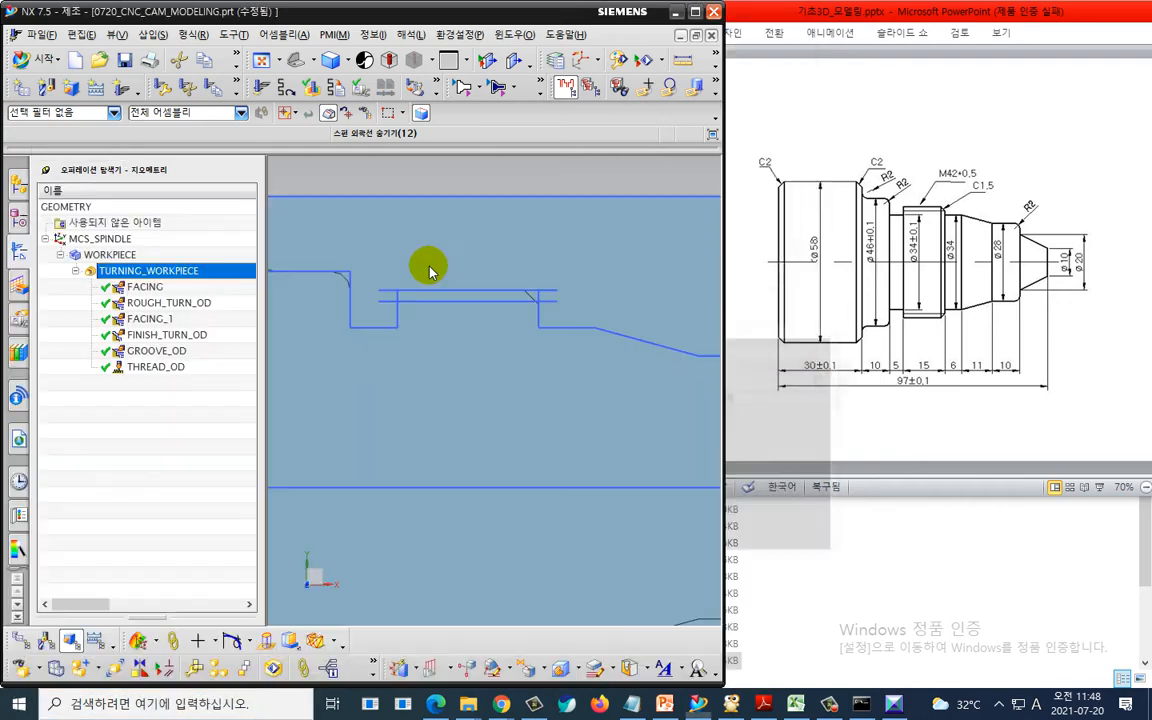
key("super+d")
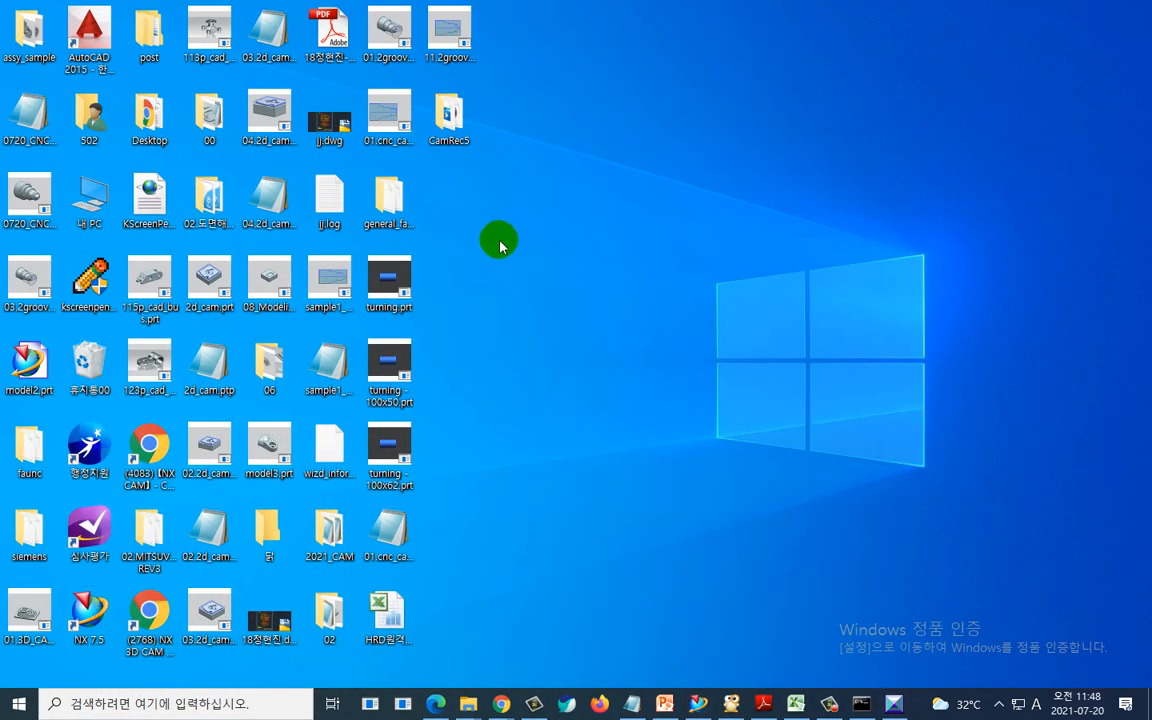
left_click(398, 200)
key("Return")
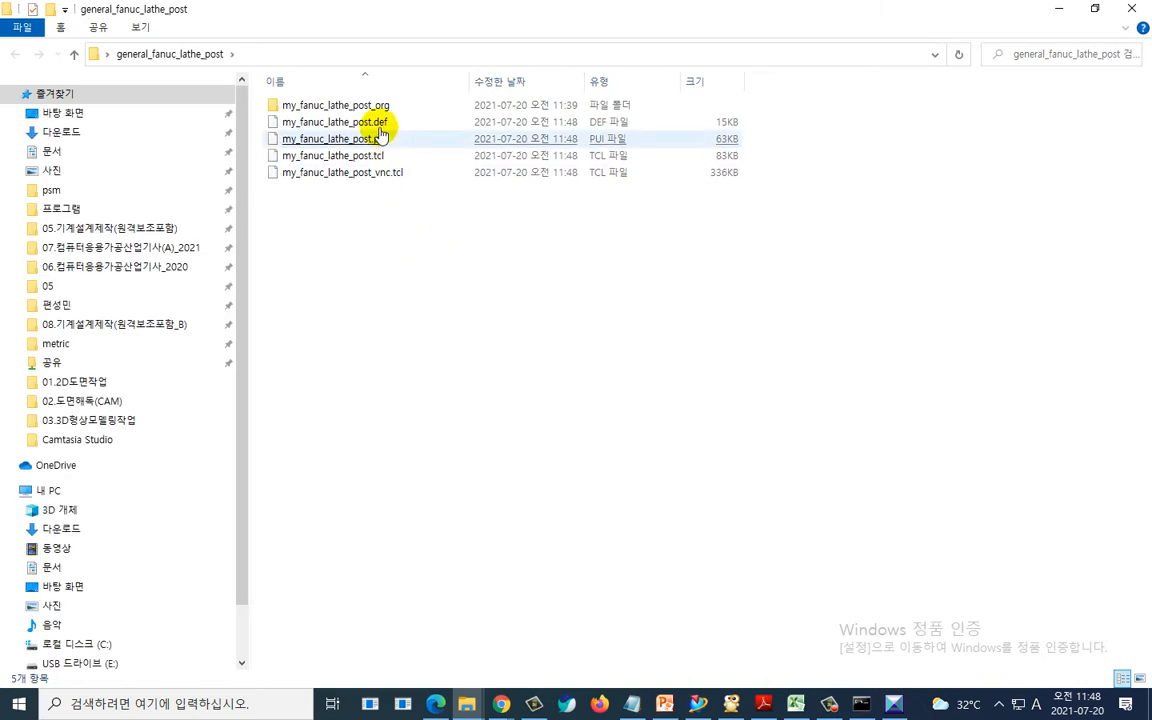
- Delete the my_fanuc_lathe_post_prg folder from the postprocessor folder
left_click(379, 112)
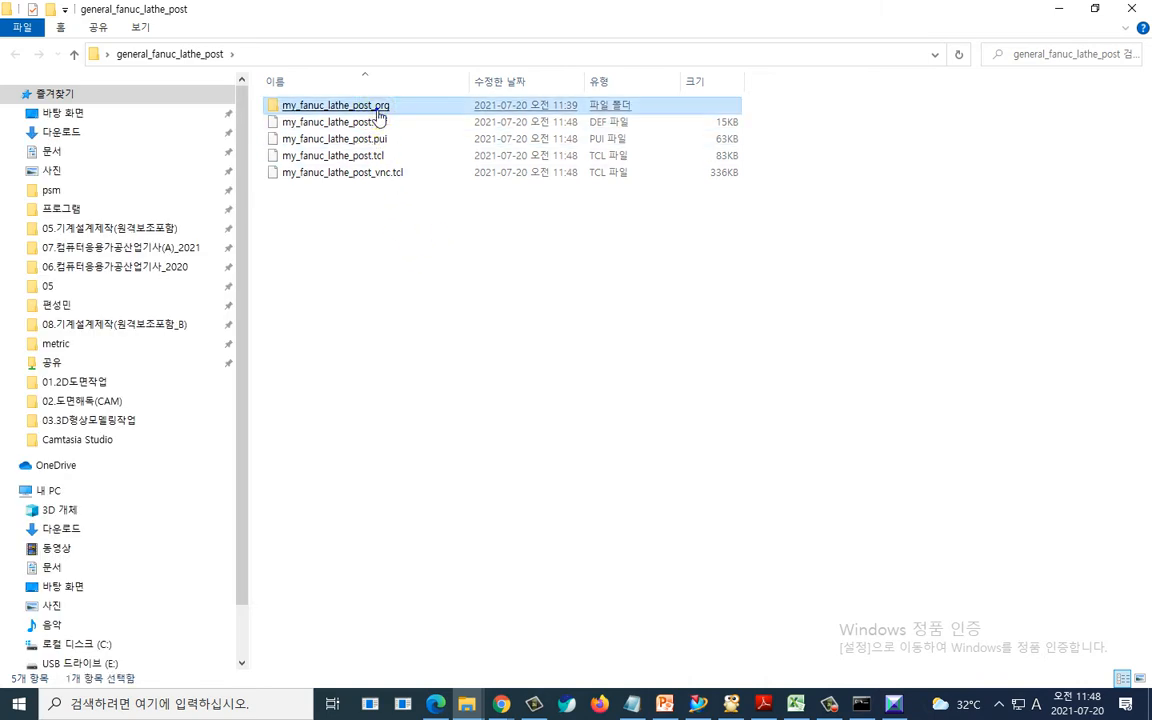
right_click(378, 111)
left_click(440, 477)
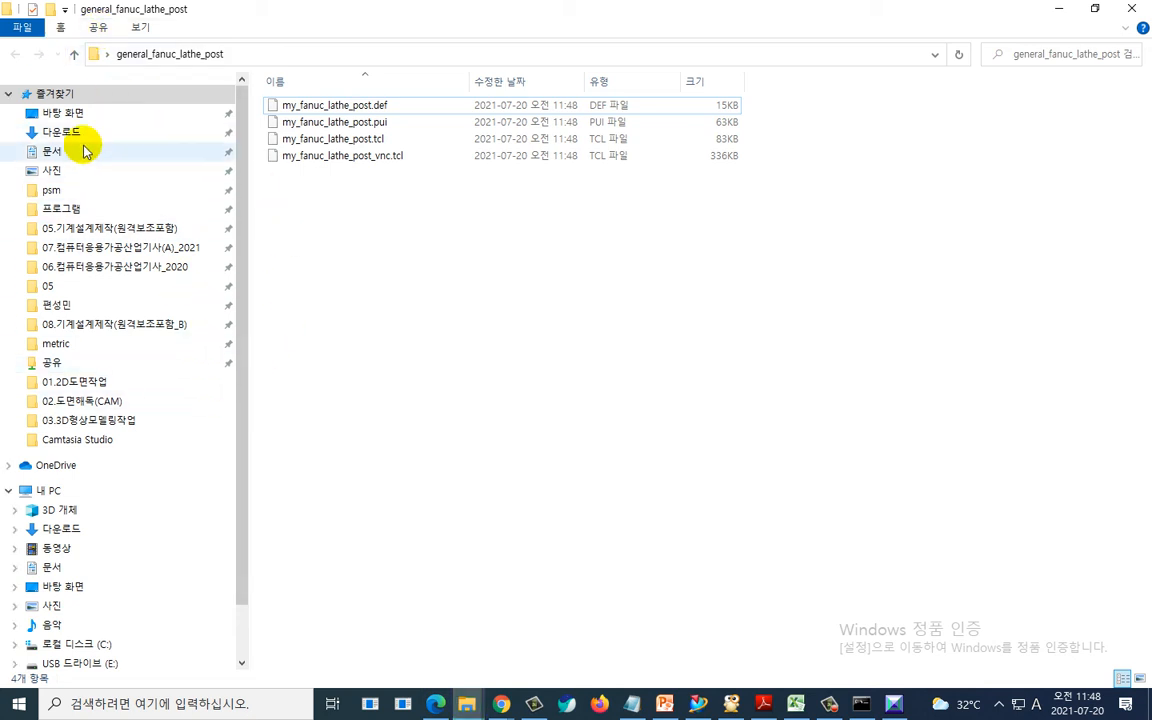
- Select the general_fanuc_lathe_post folder on the Desktop and open the shared 08.CNC선반_모델링및_CAM folder
left_click(70, 113)
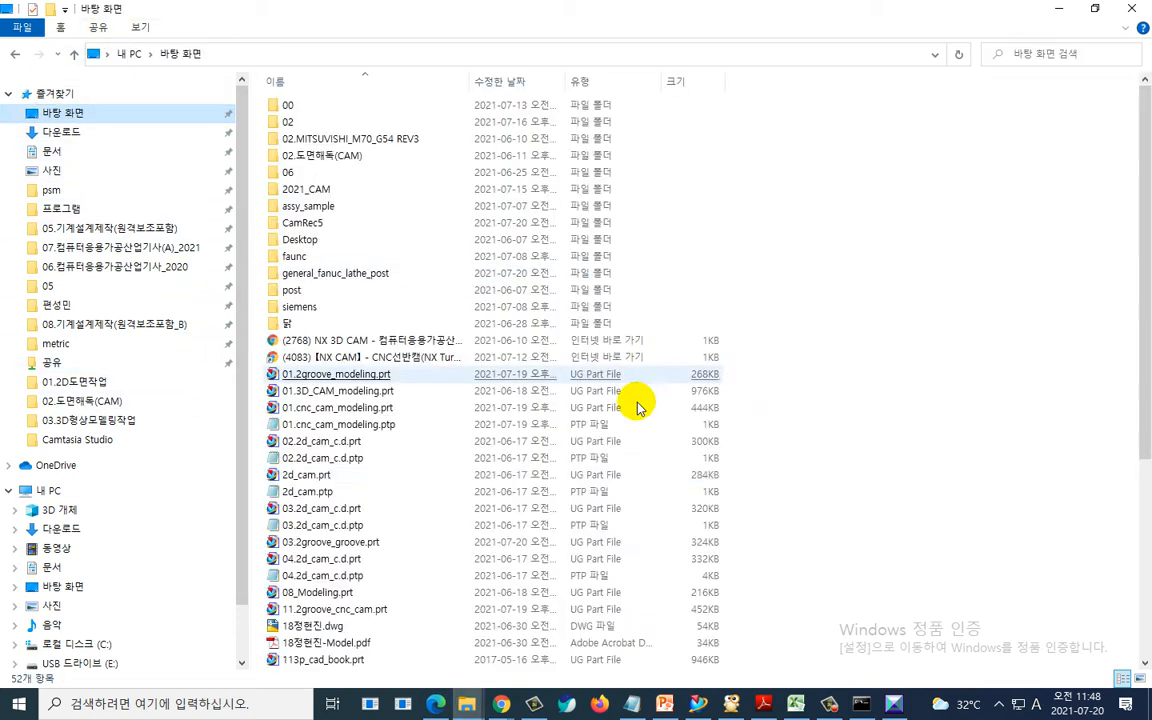
left_click(384, 277)
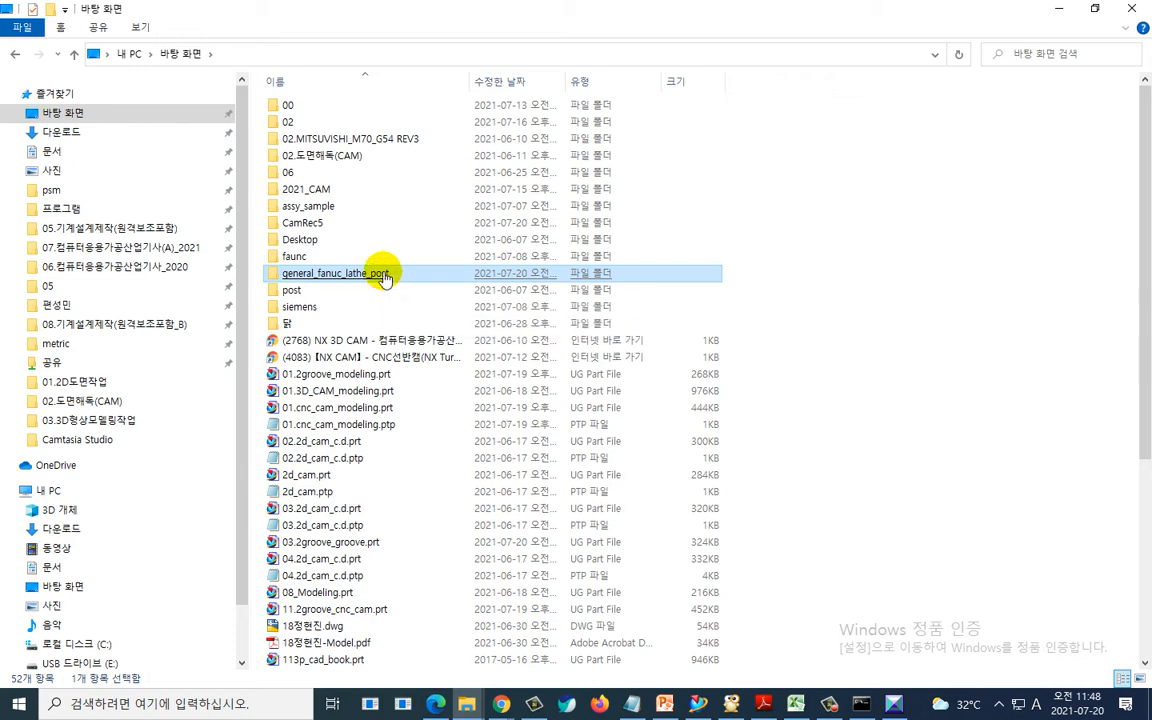
left_click(175, 322)
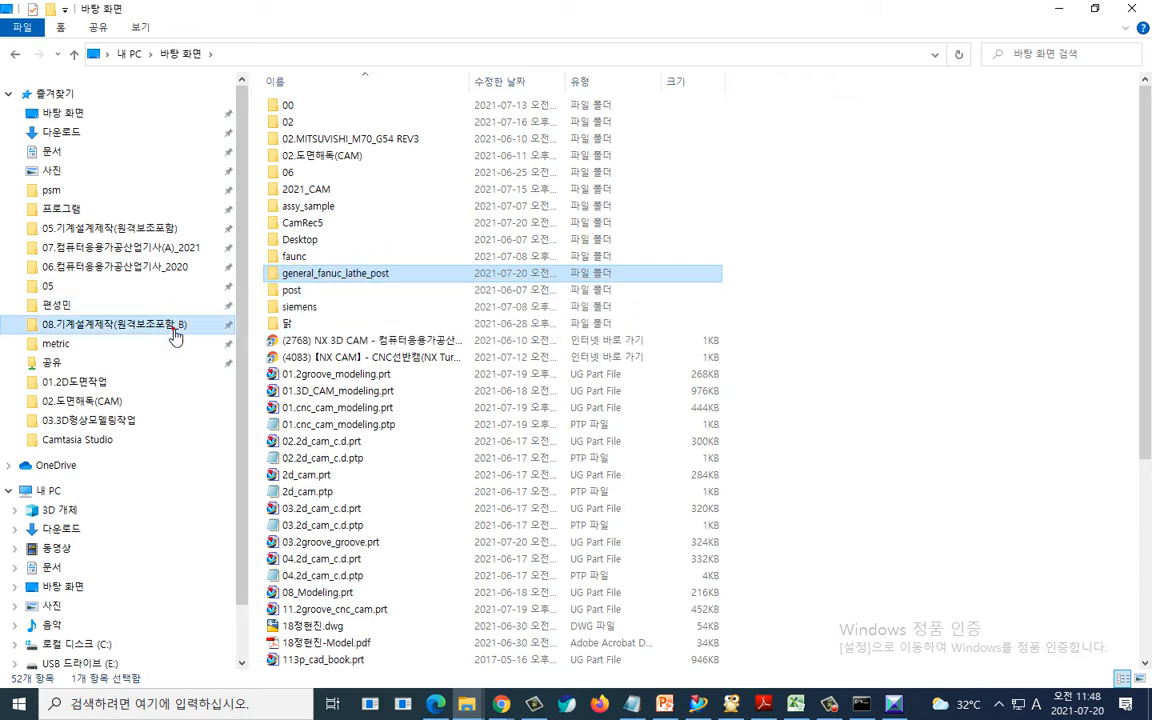
double_click(362, 260)
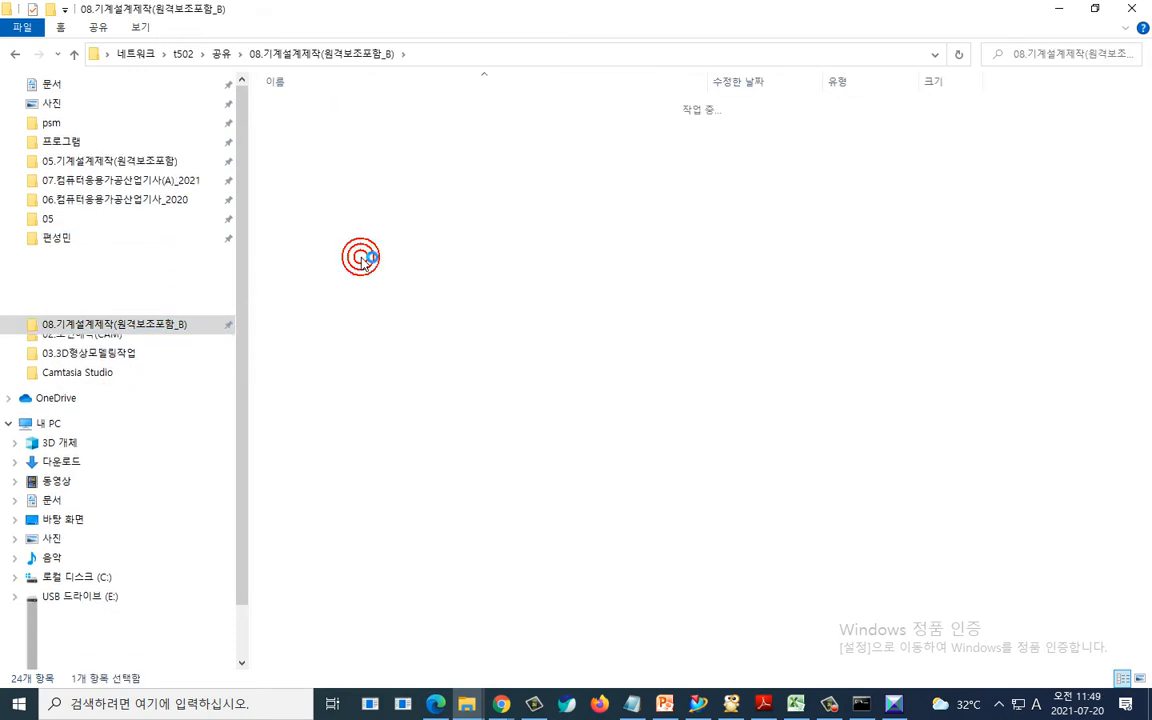
- Permanently delete the old general_fanuc_lathe_post folder there and paste the updated copy in its place
left_click(351, 108)
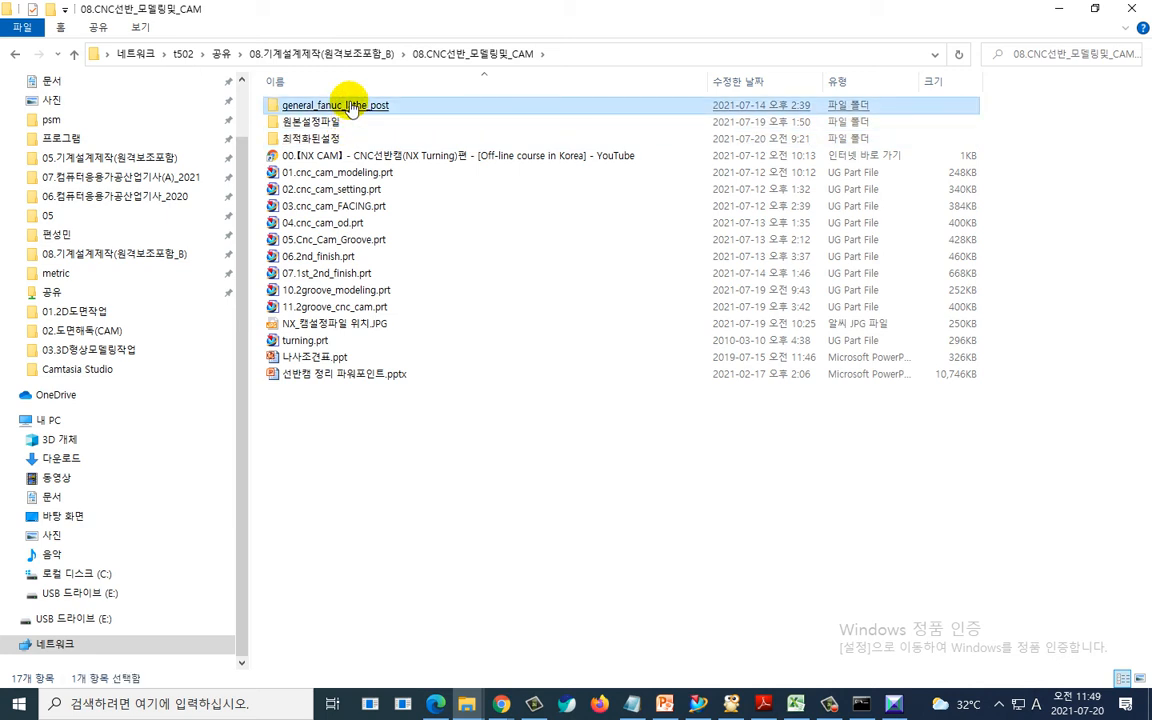
key("shift+Delete")
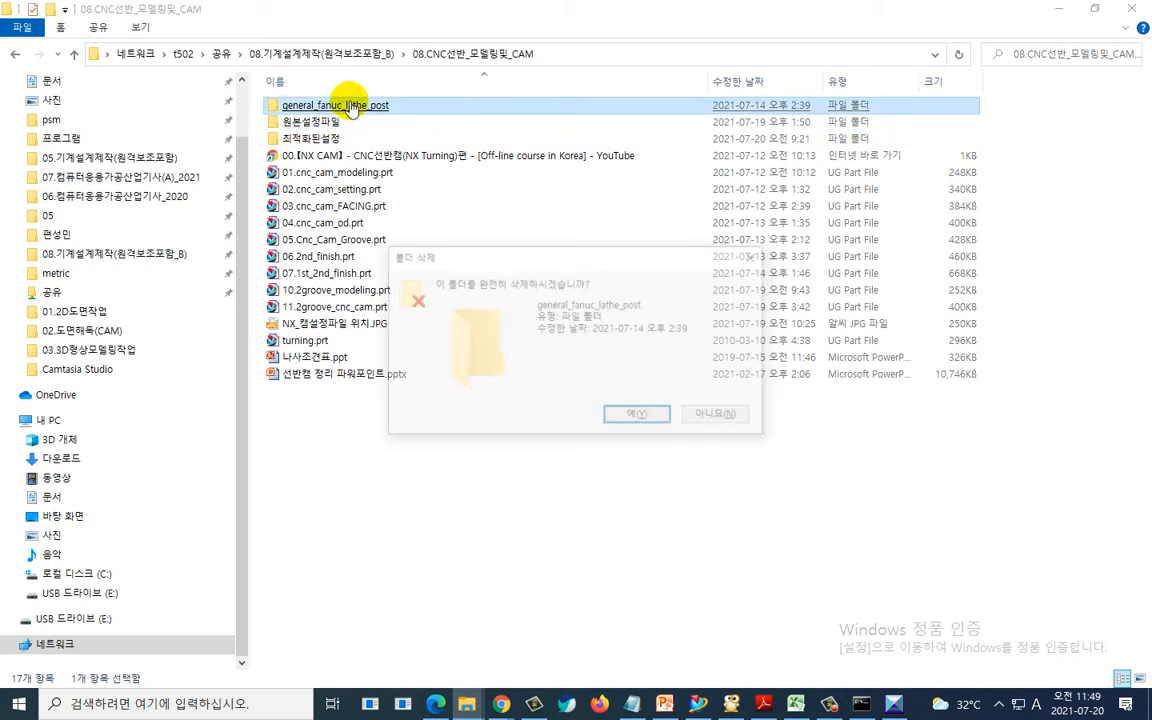
left_click(621, 420)
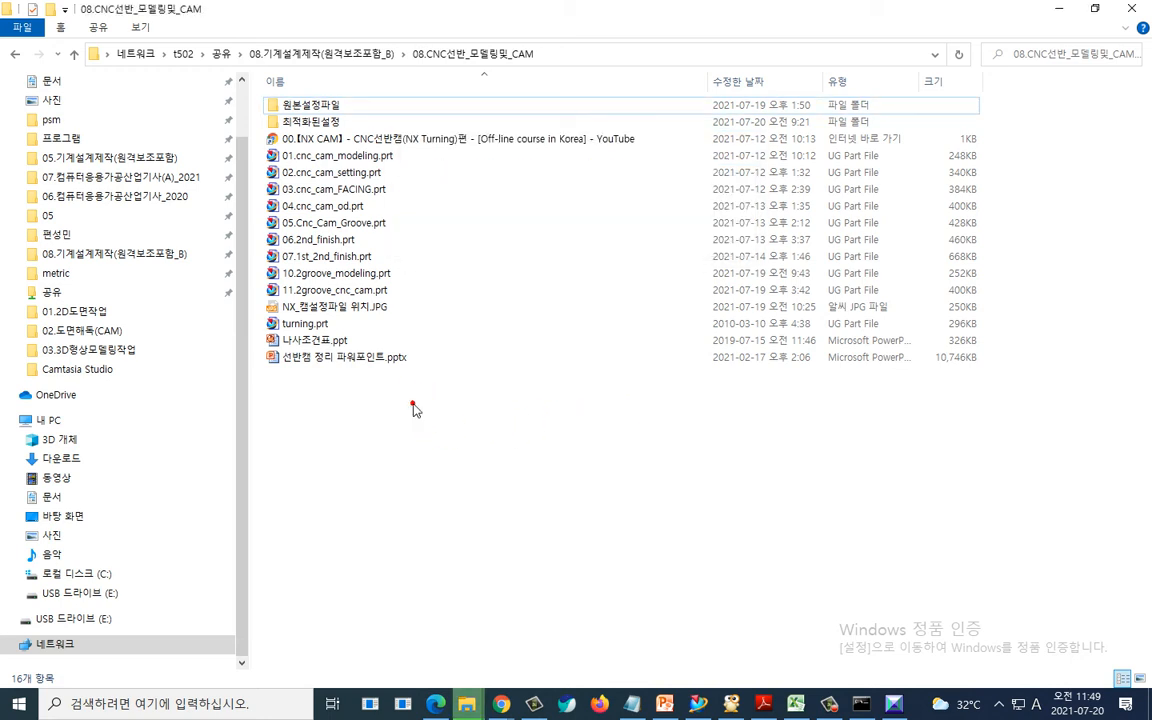
key("ctrl+v")
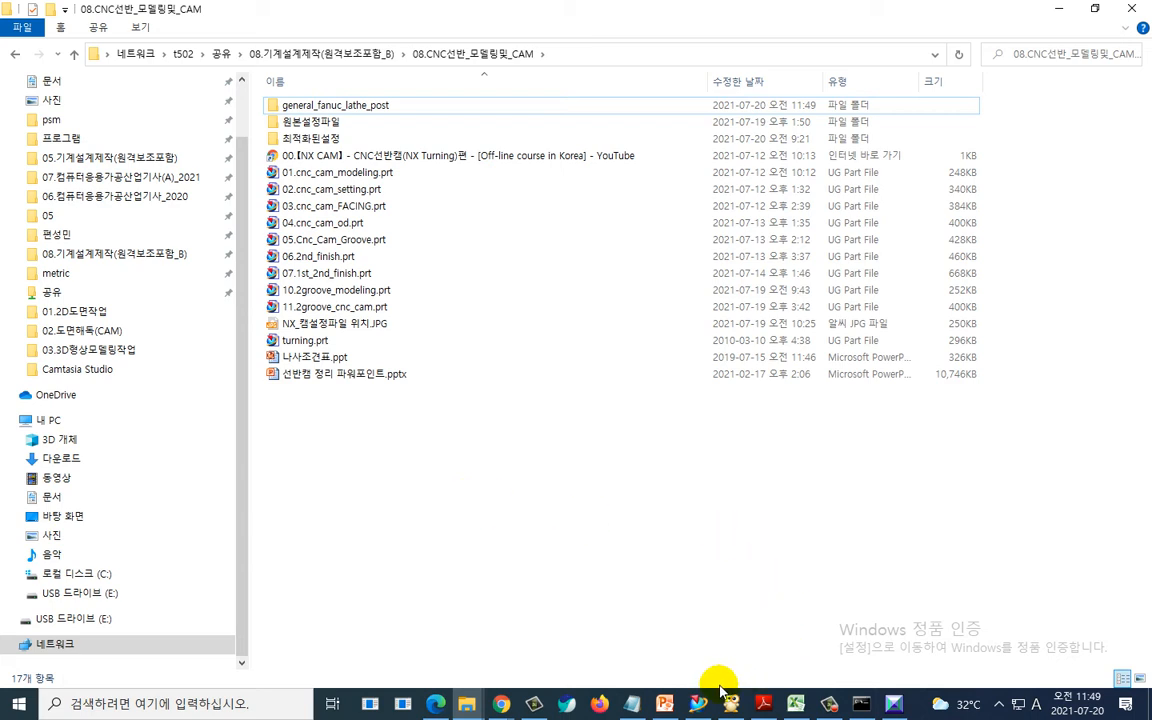
- Return to NX and switch the operation navigator to the machine tool view to review the tools, then back to geometry view
left_click(698, 707)
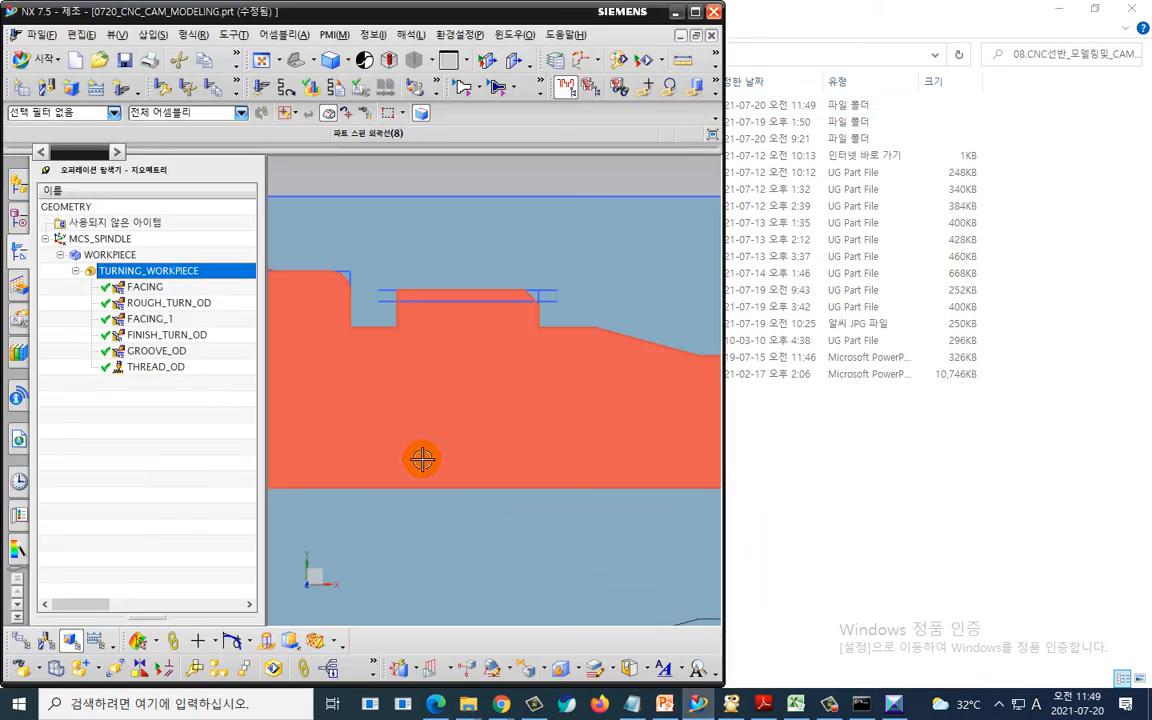
scroll(522, 450, "down", 2)
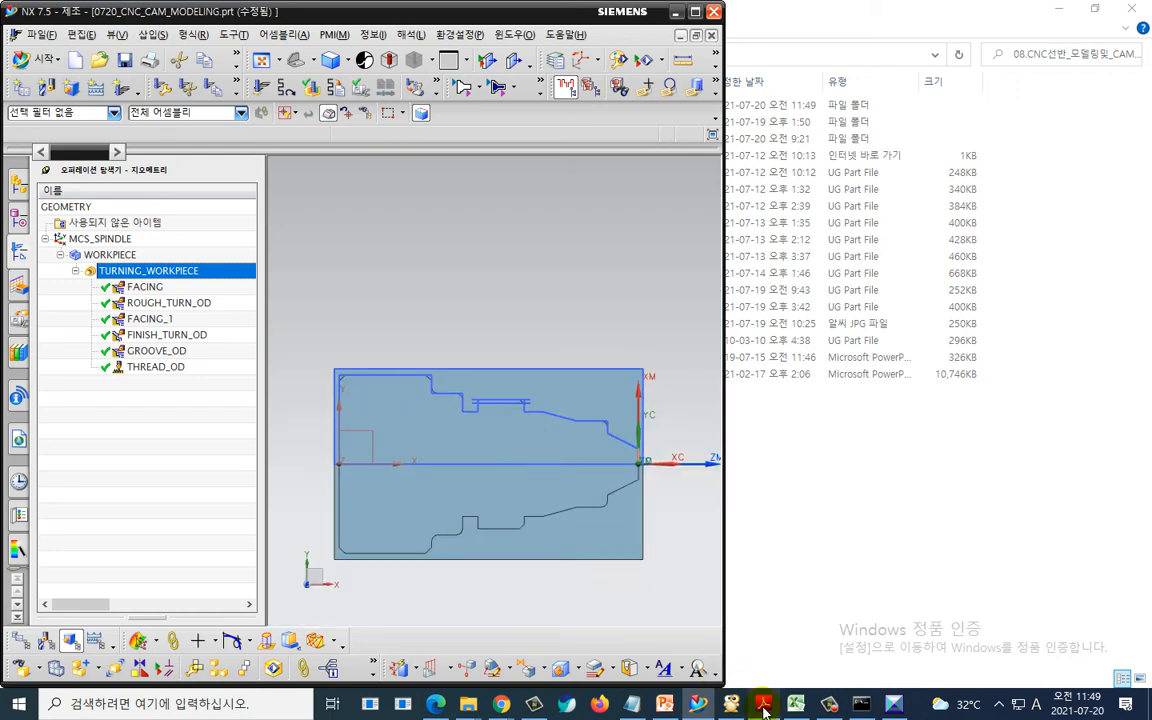
left_click(677, 706)
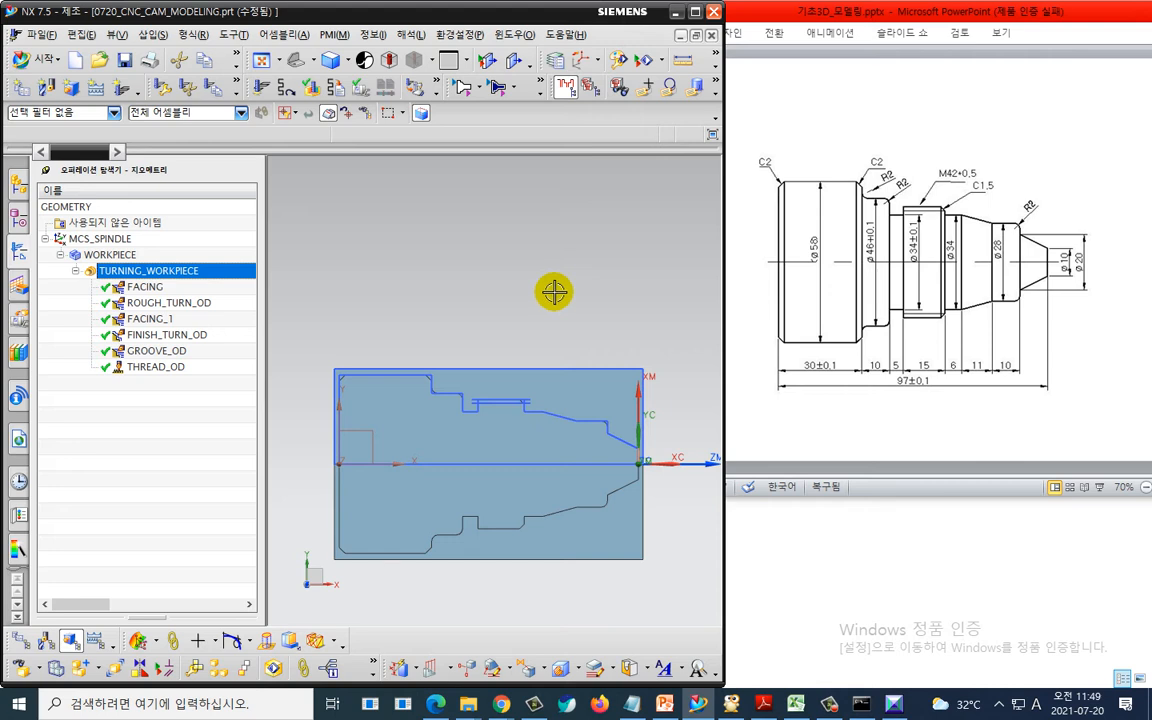
middle_click_drag(554, 291, 528, 217, "shift")
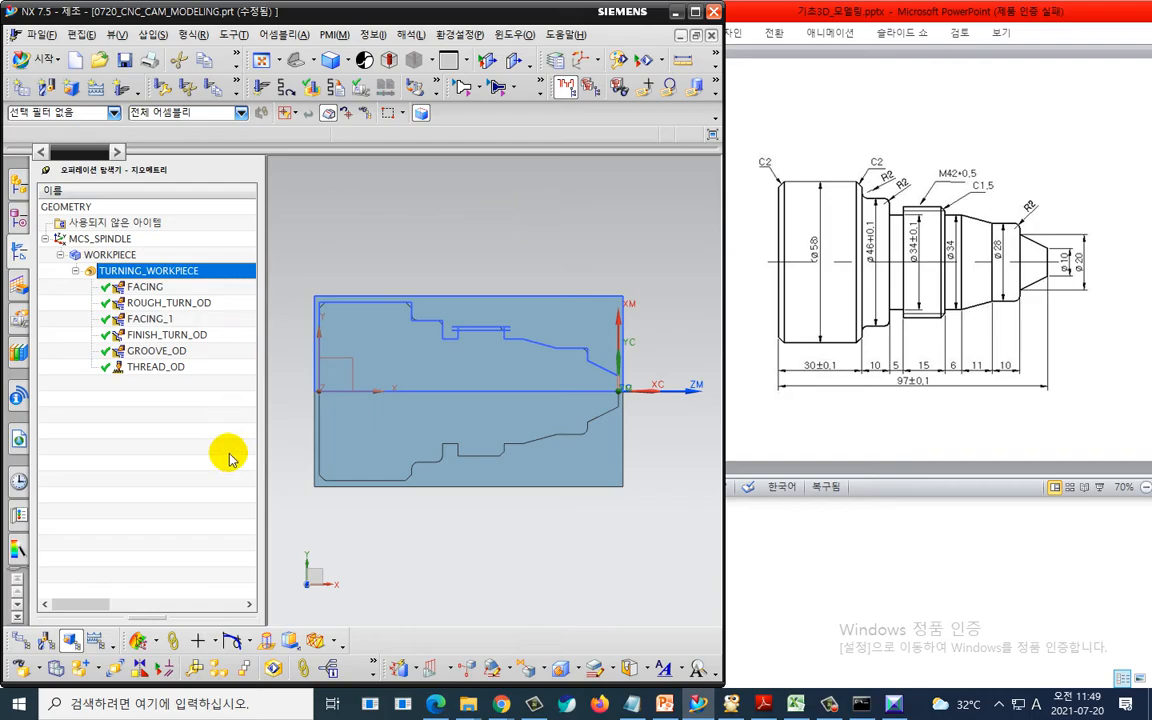
mouse_move(192, 491)
left_mouse_down()
mouse_move(20, 485)
mouse_move(179, 374)
mouse_move(216, 481)
mouse_move(198, 492)
left_mouse_up()
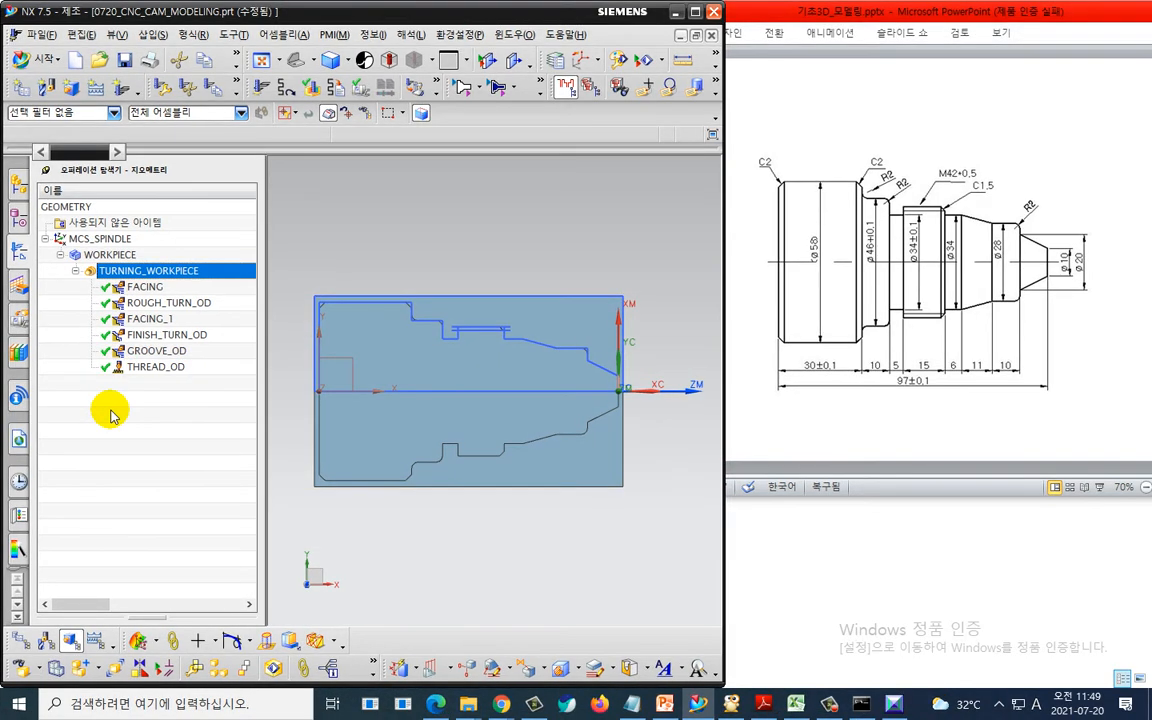
right_click(116, 415)
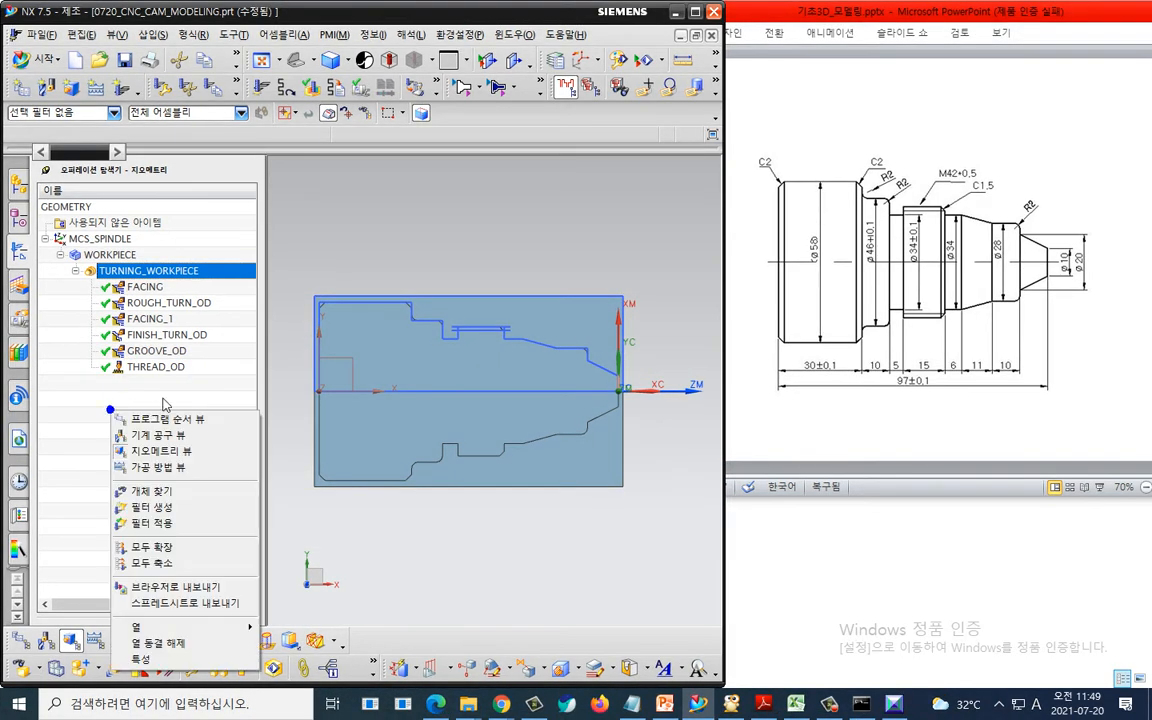
left_click(158, 435)
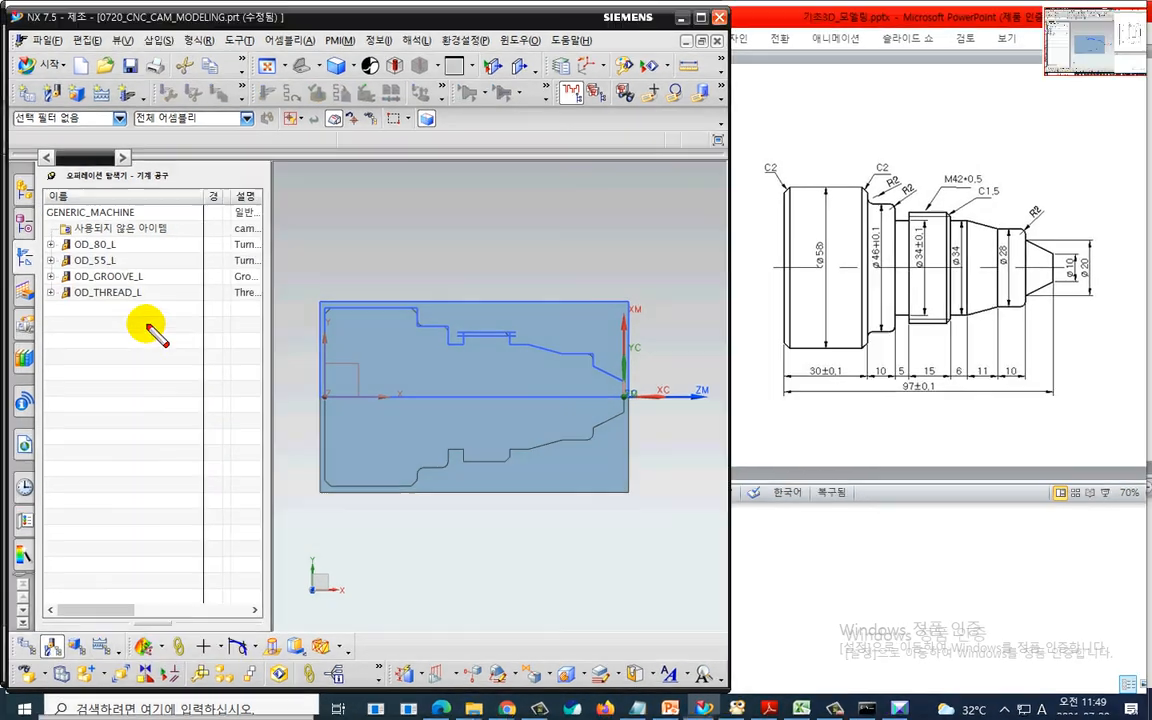
mouse_move(147, 326)
left_mouse_down()
mouse_move(36, 303)
mouse_move(139, 222)
mouse_move(155, 330)
left_mouse_up()
key("Escape")
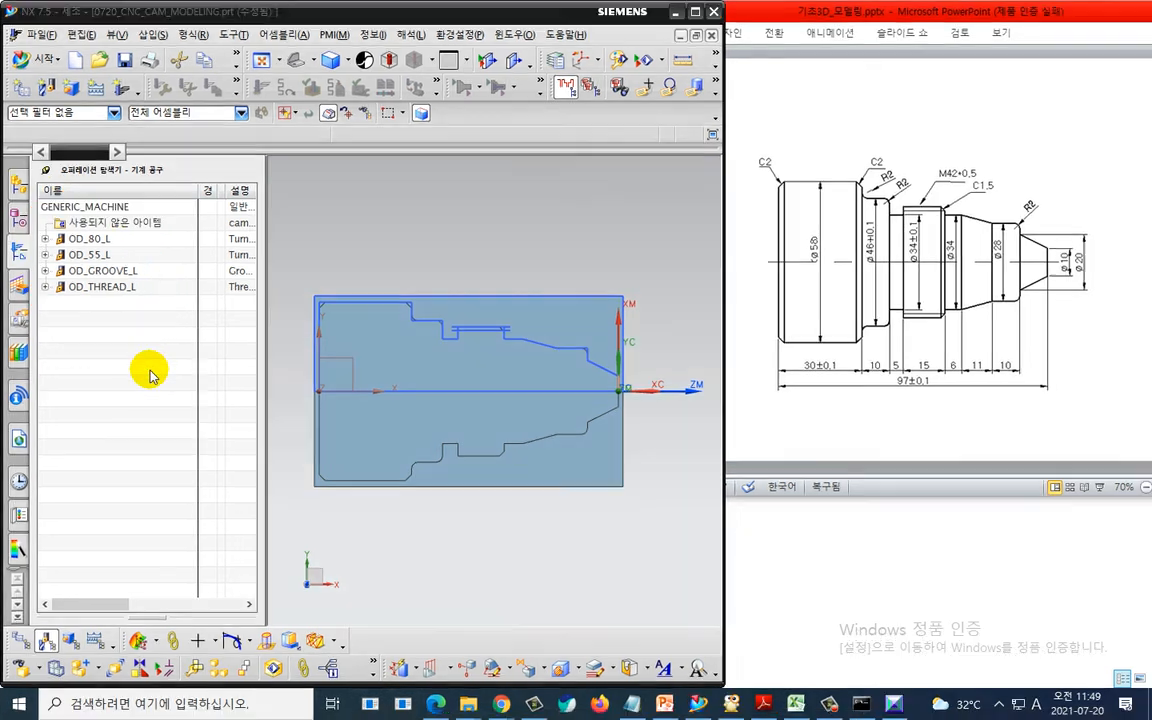
right_click(150, 374)
left_click(185, 405)
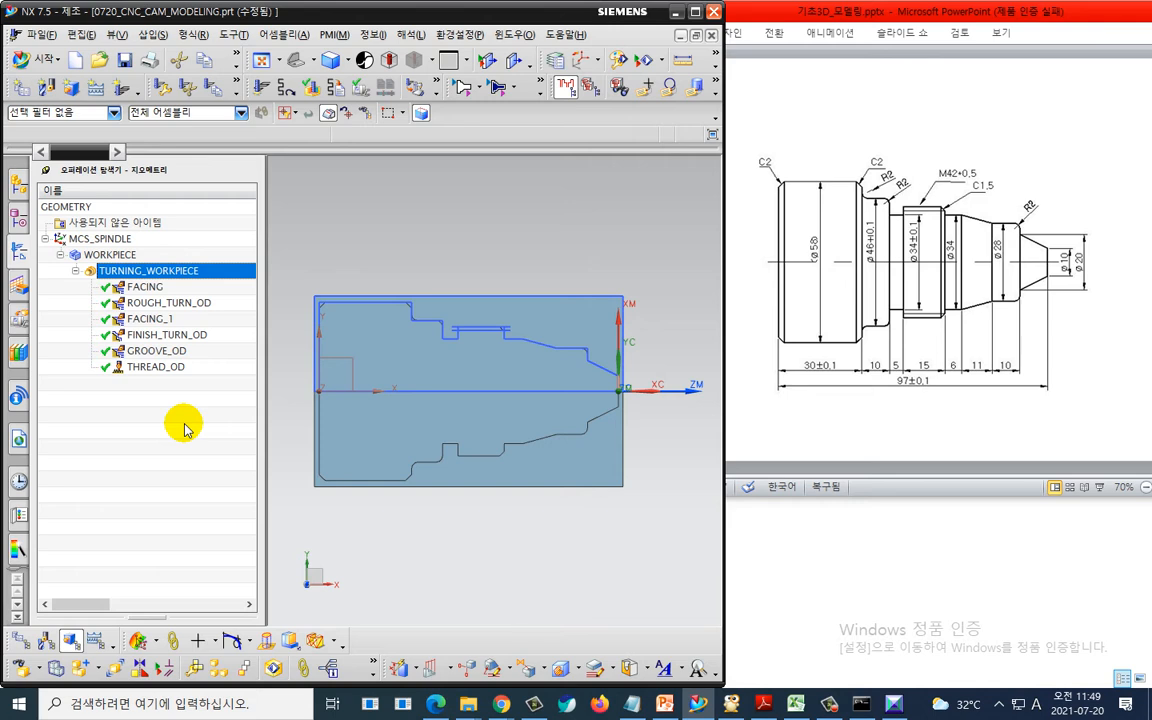
left_click(409, 443)
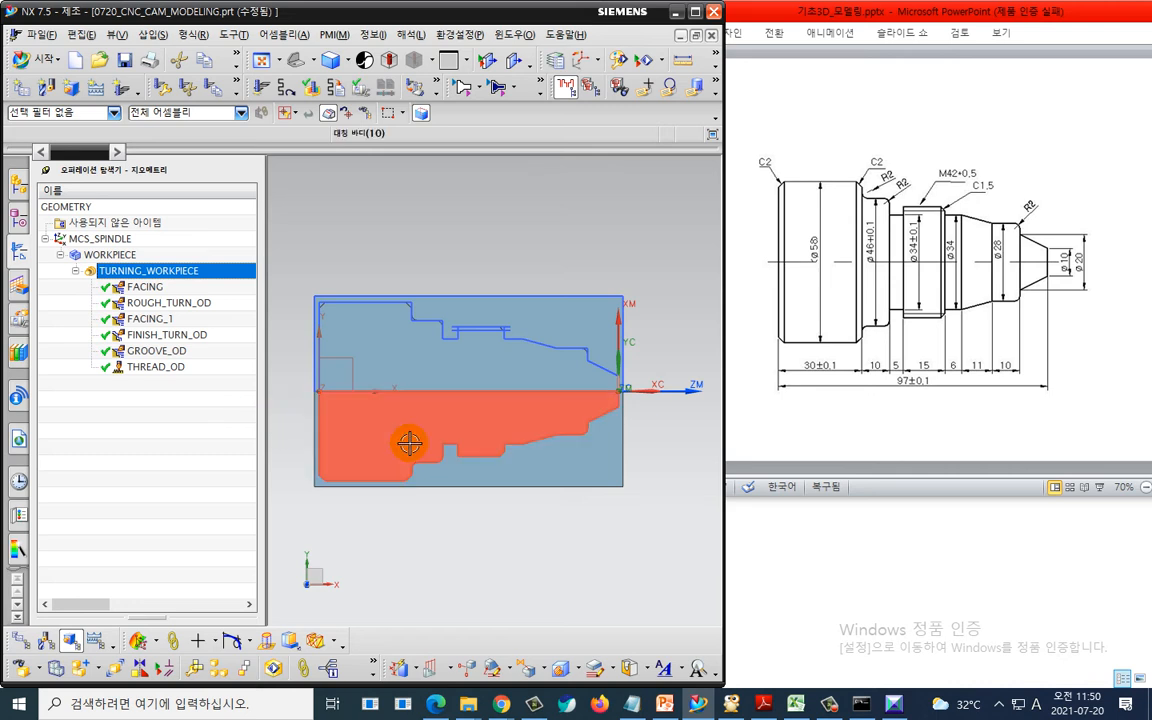
key("Escape")
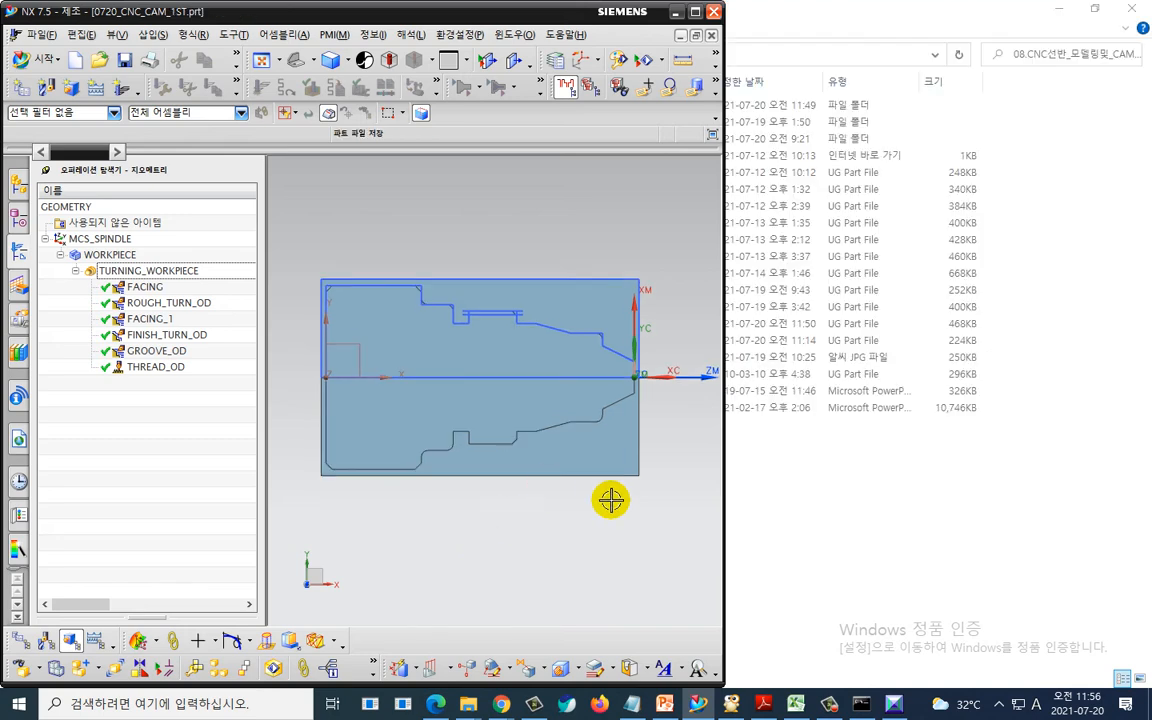
- Maximize the NX window
left_click(829, 705)
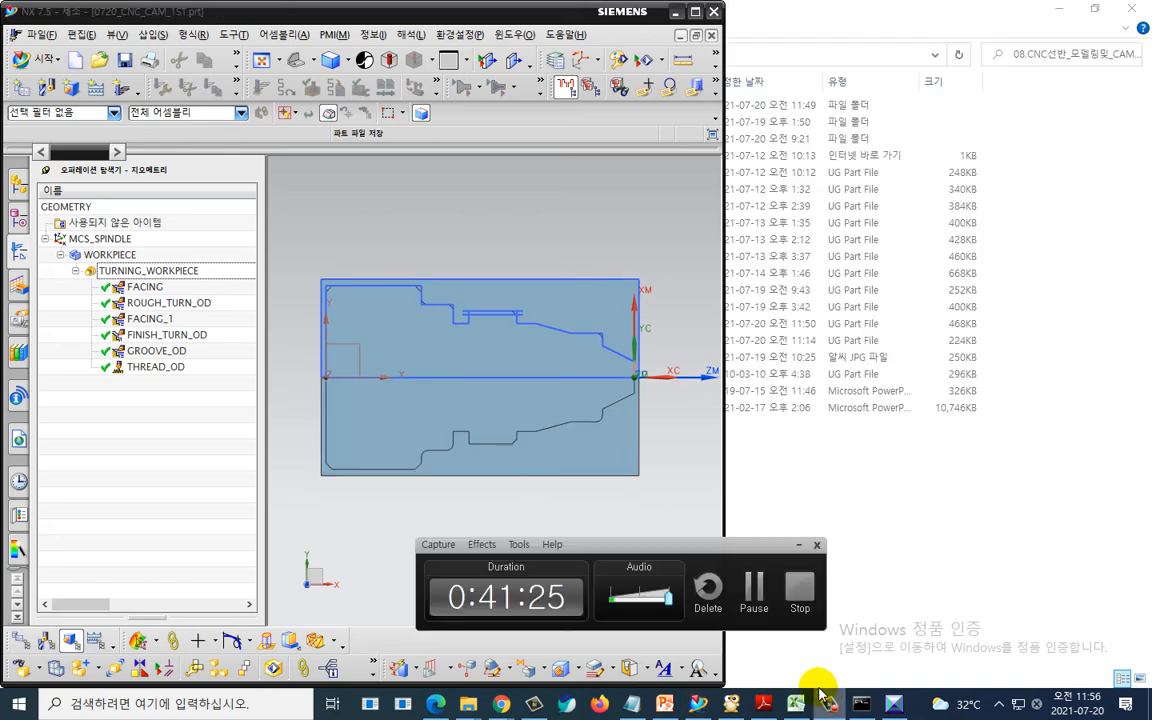
left_click(799, 546)
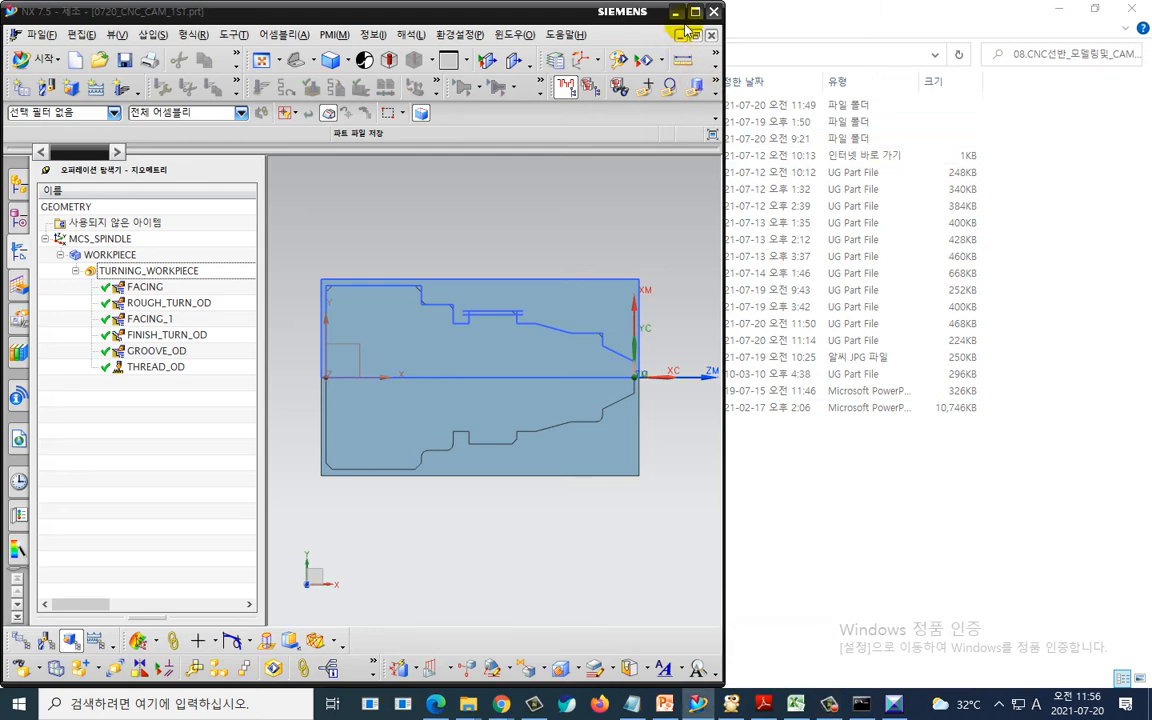
double_click(620, 12)
scroll(653, 394, "down", 1)
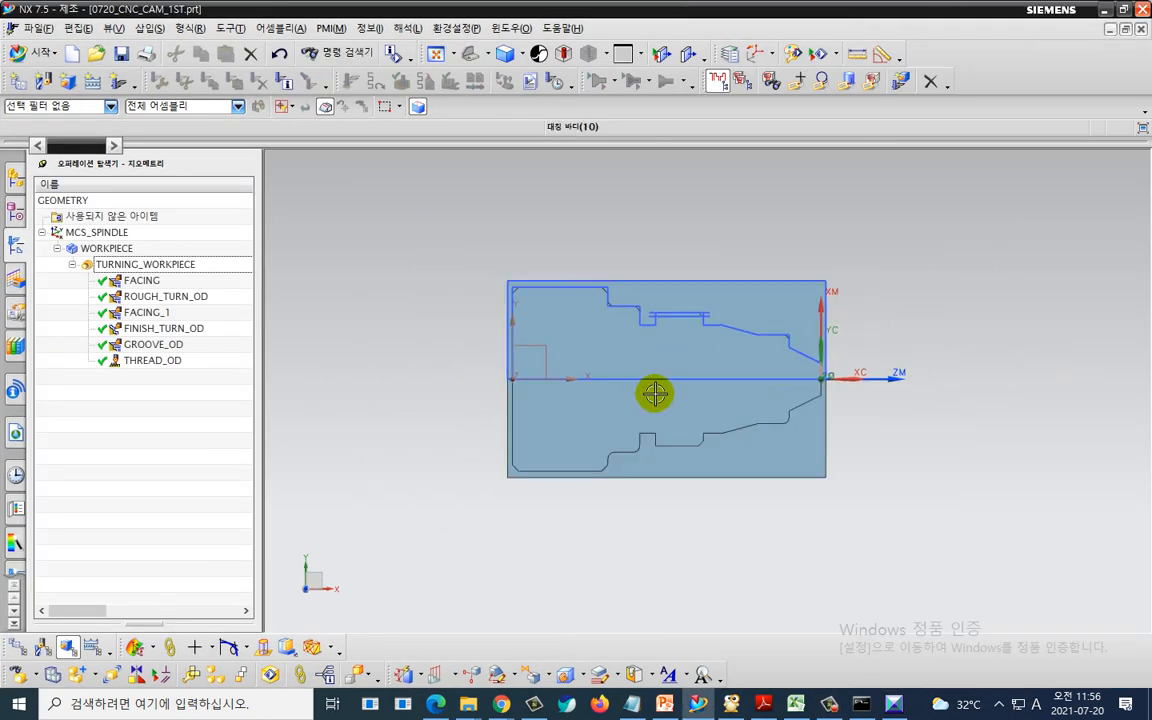
scroll(694, 357, "up", 1)
middle_click_drag(972, 467, 954, 484, "shift")
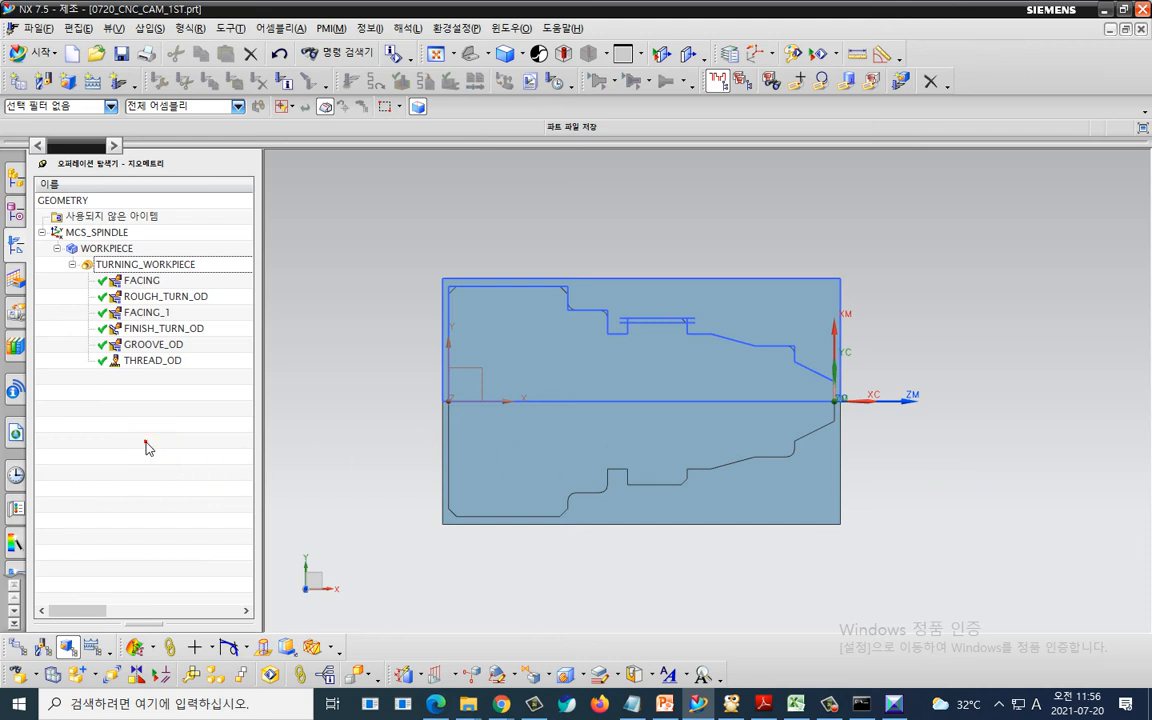
- Create a new turning MCS spindle geometry group under GEOMETRY, accepting the default name and settings
left_click(42, 232)
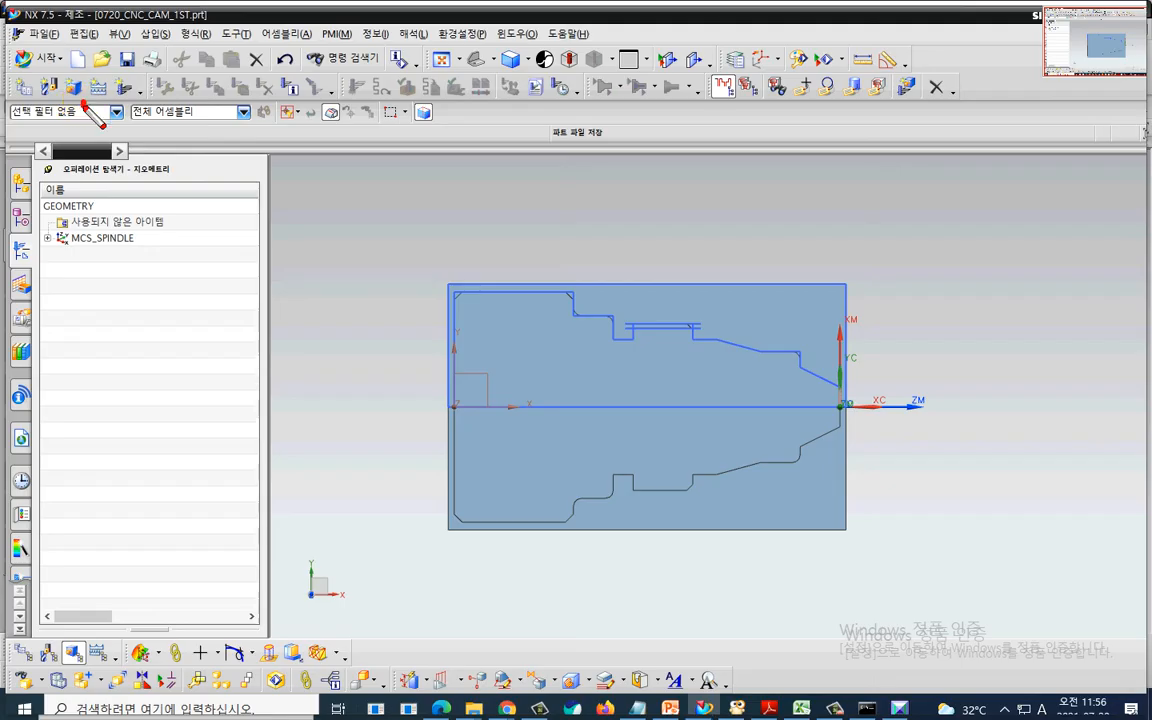
mouse_move(56, 76)
left_mouse_down()
mouse_move(80, 80)
mouse_move(80, 92)
left_mouse_up()
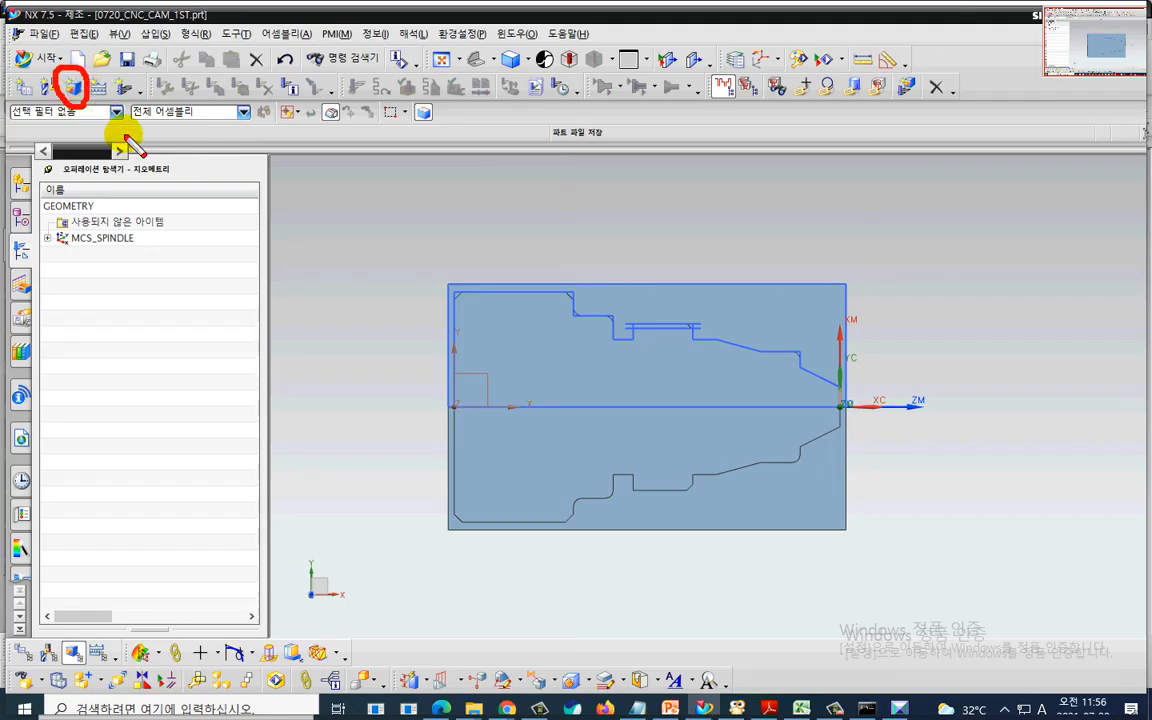
key("Escape")
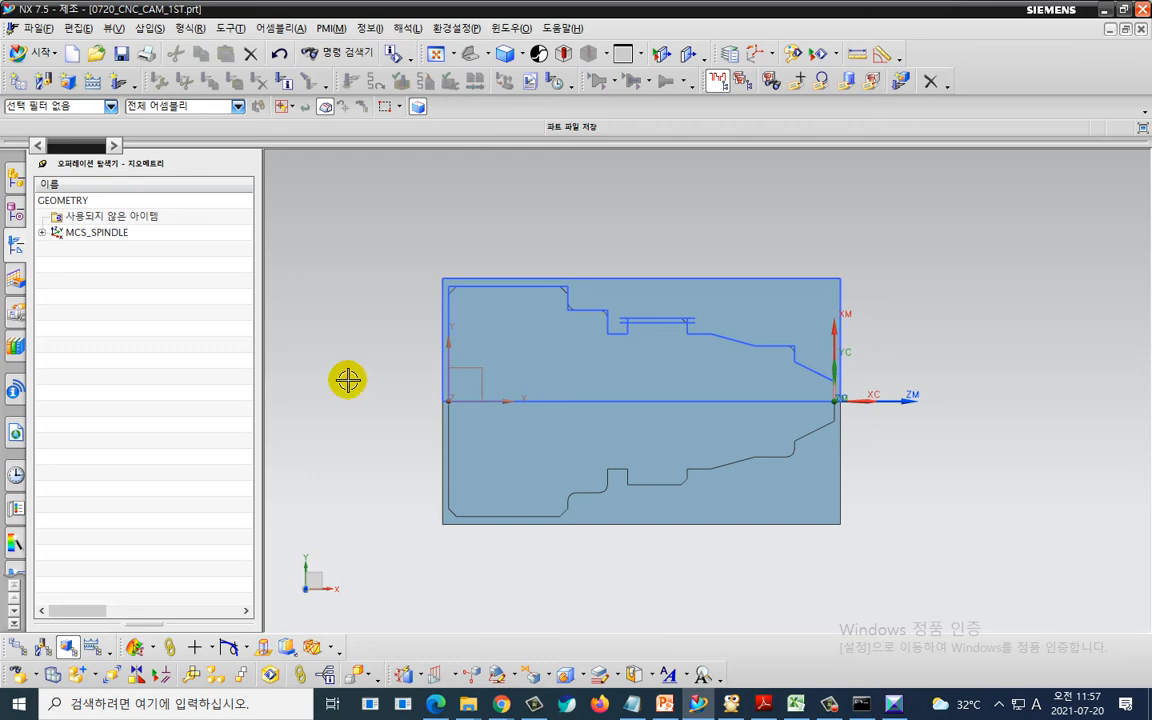
middle_click_drag(347, 378, 348, 380)
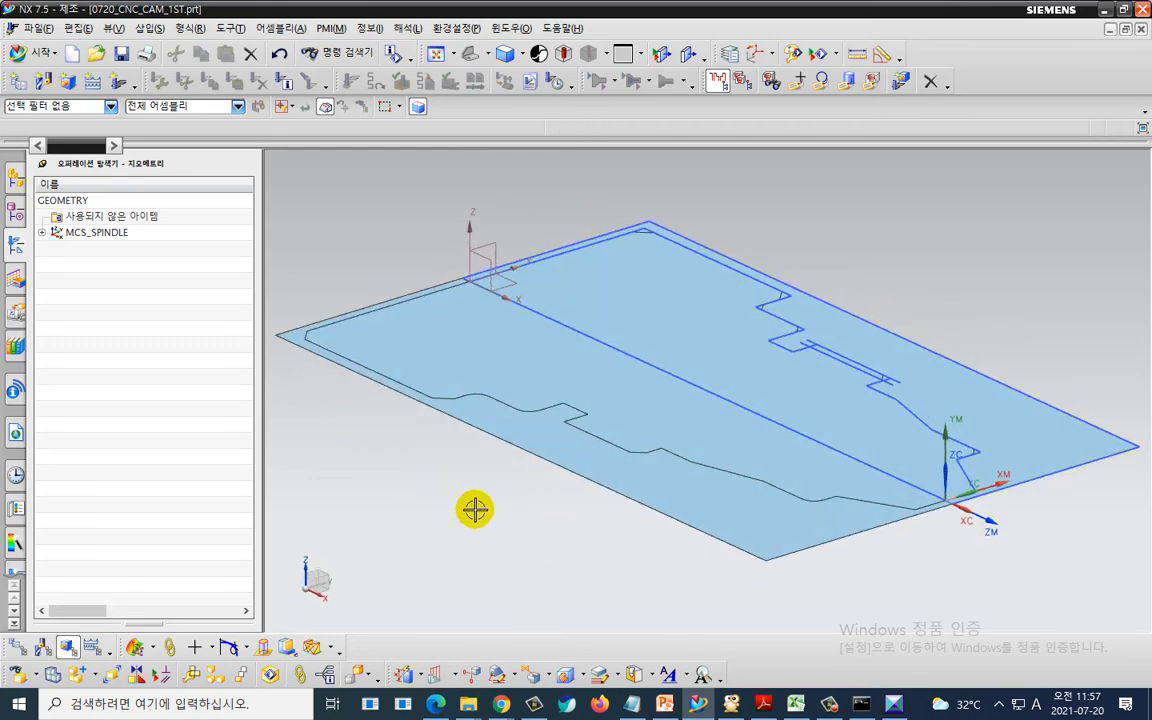
scroll(480, 512, "down", 1)
middle_click_drag(500, 530, 558, 512, "shift")
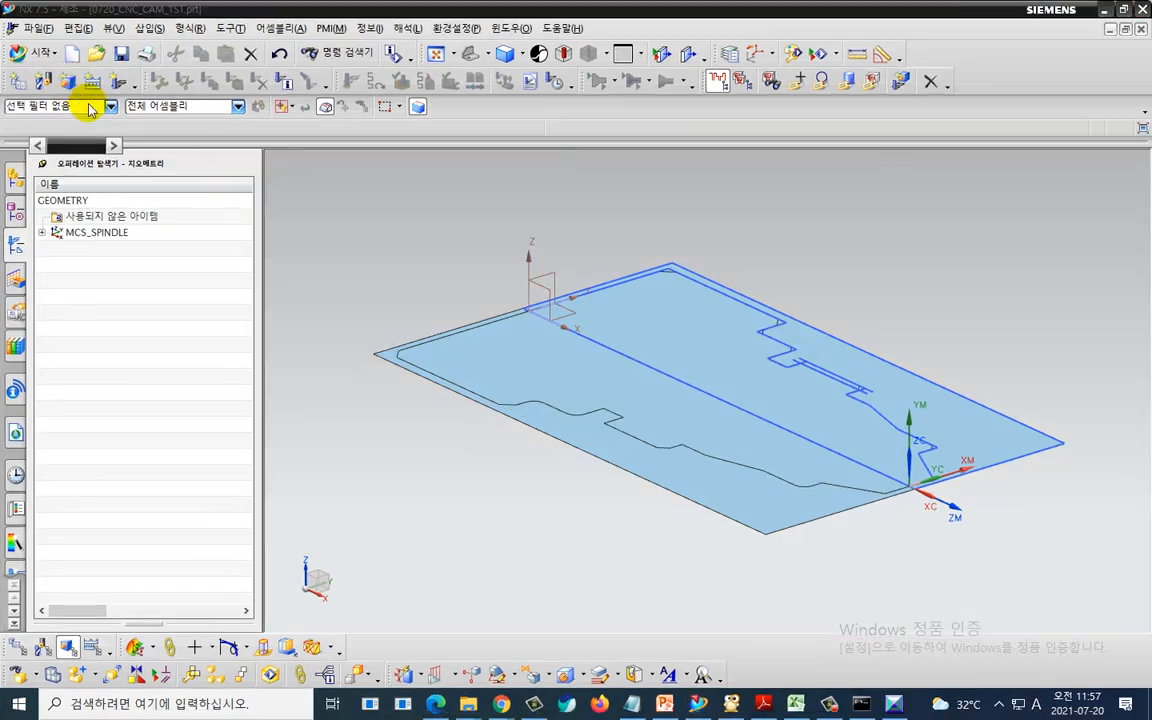
left_click(67, 80)
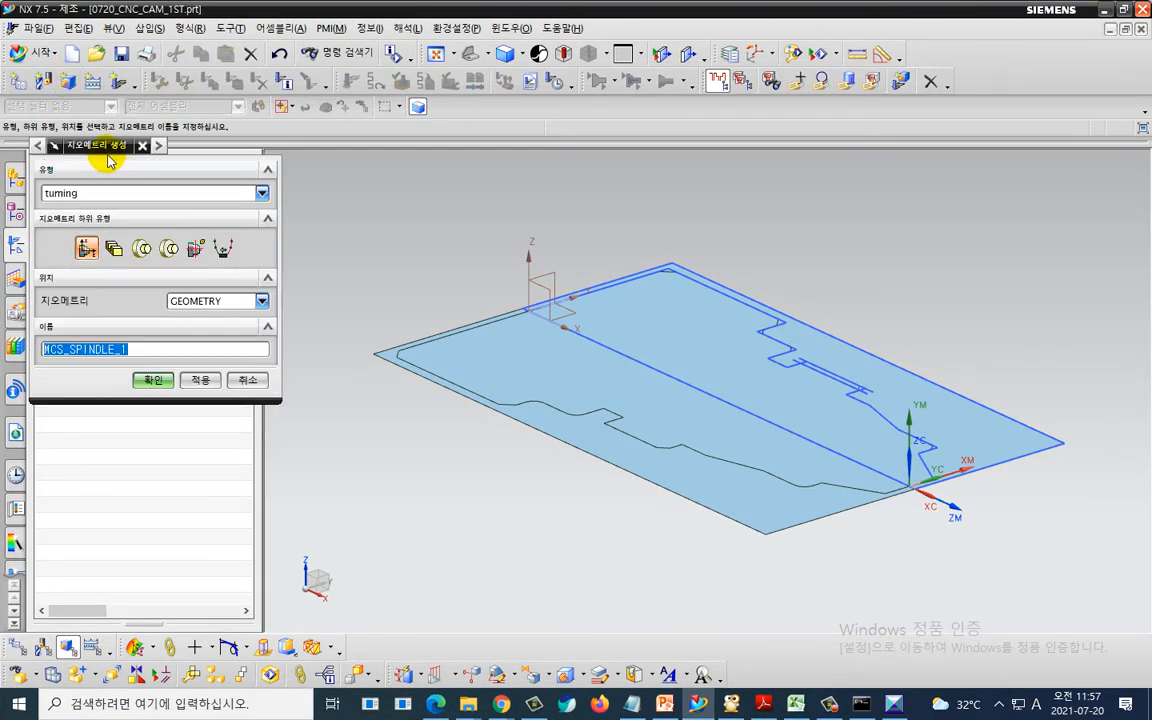
left_click_drag(108, 160, 271, 160)
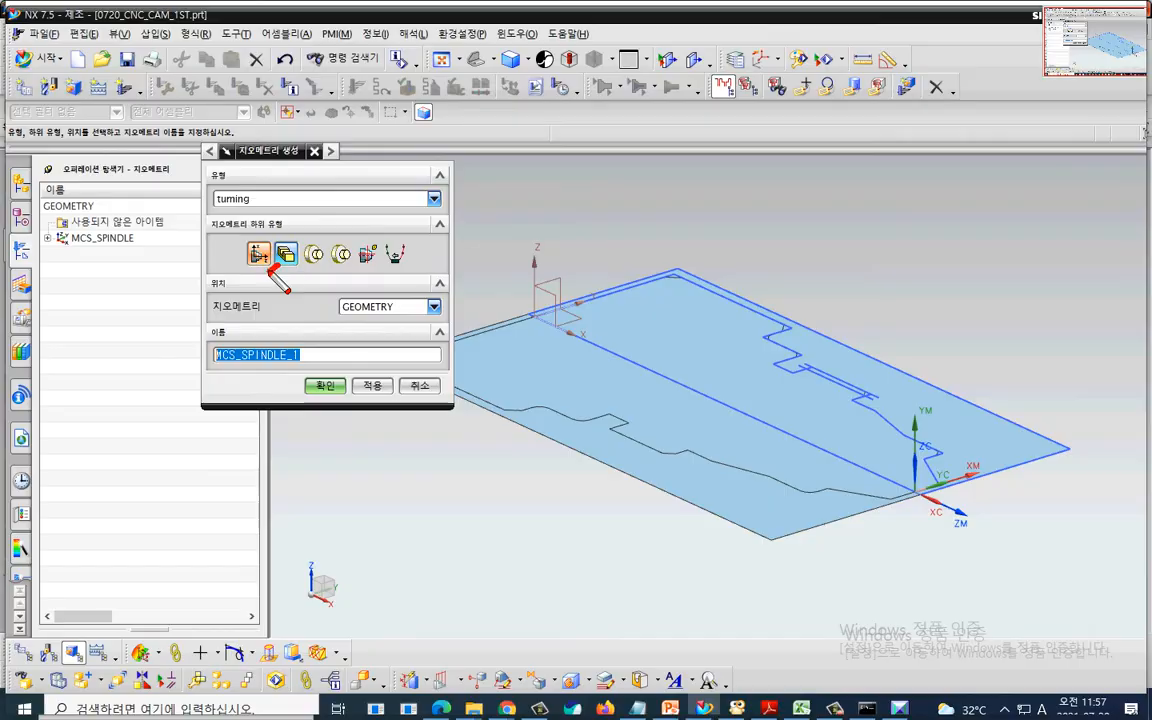
mouse_move(268, 267)
left_mouse_down()
mouse_move(240, 252)
mouse_move(276, 268)
left_mouse_up()
left_click_drag(213, 212, 250, 212)
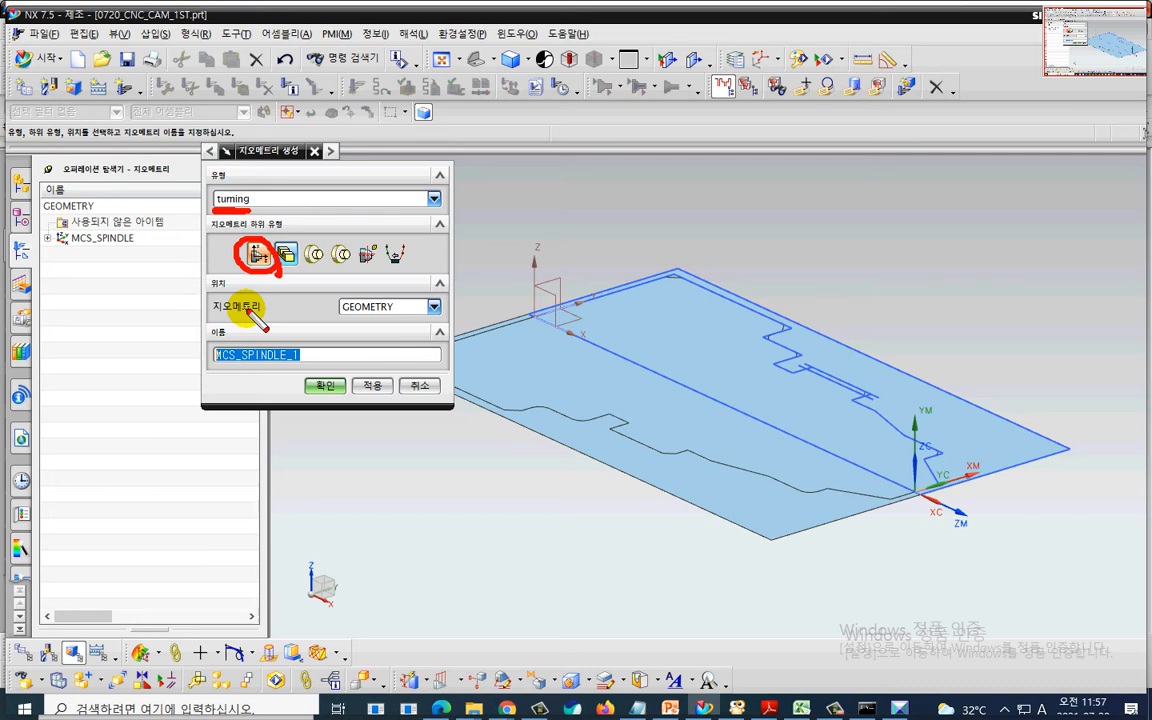
left_click_drag(55, 254, 130, 256)
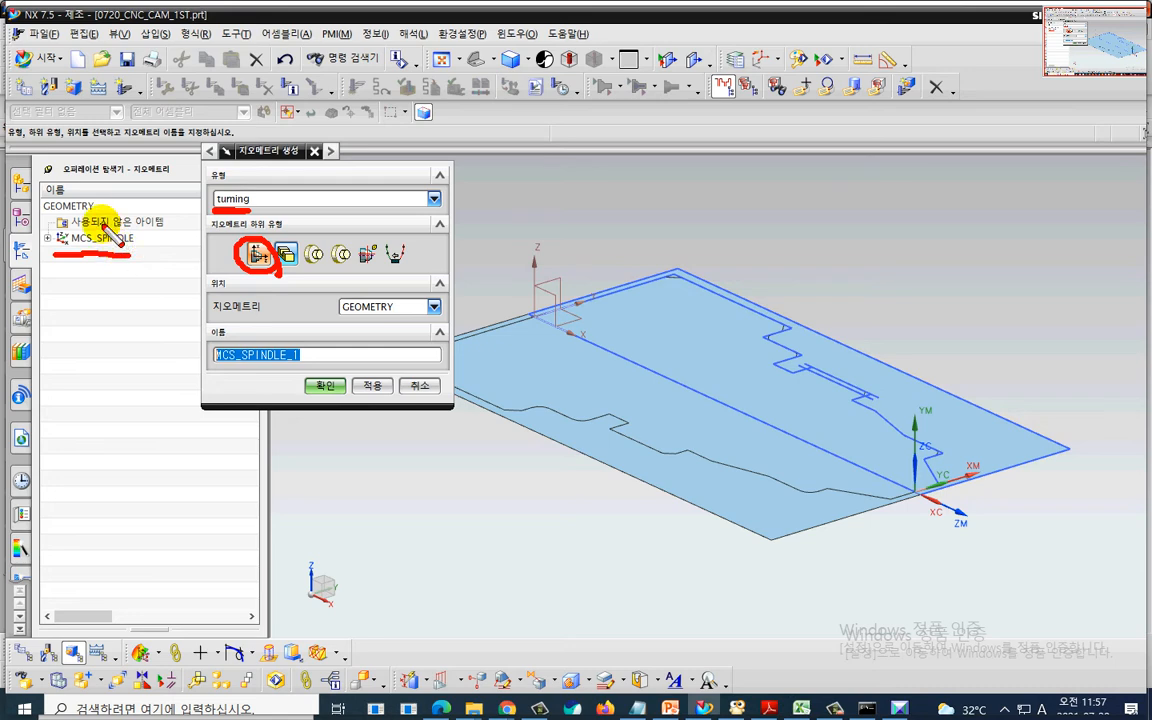
mouse_move(102, 221)
left_mouse_down()
mouse_move(56, 221)
mouse_move(88, 190)
mouse_move(88, 219)
left_mouse_up()
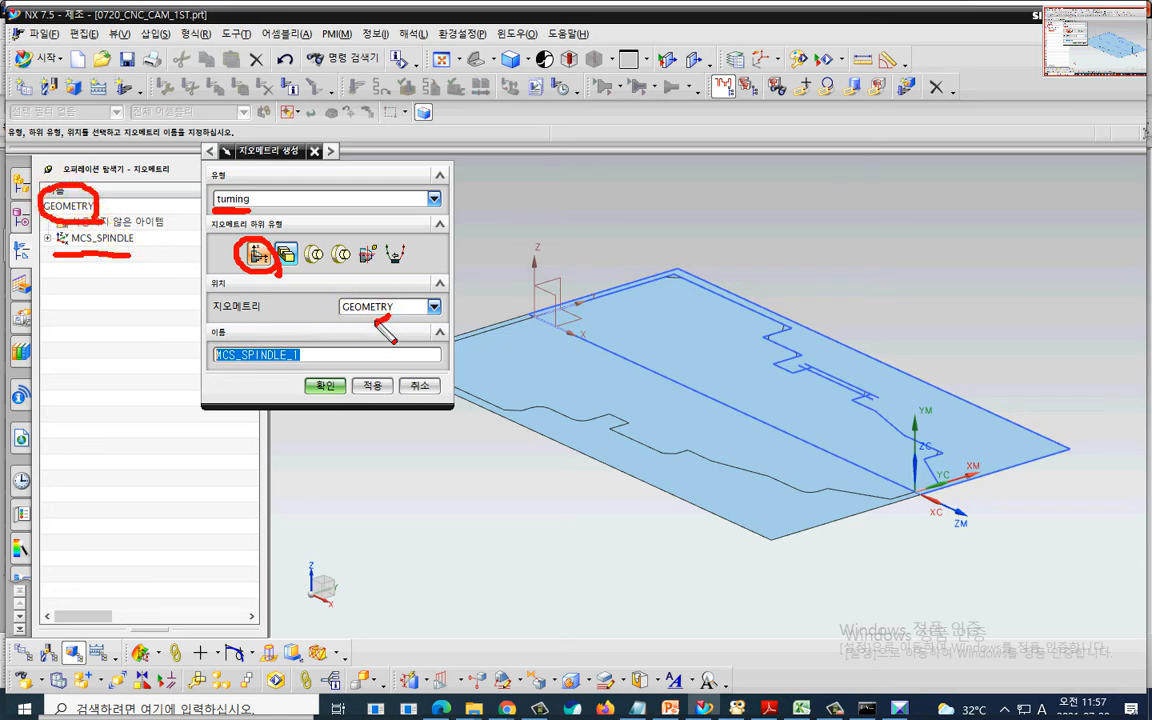
mouse_move(368, 287)
left_mouse_down()
mouse_move(340, 292)
mouse_move(385, 326)
left_mouse_up()
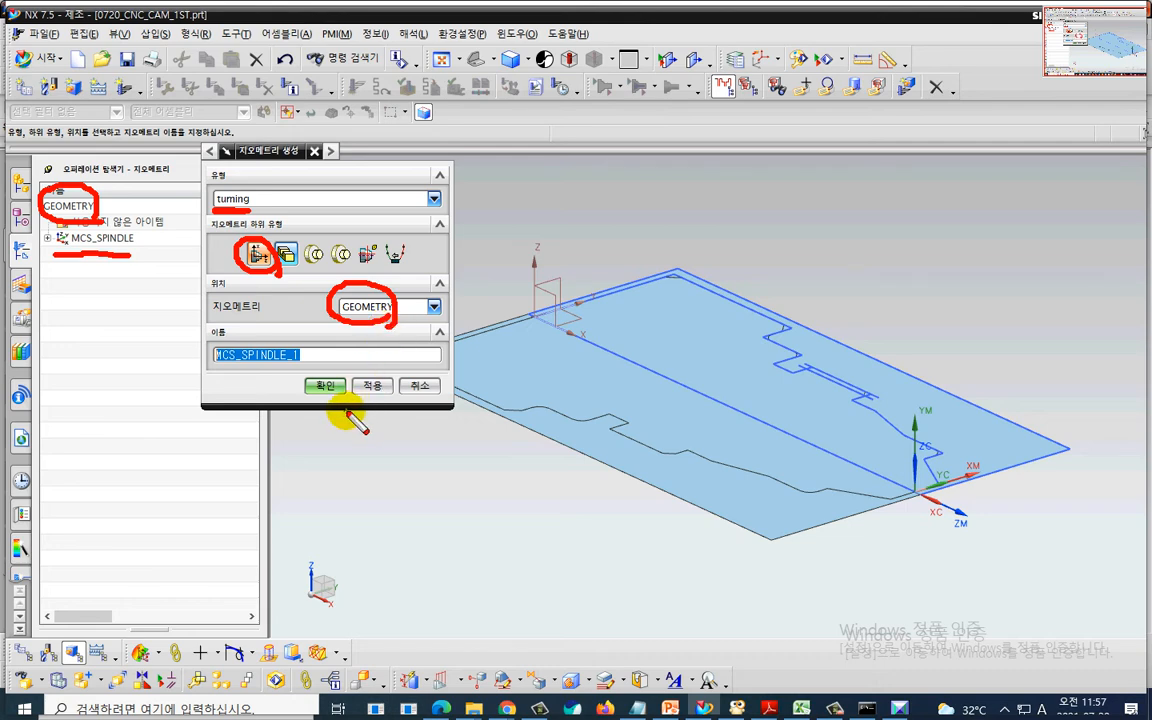
mouse_move(330, 366)
left_mouse_down()
mouse_move(318, 392)
mouse_move(345, 393)
left_mouse_up()
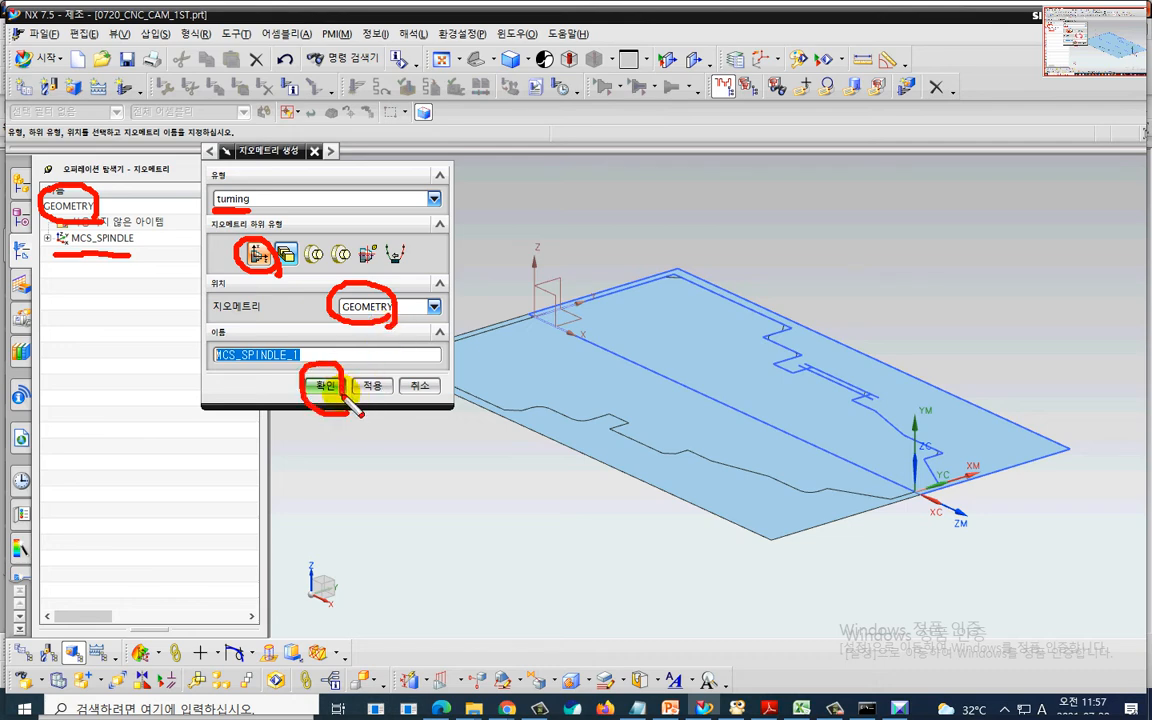
key("Escape")
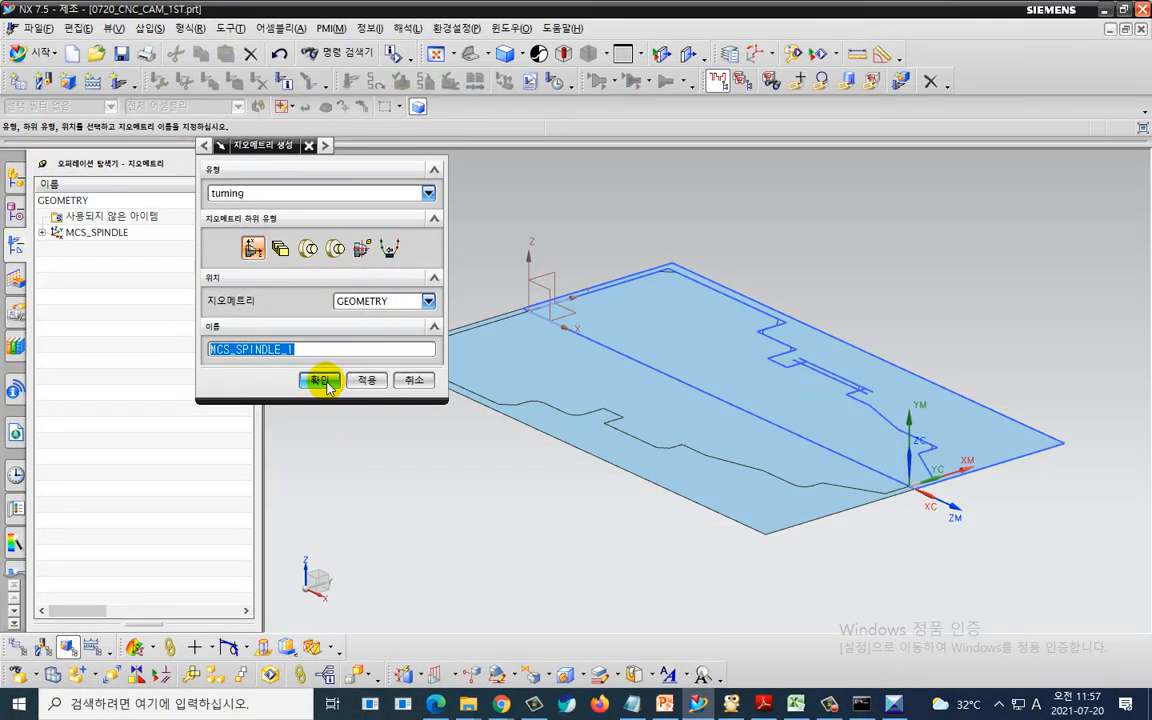
left_click(322, 381)
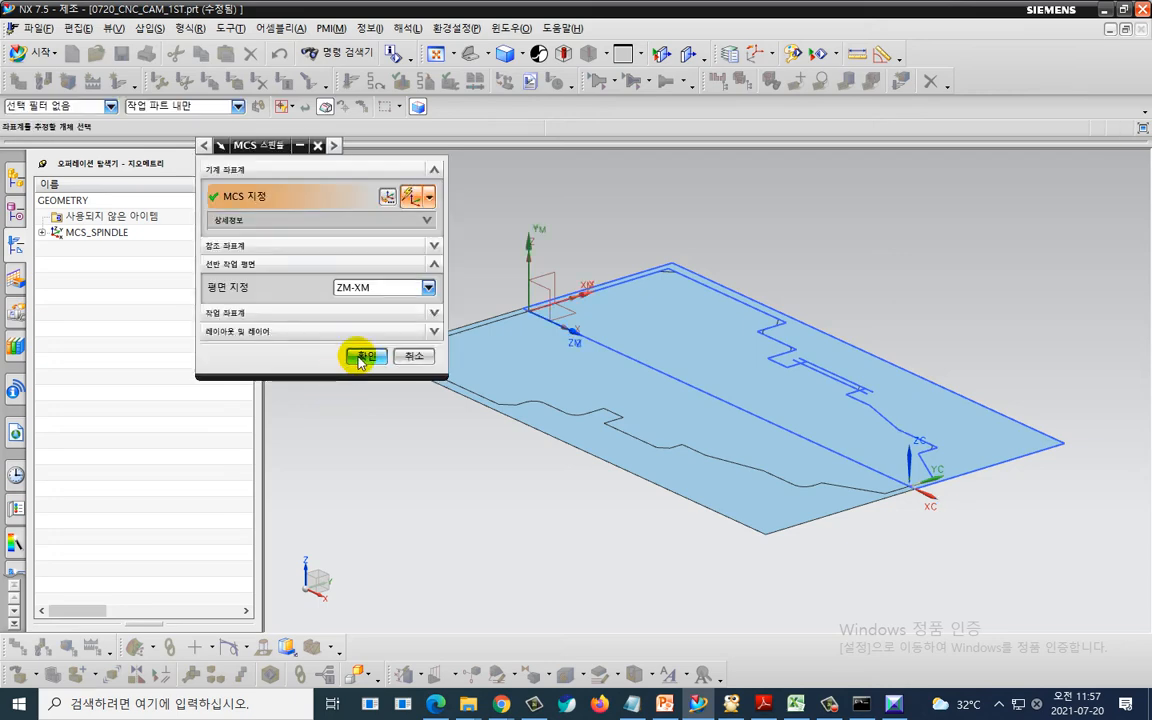
left_click(359, 355)
left_click(151, 335)
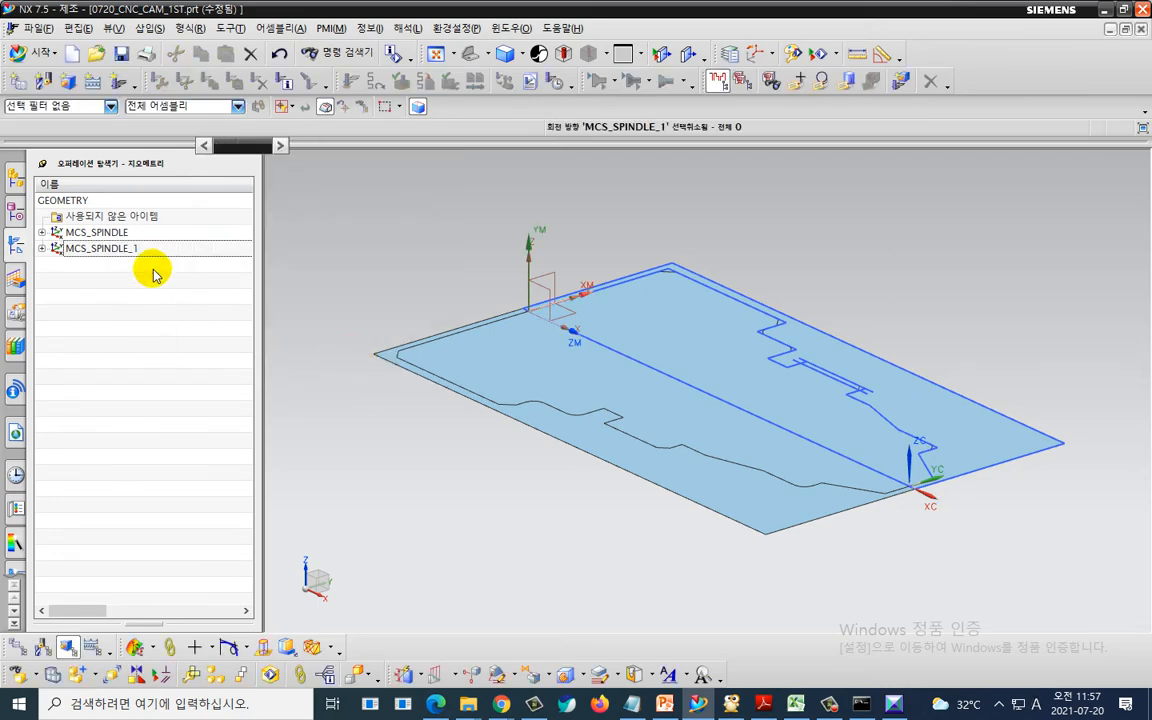
key("ctrl+2")
left_click_drag(139, 224, 160, 267)
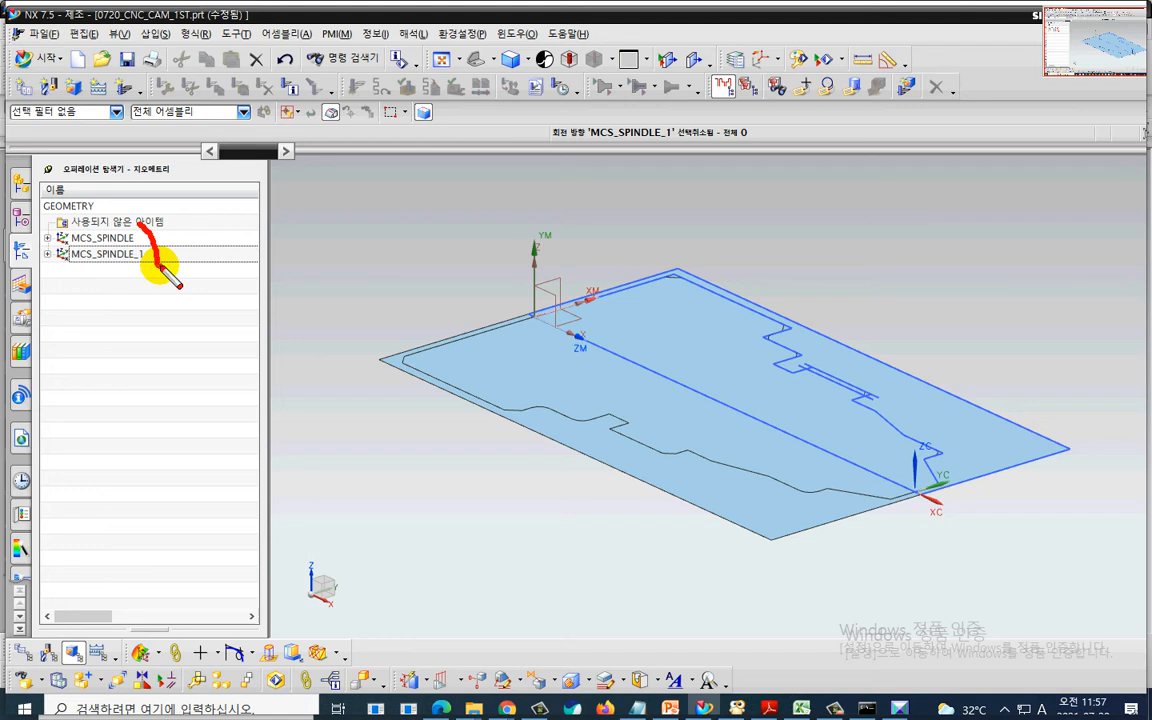
left_click(218, 326)
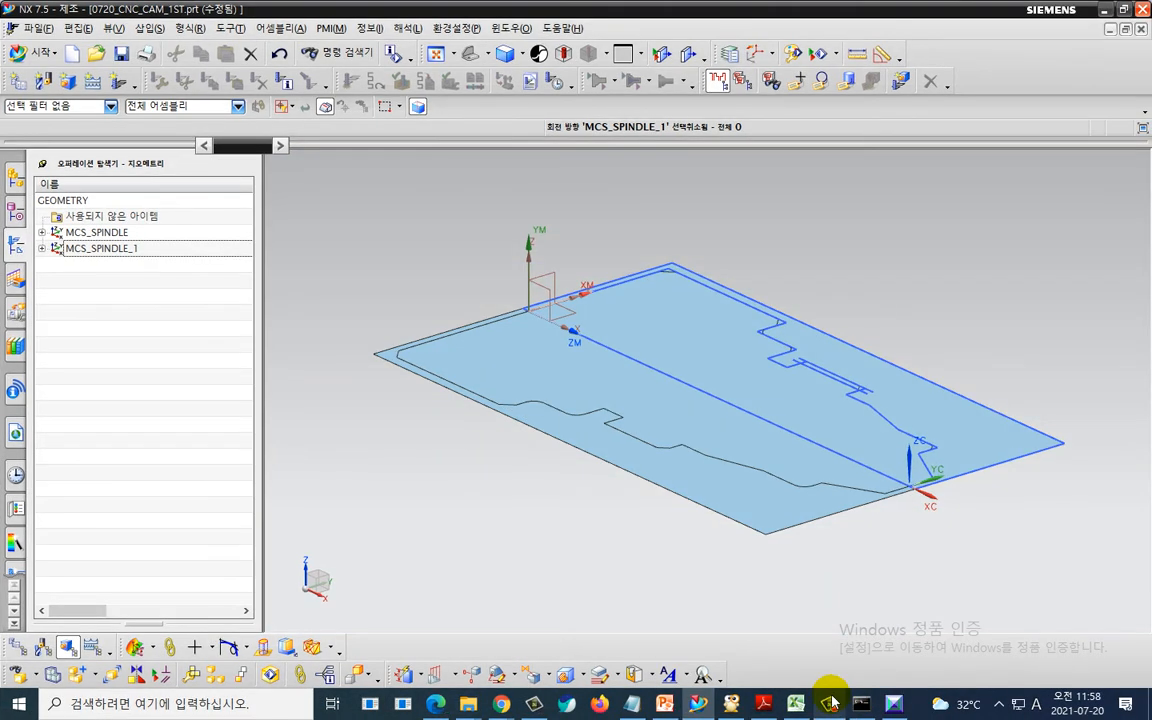
left_click(830, 703)
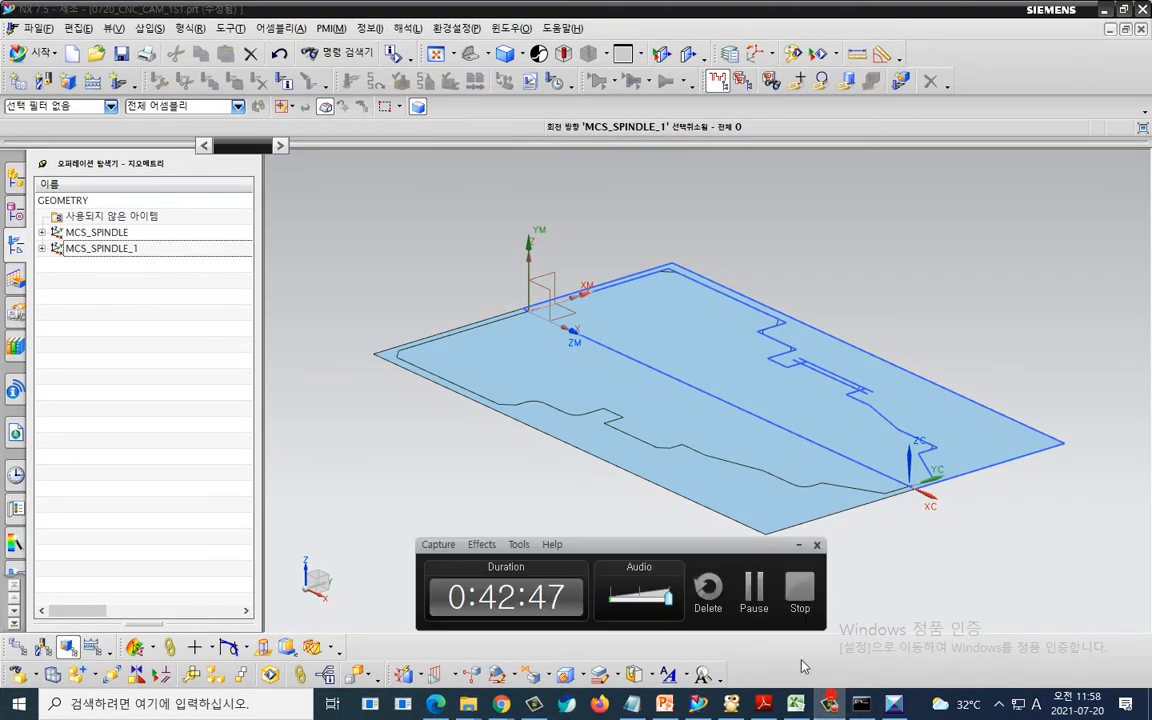
key("F9")
key("F9")
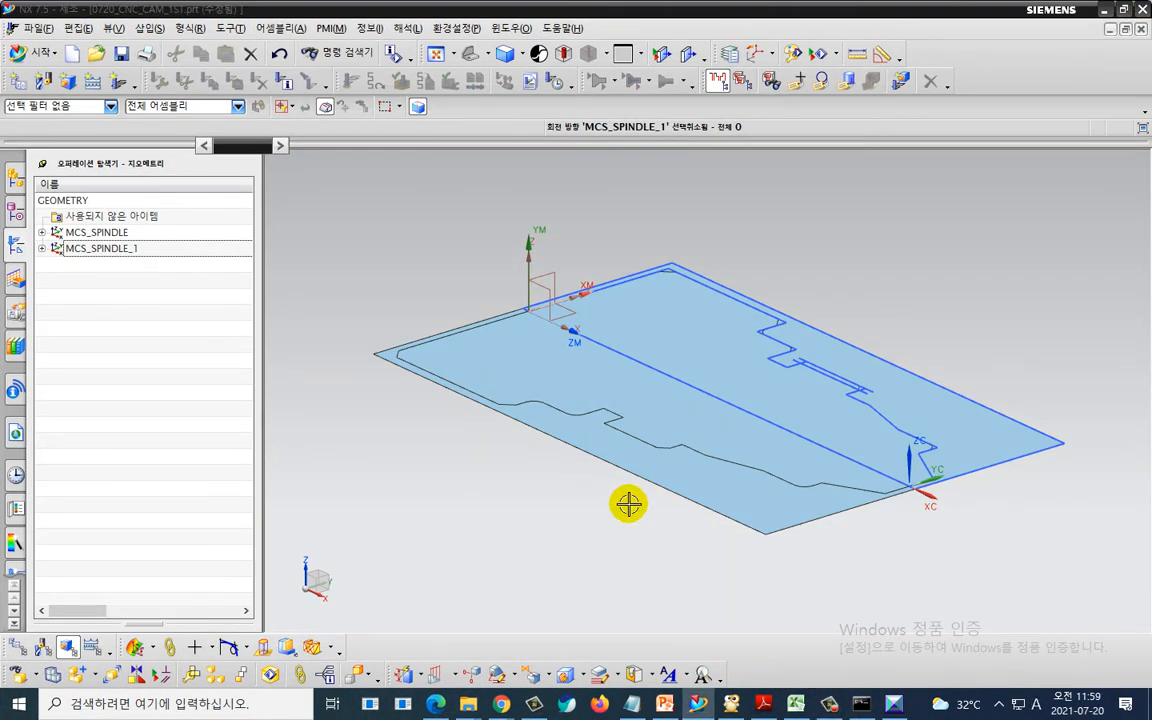
- Select MCS_SPINDLE and MCS_SPINDLE_1 in turn to compare the orientations of their machine coordinate systems
left_click(124, 236)
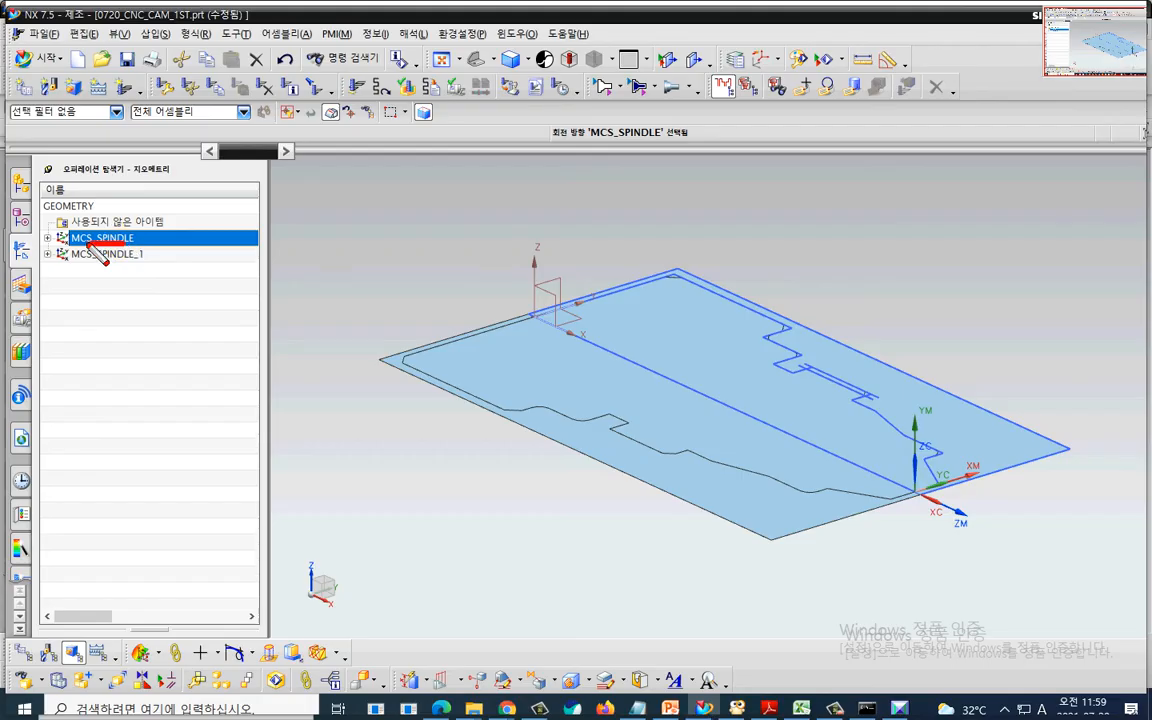
left_click_drag(93, 245, 105, 250)
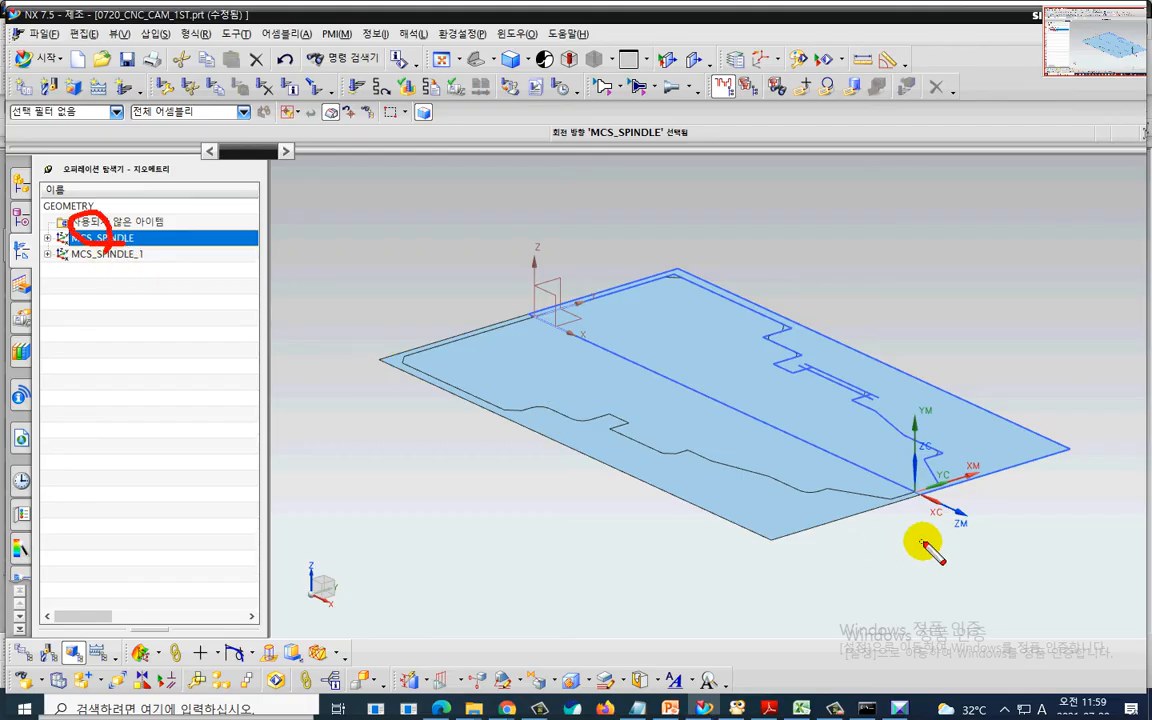
mouse_move(968, 540)
left_mouse_down()
mouse_move(935, 530)
mouse_move(945, 405)
mouse_move(998, 465)
mouse_move(955, 538)
left_mouse_up()
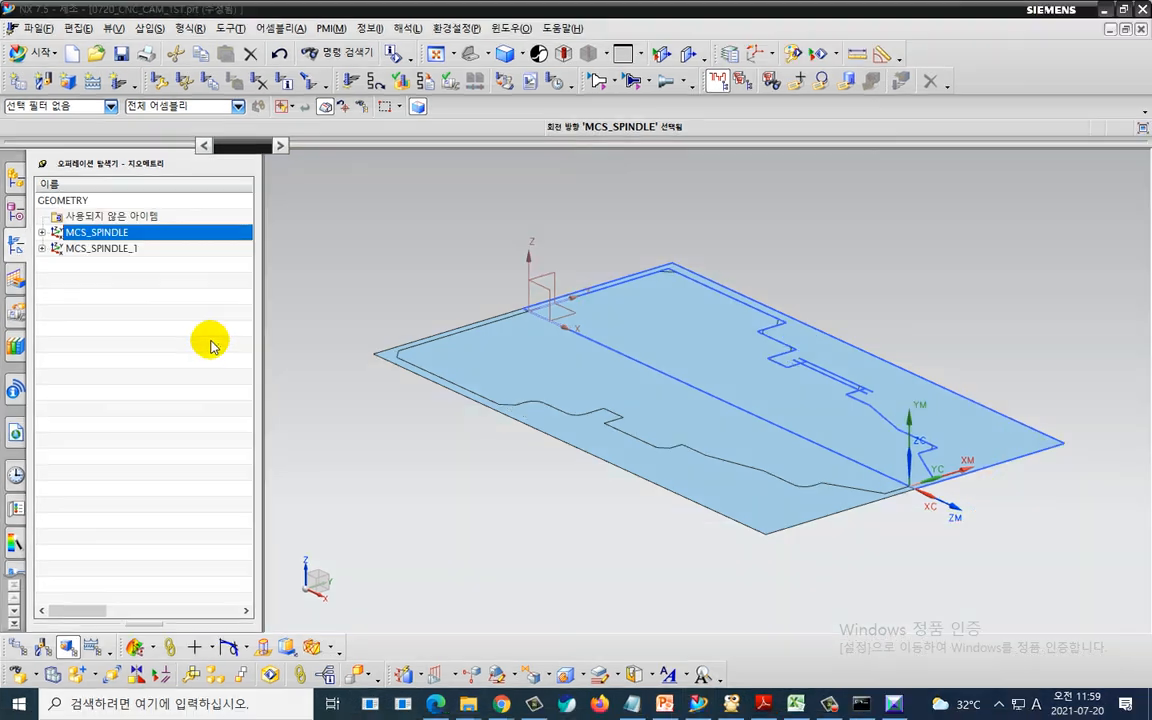
left_click(155, 255)
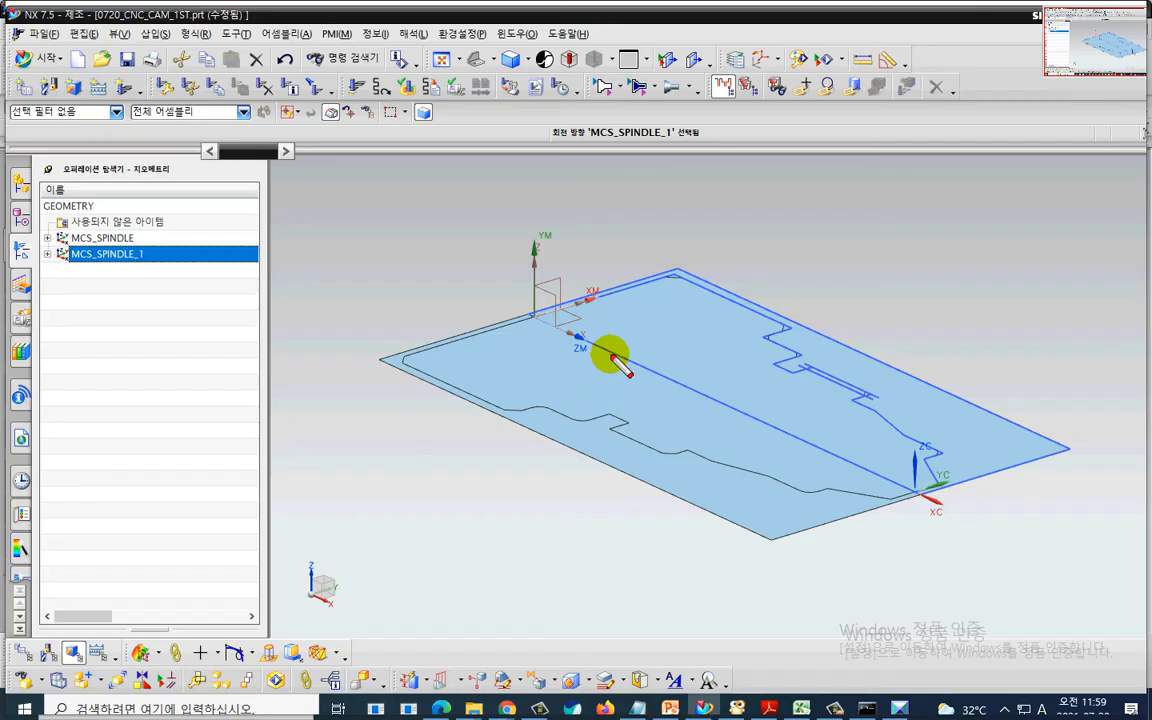
mouse_move(614, 341)
left_mouse_down()
mouse_move(522, 355)
mouse_move(524, 212)
mouse_move(661, 353)
left_mouse_up()
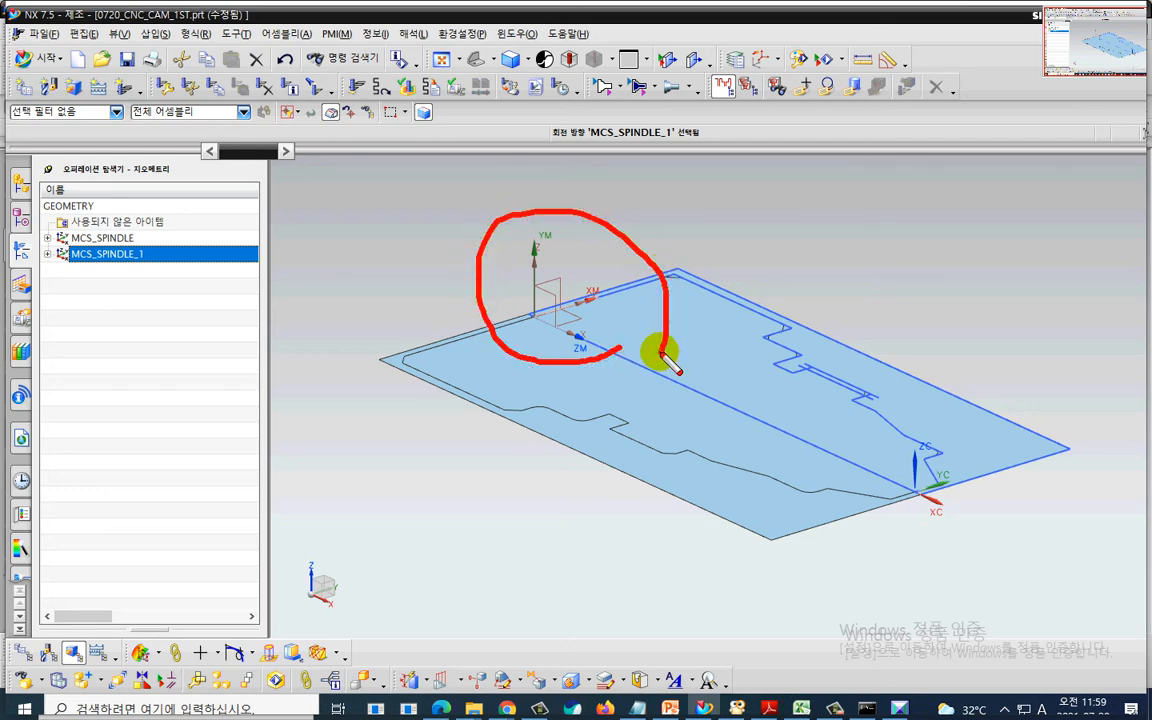
key("Escape")
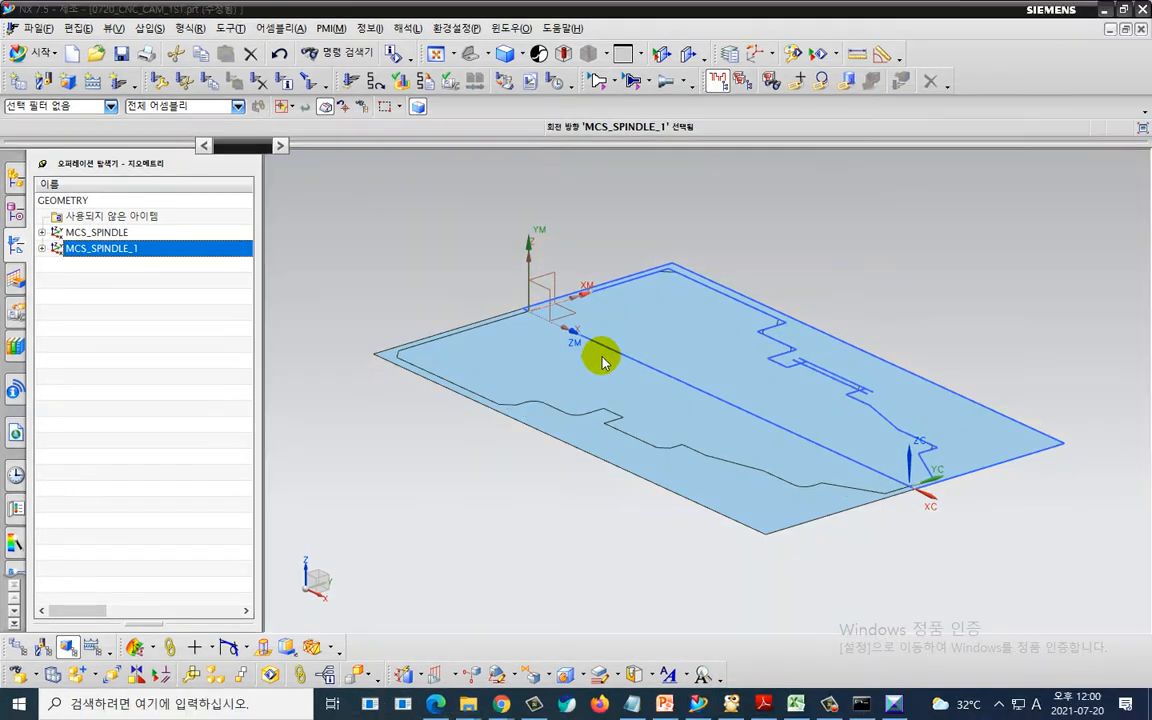
mouse_move(537, 316)
left_mouse_down()
mouse_move(463, 290)
mouse_move(442, 264)
mouse_move(475, 278)
mouse_move(481, 247)
left_mouse_up()
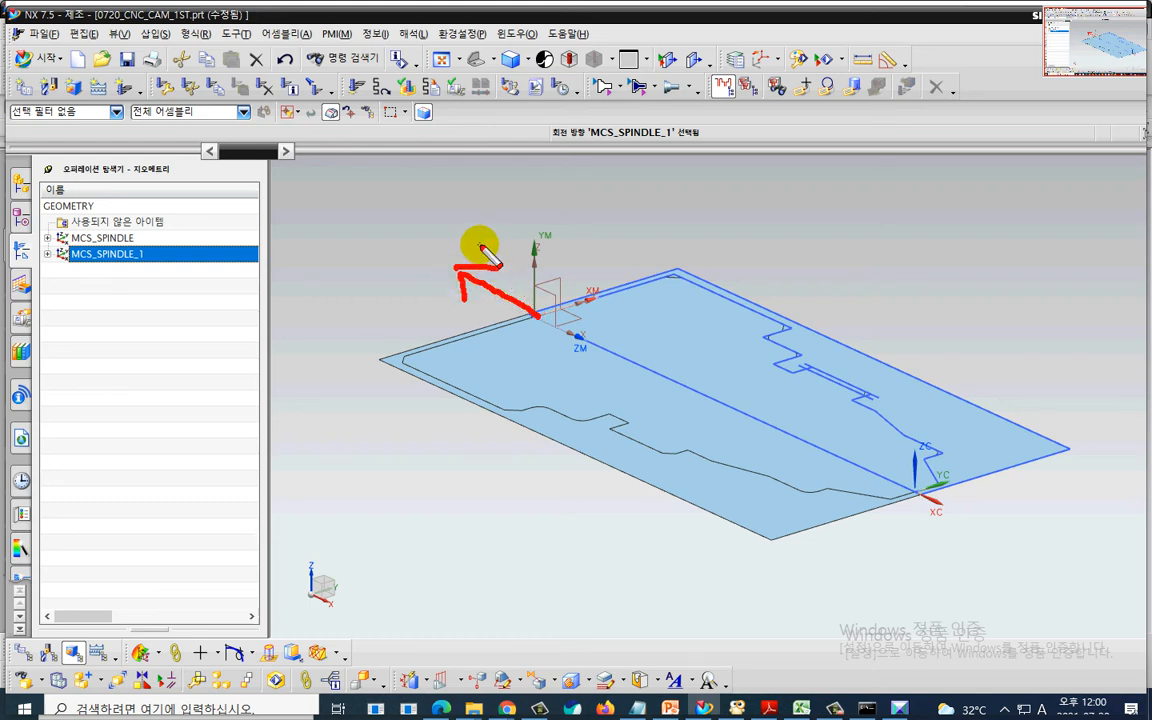
key("Escape")
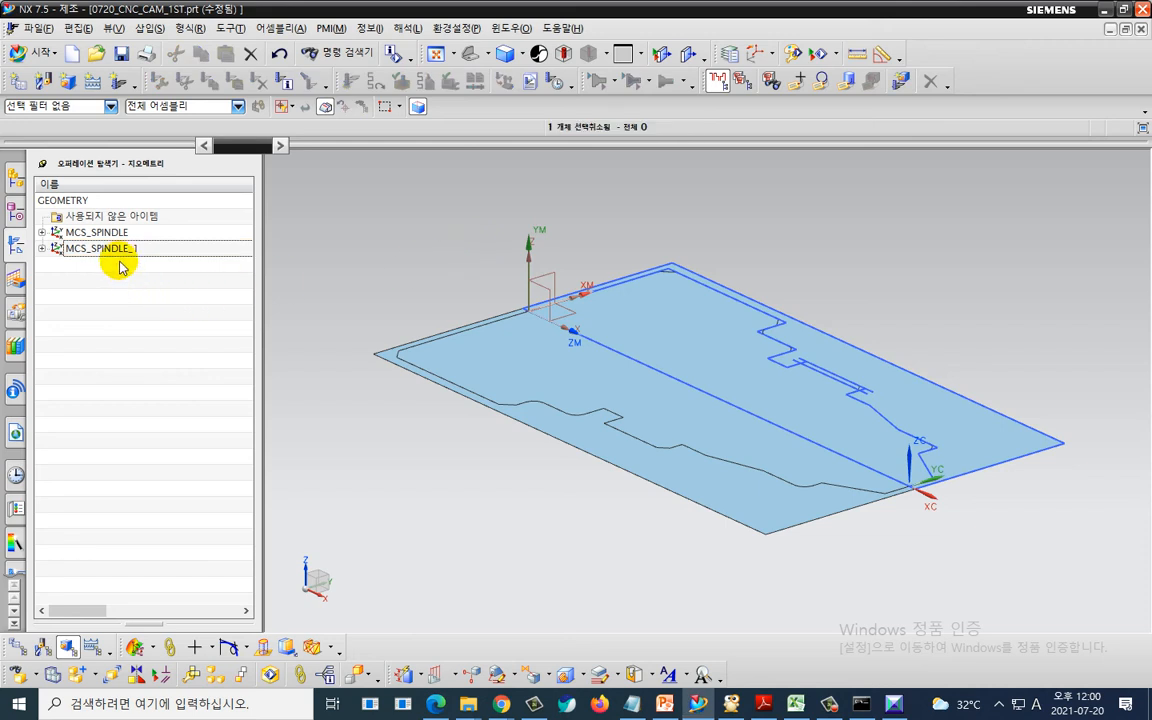
left_click(124, 258)
left_click(119, 252)
- Try to reverse the YM axis direction of MCS_SPINDLE_1 using the CSYS manipulator and accept the change
double_click(119, 252)
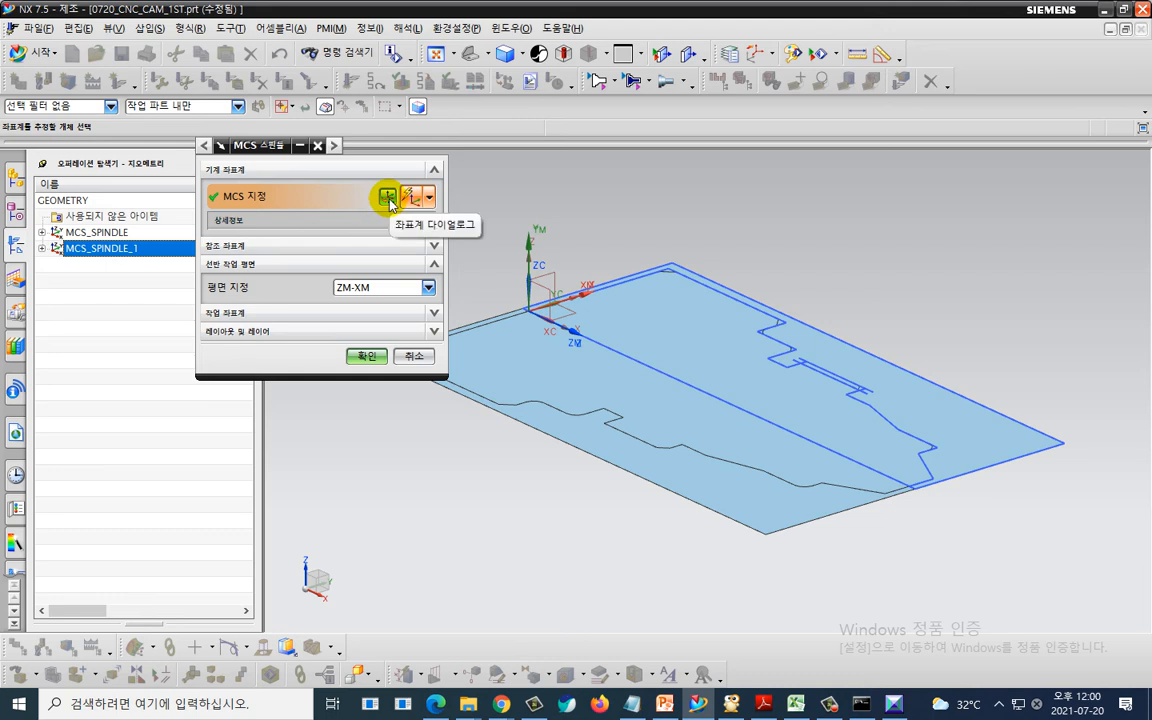
left_click(387, 197)
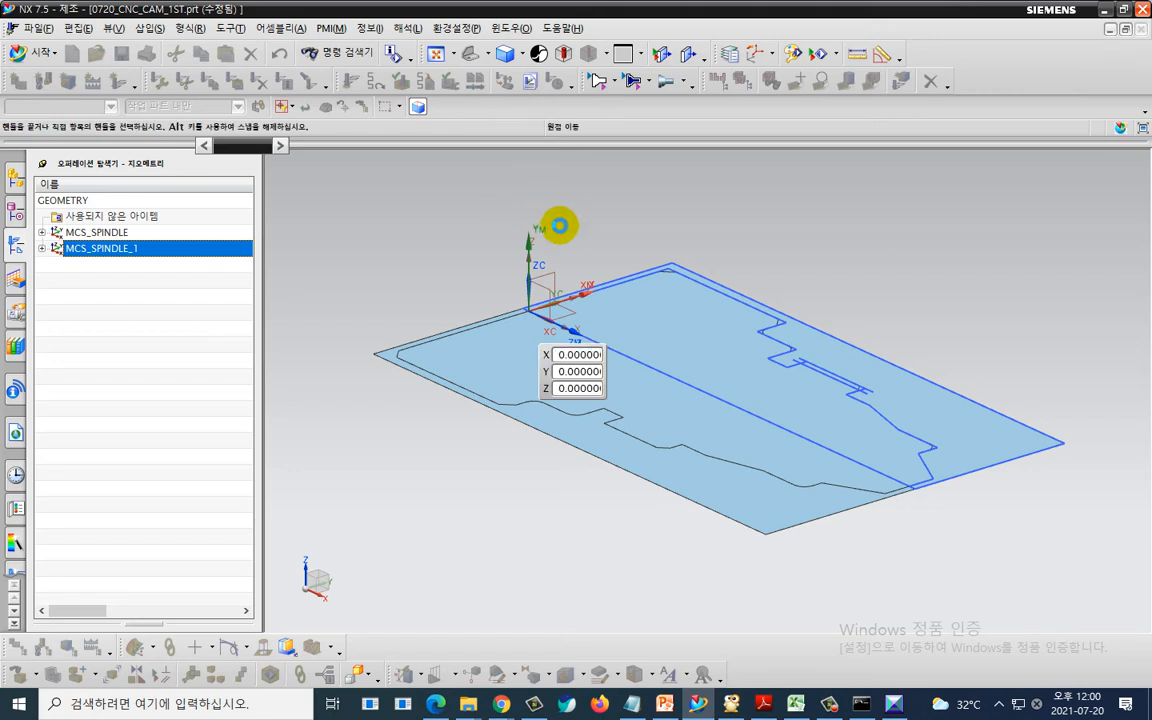
double_click(533, 237)
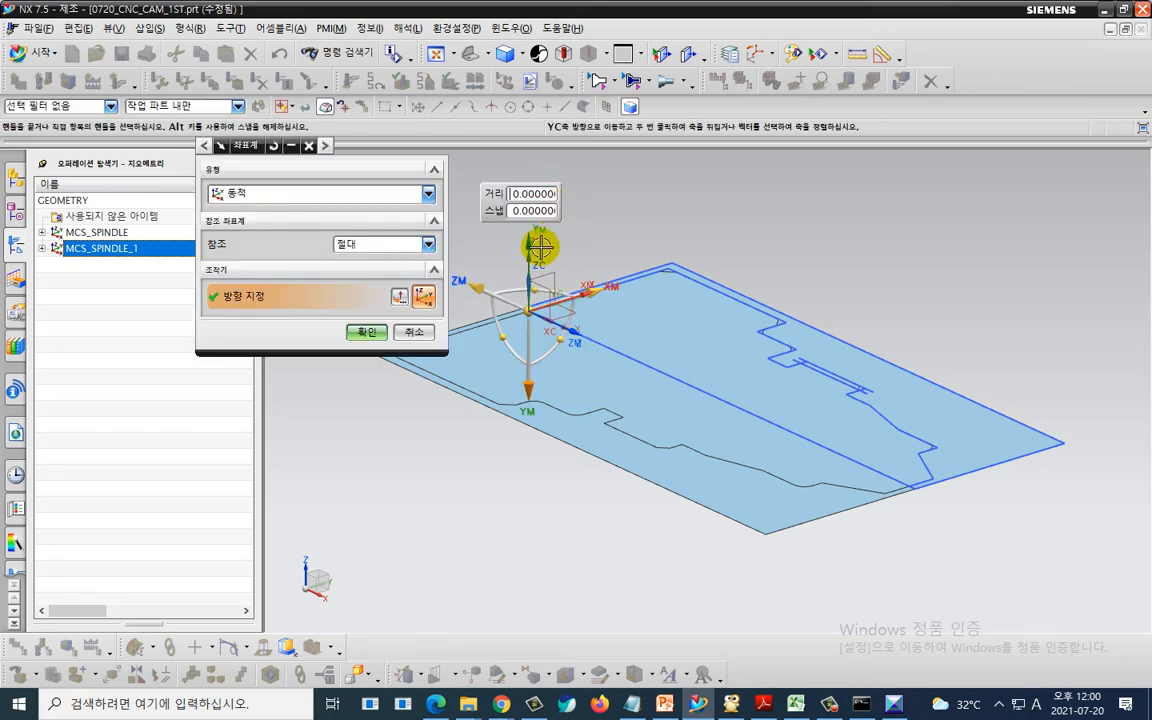
left_click(366, 331)
left_click(366, 354)
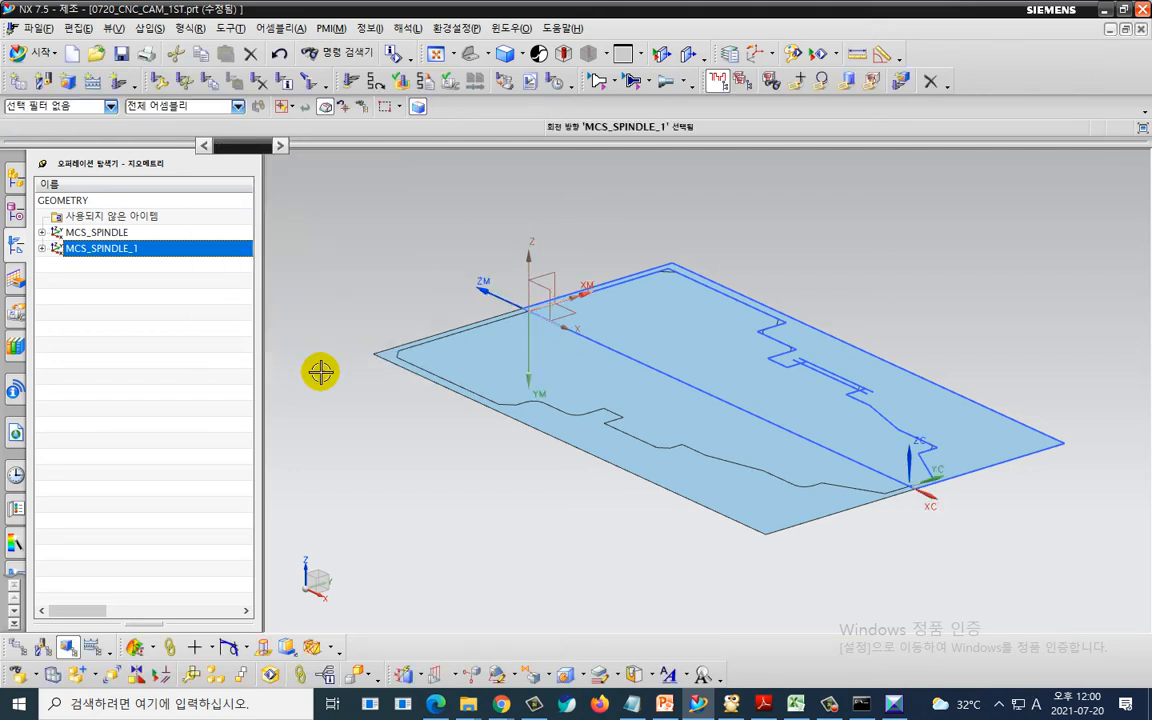
key("Escape")
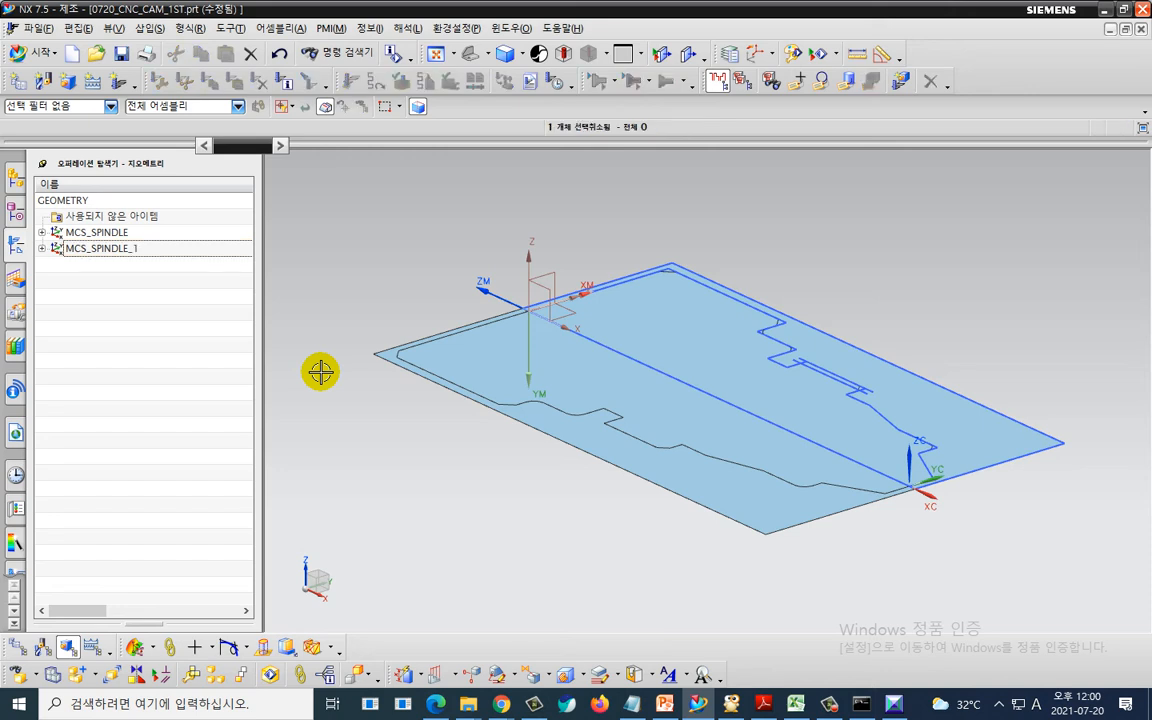
double_click(155, 252)
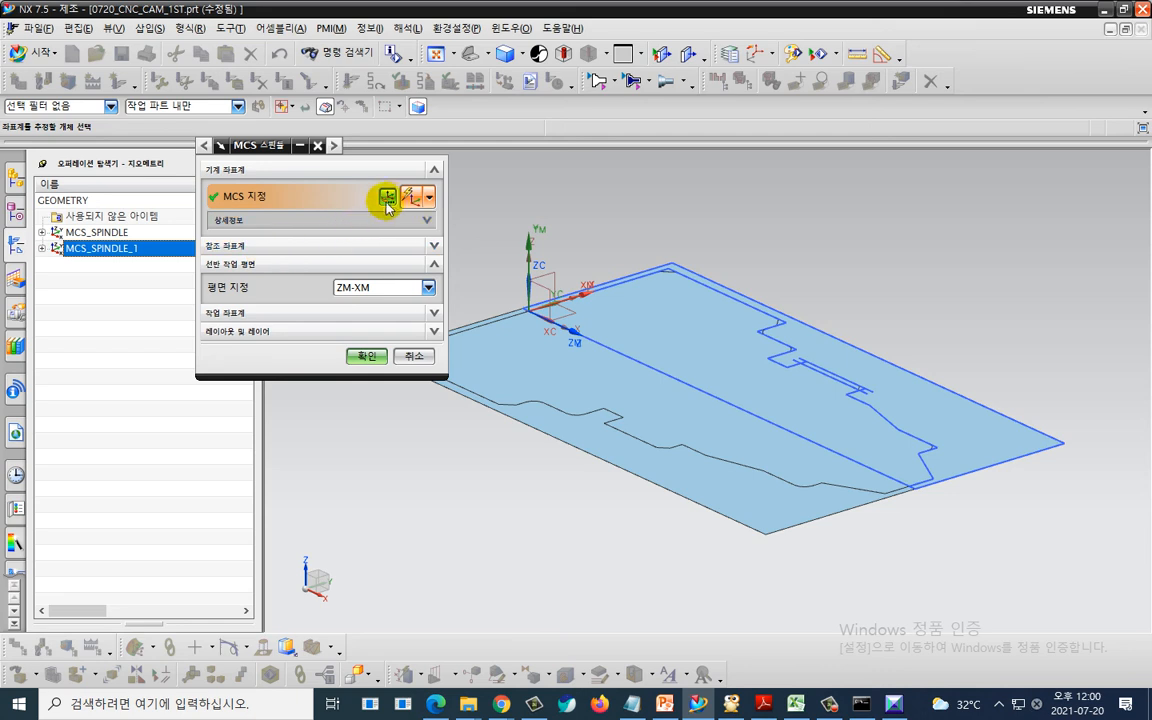
left_click(389, 196)
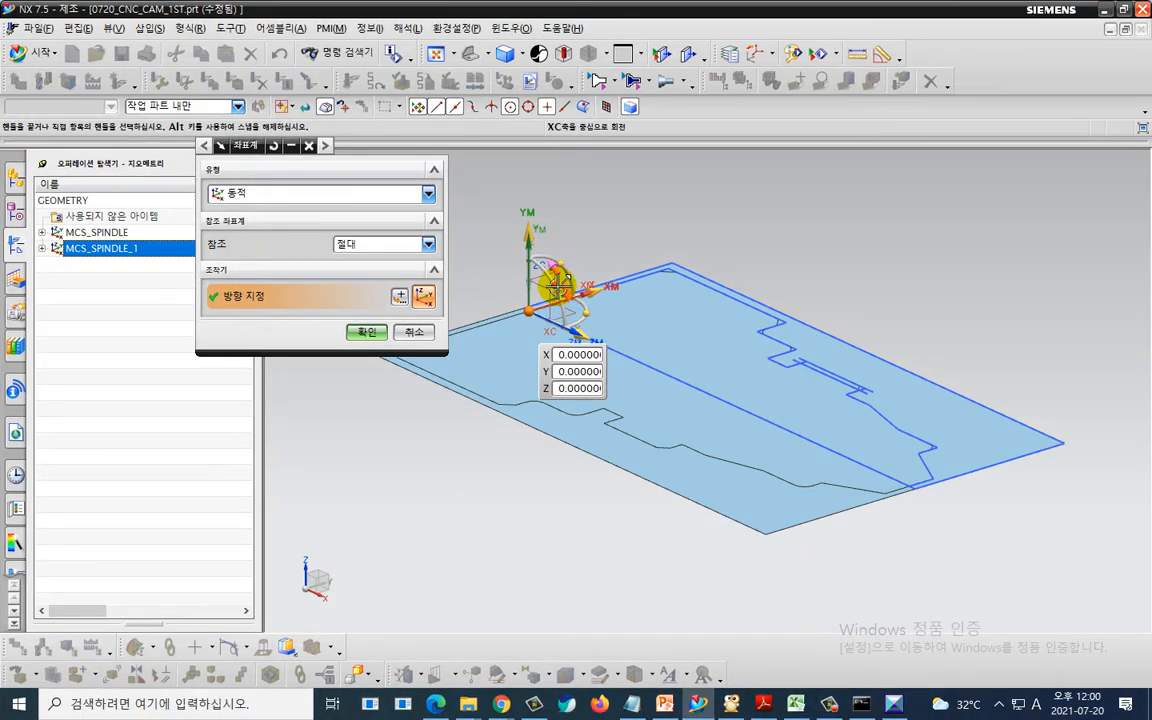
left_click(563, 289)
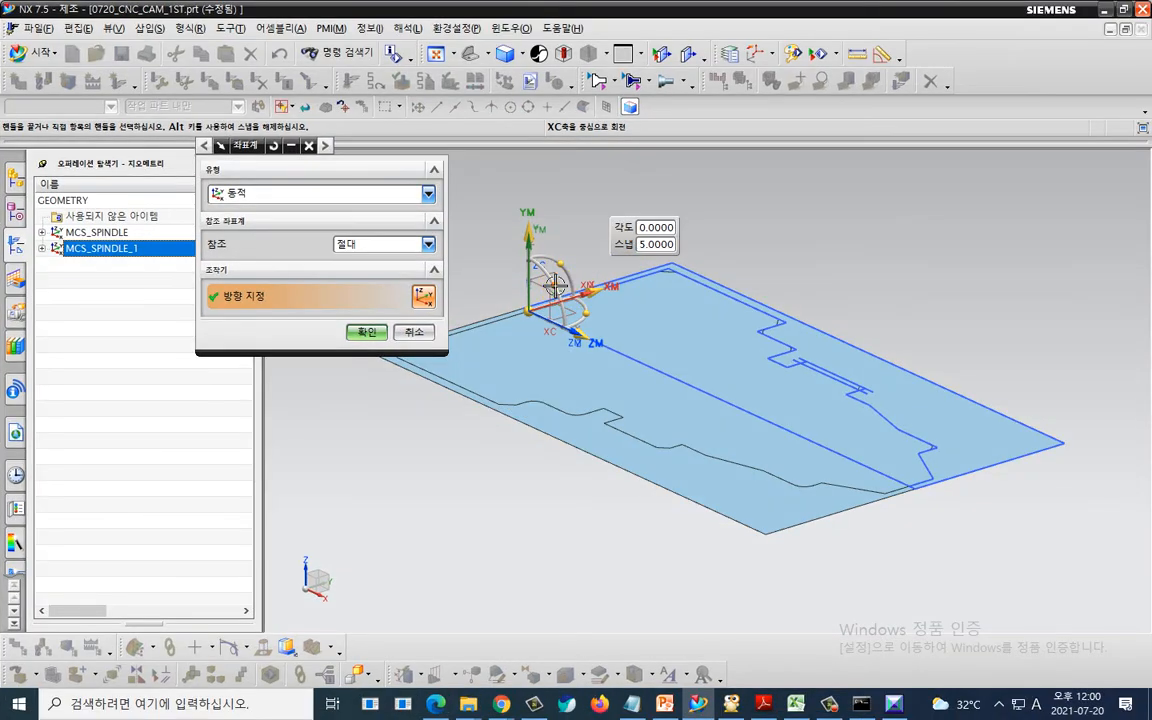
left_click_drag(555, 287, 473, 348)
left_click(416, 333)
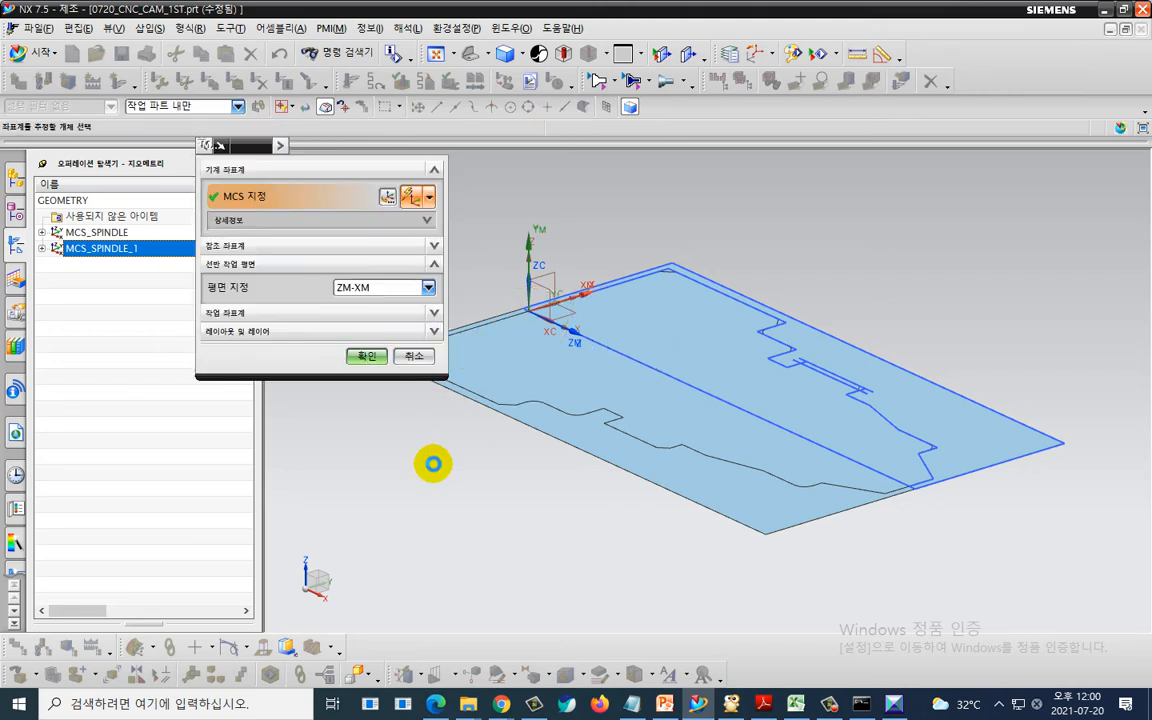
left_click(434, 464)
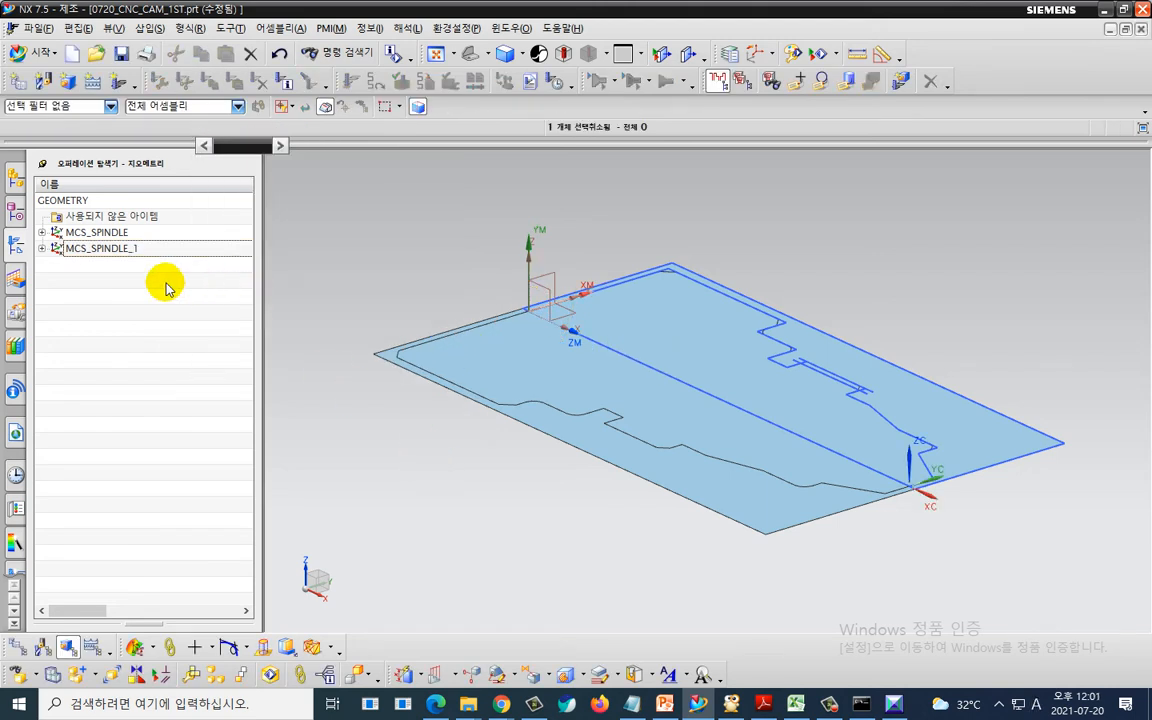
- Flip the YM axis of MCS_SPINDLE_1 to the opposite direction with the CSYS manipulator and confirm both dialogs
double_click(138, 249)
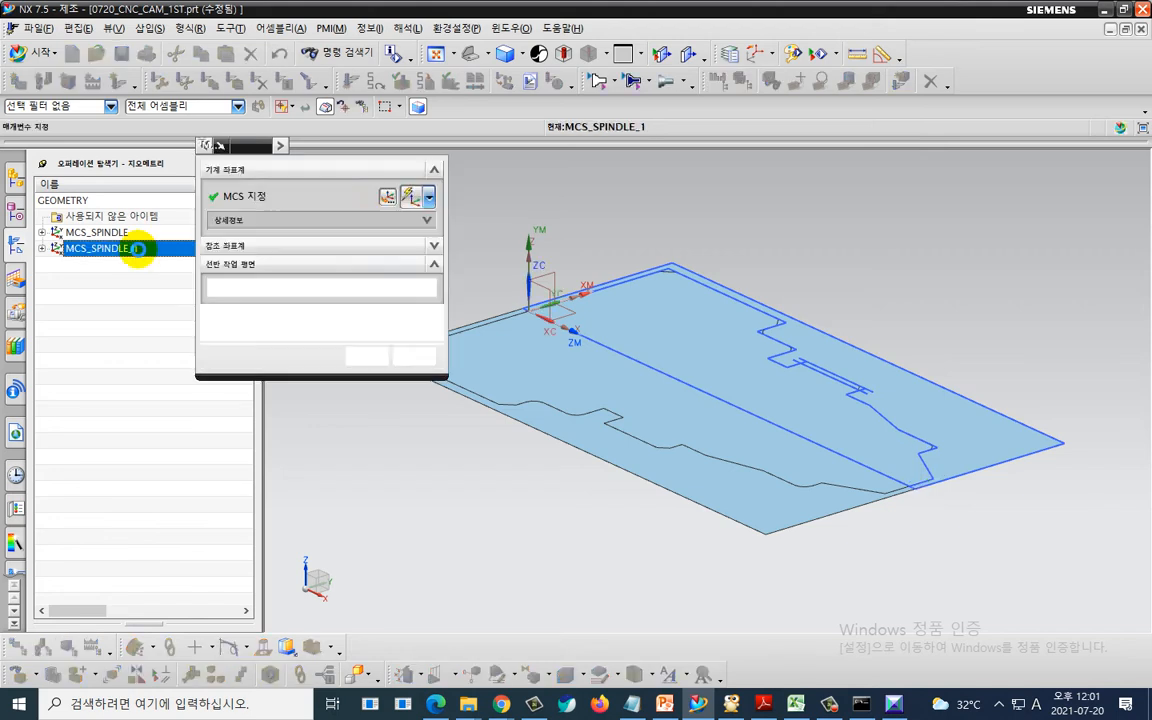
left_click(387, 195)
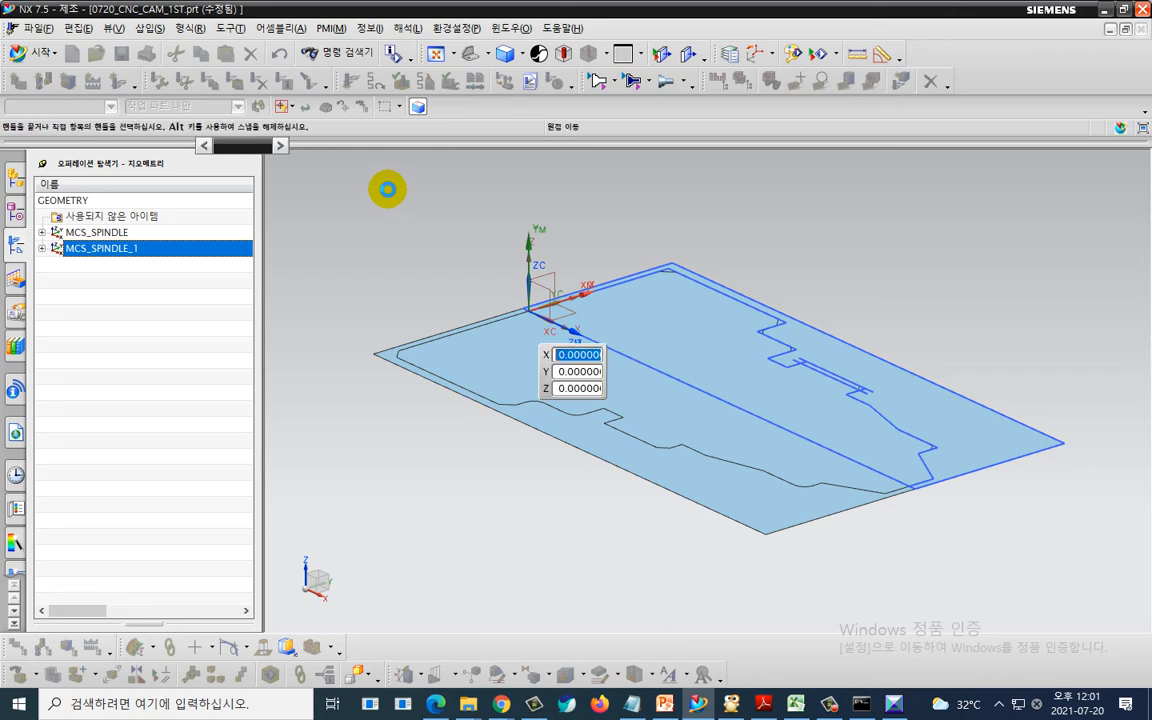
left_click(529, 220)
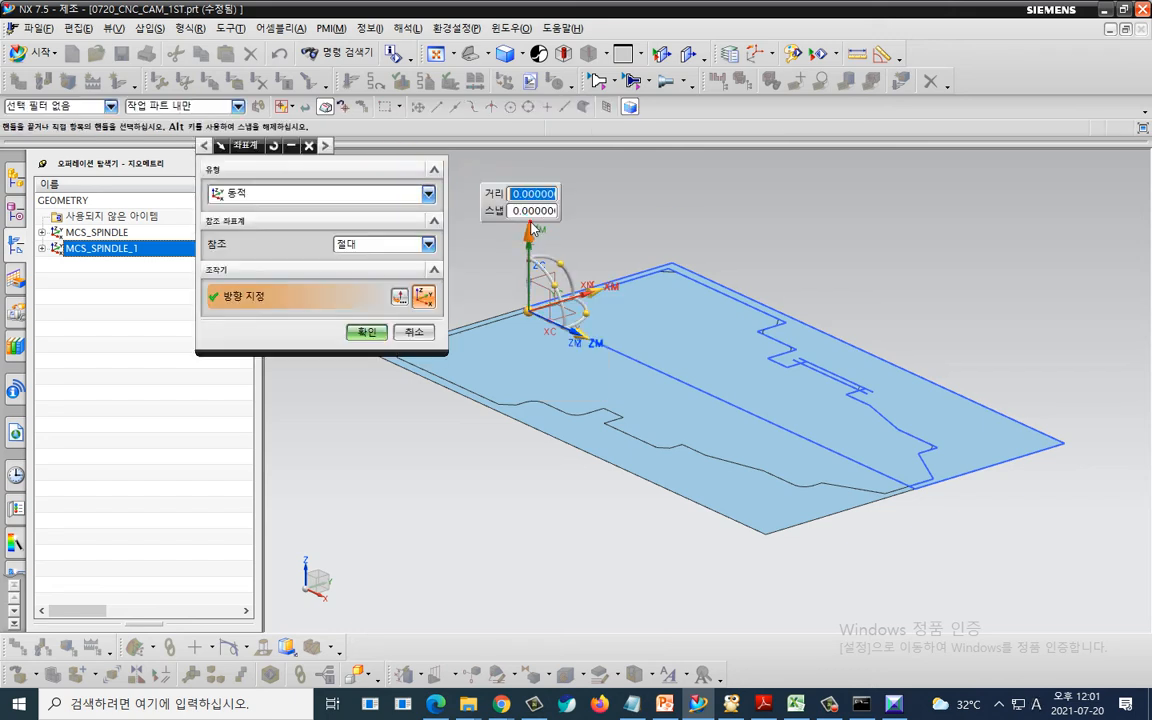
double_click(531, 226)
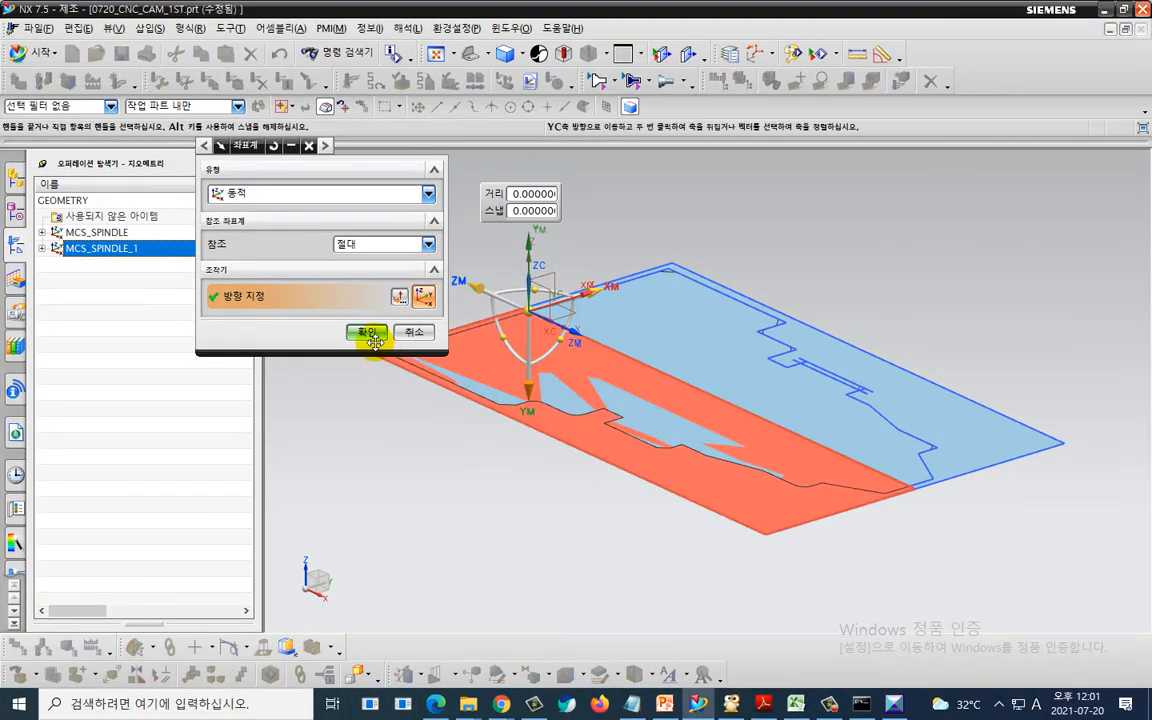
left_click(372, 337)
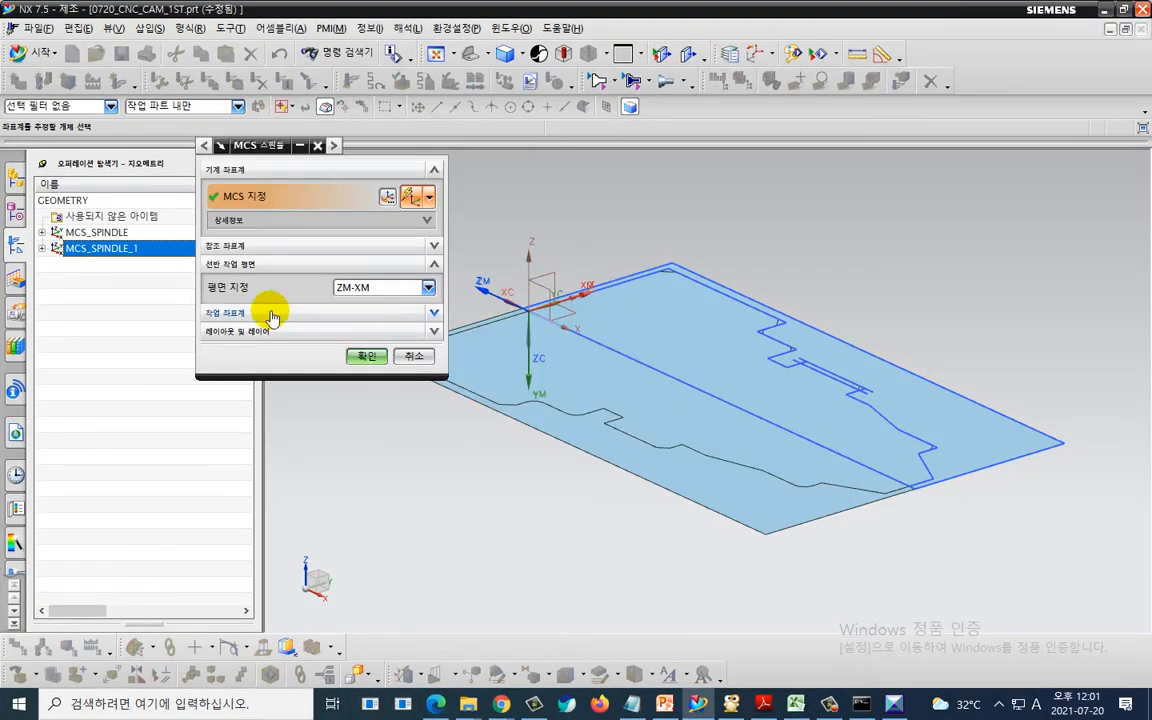
left_click(360, 353)
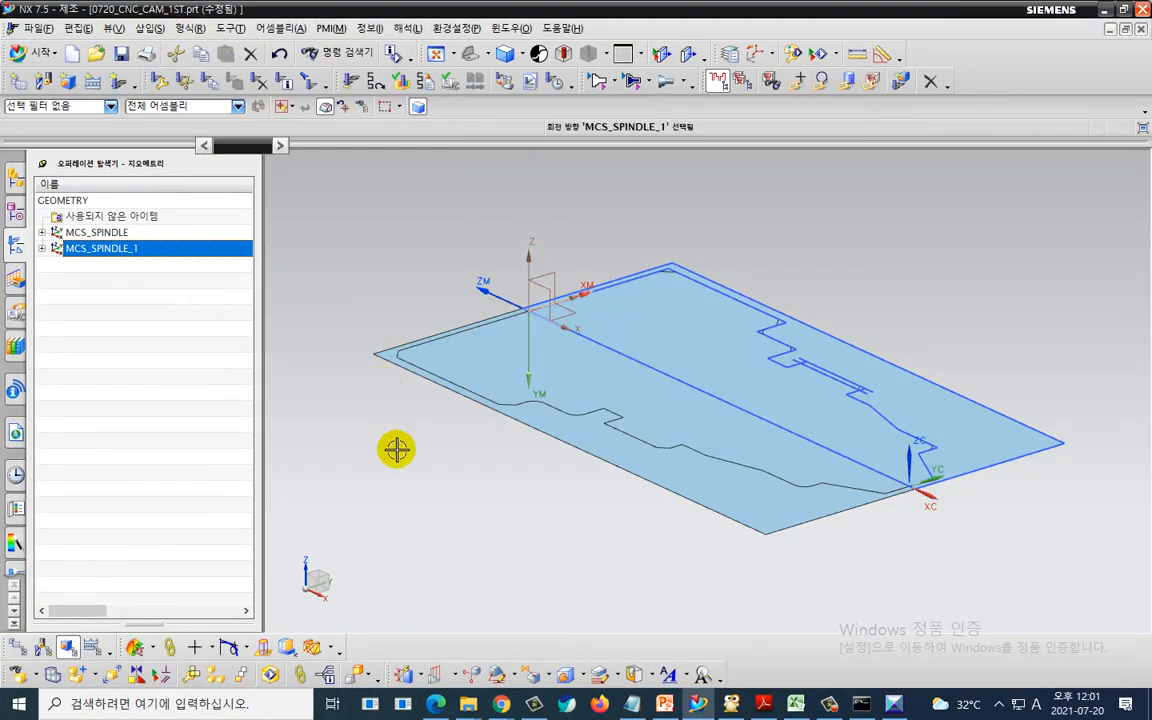
- Examine the reoriented MCS_SPINDLE_1 axes relative to the part sketch
key("Escape")
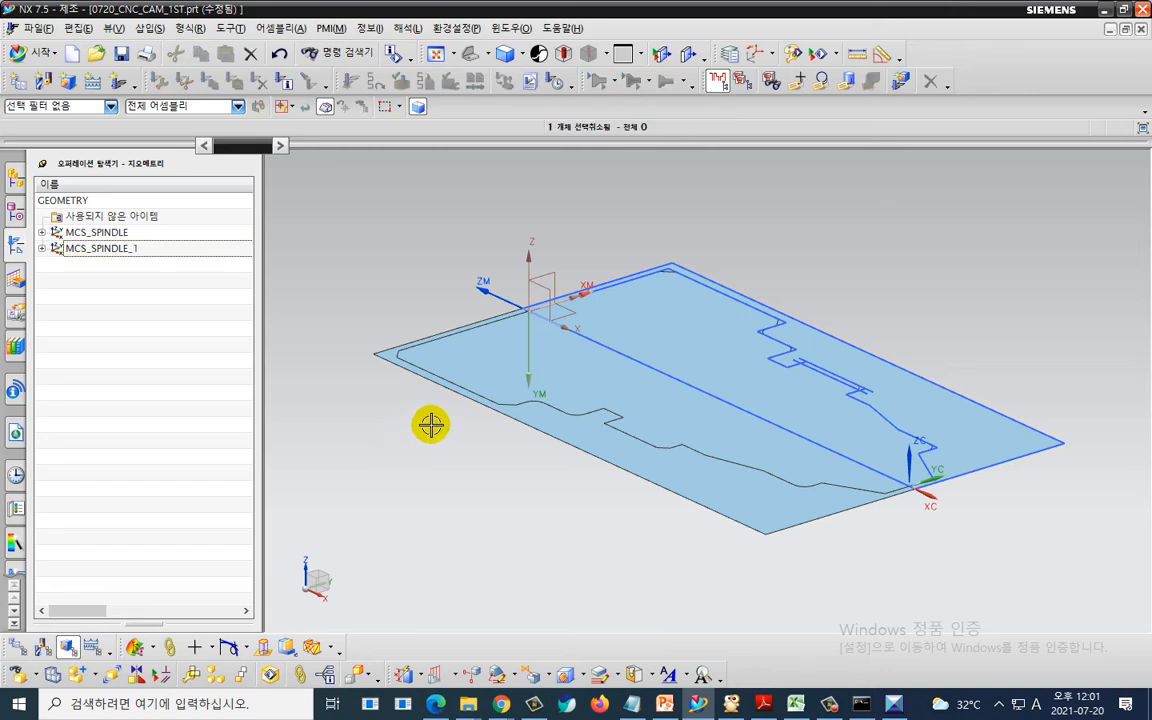
key("ctrl+2")
mouse_move(635, 335)
left_mouse_down()
mouse_move(602, 341)
mouse_move(527, 427)
mouse_move(421, 292)
mouse_move(545, 264)
mouse_move(640, 322)
left_mouse_up()
key("Escape")
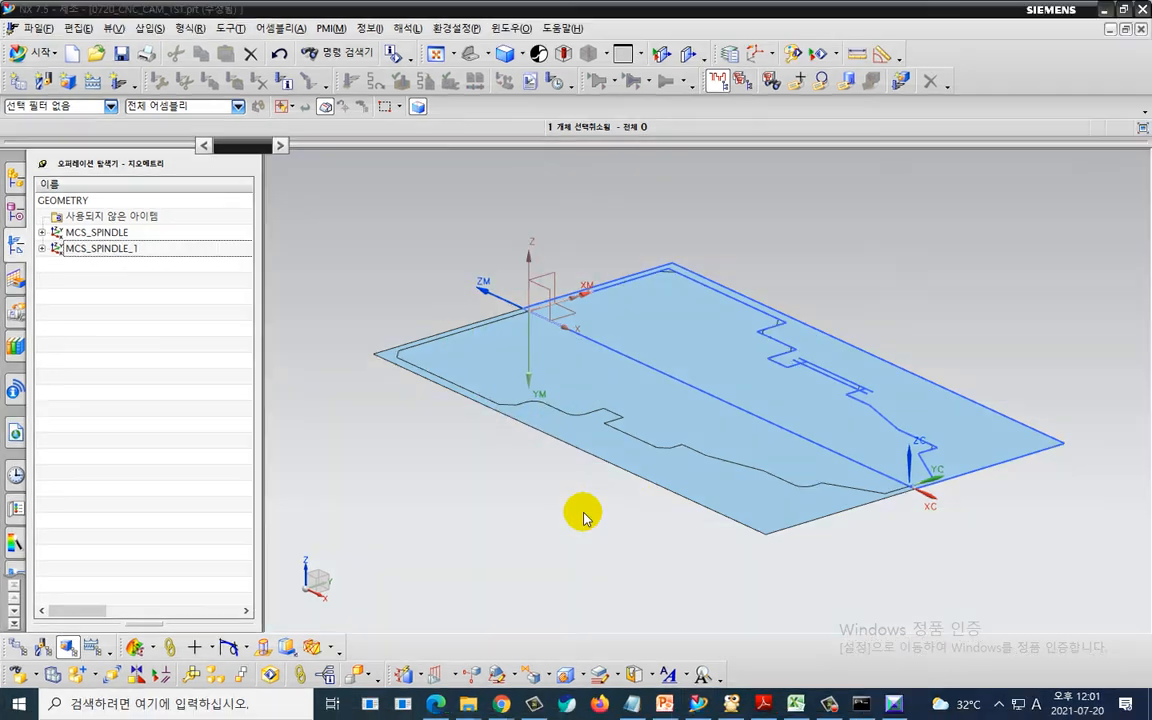
scroll(537, 512, "up", 2)
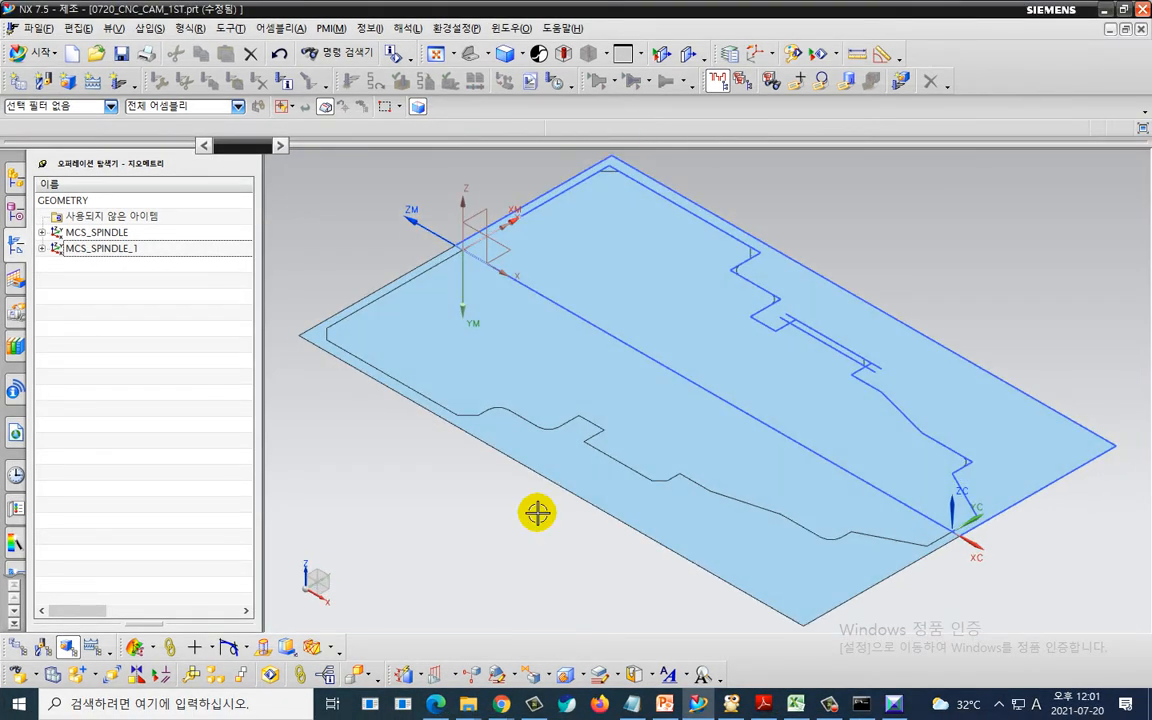
middle_click_drag(525, 512, 569, 540, "shift")
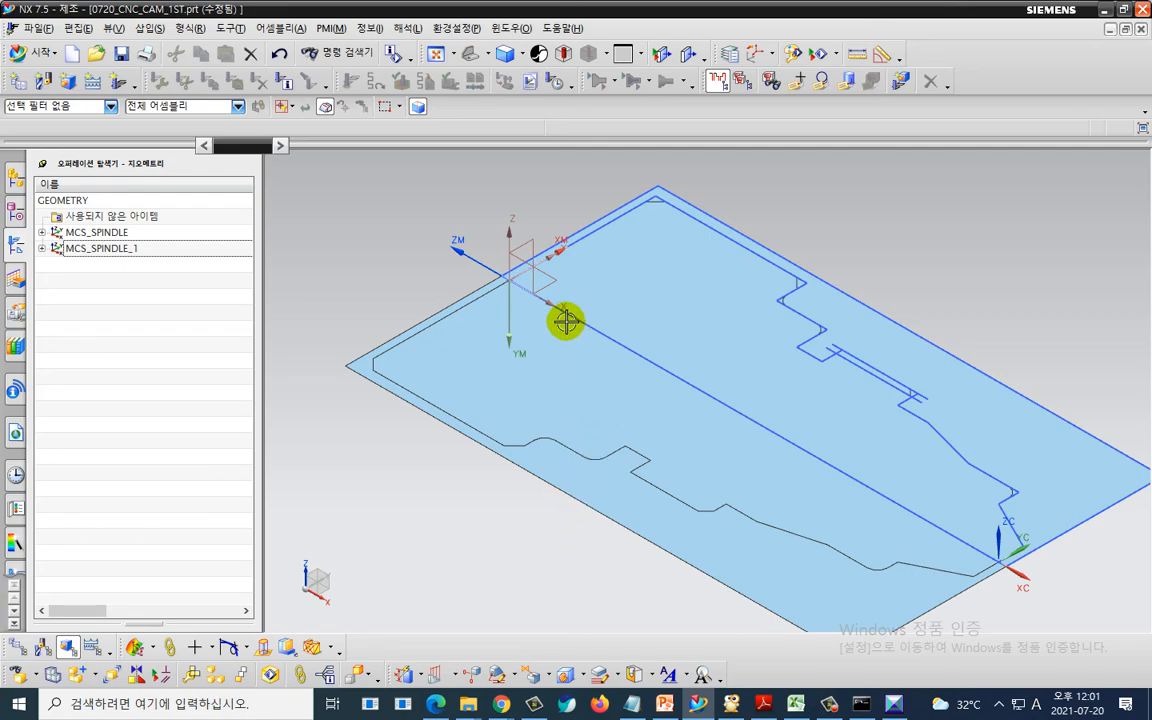
key("ctrl+2")
mouse_move(503, 305)
left_mouse_down()
mouse_move(566, 257)
mouse_move(562, 294)
left_mouse_up()
left_click_drag(471, 277, 466, 227)
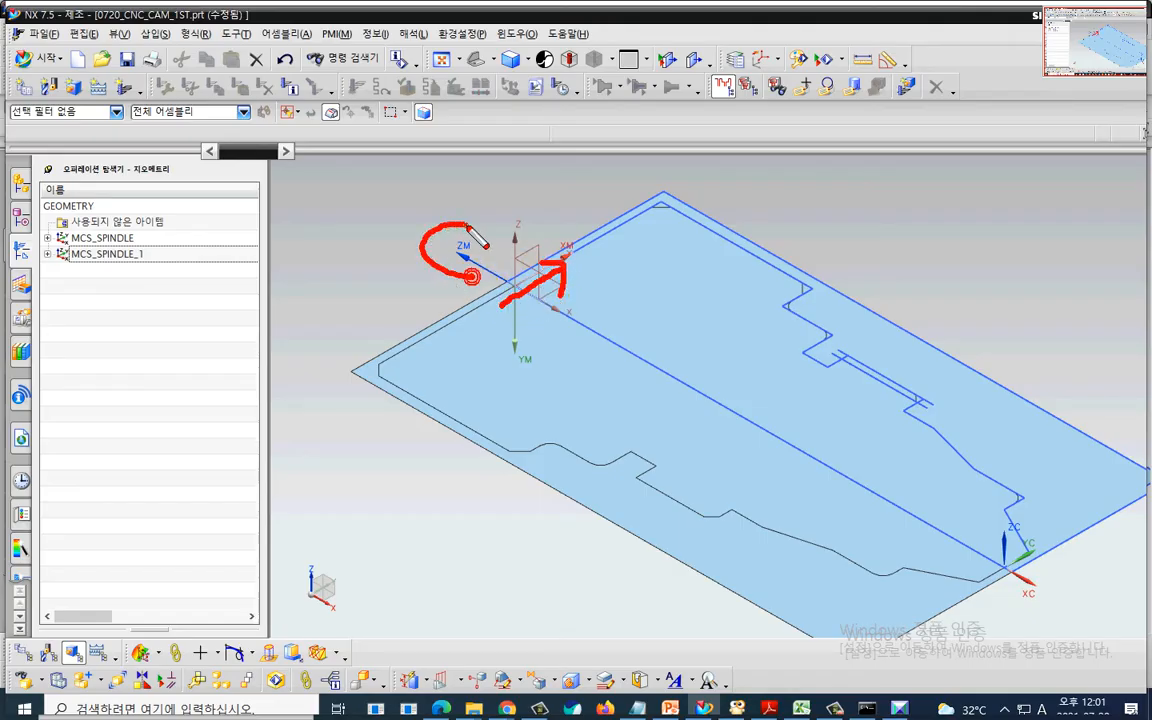
key("Escape")
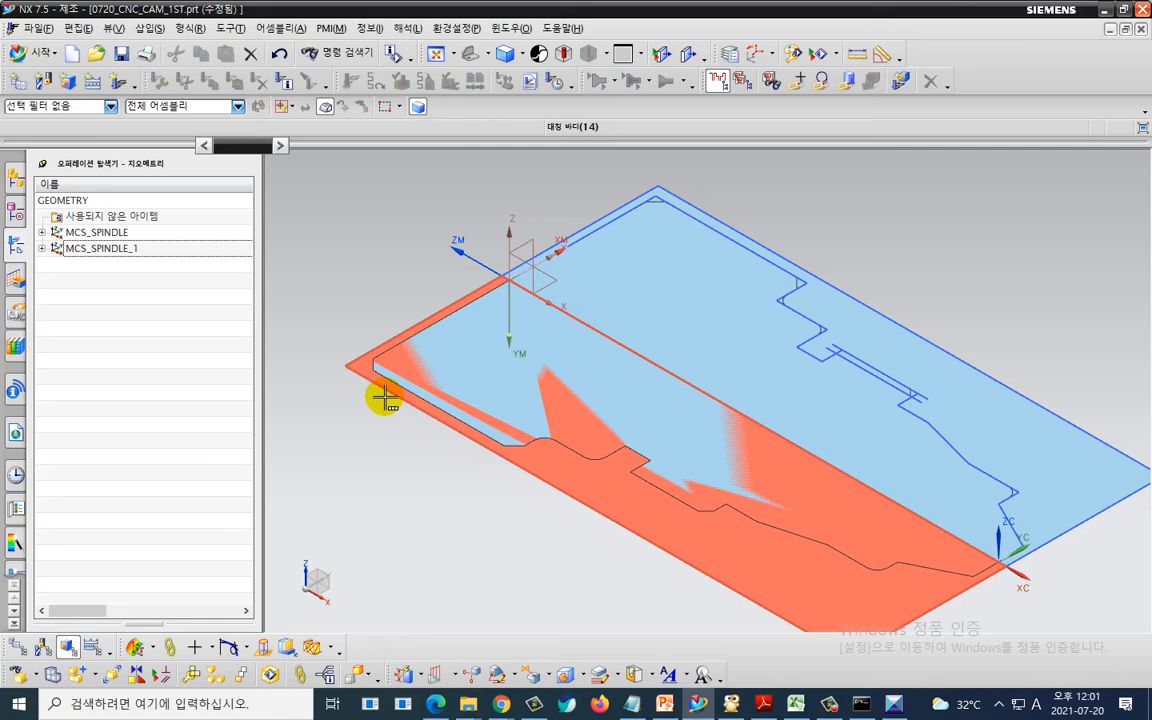
middle_click_drag(384, 400, 397, 293)
scroll(386, 291, "down", 3)
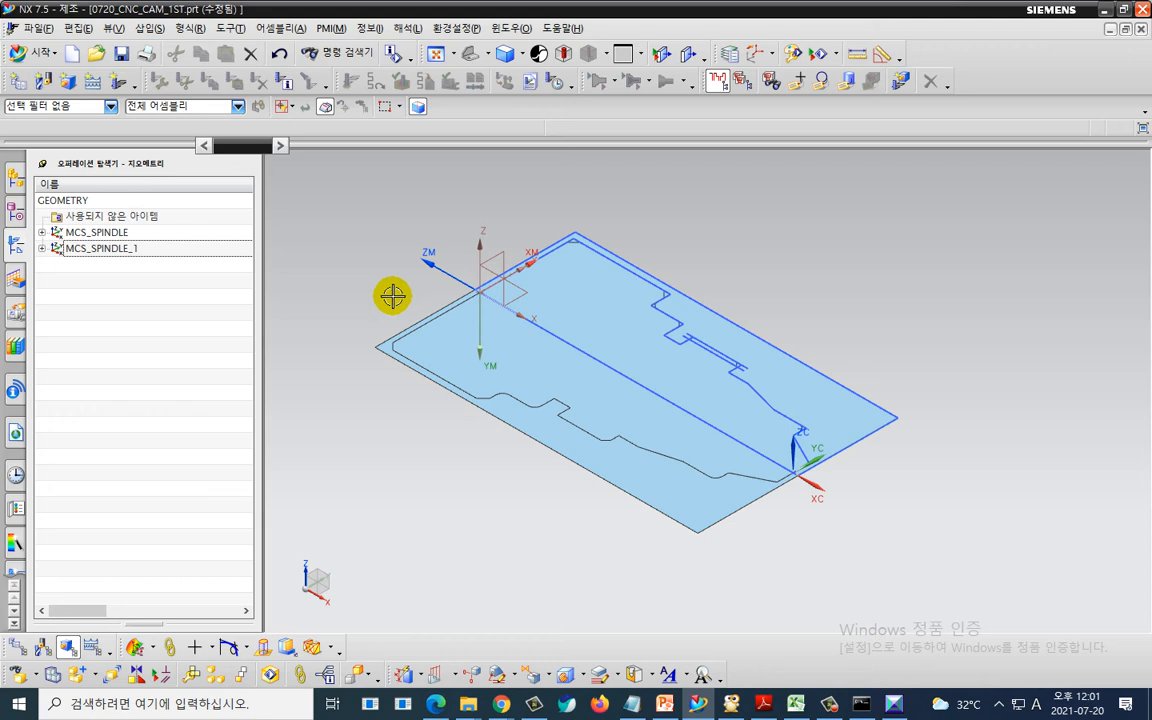
- Expand MCS_SPINDLE_1 in the geometry navigator to reveal its workpiece group
left_click(41, 248)
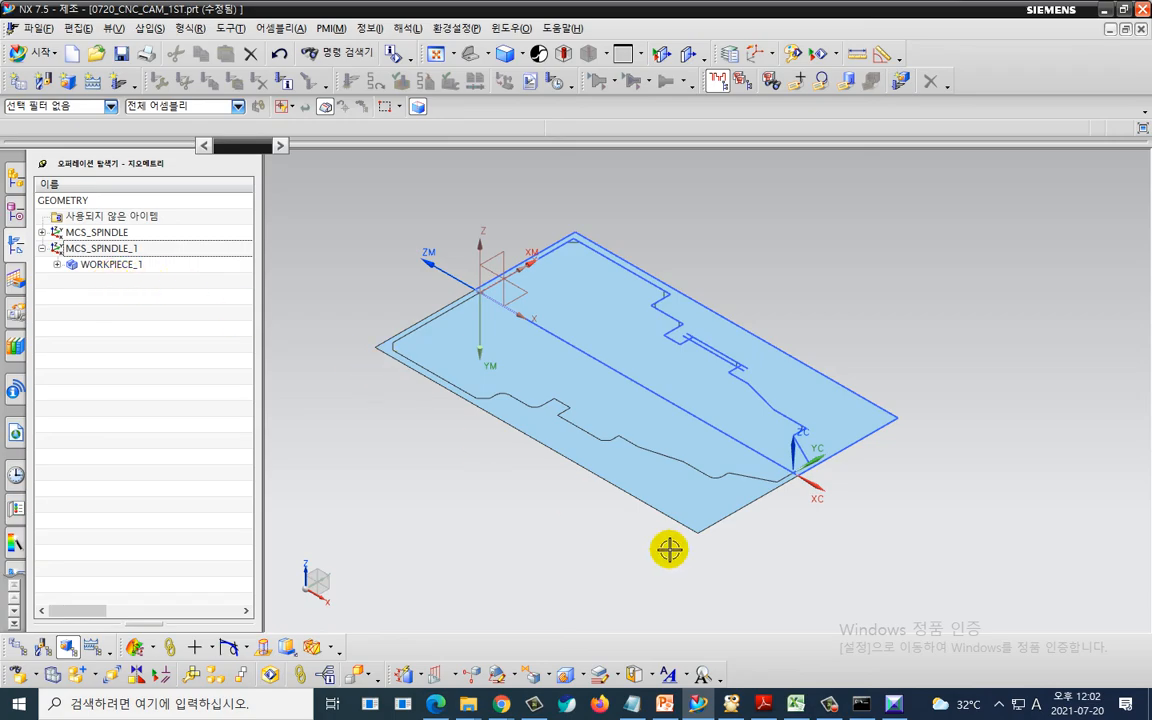
key("ctrl+2")
mouse_move(703, 552)
left_mouse_down()
mouse_move(680, 556)
mouse_move(753, 202)
mouse_move(757, 597)
mouse_move(650, 603)
left_mouse_up()
mouse_move(699, 523)
left_mouse_down()
mouse_move(743, 302)
mouse_move(659, 576)
left_mouse_up()
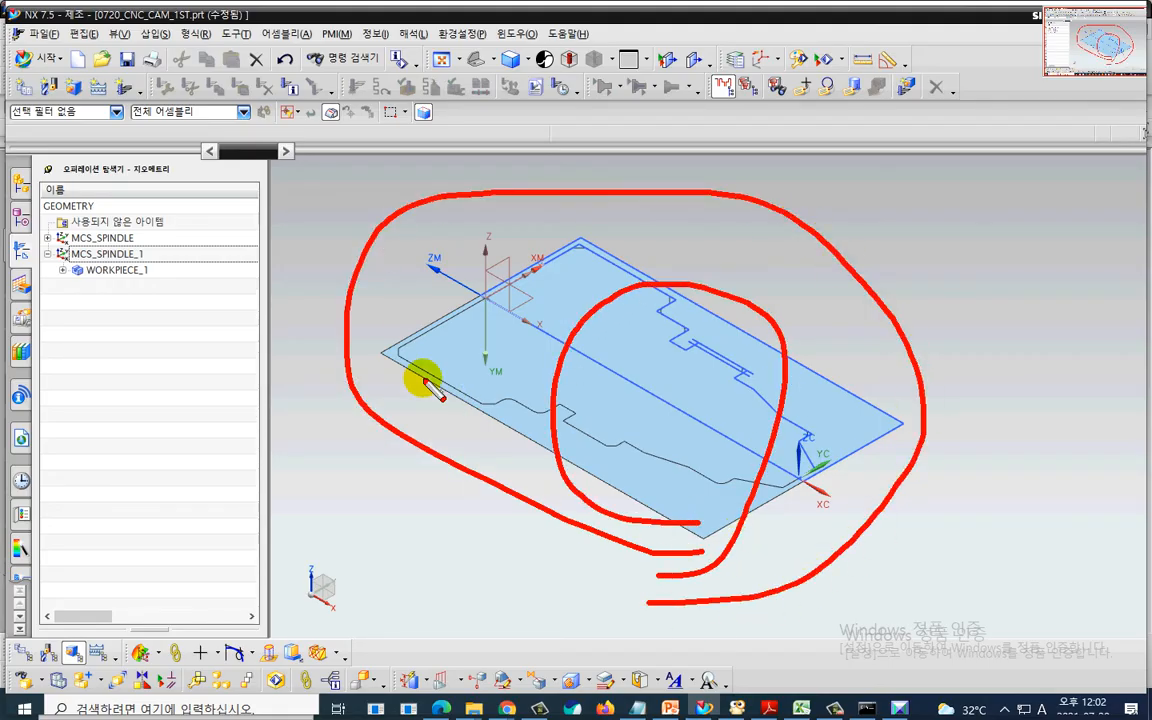
mouse_move(171, 233)
left_mouse_down()
mouse_move(328, 265)
mouse_move(158, 228)
mouse_move(250, 235)
left_mouse_up()
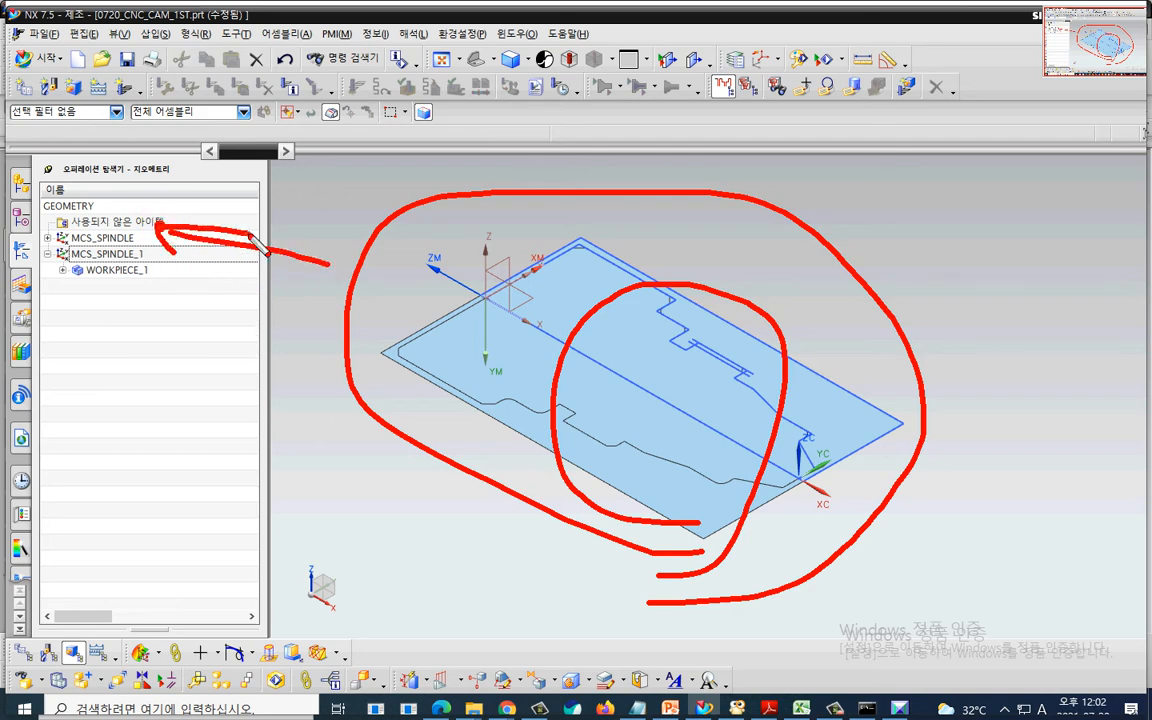
key("Escape")
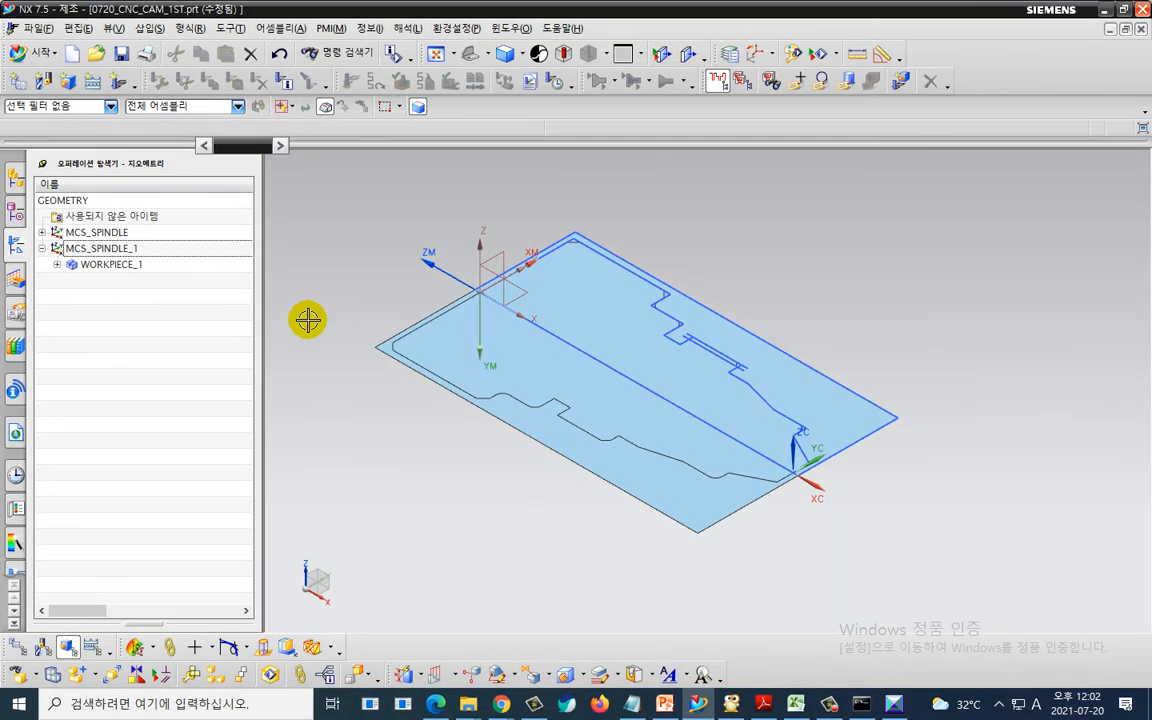
- Hide all sheet bodies and show all solid bodies with Show and Hide, then close the dialog
key("ctrl+w")
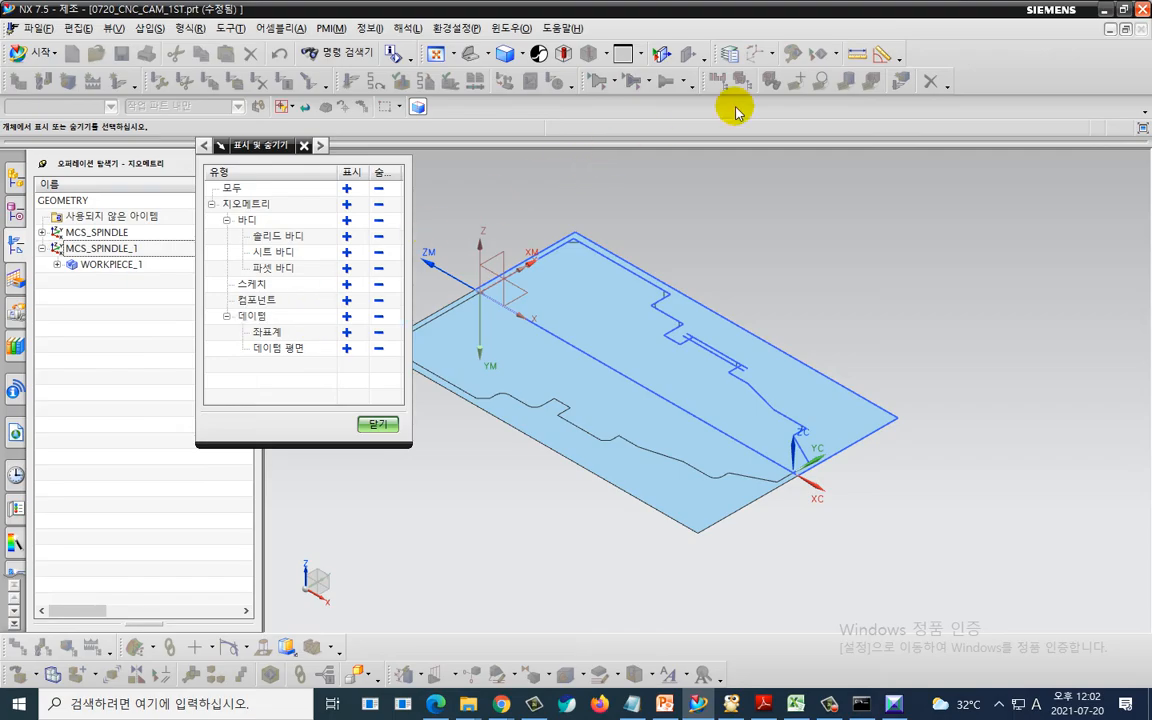
key("ctrl+2")
mouse_move(817, 64)
left_mouse_down()
mouse_move(780, 68)
mouse_move(814, 52)
left_mouse_up()
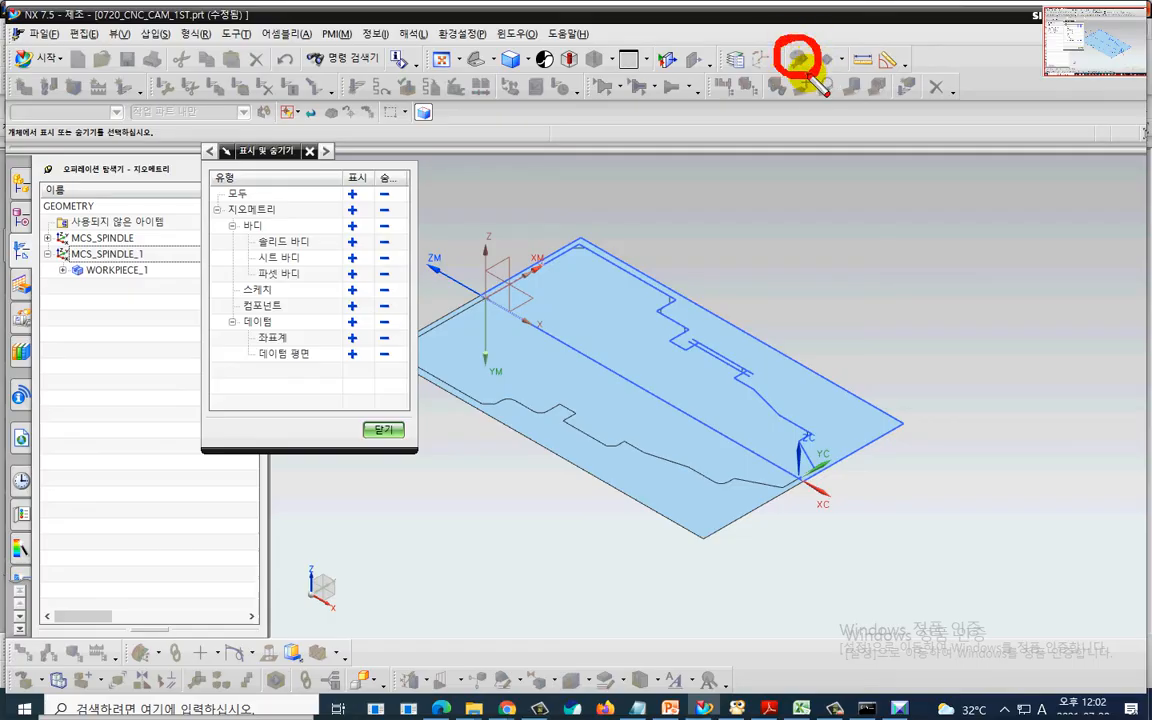
left_click_drag(265, 270, 332, 265)
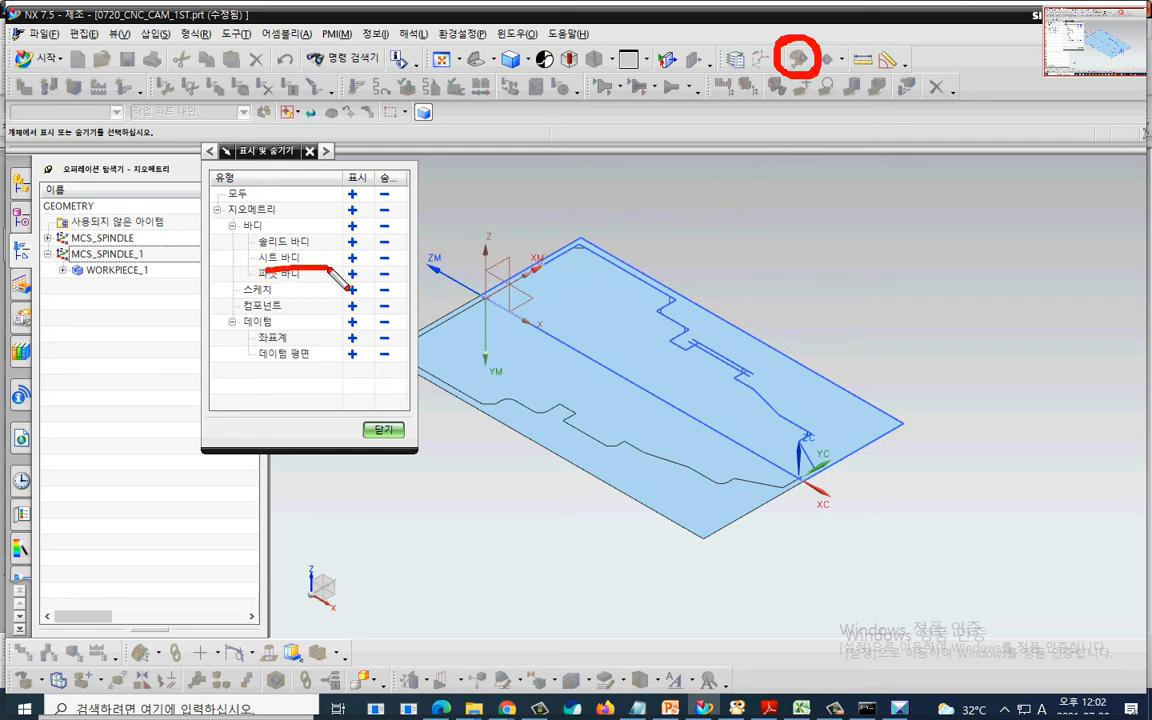
left_click(384, 258)
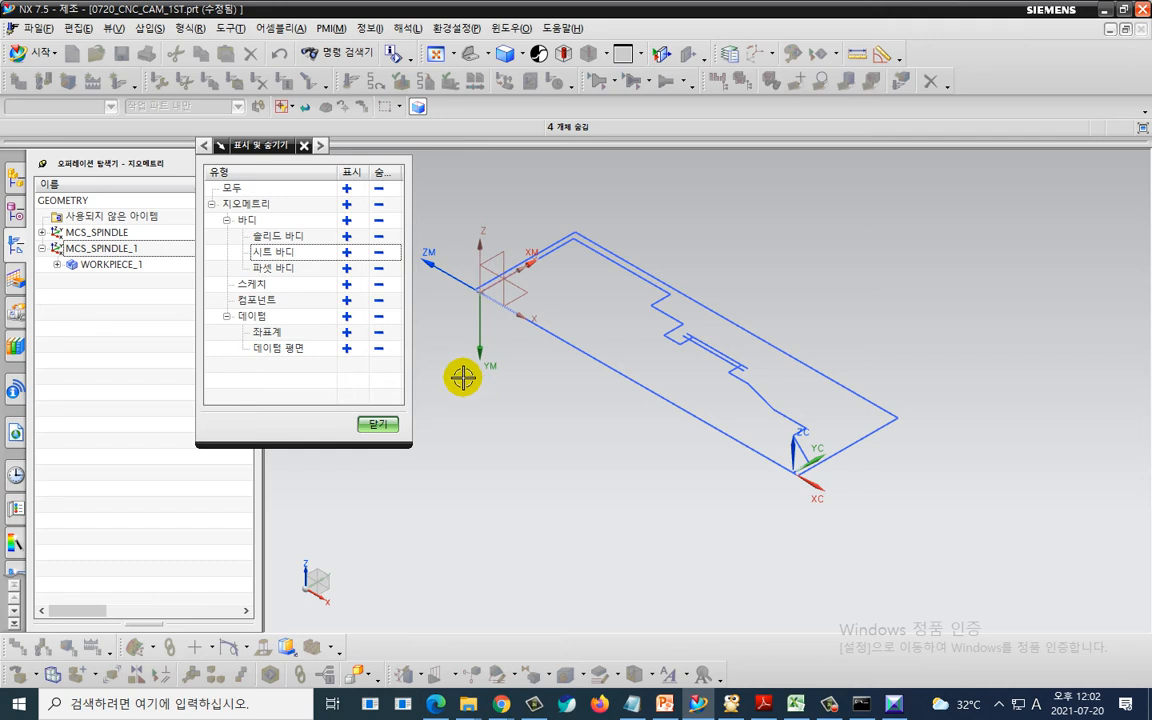
left_click(346, 237)
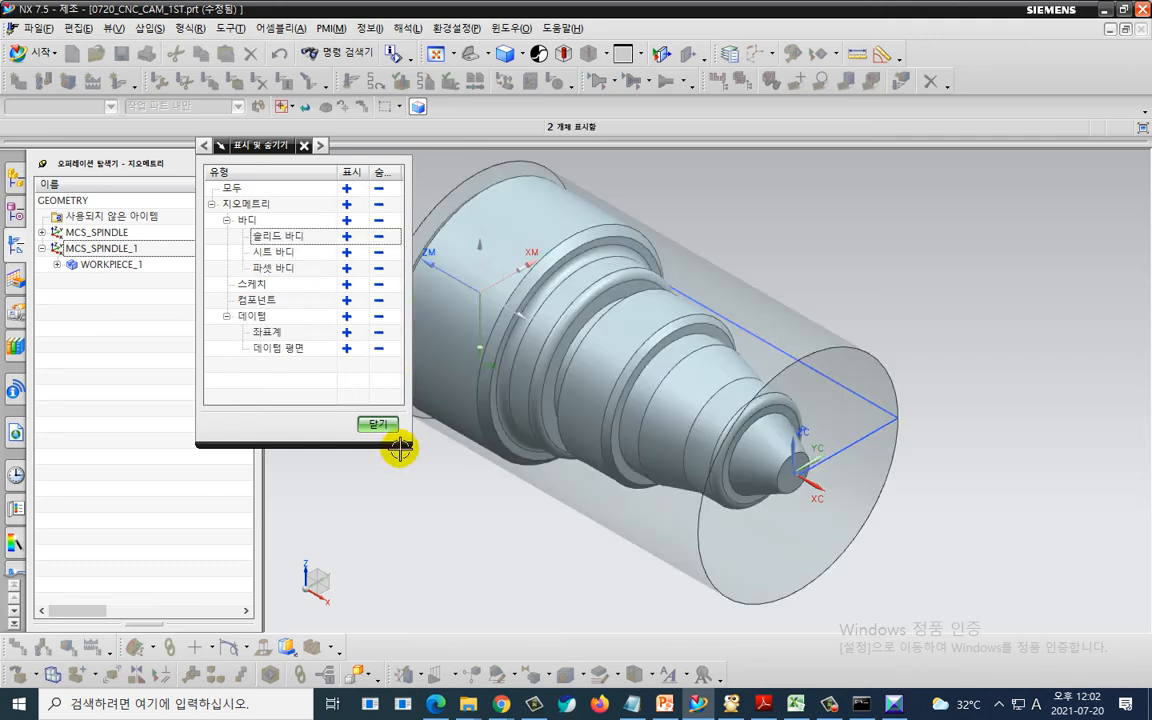
left_click(378, 425)
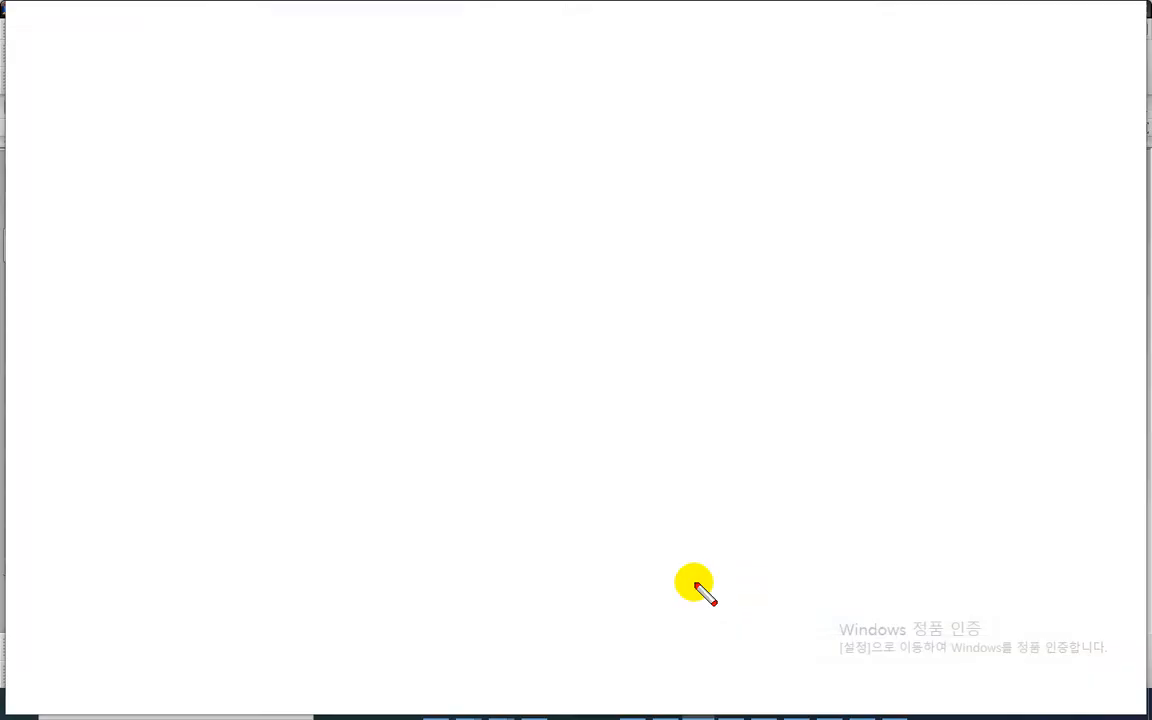
mouse_move(687, 576)
left_mouse_down()
mouse_move(411, 362)
mouse_move(759, 326)
mouse_move(655, 654)
left_mouse_up()
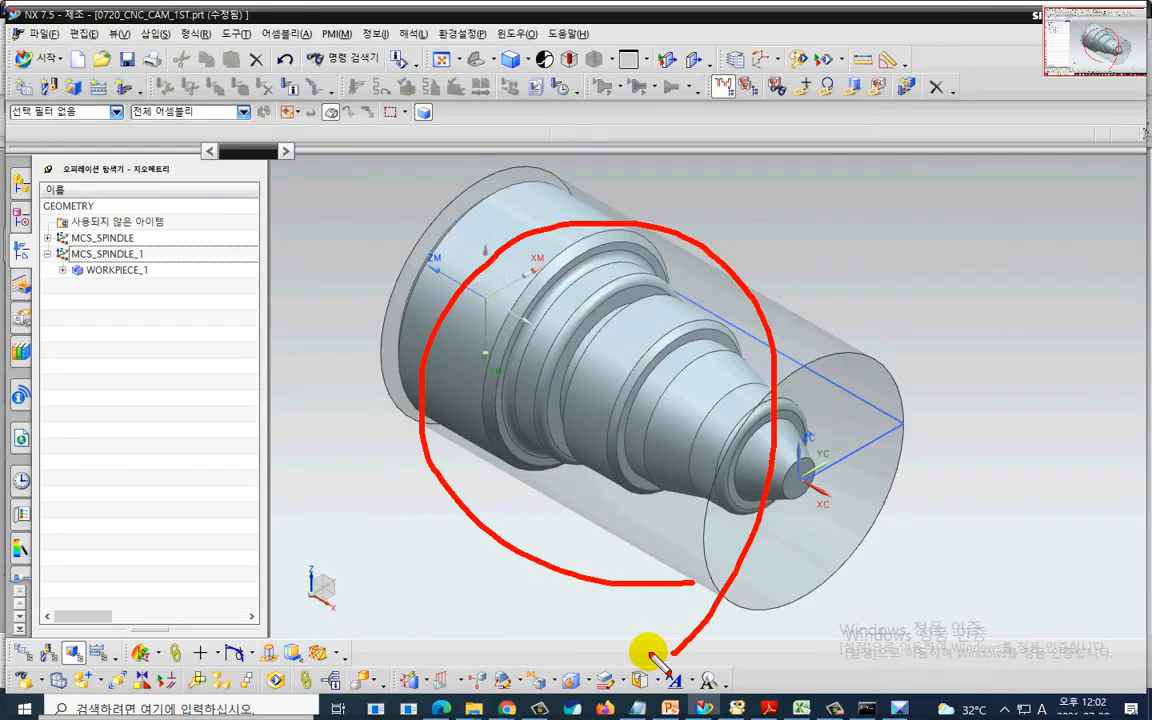
key("Escape")
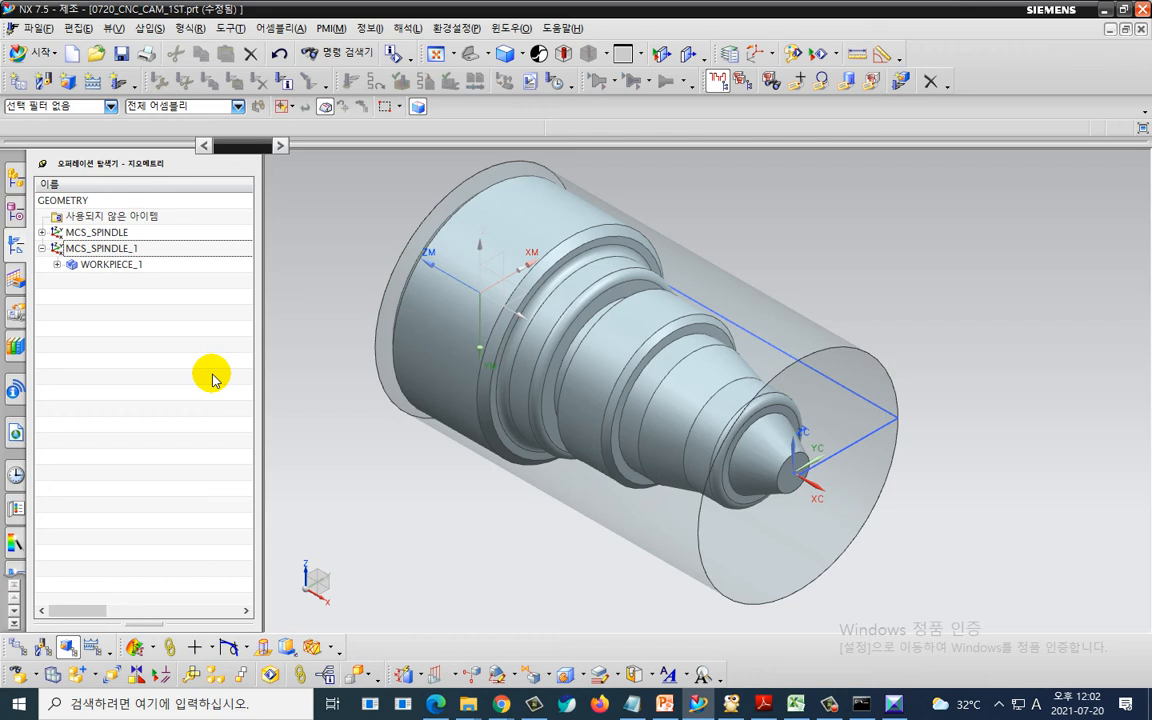
- Edit WORKPIECE_1 under MCS_SPINDLE_1 and specify the turned solid as its part geometry
left_click(140, 265)
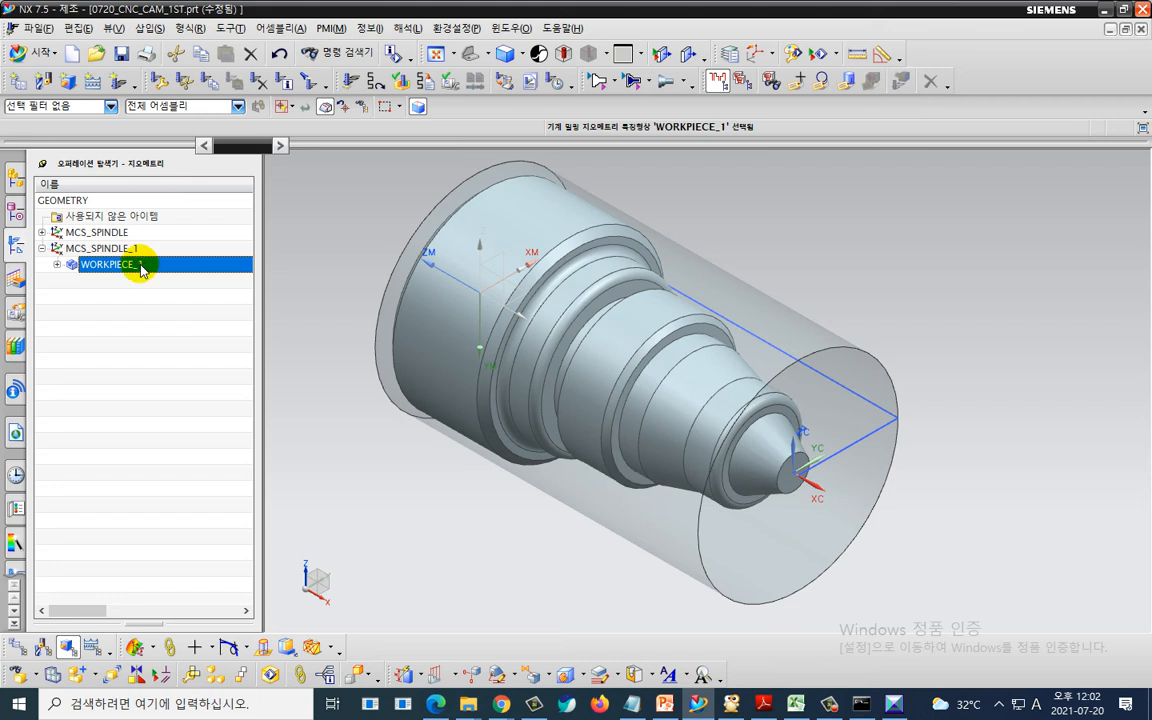
double_click(140, 268)
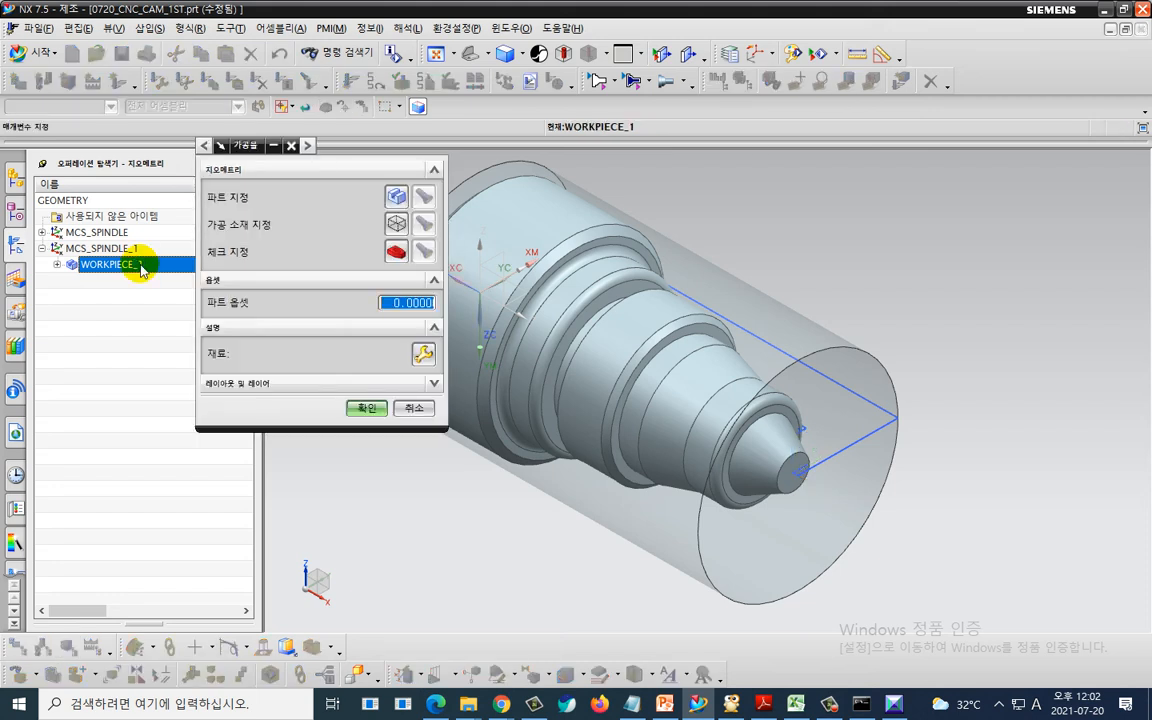
left_click(393, 194)
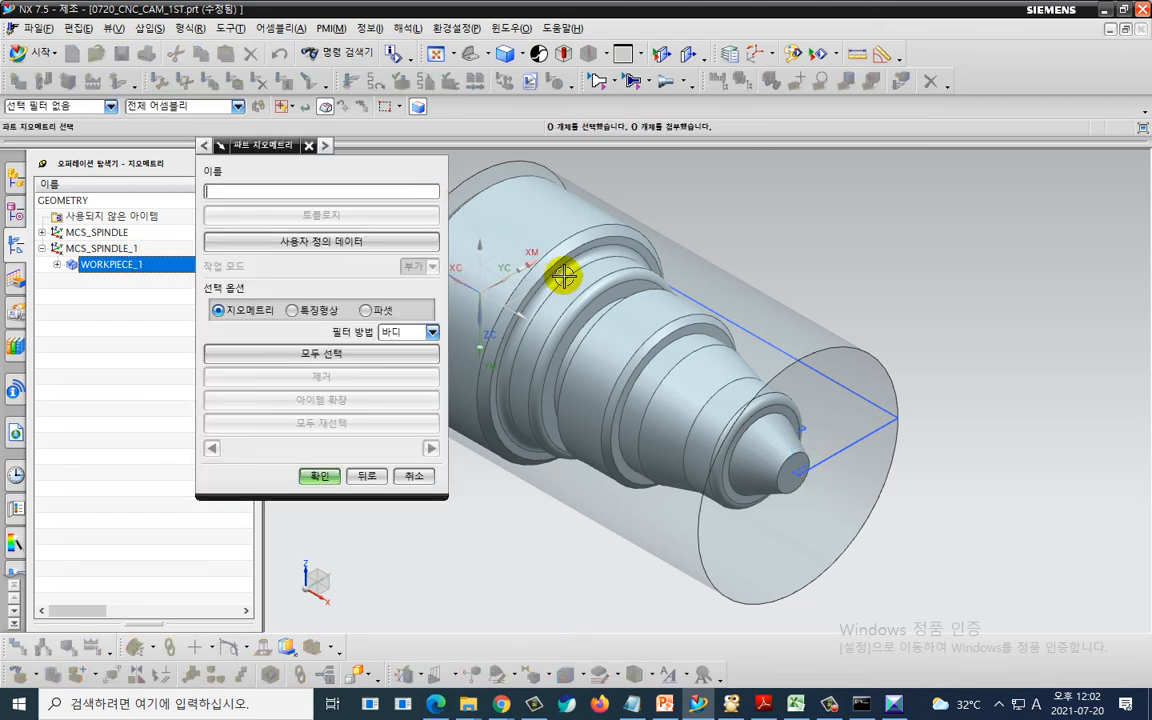
left_click(593, 318)
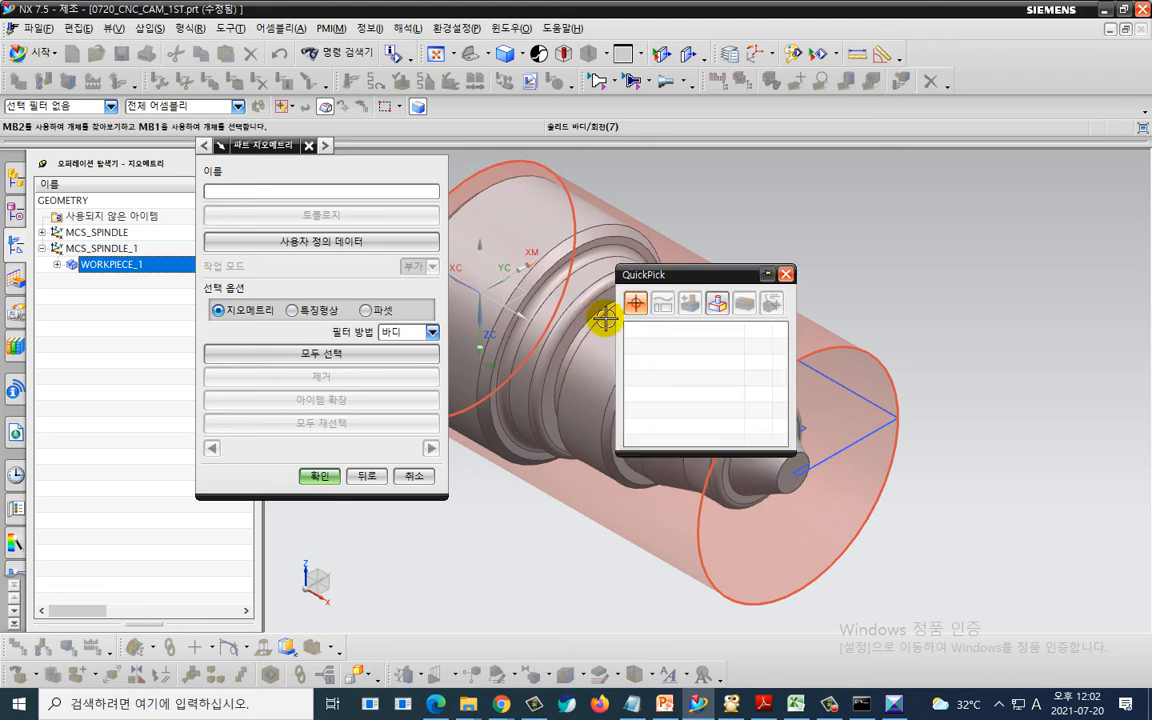
left_click(605, 325)
left_click(611, 609)
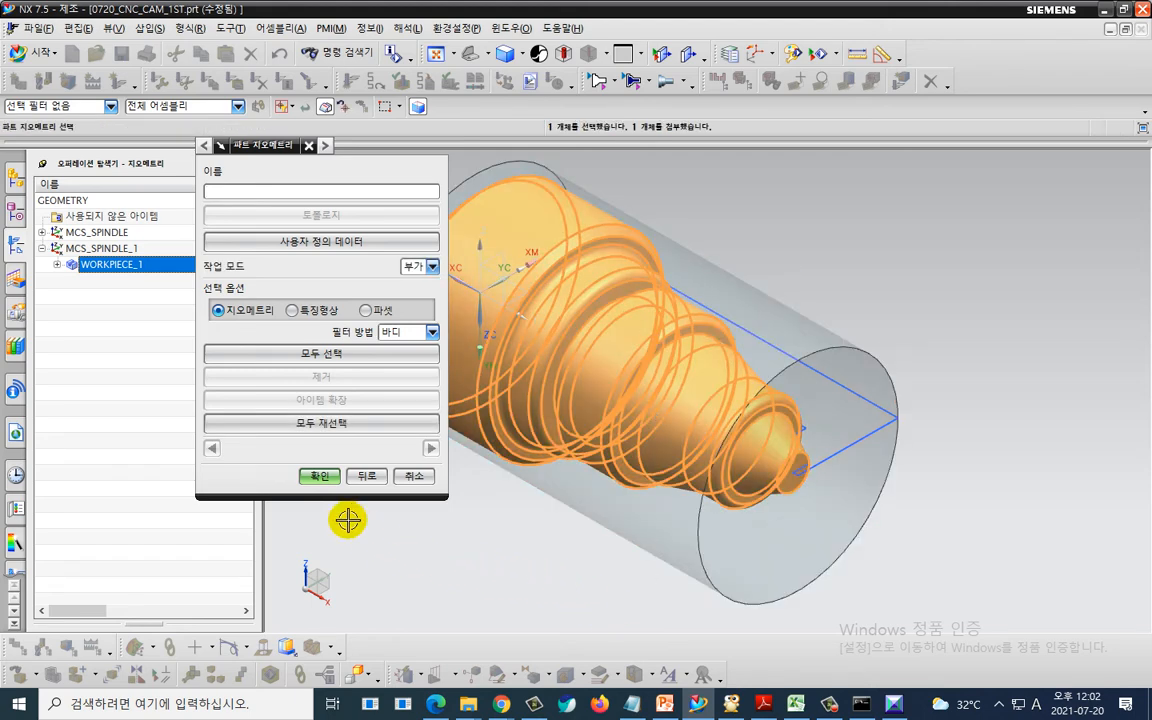
left_click(333, 485)
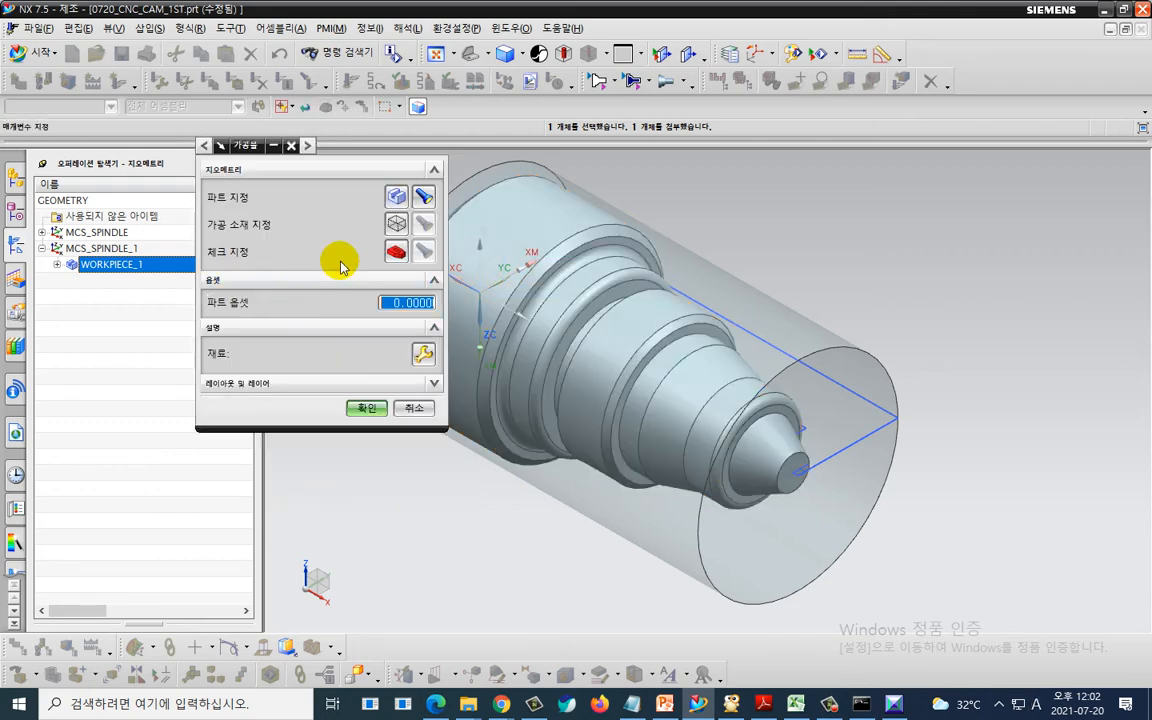
- Specify the stock cylinder as the blank geometry and confirm the workpiece dialog
left_click(395, 225)
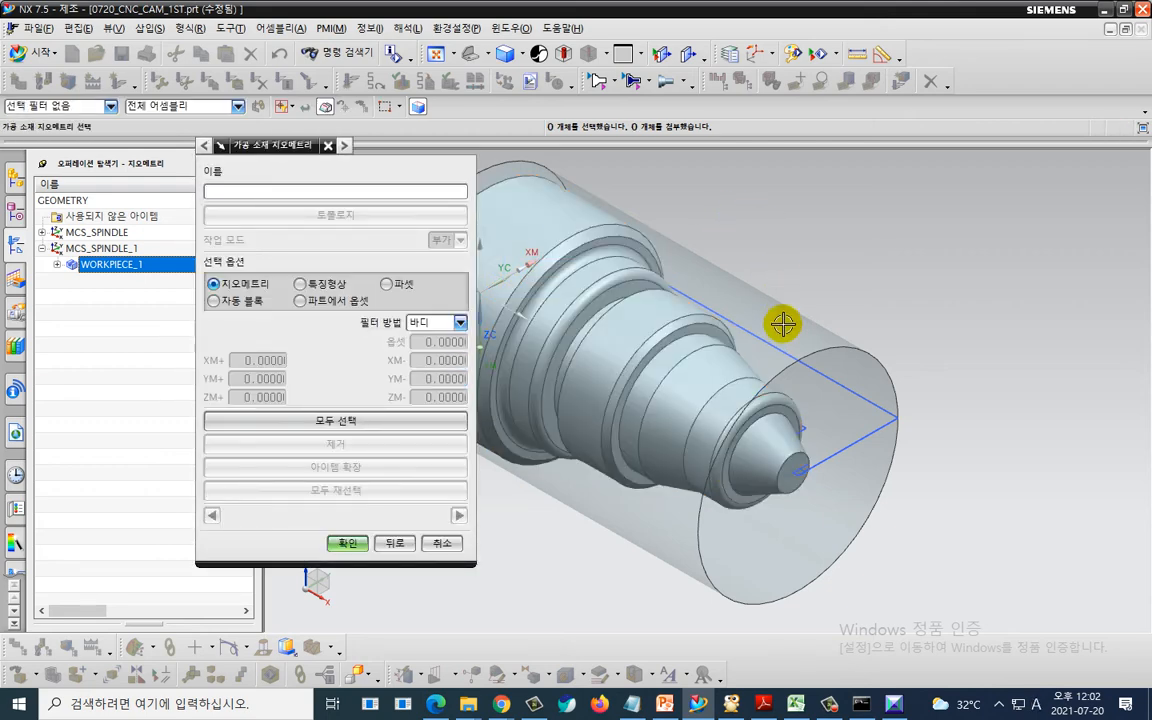
left_click(770, 335)
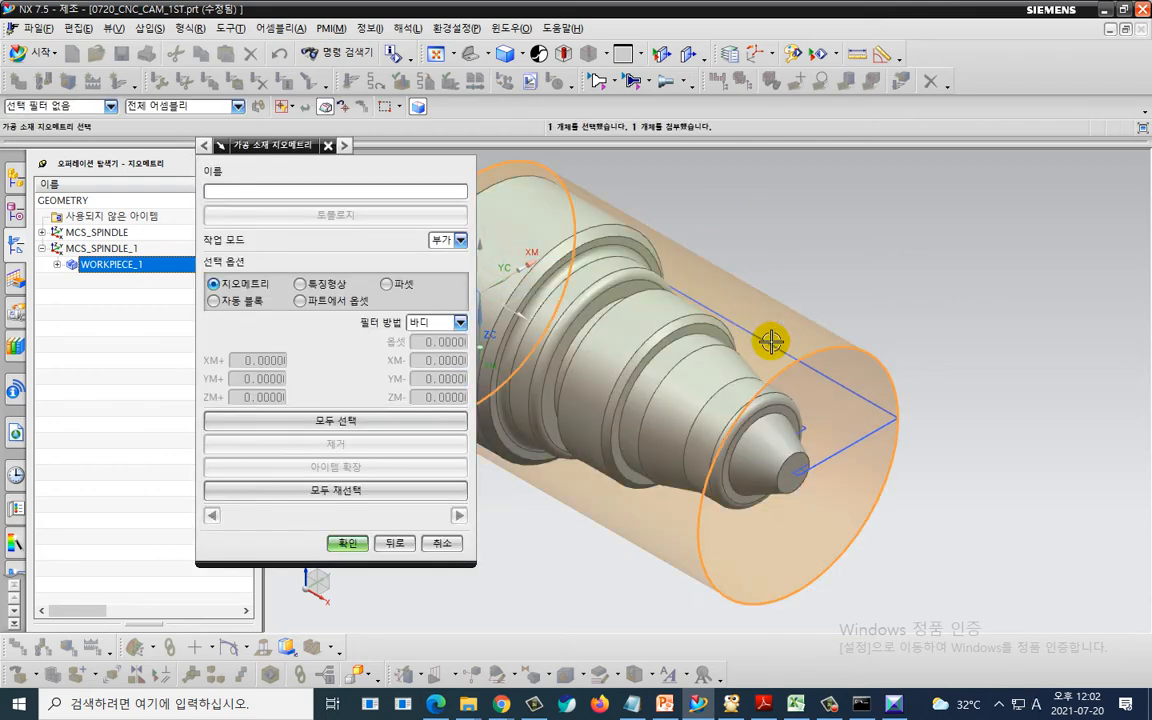
left_click(349, 543)
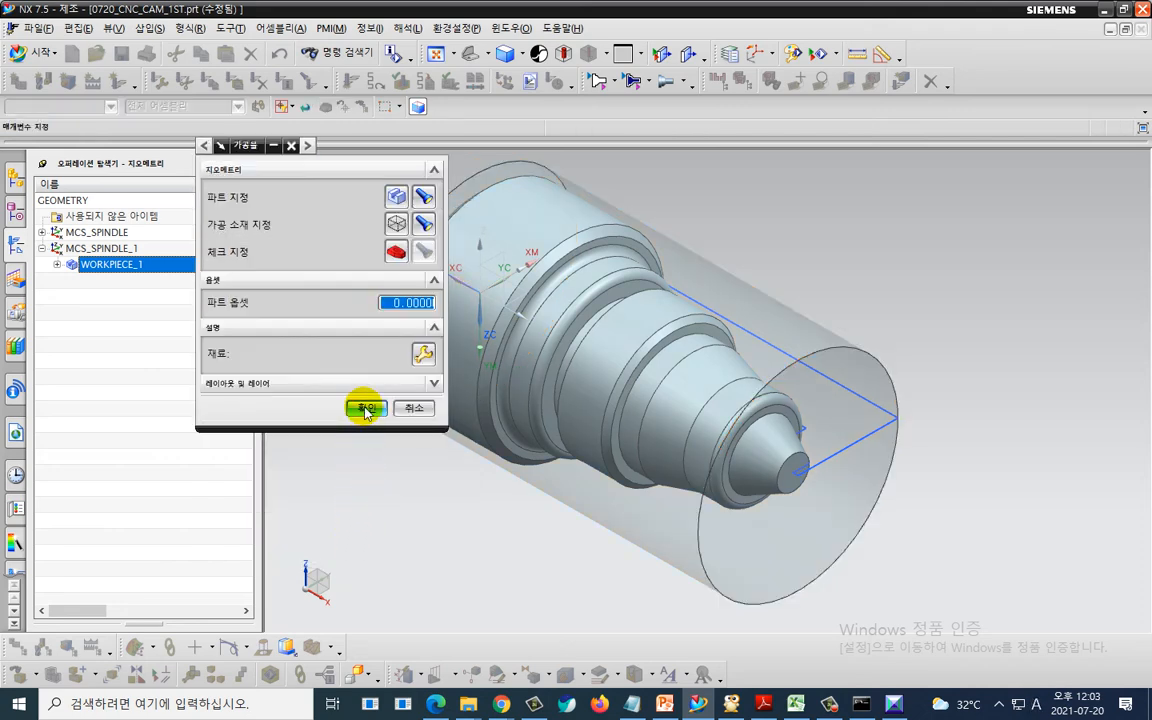
left_click(361, 406)
- Expand WORKPIECE_1, select TURNING_WORKPIECE_1, and hide the stock cylinder and the part solid
left_click(57, 264)
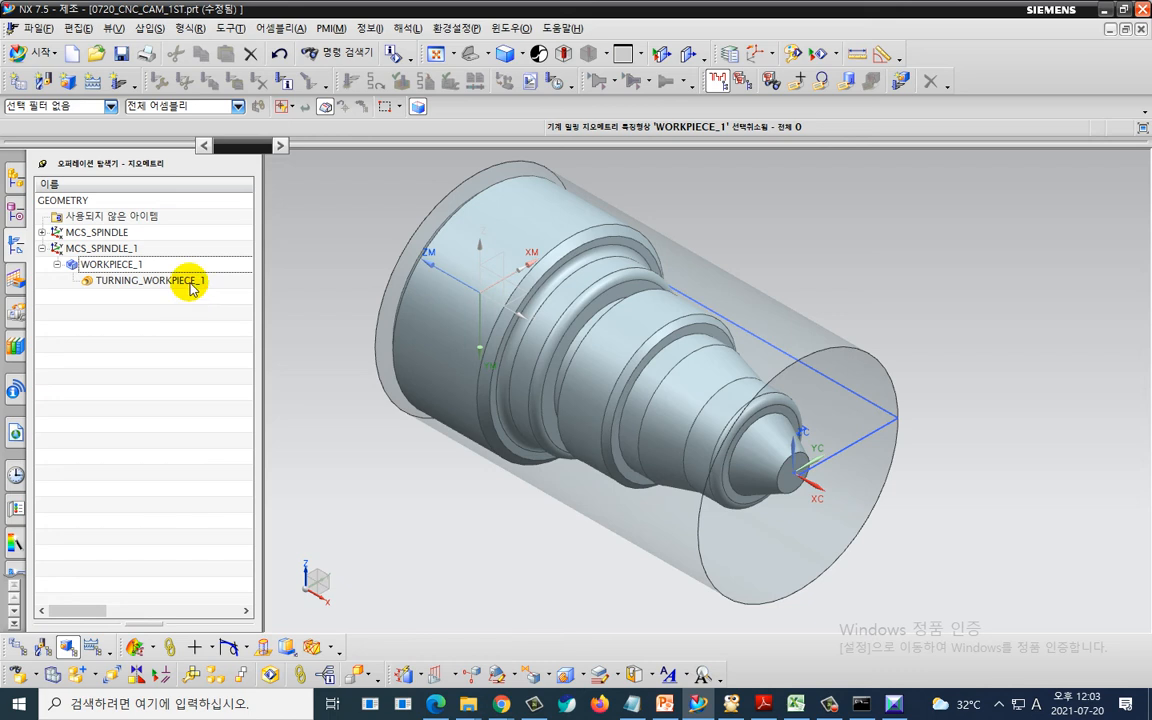
left_click(150, 280)
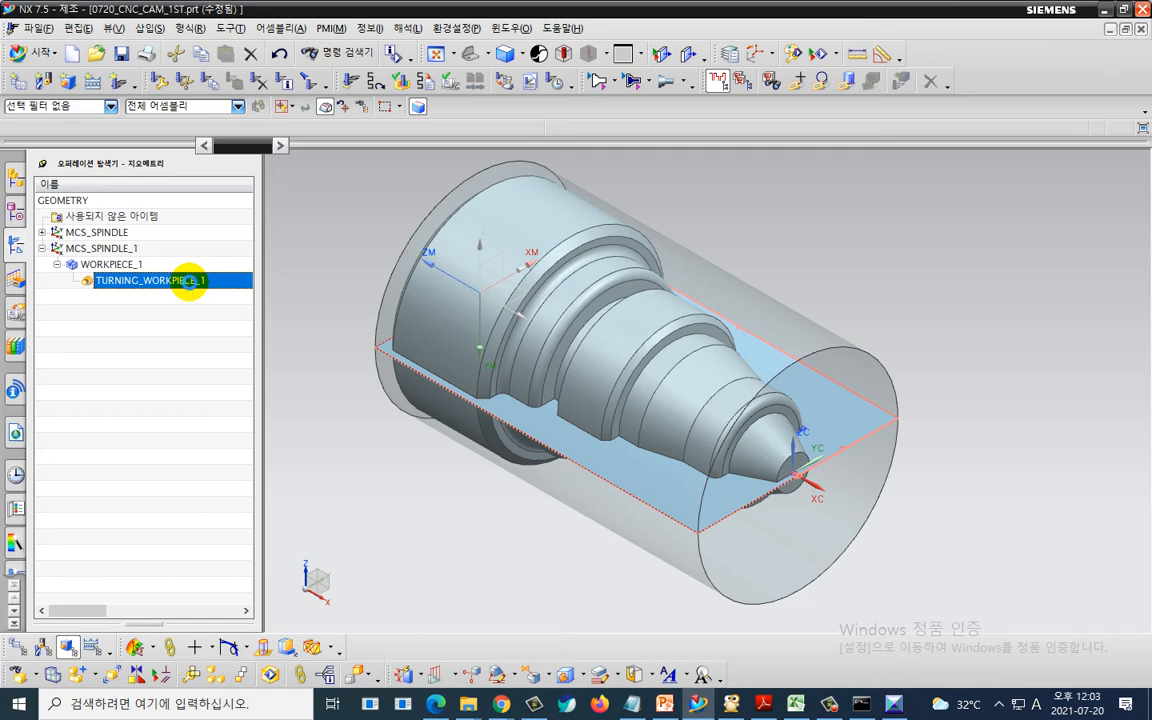
right_click(613, 220)
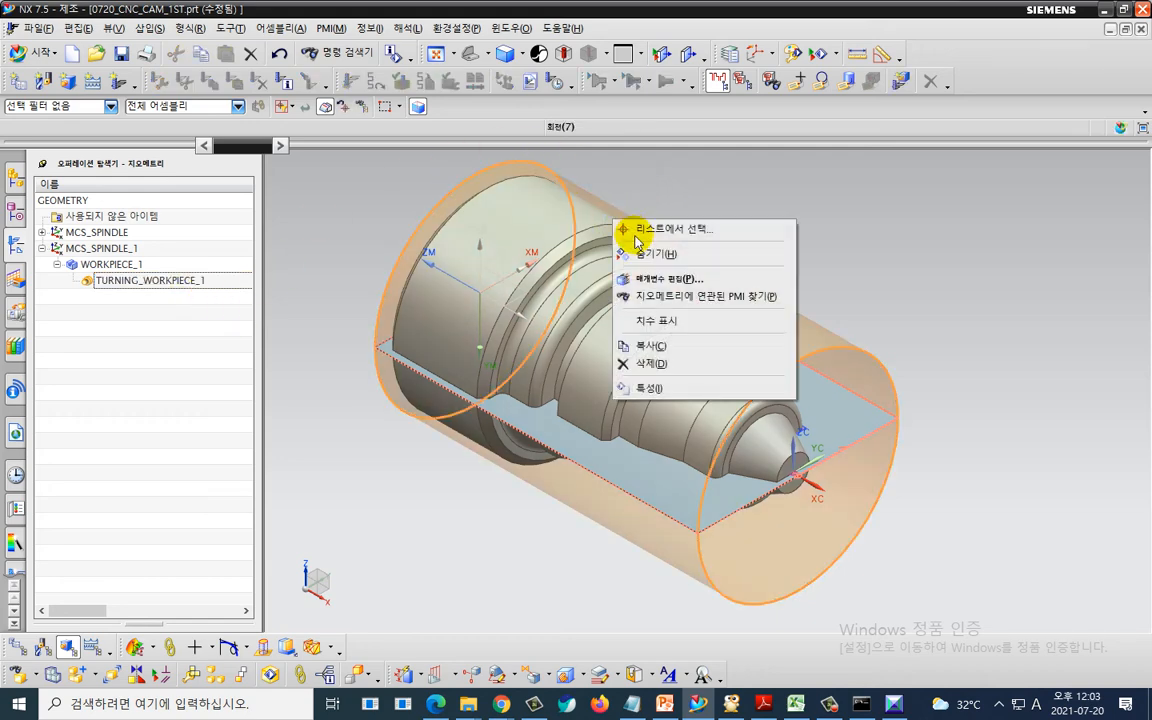
left_click(650, 254)
right_click(546, 195)
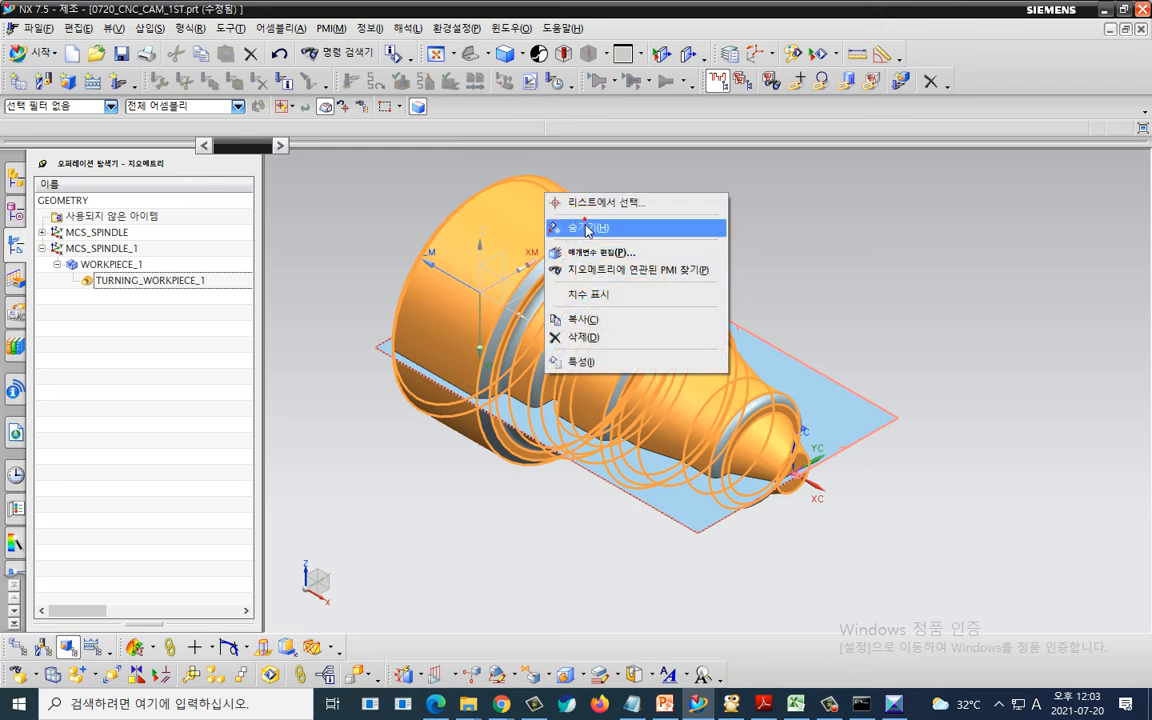
left_click(587, 229)
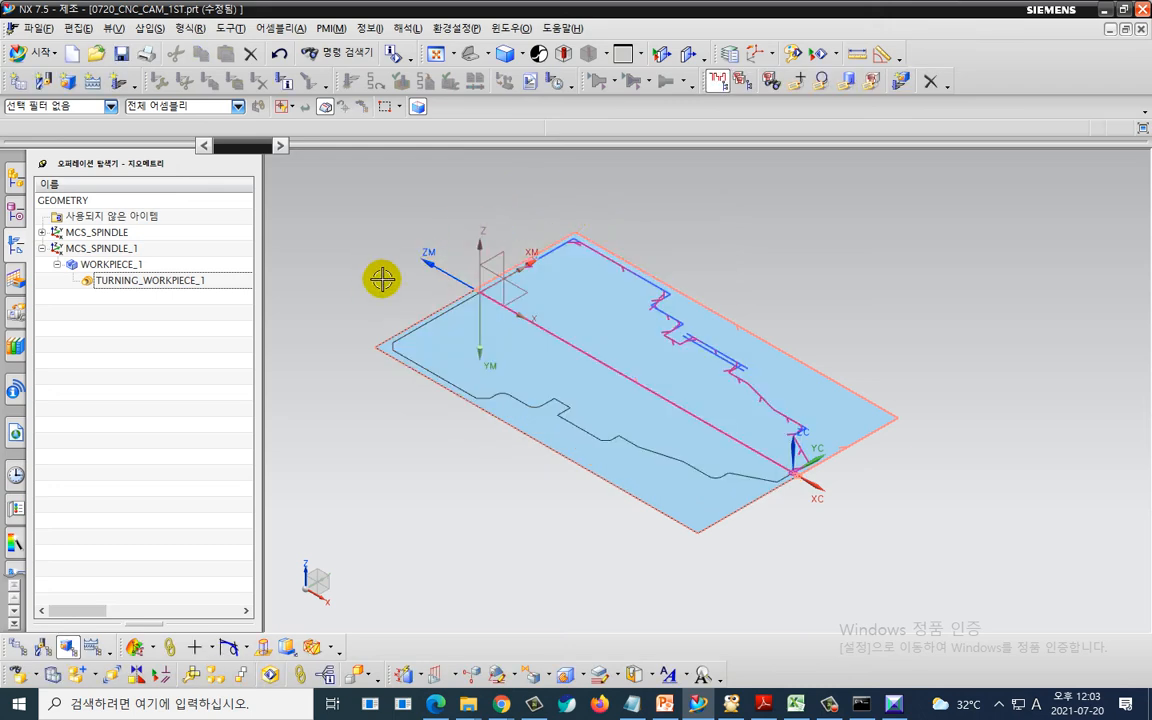
- Examine the turning boundary and the ZM and XM axis directions of MCS_SPINDLE_1 from a top view
key("ctrl+alt+t")
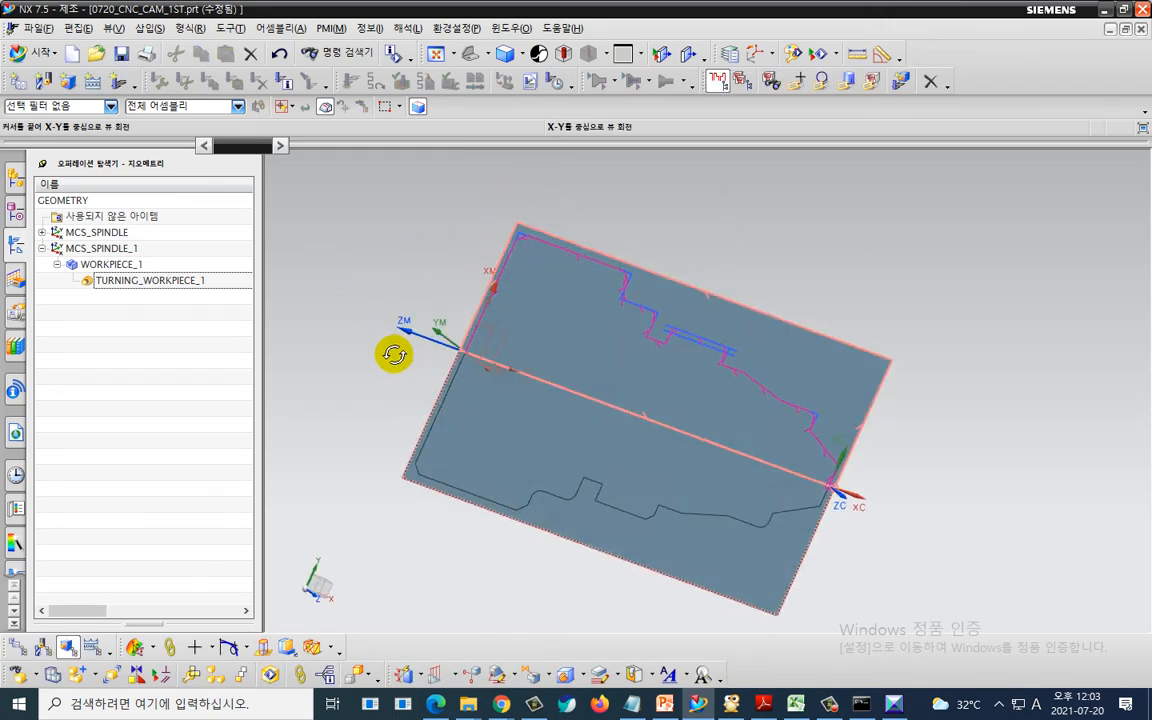
middle_click_drag(358, 348, 516, 295, "shift")
scroll(574, 308, "up", 2)
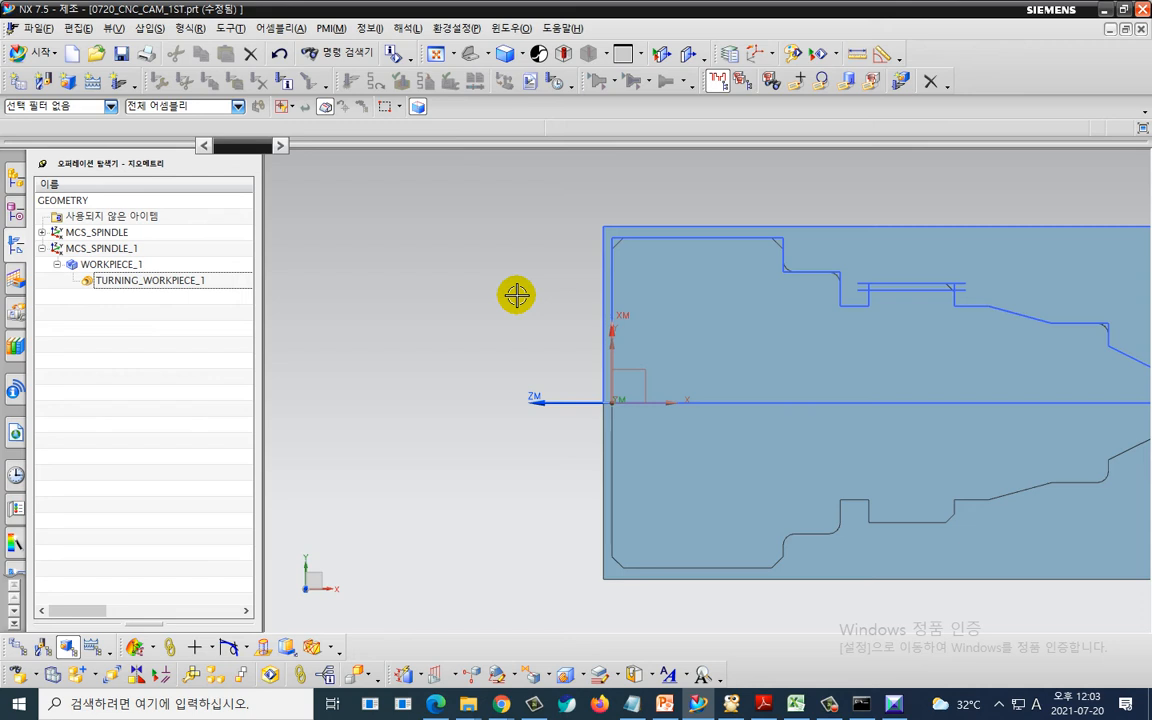
scroll(516, 295, "down", 1)
middle_click_drag(516, 295, 376, 308, "shift")
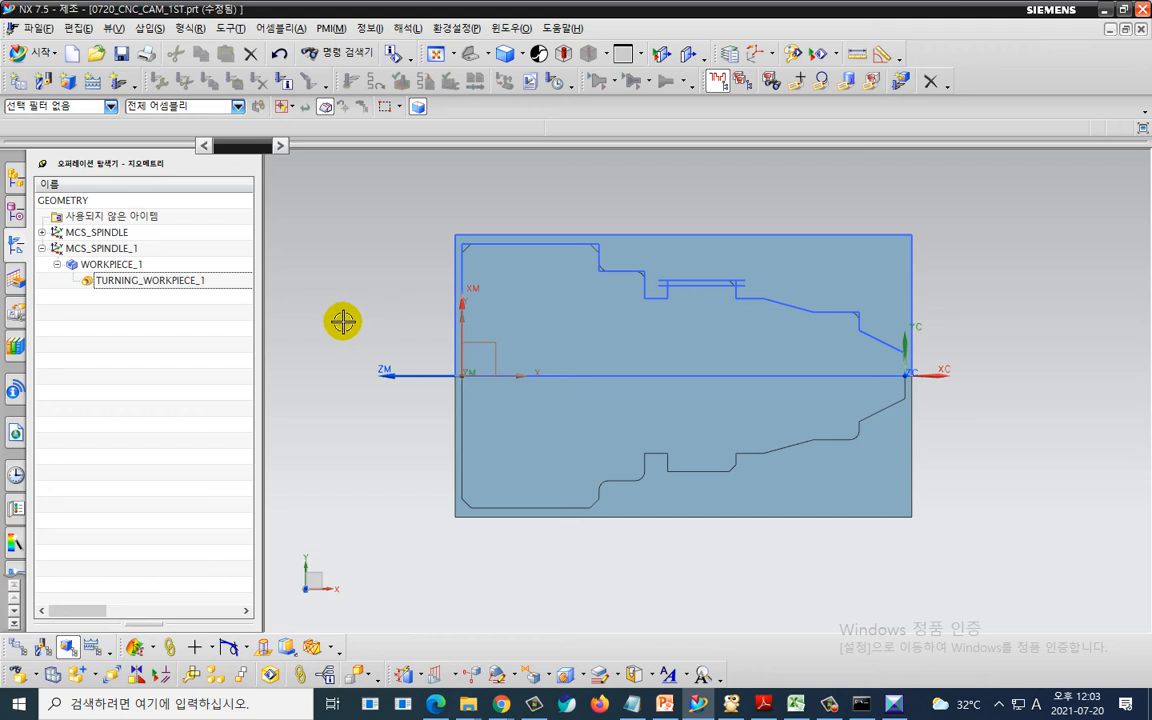
middle_click_drag(343, 323, 459, 330)
middle_click_drag(425, 430, 774, 432)
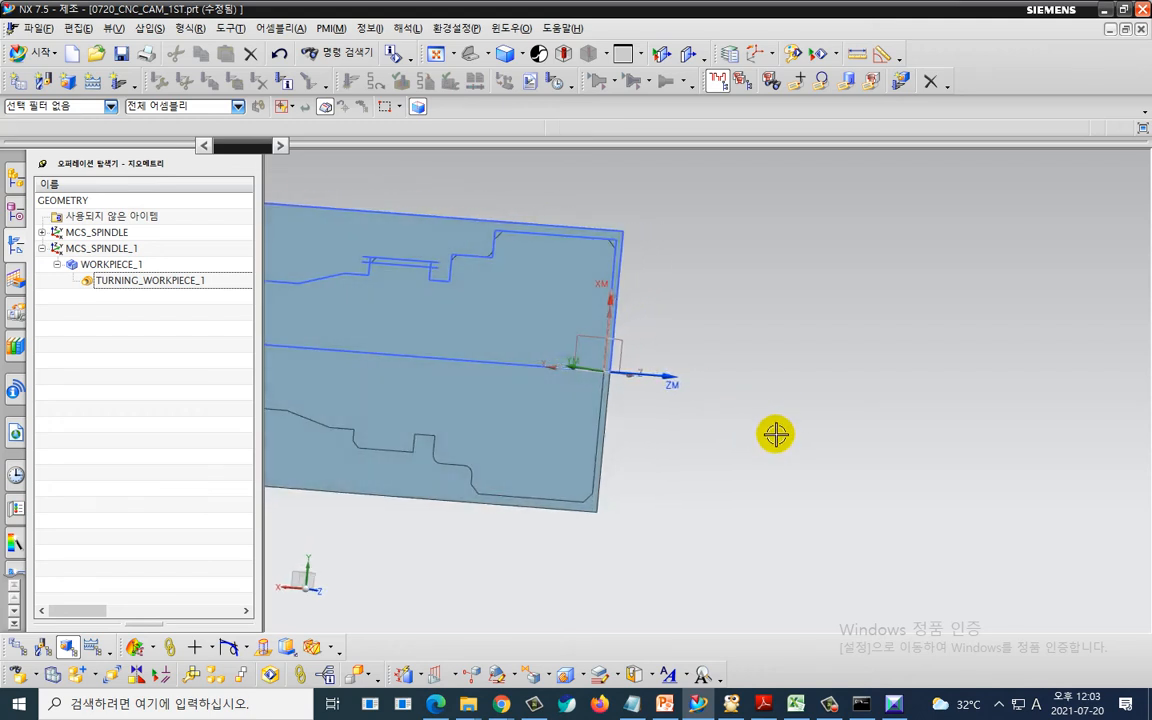
key("F8")
scroll(622, 426, "up", 1)
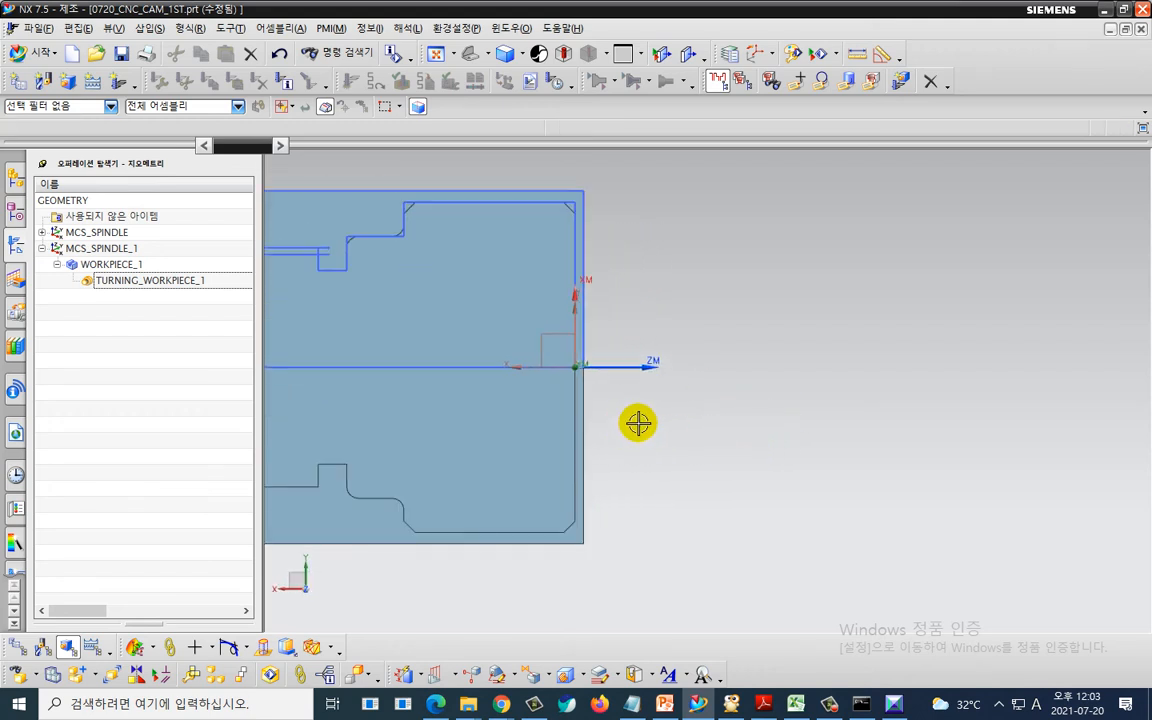
middle_click_drag(647, 420, 825, 419, "shift")
scroll(825, 419, "up", 1)
scroll(825, 419, "down", 1)
scroll(825, 419, "down", 1)
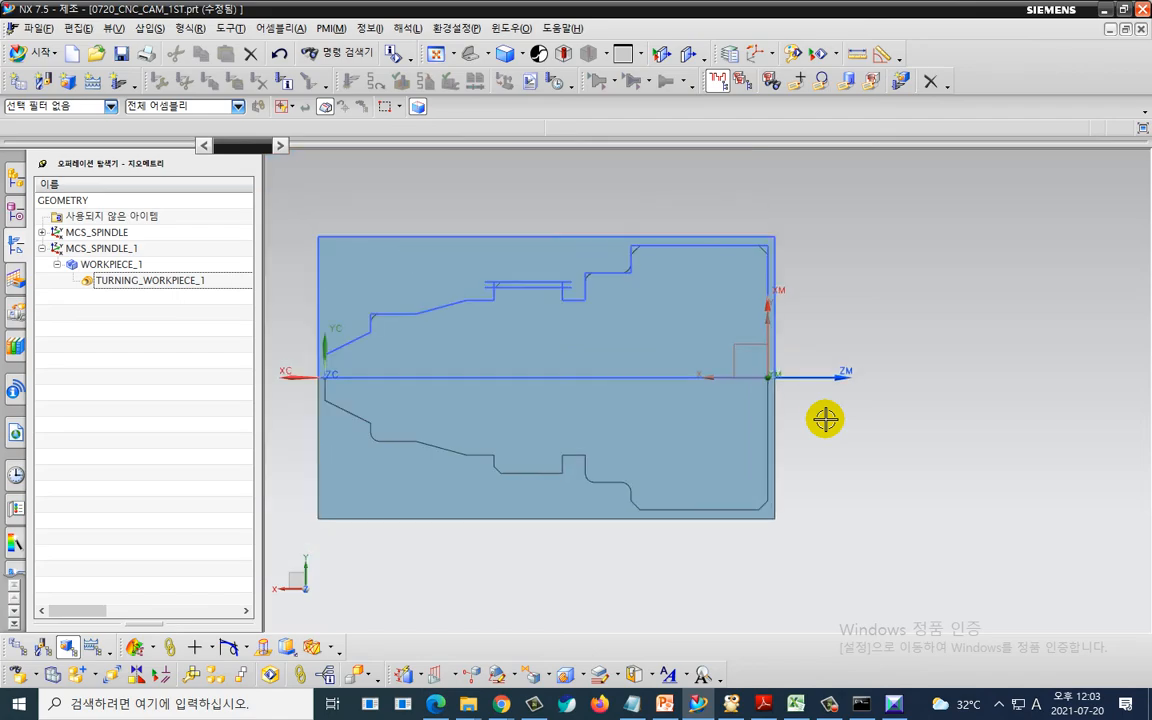
mouse_move(845, 342)
left_mouse_down()
mouse_move(832, 405)
mouse_move(878, 415)
mouse_move(1018, 390)
mouse_move(1023, 415)
left_mouse_up()
left_click_drag(1033, 337, 1062, 377)
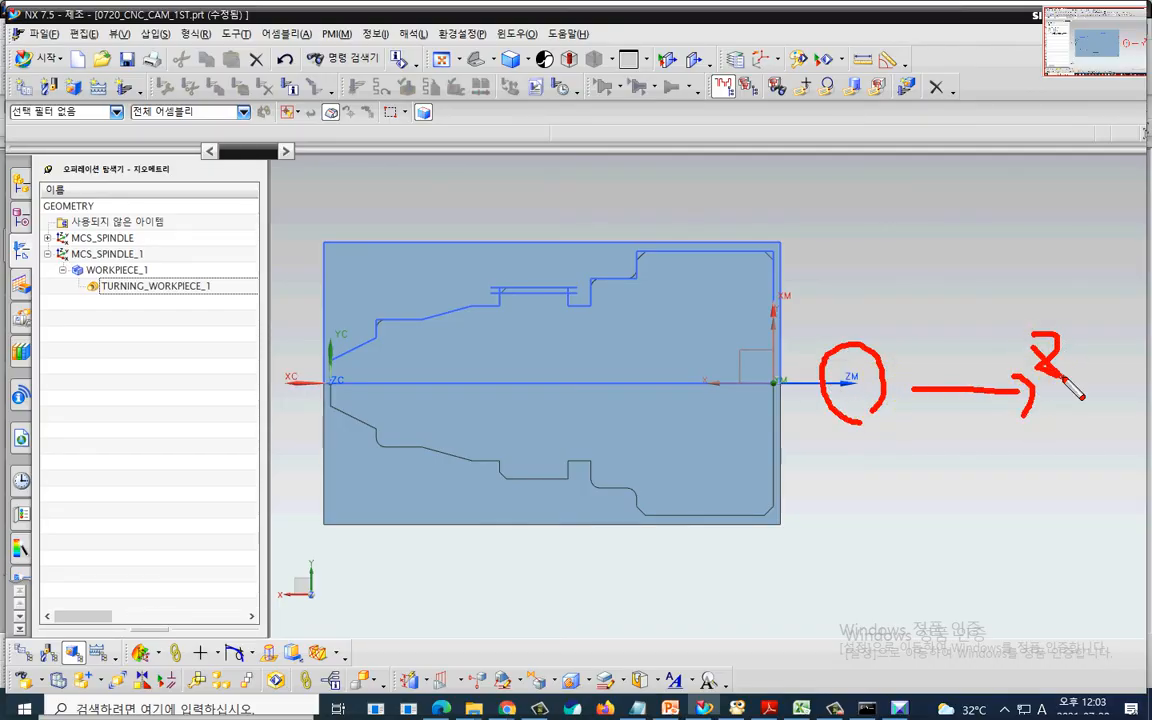
mouse_move(817, 334)
left_mouse_down()
mouse_move(778, 333)
mouse_move(798, 314)
left_mouse_up()
mouse_move(778, 192)
left_mouse_down()
mouse_move(797, 228)
mouse_move(748, 212)
mouse_move(805, 238)
left_mouse_up()
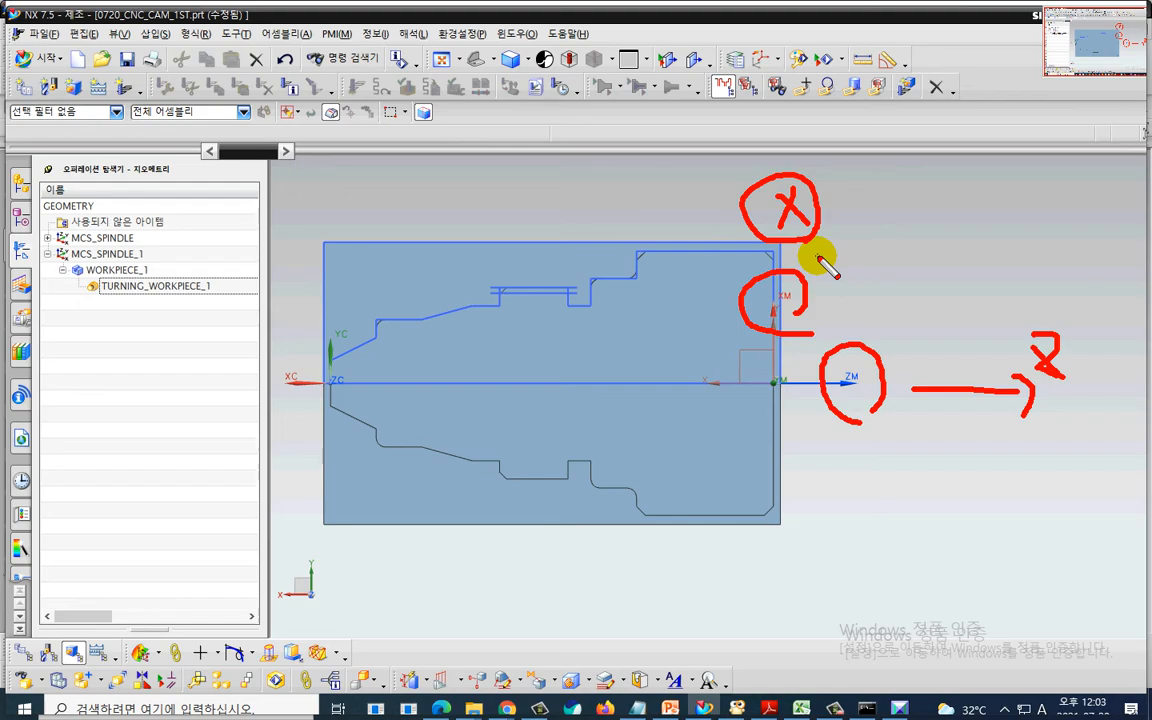
- Inspect the MCS_SPINDLE_1 origin at the part's end face in isometric and zoomed views
key("Escape")
key("End")
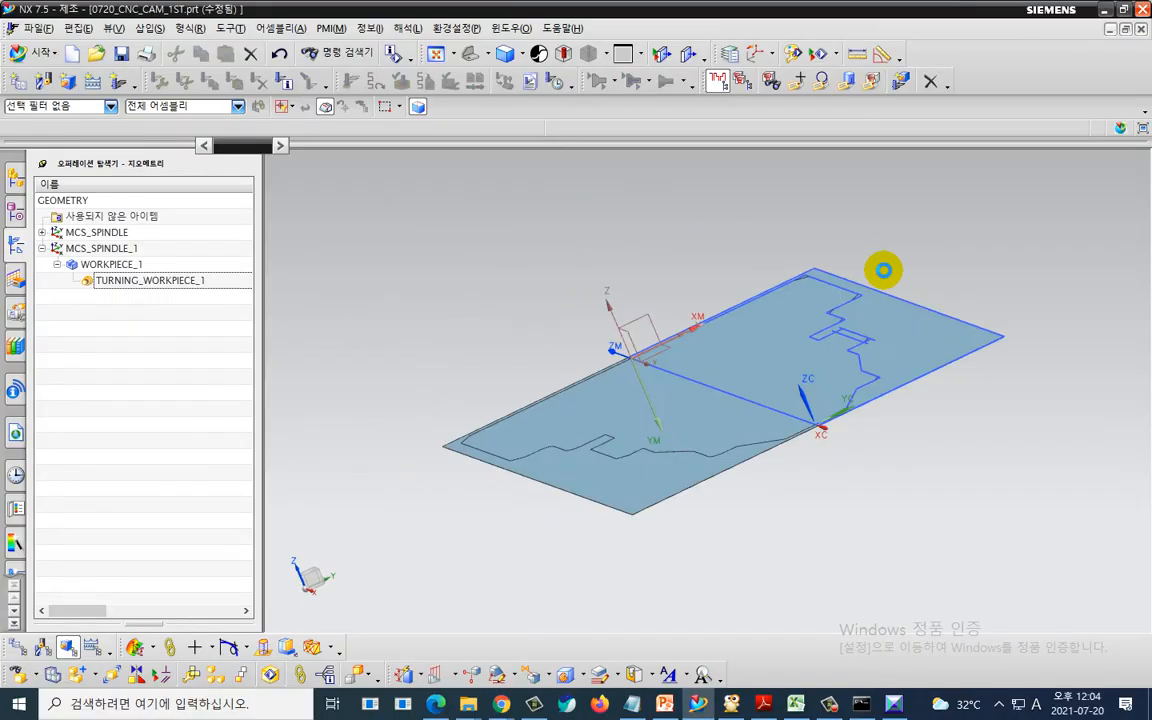
key("Home")
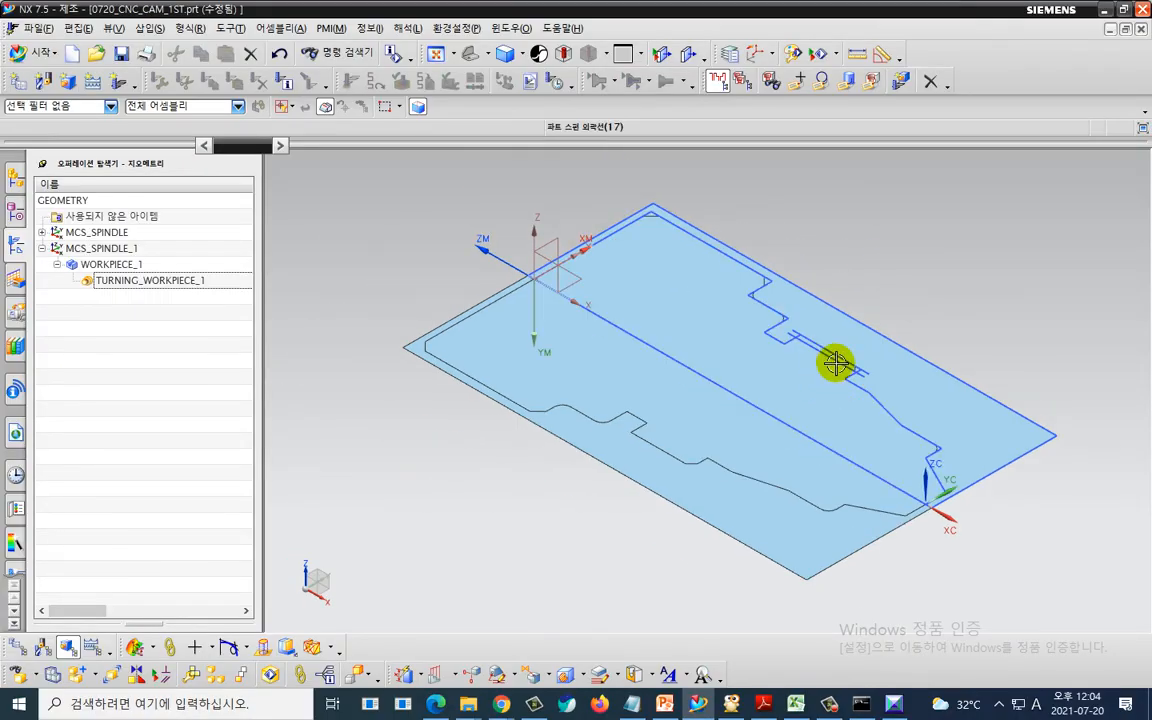
middle_click_drag(915, 268, 805, 296, "shift")
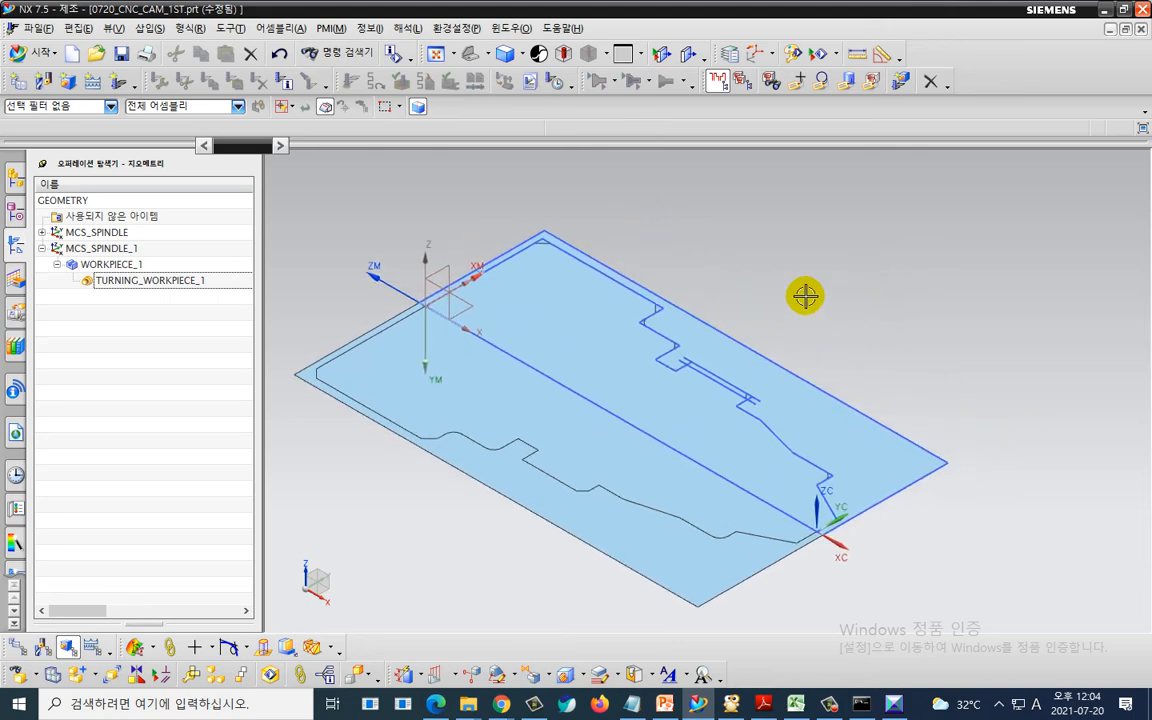
mouse_move(418, 186)
middle_mouse_down()
mouse_move(526, 209)
mouse_move(645, 185)
mouse_move(985, 478)
mouse_move(1100, 560)
mouse_move(887, 467)
mouse_move(934, 473)
middle_mouse_up()
scroll(887, 419, "up", 1)
key("ctrl+2")
mouse_move(943, 436)
left_mouse_down()
mouse_move(790, 308)
mouse_move(966, 410)
mouse_move(937, 455)
left_mouse_up()
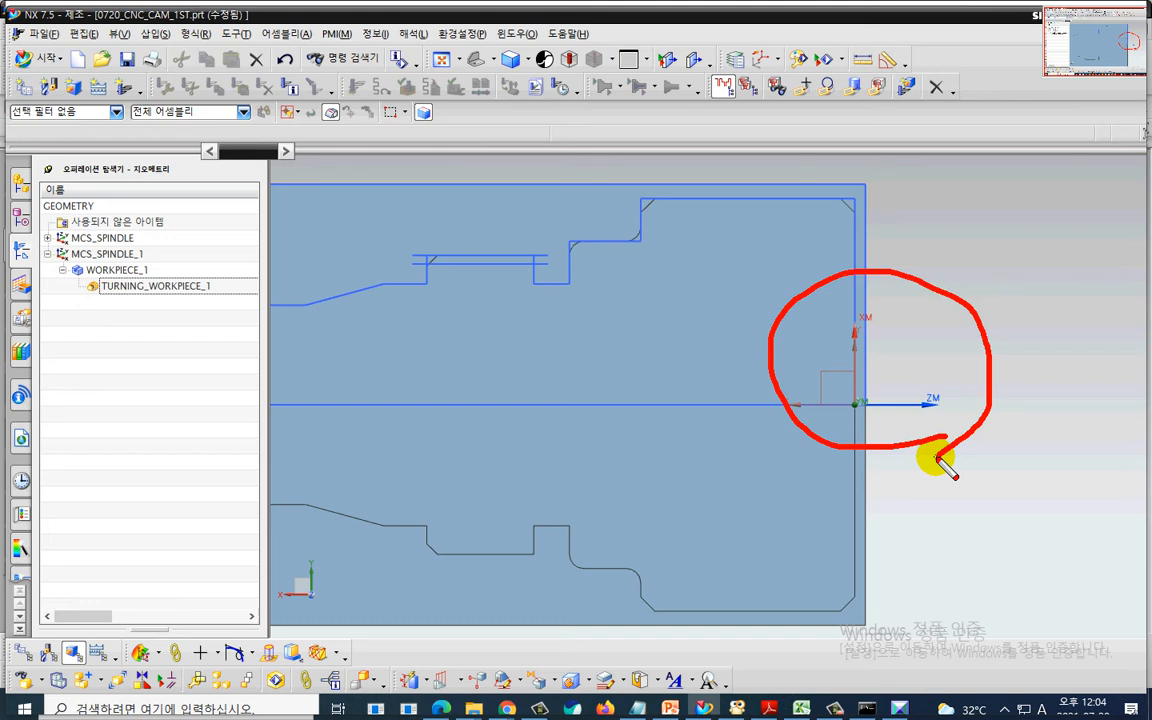
key("Escape")
scroll(981, 457, "down", 2)
middle_click_drag(960, 378, 766, 342, "shift")
scroll(766, 342, "up", 1)
key("ctrl+2")
mouse_move(763, 237)
left_mouse_down()
mouse_move(646, 243)
mouse_move(660, 267)
mouse_move(684, 266)
left_mouse_up()
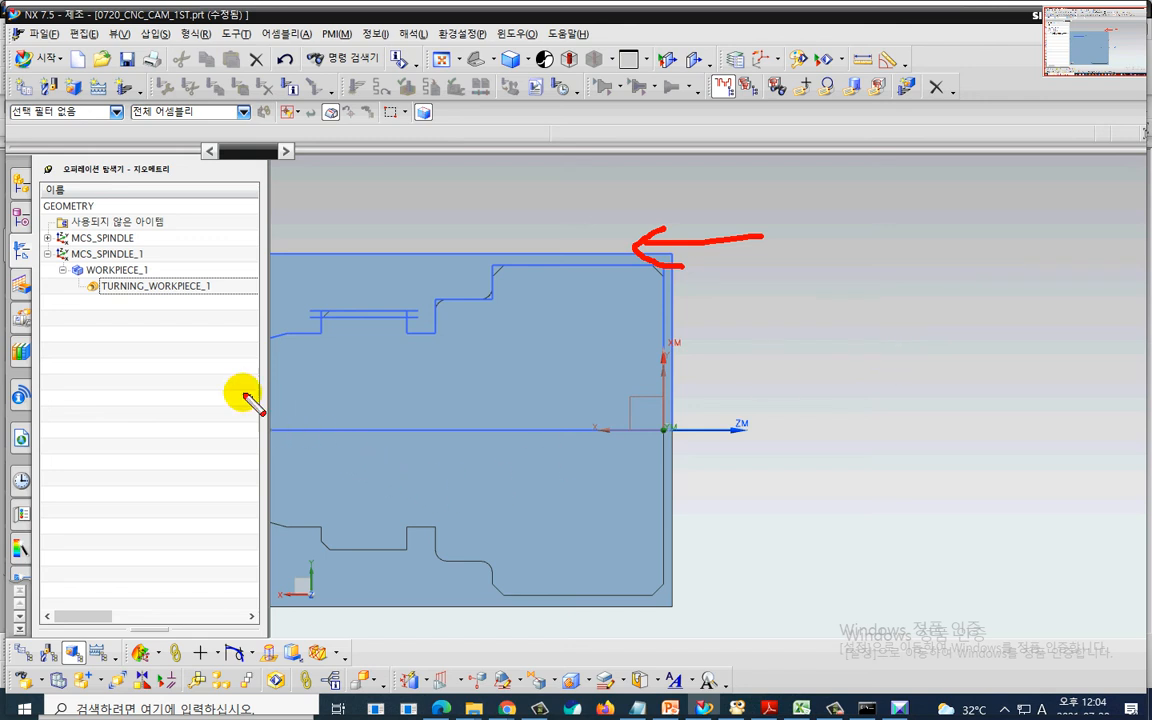
middle_click_drag(831, 406, 760, 405, "shift")
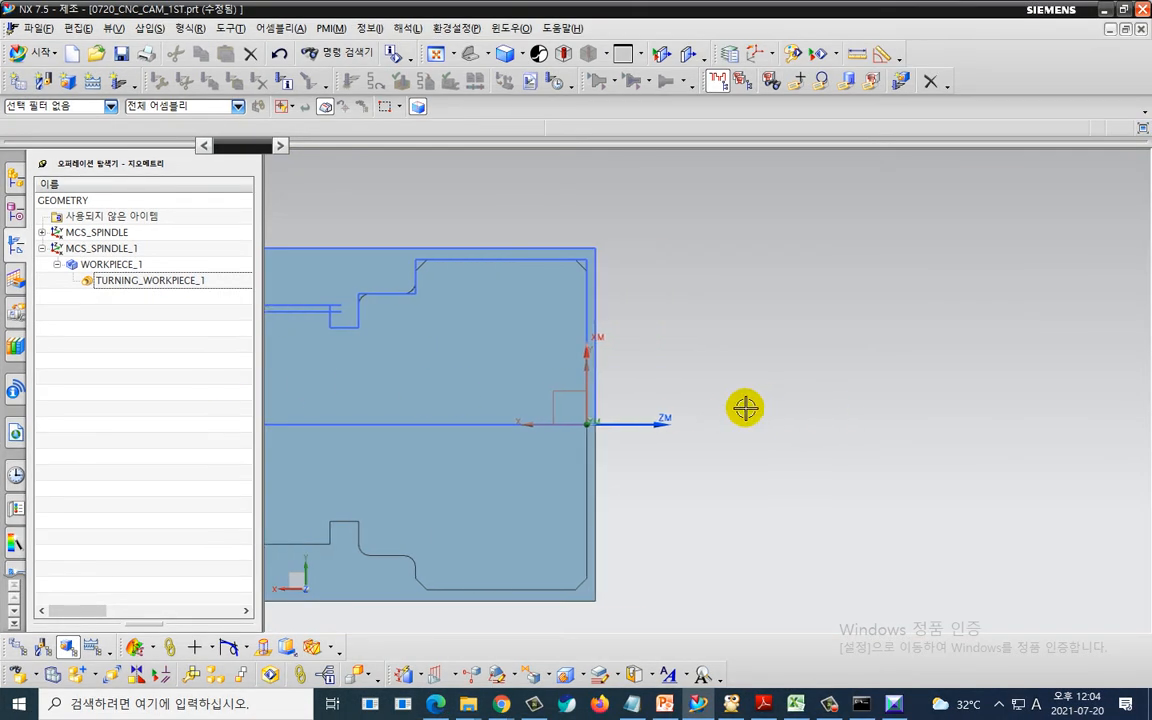
- Start a turning Facing operation and set its tool to OD_80_L and its method to LATHE_ROUGH
left_click(118, 87)
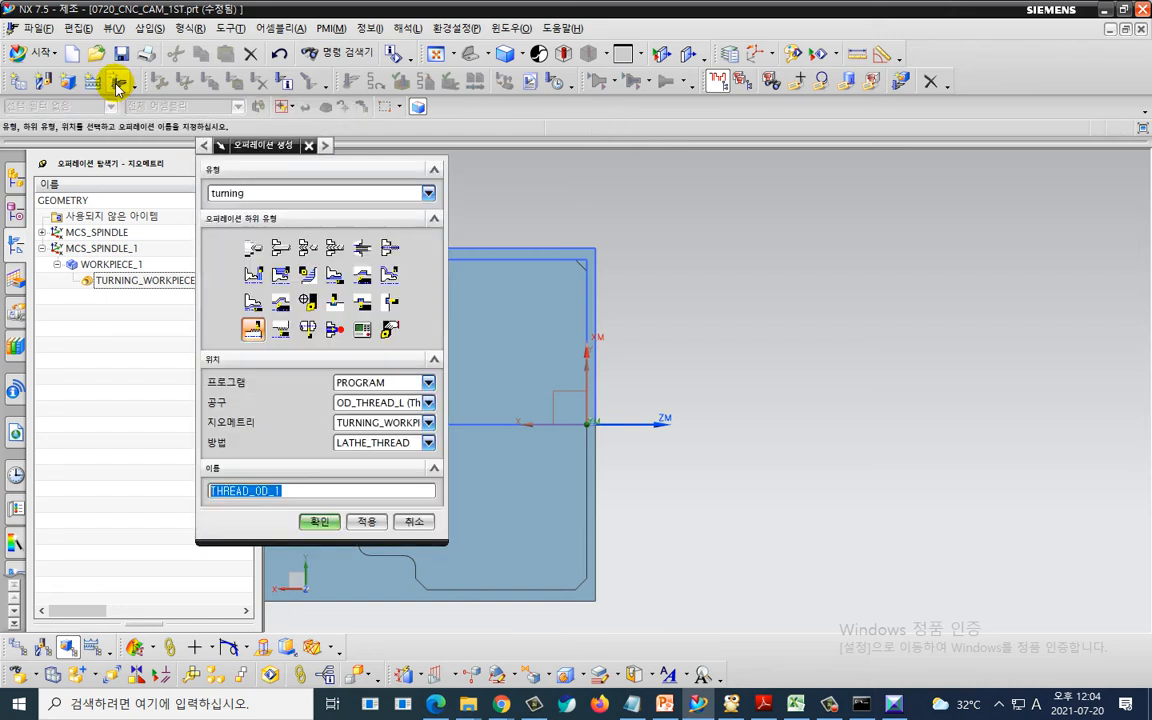
left_click(250, 276)
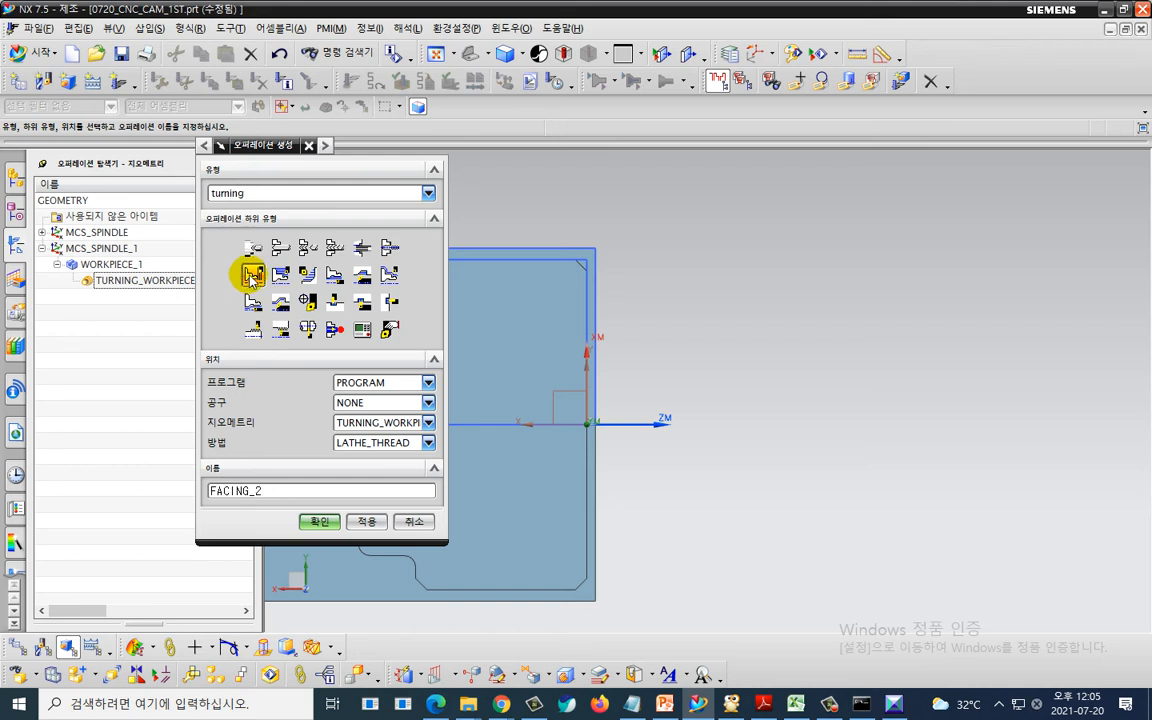
left_click(345, 402)
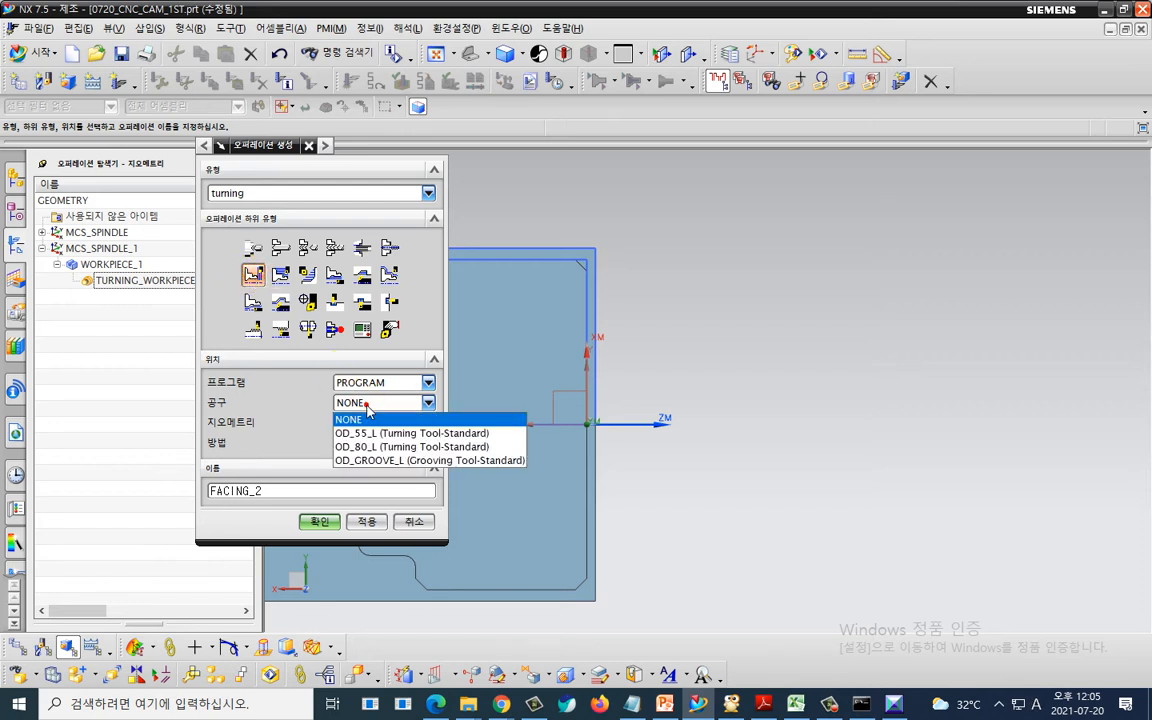
left_click(378, 446)
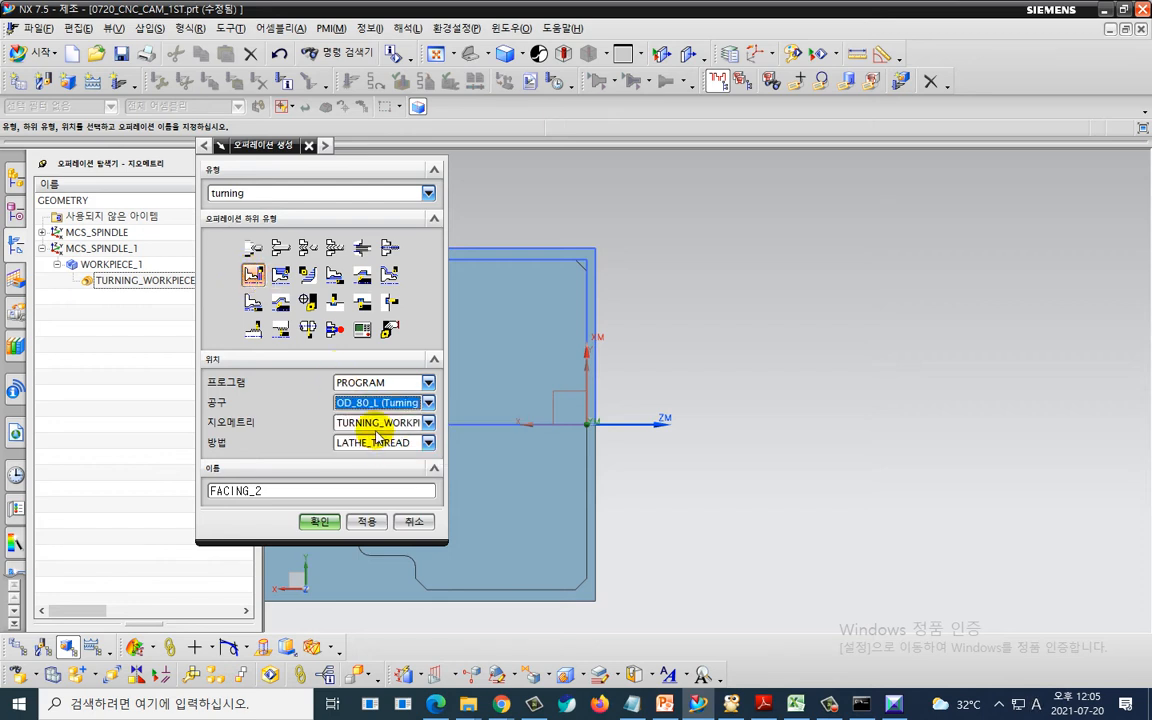
left_click(420, 442)
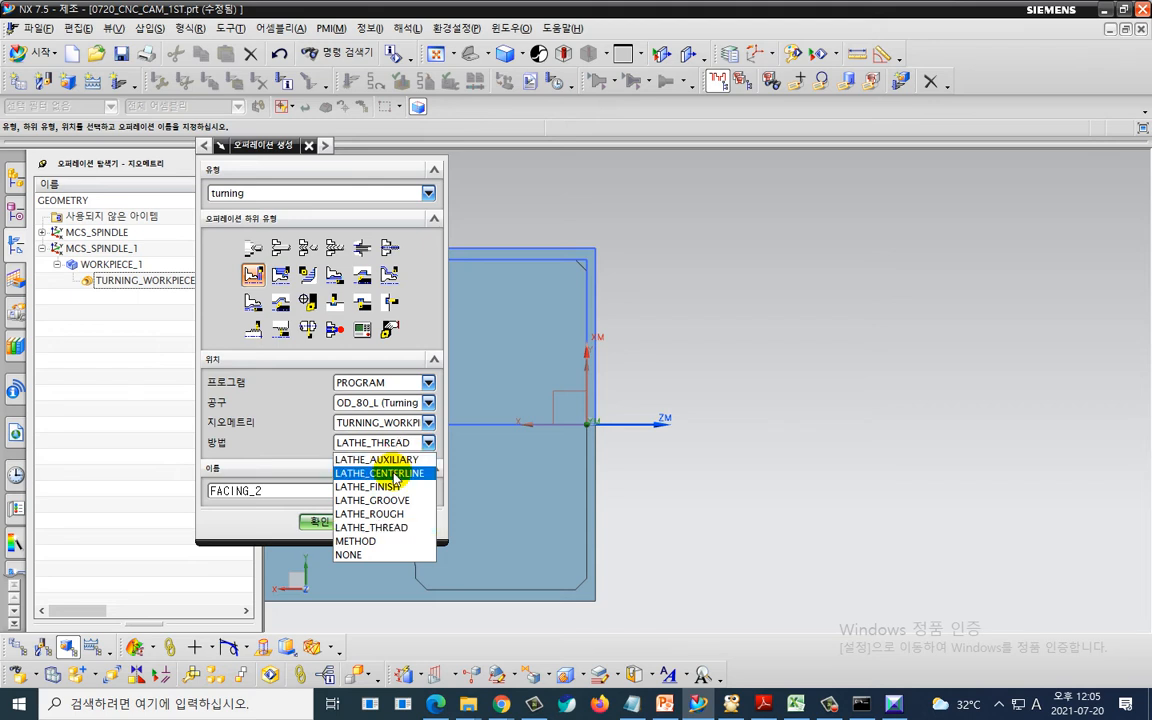
left_click(393, 513)
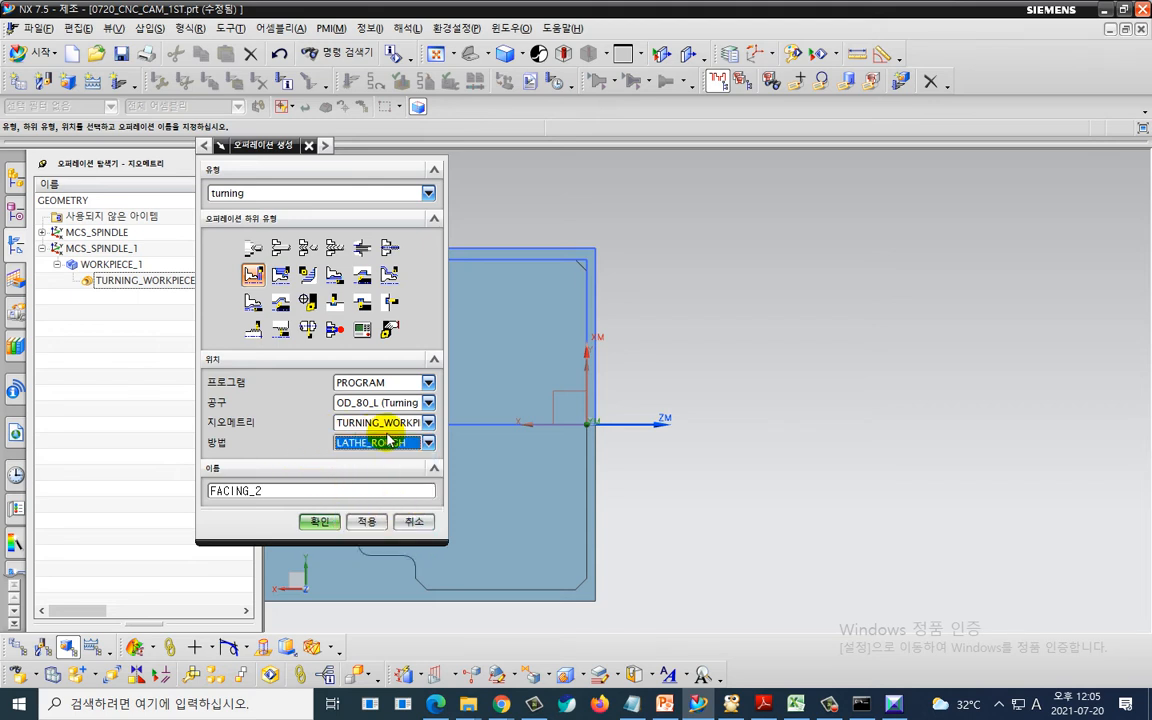
- Set the operation's geometry to TURNING_WORKPIECE_1 and create the FACING_2 operation
left_click(428, 422)
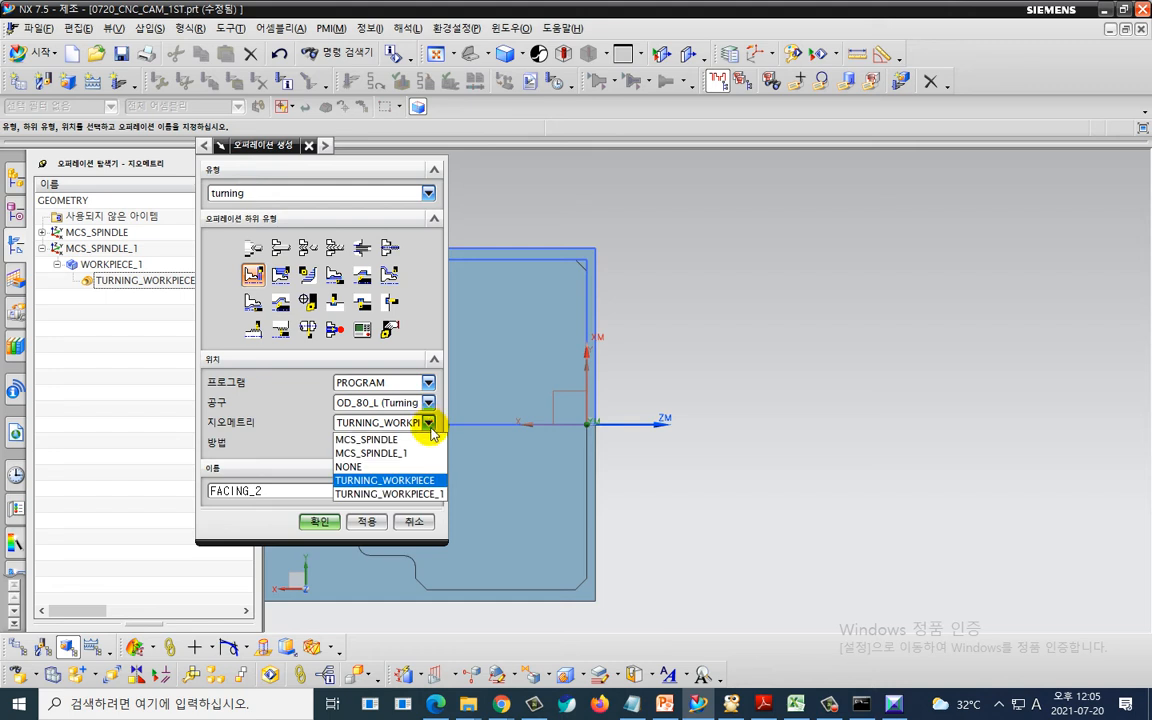
left_click(436, 497)
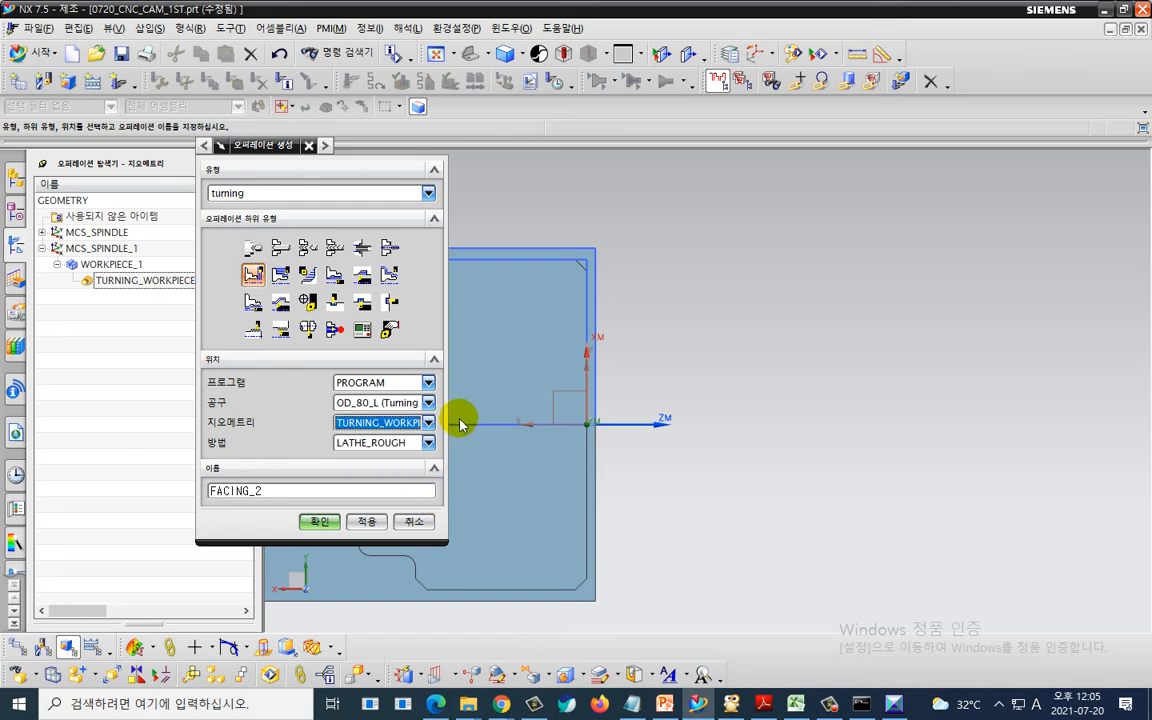
left_click_drag(448, 406, 426, 428)
left_click(412, 423)
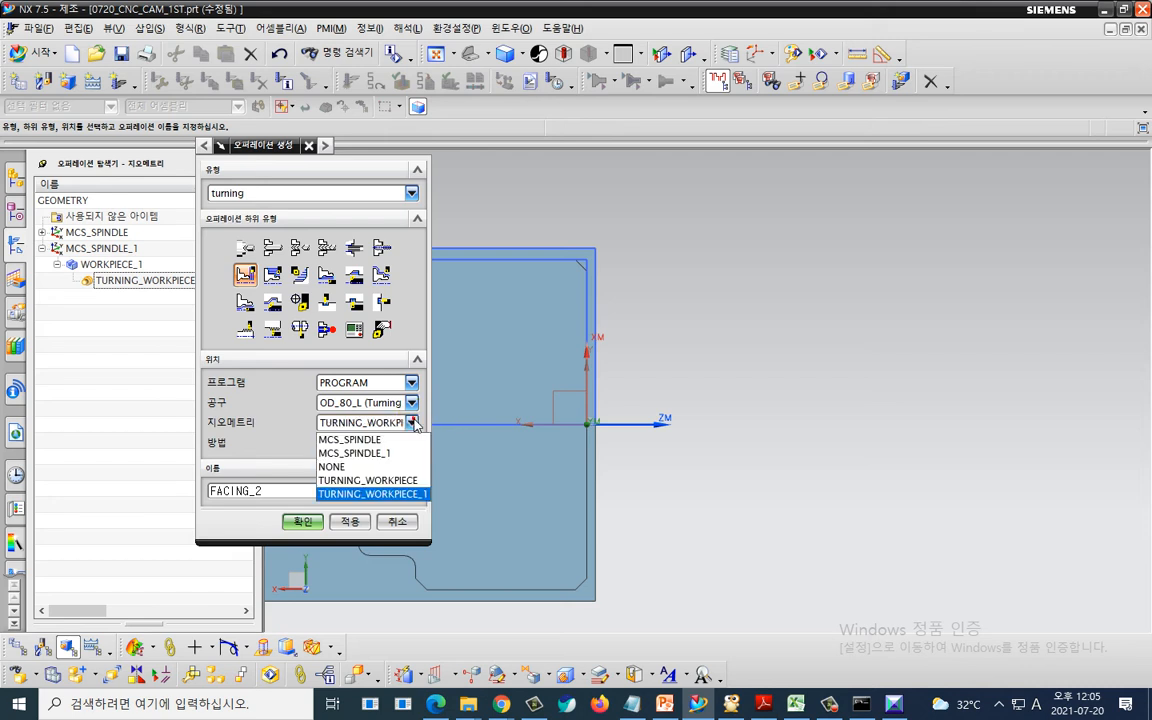
left_click(405, 495)
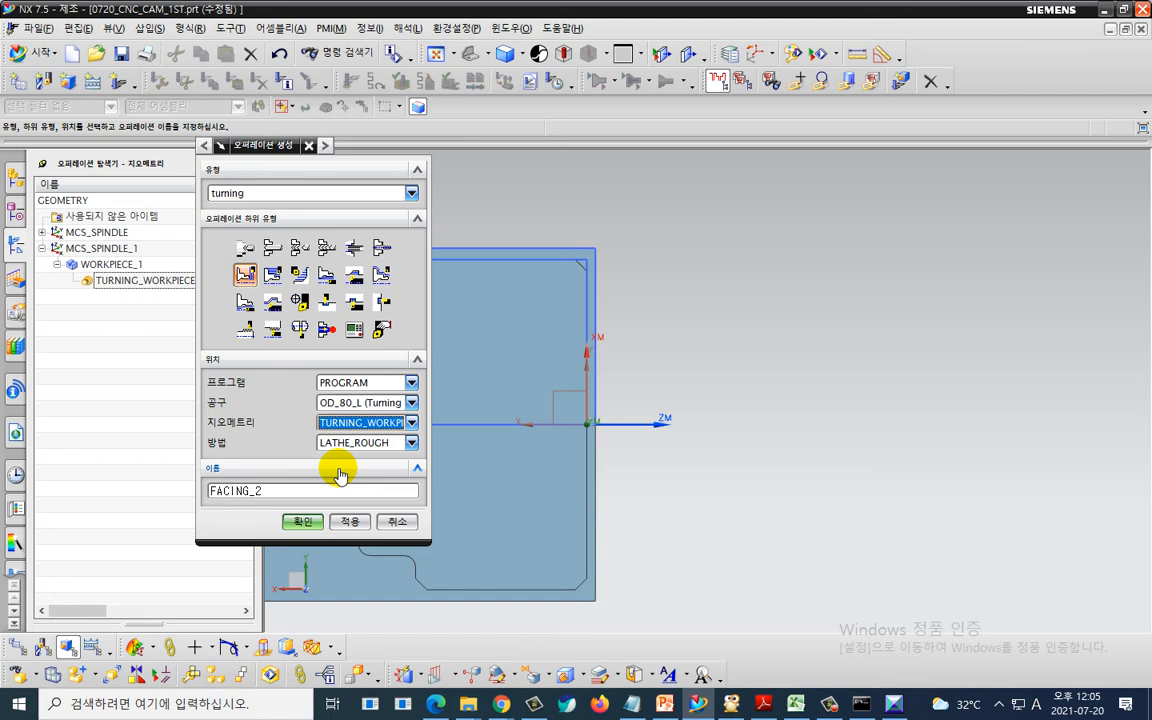
left_click(243, 271)
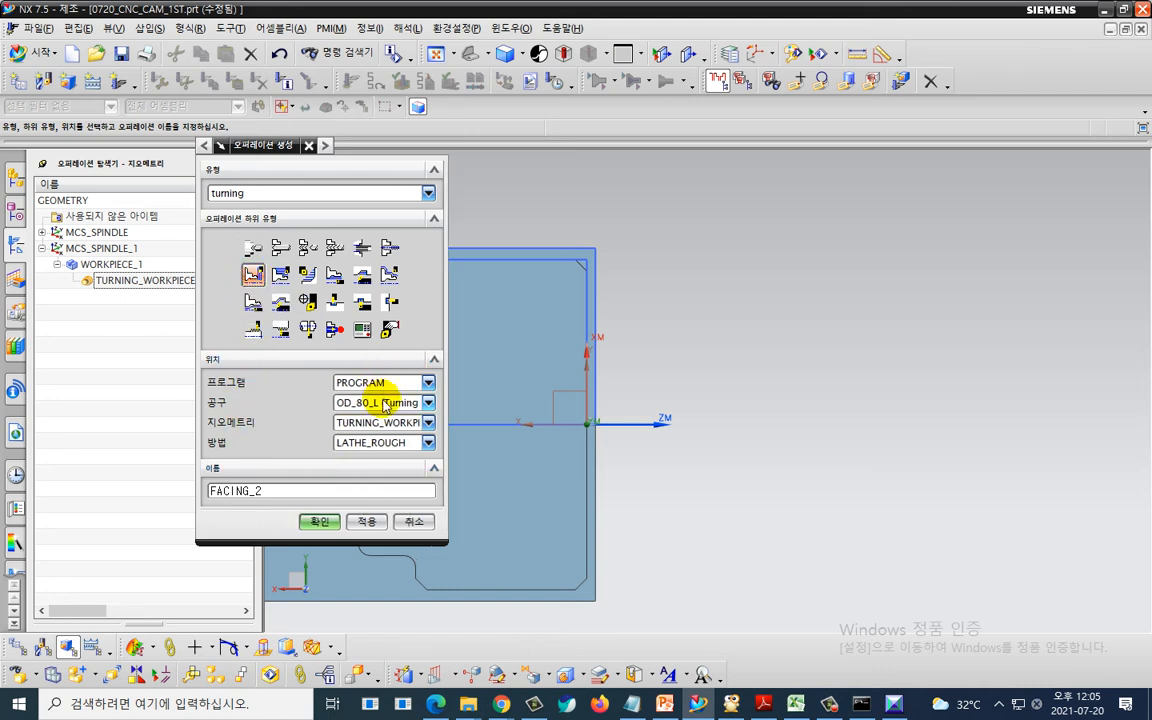
left_click(320, 521)
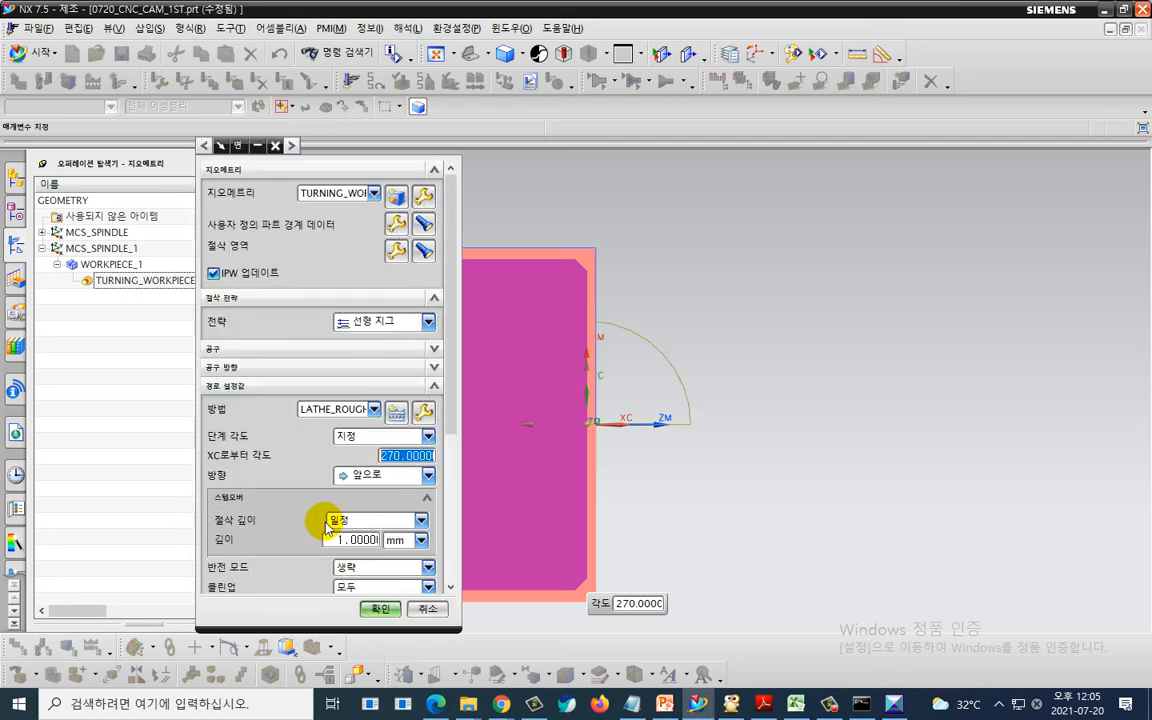
- Edit the cut region to trim with axial trim plane 1 at a point at the WCS origin 0, 0, 0
left_click(393, 255)
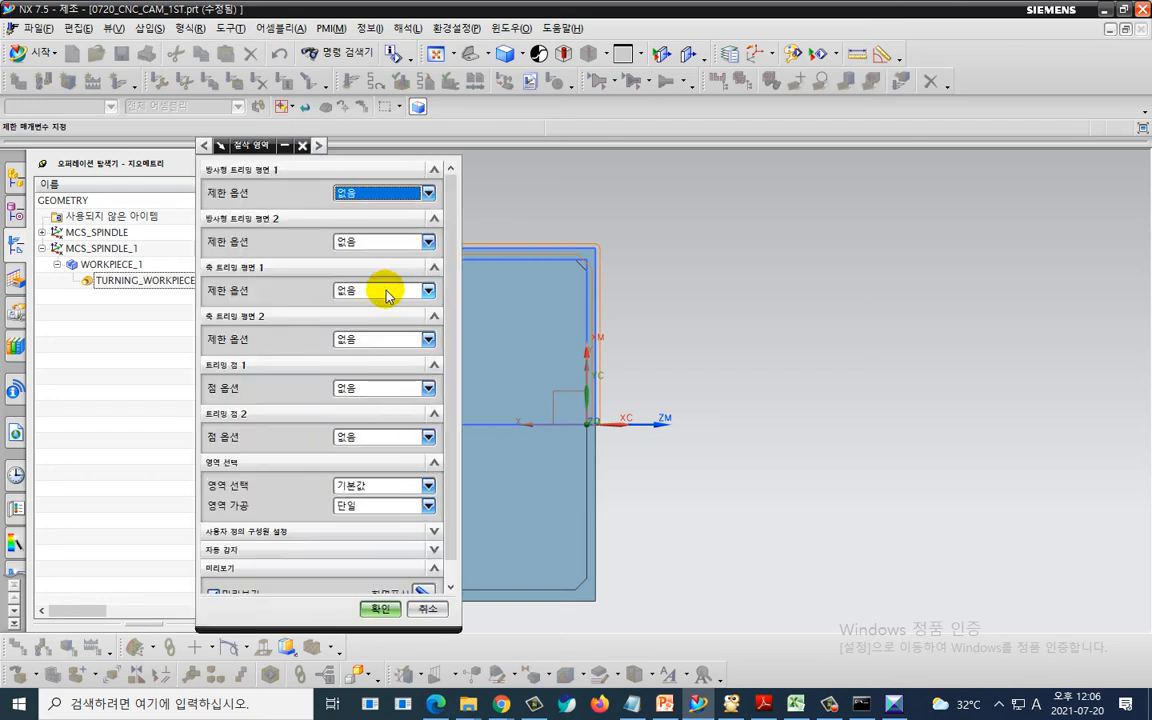
left_click(385, 290)
left_click(341, 321)
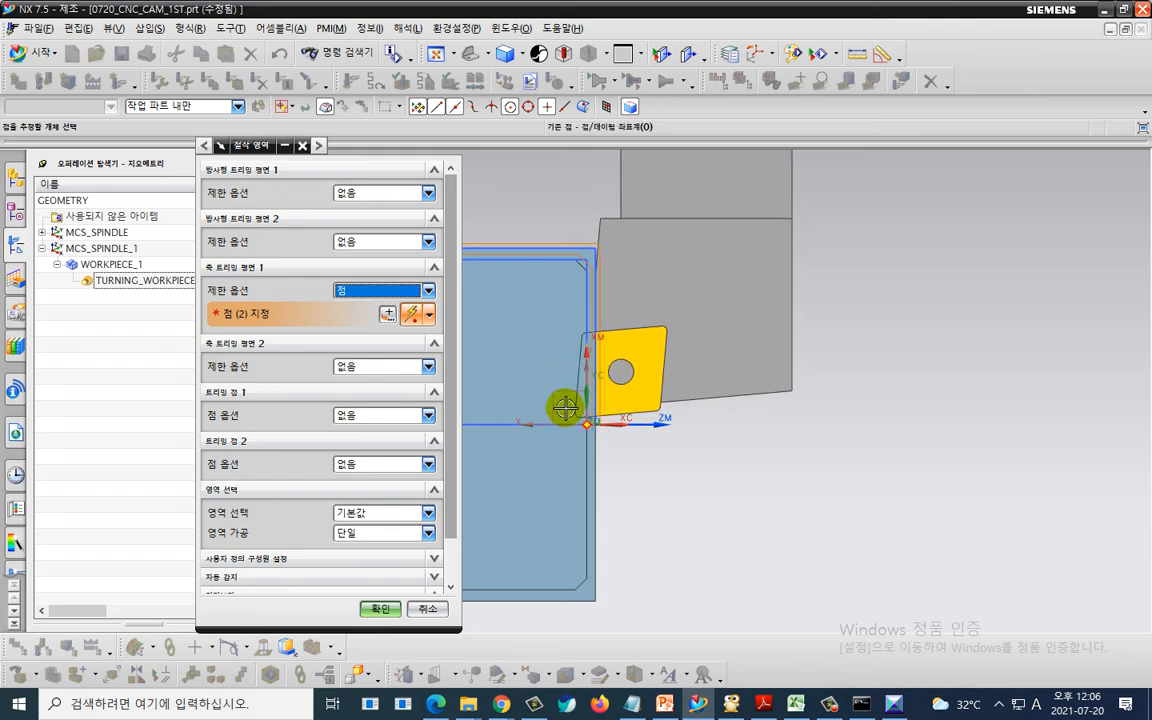
left_click(387, 314)
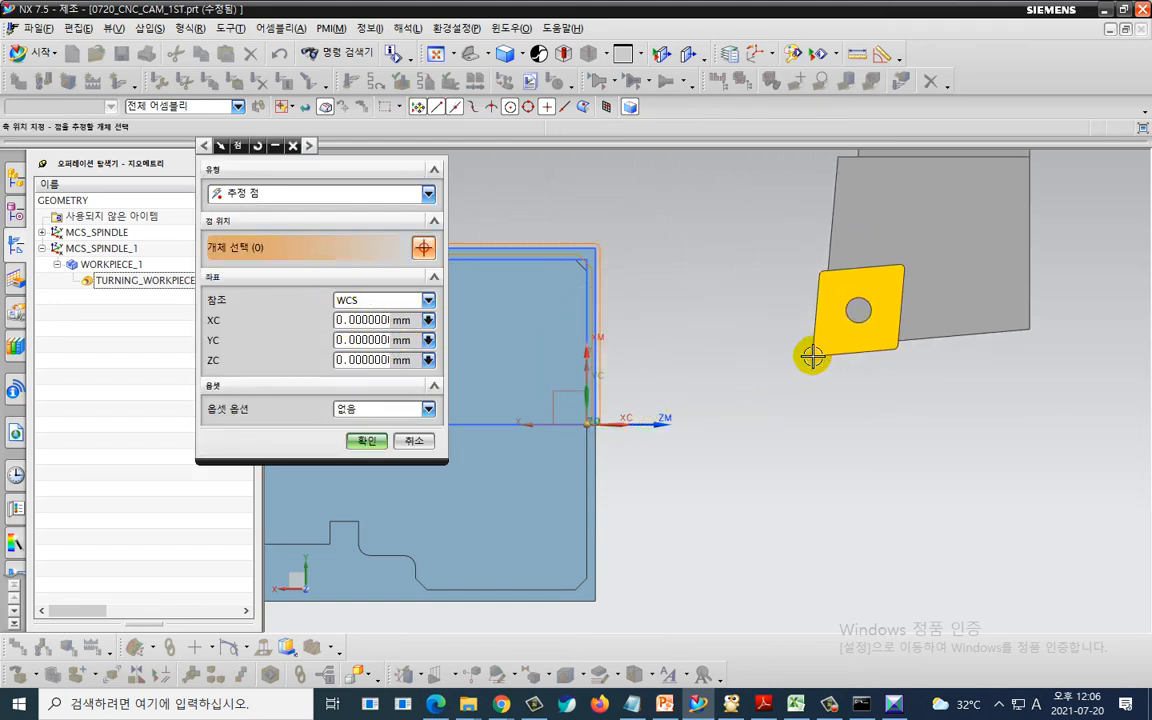
left_click(399, 300)
left_click(398, 318)
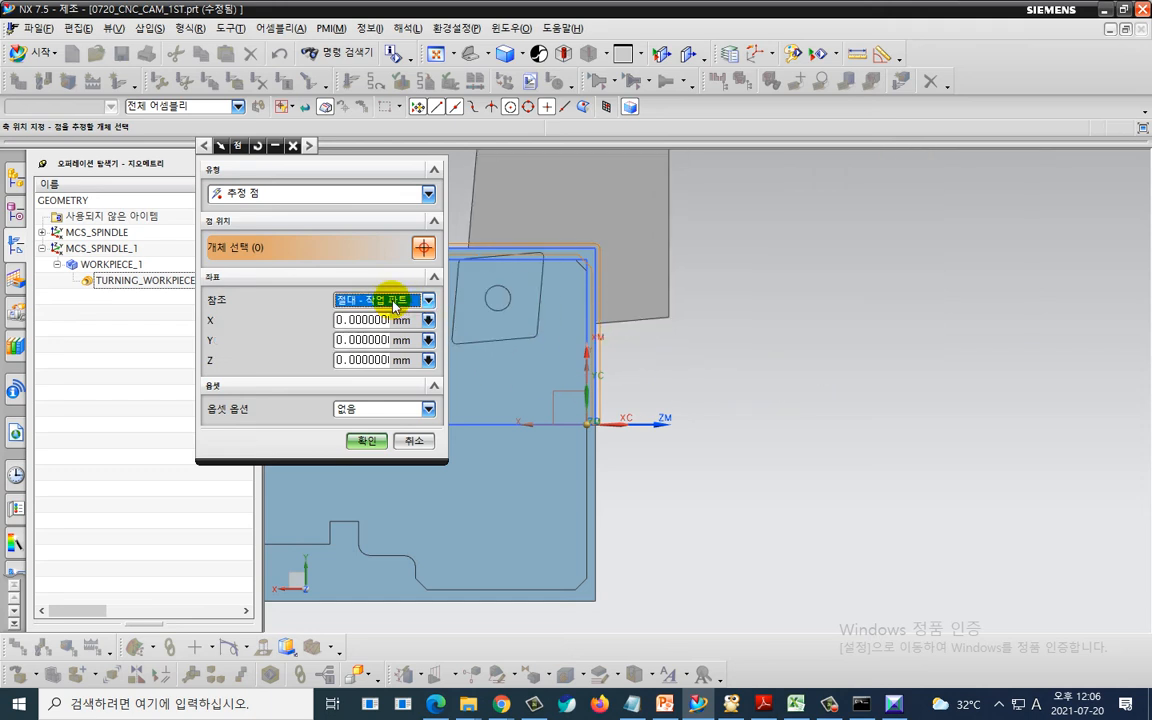
left_click(386, 300)
left_click(399, 345)
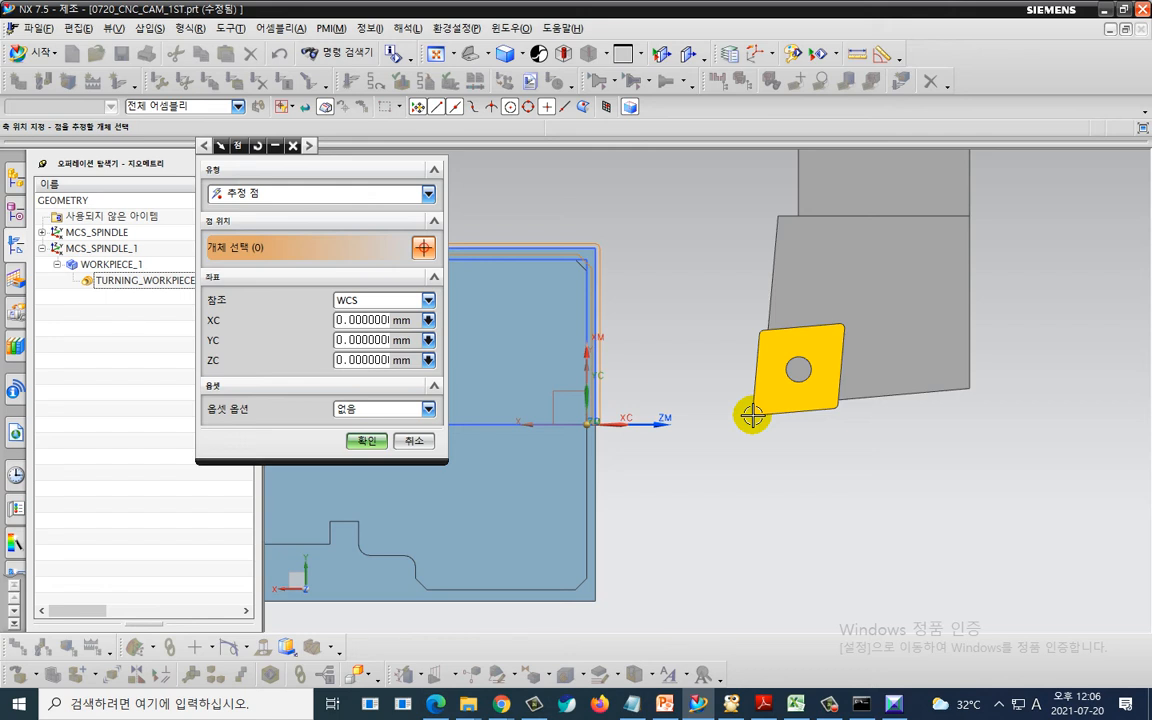
left_click(367, 440)
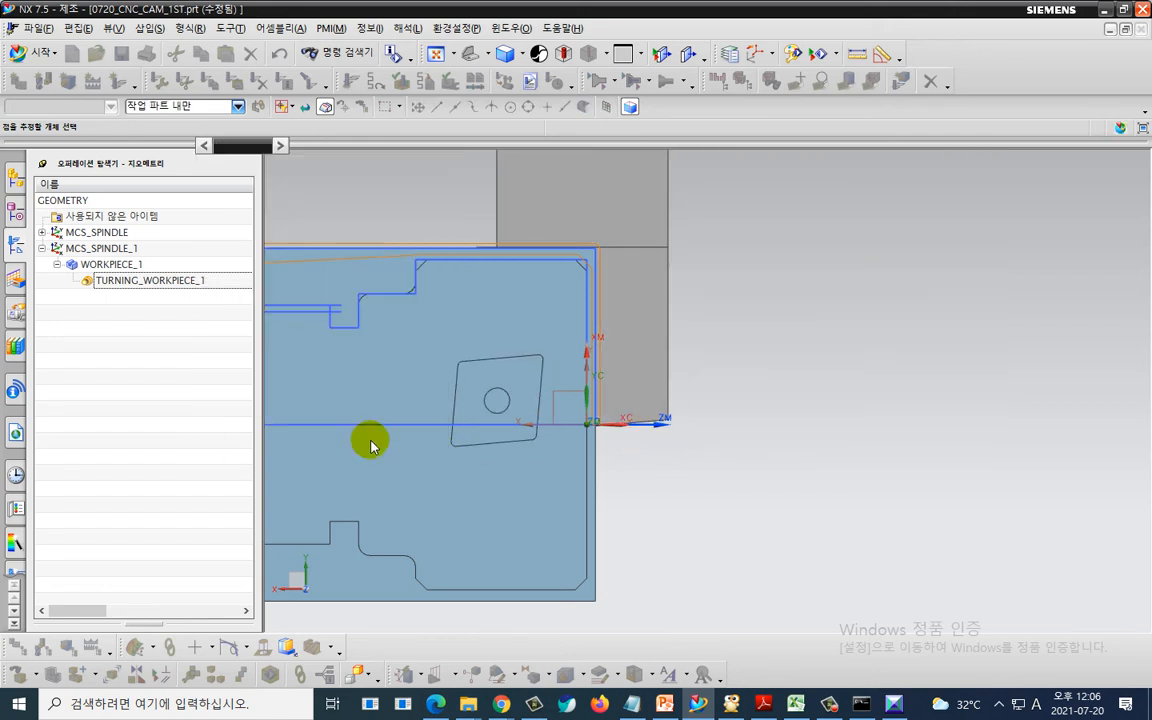
left_click(366, 608)
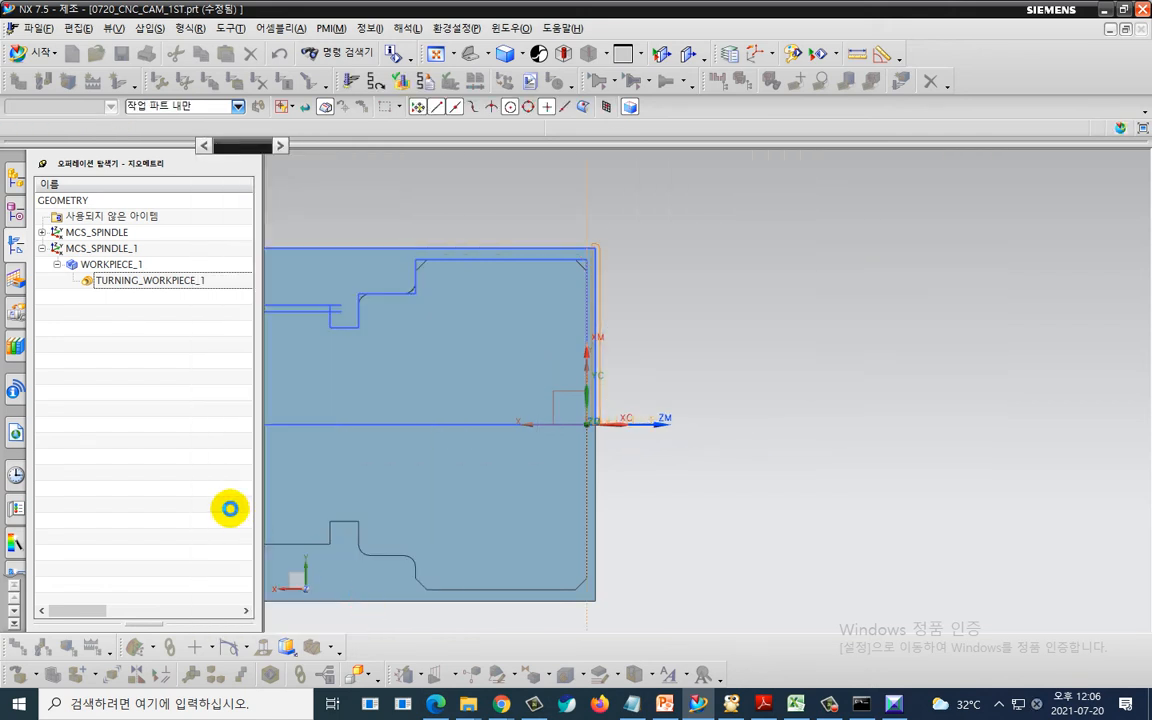
- Generate the facing tool path and inspect it around the part's end face
scroll(200, 500, "down", 5)
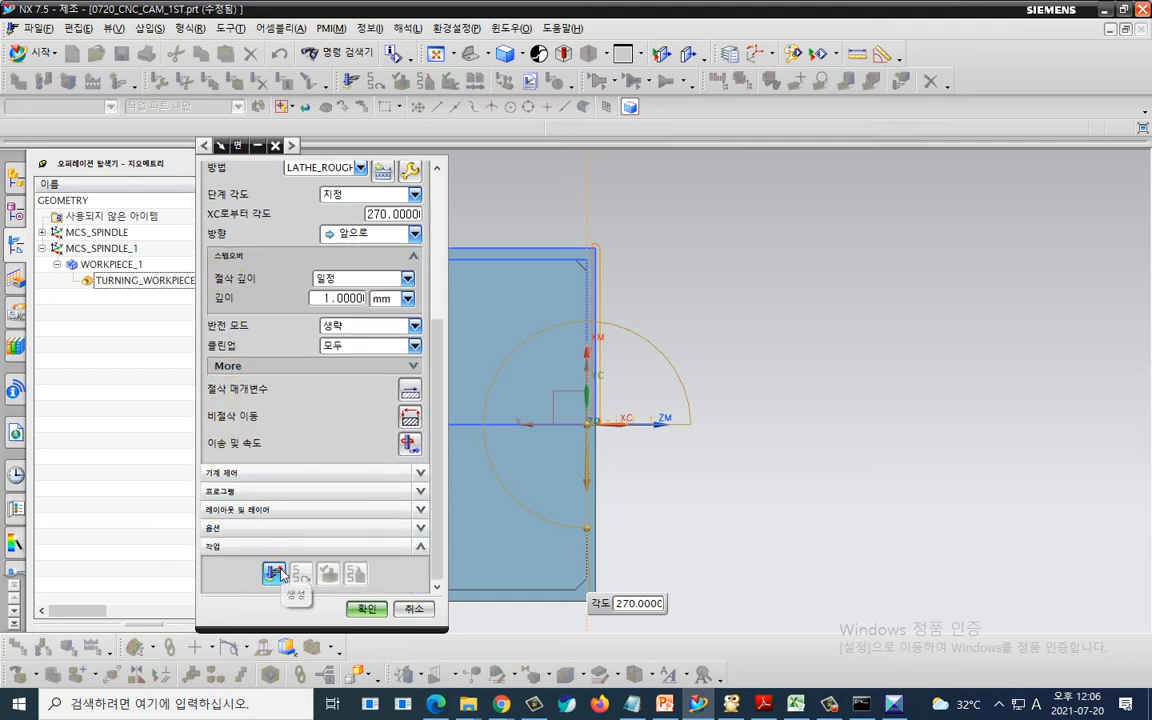
left_click(276, 572)
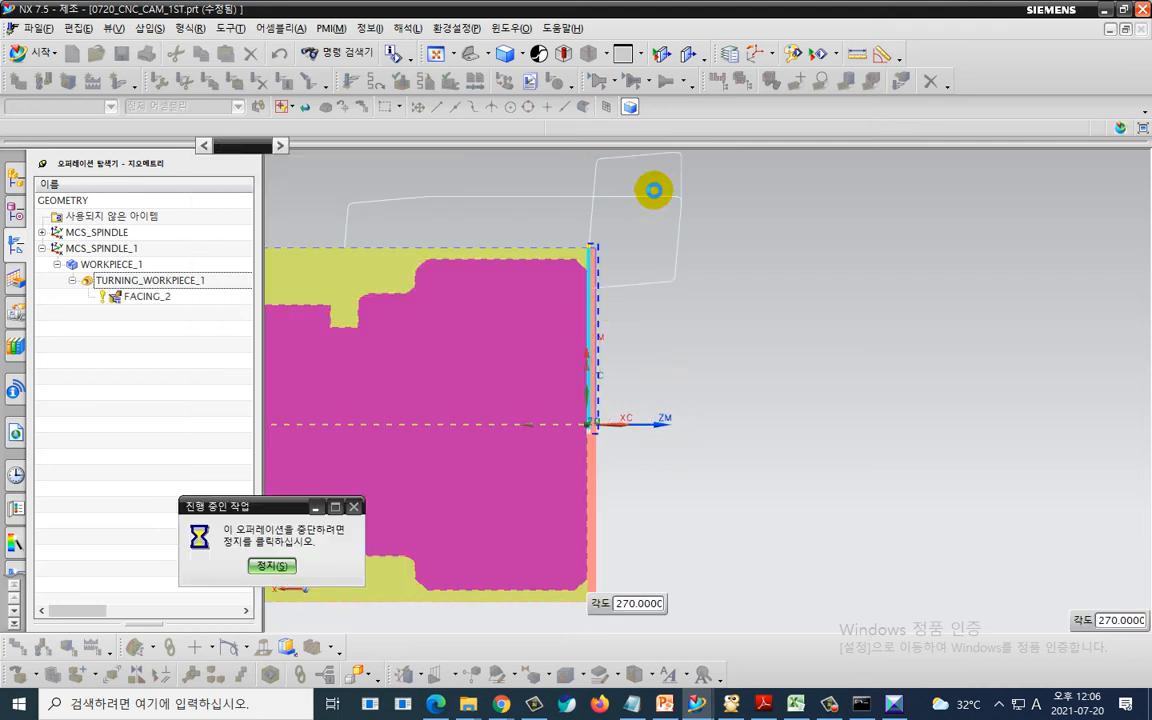
left_click_drag(681, 138, 557, 224)
mouse_move(570, 166)
left_mouse_down()
mouse_move(651, 252)
mouse_move(644, 305)
left_mouse_up()
left_click_drag(651, 265, 691, 312)
right_click(692, 312)
left_click(632, 287)
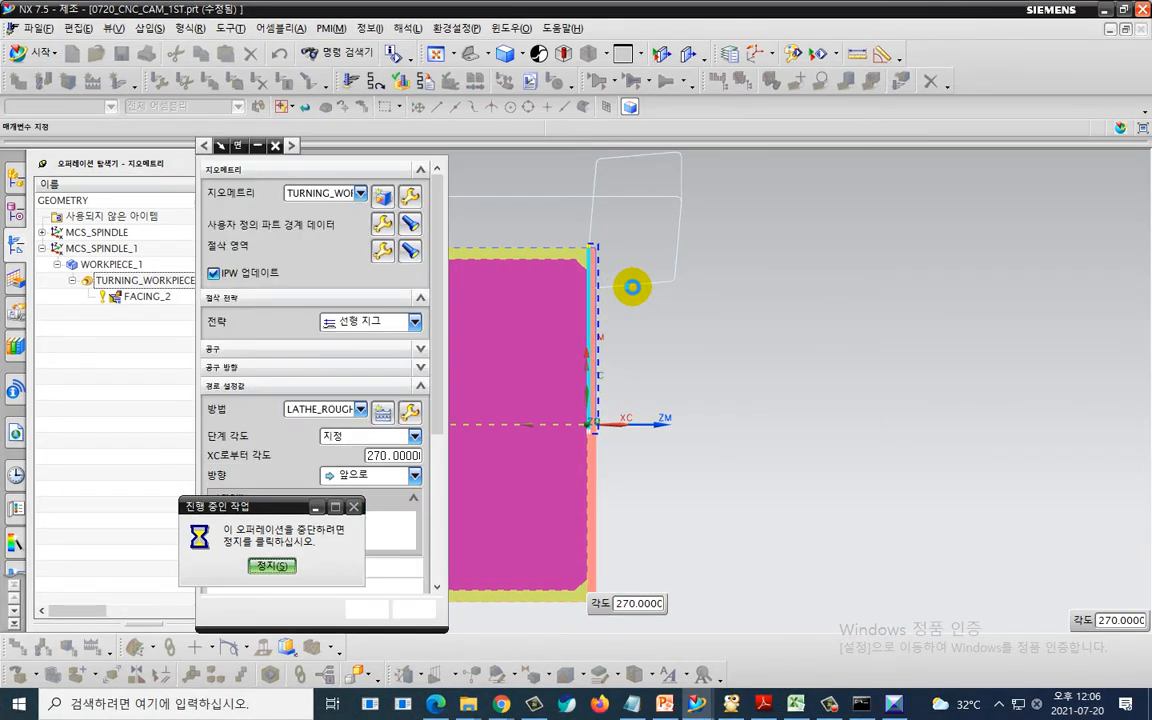
scroll(631, 285, "up", 3)
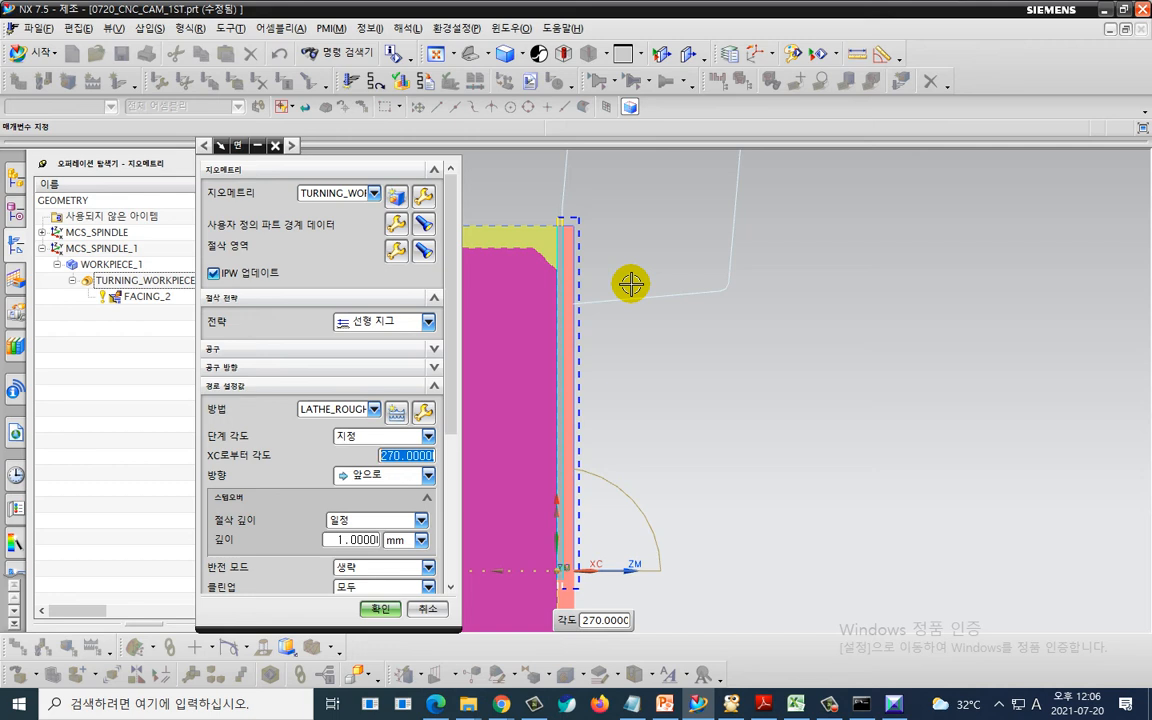
scroll(631, 285, "down", 2)
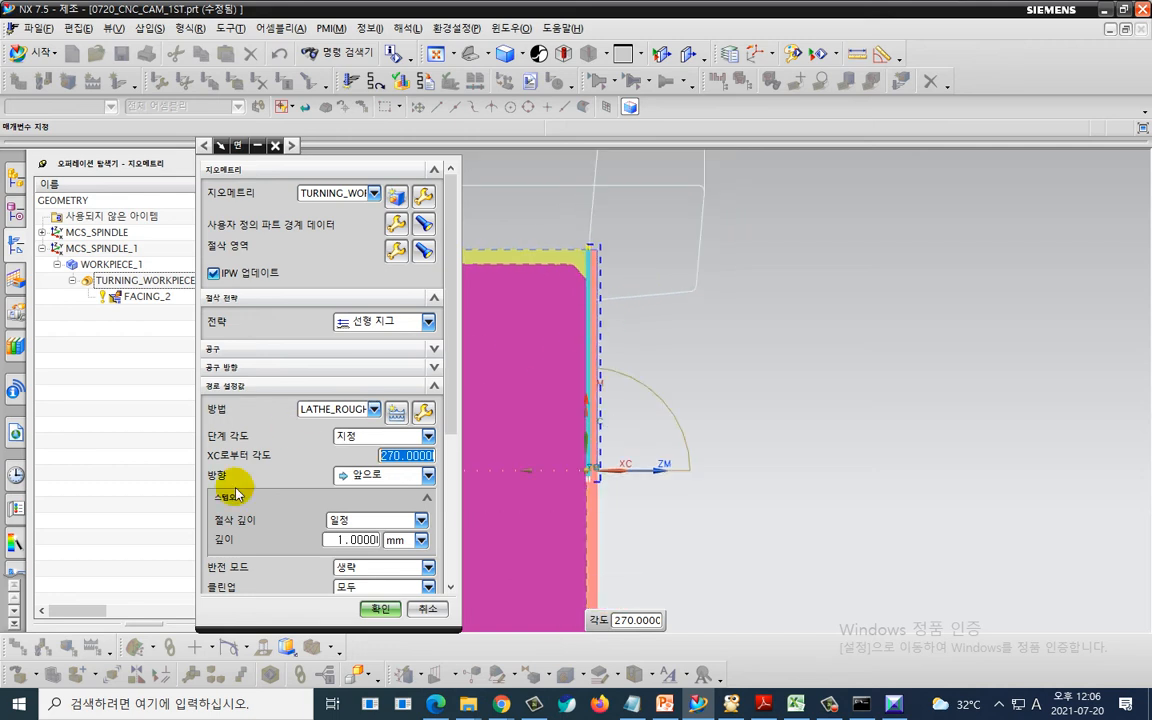
- Open the non-cutting moves and set the approach motion to the start point as Direct
scroll(250, 507, "down", 3)
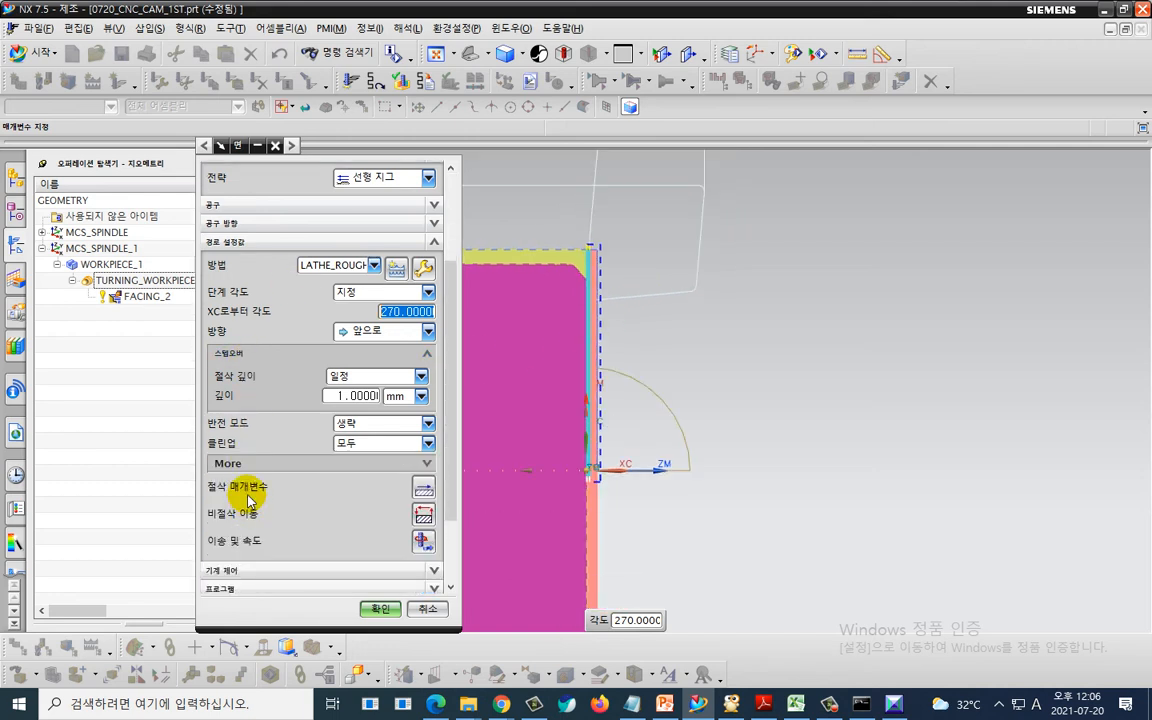
left_click(422, 516)
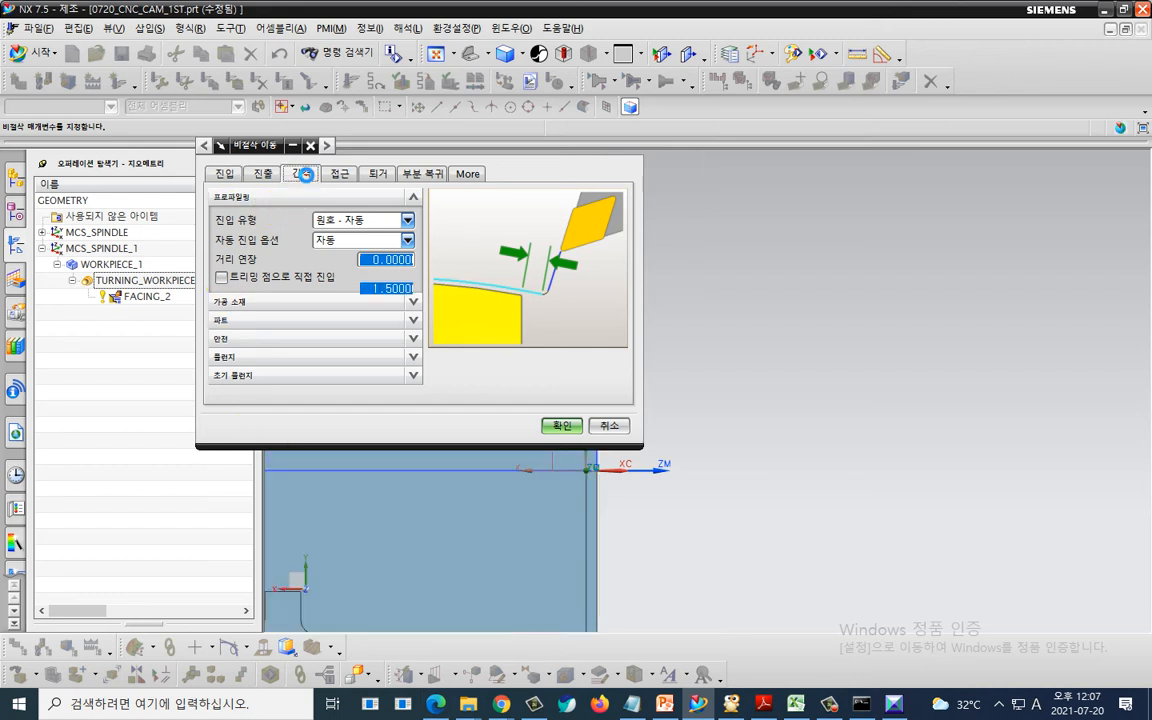
left_click(336, 175)
left_click(398, 268)
left_click(393, 301)
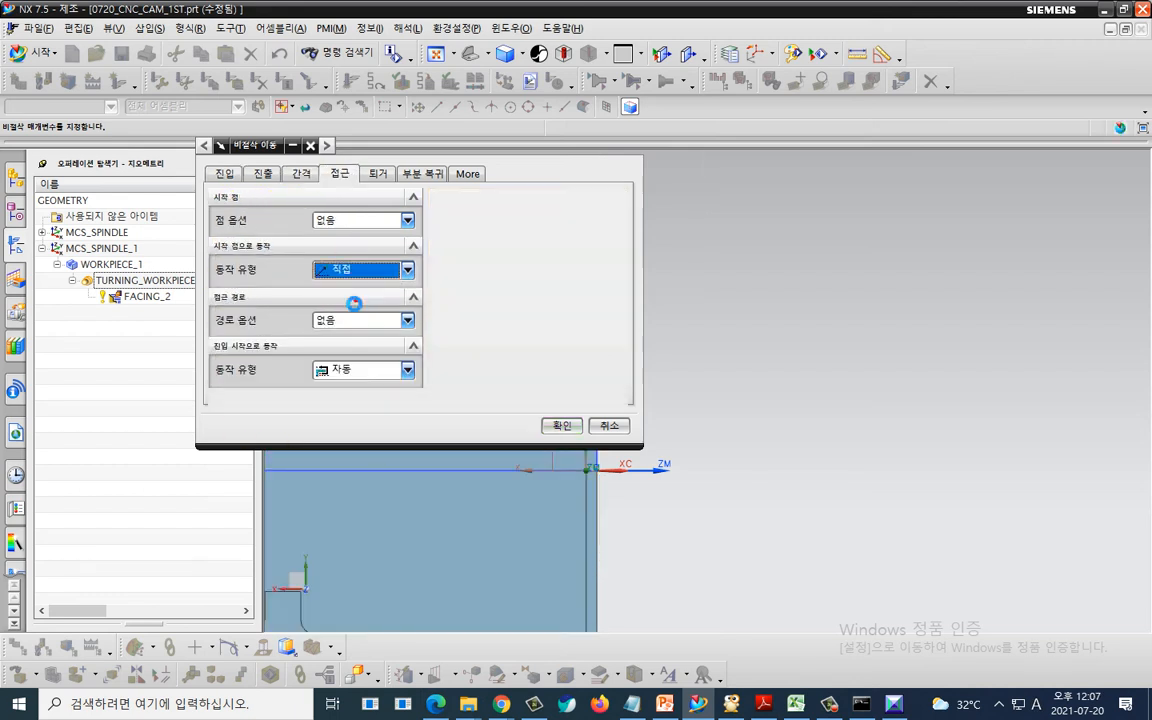
- Specify the approach start point in WCS at XC 3.5 and YC 33
left_click(365, 296)
left_click(366, 304)
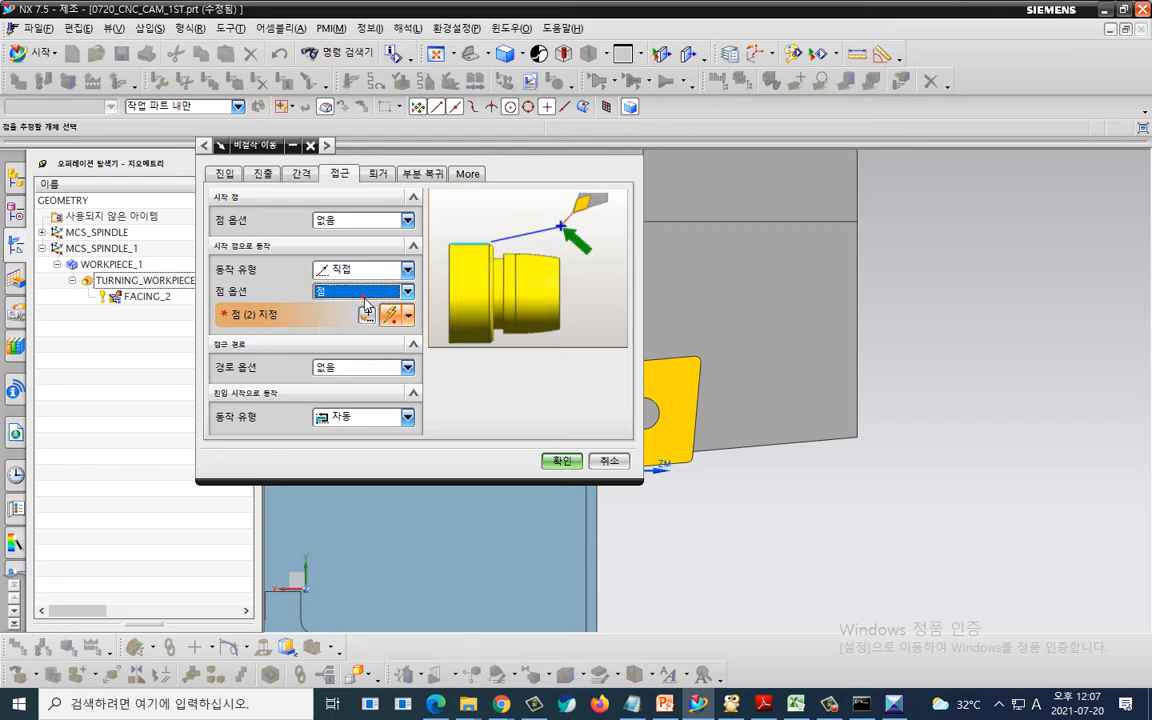
left_click(366, 310)
left_click(373, 312)
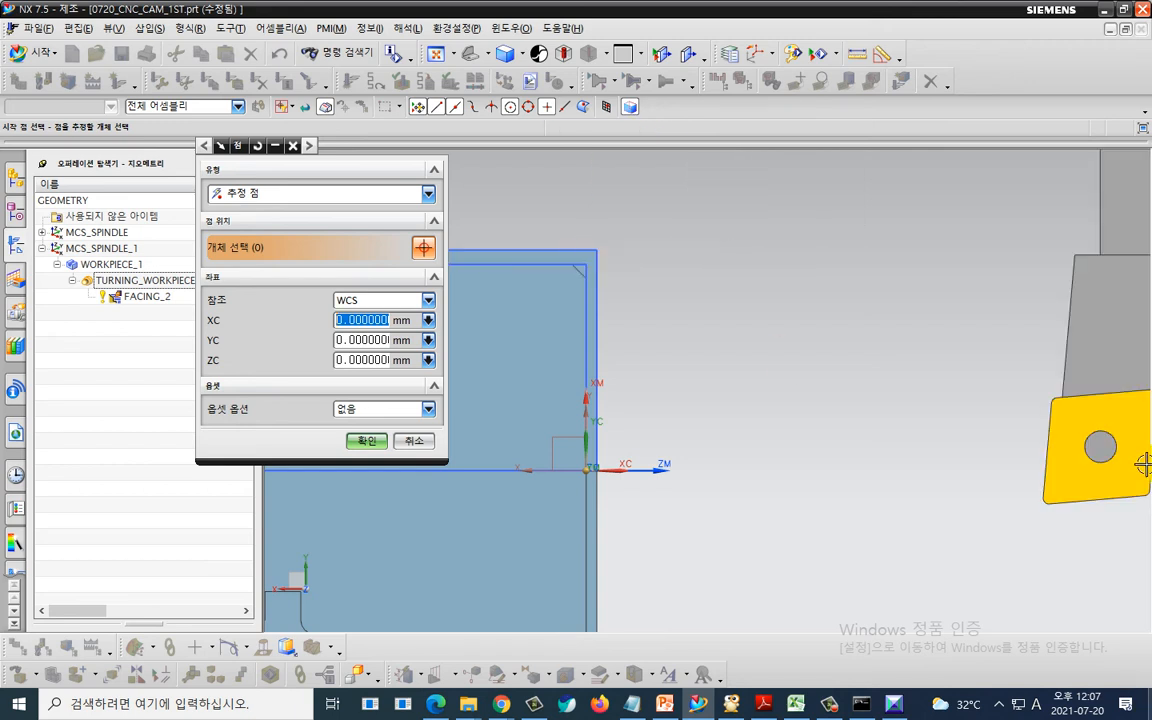
left_click(602, 238)
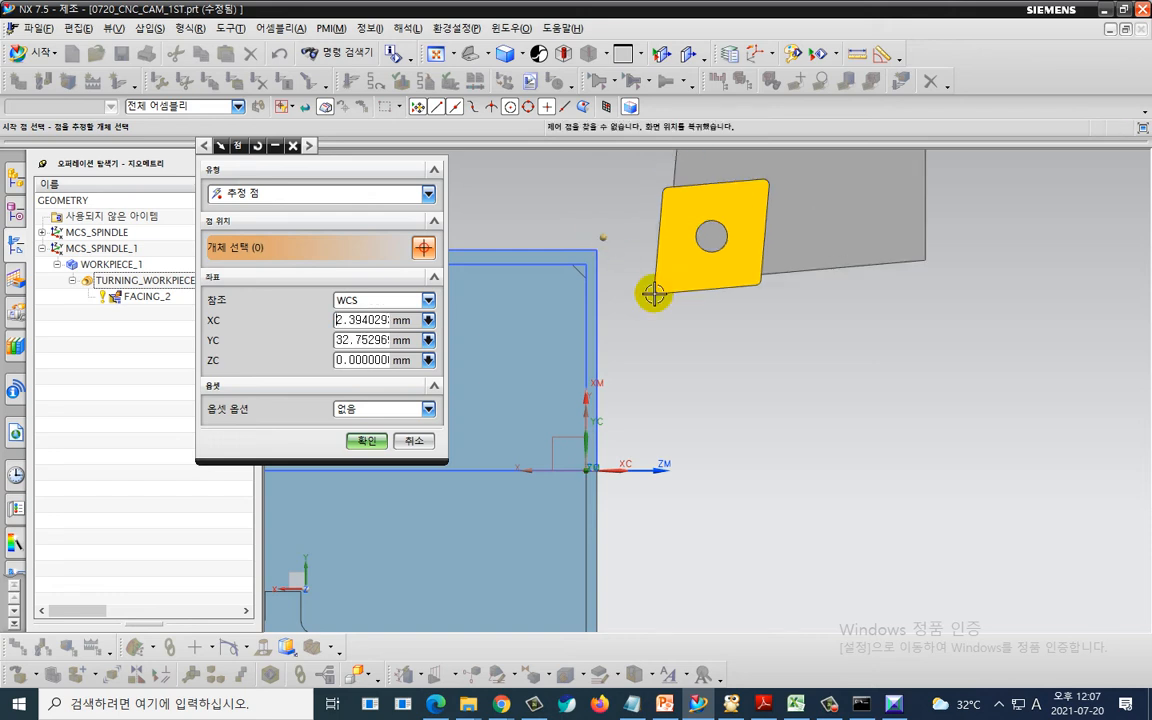
double_click(362, 320)
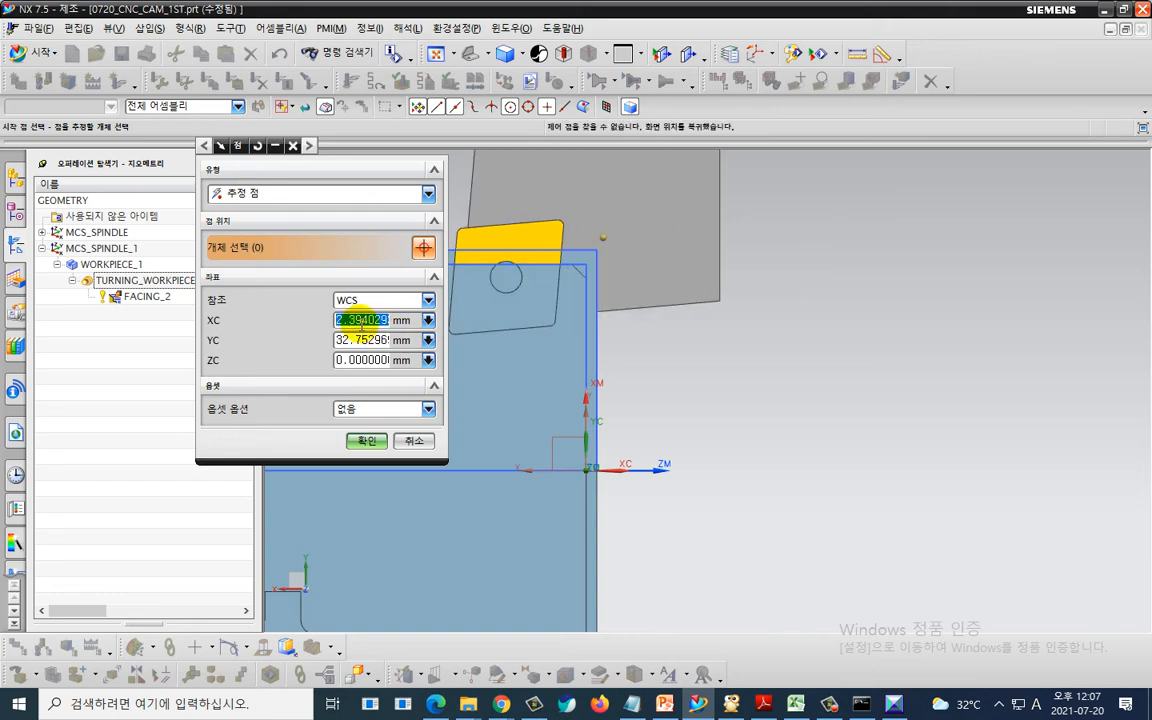
type("3.5")
key("Tab")
type("33")
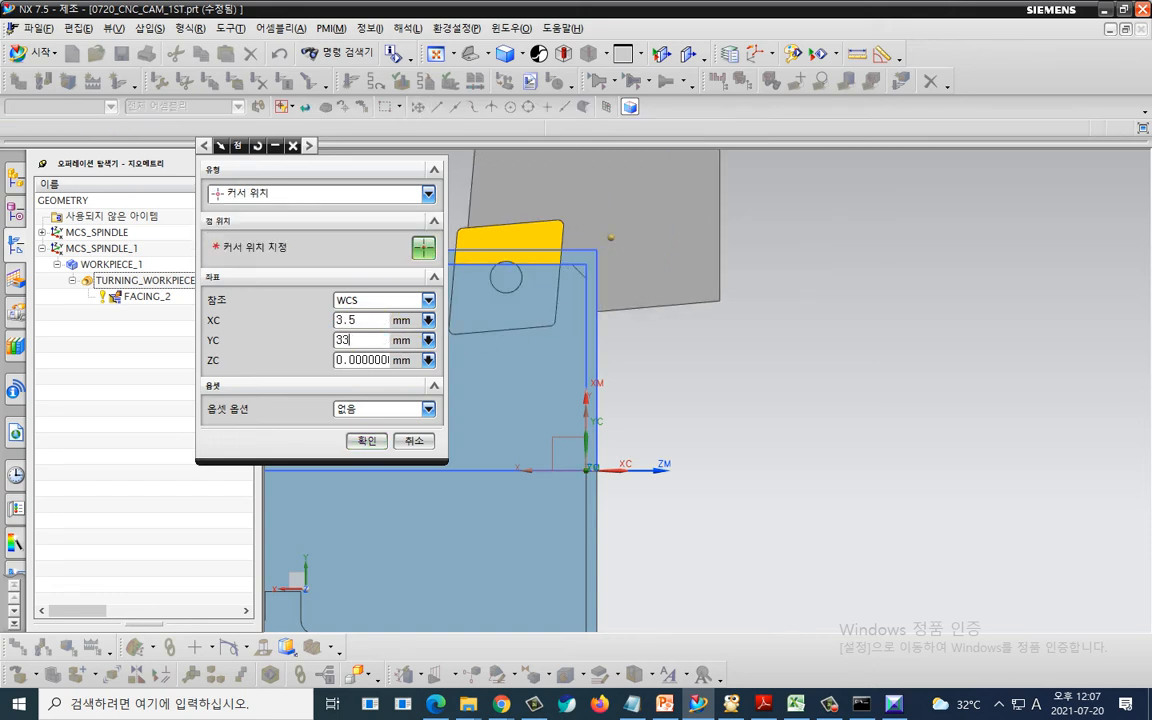
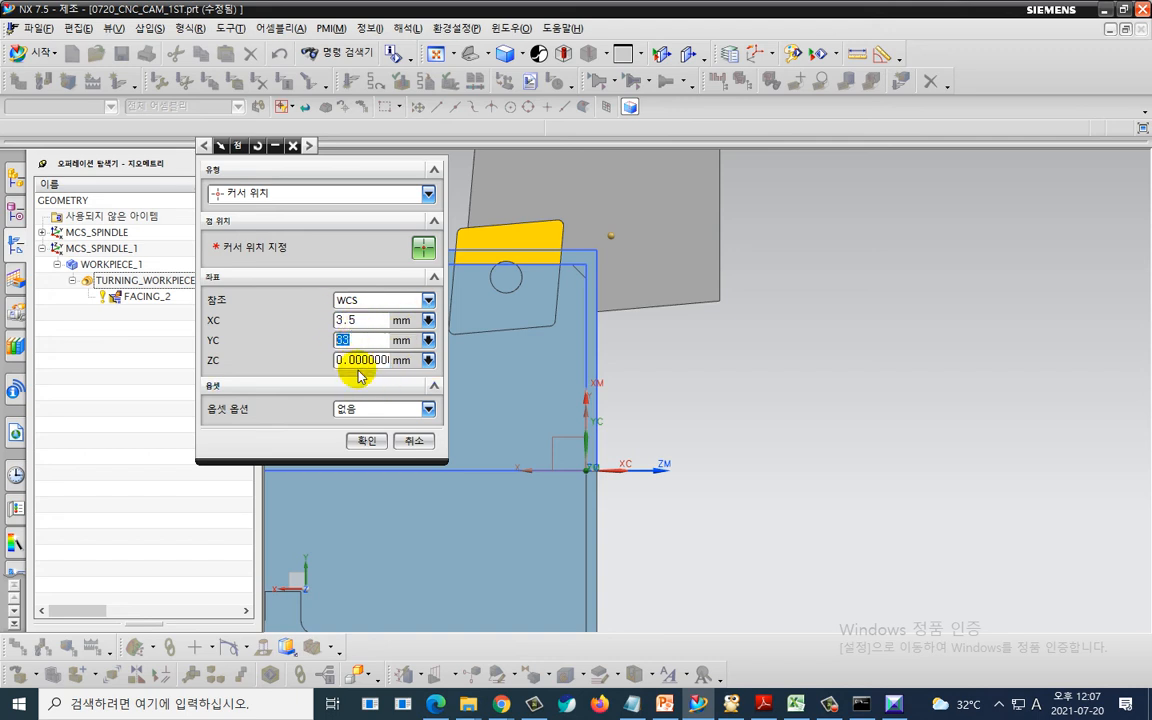
- Set the retract motion to Direct with its point option the same as the start, and accept the non-cutting moves
left_click(366, 441)
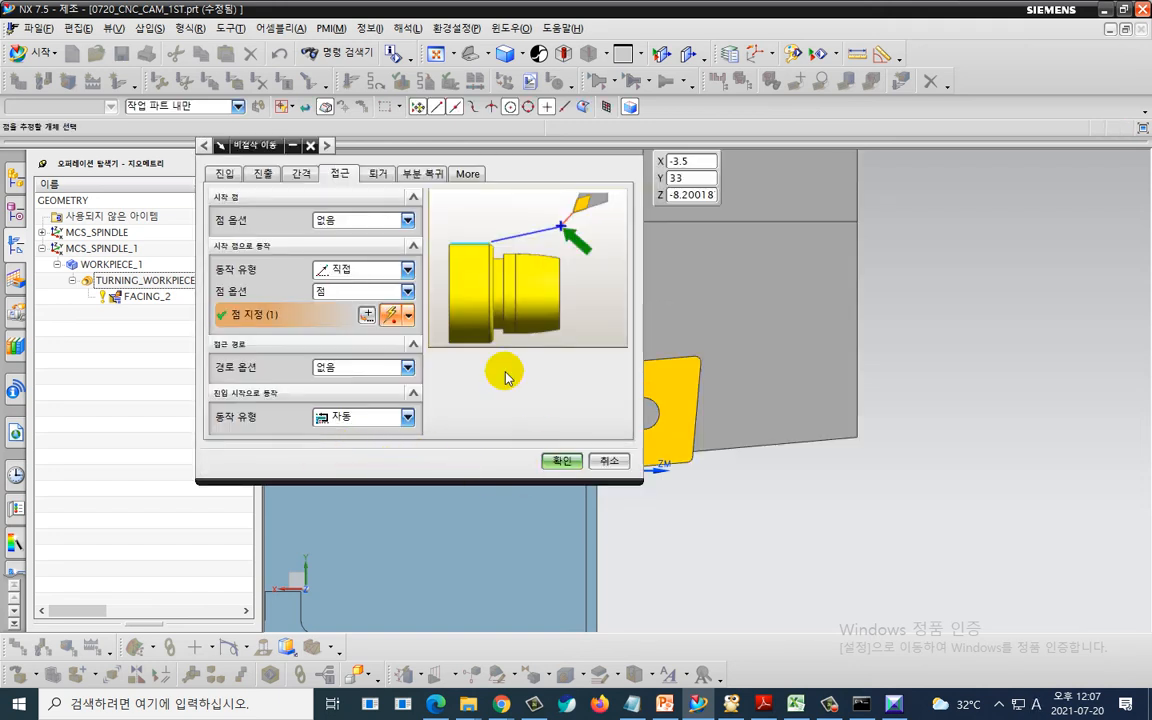
left_click(377, 173)
left_click(358, 269)
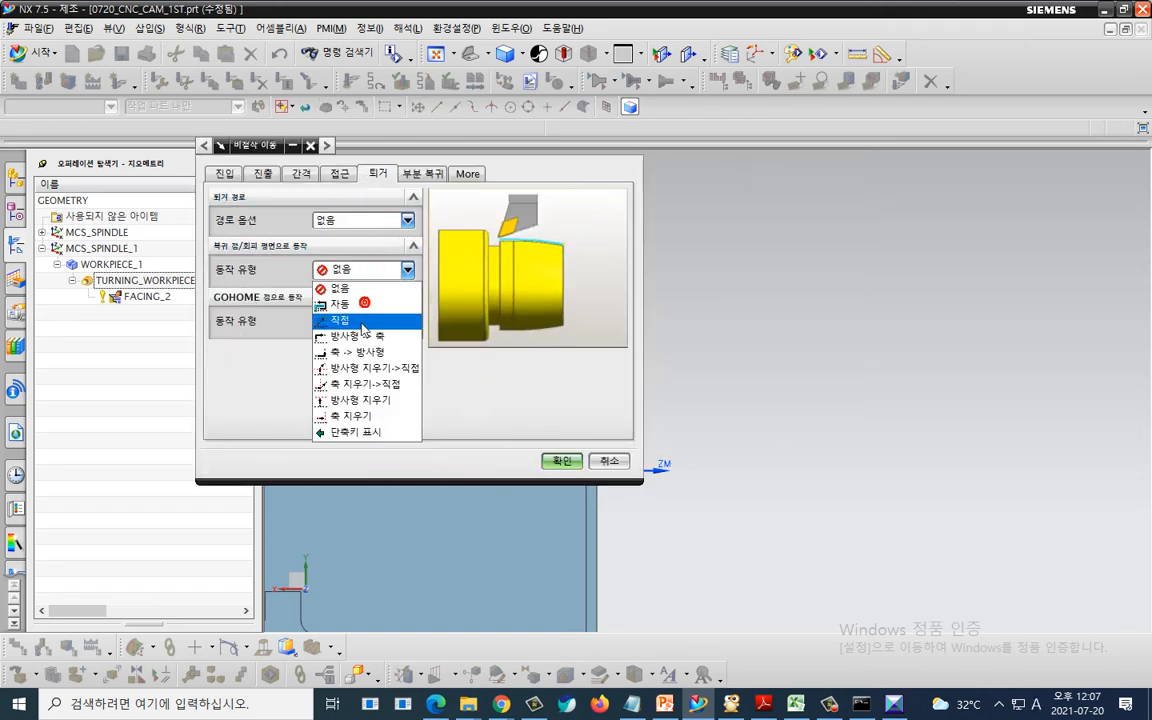
left_click(340, 320)
left_click(360, 291)
left_click(345, 355)
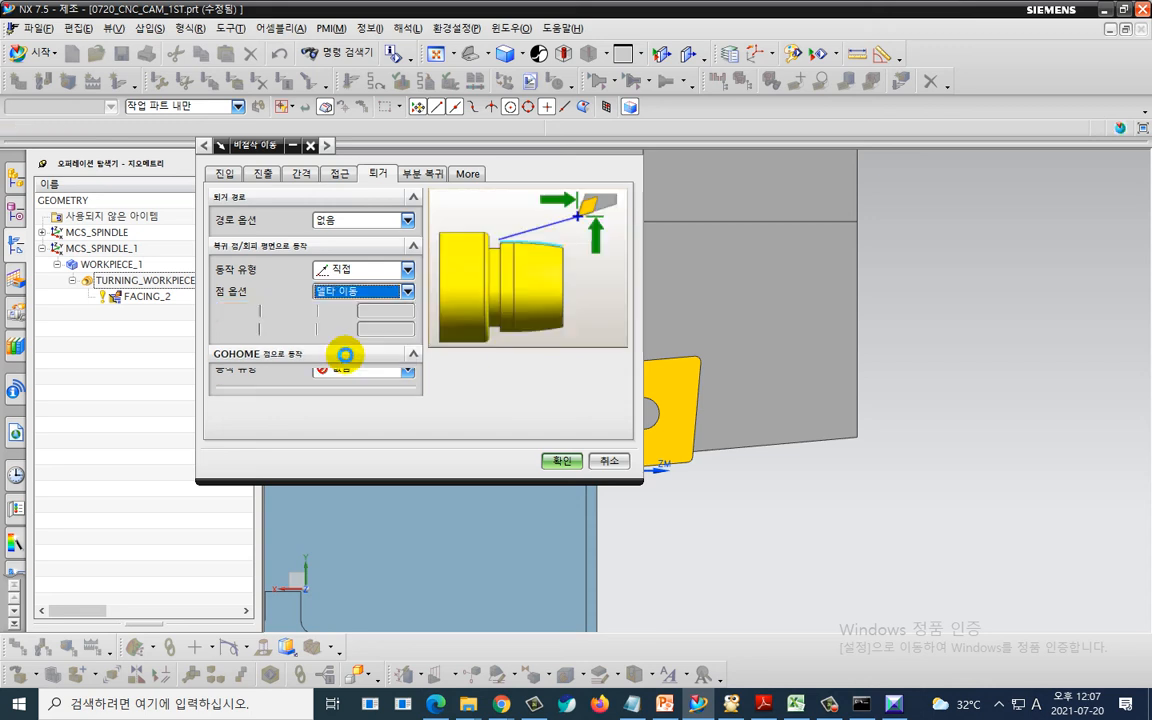
left_click(360, 291)
left_click(356, 364)
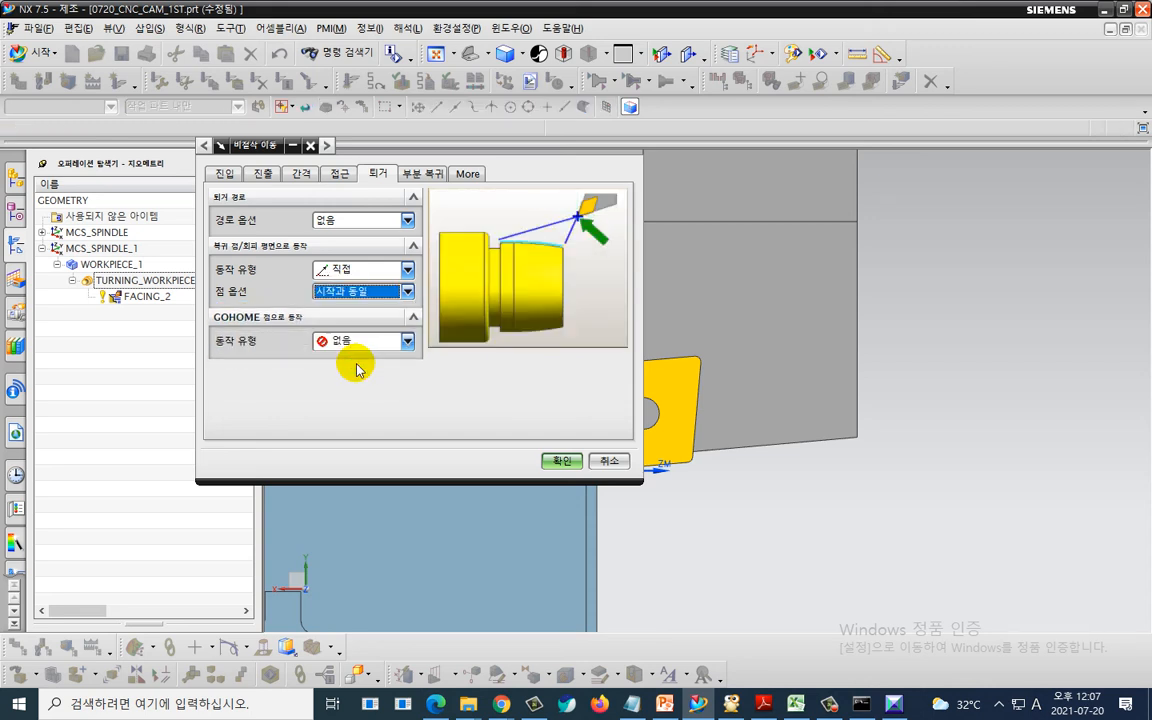
left_click(558, 461)
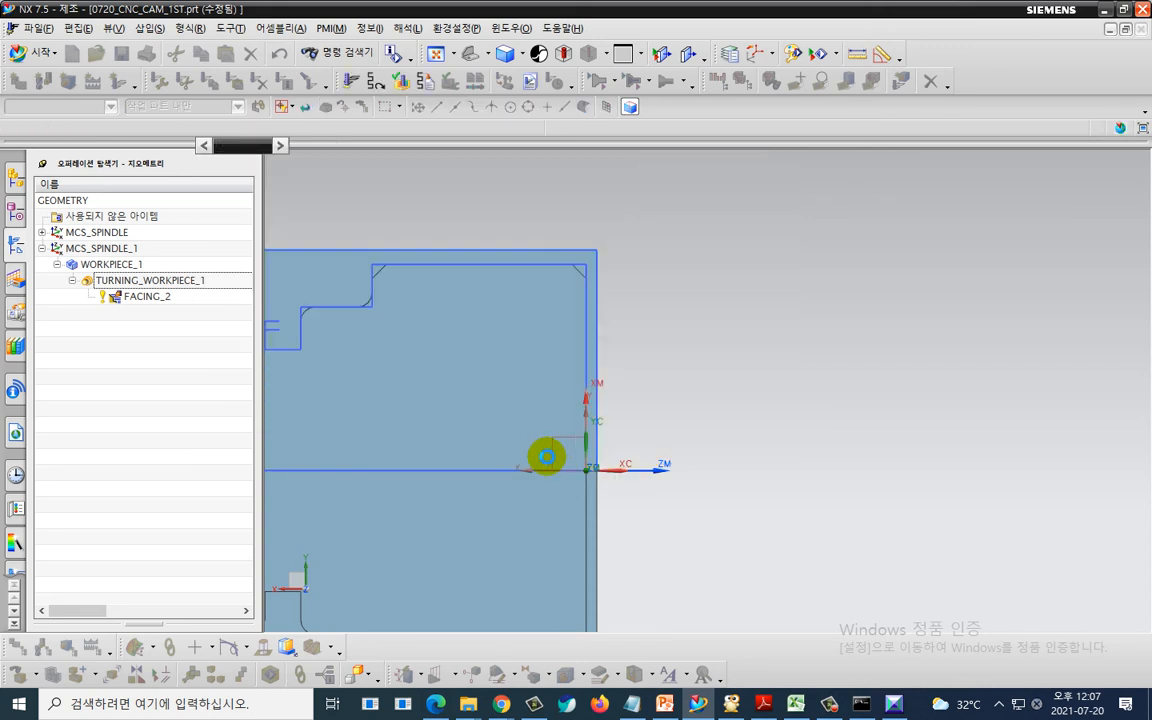
- Regenerate the FACING_2 tool path and accept the operation
scroll(280, 540, "down", 3)
left_click(271, 572)
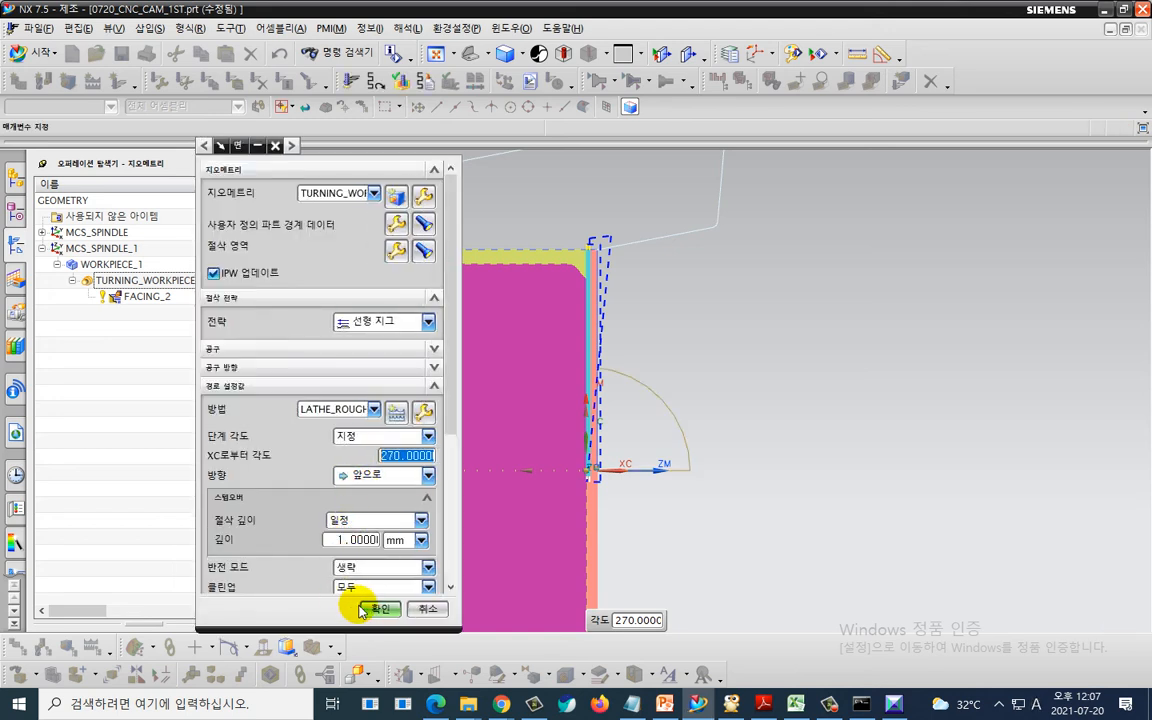
left_click(372, 606)
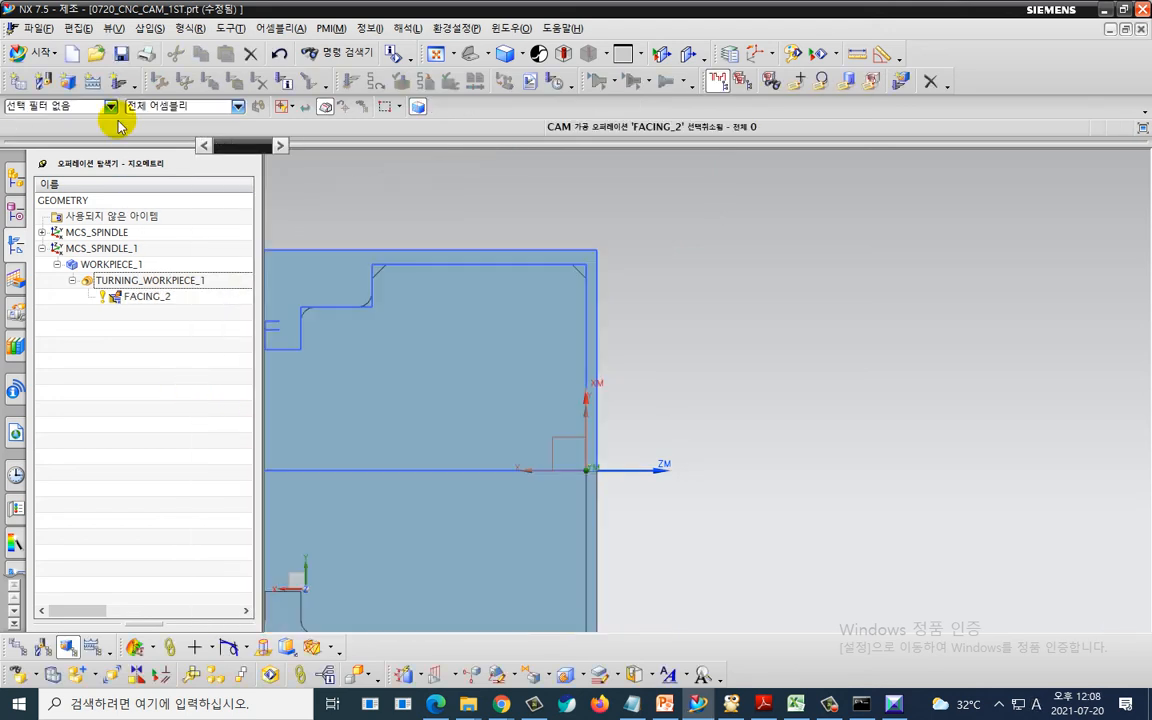
- Create a rough turning OD operation with tool OD_80_L, geometry TURNING_WORKPIECE_1 and method LATHE_ROUGH
left_click(118, 82)
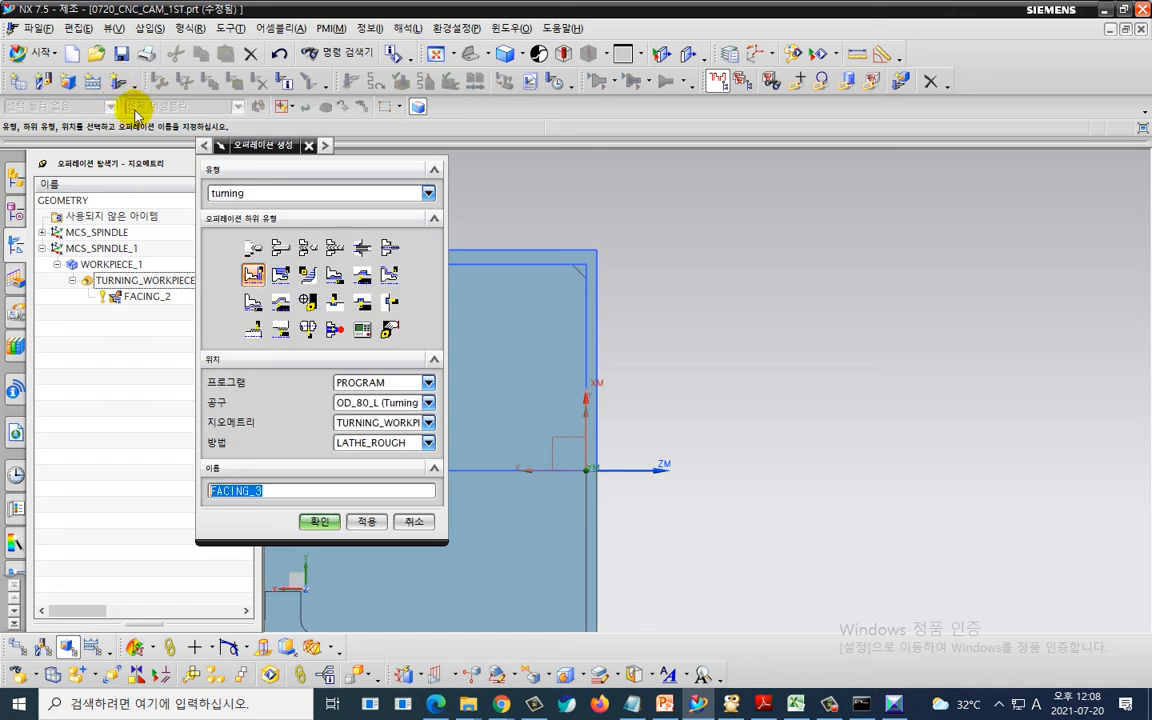
left_click(280, 277)
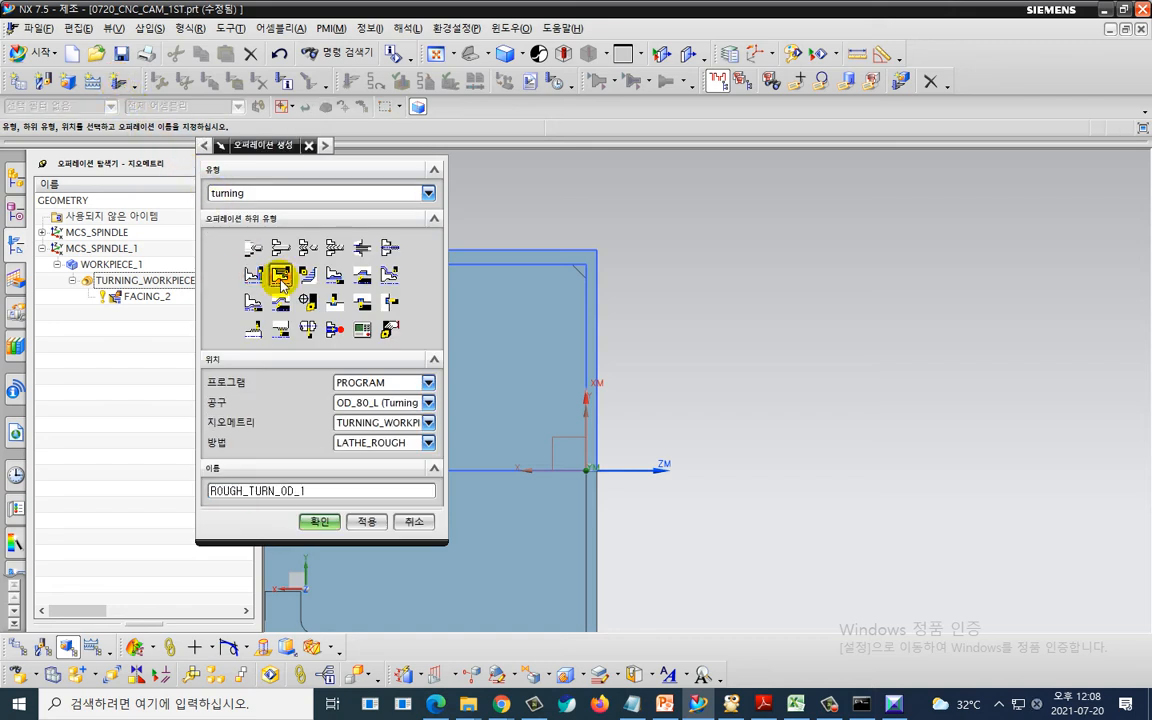
left_click(406, 428)
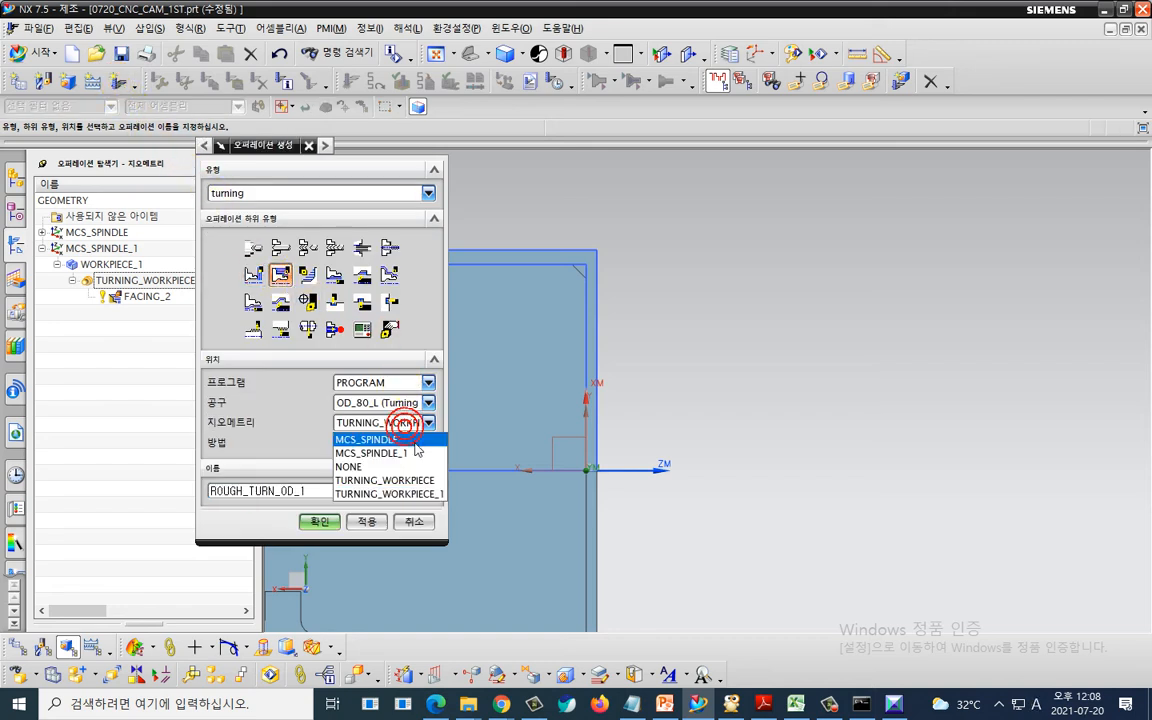
left_click(426, 495)
left_click(427, 422)
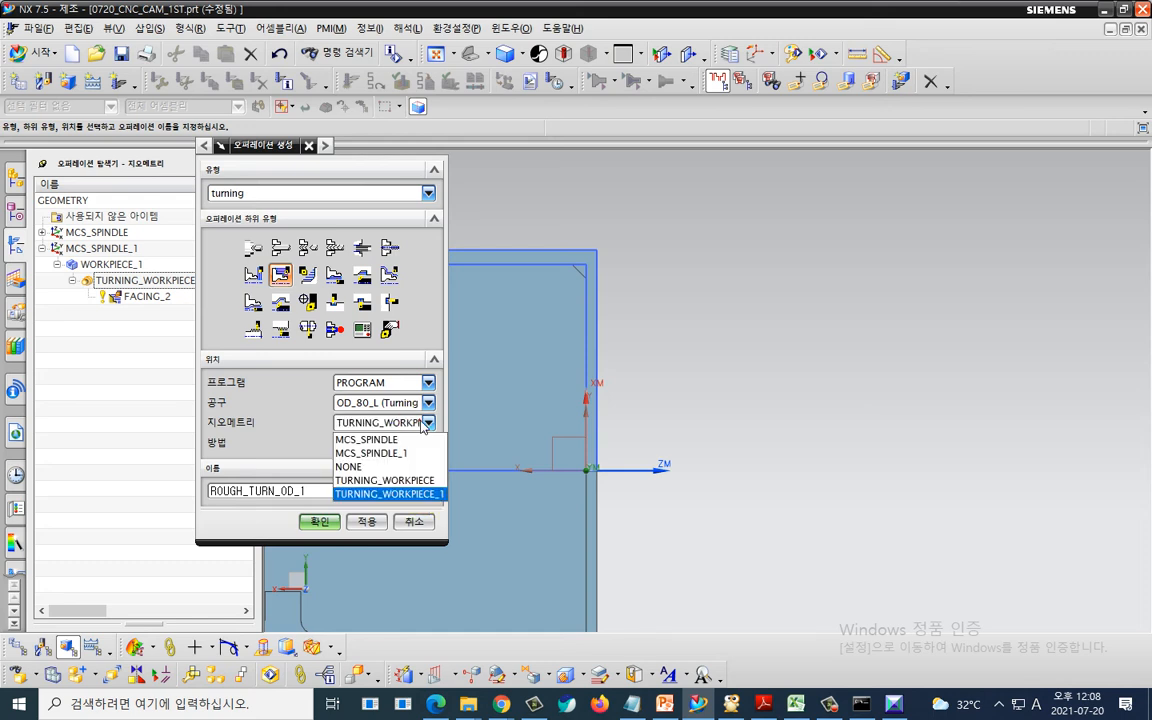
left_click(428, 494)
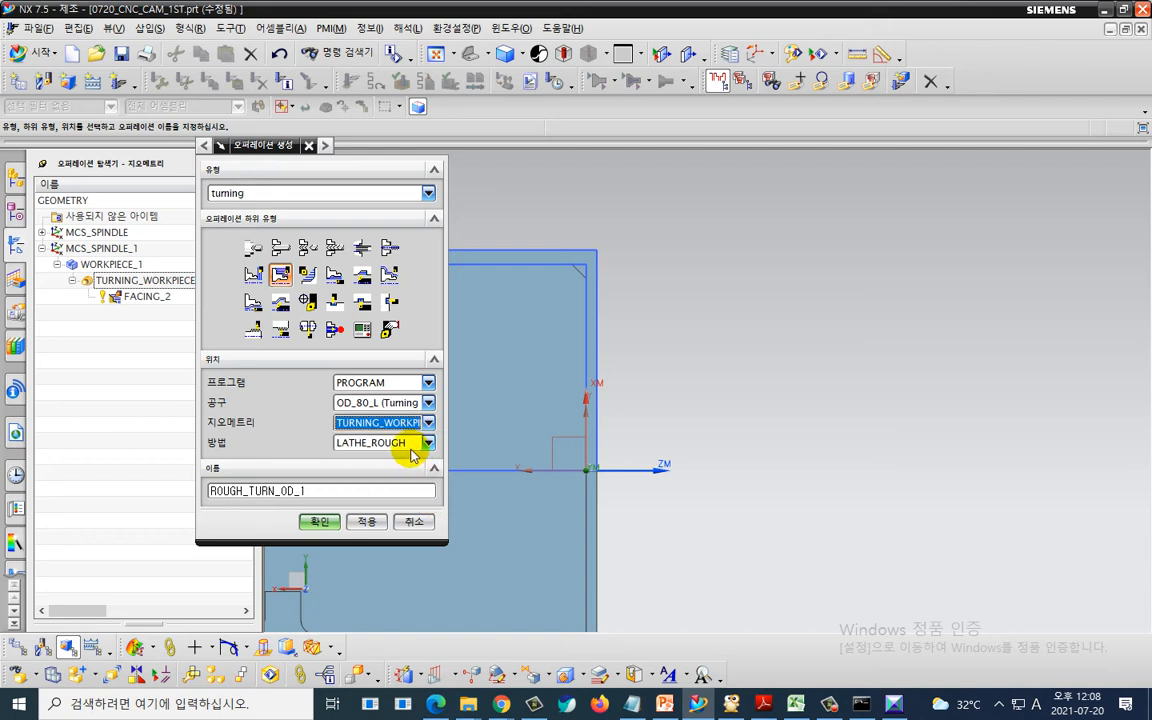
left_click(319, 521)
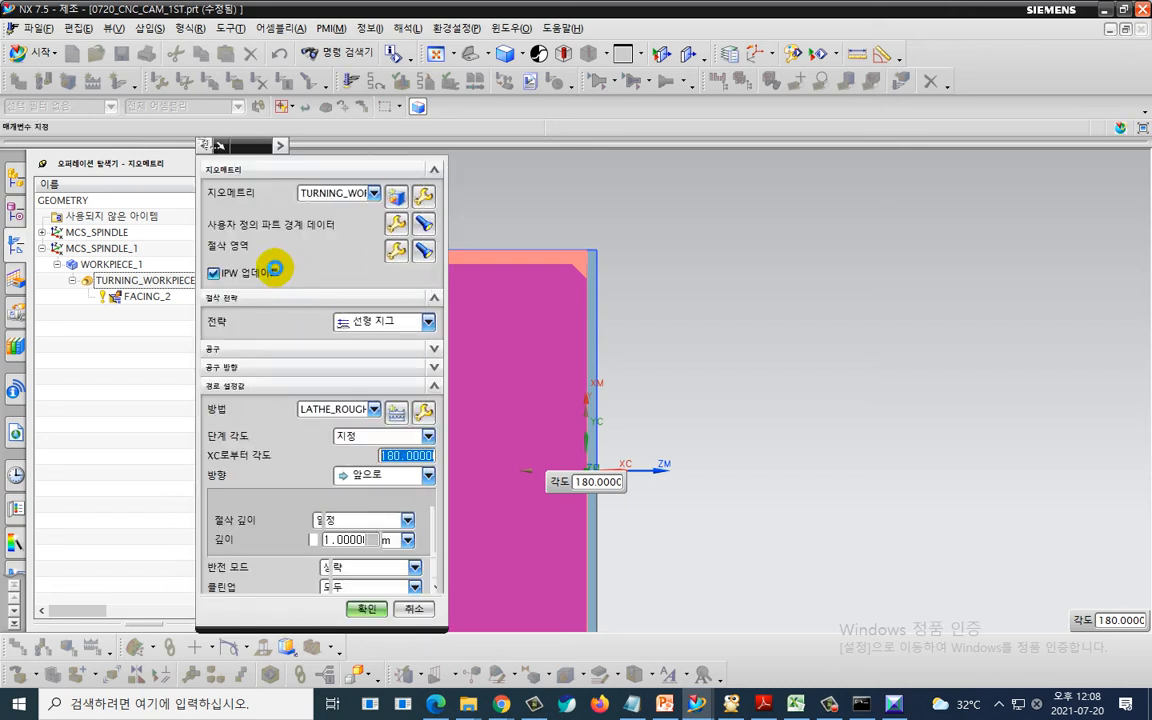
- Set axial trim plane 1 of the cut region to a point picked at the part's shoulder corner
left_click(396, 250)
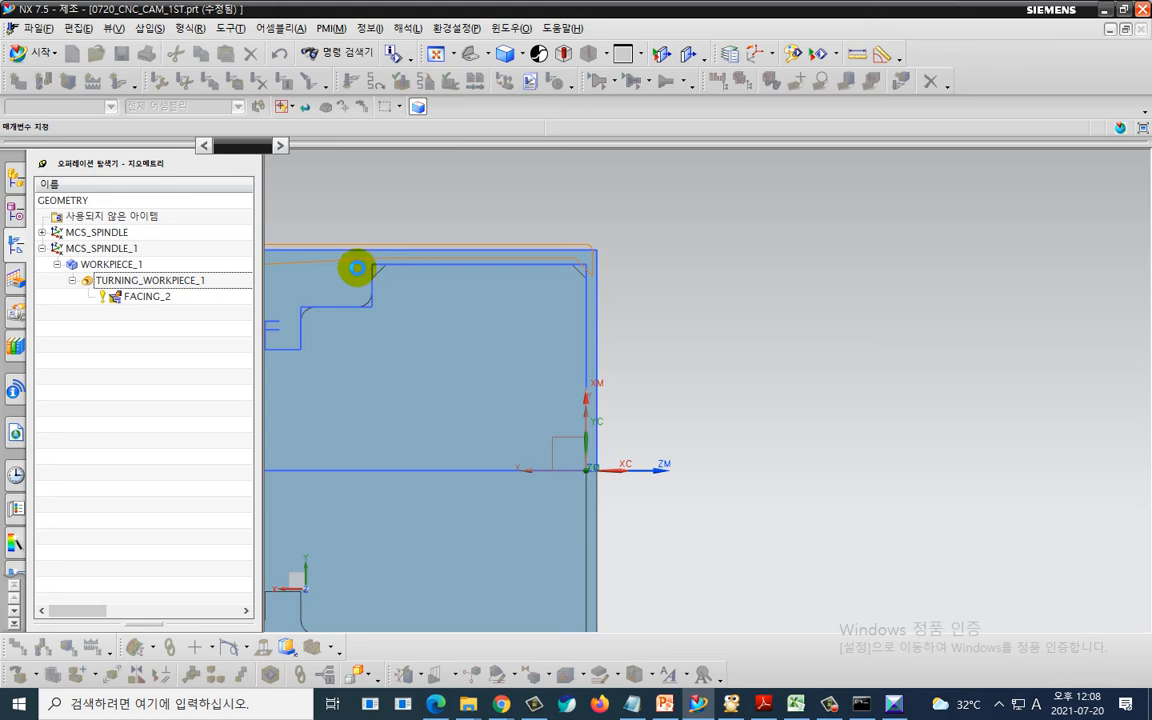
left_click_drag(298, 152, 163, 152)
left_click(252, 290)
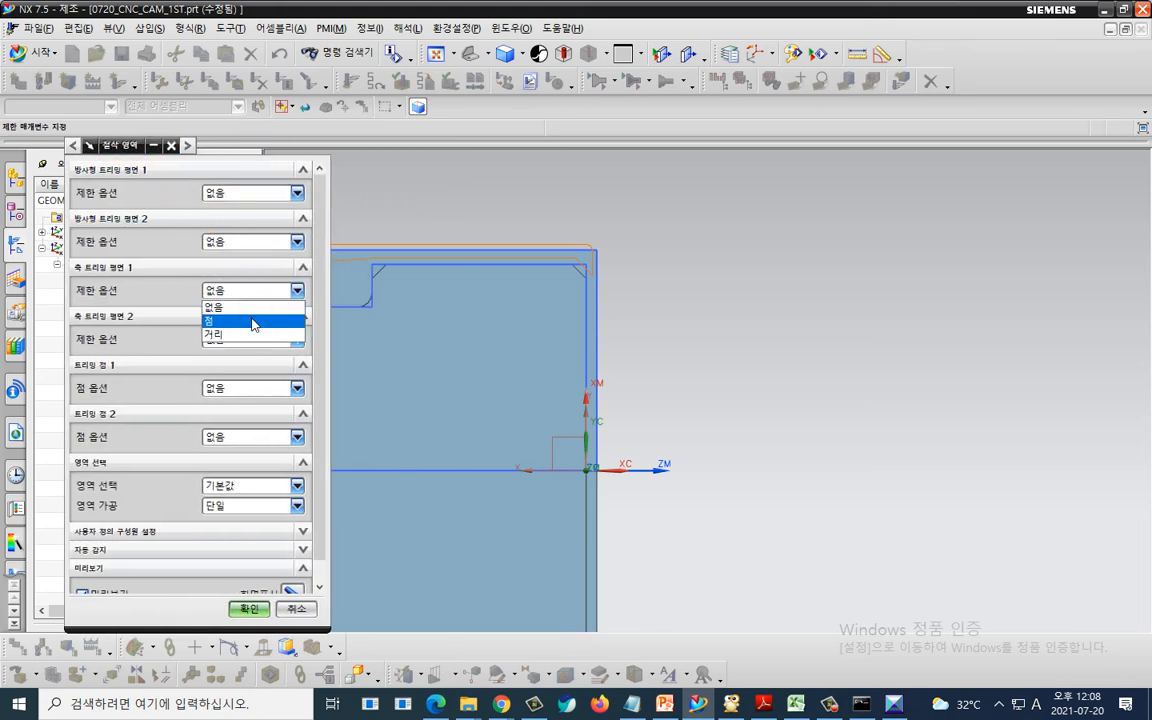
left_click(252, 320)
left_click(257, 313)
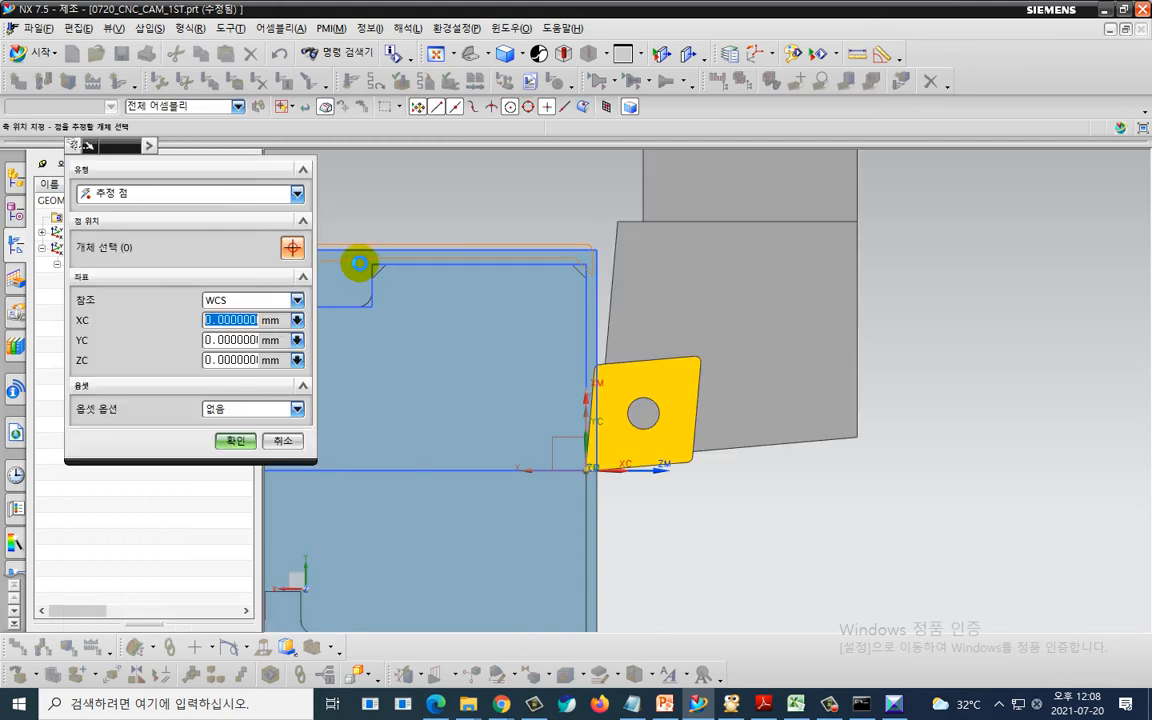
scroll(360, 264, "up", 5)
left_click(390, 258)
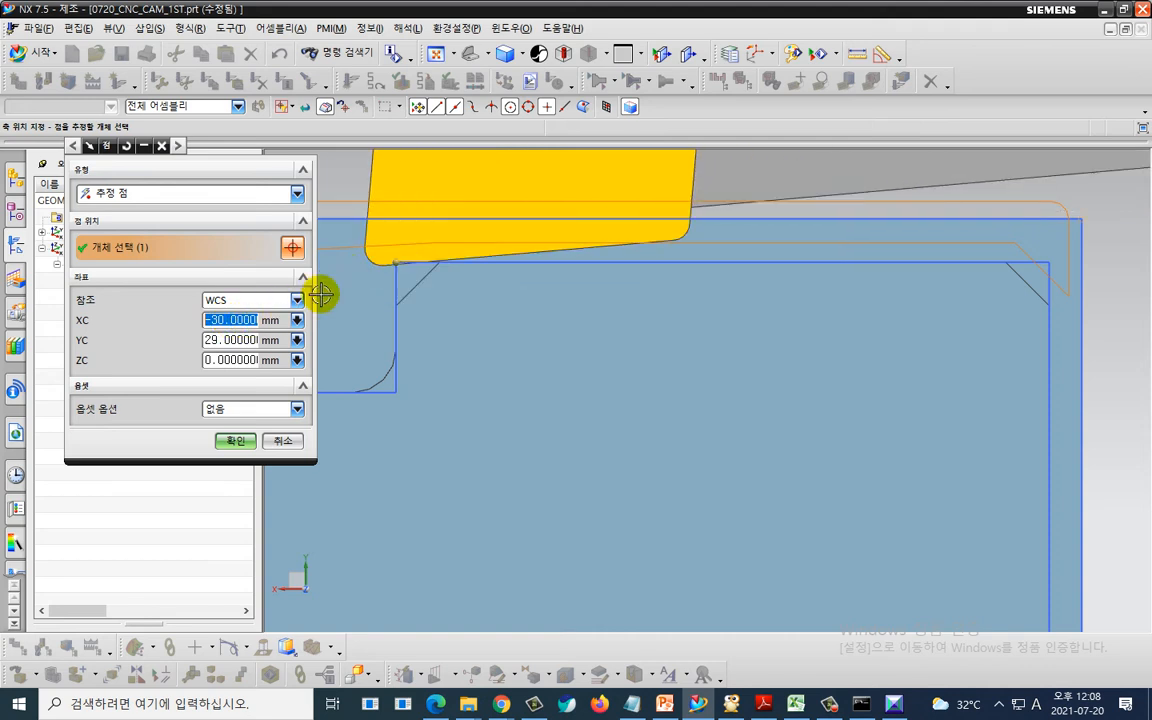
- Adjust the trim point's XC to -30.1 and confirm the cut region
left_click(232, 320)
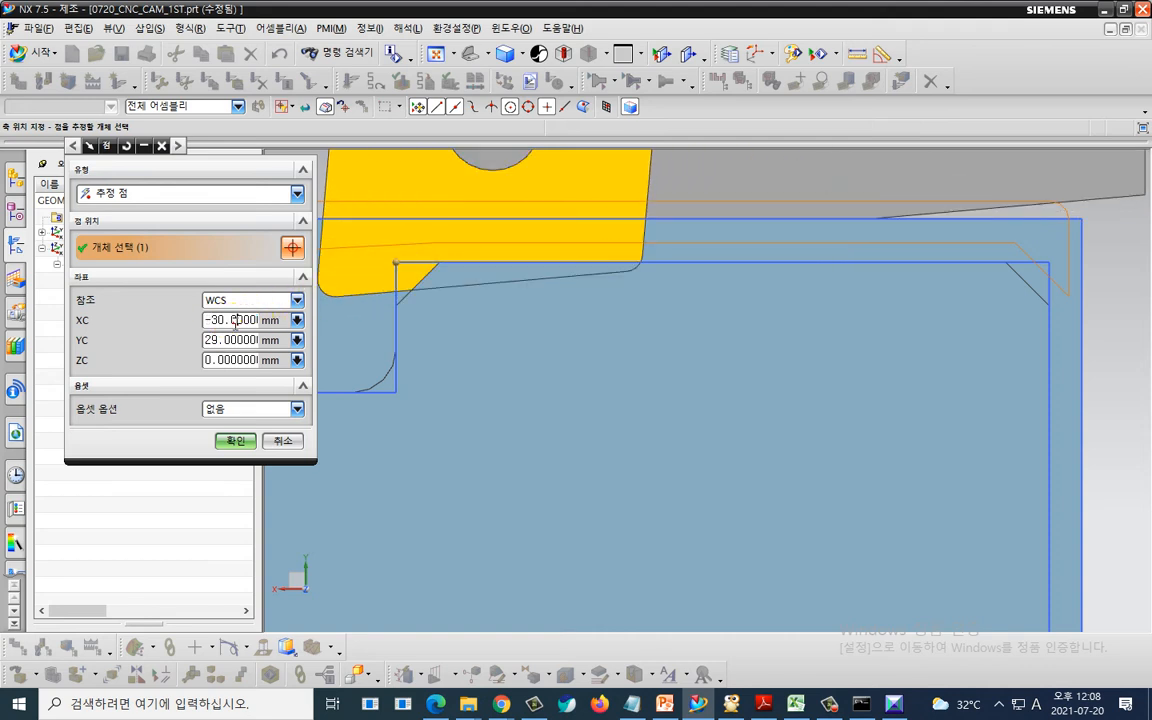
type("1")
key("Return")
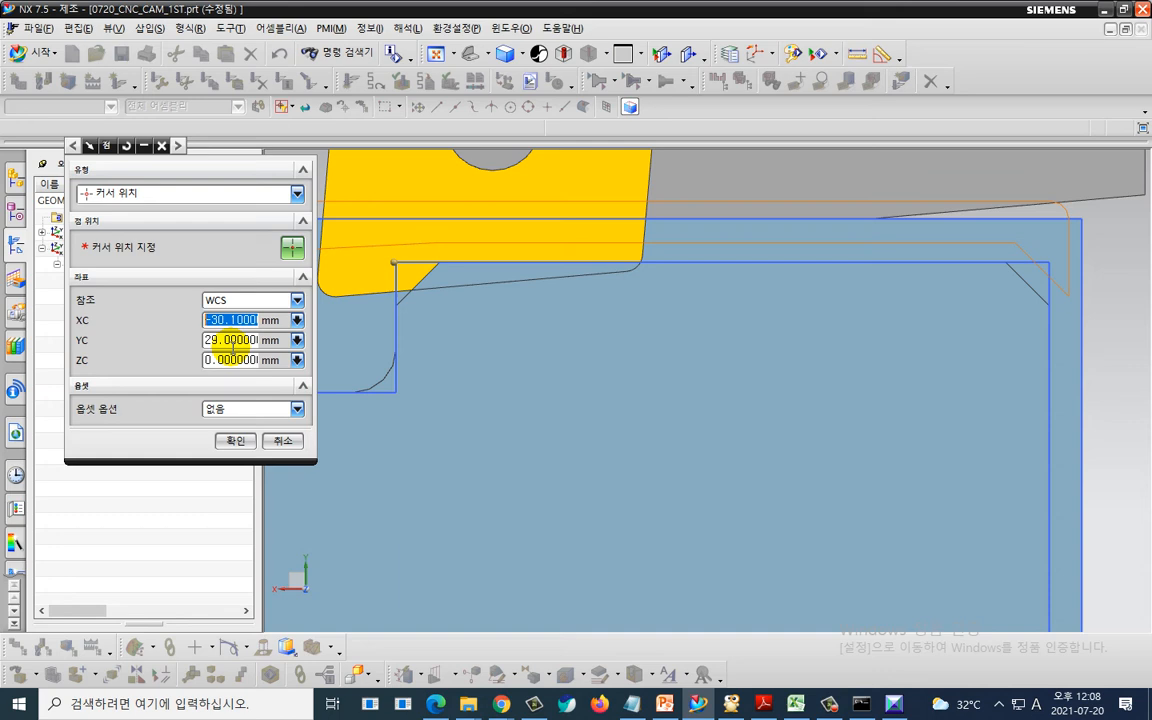
left_click(236, 440)
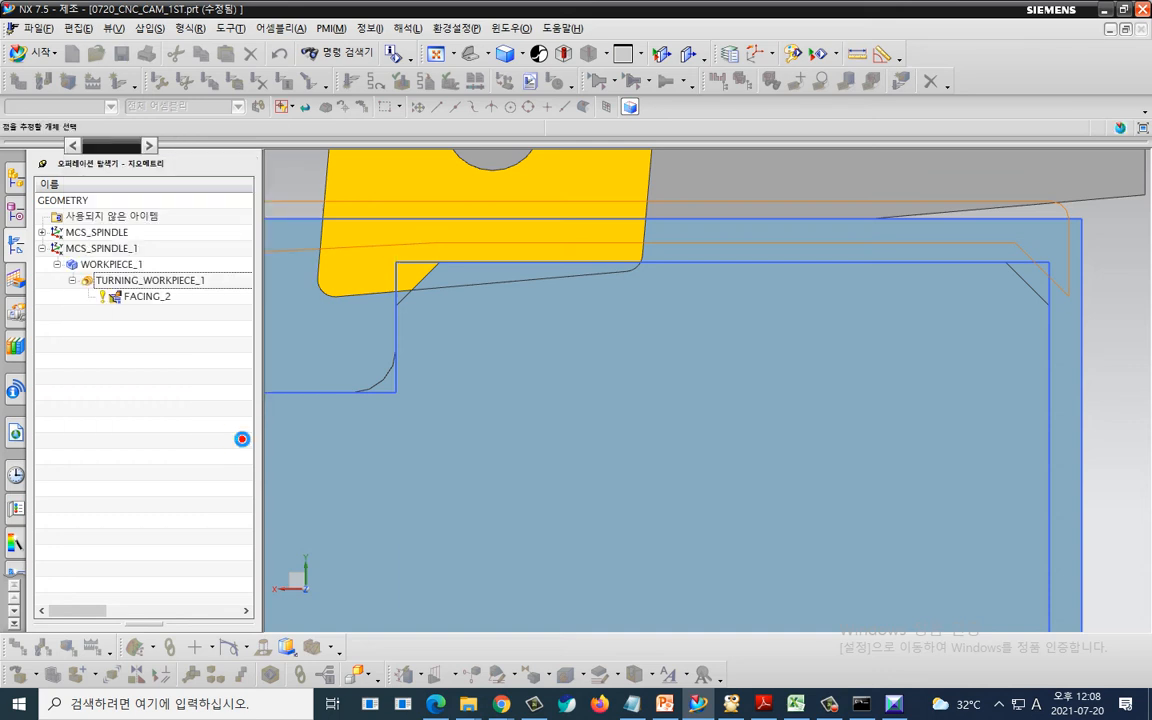
left_click(235, 608)
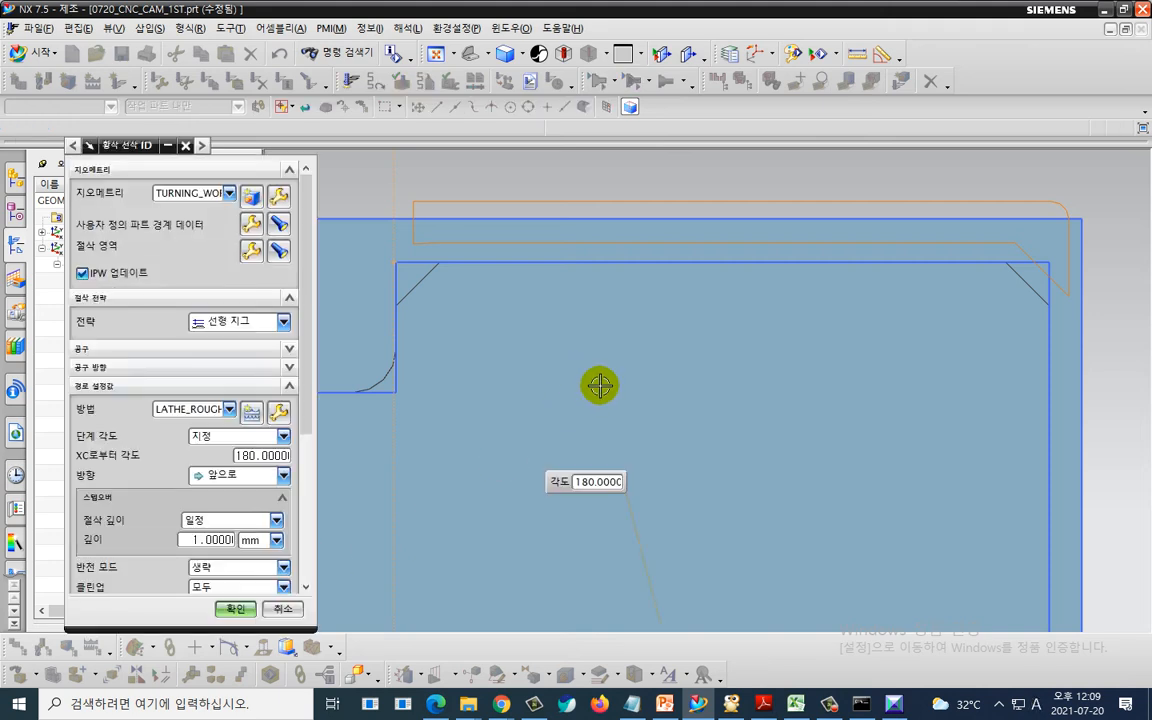
- Generate the rough turning tool path
scroll(600, 385, "up", 2)
scroll(600, 385, "down", 1)
middle_click_drag(514, 504, 520, 328, "shift")
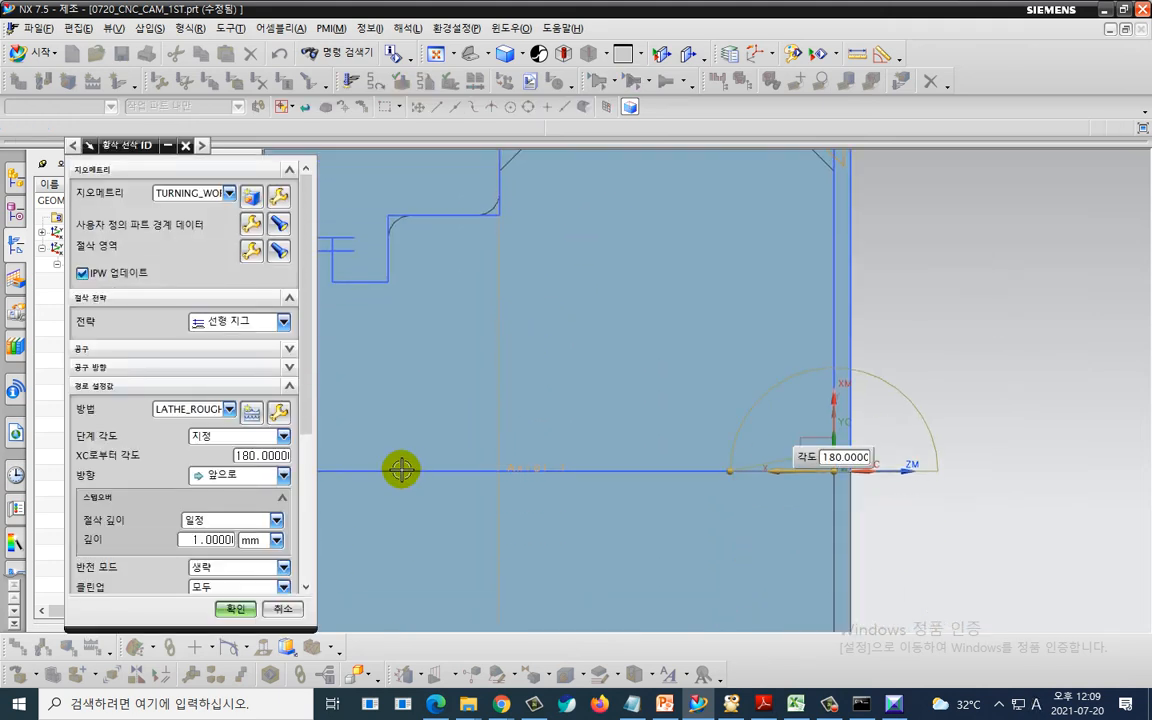
middle_click_drag(536, 417, 540, 450, "shift")
scroll(188, 537, "down", 5)
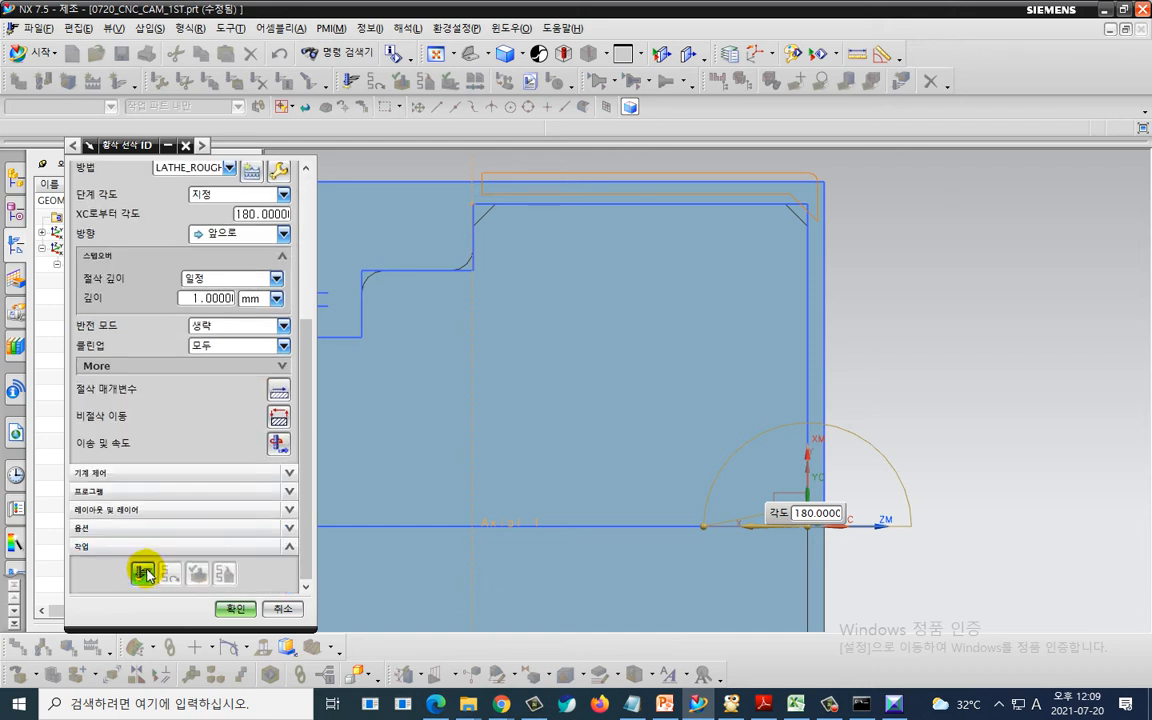
left_click(143, 574)
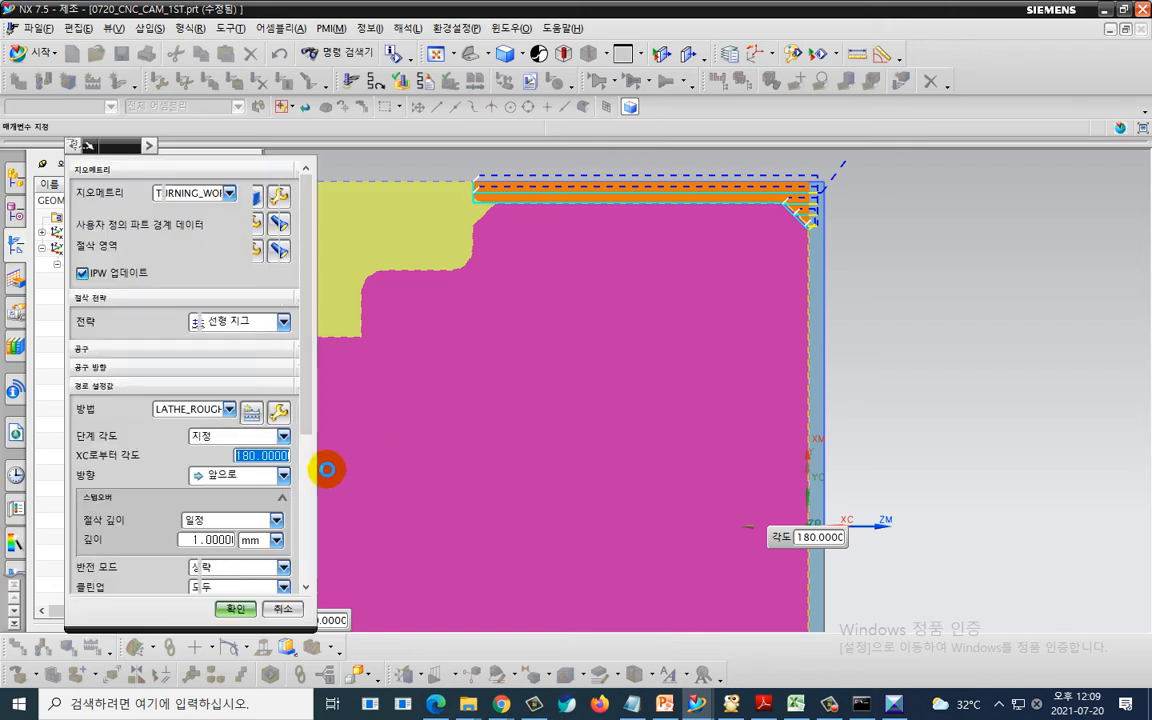
- Open the non-cutting moves and set the approach motion to the start point as Direct
scroll(108, 532, "down", 5)
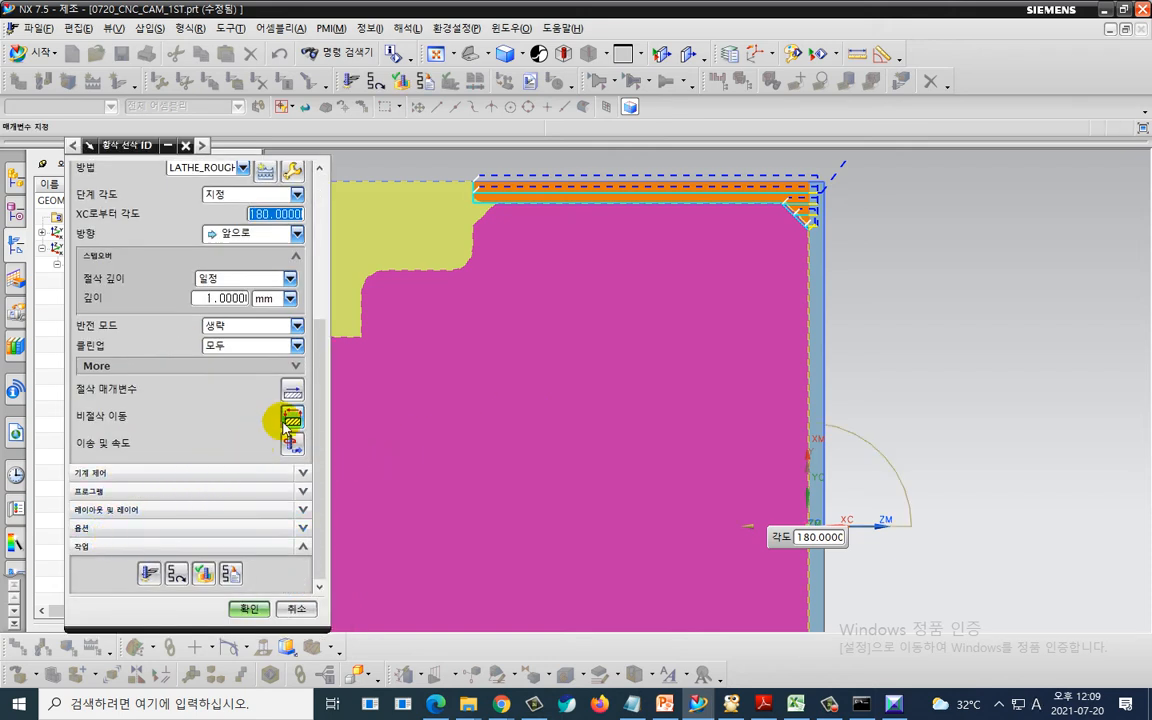
left_click(290, 418)
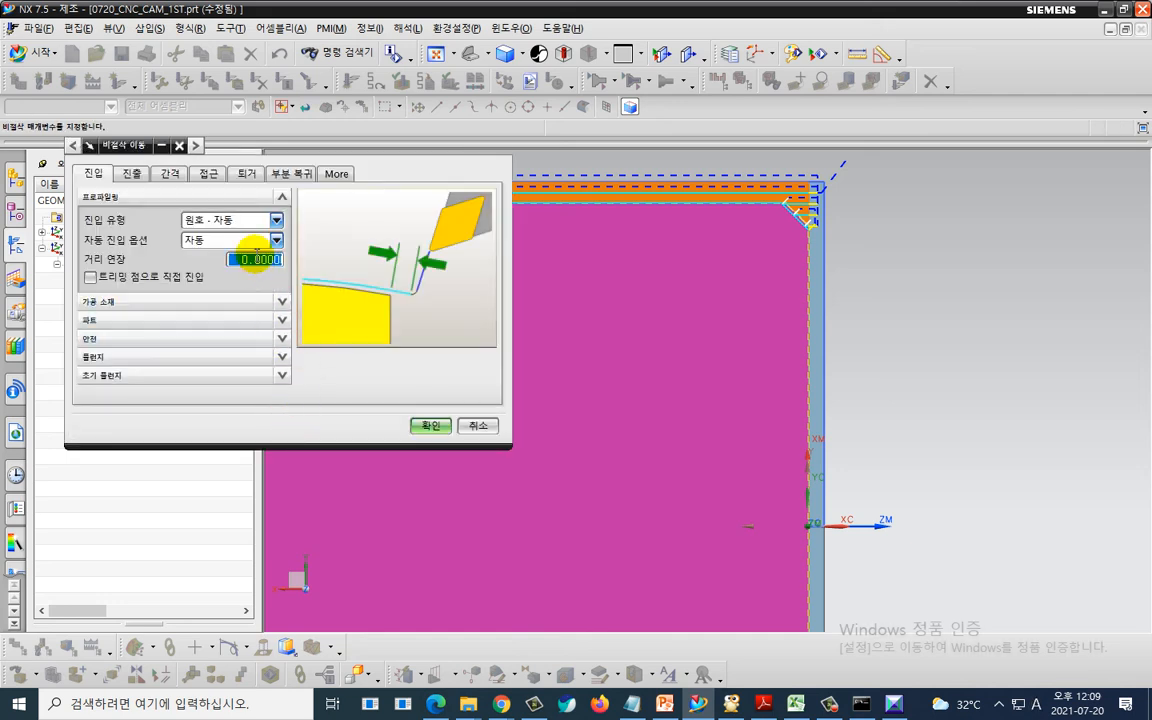
left_click(208, 172)
left_click(216, 268)
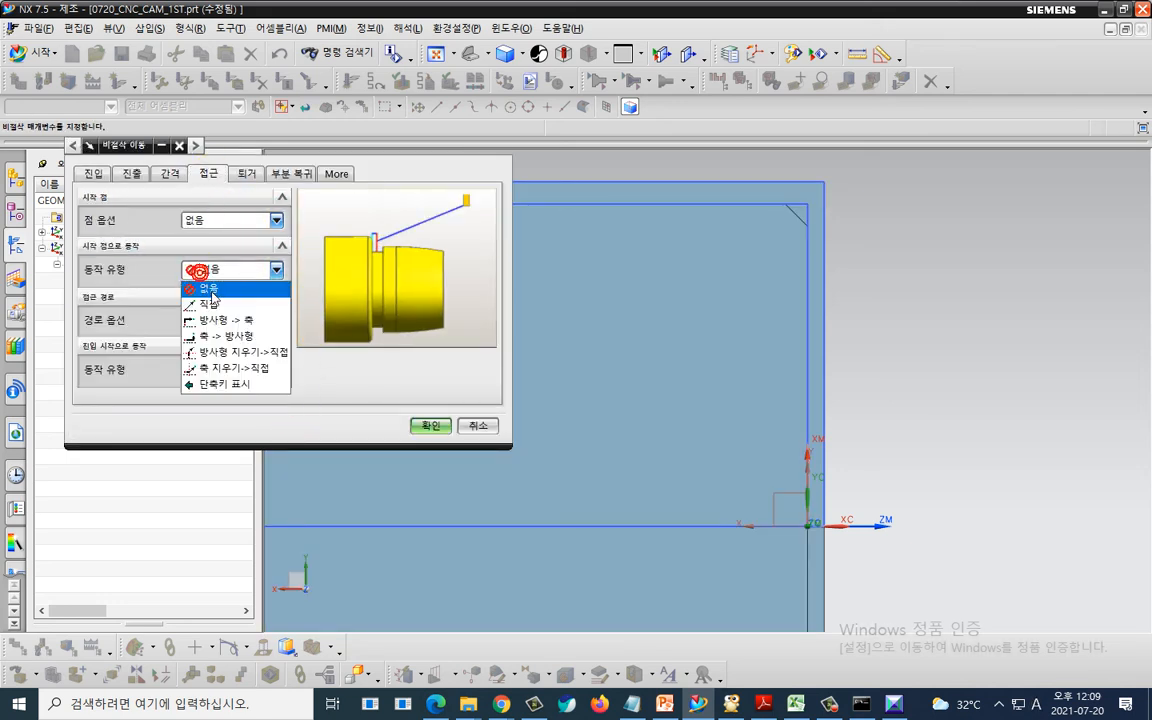
left_click(213, 301)
- Specify the approach start point in WCS at XC 2 and YC 33
left_click(229, 314)
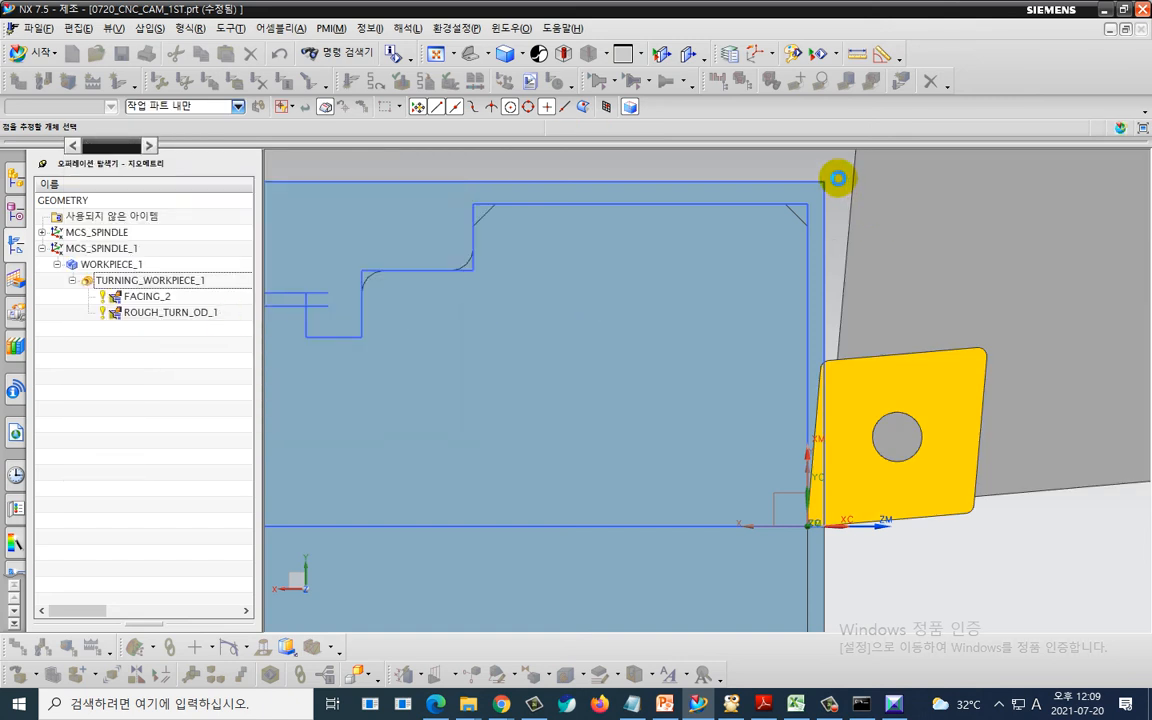
left_click(835, 174)
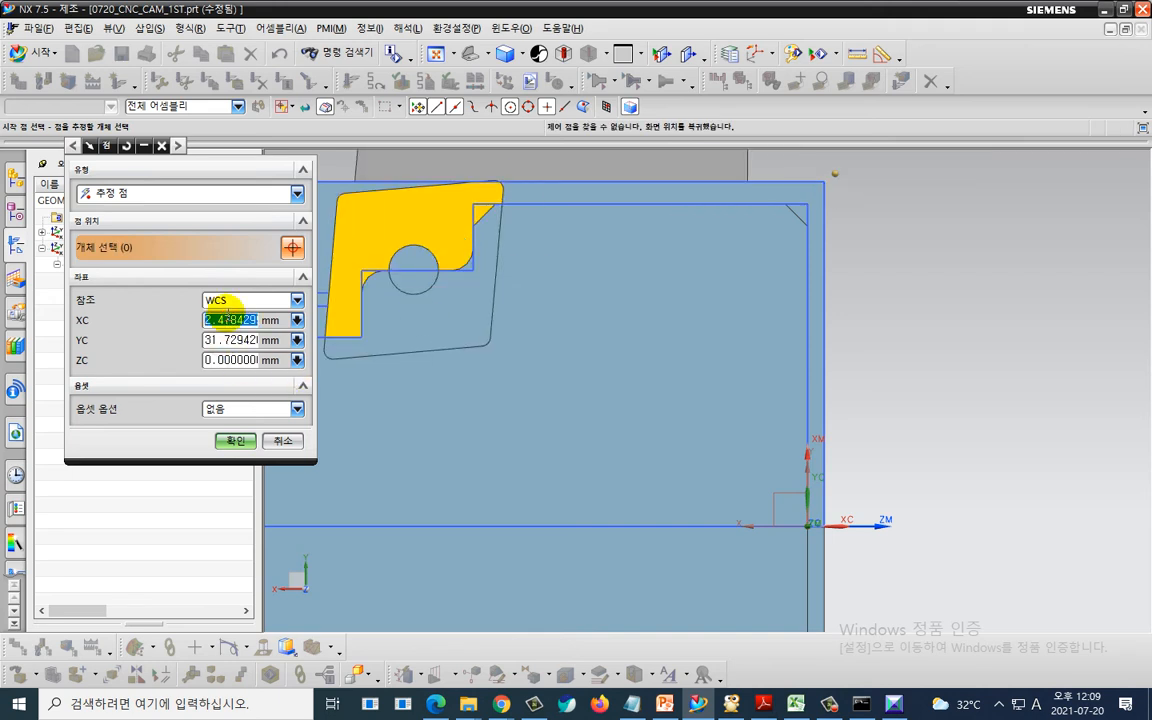
type("2")
key("Tab")
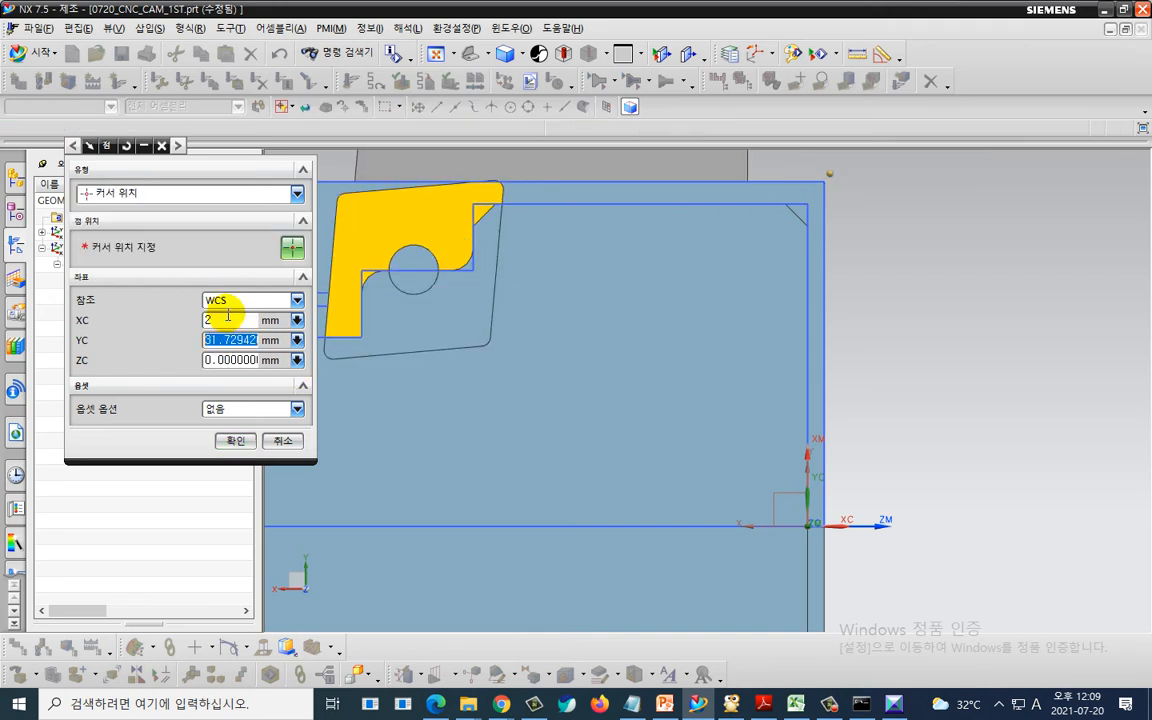
type("33")
key("Return")
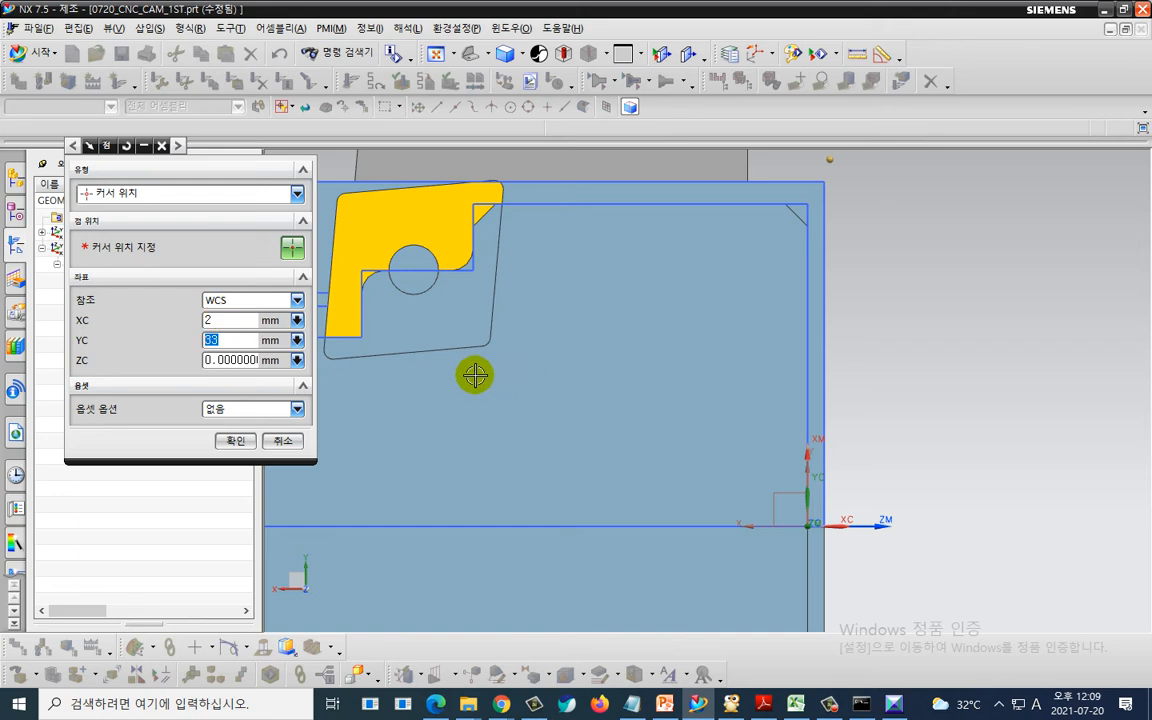
left_click(231, 370)
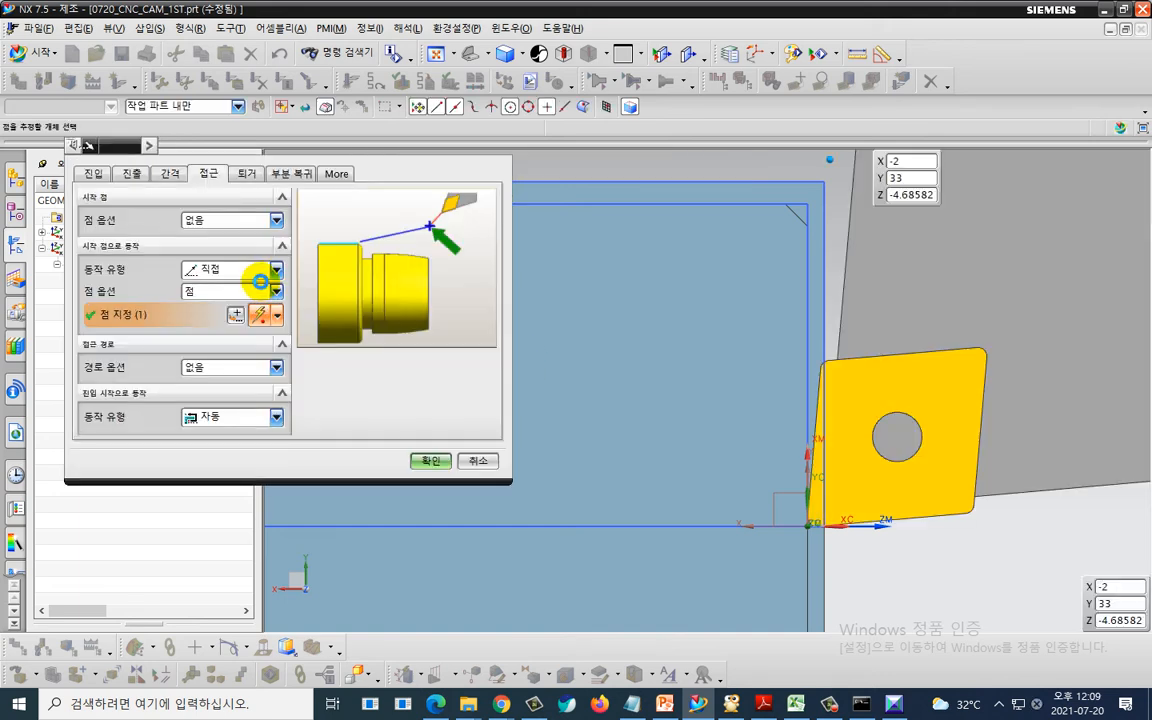
- Set the retract motion to Direct with its point the same as the start, and accept the non-cutting moves
left_click(246, 173)
left_click(247, 271)
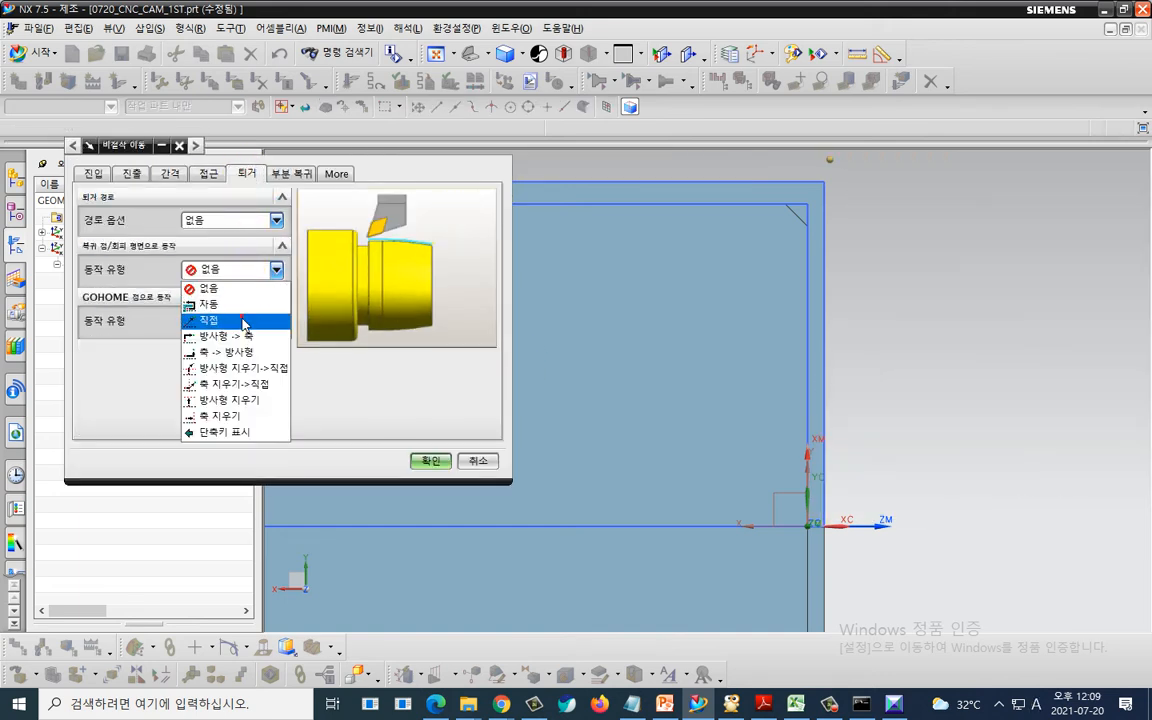
left_click(237, 320)
left_click(233, 292)
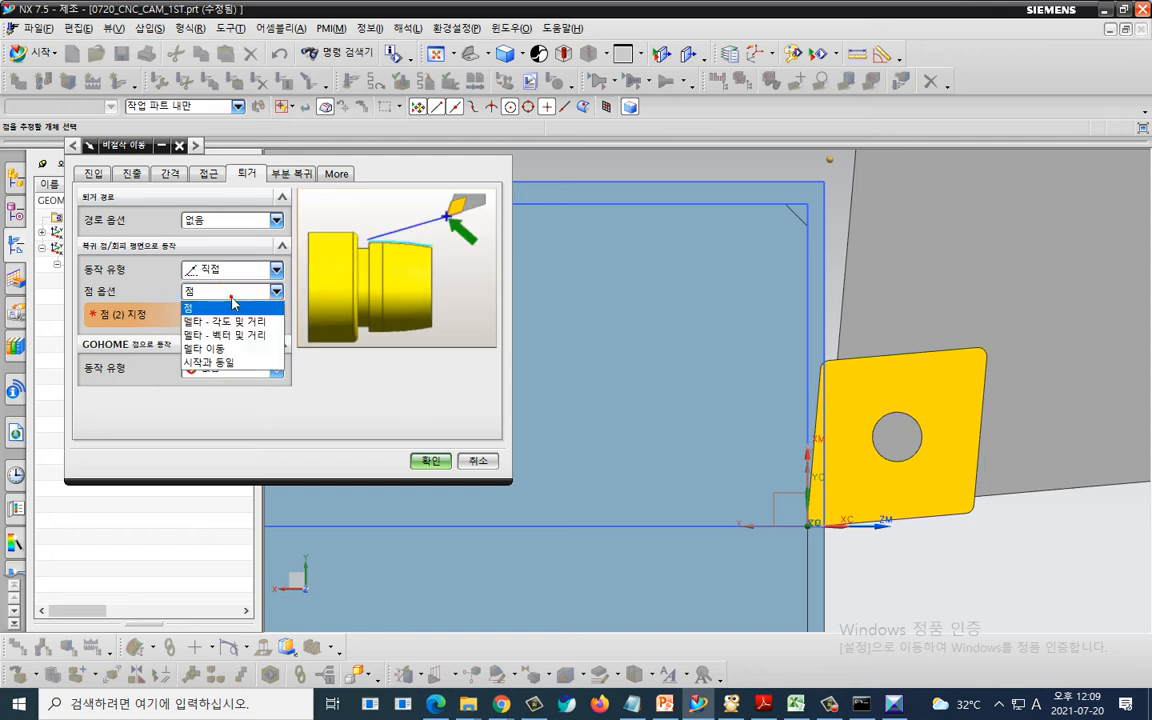
left_click(231, 362)
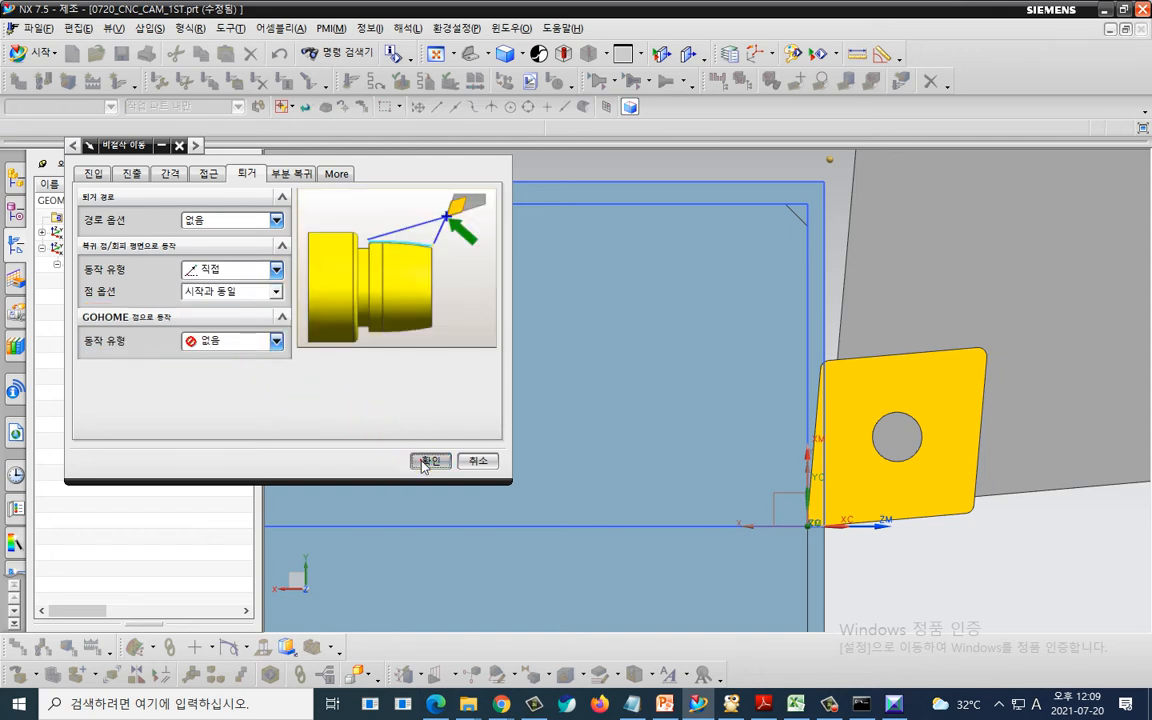
left_click(428, 461)
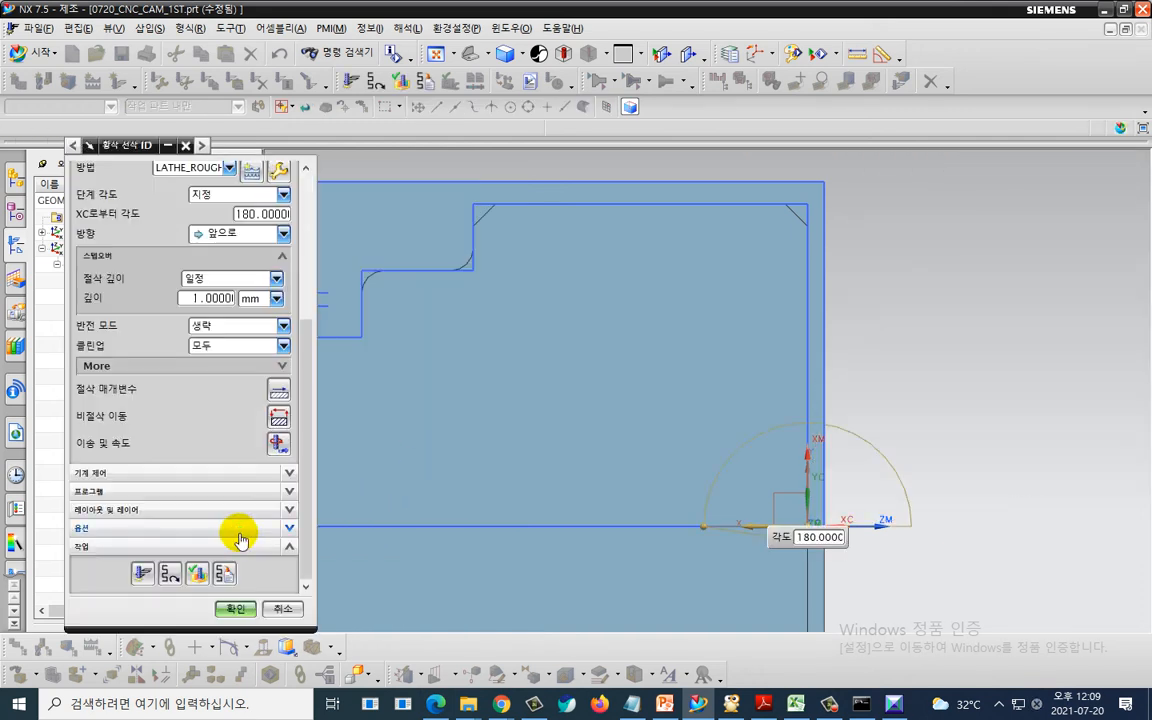
- Regenerate the rough turning tool path and accept the ROUGH_TURN_OD_1 operation
left_click(150, 571)
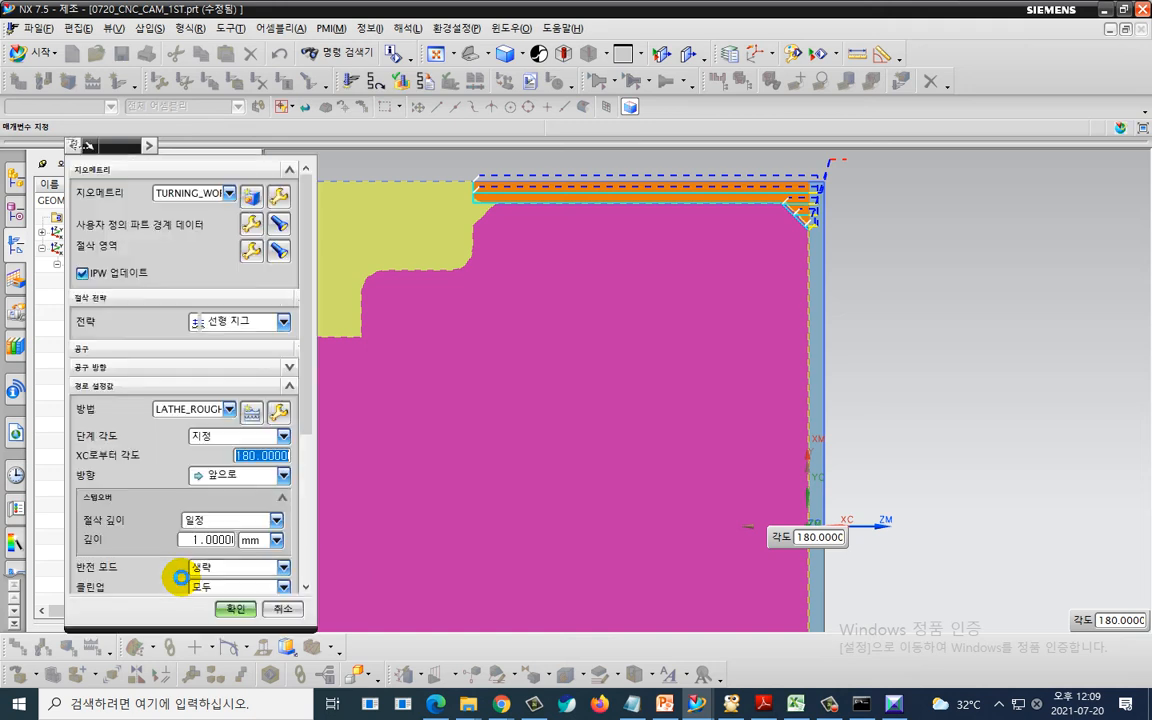
left_click(250, 606)
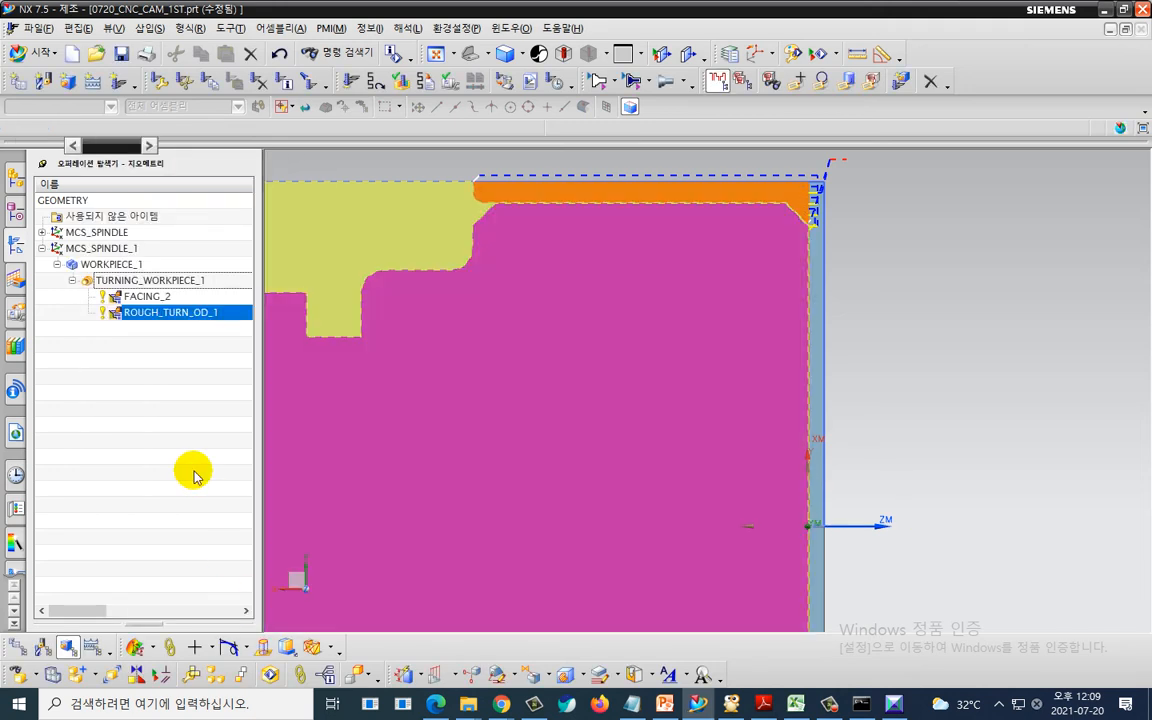
left_click(190, 474)
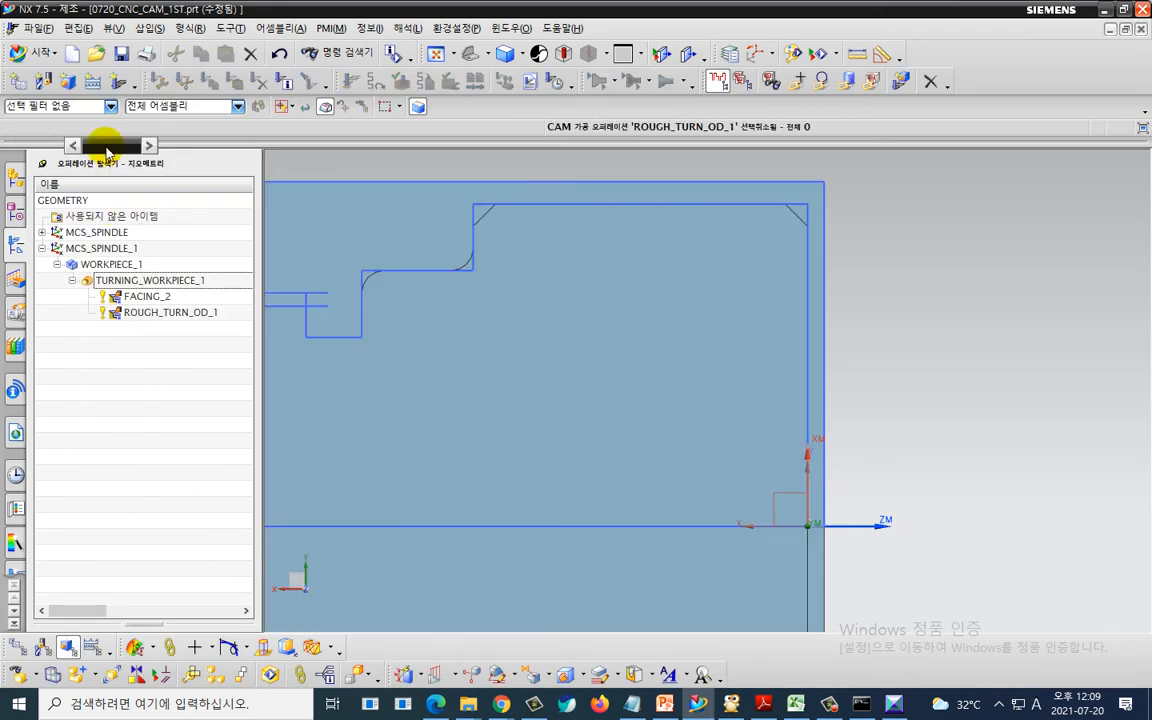
- Create a facing operation FACING_3 using tool OD_55_L, method LATHE_FINISH and geometry TURNING_WORKPIECE_1
left_click(115, 81)
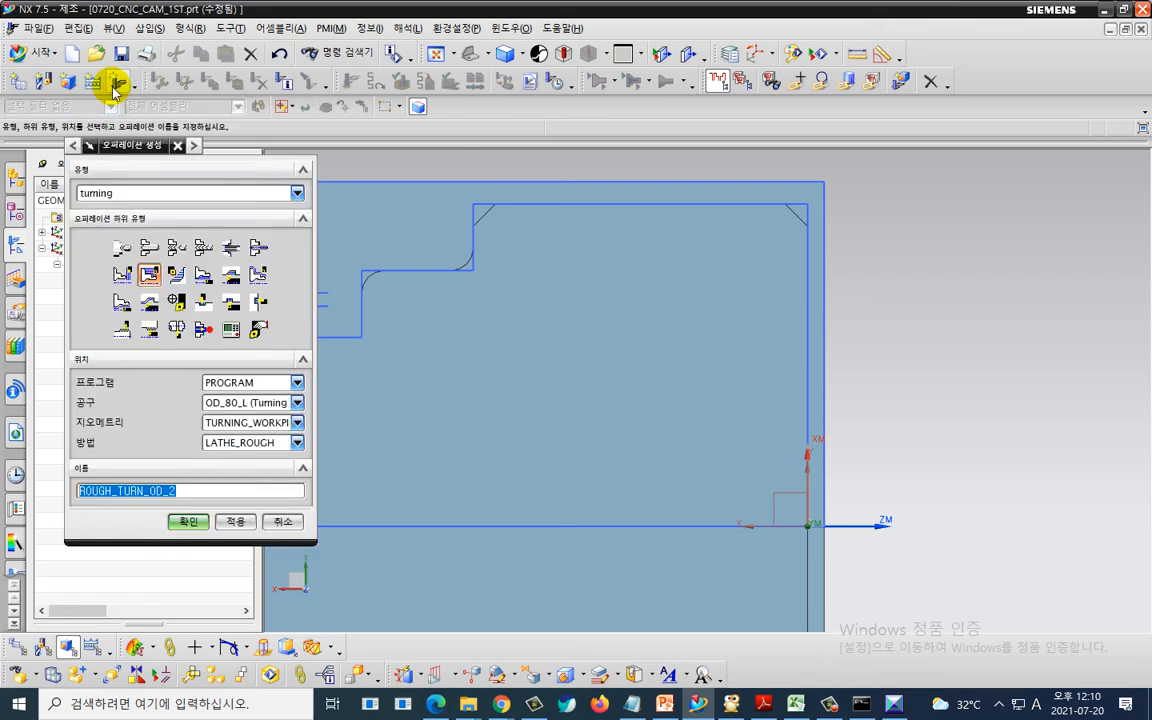
left_click(118, 276)
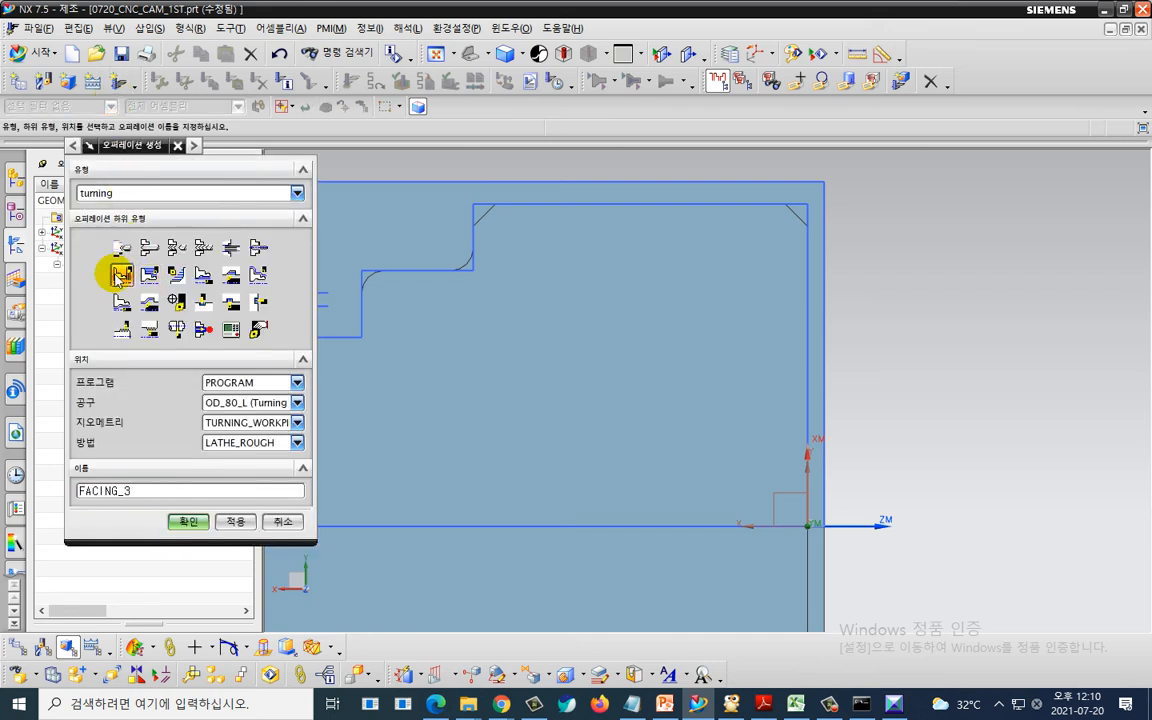
left_click(250, 402)
left_click(247, 435)
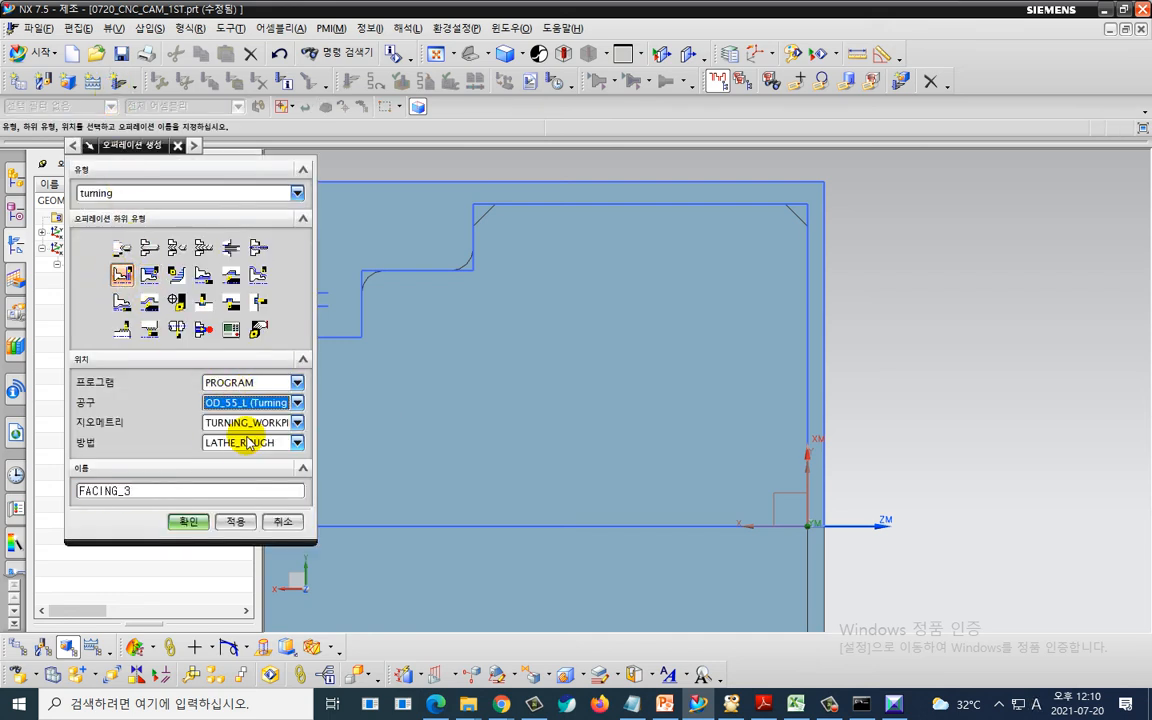
left_click(250, 442)
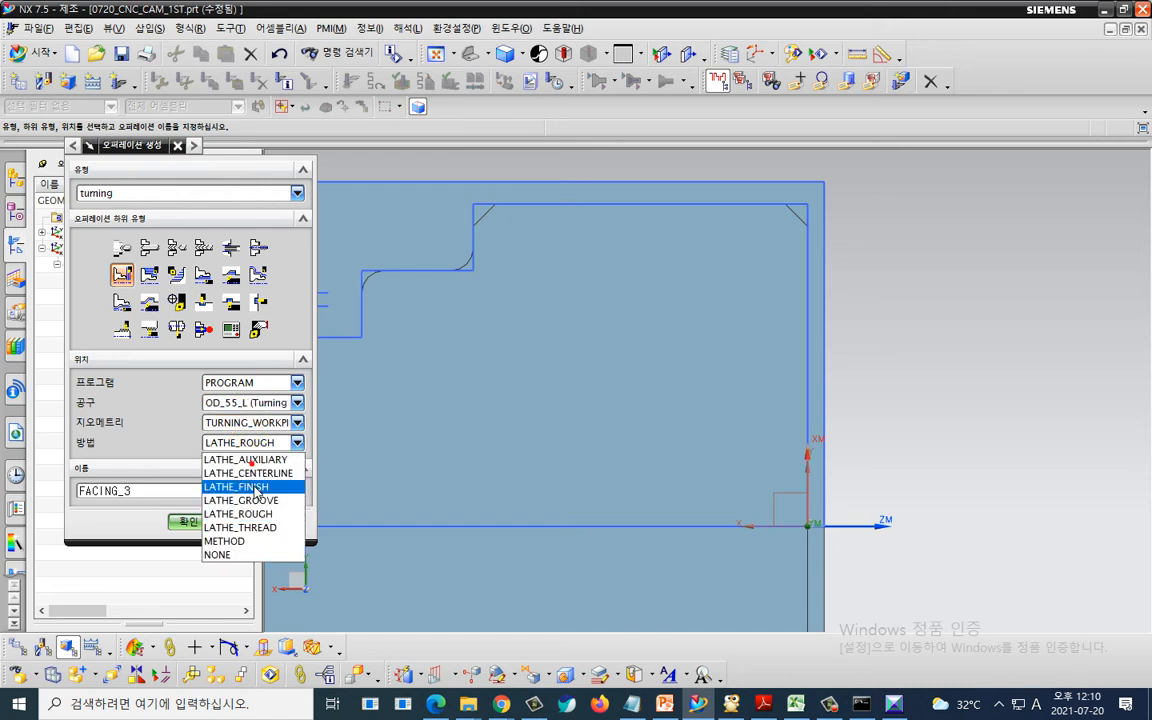
left_click(257, 487)
left_click(296, 422)
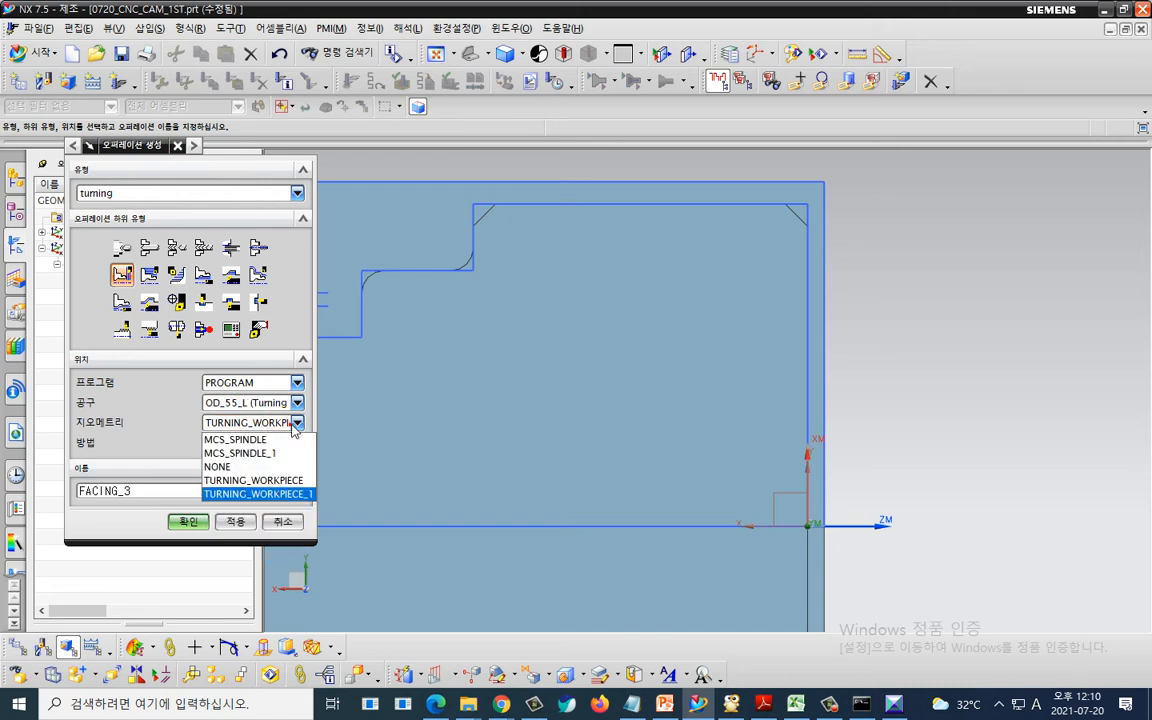
left_click(296, 496)
left_click(192, 521)
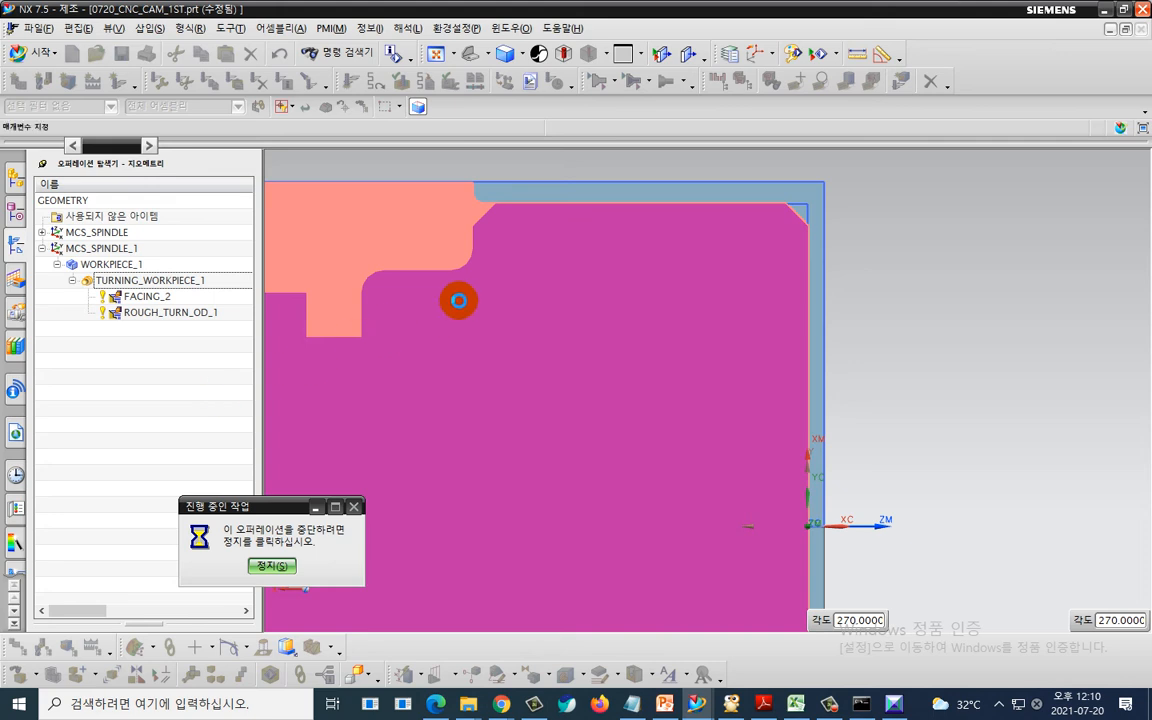
- Edit the cut region, setting axial trim plane 1 to a point picked at the part's face origin
left_click(265, 250)
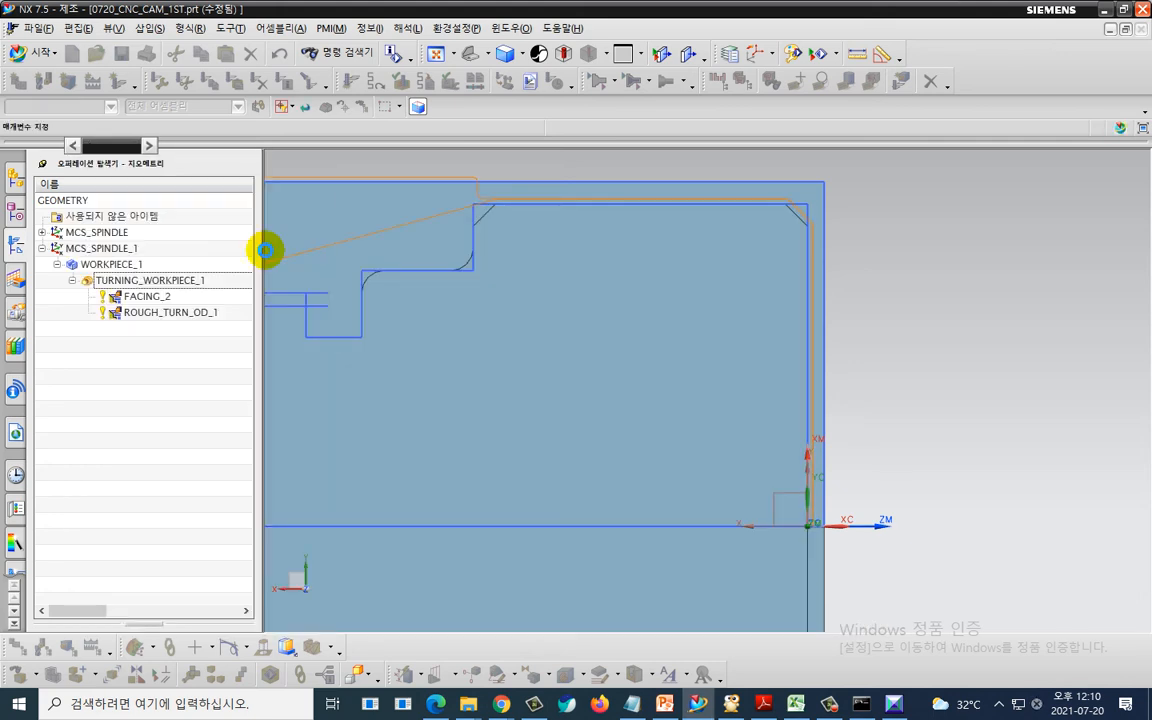
left_click(245, 290)
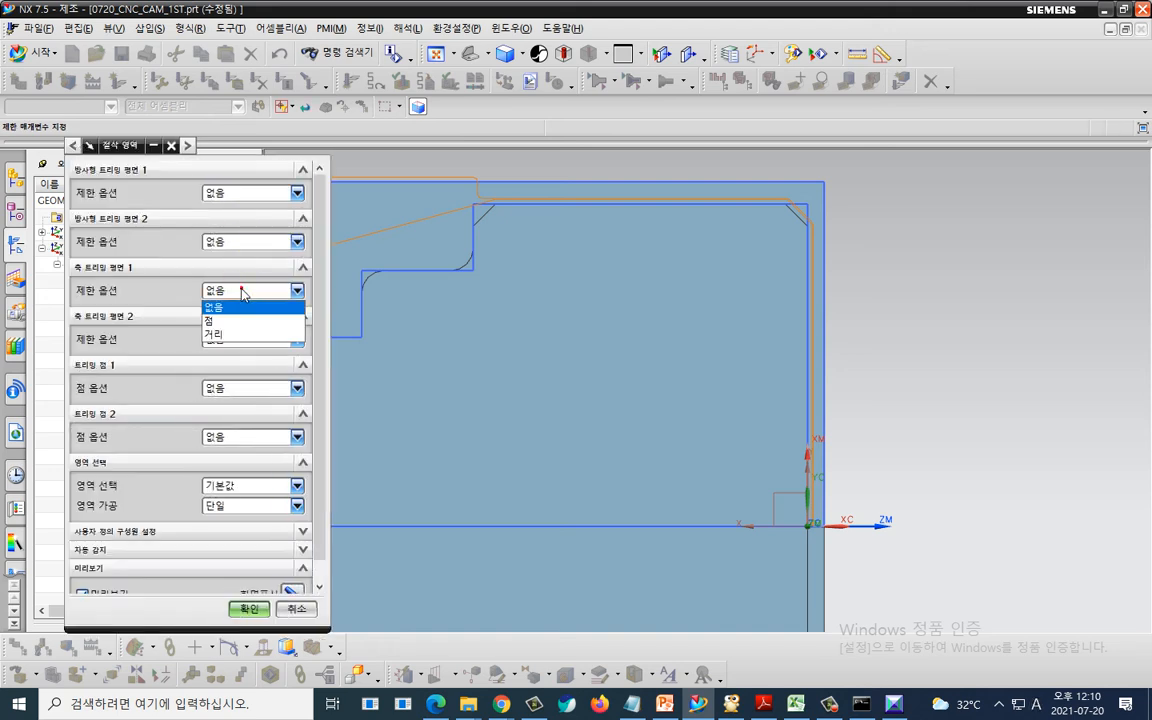
left_click(236, 321)
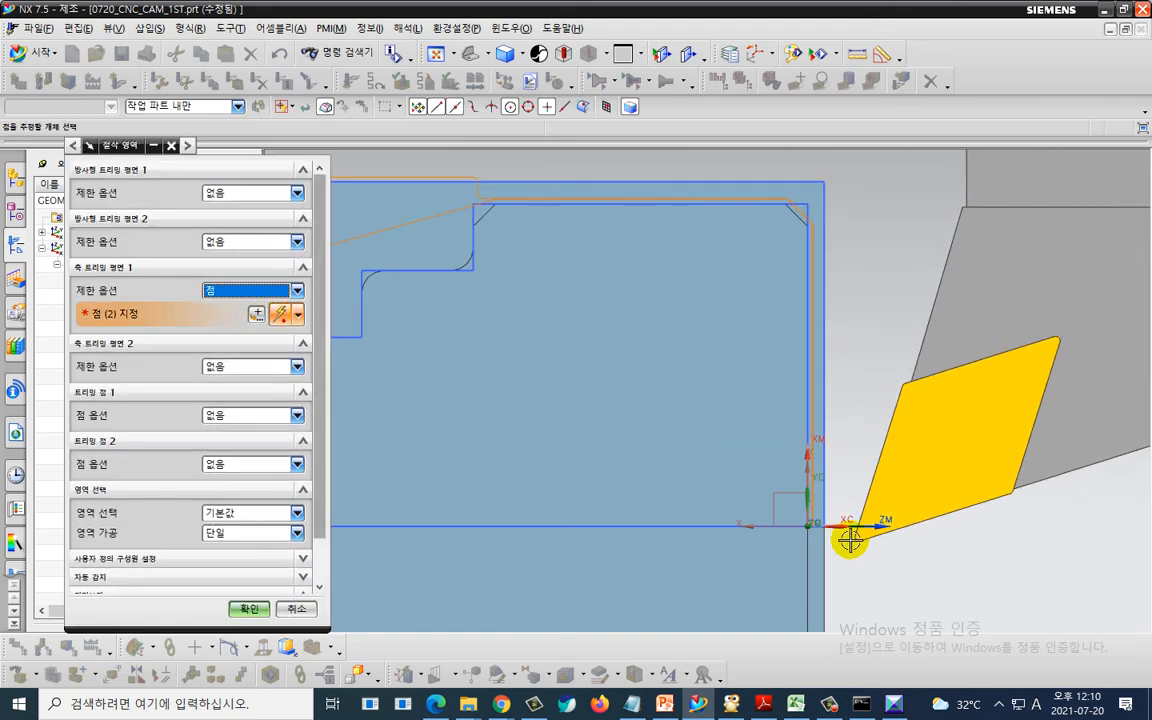
left_click(810, 529)
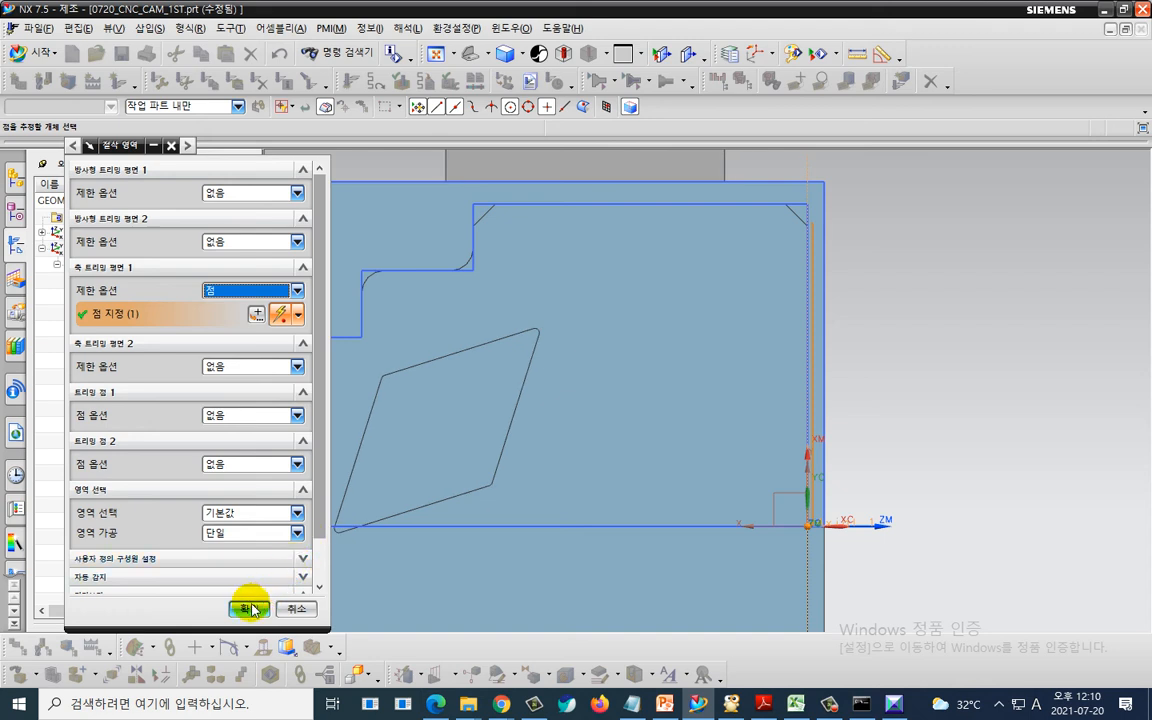
left_click(249, 608)
- Generate the facing tool path
scroll(495, 449, "down", 2)
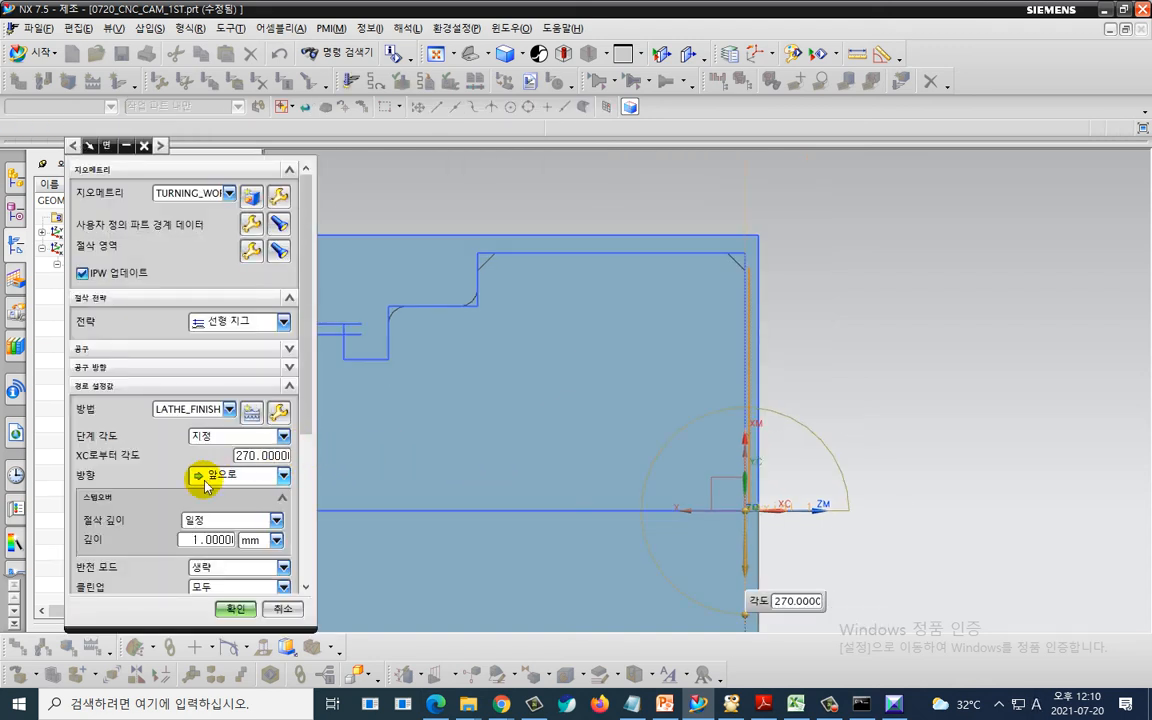
scroll(200, 470, "down", 3)
left_click(143, 572)
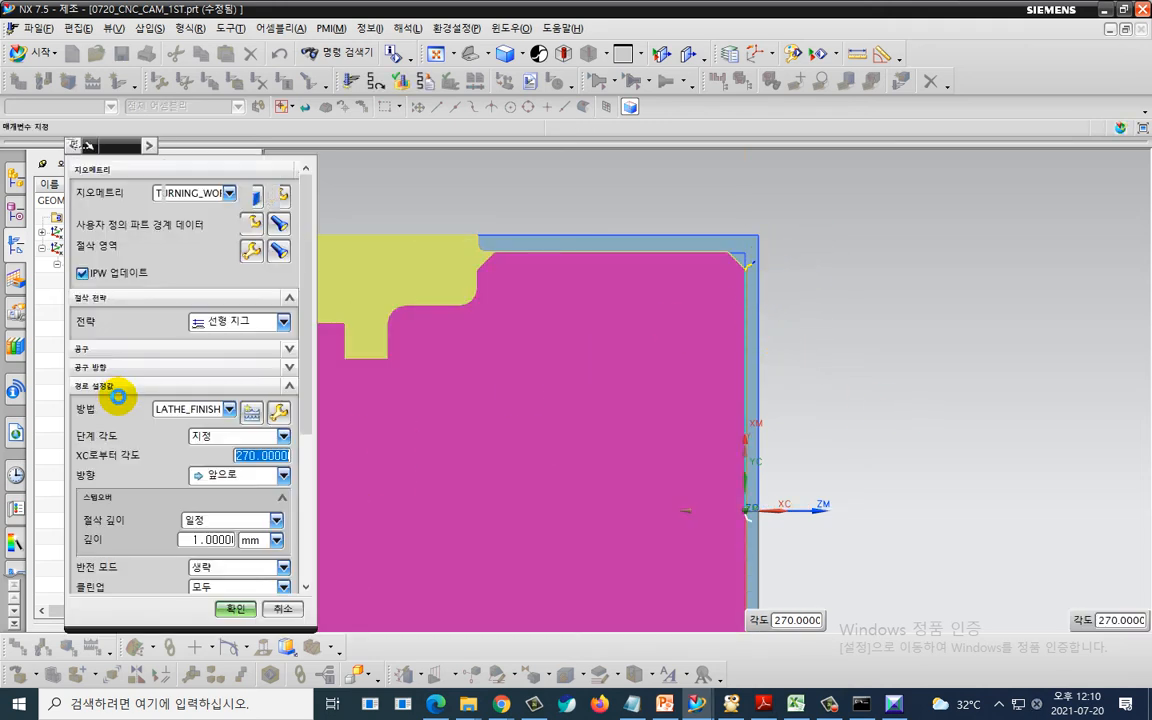
- Open the non-cutting moves and set the approach motion to Direct with its start point at XC 2
scroll(143, 517, "down", 2)
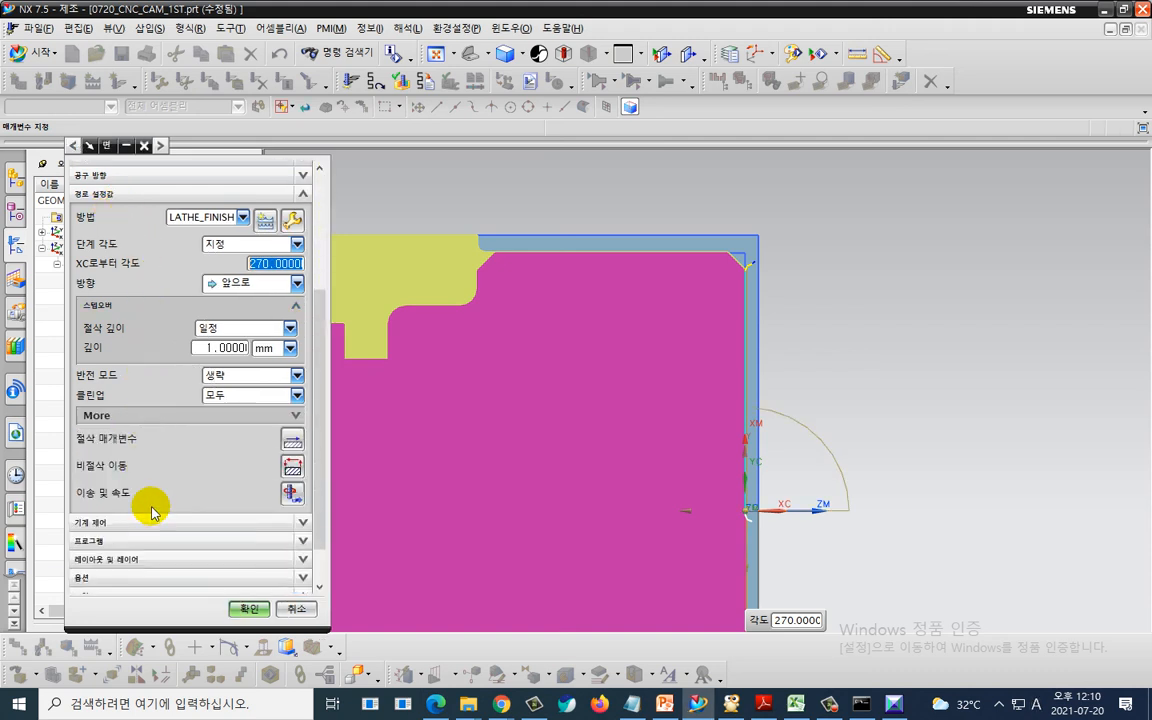
left_click(290, 467)
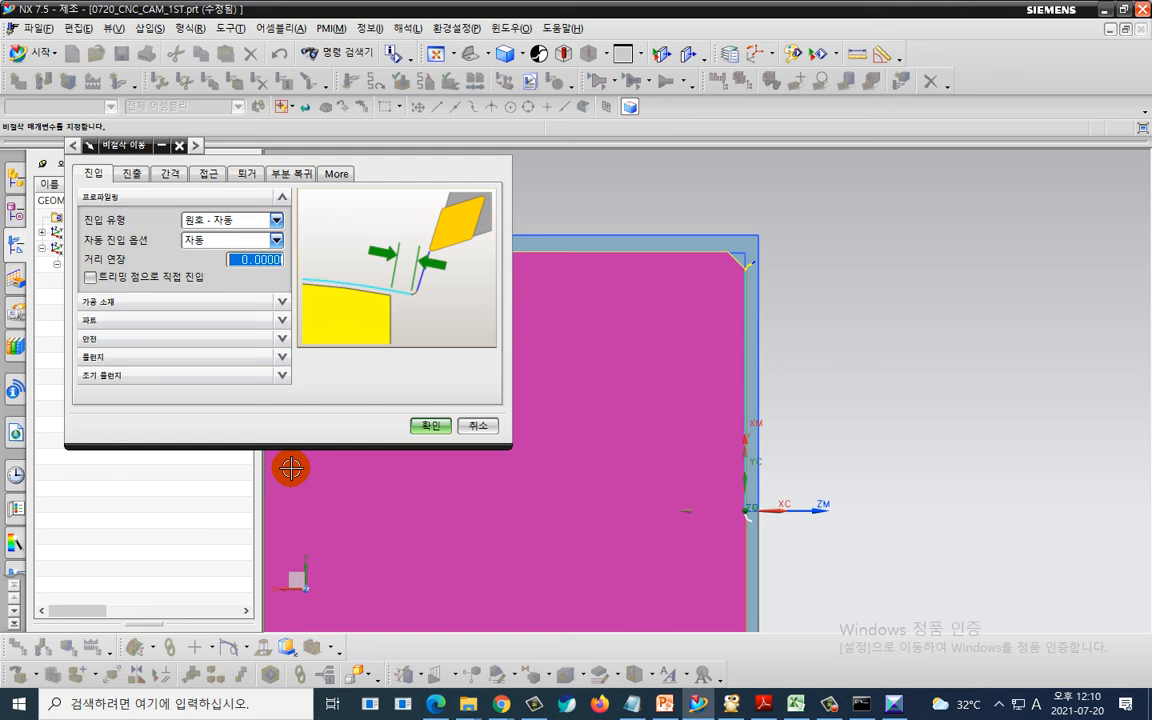
left_click(208, 173)
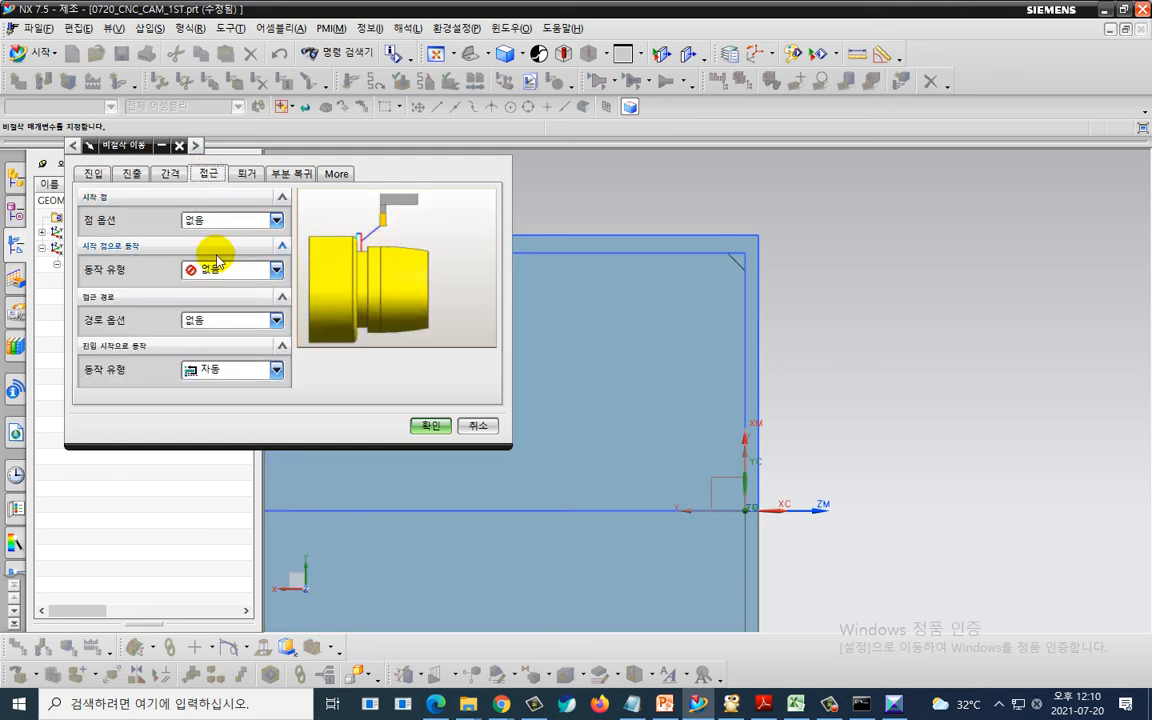
left_click(218, 269)
left_click(210, 303)
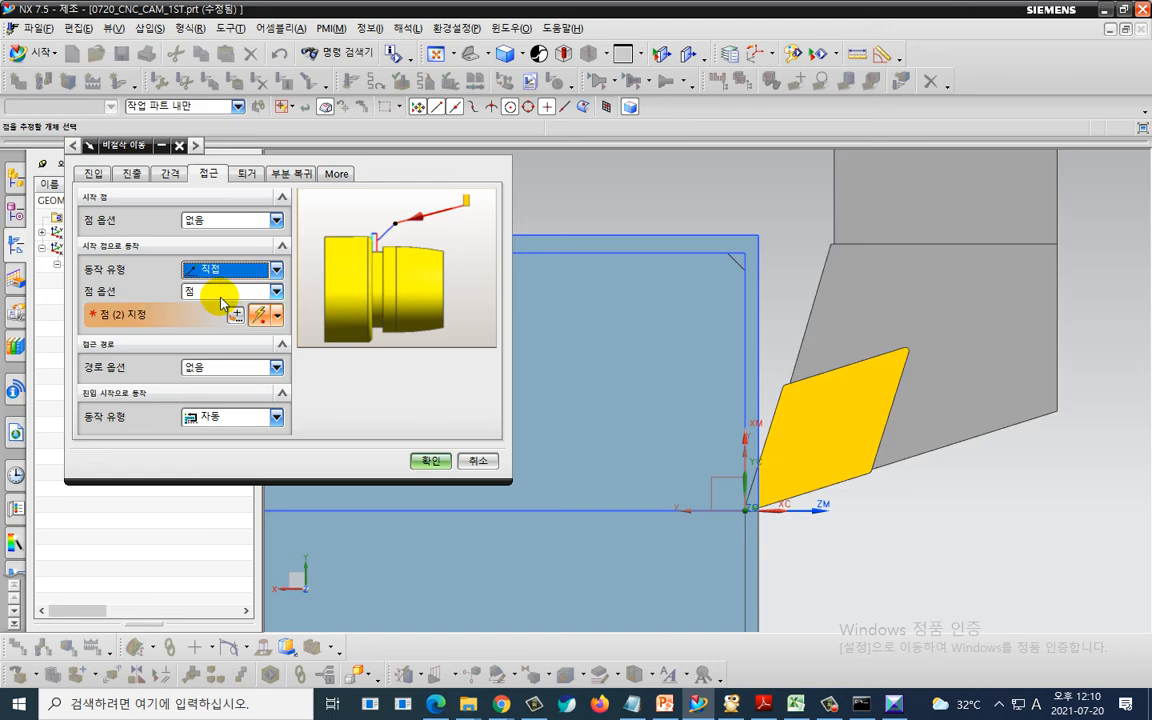
left_click(222, 292)
left_click(222, 307)
left_click(161, 145)
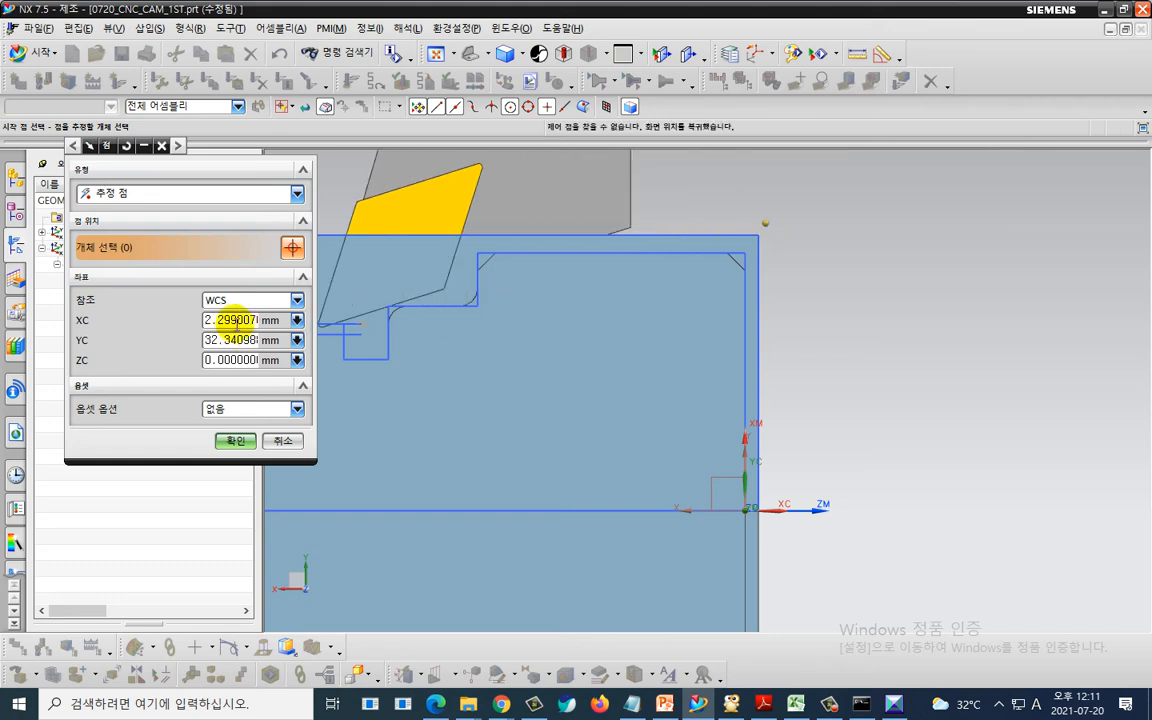
type("2")
key("Tab")
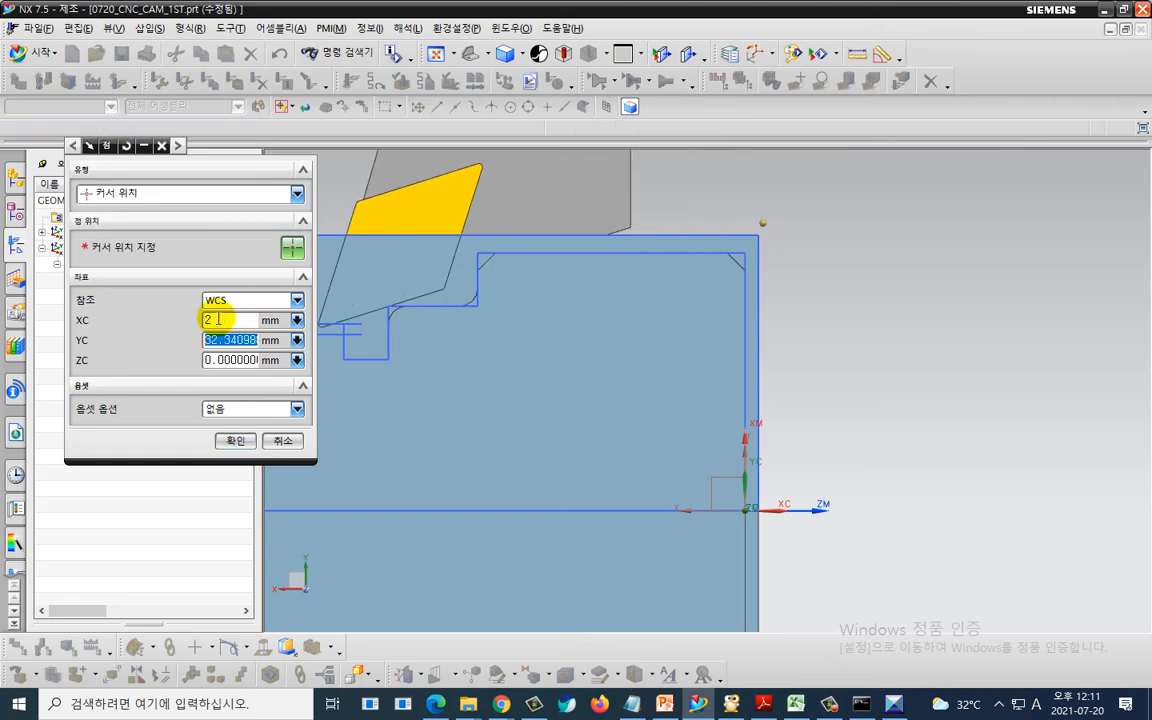
left_click(228, 440)
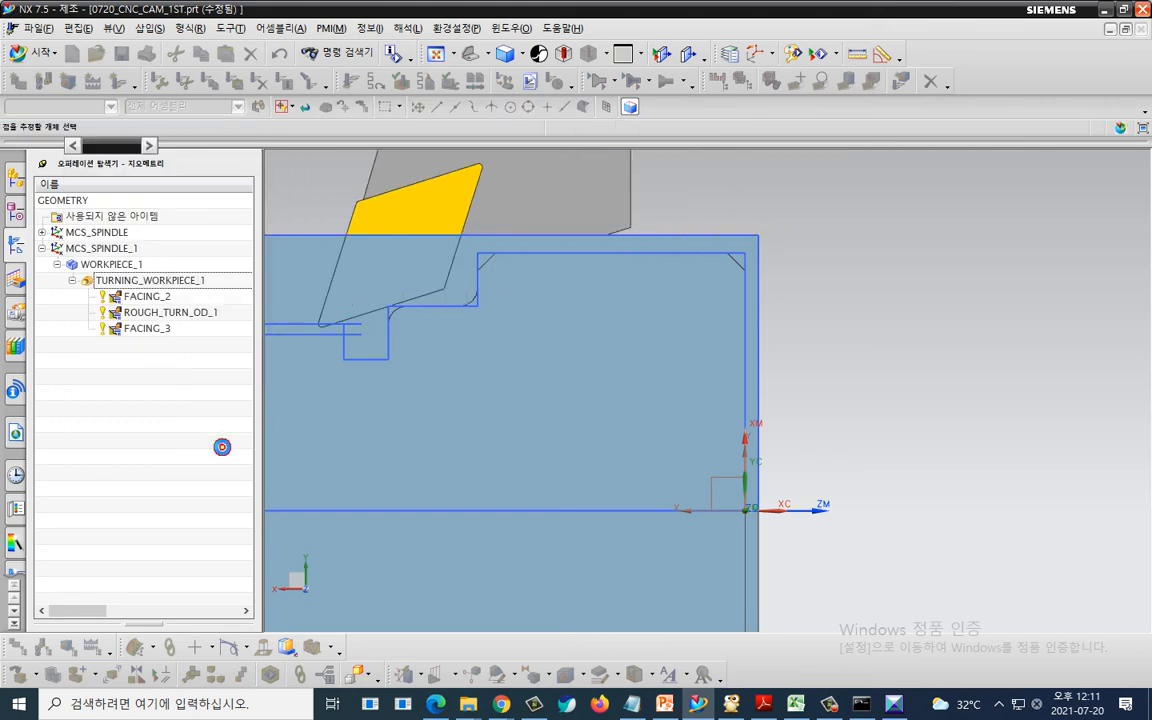
- Set the retract motion to Direct with its point the same as the start, and accept the non-cutting moves
left_click(246, 173)
left_click(232, 269)
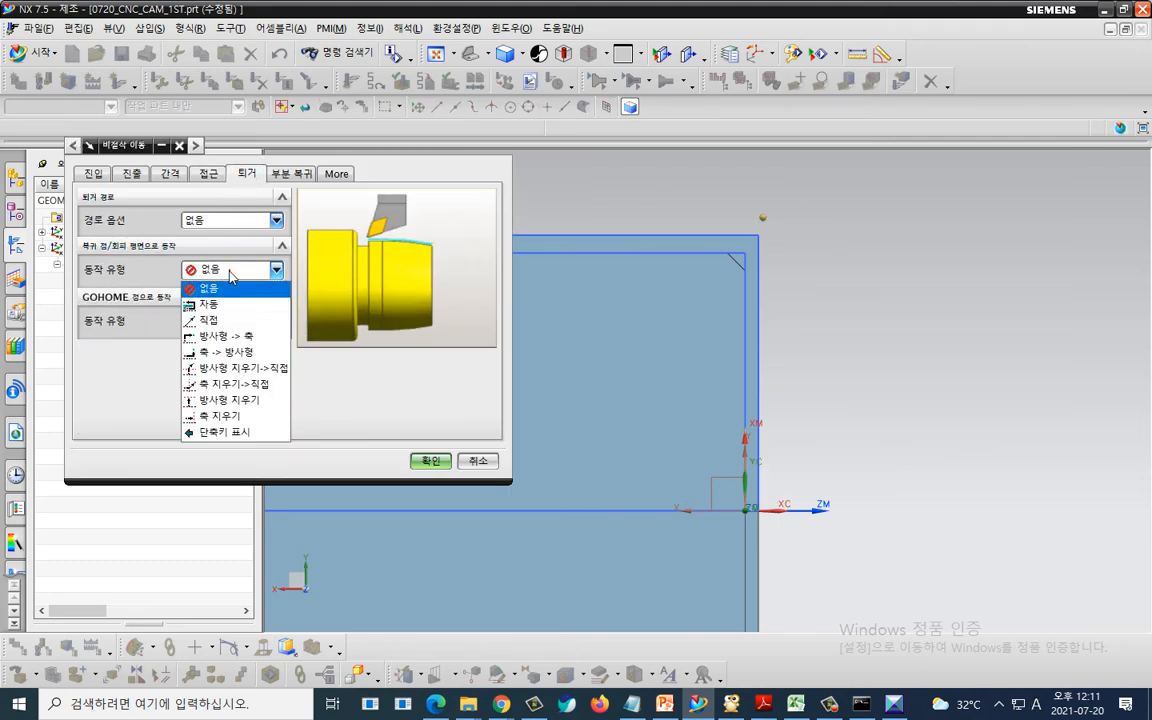
left_click(230, 319)
left_click(228, 292)
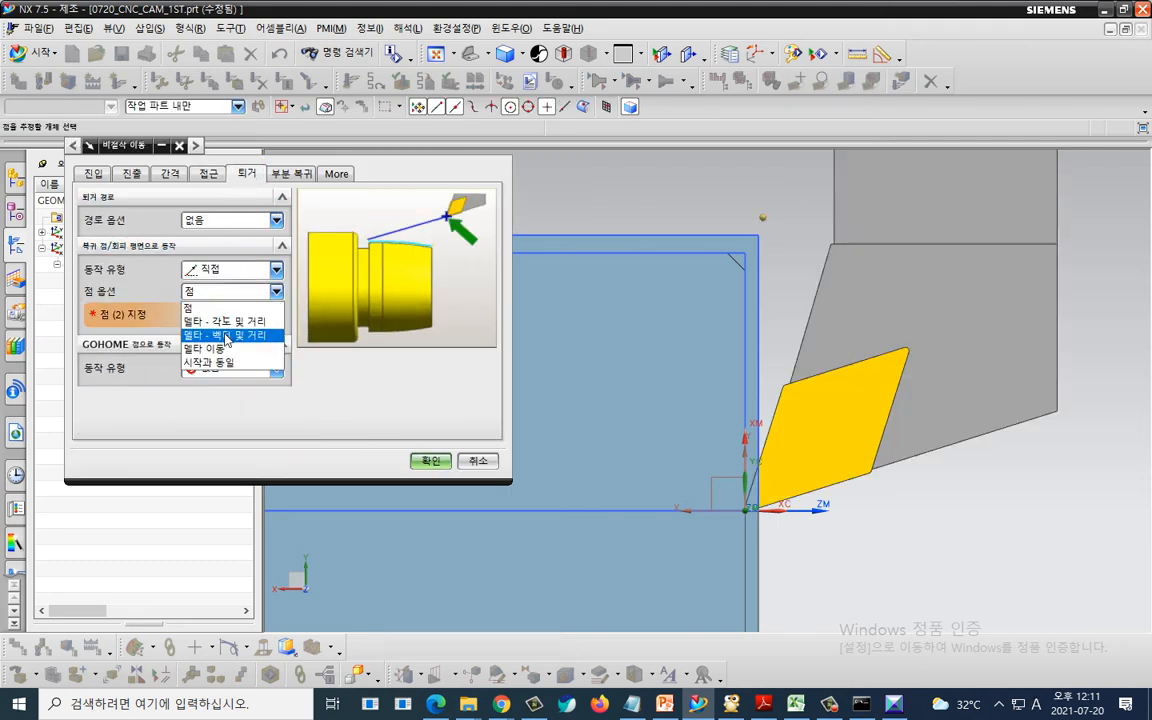
left_click(222, 366)
left_click(430, 461)
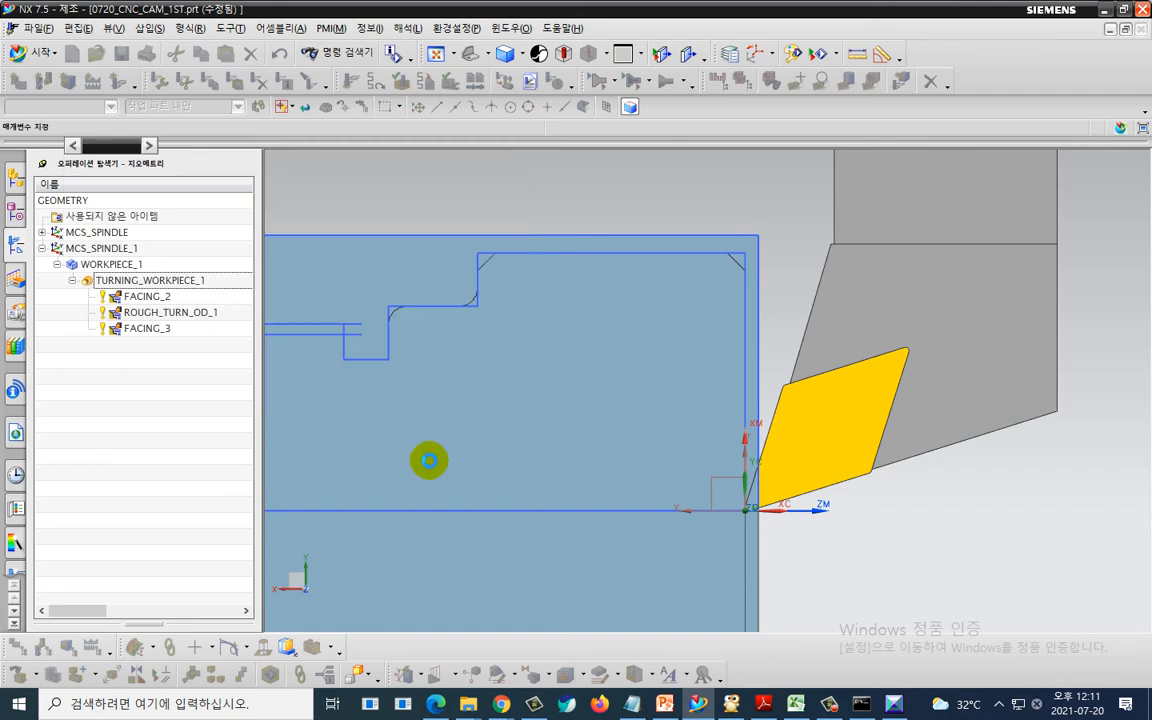
- Regenerate the facing tool path and accept the FACING_3 operation
scroll(172, 568, "down", 2)
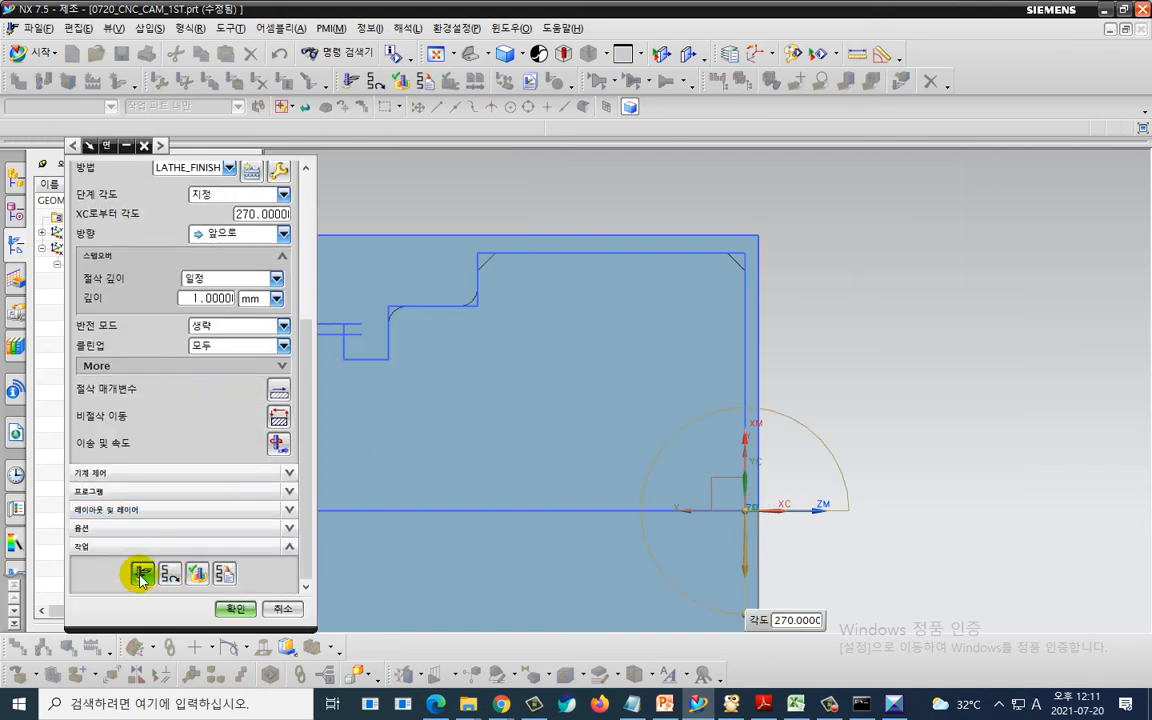
left_click(141, 572)
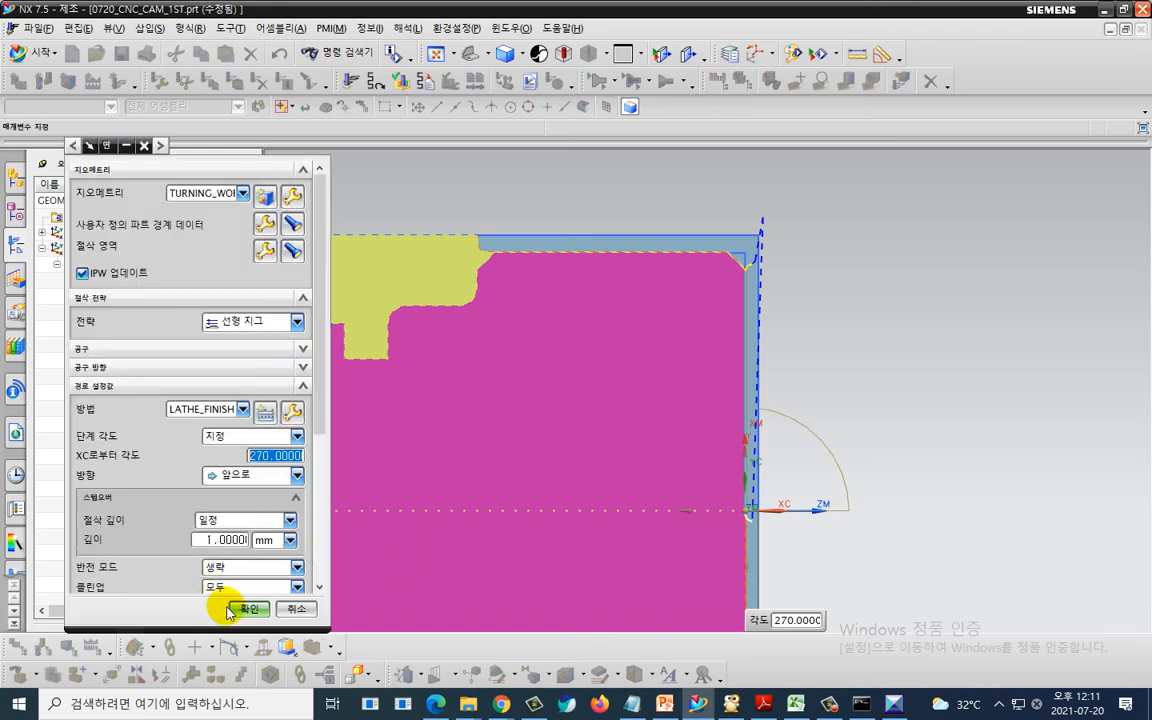
left_click(226, 607)
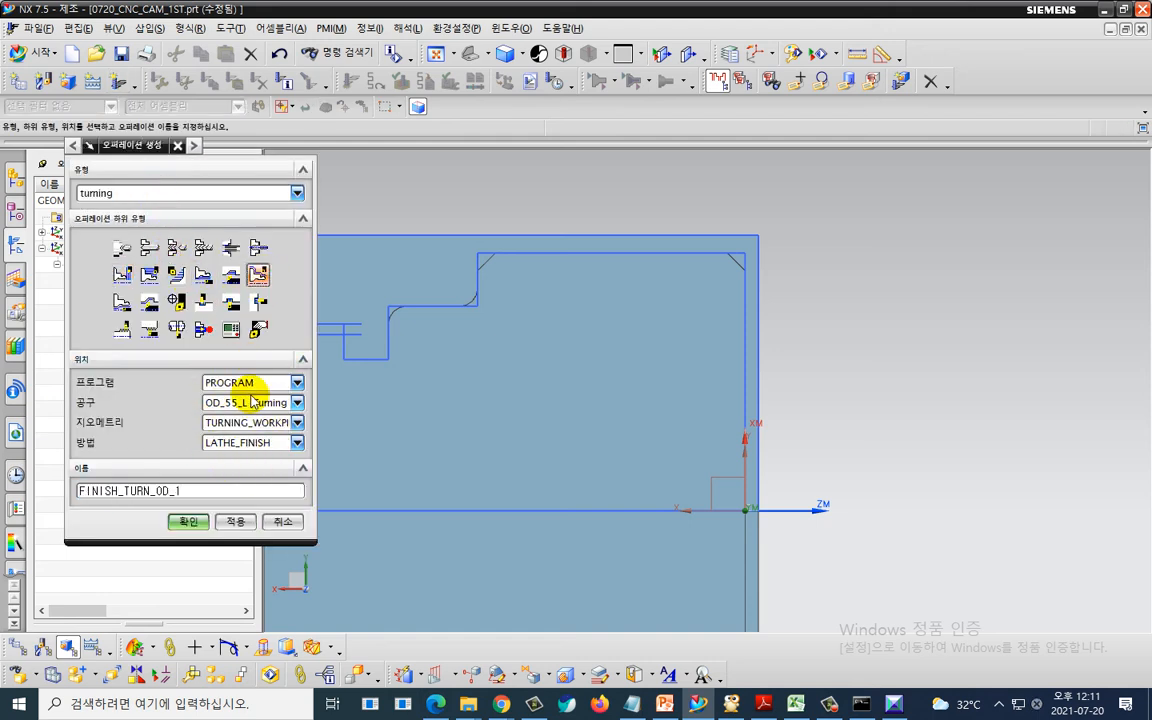
- Create the finish turning operation FINISH_TURN_OD_1 and set its axial trim plane 1 to a point on the part's step shoulder
left_click(183, 522)
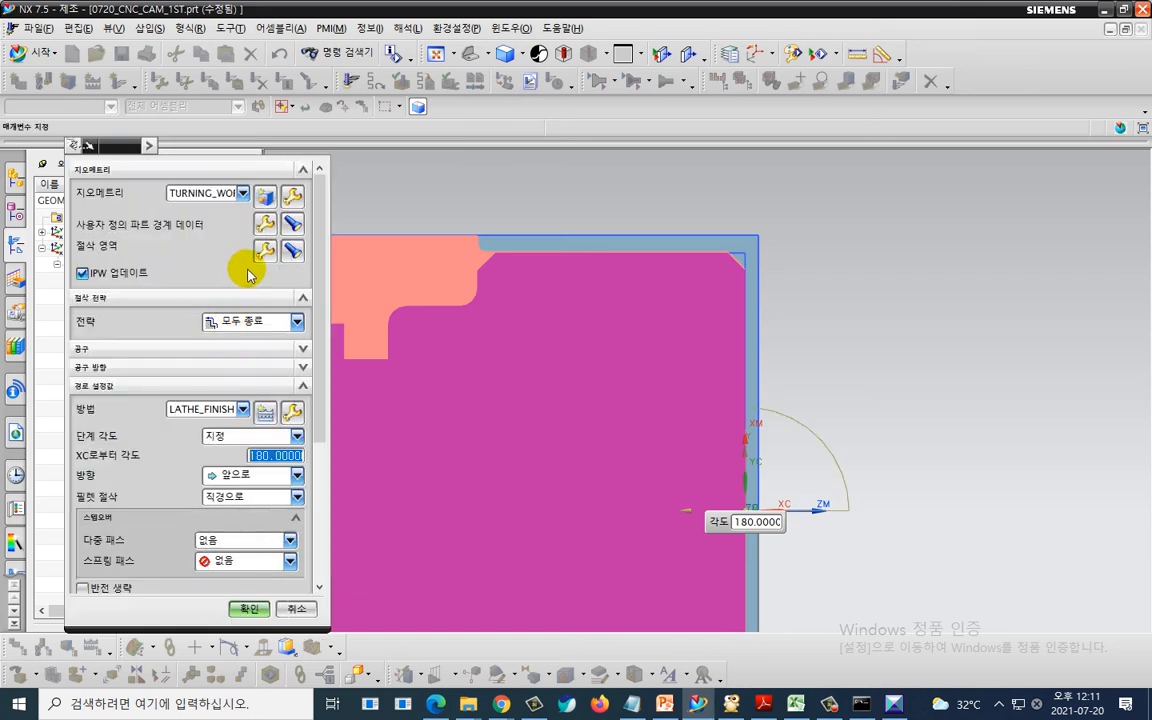
left_click(265, 253)
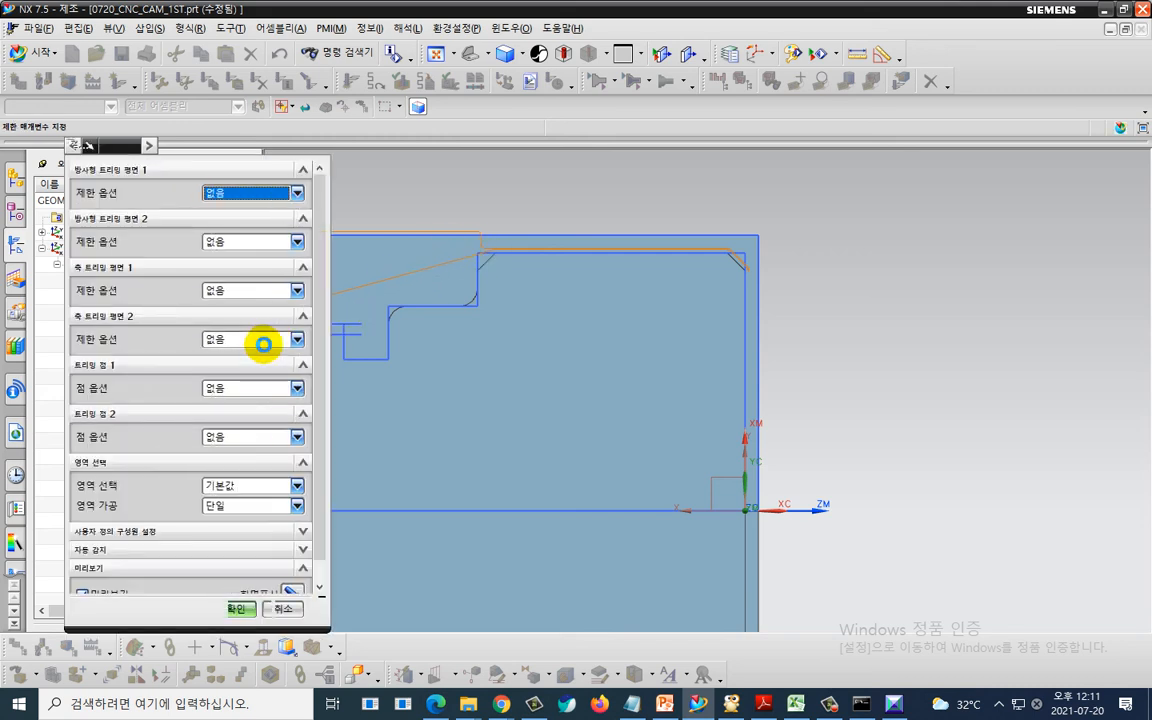
left_click(240, 294)
left_click(240, 330)
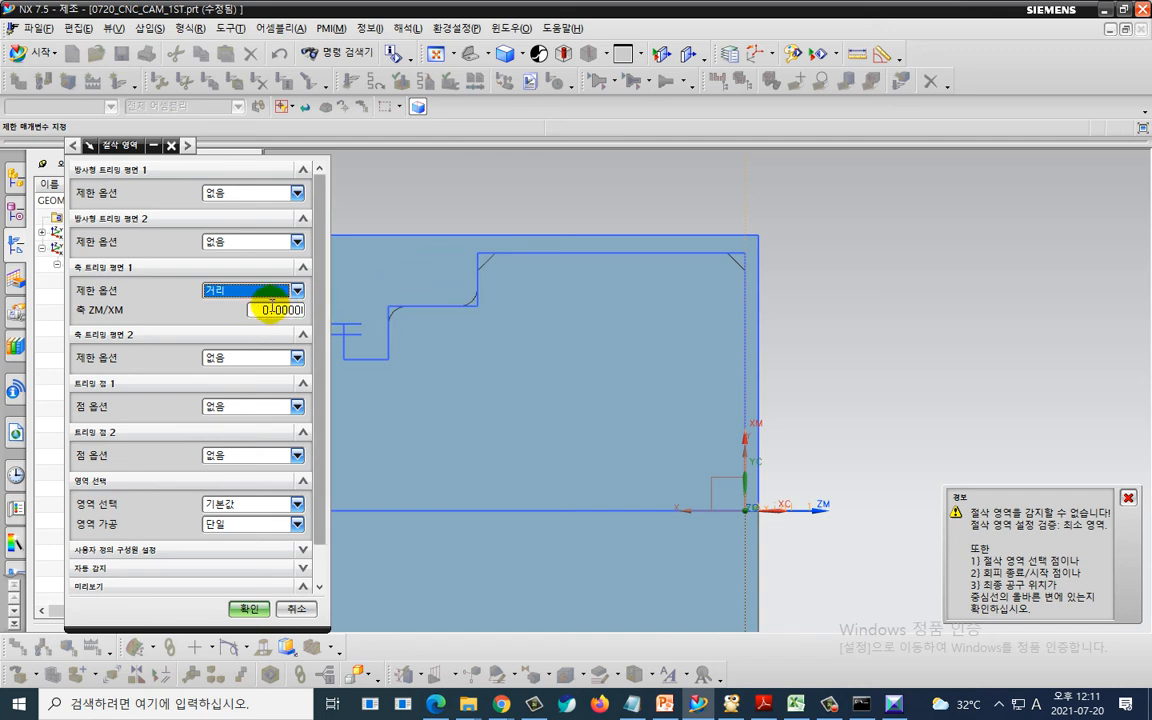
left_click(265, 291)
left_click(255, 312)
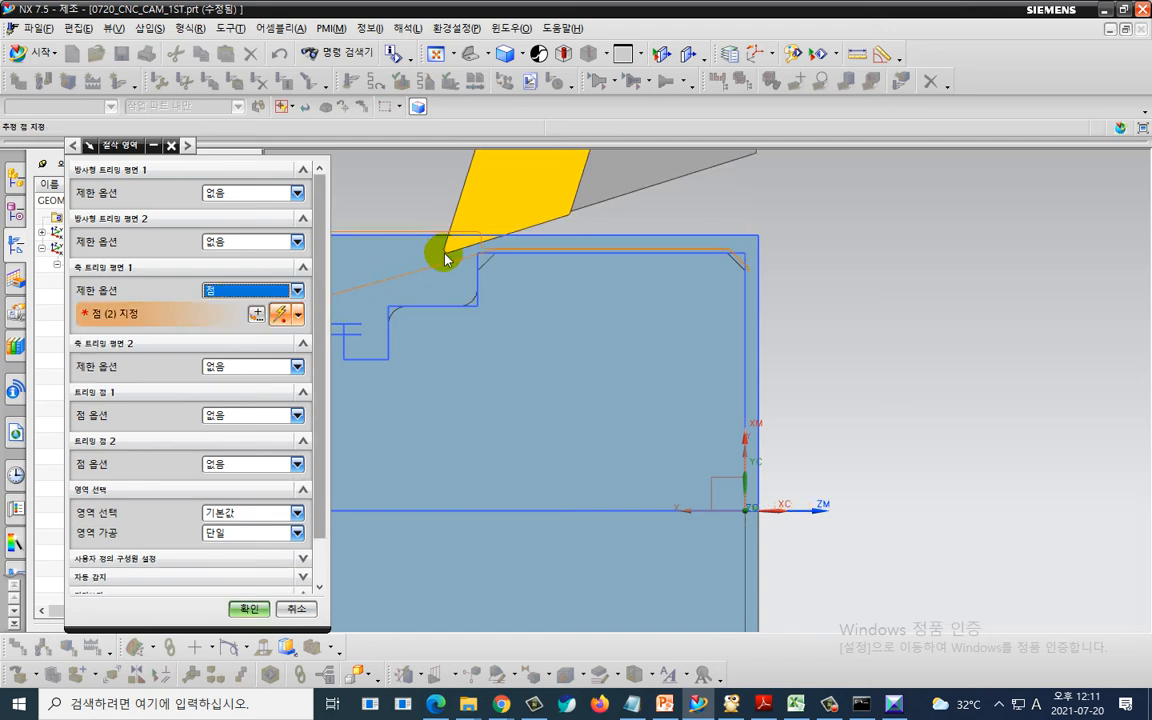
left_click(257, 314)
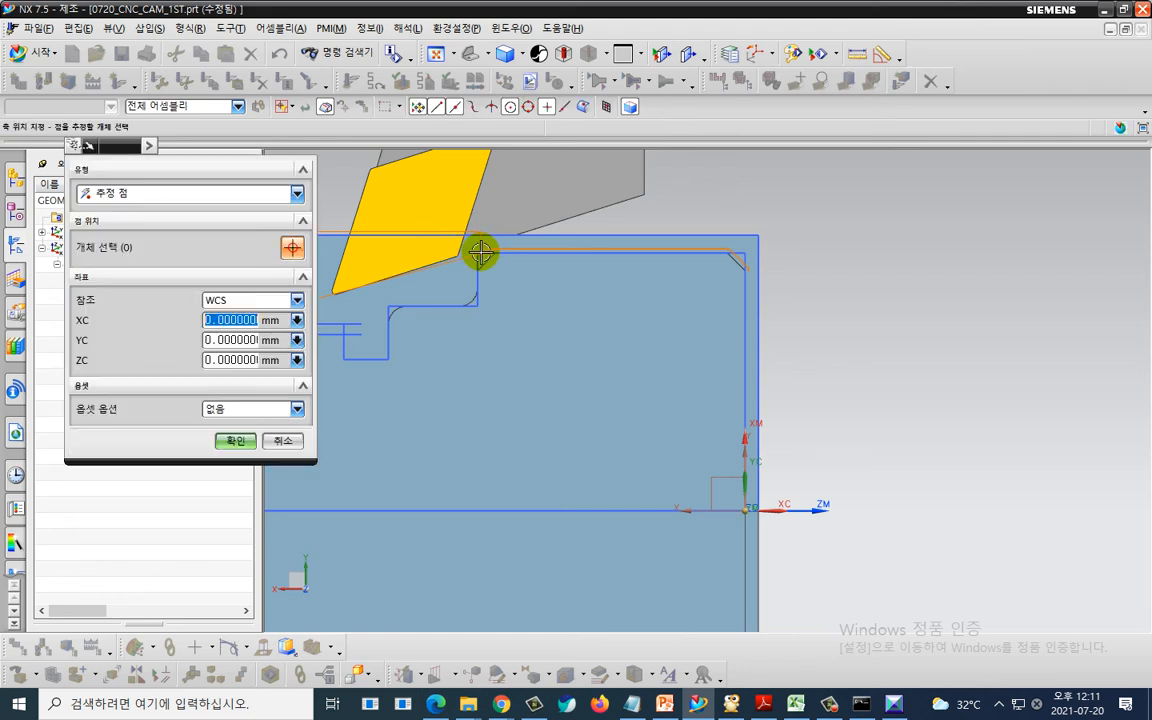
left_click(389, 312)
left_click(240, 440)
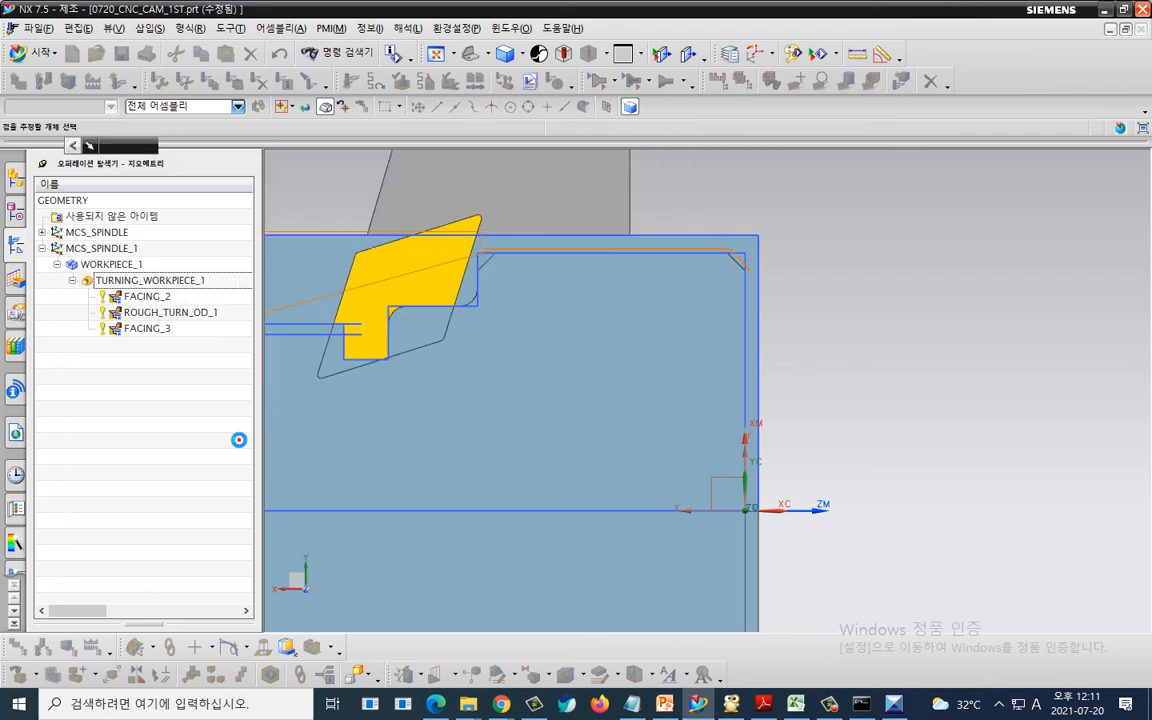
left_click(224, 610)
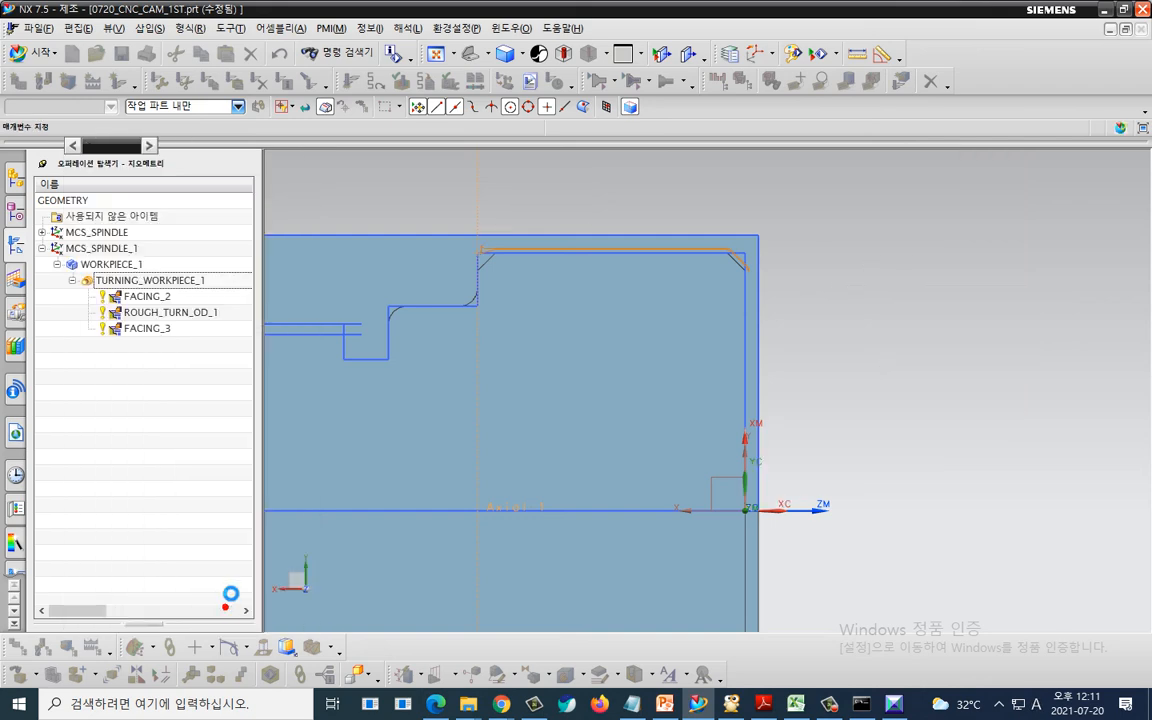
- Generate the tool path for the finish turning operation
scroll(141, 504, "down", 5)
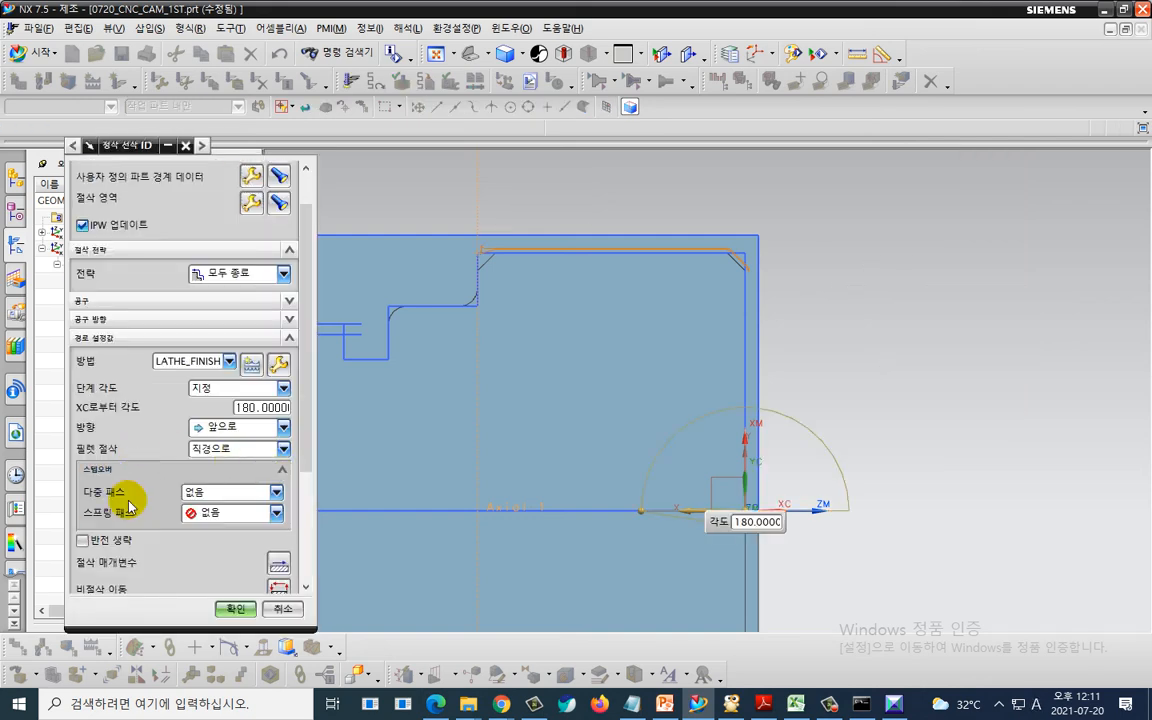
left_click(143, 573)
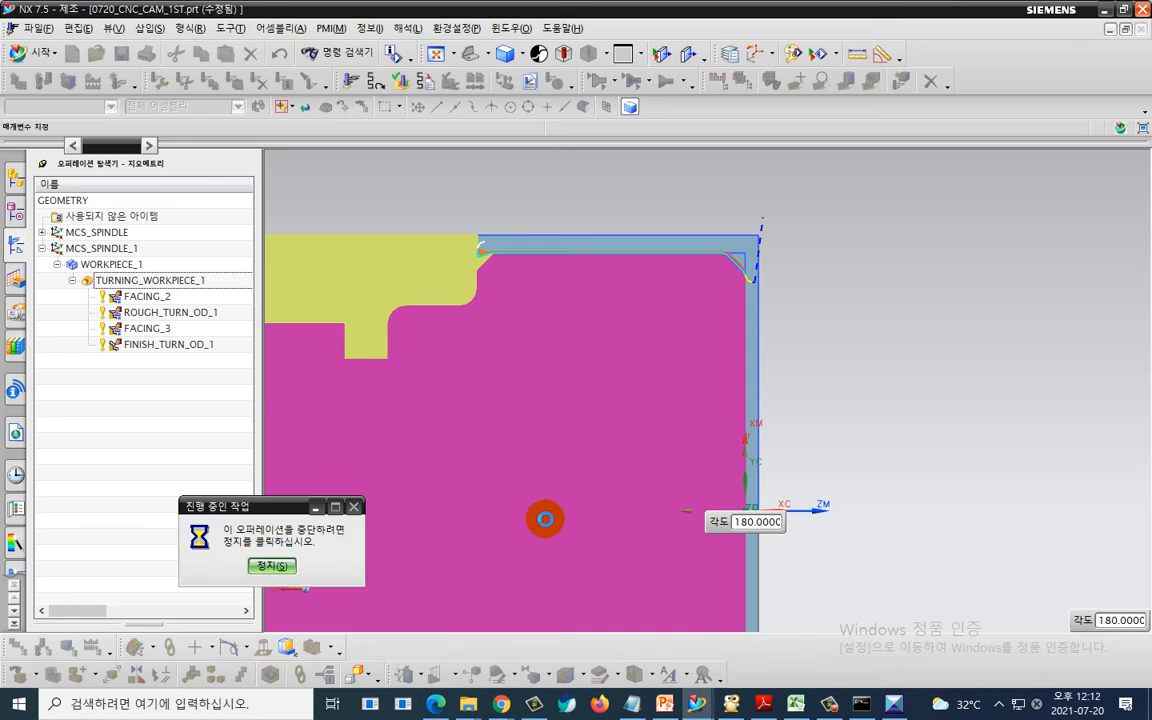
- Open the non-cutting moves and set the approach motion to Direct with its start point at XC 3, YC 33
scroll(150, 532, "down", 3)
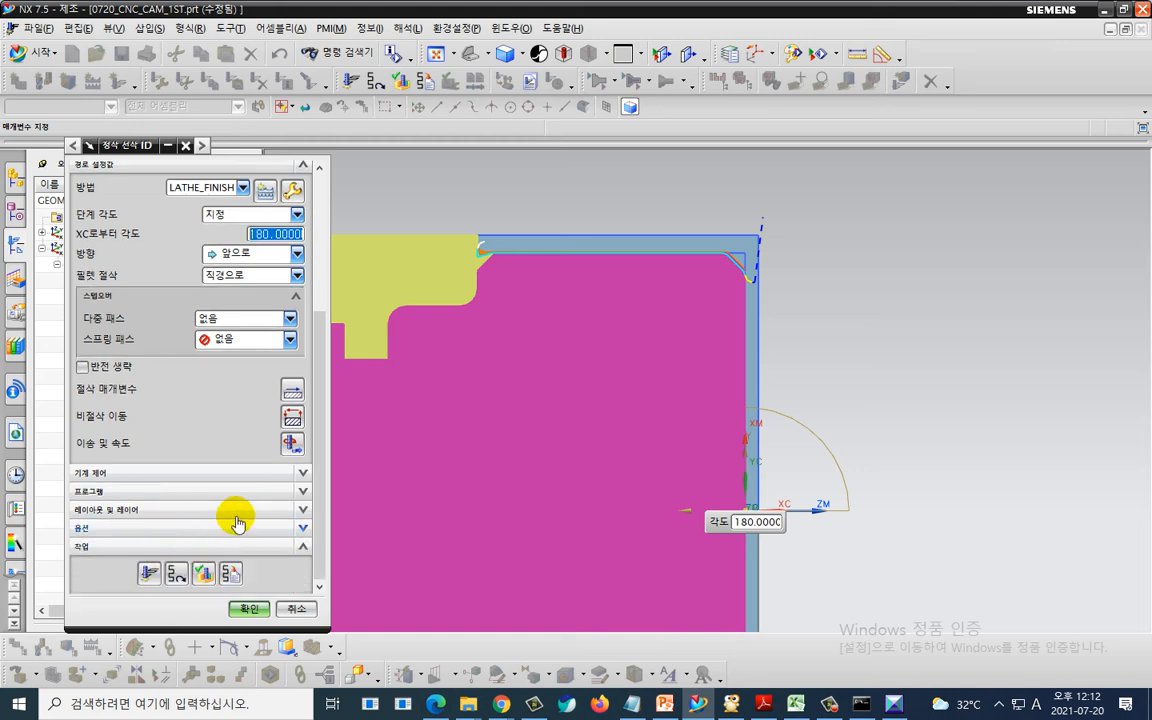
left_click(295, 416)
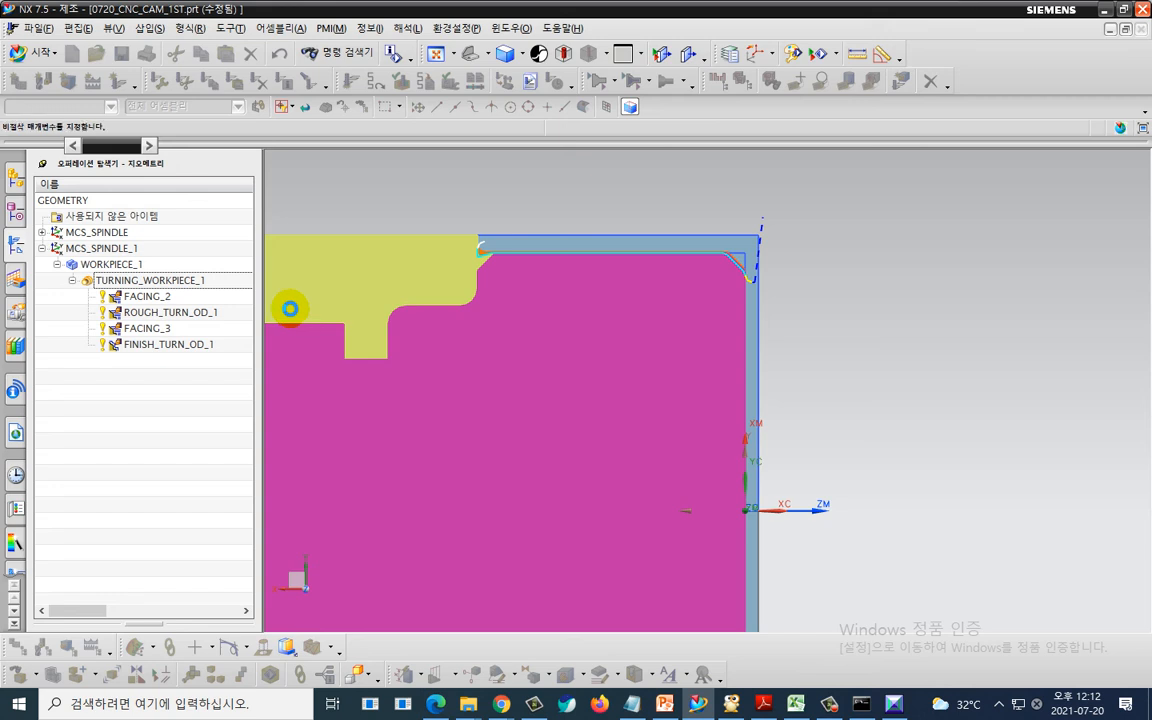
left_click(208, 173)
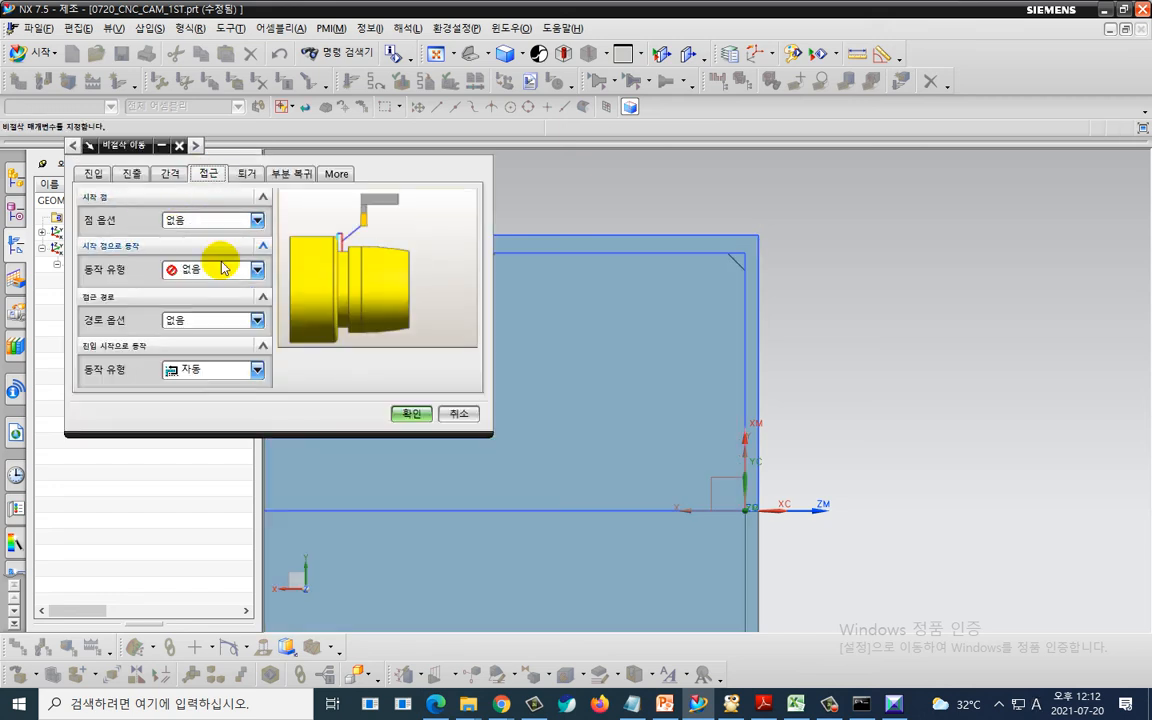
left_click(222, 268)
left_click(219, 301)
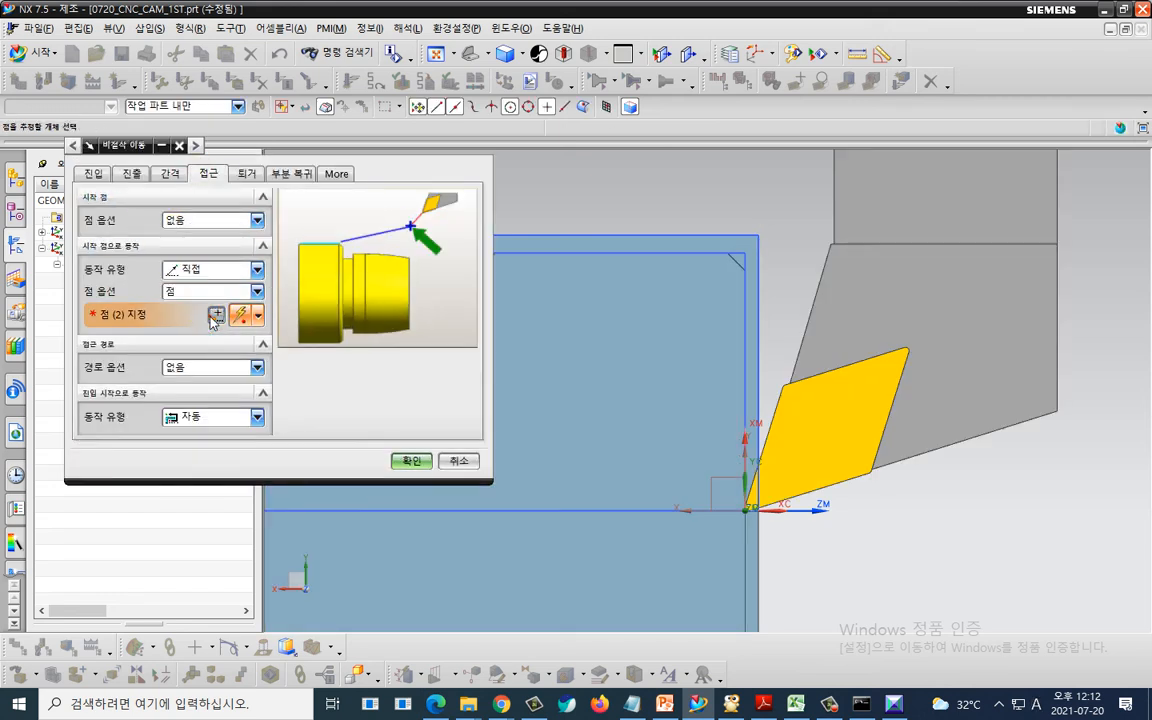
left_click(213, 319)
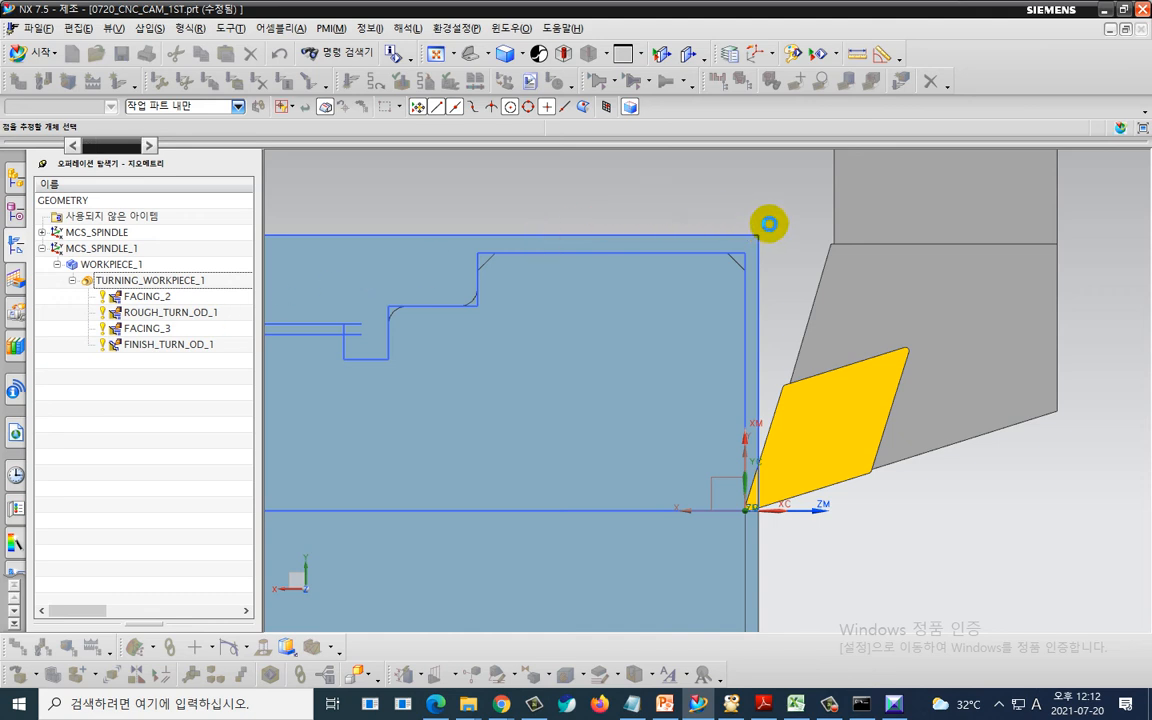
left_click(769, 224)
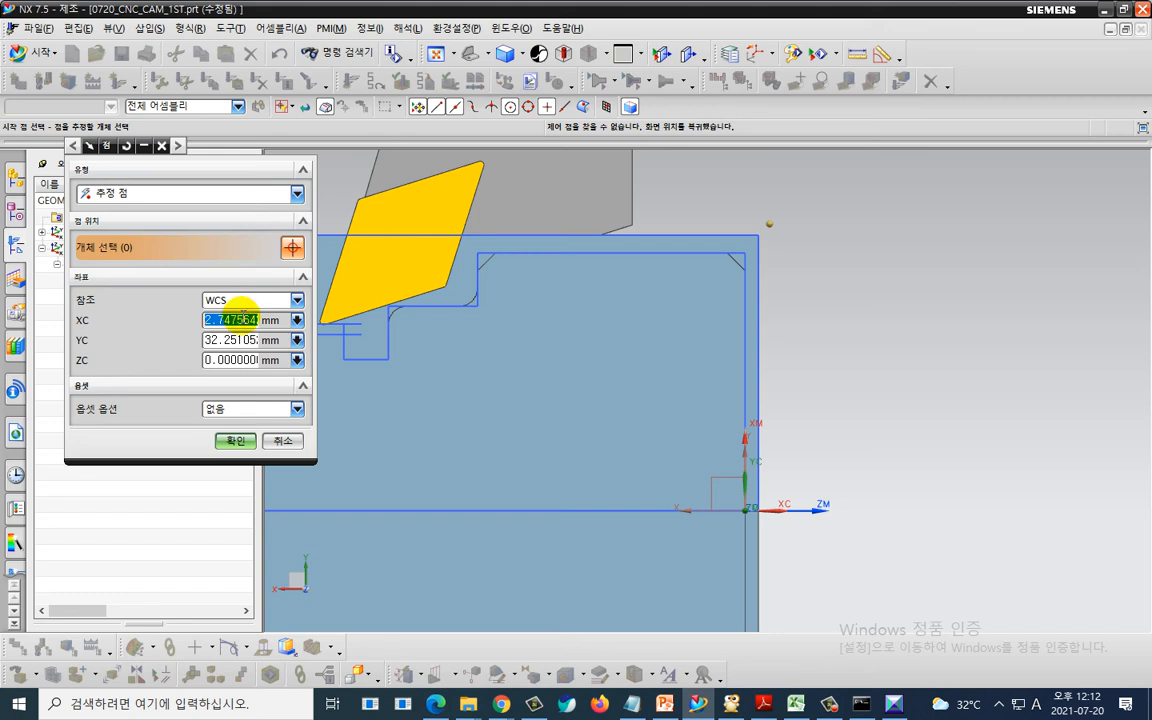
type("3")
key("Tab")
type("33")
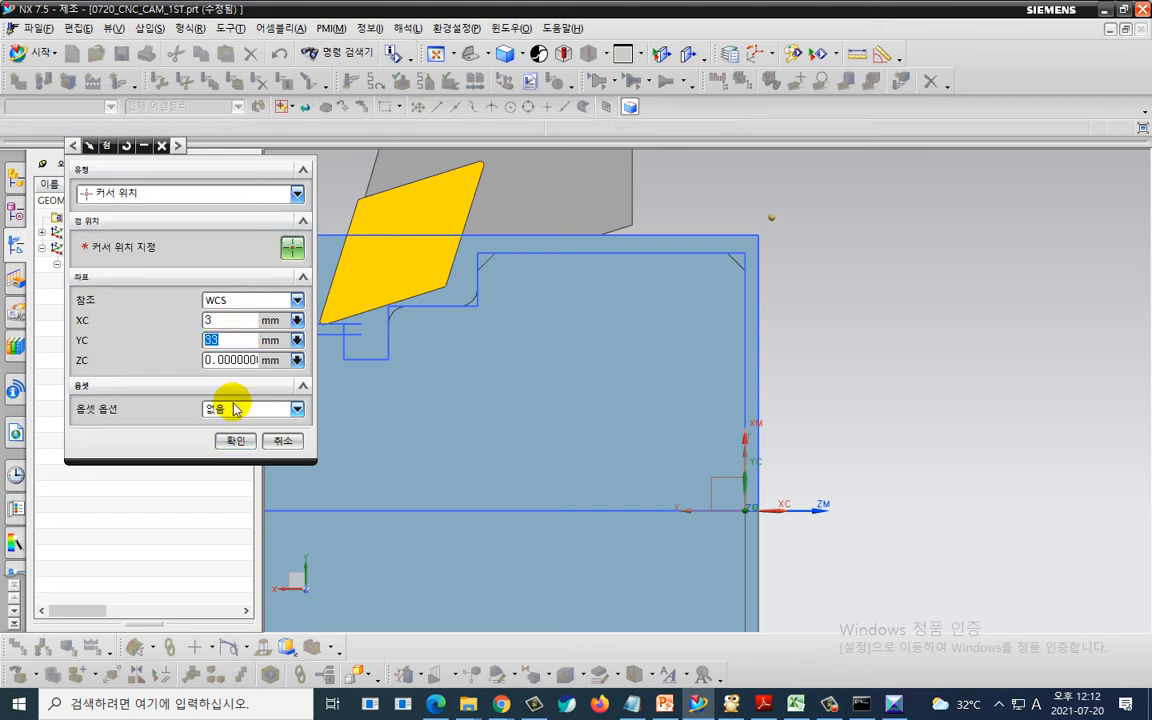
left_click(235, 440)
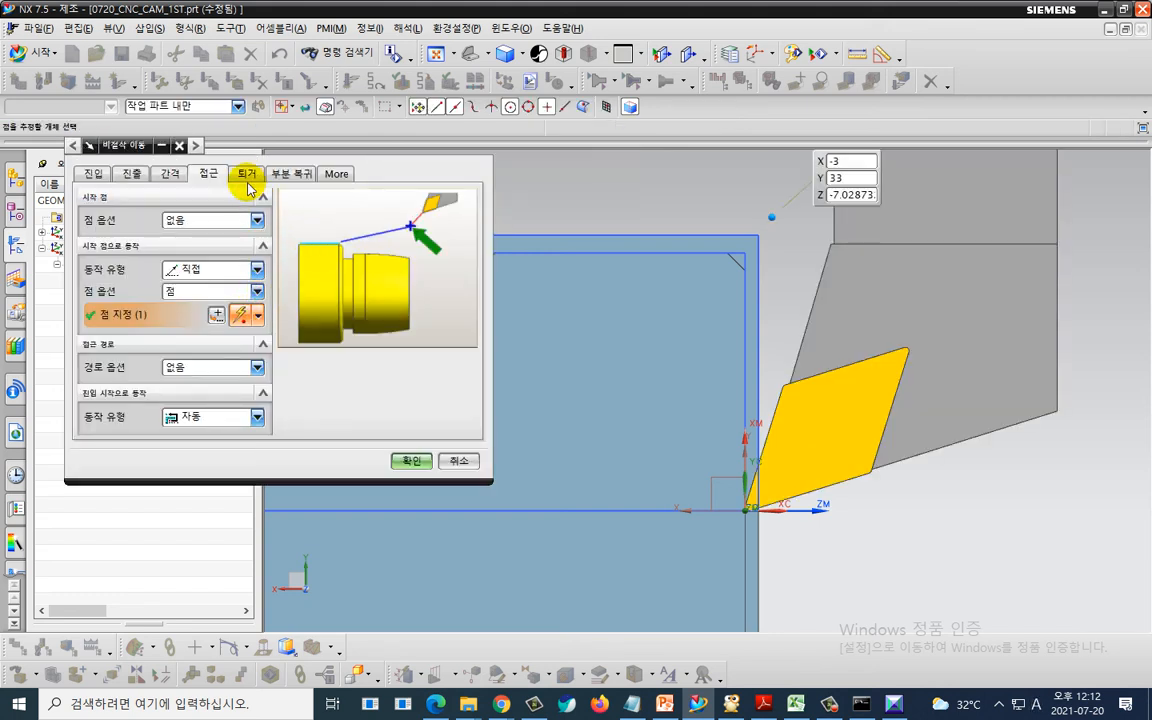
- Set the retract motion to Direct, choose its point option, and accept the non-cutting moves
left_click(246, 173)
left_click(205, 270)
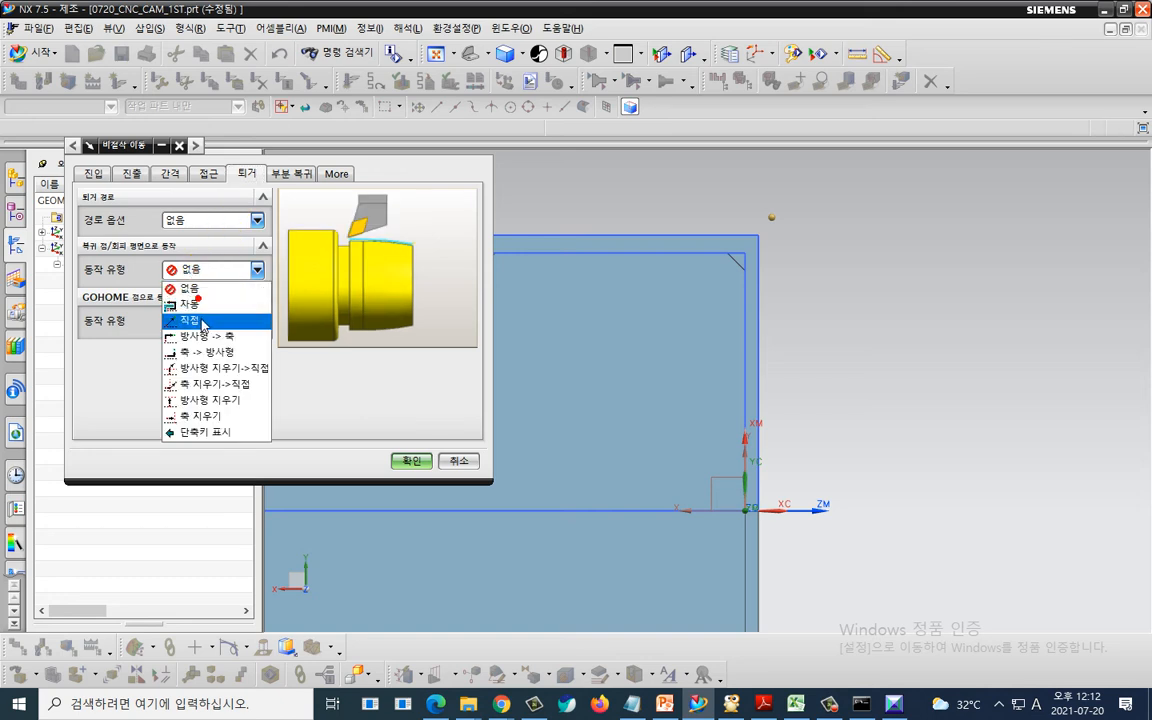
left_click(189, 319)
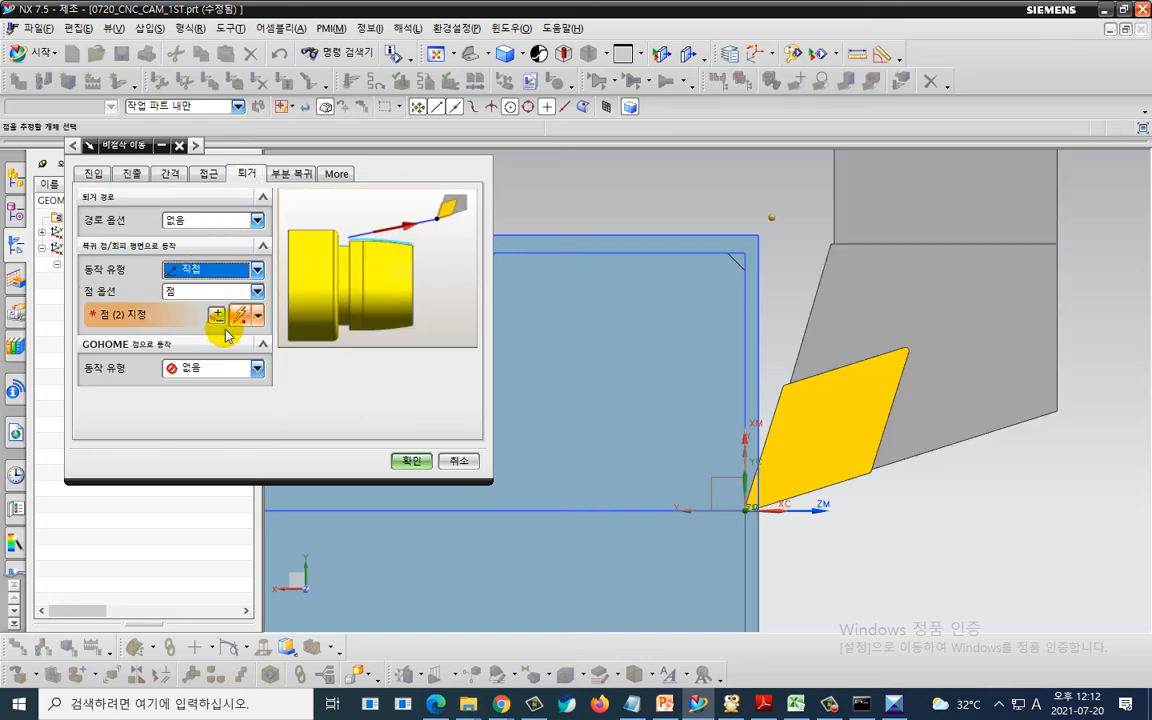
left_click(212, 291)
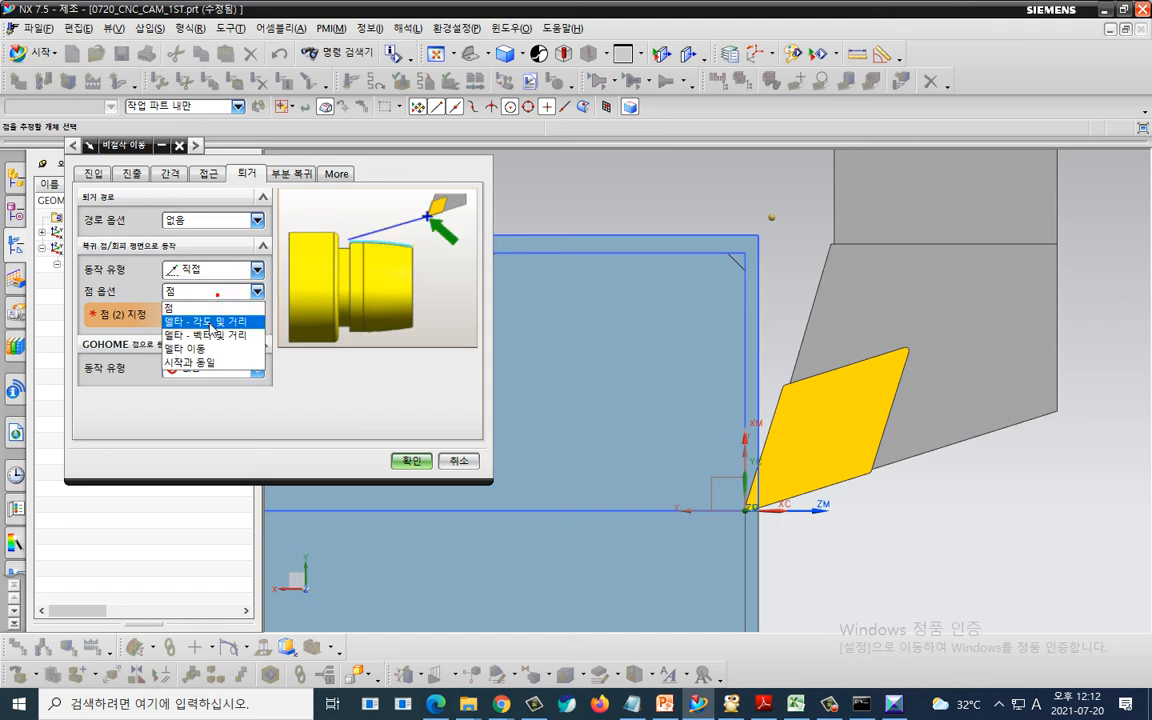
left_click(205, 322)
left_click(410, 461)
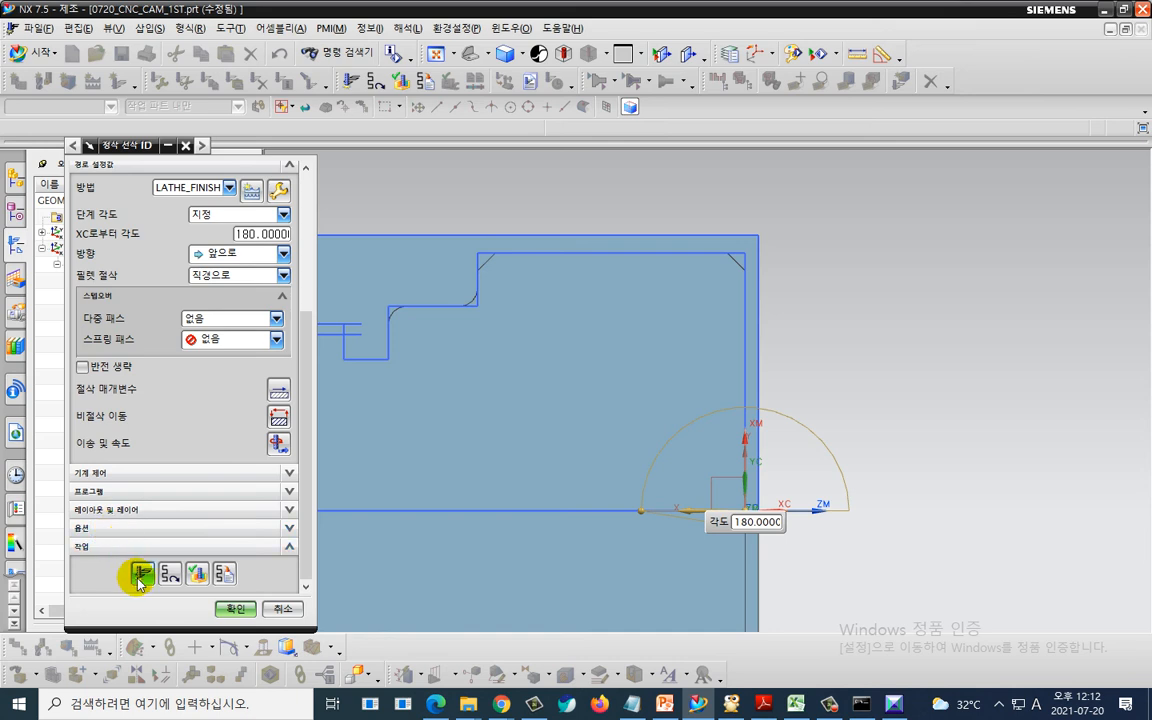
- Regenerate the finish turning tool path and accept the FINISH_TURN_OD_1 operation
left_click(138, 574)
left_click(569, 480)
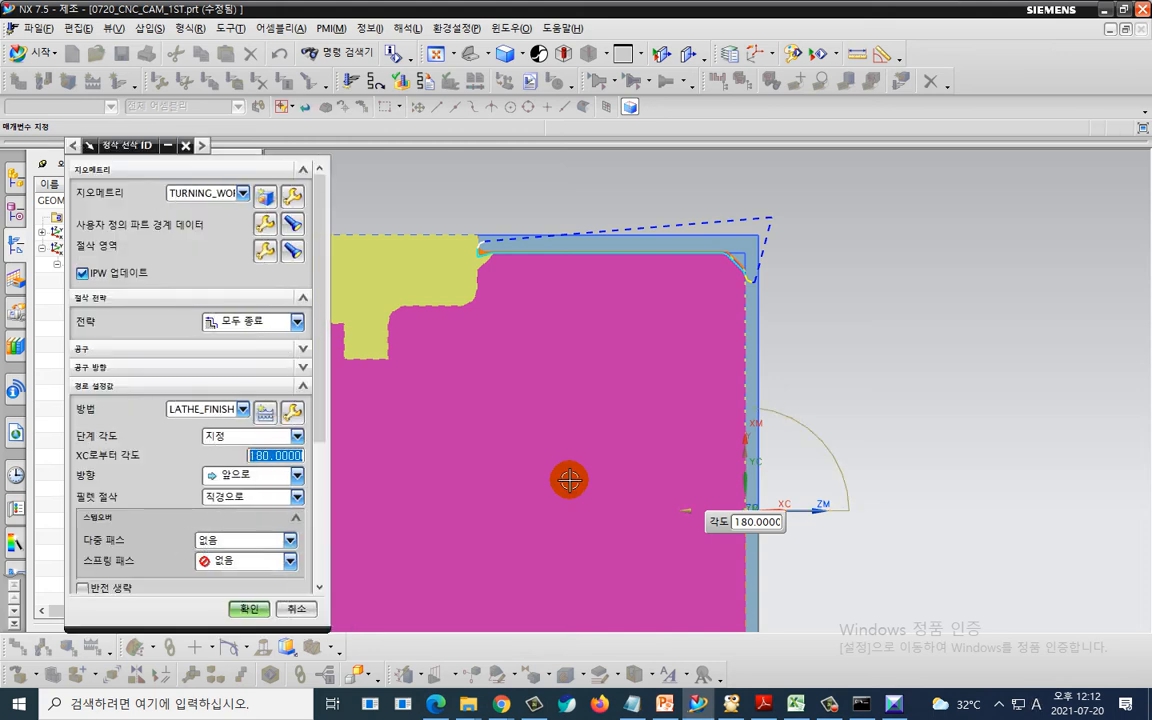
scroll(830, 391, "up", 3)
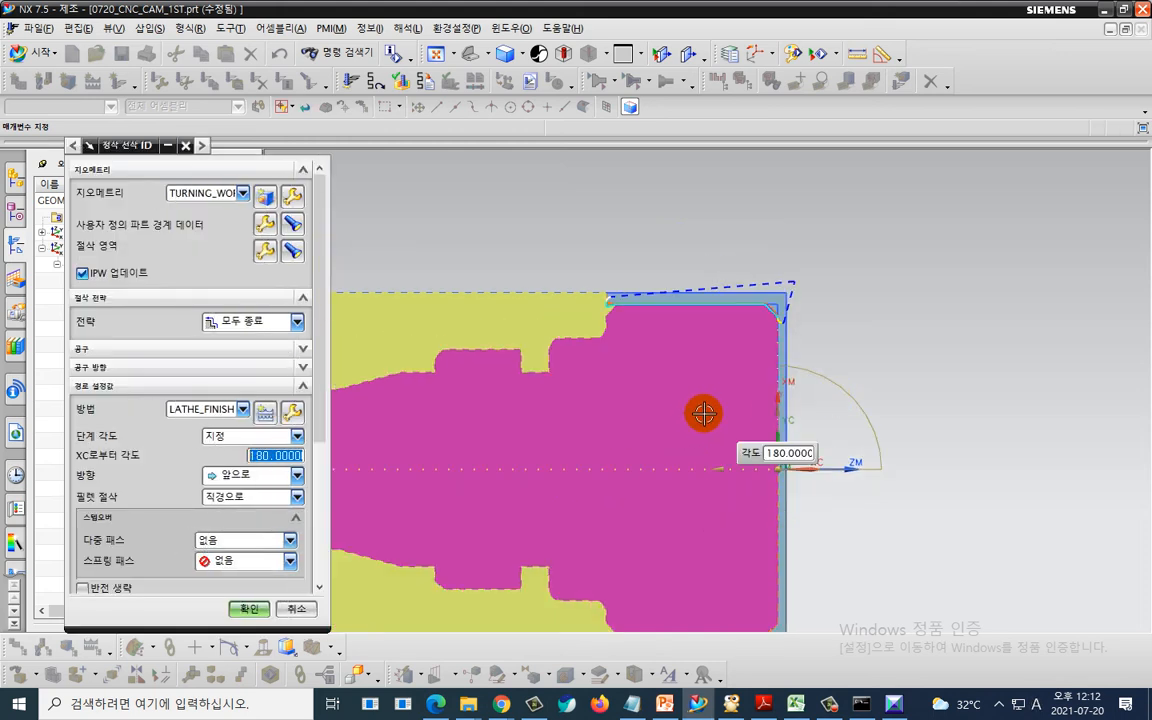
scroll(206, 584, "down", 3)
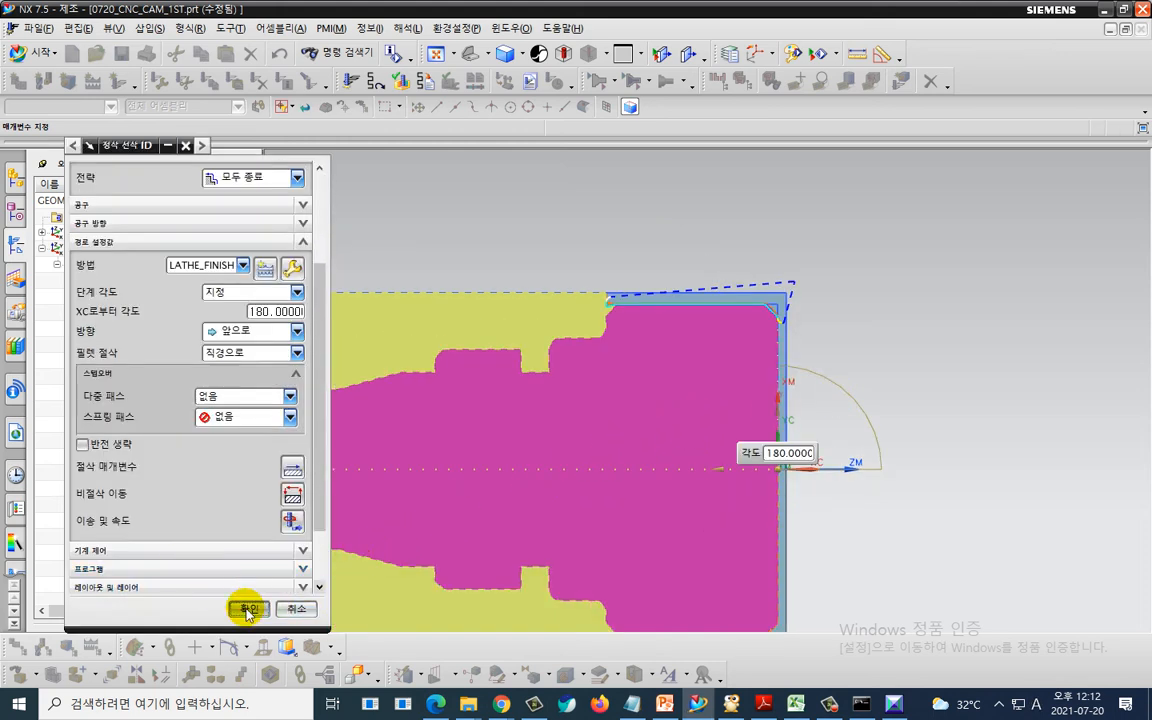
left_click(242, 608)
- Verify all tool paths under WORKPIECE_1 with a 3D dynamic simulation
left_click(168, 344)
left_click(112, 264)
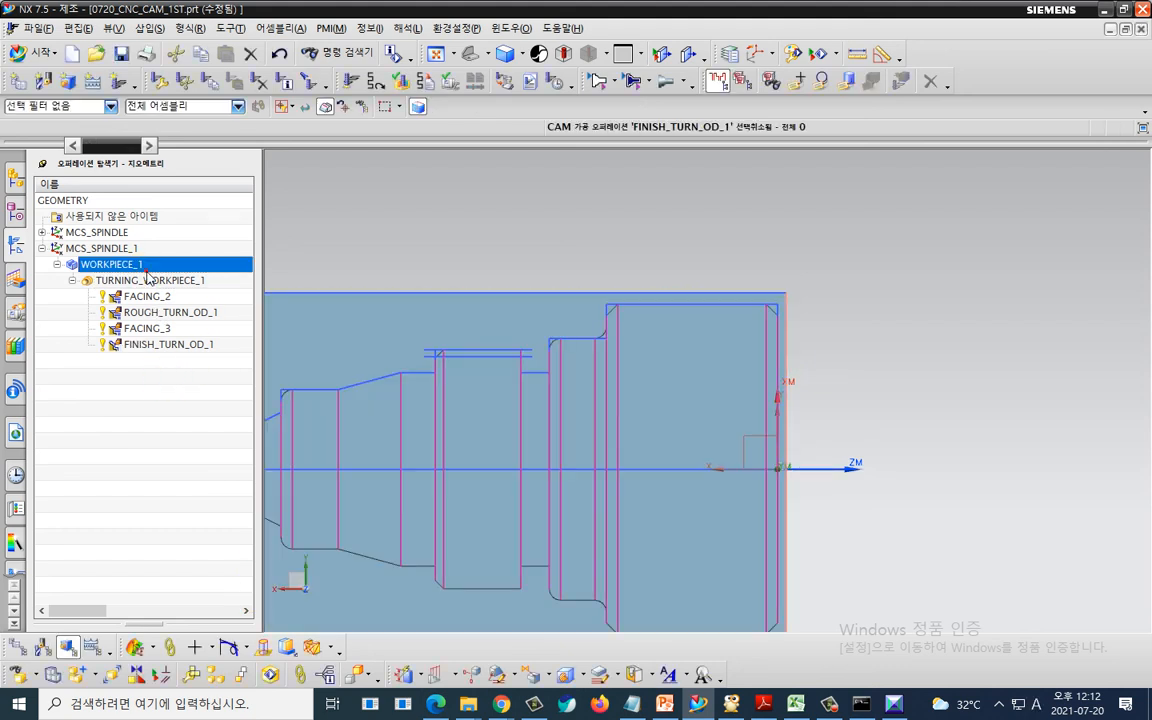
left_click(399, 80)
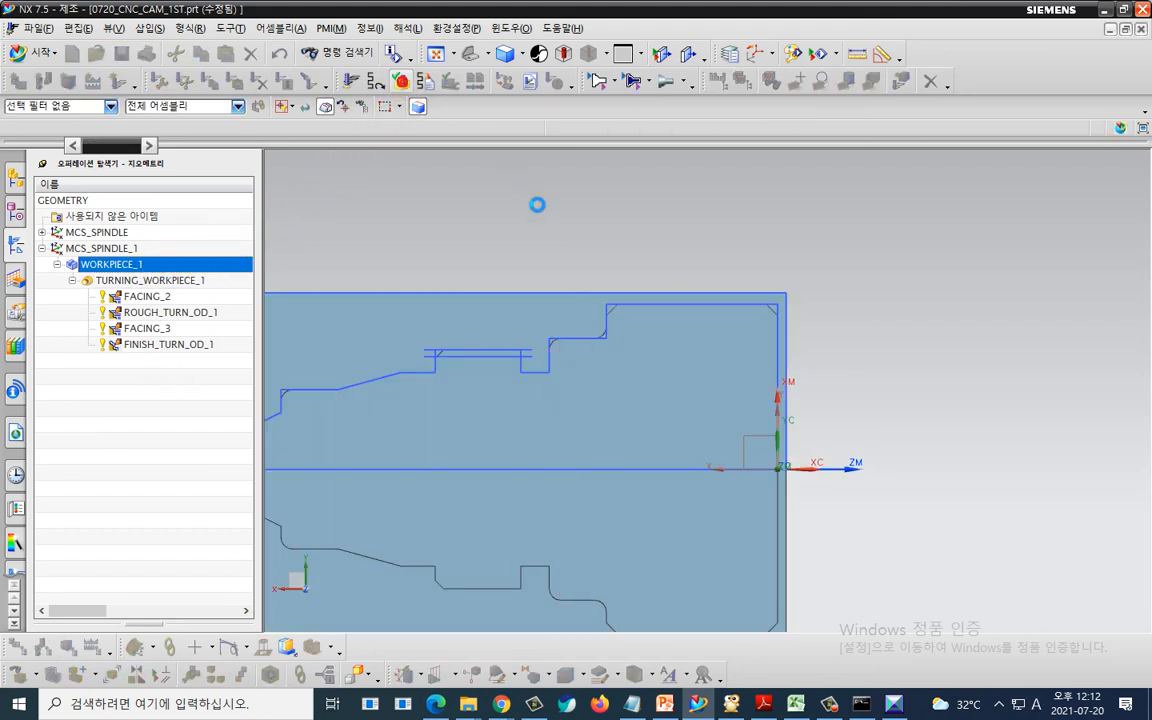
left_click(131, 274)
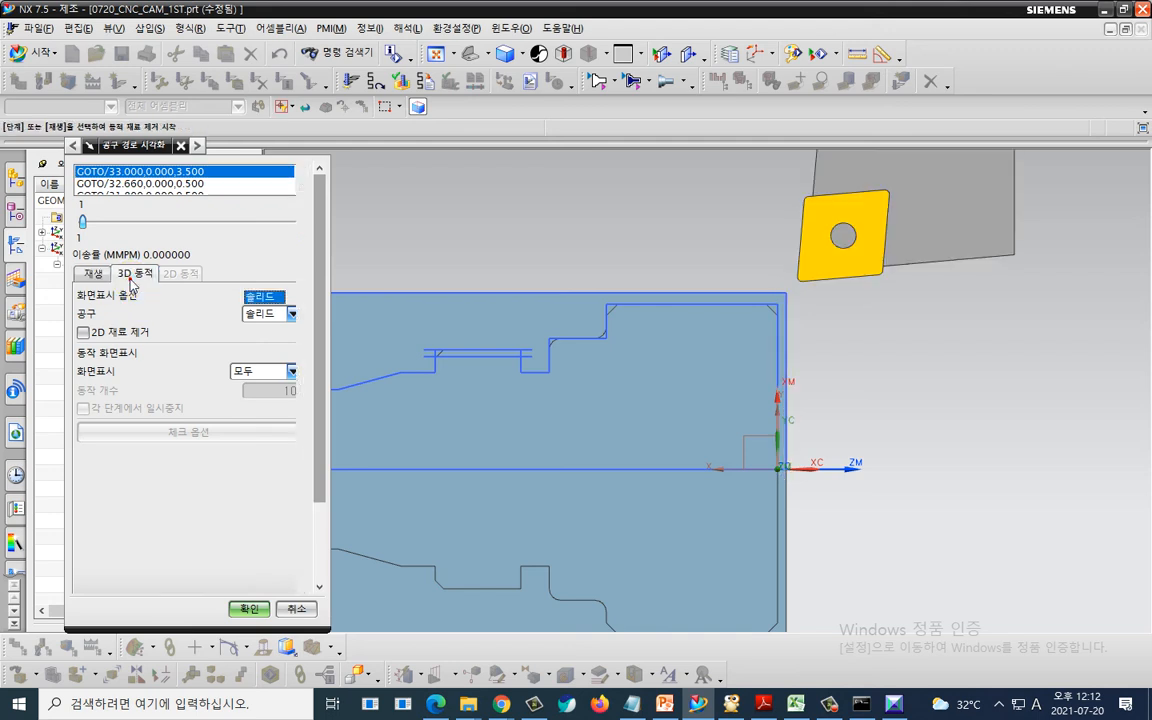
scroll(305, 313, "down", 3)
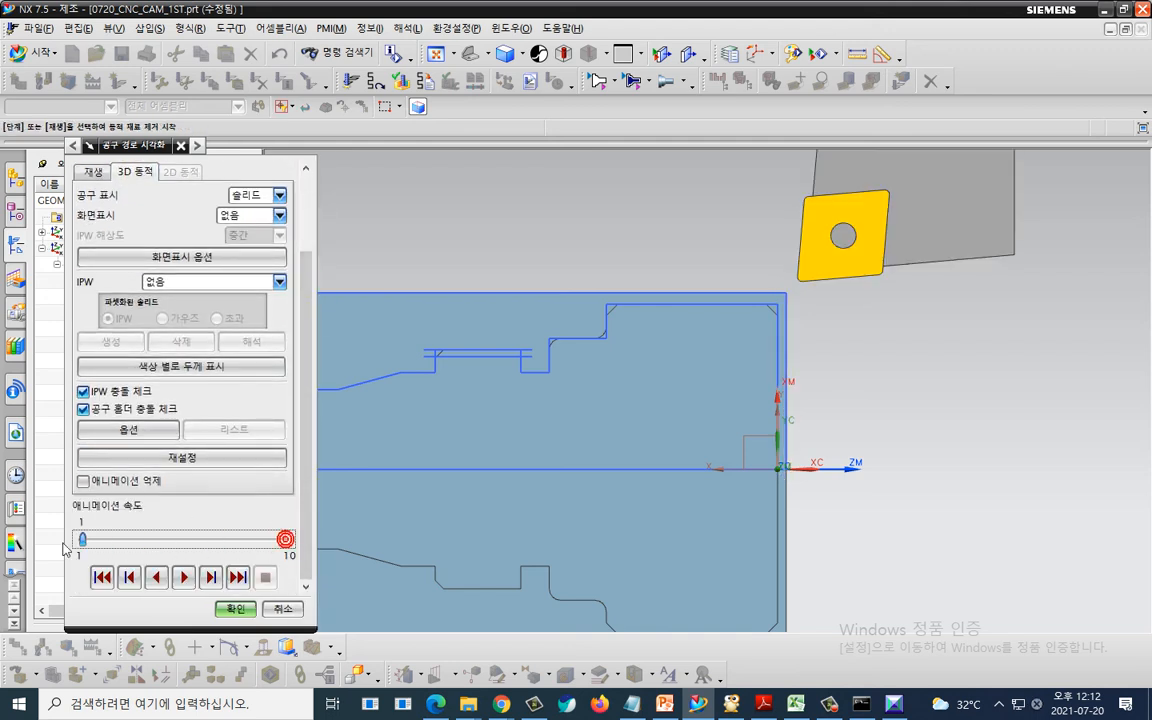
left_click(178, 577)
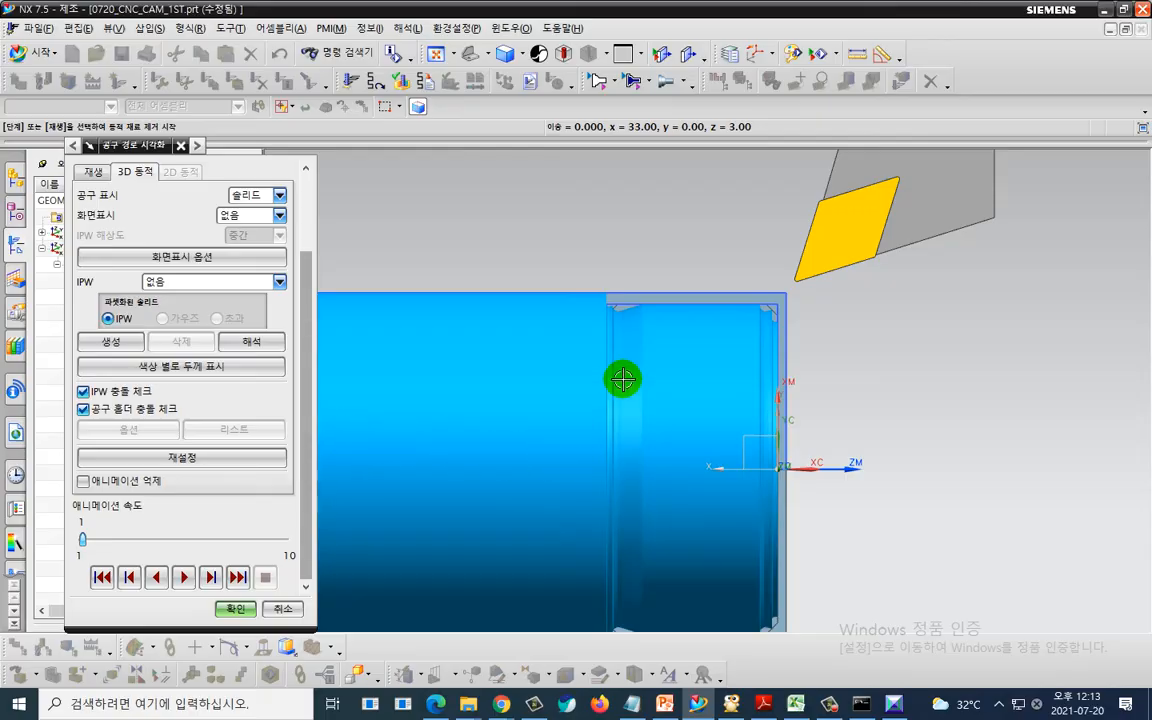
key("ctrl+2")
mouse_move(657, 341)
left_mouse_down()
mouse_move(588, 333)
mouse_move(687, 335)
left_mouse_up()
mouse_move(782, 350)
left_mouse_down()
mouse_move(826, 286)
mouse_move(788, 350)
left_mouse_up()
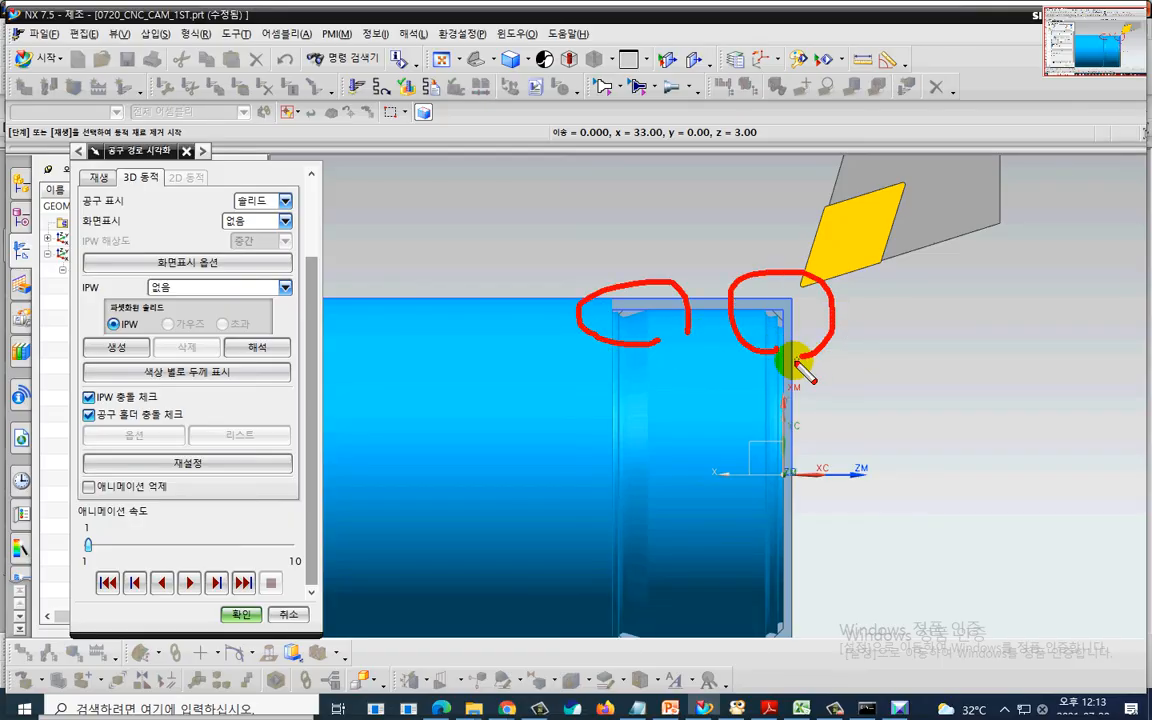
key("Escape")
left_click(236, 609)
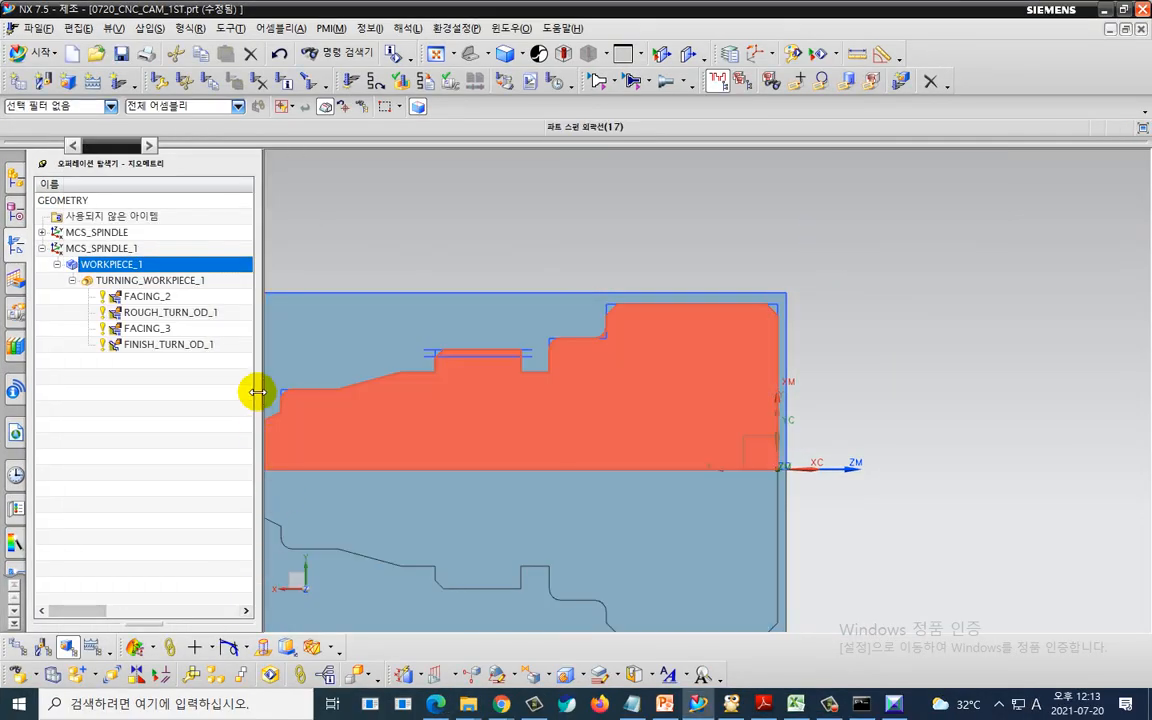
- Reopen FINISH_TURN_OD_1 and turn on the 반전 생략 (skip reversals) option
left_click(190, 346)
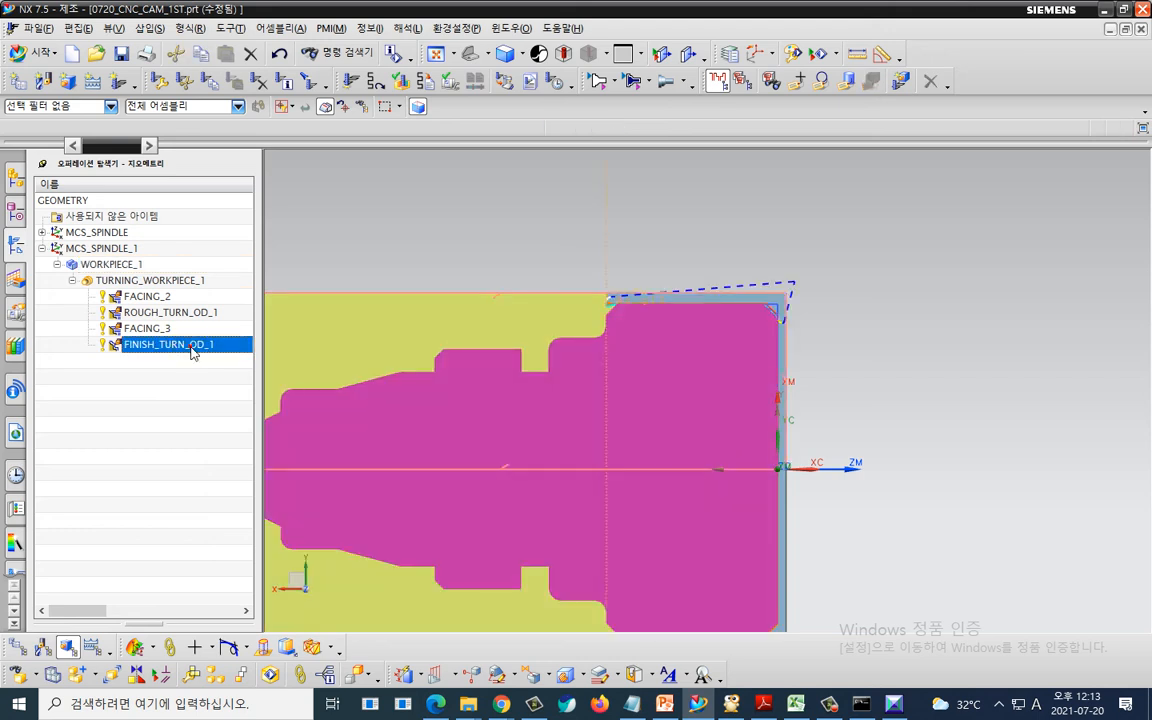
double_click(190, 345)
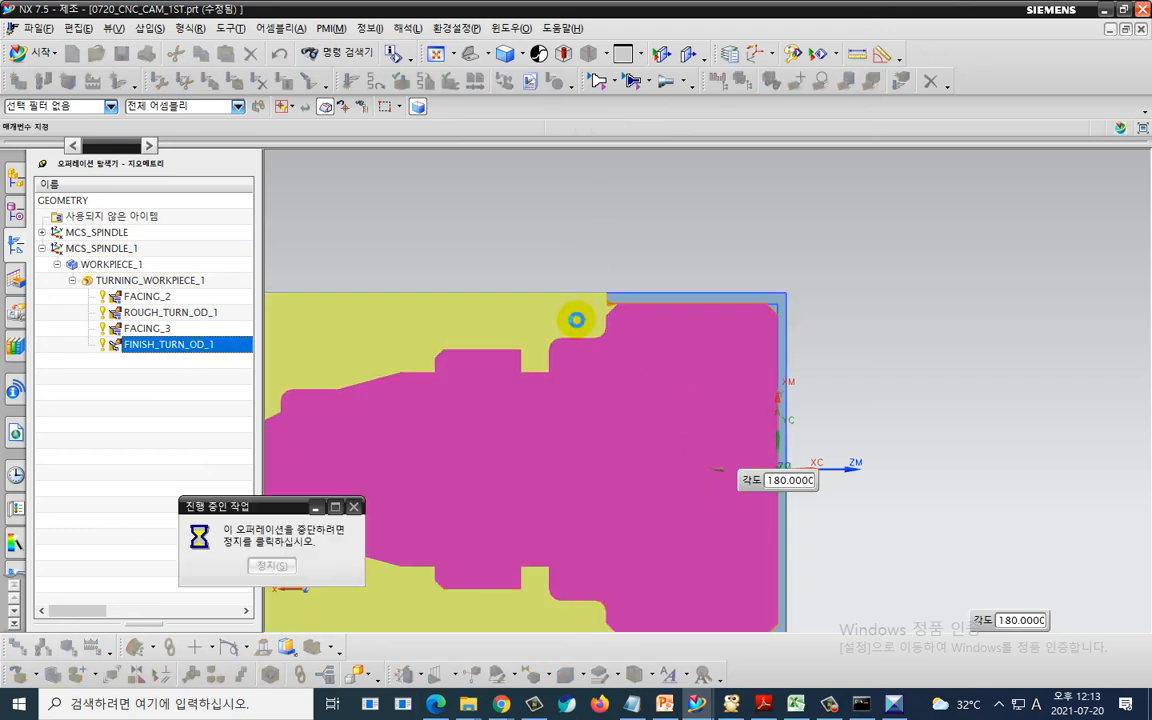
scroll(138, 500, "down", 3)
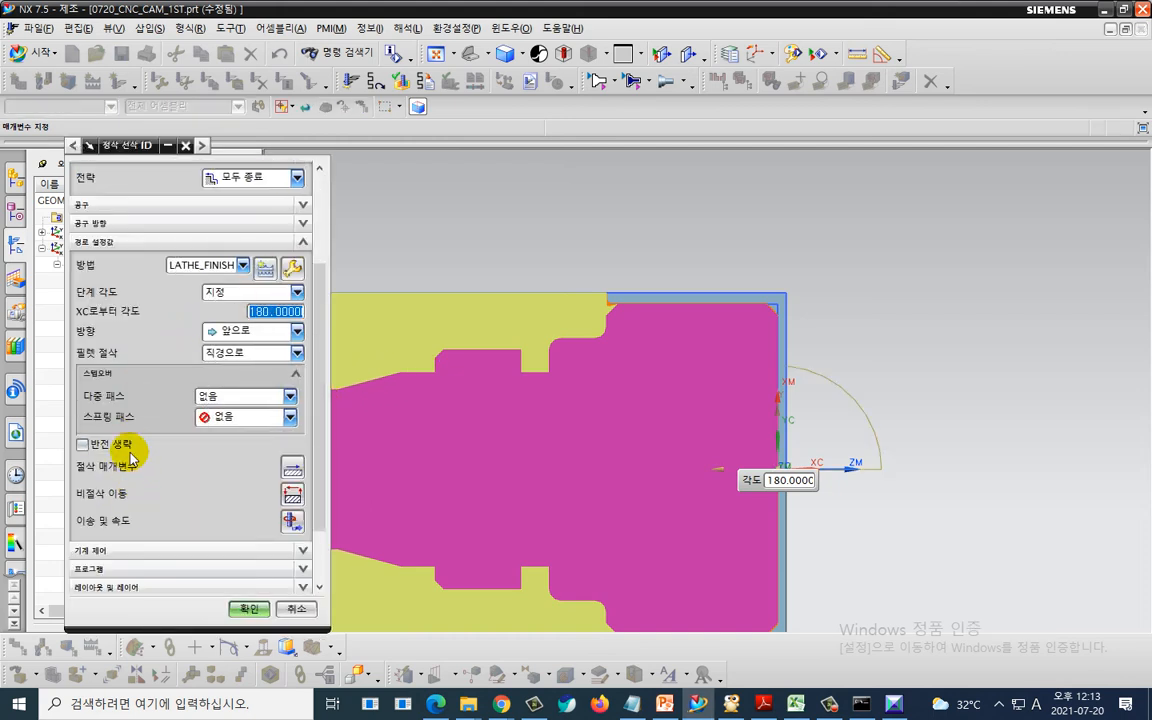
scroll(605, 316, "up", 5)
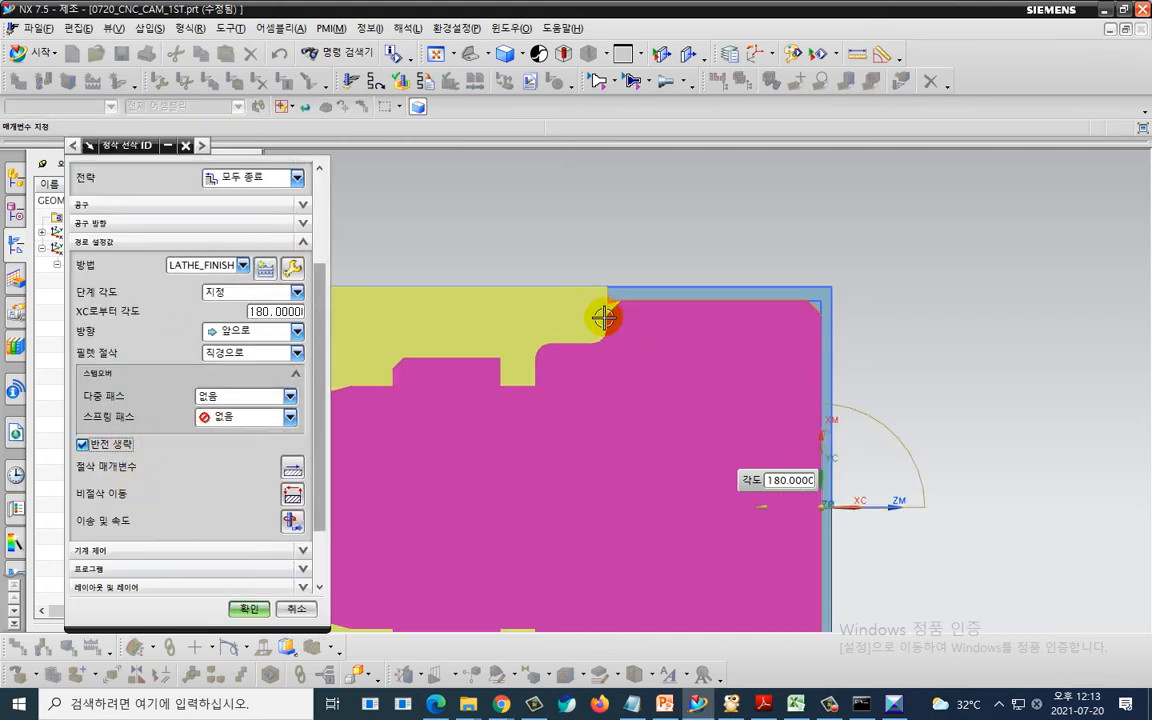
scroll(605, 316, "up", 2)
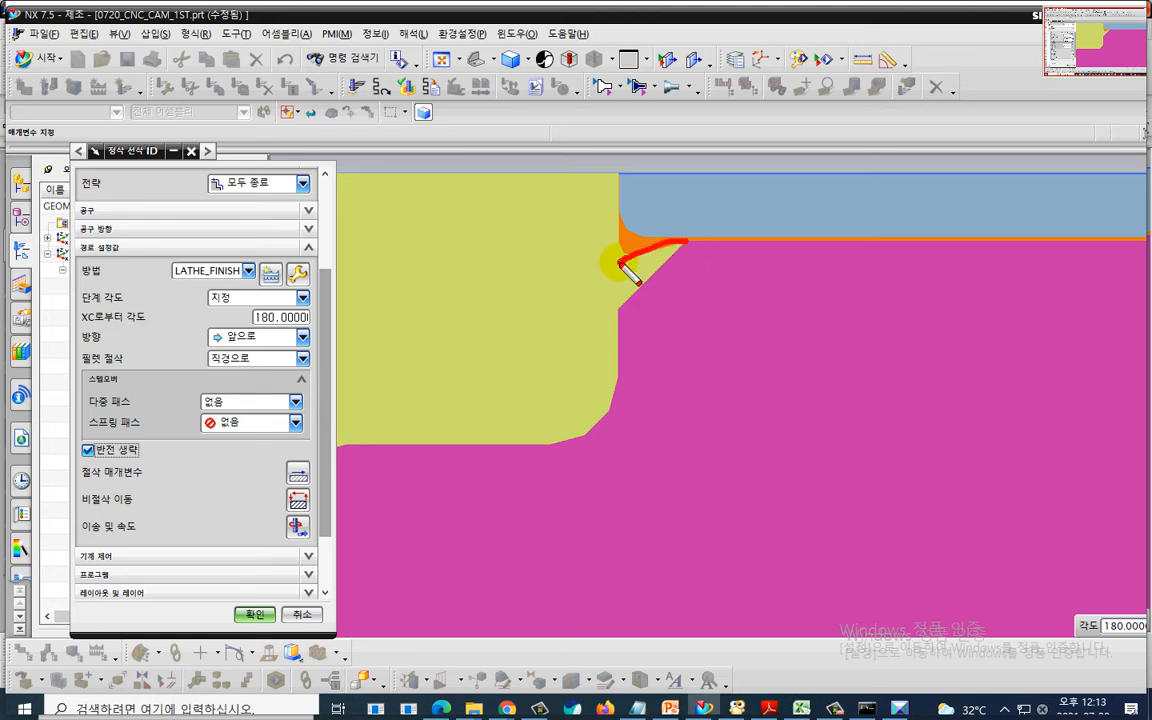
left_click(84, 451)
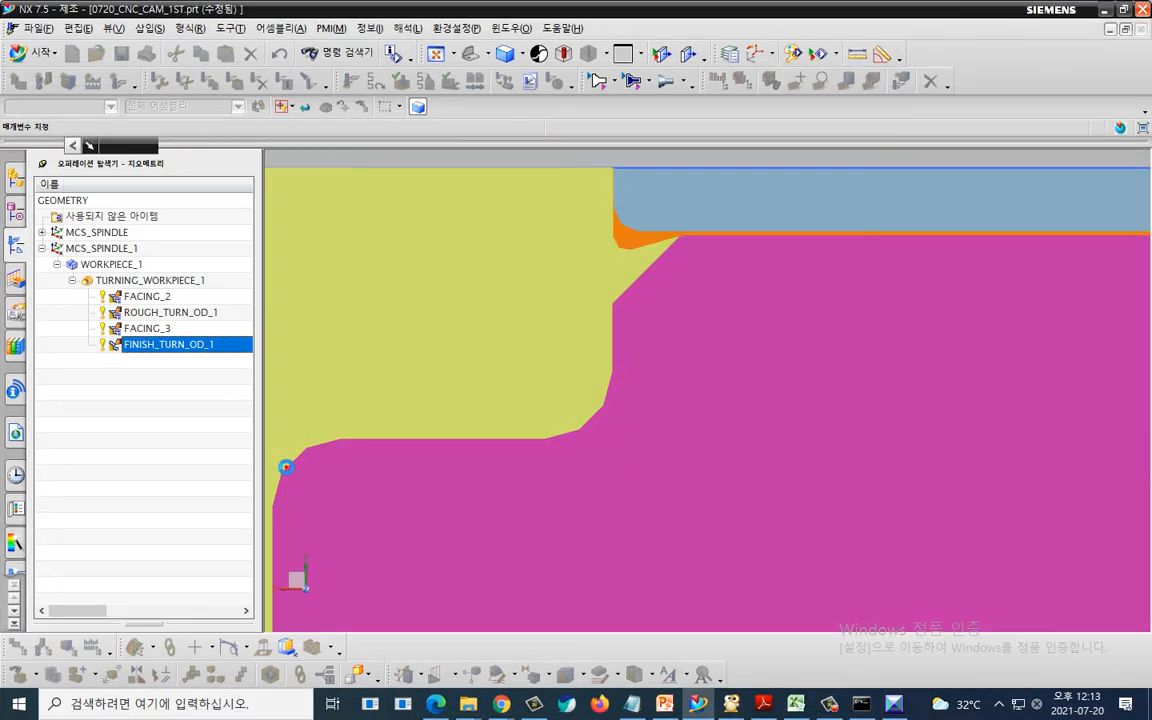
- In the cutting parameters, set both the vertical corner and shallow corner path shapes to 연장 (Extend)
left_click(686, 414)
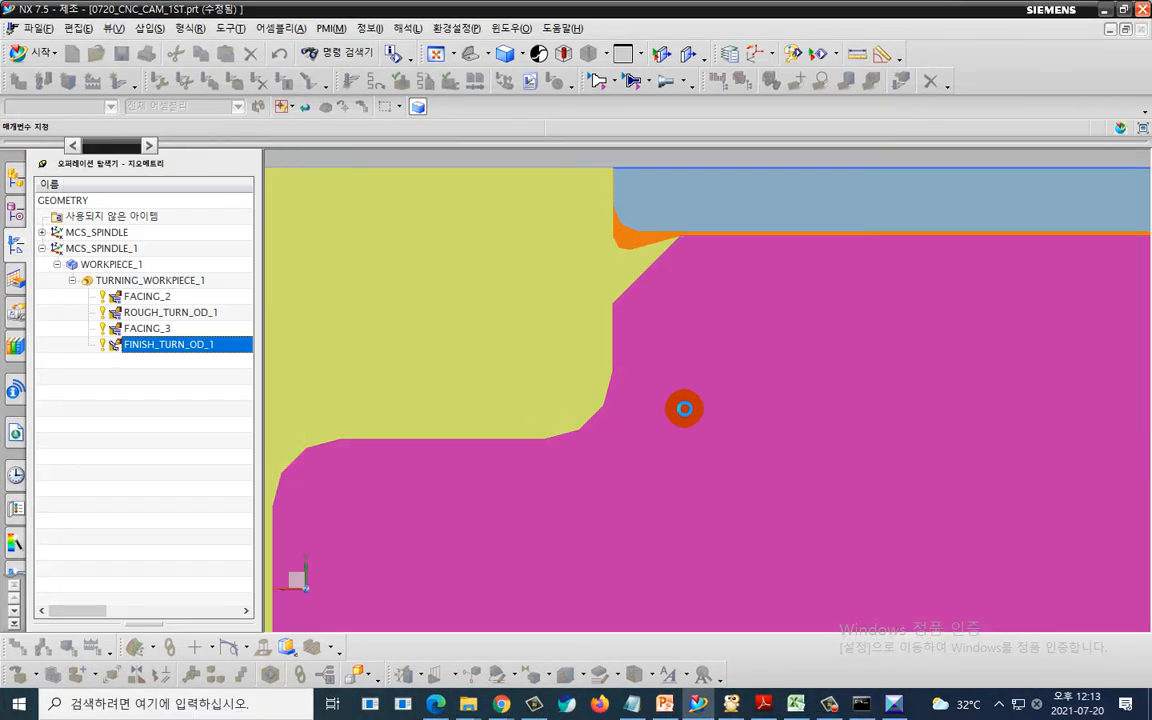
scroll(653, 347, "down", 5)
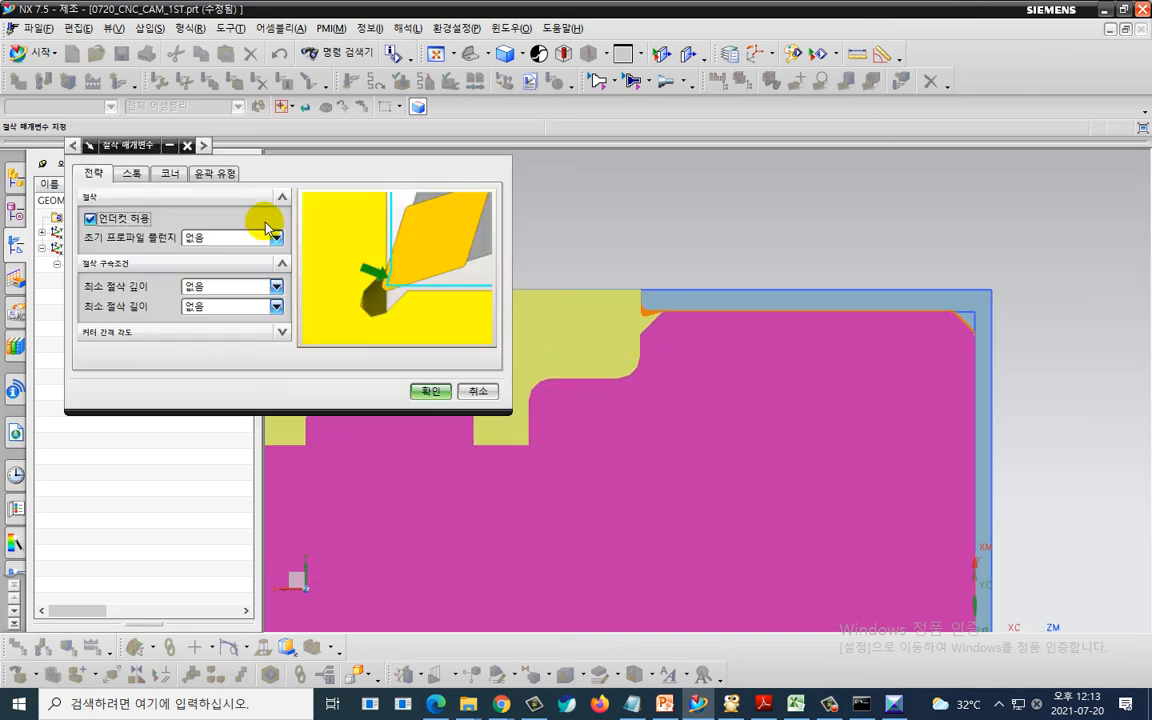
left_click(170, 173)
left_click(192, 217)
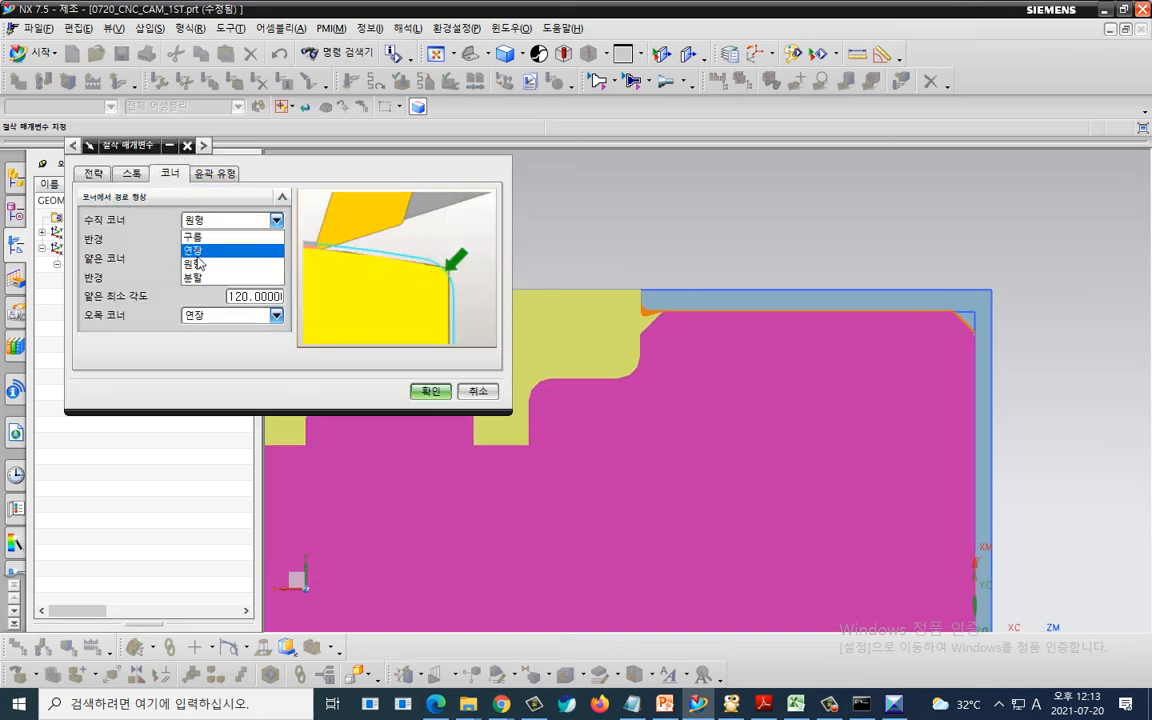
left_click(194, 250)
left_click(215, 240)
left_click(207, 271)
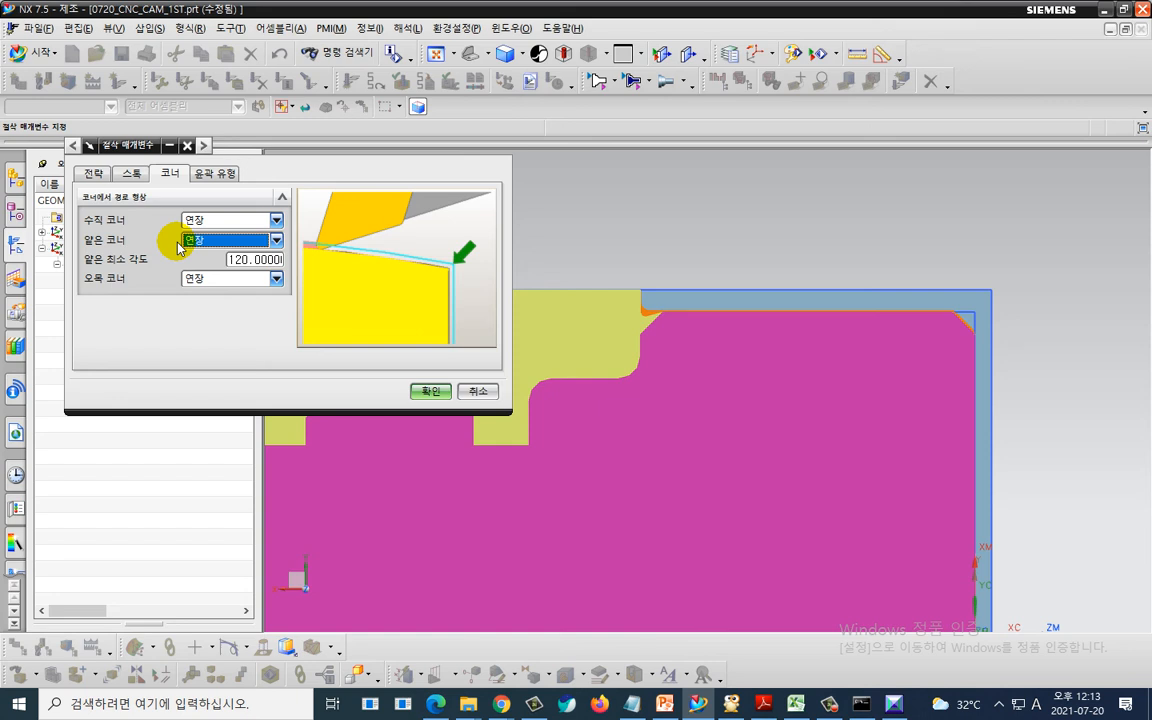
left_click(430, 391)
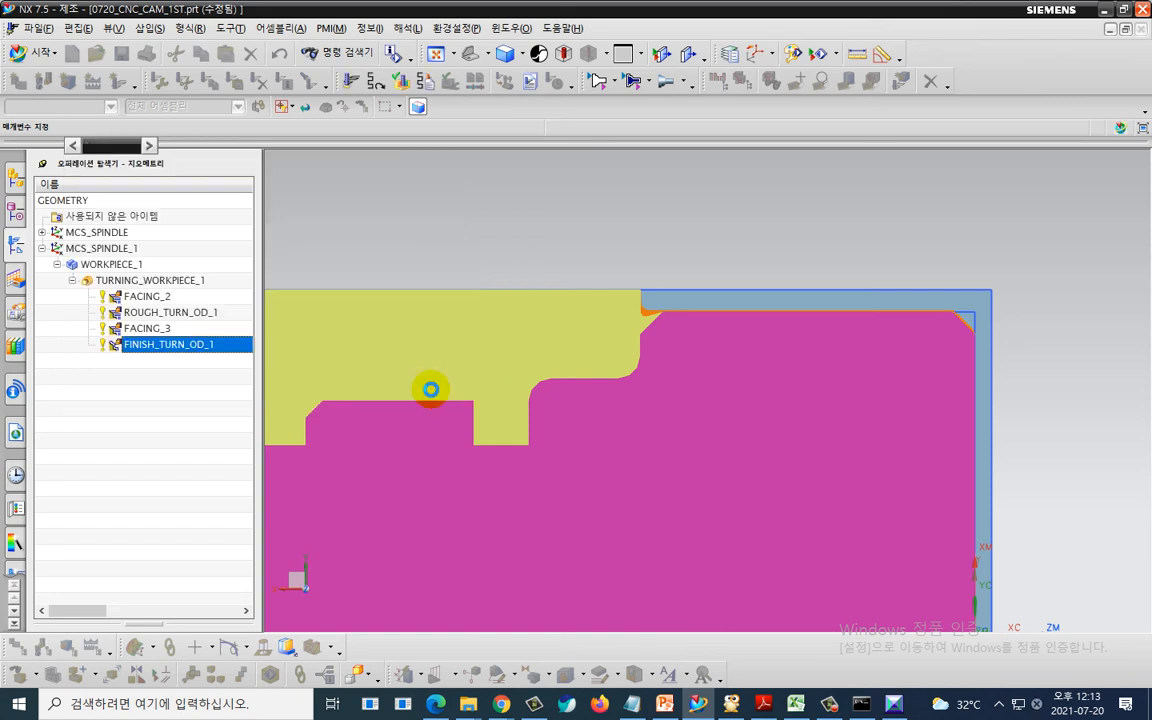
- Regenerate the FINISH_TURN_OD_1 tool path with the new corner settings and accept the operation
scroll(90, 527, "down", 3)
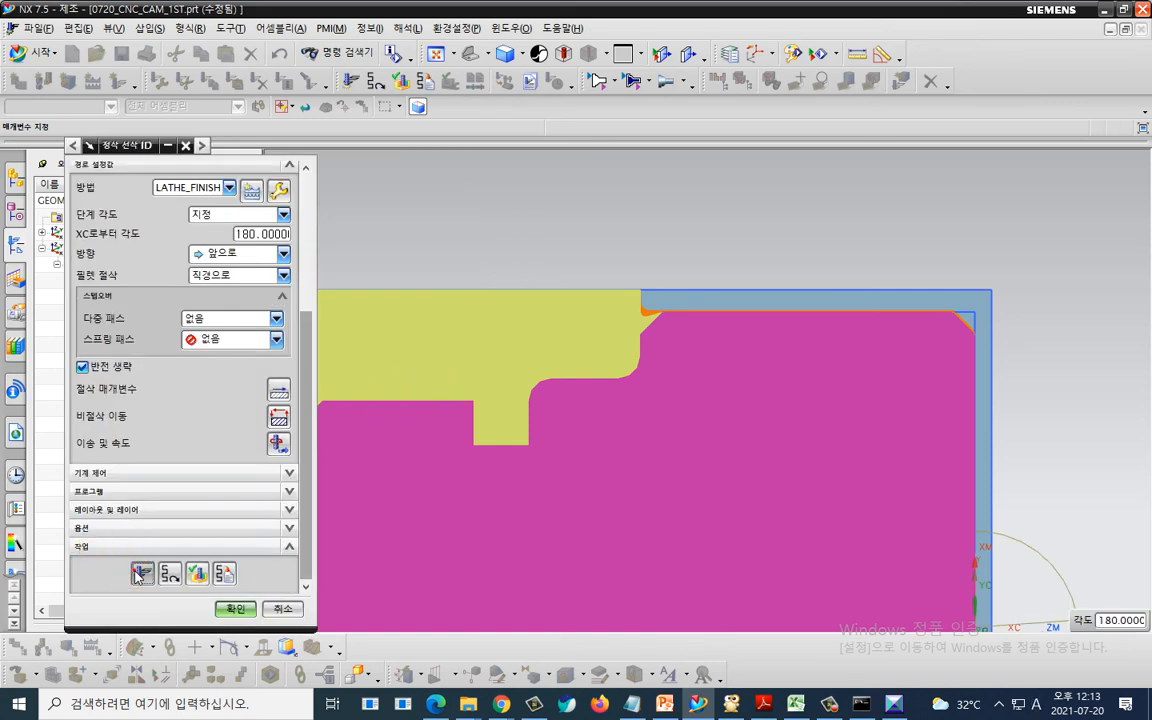
left_click(141, 573)
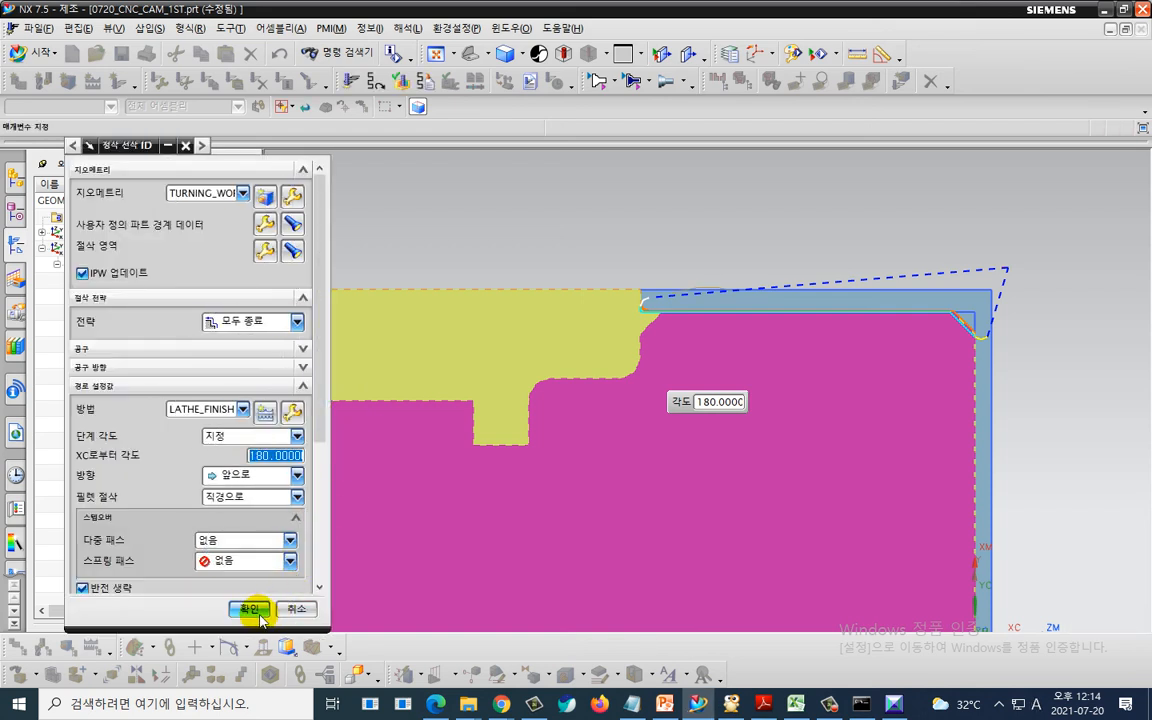
left_click(249, 607)
- Verify the TURNING_WORKPIECE_1 tool paths with a 3D dynamic simulation, checking the corner at the start of the finish pass
left_click(150, 280)
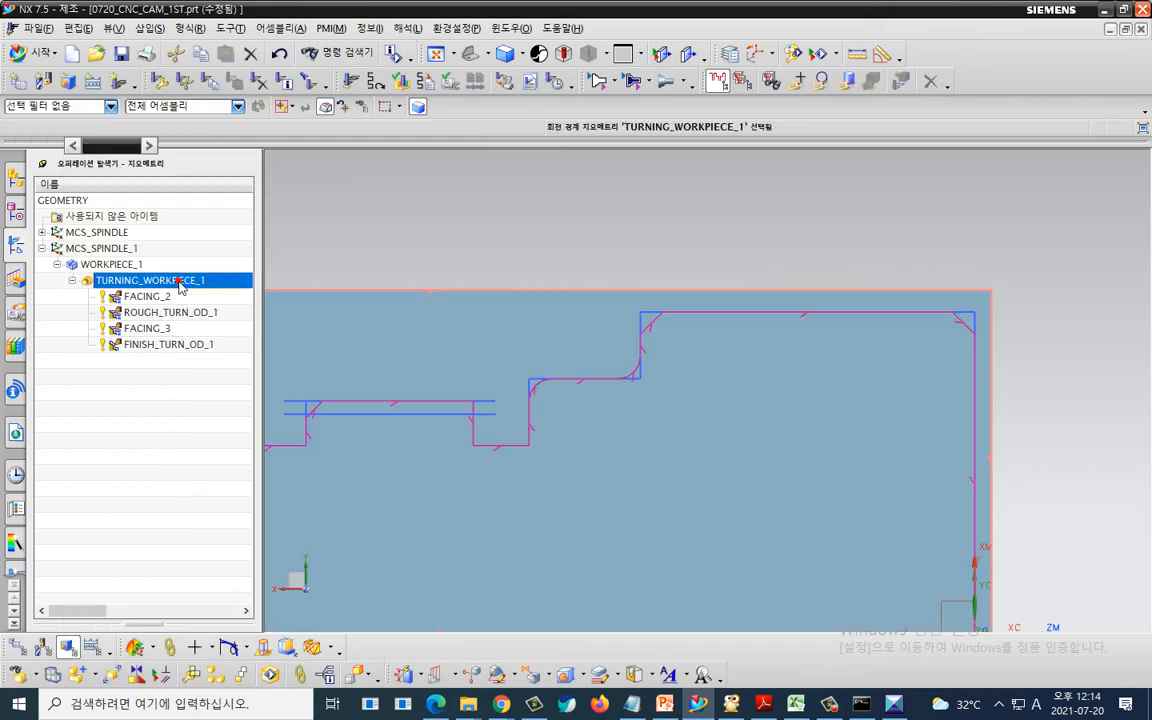
left_click(400, 85)
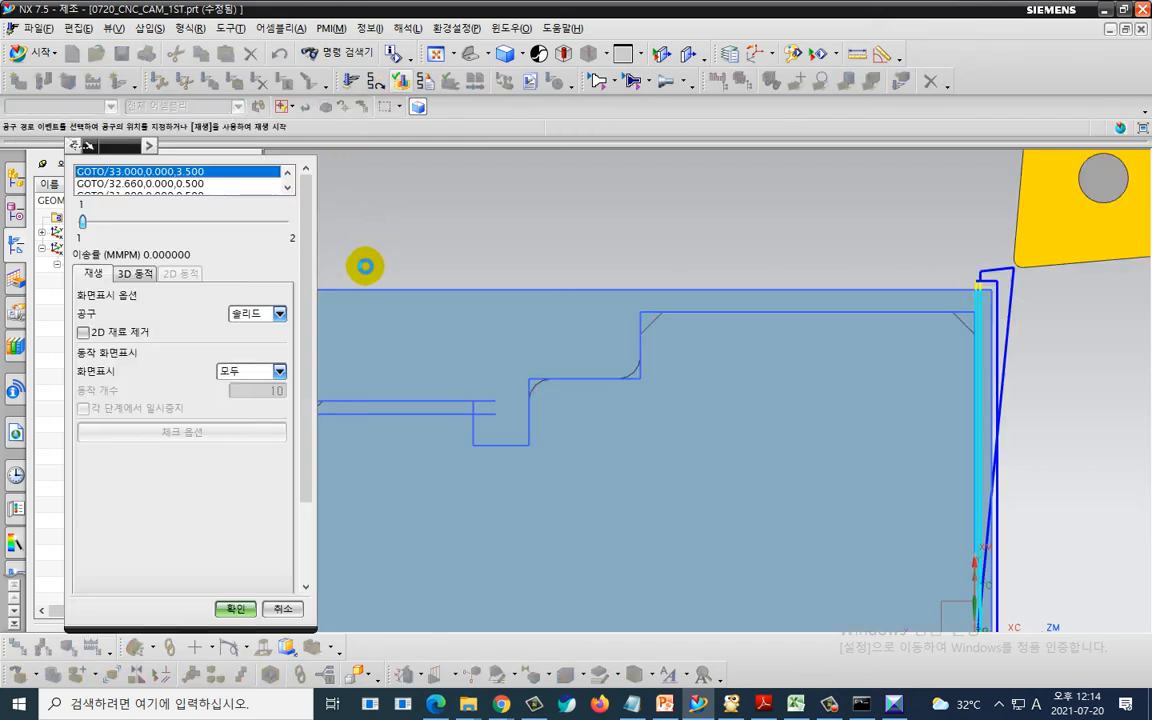
left_click(130, 273)
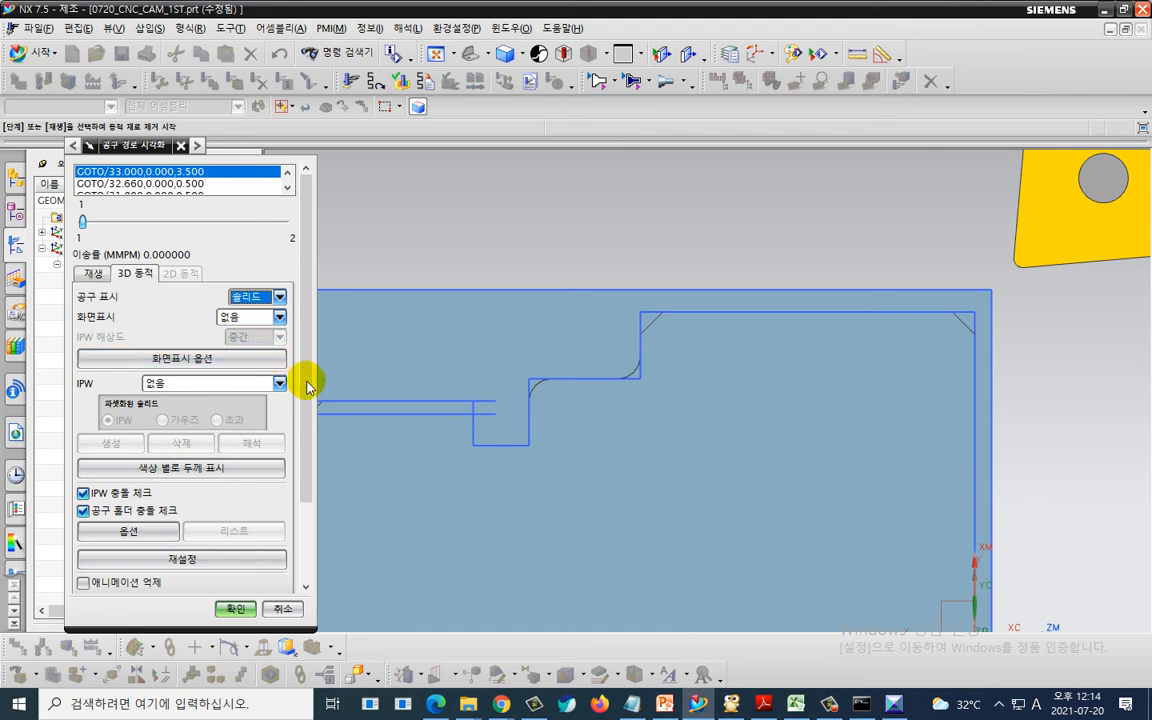
left_click_drag(303, 380, 305, 545)
left_click(285, 541)
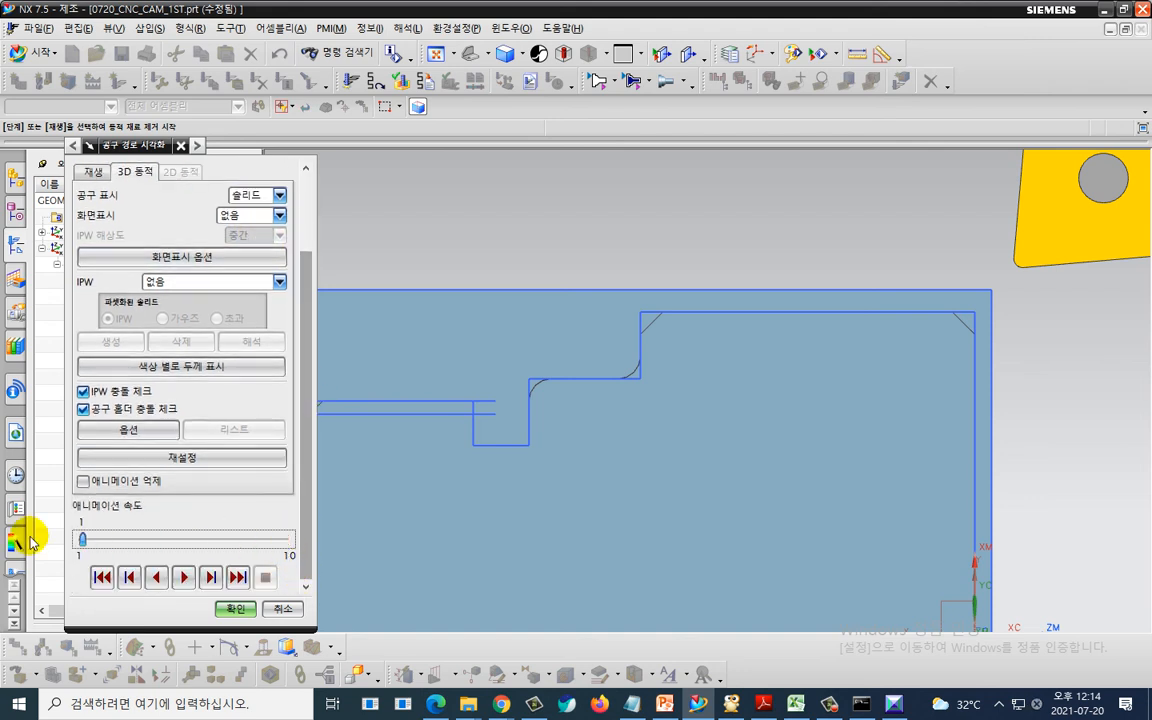
left_click(183, 577)
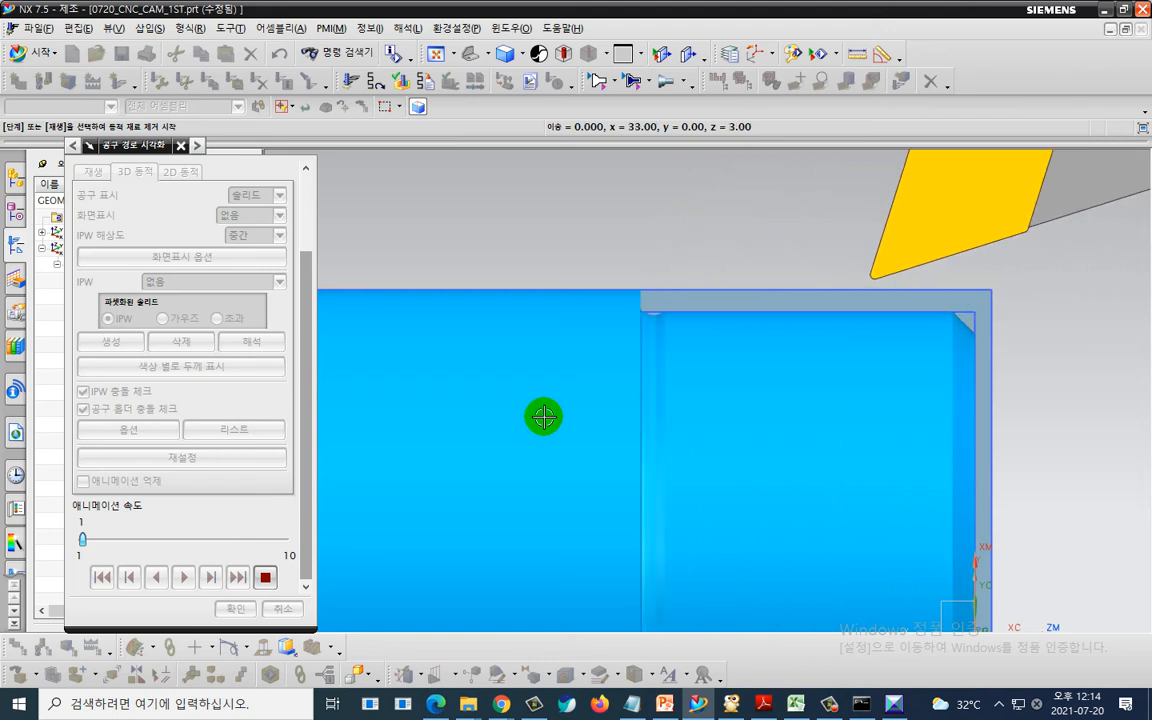
key("ctrl+2")
mouse_move(690, 338)
left_mouse_down()
mouse_move(638, 290)
mouse_move(688, 336)
left_mouse_up()
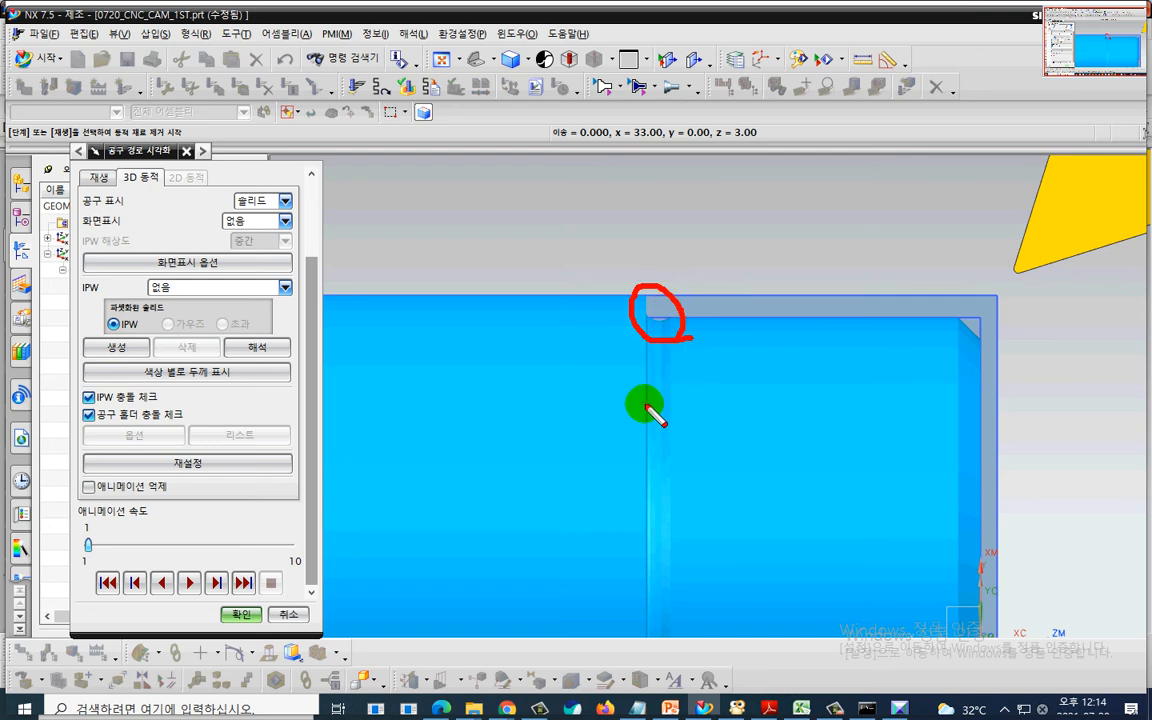
key("Escape")
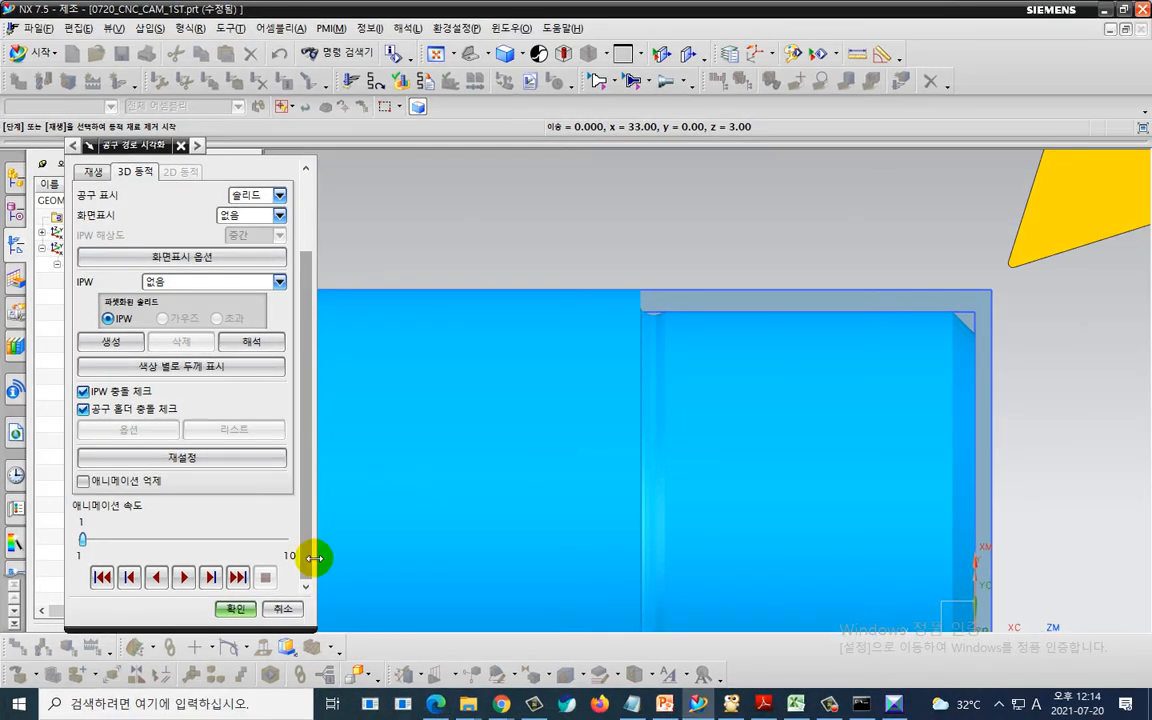
left_click(236, 609)
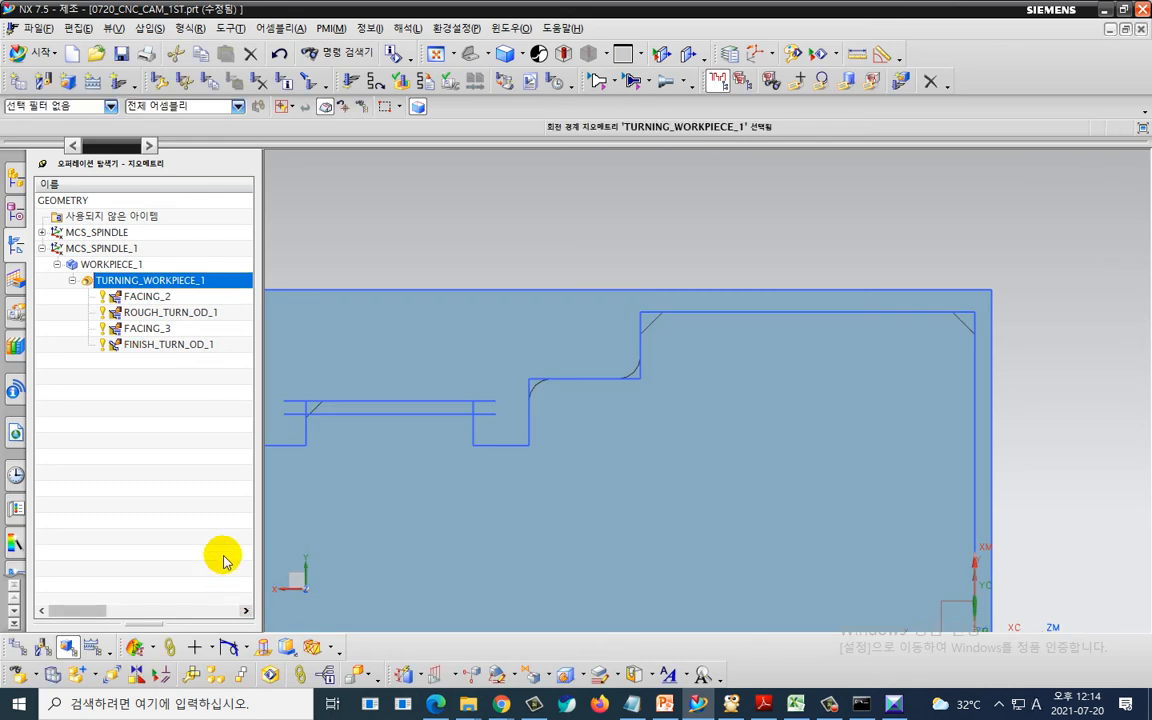
- Replay the 3D dynamic simulation of TURNING_WORKPIECE_1 at full animation speed and generate the IPW solid
scroll(462, 443, "down", 3)
middle_click_drag(487, 429, 763, 276, "shift")
left_click(150, 280)
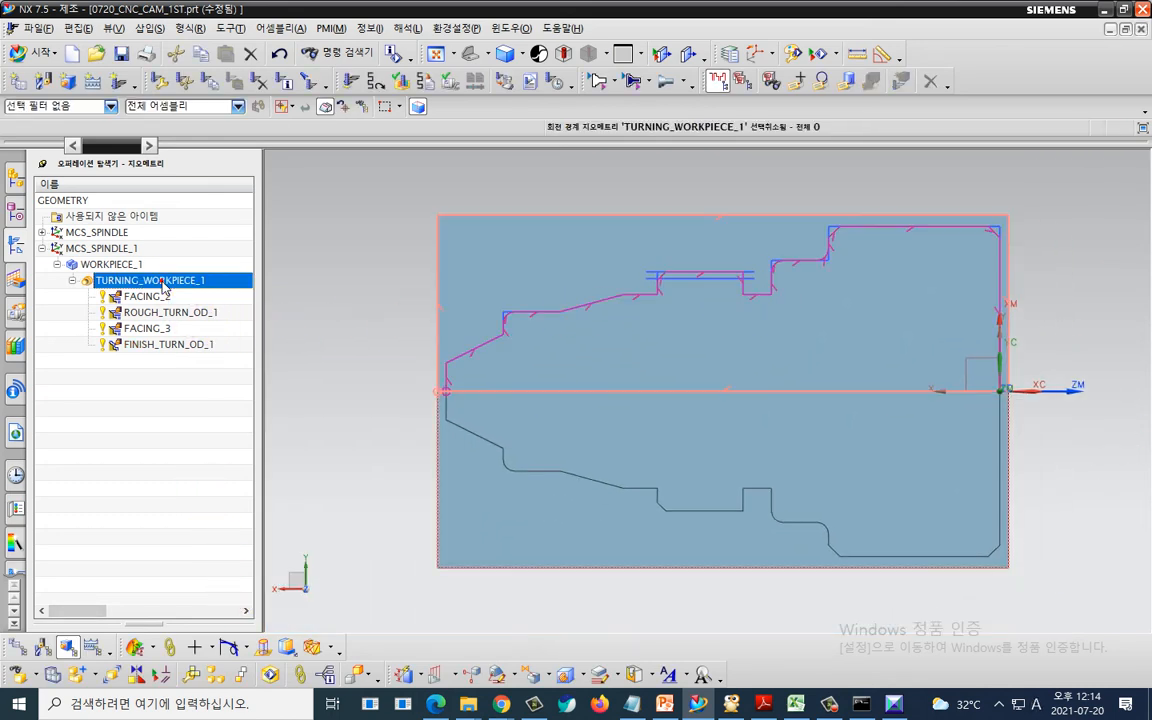
left_click(408, 84)
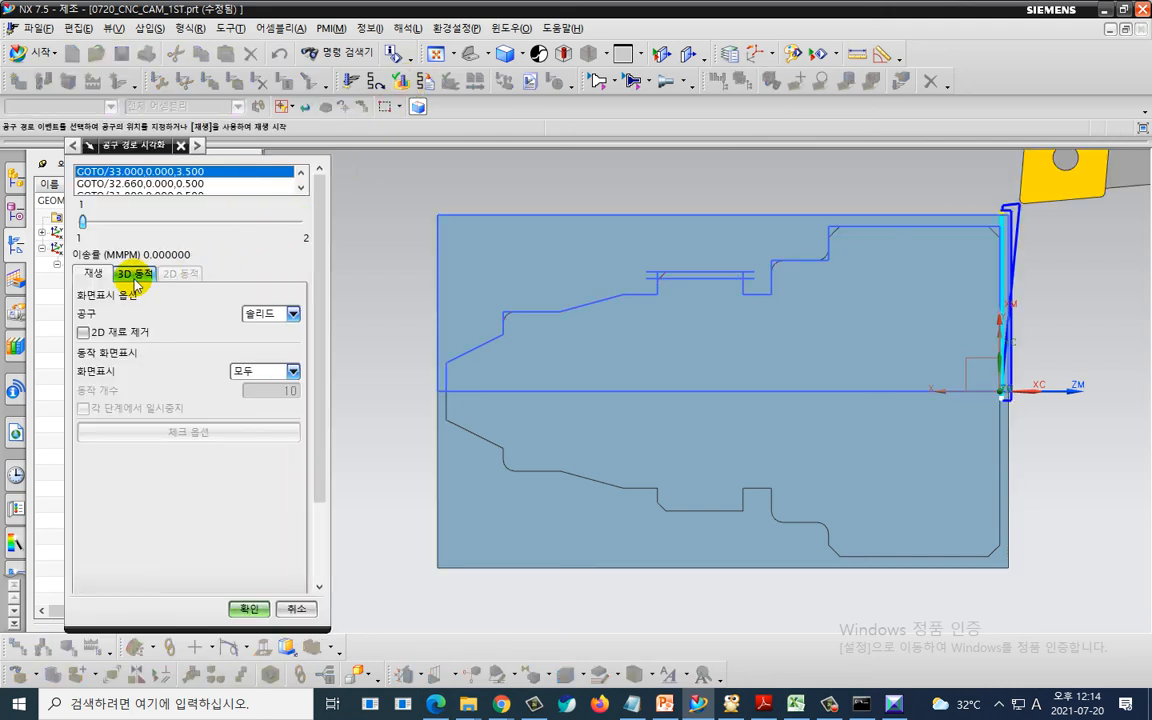
left_click(134, 274)
scroll(188, 579, "down", 3)
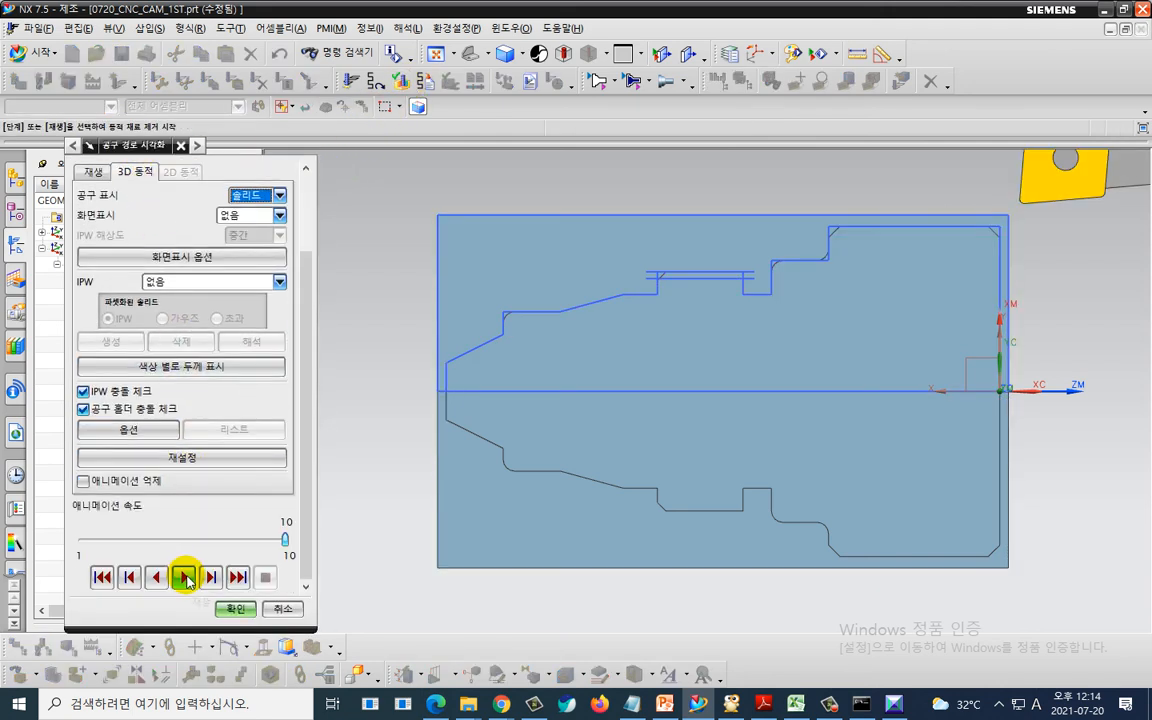
left_click(184, 577)
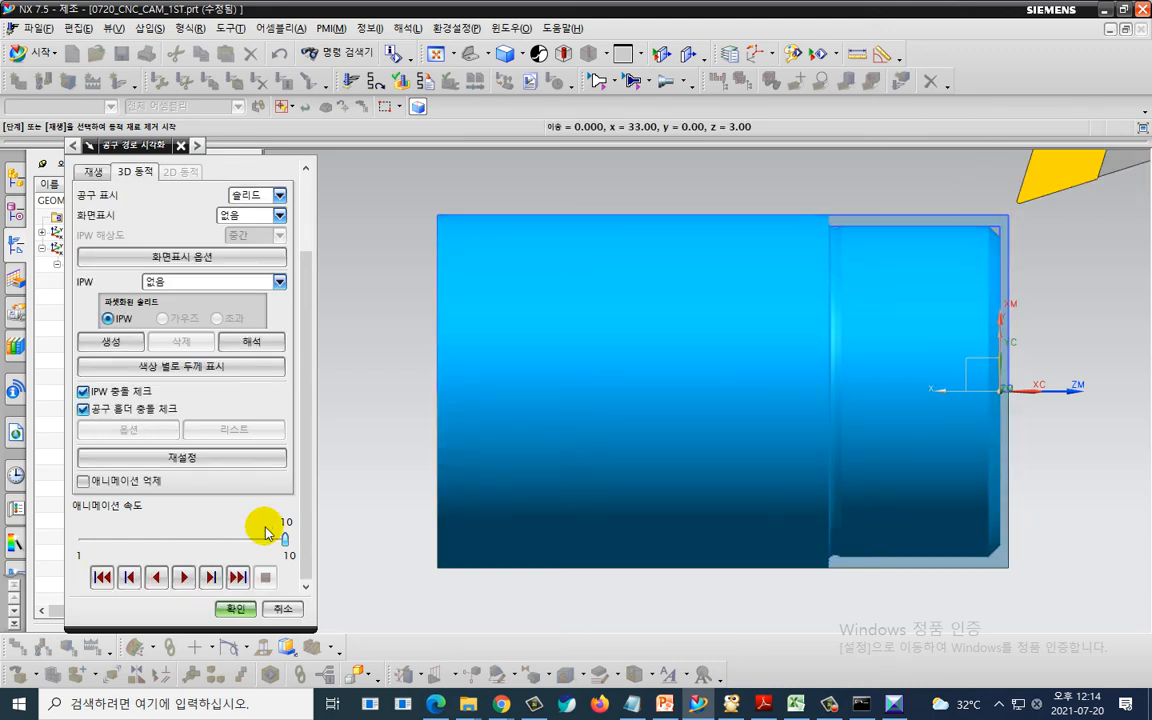
key("ctrl+2")
mouse_move(153, 364)
left_mouse_down()
mouse_move(94, 375)
mouse_move(121, 308)
left_mouse_up()
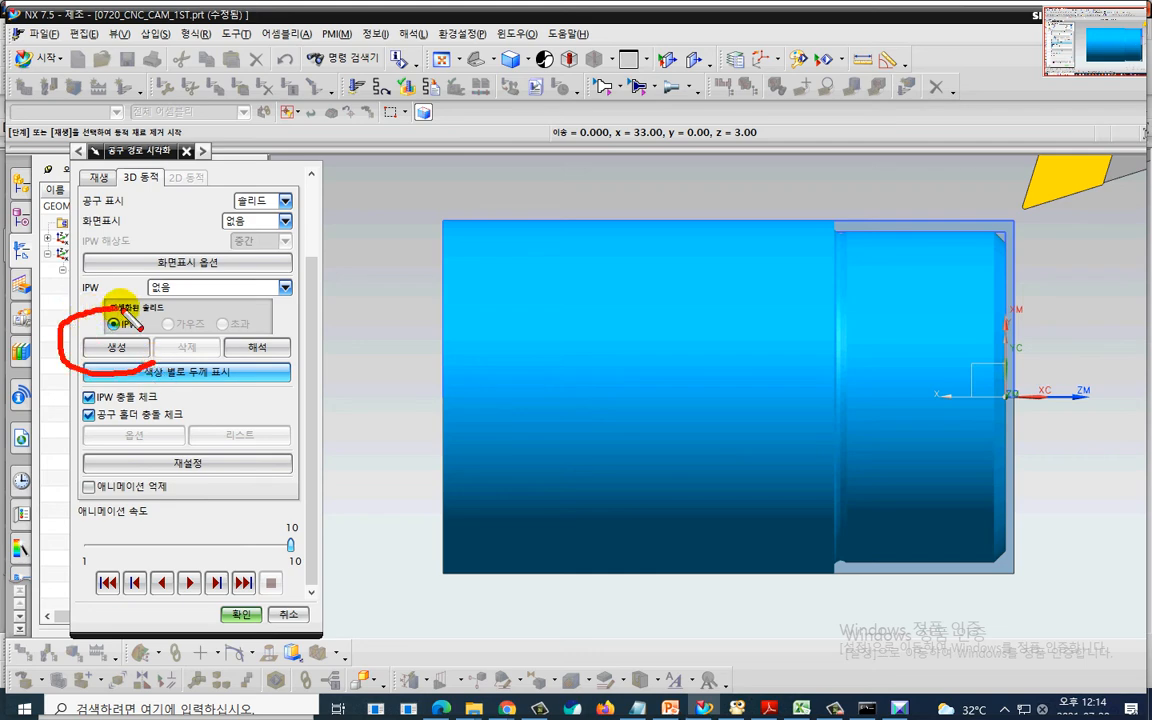
key("Escape")
left_click(119, 343)
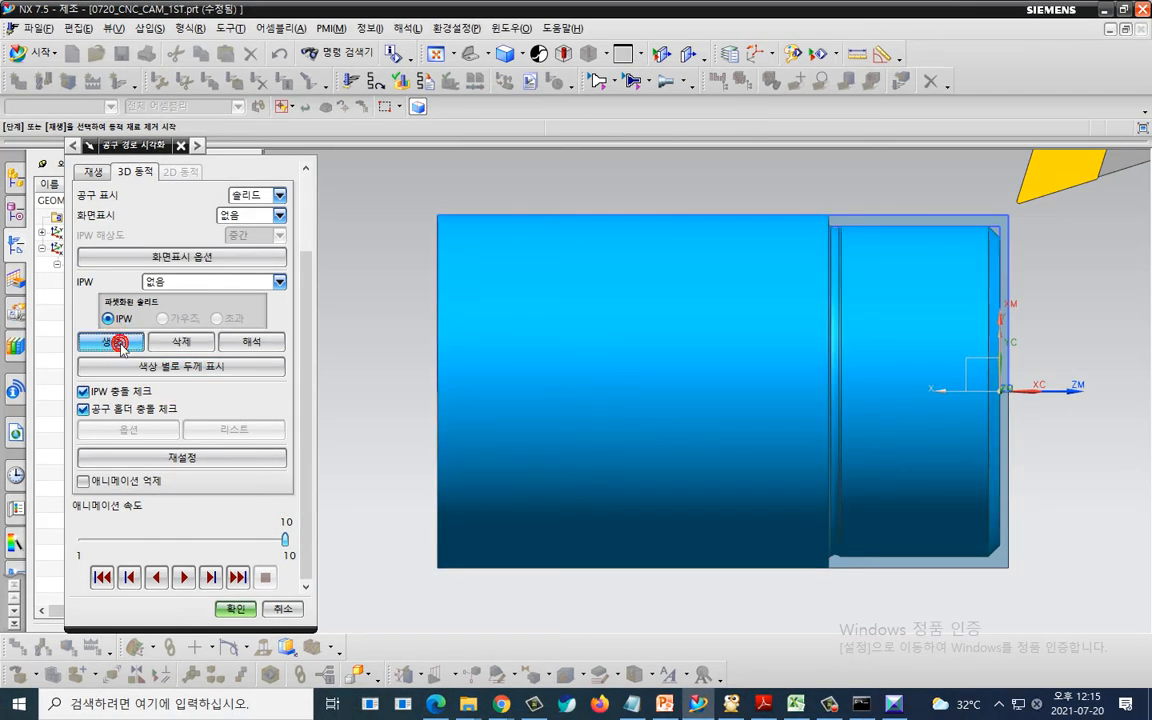
left_click(236, 608)
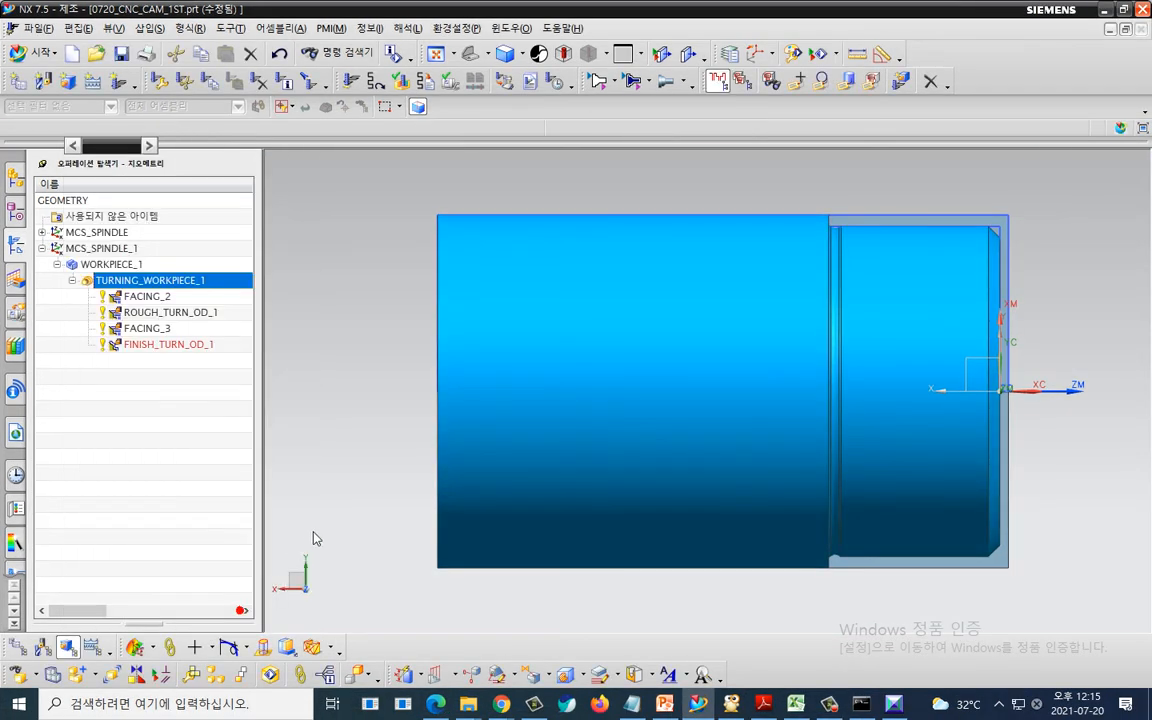
middle_click_drag(364, 467, 339, 469)
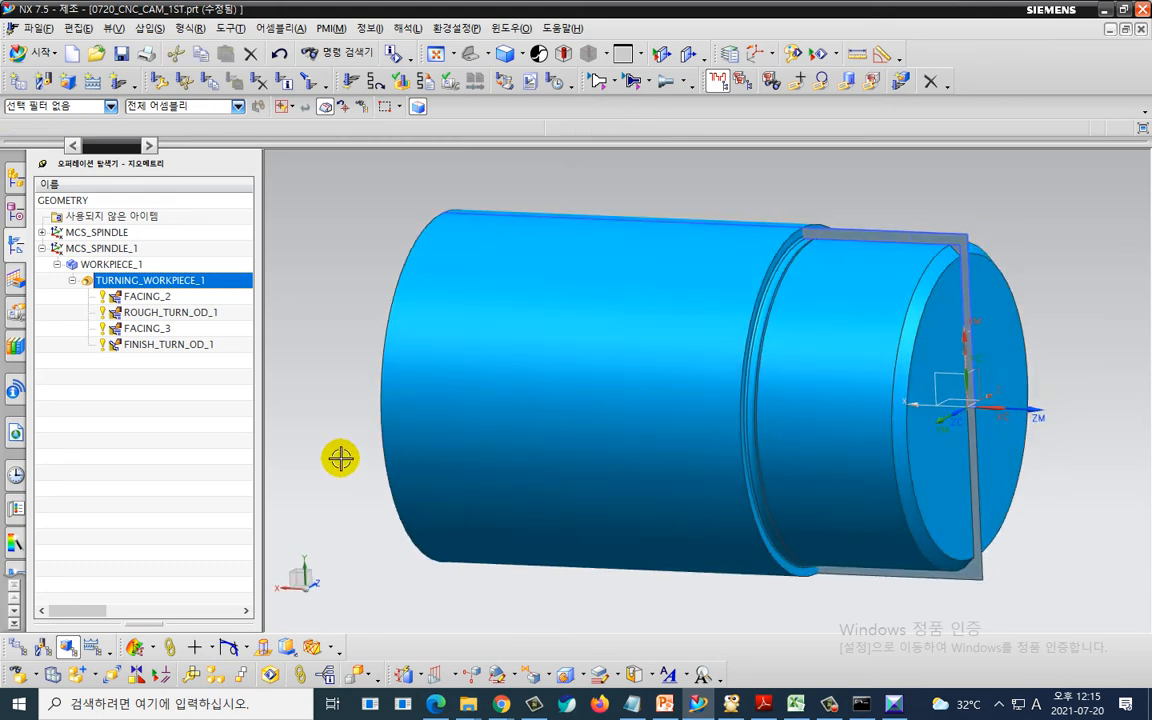
left_click(118, 233)
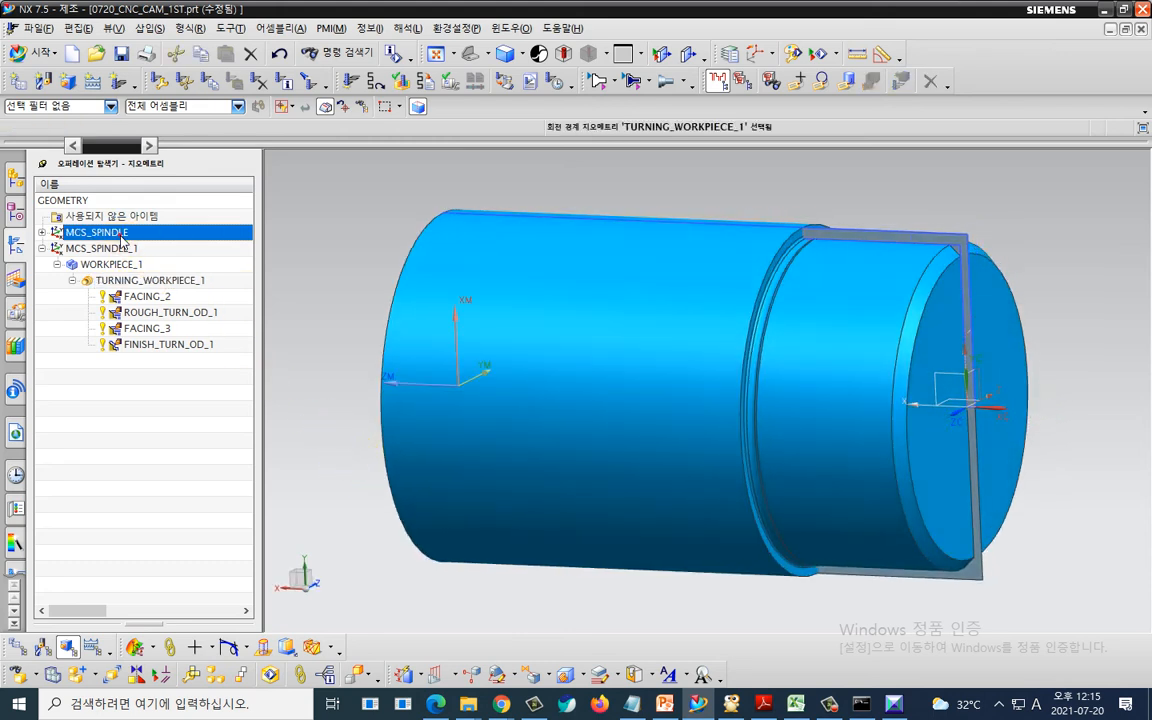
double_click(112, 233)
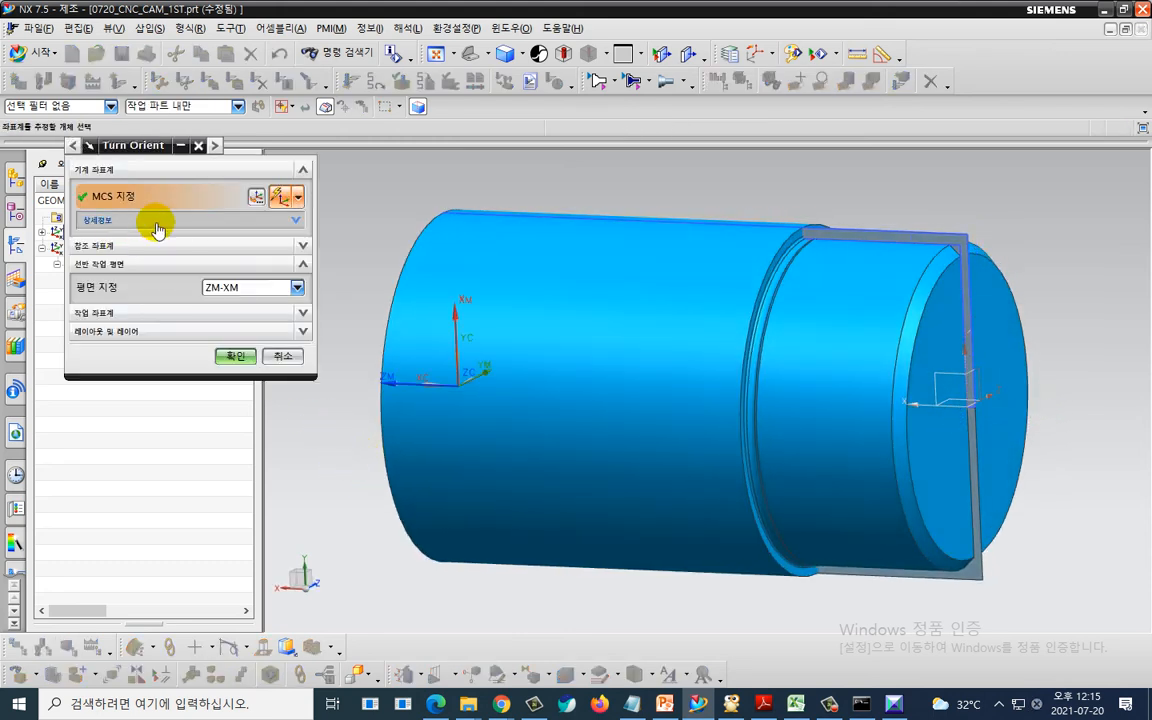
left_click(296, 350)
- Reassign the blank of the first spindle's WORKPIECE by reselecting the generated IPW solid body
left_click(42, 232)
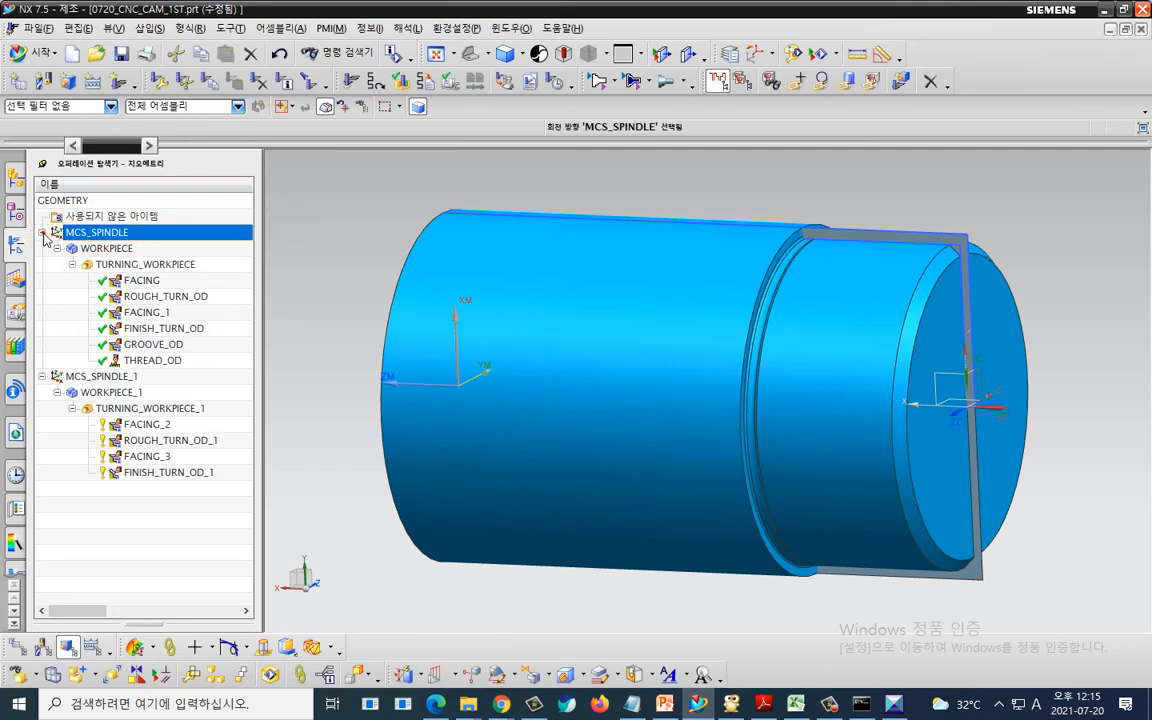
double_click(96, 250)
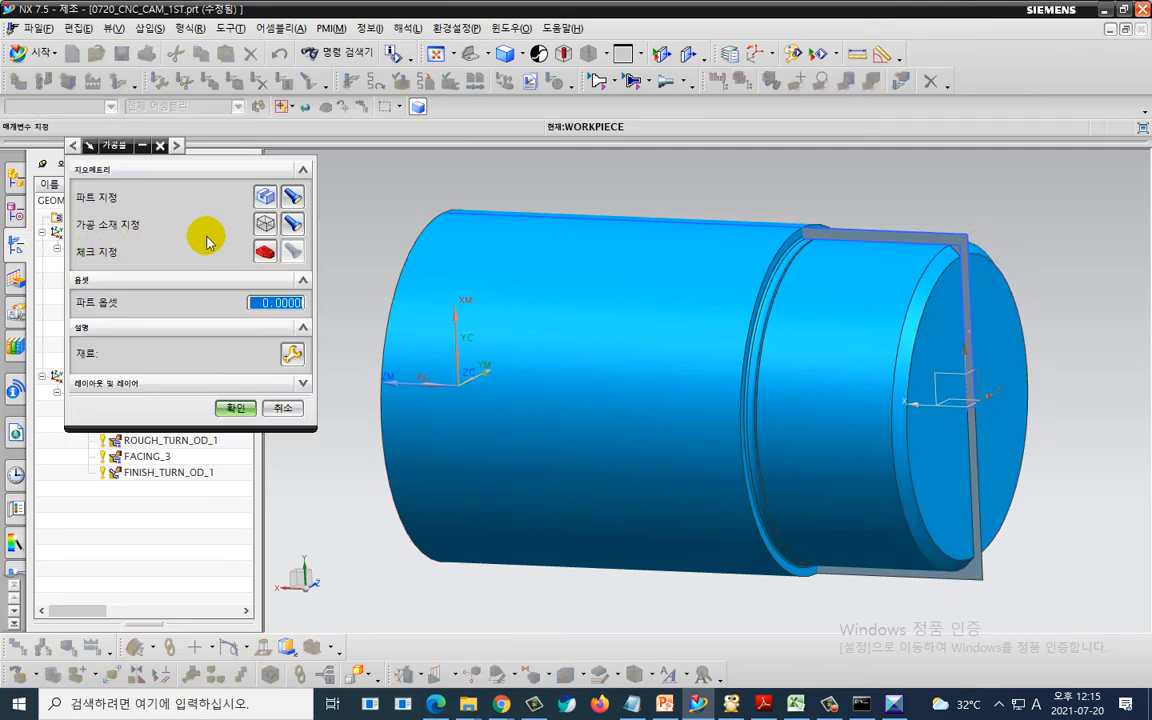
left_click(262, 226)
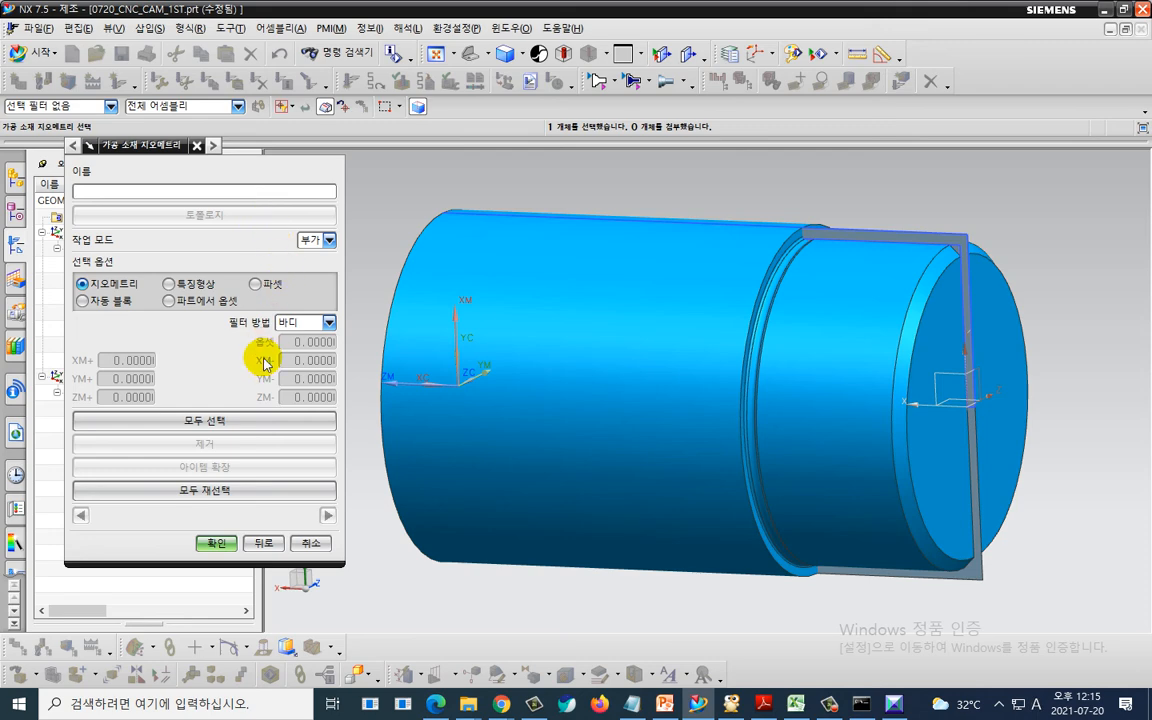
left_click(210, 490)
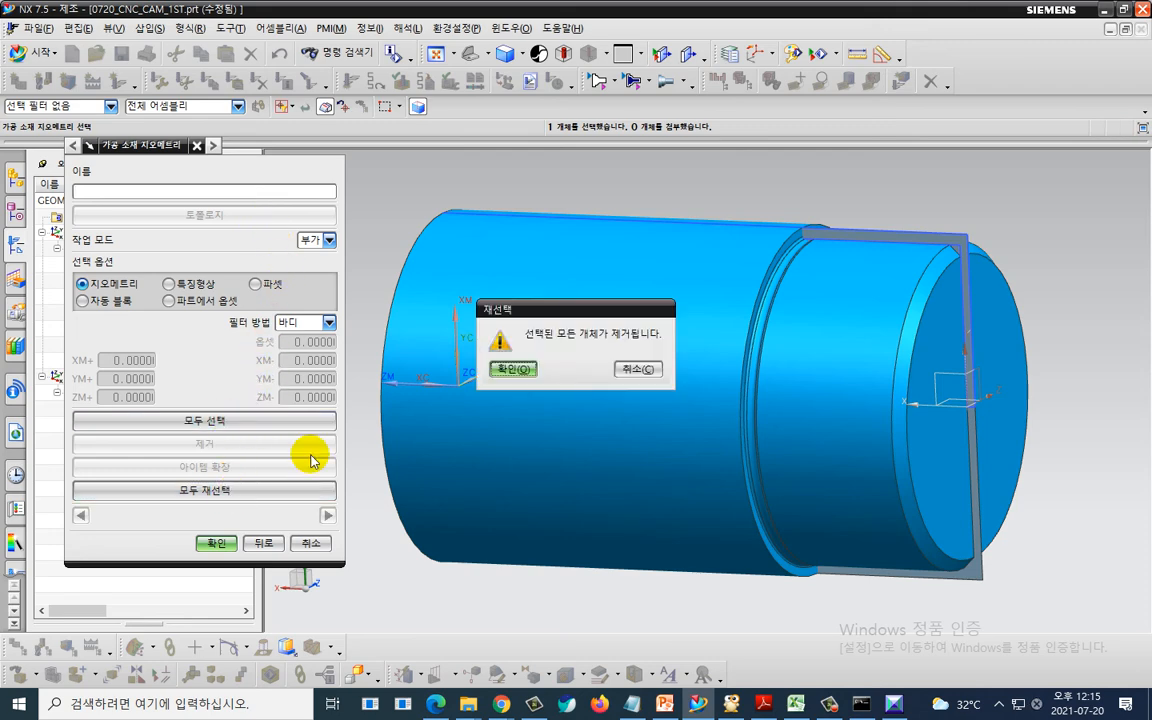
left_click(497, 371)
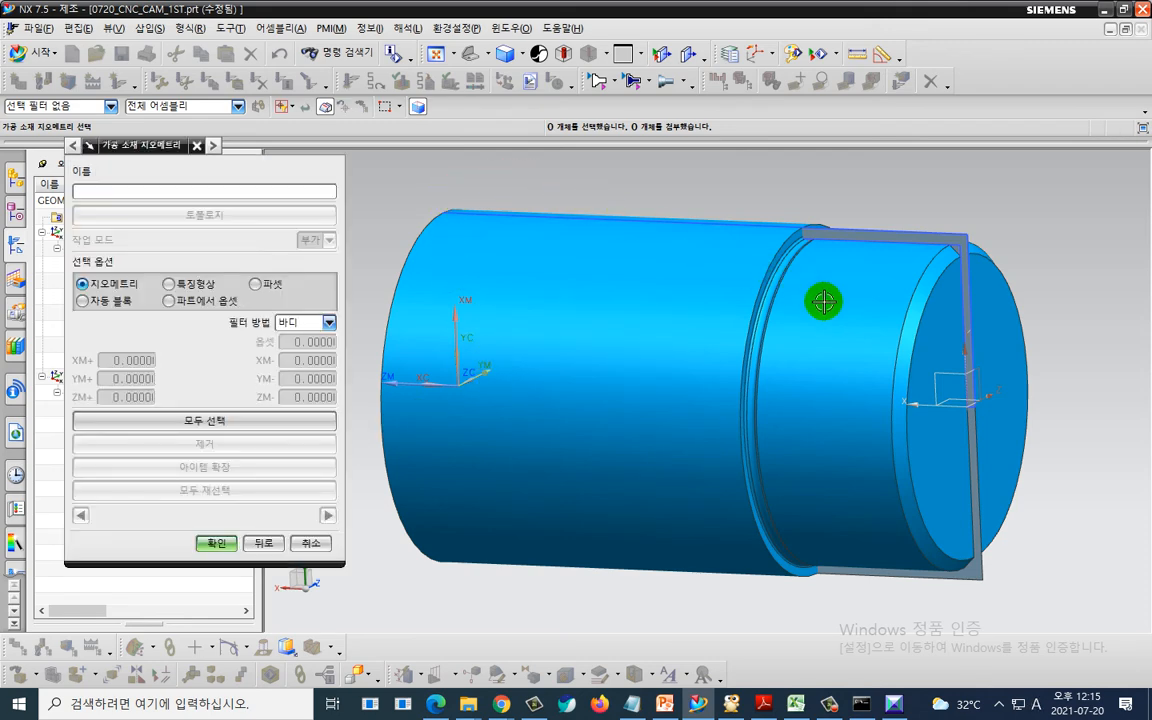
left_click(832, 309)
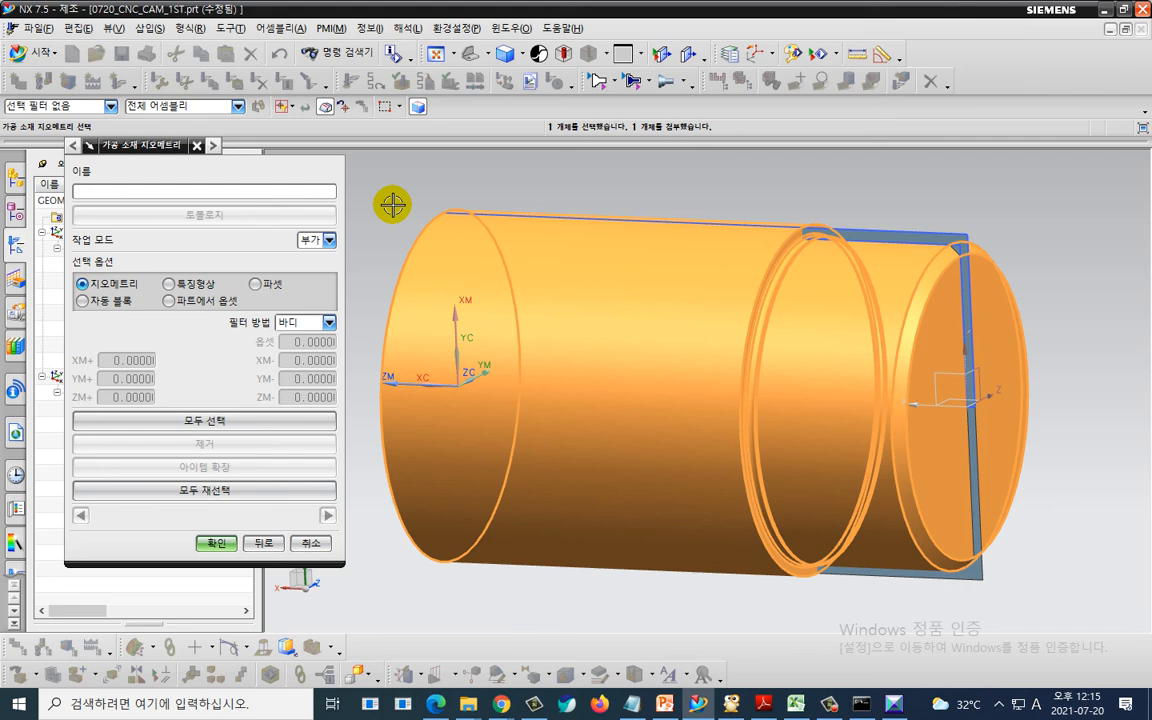
left_click(220, 543)
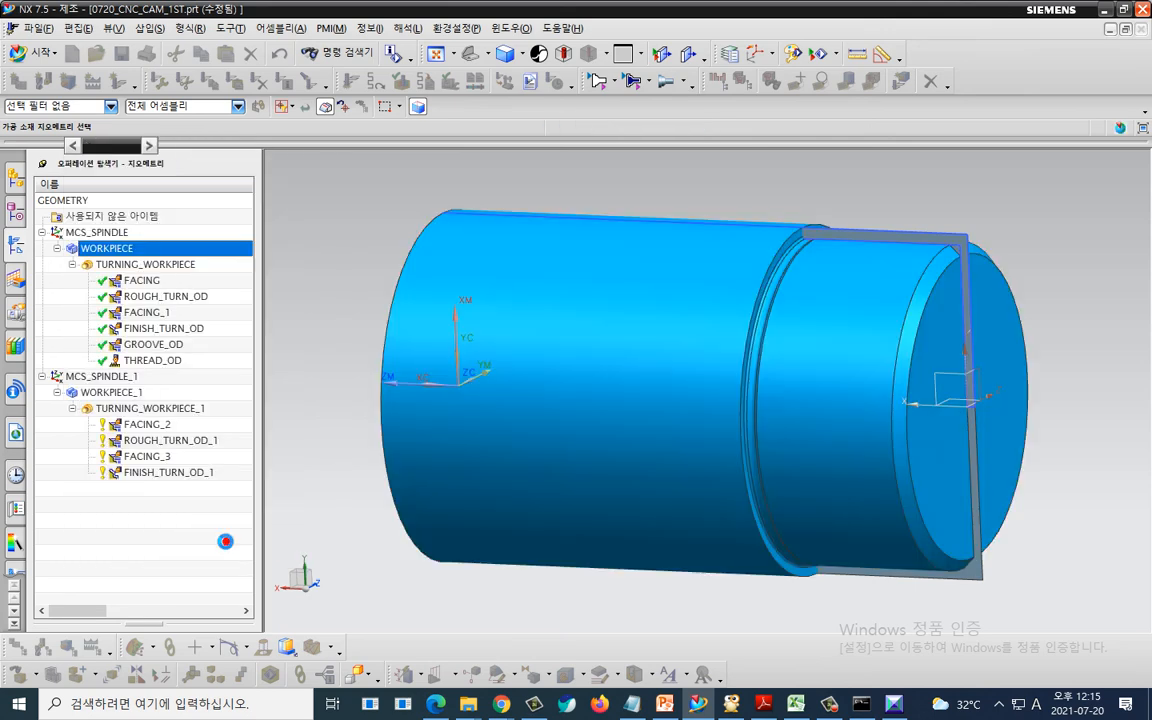
left_click(229, 406)
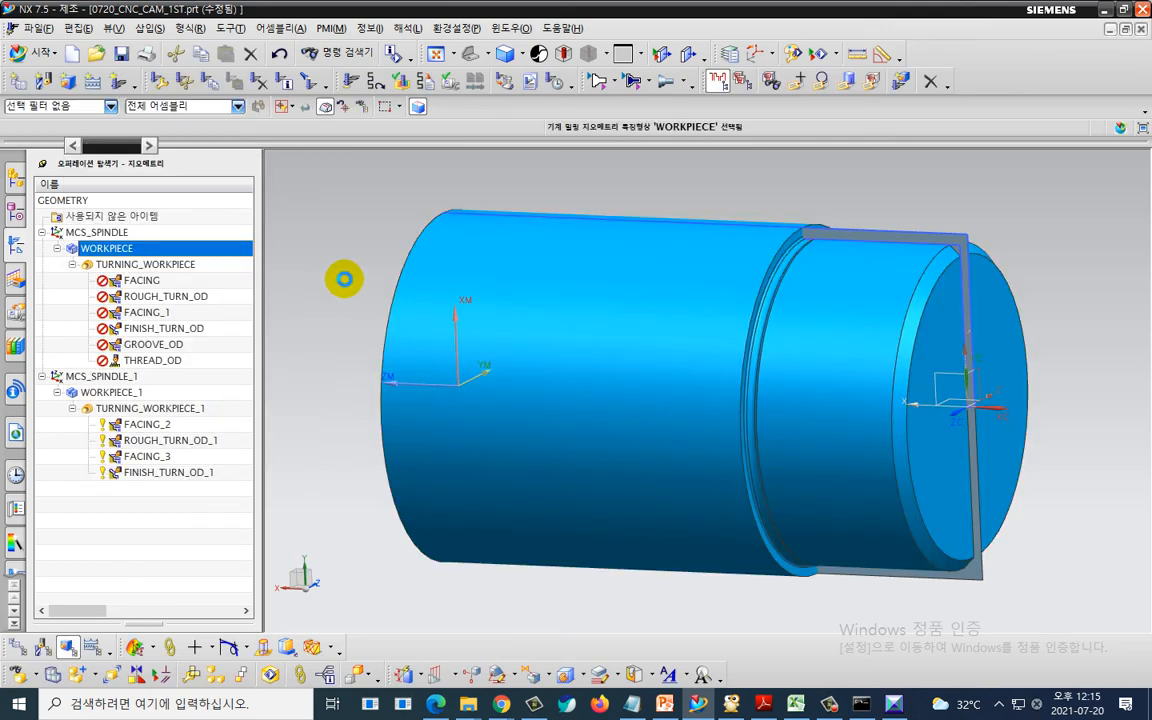
- Hide the IPW solid body and generate all TURNING_WORKPIECE operations, choosing axial approach moves and accepting the tool paths
right_click(404, 257)
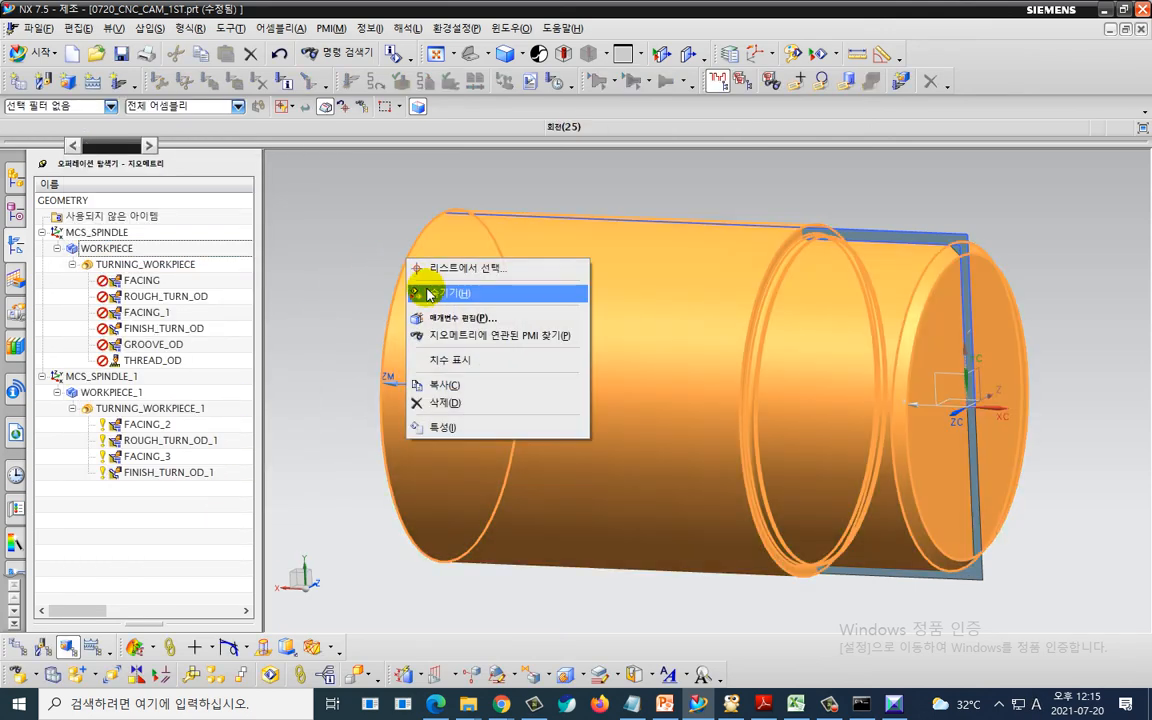
left_click(428, 293)
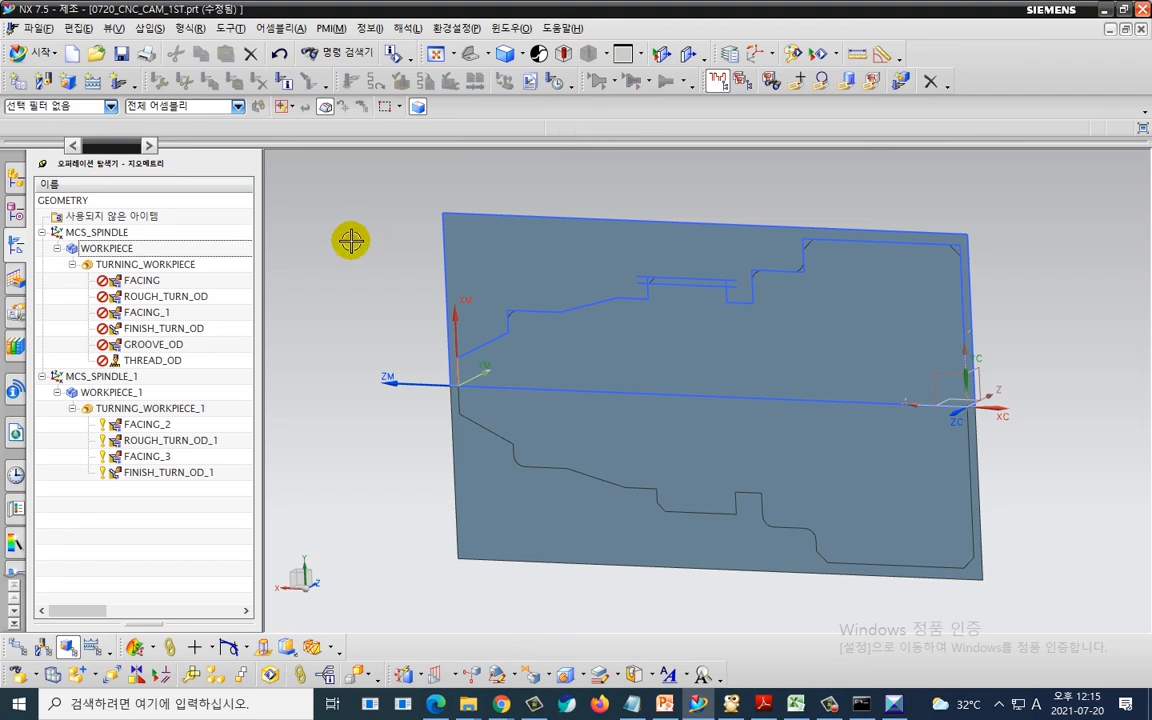
left_click(188, 264)
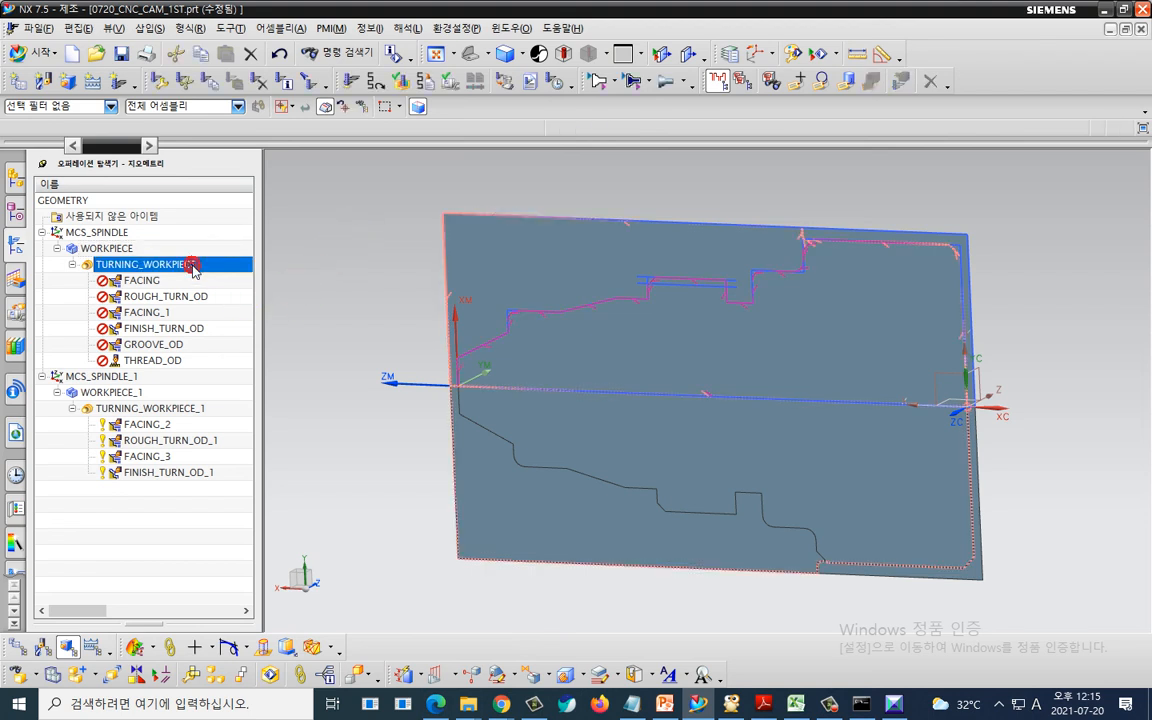
right_click(194, 265)
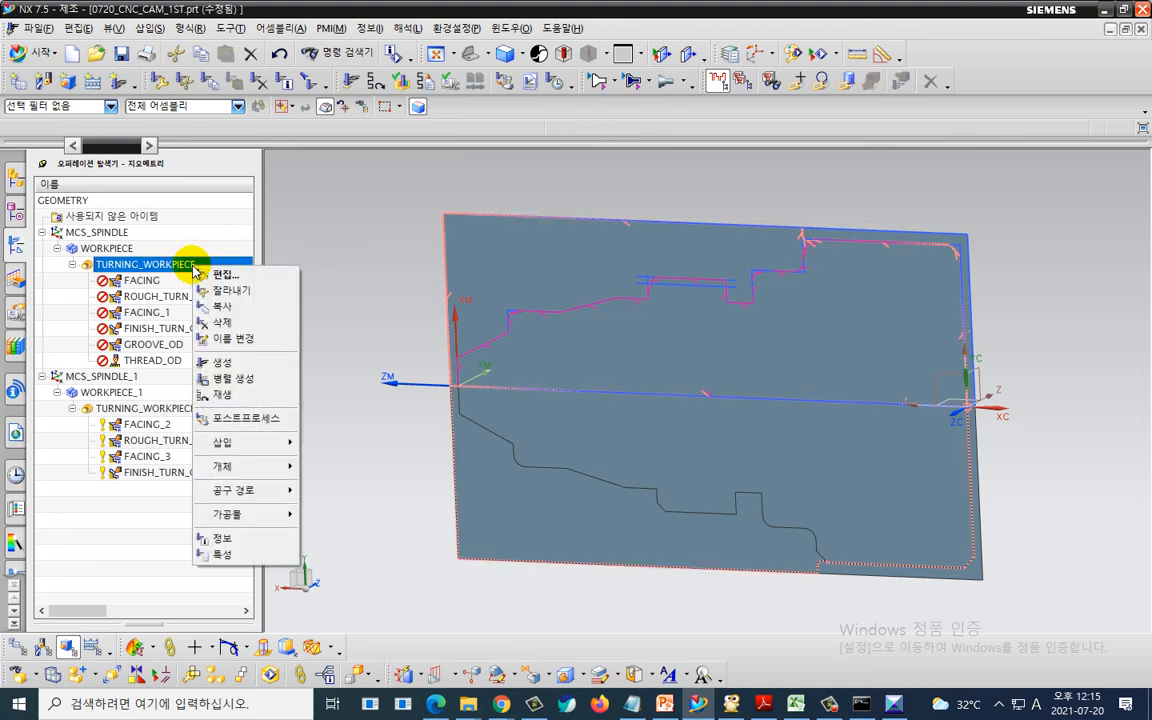
left_click(228, 363)
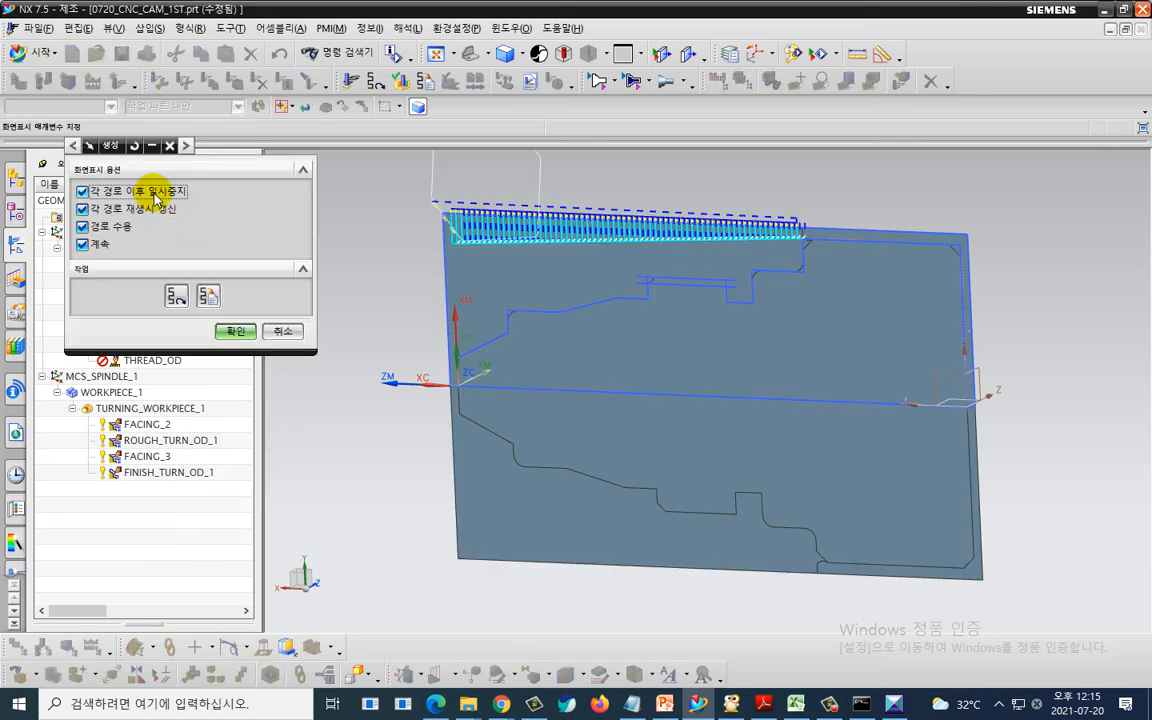
left_click(235, 331)
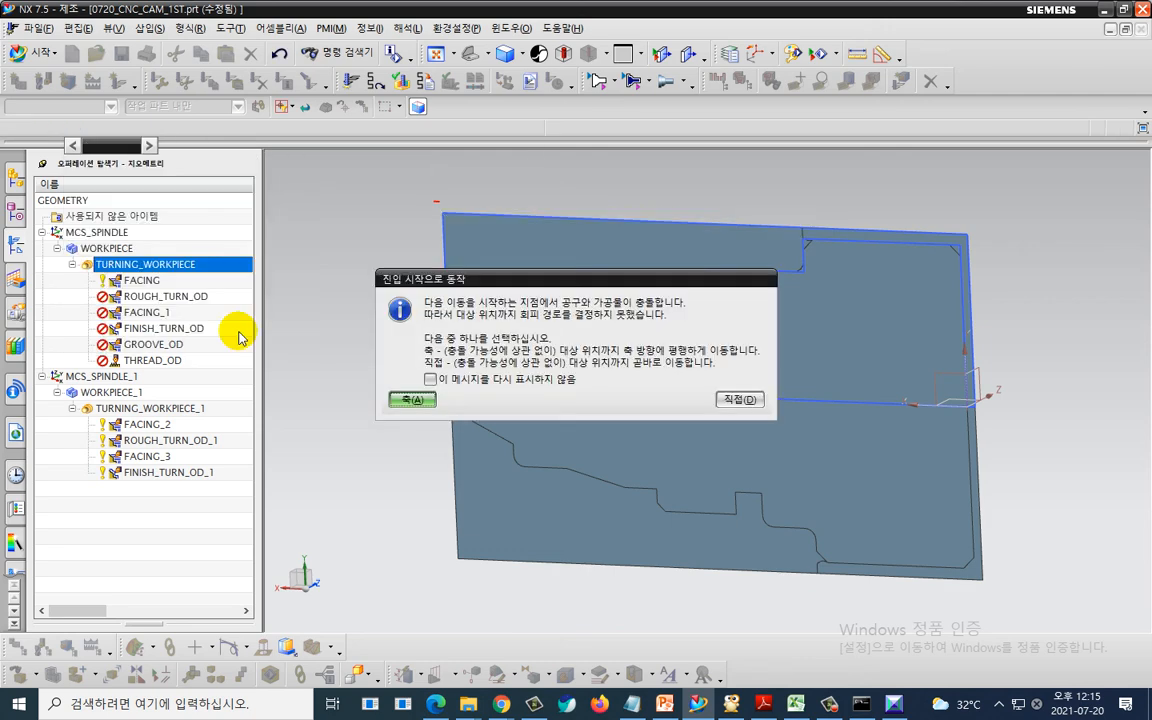
left_click(412, 399)
left_click(412, 399)
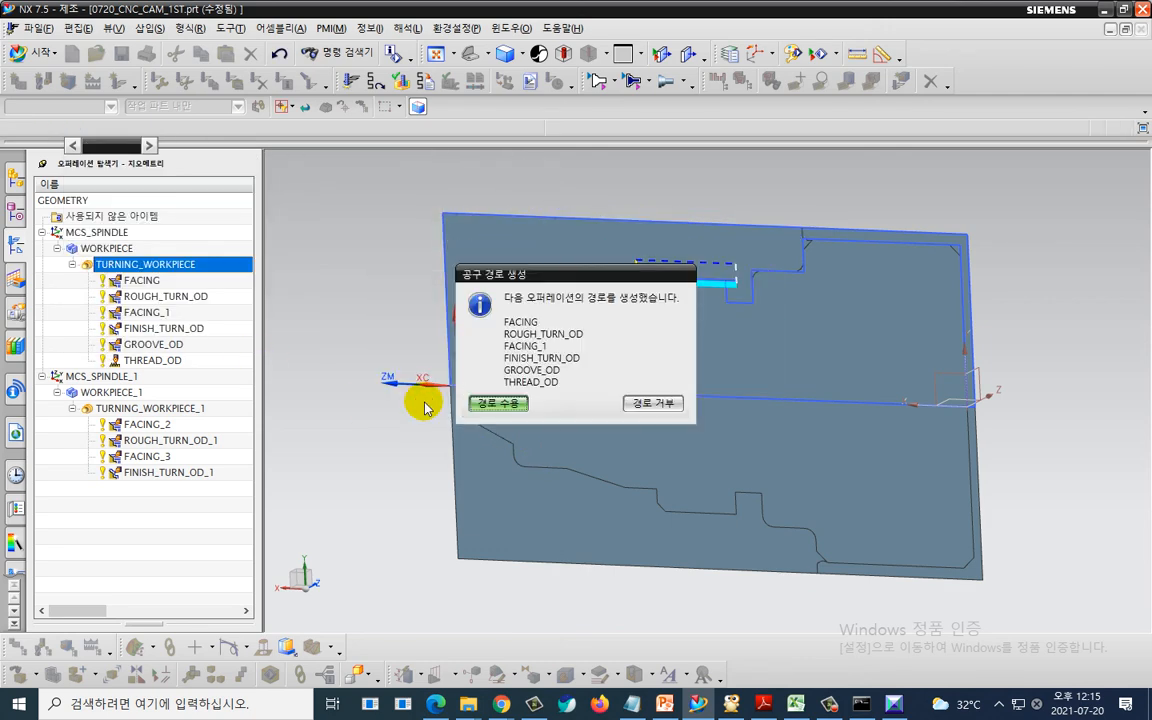
left_click(482, 403)
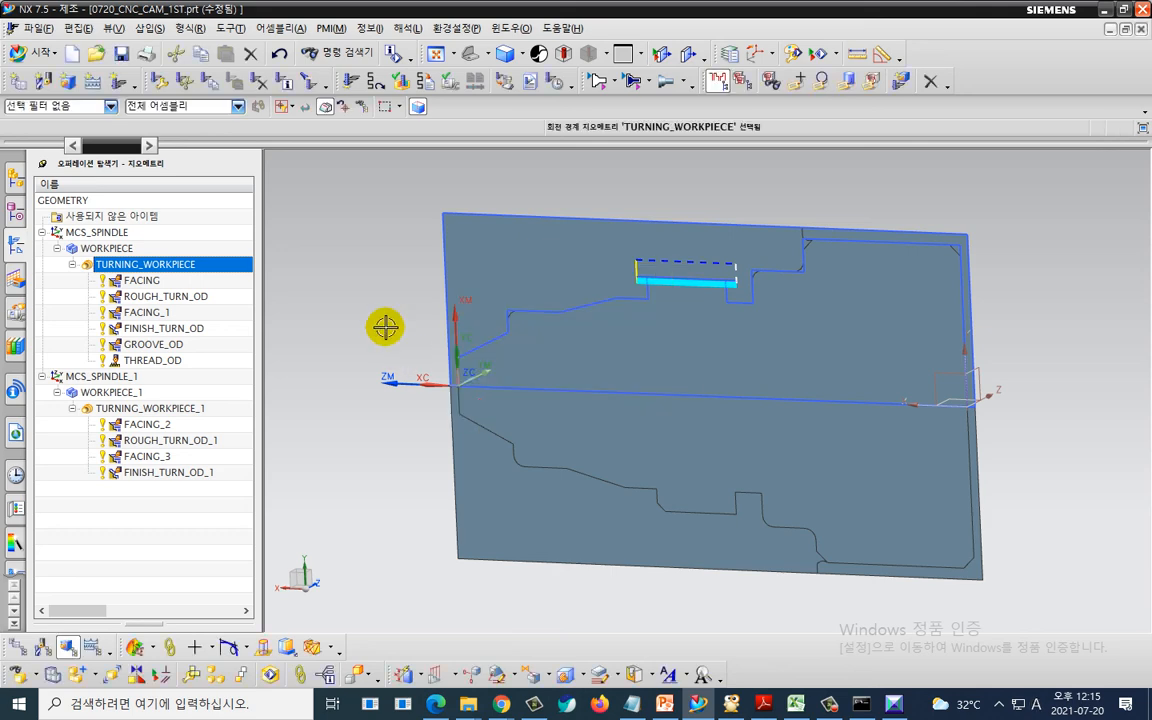
- Examine the ROUGH_TURN_OD and FINISH_TURN_OD tool paths and the FACING operation's tool orientation settings
left_click(206, 297)
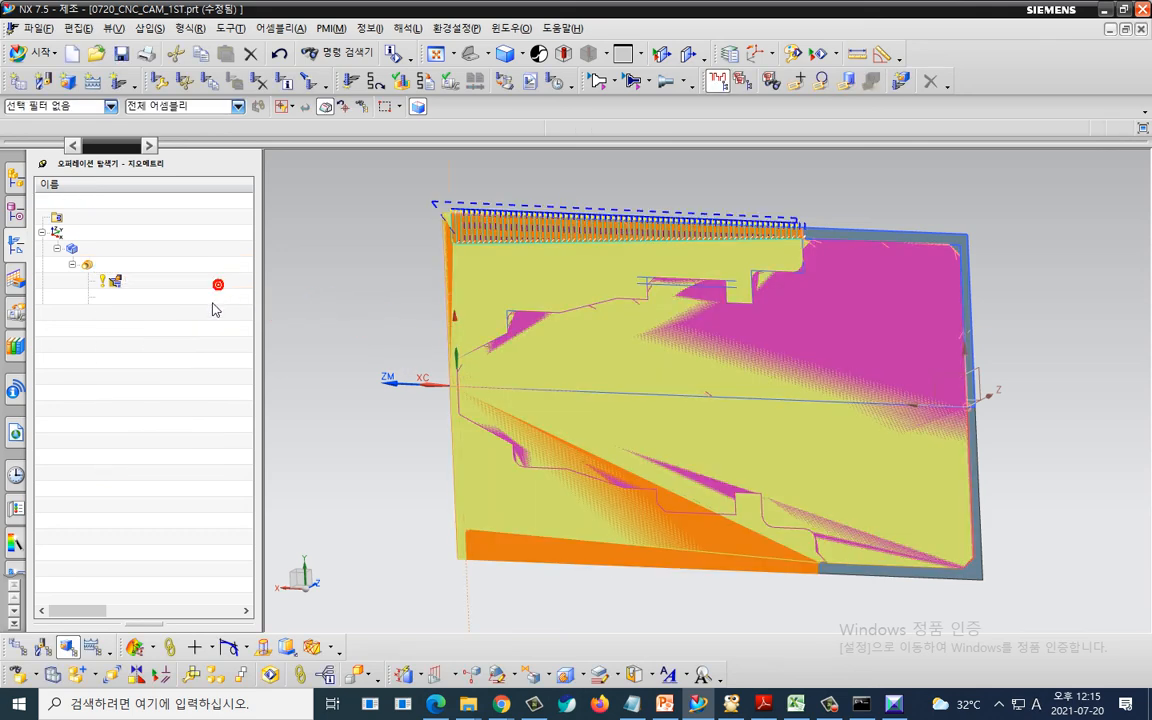
left_click(205, 325)
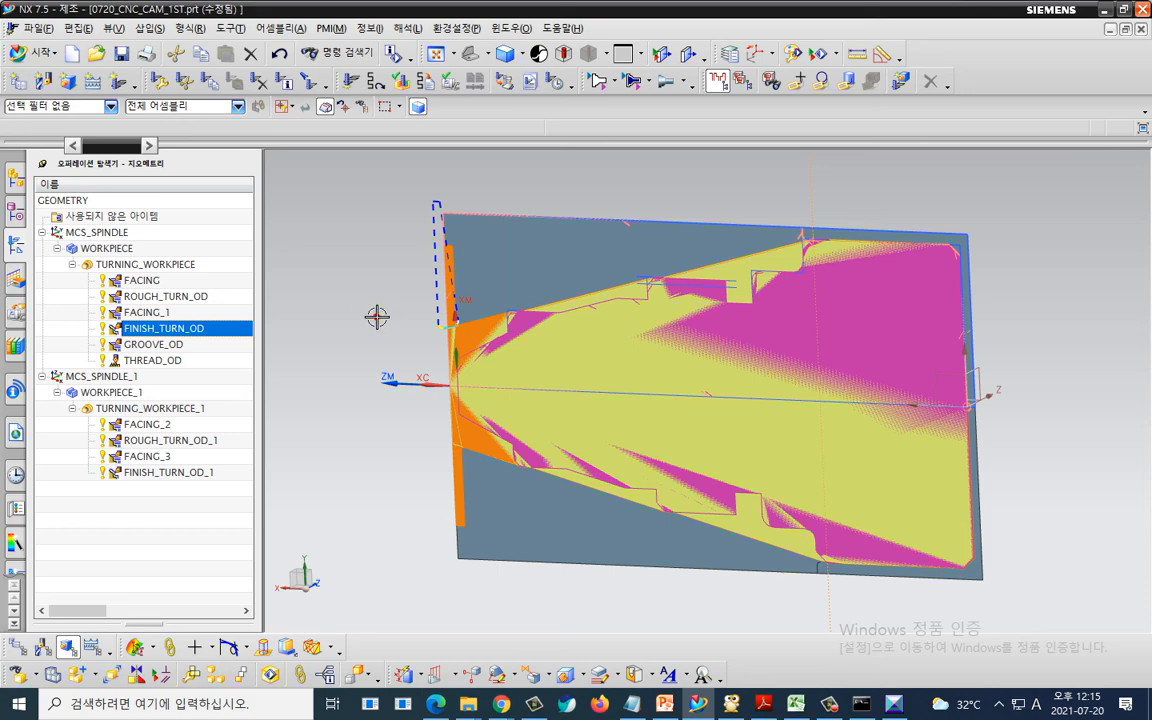
left_click(377, 316)
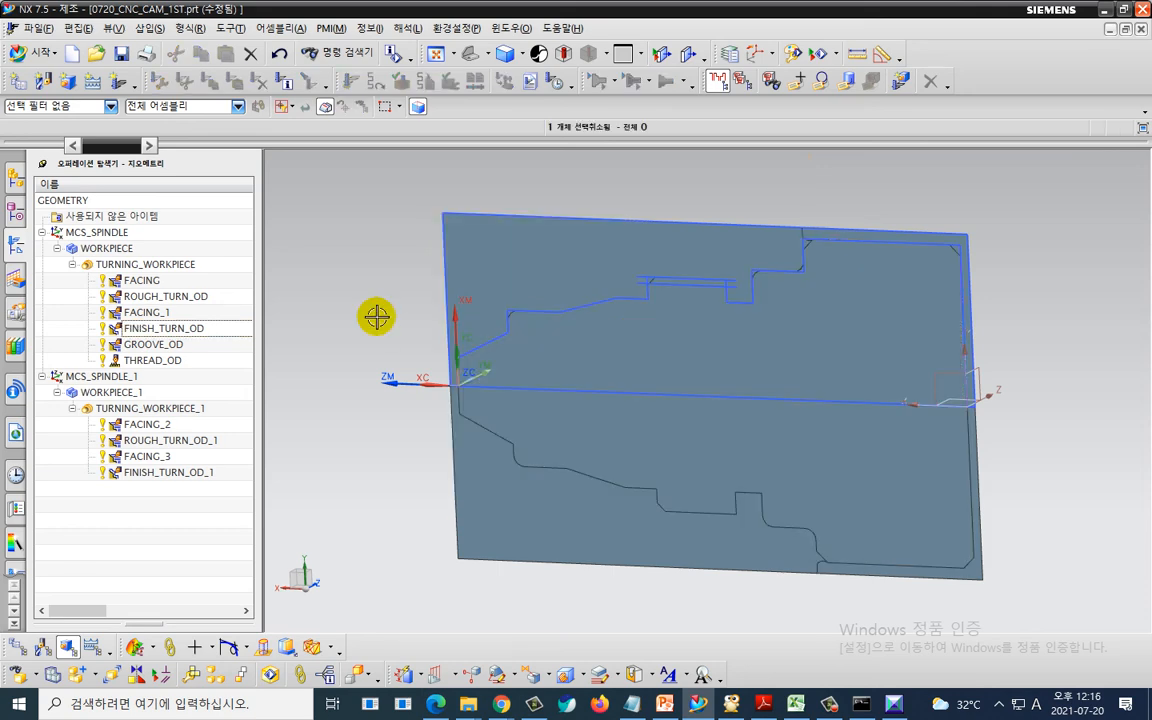
key("F8")
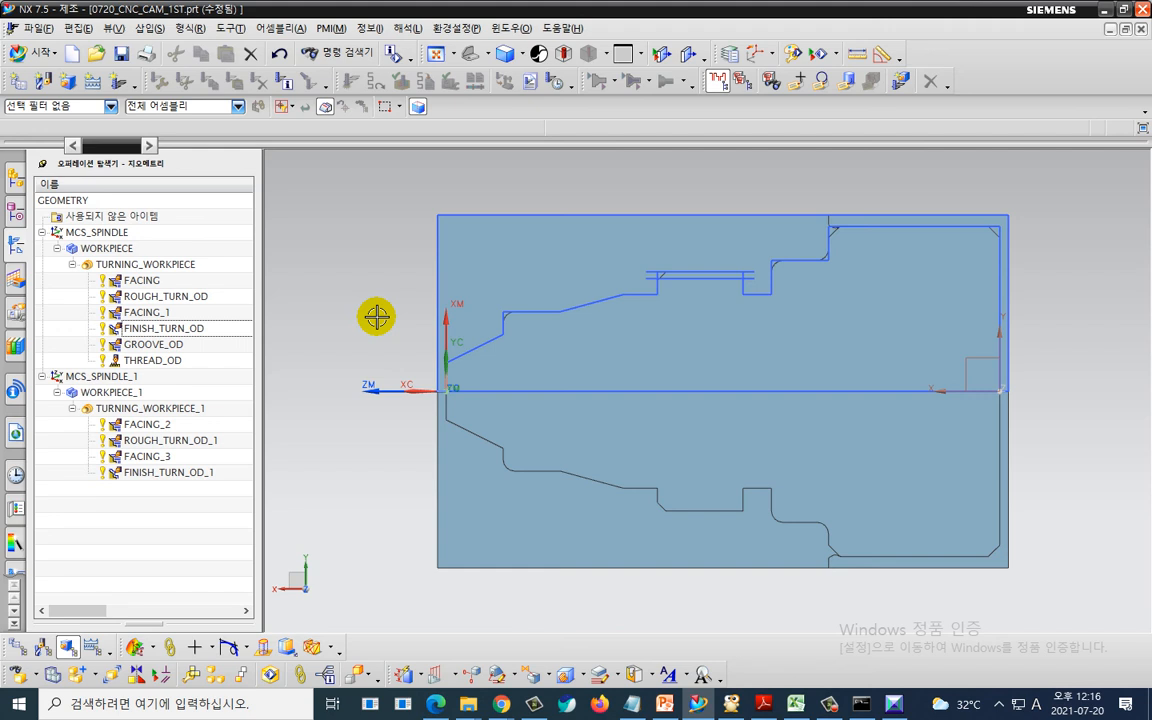
scroll(377, 316, "down", 2)
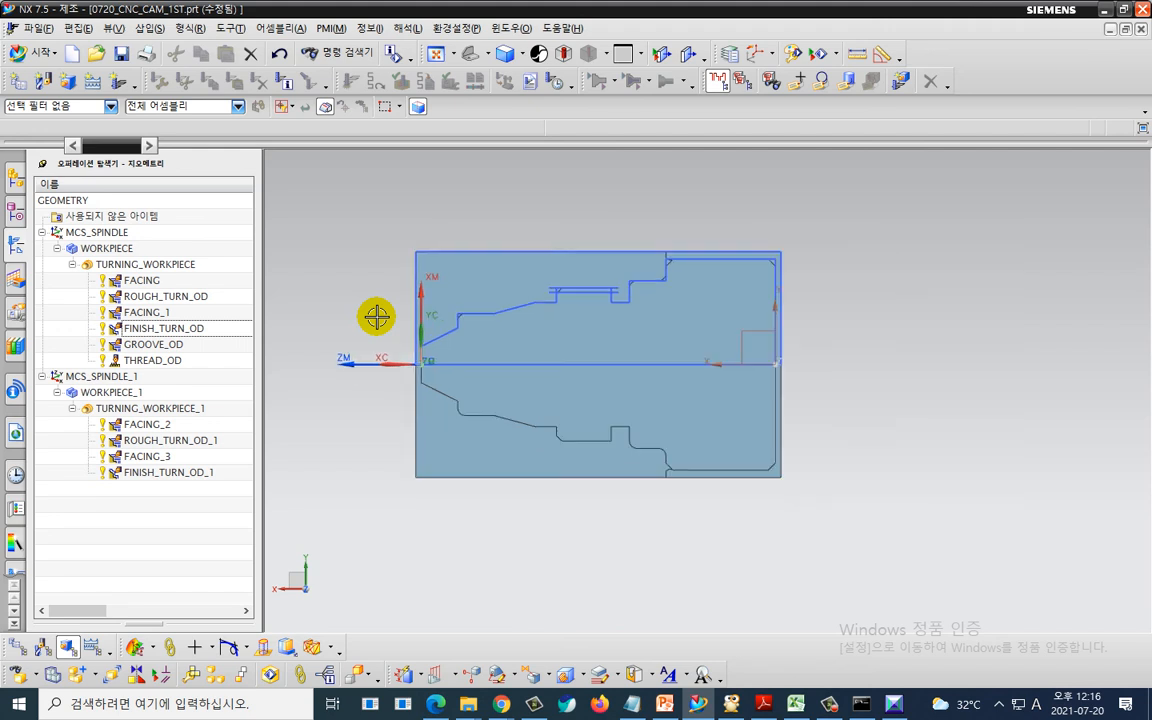
double_click(166, 281)
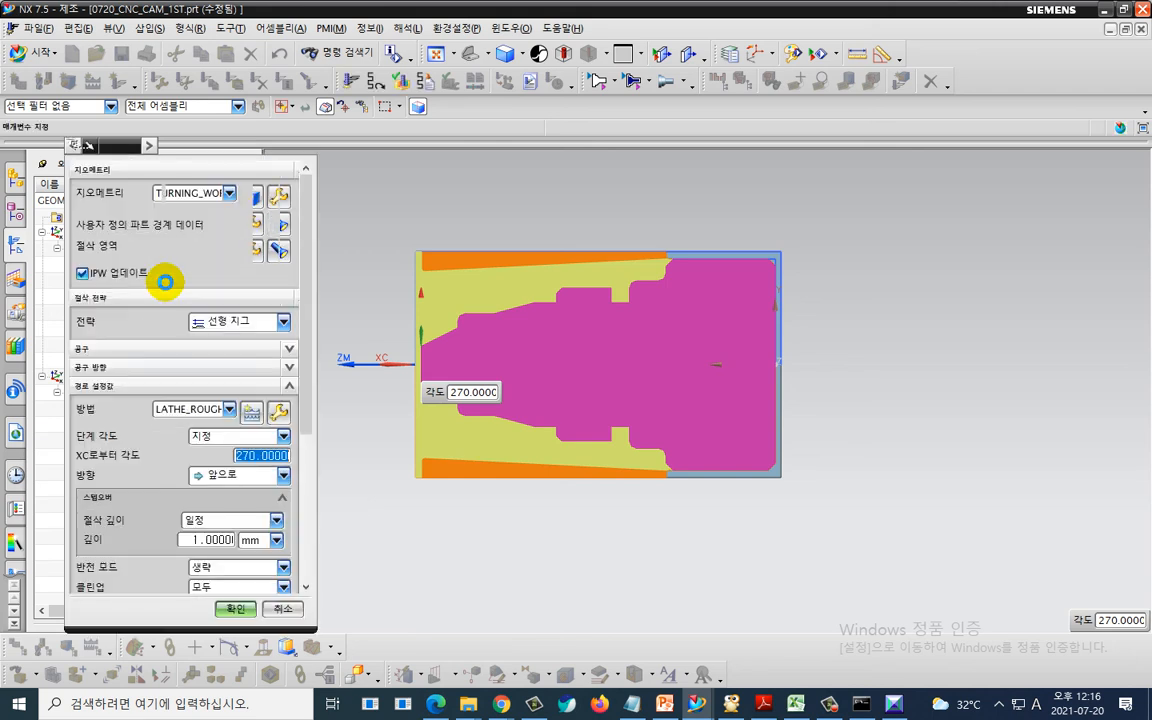
left_click(138, 368)
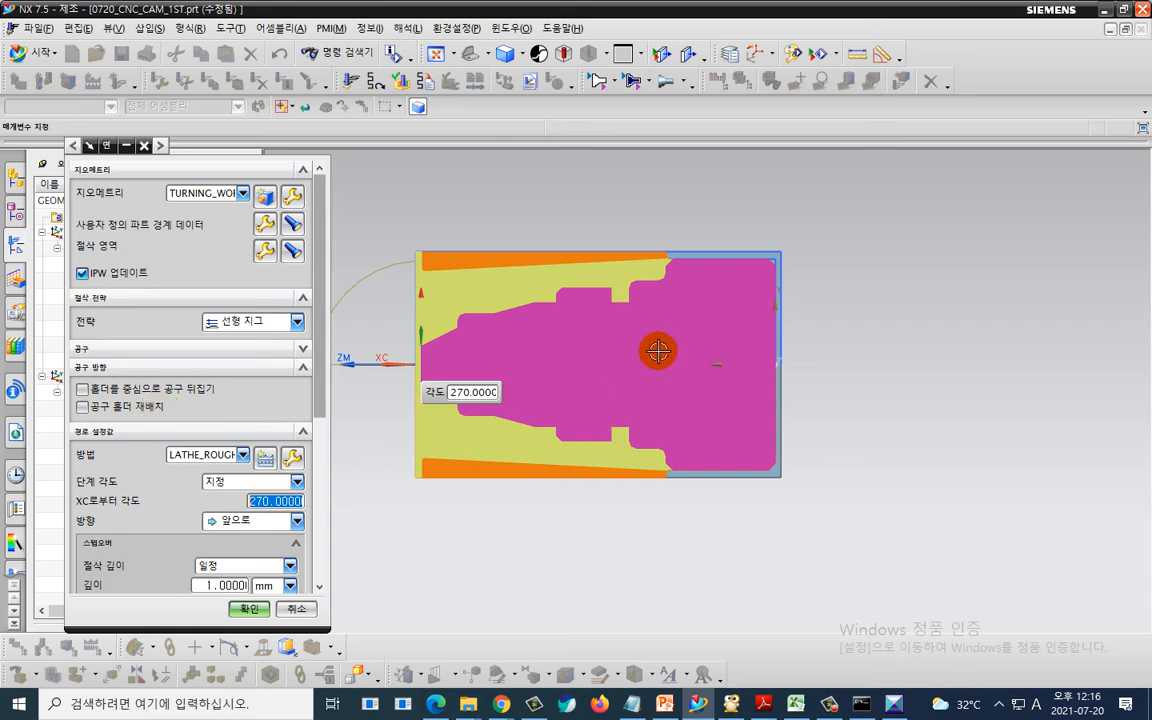
key("Escape")
key("ctrl+2")
left_click_drag(732, 369, 800, 367)
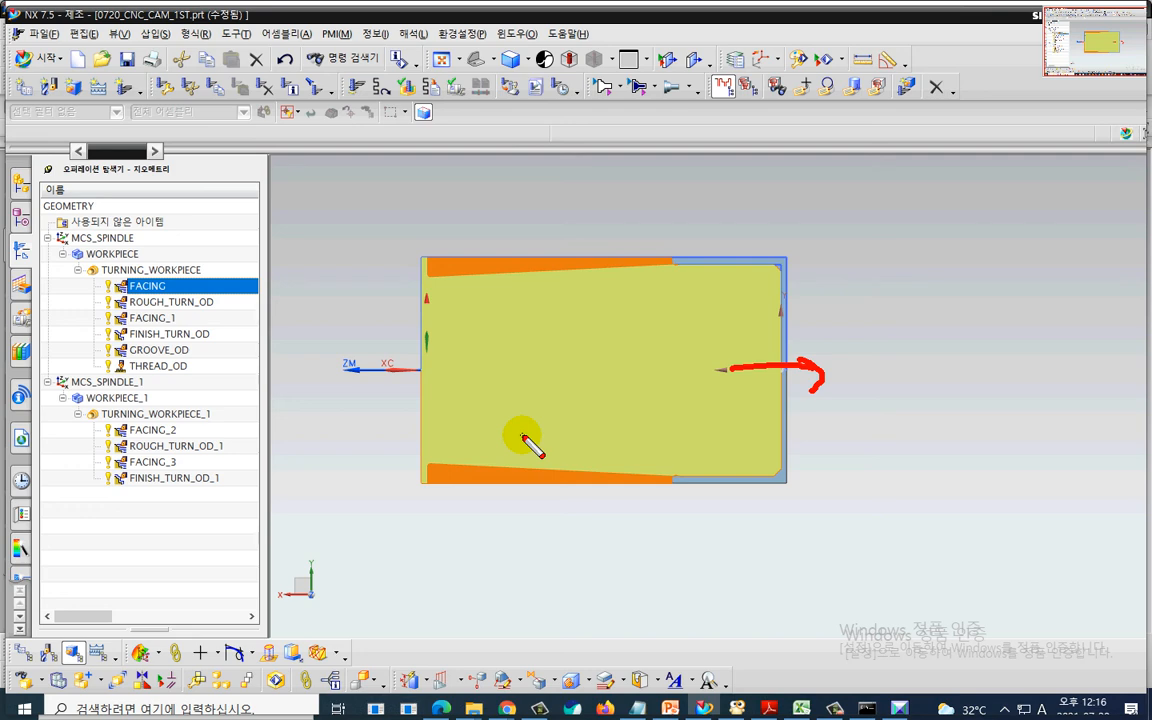
key("Escape")
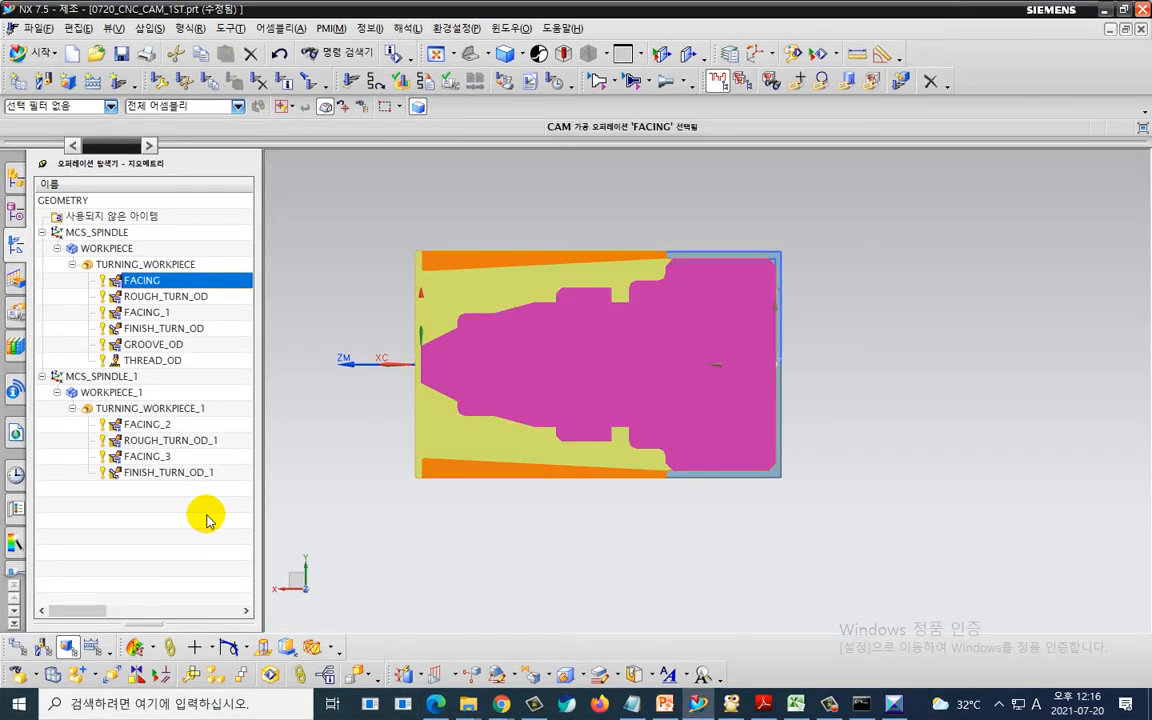
key("ctrl+2")
mouse_move(206, 517)
left_mouse_down()
mouse_move(129, 537)
mouse_move(280, 500)
left_mouse_up()
key("Escape")
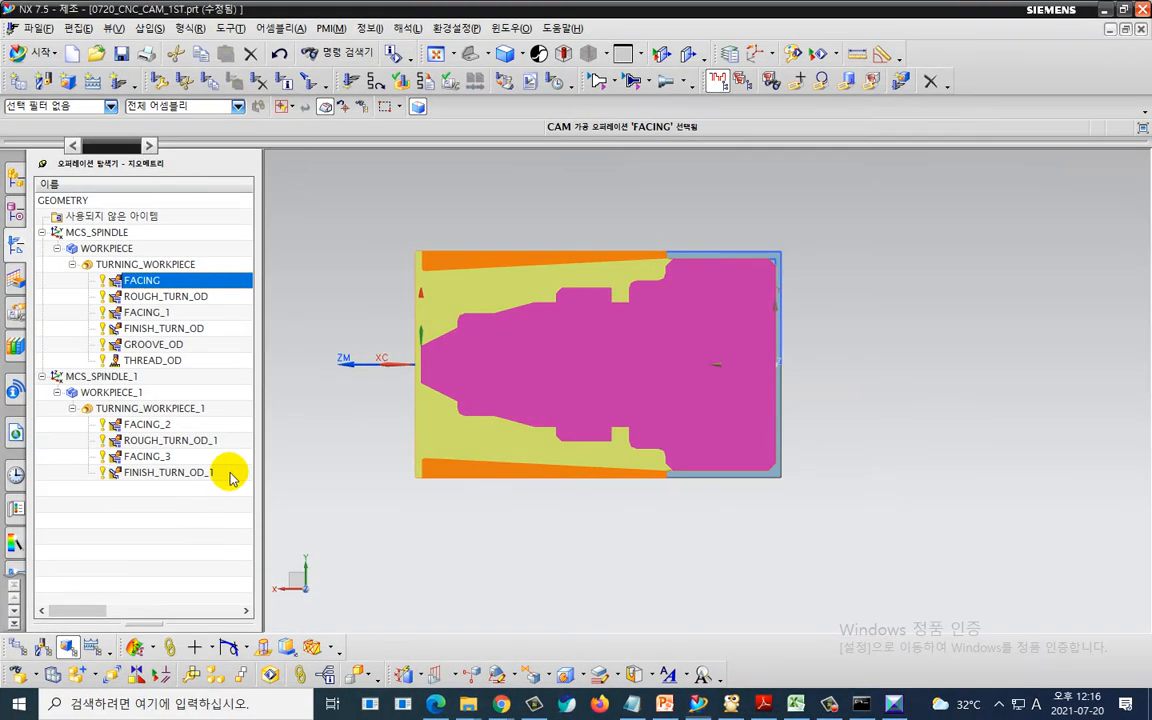
- Regenerate all TURNING_WORKPIECE operations without pausing after each path, choosing axial moves and accepting the paths
left_click(180, 270)
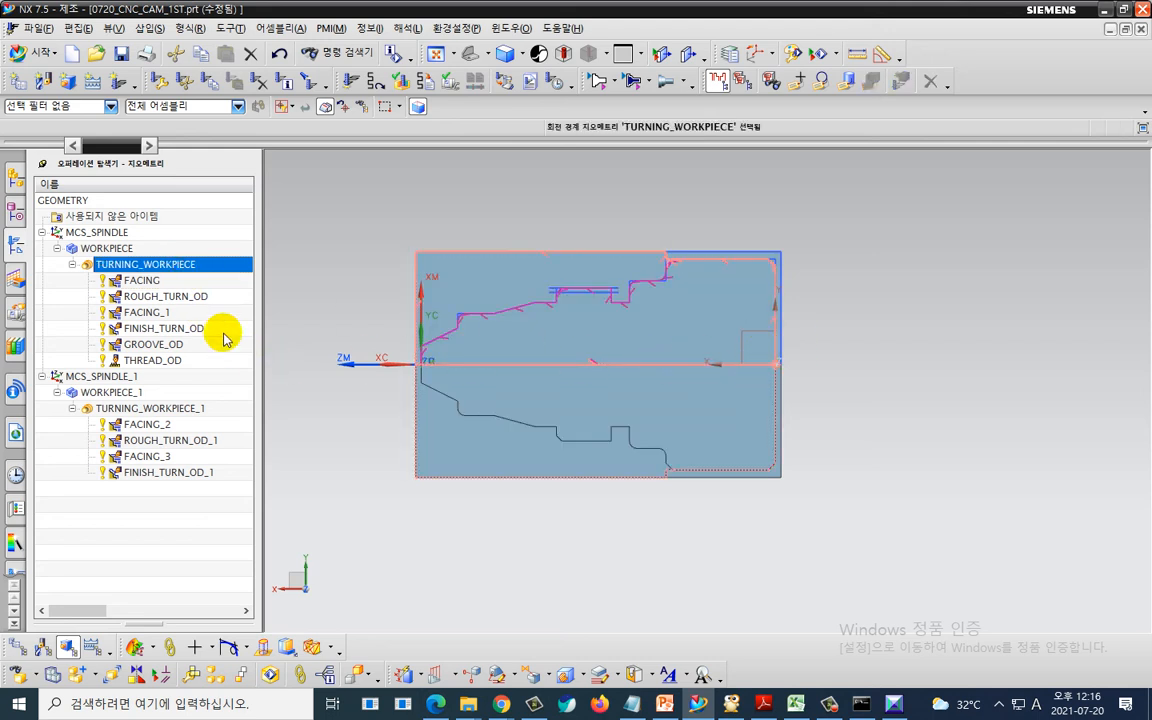
right_click(206, 265)
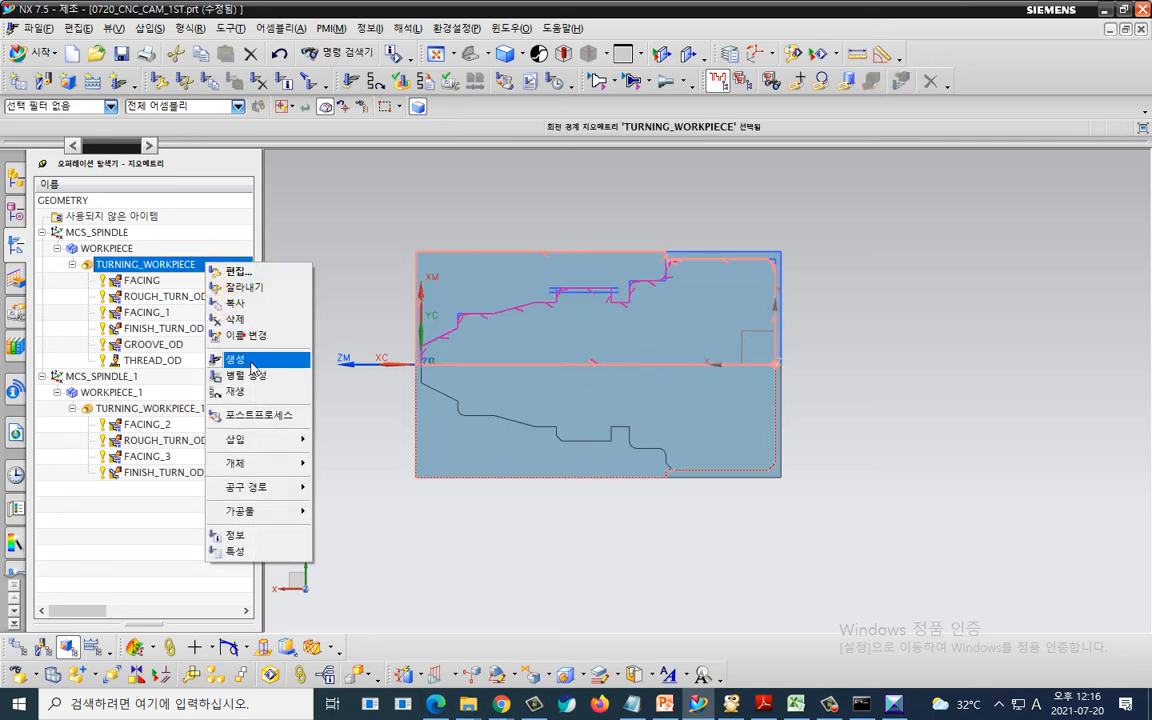
left_click(268, 358)
left_click(127, 192)
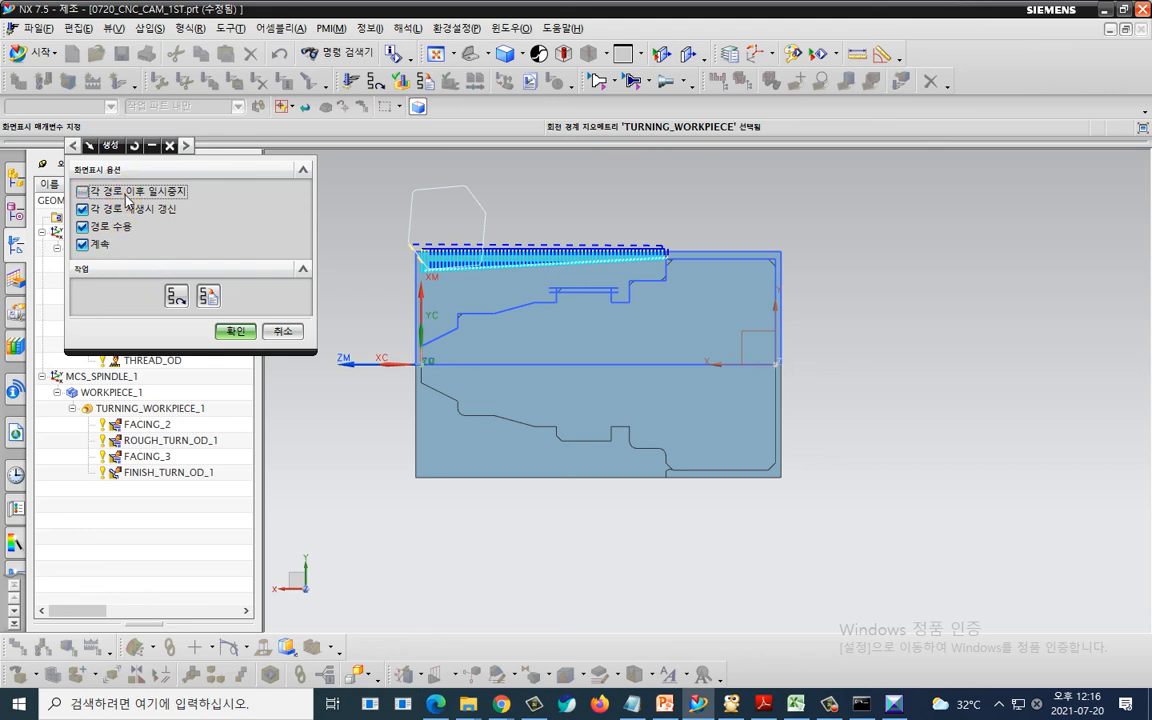
left_click(234, 331)
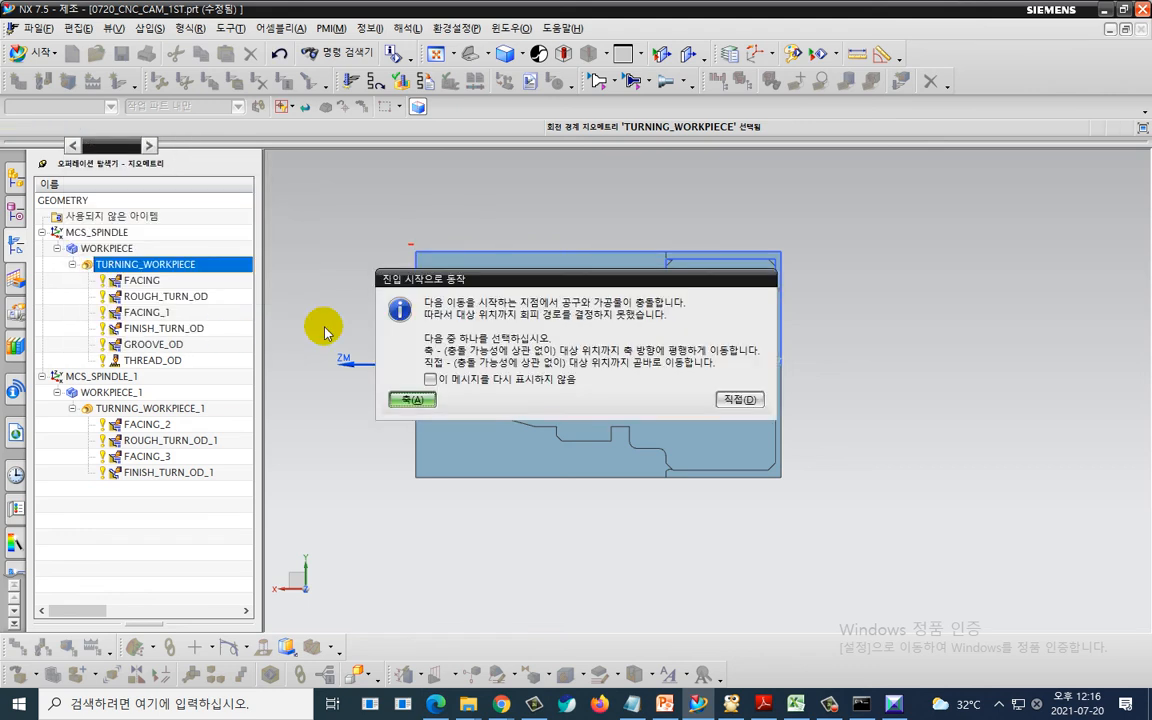
left_click(406, 399)
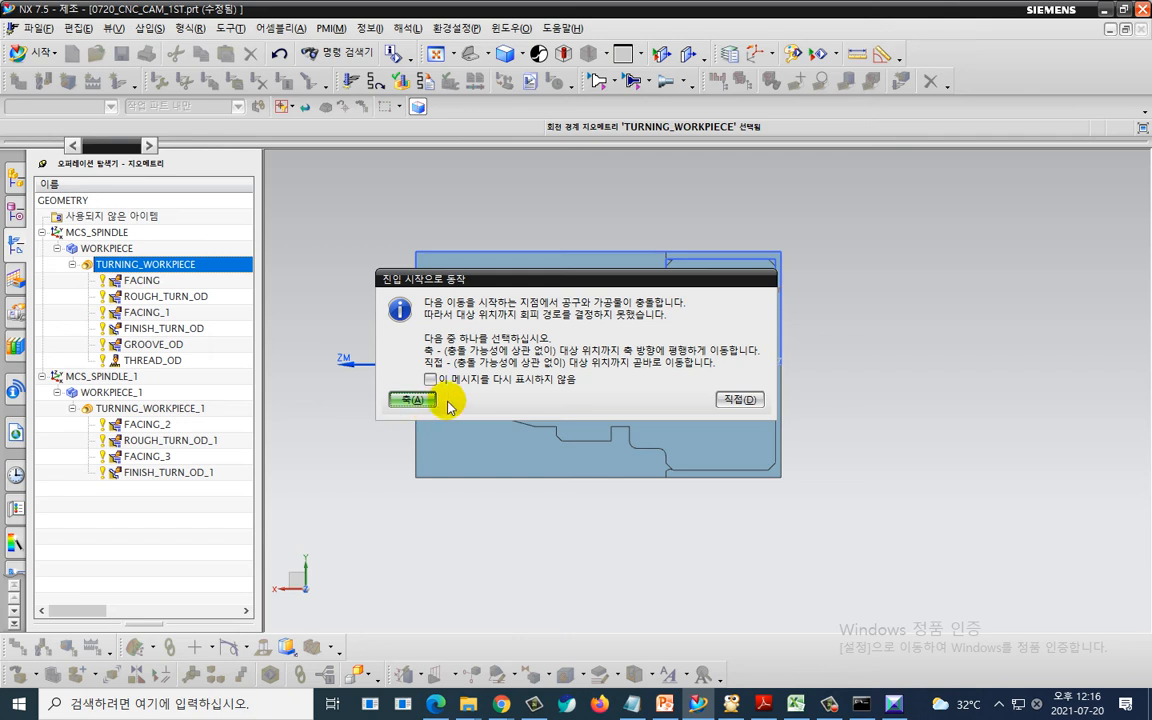
left_click(411, 399)
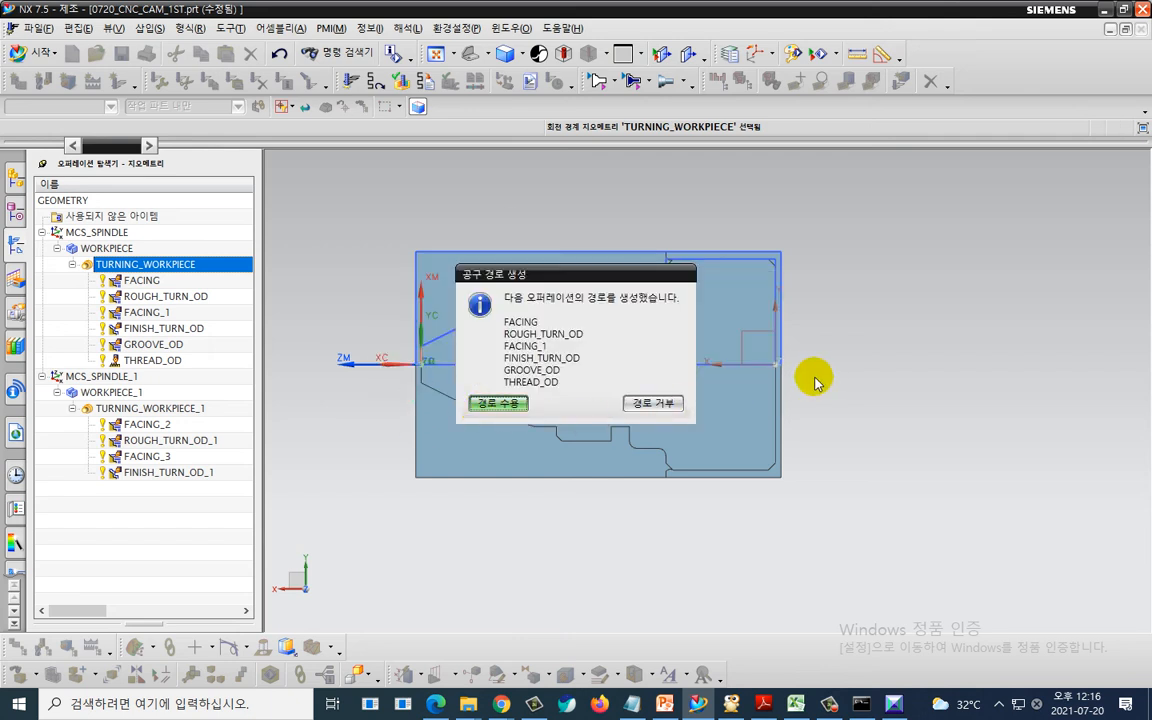
left_click(471, 399)
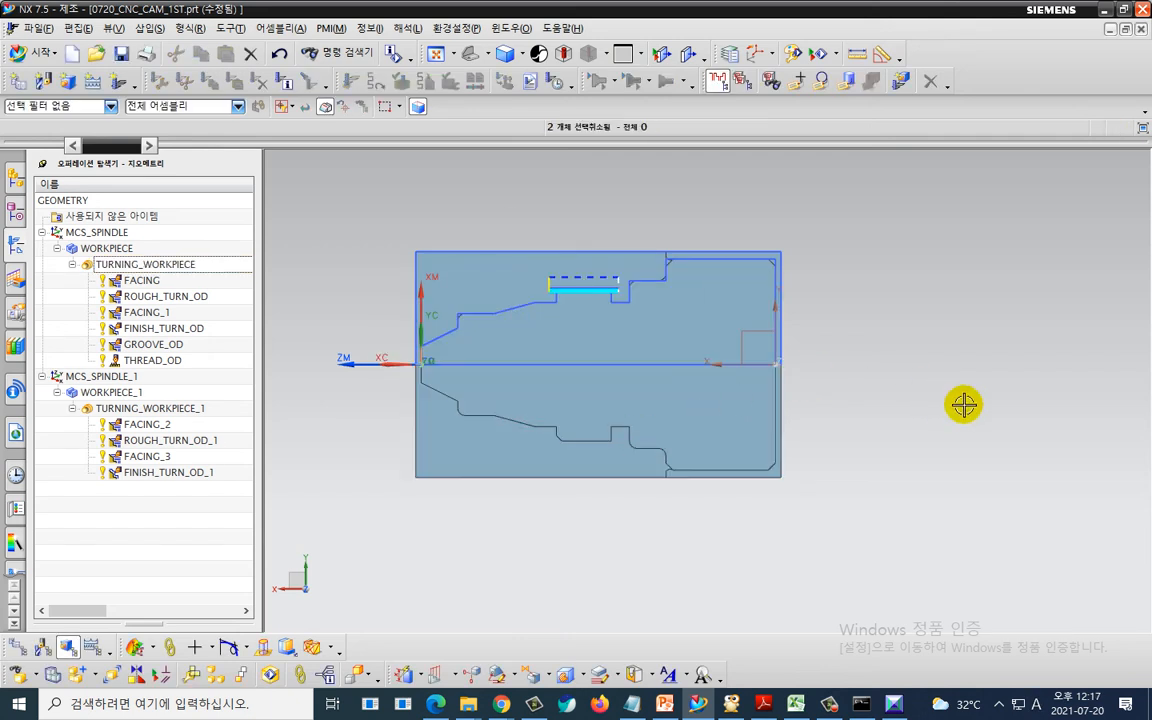
- Generate the TURNING_WORKPIECE operations once more, confirming axial moves and accepting the resulting tool paths
middle_click_drag(962, 404, 914, 510)
key("F8")
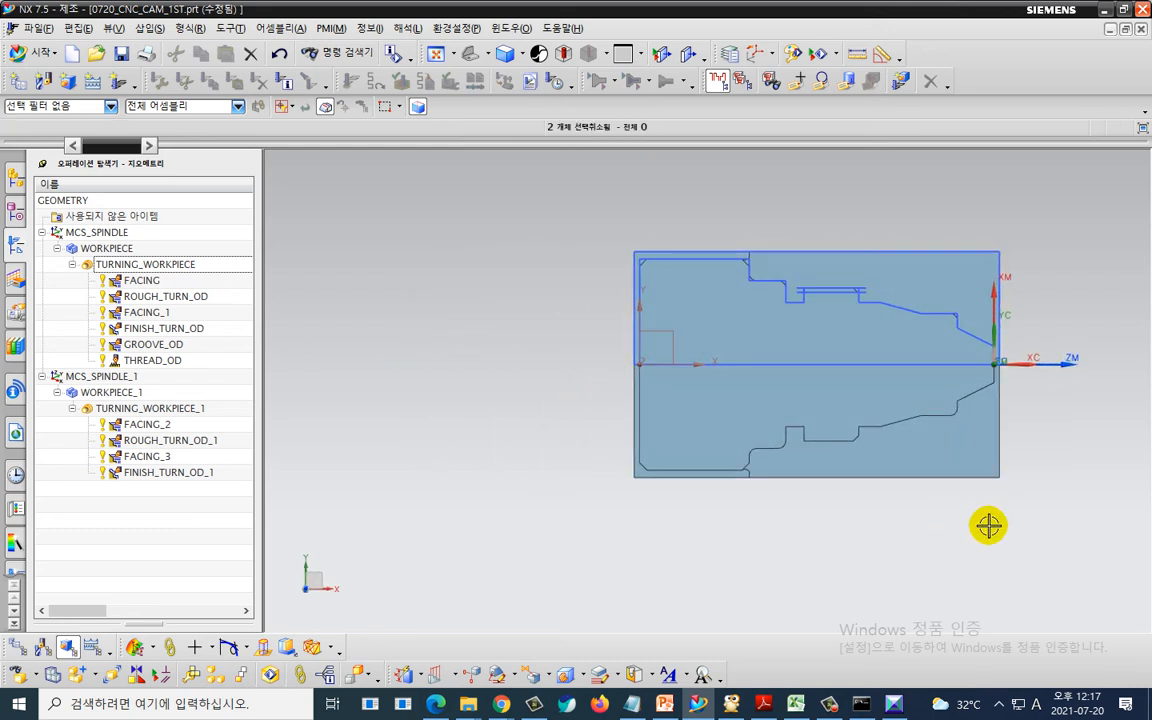
middle_click_drag(967, 543, 736, 550, "shift")
left_click(216, 271)
right_click(216, 271)
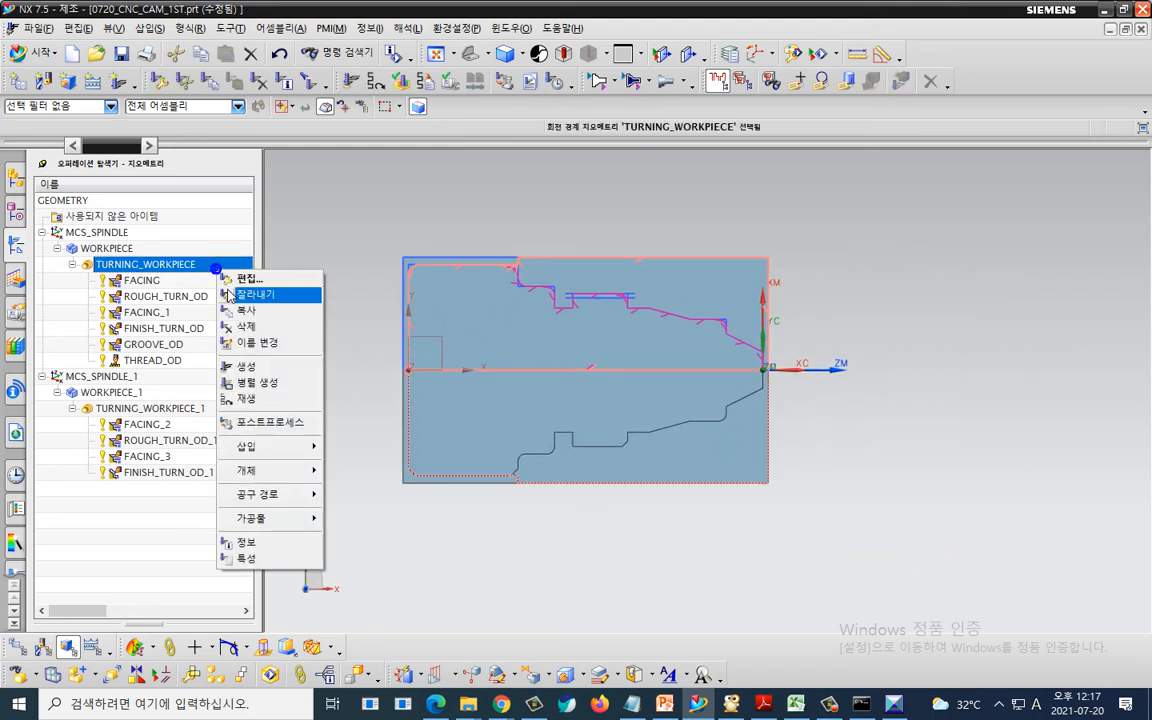
left_click(294, 380)
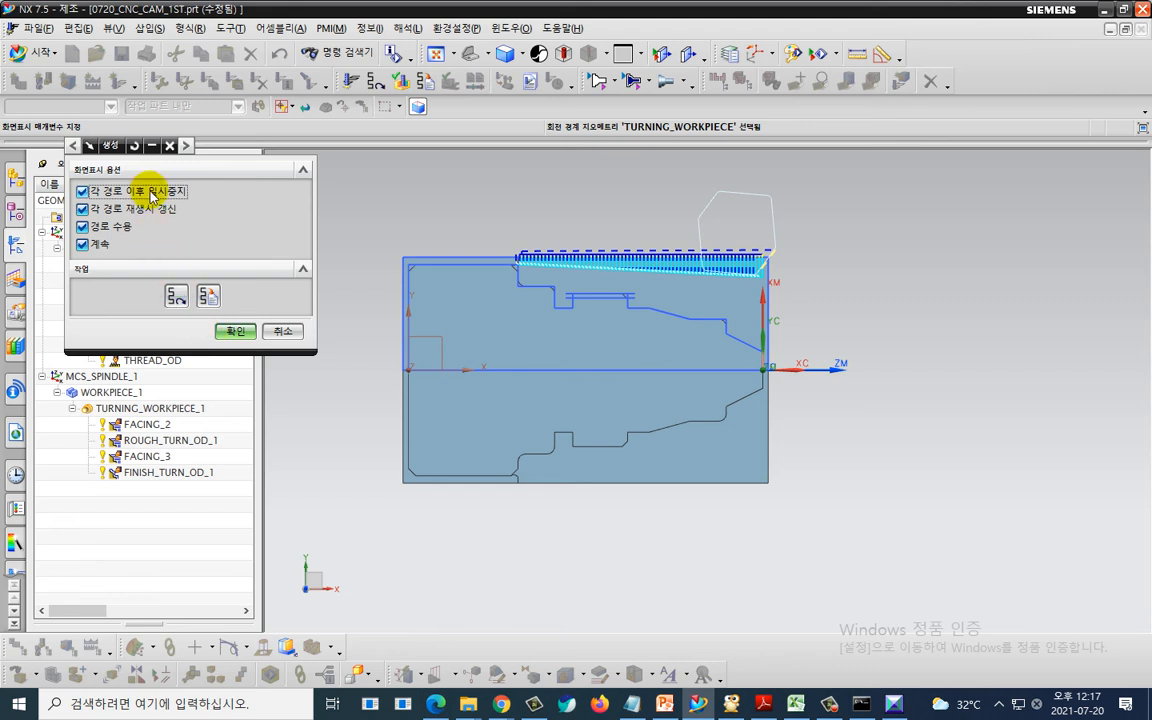
left_click(234, 331)
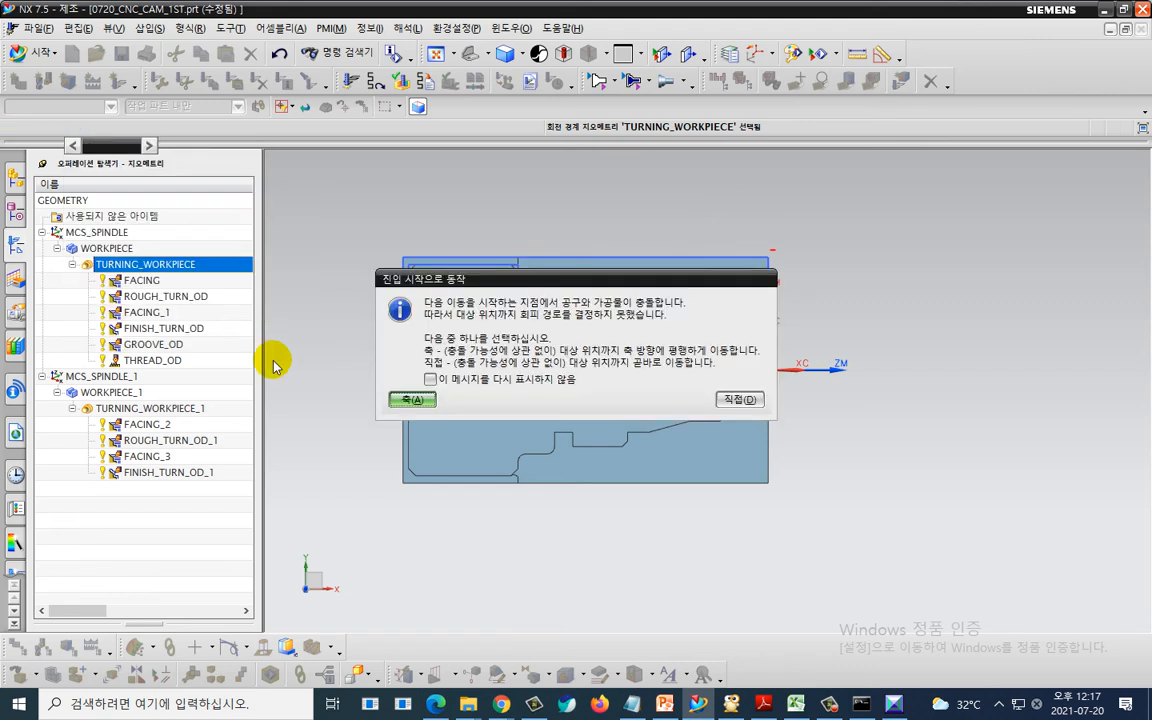
key("Return")
key("Return")
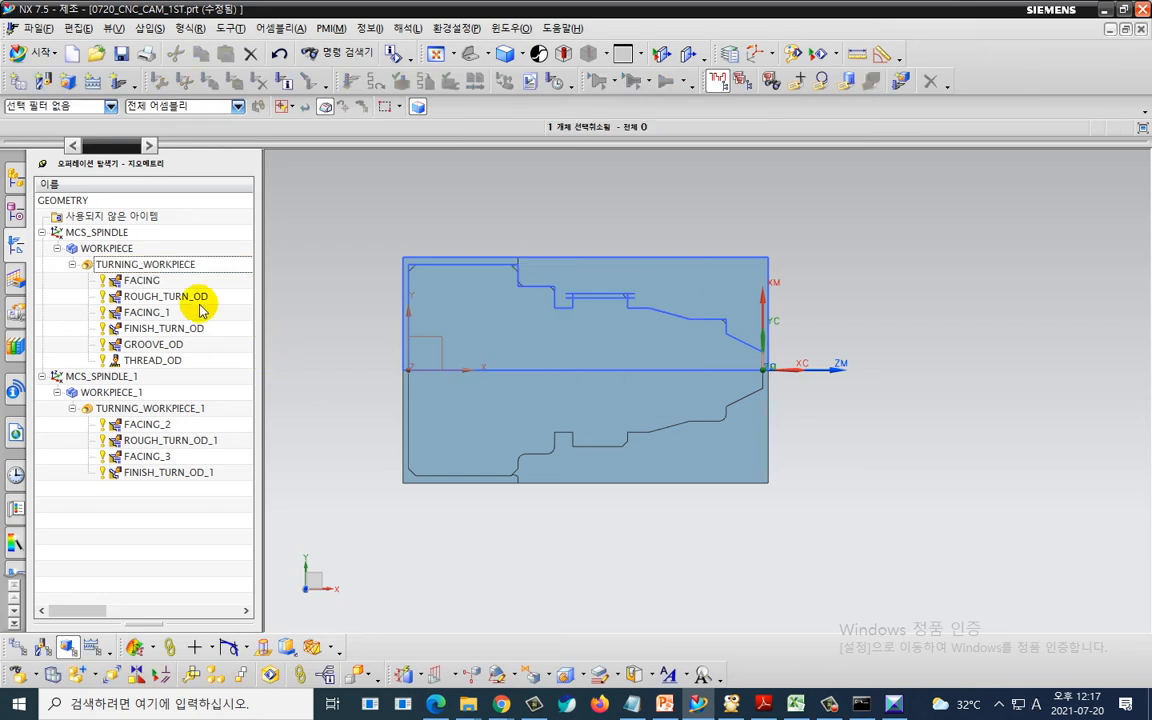
- Edit the FACING operation to flip the tool about the holder and accept the change
left_click(162, 285)
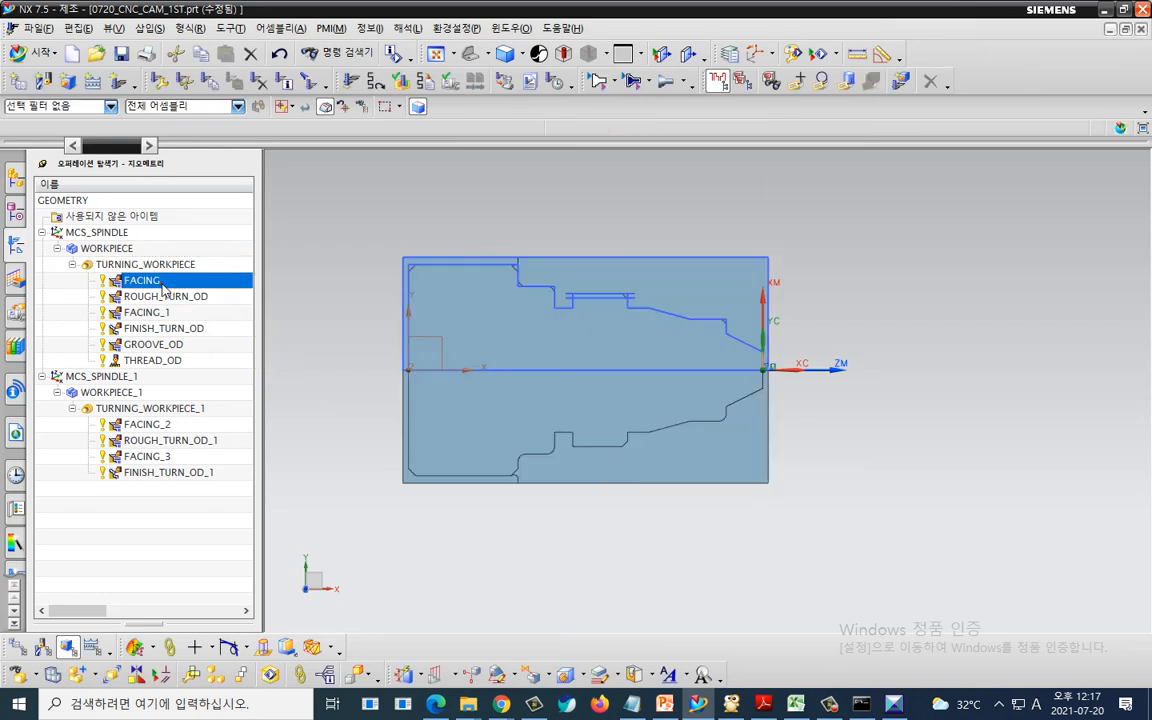
double_click(162, 284)
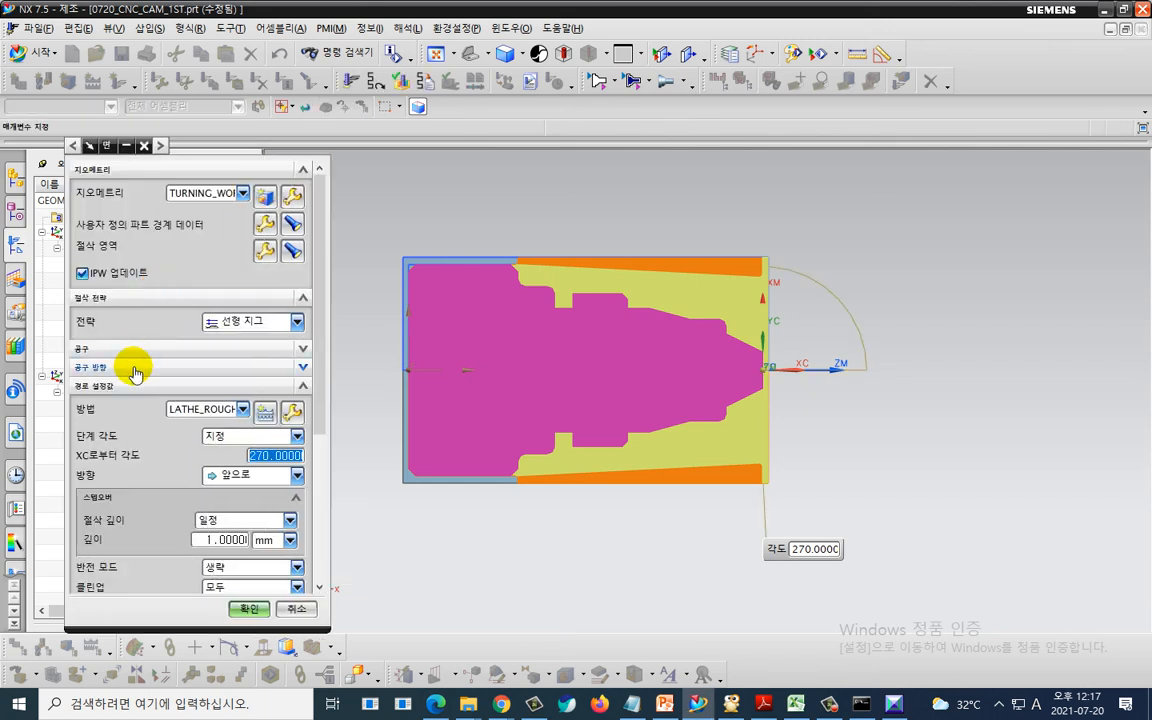
left_click(135, 369)
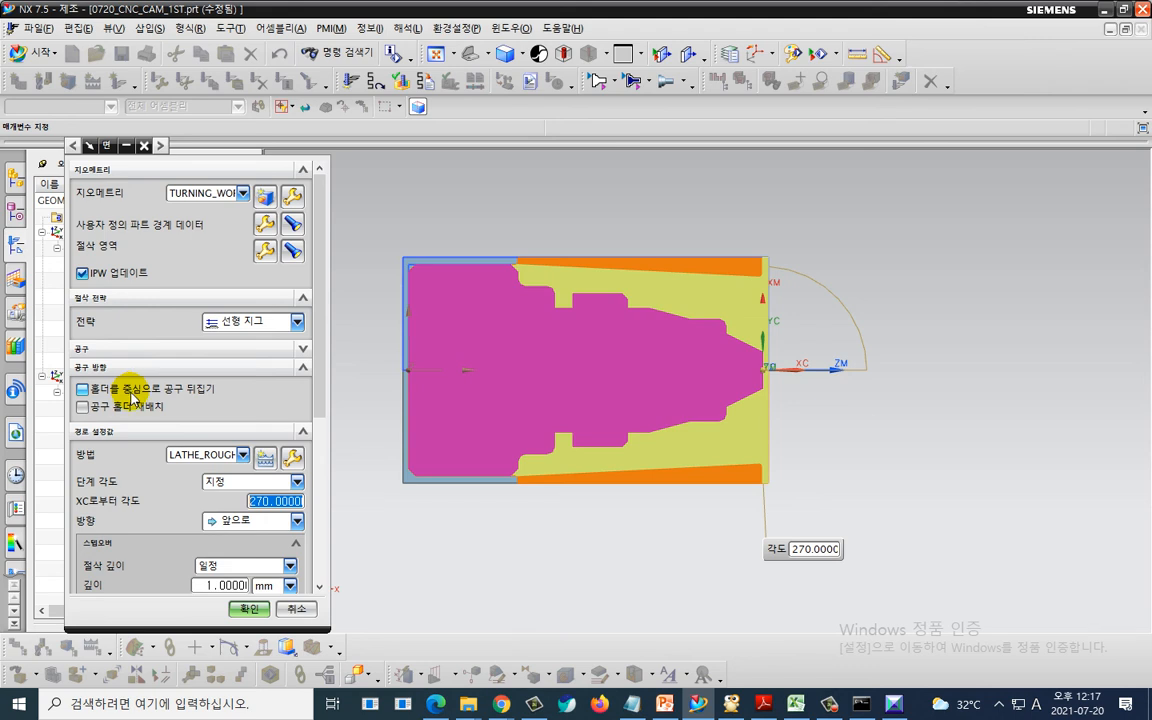
left_click(84, 389)
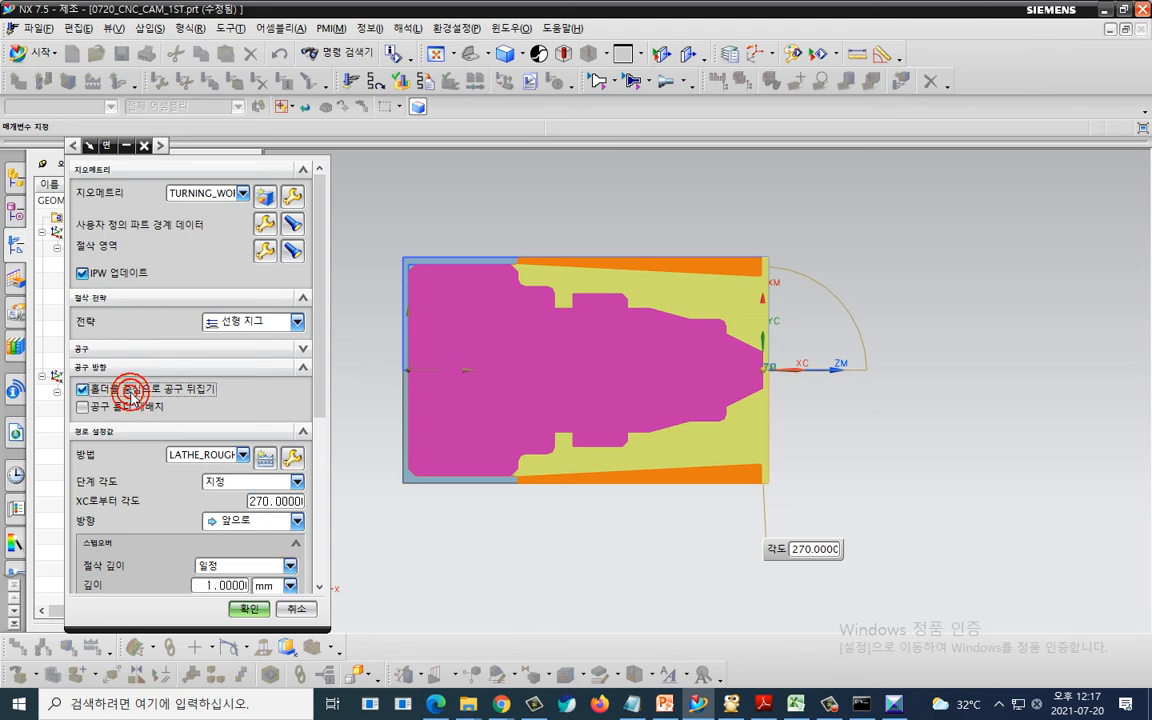
left_click(250, 609)
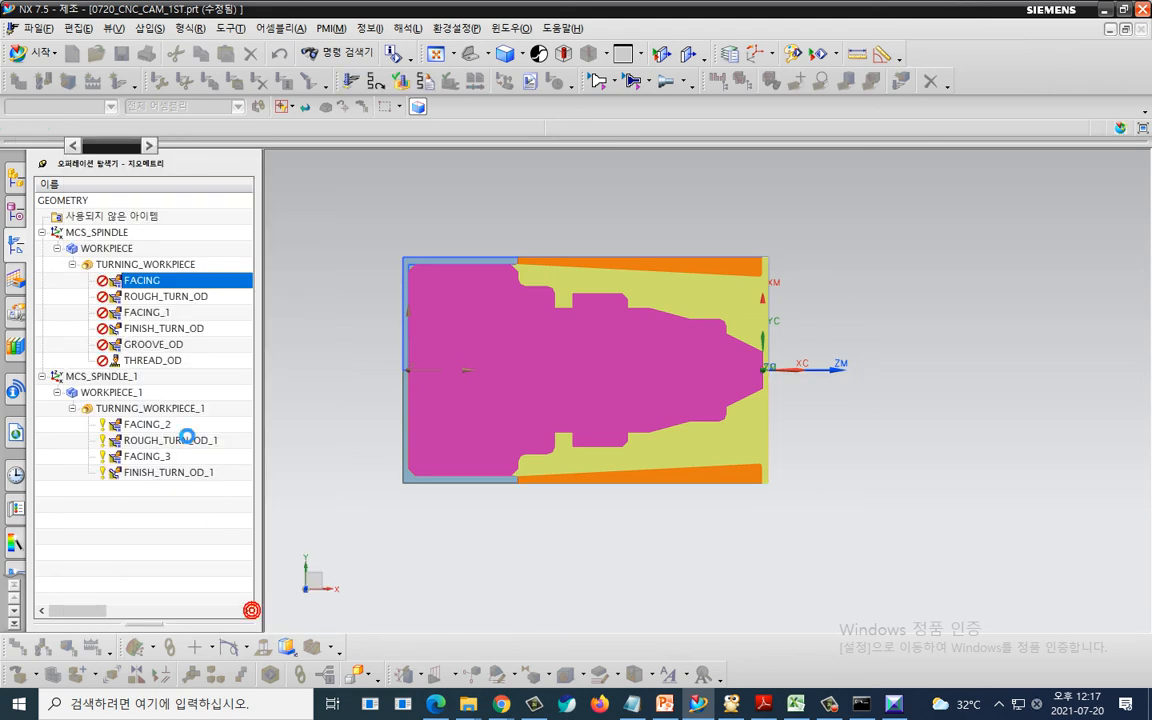
- Inspect the ROUGH_TURN_OD operation's tool orientation options and close the dialog without changes
double_click(158, 297)
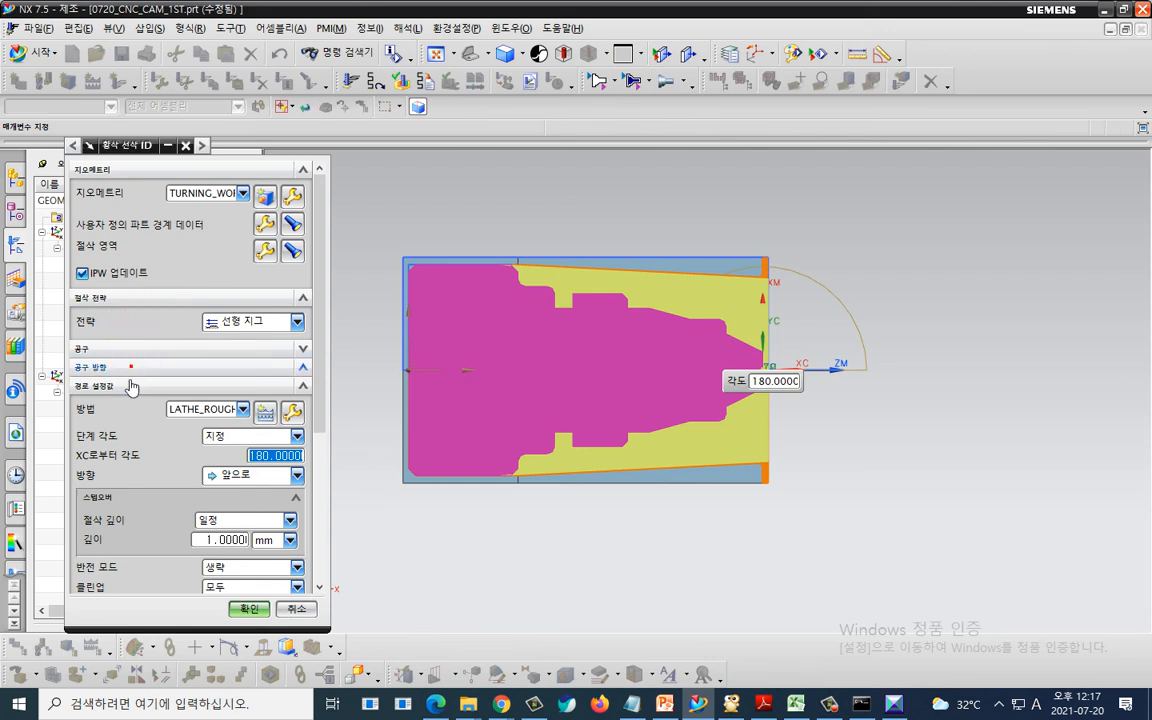
left_click(124, 367)
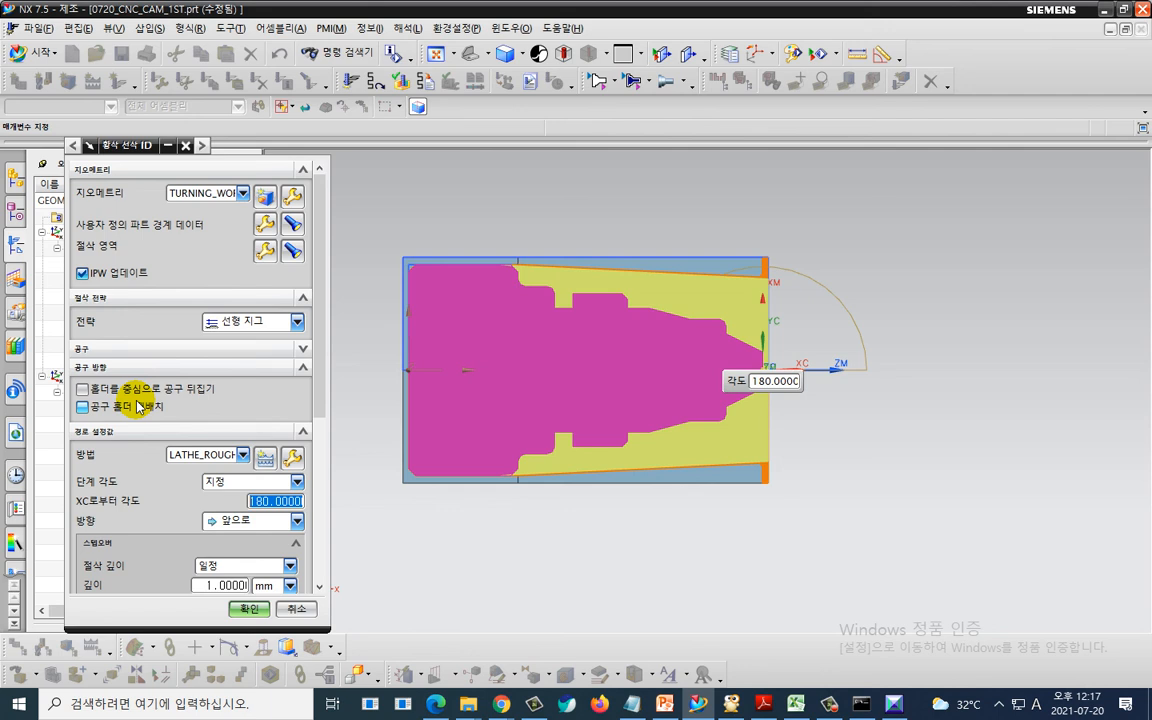
key("Escape")
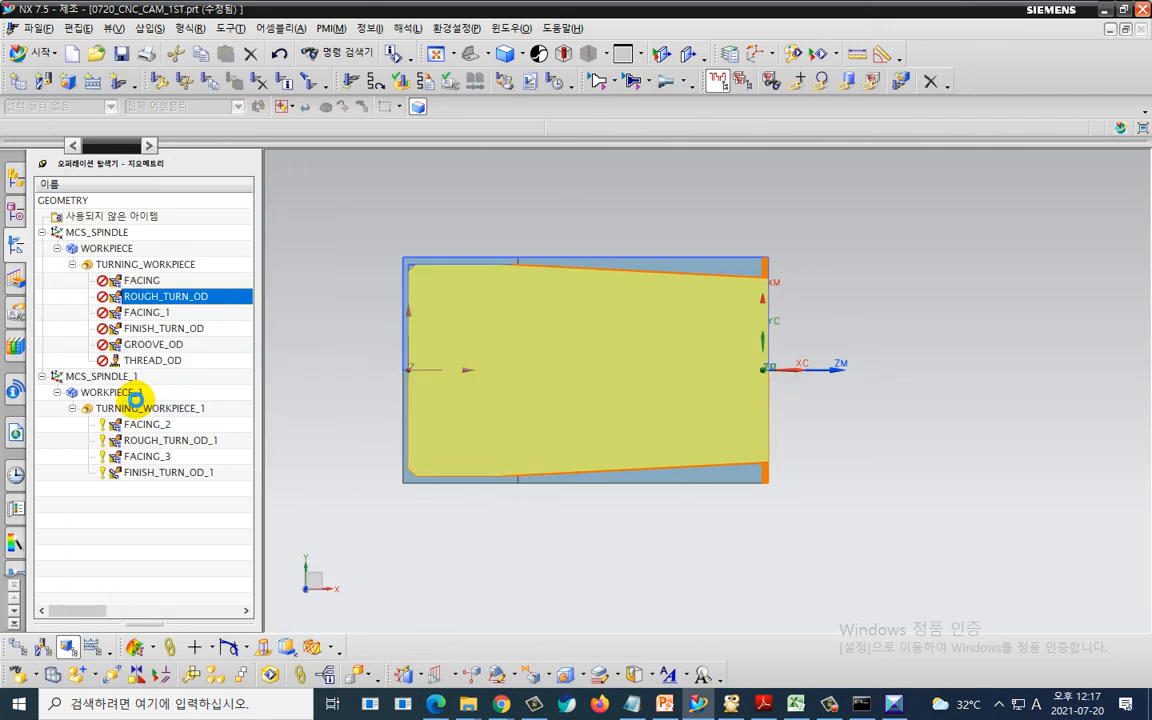
key("Escape")
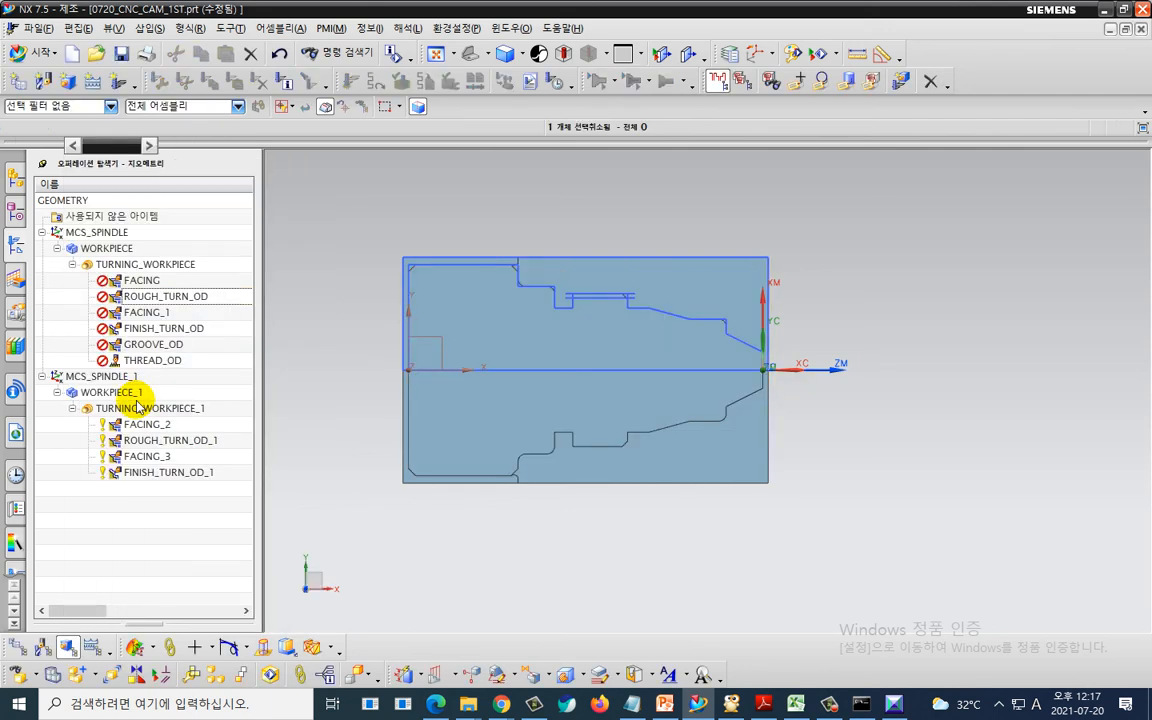
key("ctrl+2")
mouse_move(222, 370)
left_mouse_down()
mouse_move(200, 217)
mouse_move(232, 328)
left_mouse_up()
mouse_move(200, 553)
left_mouse_down()
mouse_move(127, 556)
mouse_move(278, 395)
mouse_move(238, 563)
left_mouse_up()
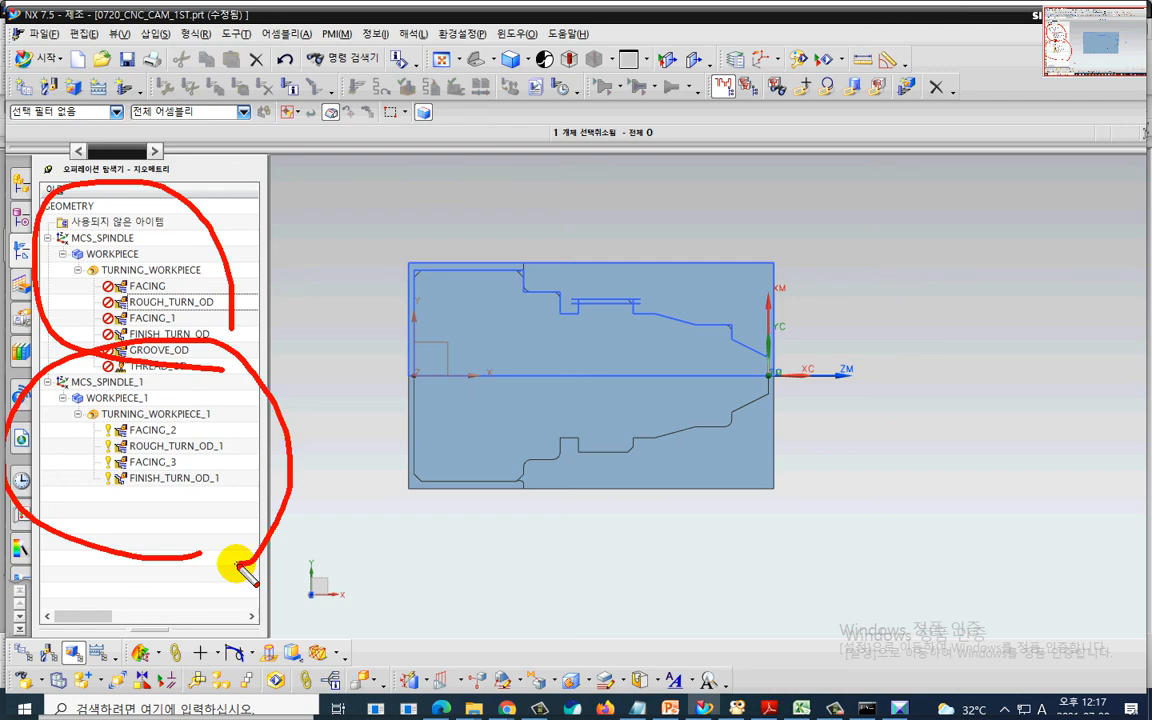
key("Escape")
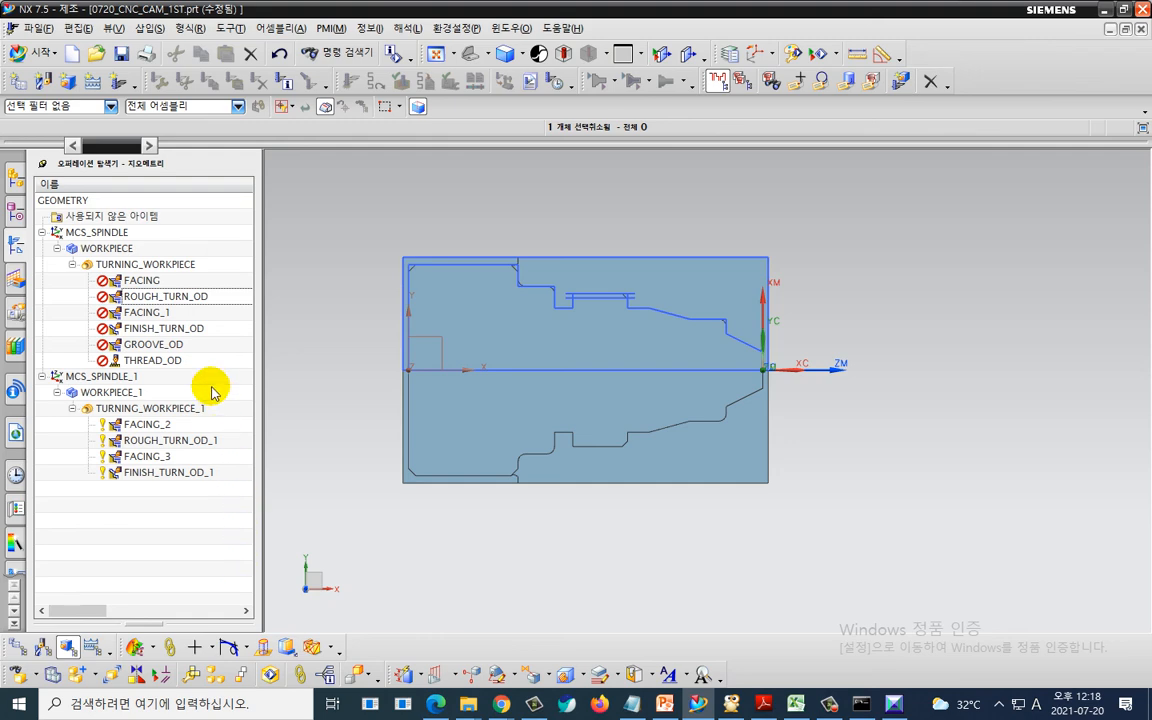
key("ctrl+2")
mouse_move(207, 366)
left_mouse_down()
mouse_move(72, 345)
mouse_move(185, 277)
mouse_move(213, 367)
left_mouse_up()
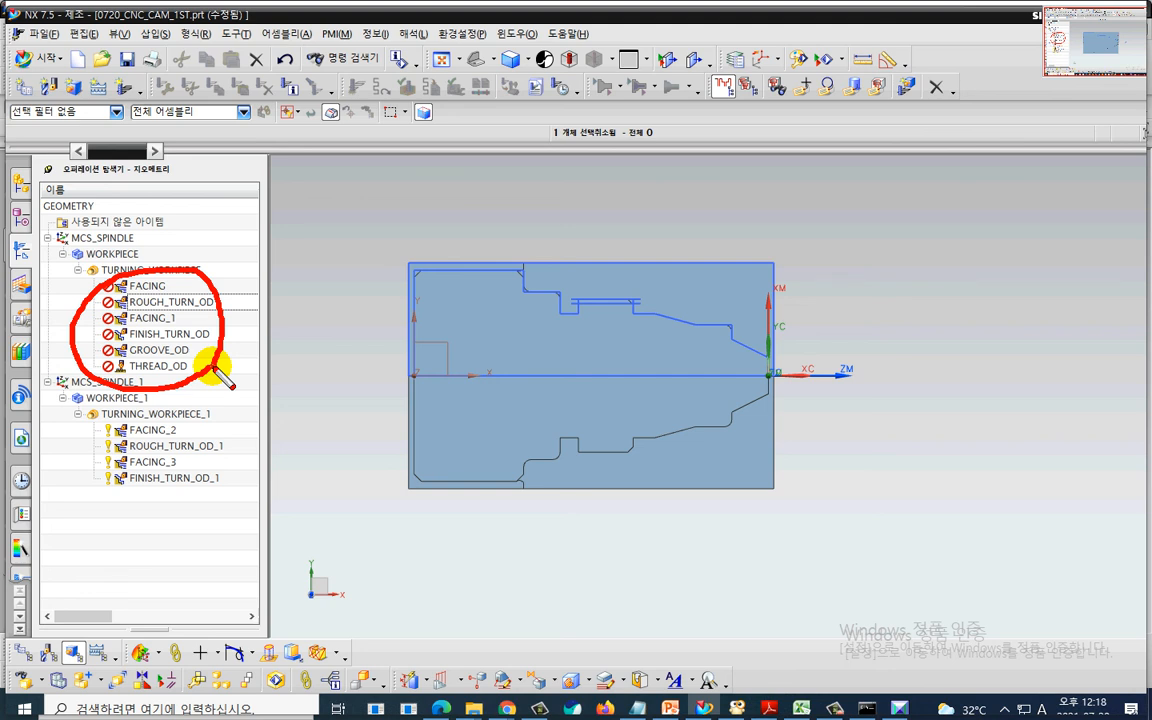
key("Escape")
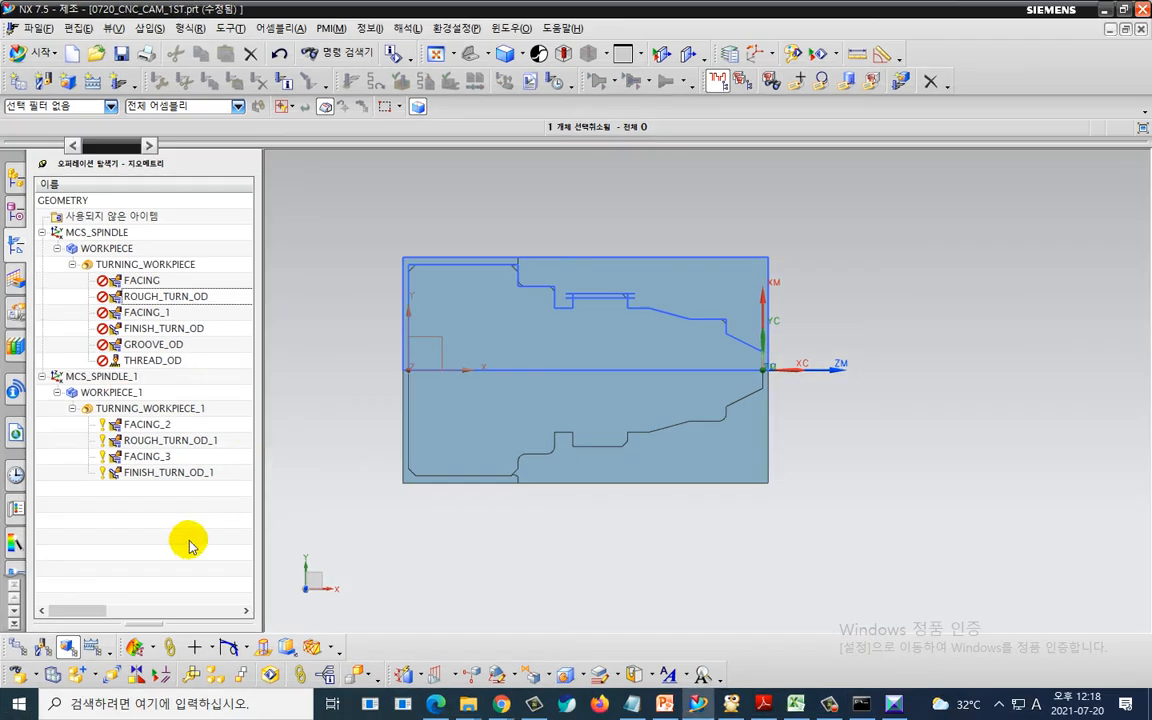
- Switch the operation navigator to the machine tool view and collapse the OD_80_L tool group
right_click(181, 537)
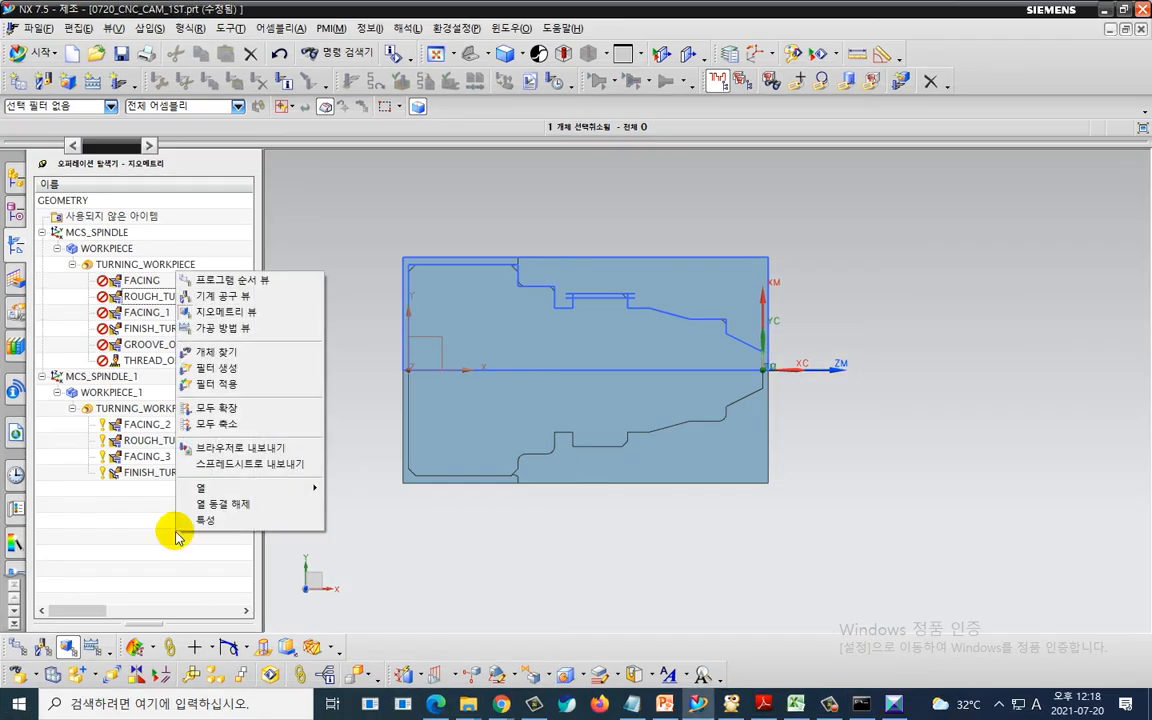
left_click(267, 296)
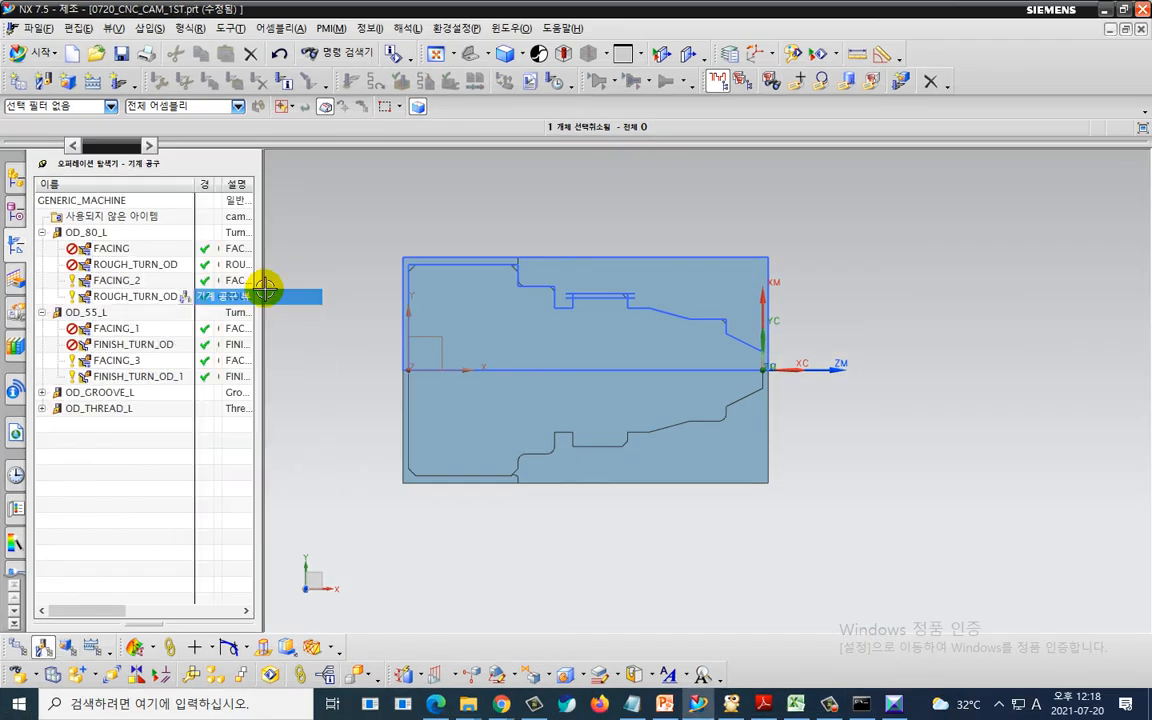
left_click(43, 232)
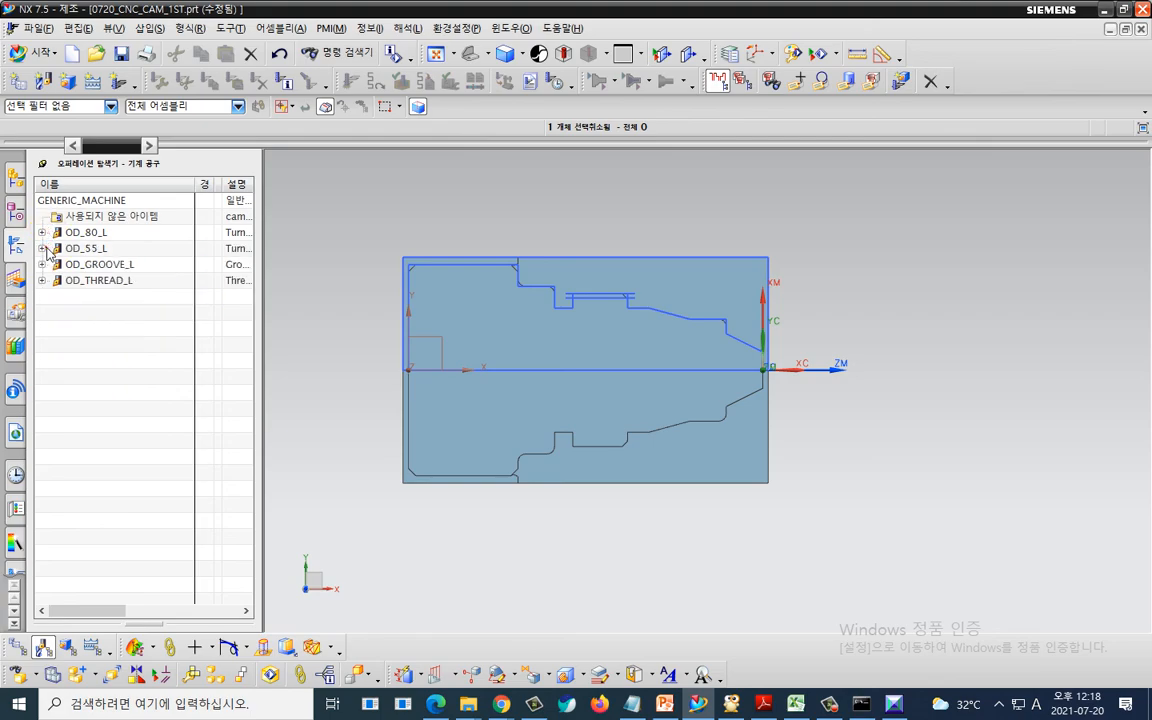
key("ctrl+2")
mouse_move(145, 318)
left_mouse_down()
mouse_move(95, 322)
mouse_move(70, 195)
mouse_move(167, 329)
mouse_move(145, 346)
left_mouse_up()
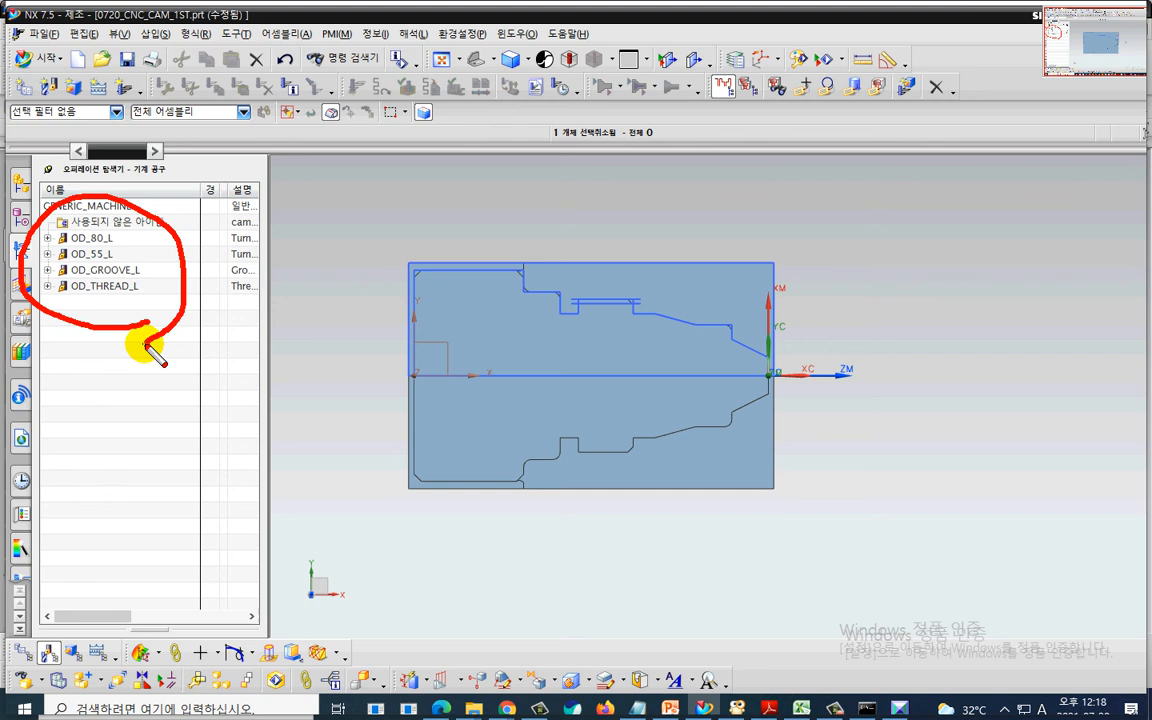
mouse_move(233, 160)
left_mouse_down()
mouse_move(168, 218)
mouse_move(175, 205)
mouse_move(205, 232)
left_mouse_up()
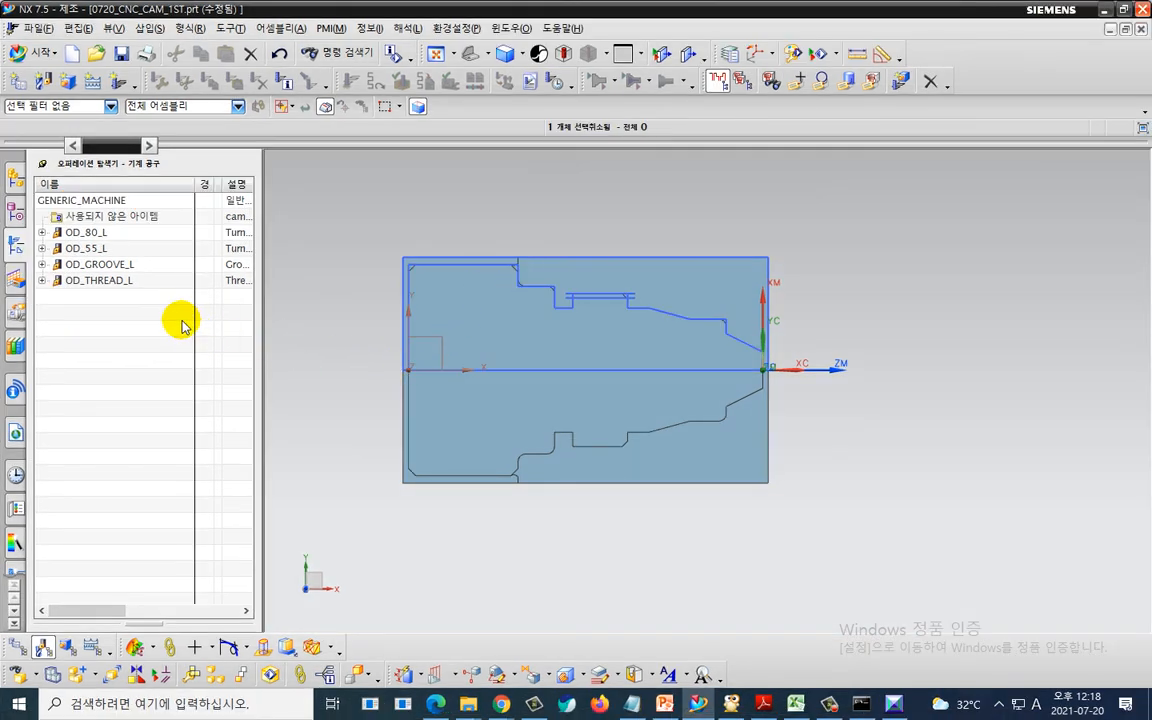
left_click_drag(160, 203, 15, 322)
left_click_drag(37, 193, 232, 348)
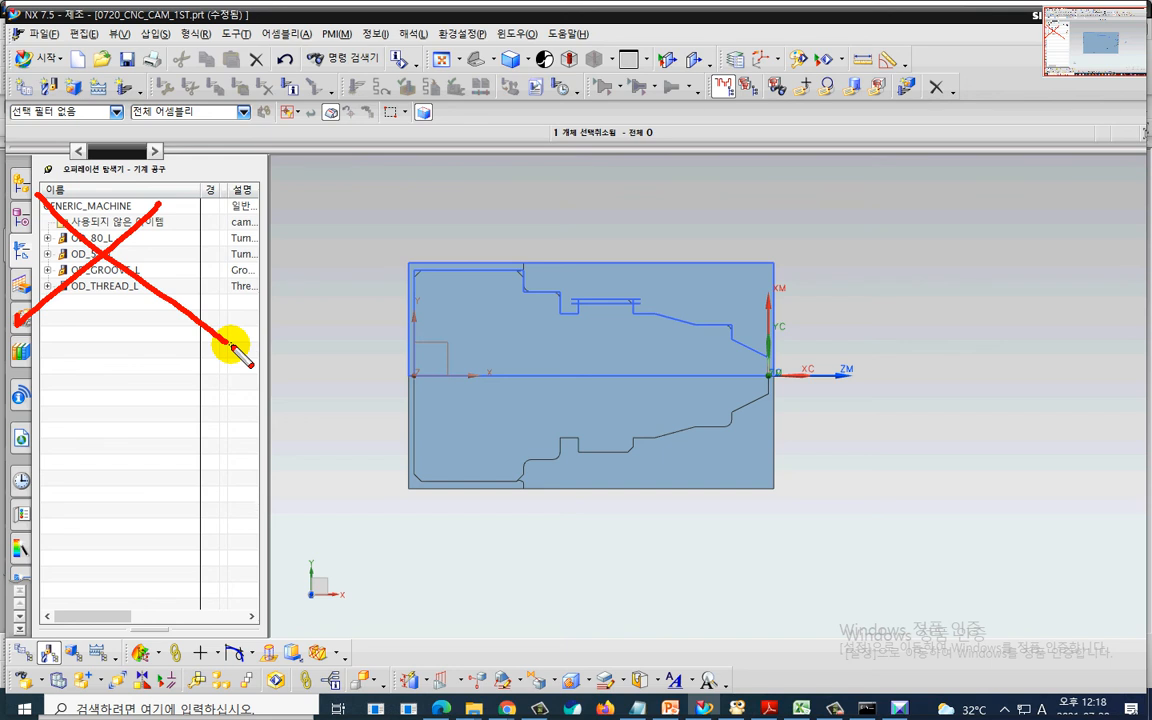
key("Escape")
- Return the navigator to the geometry view and review the FACING operation's settings, accepting the dialog
right_click(123, 339)
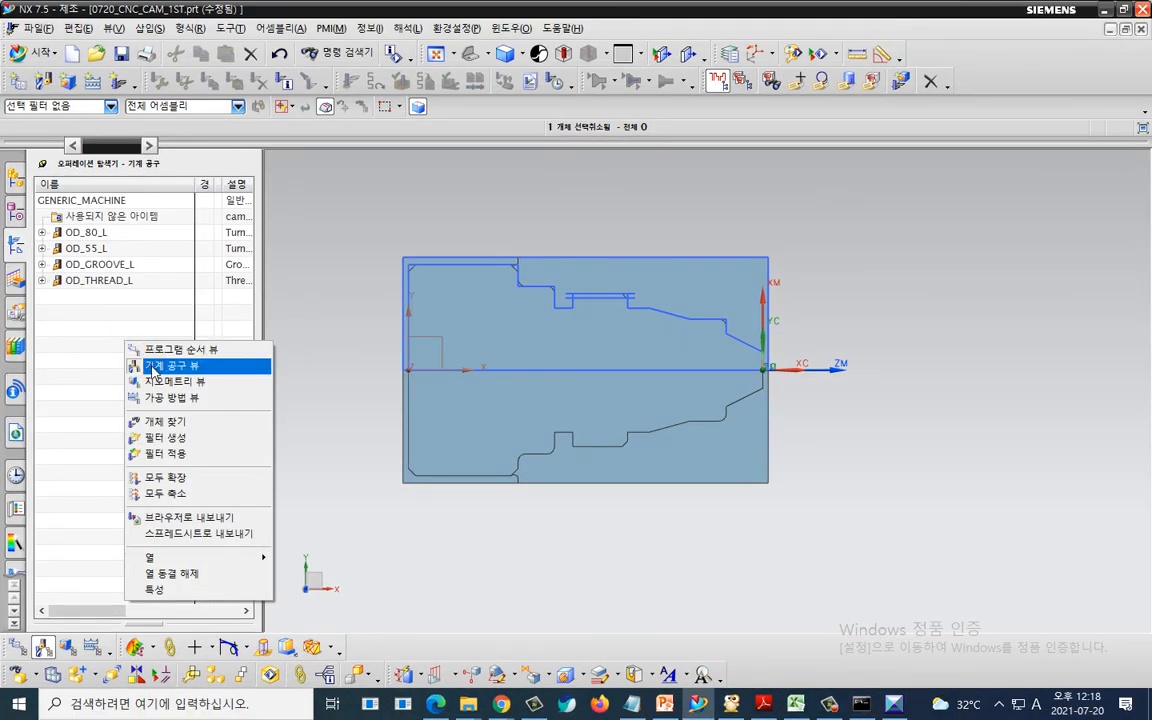
left_click(155, 381)
left_click(131, 281)
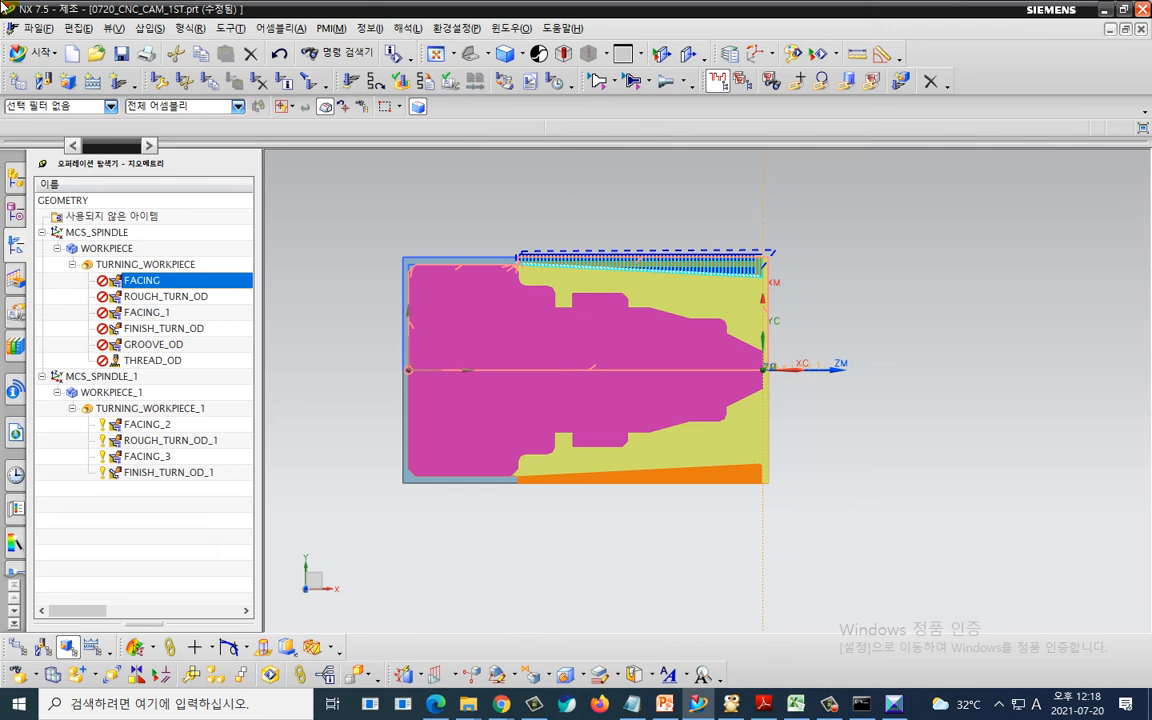
double_click(139, 281)
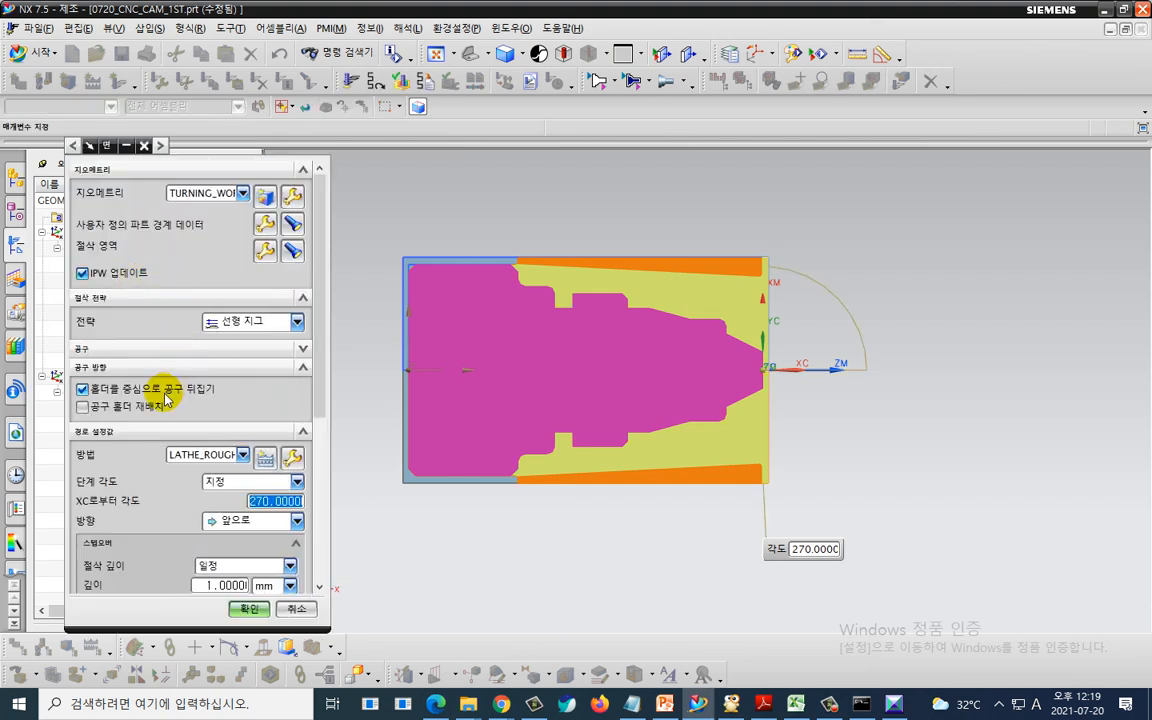
scroll(216, 571, "down", 3)
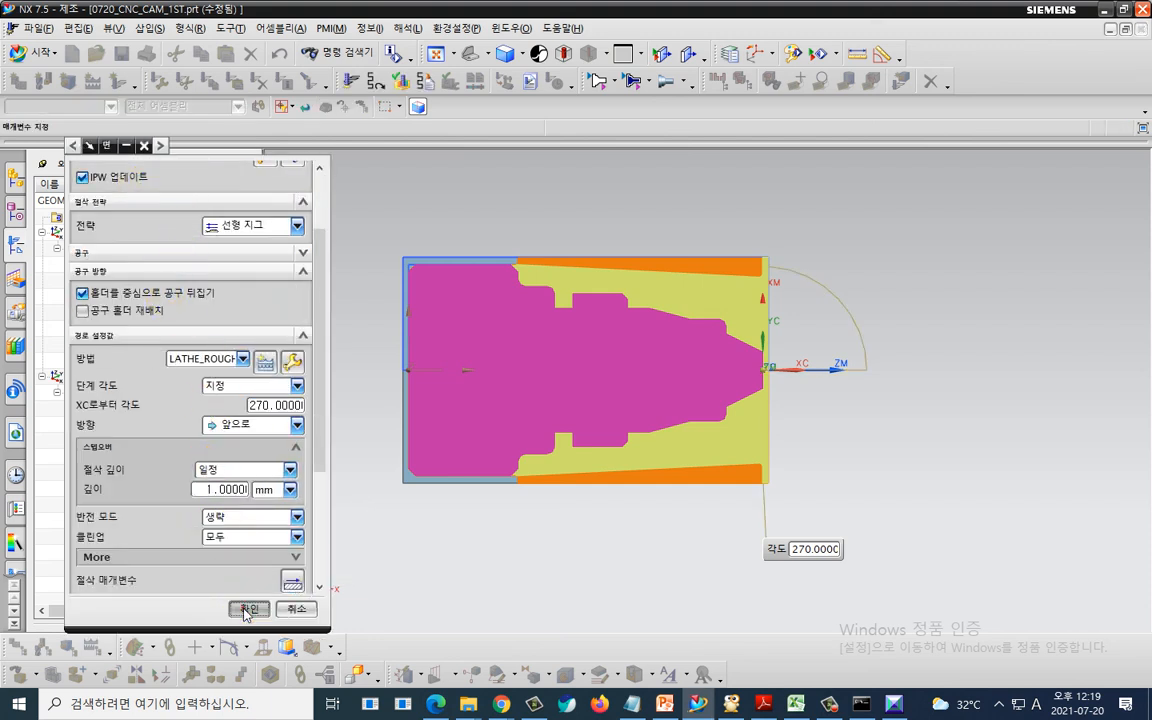
left_click(240, 608)
- Review the ROUGH_TURN_OD operation's tool orientation section and accept the operation
left_click(150, 297)
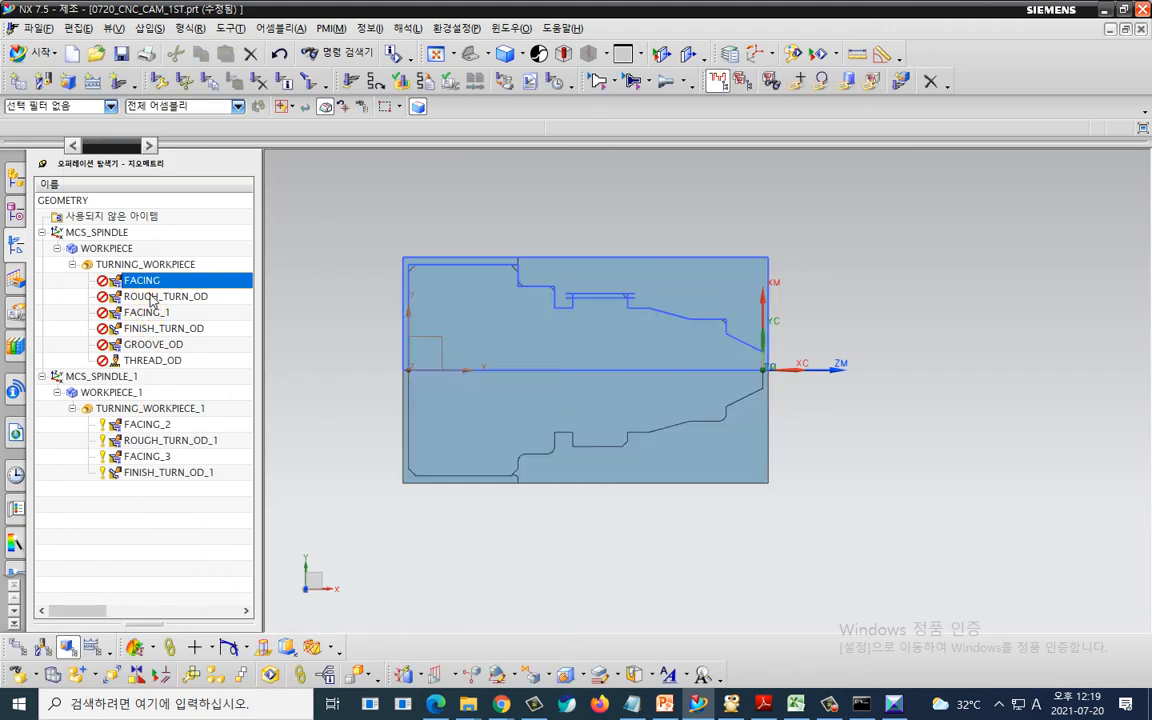
double_click(150, 297)
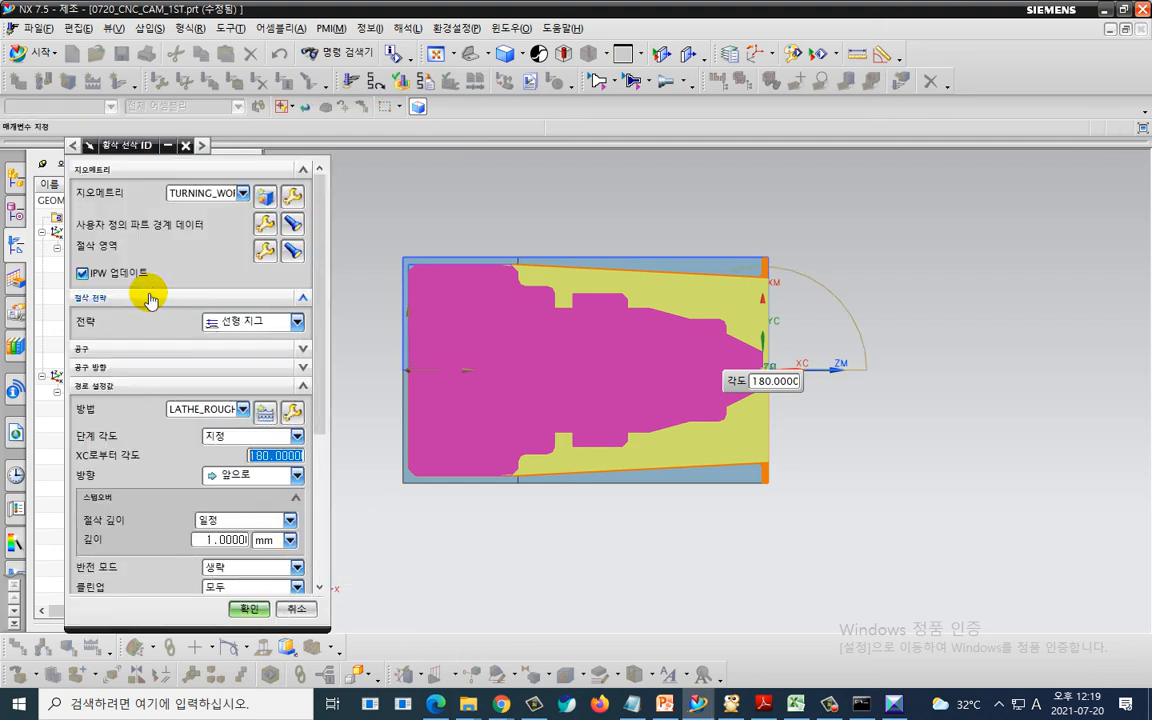
left_click(140, 367)
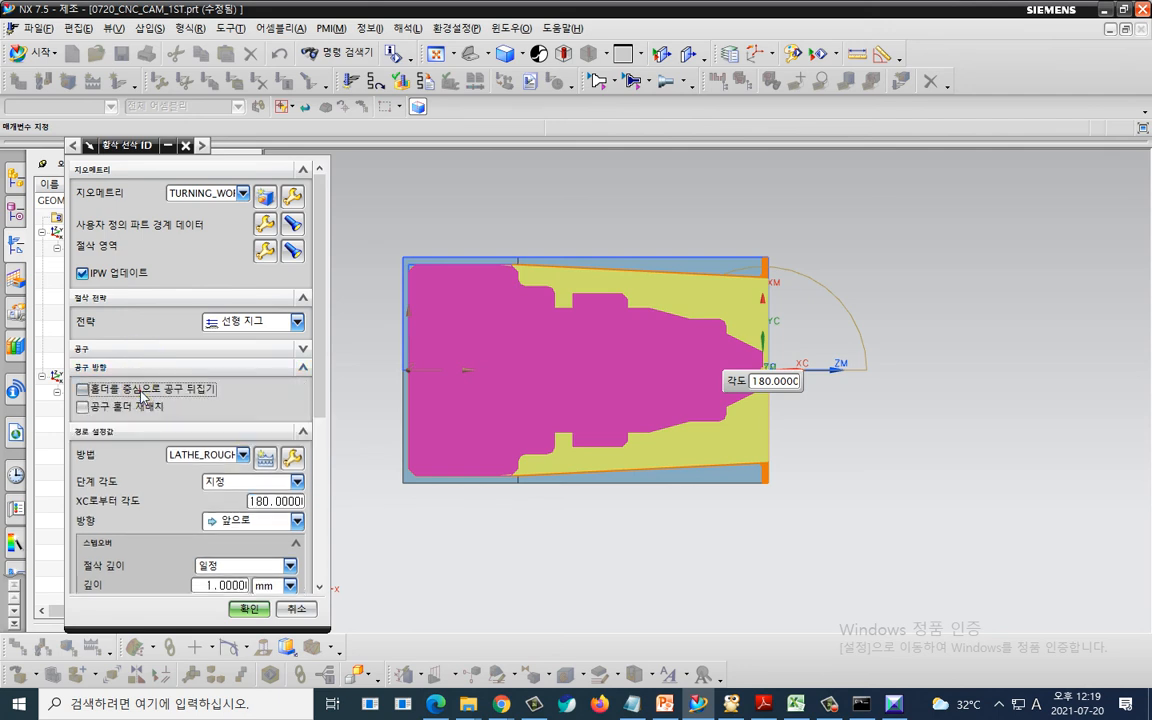
left_click(247, 607)
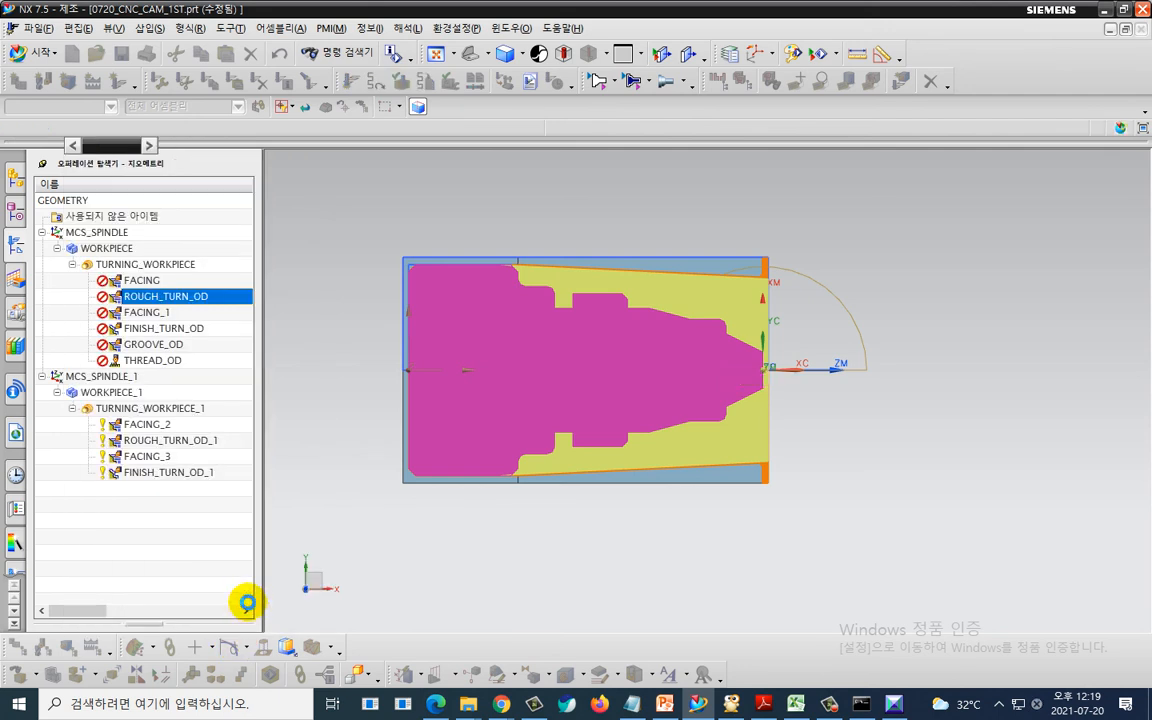
- Edit the FACING_1 operation to flip the tool about the holder and accept the change
left_click(144, 311)
left_click(144, 311)
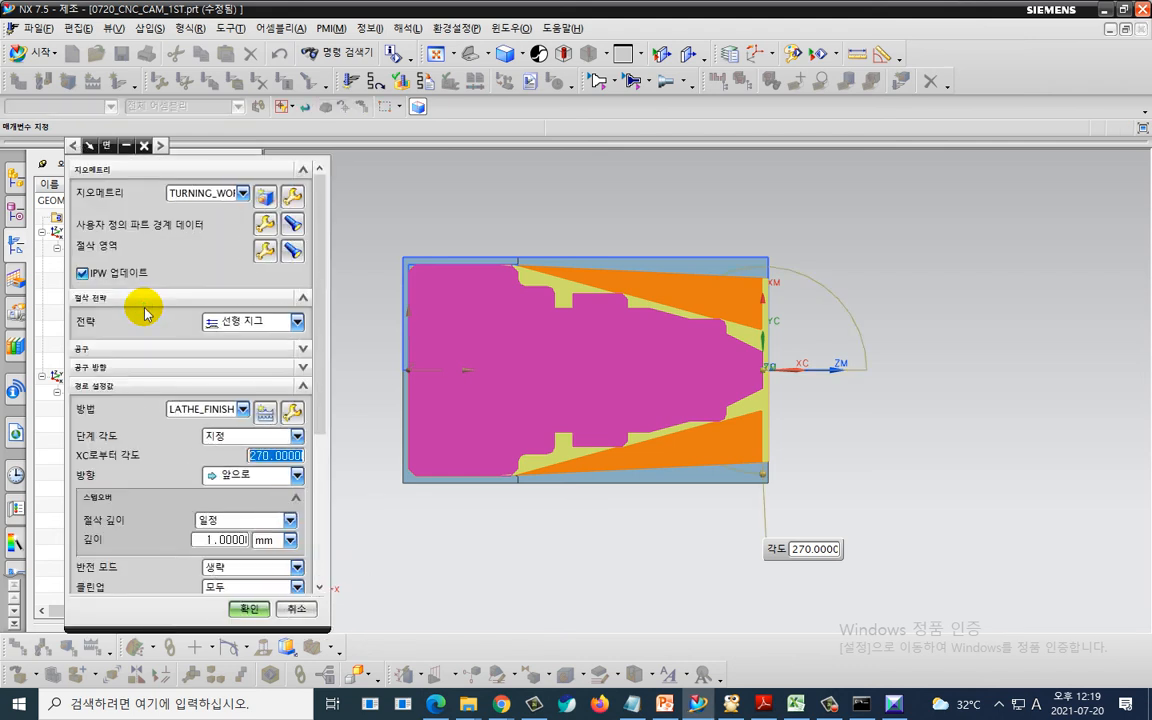
left_click(172, 368)
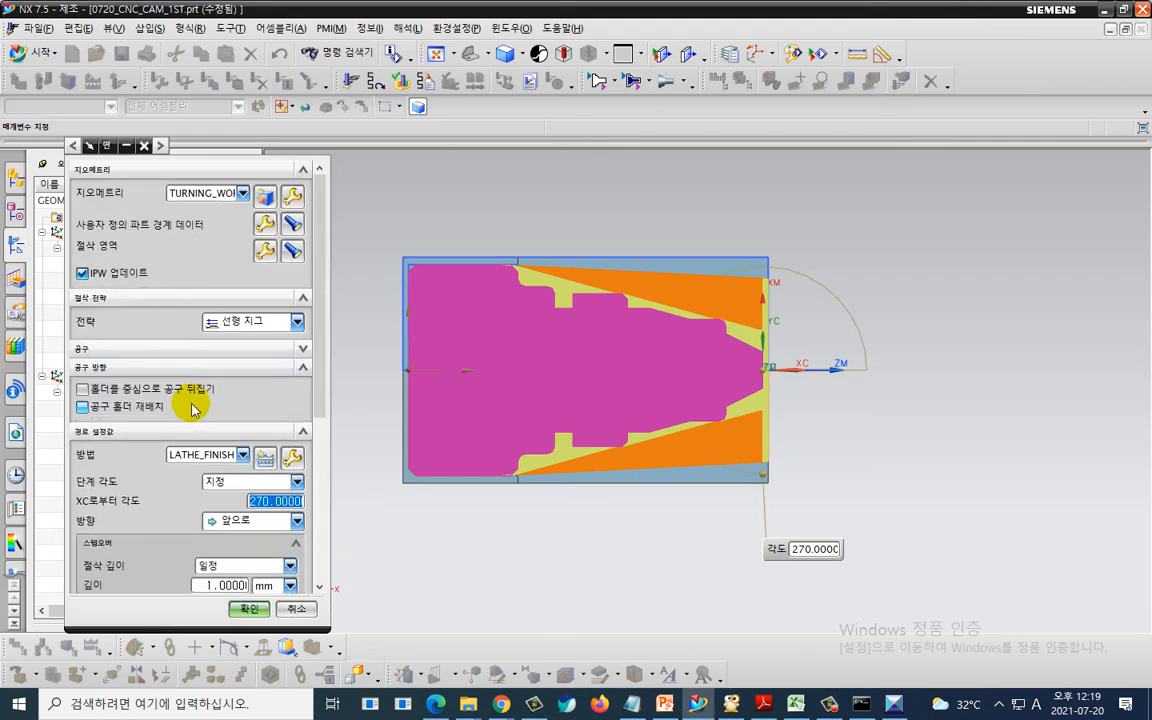
left_click(165, 389)
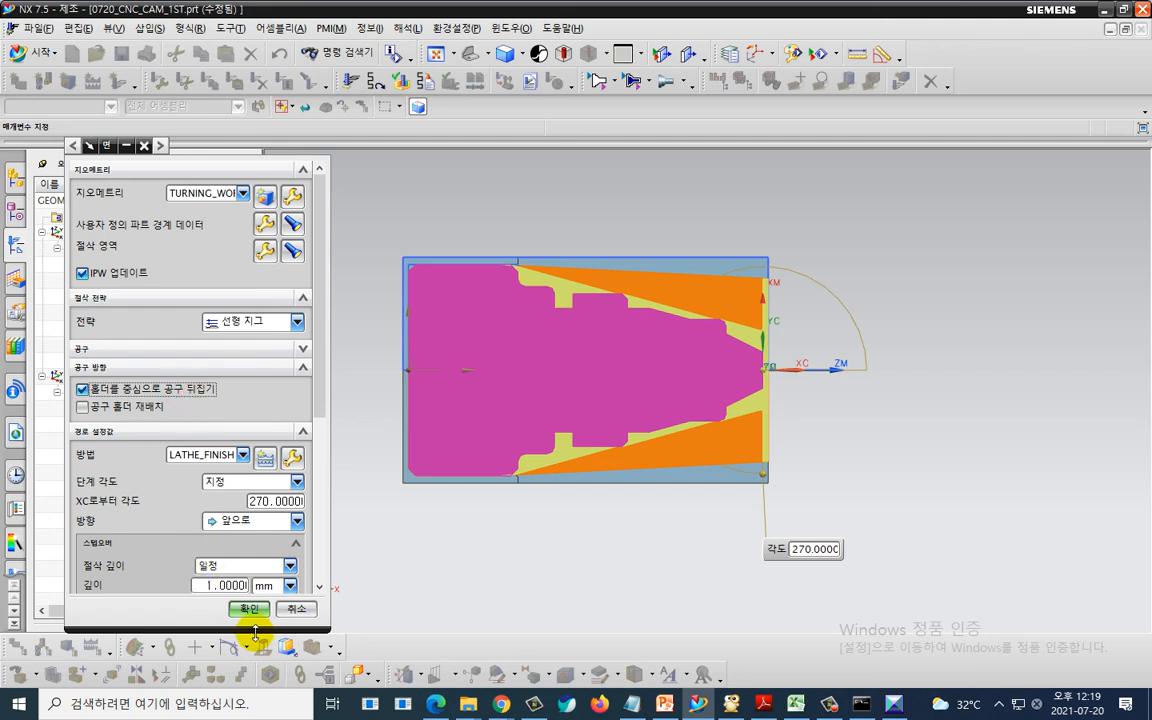
left_click(249, 608)
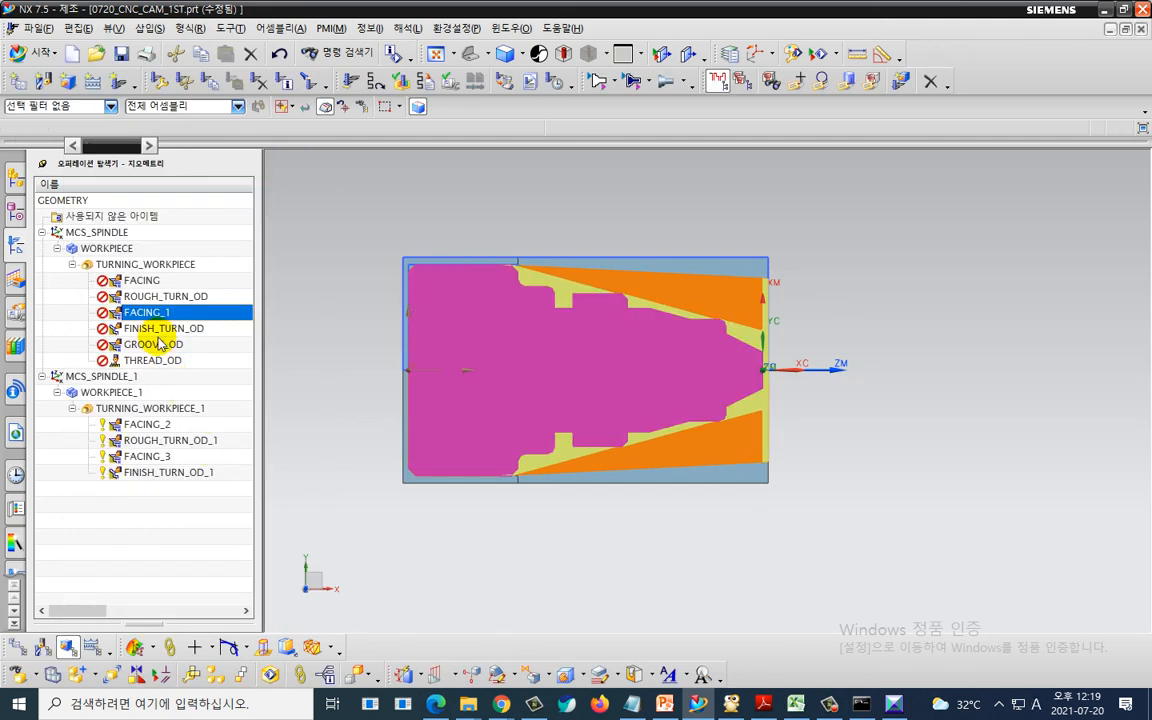
- Review the FINISH_TURN_OD operation's tool flip setting and accept the operation
left_click(156, 329)
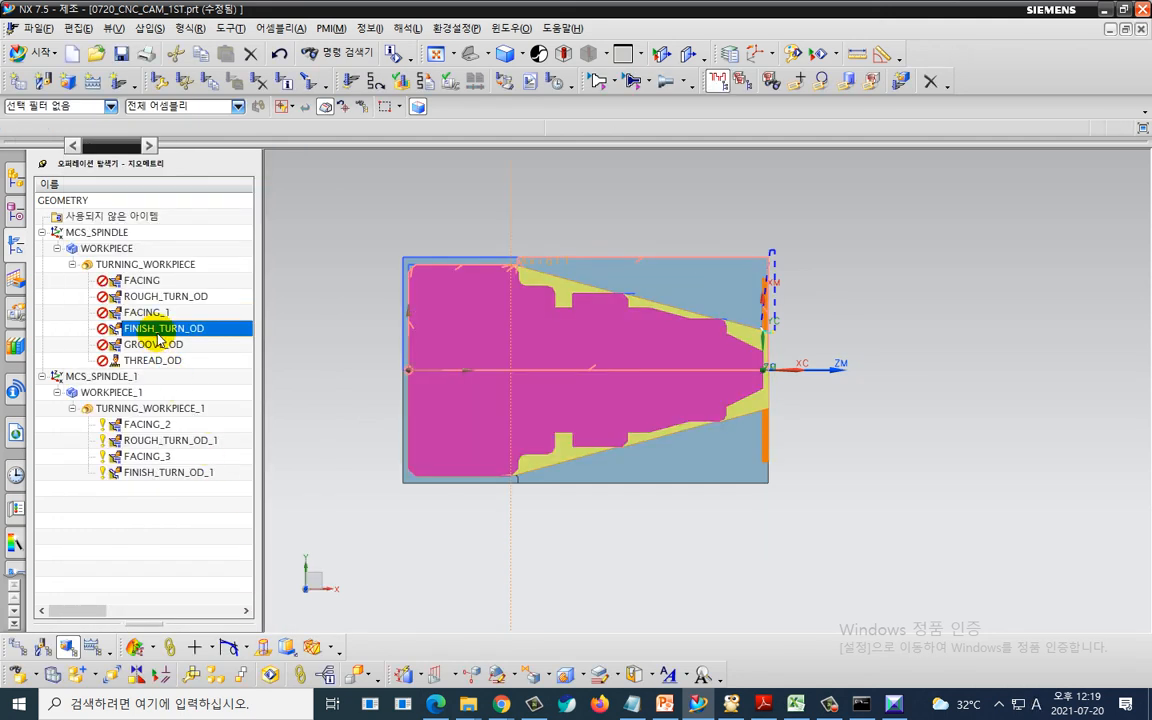
double_click(157, 332)
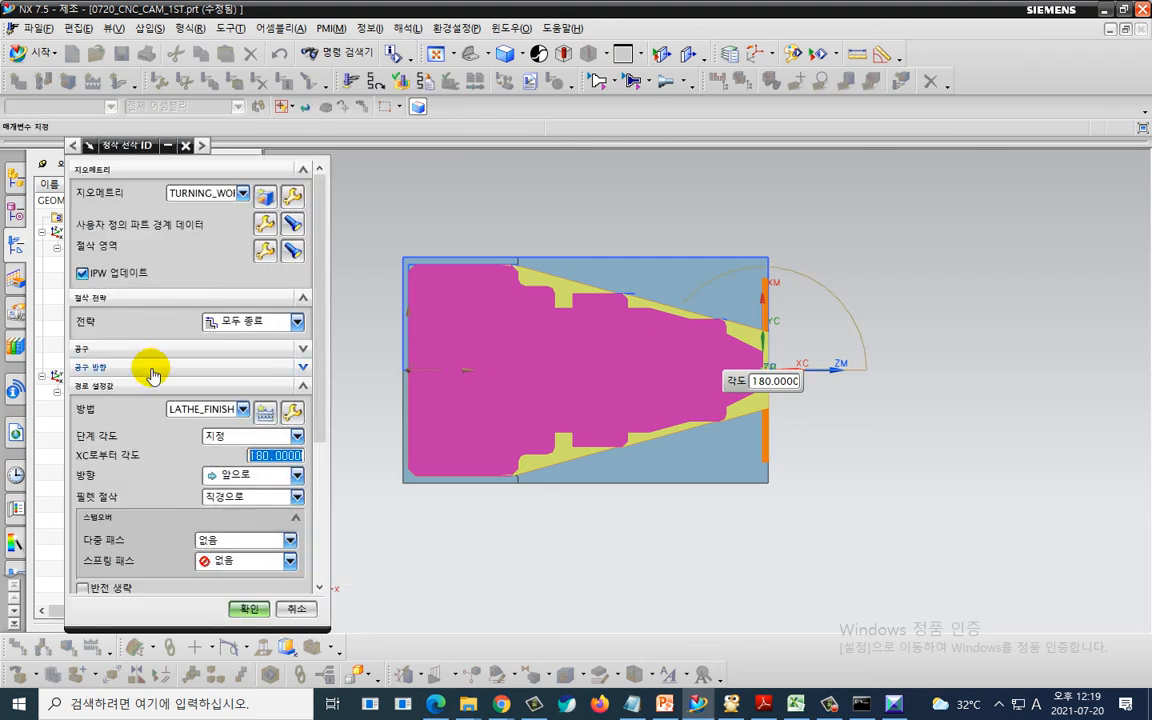
left_click(149, 367)
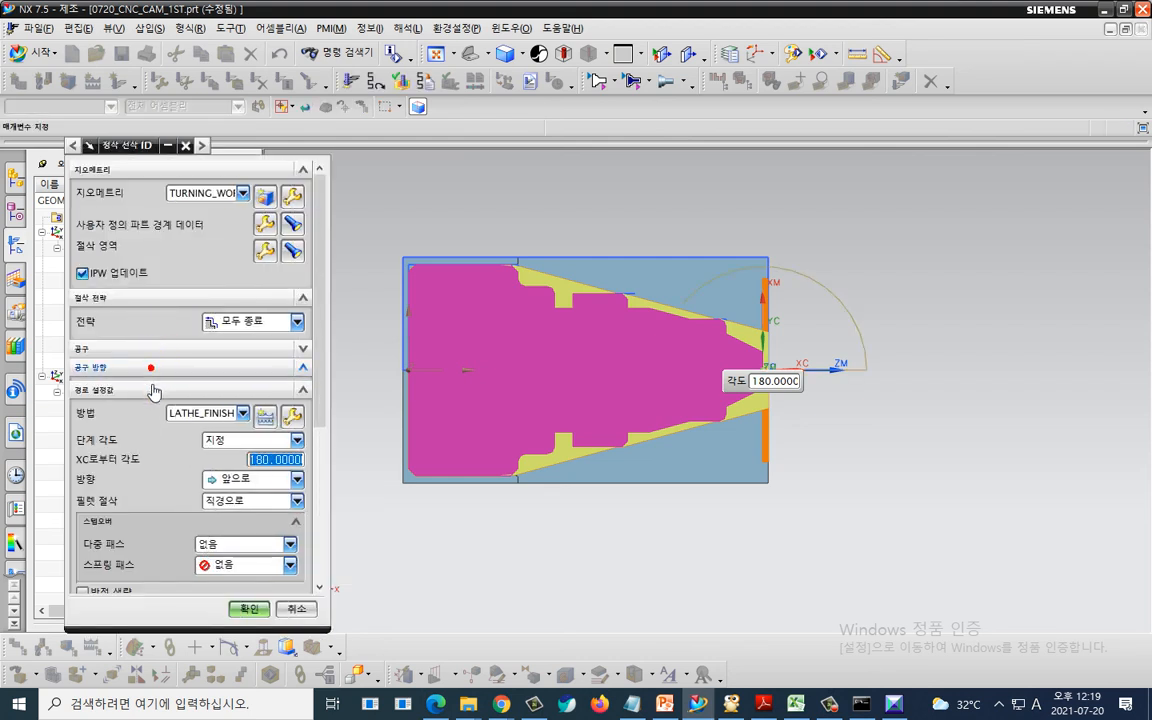
left_click(248, 609)
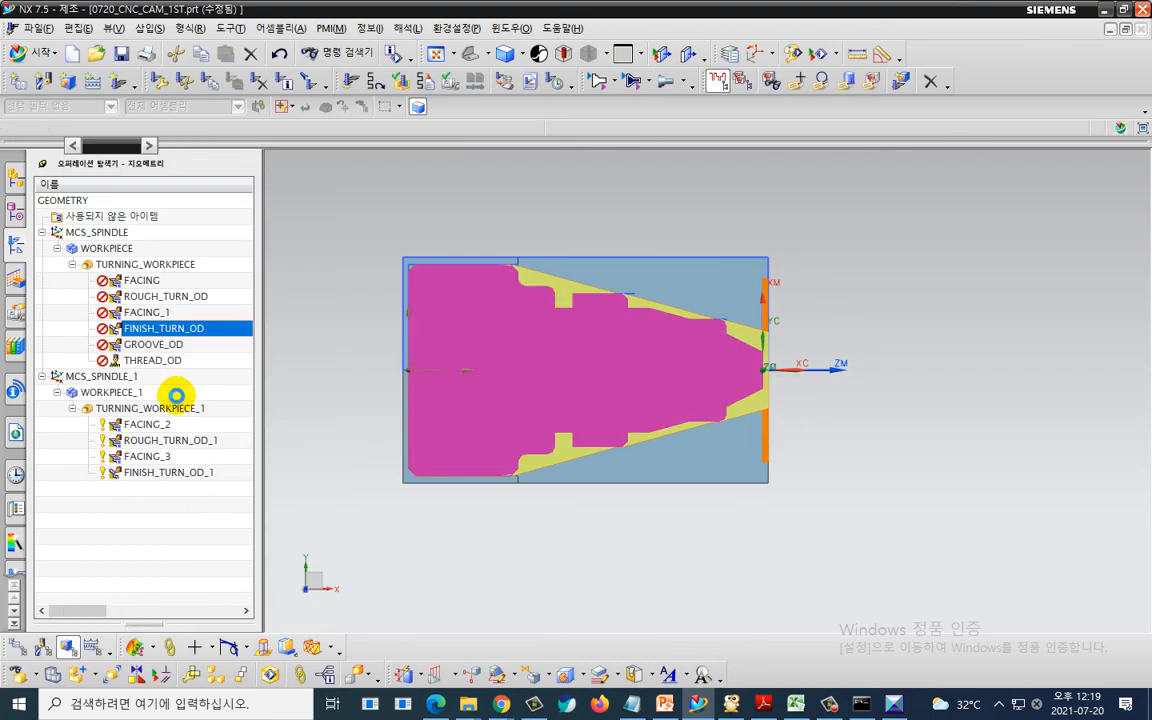
- Edit the GROOVE_OD operation to flip the tool about the holder and accept the change
left_click(172, 344)
double_click(171, 344)
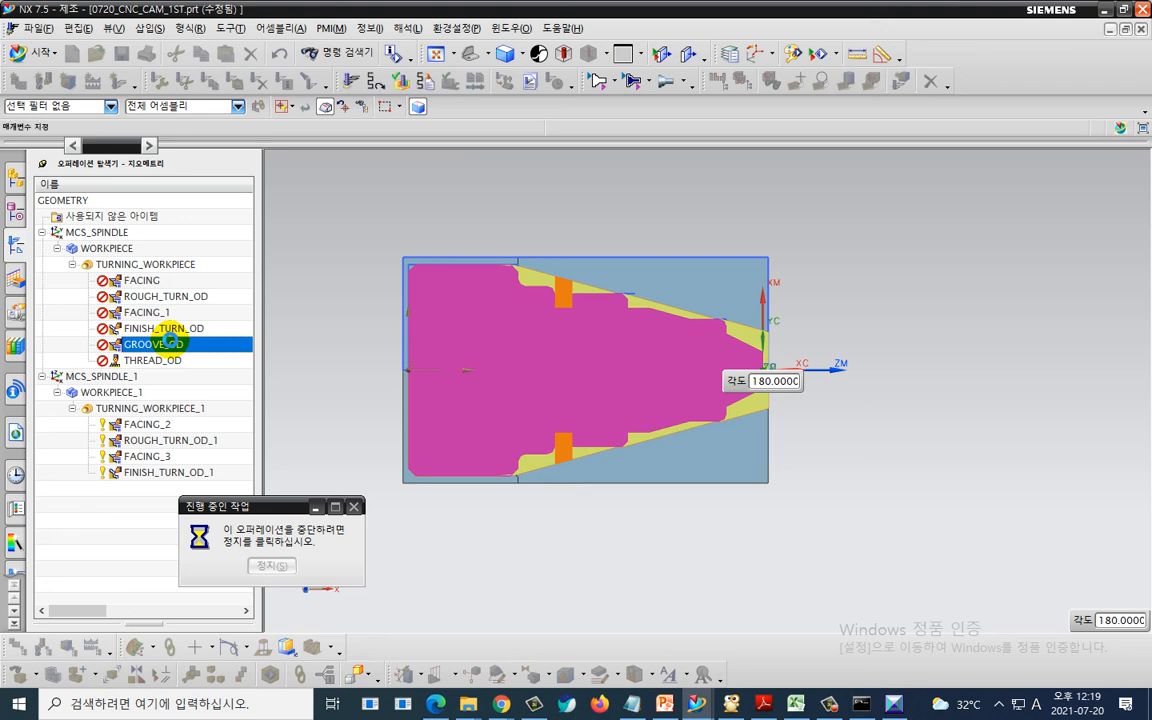
left_click(166, 370)
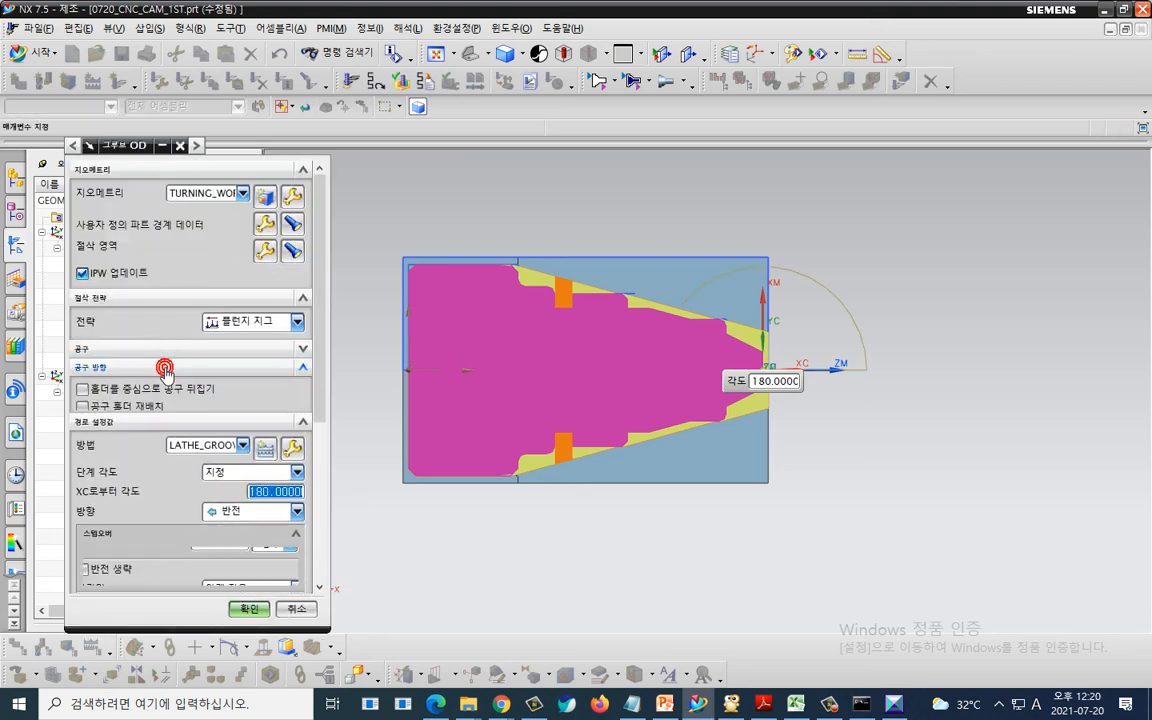
left_click(170, 387)
scroll(212, 546, "down", 5)
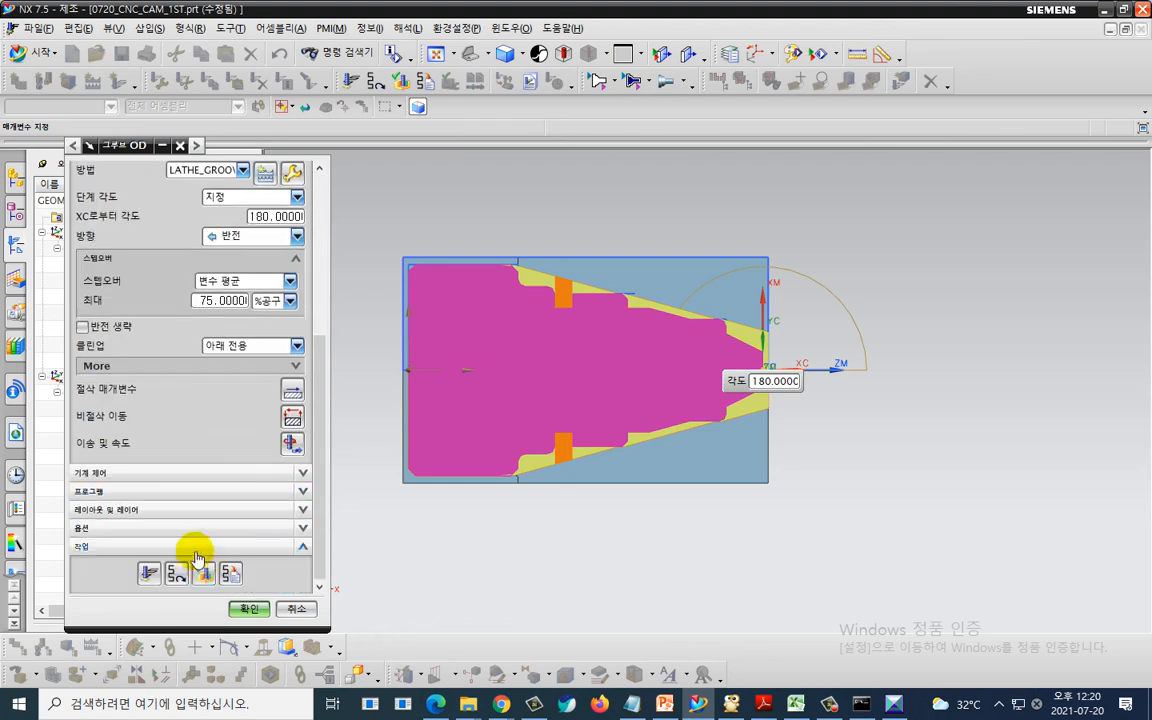
left_click(239, 607)
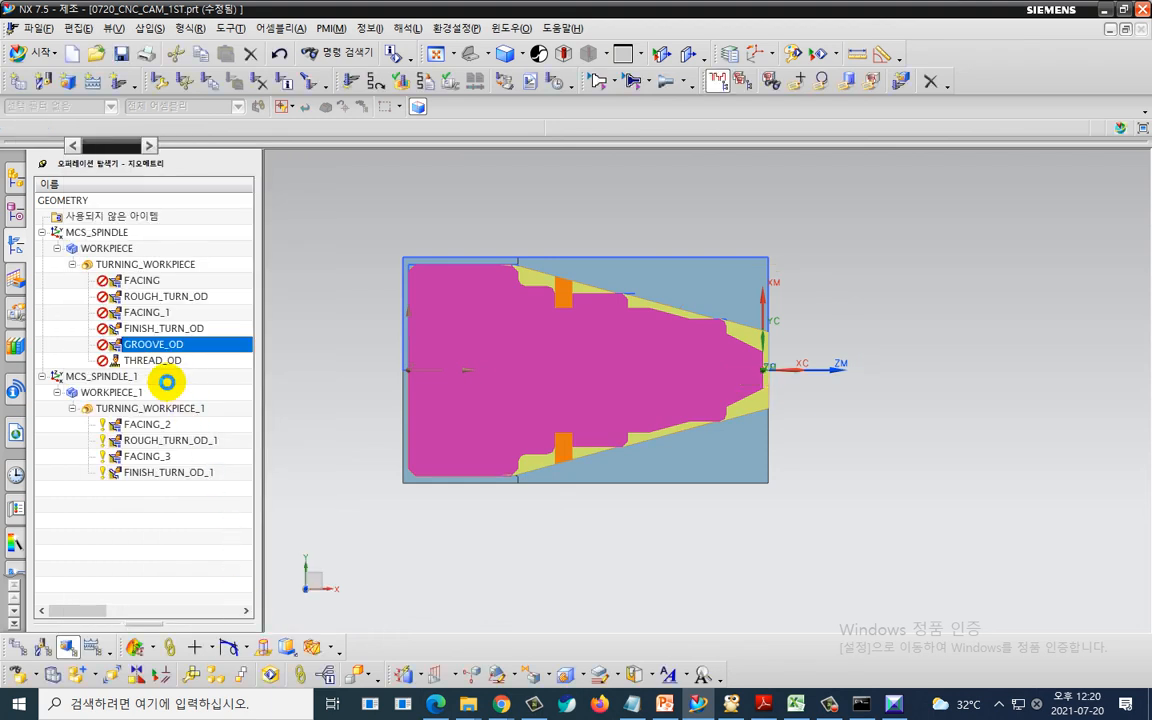
- Edit the THREAD_OD operation to flip the tool about the holder and accept the change
left_click(163, 363)
double_click(165, 367)
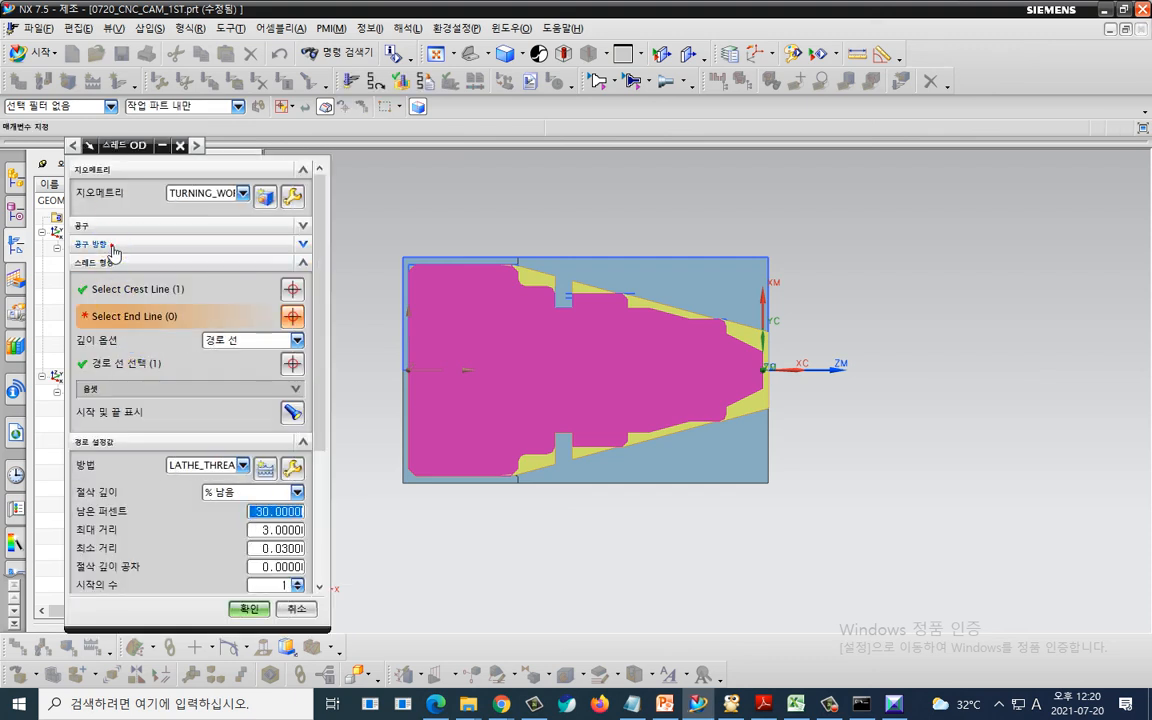
left_click(113, 248)
left_click(125, 267)
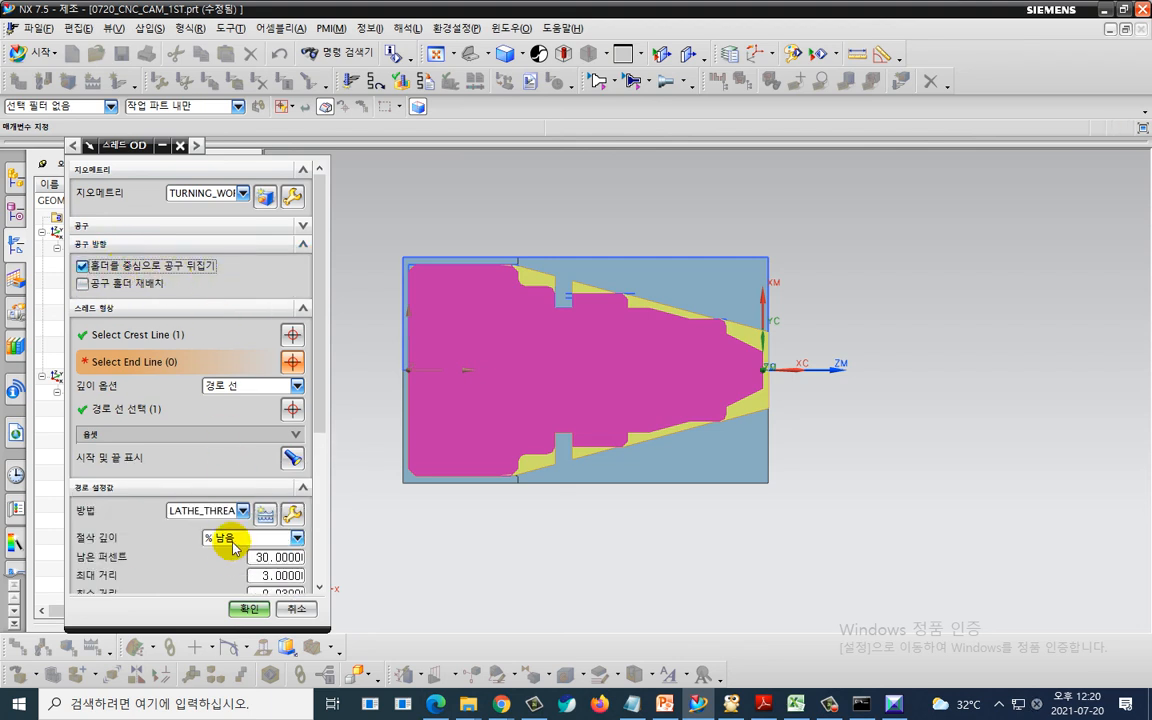
left_click(249, 608)
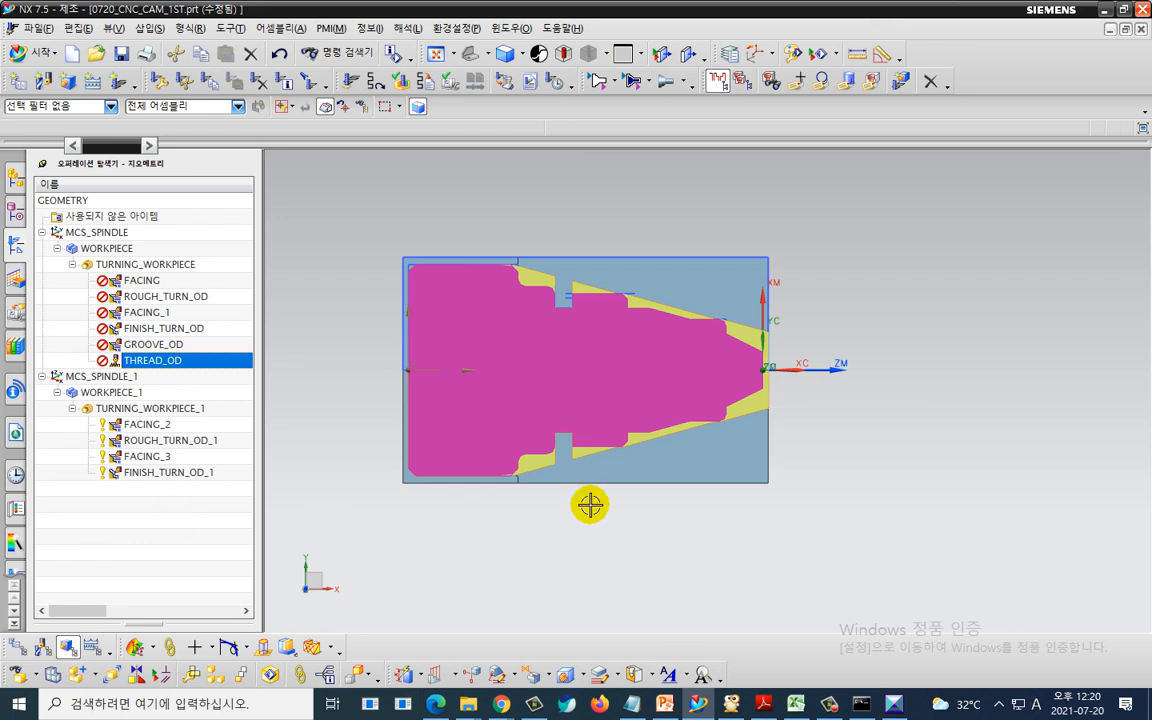
- Generate the tool paths for all operations under TURNING_WORKPIECE and accept them
left_click(199, 266)
right_click(200, 267)
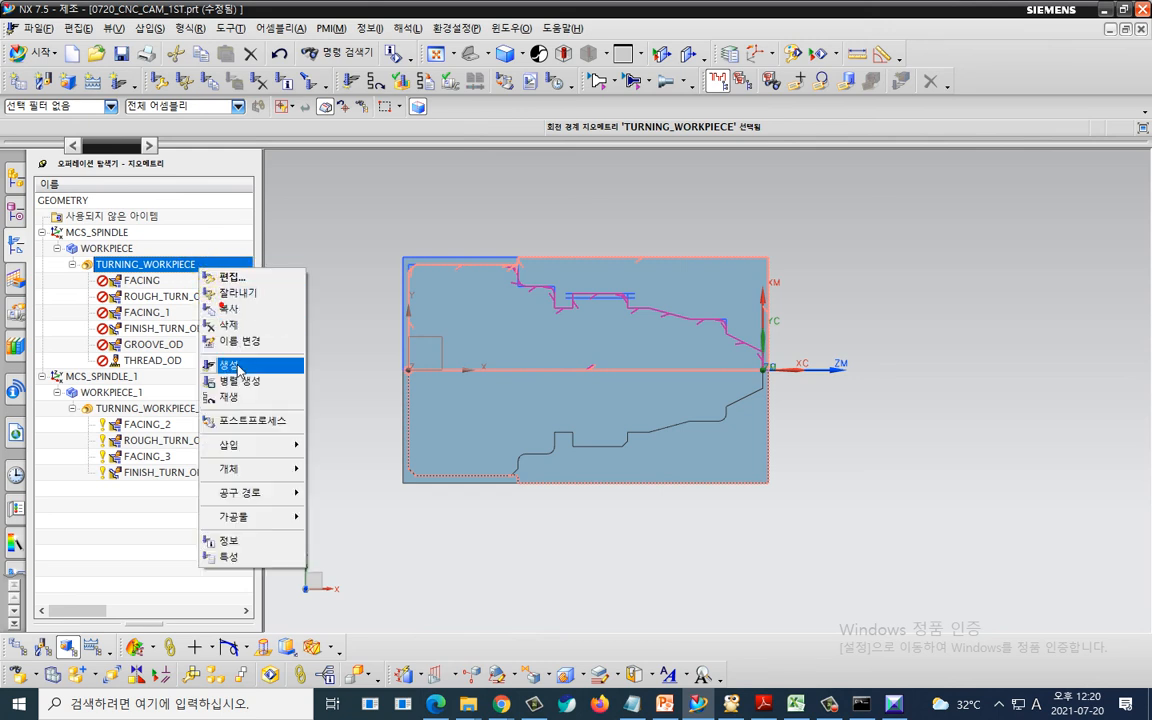
left_click(238, 367)
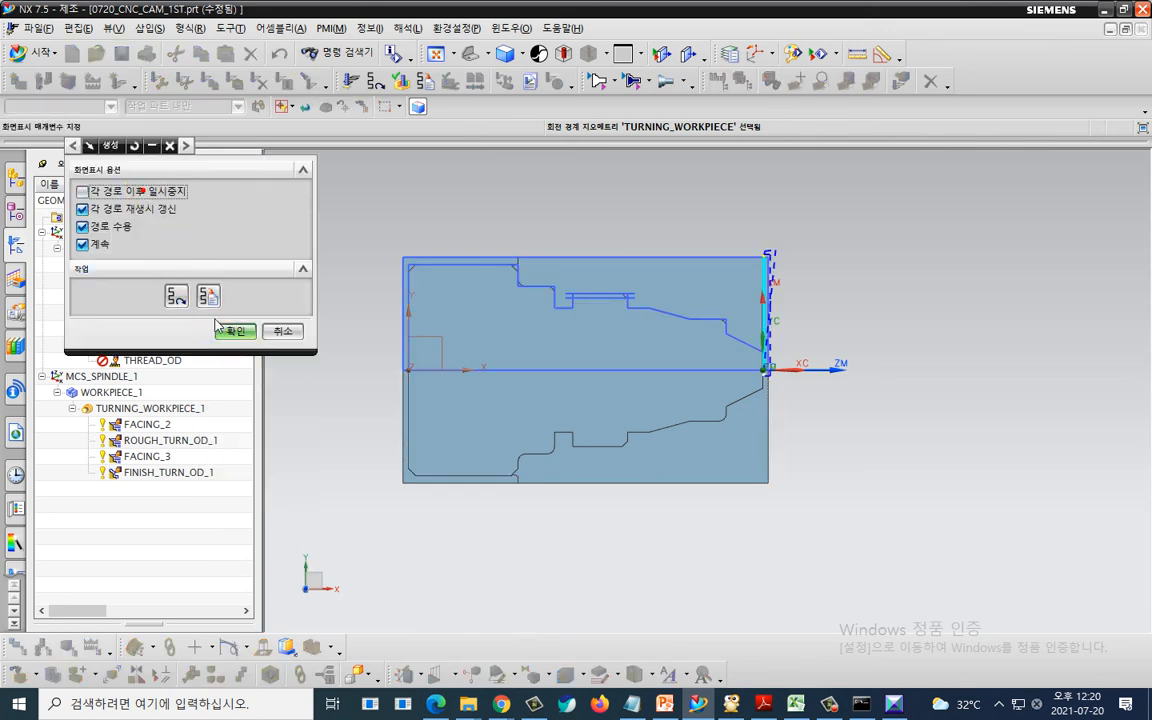
left_click(233, 330)
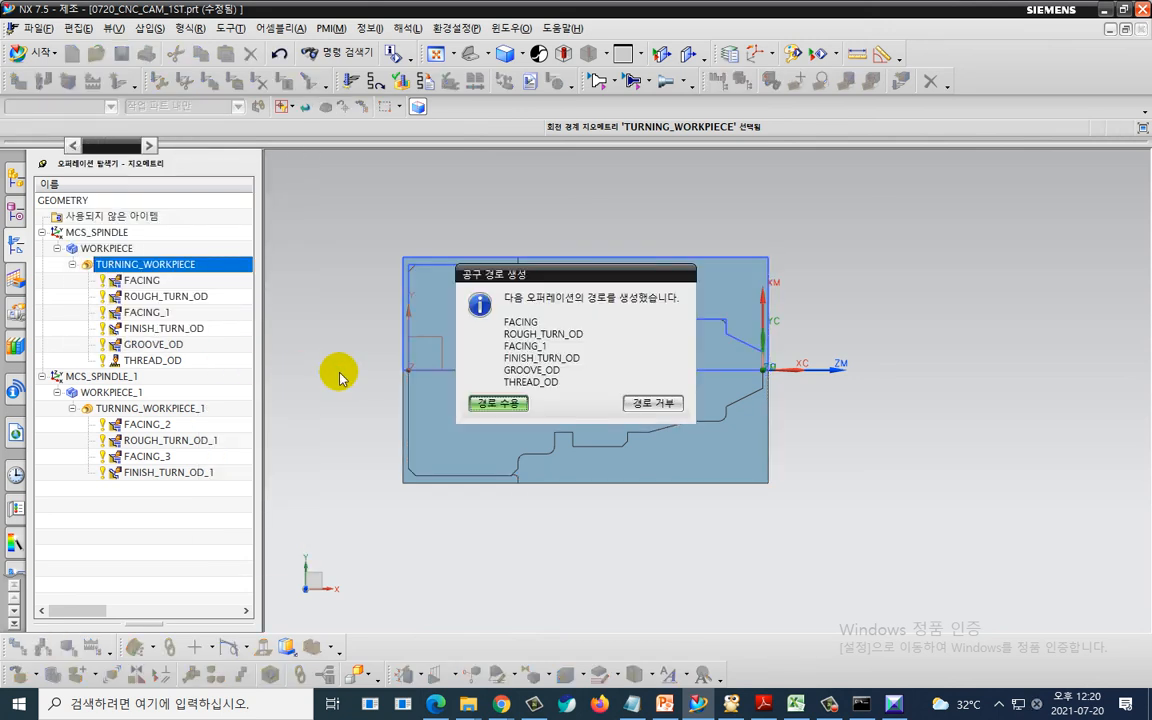
left_click(498, 403)
- Generate the tool paths for all operations under TURNING_WORKPIECE_1 and accept them
left_click(188, 410)
left_click(188, 410)
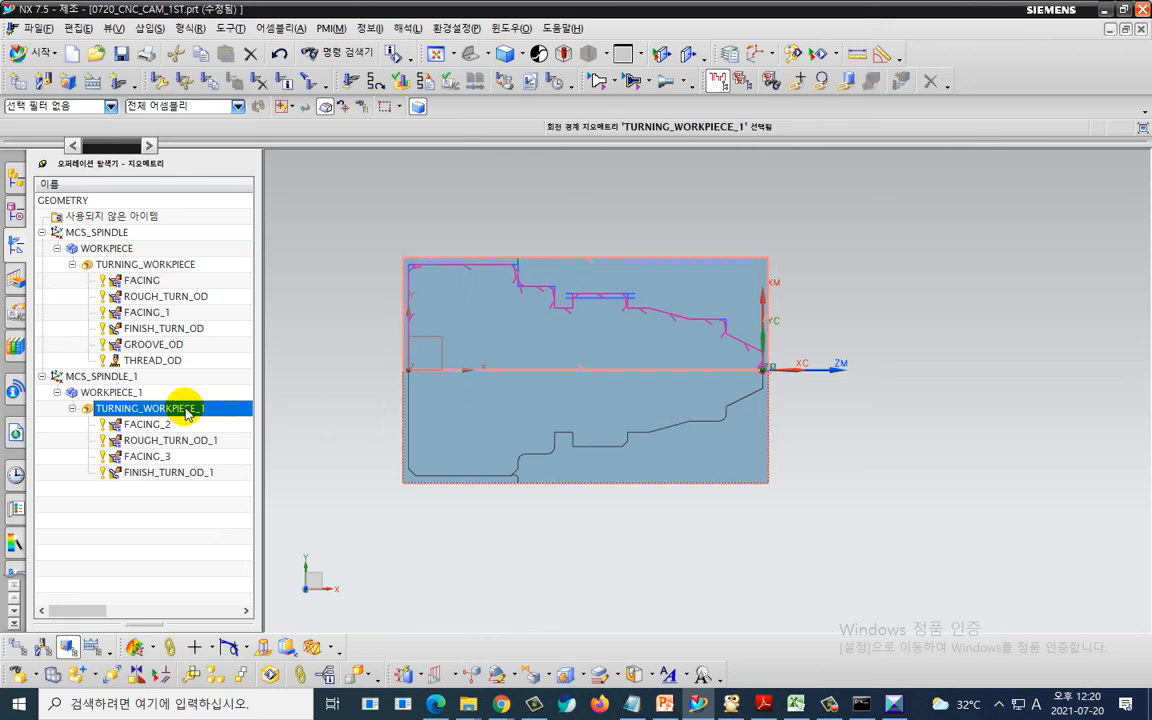
right_click(188, 410)
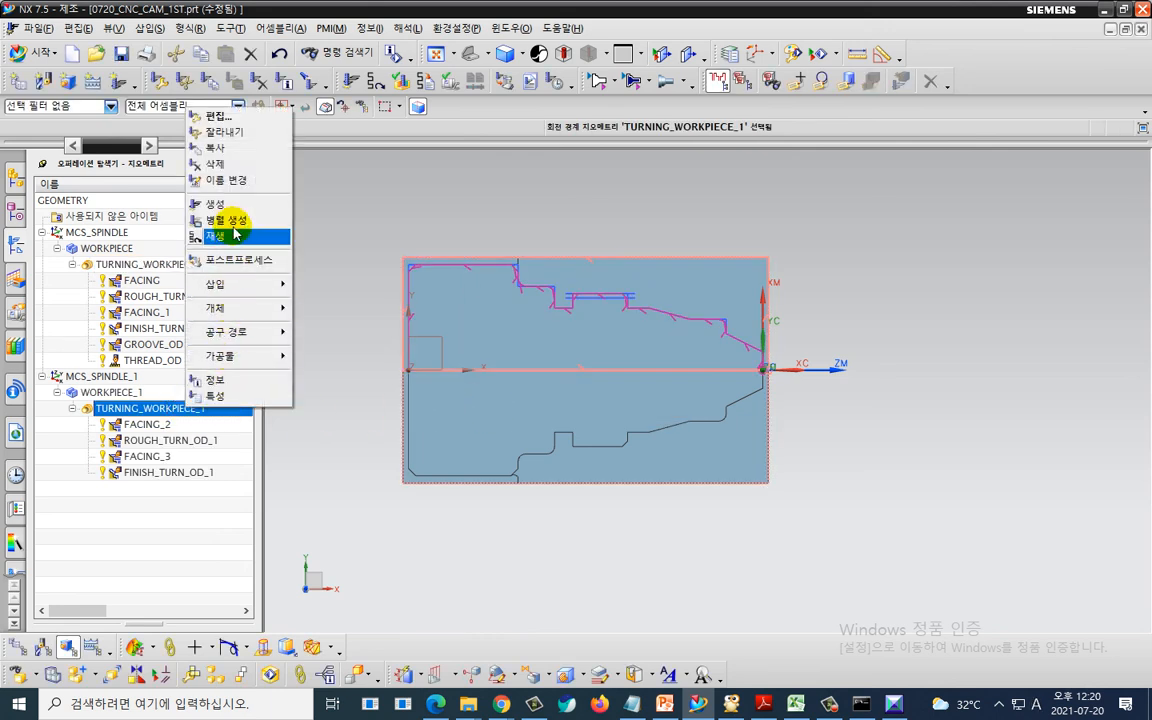
left_click(237, 205)
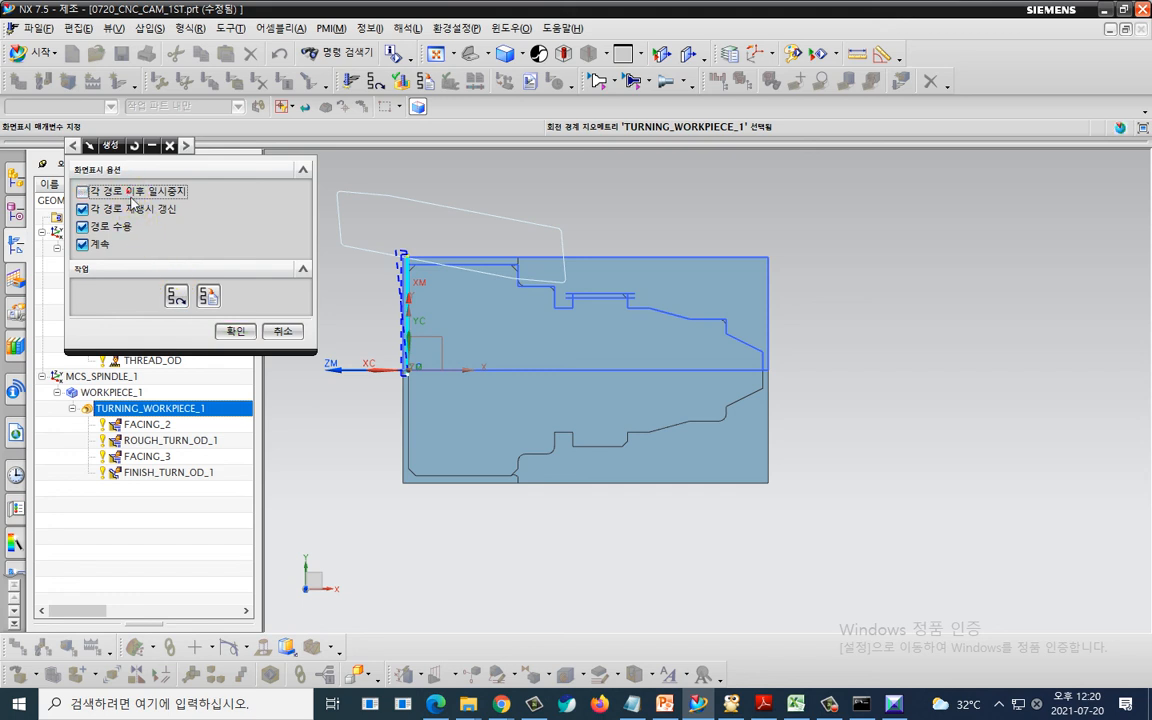
left_click(233, 333)
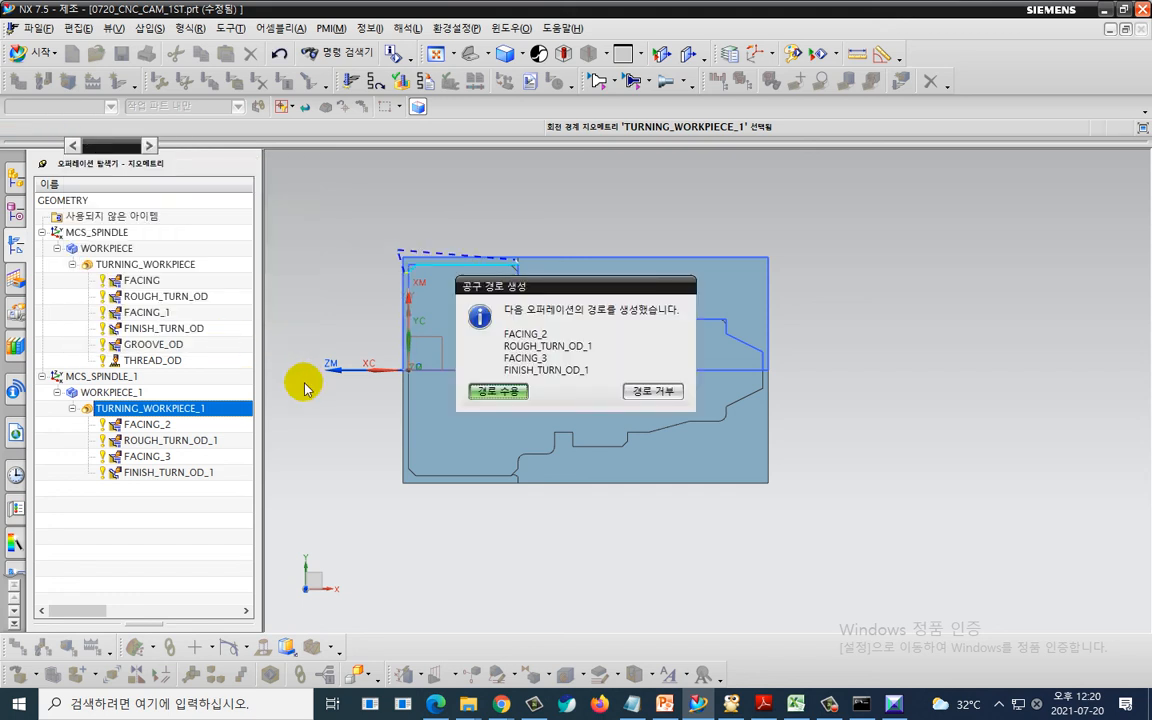
left_click(489, 391)
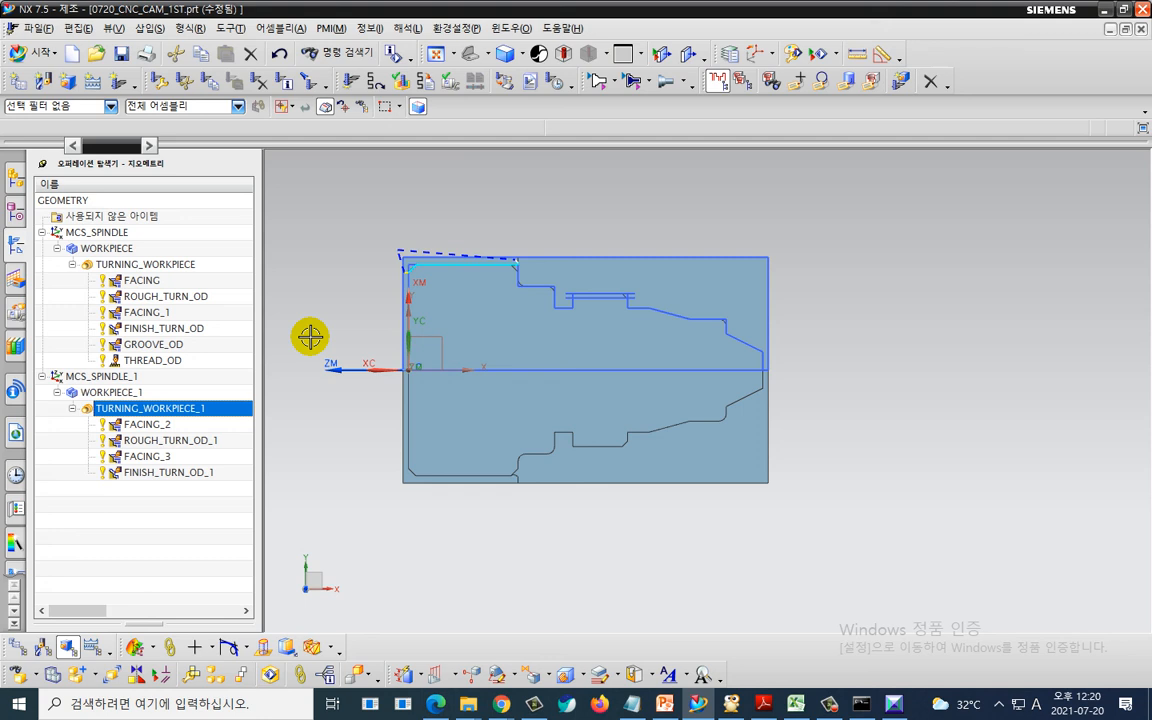
- Switch the operation navigator to the machine tool view to review which tool each operation uses
right_click(180, 540)
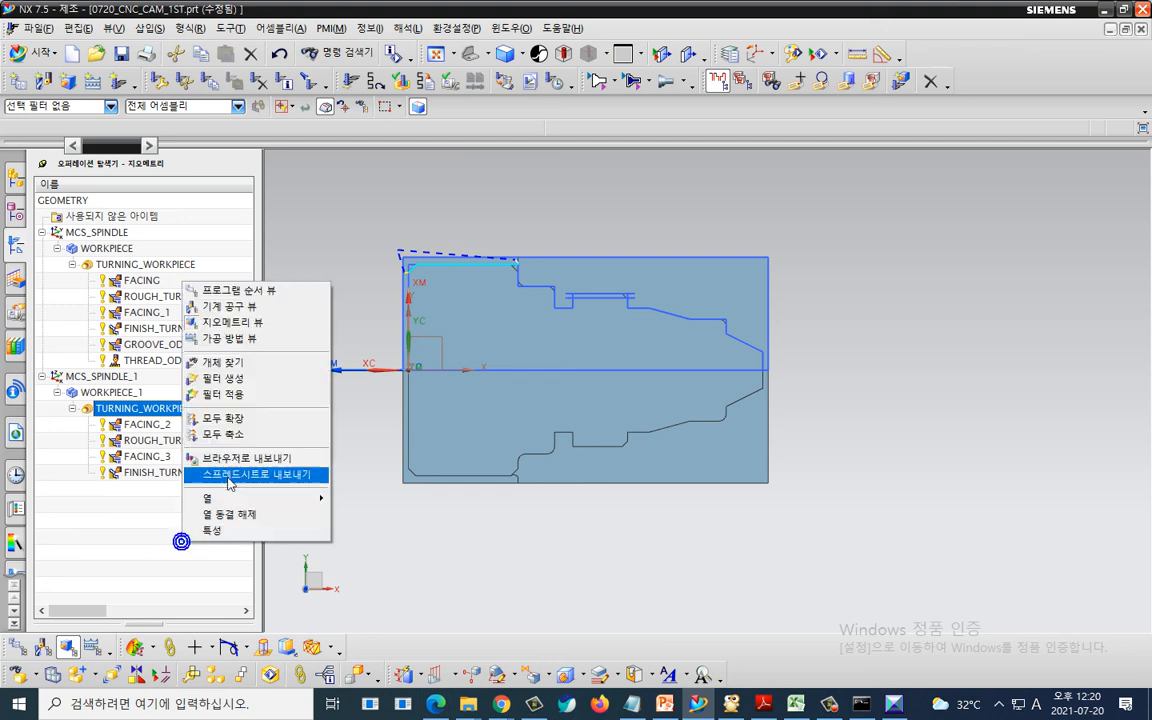
left_click(240, 306)
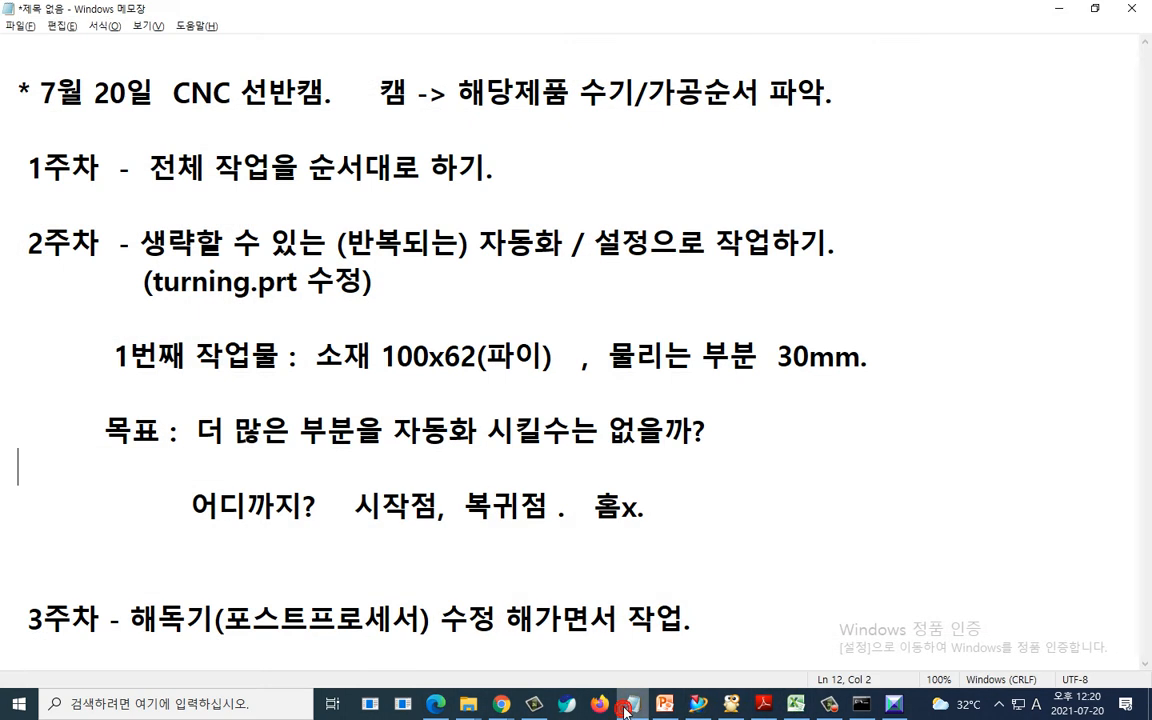
- Switch to Notepad and add blank lines after the existing notes
left_click(631, 703)
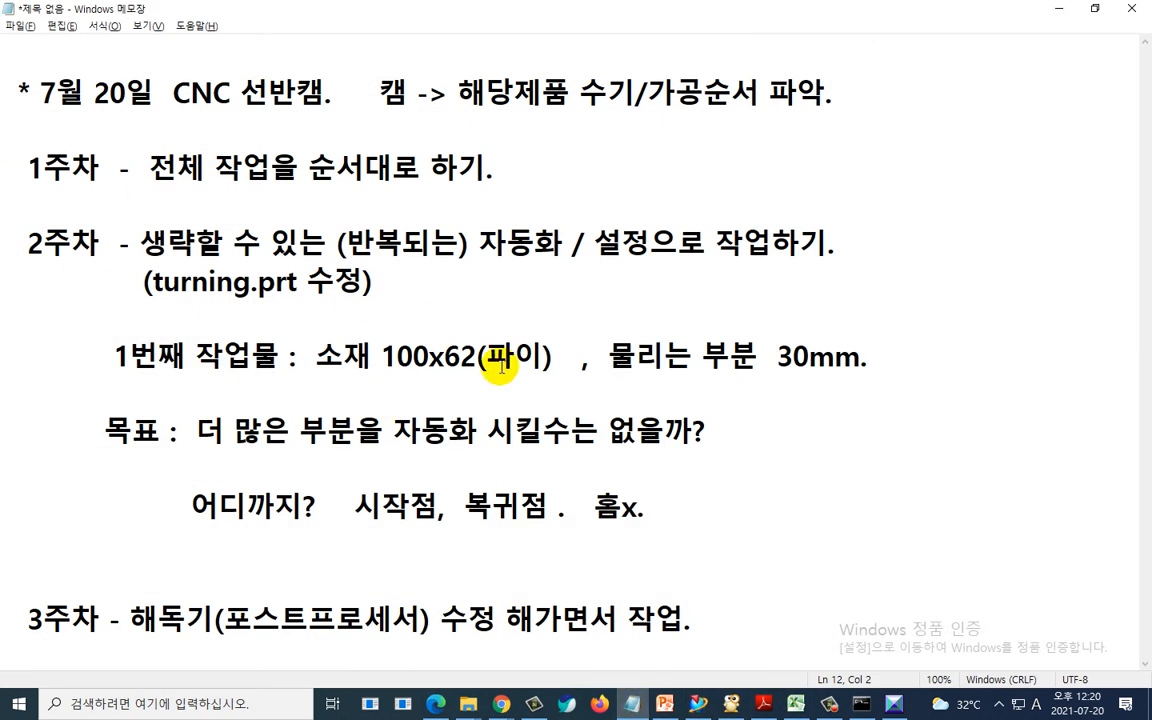
key("ctrl+End")
key("Return")
key("Return")
key("Return")
key("Return")
key("Return")
key("Return")
key("Return")
key("Return")
key("Return")
key("Return")
key("Return")
key("Return")
key("Return")
key("Return")
key("Return")
key("Return")
key("Return")
key("Return")
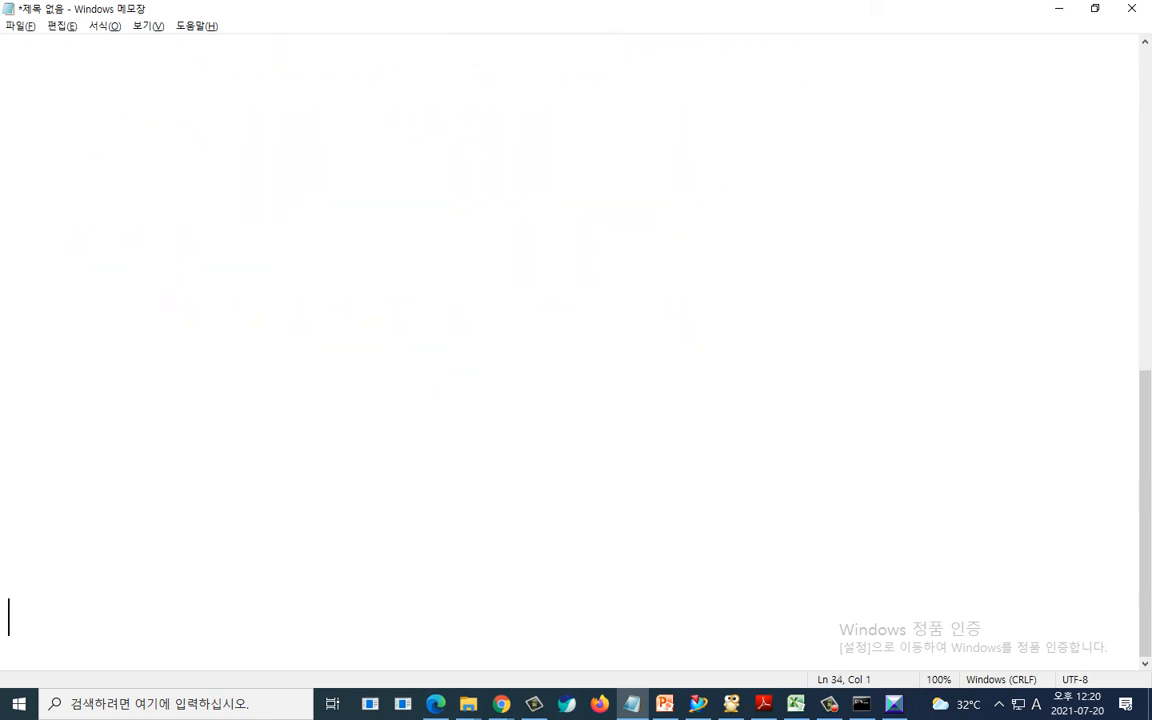
- Type the heading "* CNC캠 특이 상황" at the top of the new section
left_click(109, 79)
type("* cn")
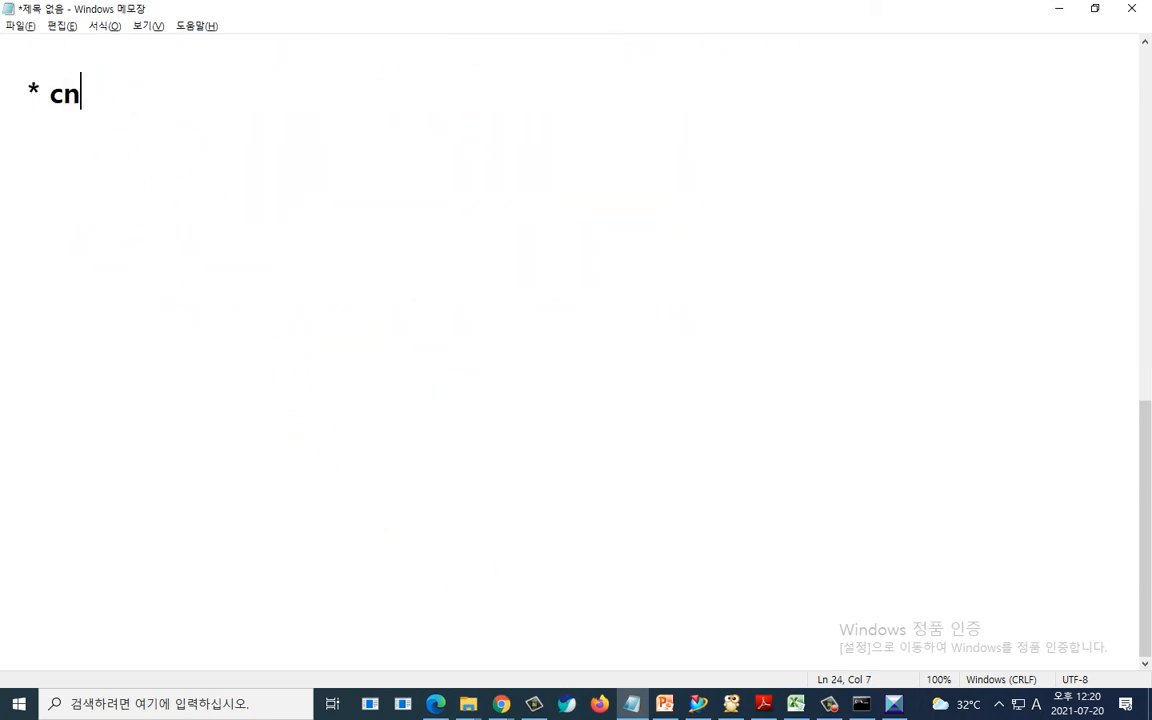
type("CNC캠 ")
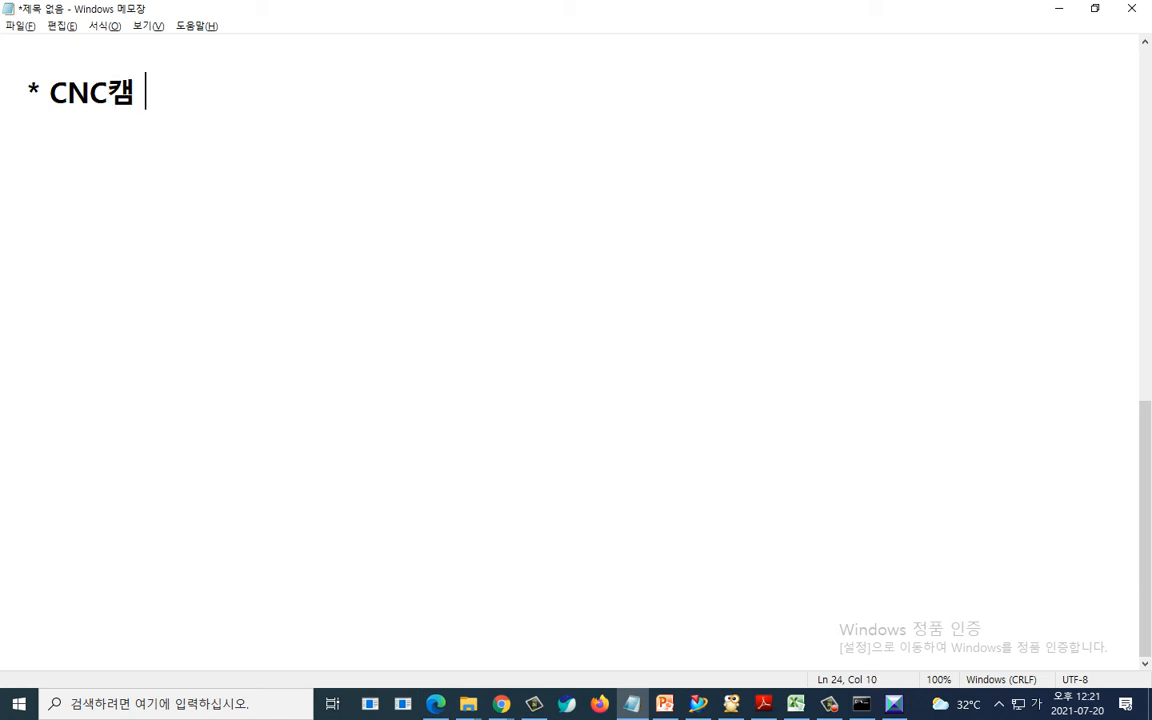
type("특ㅎ상호")
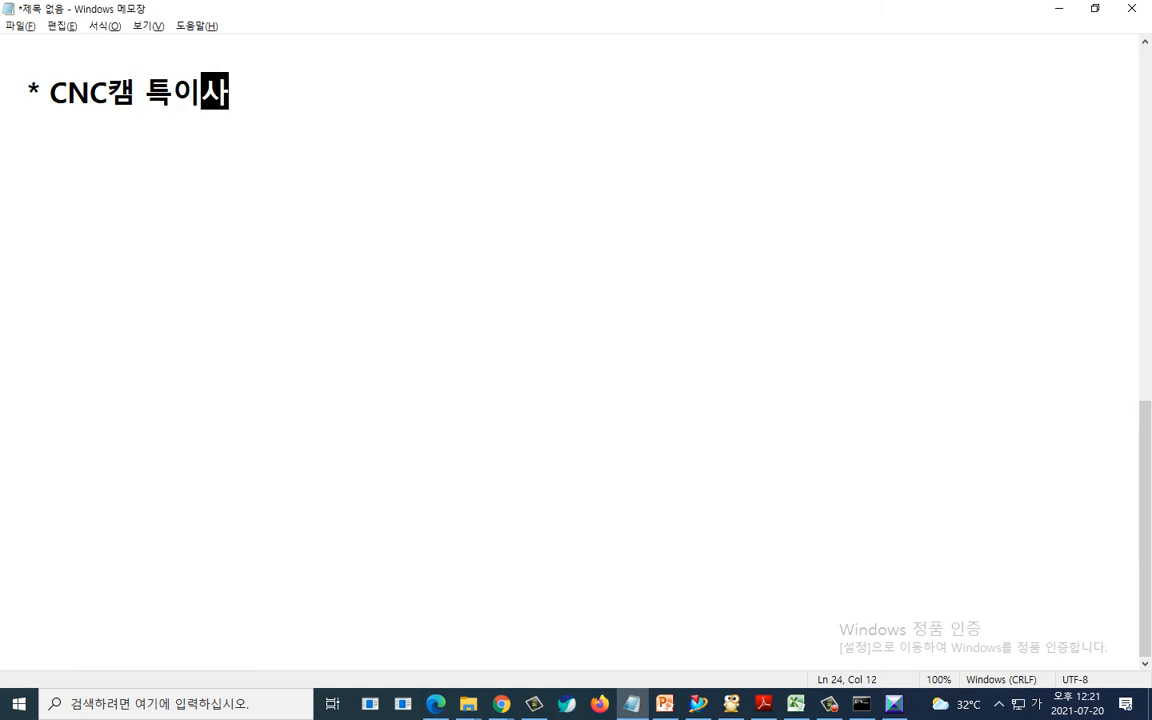
key("BackSpace")
key("BackSpace")
key("BackSpace")
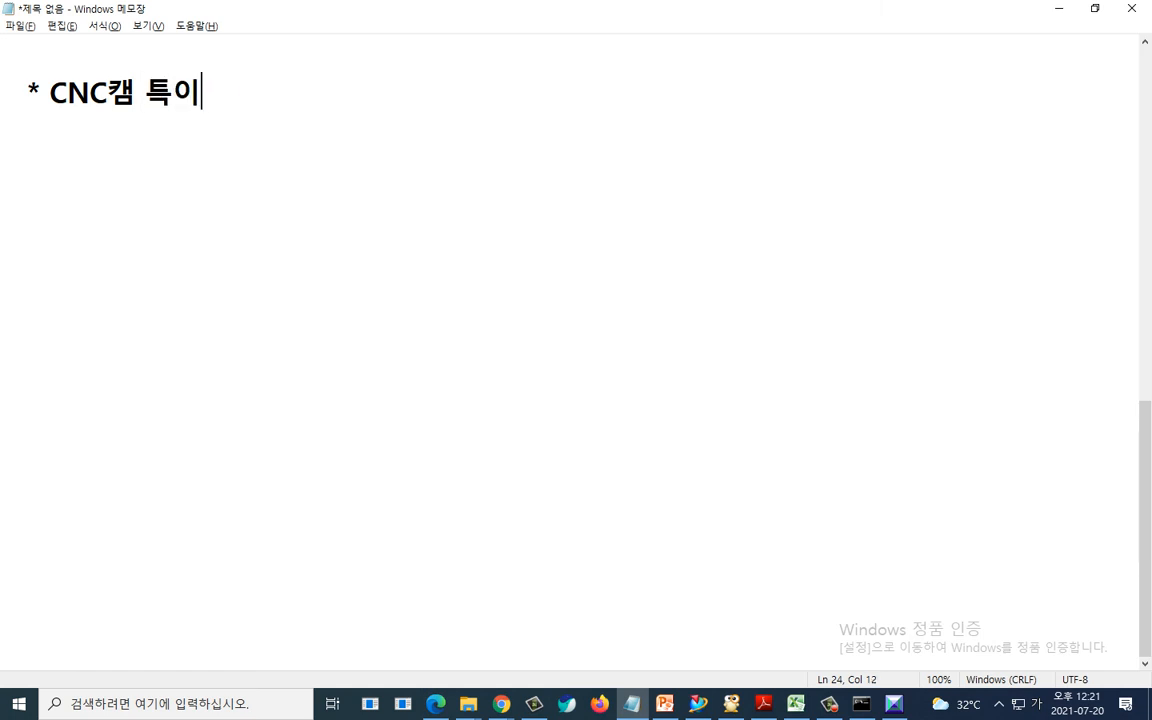
type("상황")
- Add the item "1. 공구를 미리 설정파일에 내놓은 경우" and start an indented line
key("Return")
type("1")
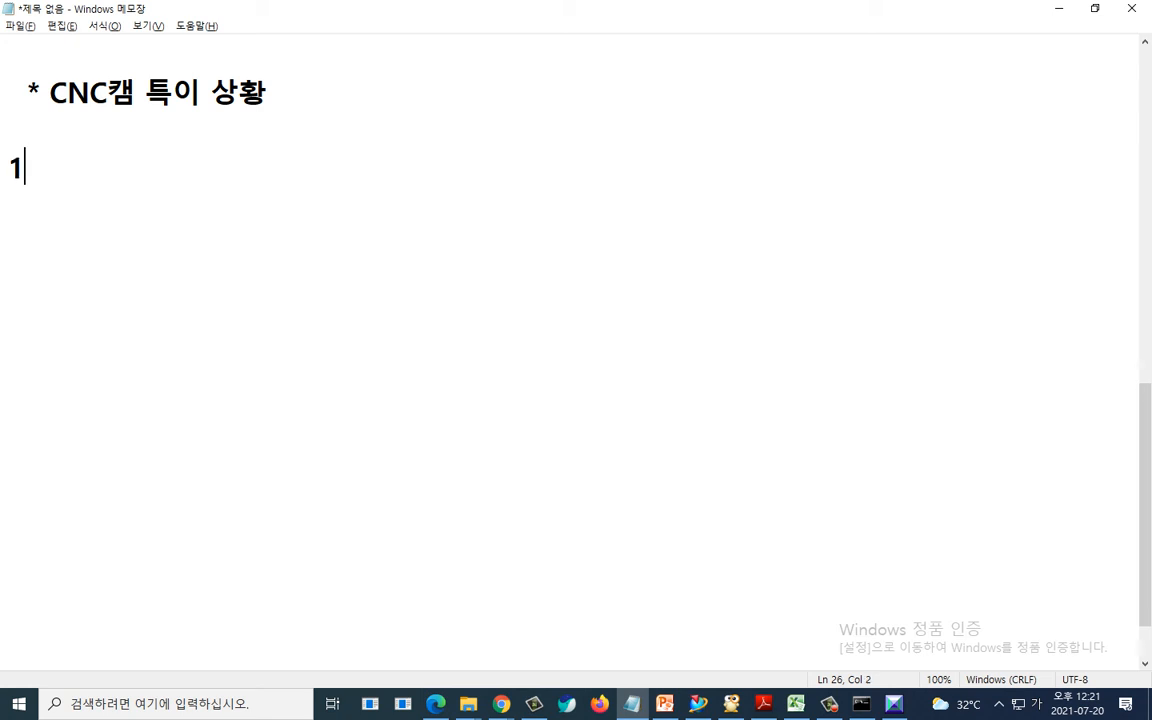
type(". 공구를 미리 설정파이")
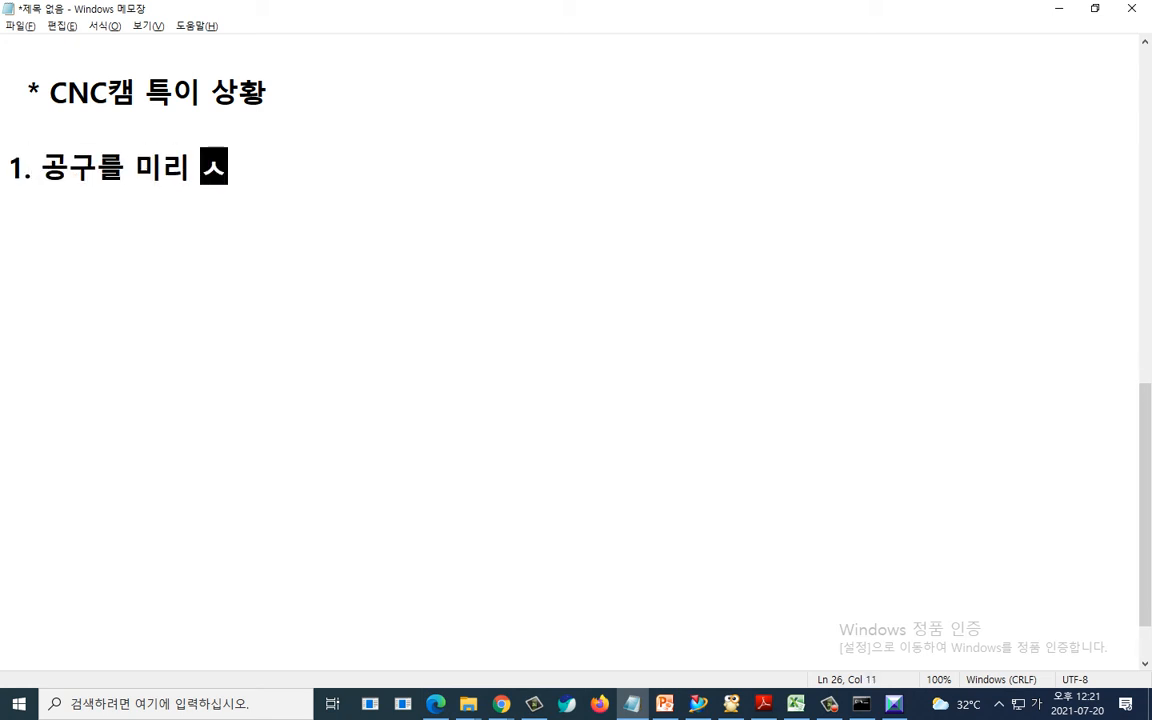
type("일에 내놓은 경")
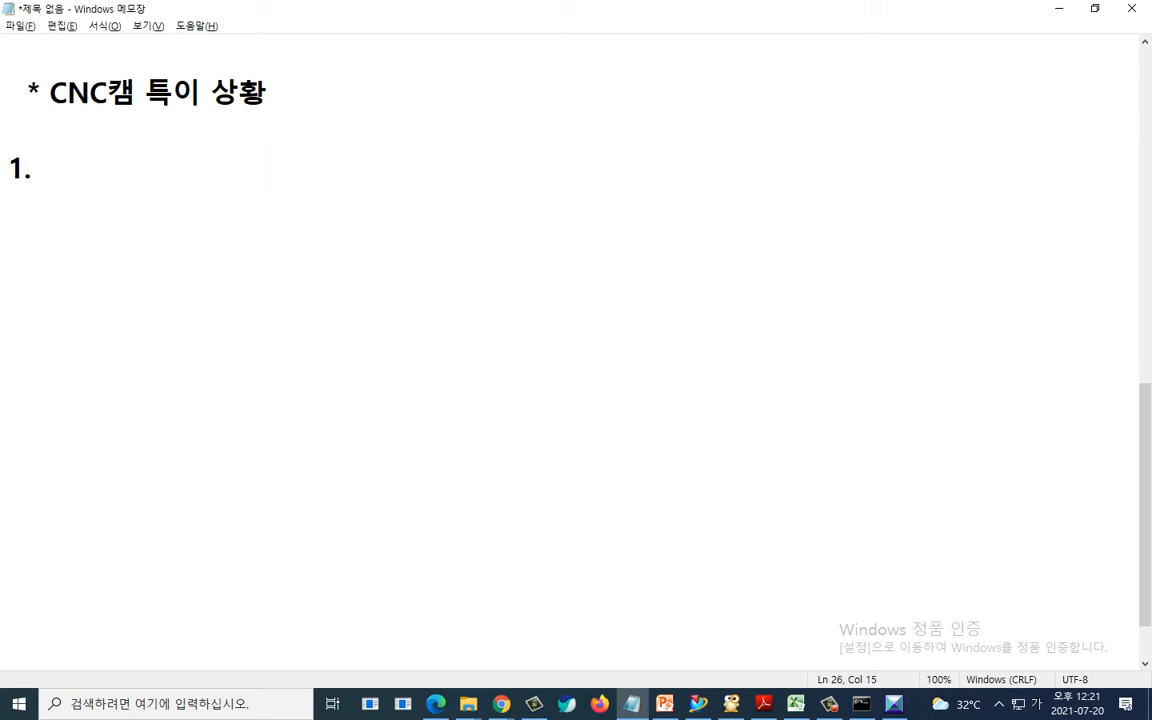
type("우")
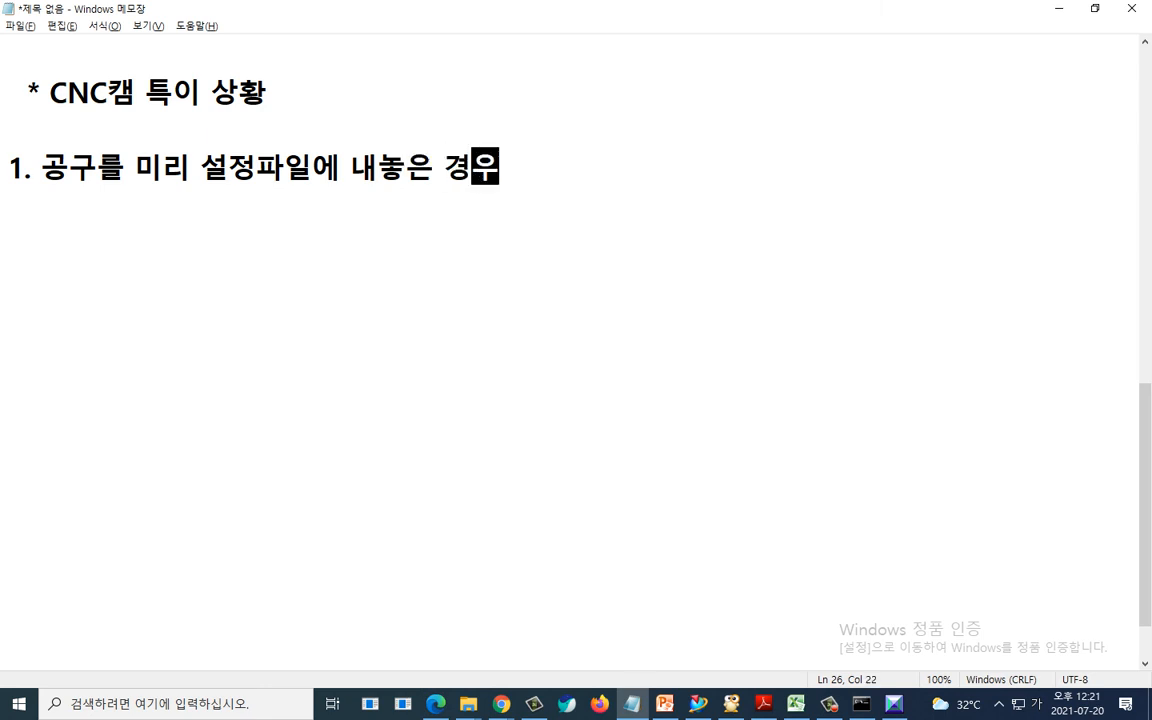
key("Return")
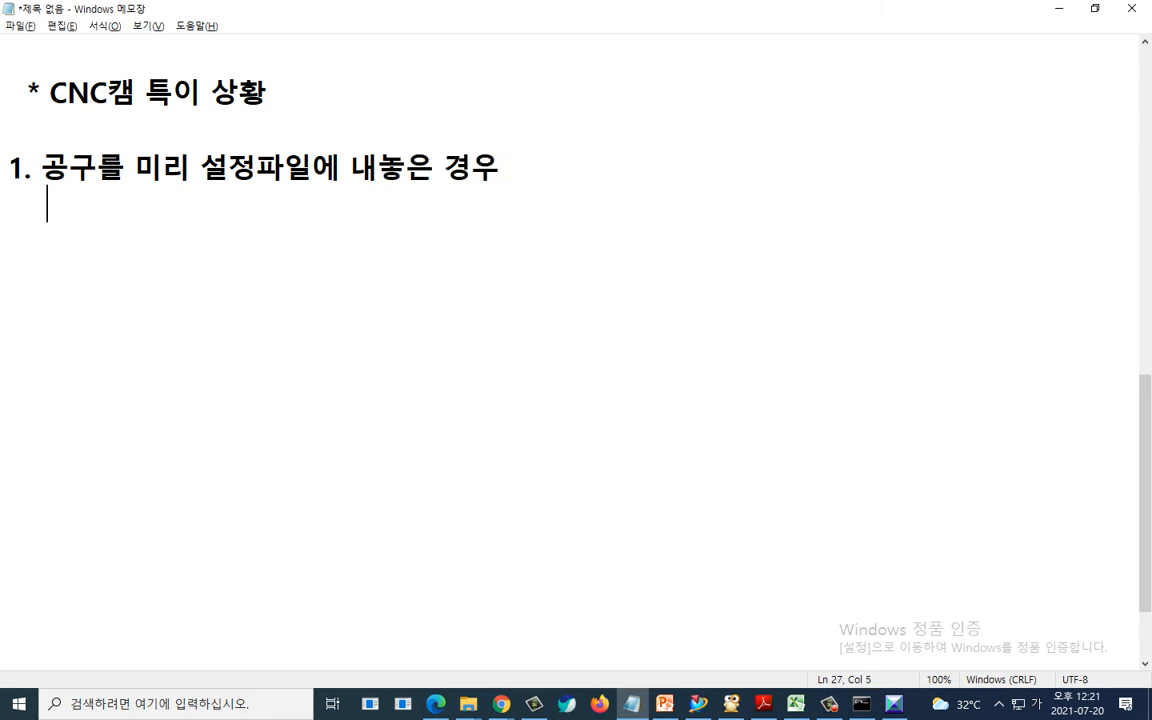
- Add the sub-item "1. 2차가공만 할 경우 - 아무문제없음." below it
type("1. 2차가공만 ")
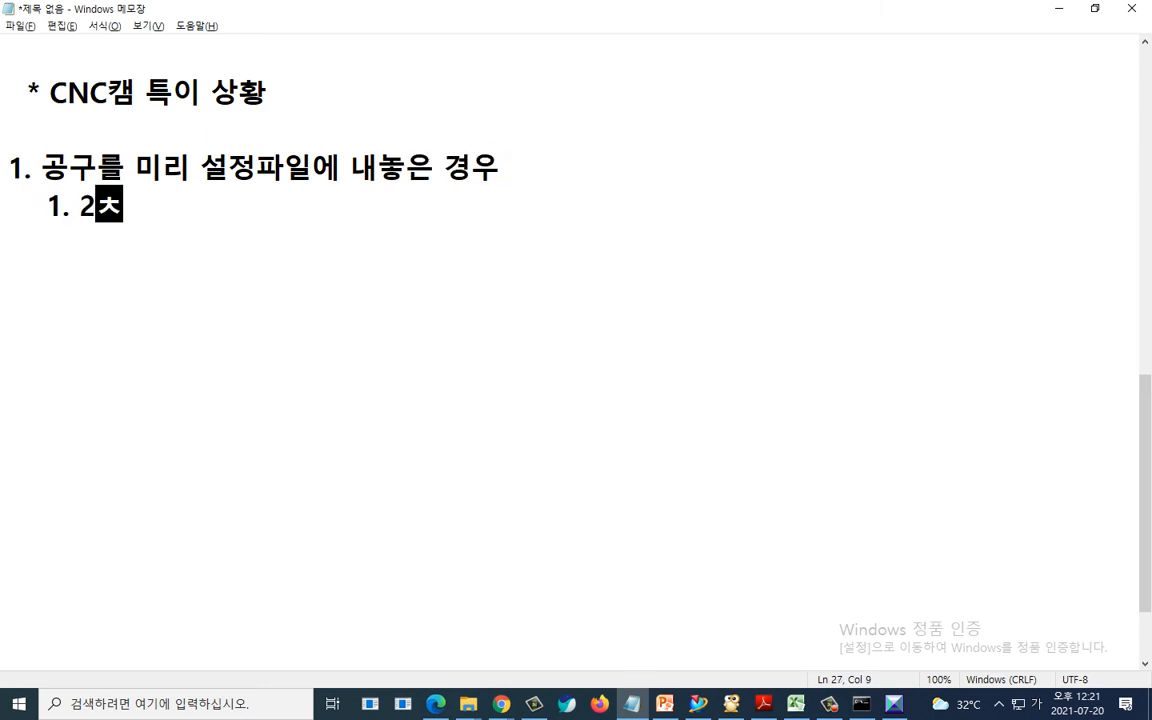
type("할 경우 ")
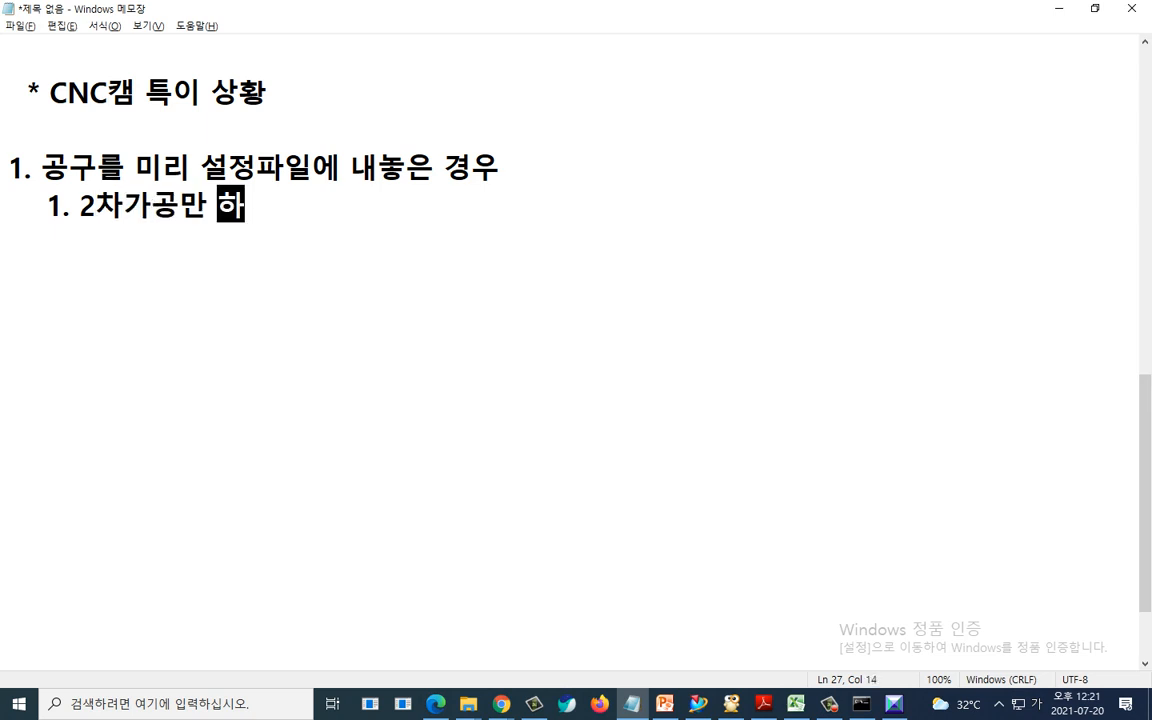
type("- 아무문제업")
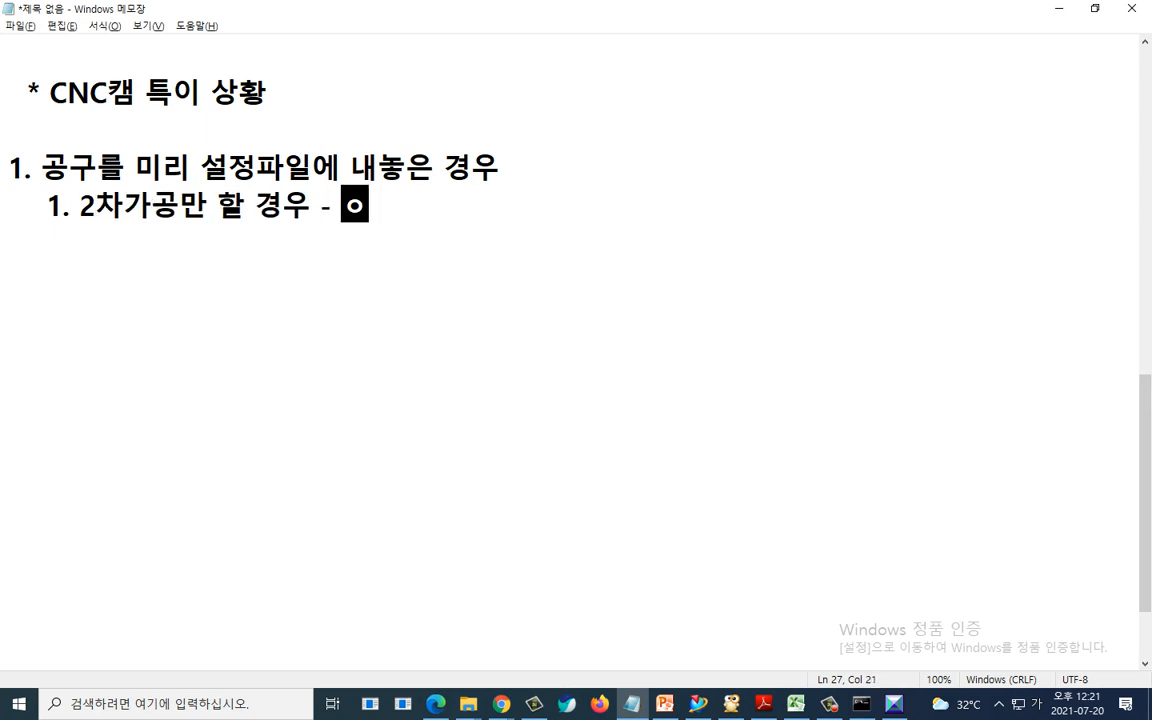
type("없음.")
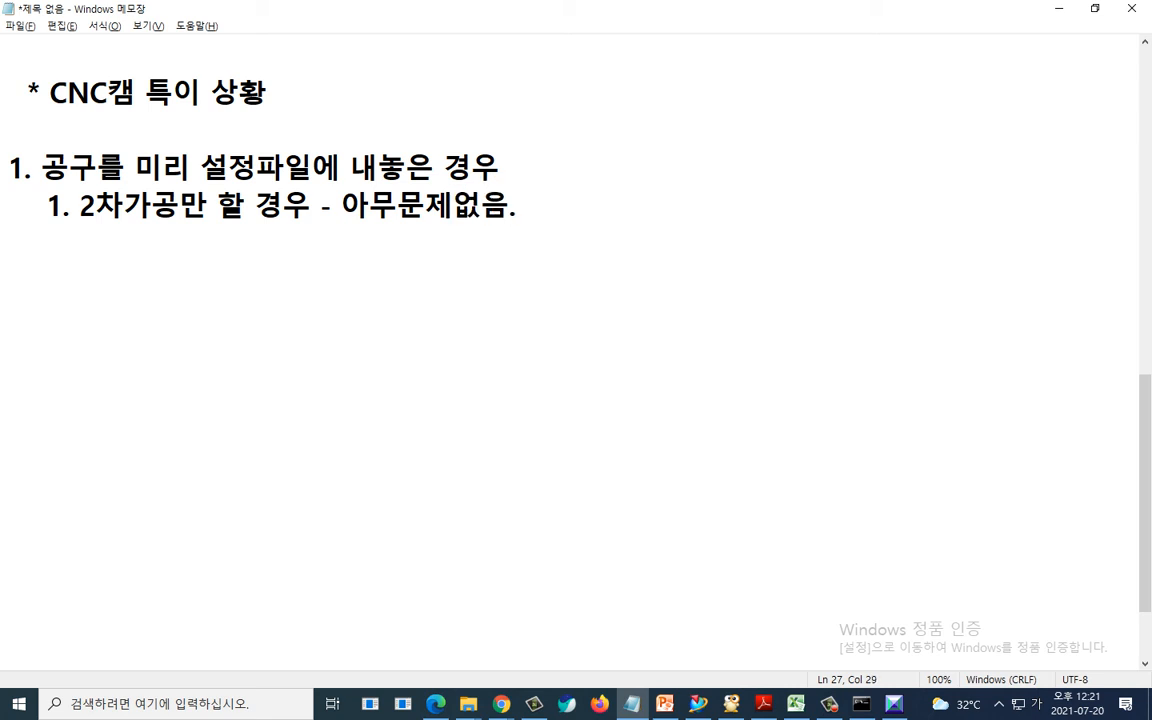
key("Return")
- Add the sub-item "2. 1차,2차를 하나의 파일에서 원점을 추가해서 할 경우" and start a new line
type("2. 1,차")
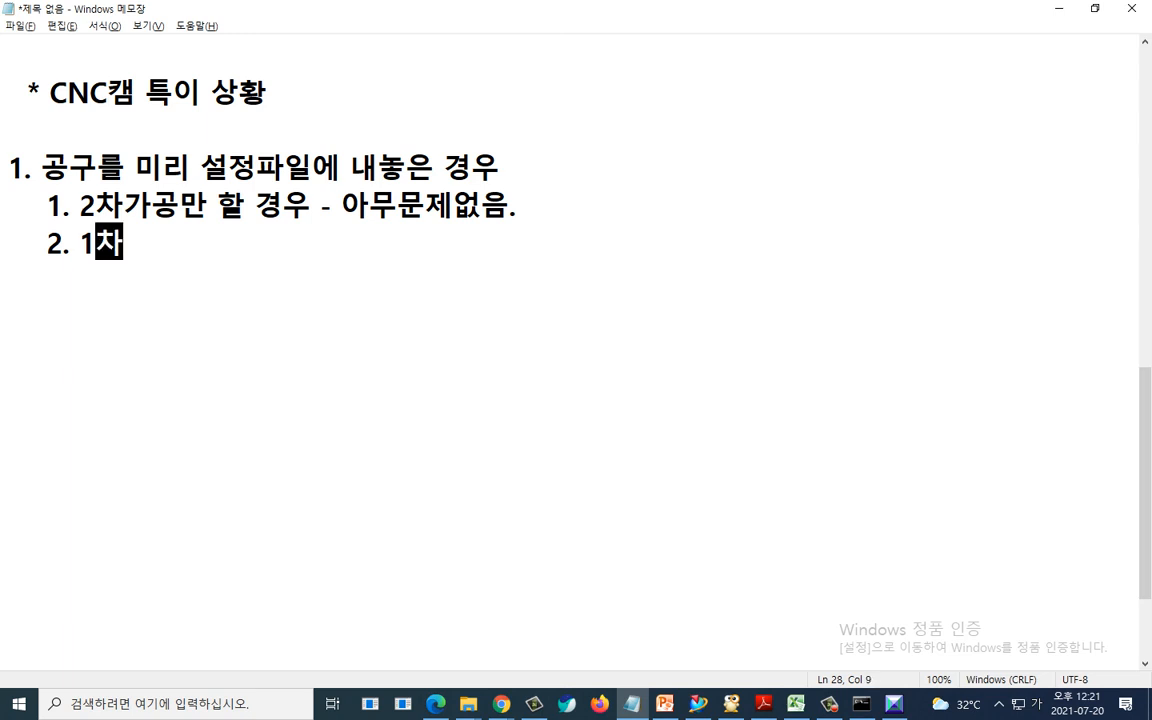
type(",2차를 하나의 파일에서 ")
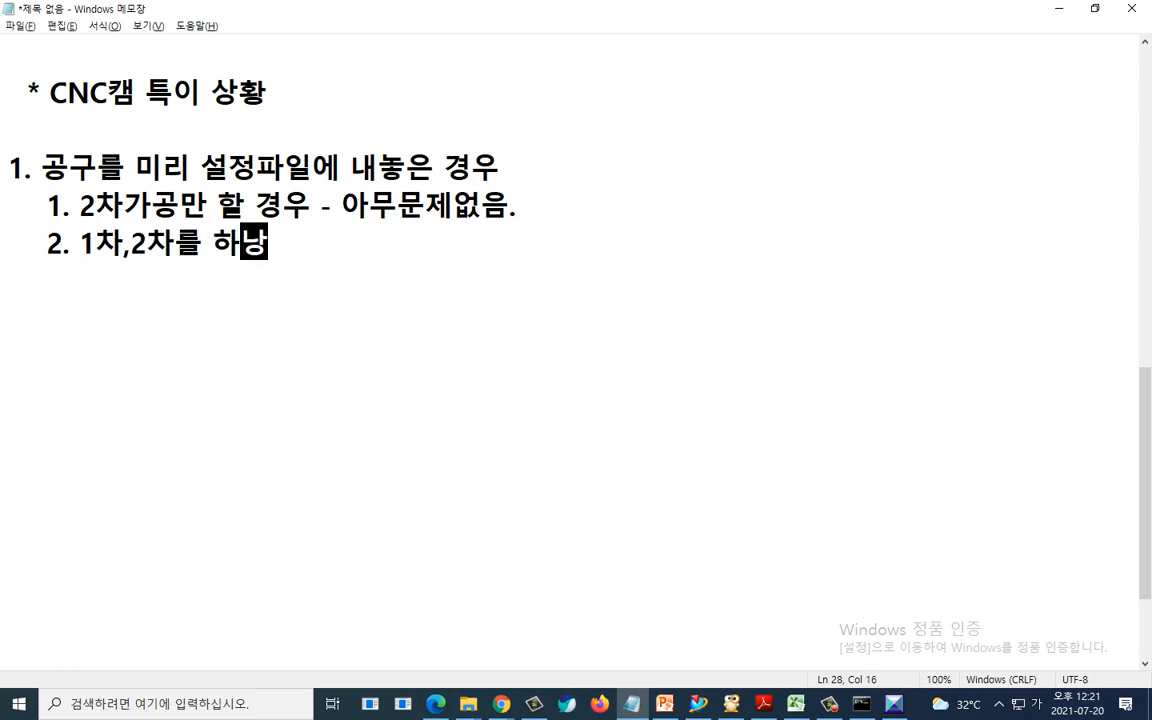
type("원머")
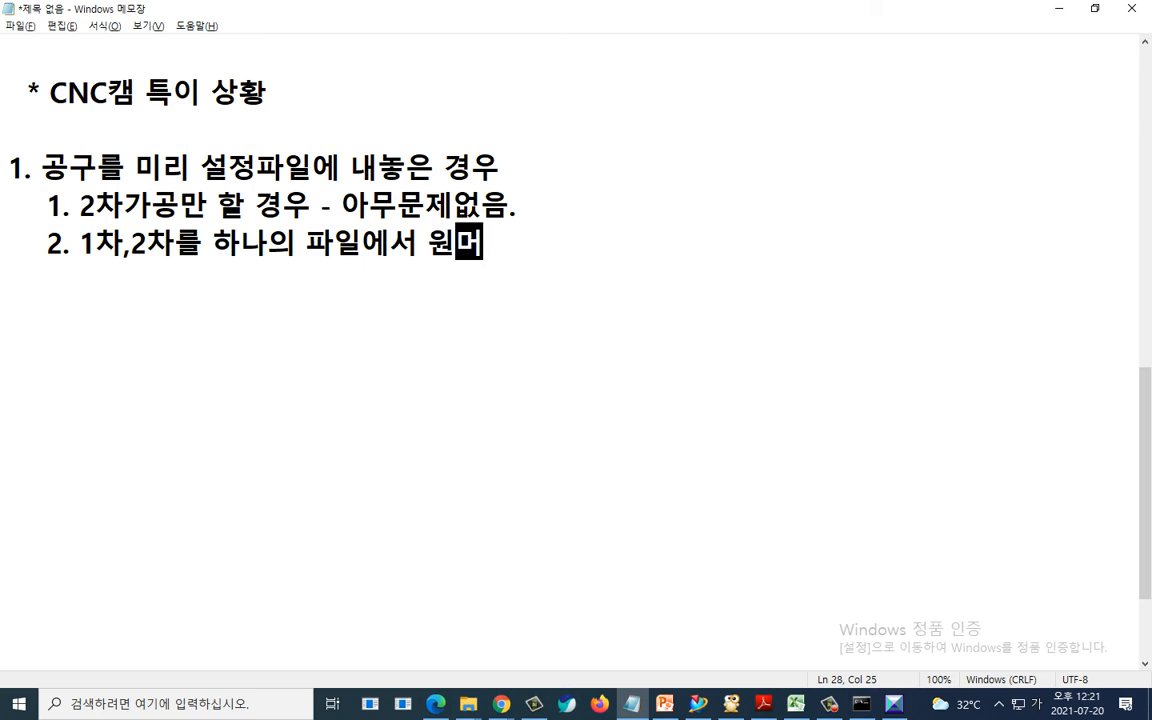
key("BackSpace")
type("점을 ")
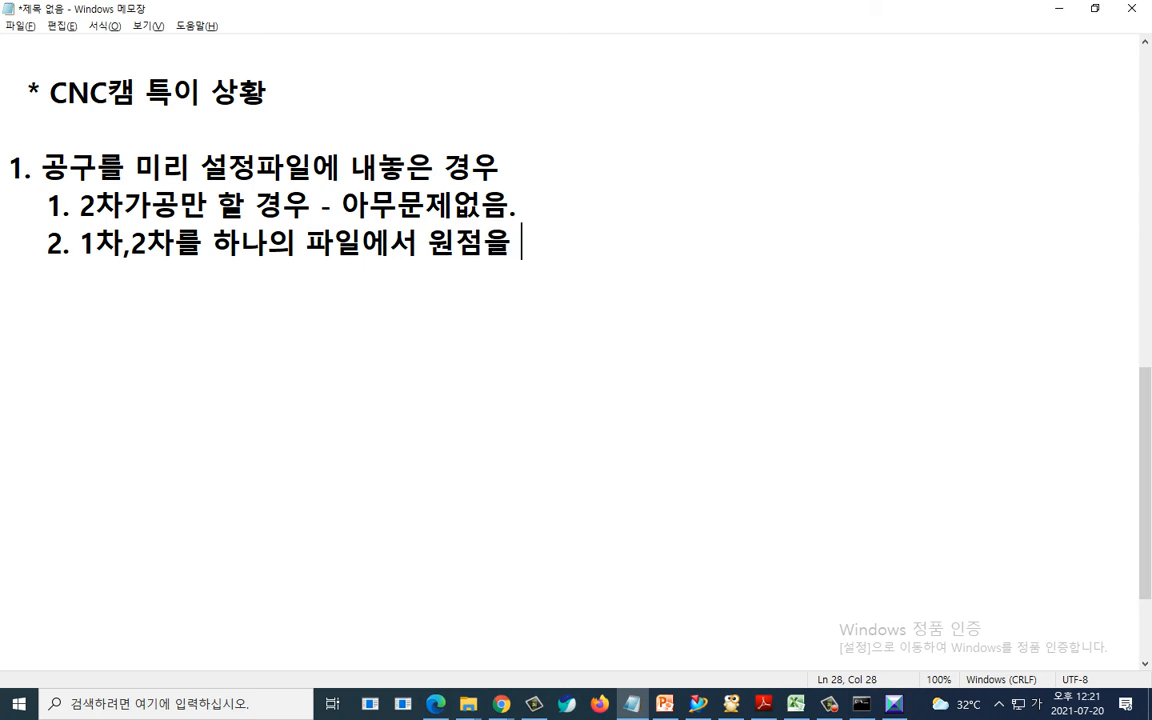
type("추가해서 ")
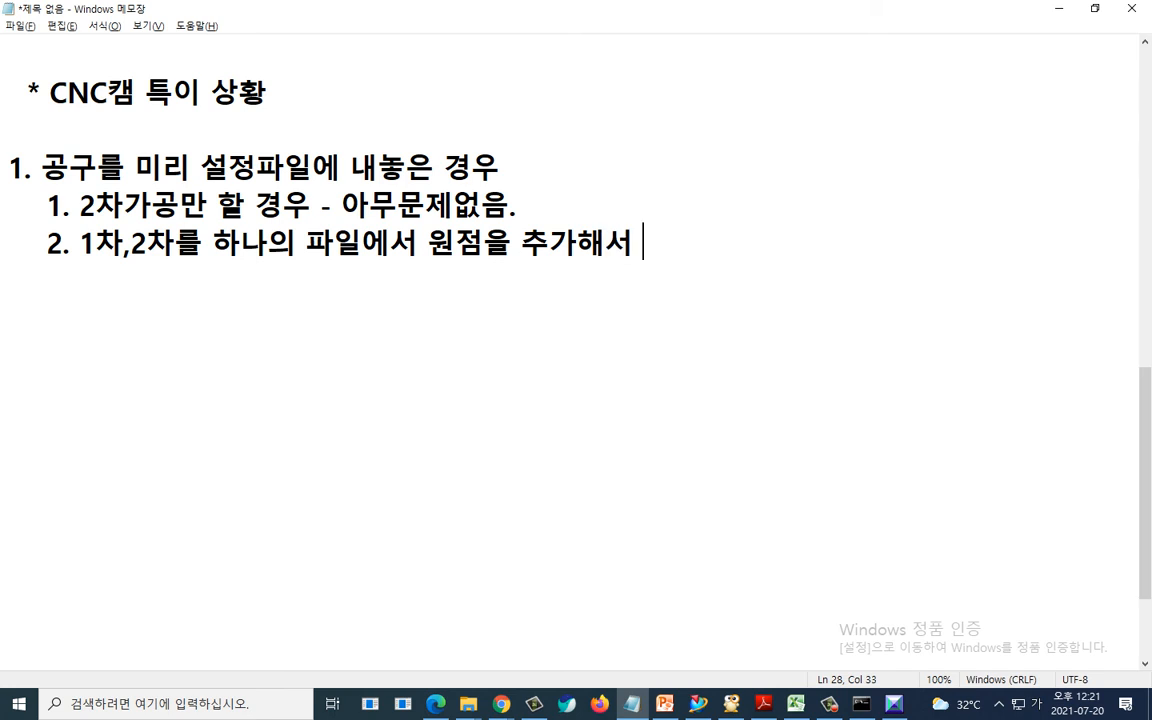
type("할 경우")
key("Return")
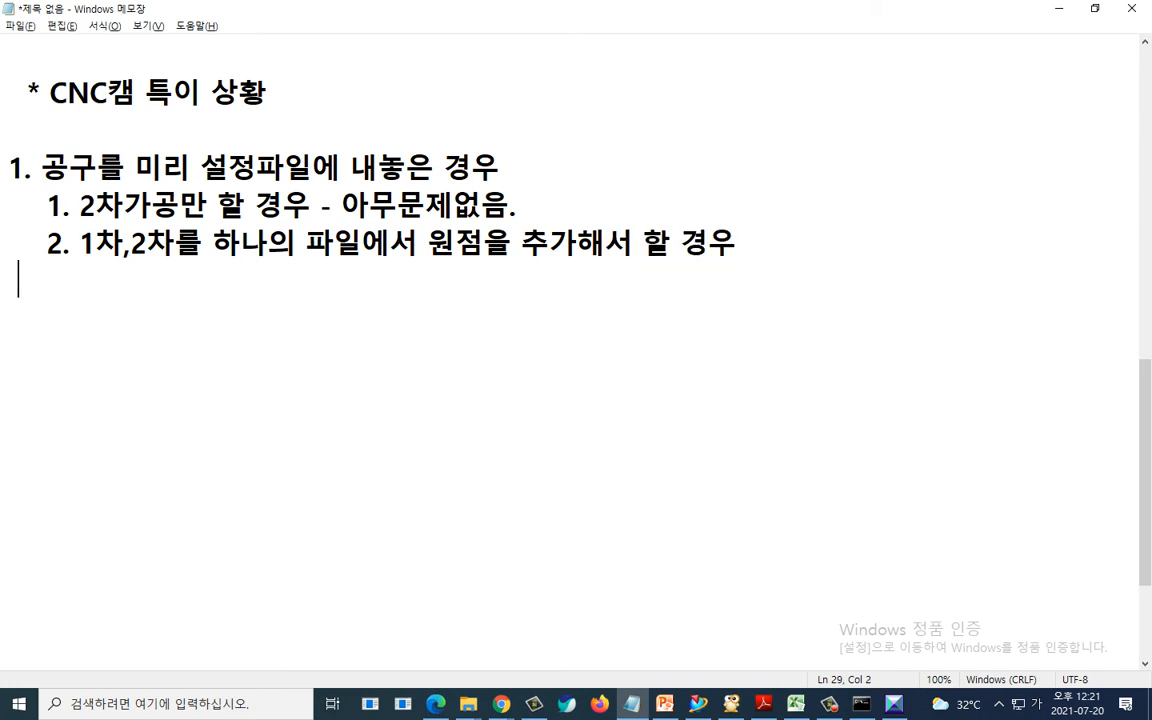
- Add the indented line "- 뒷 방향에서 가공하든" under the second sub-item and start a new line
type("- 뒷 바")
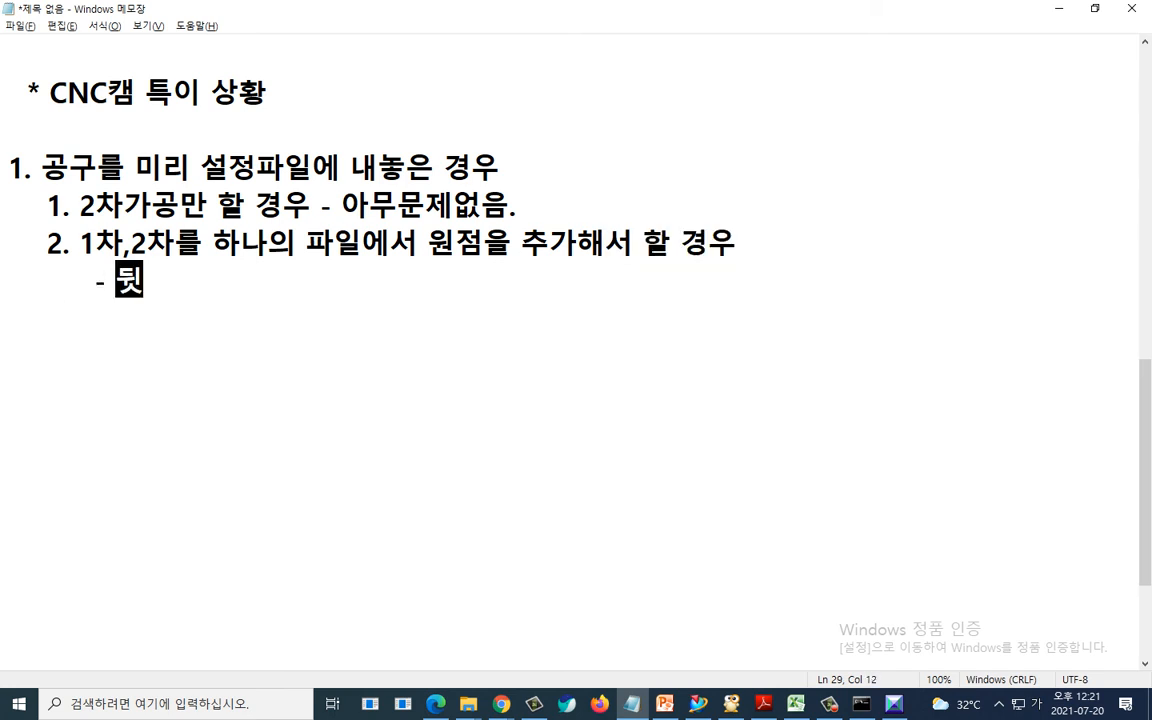
type("ㅇ에ㅅ")
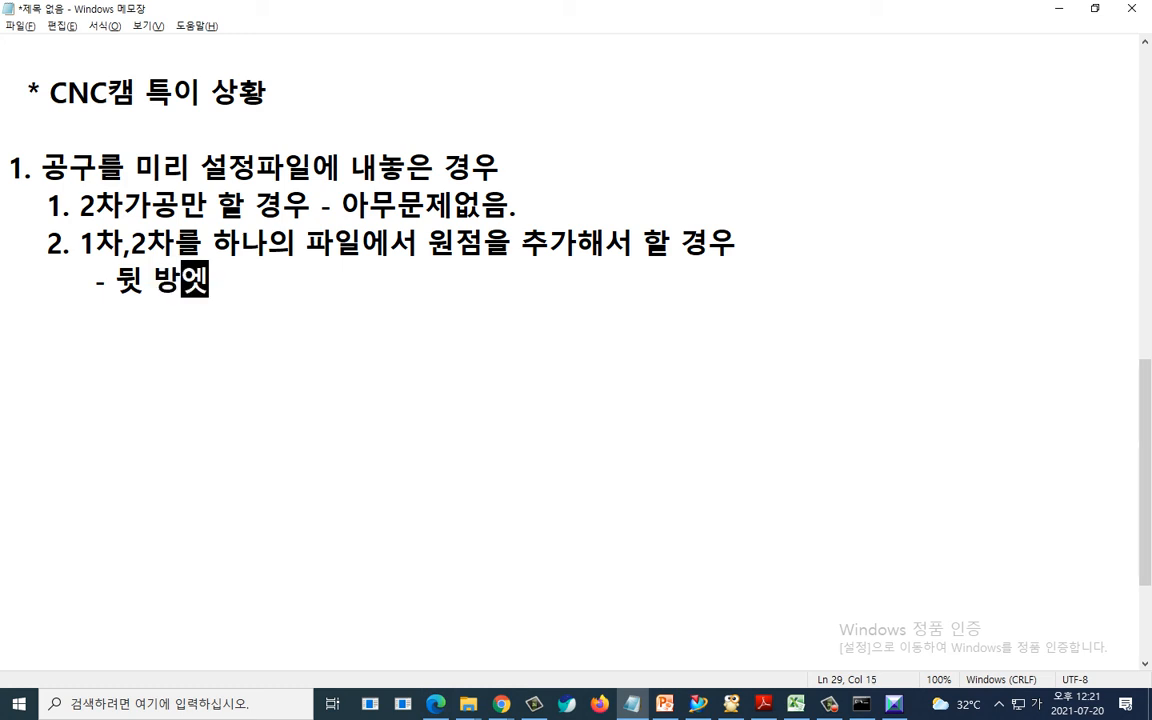
key("BackSpace")
key("BackSpace")
key("BackSpace")
type("향ㅇ에서 가공하든")
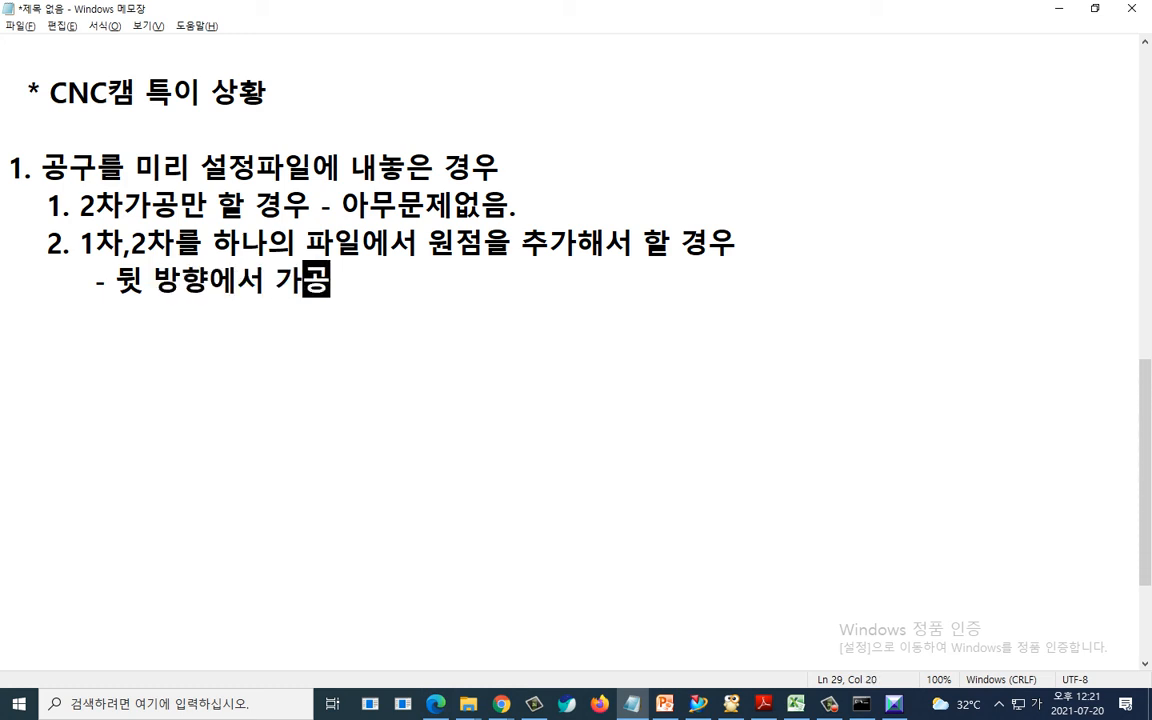
key("Return")
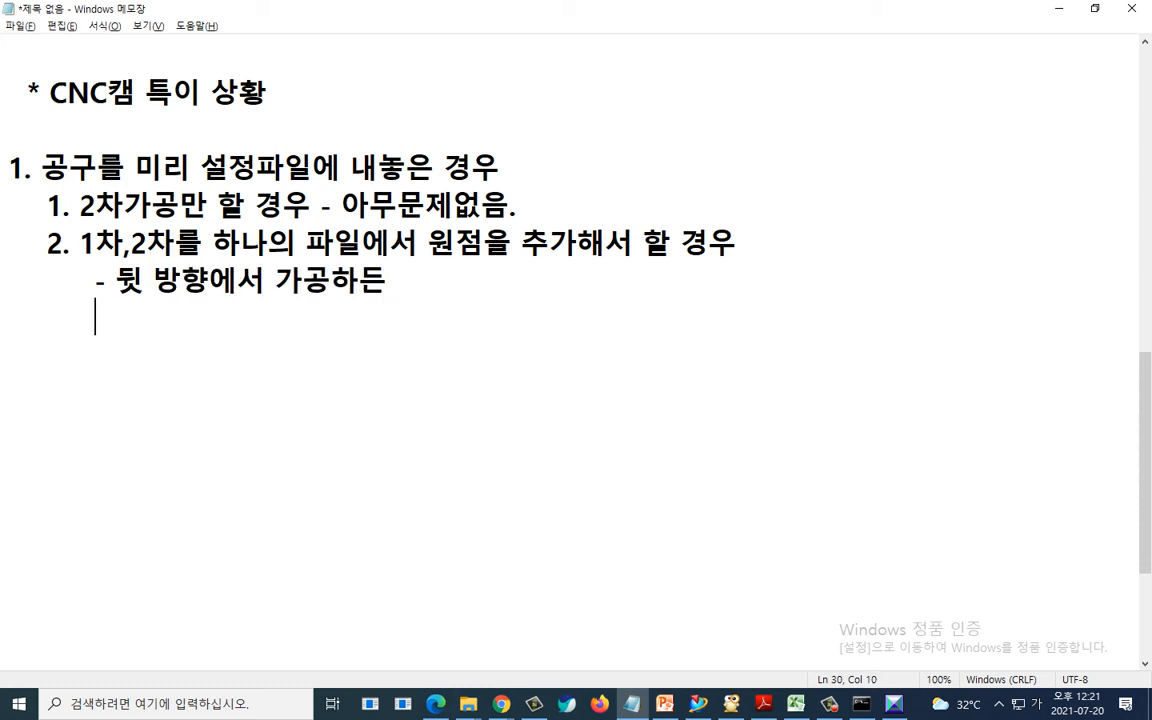
- Add the line "- 돌려서 앞쪽에서 가공하든" and start a new line
type("- 돌려서 ")
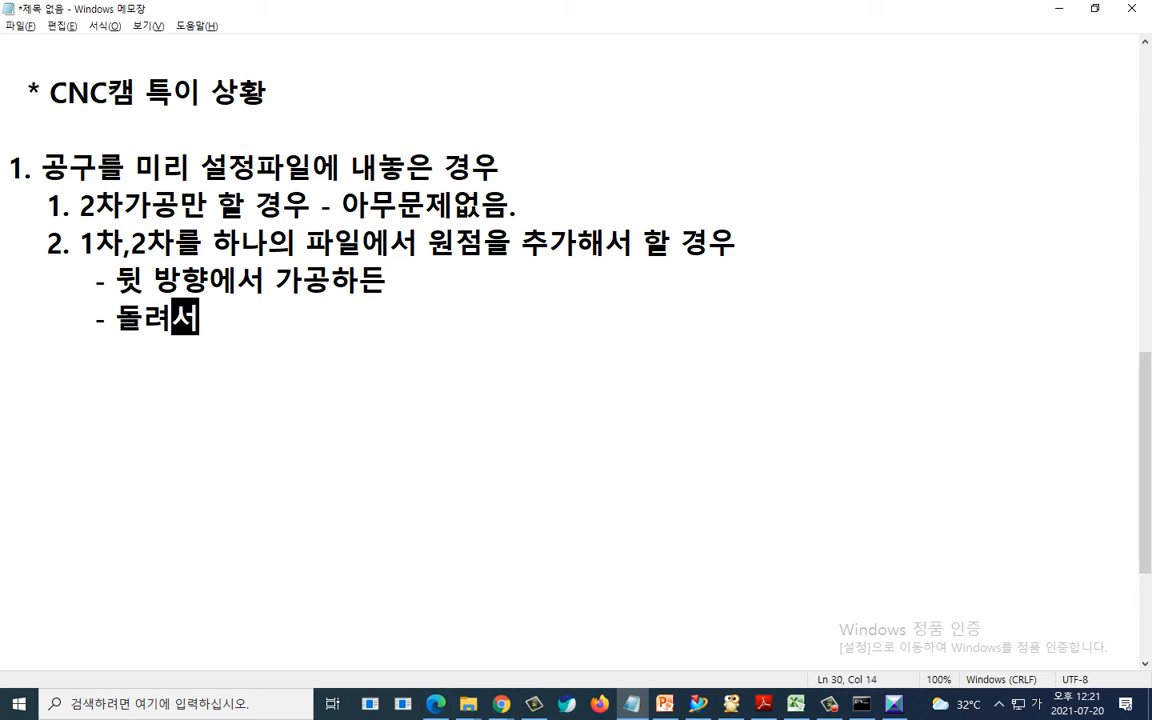
type("앞쪽엣")
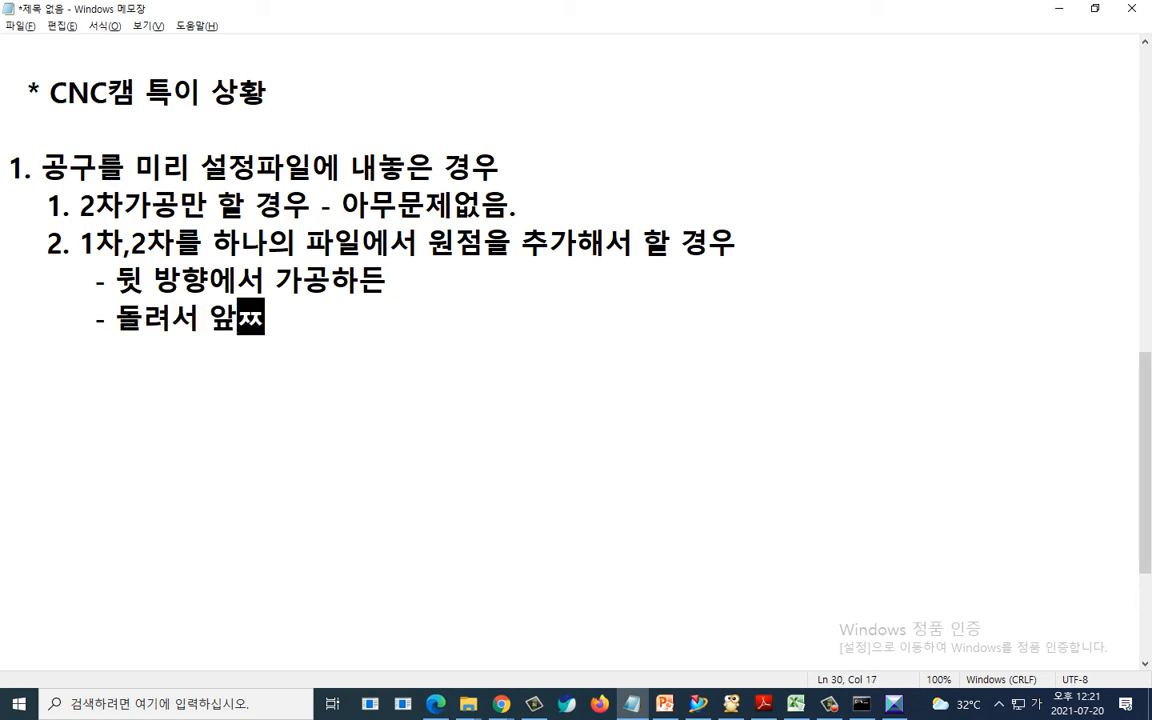
type("서 가공하든")
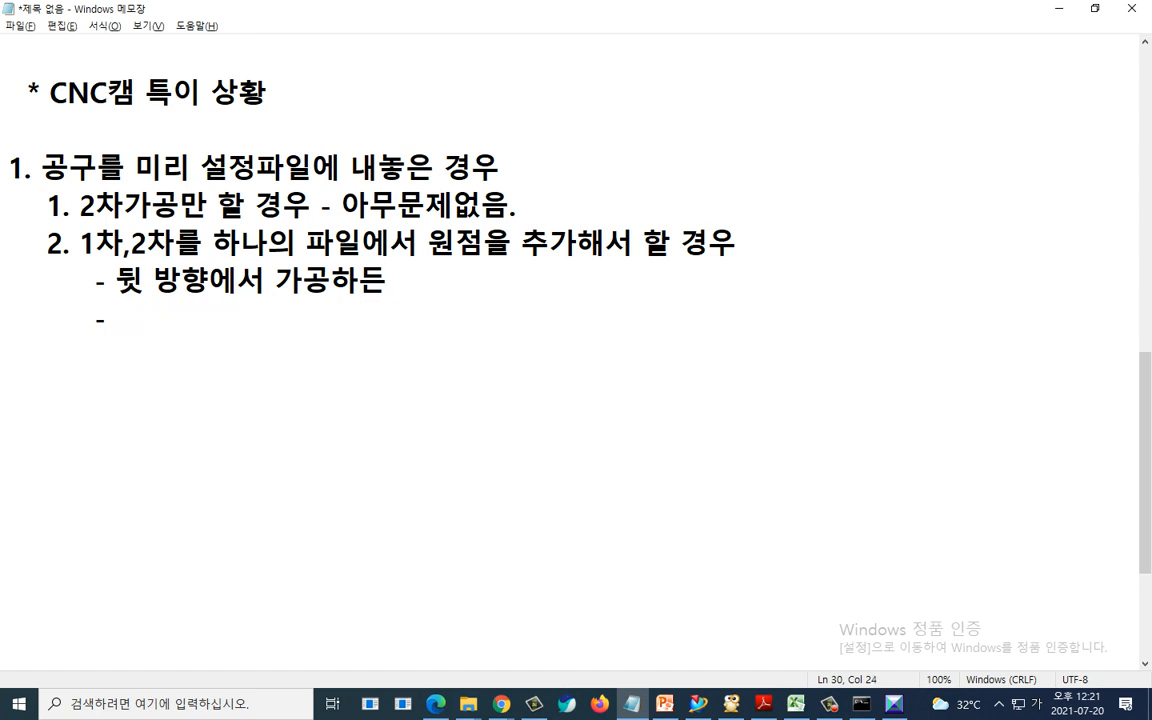
key("Return")
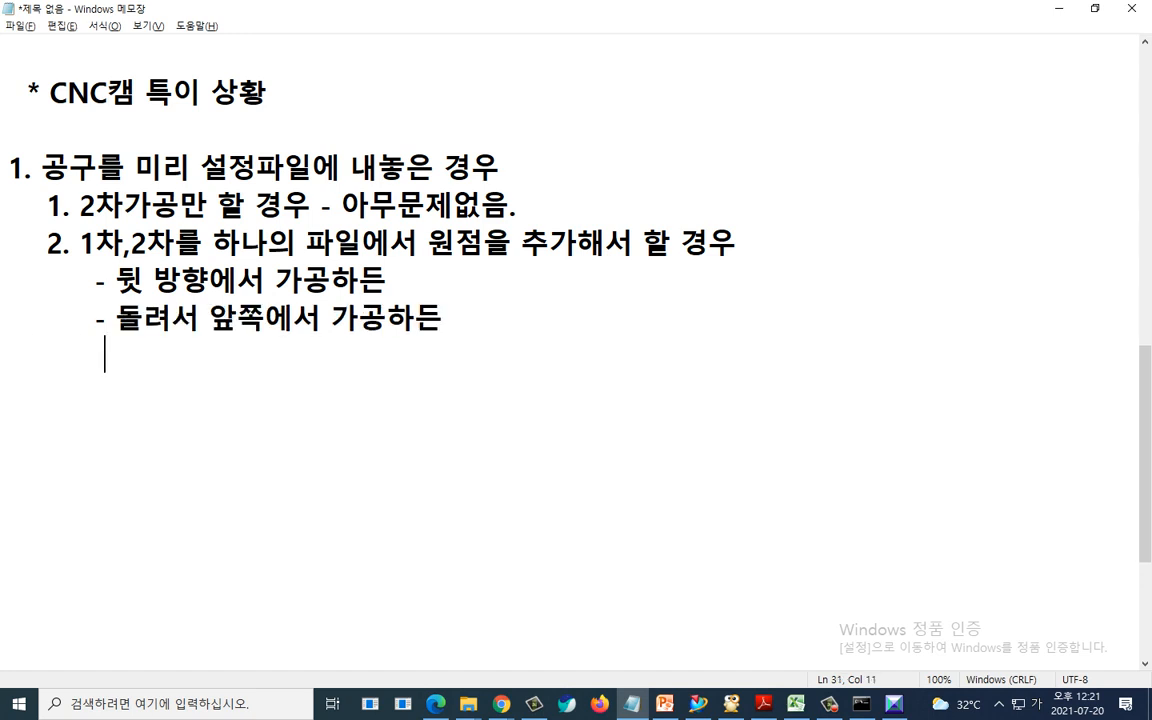
- Begin the next line with the text "작업을 끝낸후 (1차)"
type("작업을ㅇ")
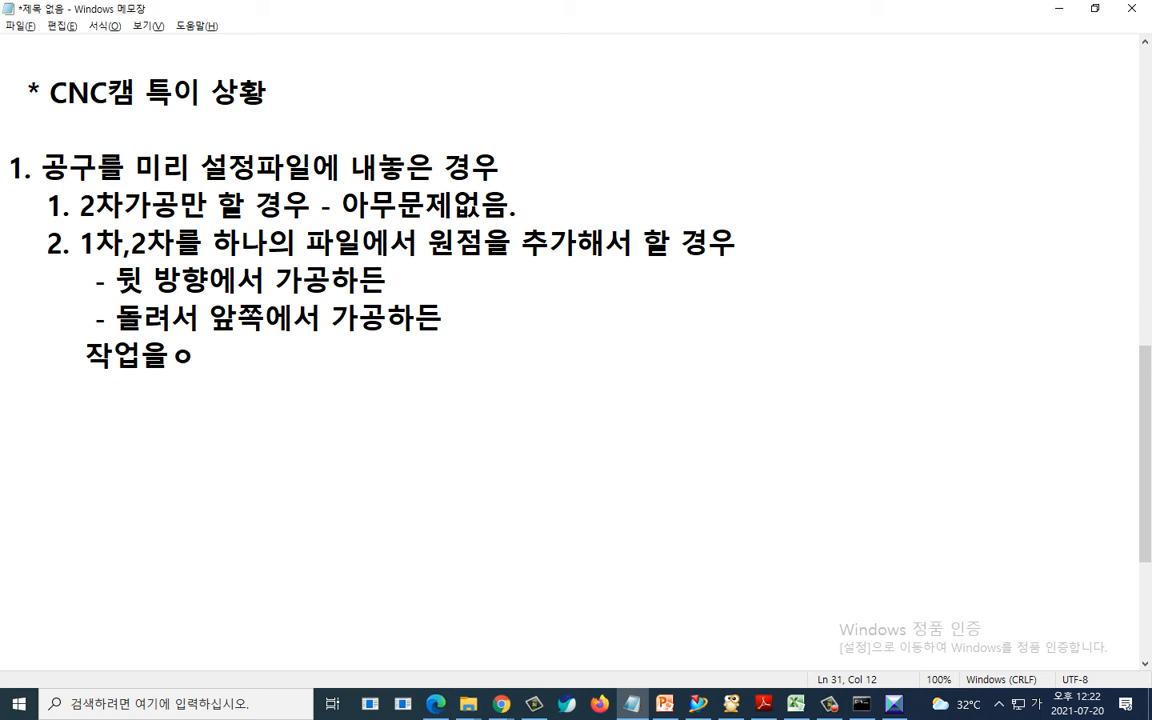
key("BackSpace")
type("끝")
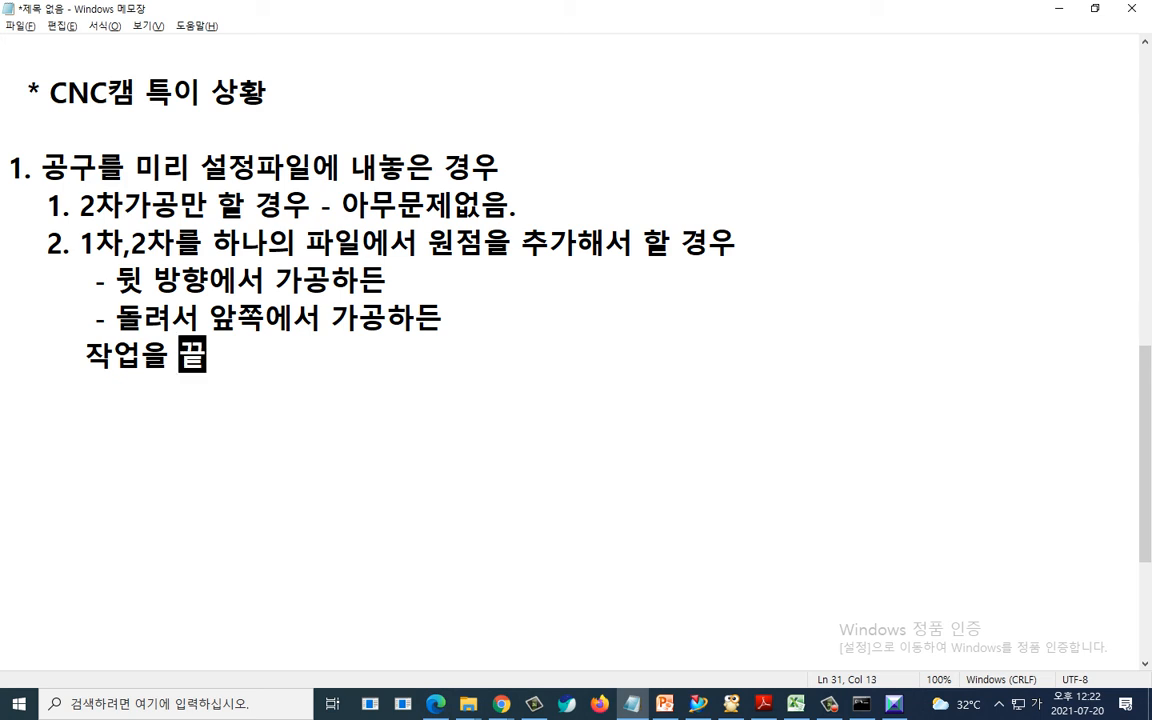
type("낸후 (")
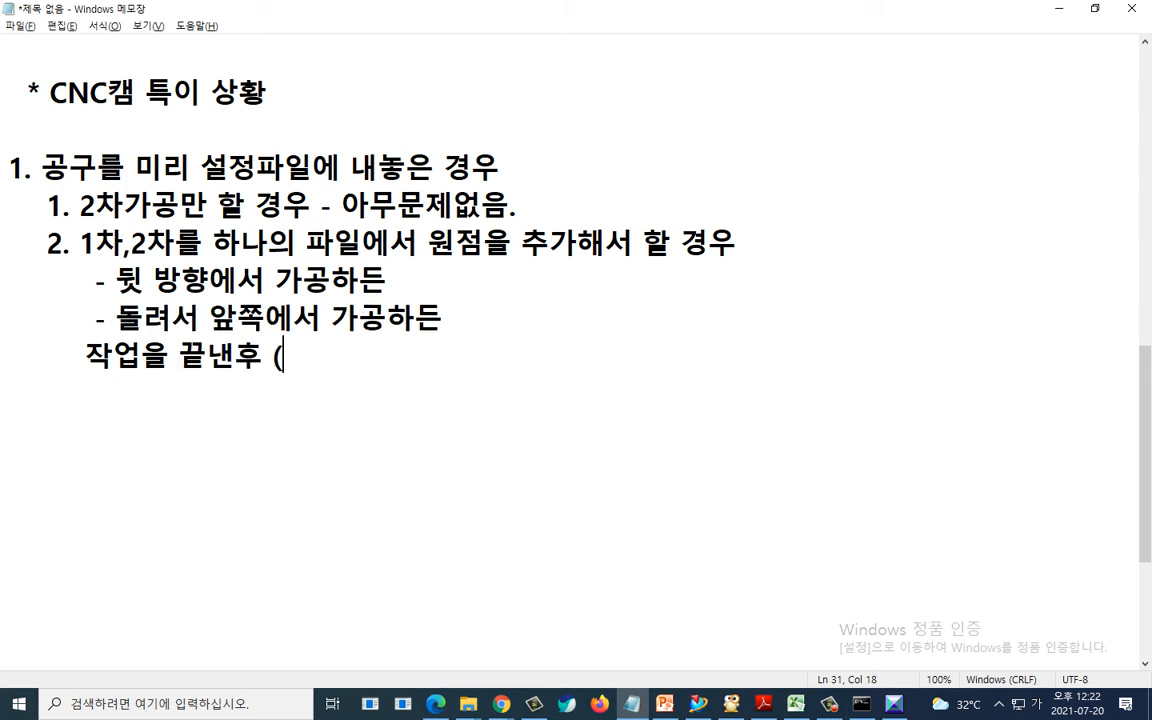
type("1C")
key("BackSpace")
key("Hangul")
type("차) ")
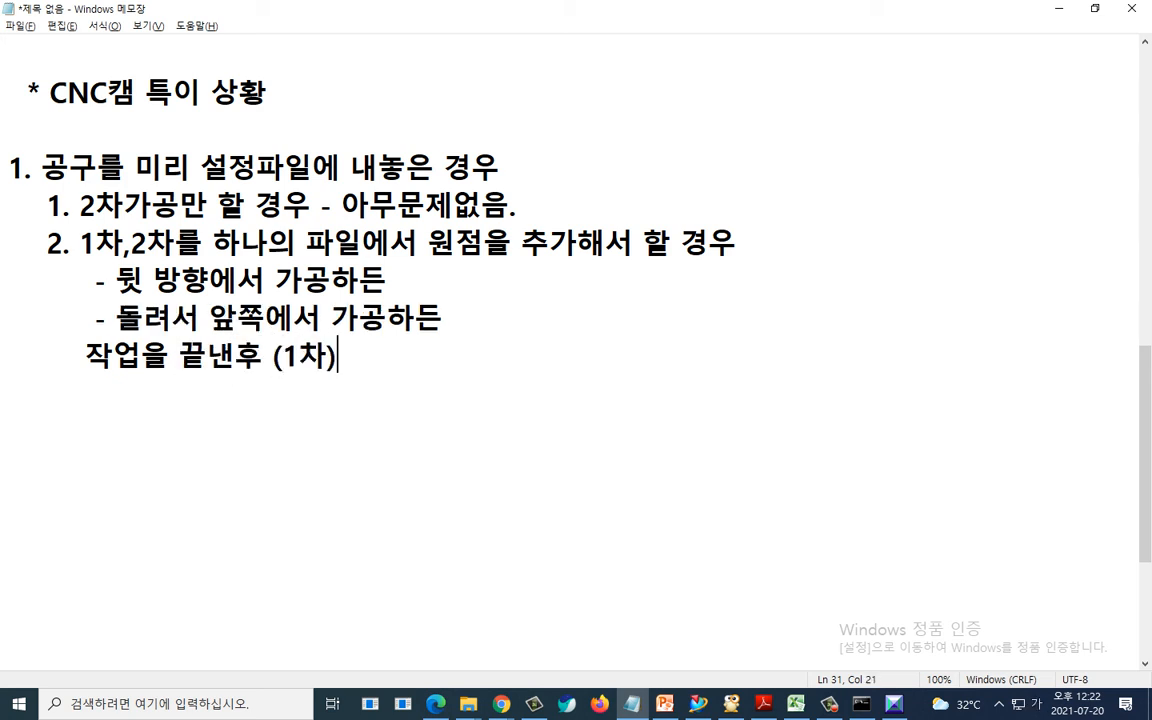
type(" 2차를 ")
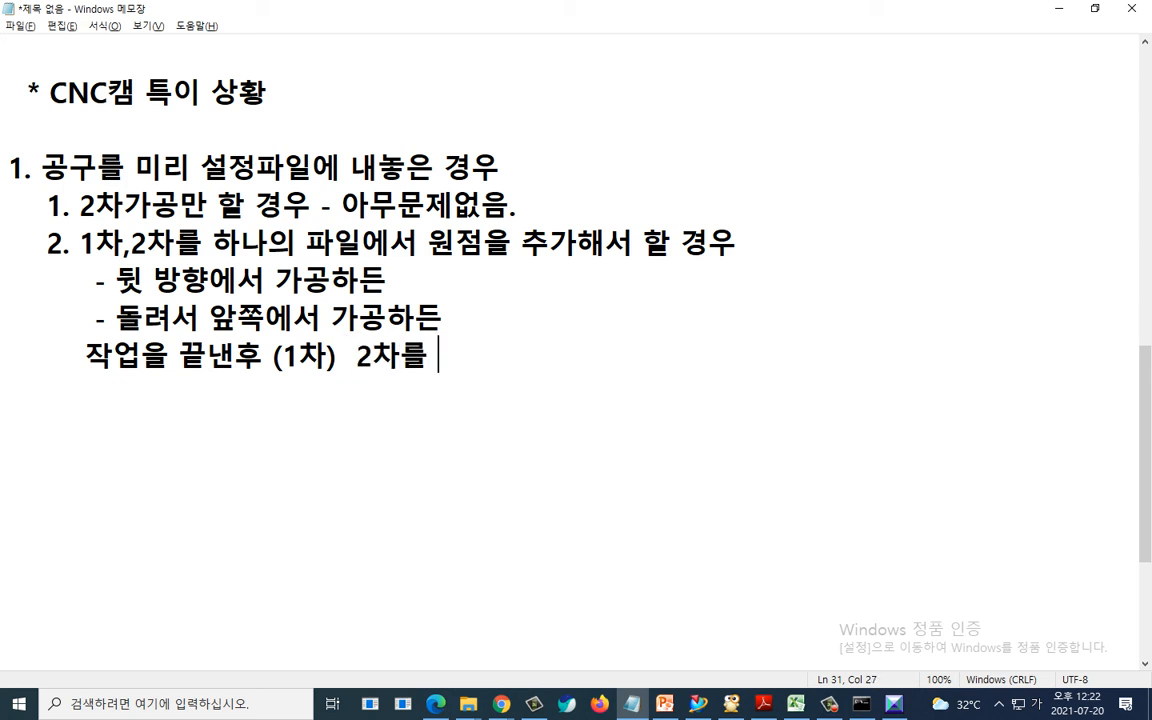
type("다시 계산")
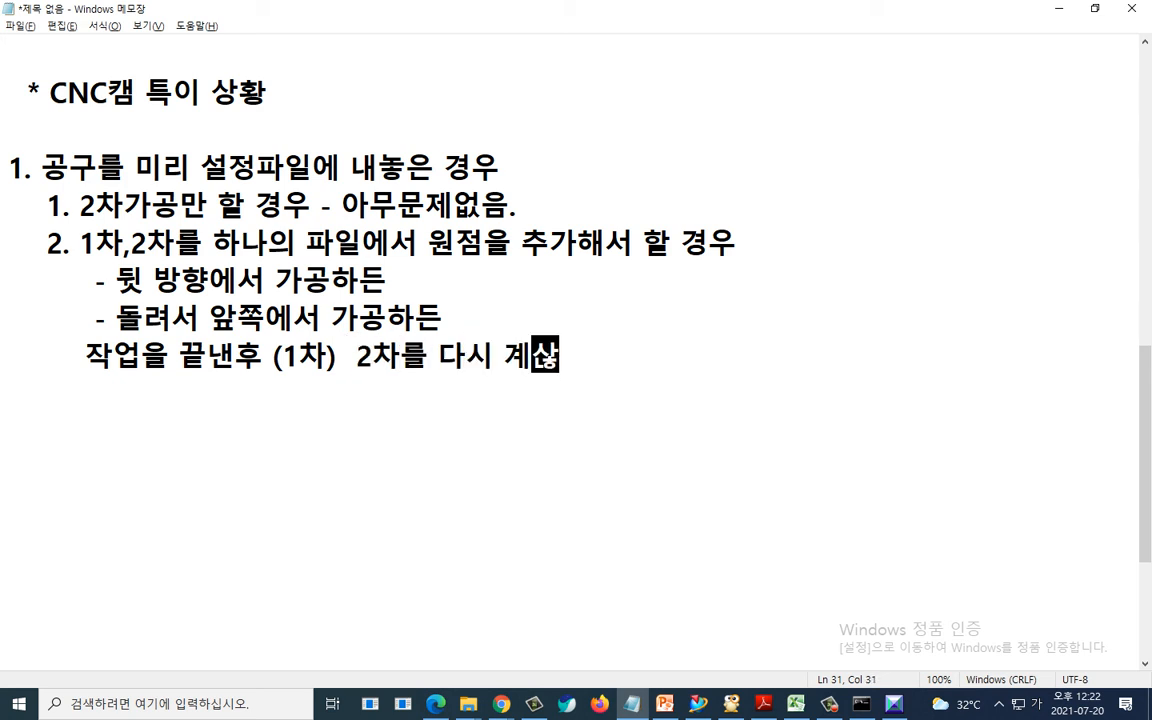
type("하면 문제갓")
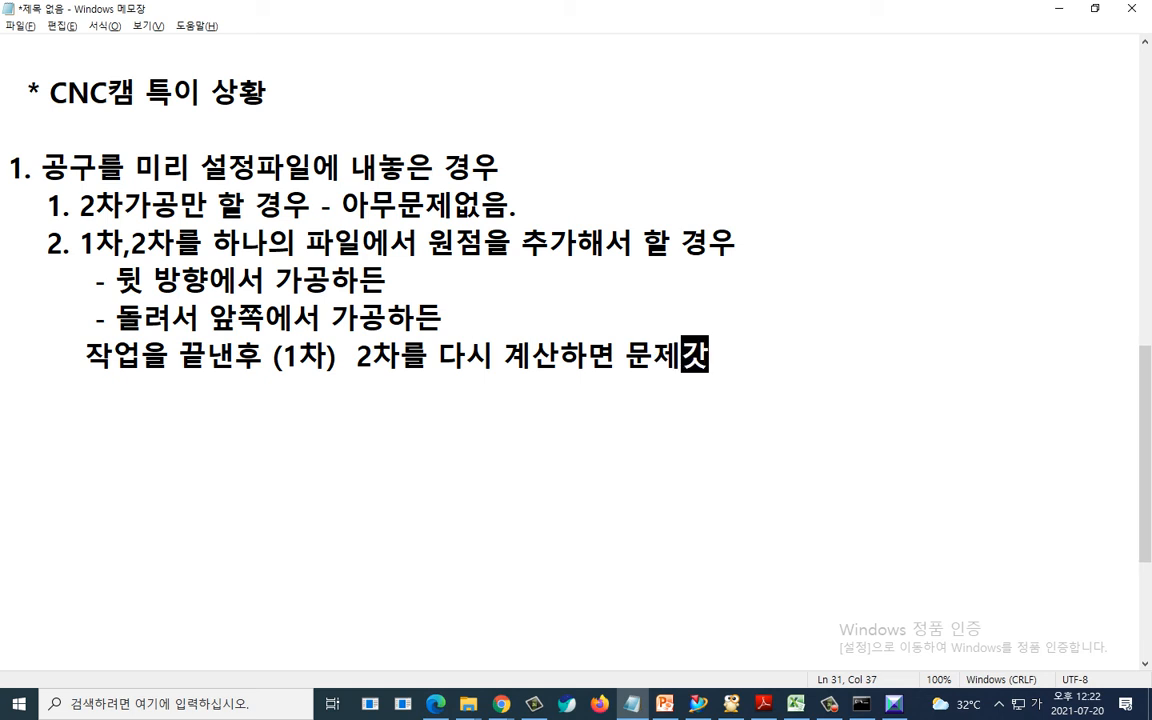
- Finish the line with "2차를 다시 계산하면 문제가 생김(공구방향)"
key("BackSpace")
type("생김")
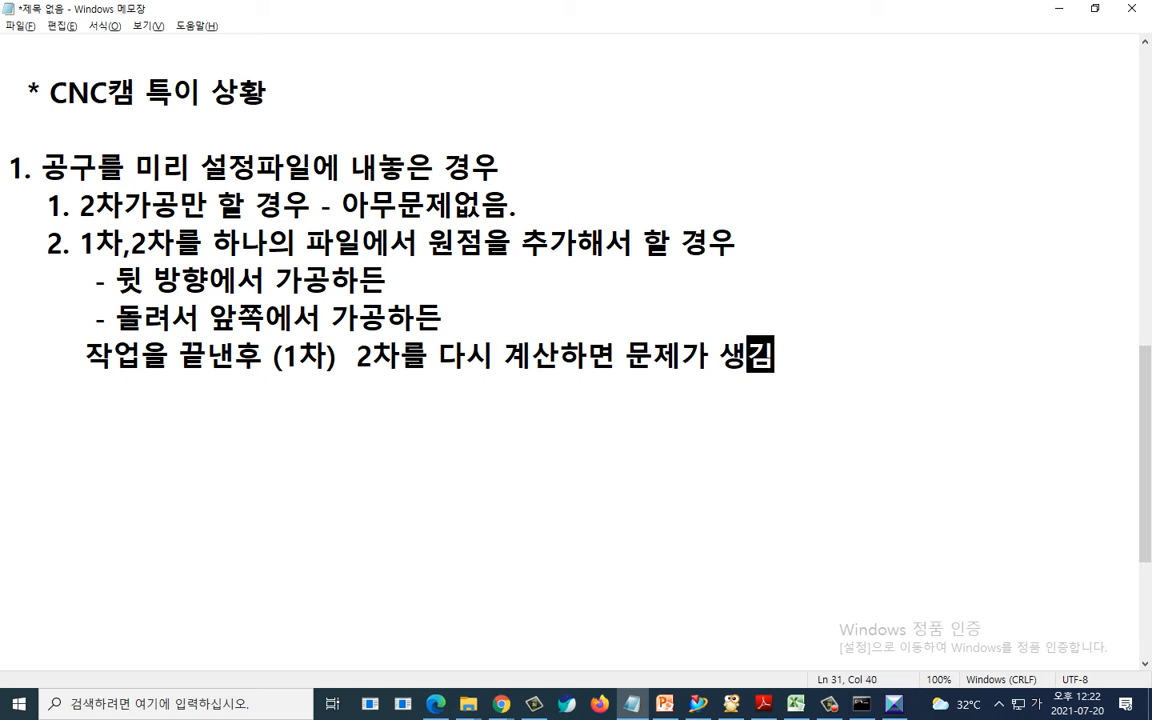
type("(공구방ㅎ")
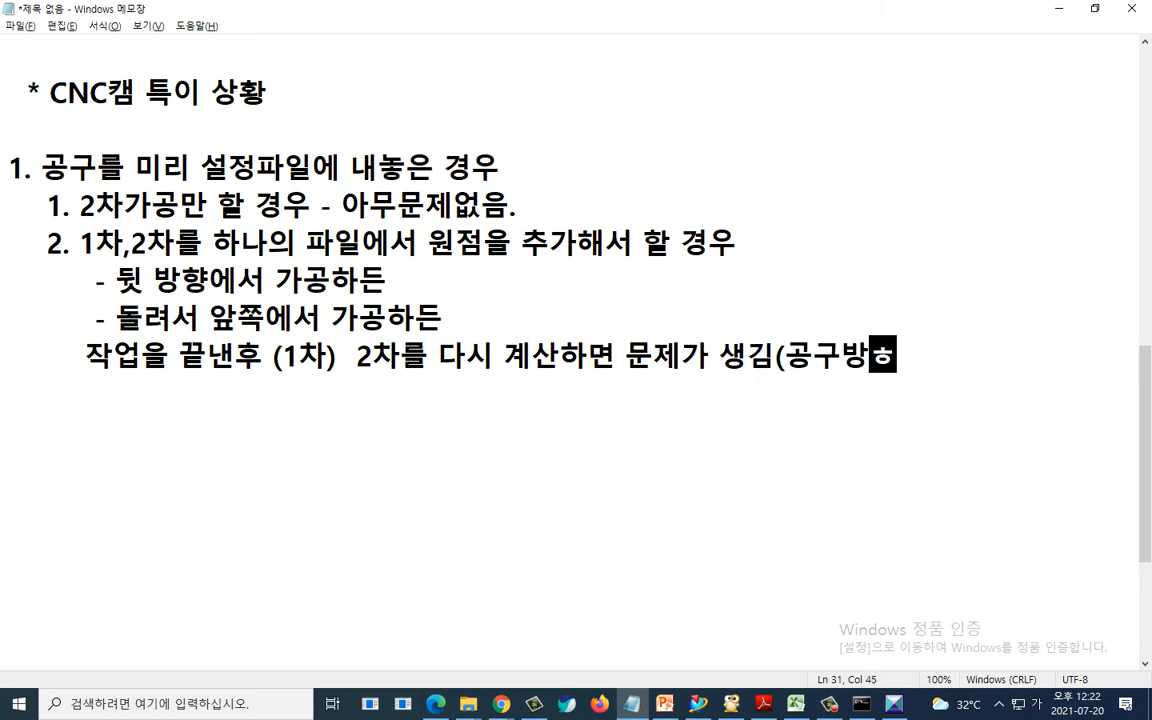
type("향)")
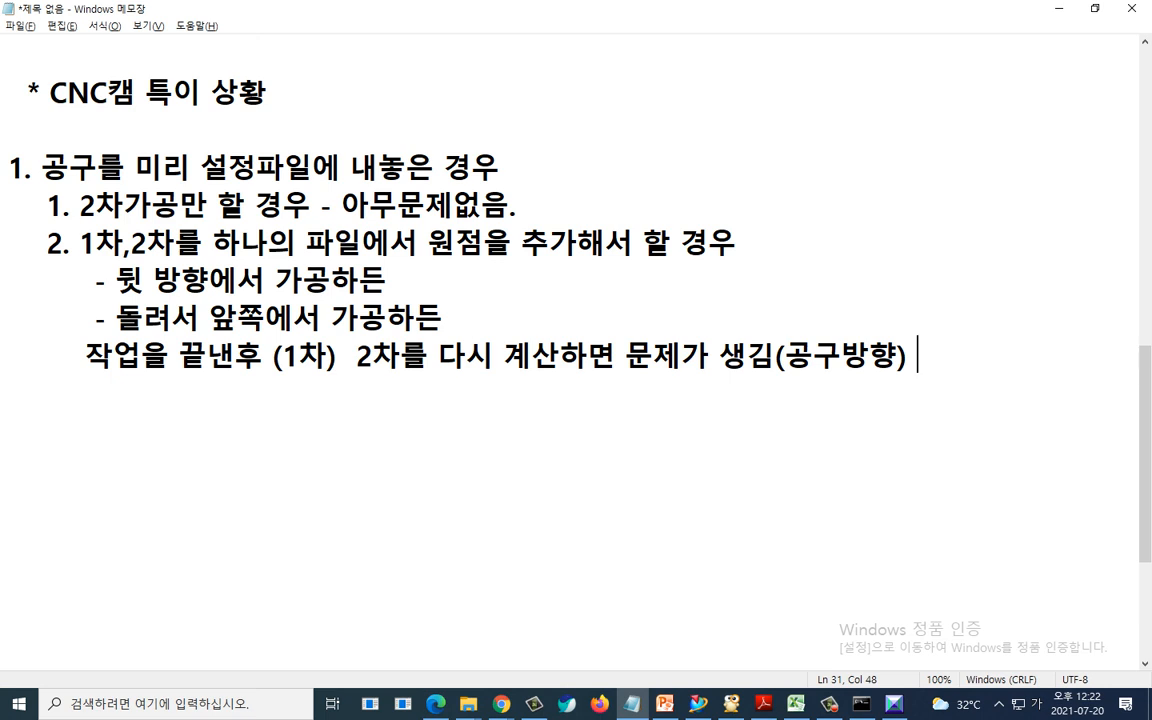
- Leave a blank line and add the heading "해결책"
key("Return")
key("Return")
type("해결책")
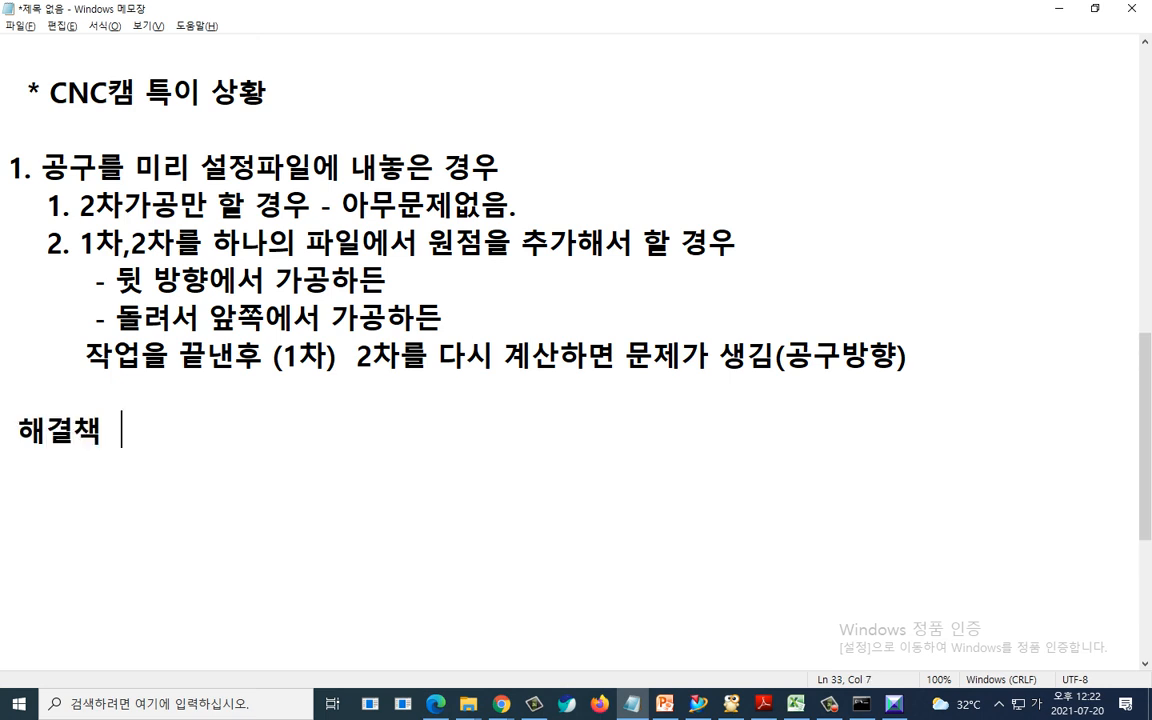
- Start the solution item "1. 기본세팅 파일 (turning.prt)" on a new line
key("Return")
type("1. 기본세팅")
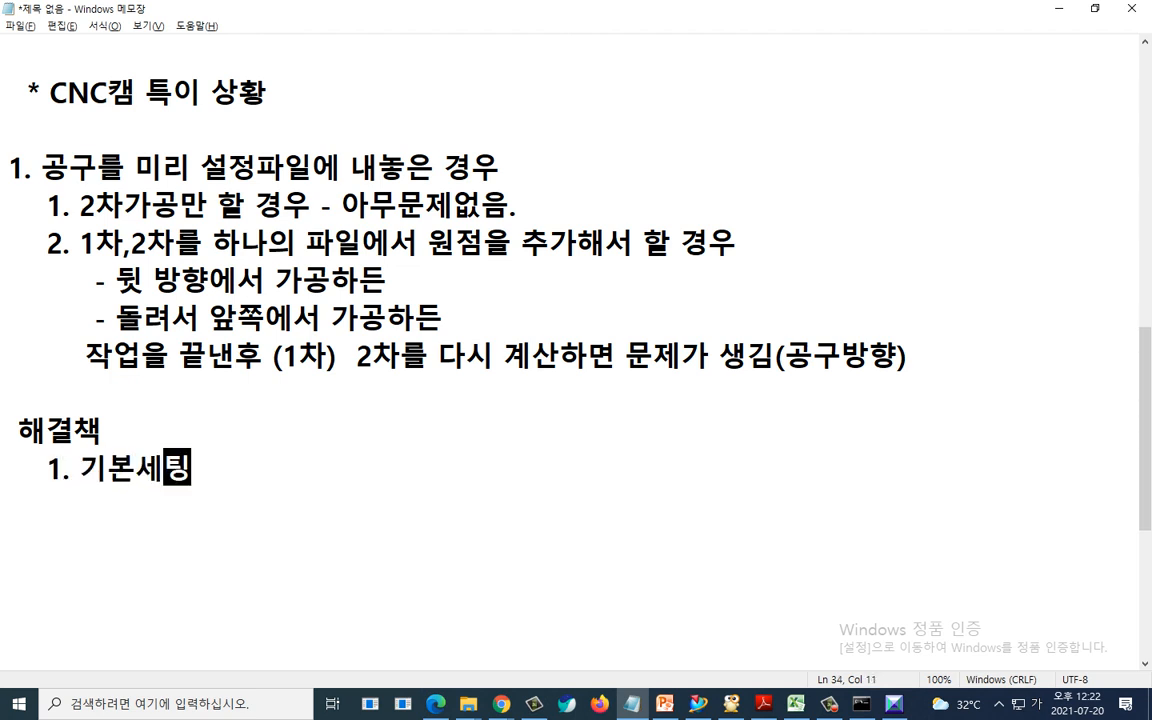
type(" 파일  (")
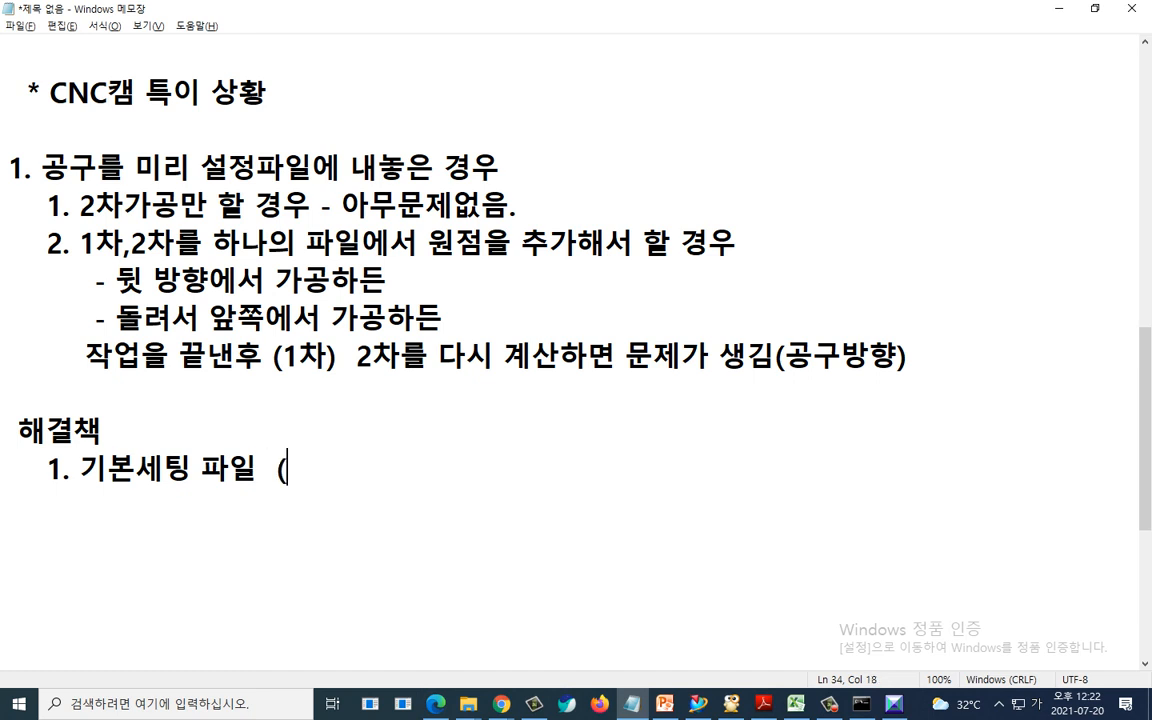
type("TU")
key("BackSpace")
key("BackSpace")
type("tu")
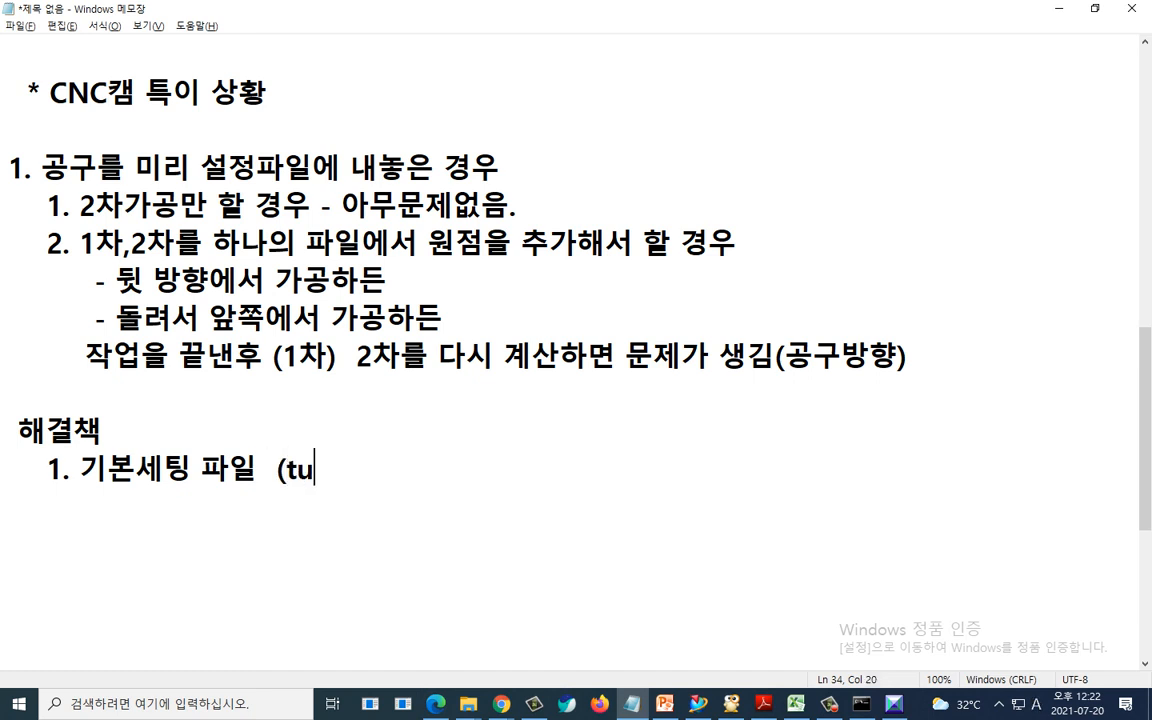
type("rning.pr")
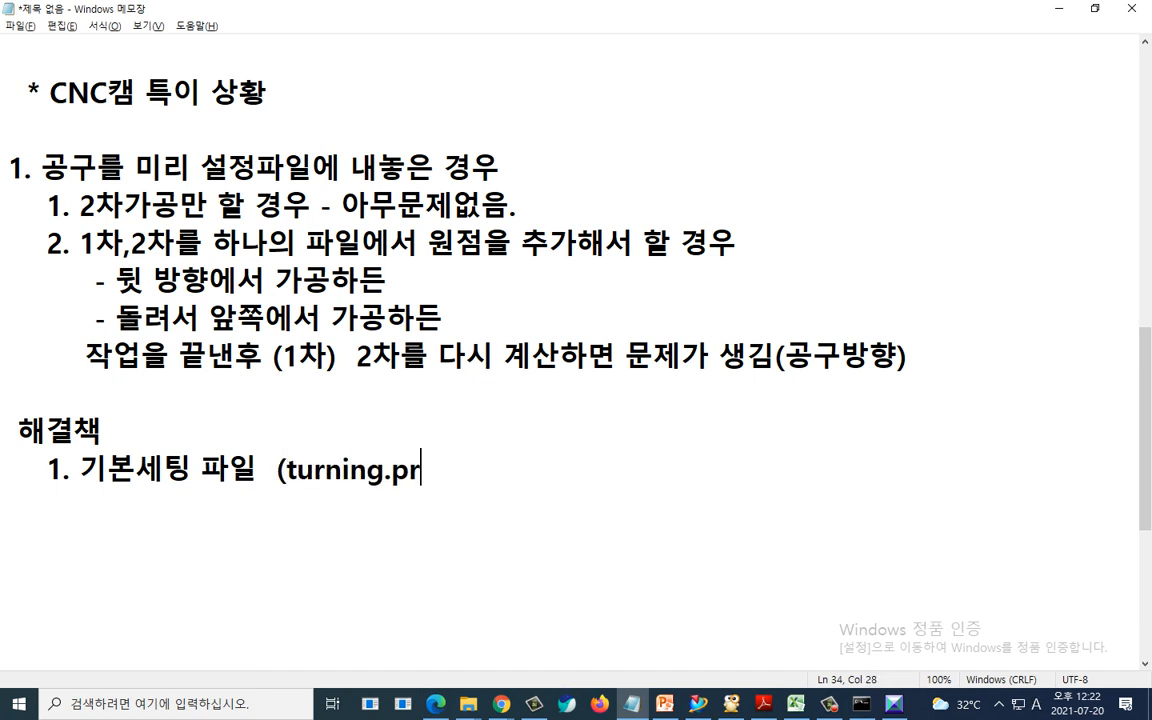
type("t) 에 공구 세")
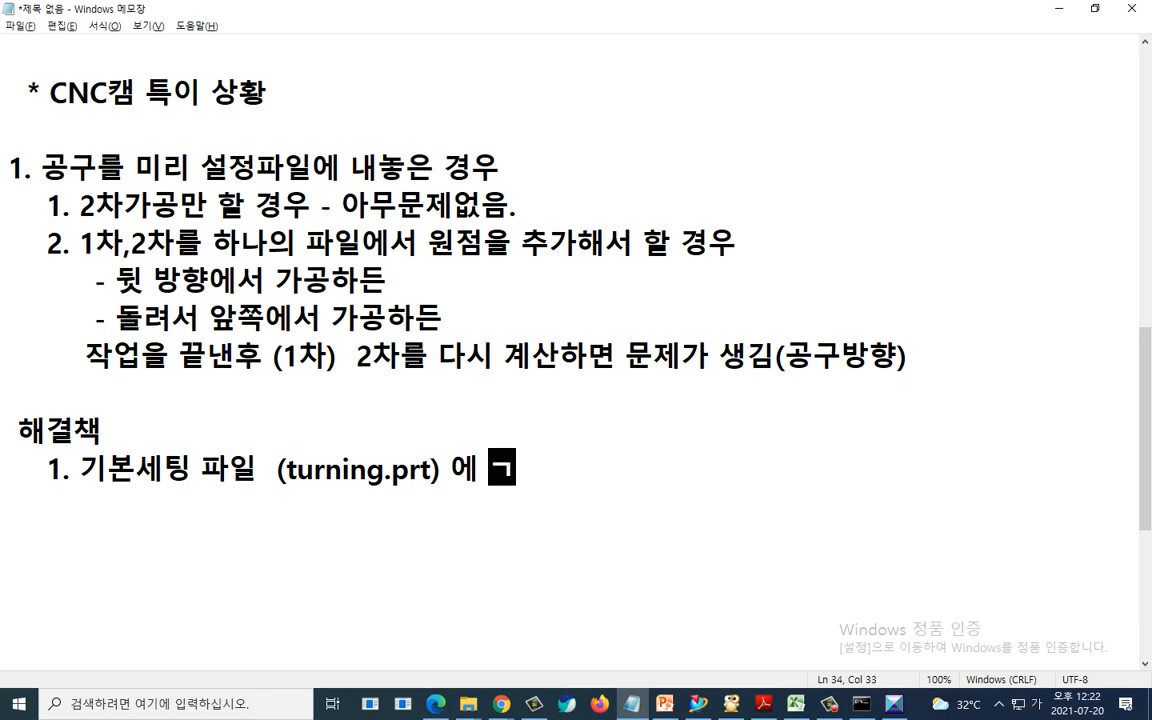
type("팅하")
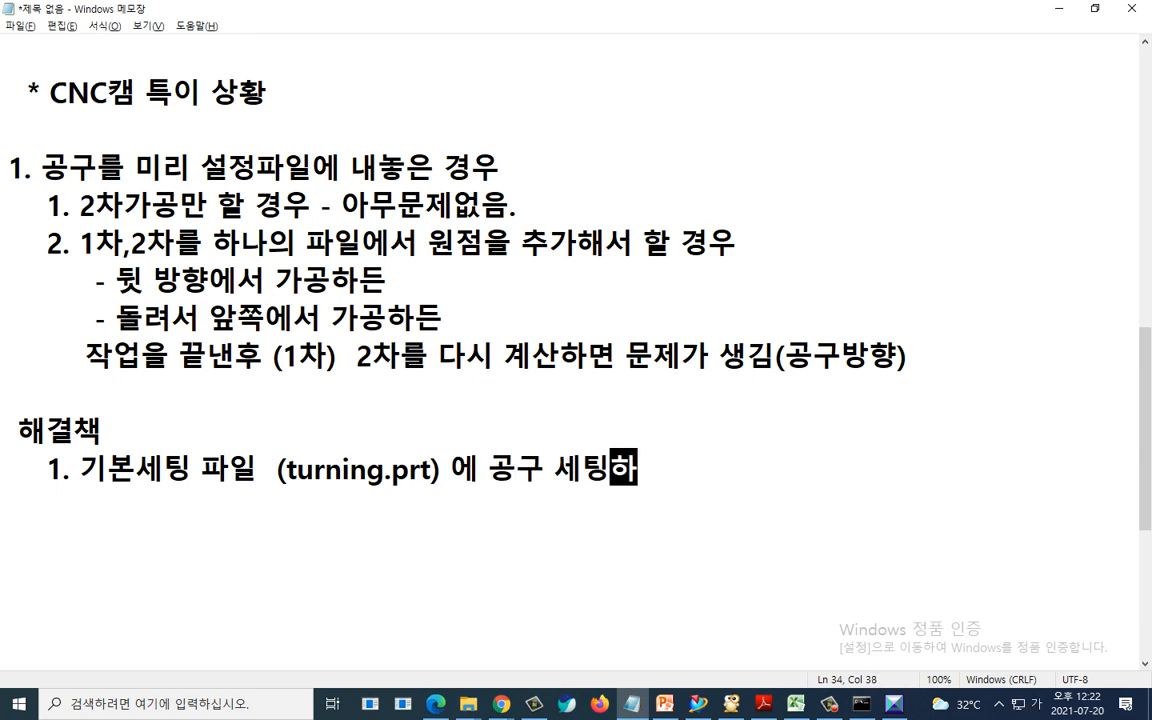
type("만 하고 ")
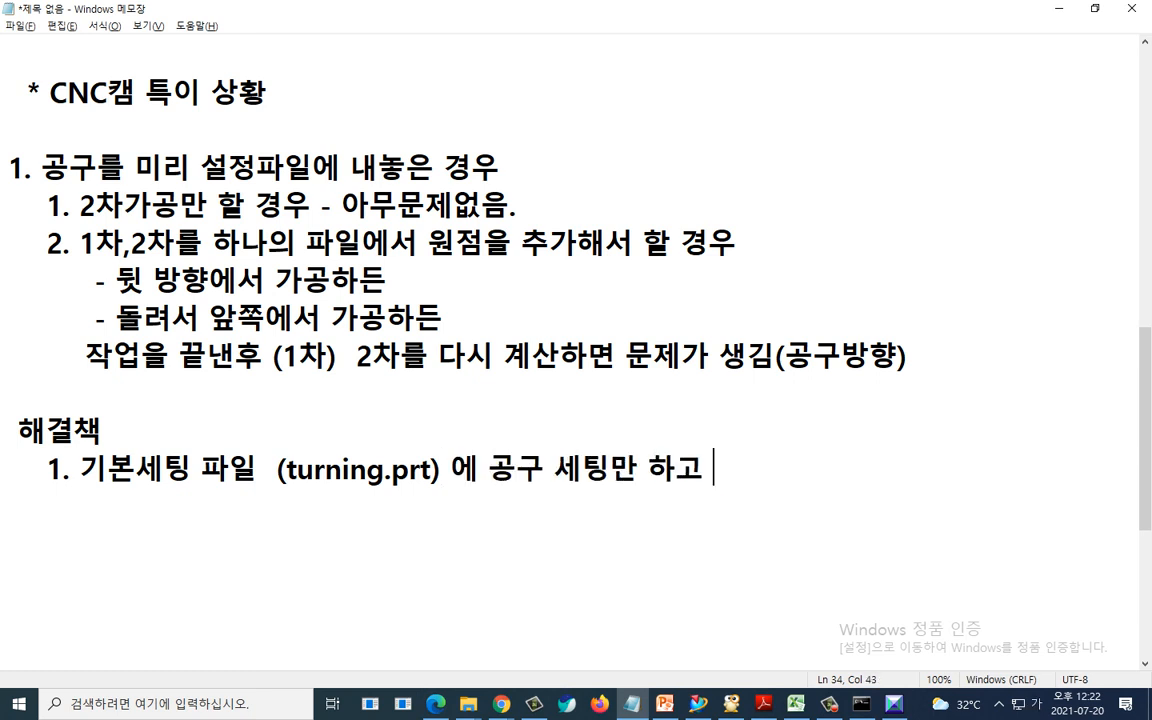
type("(0.8 , ")
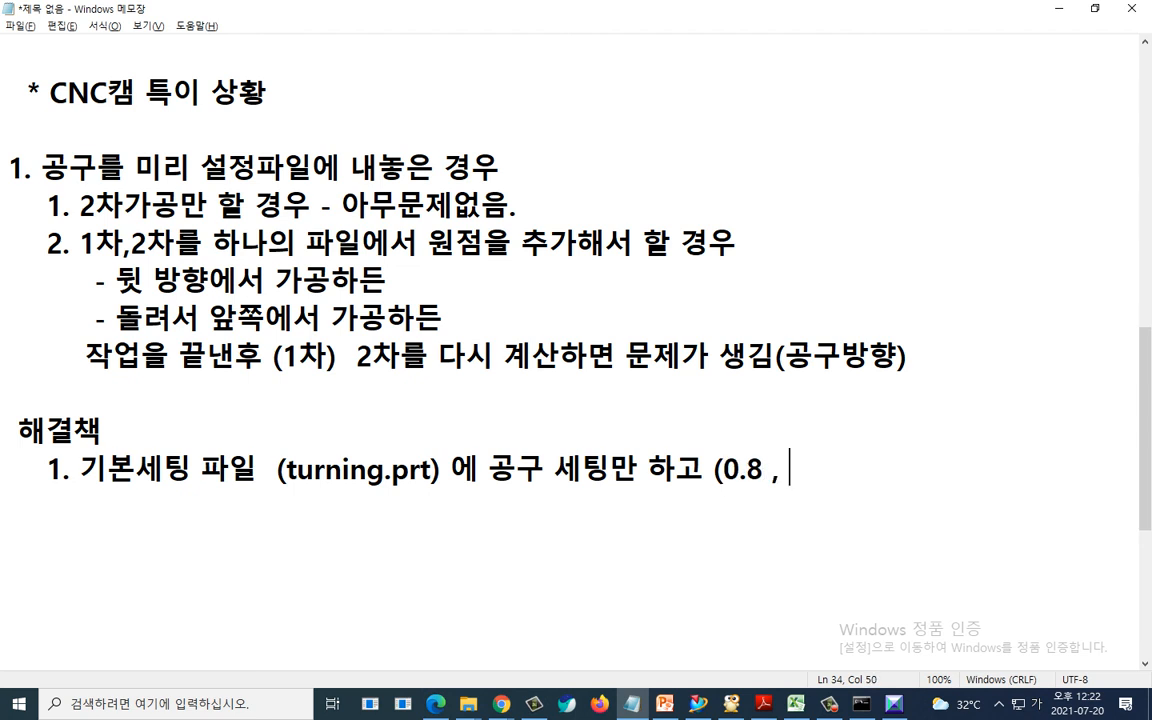
type("1 )  내놓지는 ㅇ")
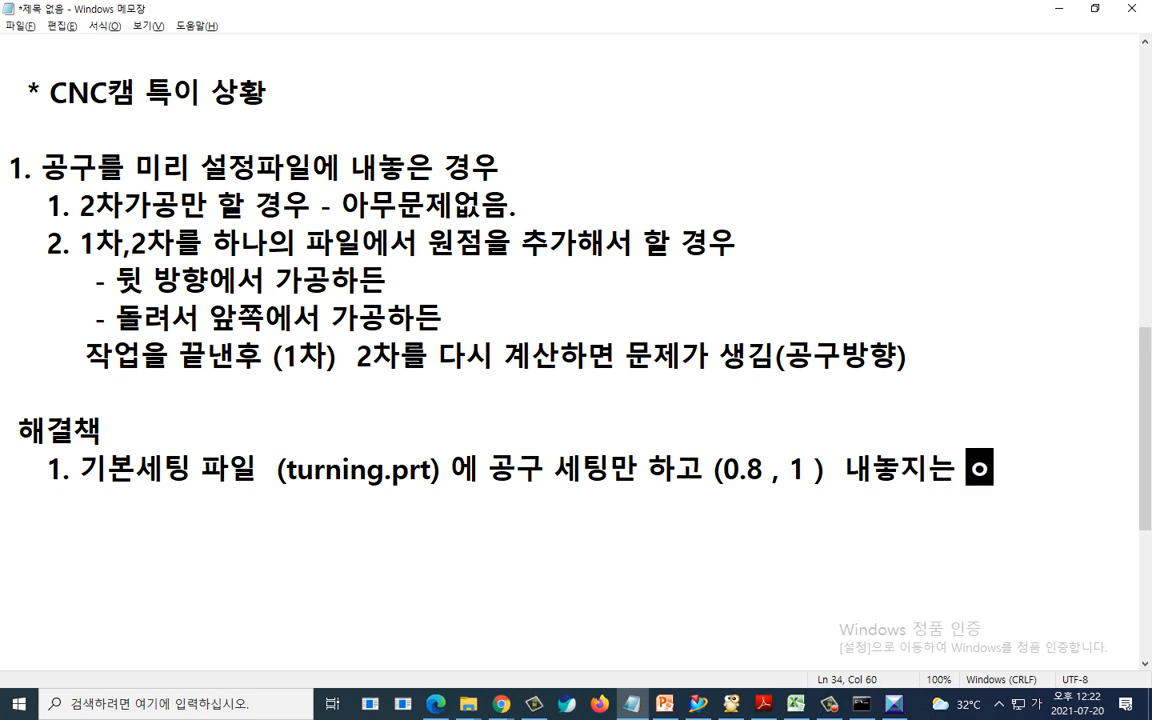
type("않는다.")
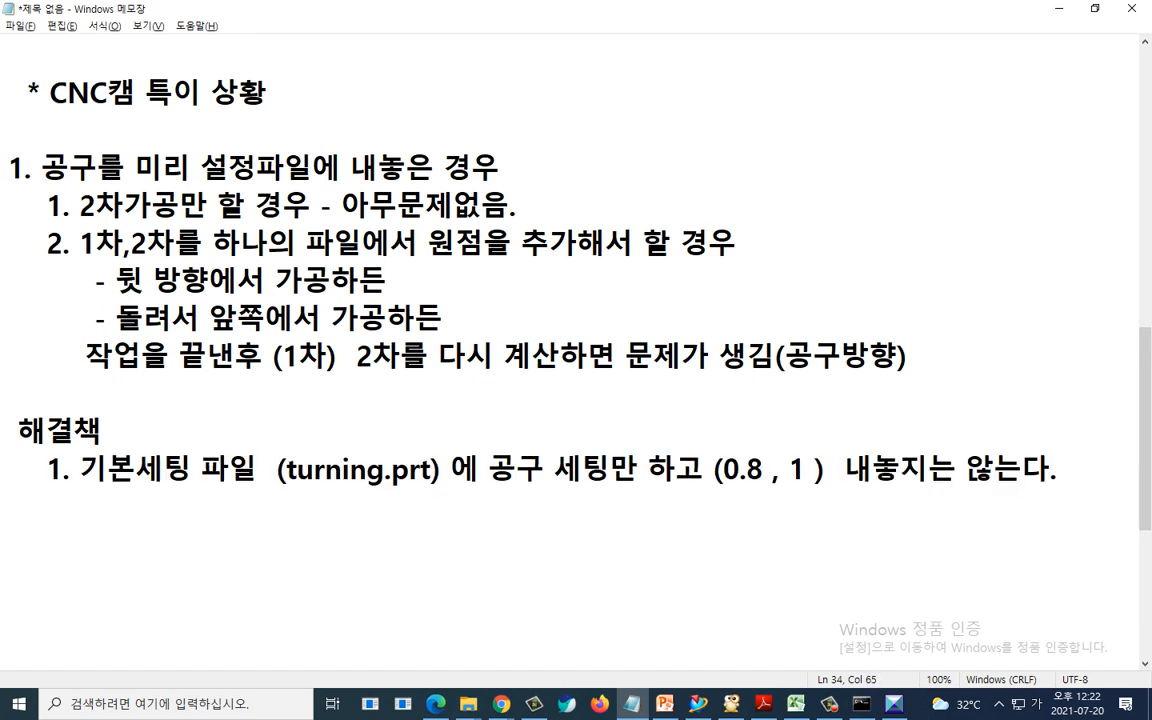
- Add the item "2. 문제가 생긴 2차가공을 각 공정마다 공구방향 설정에서" and start a new line
key("Return")
type("2. 문제가")
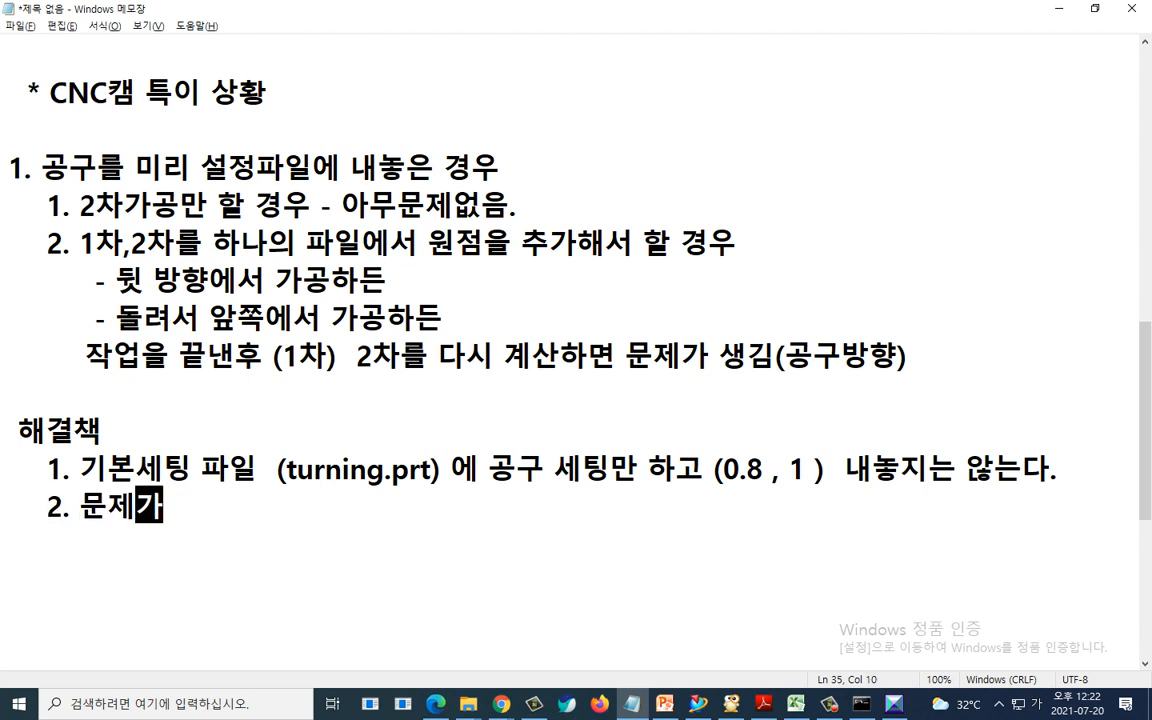
type(" 생김 2차")
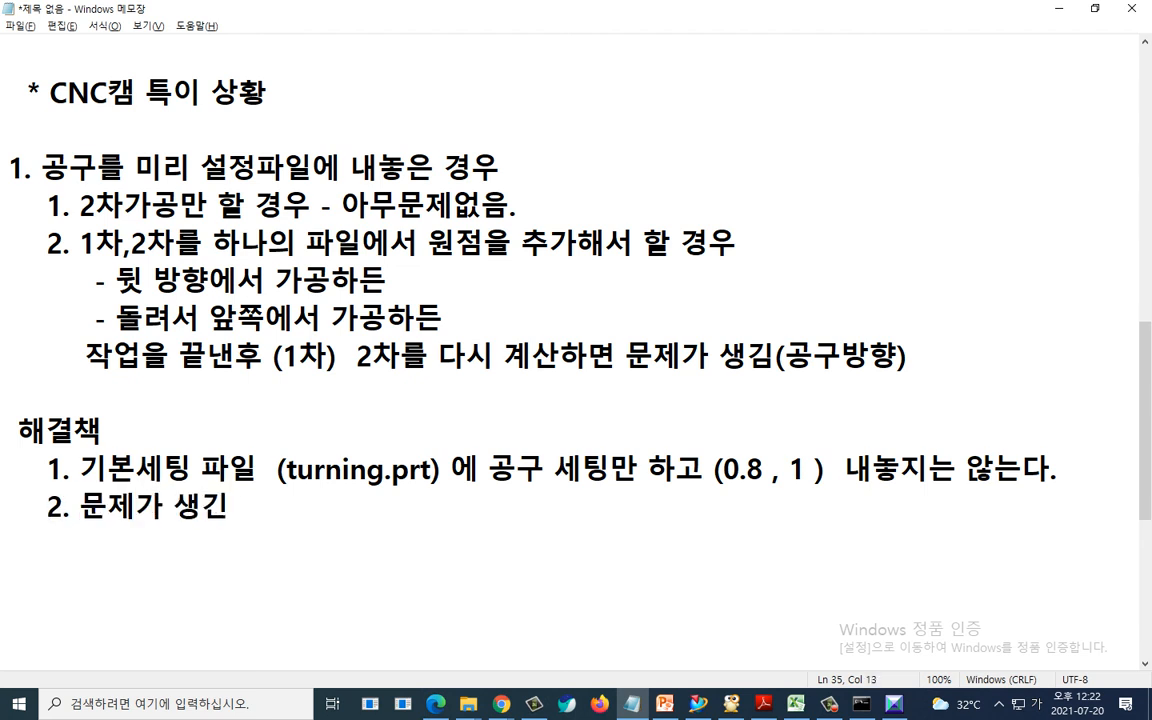
type("가공을")
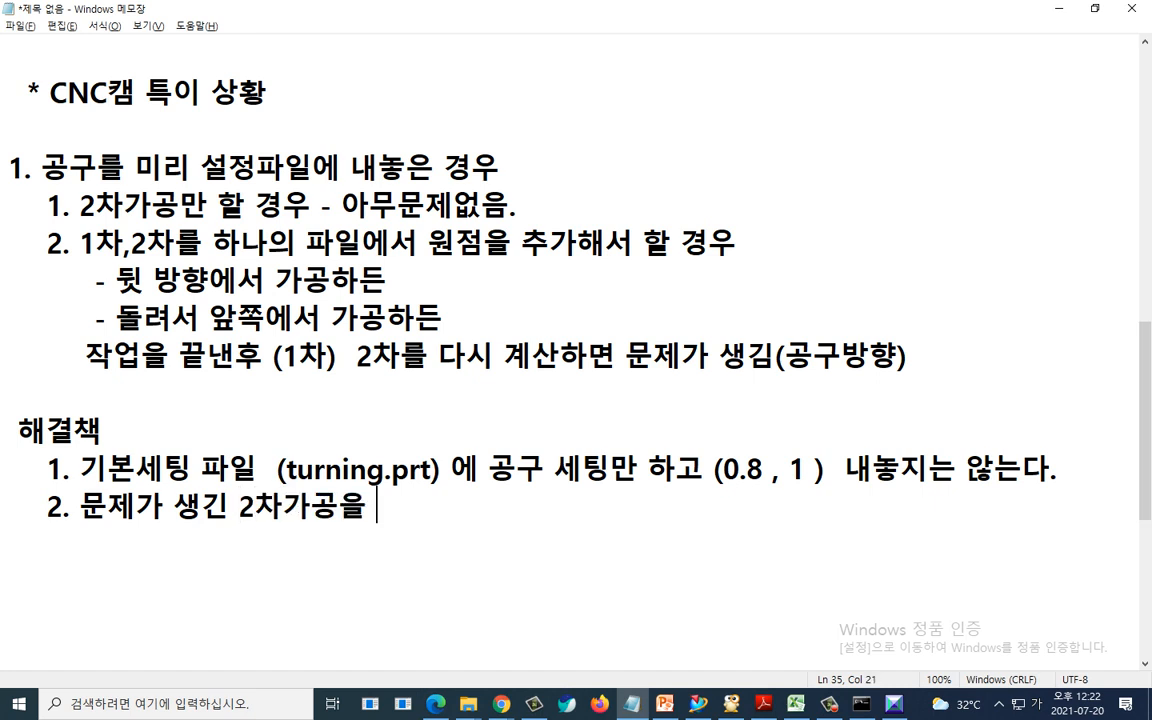
type(" 각 공정마다 고")
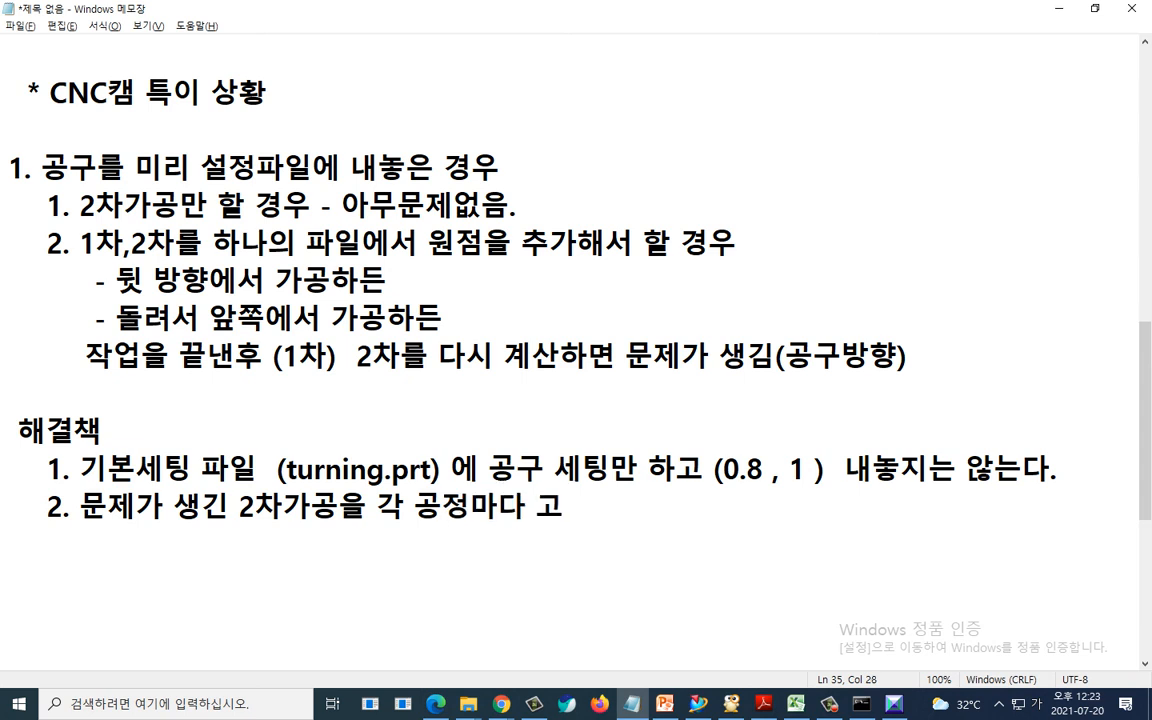
type("ㅇ구방ㅎㅑㅇ 설정에서")
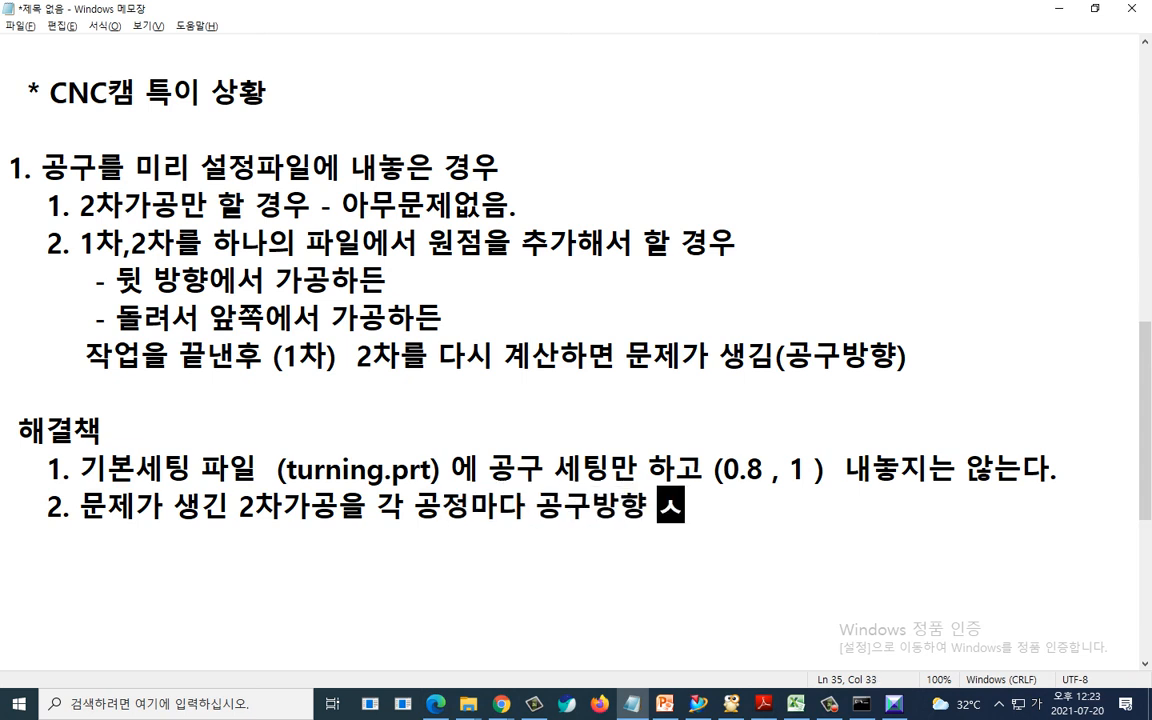
key("Return")
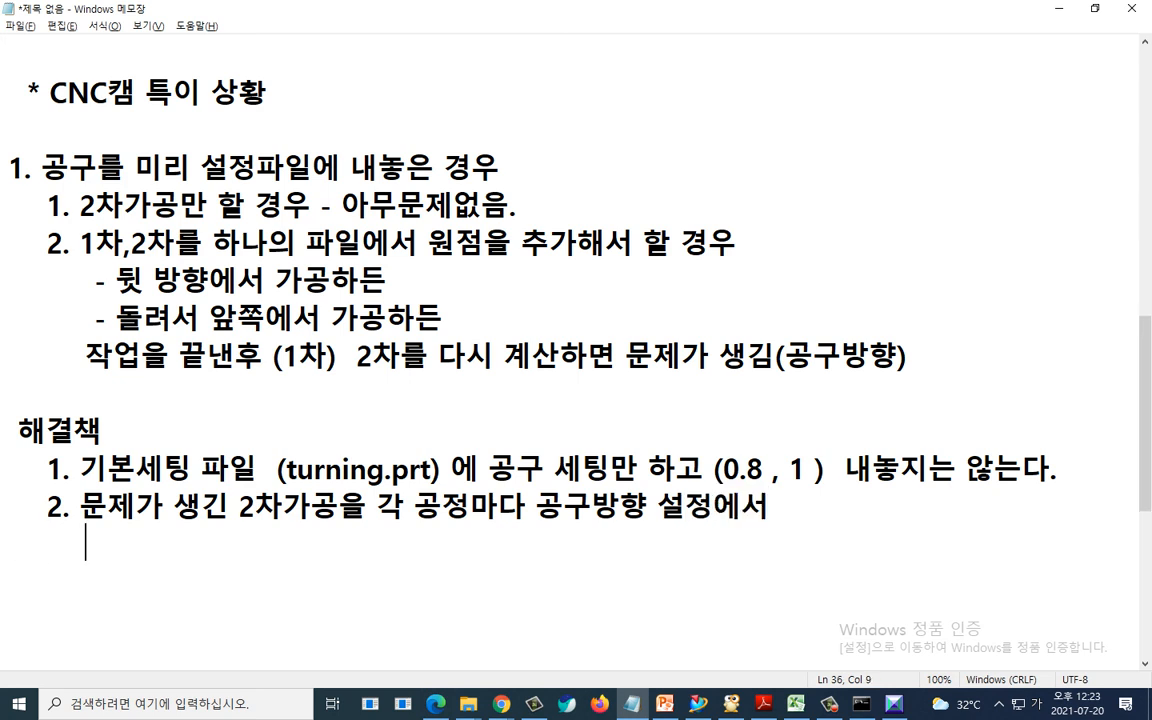
- Add the indented line "- 홀더를 중심으로 공구 뒤집기를 체크한다."
type("- 홀더를")
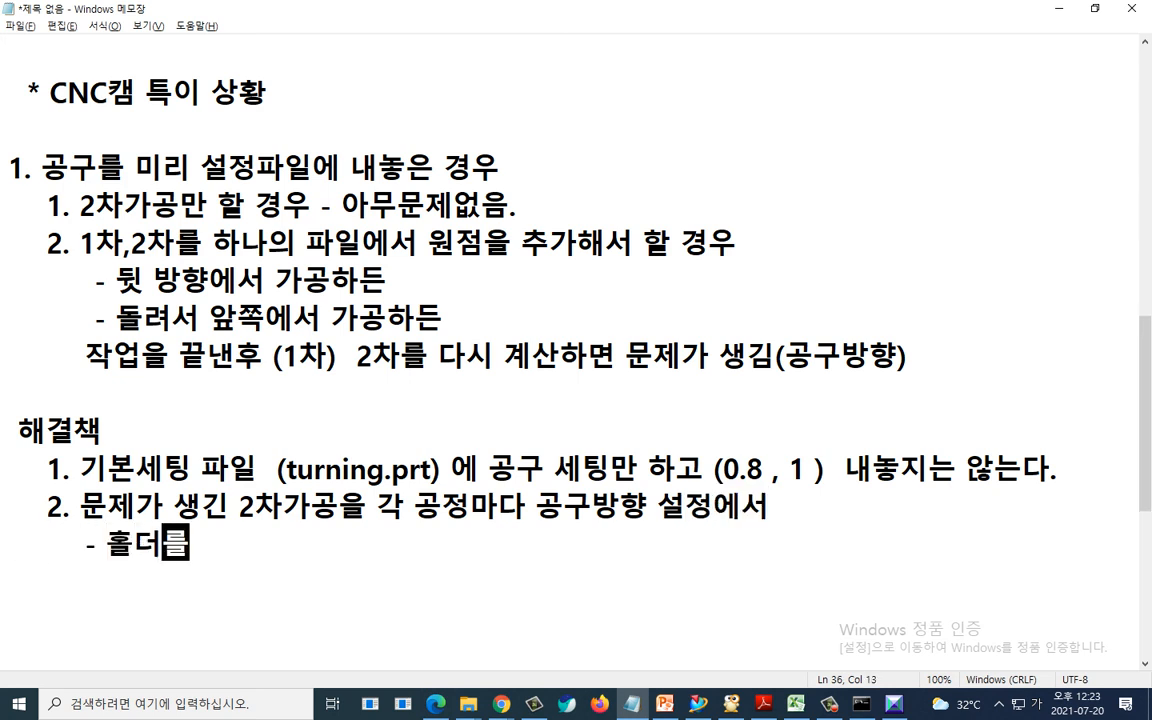
type(" 중심으로 공구 ")
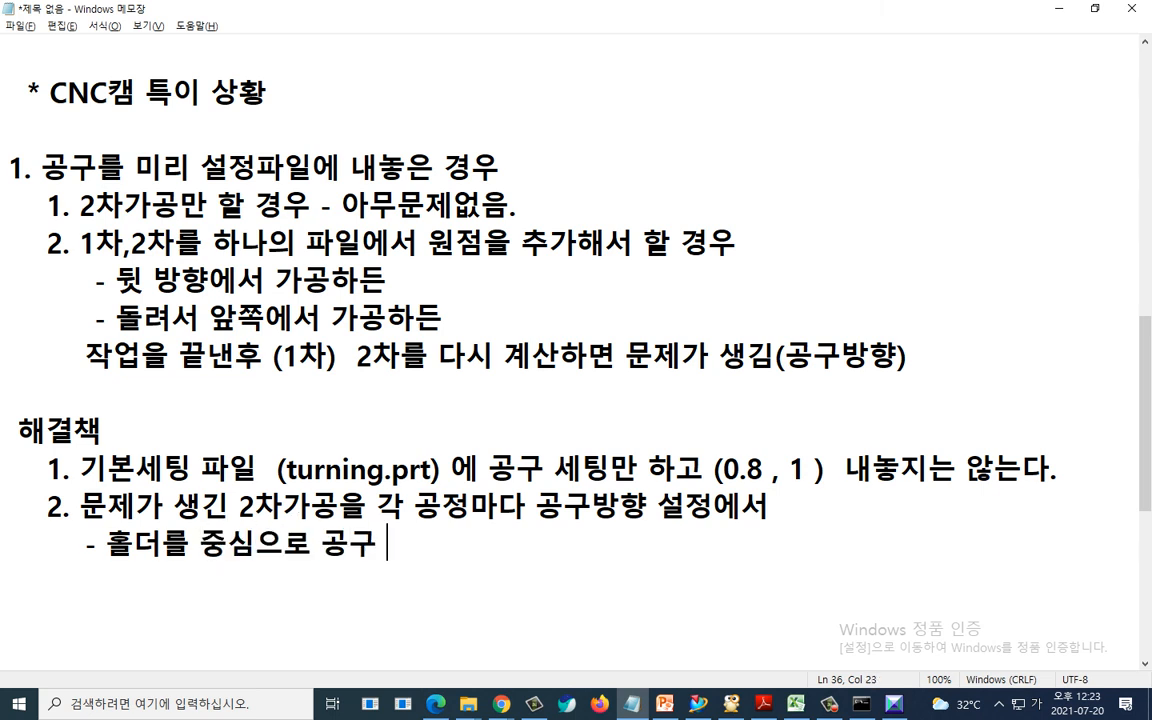
type("뒤집기")
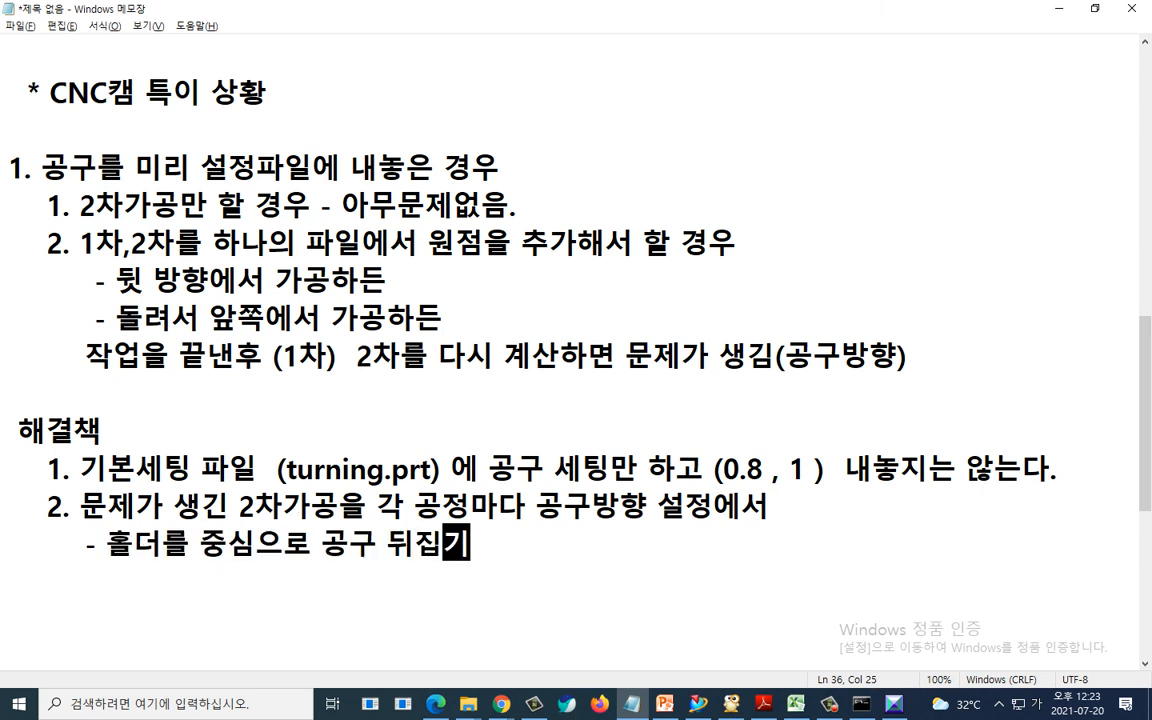
type("를 체크한다.")
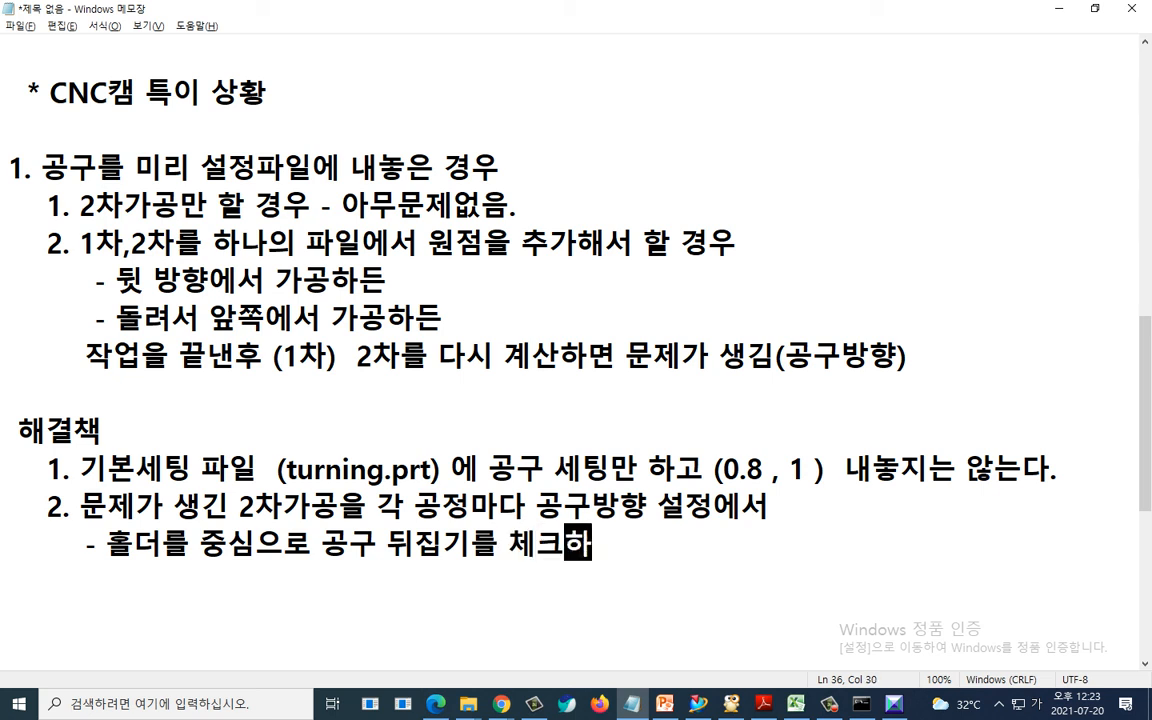
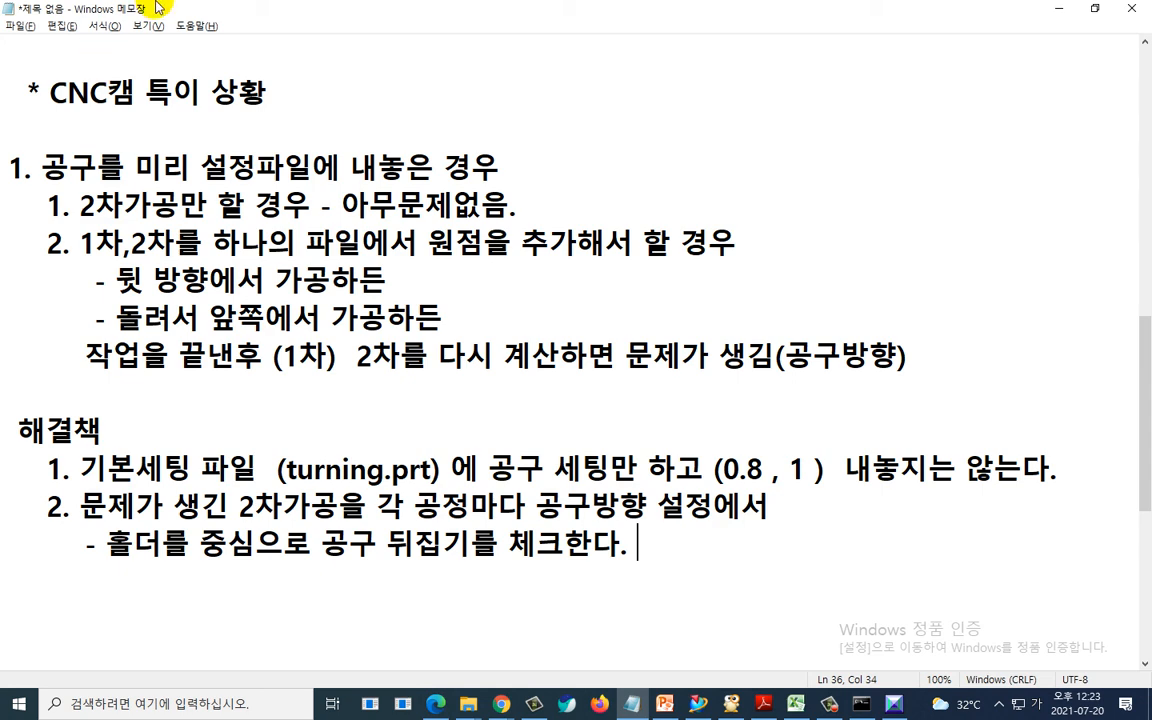
key("ctrl+2")
mouse_move(646, 502)
left_mouse_down()
mouse_move(152, 428)
mouse_move(681, 442)
left_mouse_up()
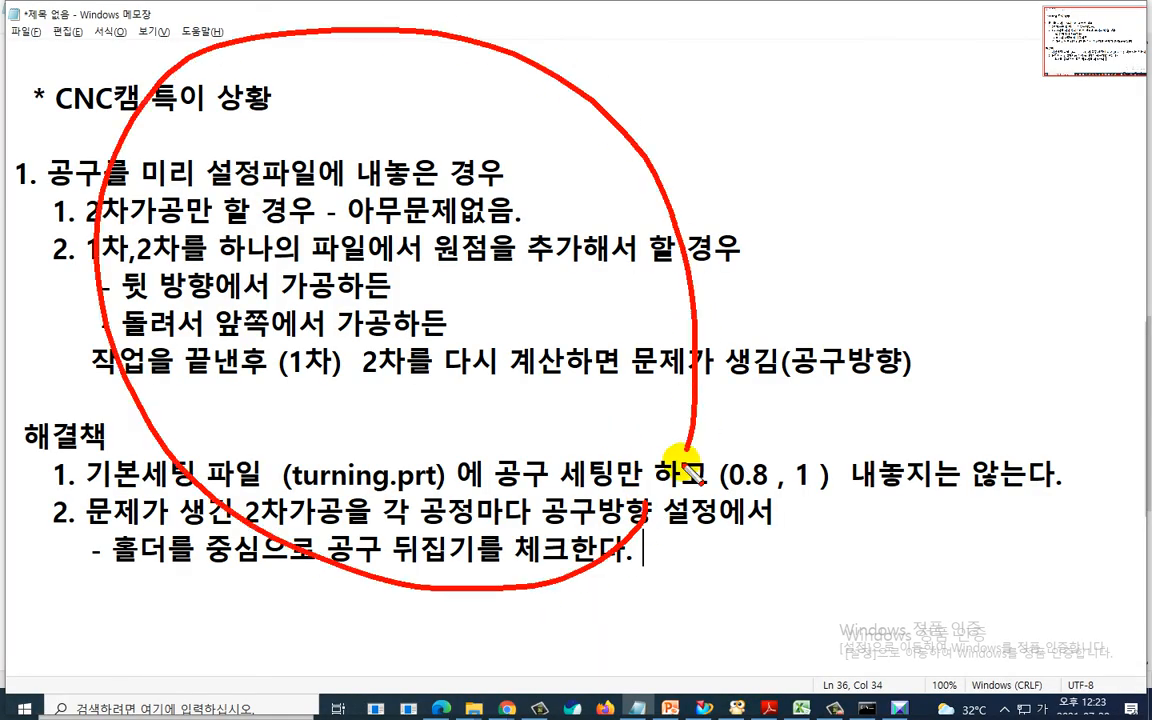
key("Escape")
- Save the notes as a text file named 7월20일 선반캠 in the 00.필기 folder
left_click(18, 25)
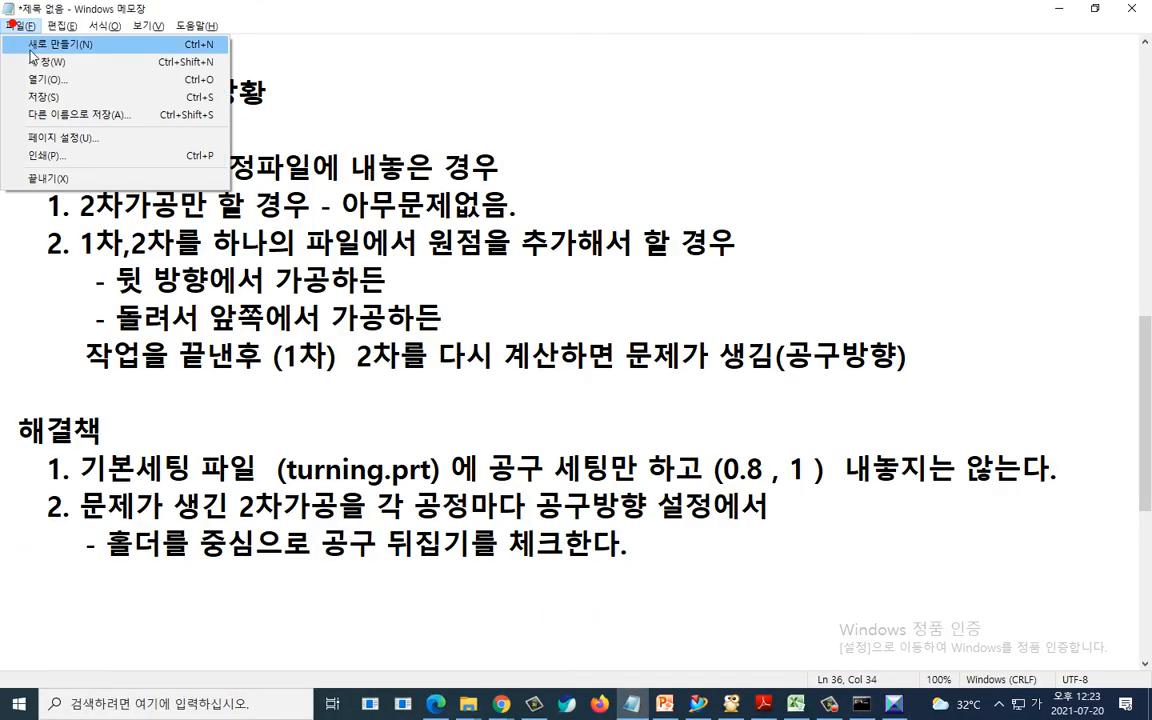
left_click(56, 115)
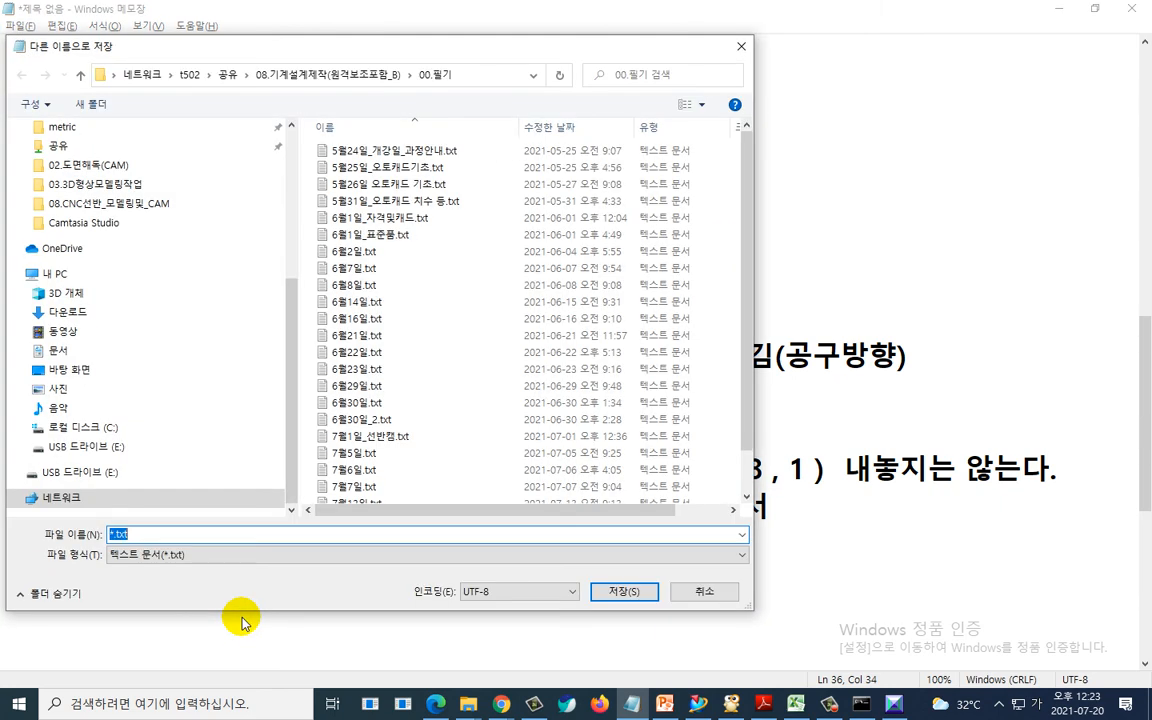
type("7")
type("0이")
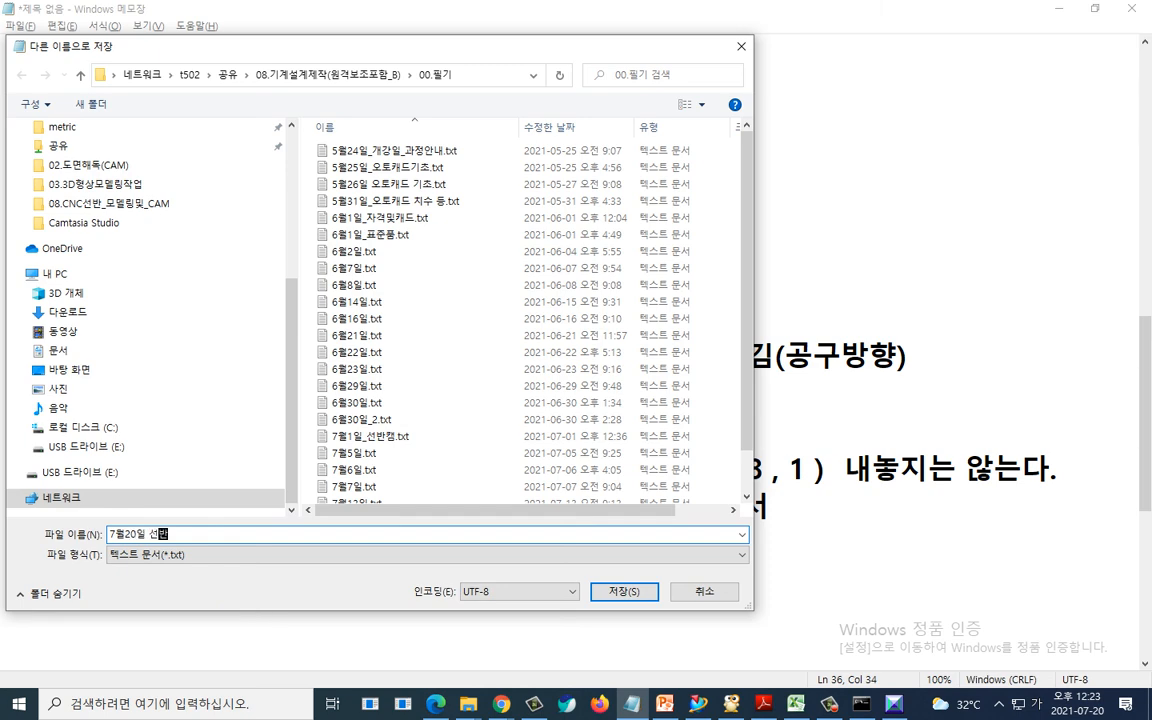
key("Return")
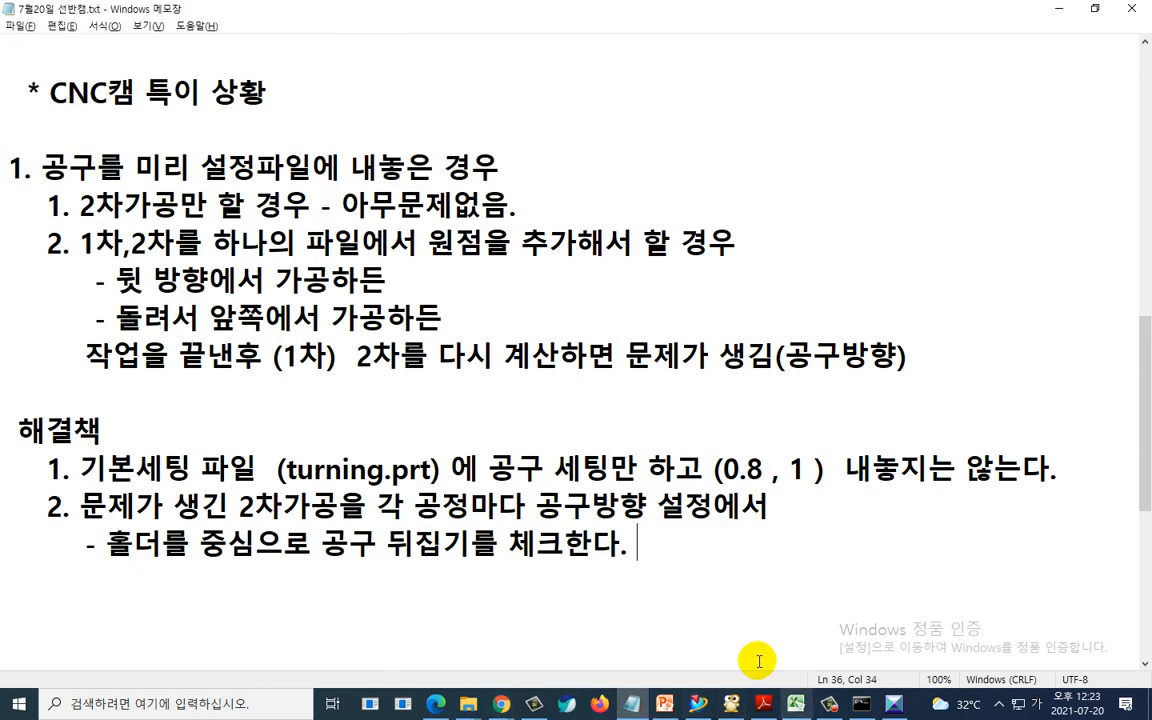
- Switch to NX and collapse the four tool groups in the operation navigator's machine tool view
left_click_drag(711, 547, 3, 110)
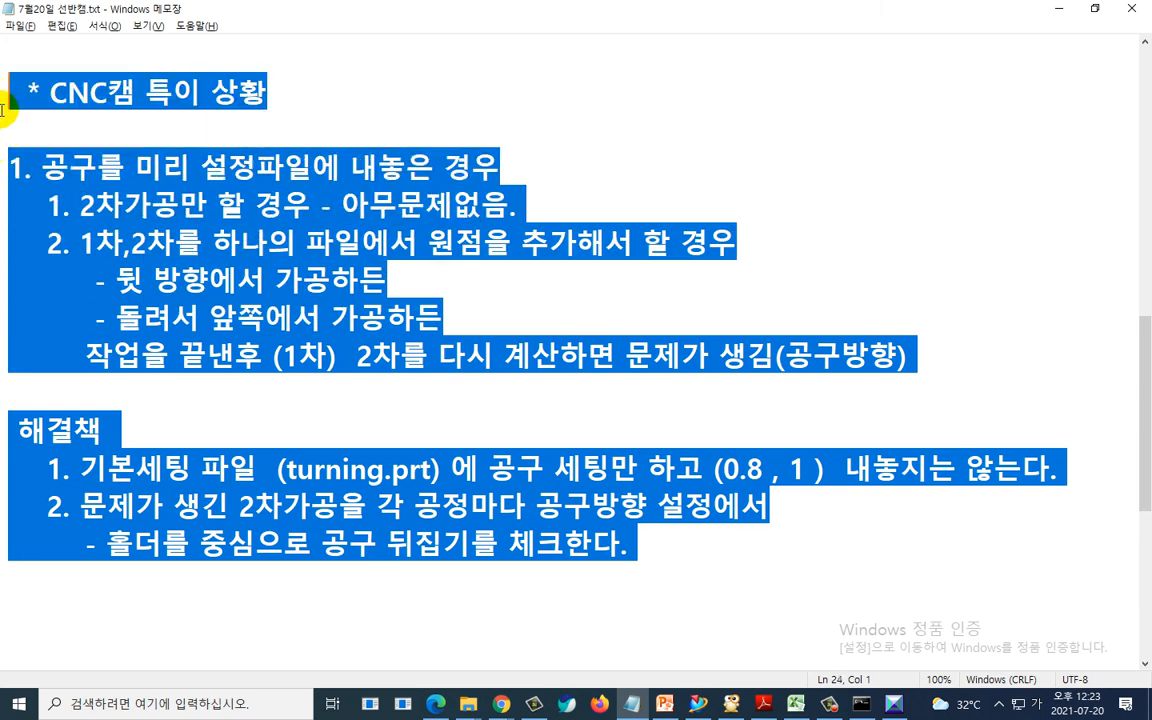
key("alt+Tab")
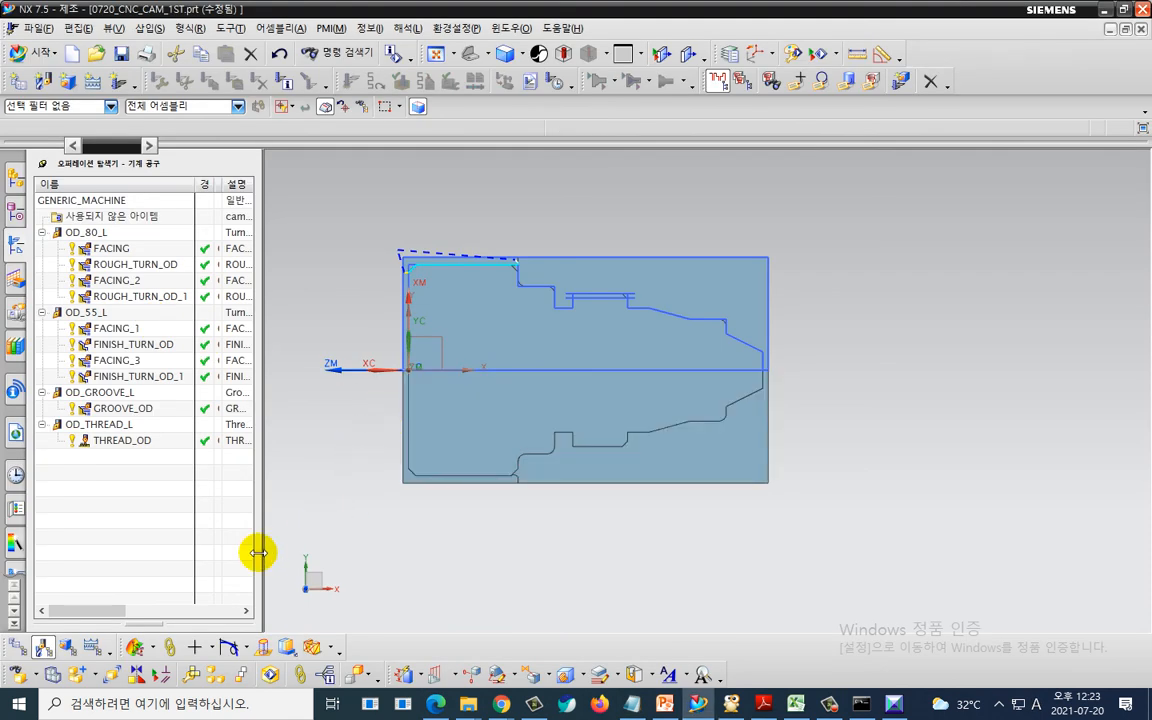
left_click(42, 232)
left_click(42, 248)
left_click(42, 264)
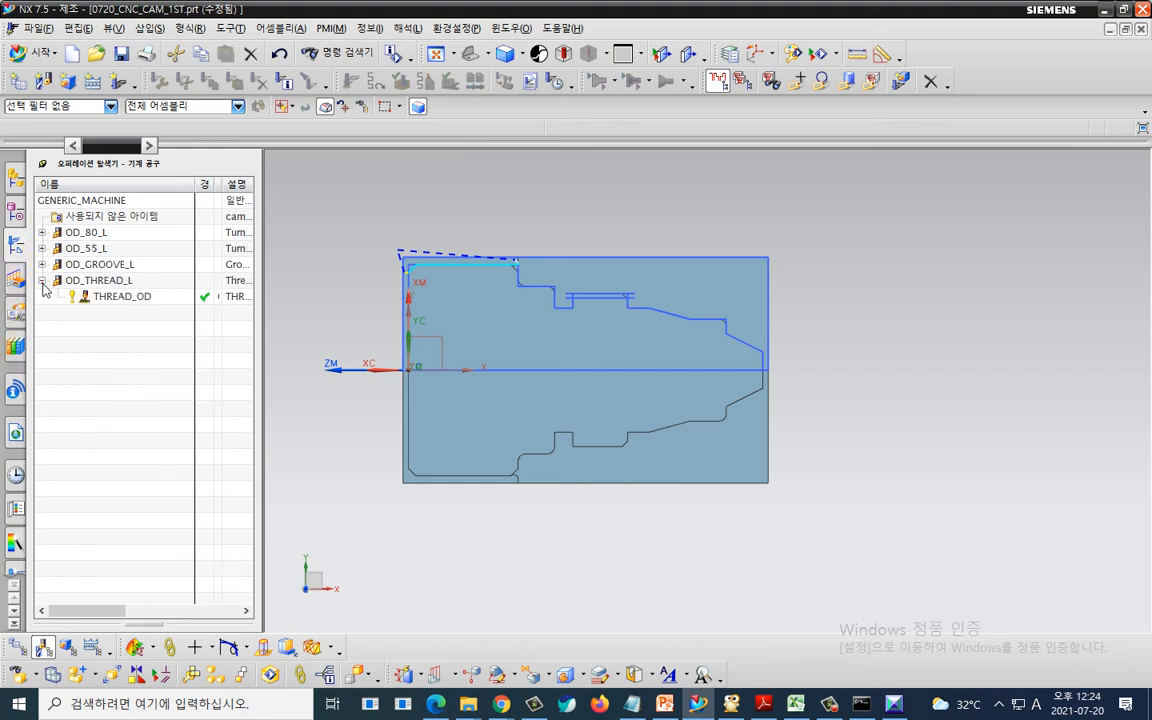
left_click(42, 280)
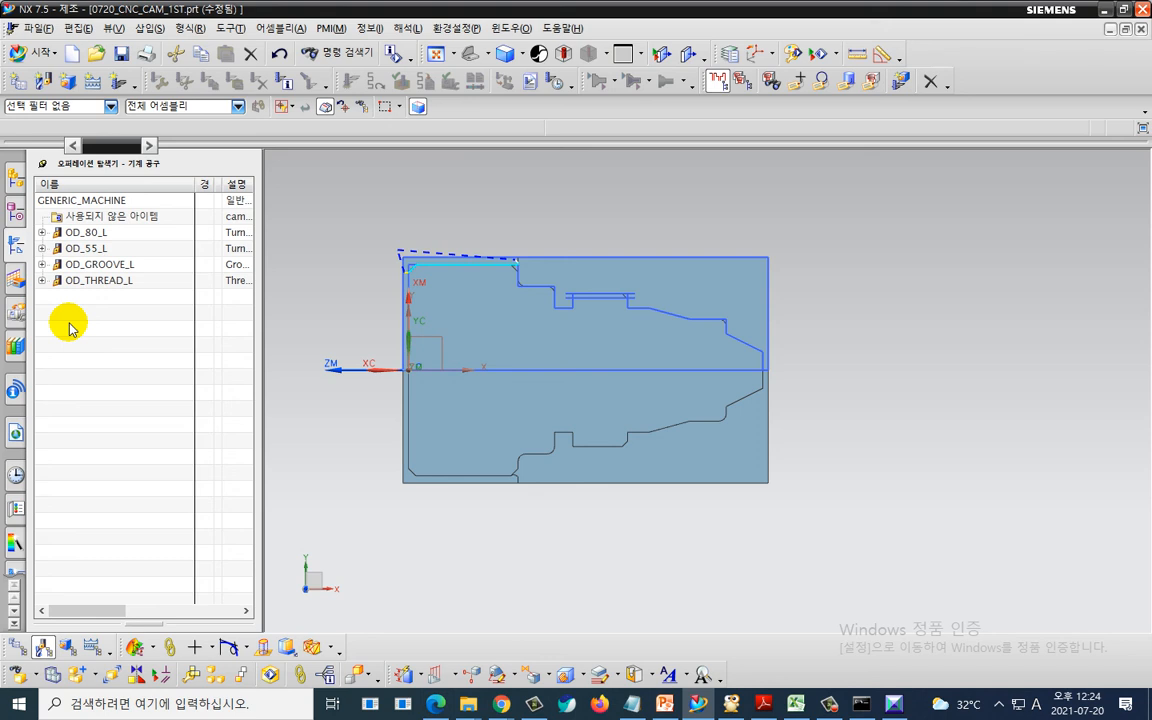
- Show the operation navigator in program order view
right_click(154, 334)
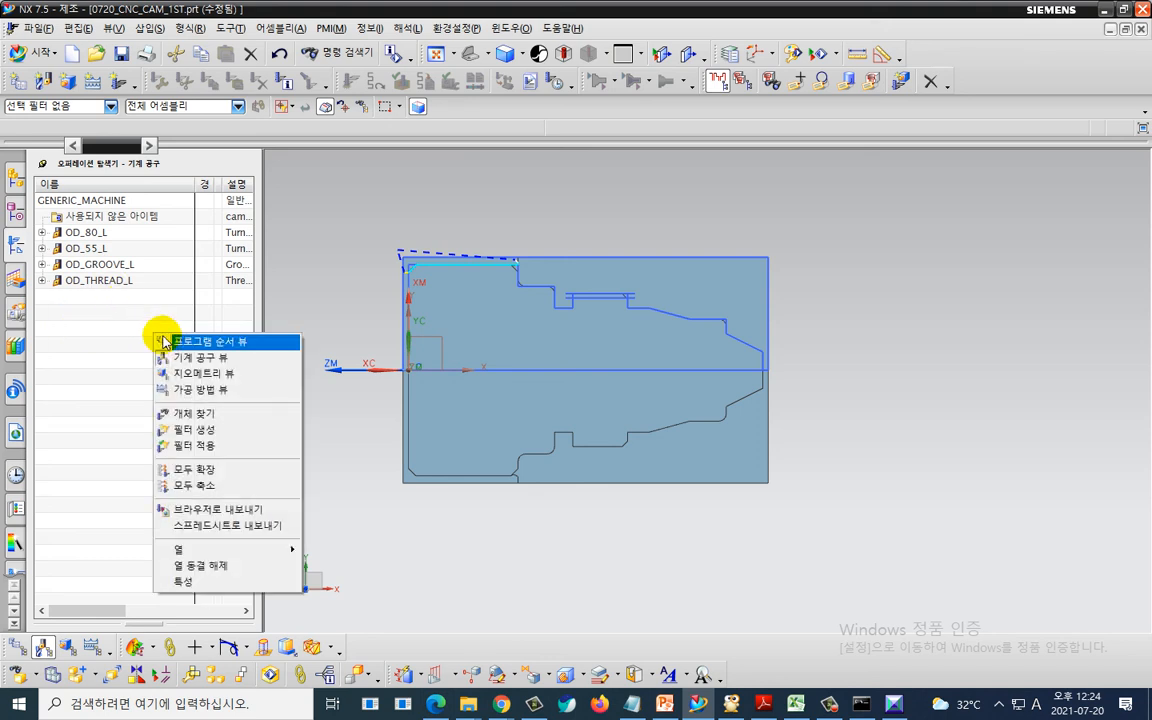
left_click(178, 345)
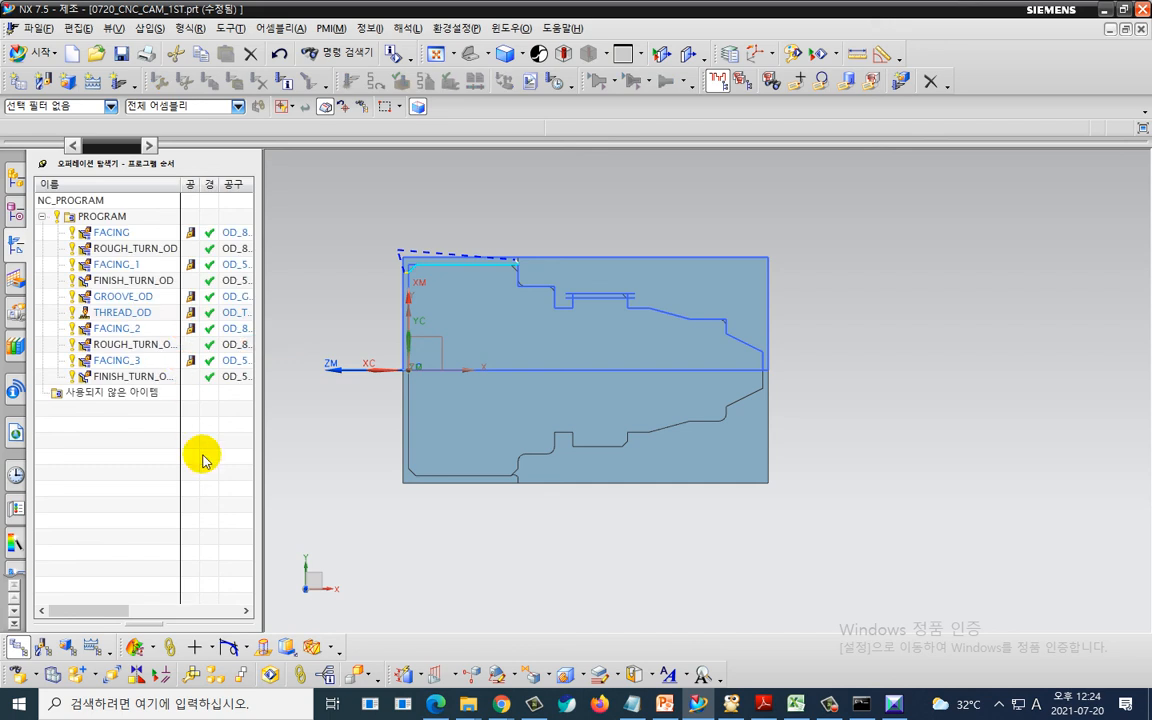
middle_click_drag(363, 470, 708, 473)
middle_click_drag(797, 474, 656, 473)
key("F8")
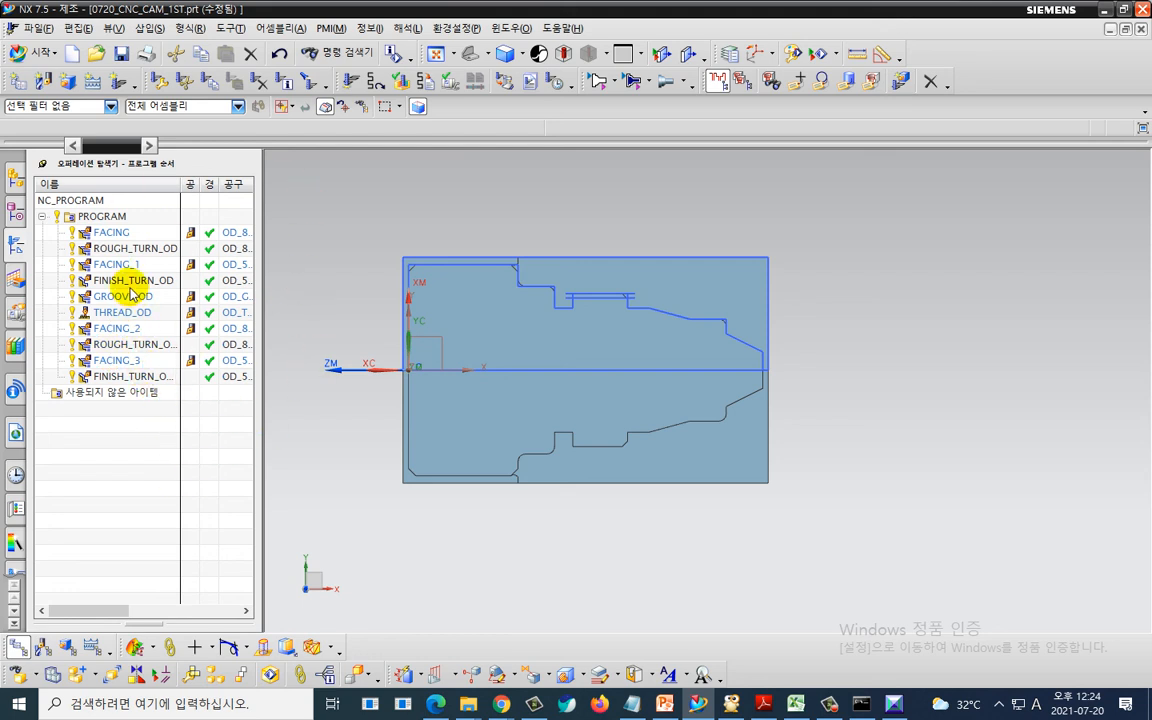
- Move the six operations from FACING through THREAD_OD below FINISH_TURN_OD_1 at the end of PROGRAM
left_click(116, 240)
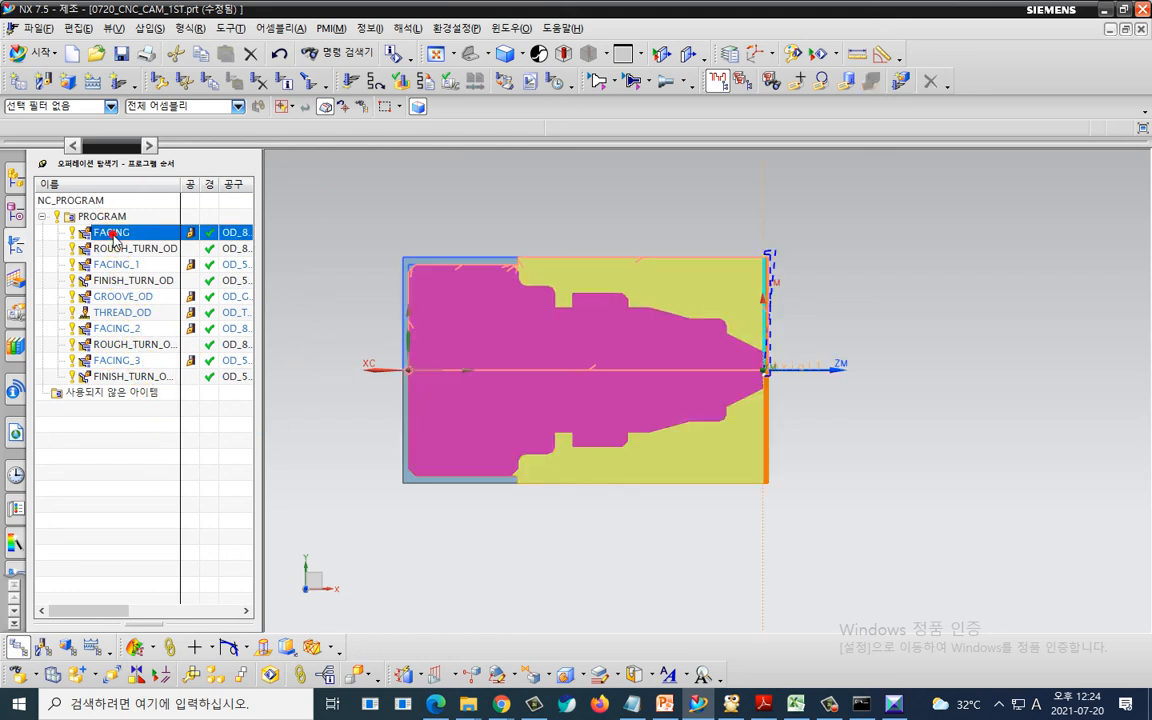
left_click(137, 318, "shift")
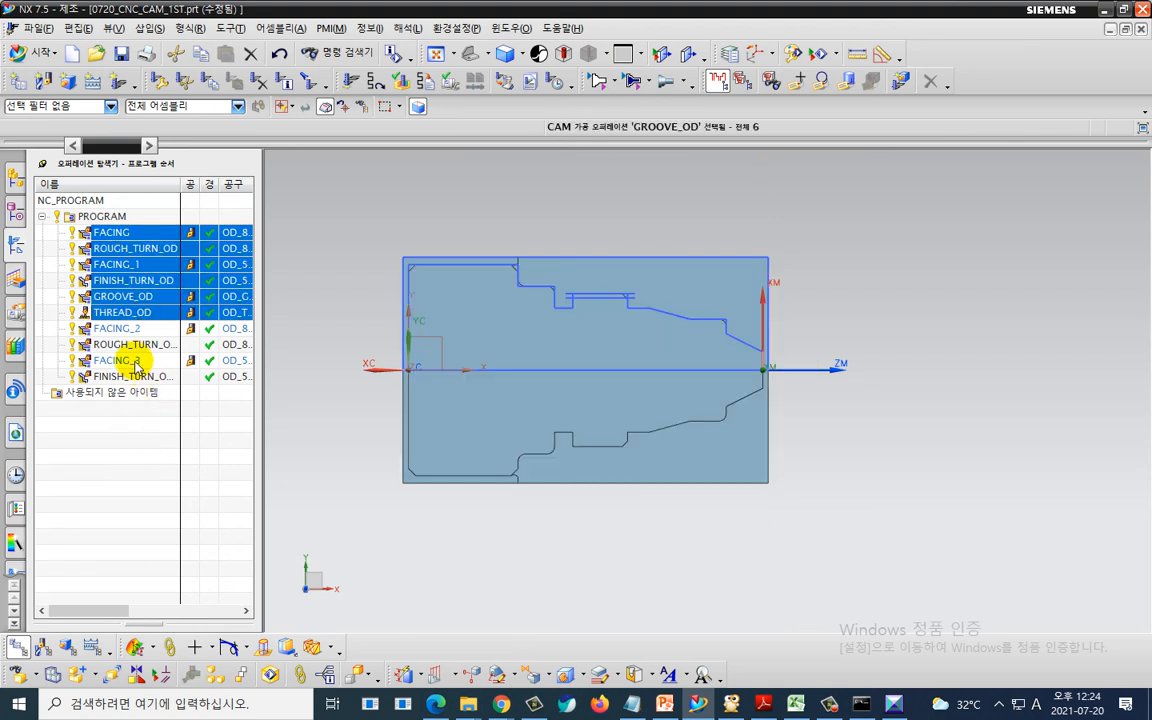
left_click_drag(122, 249, 136, 381)
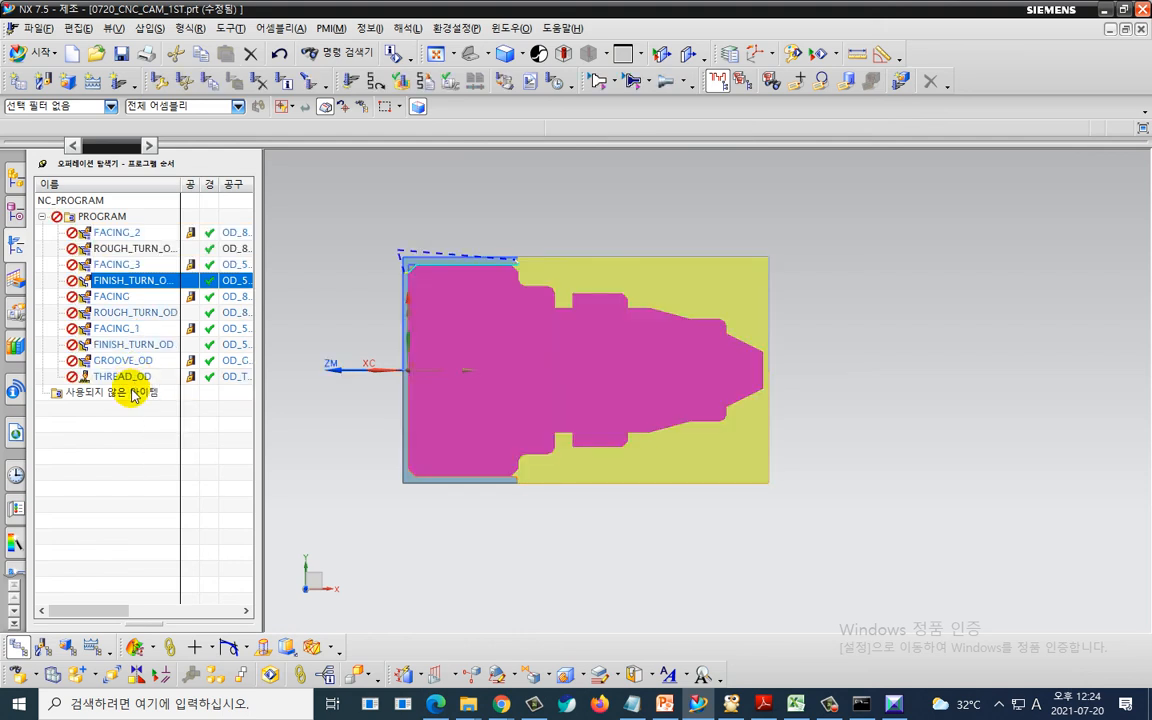
- Generate tool paths for the whole PROGRAM with pausing after each path turned off, and accept the paths
right_click(105, 218)
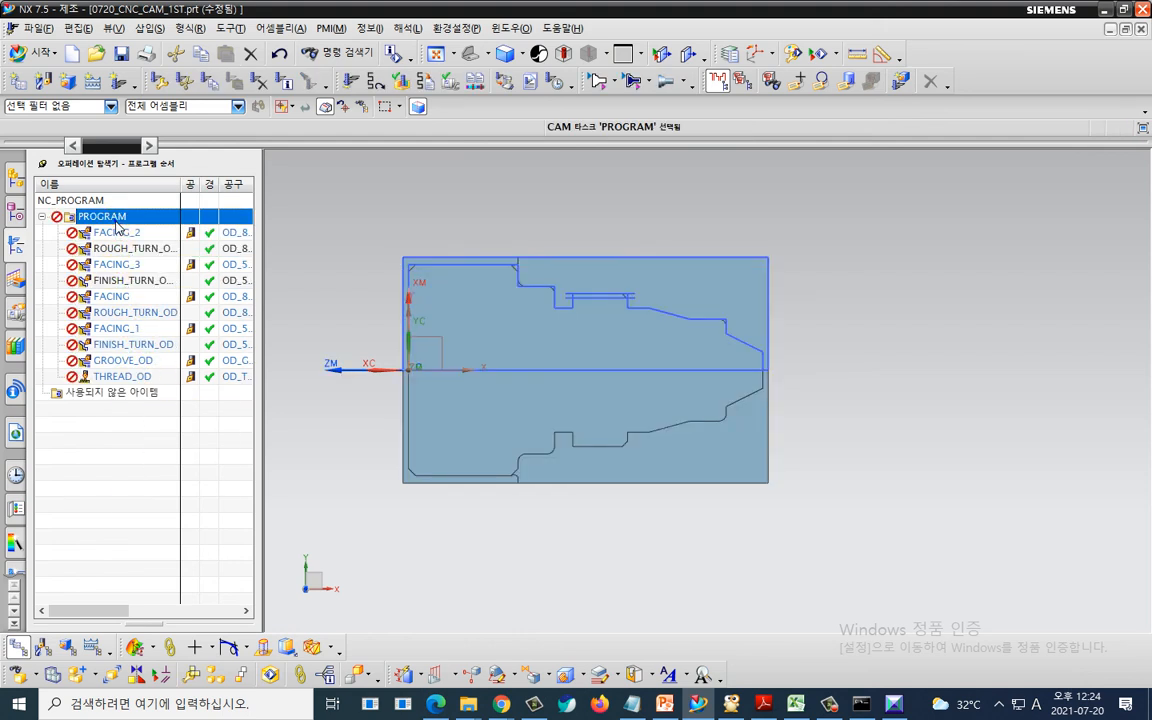
left_click(145, 318)
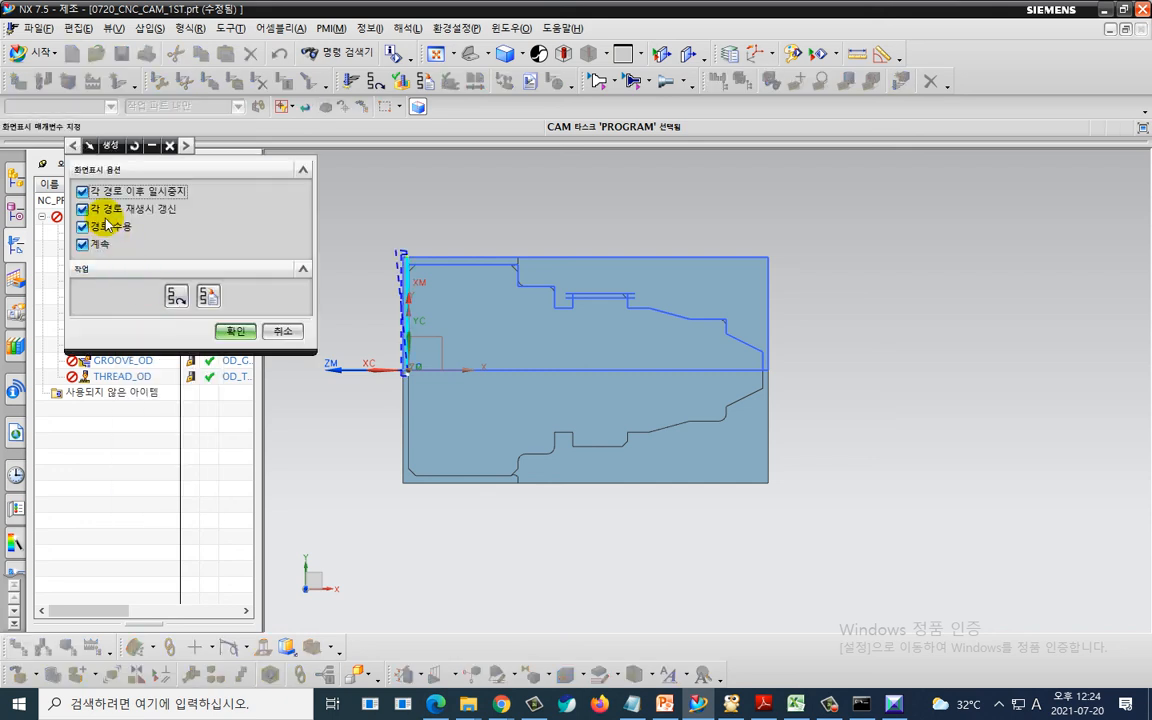
left_click(103, 191)
left_click(235, 331)
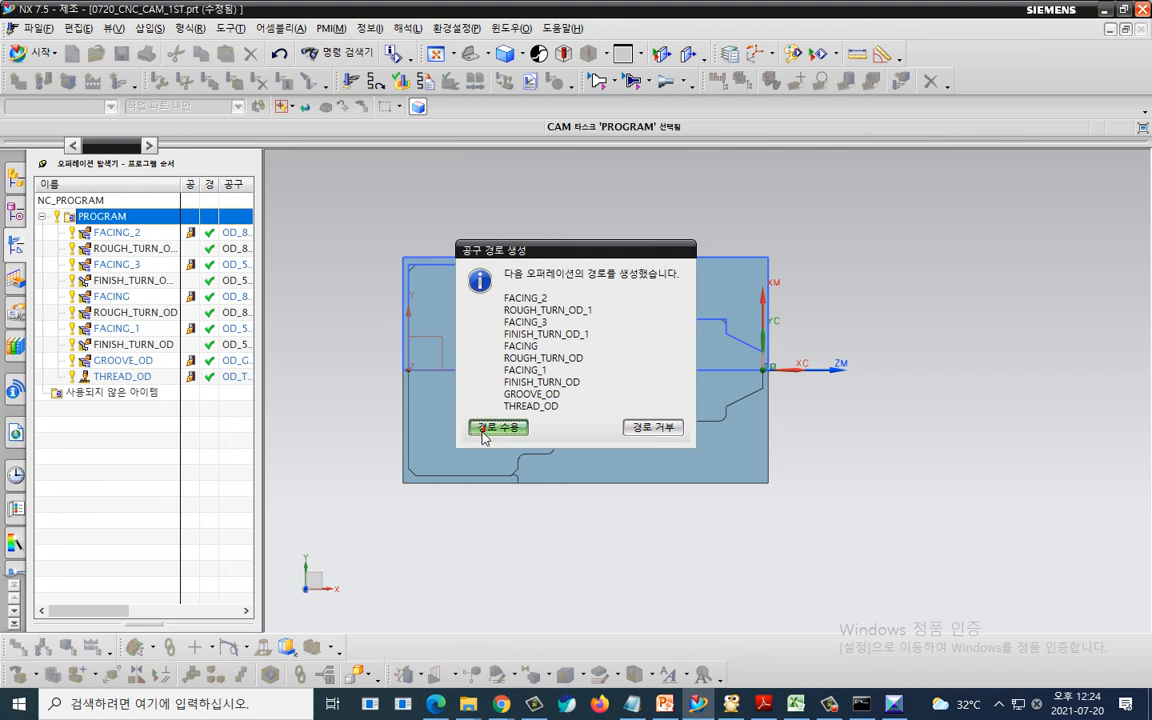
left_click(488, 428)
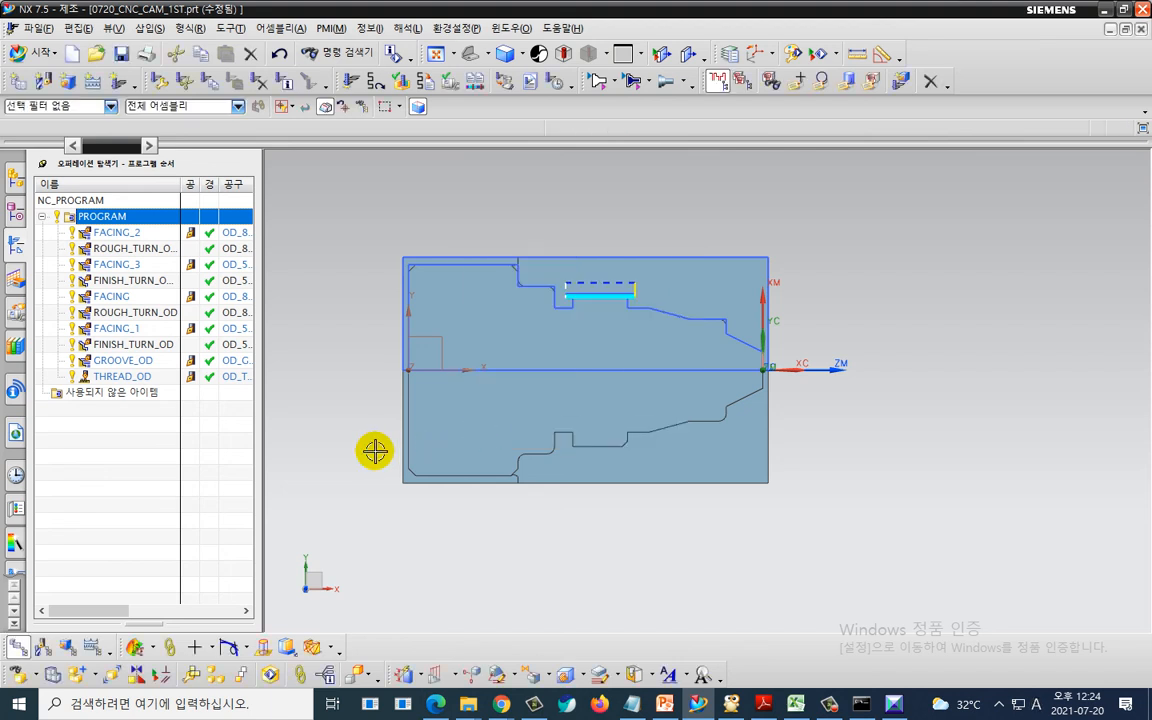
- Verify the tool paths with a 3D dynamic material removal simulation
left_click(395, 81)
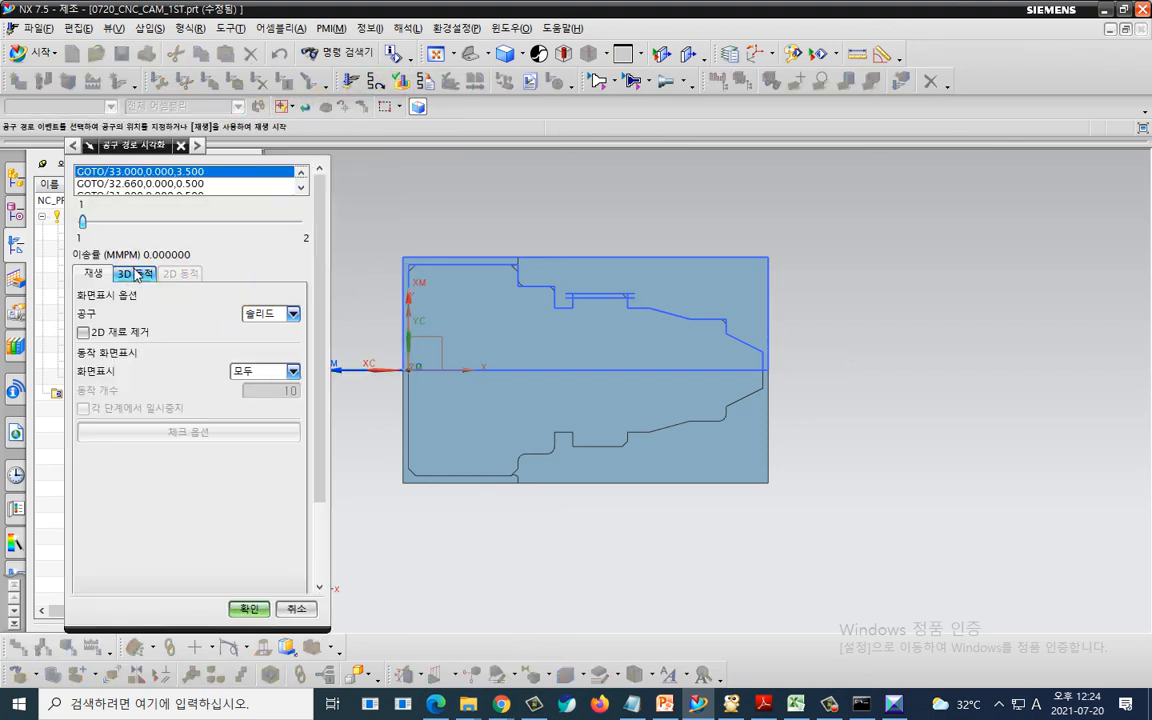
left_click(135, 273)
left_click_drag(305, 321, 105, 539)
left_click(183, 577)
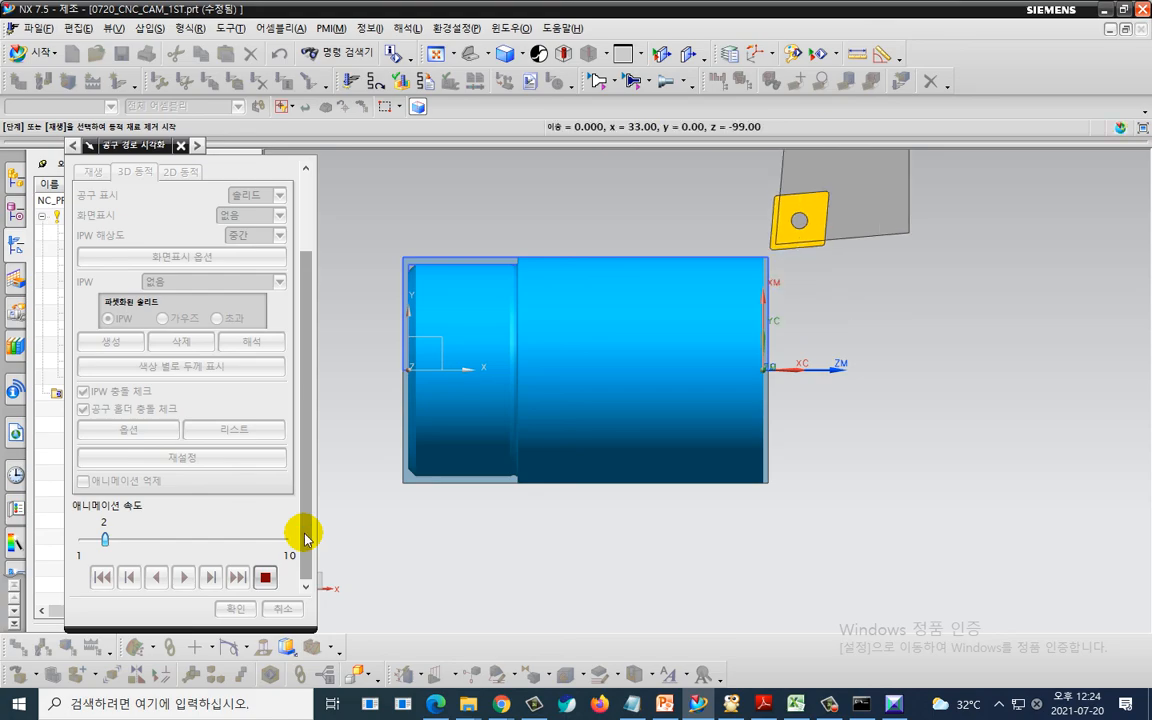
key("ctrl+2")
mouse_move(522, 322)
left_mouse_down()
mouse_move(473, 331)
mouse_move(490, 235)
mouse_move(494, 336)
left_mouse_up()
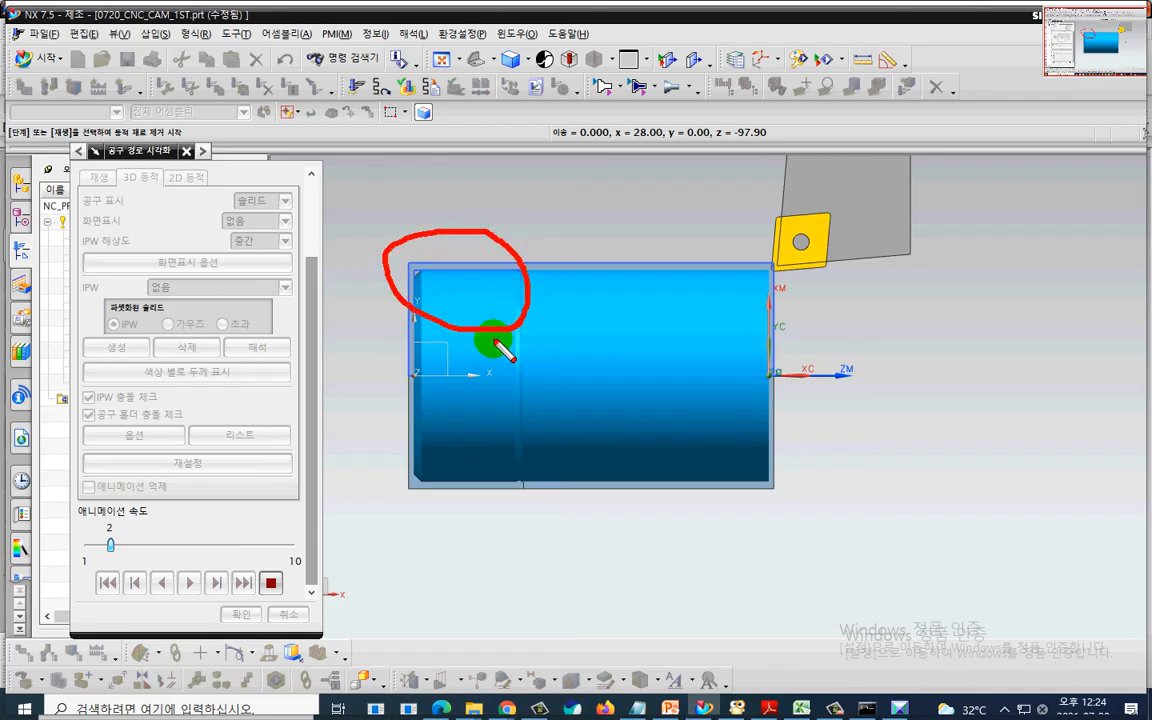
key("Escape")
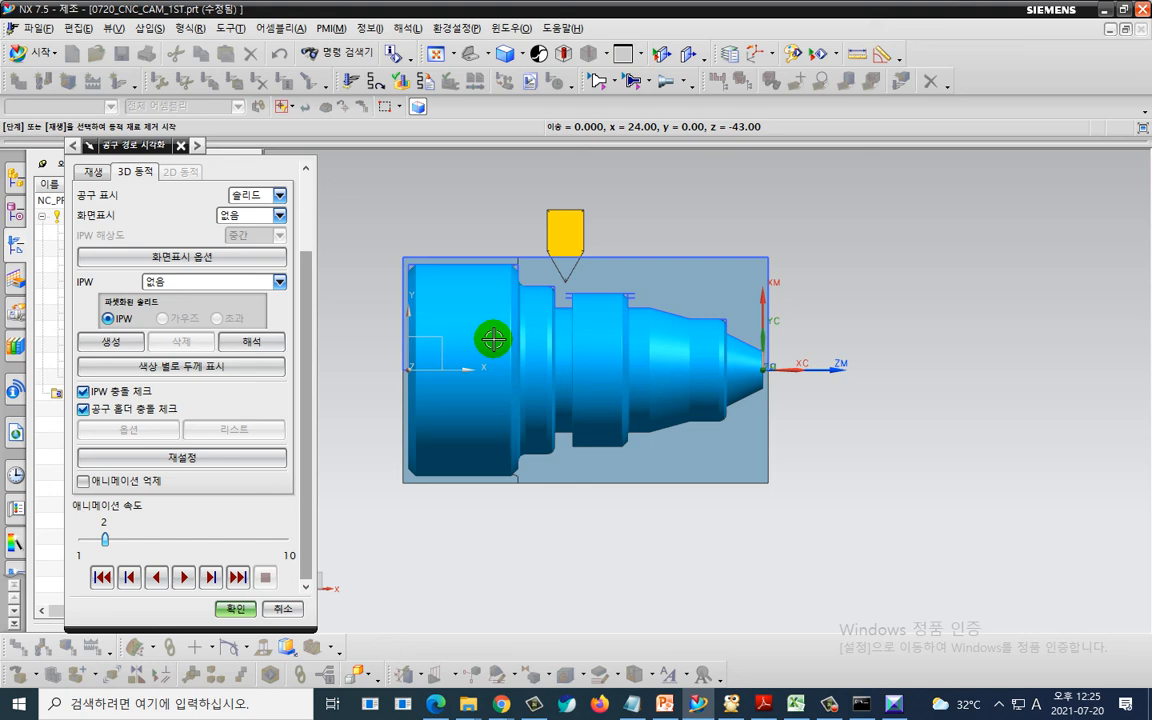
- Switch to the notes and remove the empty line above the '* CNC캠 특이 상황' heading
key("alt+Tab")
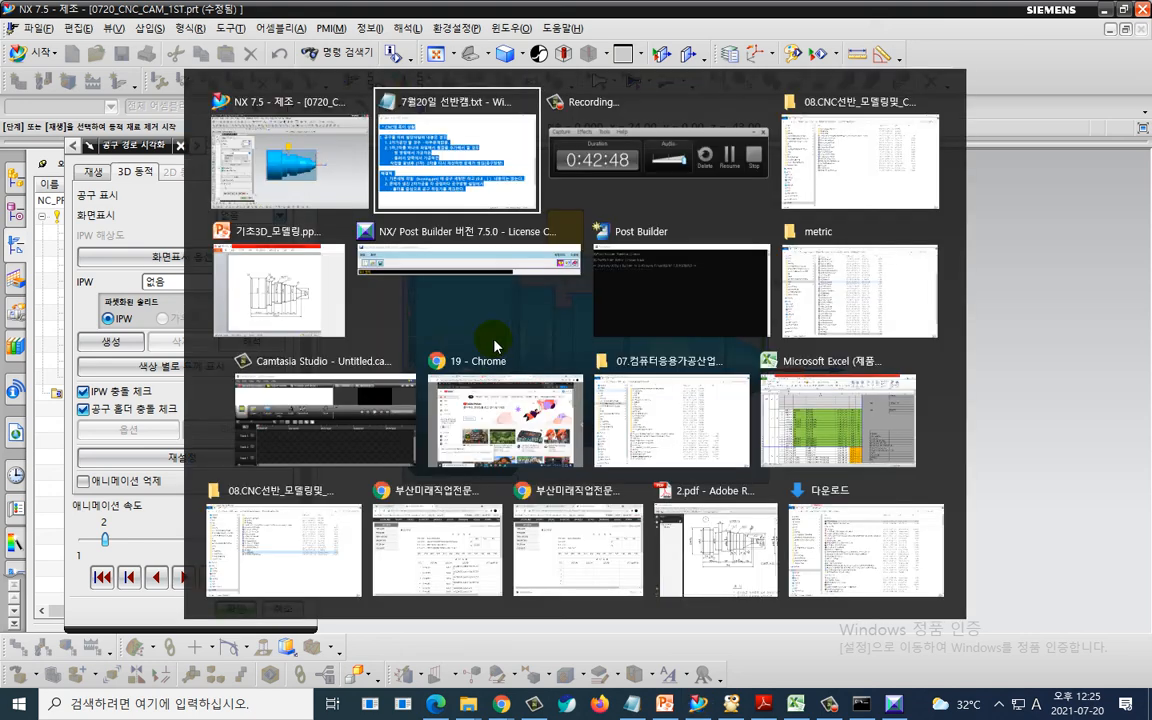
left_click(805, 600)
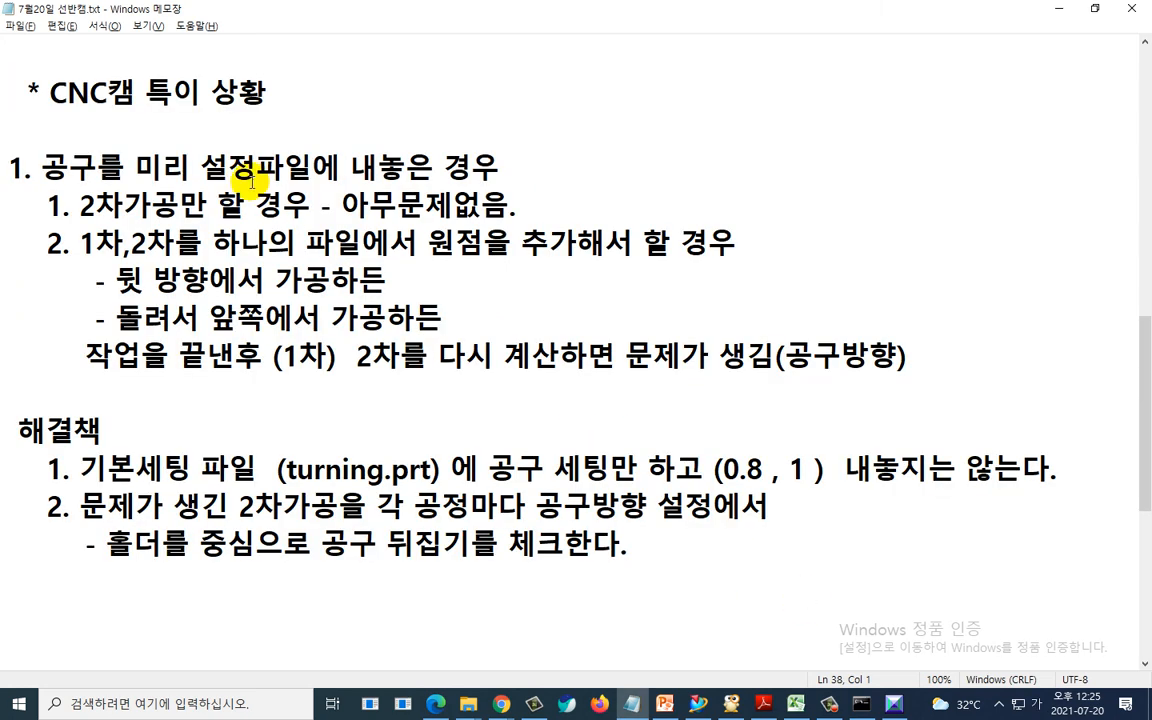
left_click(140, 118)
key("Delete")
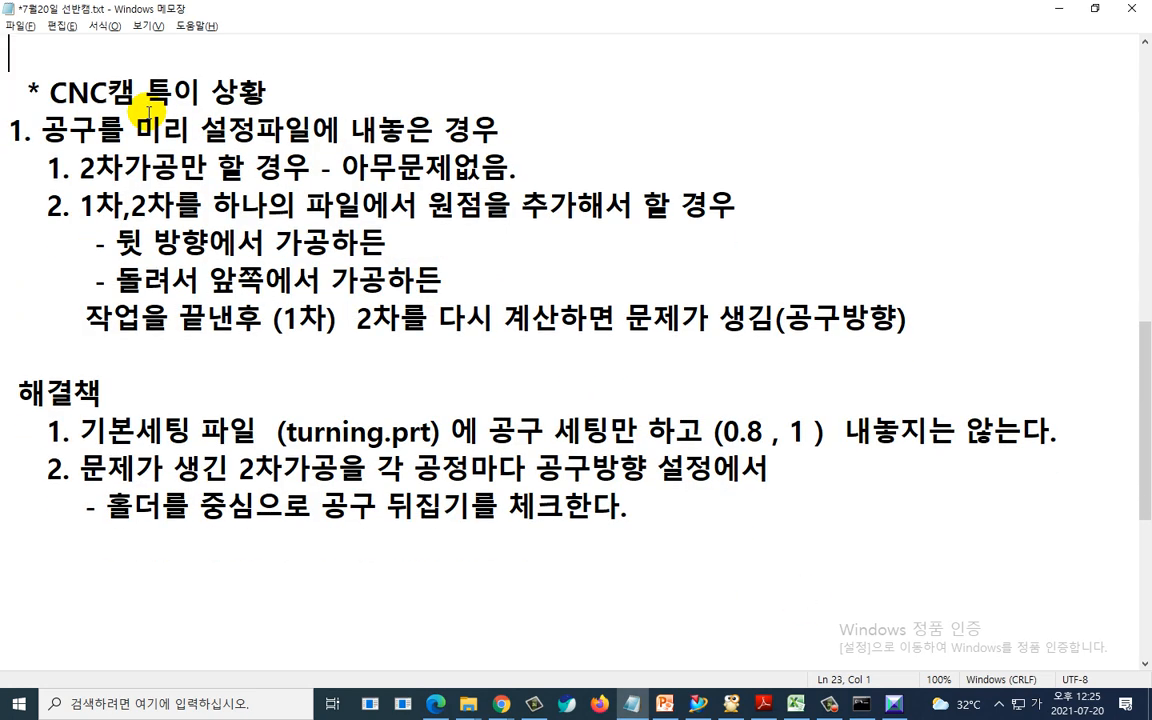
key("Delete")
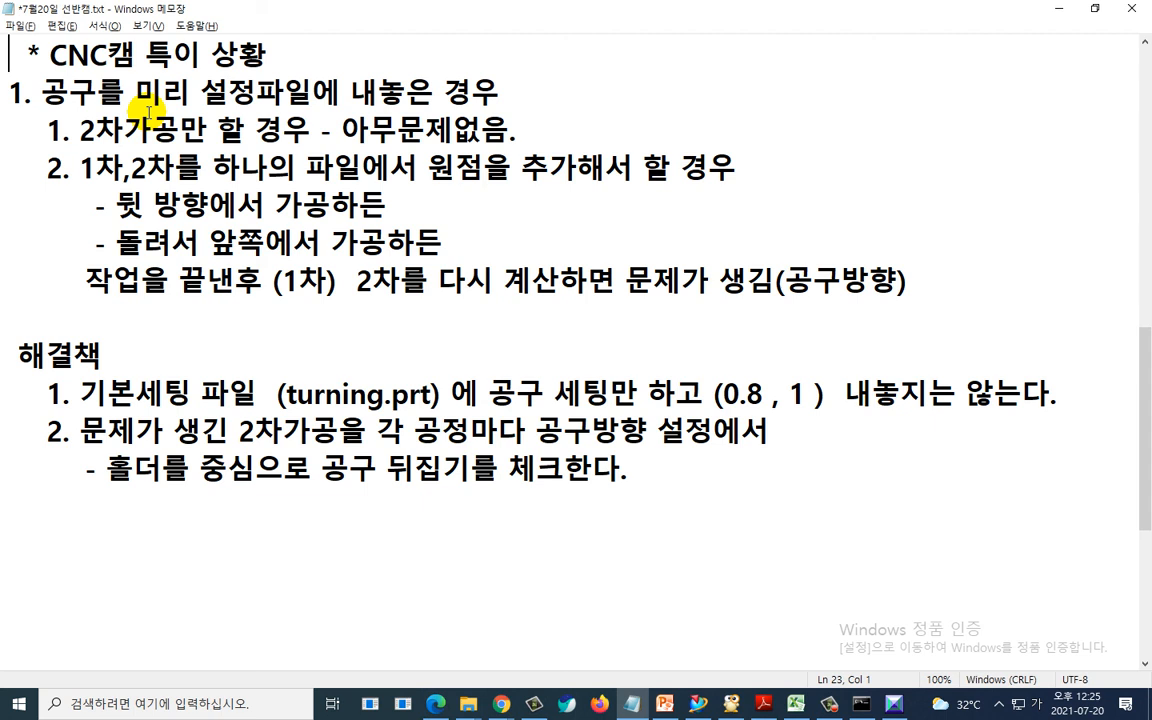
key("Return")
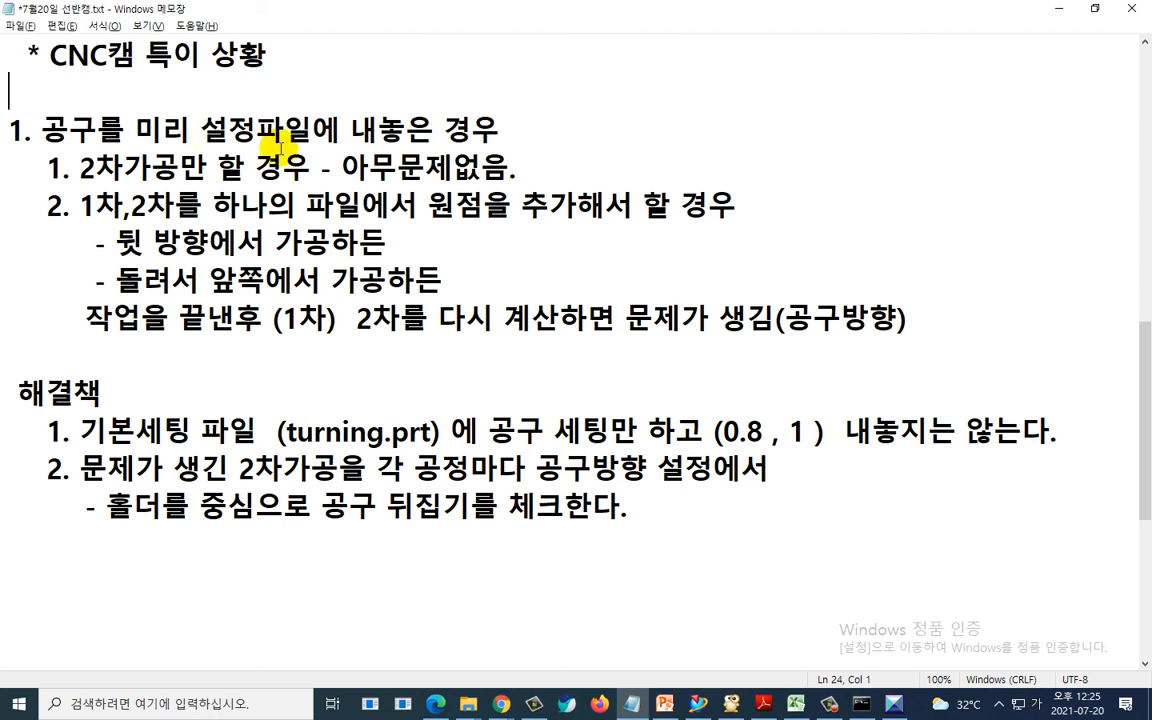
- Save the notes file and return to NX
left_click(24, 27)
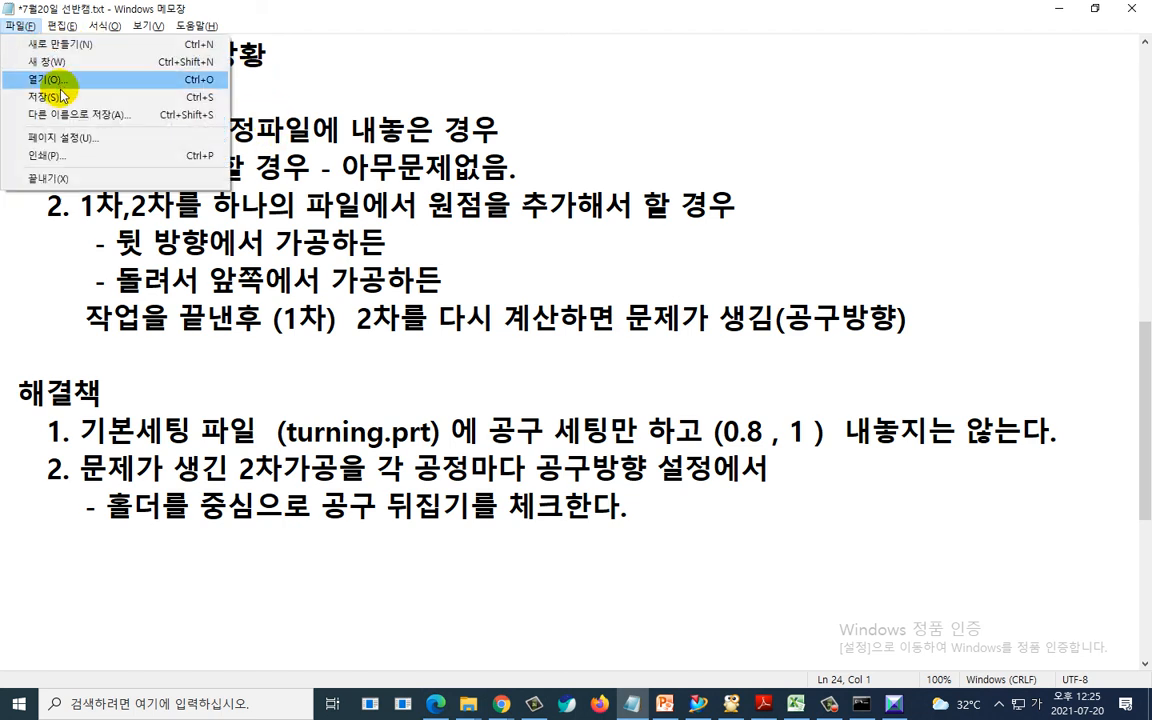
left_click(60, 95)
left_click(186, 174)
key("alt+Tab")
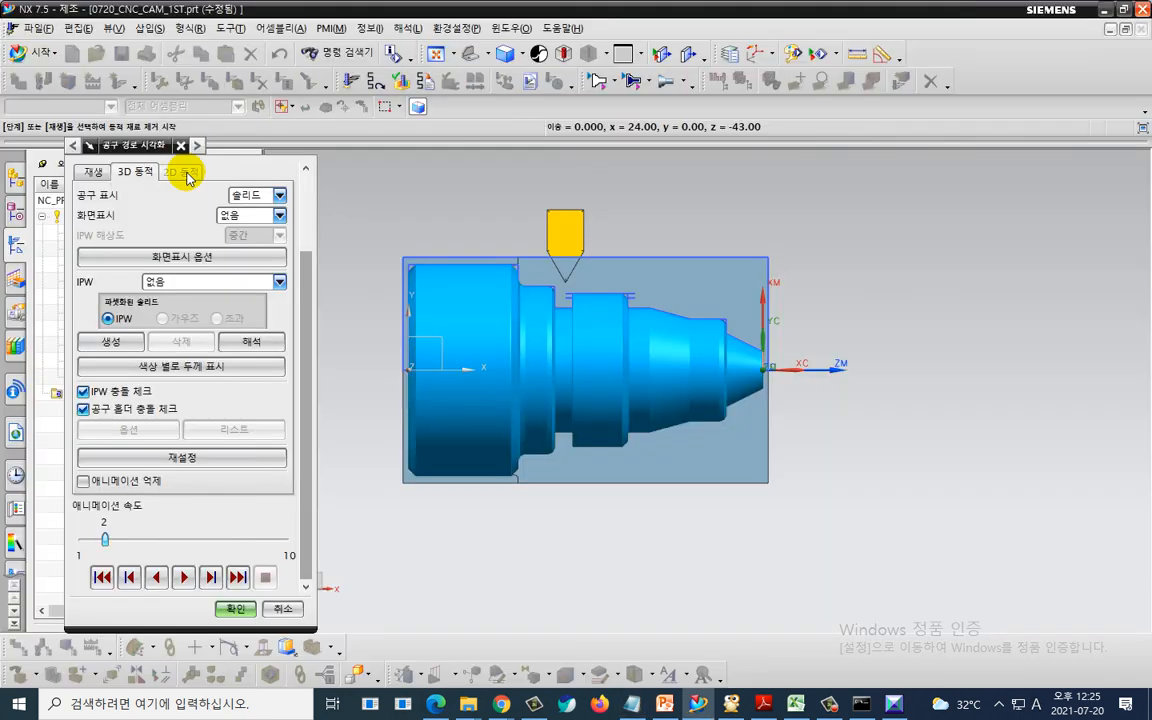